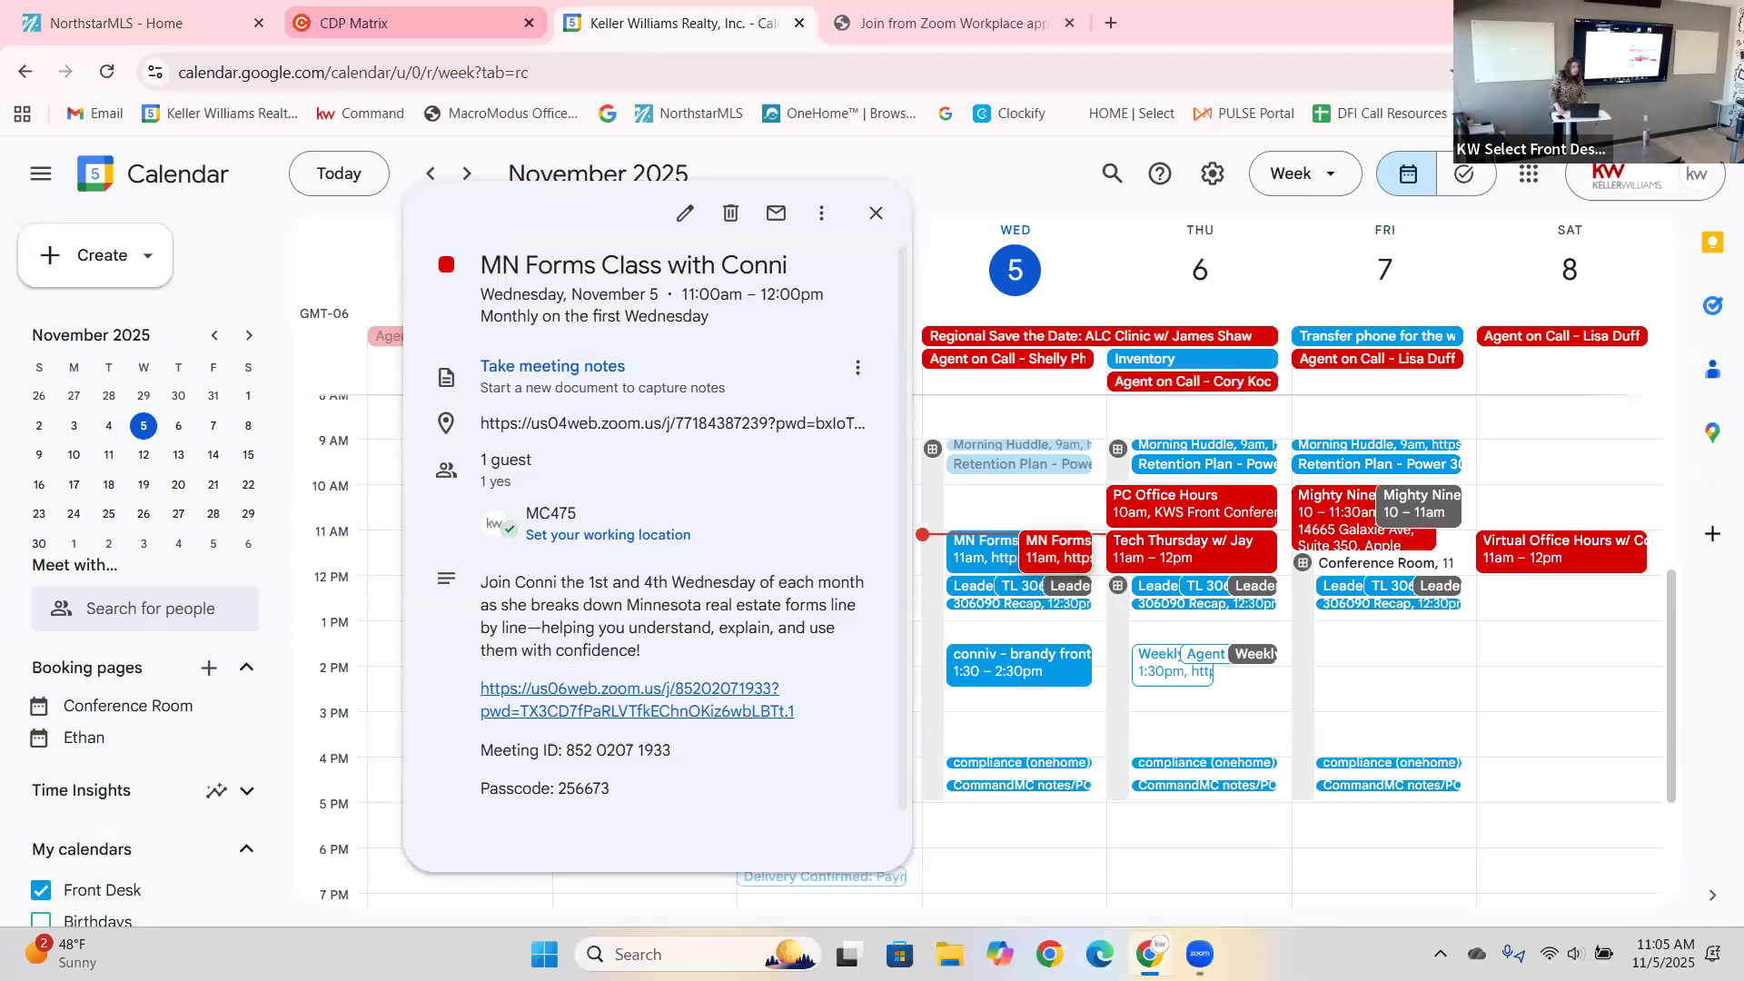
# Return to the Matrix home page and bring the Zoom screen-sharing meeting window forward.
pyautogui.click(416, 34)
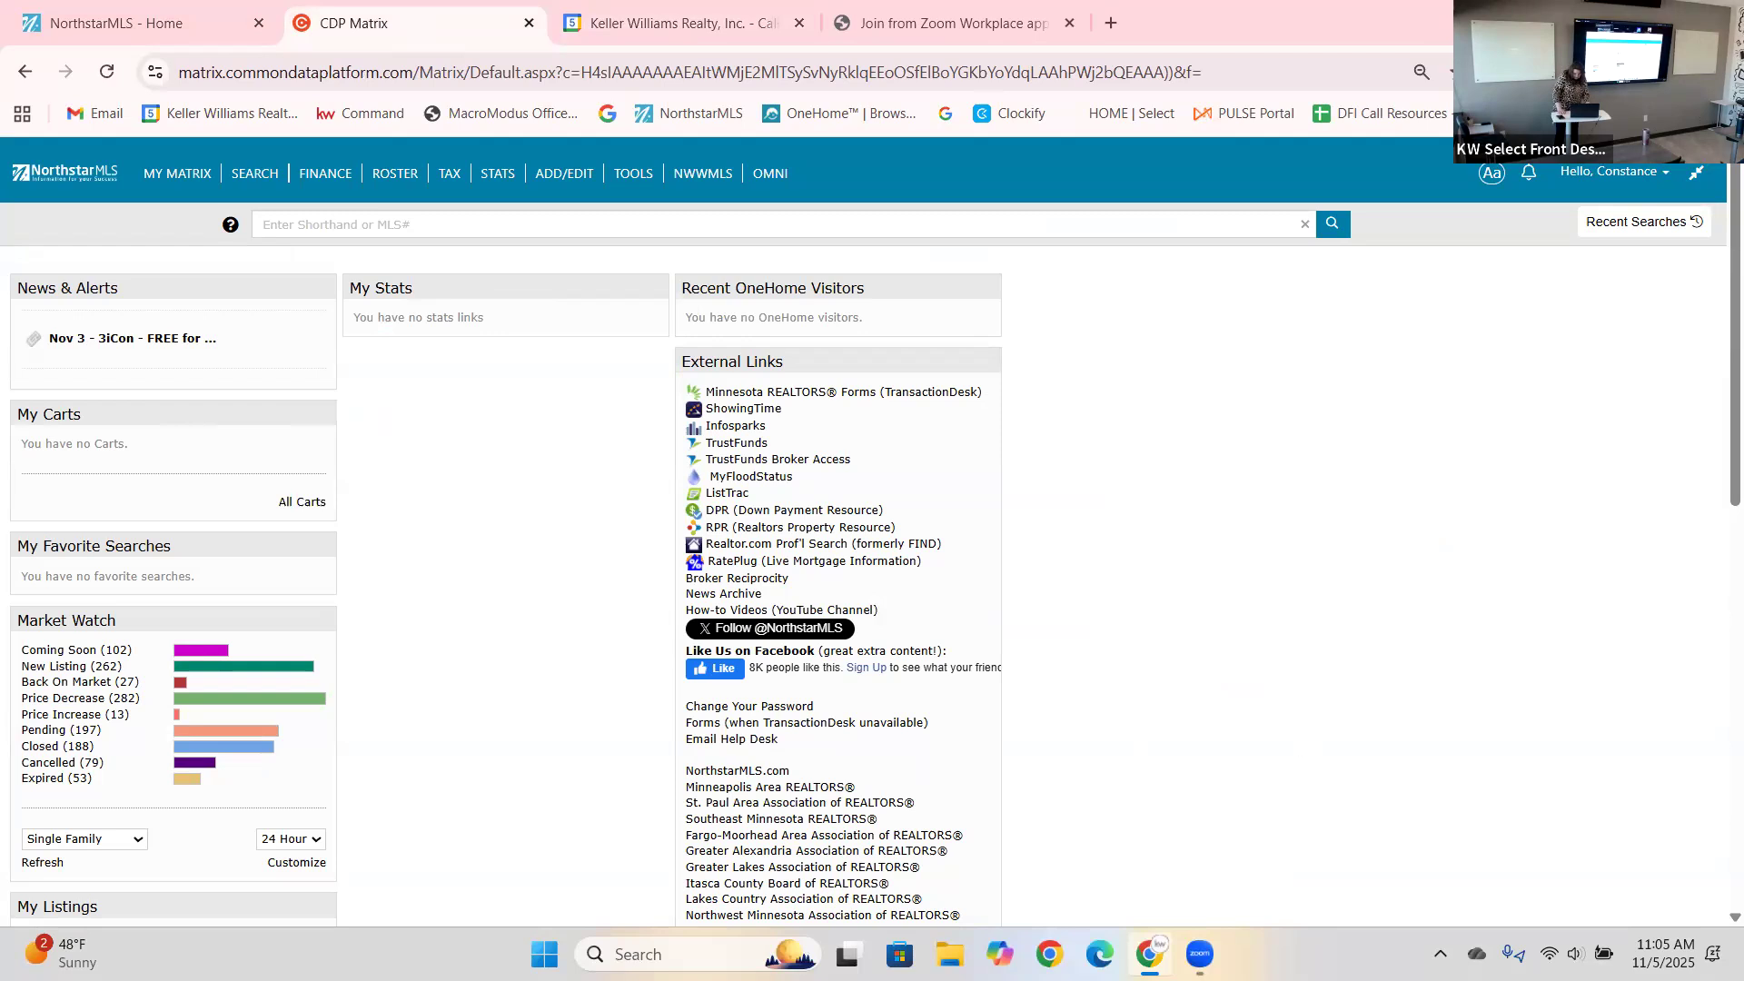
pyautogui.click(1576, 953)
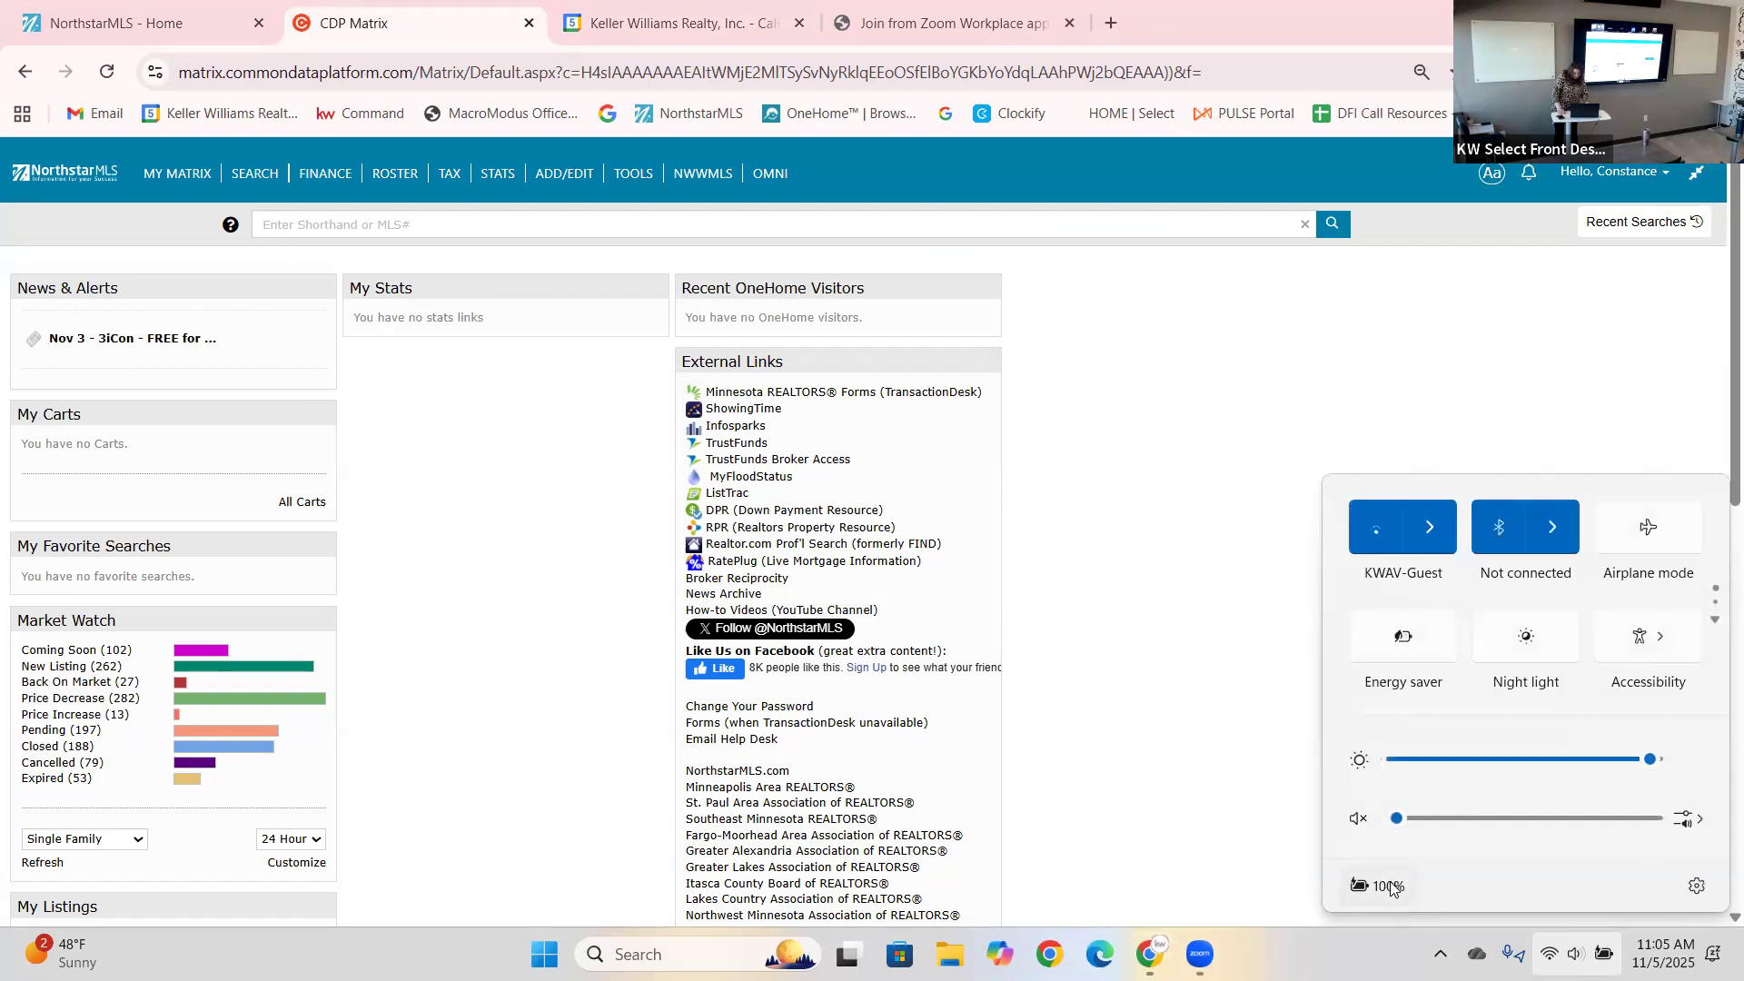
pyautogui.click(1144, 725)
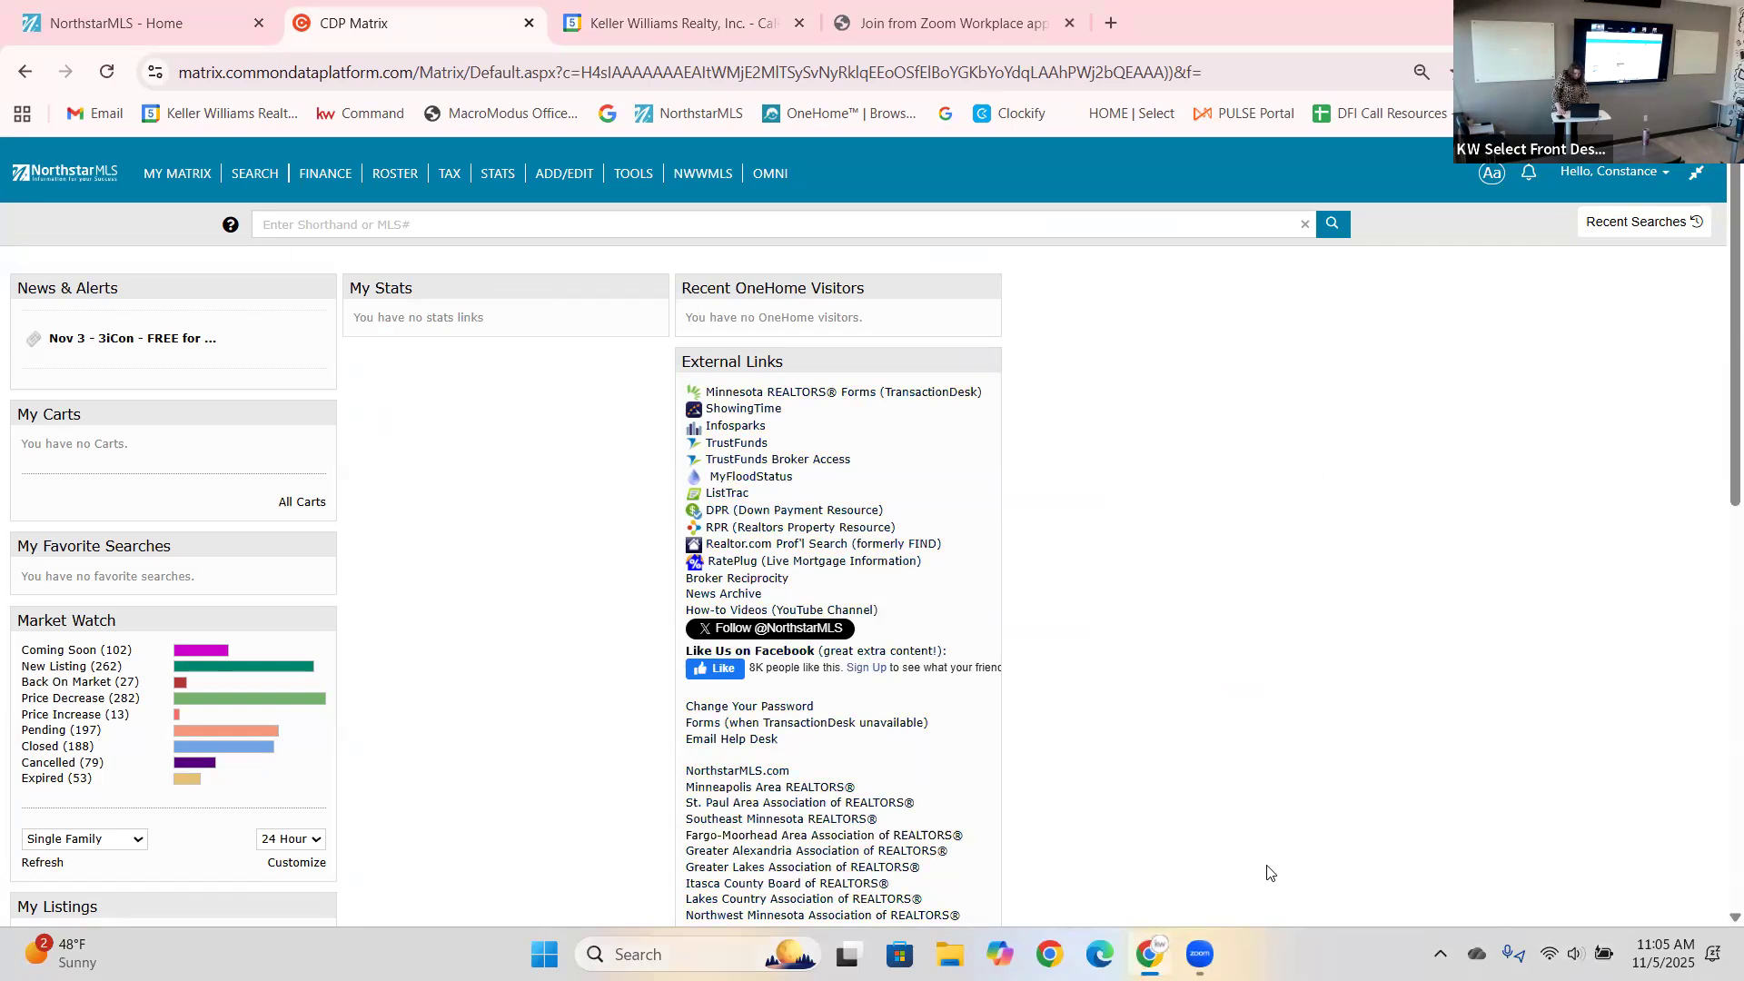
pyautogui.click(1200, 954)
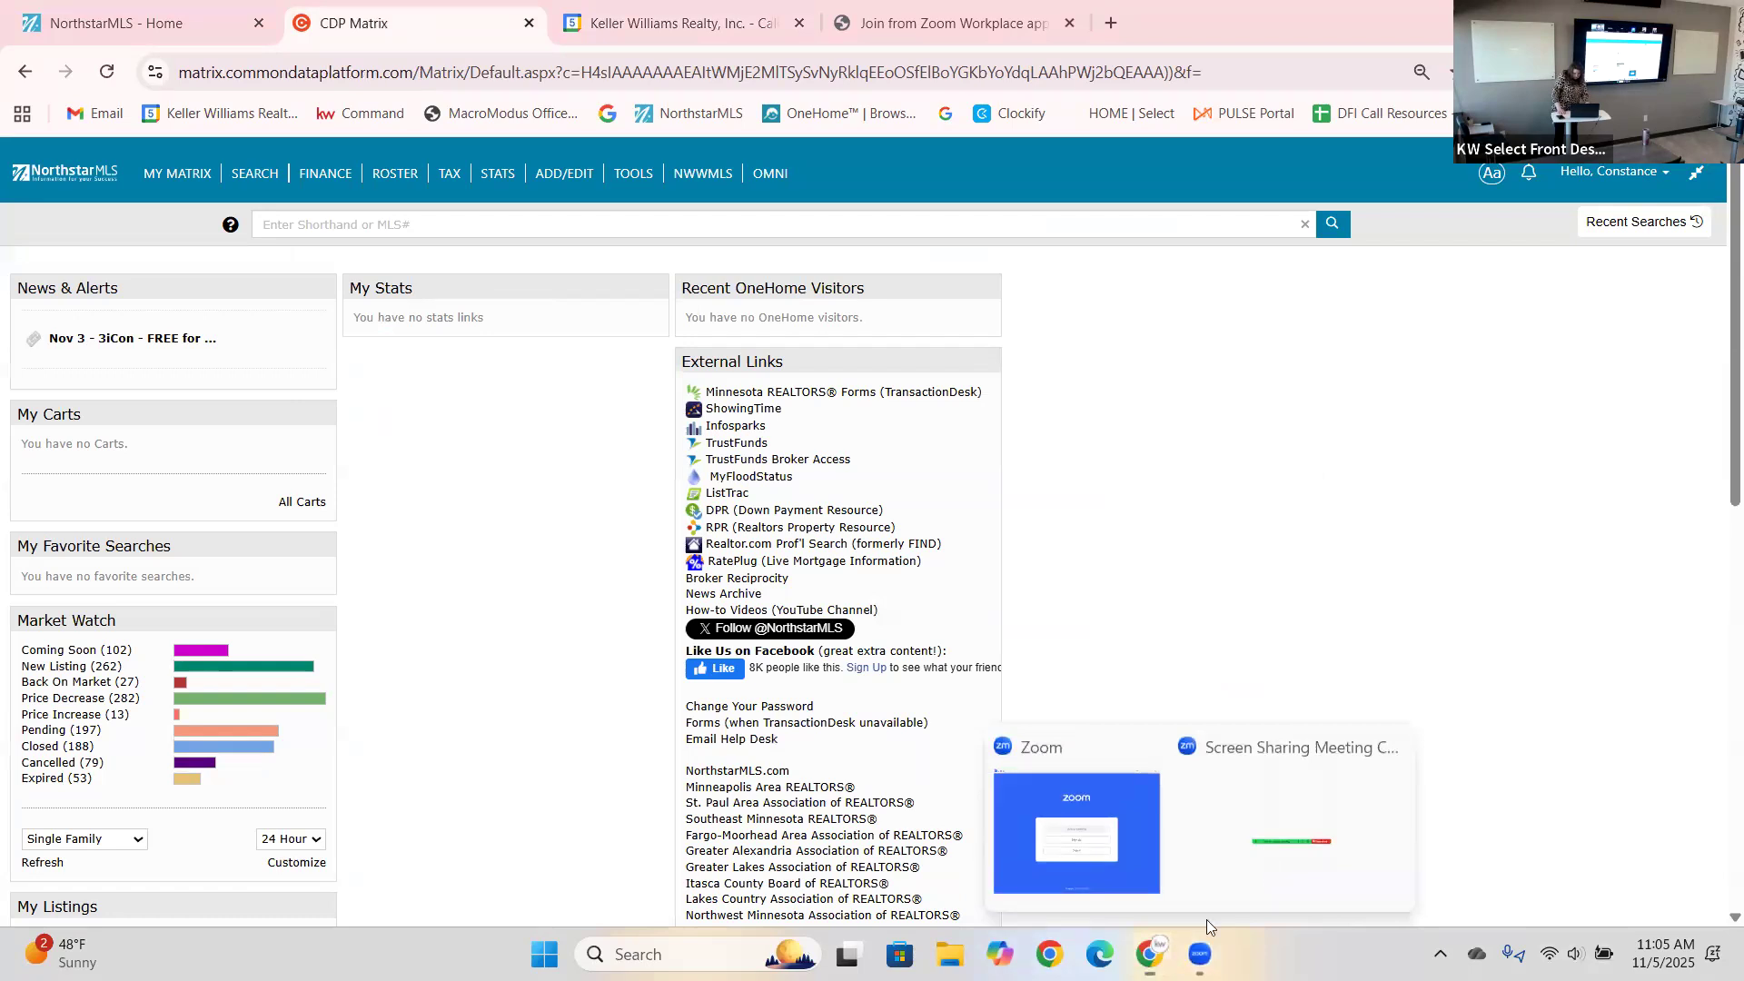
pyautogui.click(1208, 879)
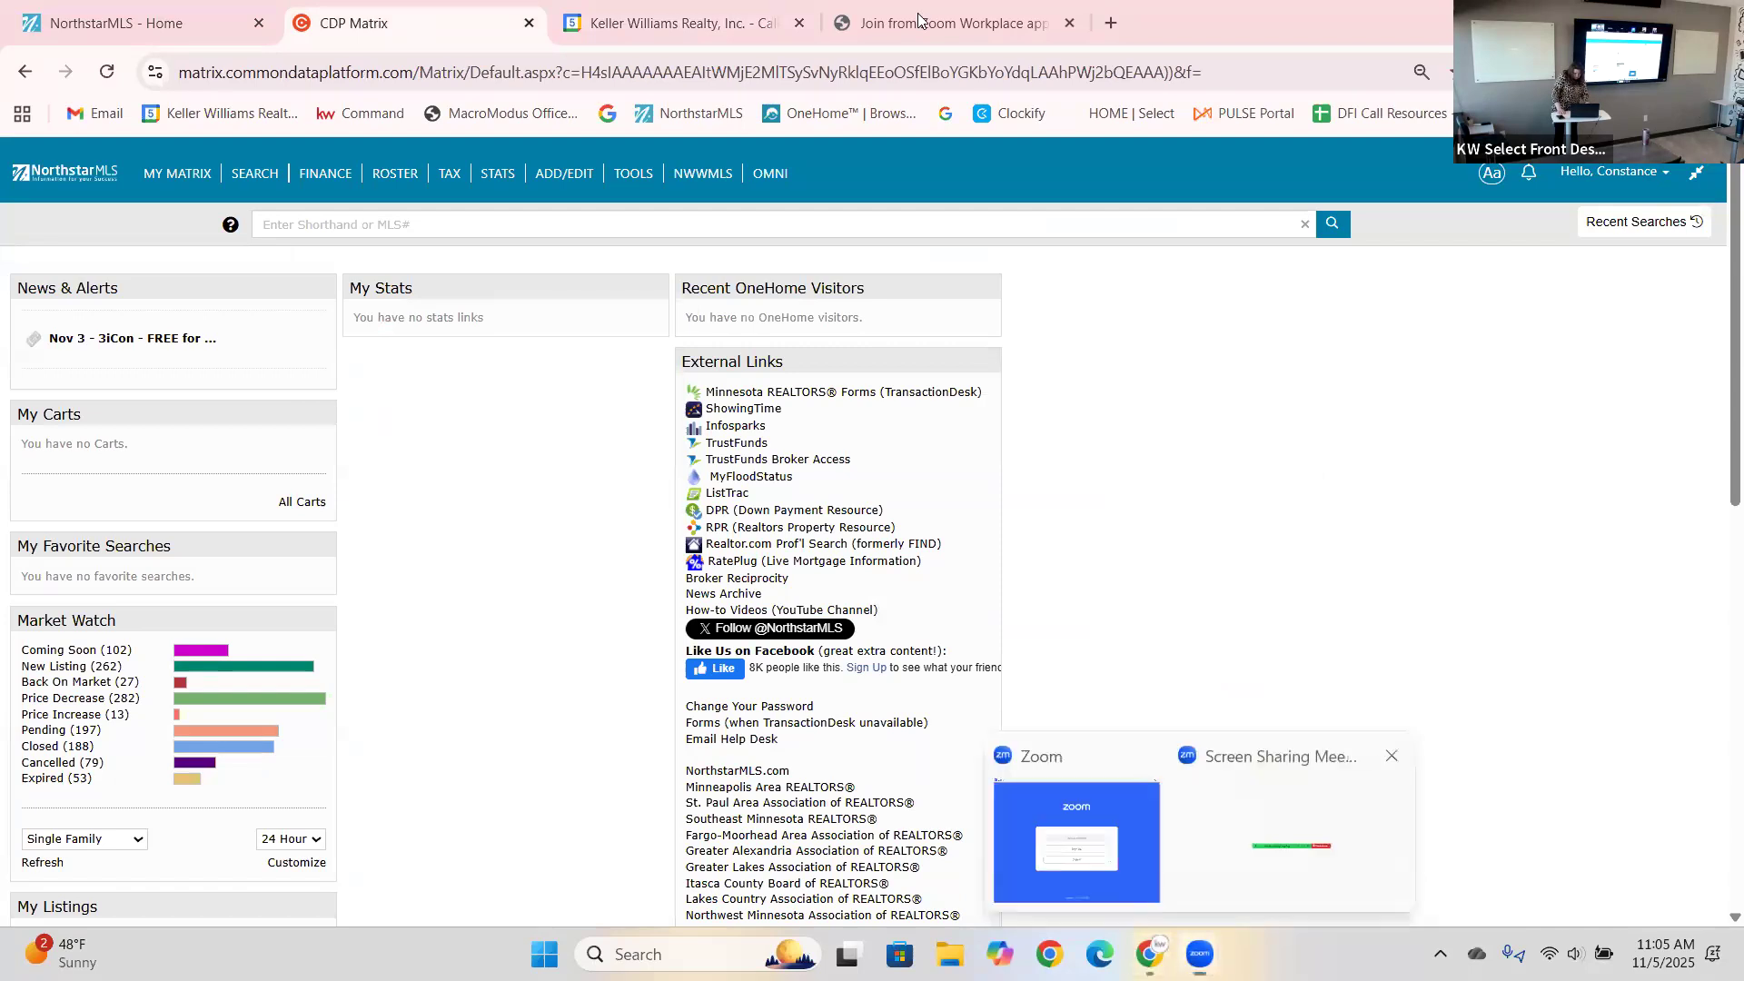
# Check the forms class calendar event, mute the computer's sound, and show the Matrix TOOLS menu.
pyautogui.click(722, 27)
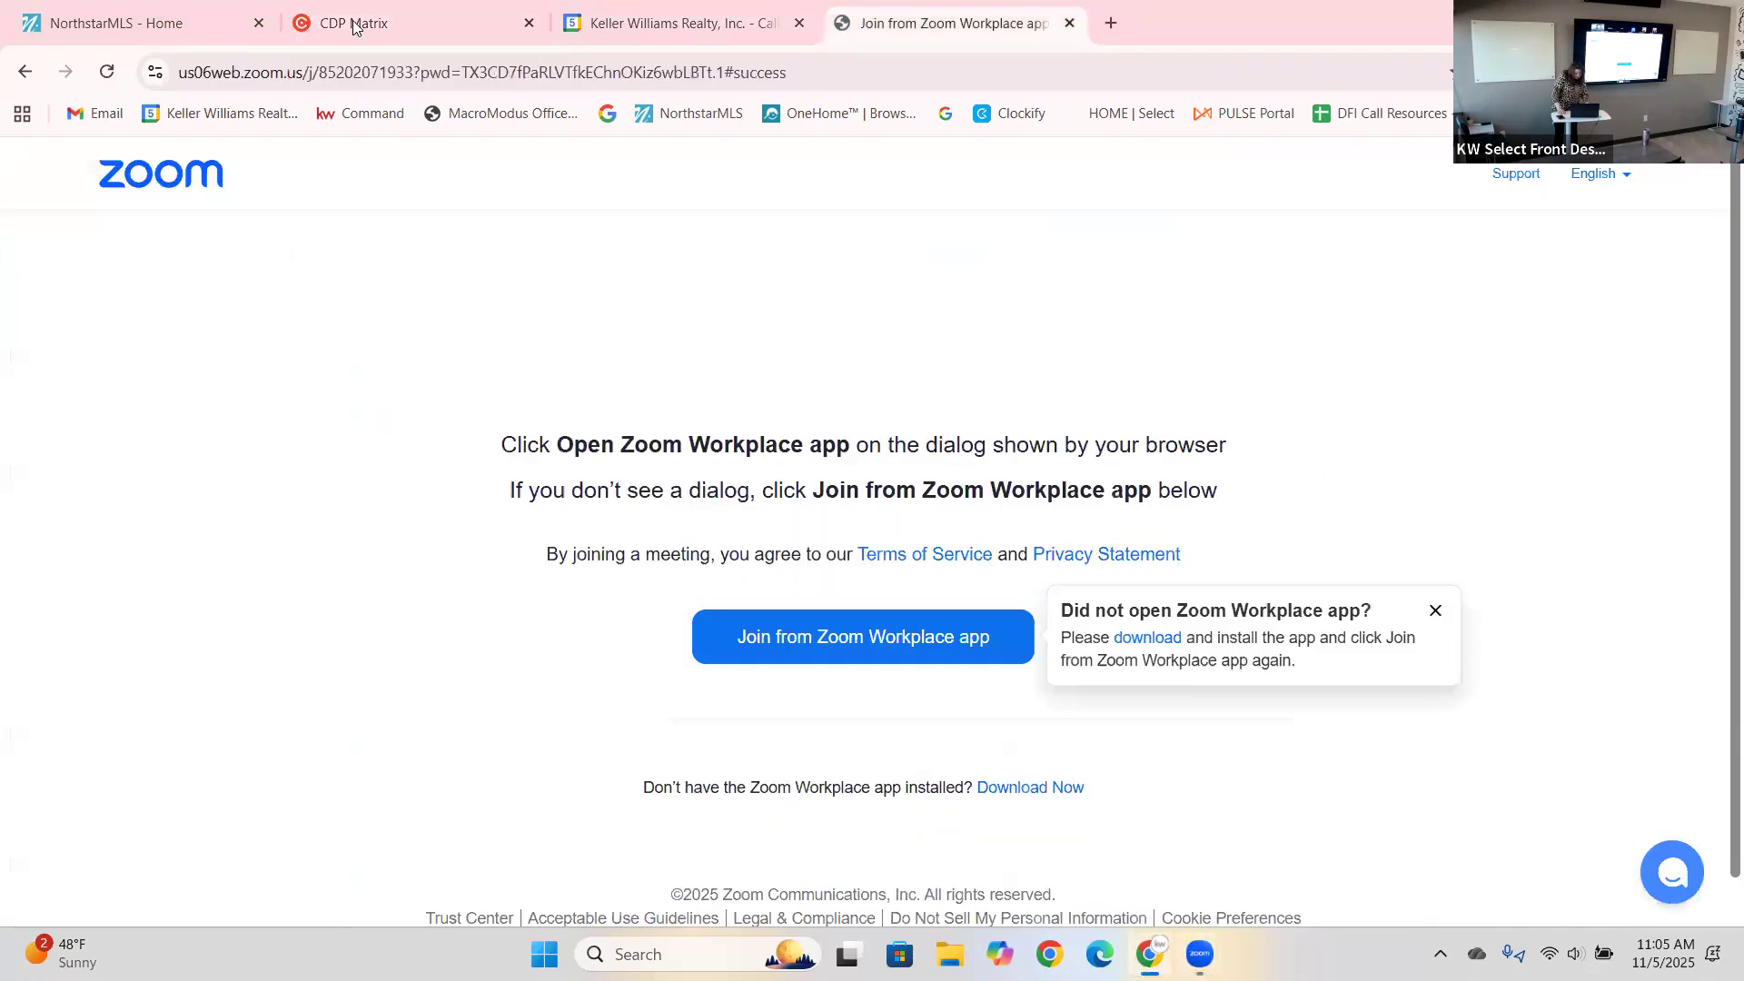
pyautogui.hotkey('ctrl', 'shift', 'Tab')
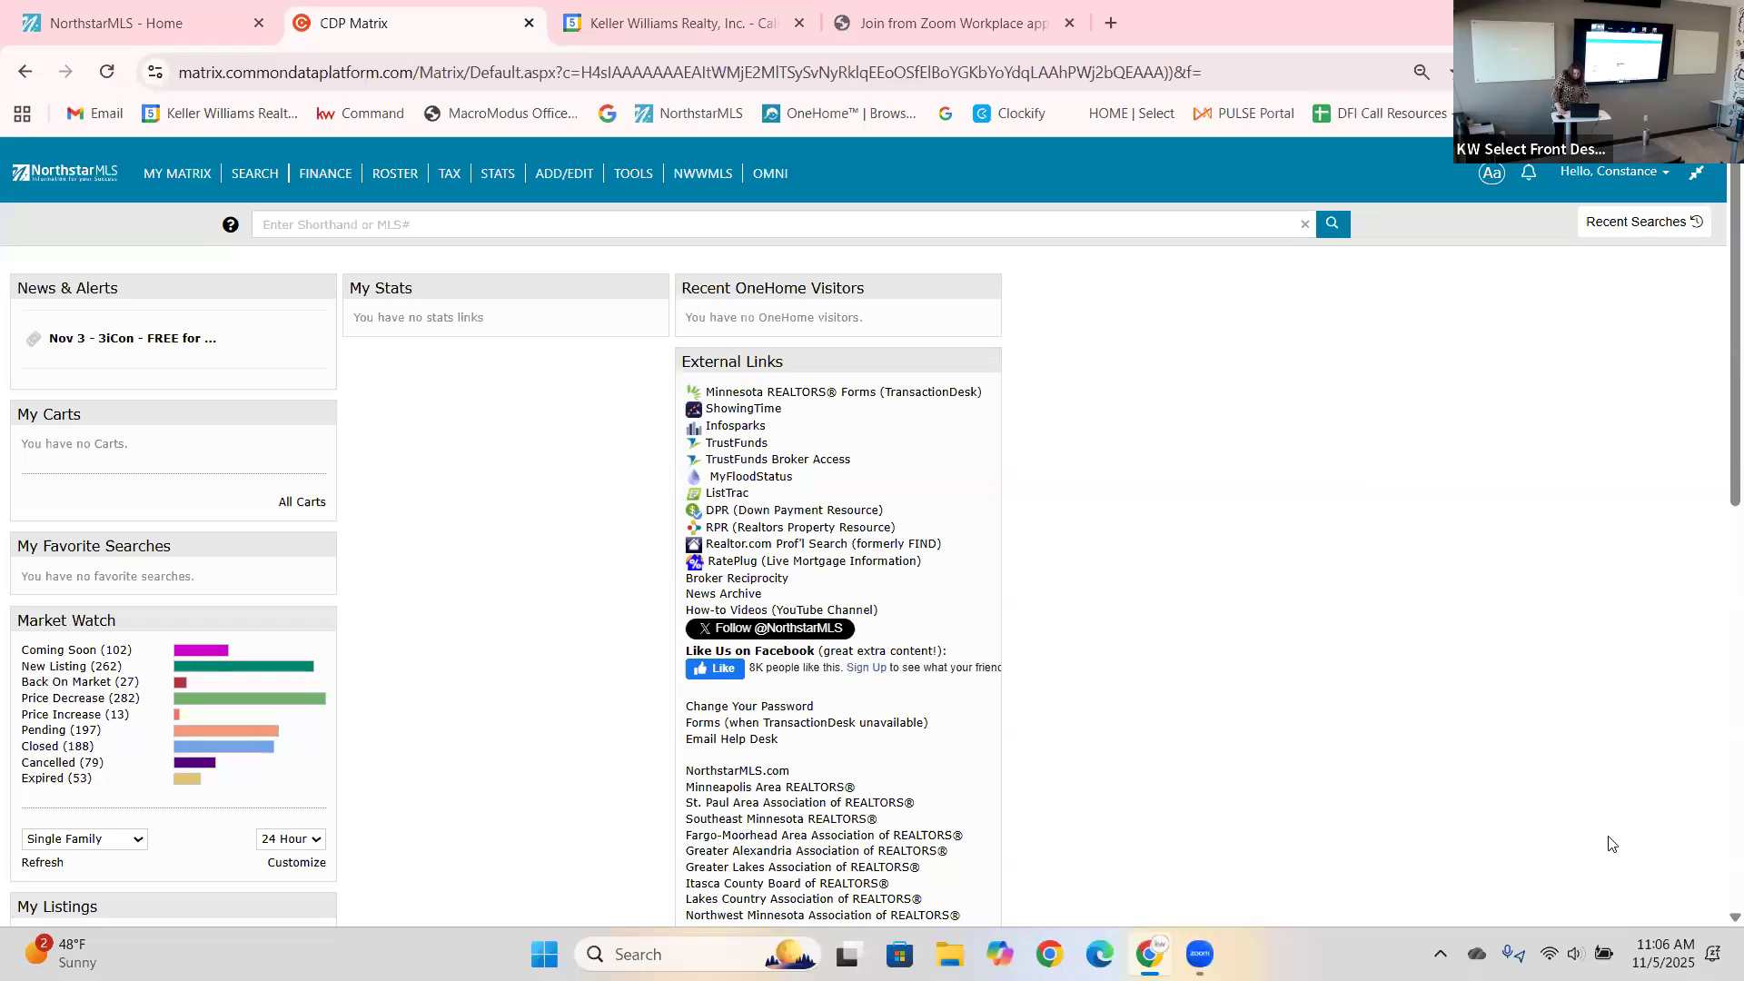
pyautogui.click(1576, 954)
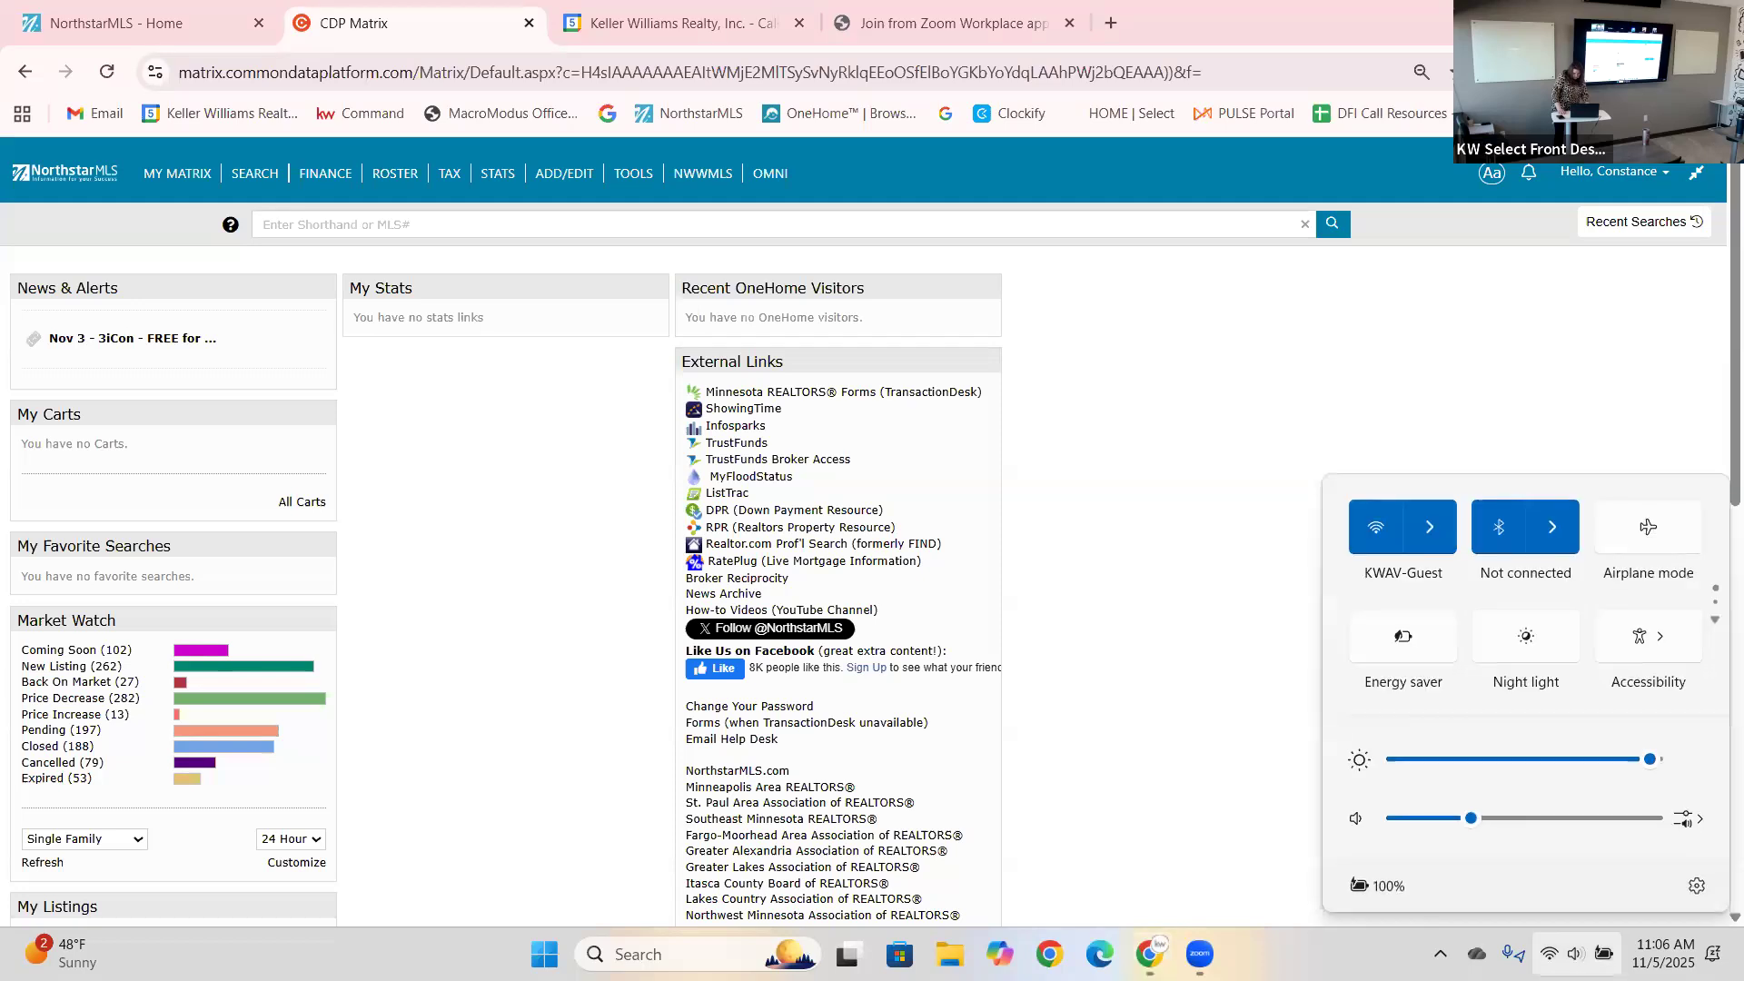
pyautogui.click(1387, 822)
pyautogui.click(1167, 337)
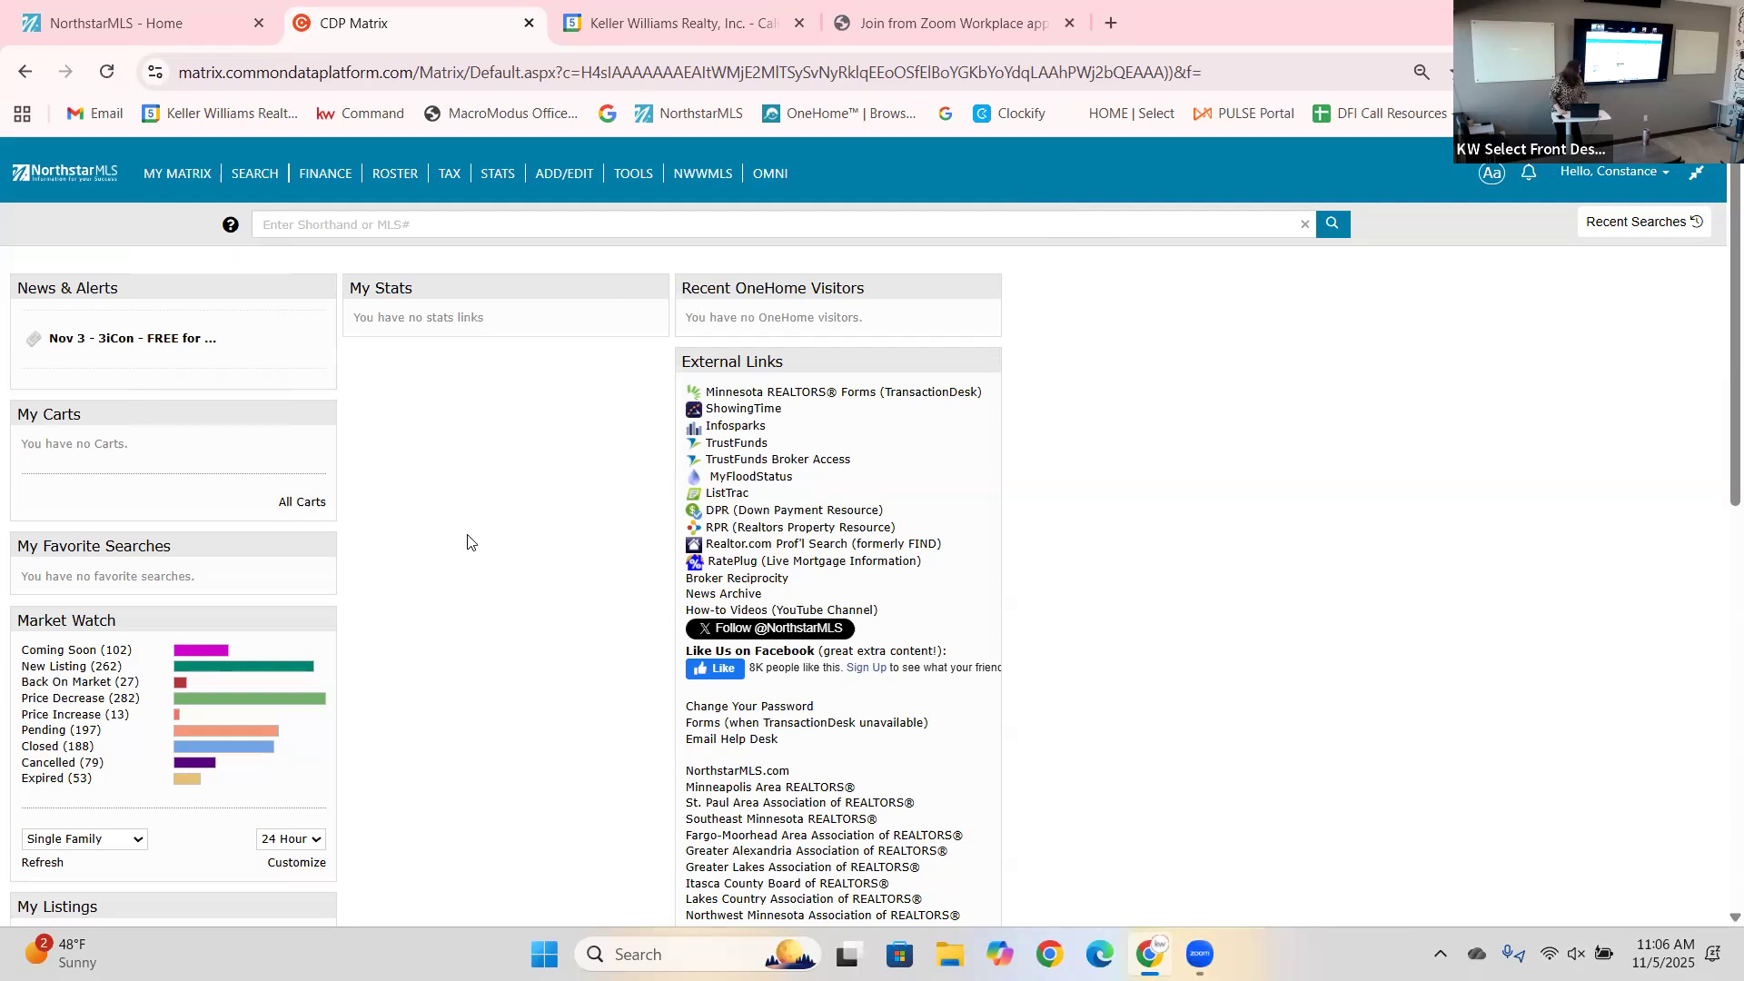
pyautogui.moveTo(625, 182)
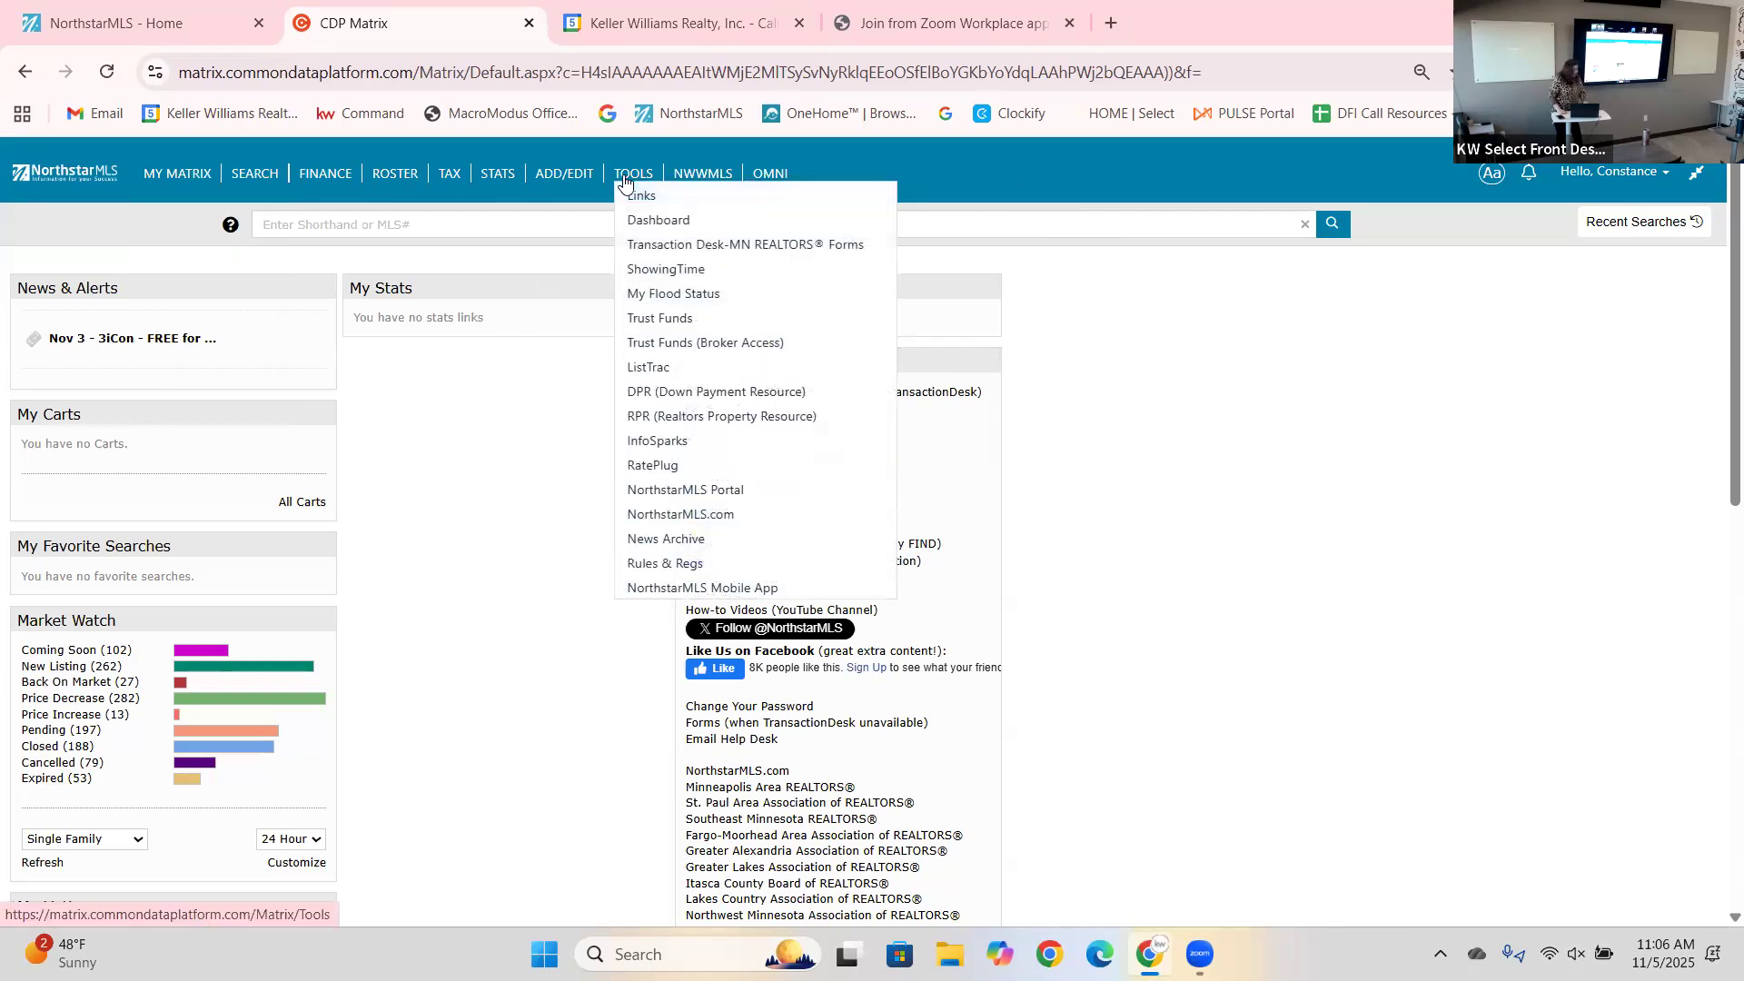
# Launch Transaction Desk-MN REALTORS® Forms from TOOLS and open its Contacts list.
pyautogui.click(662, 243)
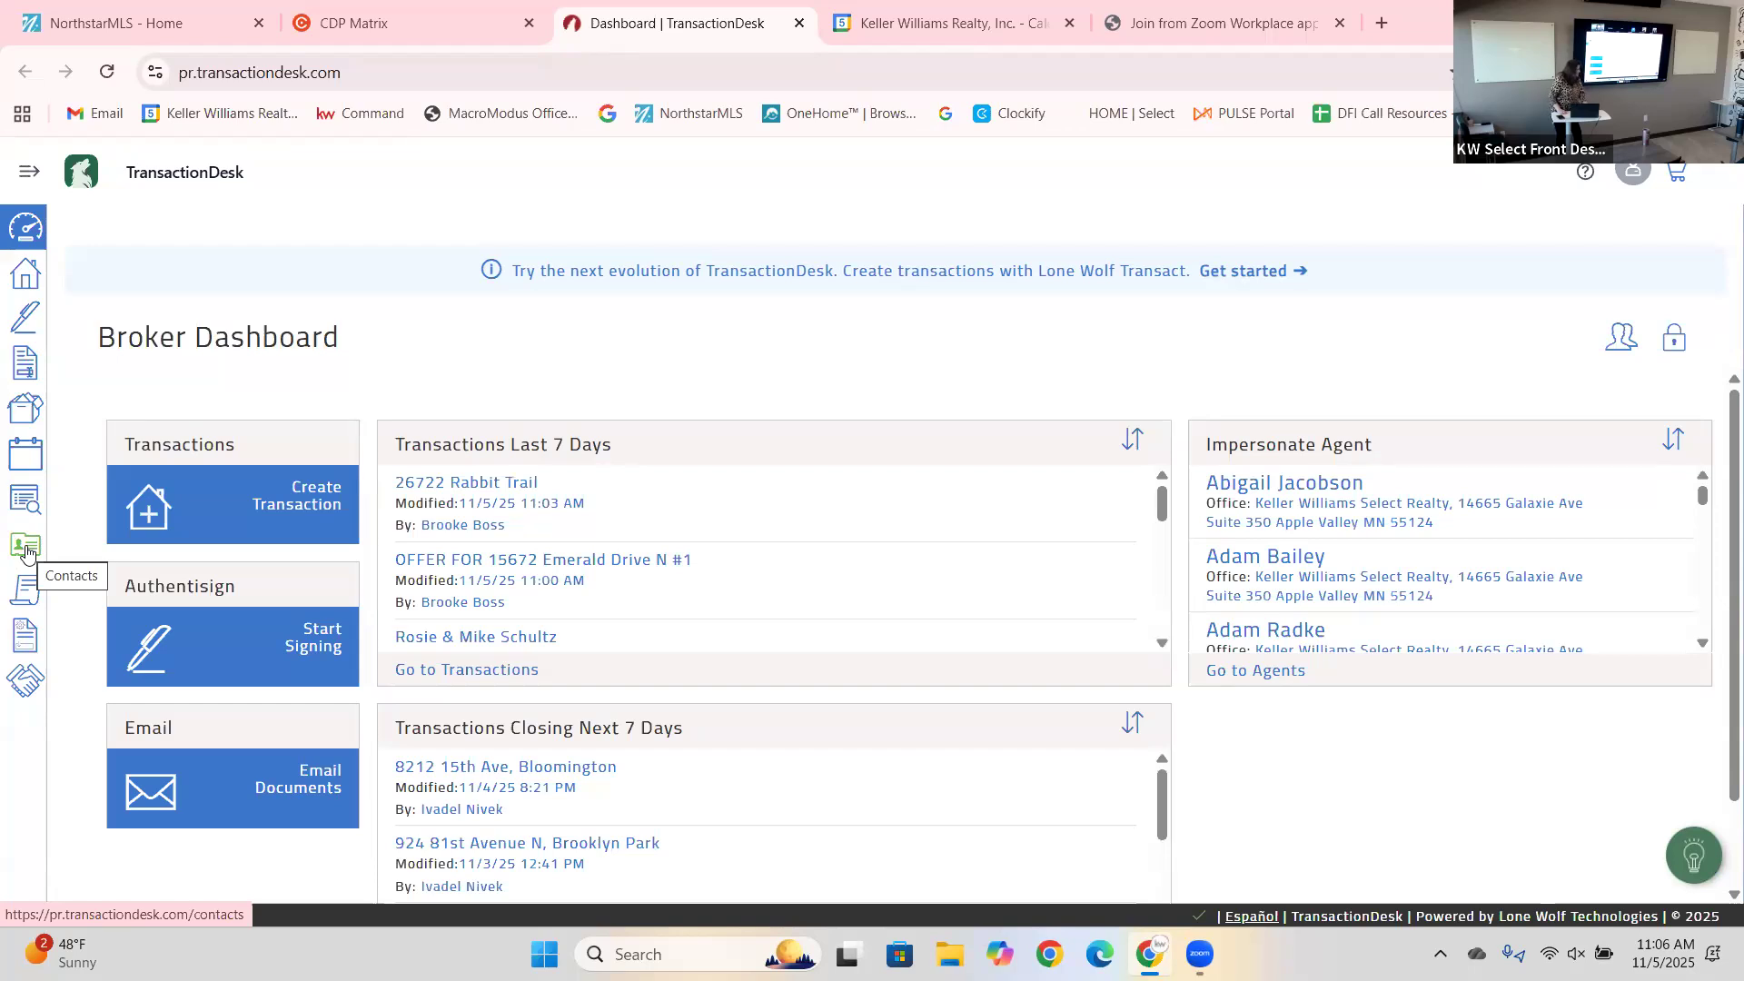
pyautogui.click(27, 548)
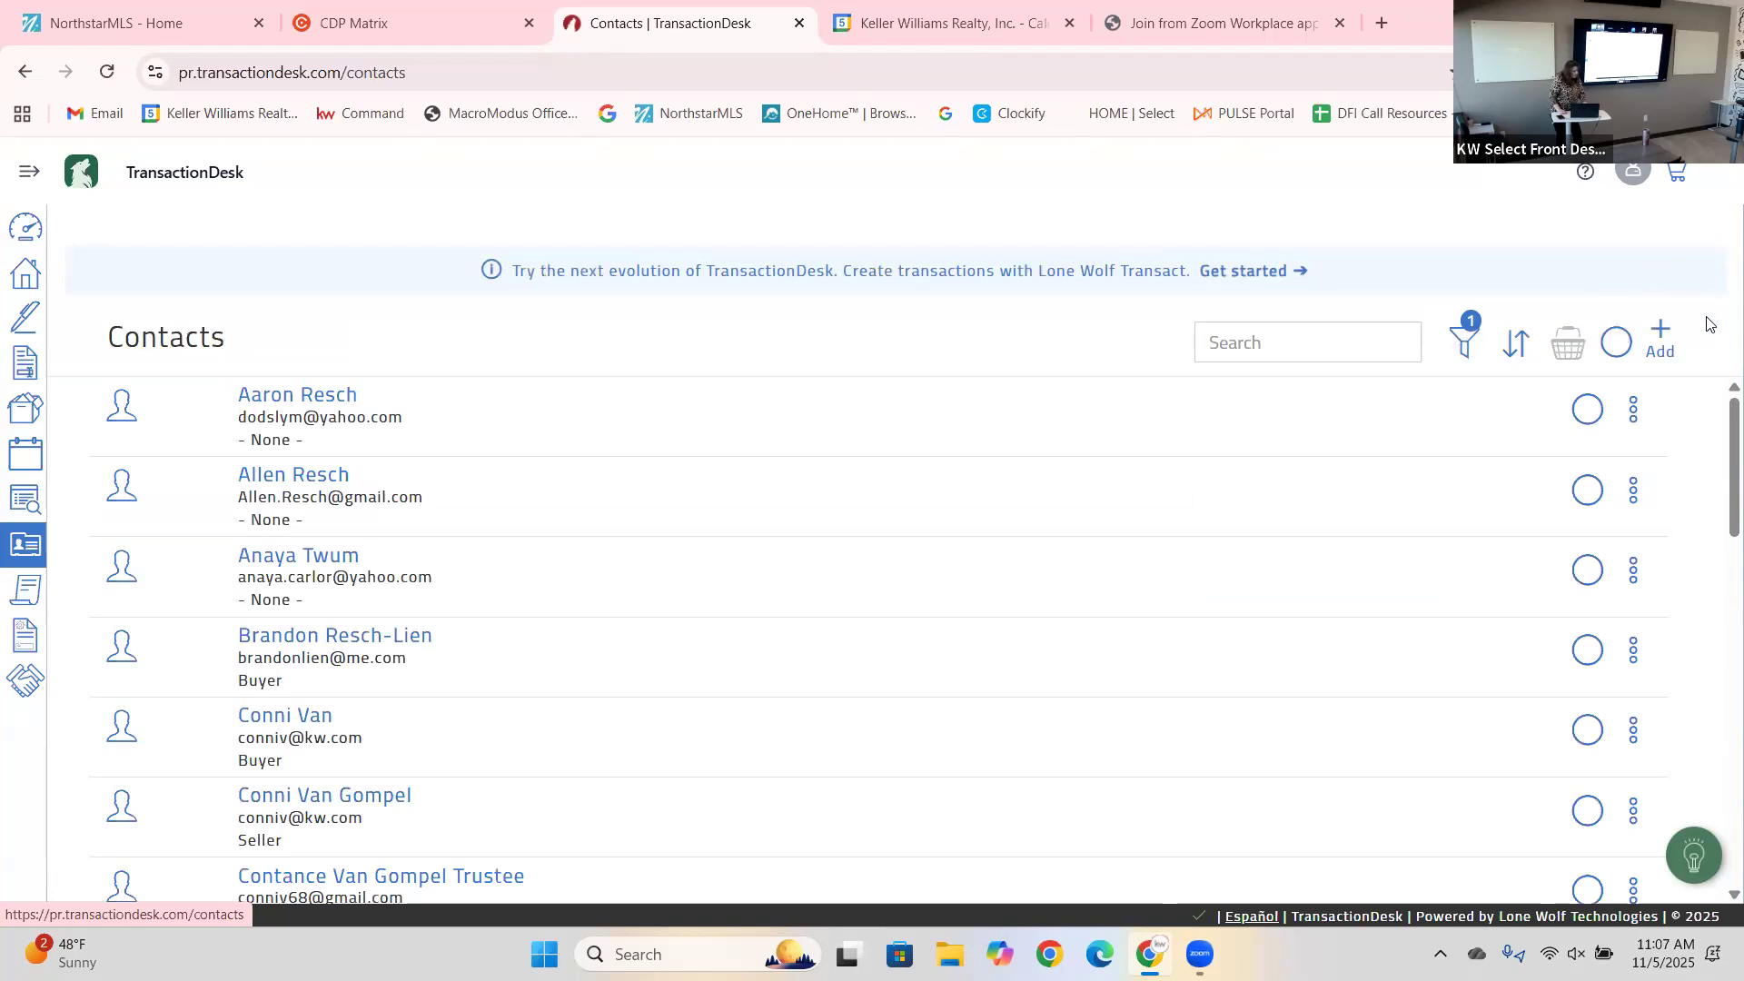
pyautogui.click(1662, 336)
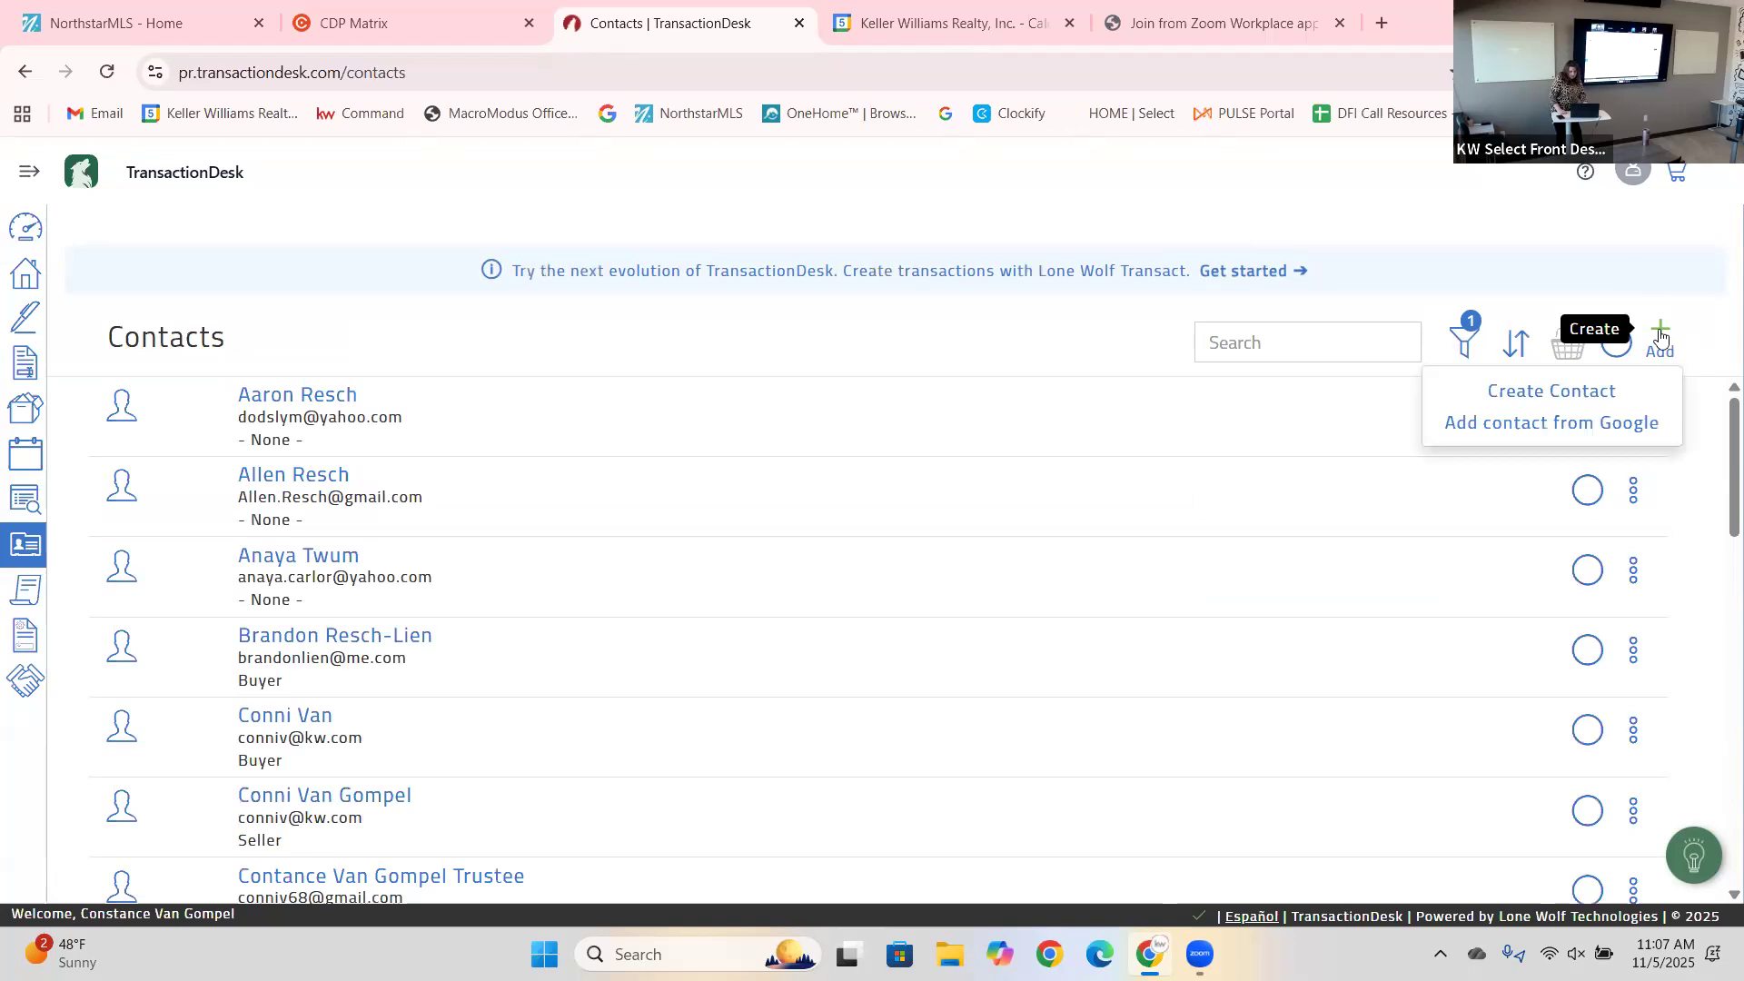
pyautogui.click(1582, 394)
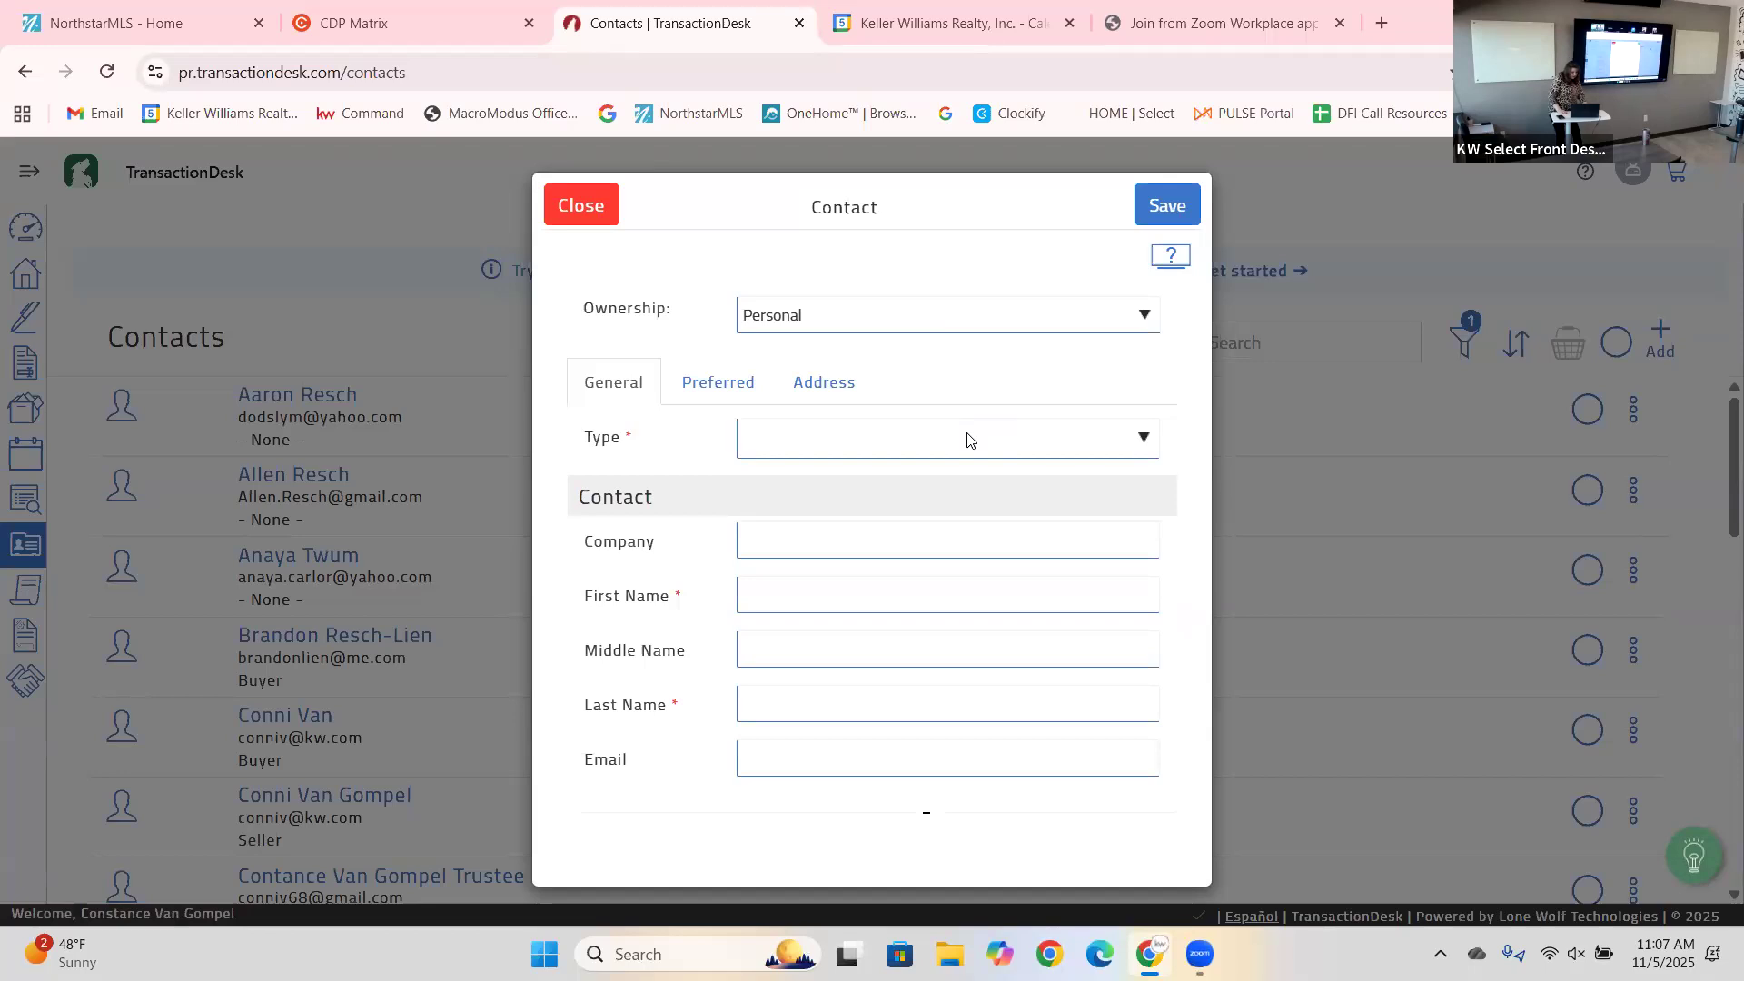
pyautogui.rightClick(968, 439)
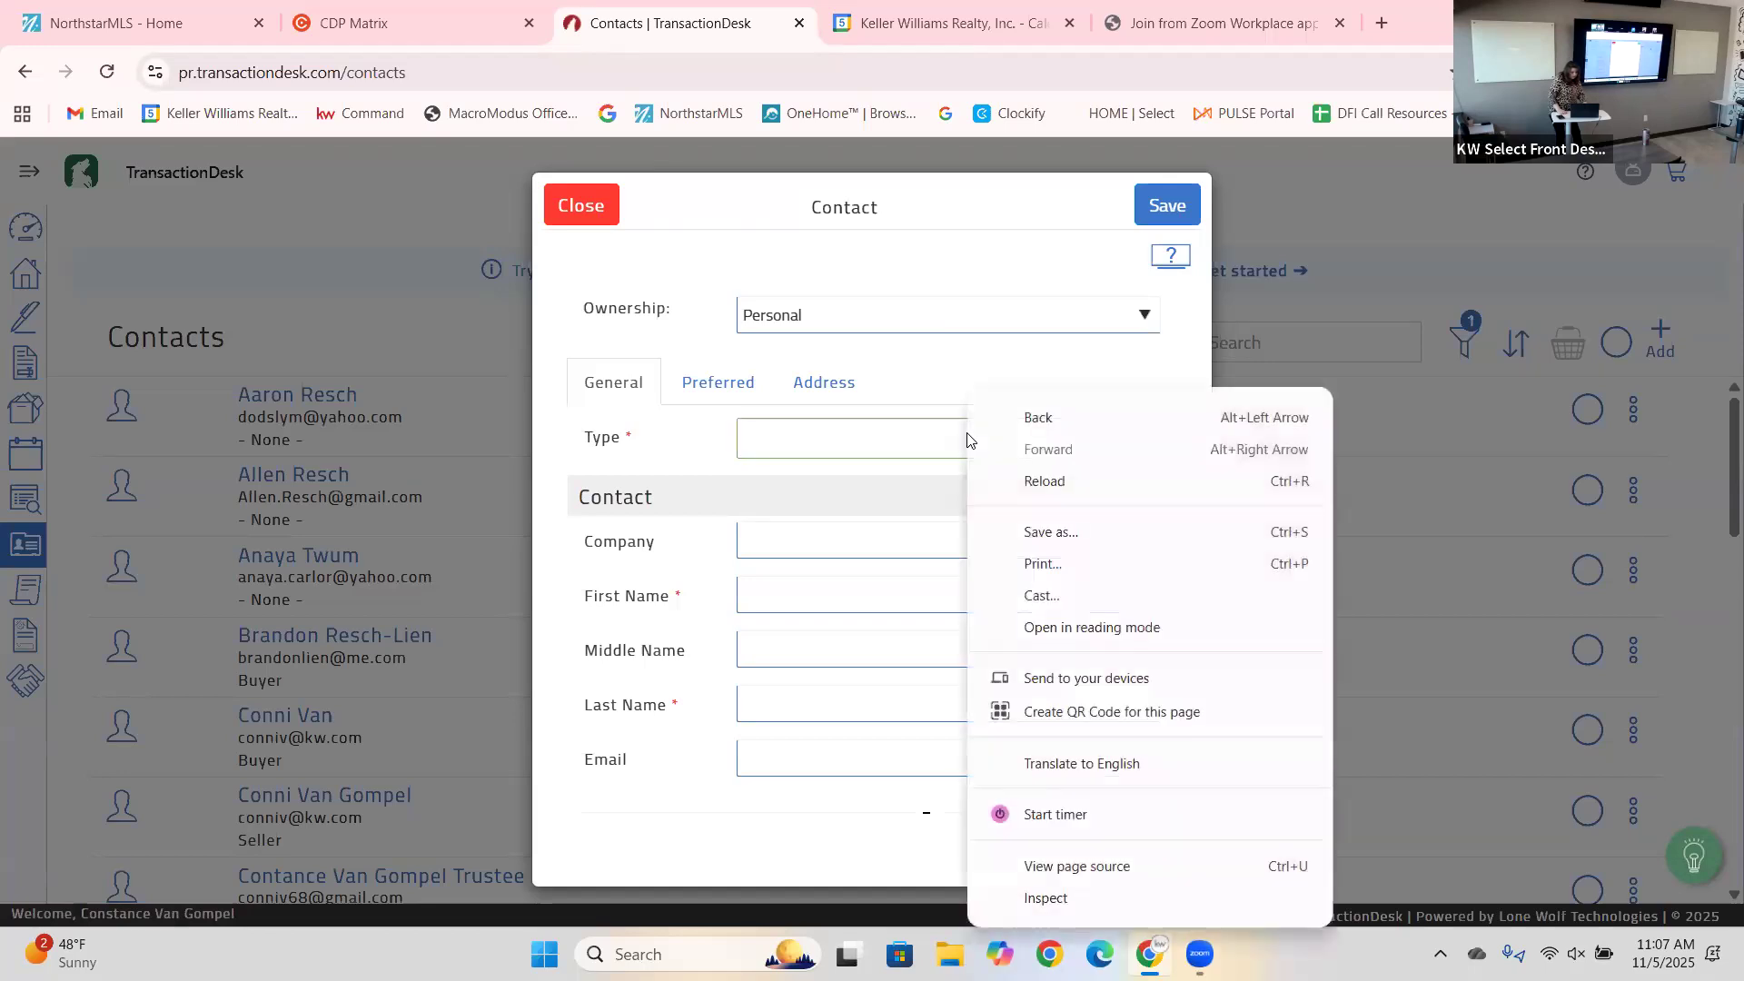
pyautogui.click(840, 454)
pyautogui.click(1082, 432)
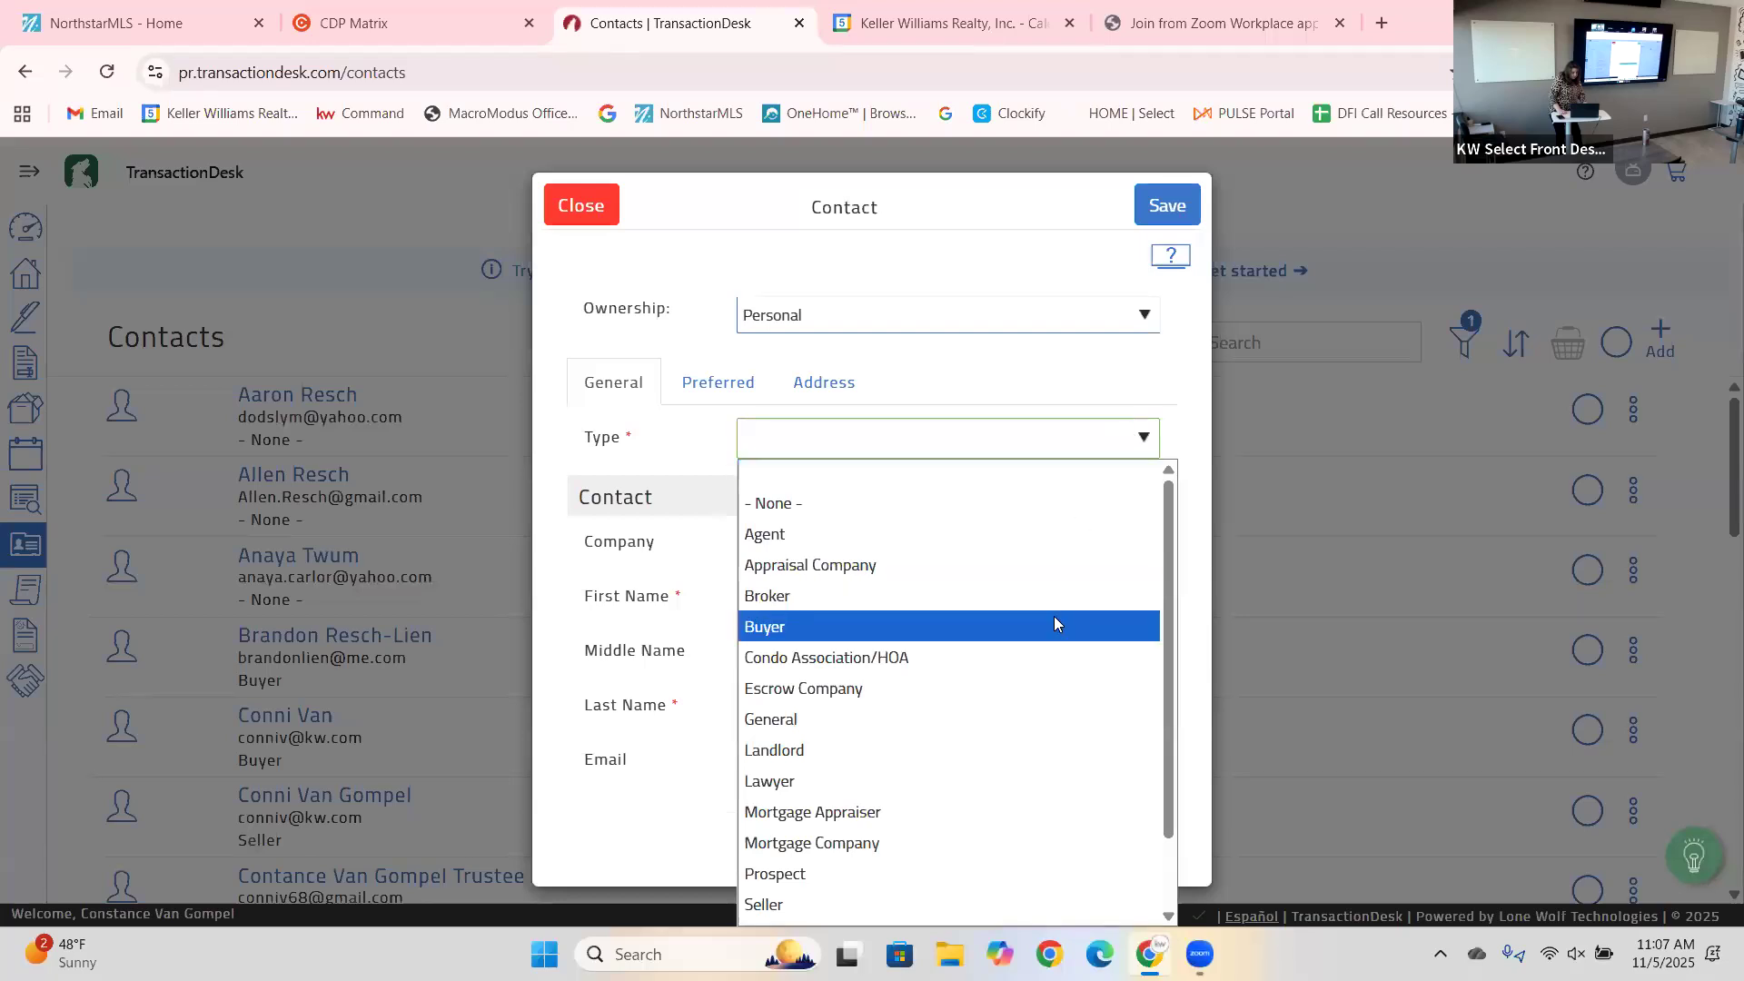
pyautogui.click(977, 278)
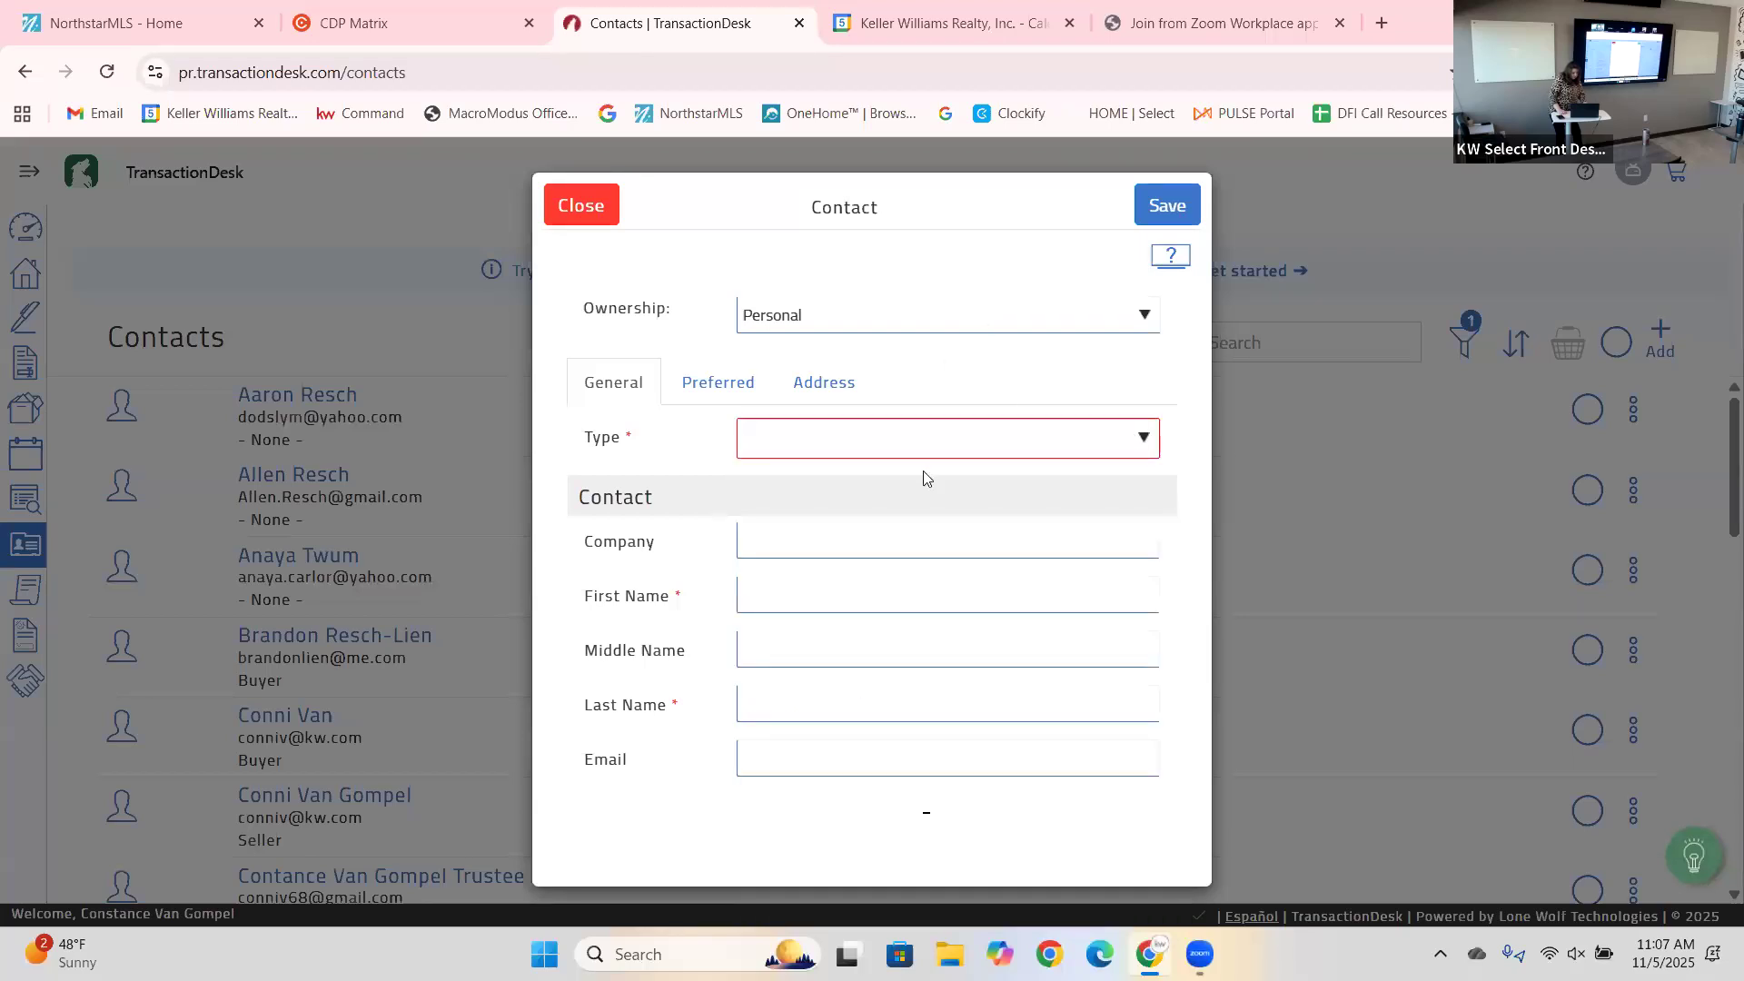
pyautogui.click(919, 581)
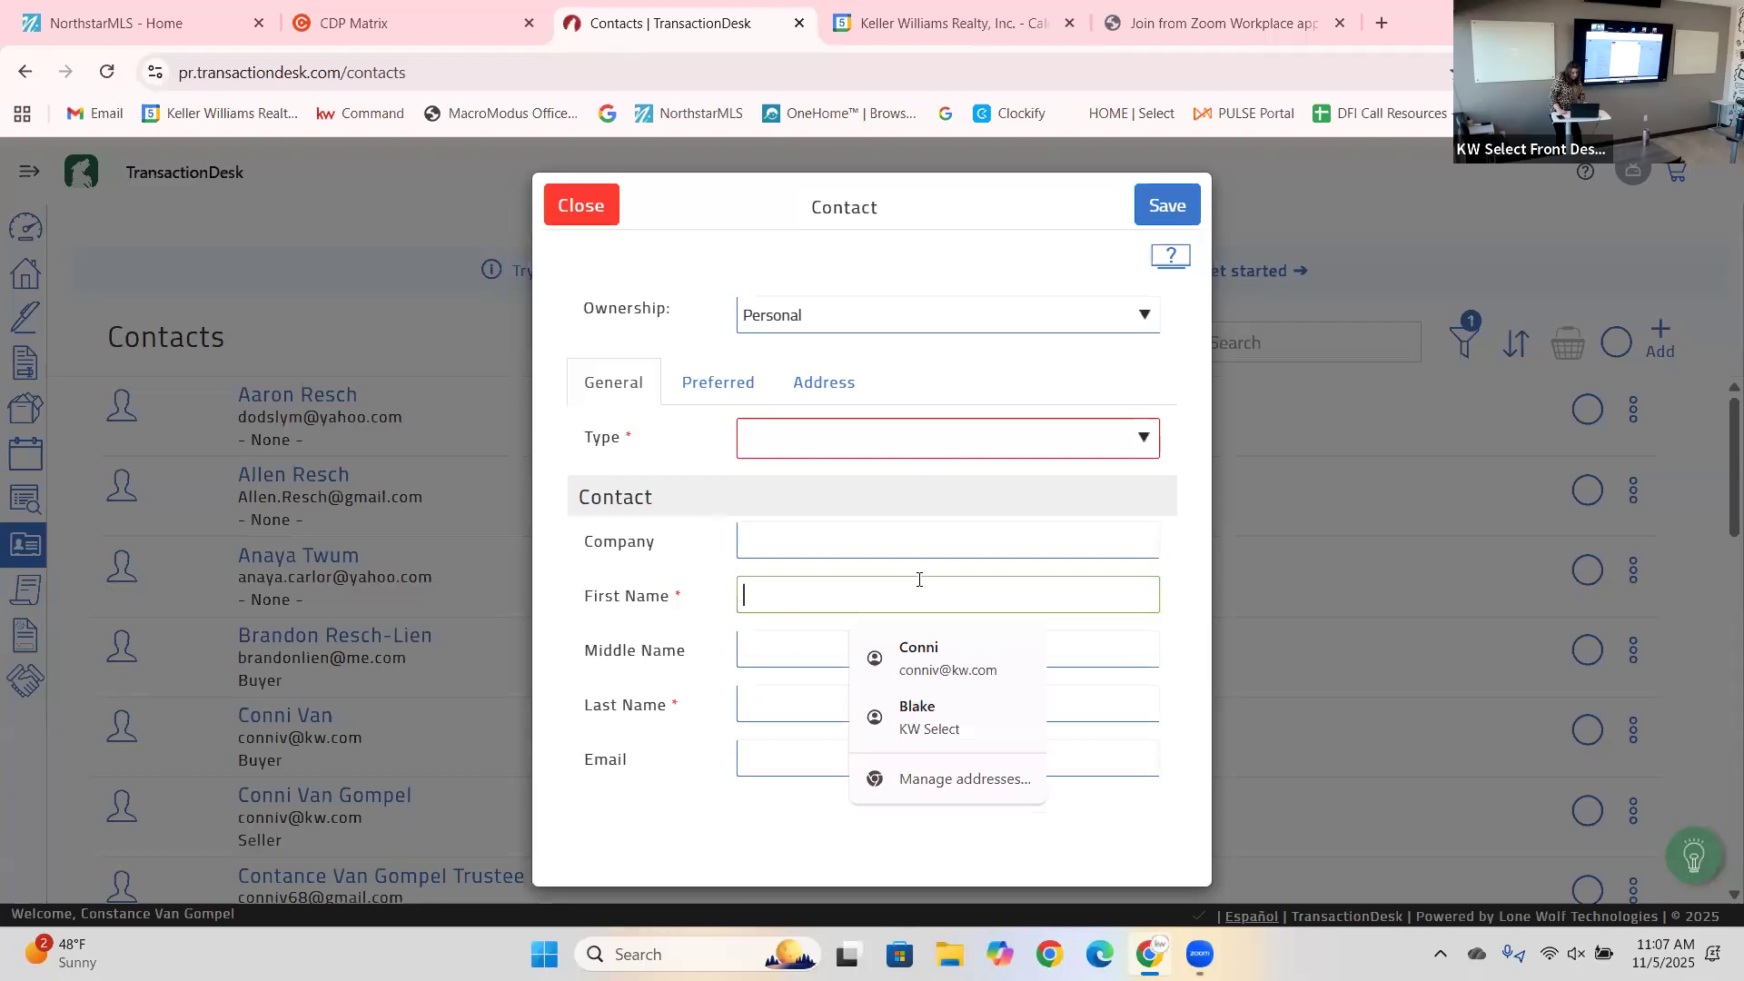
pyautogui.click(841, 699)
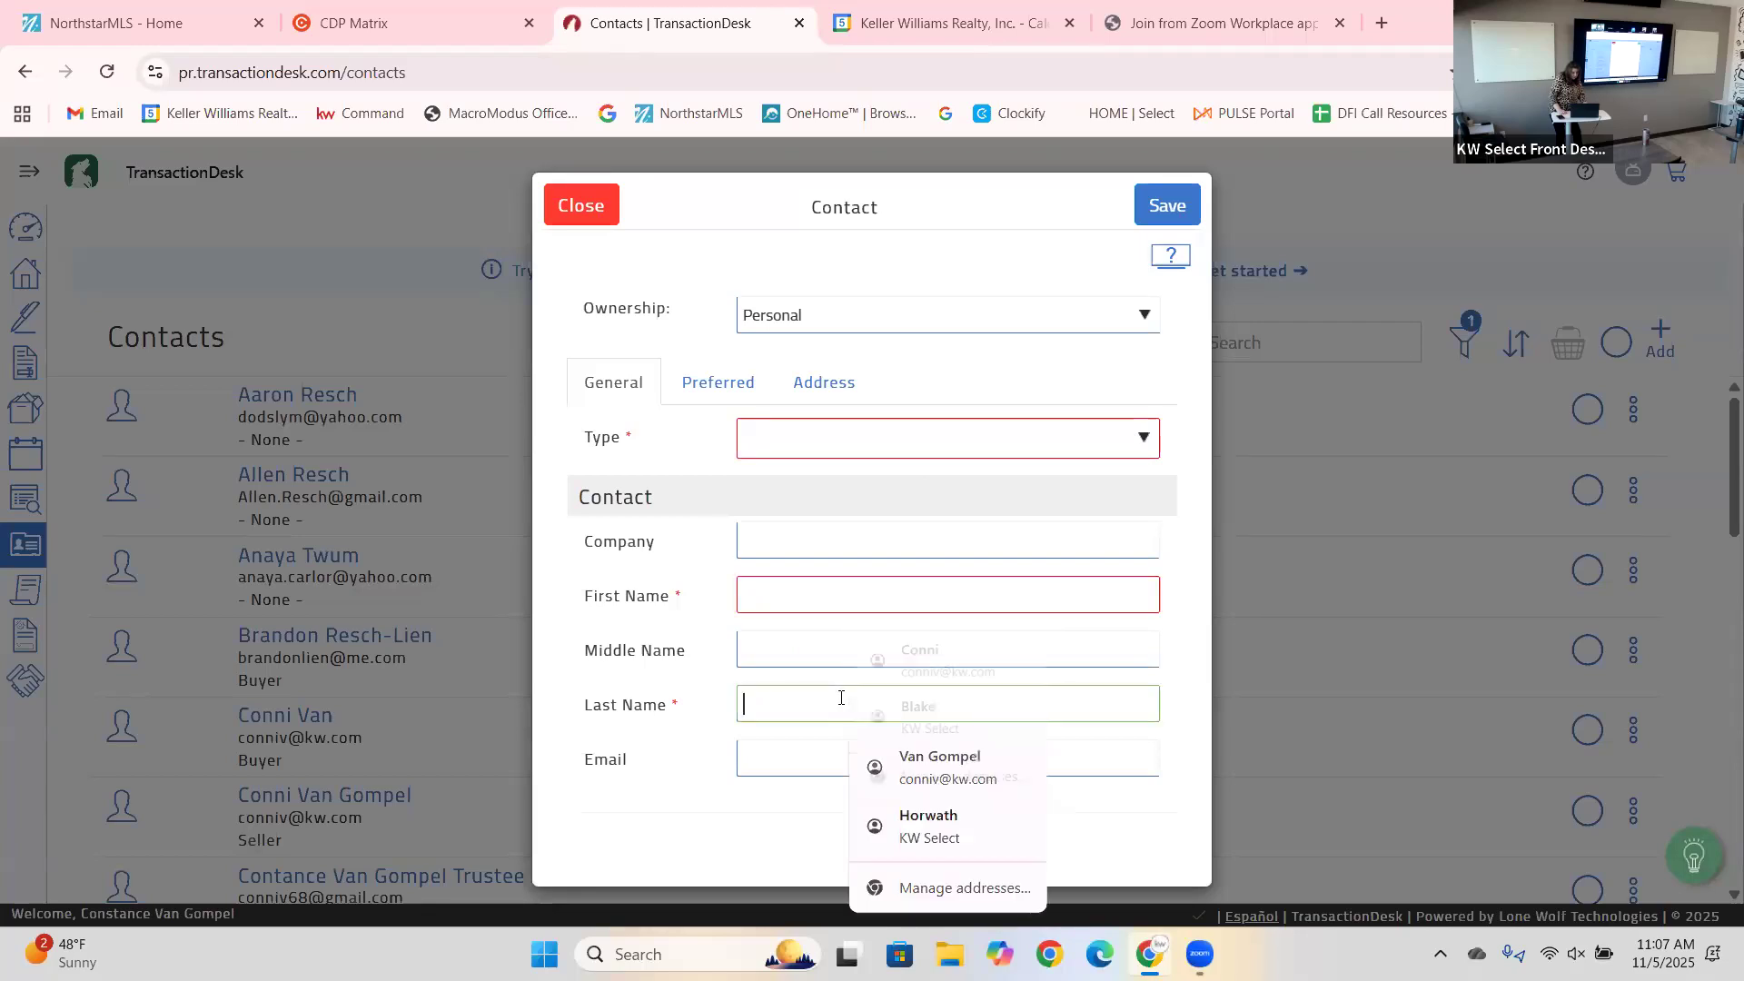
pyautogui.click(834, 756)
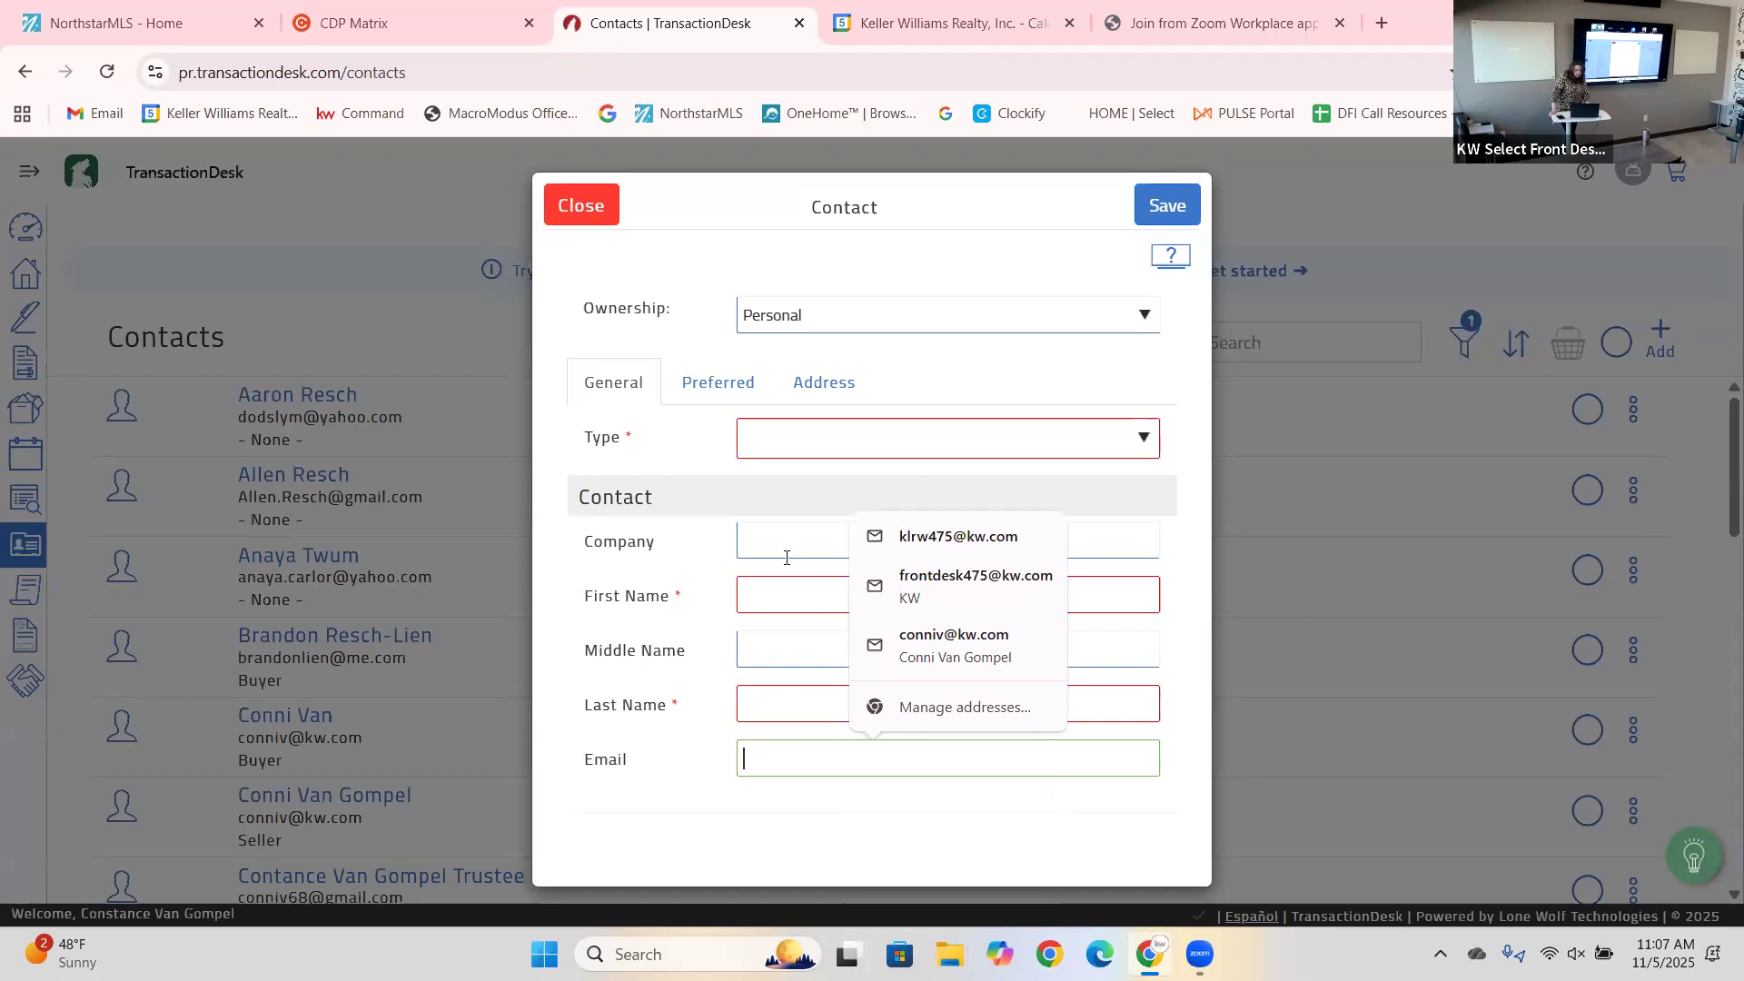
pyautogui.click(577, 207)
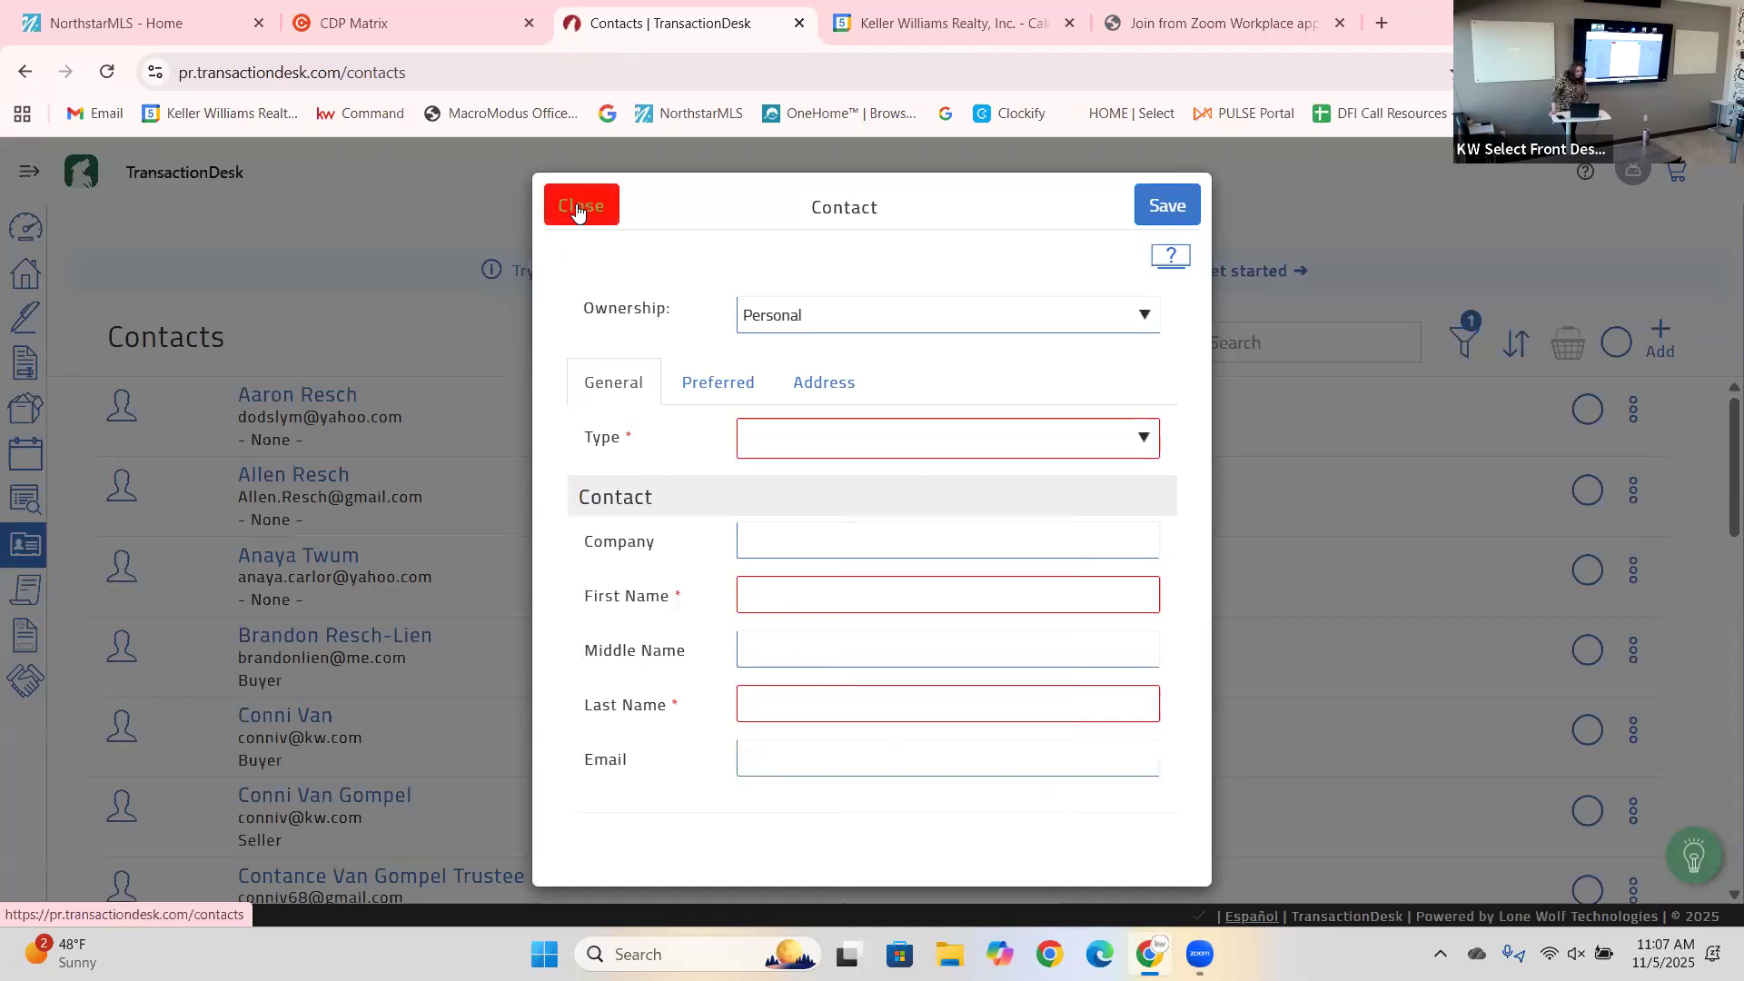
pyautogui.click(309, 214)
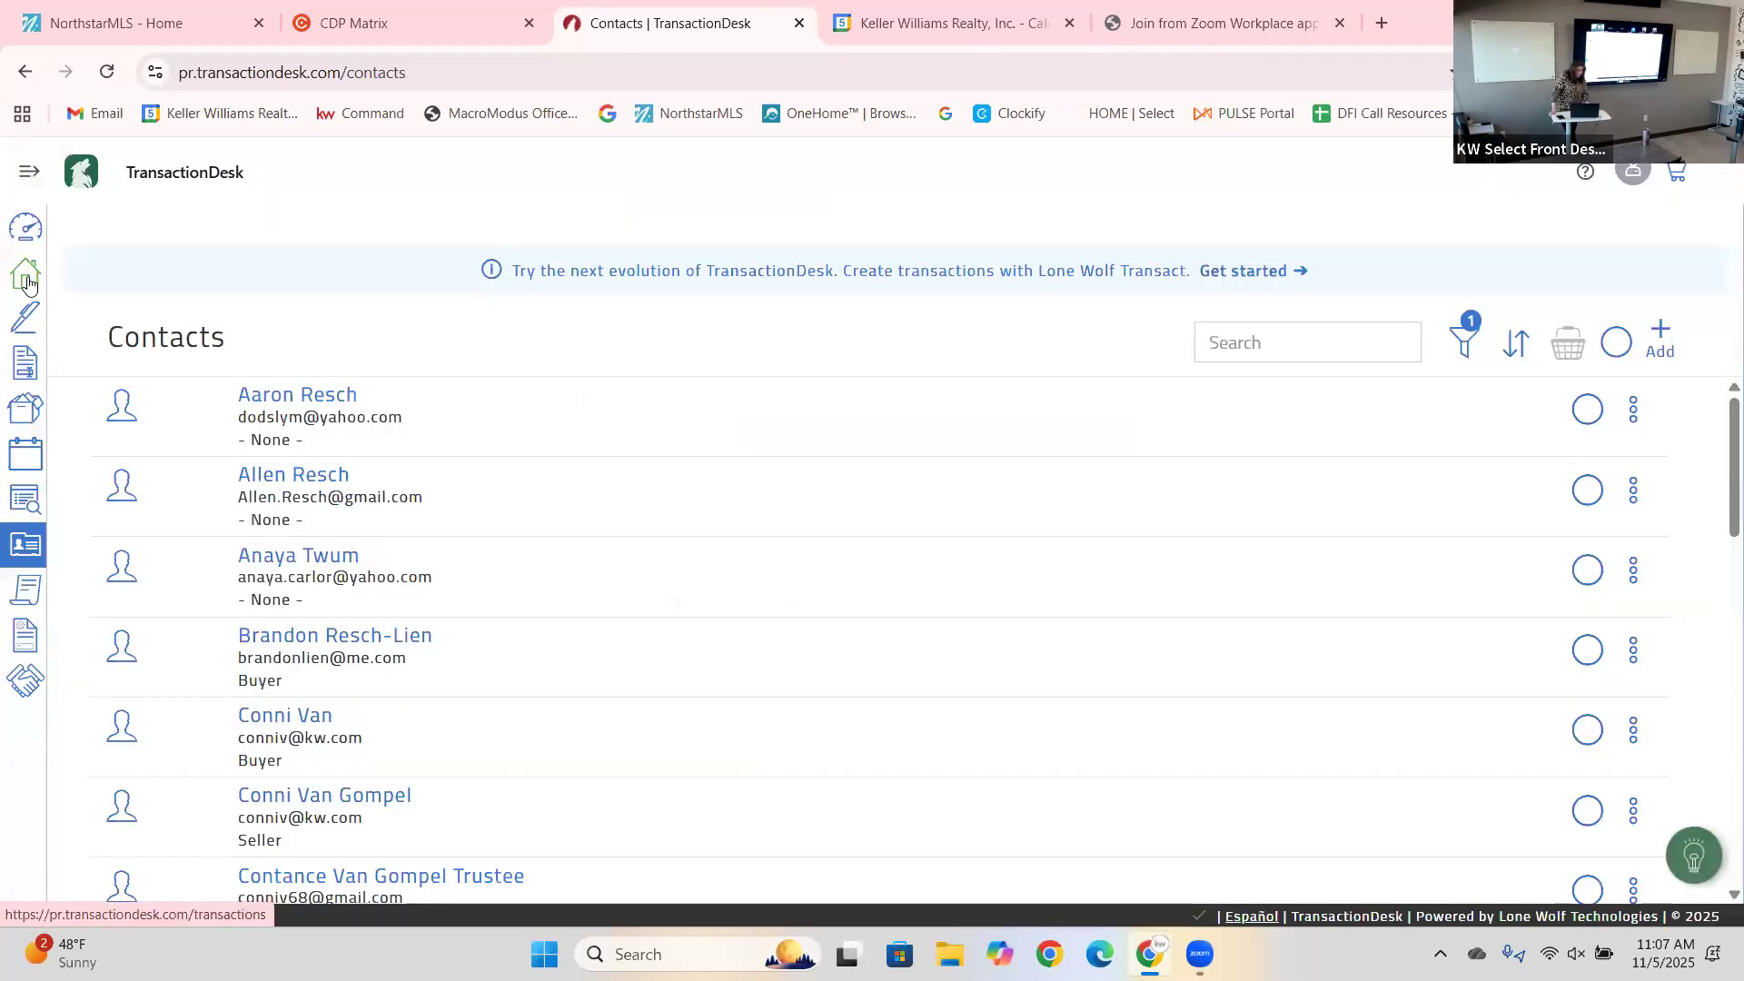
pyautogui.click(27, 286)
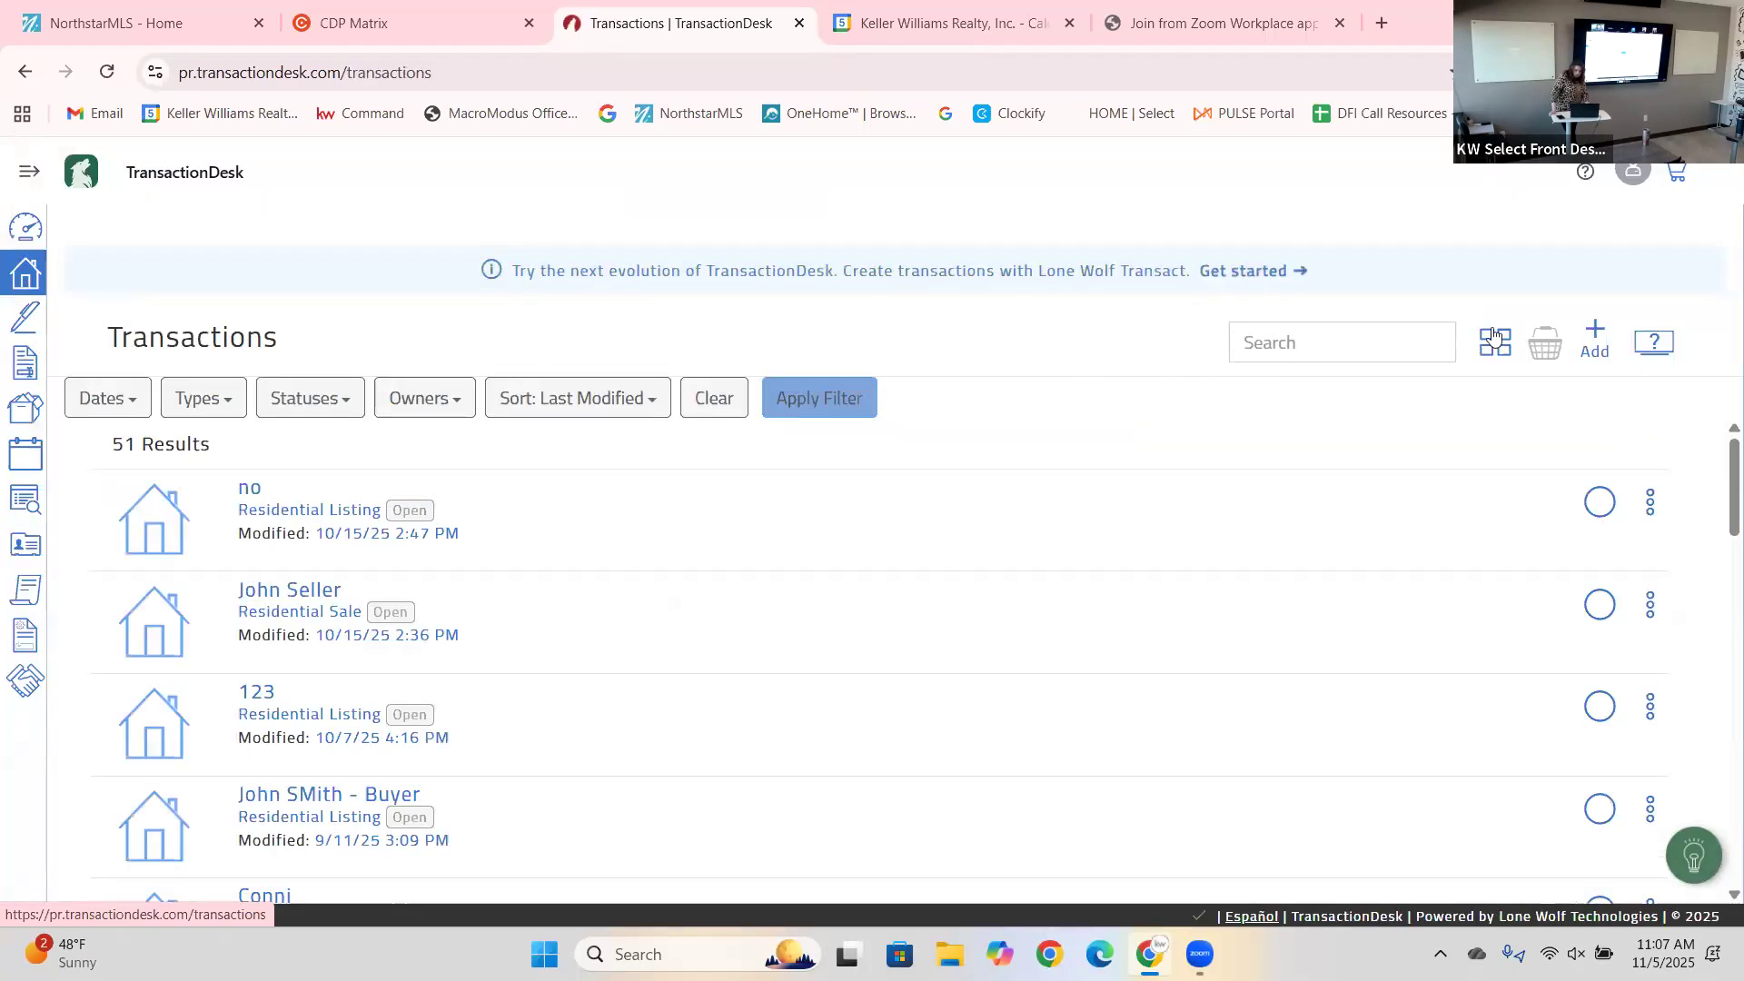
# Create a classic transaction named from a saved suggestion using the KWS Buyer Rep 2025 template.
pyautogui.click(1600, 338)
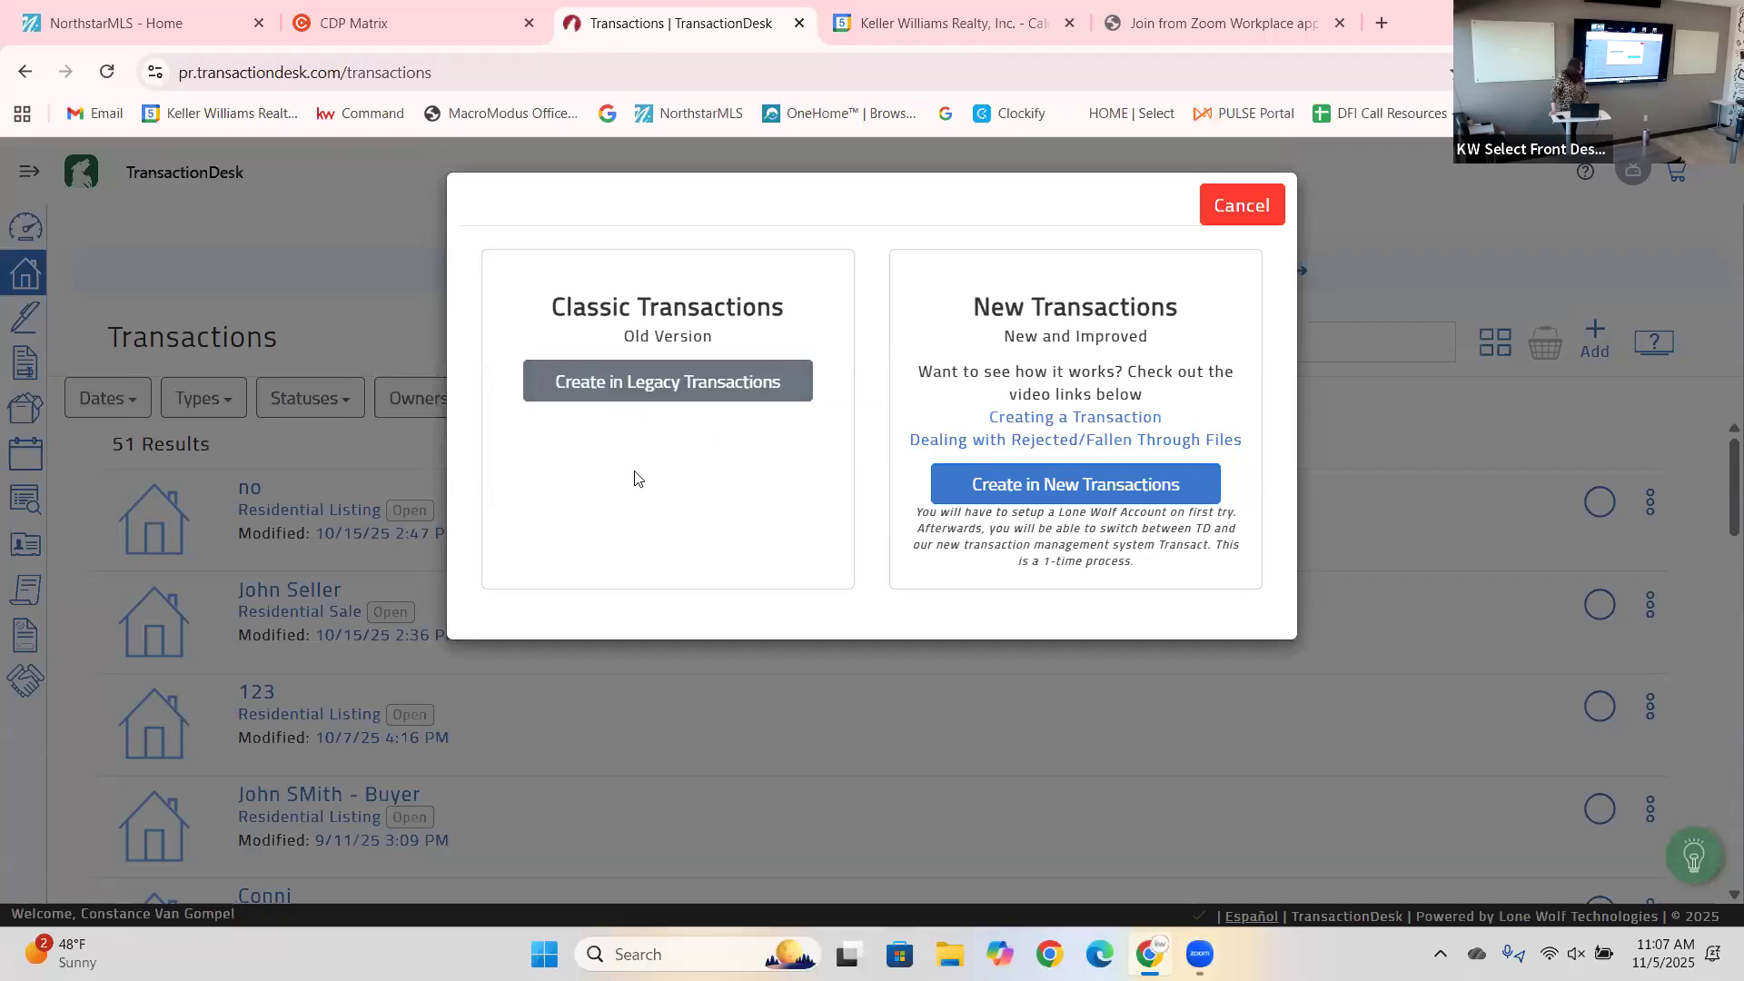
pyautogui.click(612, 382)
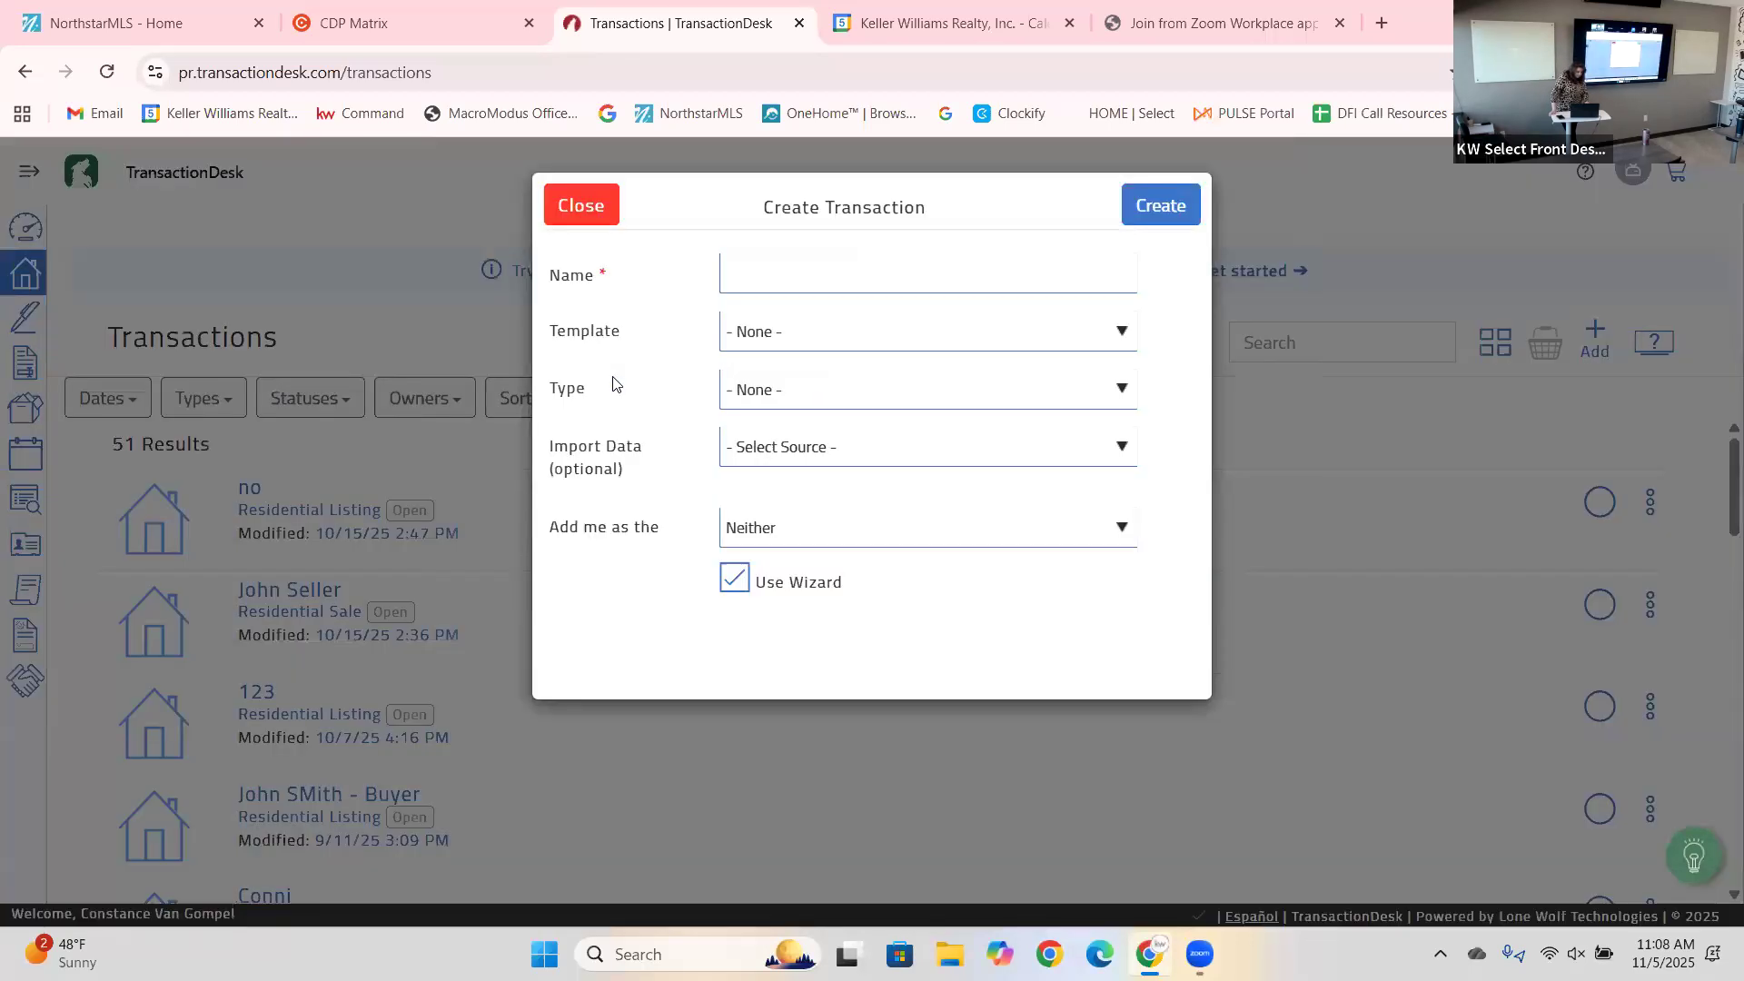
pyautogui.click(806, 274)
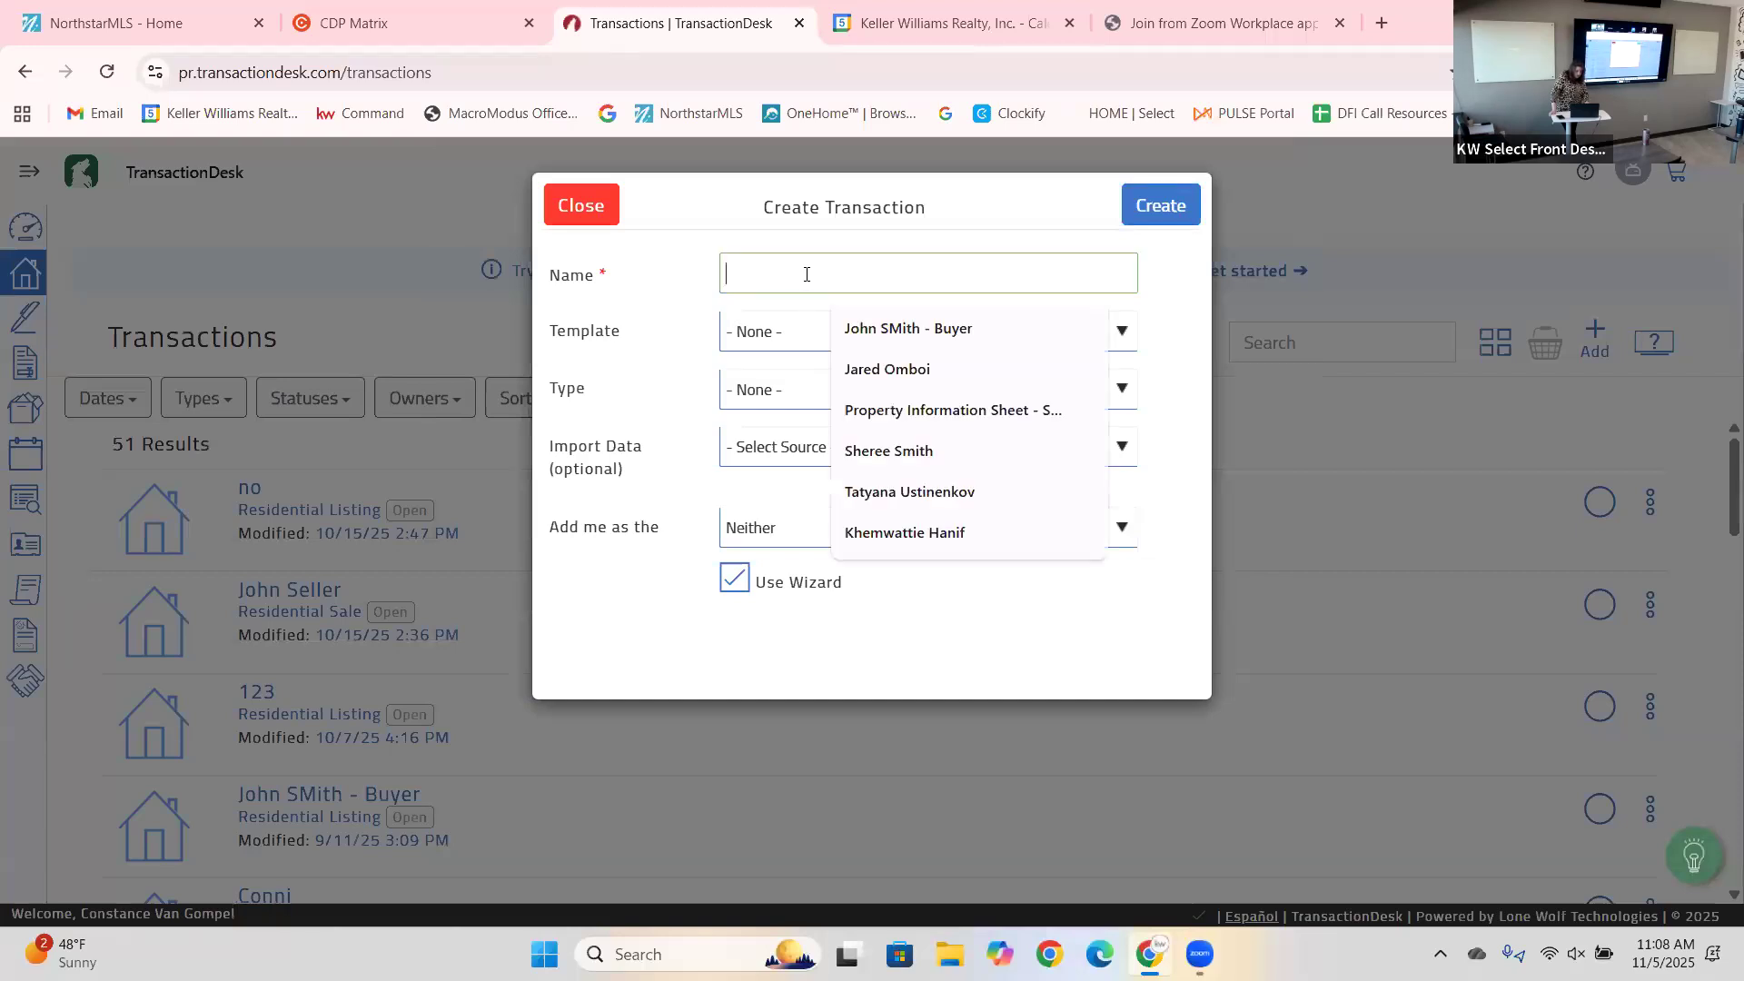
pyautogui.click(895, 327)
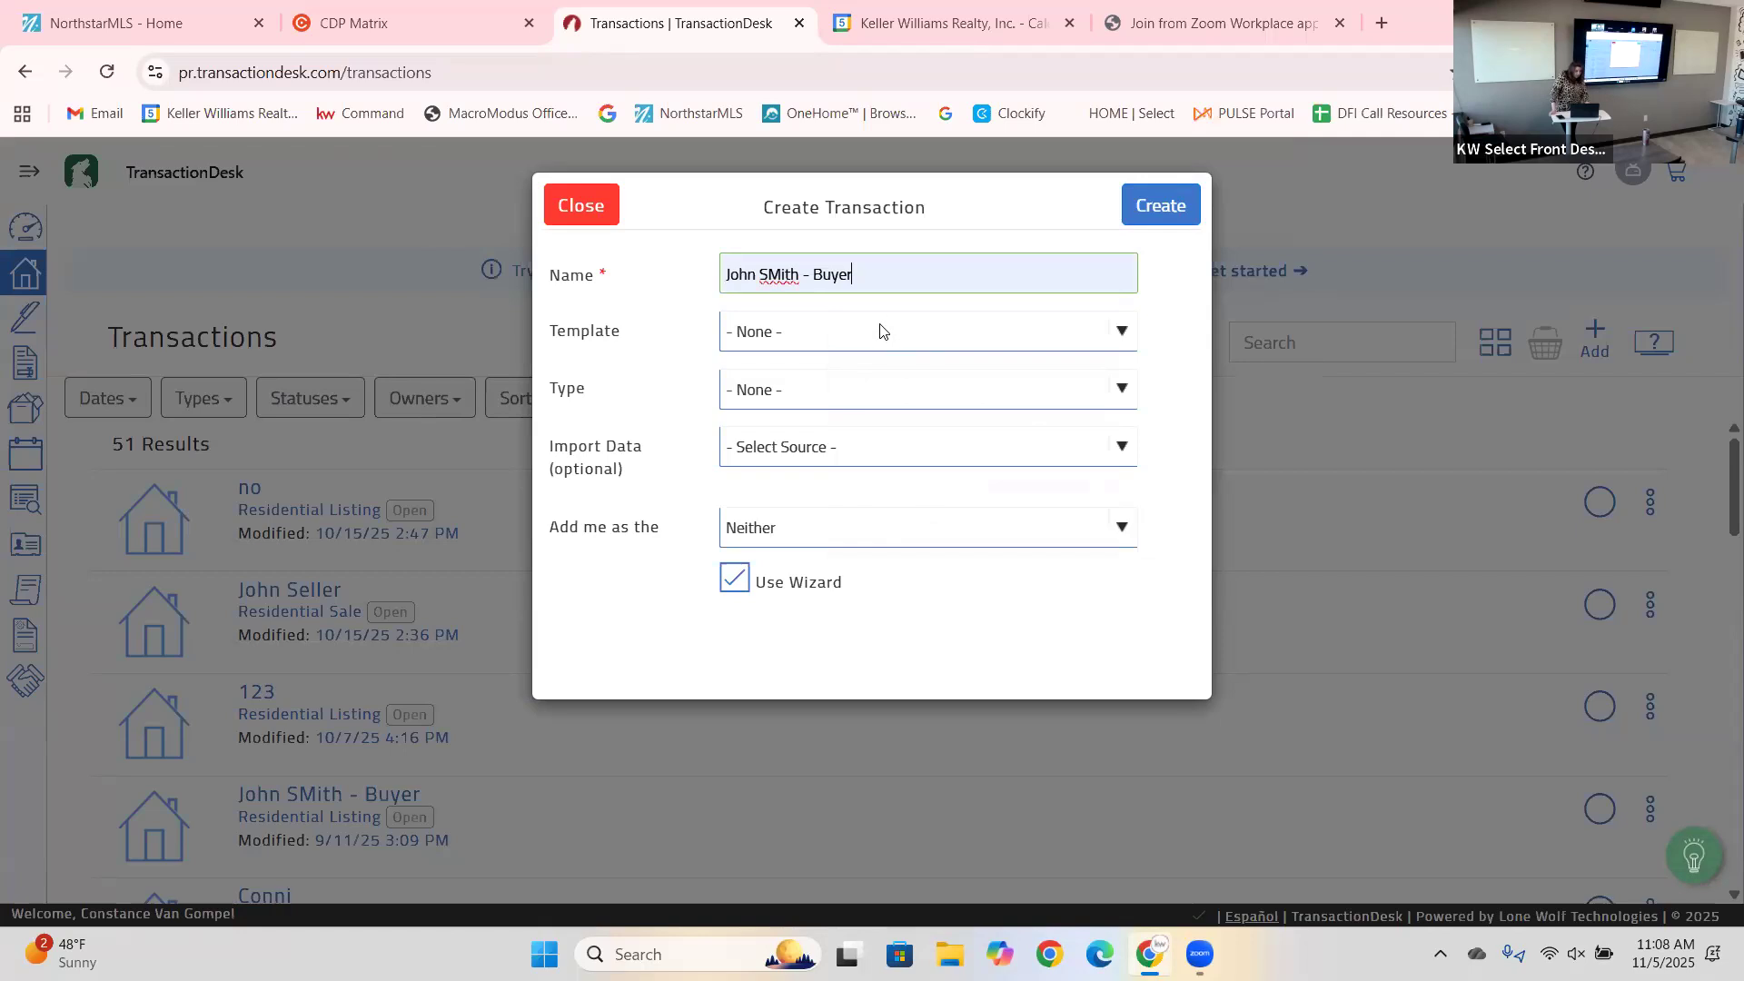
pyautogui.click(879, 340)
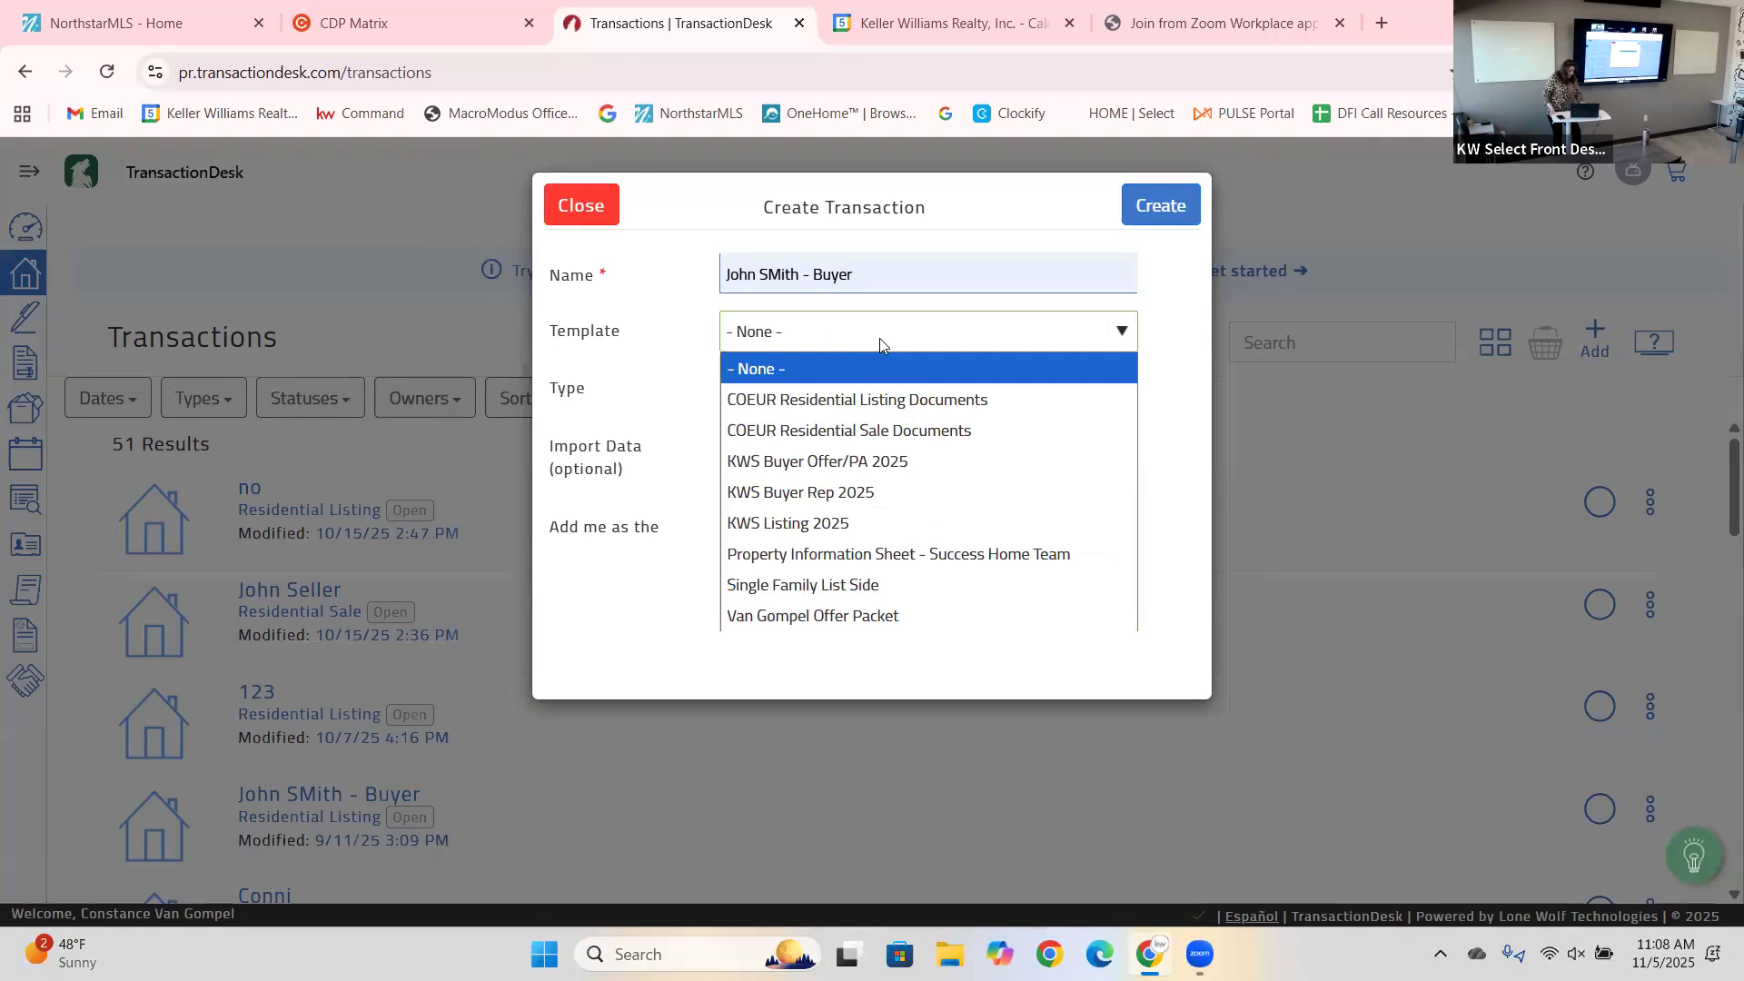
pyautogui.click(847, 494)
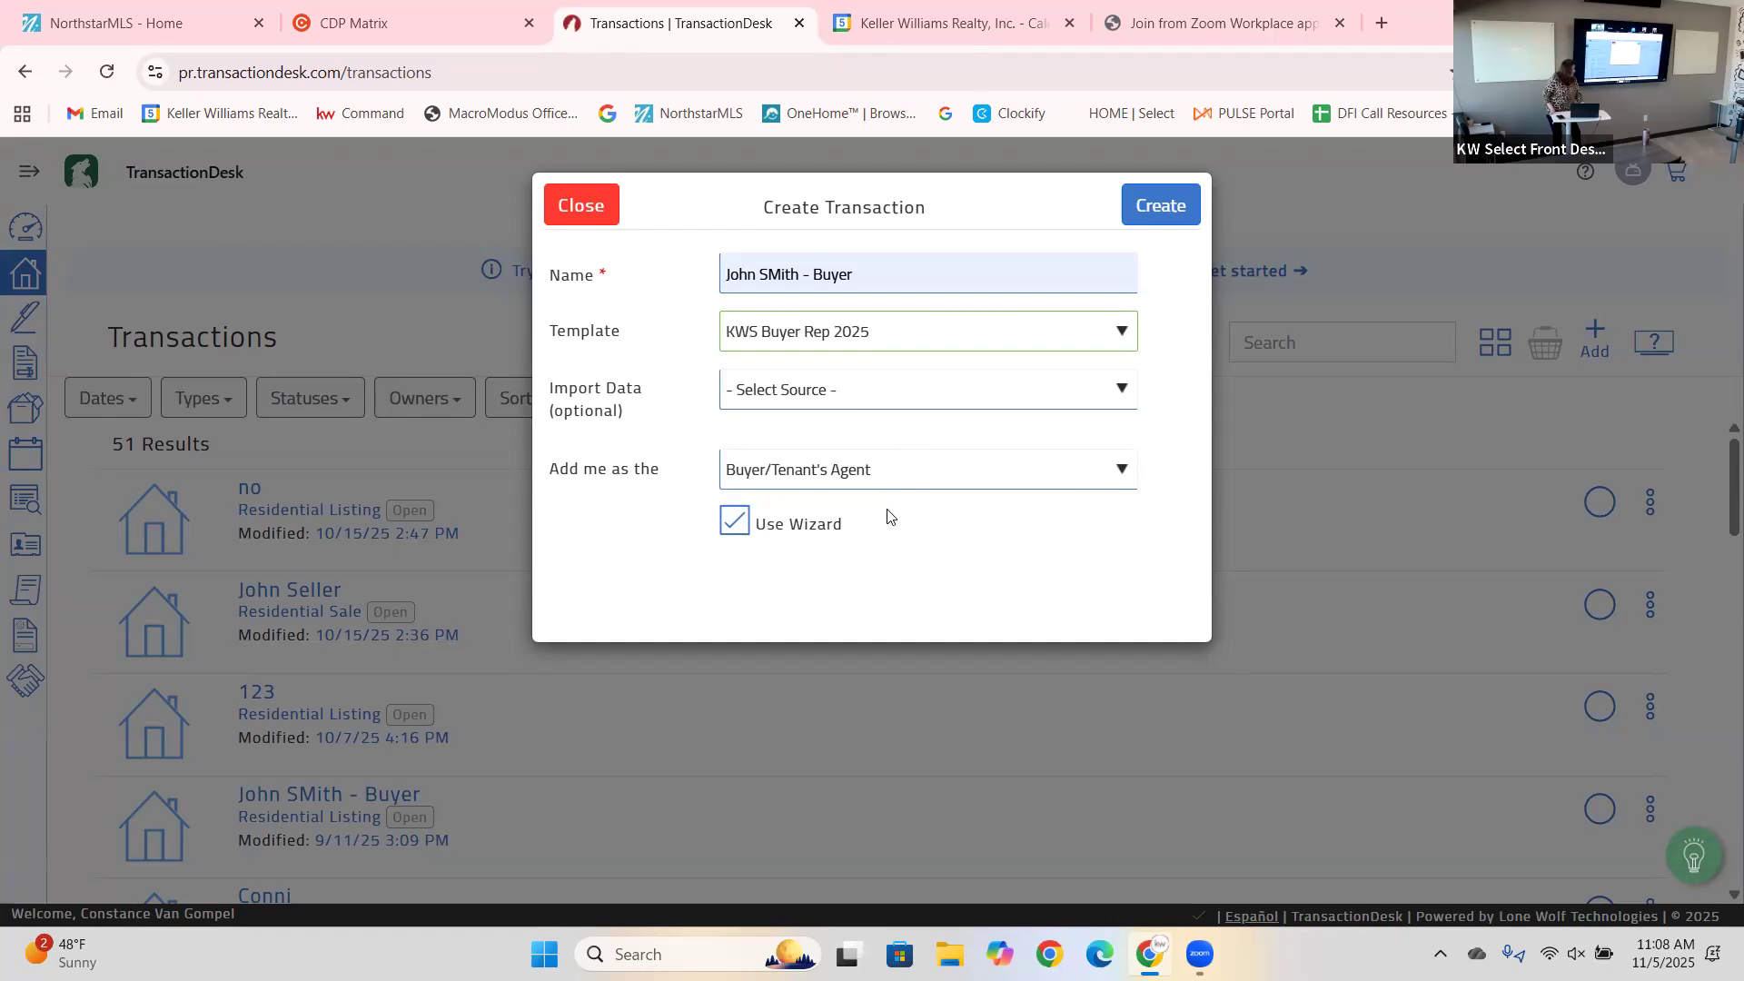
pyautogui.click(1148, 216)
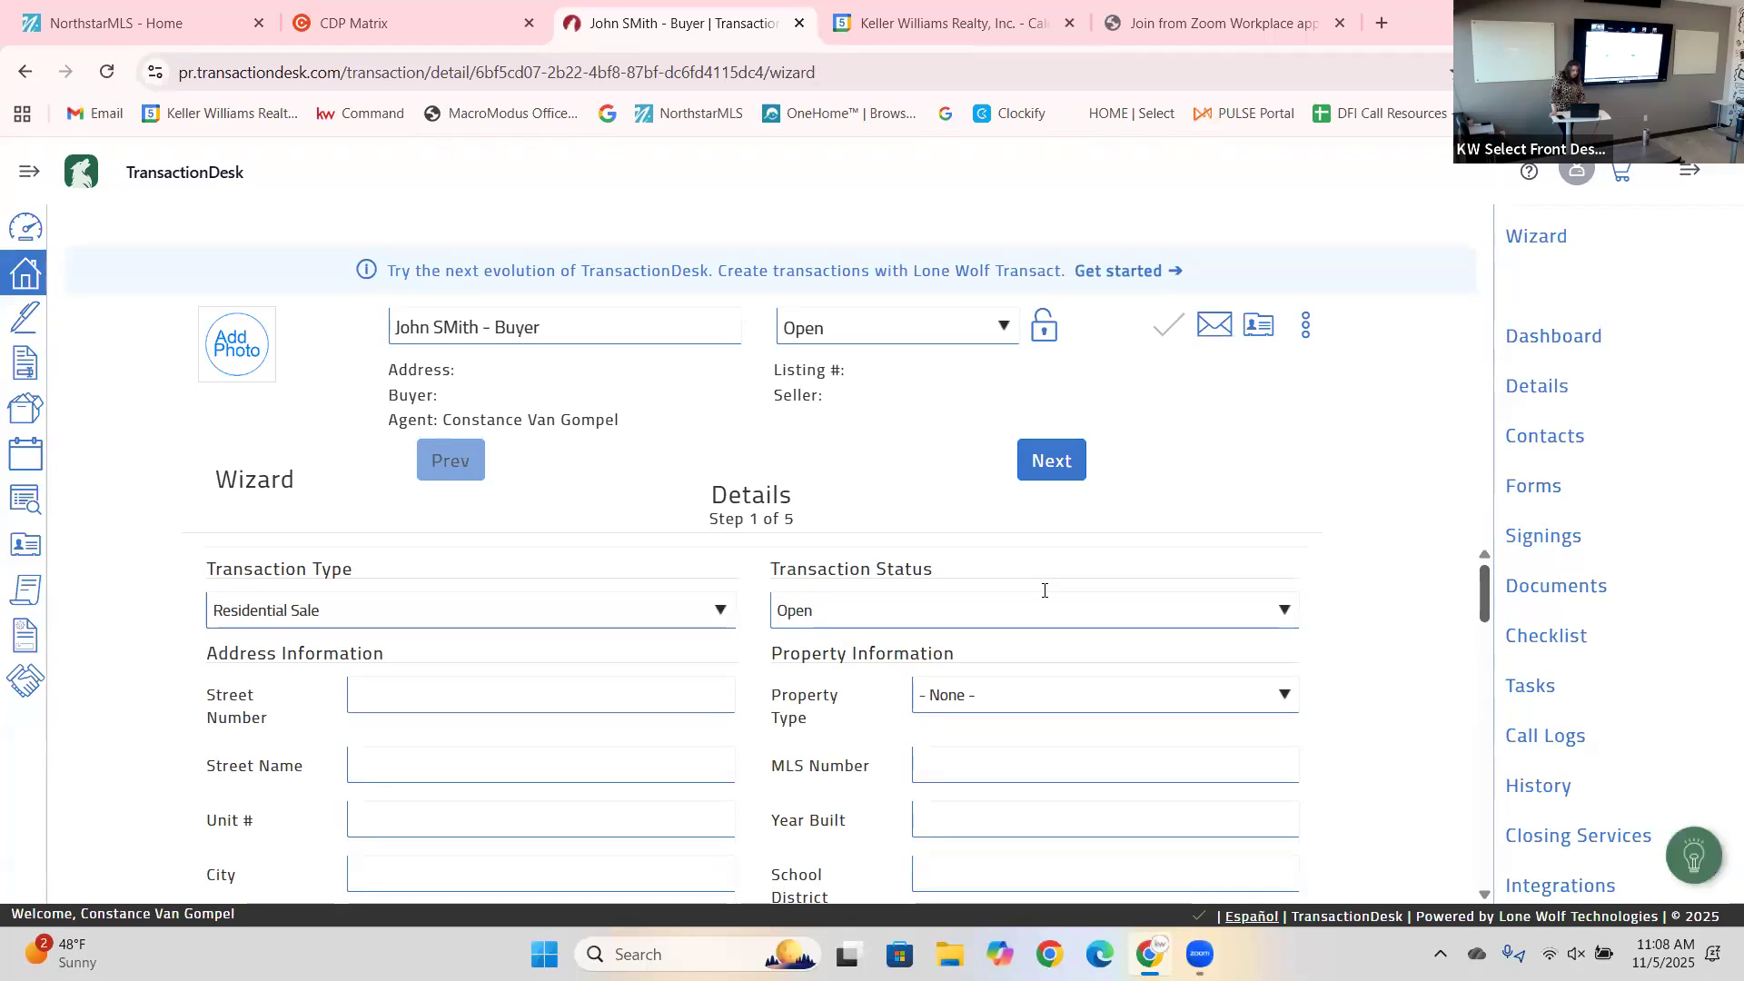
# Advance the wizard past Details and Transaction Dates to the Contacts step.
pyautogui.click(1054, 462)
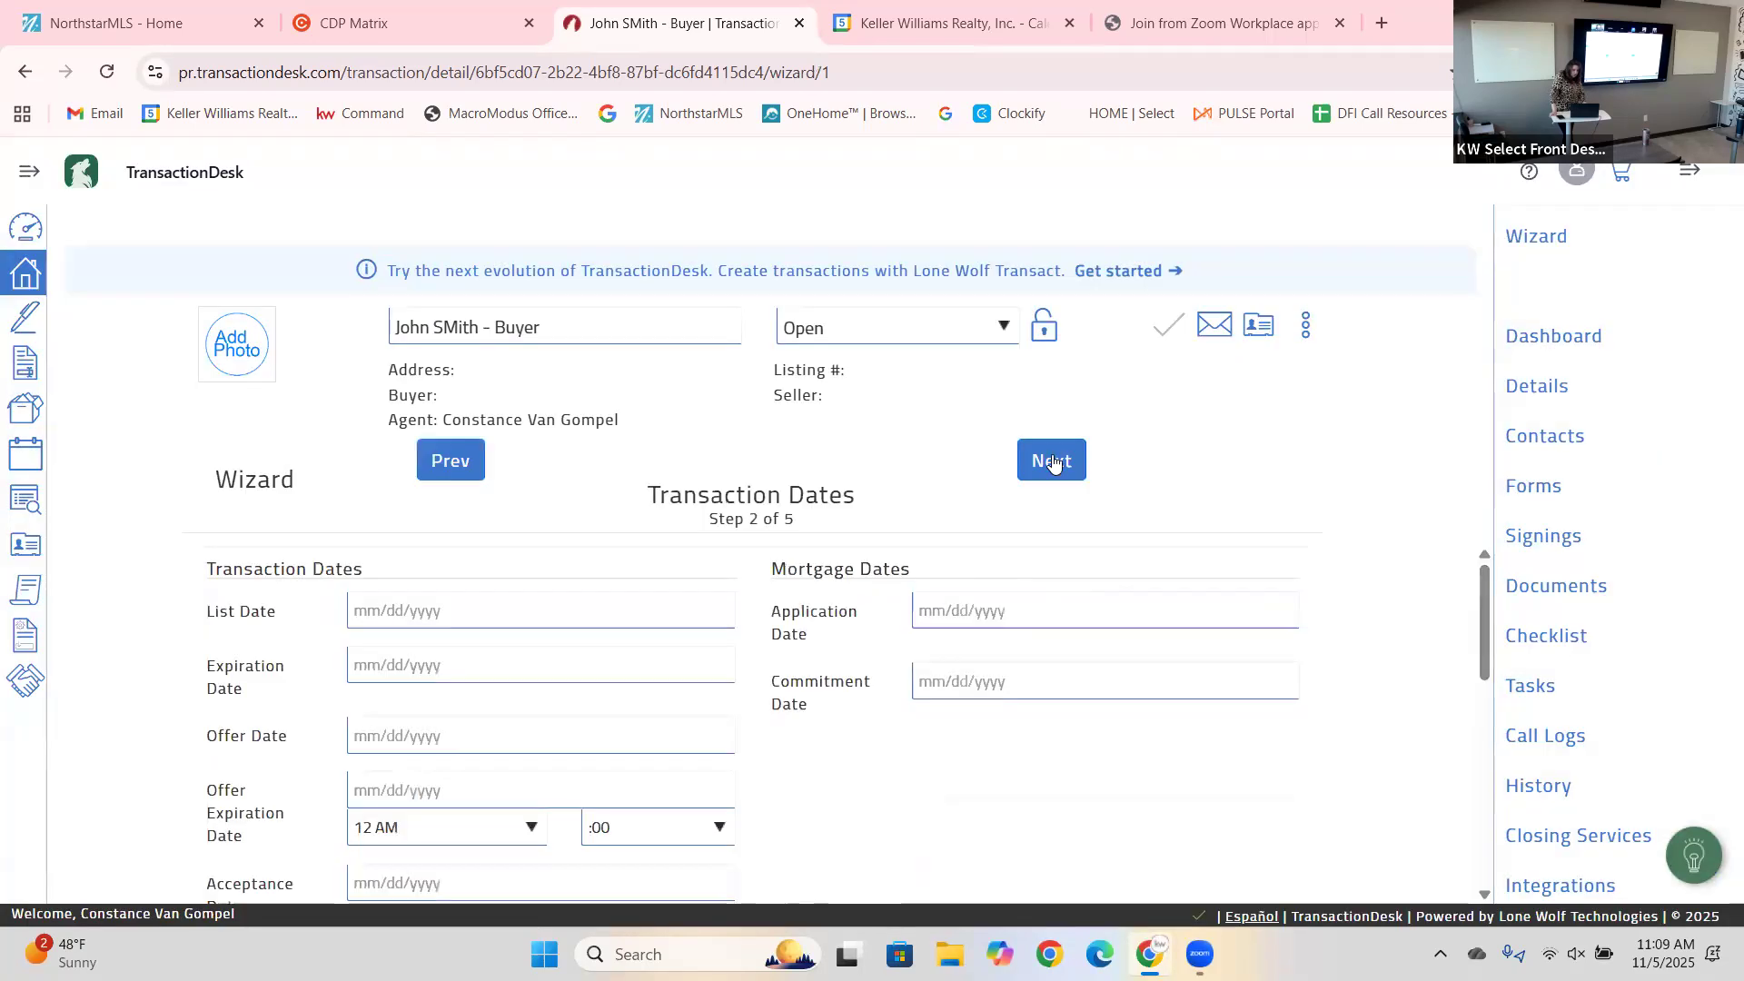
pyautogui.click(1053, 462)
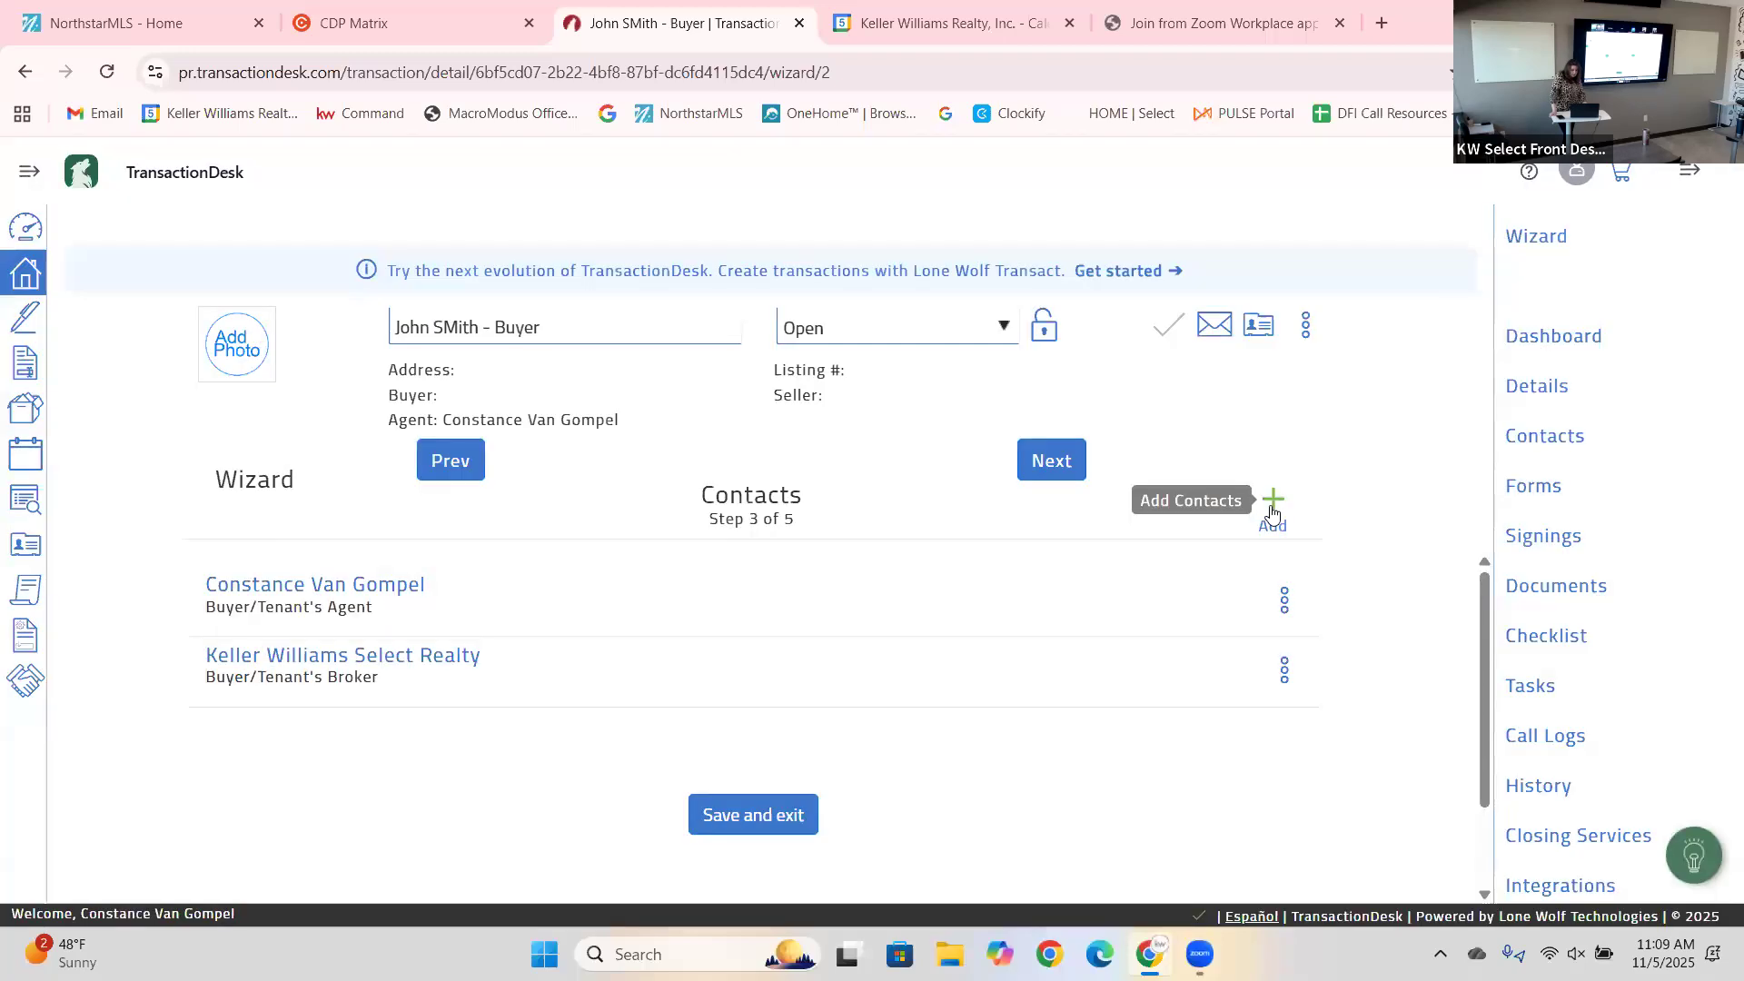
# Search existing contacts for 'john' and add the second match as the Buyer, saving its details.
pyautogui.click(1272, 505)
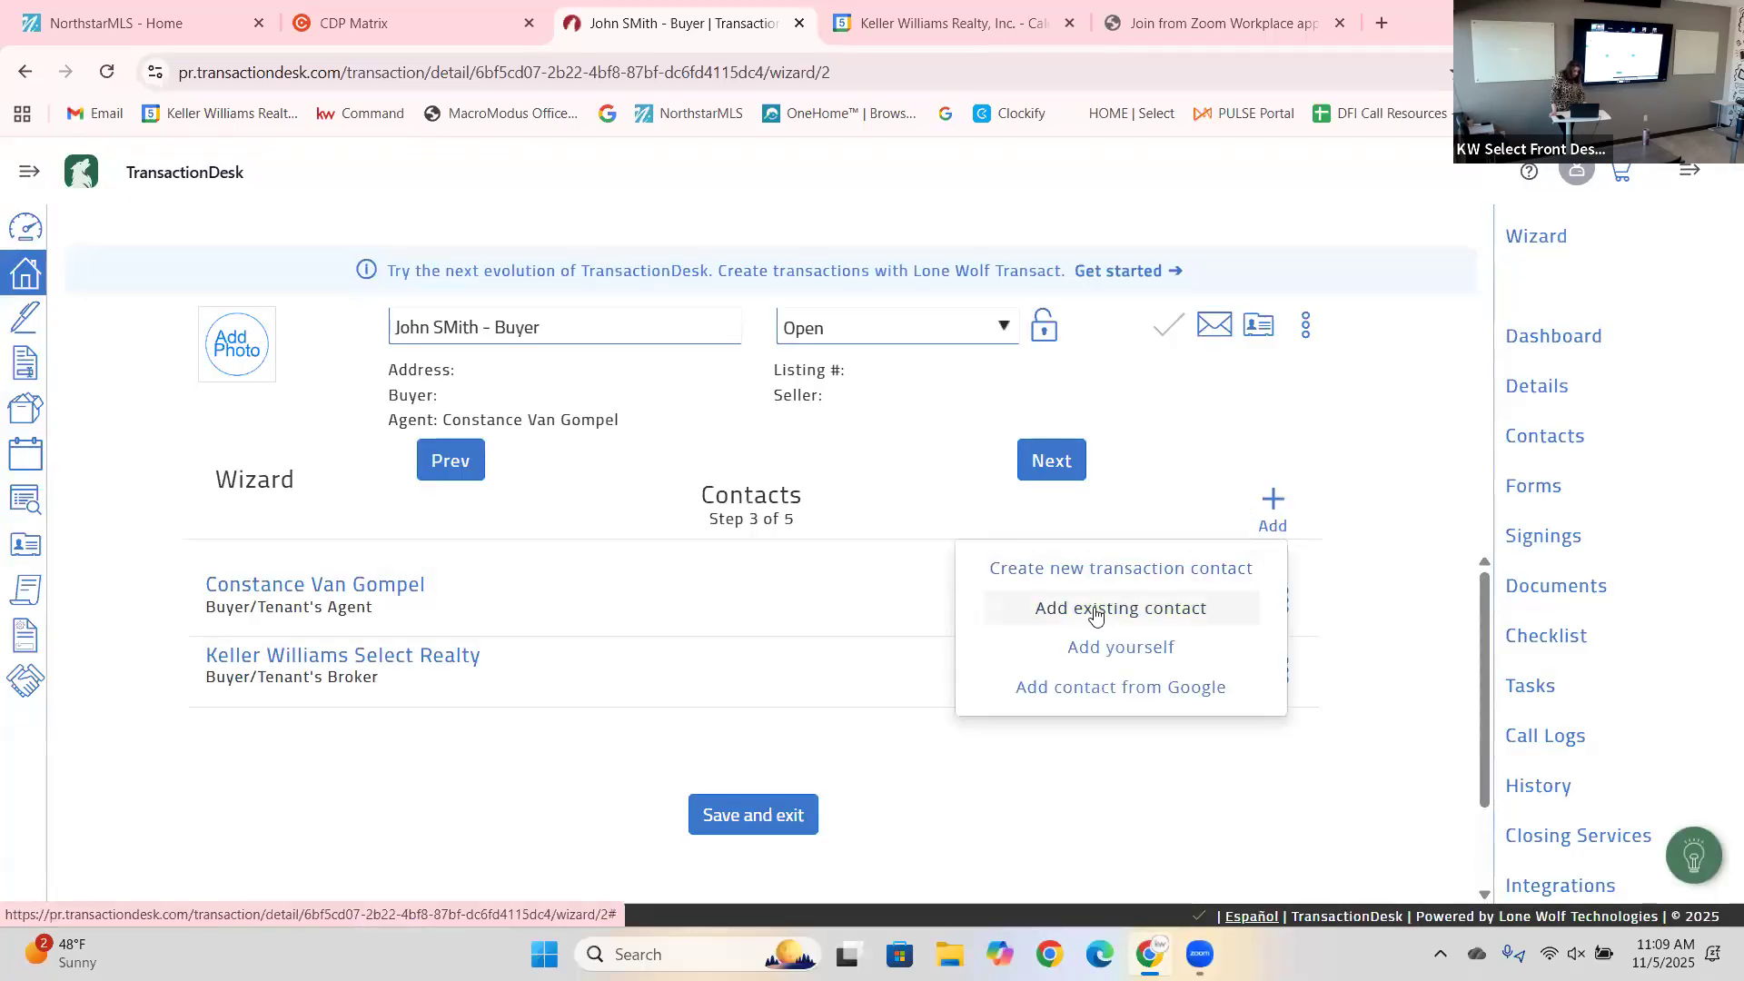
pyautogui.click(1096, 614)
pyautogui.click(918, 261)
pyautogui.write('john')
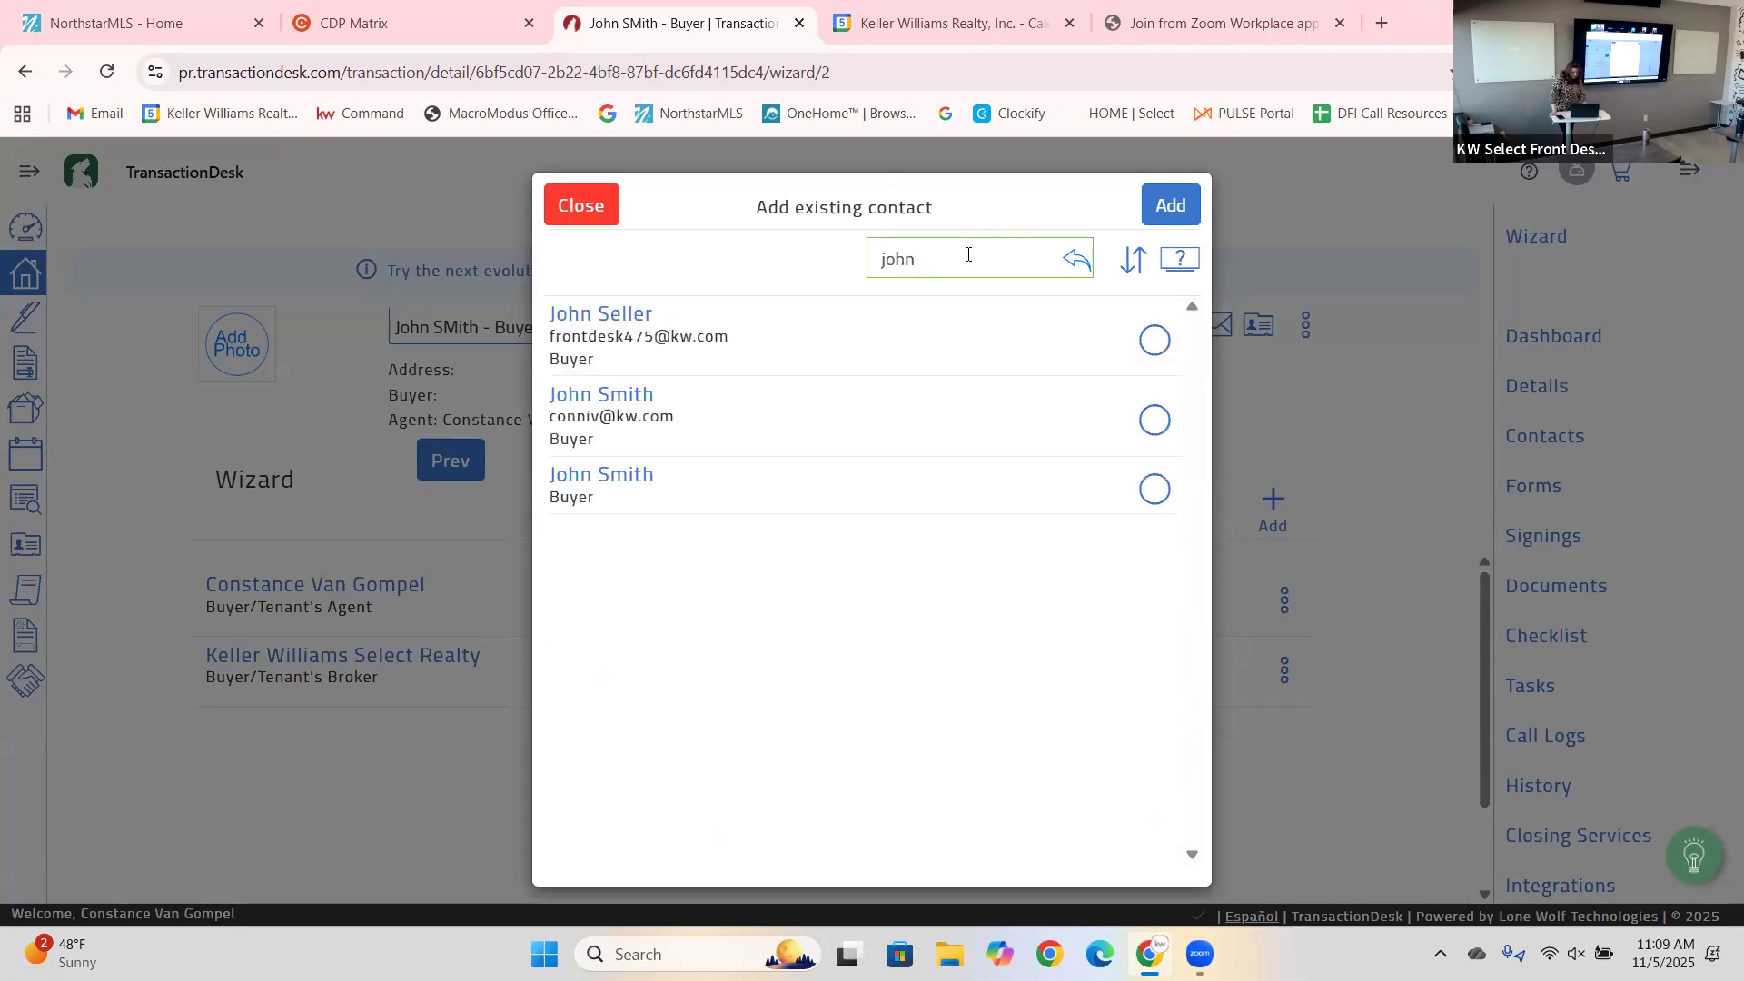
pyautogui.click(1150, 409)
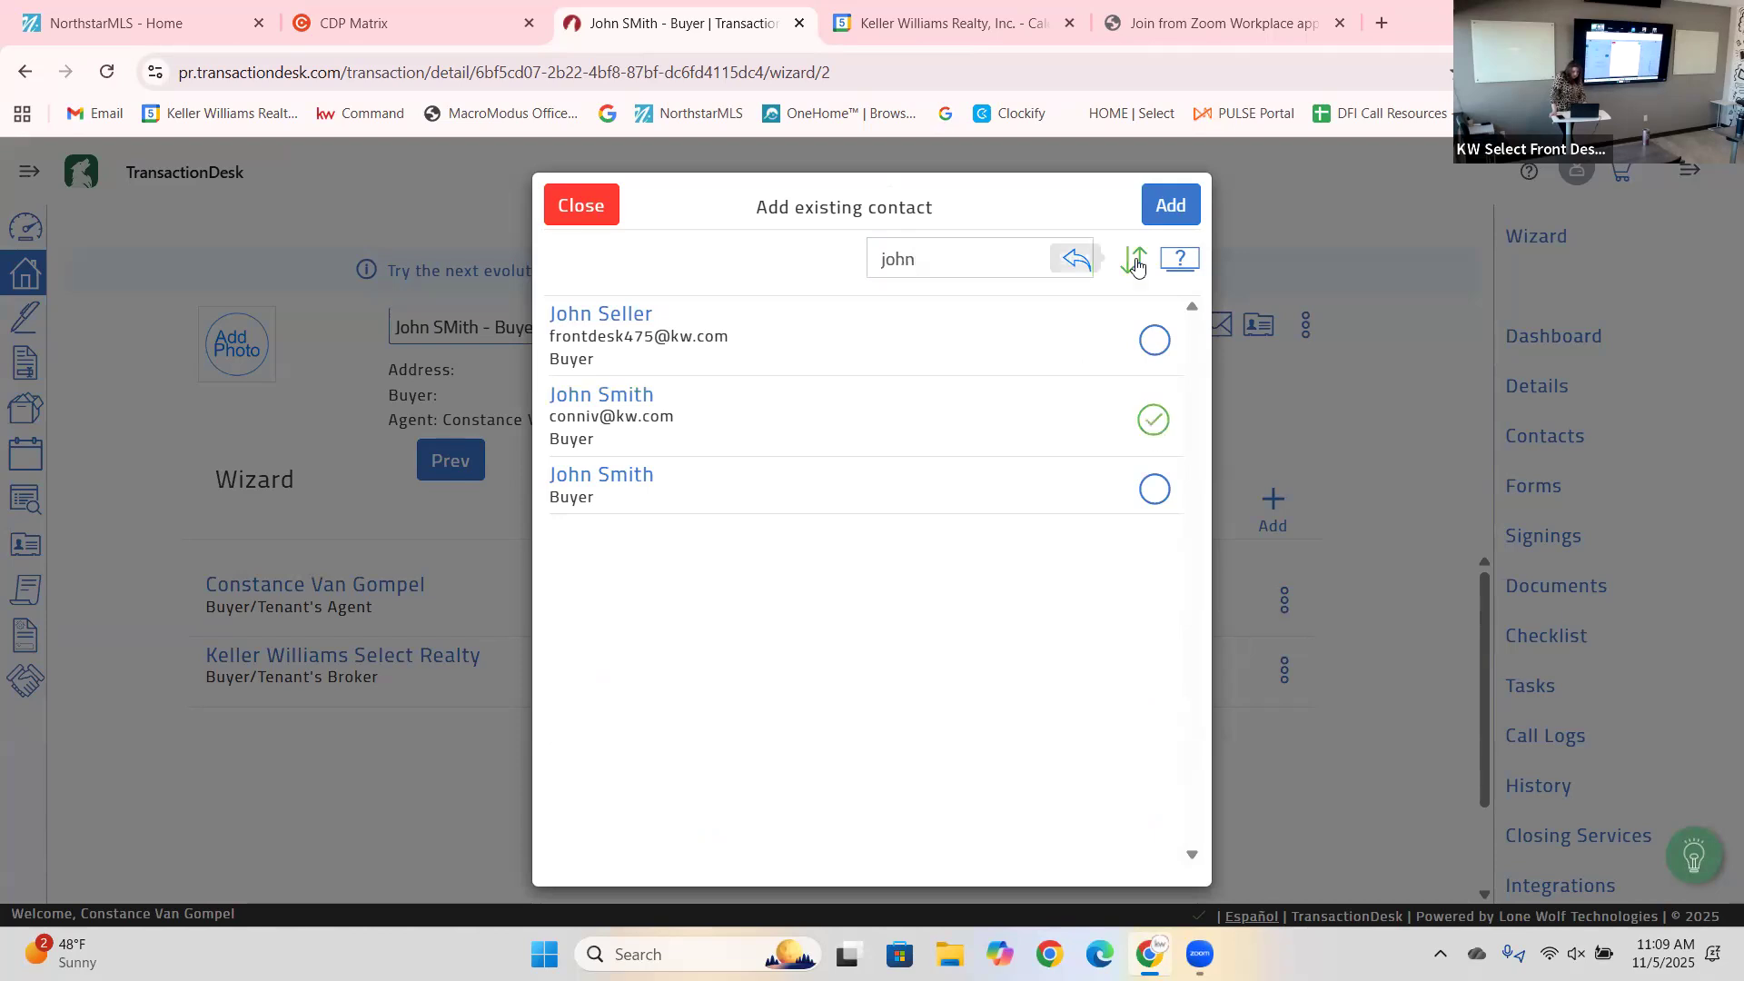
pyautogui.click(1170, 205)
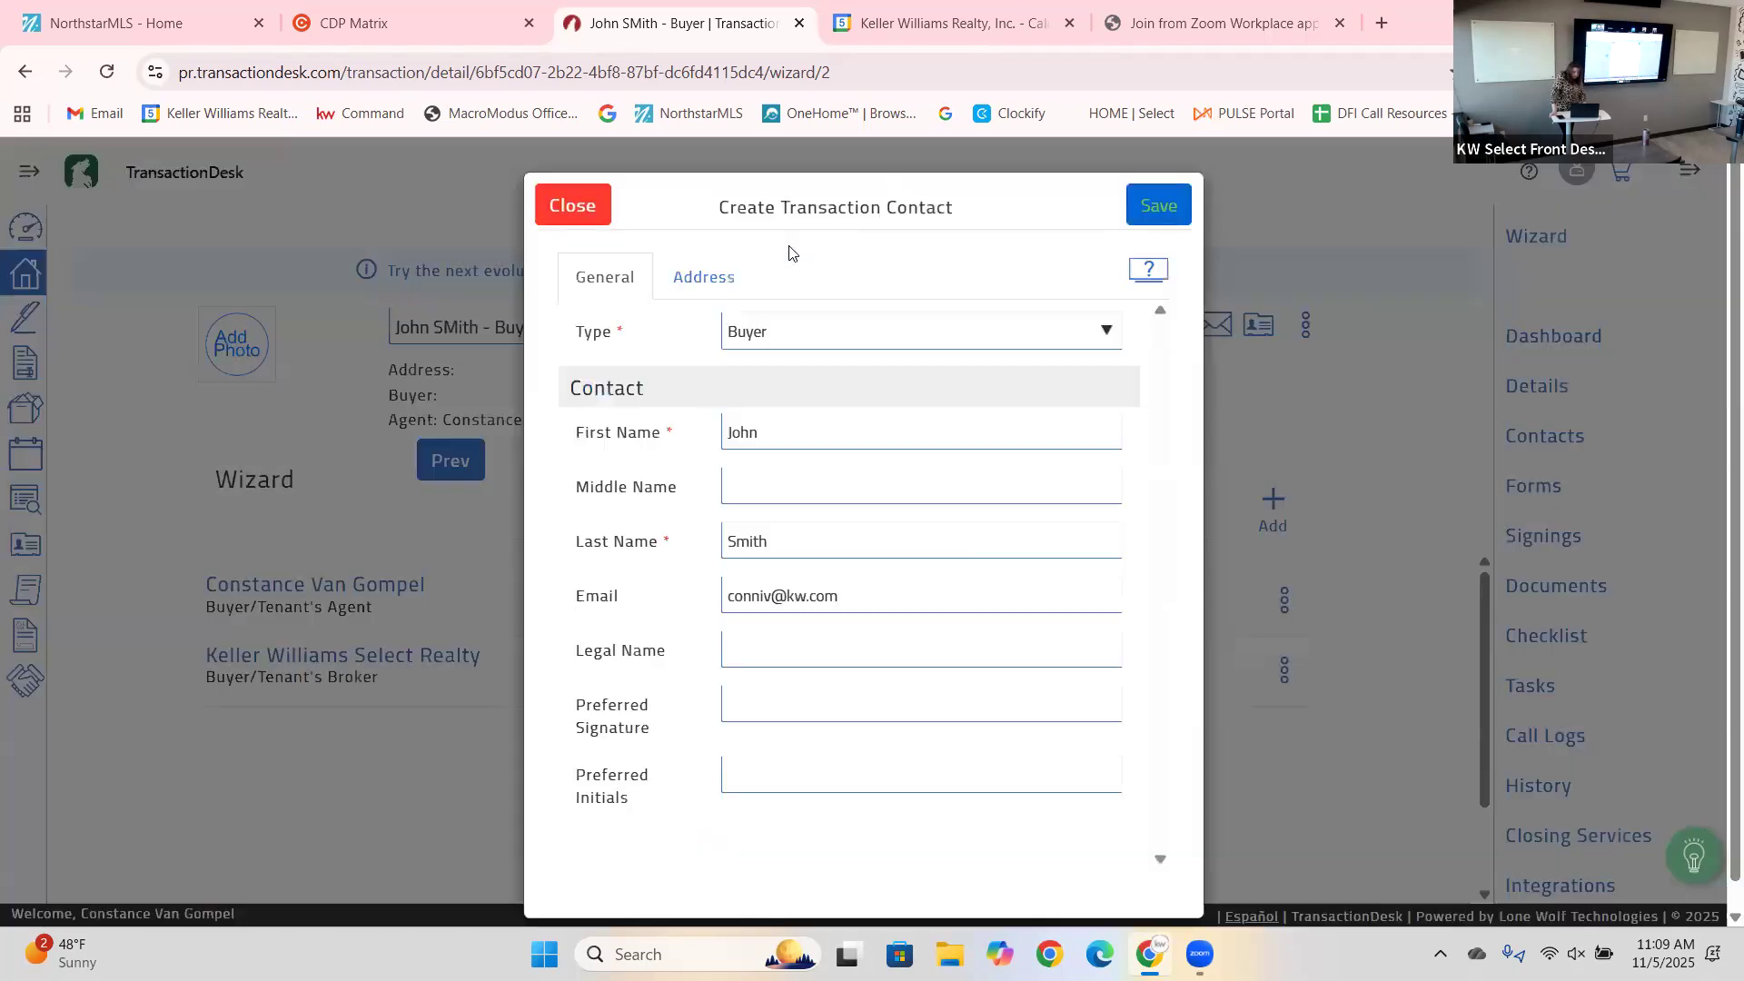
pyautogui.click(1168, 200)
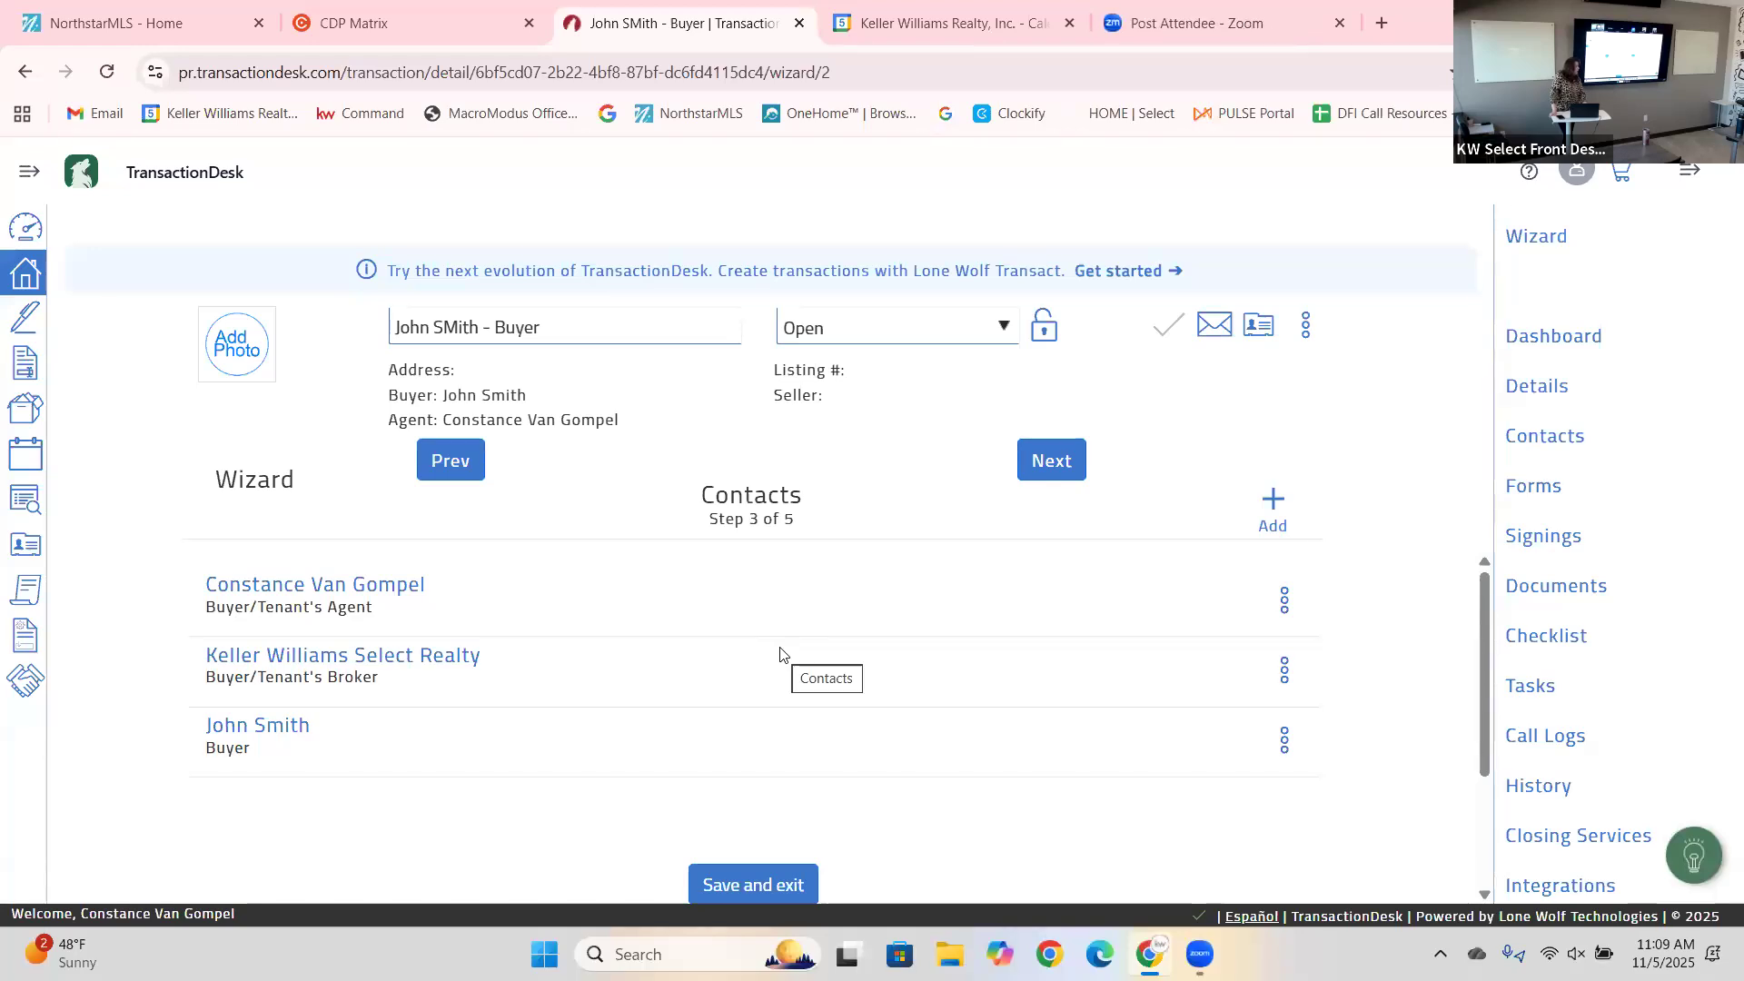
# Dismiss the add-contact options and continue past the Contacts step.
pyautogui.click(1274, 500)
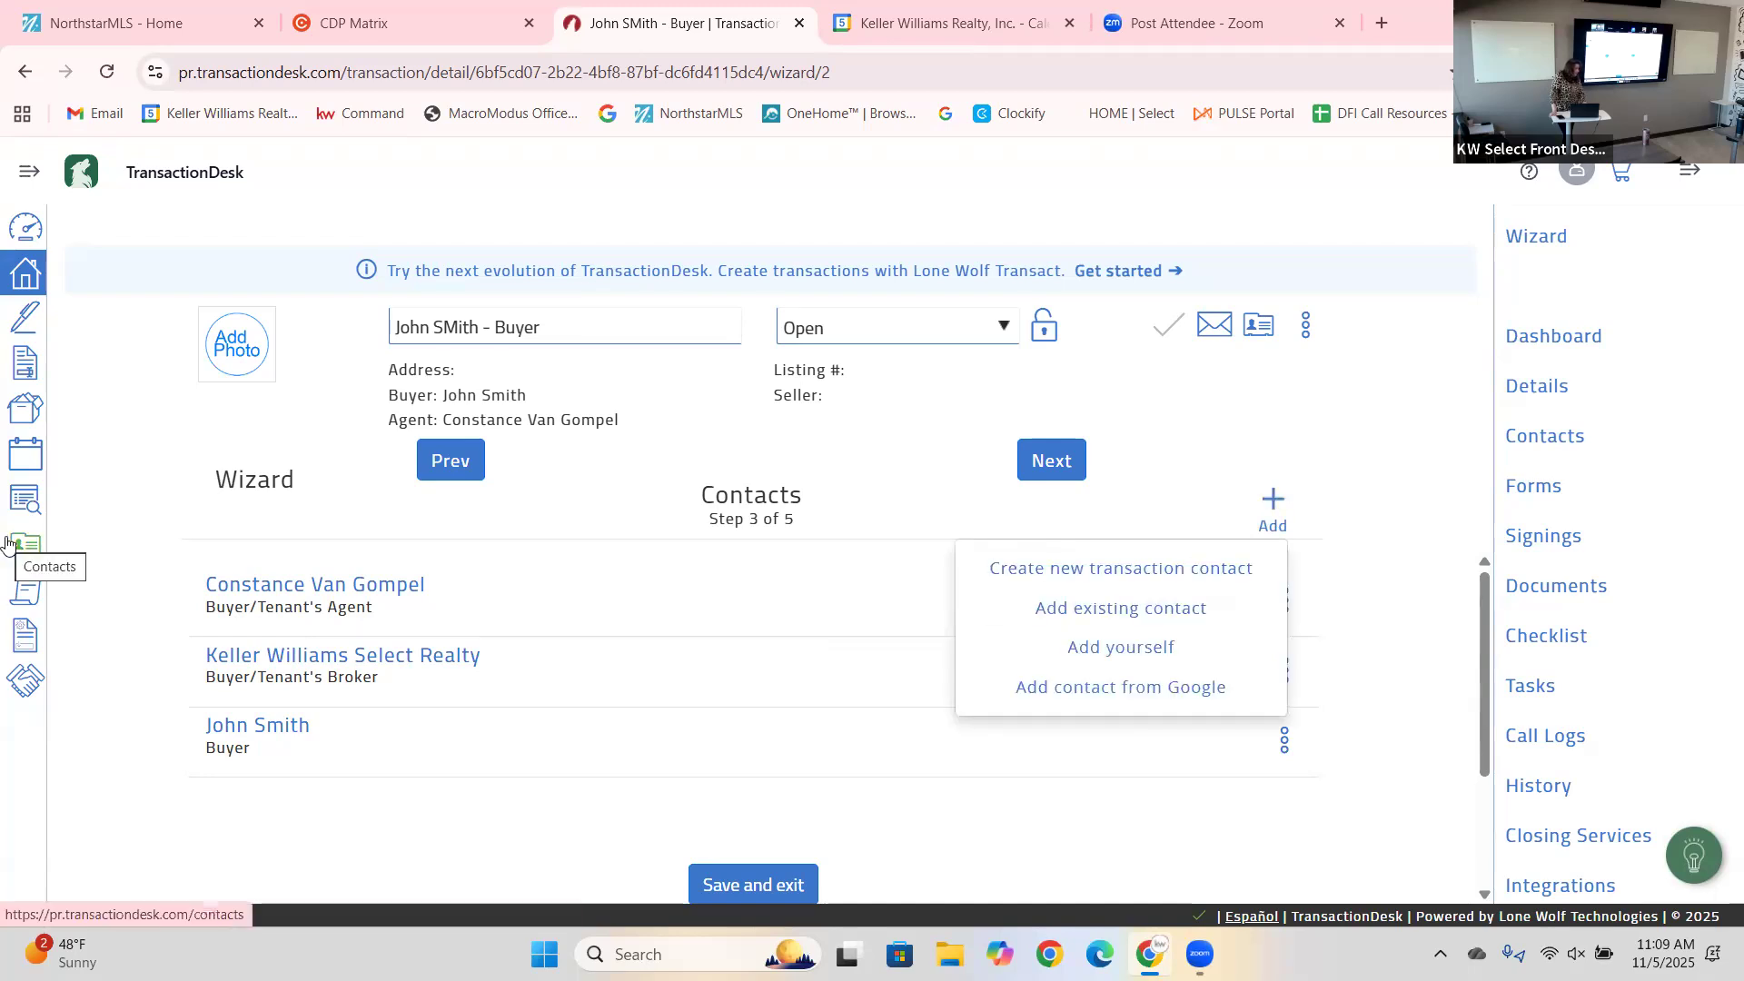
pyautogui.click(1194, 423)
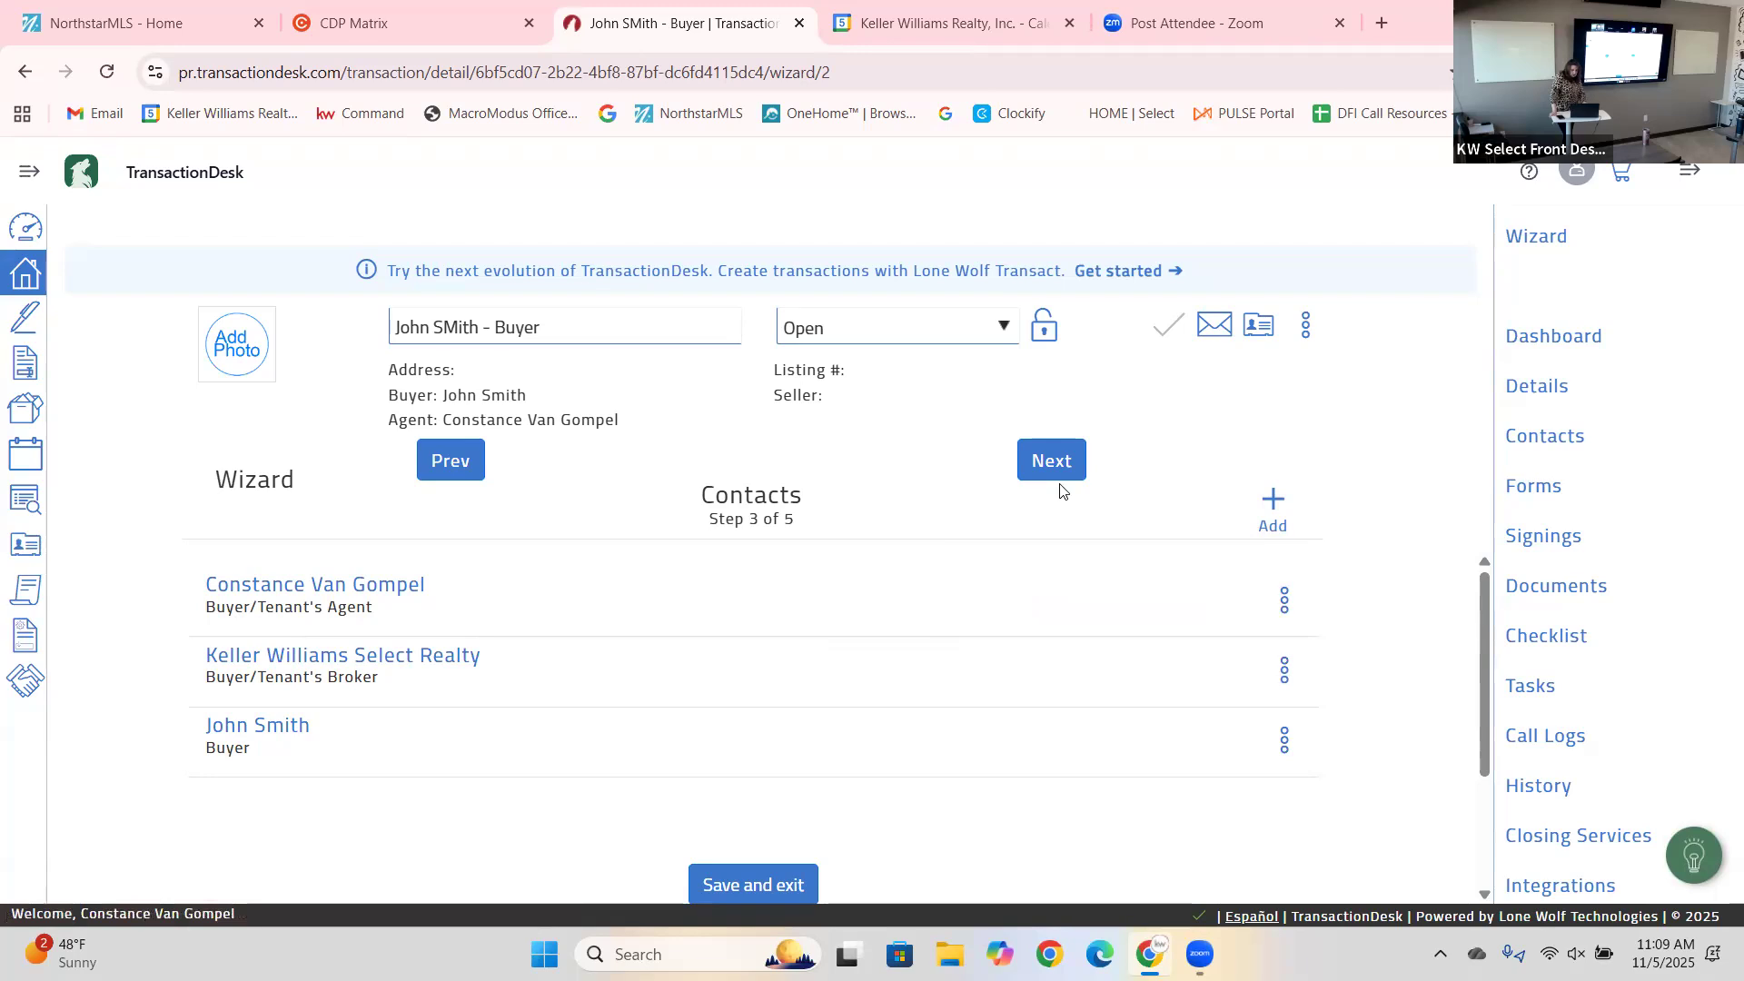
pyautogui.click(1040, 465)
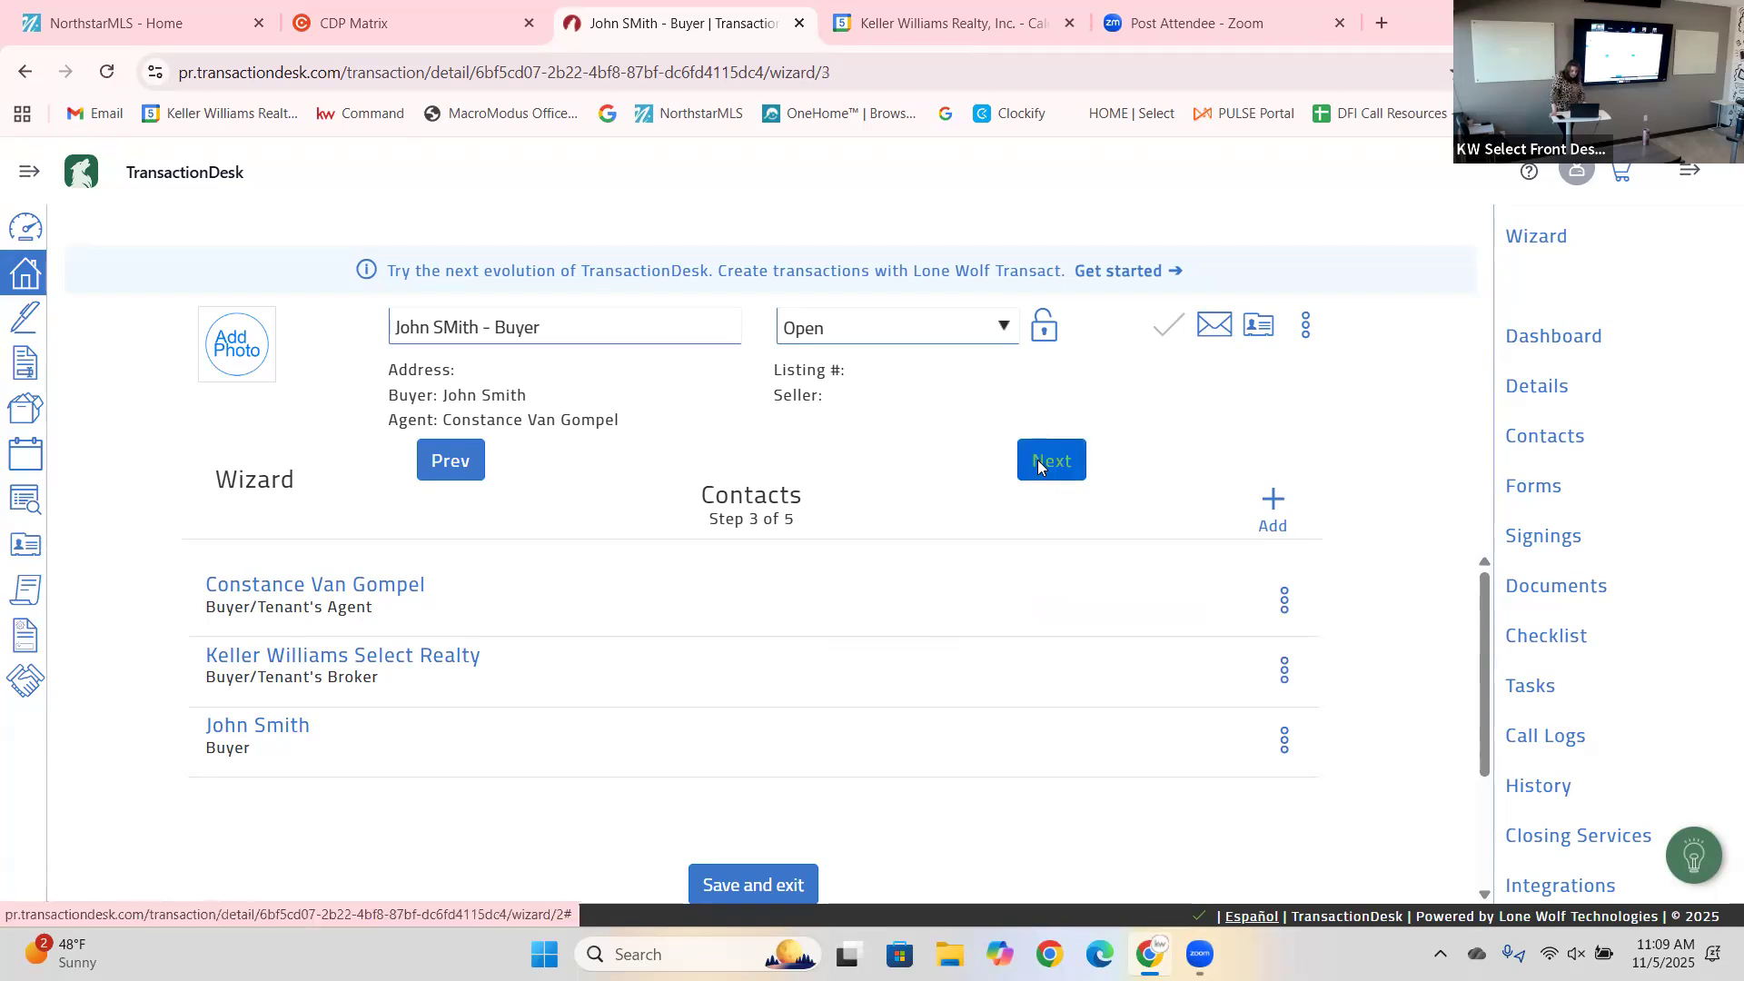
# Advance to the Forms step and scroll through the template's buyer forms.
pyautogui.click(1040, 465)
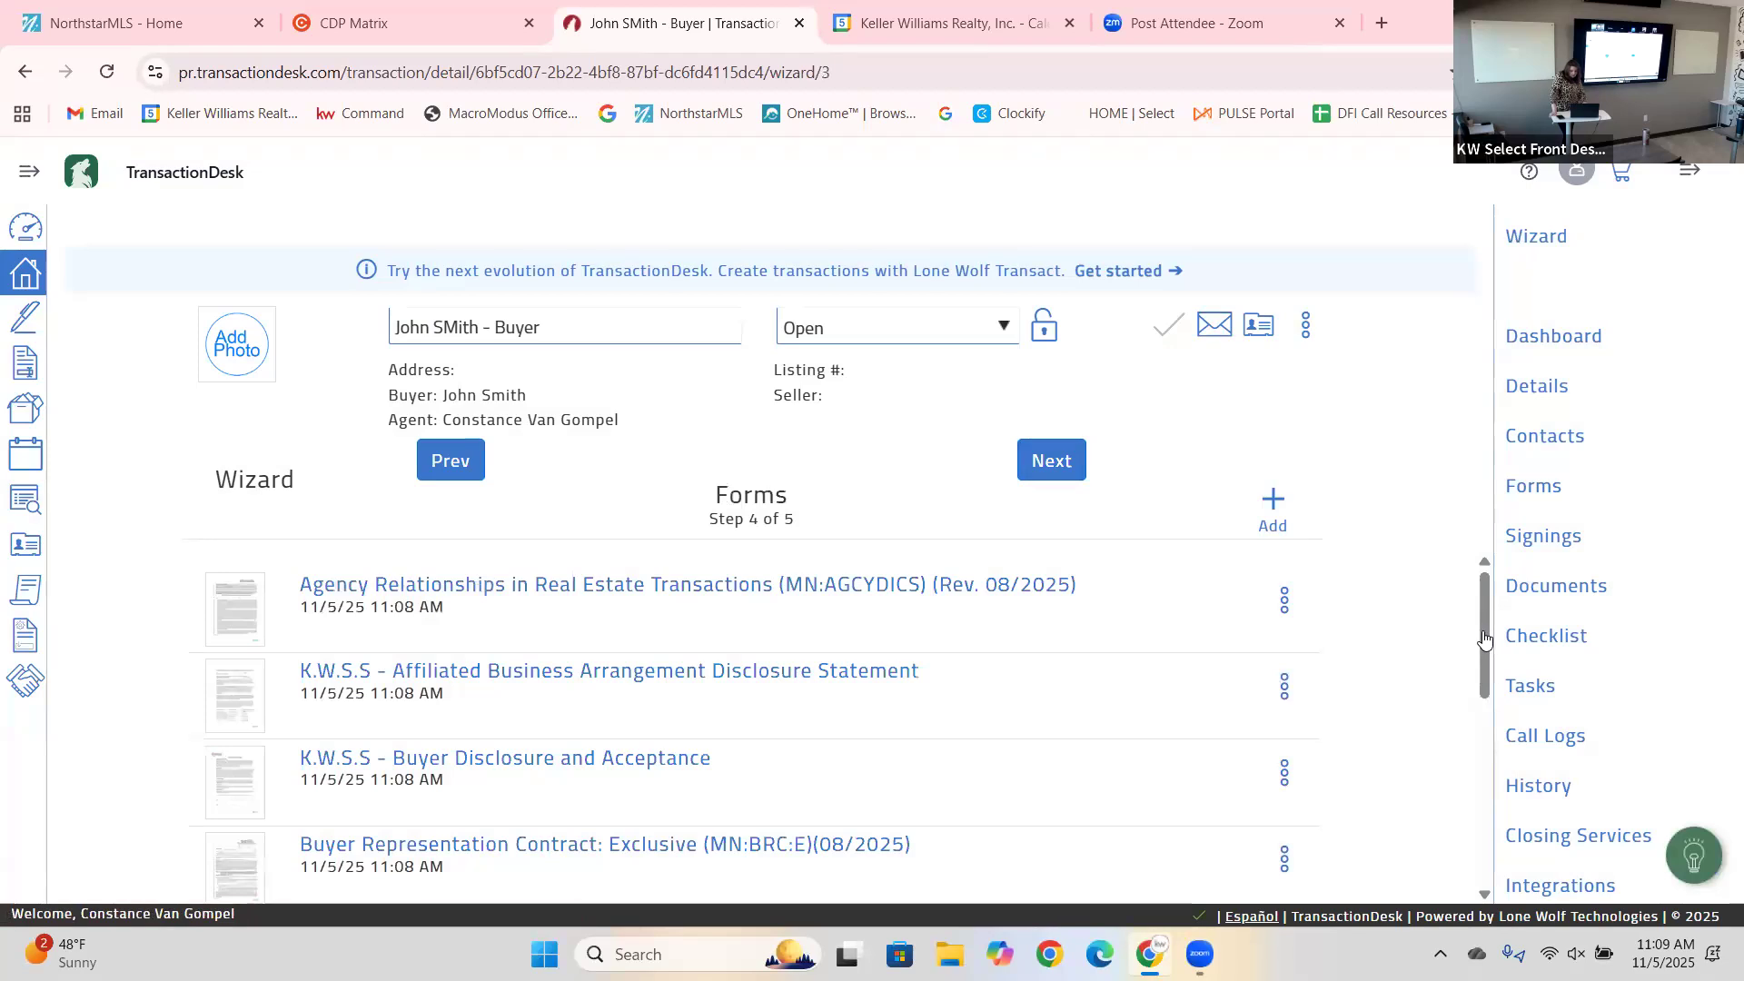
pyautogui.scroll(-2, 1489, 640)
pyautogui.scroll(2, 1499, 642)
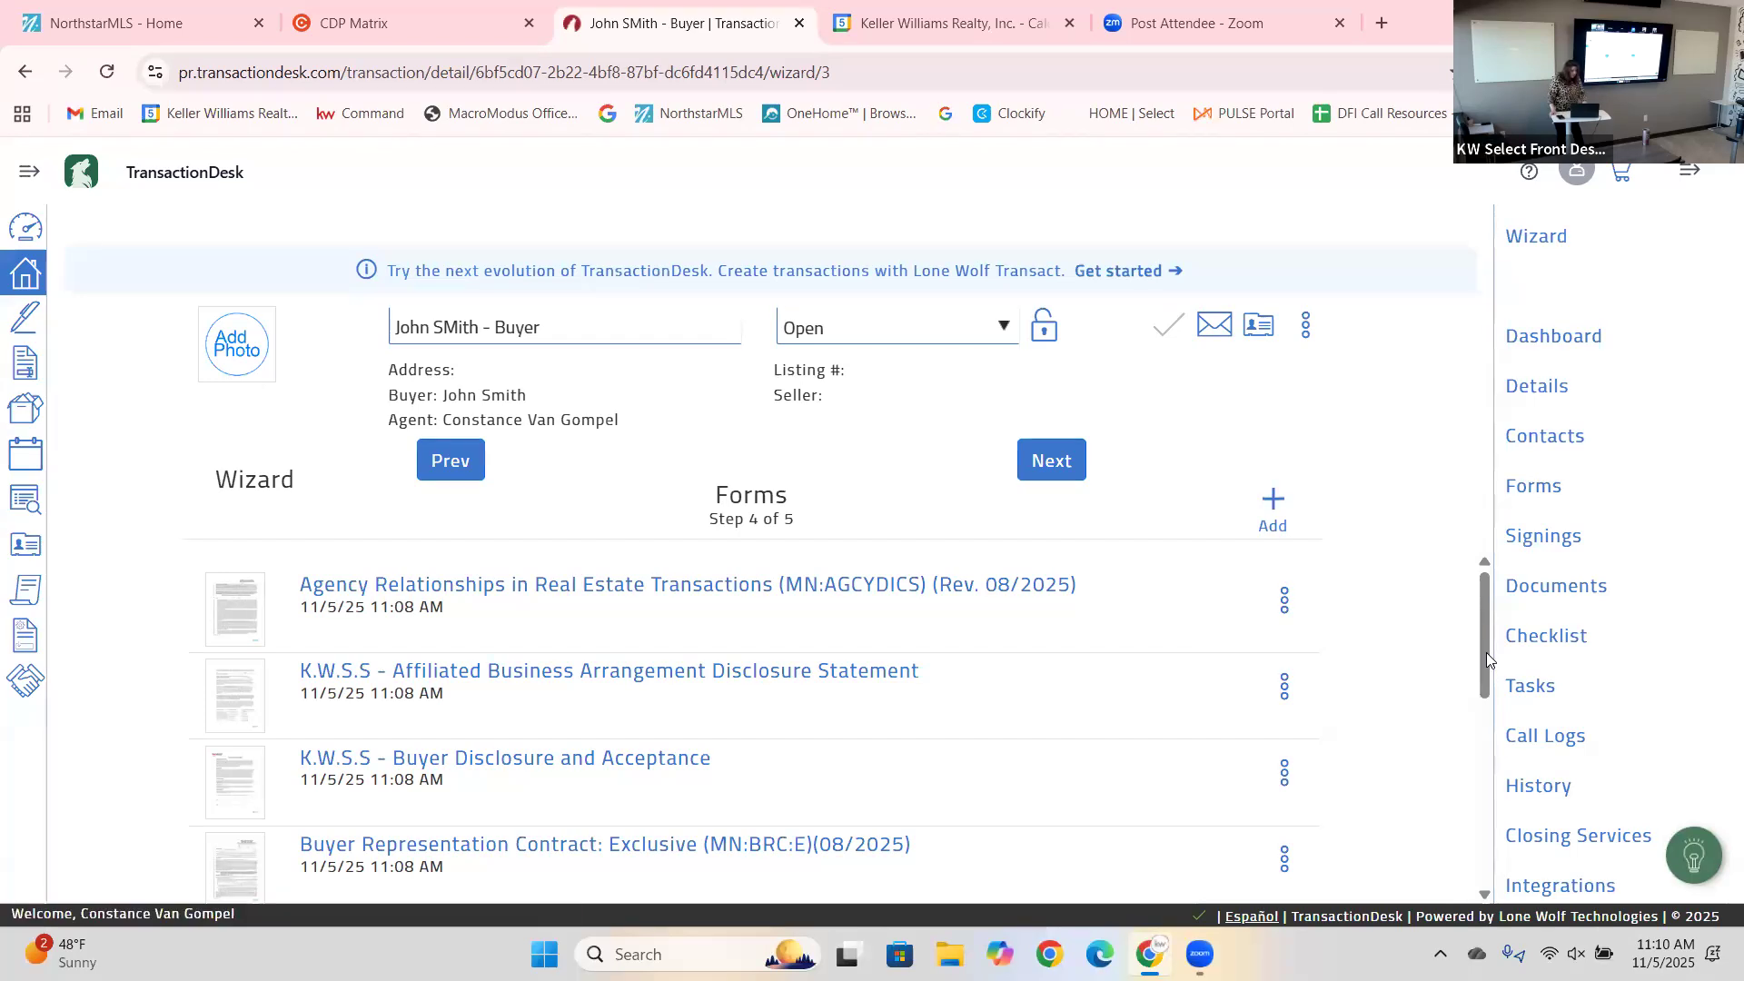
pyautogui.moveTo(1486, 652); pyautogui.dragTo(1544, 717)
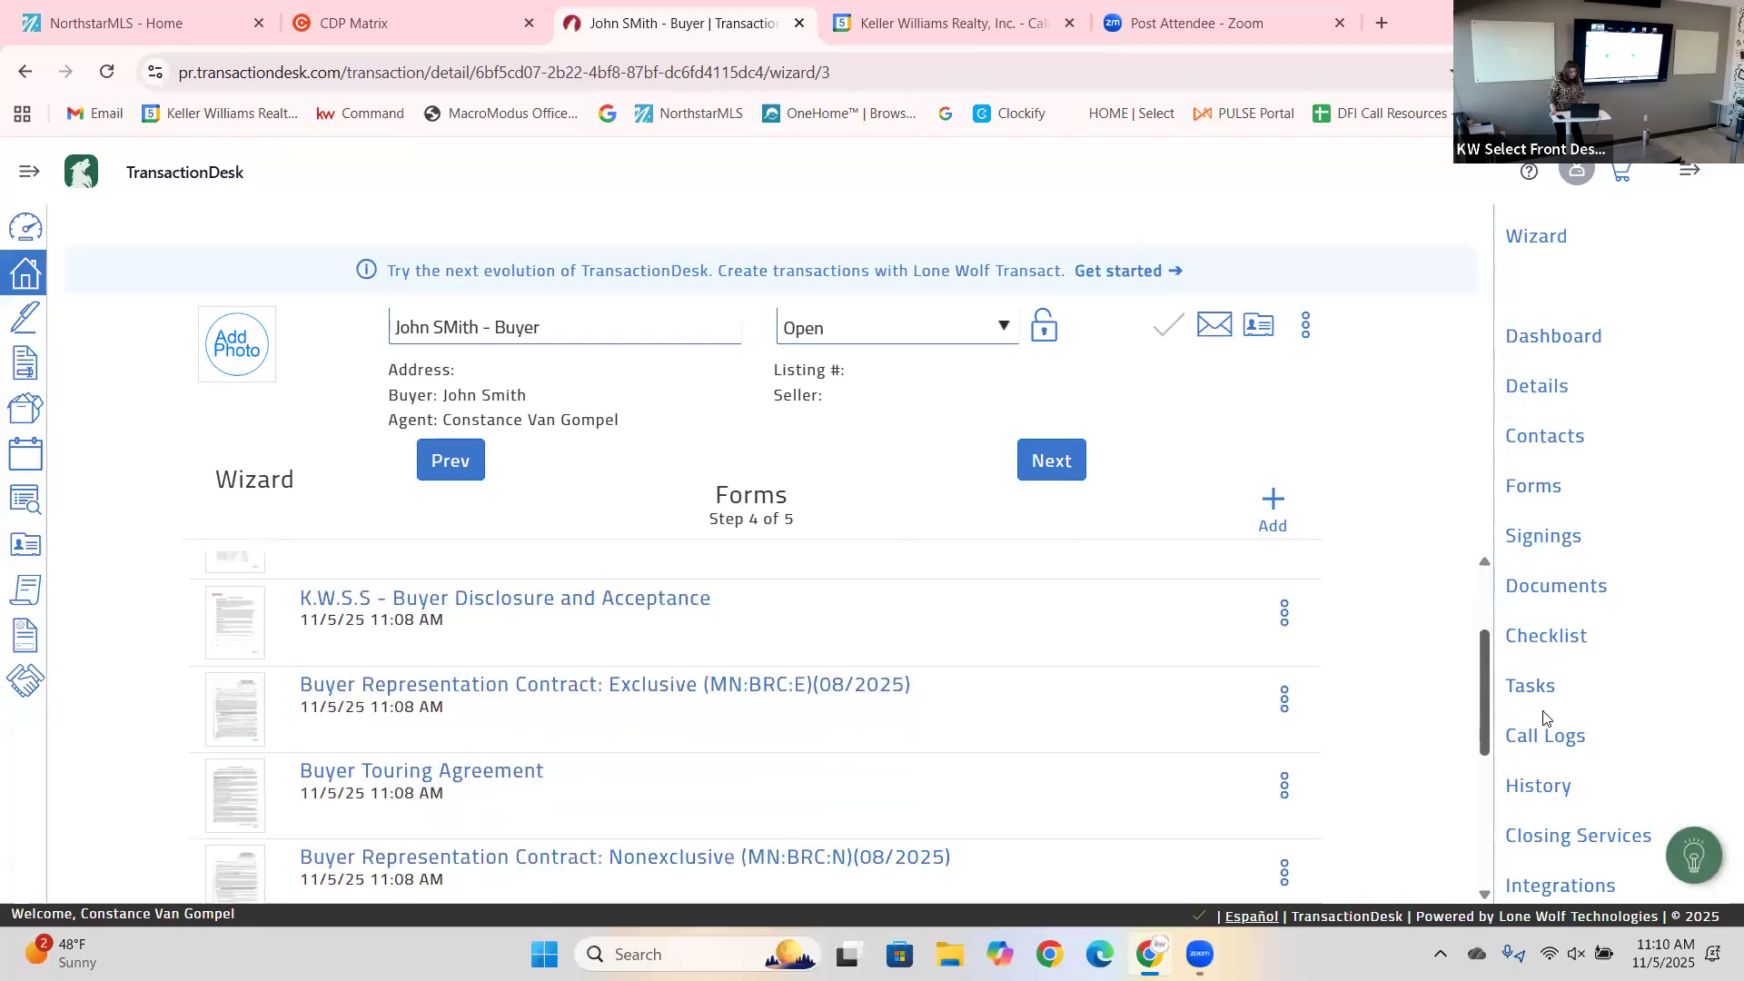
pyautogui.scroll(-1, 1558, 727)
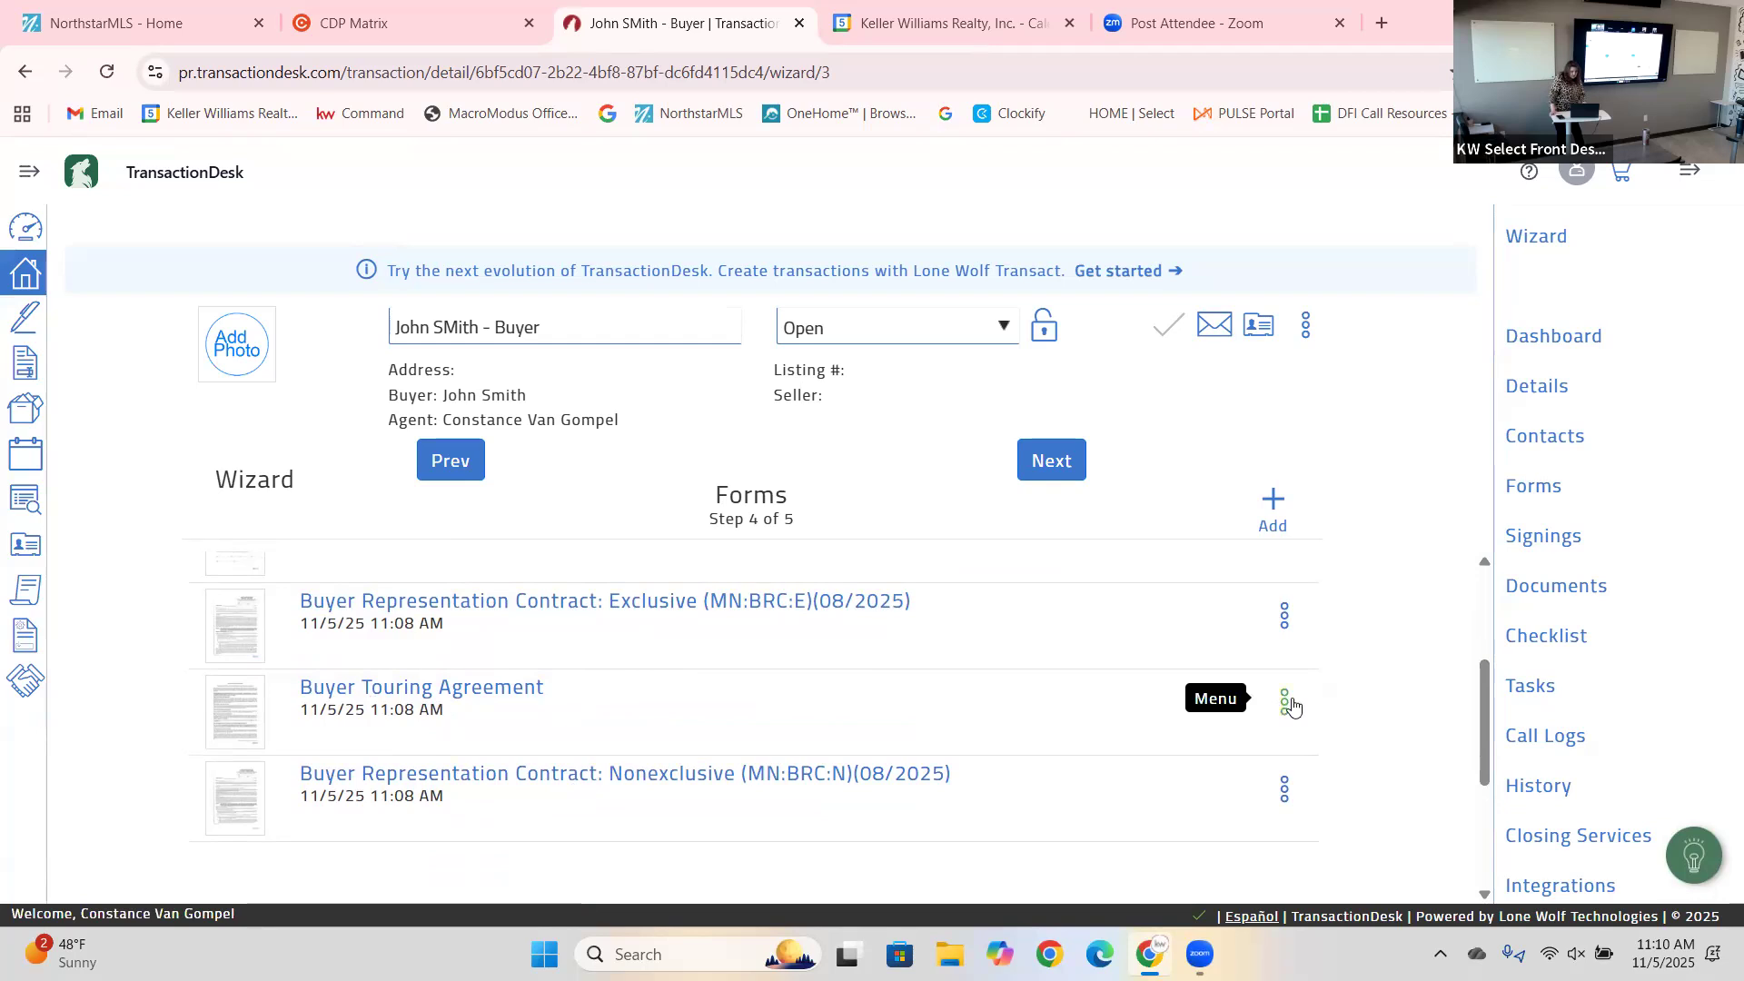
# Delete the Buyer Touring Agreement and Nonexclusive Buyer Representation Contract, then advance to Documents.
pyautogui.click(1209, 840)
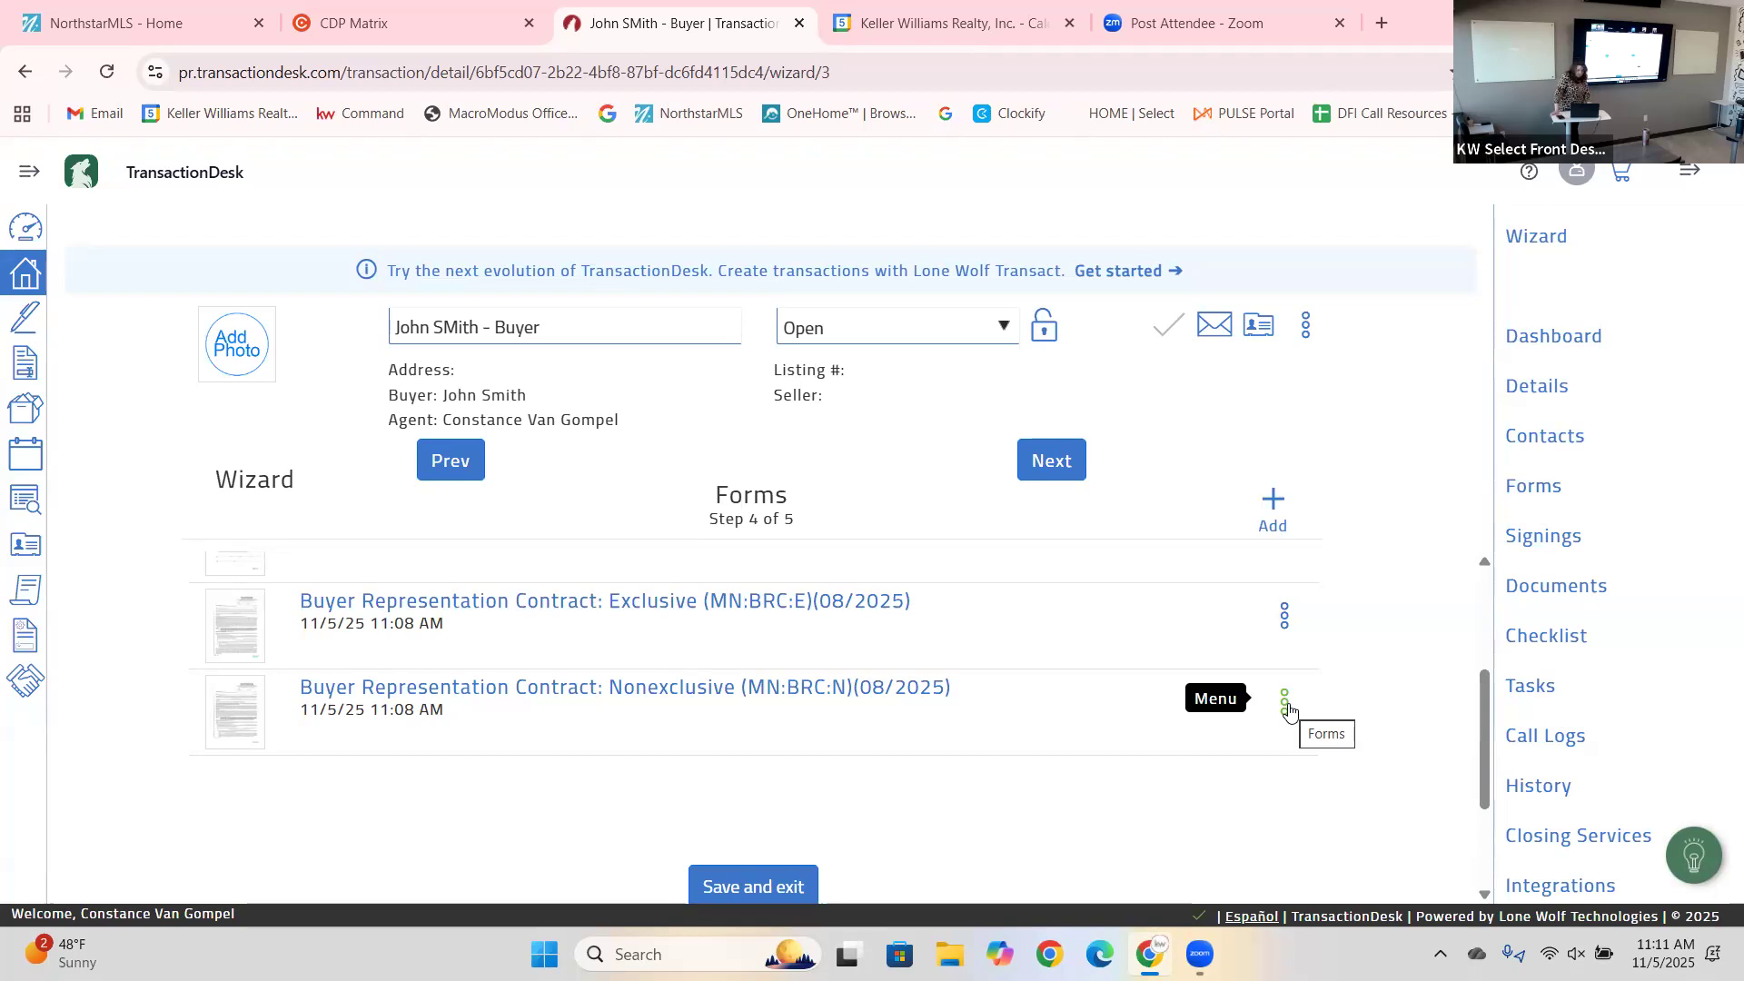
pyautogui.click(1286, 706)
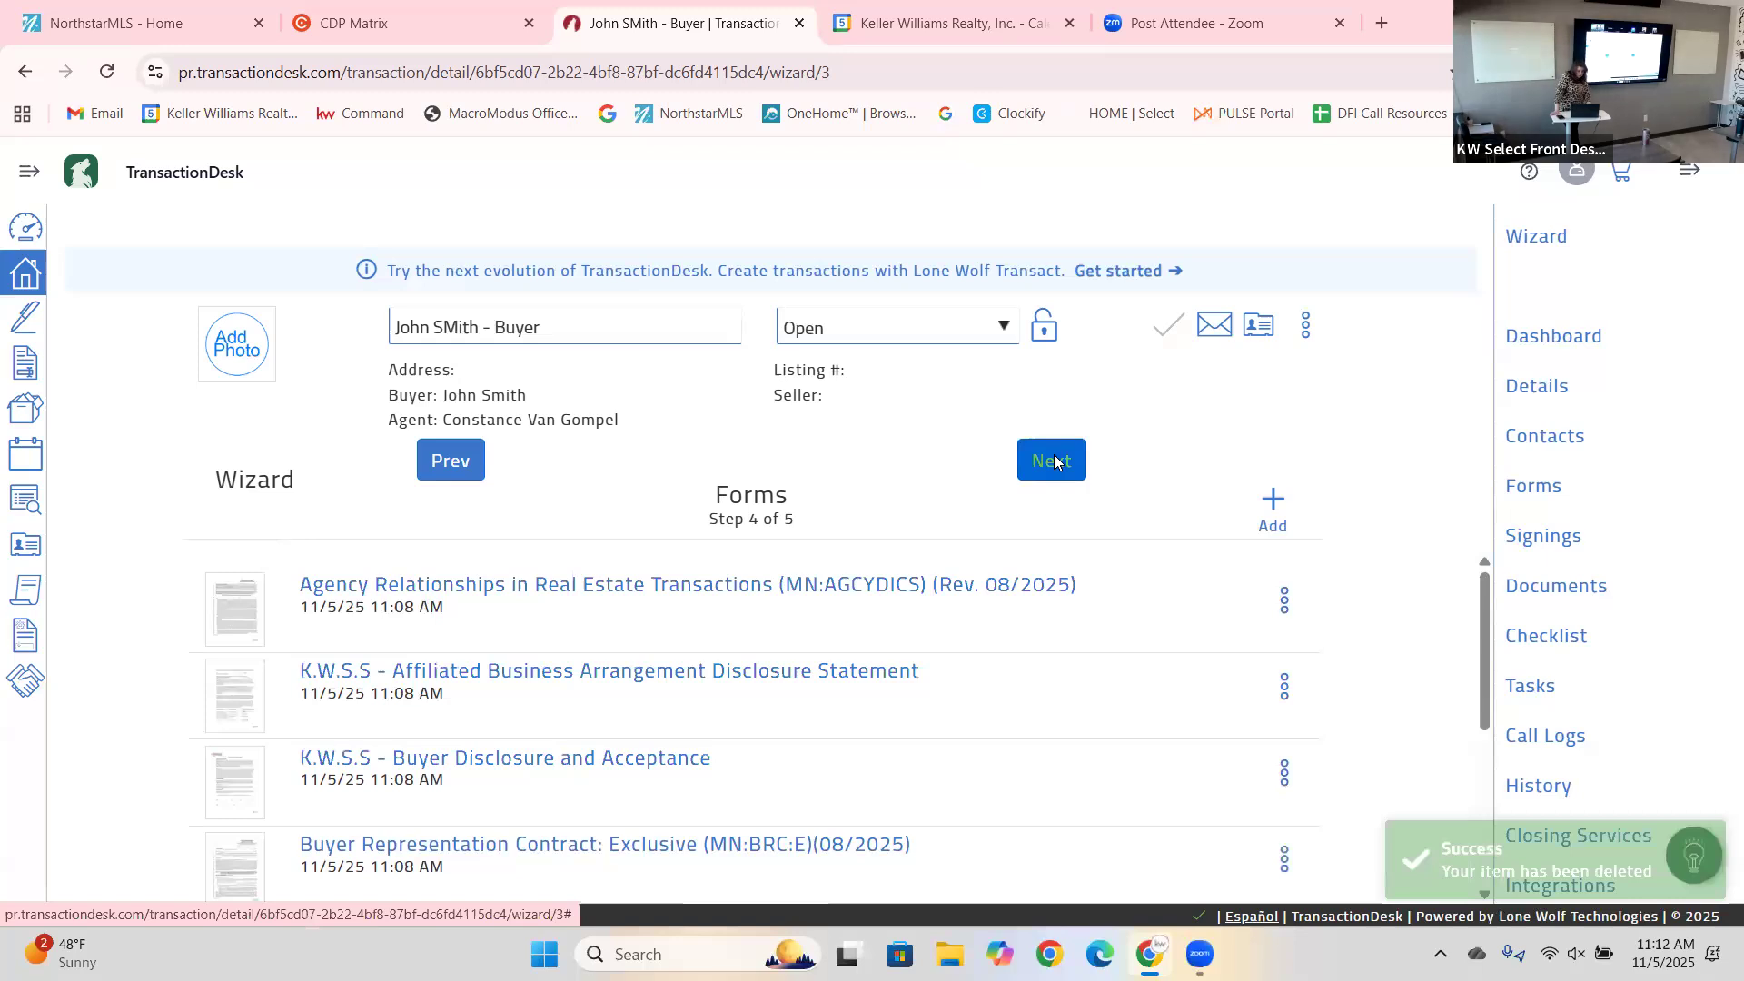
pyautogui.click(1054, 462)
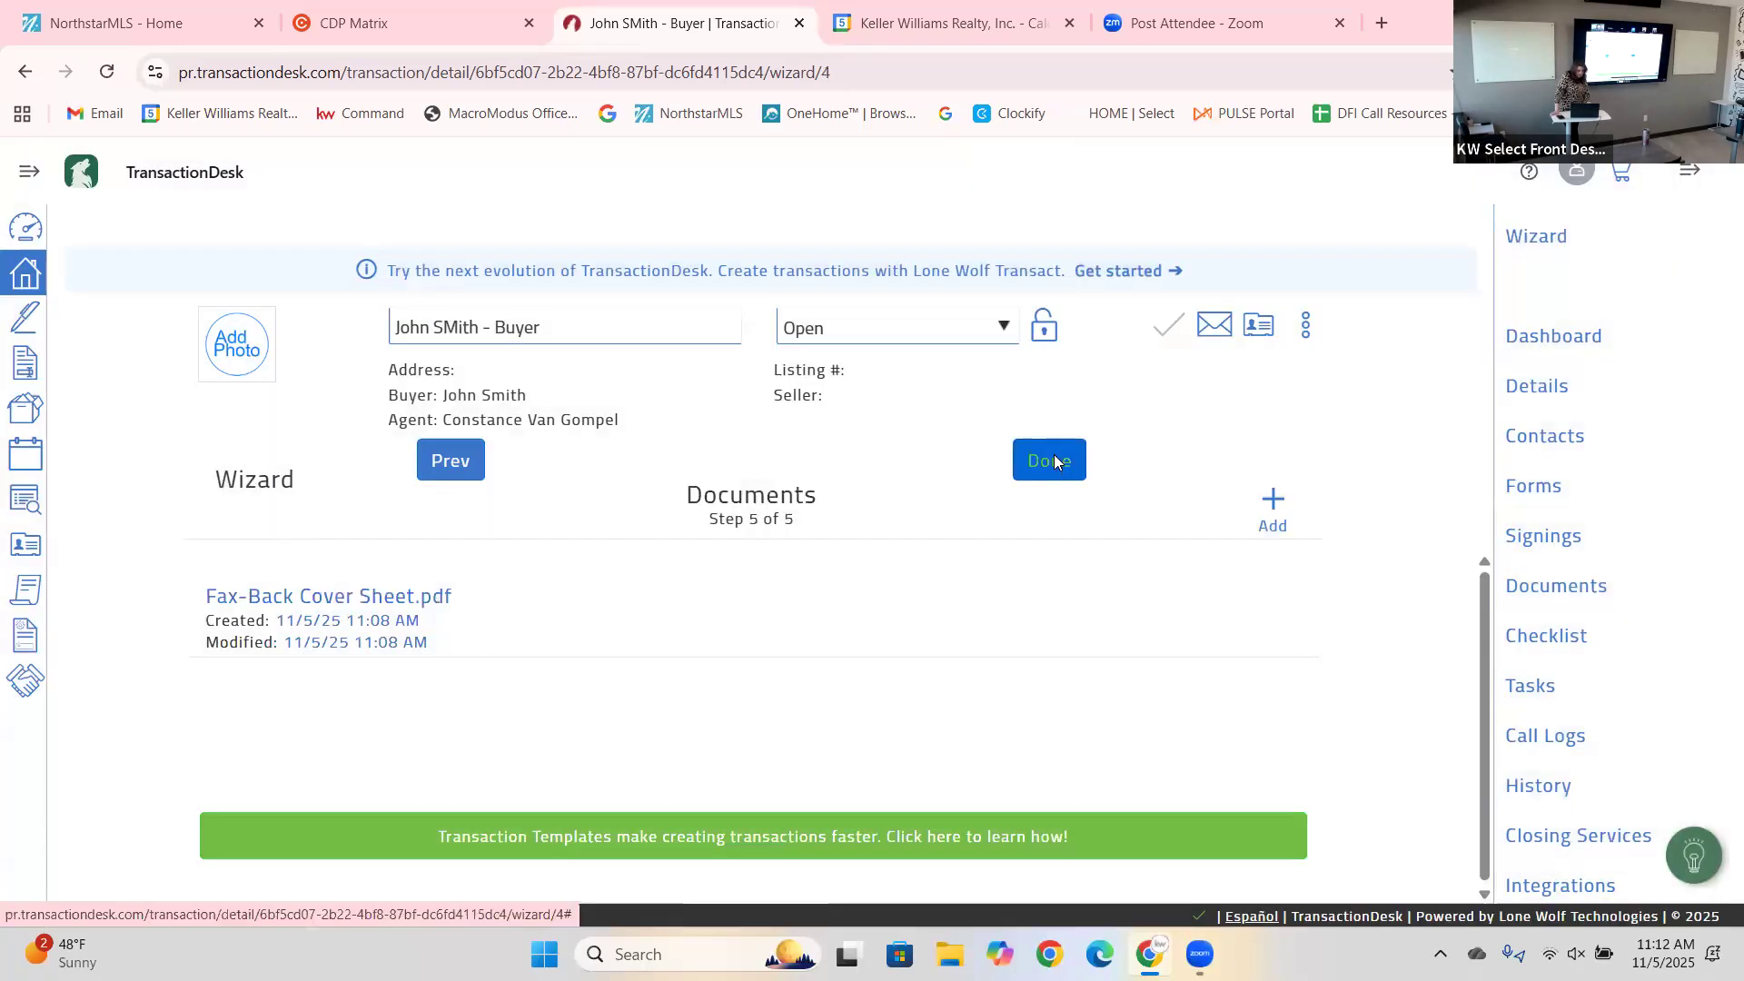
# Finish the wizard and open the transaction's list of four forms.
pyautogui.click(1054, 461)
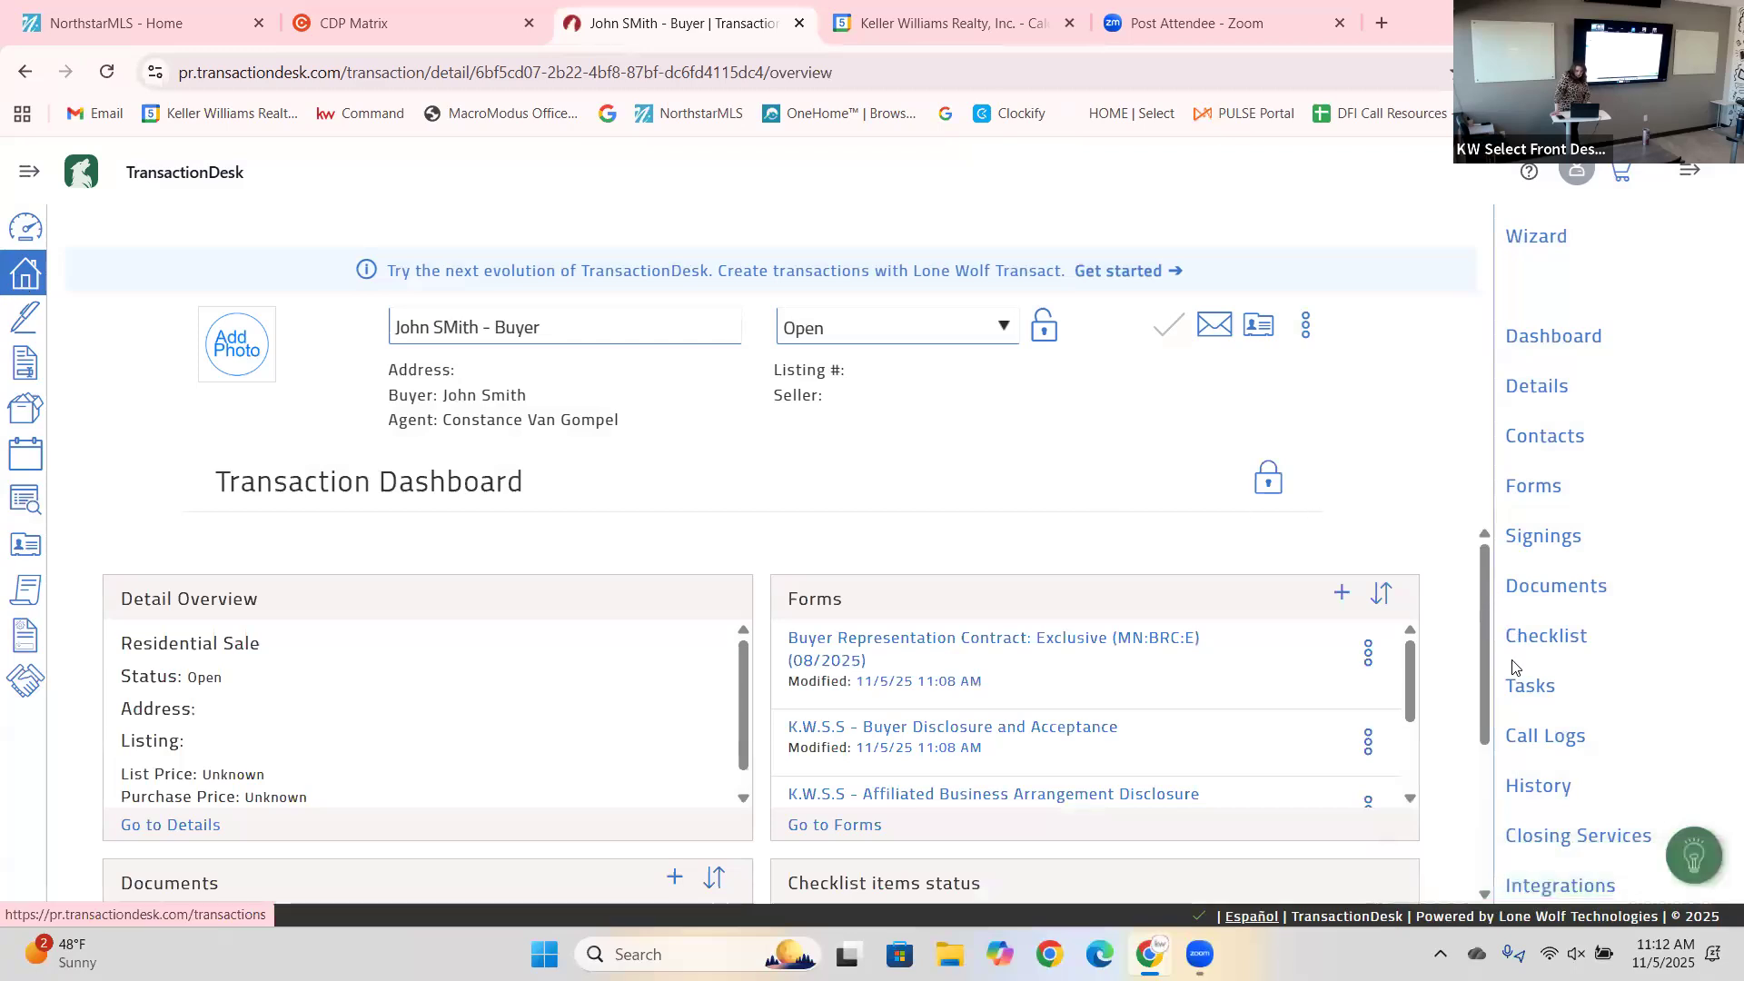
pyautogui.scroll(-1, 842, 712)
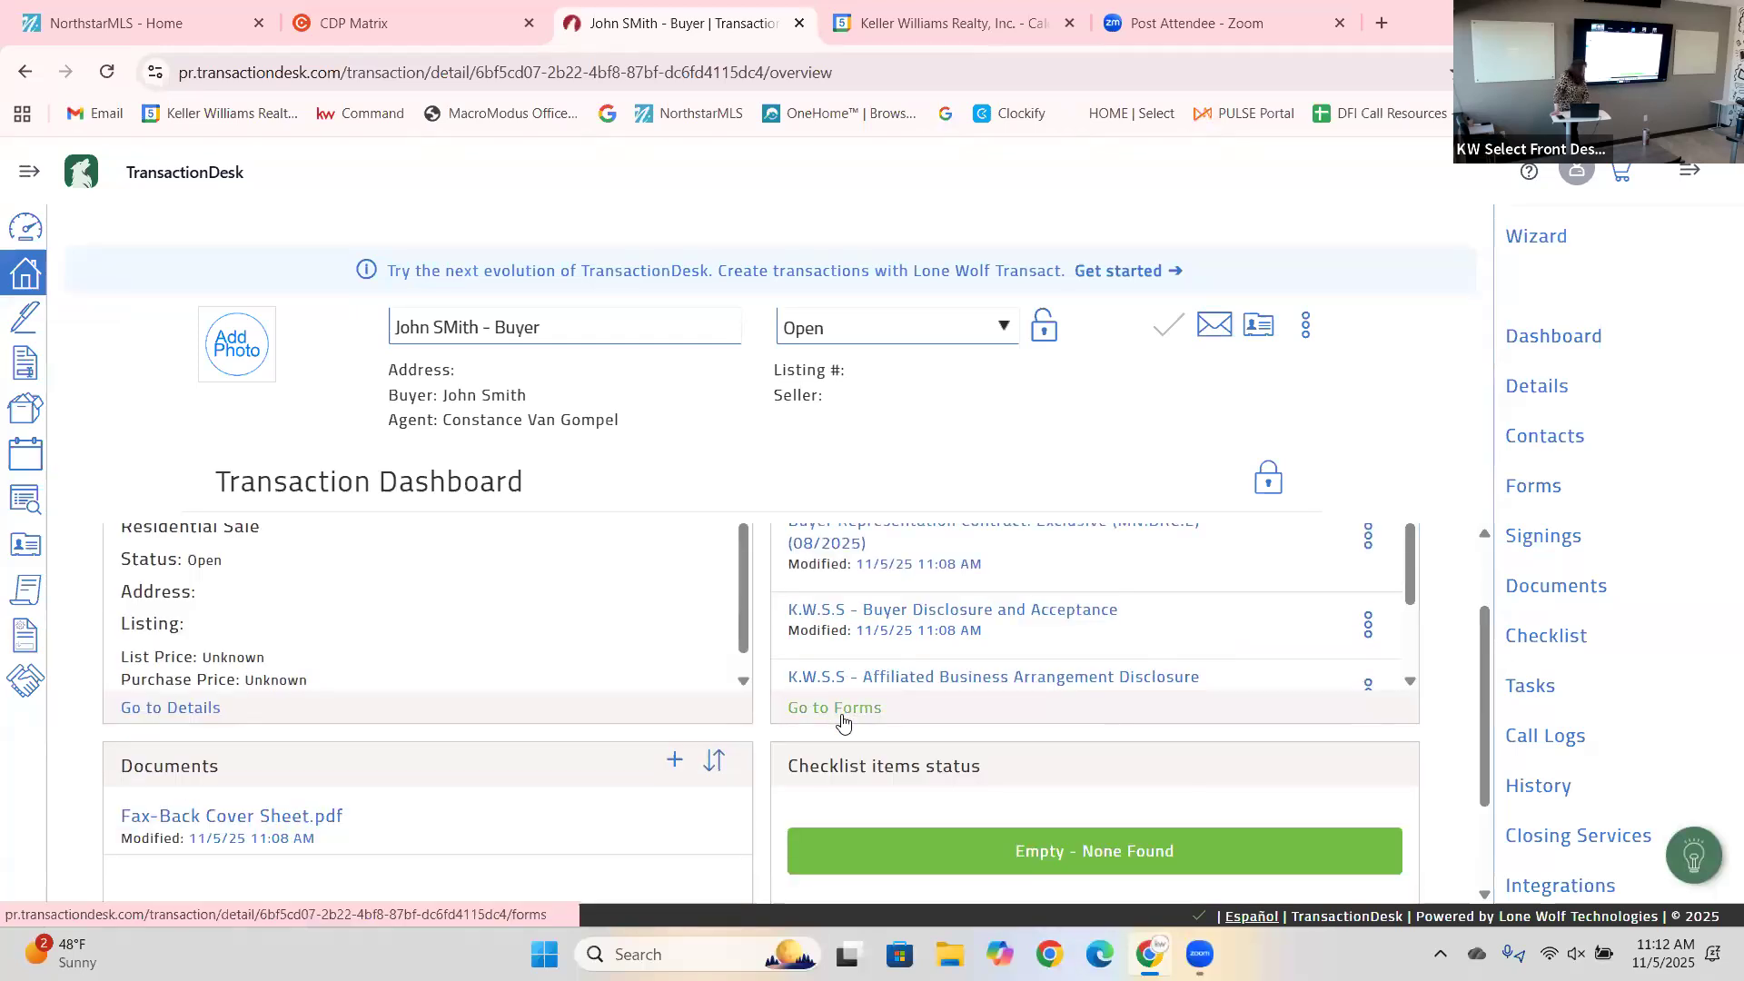
pyautogui.click(841, 715)
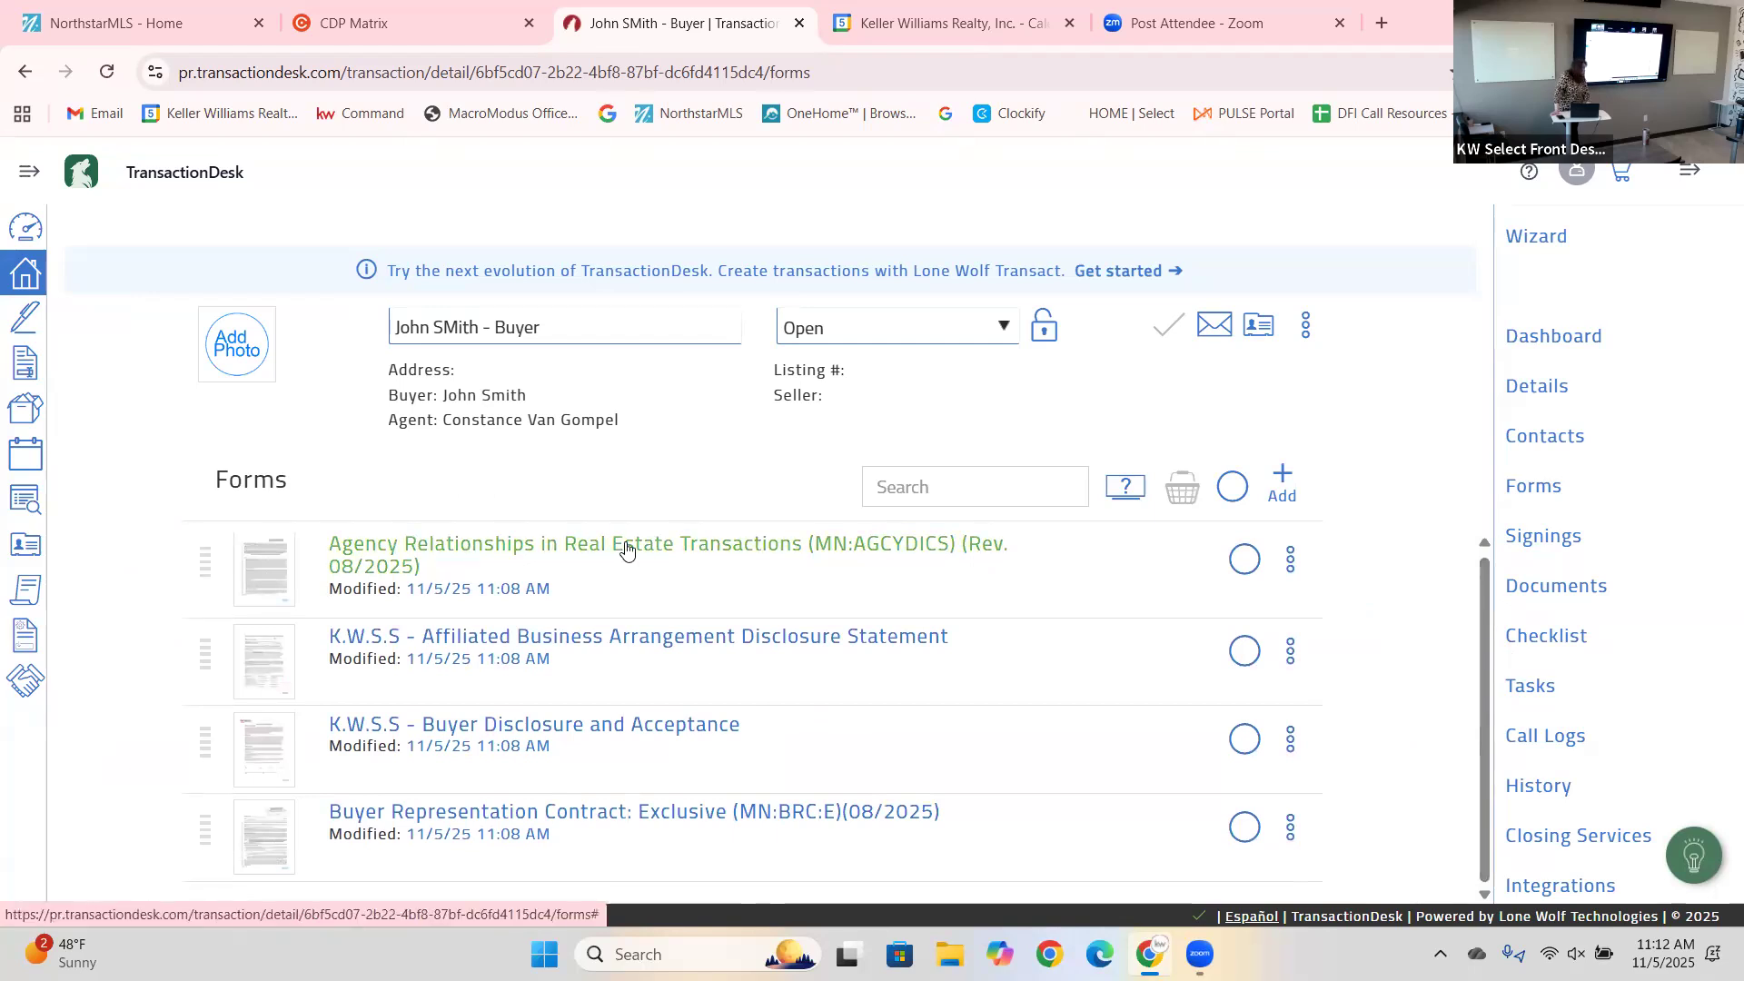
# Open the Agency Relationships disclosure, review it, and save it via File > Save.
pyautogui.click(626, 548)
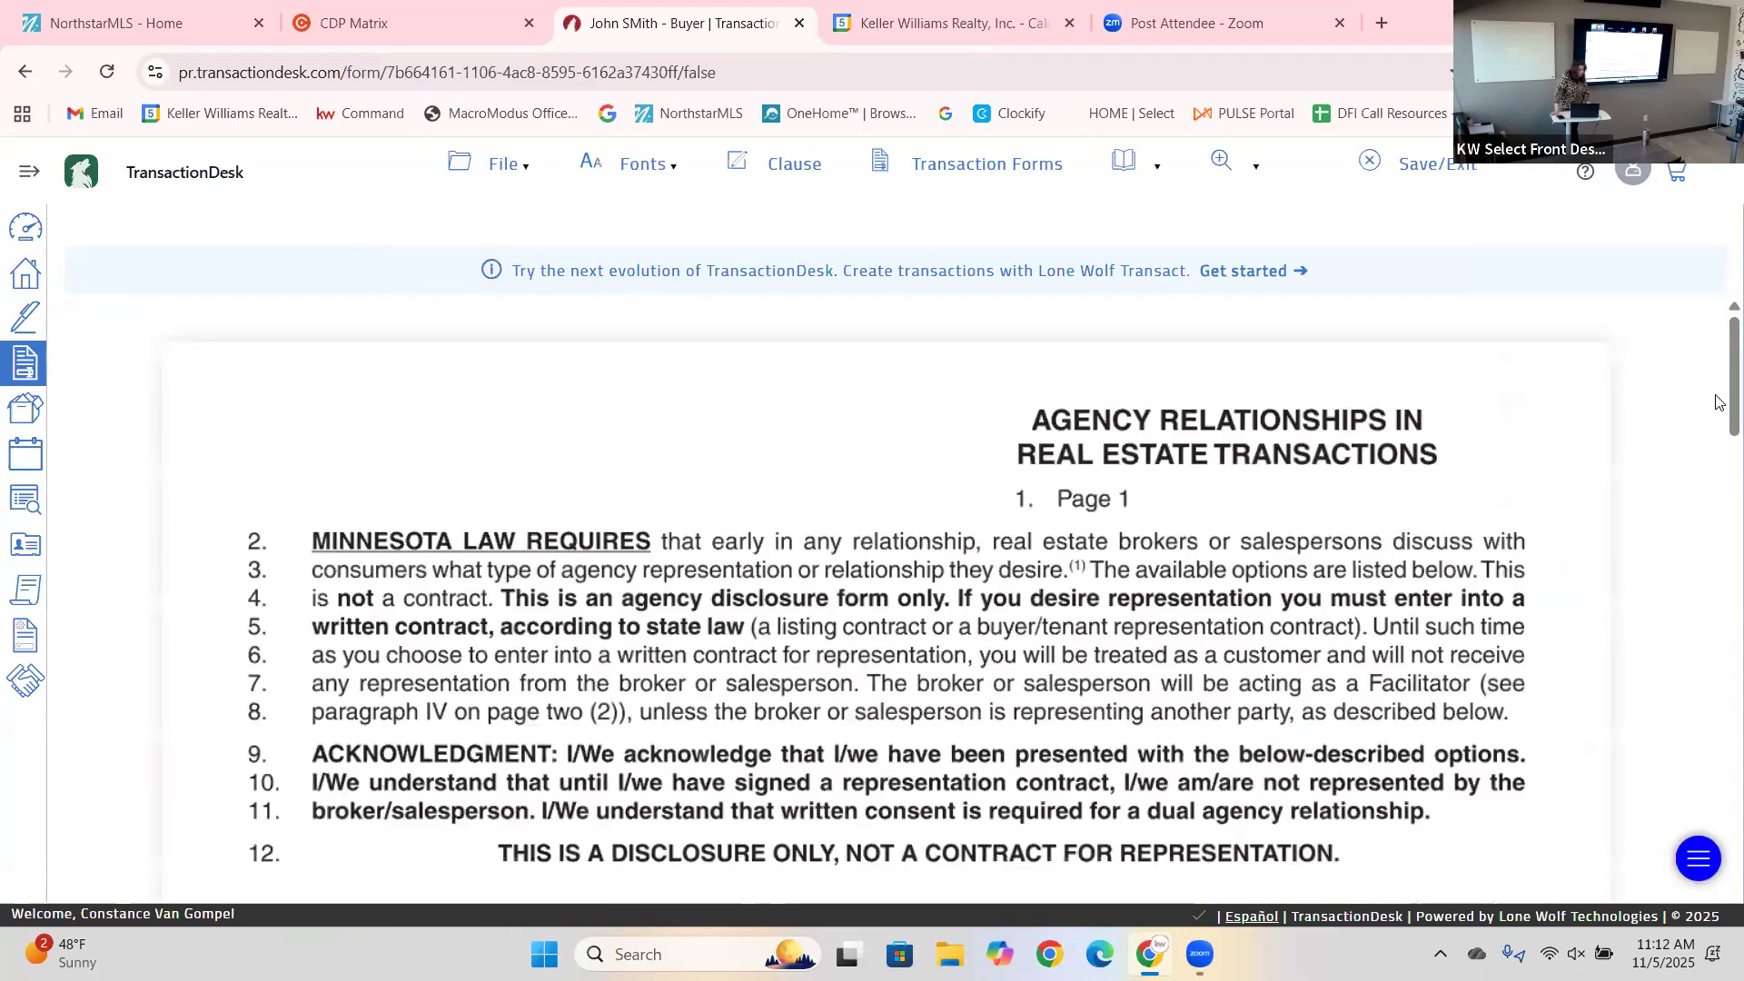
pyautogui.scroll(-2, 1717, 402)
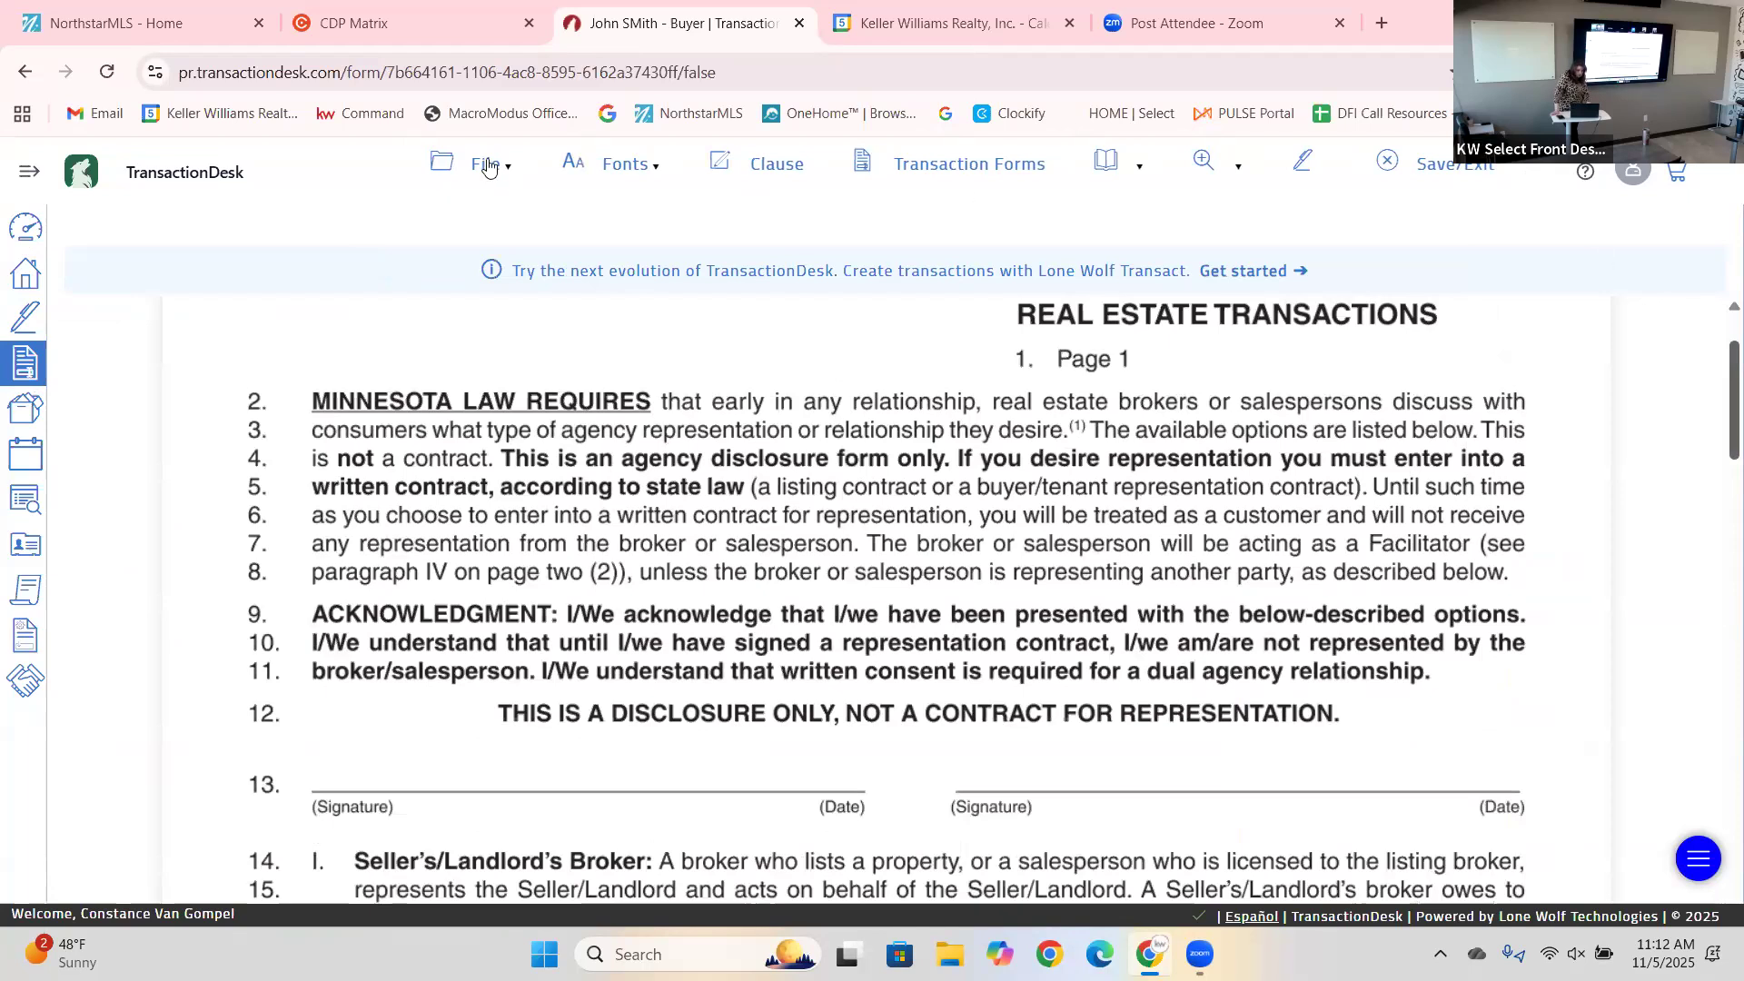
pyautogui.scroll(-1, 486, 168)
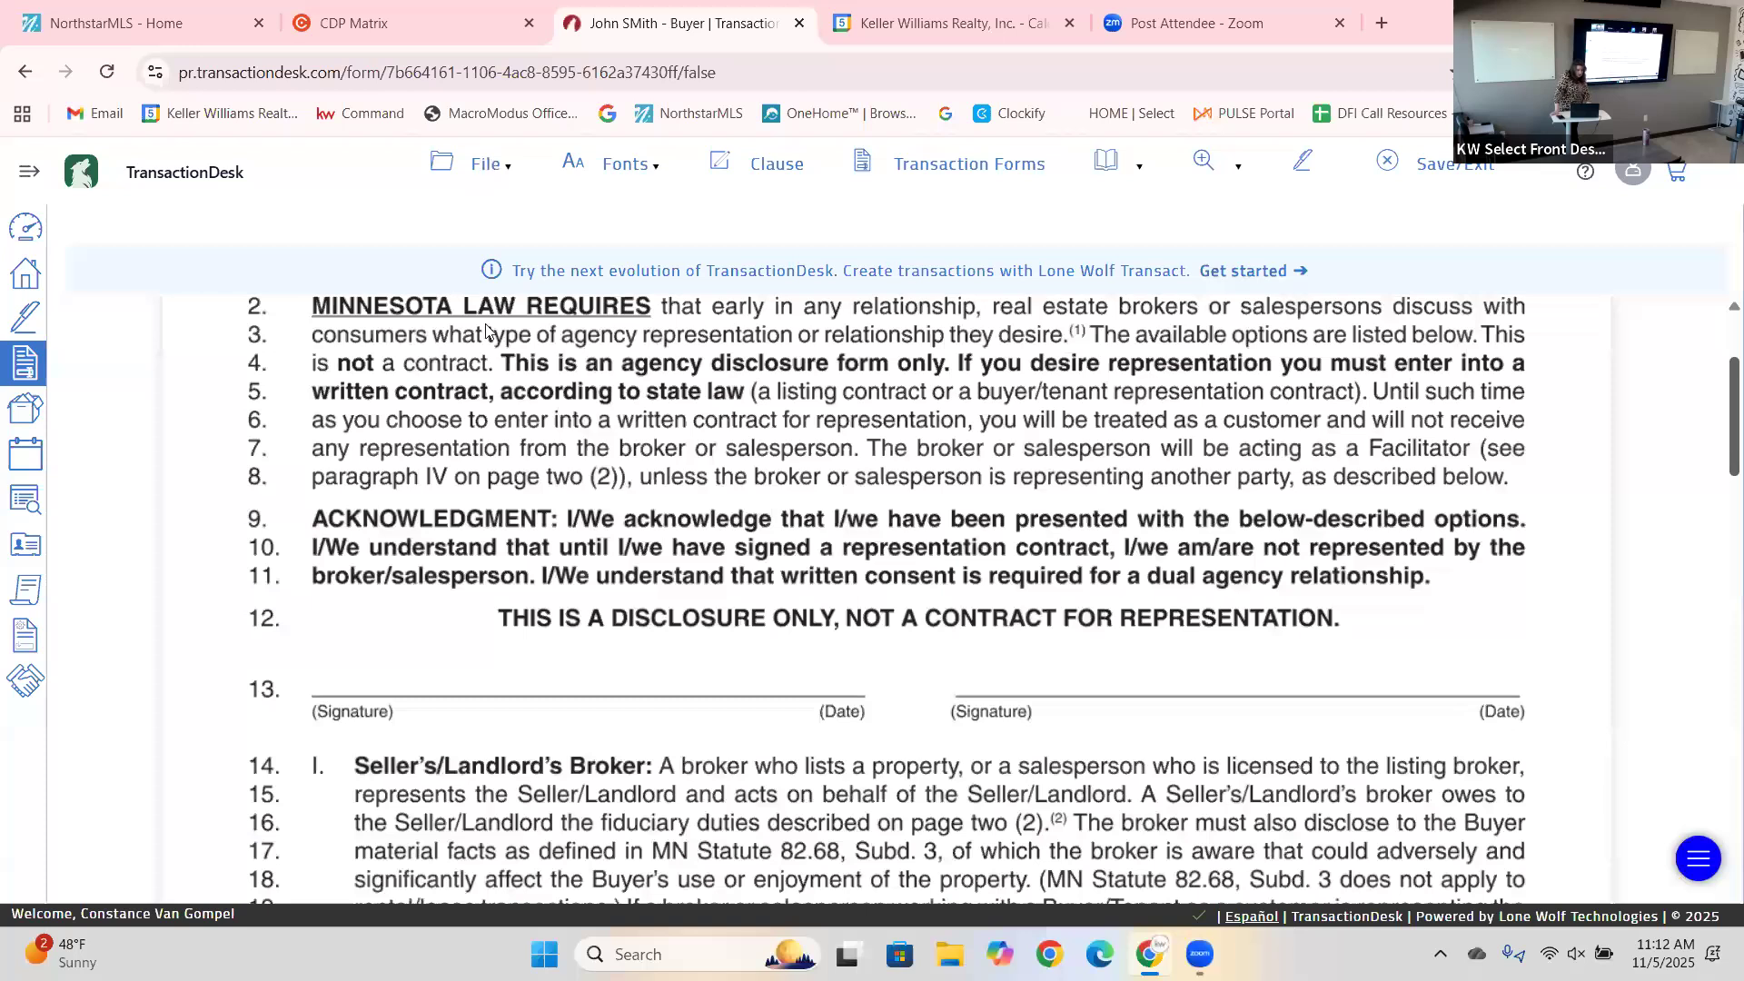
pyautogui.scroll(3, 646, 333)
pyautogui.moveTo(487, 334)
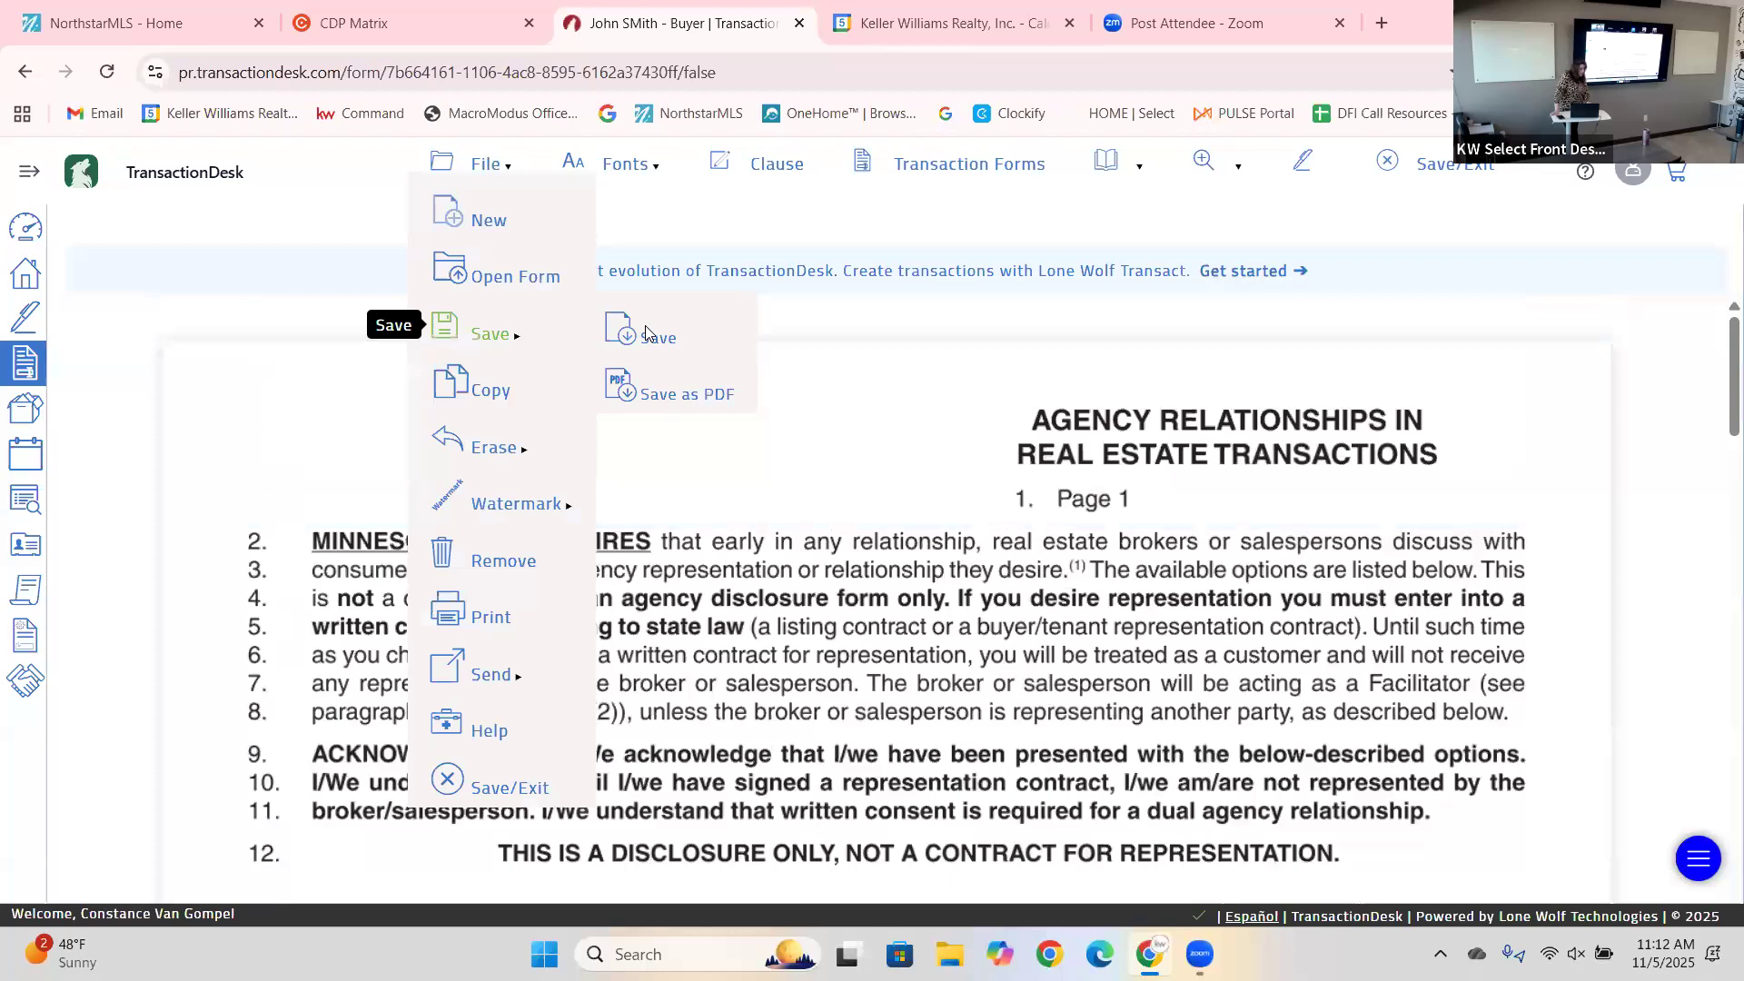
pyautogui.click(646, 333)
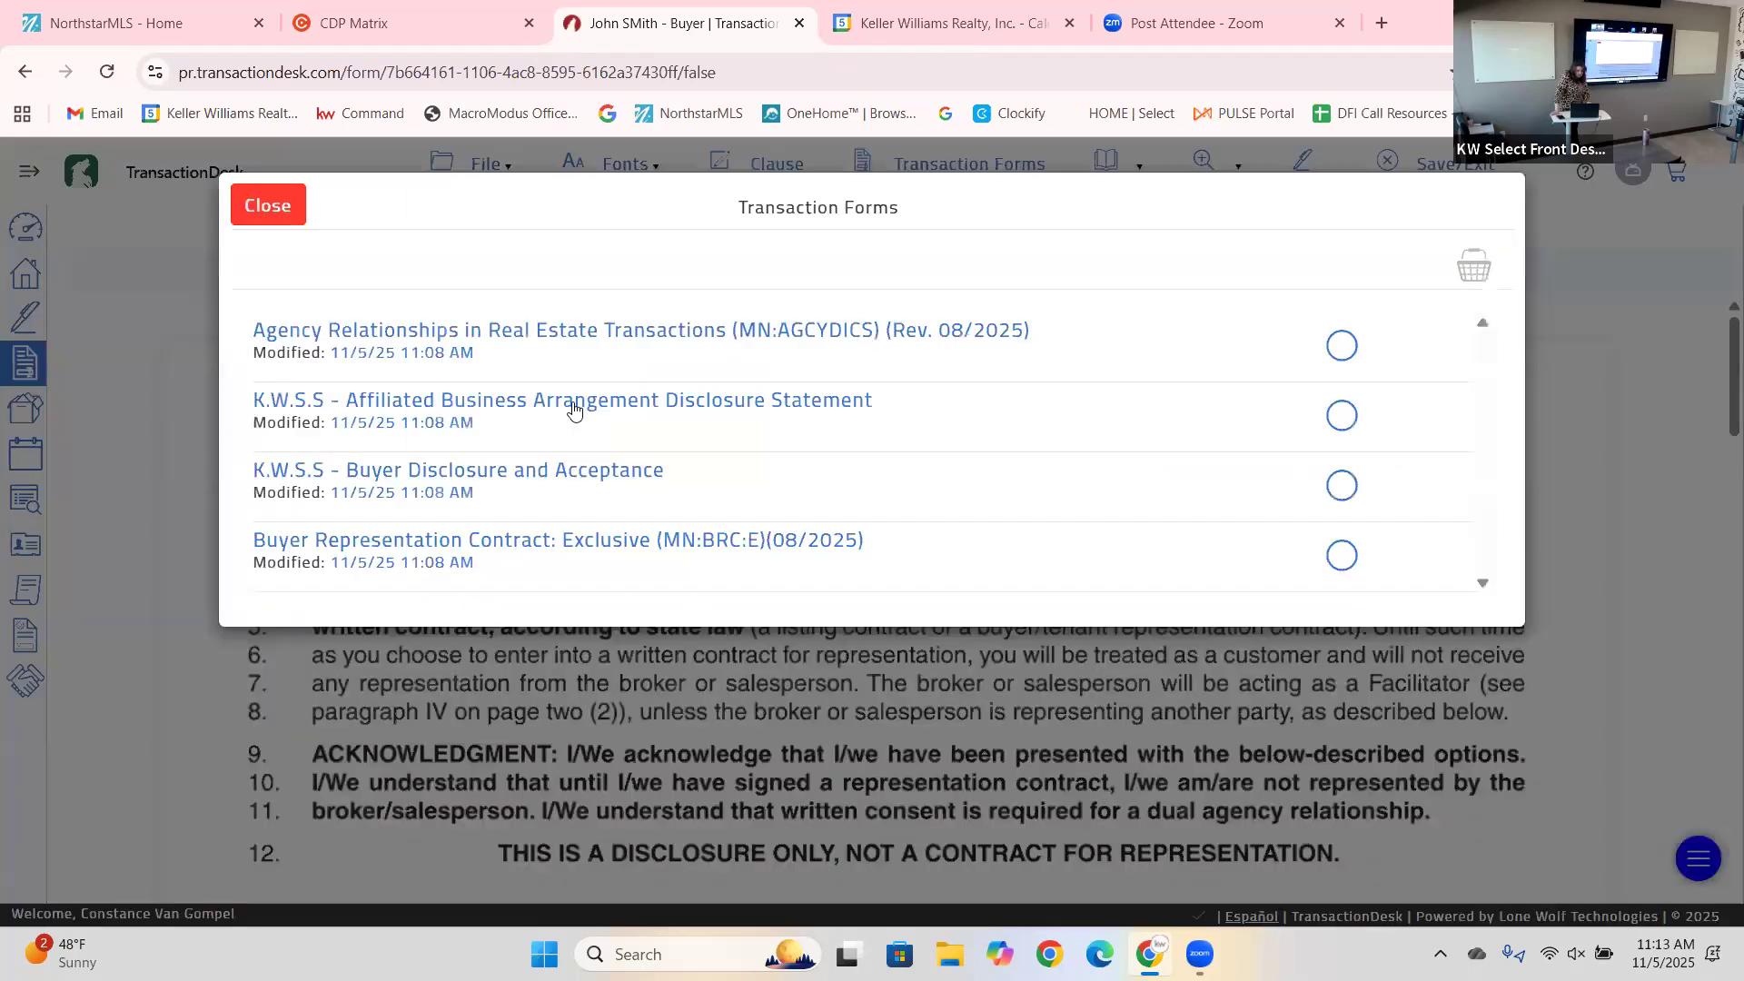
# Open the Affiliated Business Arrangement Disclosure Statement and fill the To line with the client's name.
pyautogui.click(574, 407)
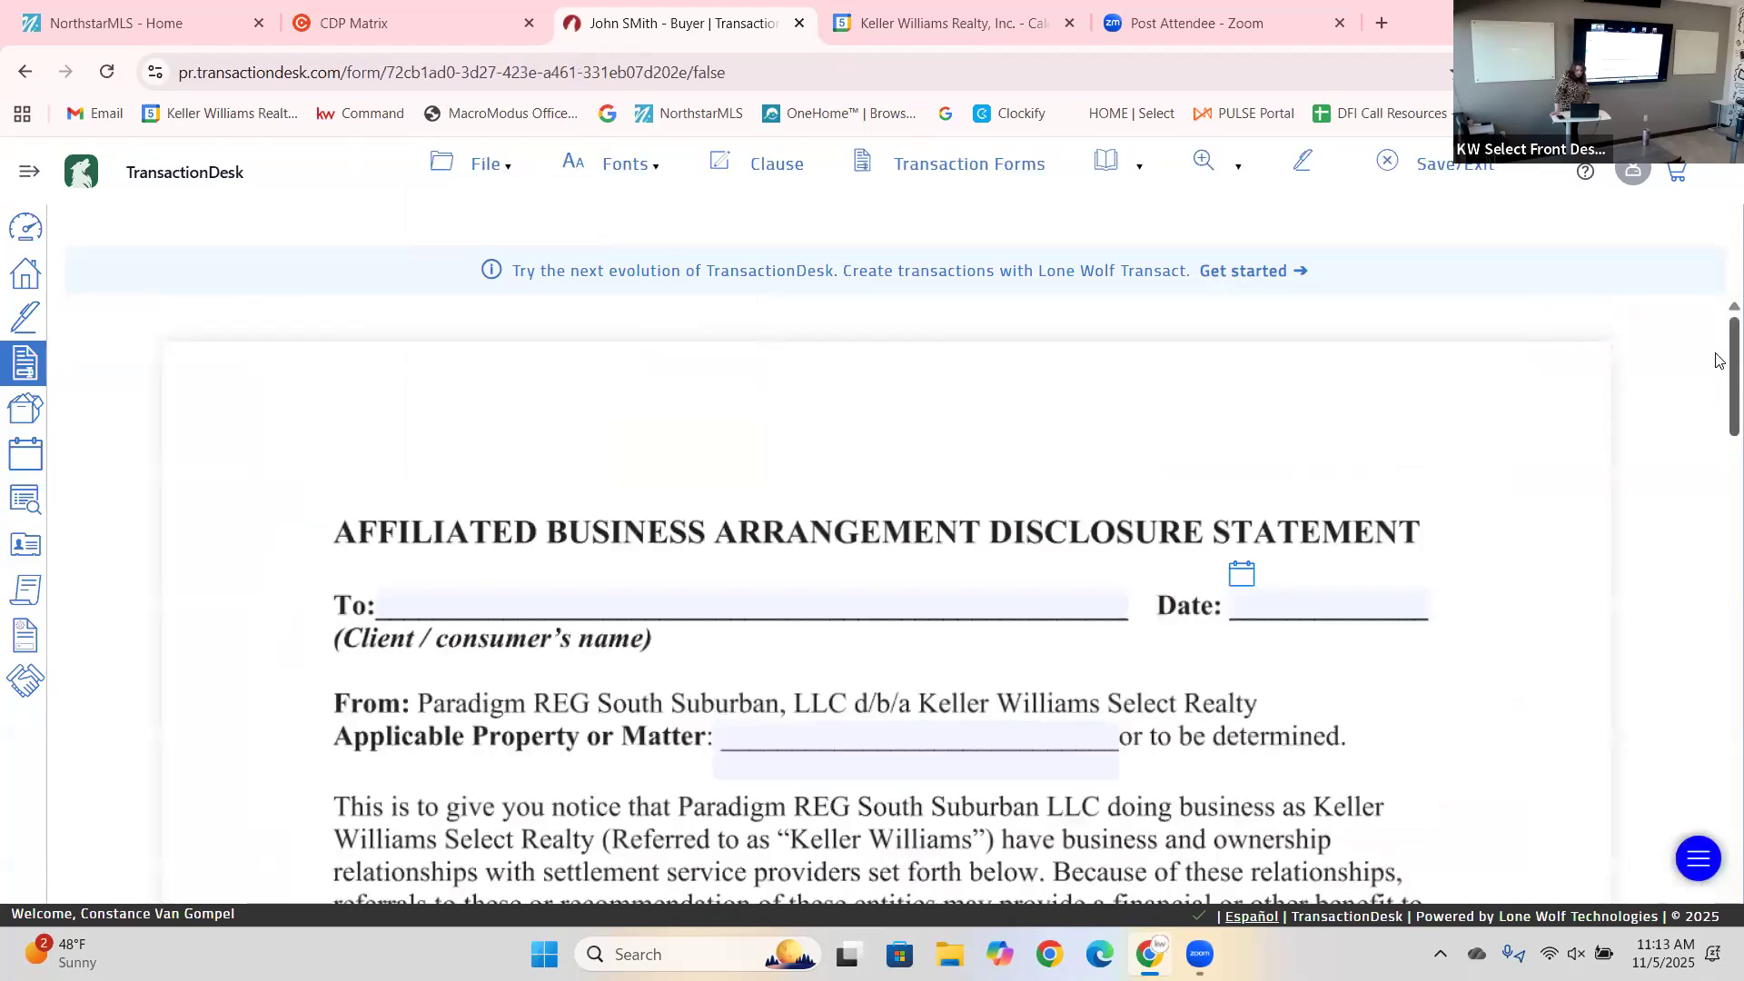
pyautogui.scroll(-1, 1720, 367)
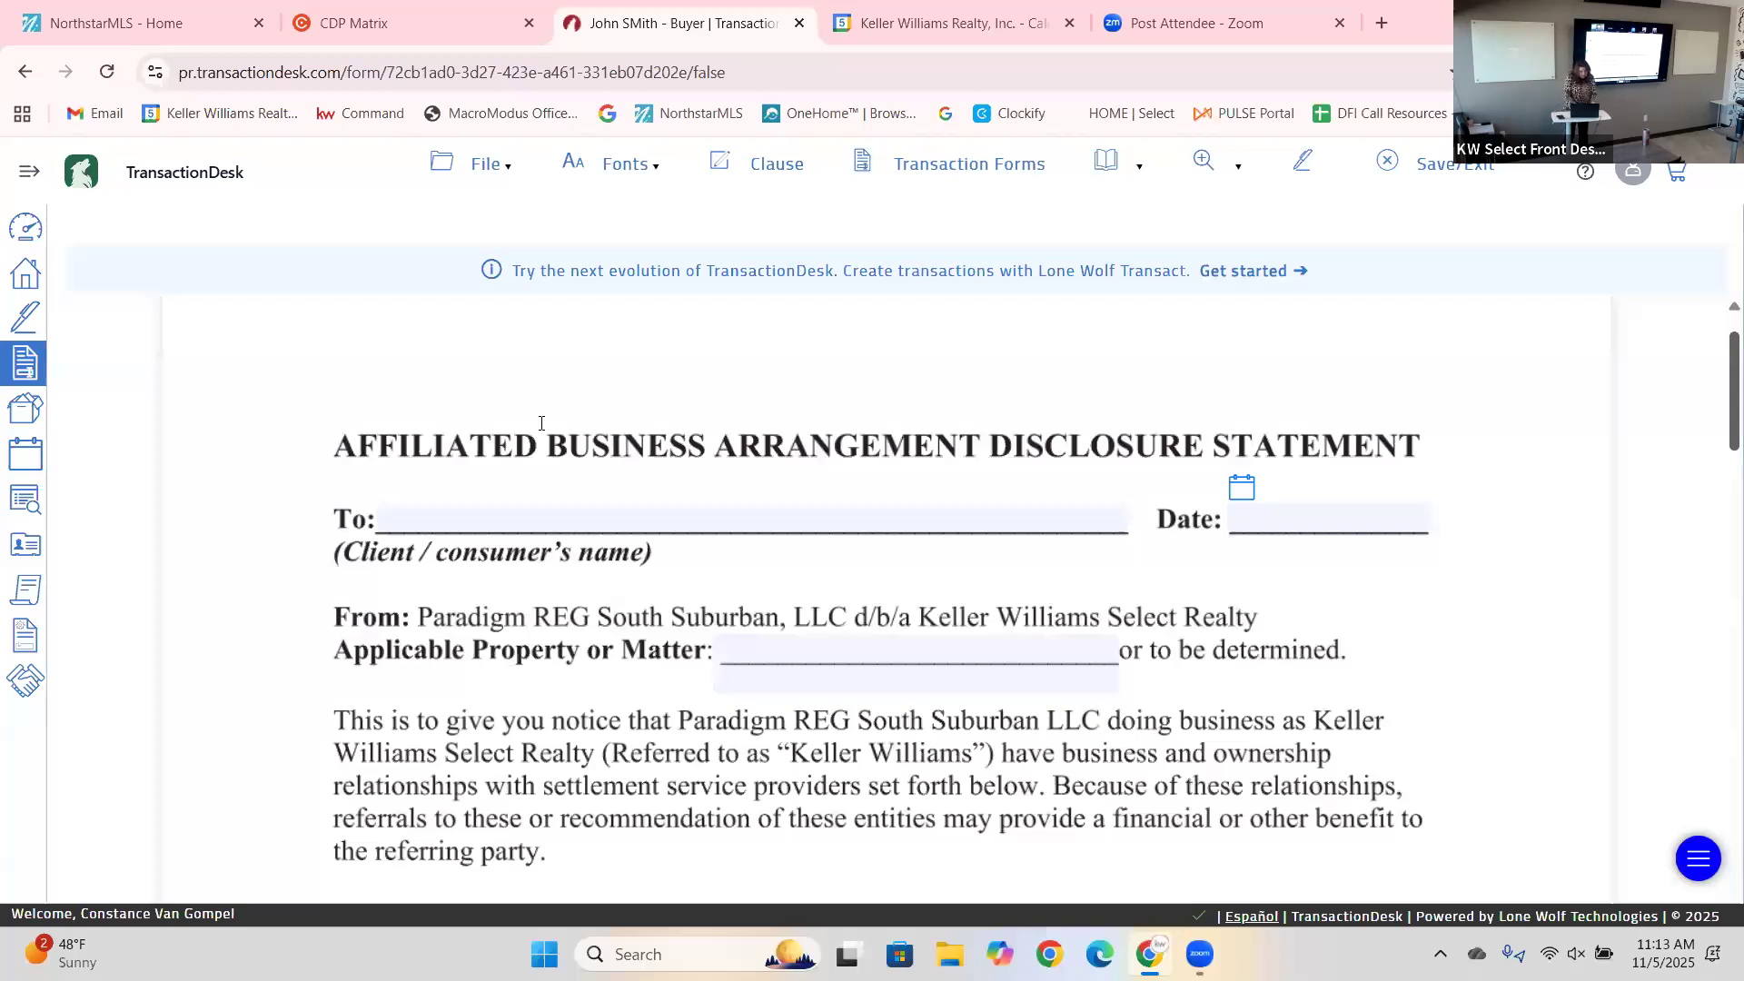
pyautogui.scroll(-1, 541, 423)
pyautogui.click(542, 429)
pyautogui.write('John Seller')
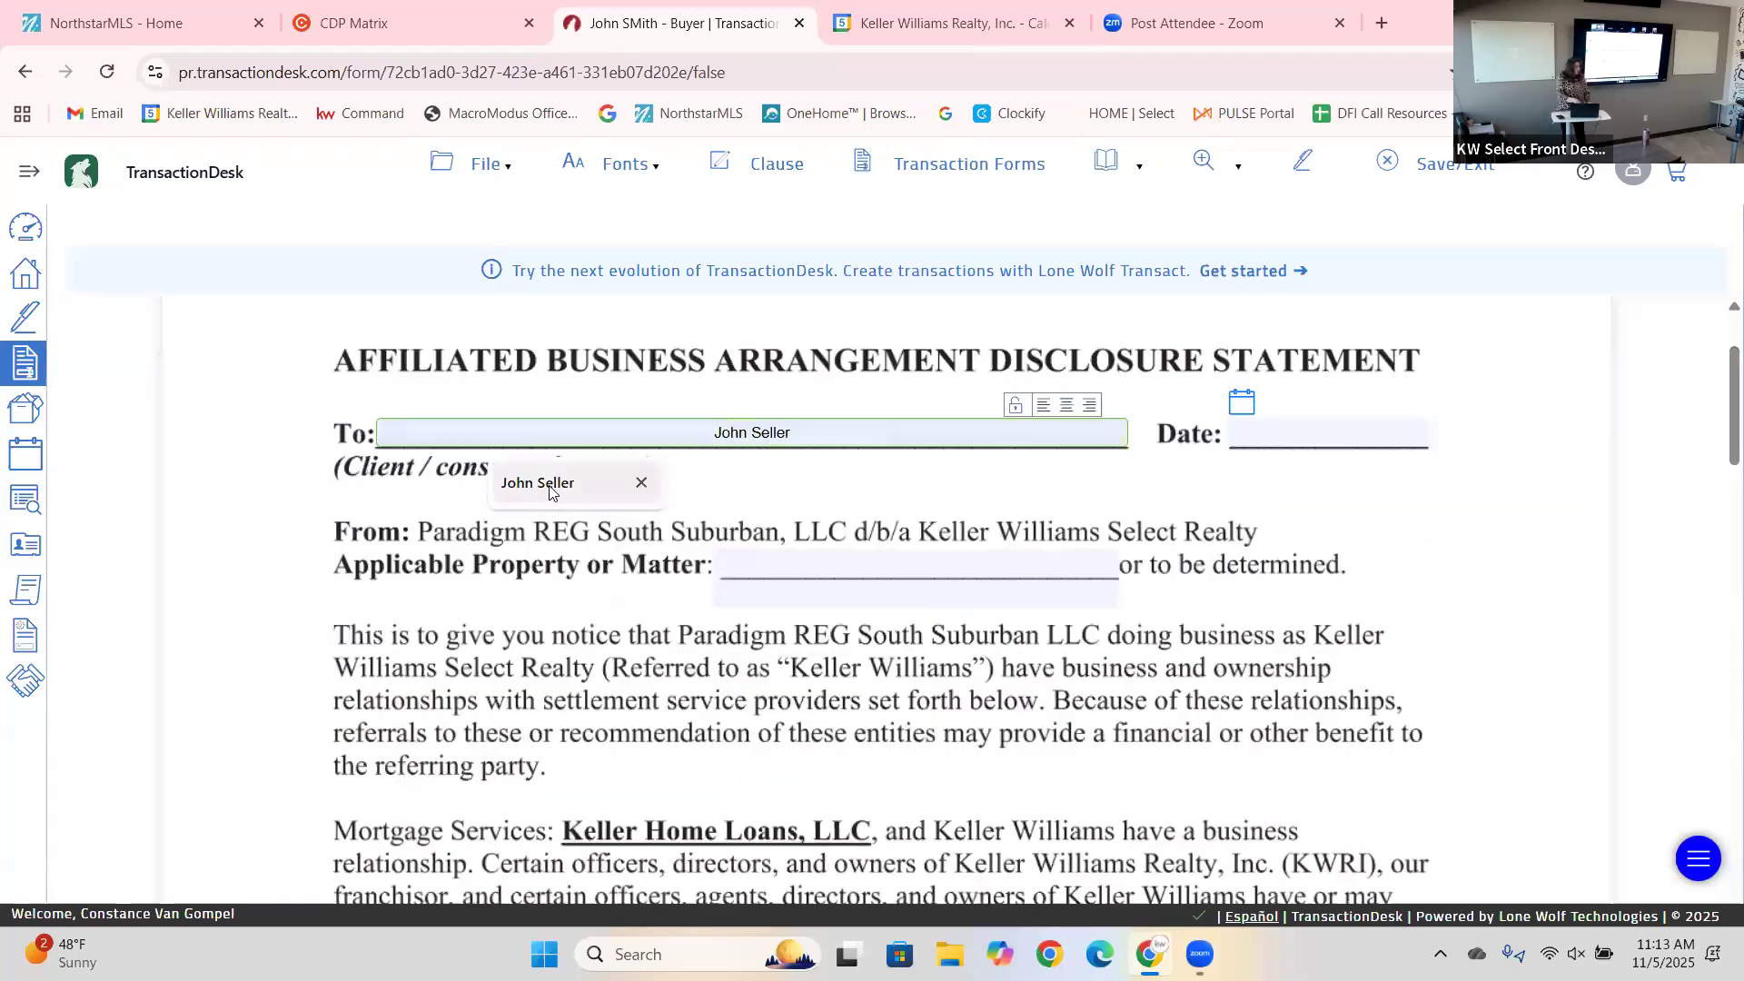
pyautogui.click(549, 491)
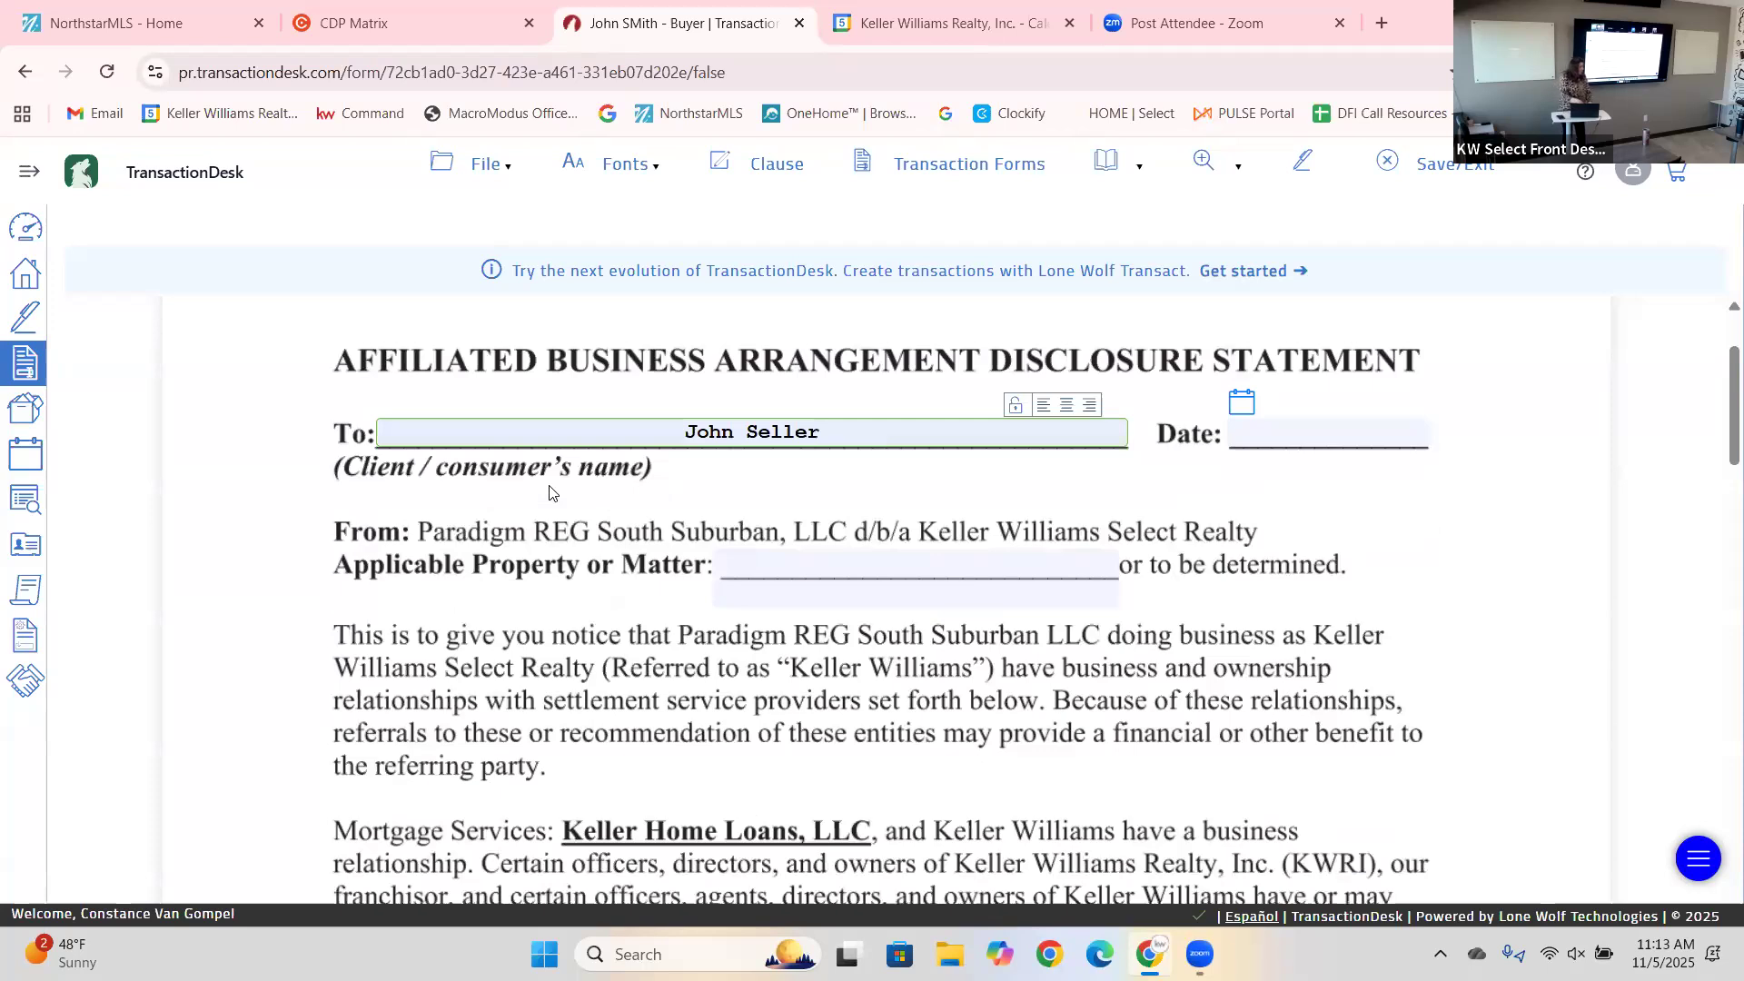
# Date the disclosure 11/05/2025 and enter TBD as the Applicable Property.
pyautogui.click(1243, 409)
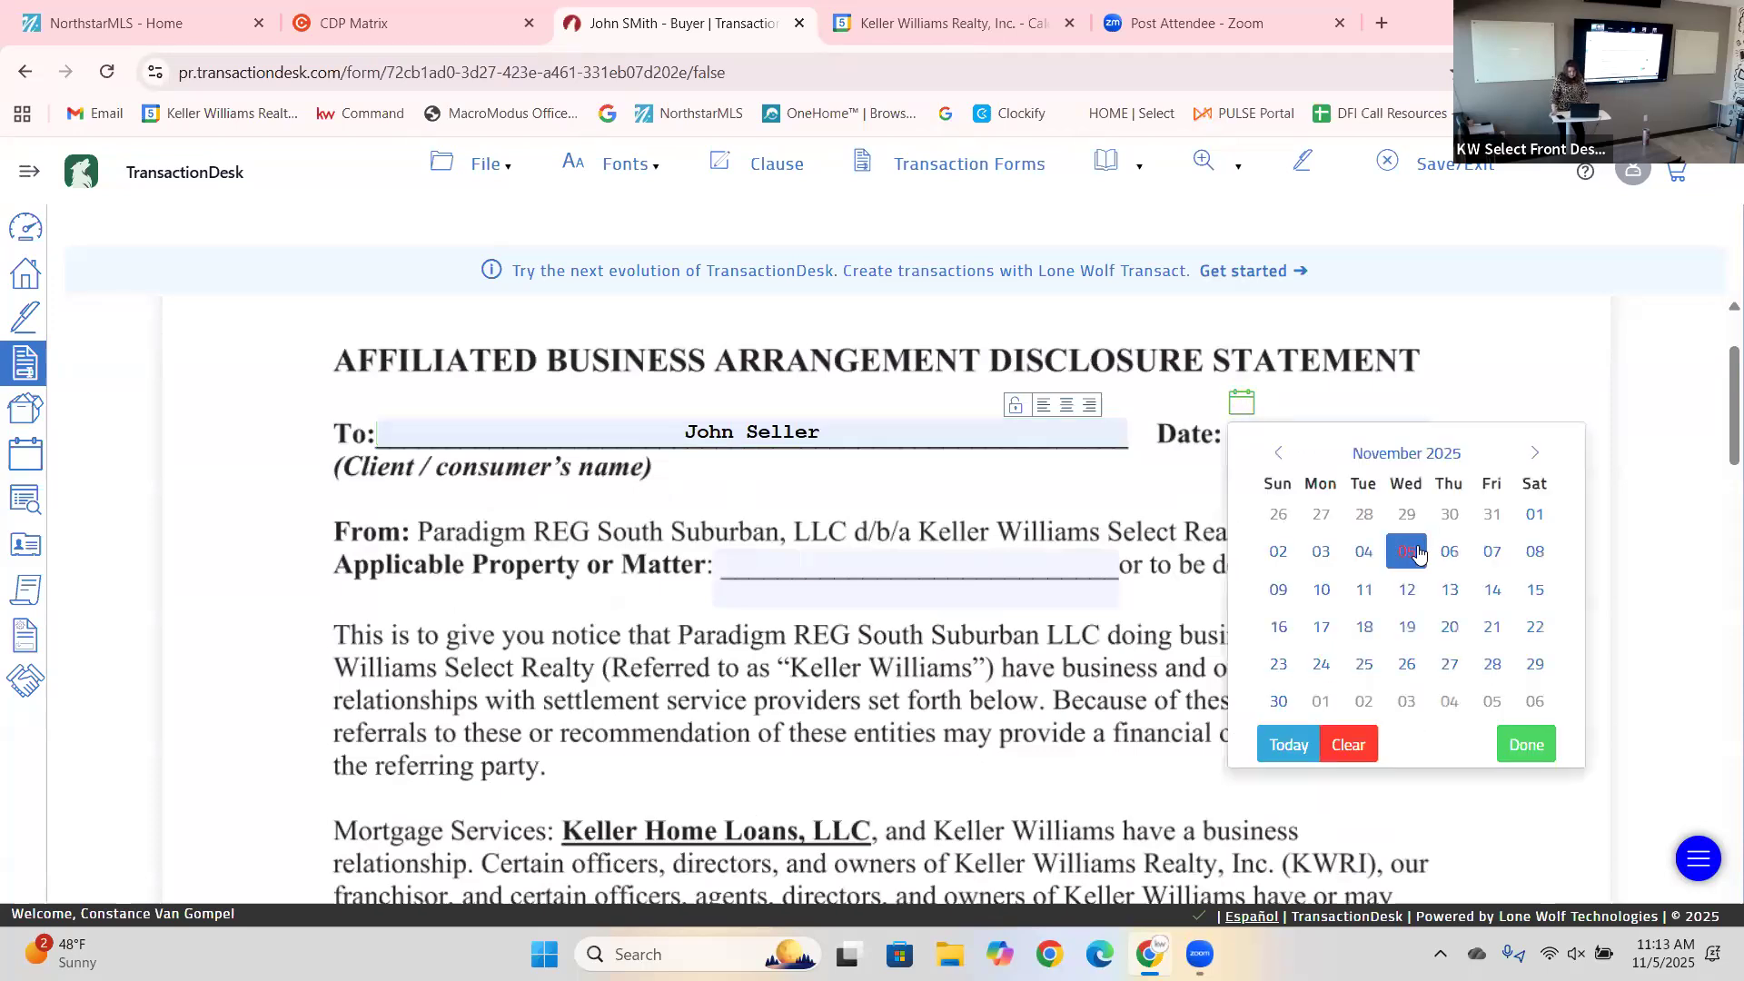
pyautogui.click(1420, 555)
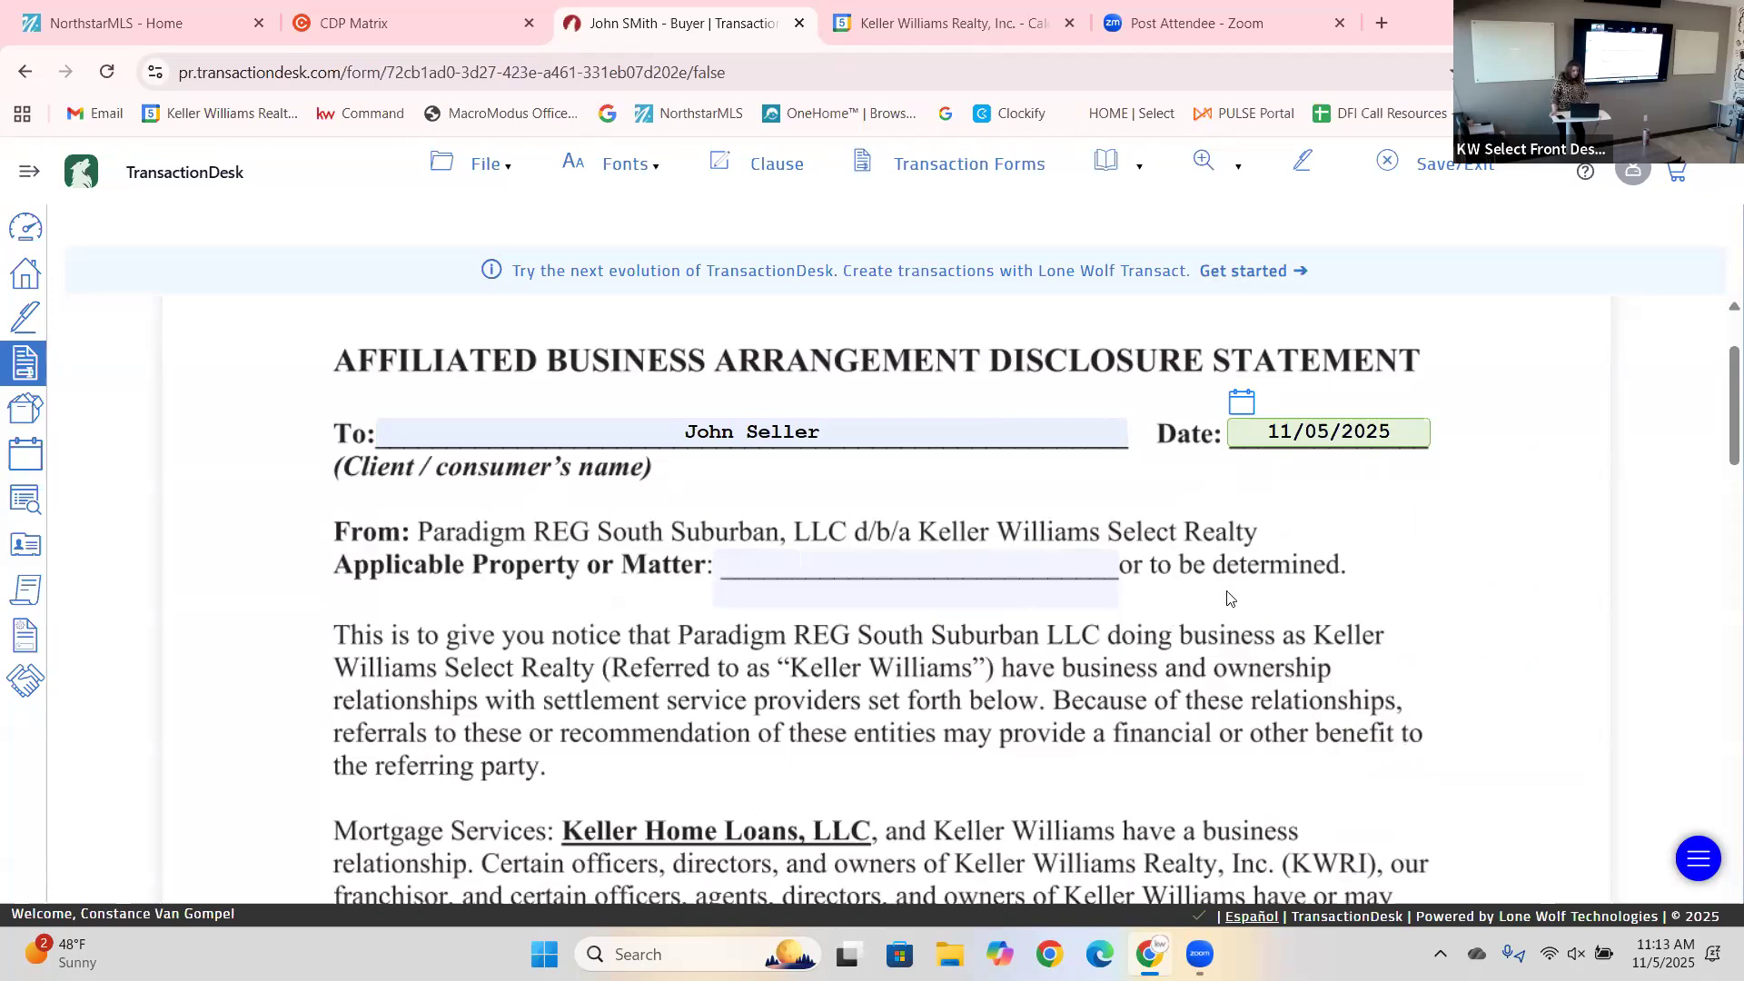
pyautogui.click(930, 561)
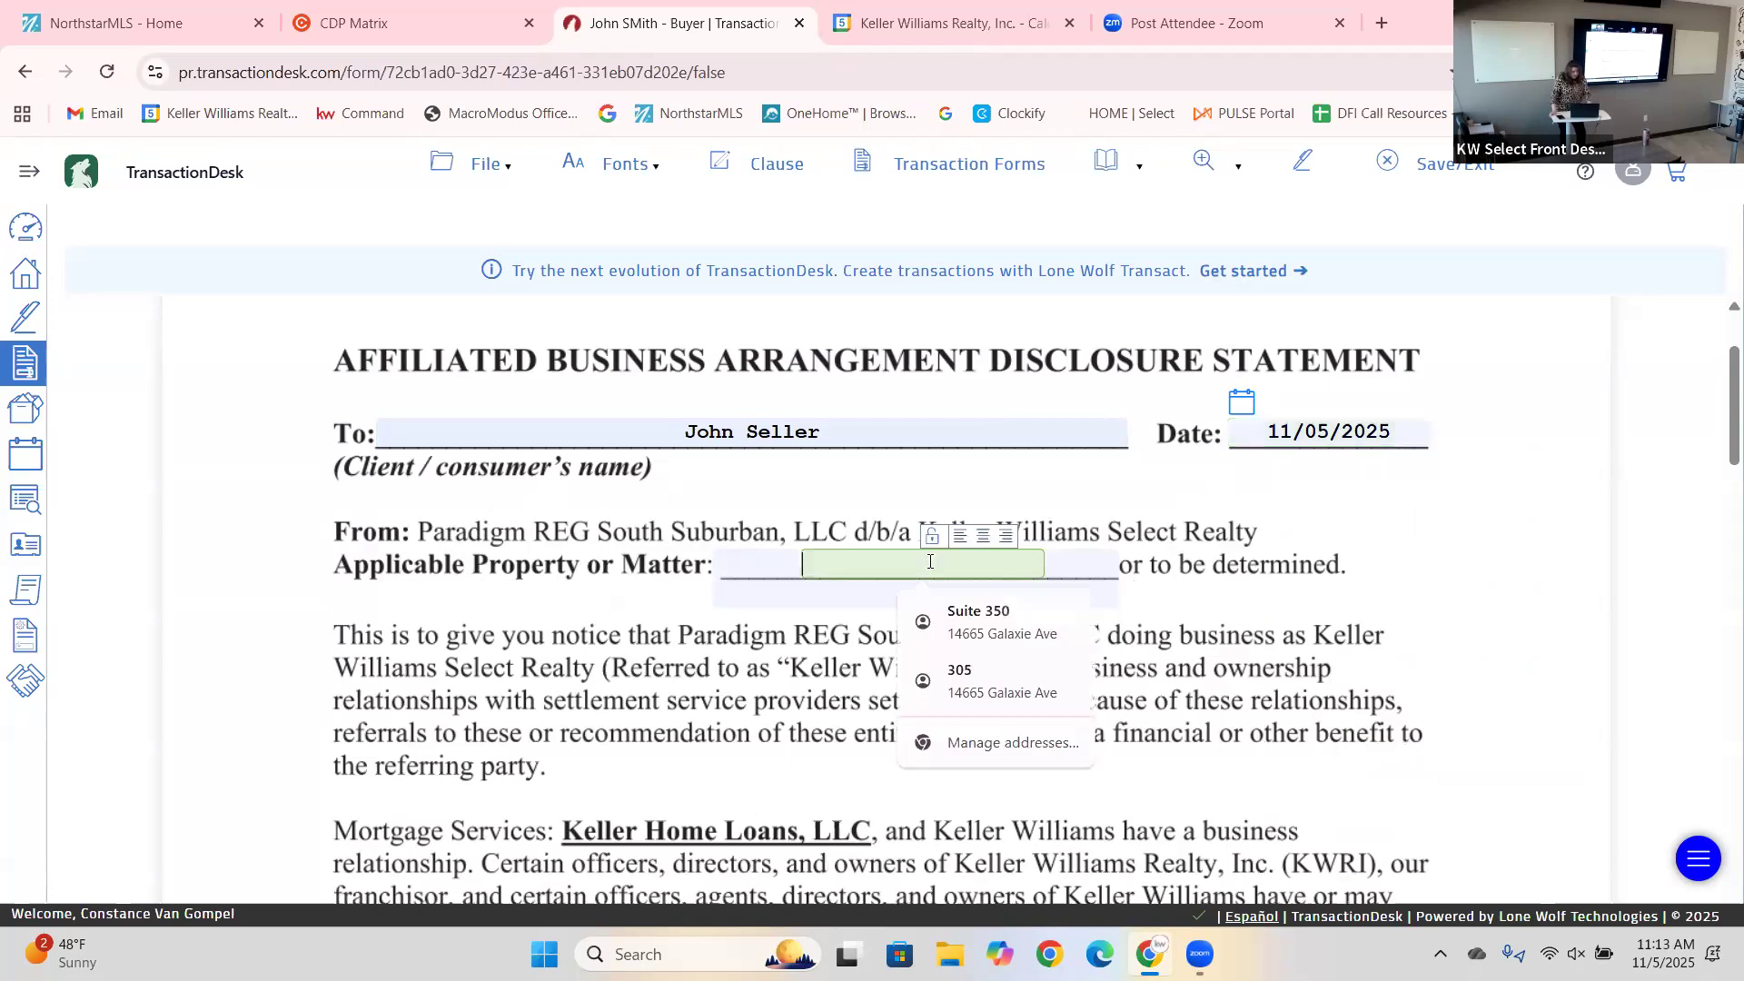
pyautogui.write('TB')
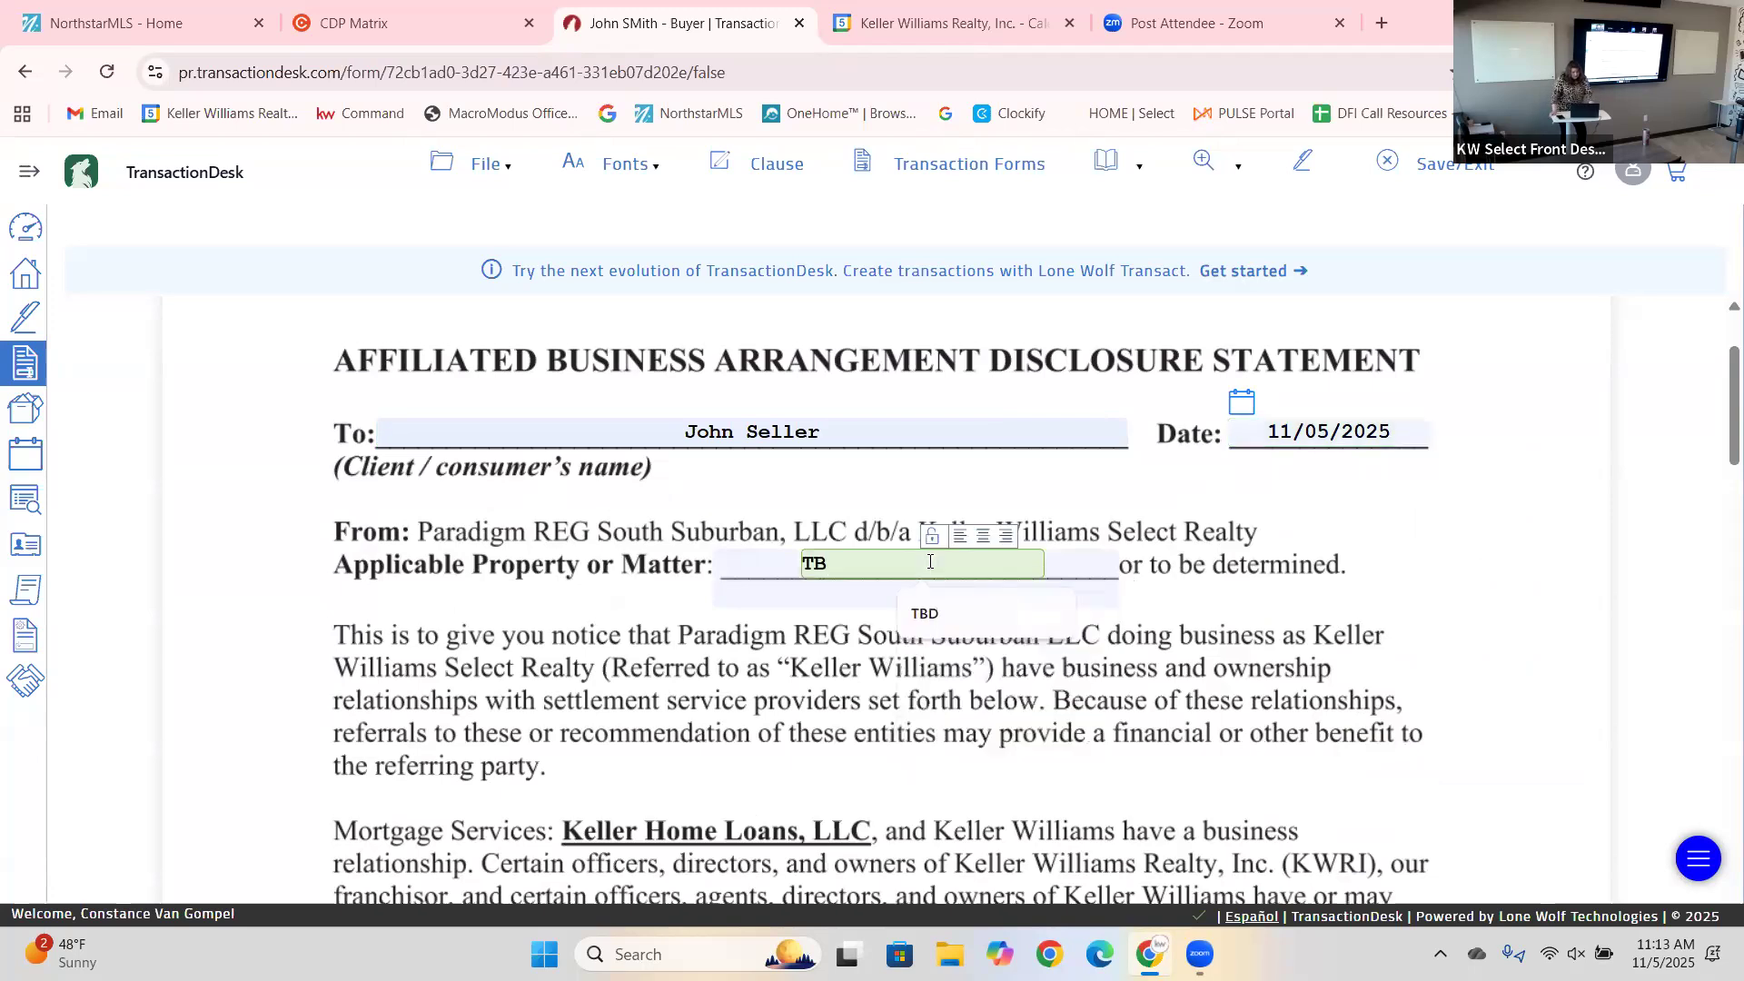
pyautogui.write('D')
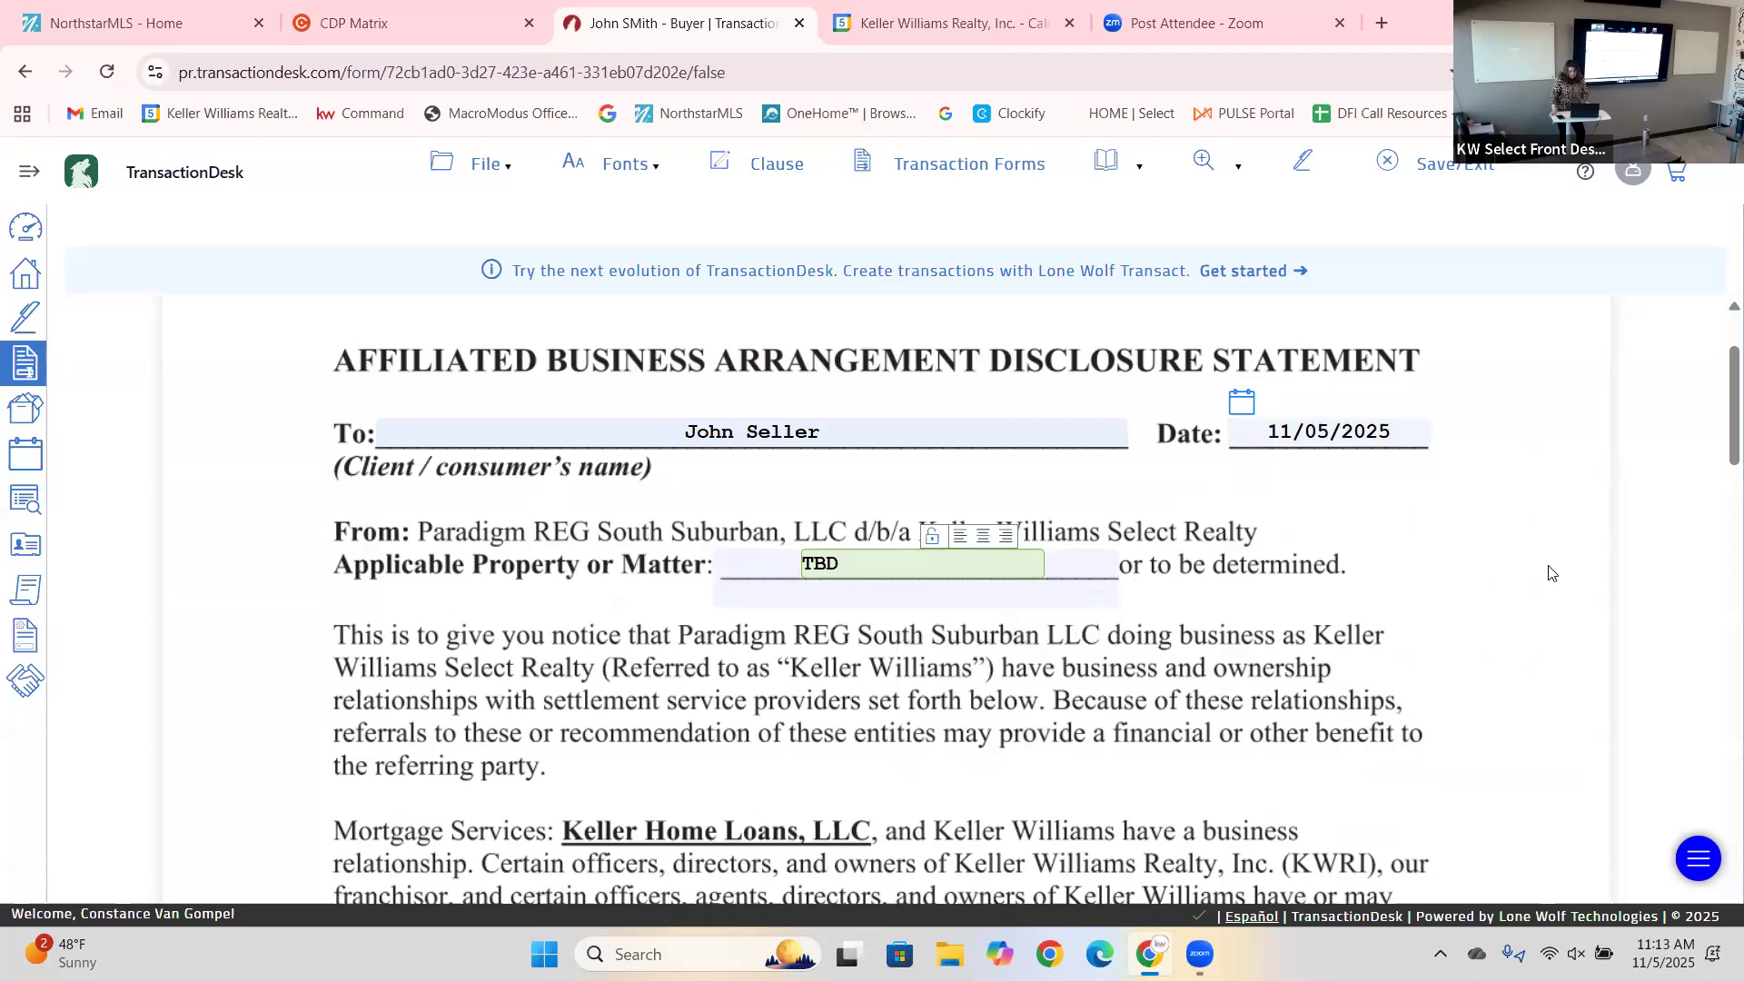
pyautogui.click(1541, 587)
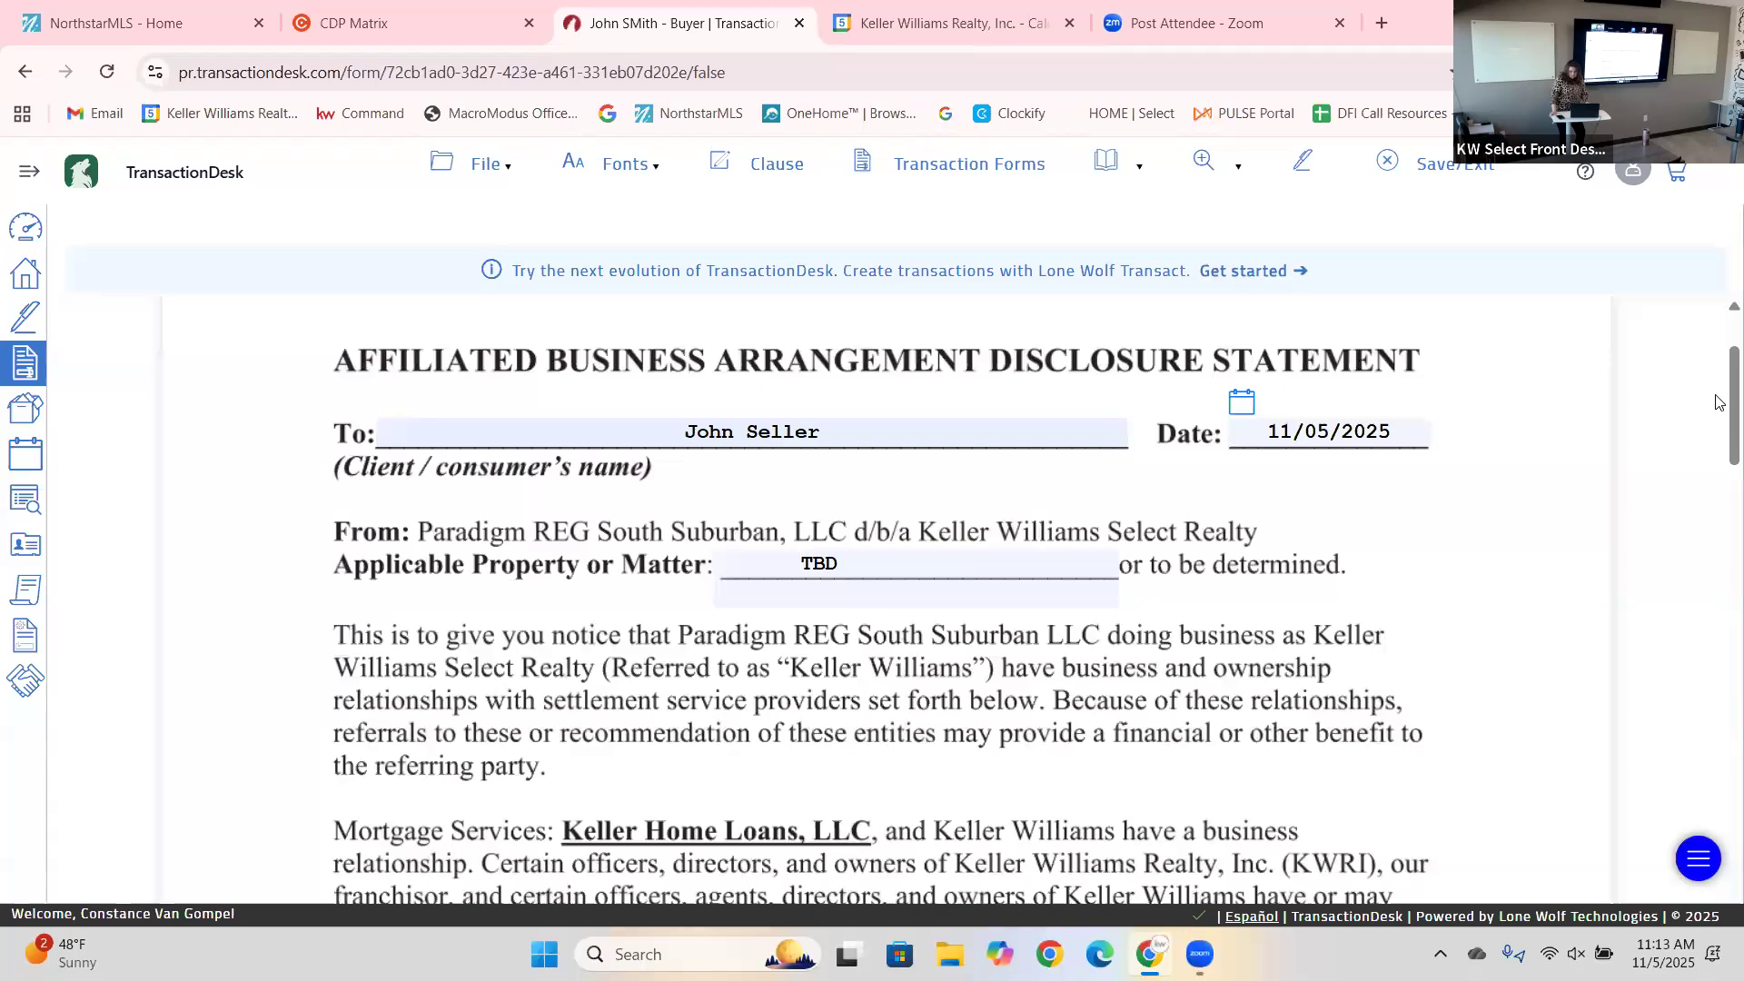
# Fill the first Print Name line in the signature block with the client's name from the autocomplete.
pyautogui.scroll(-1, 1718, 420)
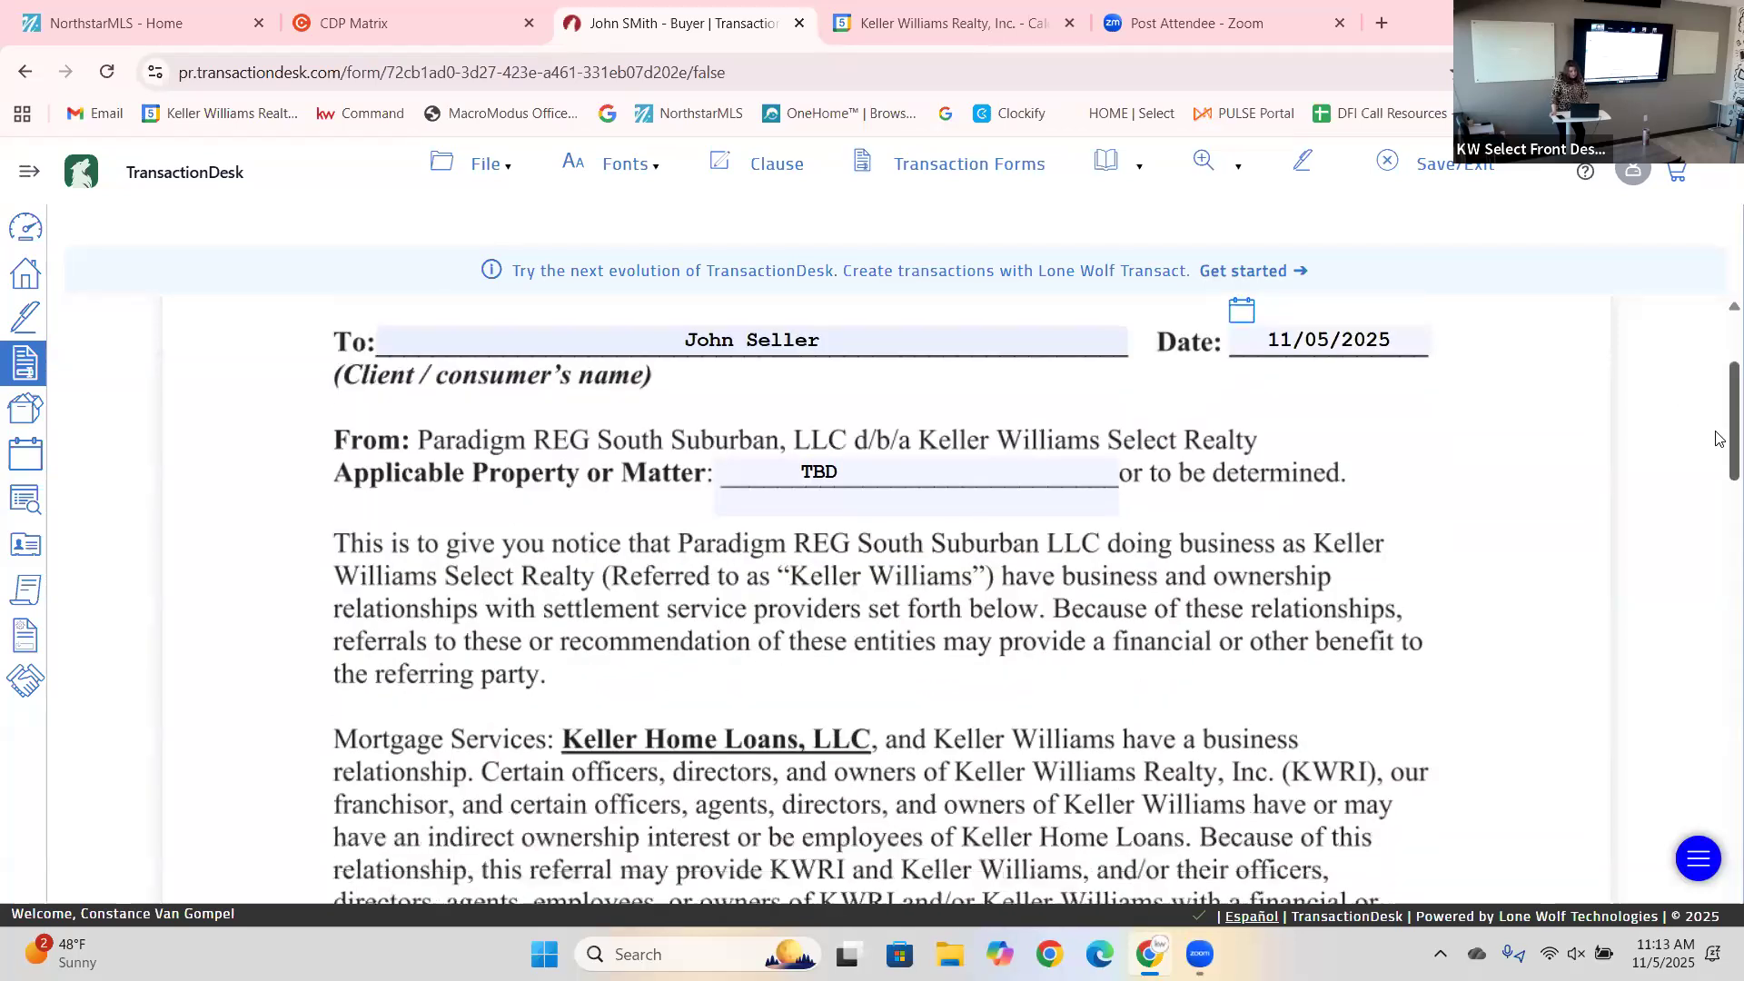
pyautogui.scroll(-1, 1717, 439)
pyautogui.scroll(-1, 1717, 442)
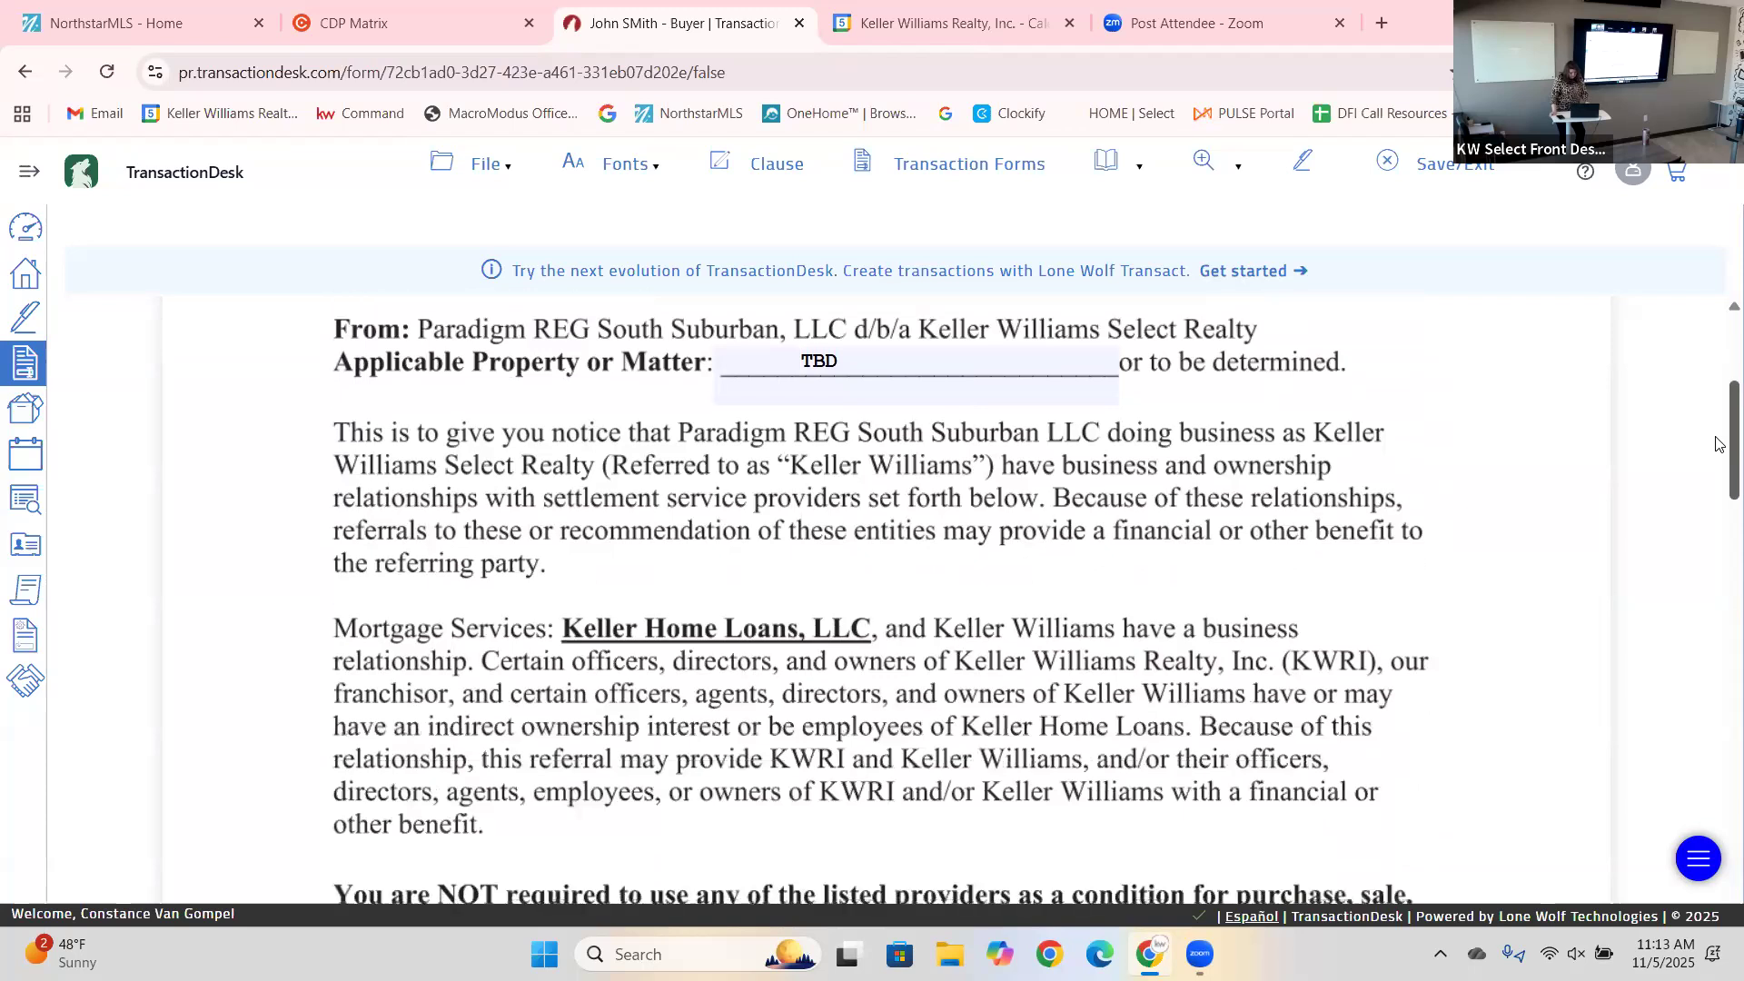
pyautogui.scroll(-3, 1718, 450)
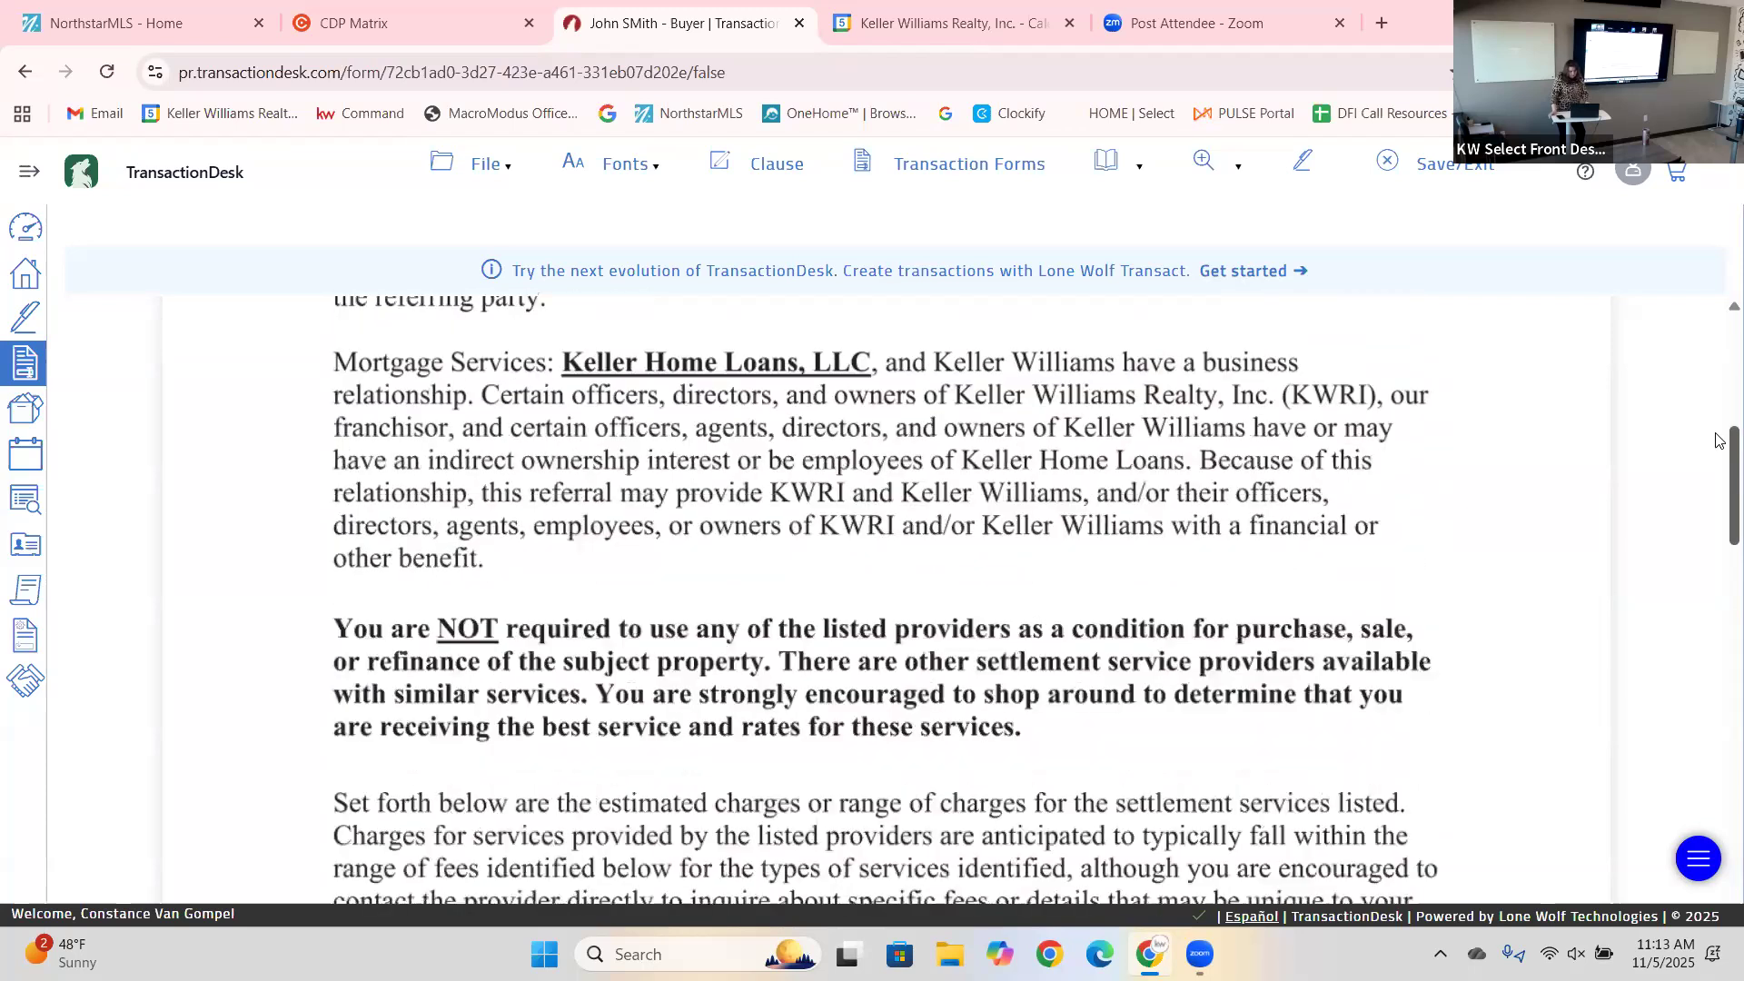
pyautogui.scroll(3, 1718, 442)
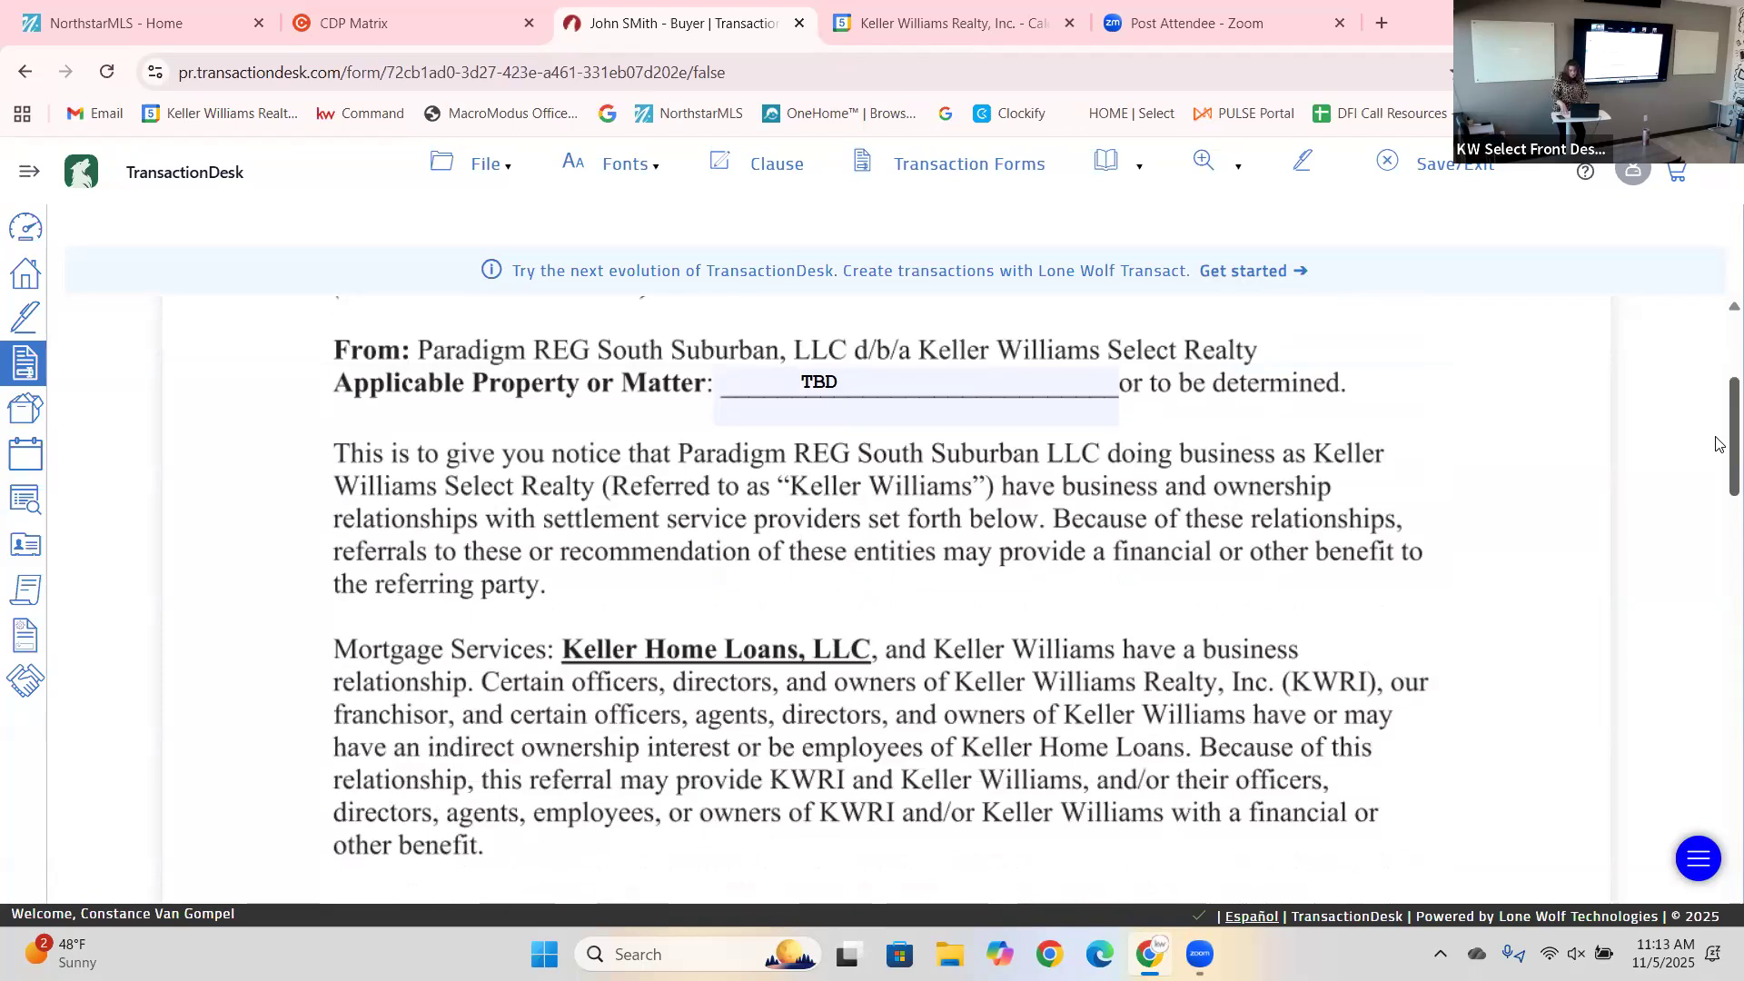
pyautogui.scroll(-3, 1717, 509)
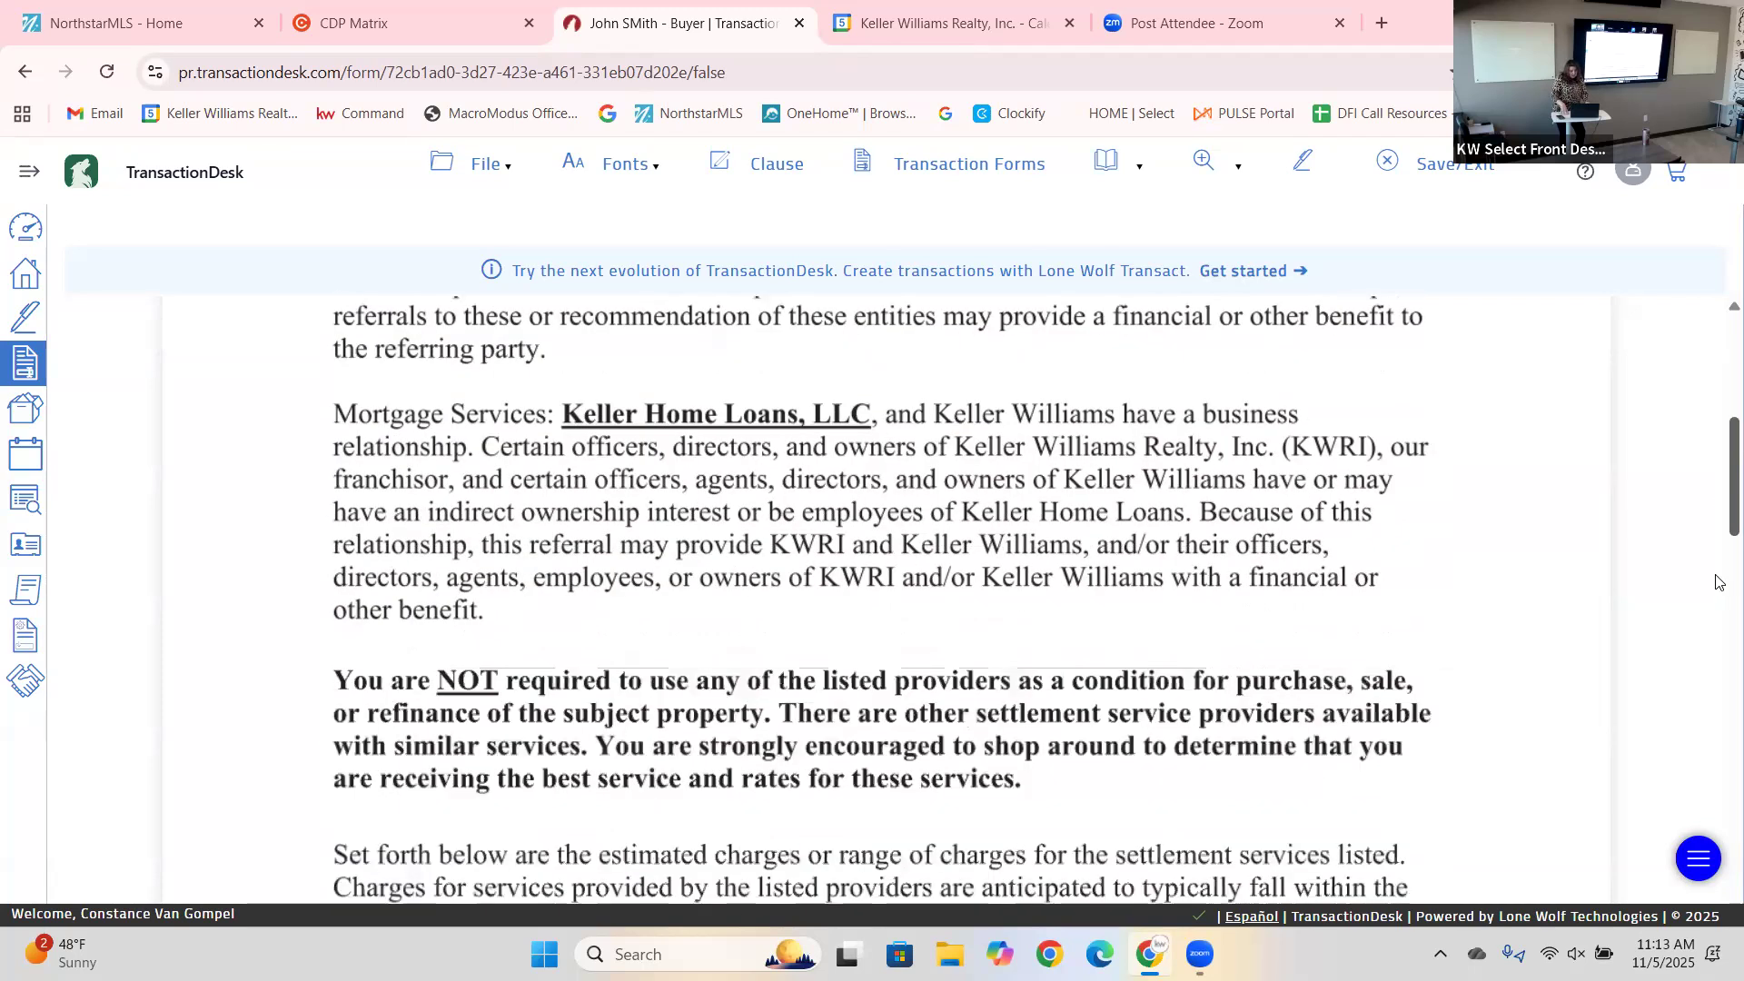
pyautogui.scroll(-10, 1720, 609)
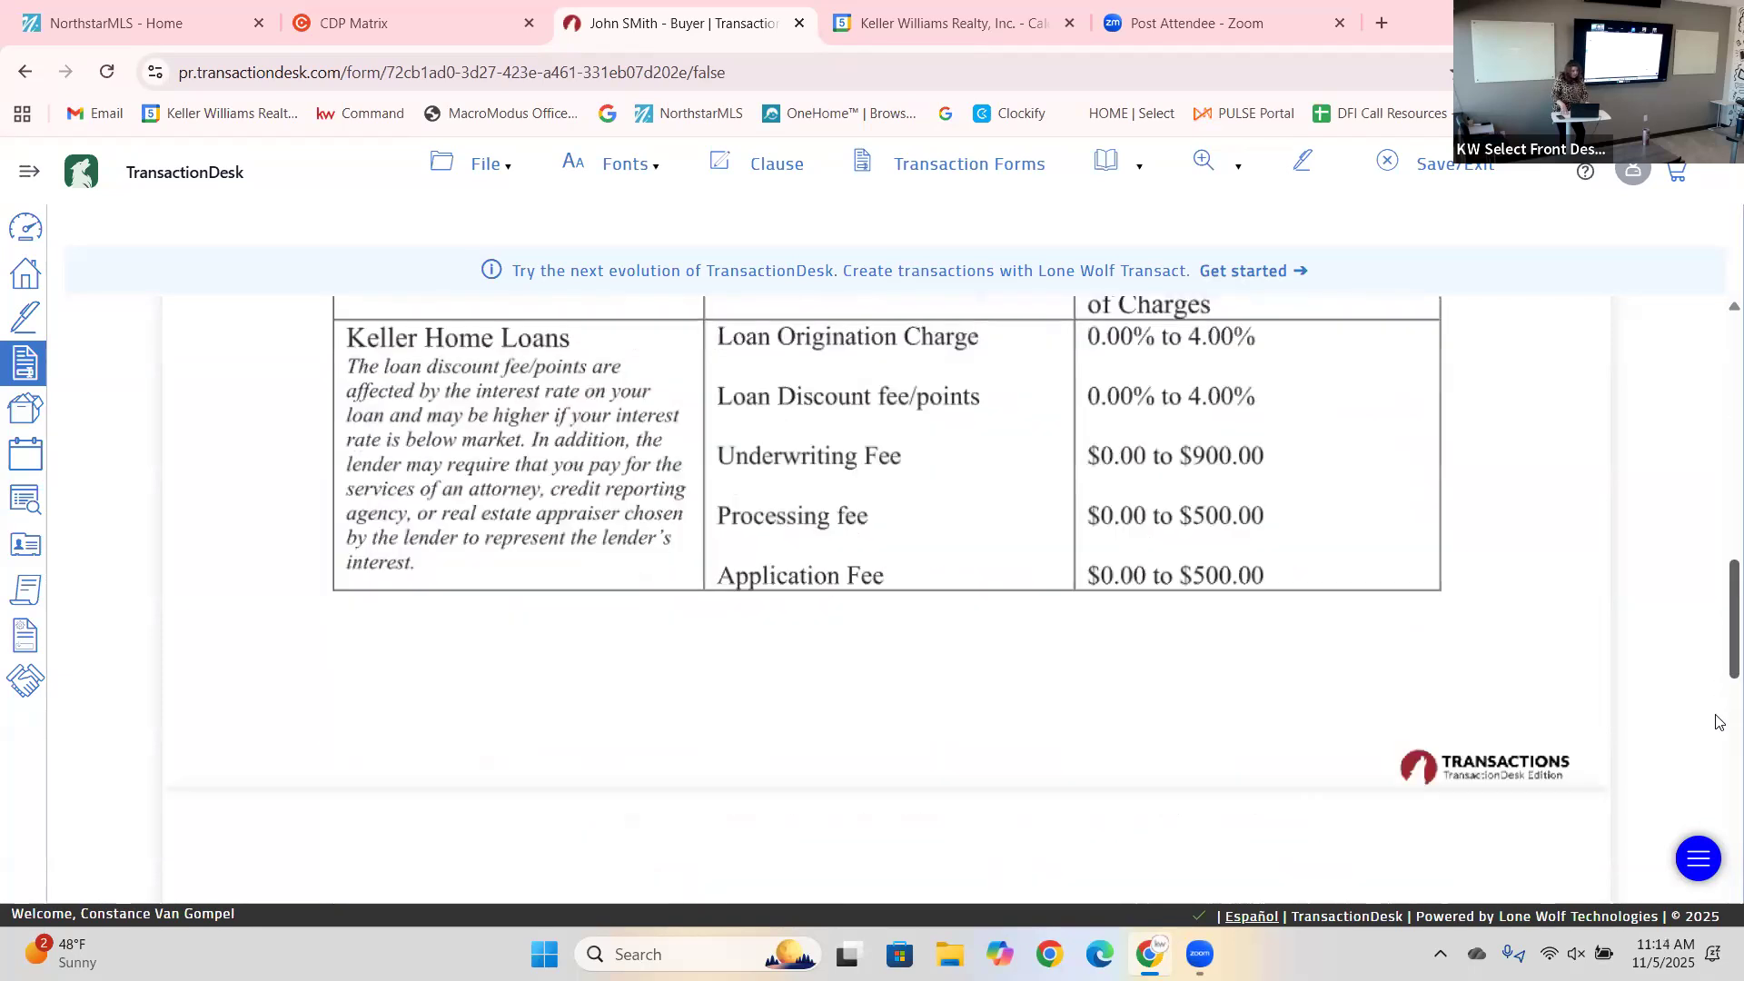
pyautogui.scroll(-15, 1717, 722)
pyautogui.scroll(-3, 1718, 810)
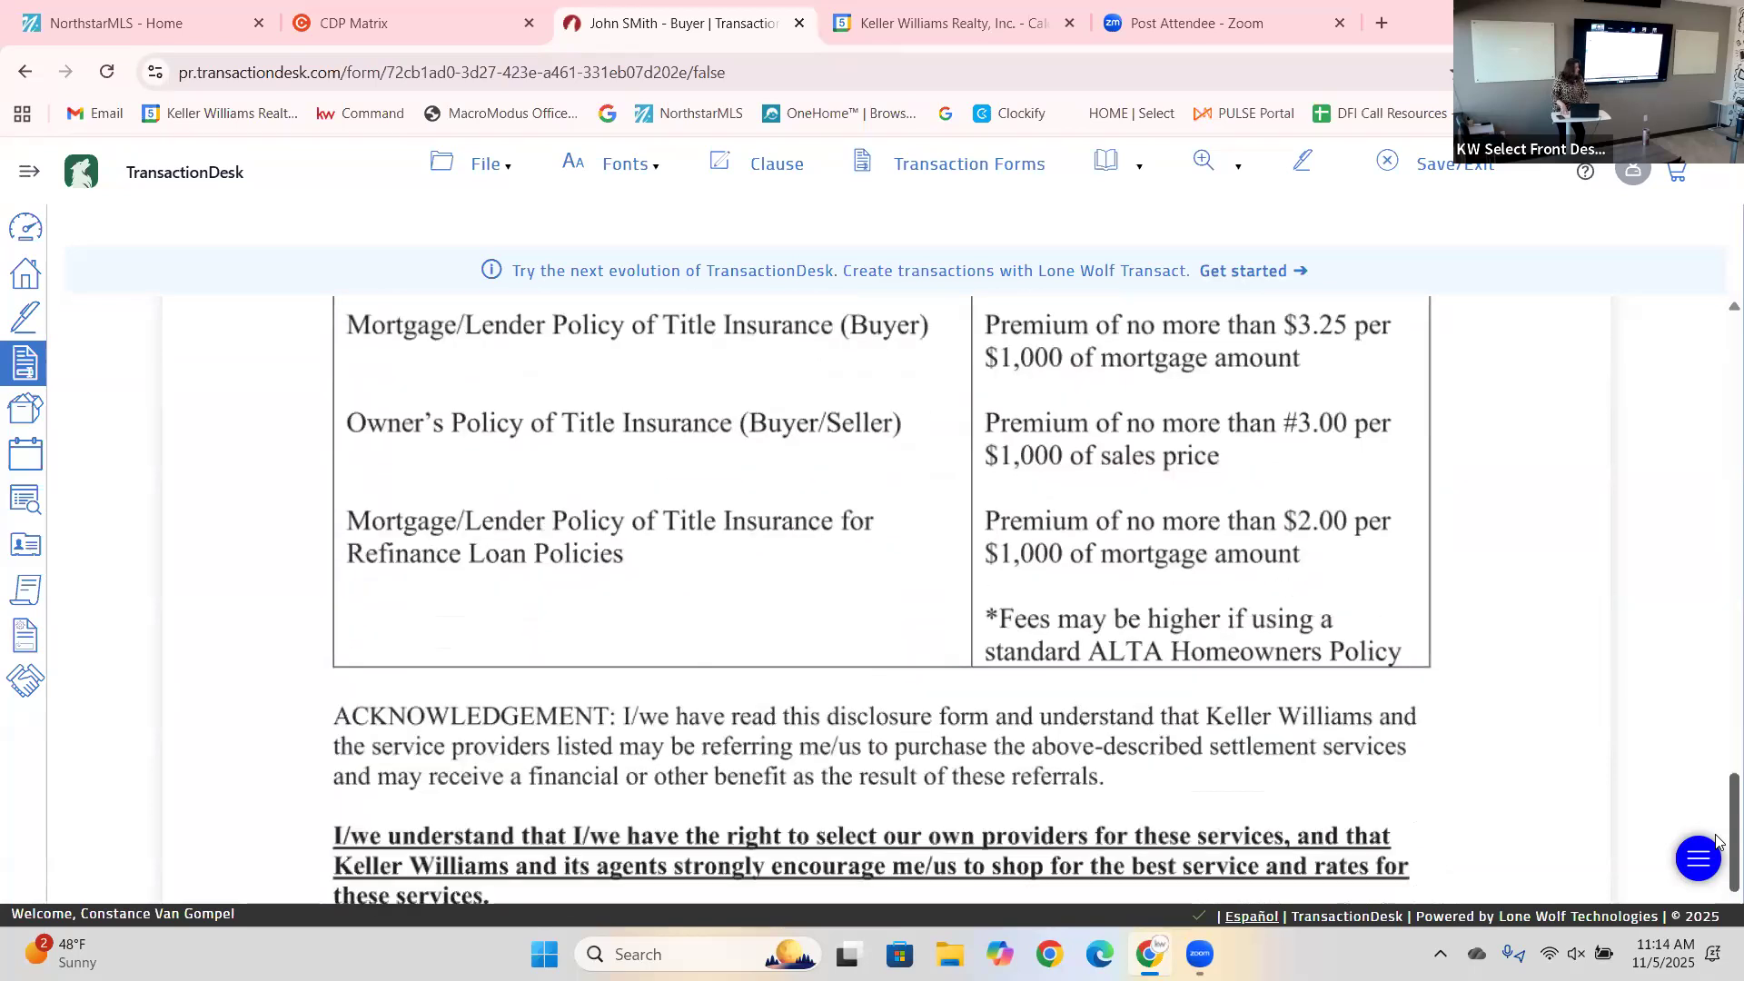
pyautogui.scroll(1, 1718, 839)
pyautogui.scroll(7, 1718, 840)
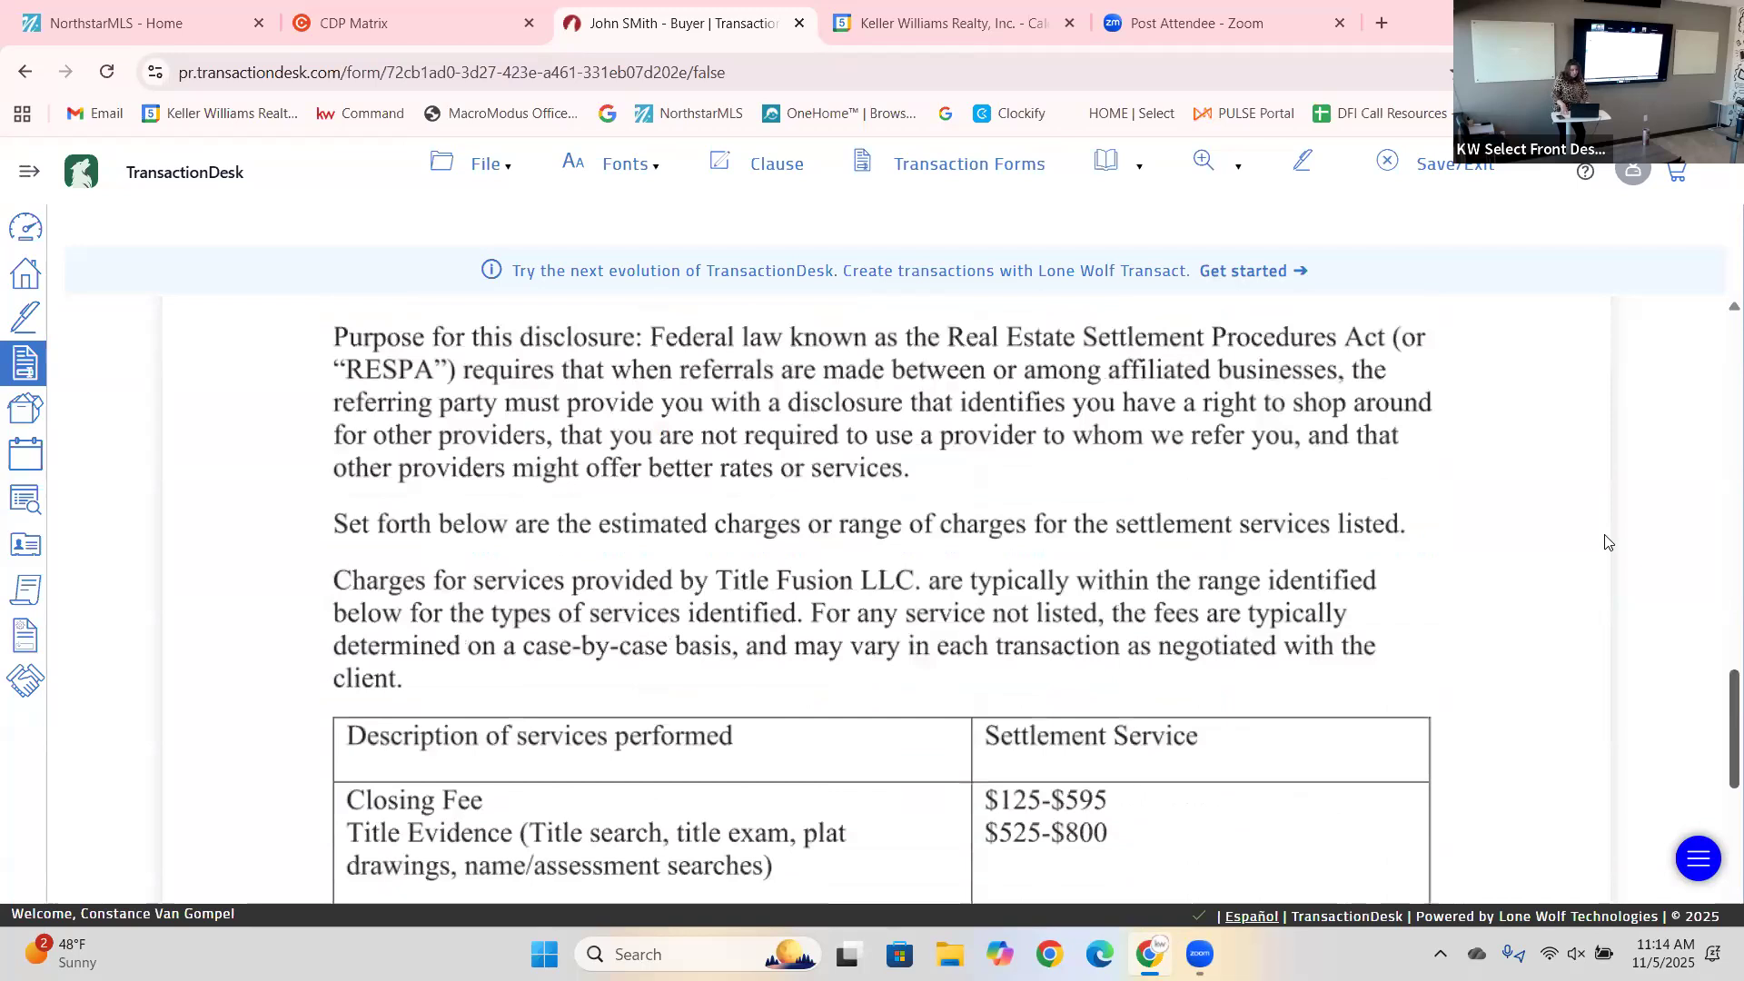
pyautogui.scroll(-10, 1626, 563)
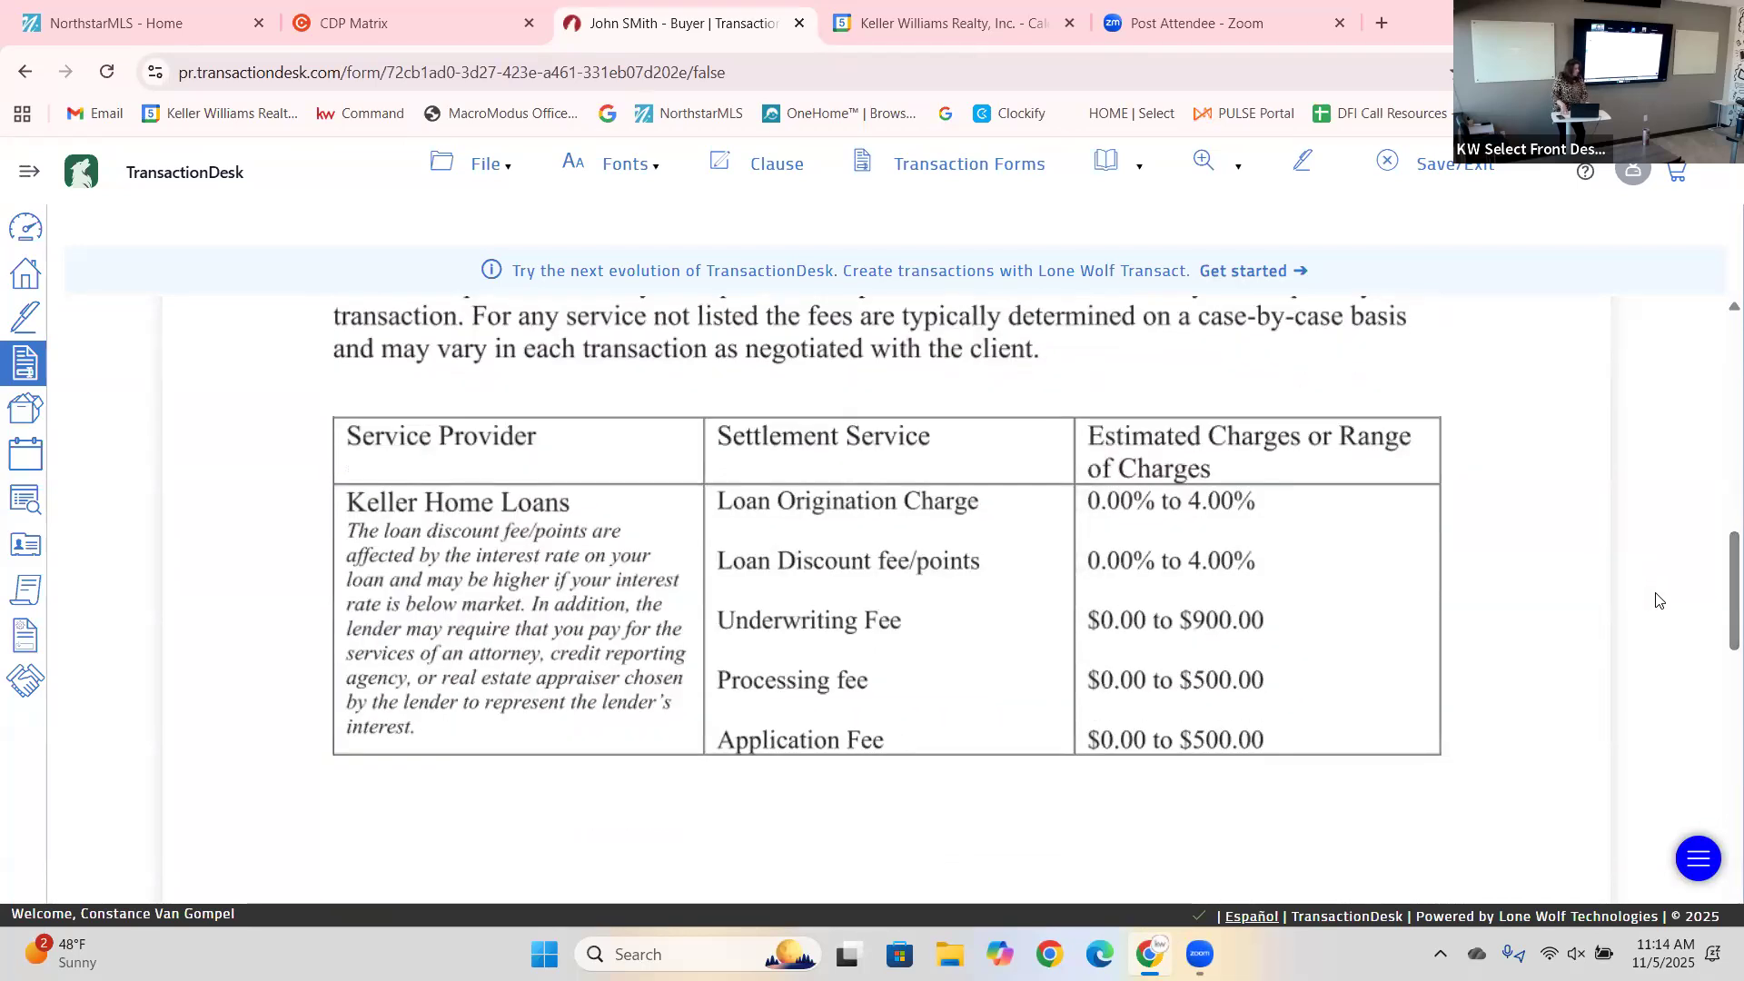
pyautogui.moveTo(1719, 568); pyautogui.dragTo(1719, 578)
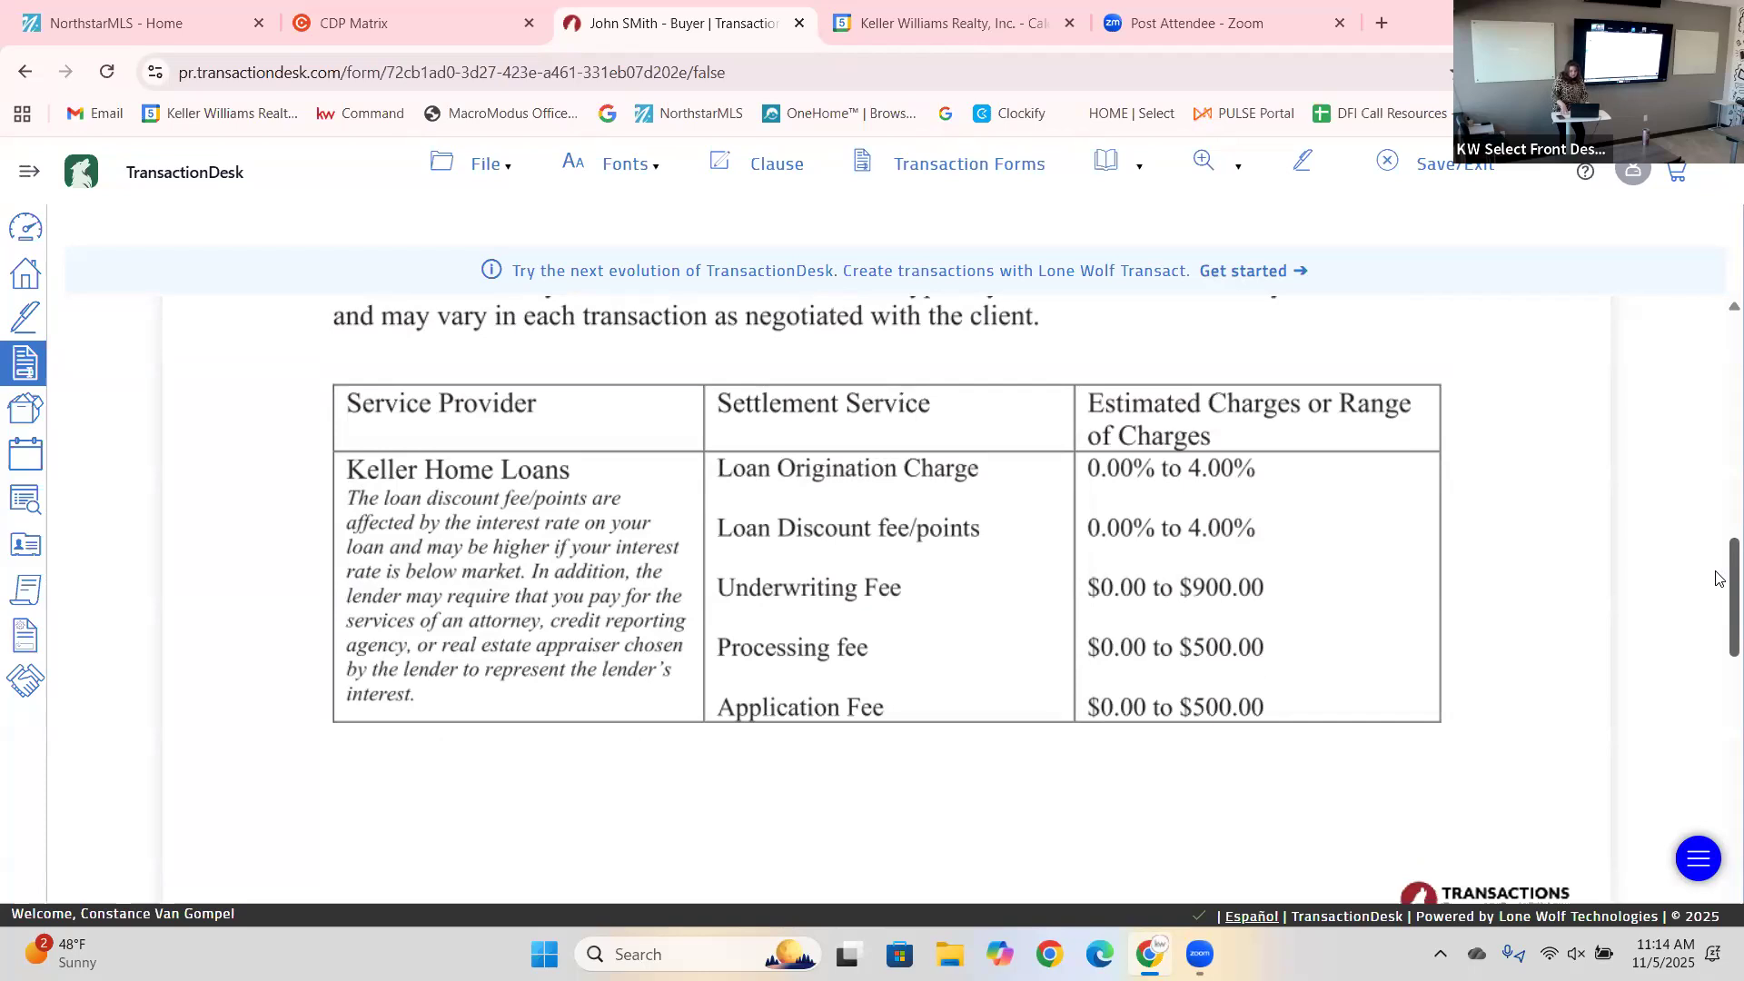
pyautogui.scroll(-5, 1717, 579)
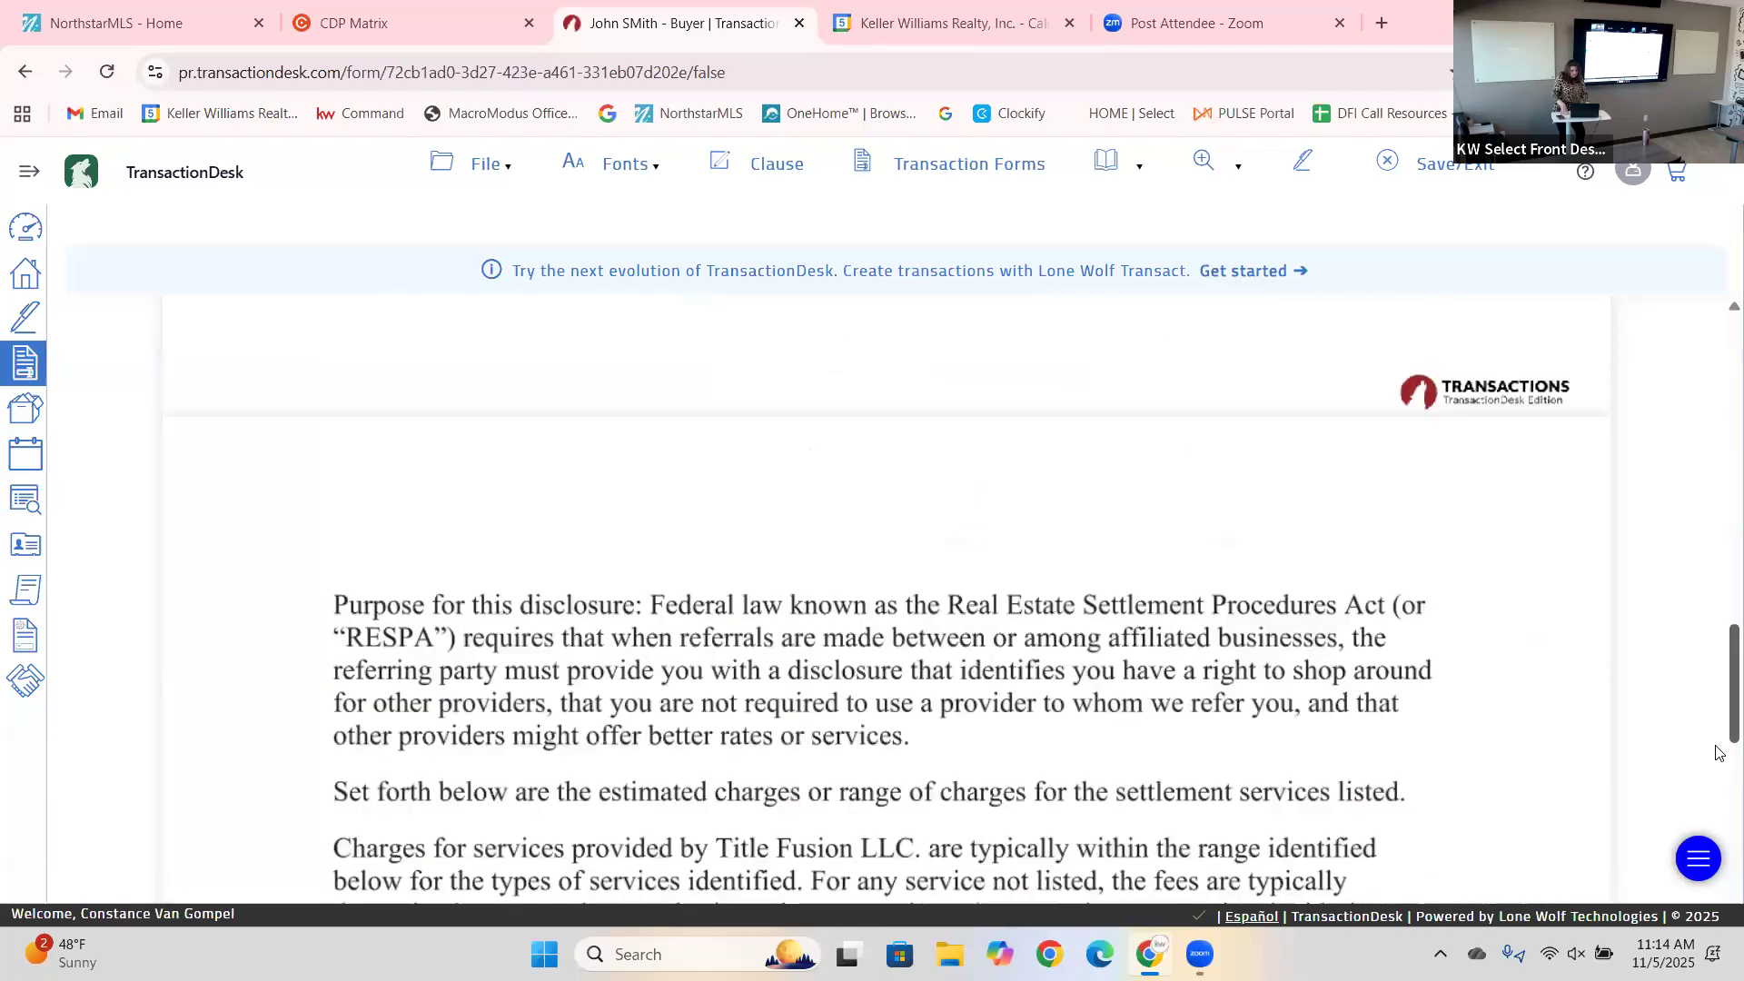
pyautogui.scroll(-5, 1718, 752)
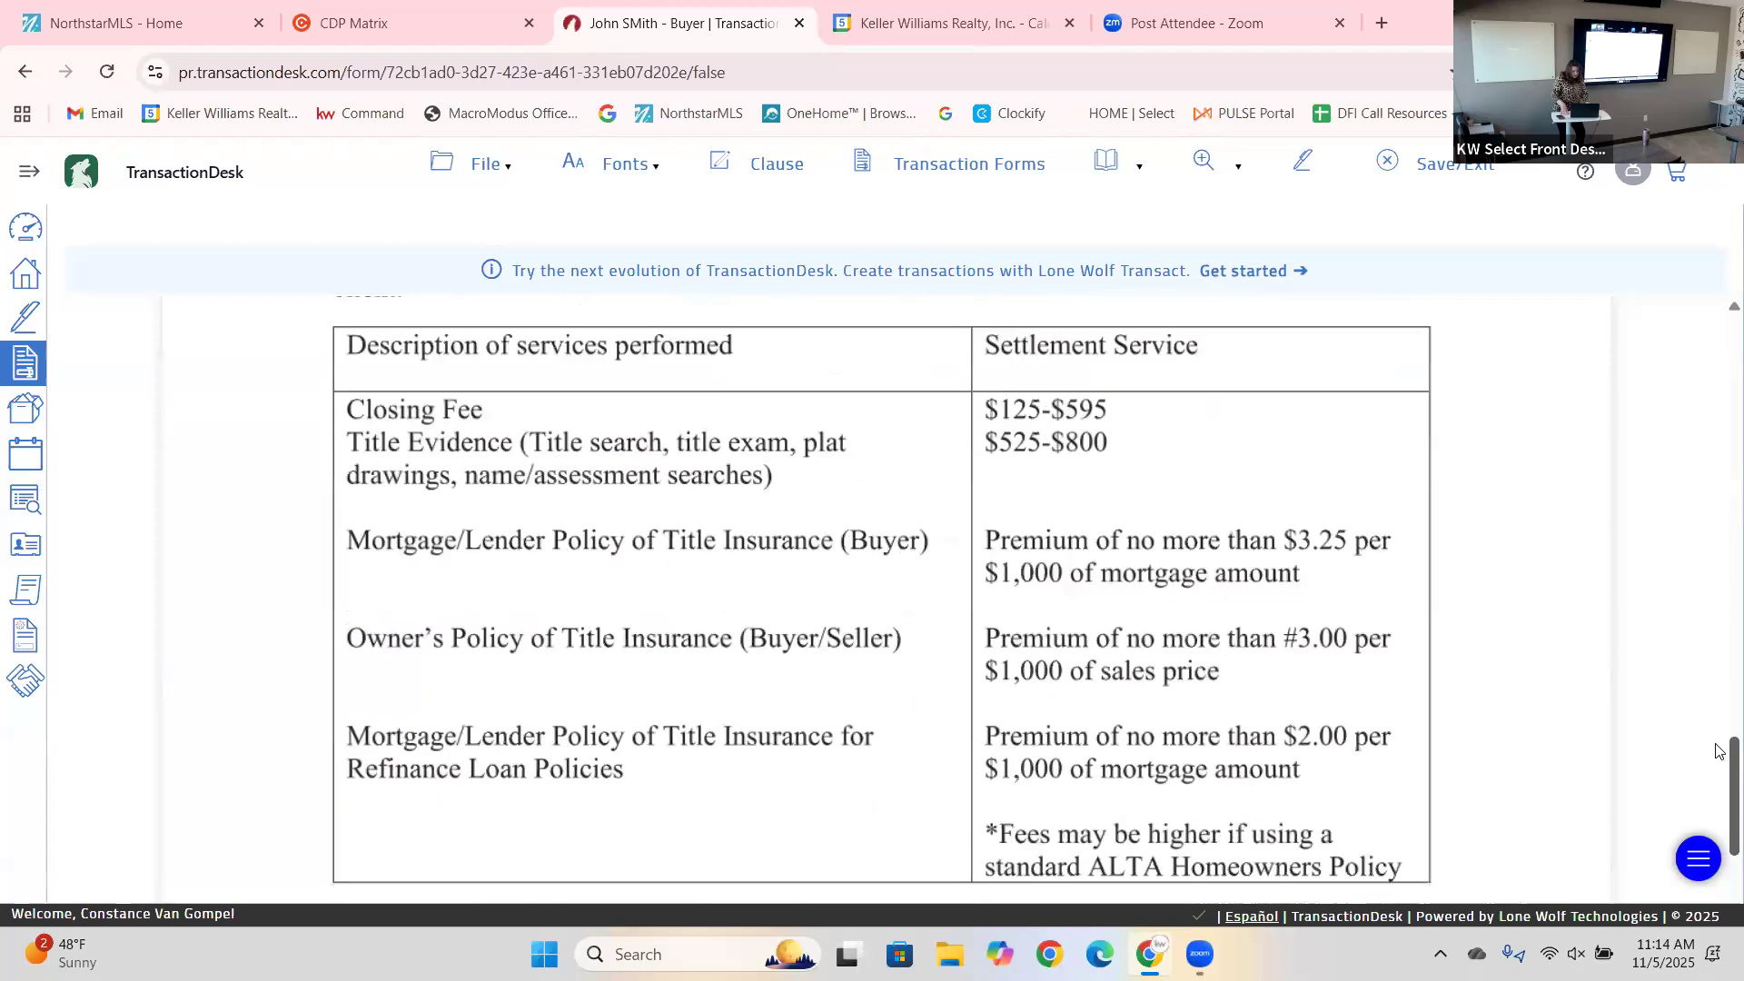
pyautogui.scroll(2, 1718, 751)
pyautogui.scroll(2, 1718, 742)
pyautogui.scroll(-3, 1718, 741)
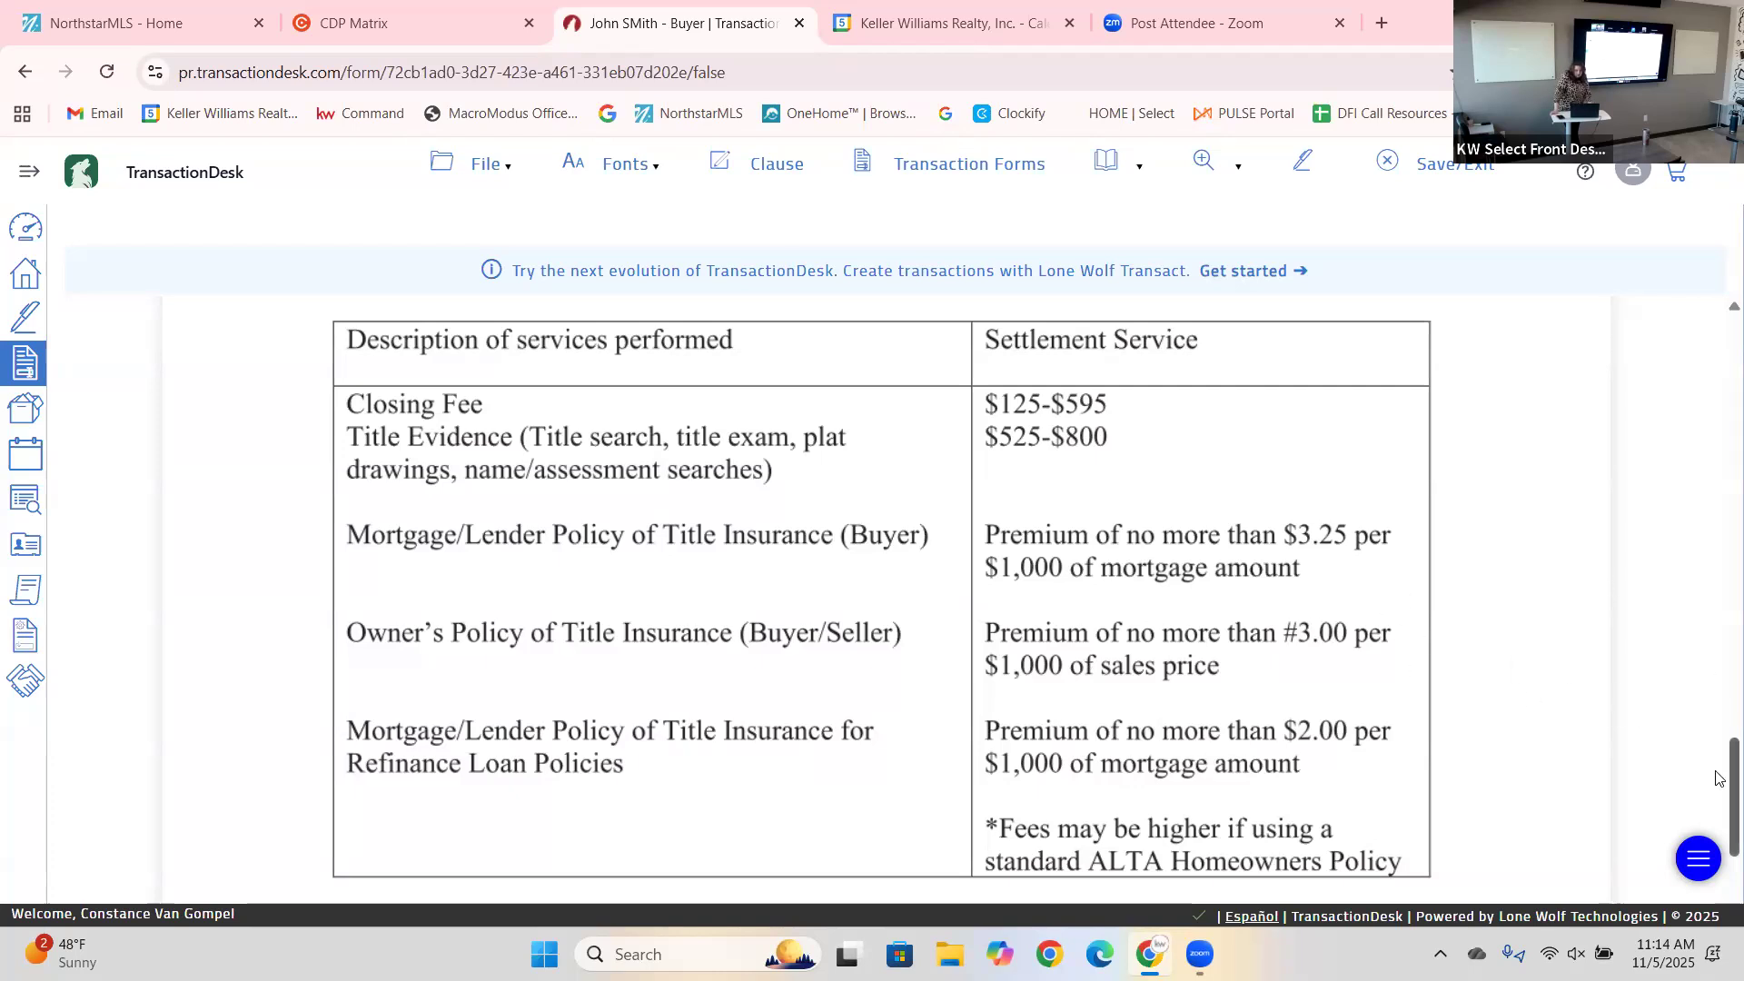
pyautogui.moveTo(1719, 781); pyautogui.dragTo(1720, 898)
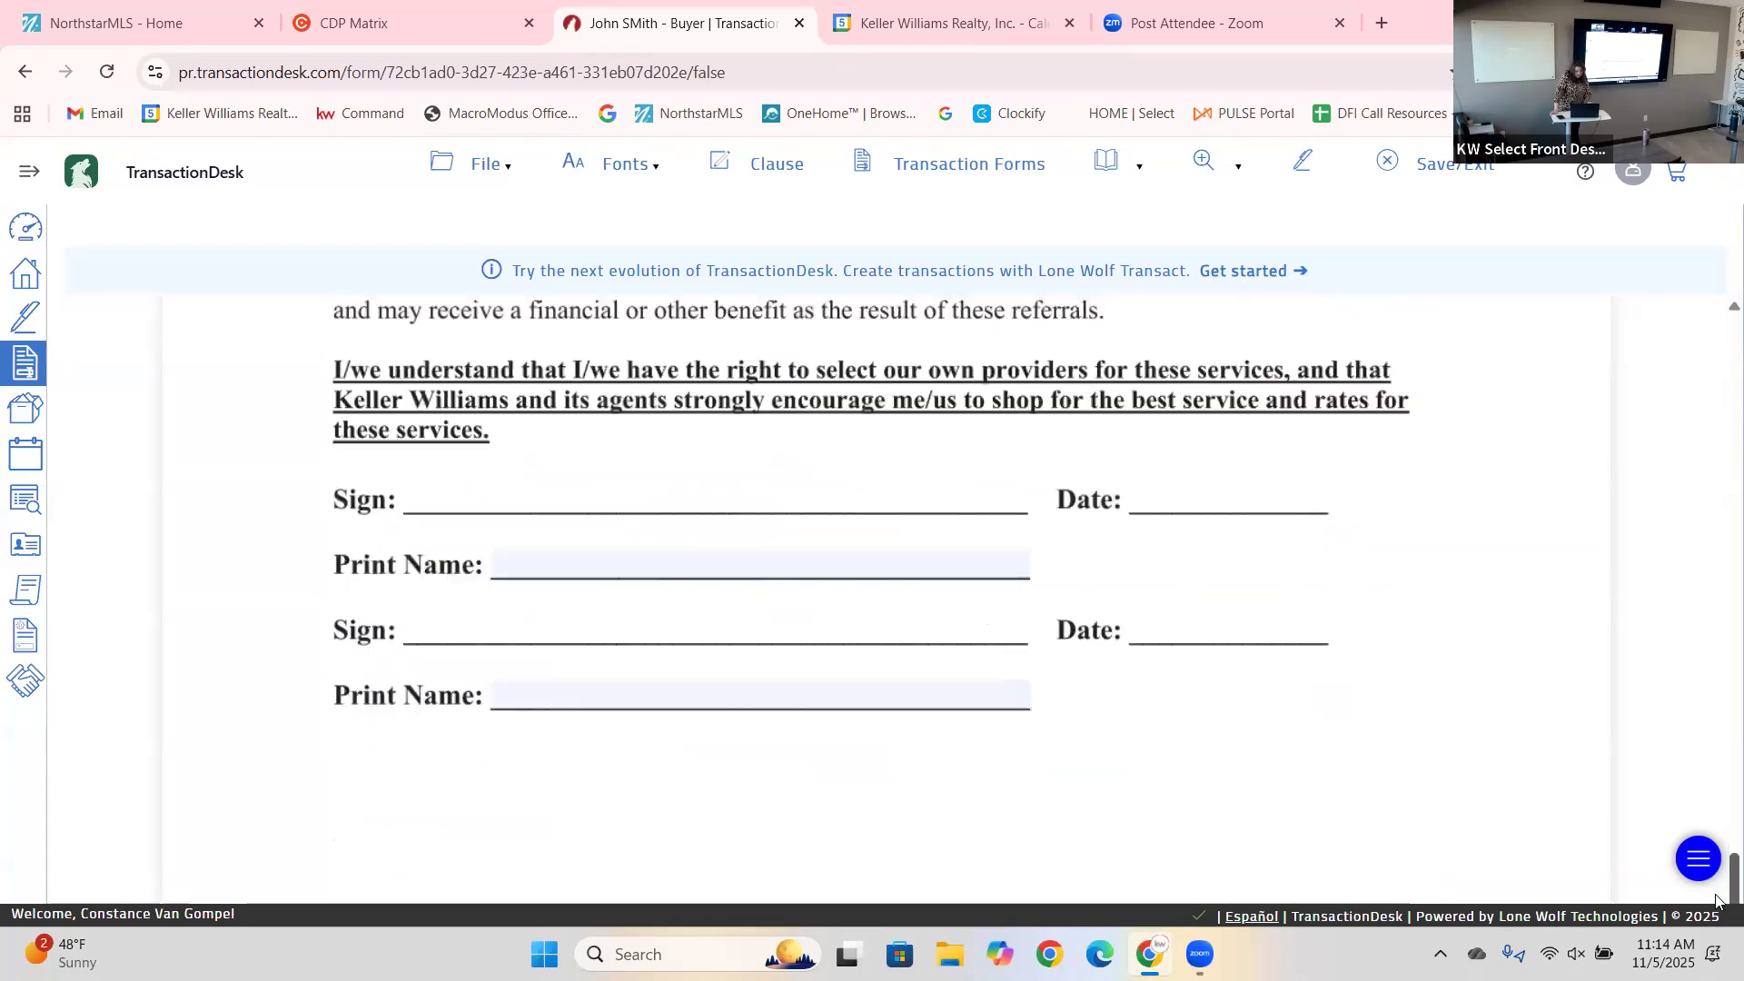
pyautogui.click(734, 565)
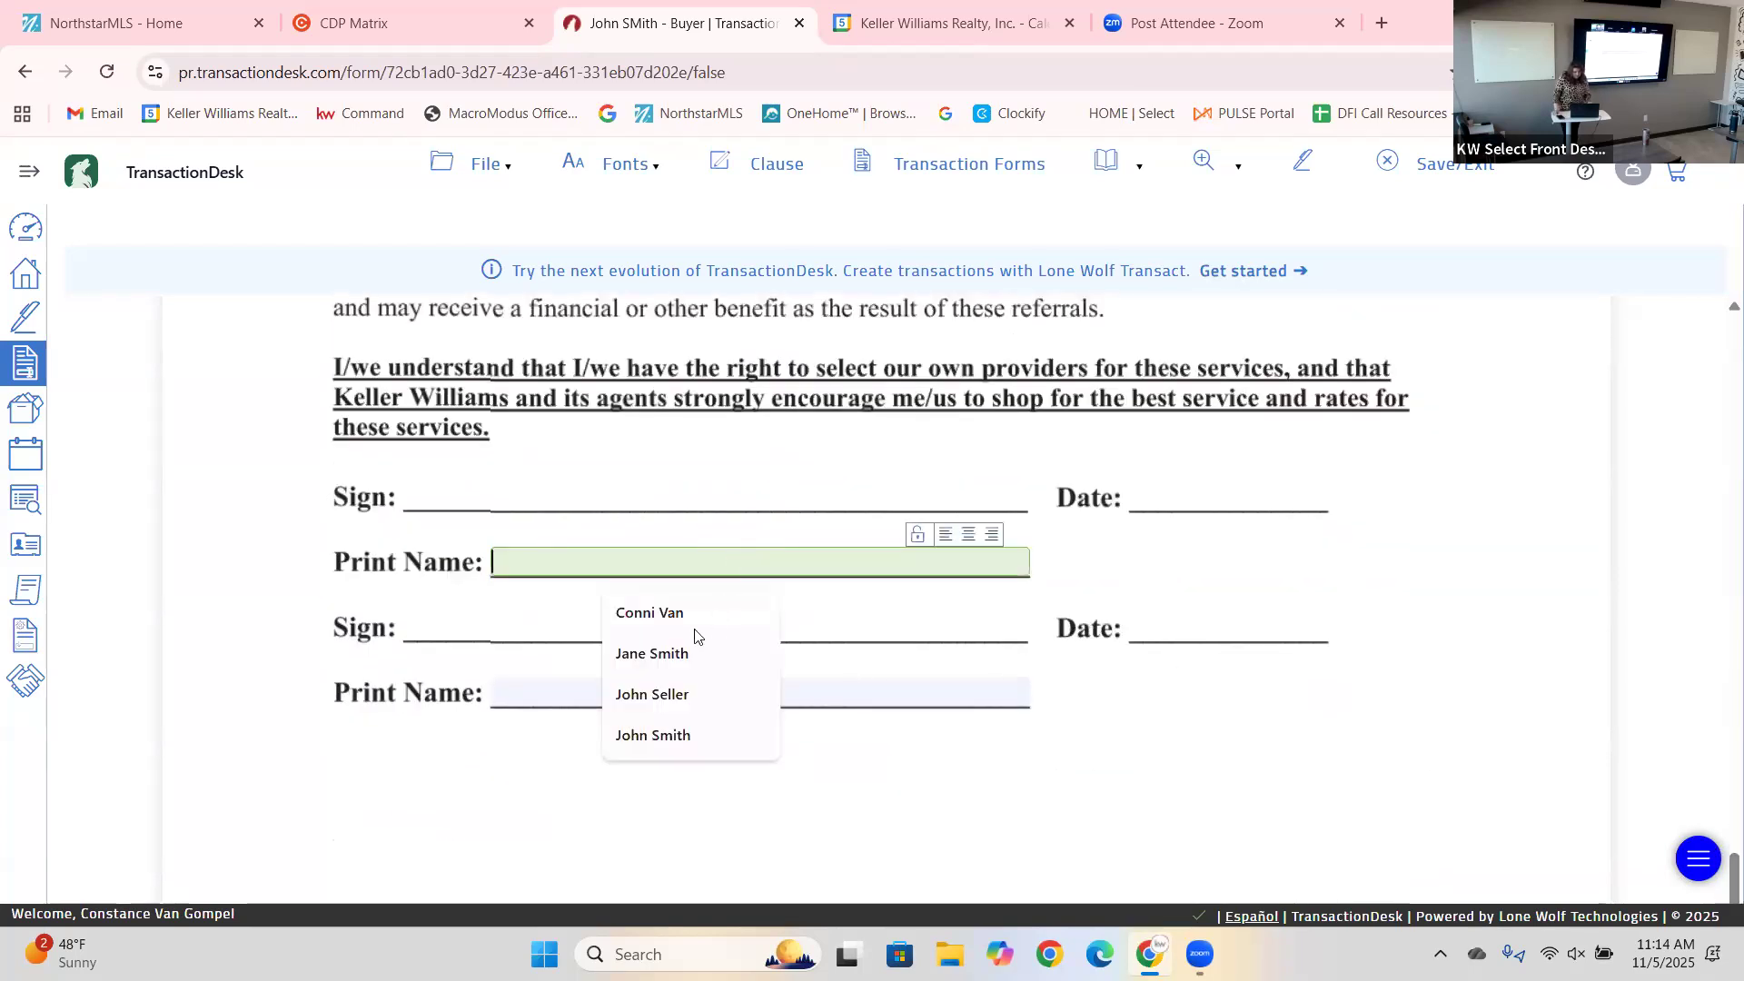
pyautogui.click(655, 699)
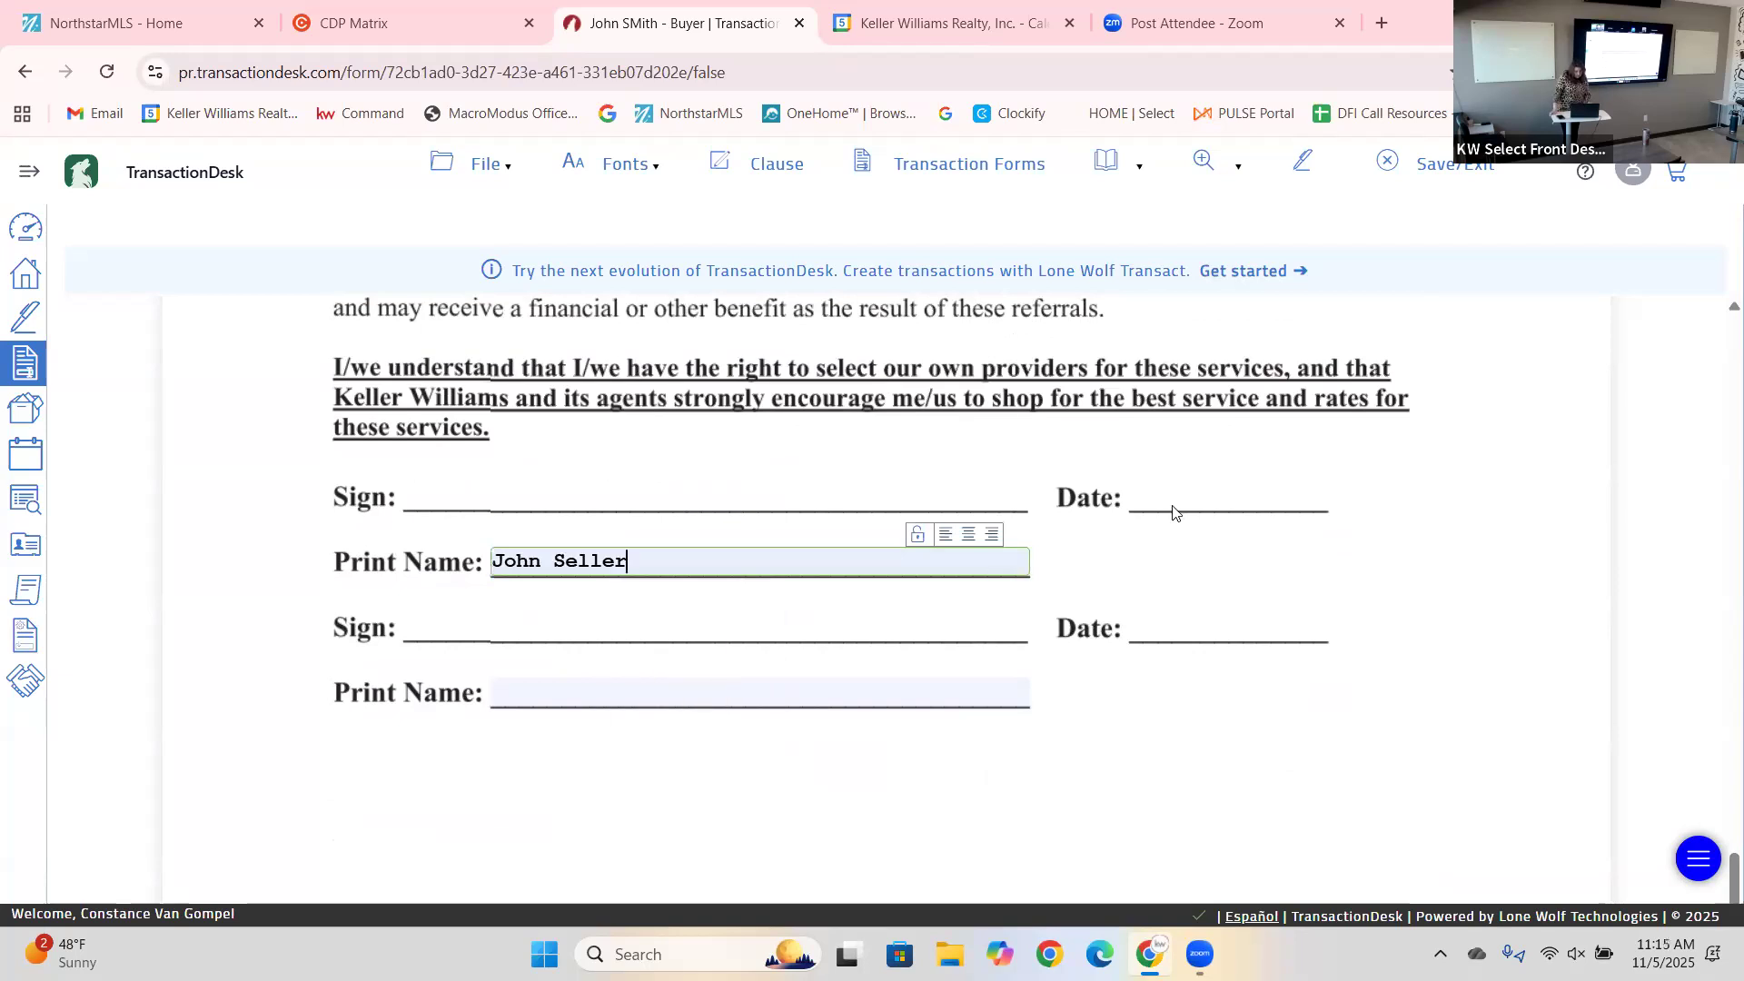
pyautogui.click(1221, 508)
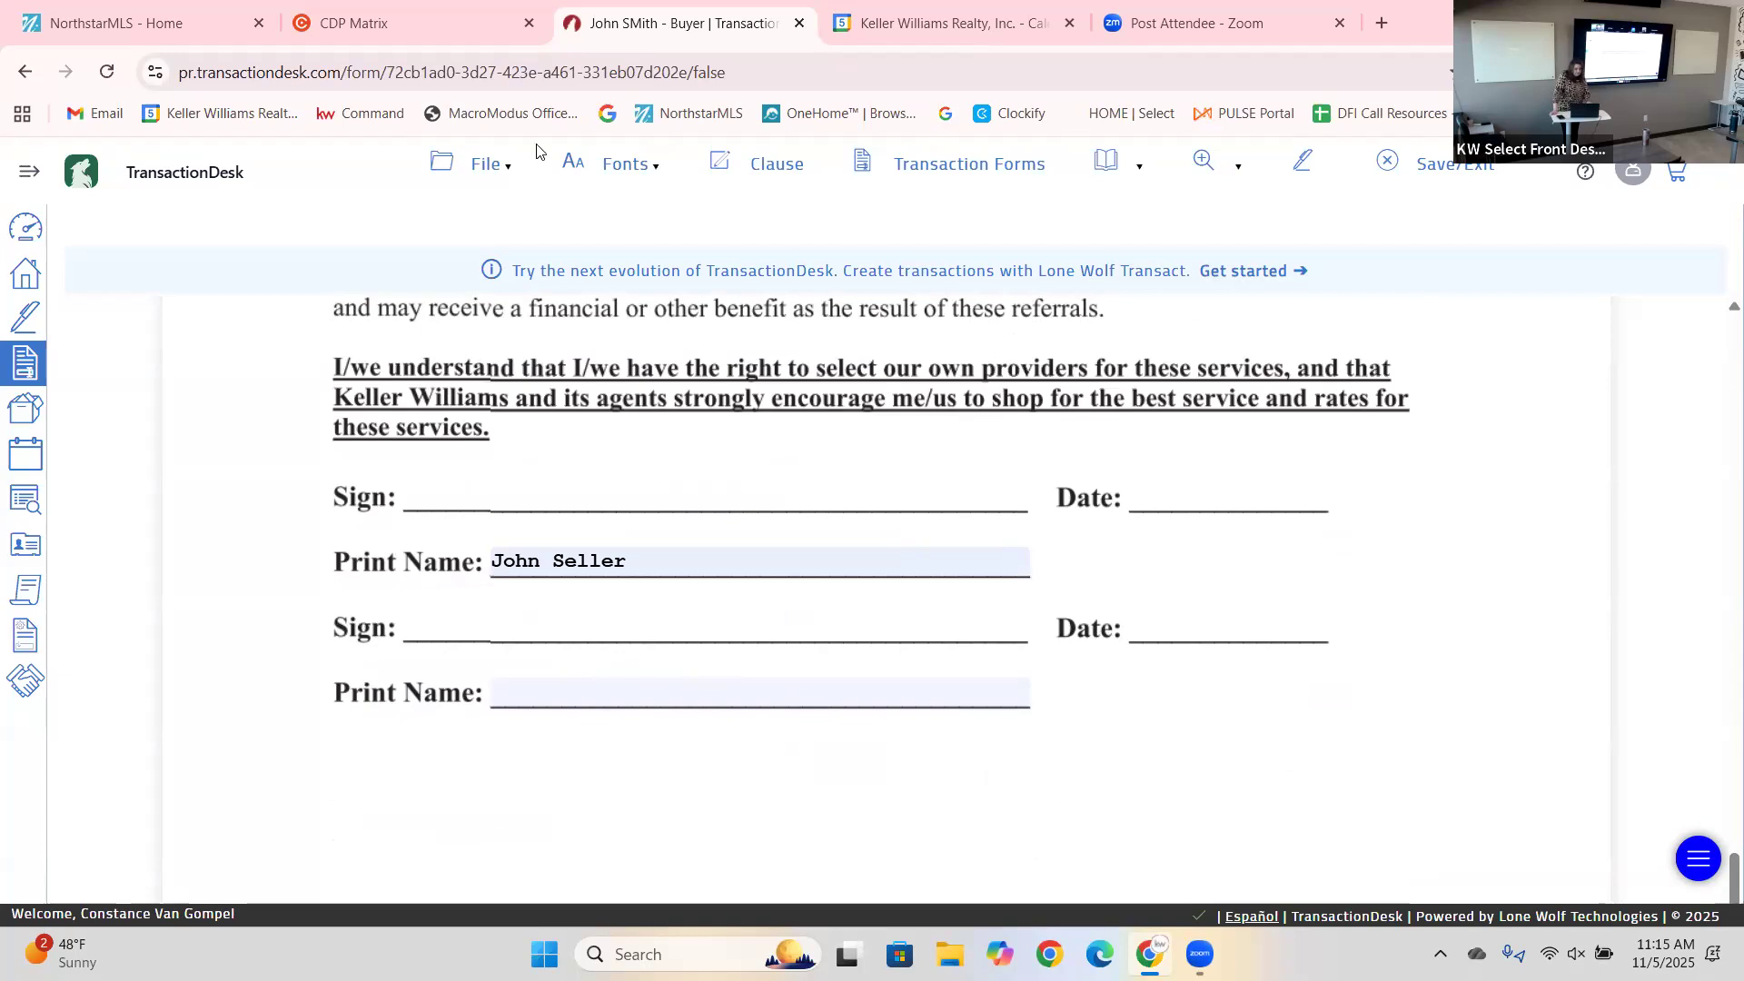
# Save the disclosure form with File > Save > Save.
pyautogui.click(486, 165)
pyautogui.moveTo(495, 334)
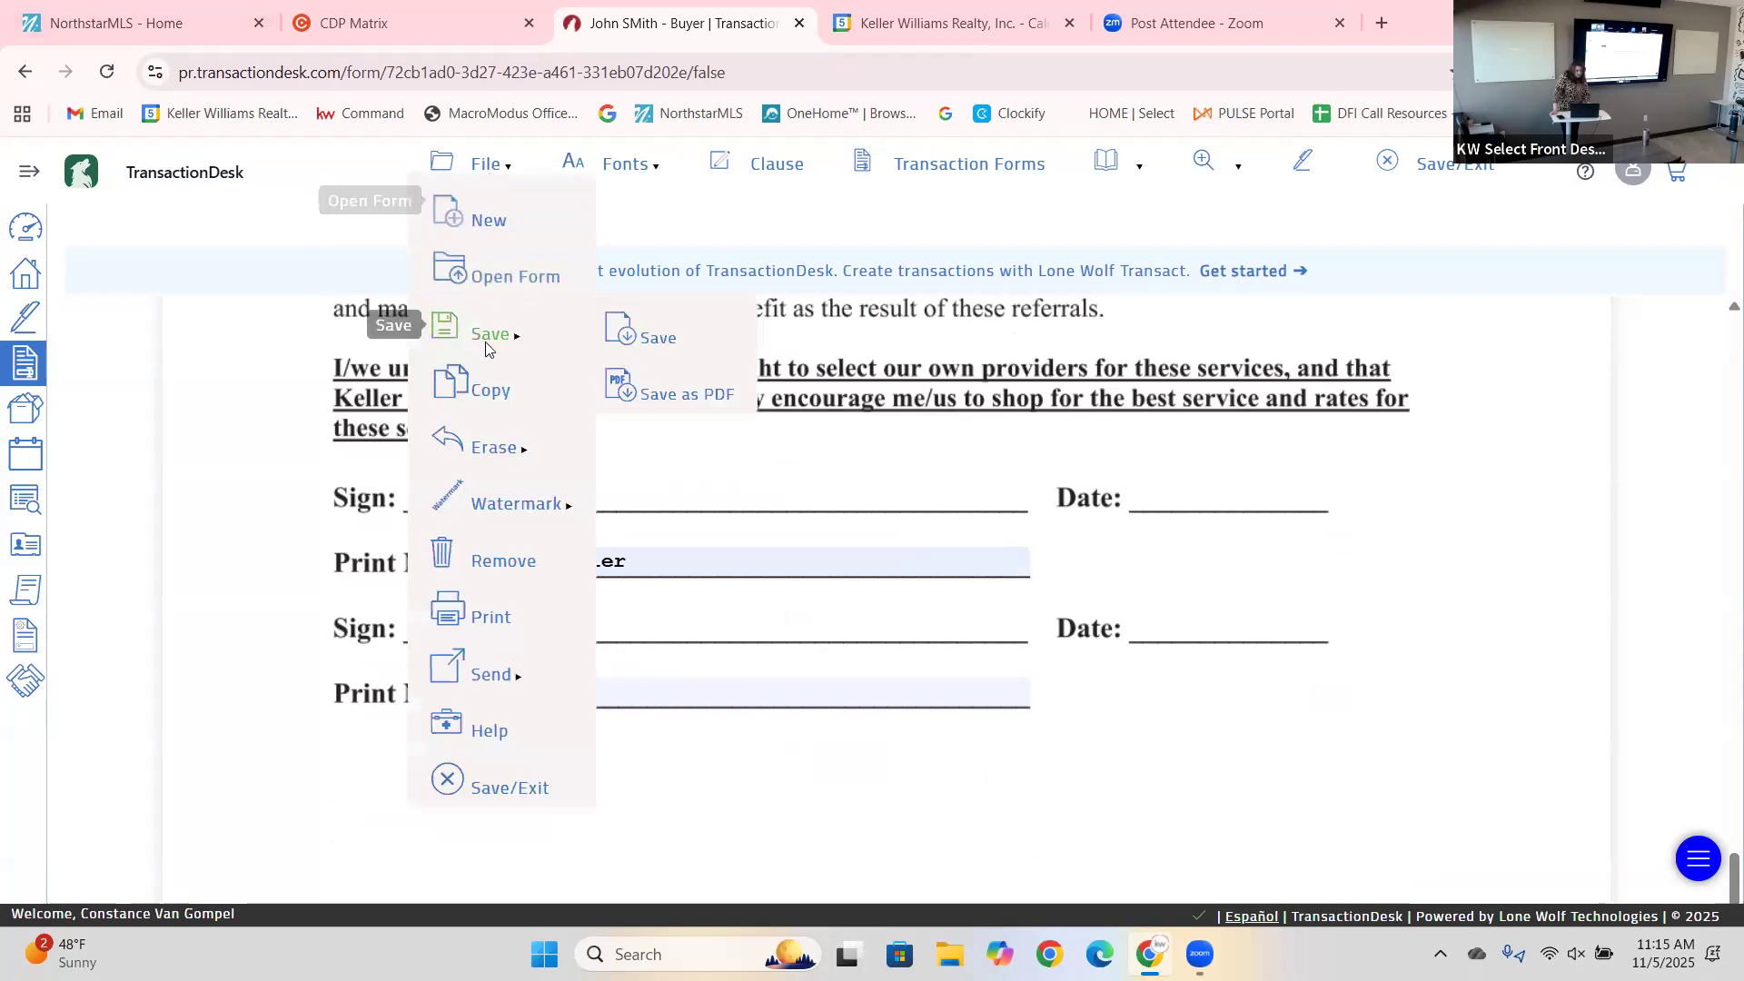
pyautogui.click(627, 336)
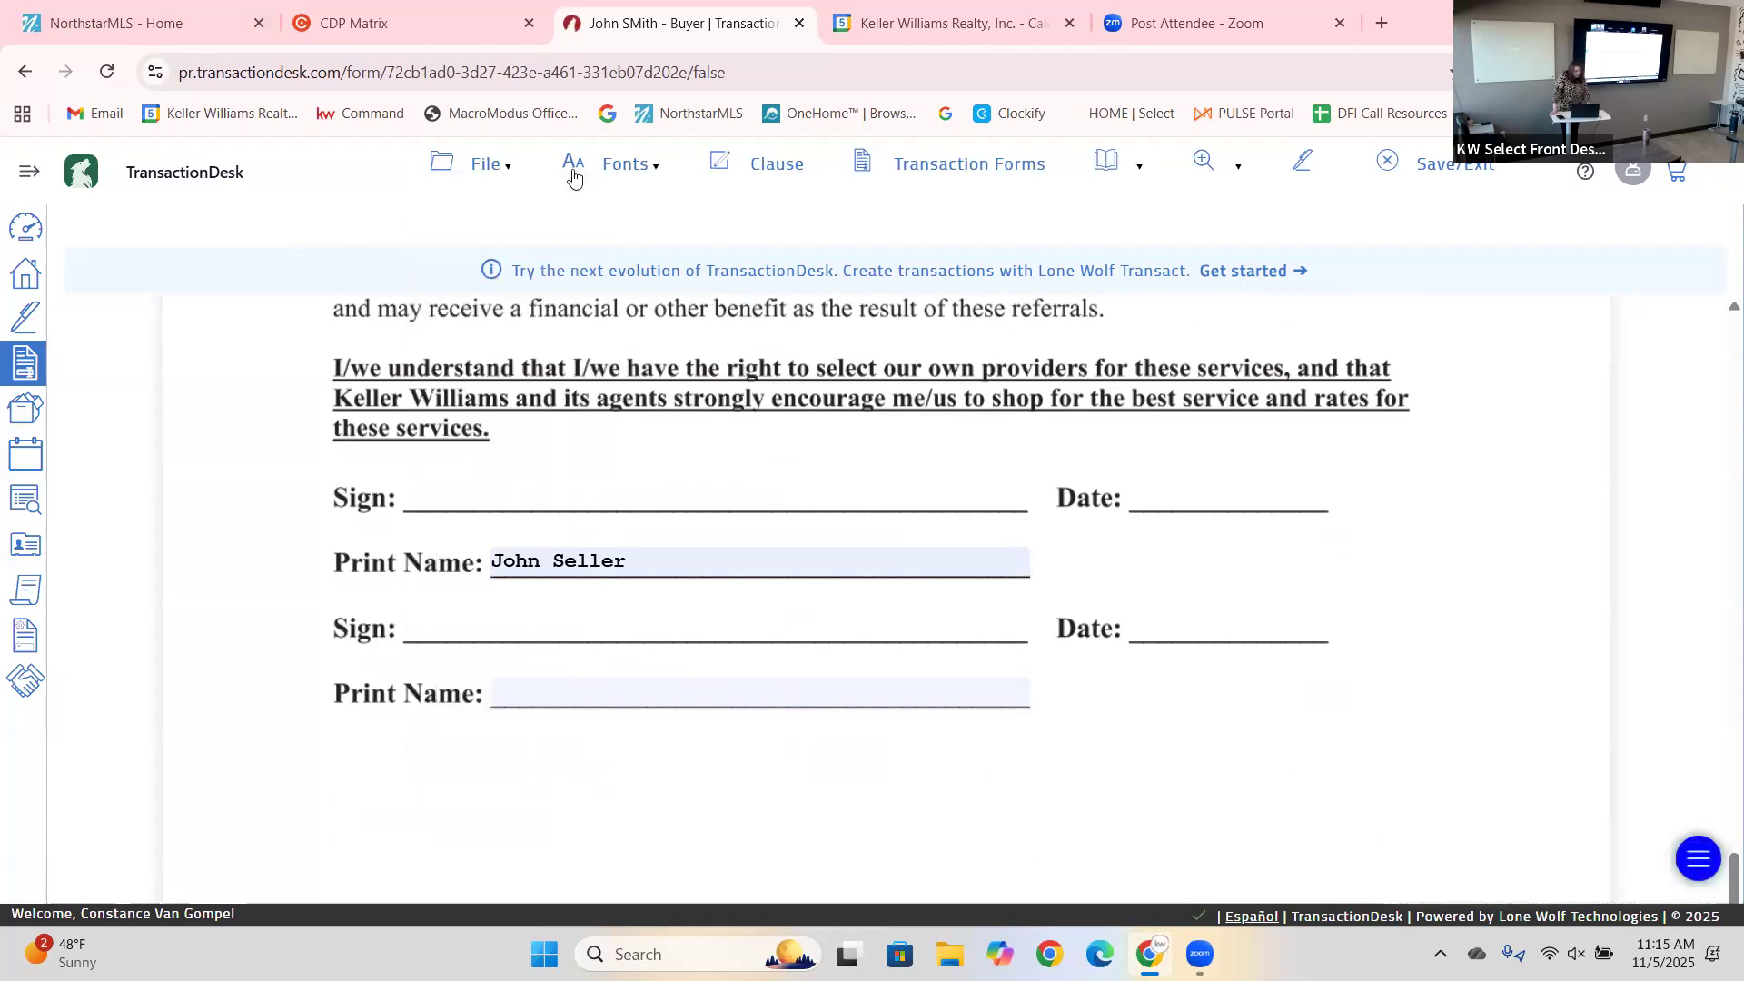
pyautogui.click(481, 164)
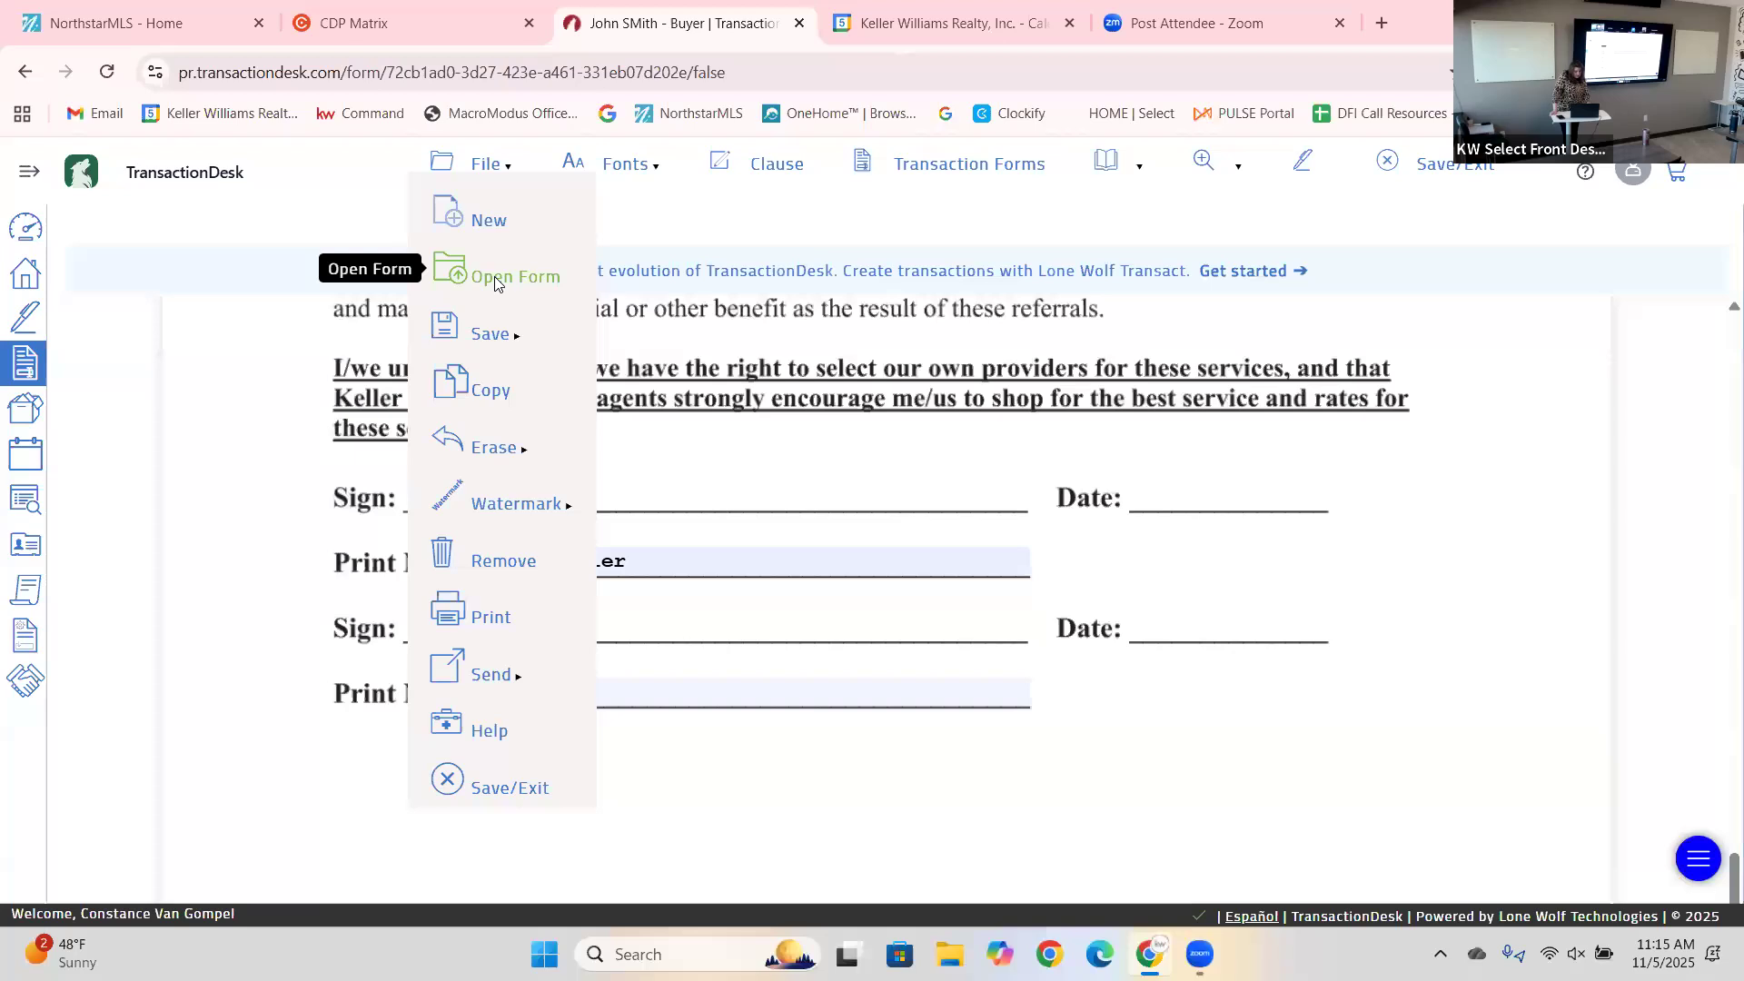
pyautogui.click(500, 278)
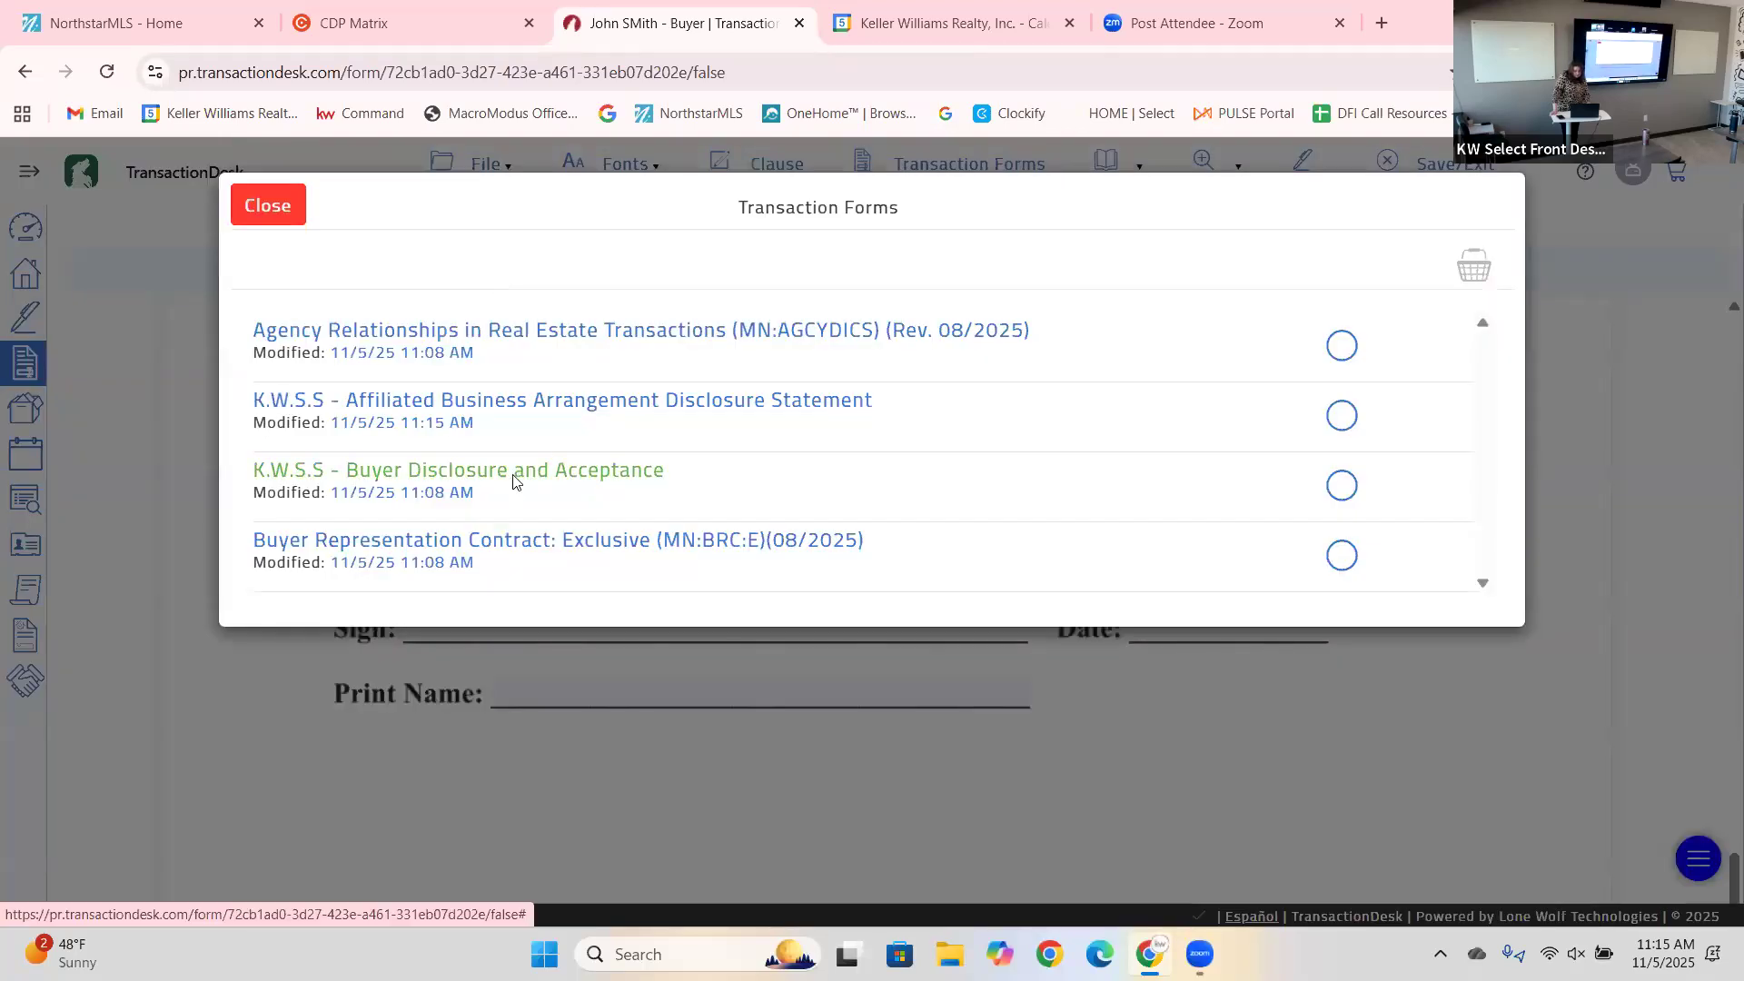
pyautogui.click(512, 480)
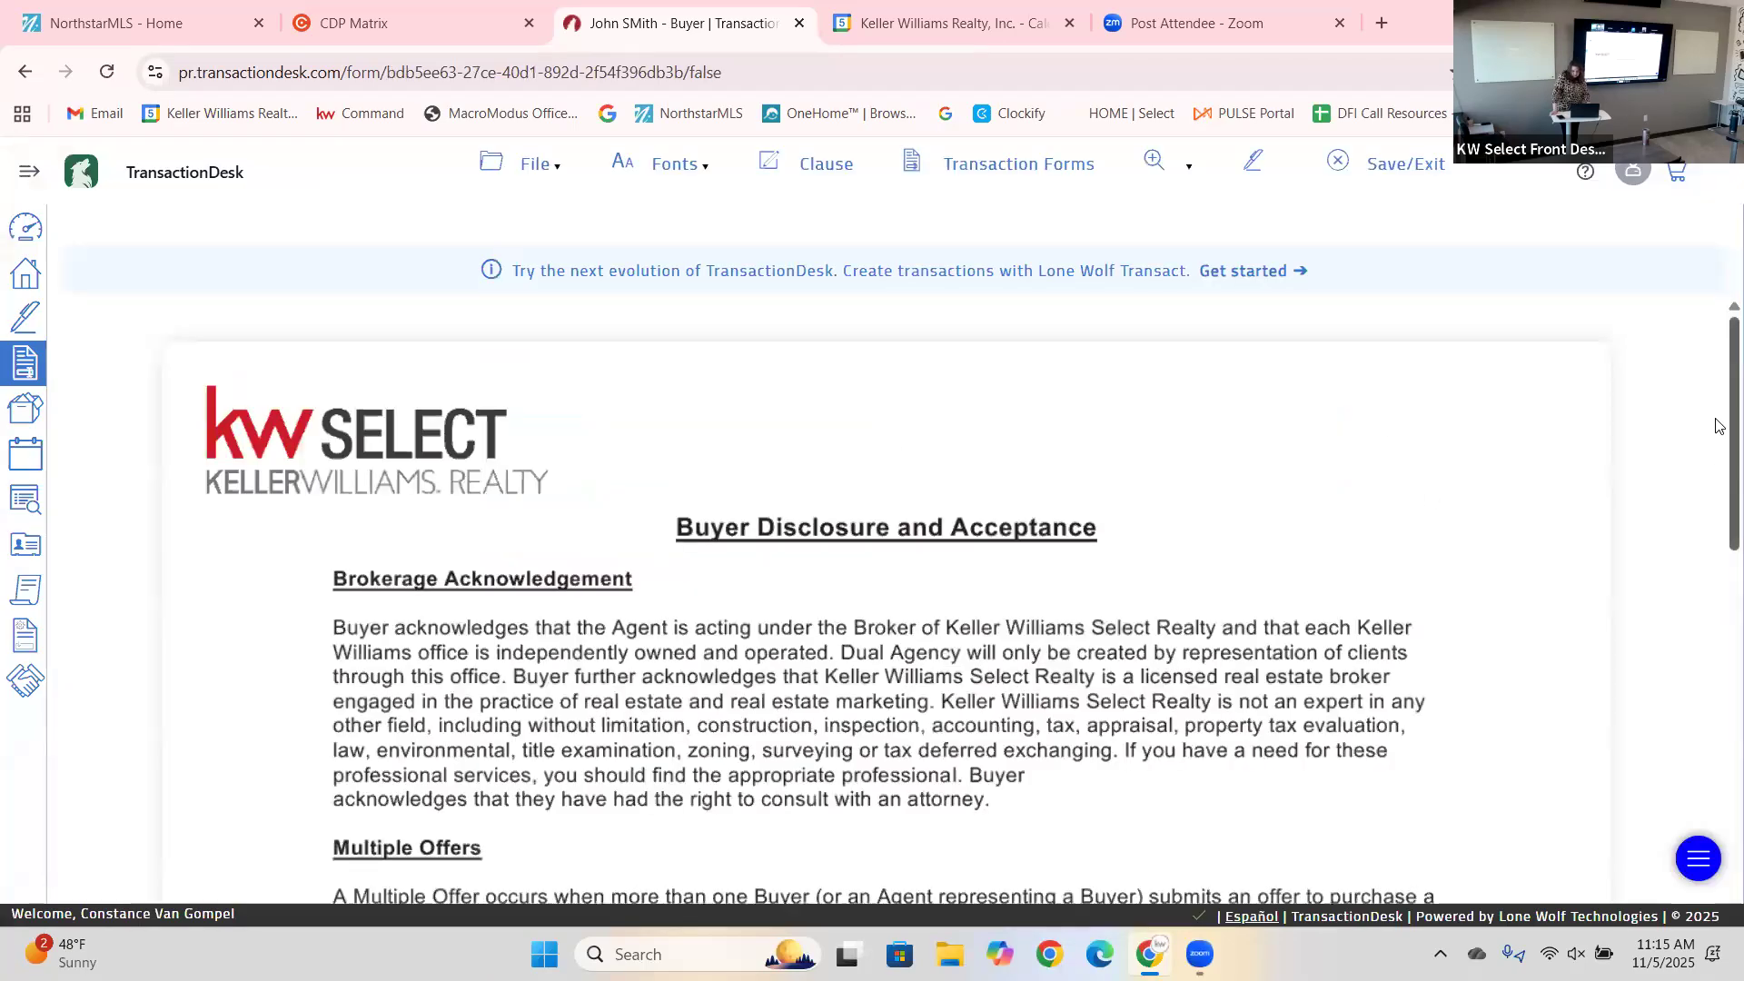
pyautogui.scroll(-3, 1717, 473)
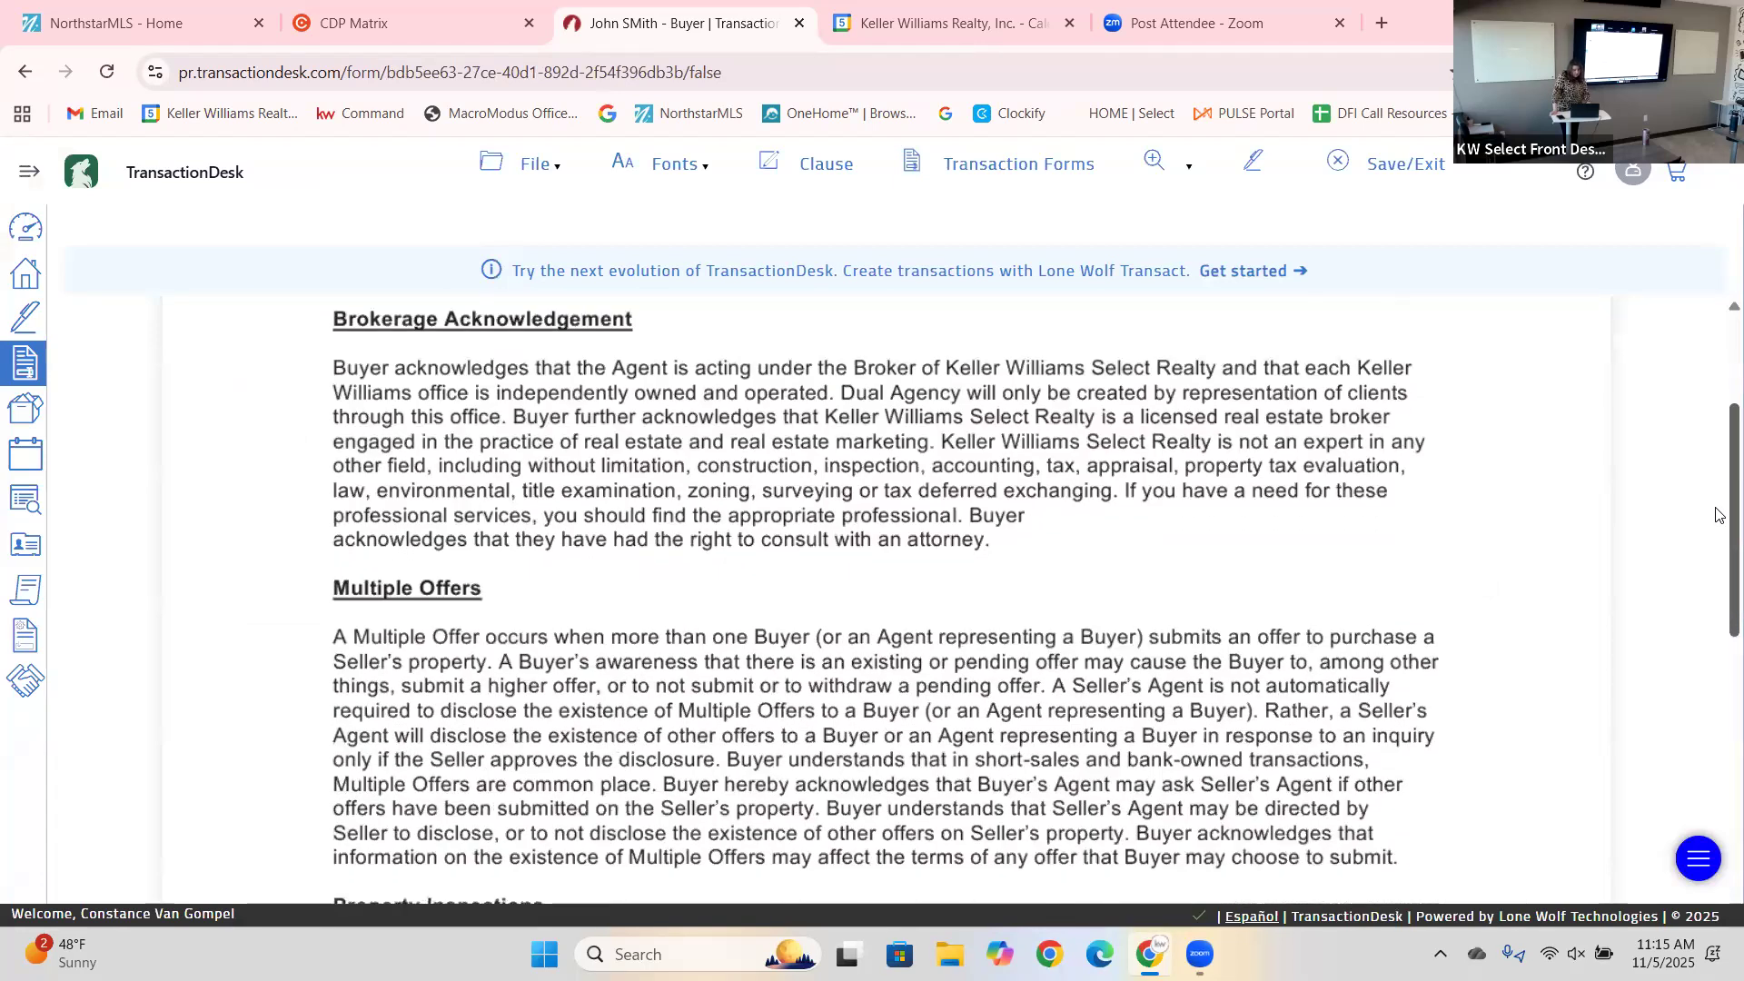
pyautogui.scroll(-1, 1718, 515)
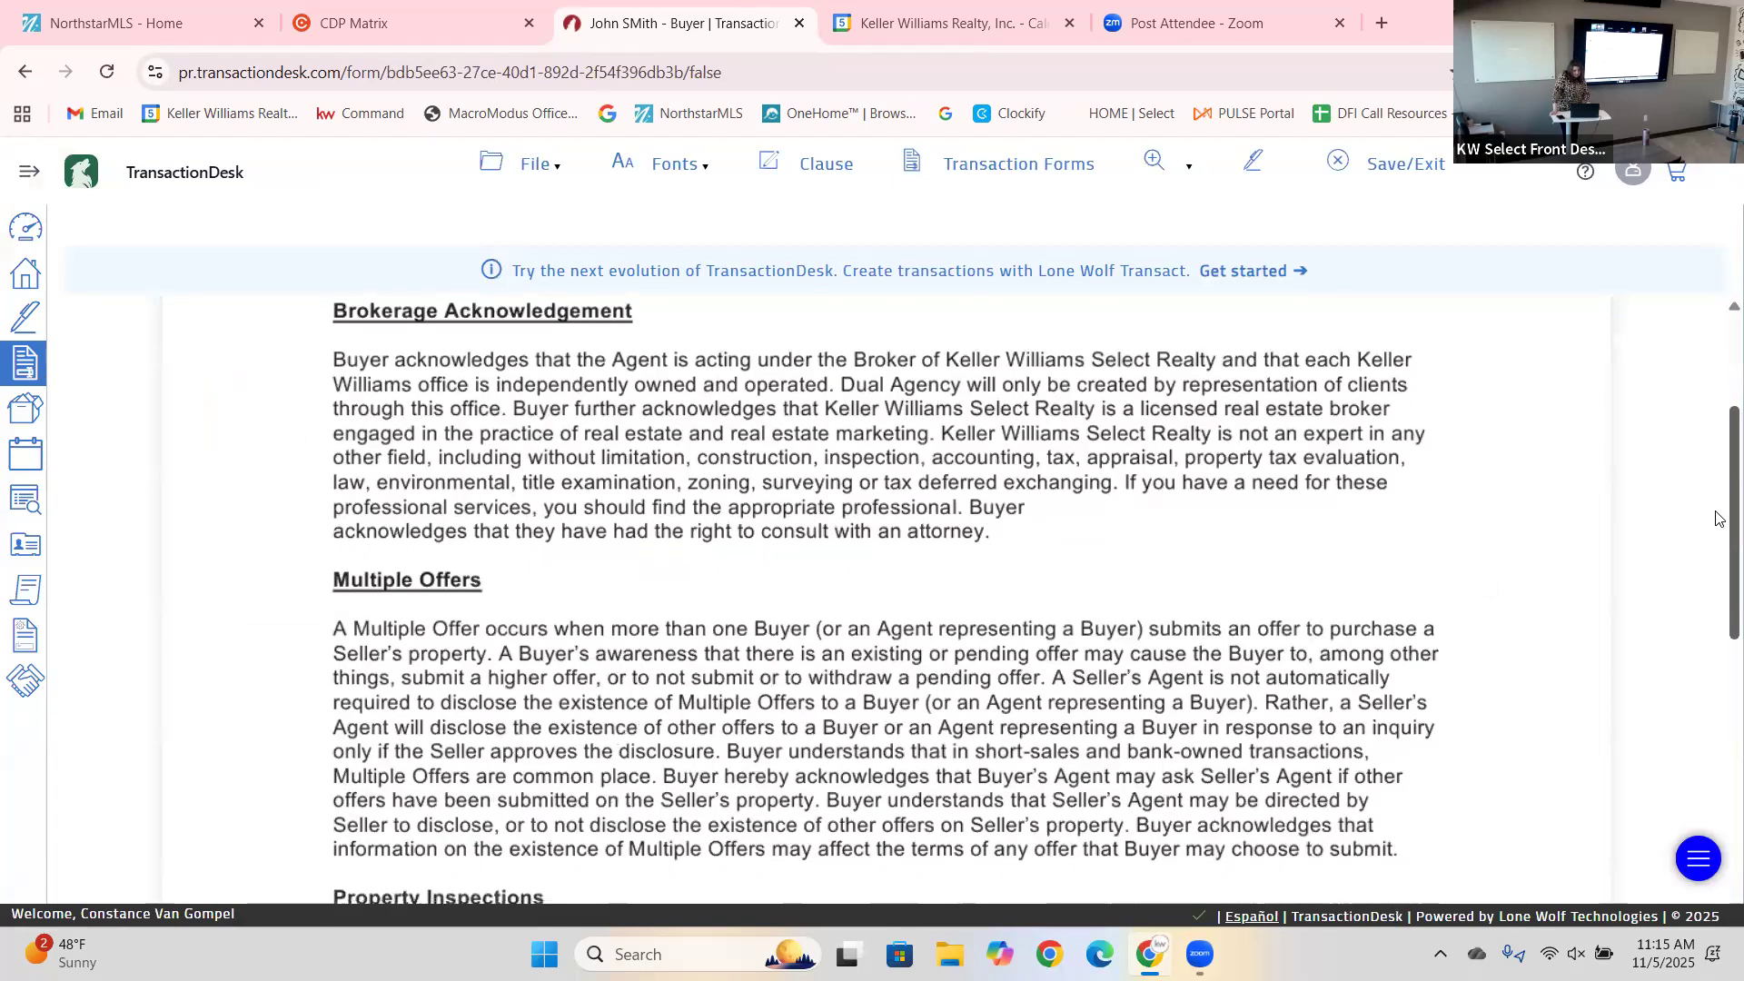
pyautogui.moveTo(1720, 523); pyautogui.dragTo(1719, 591)
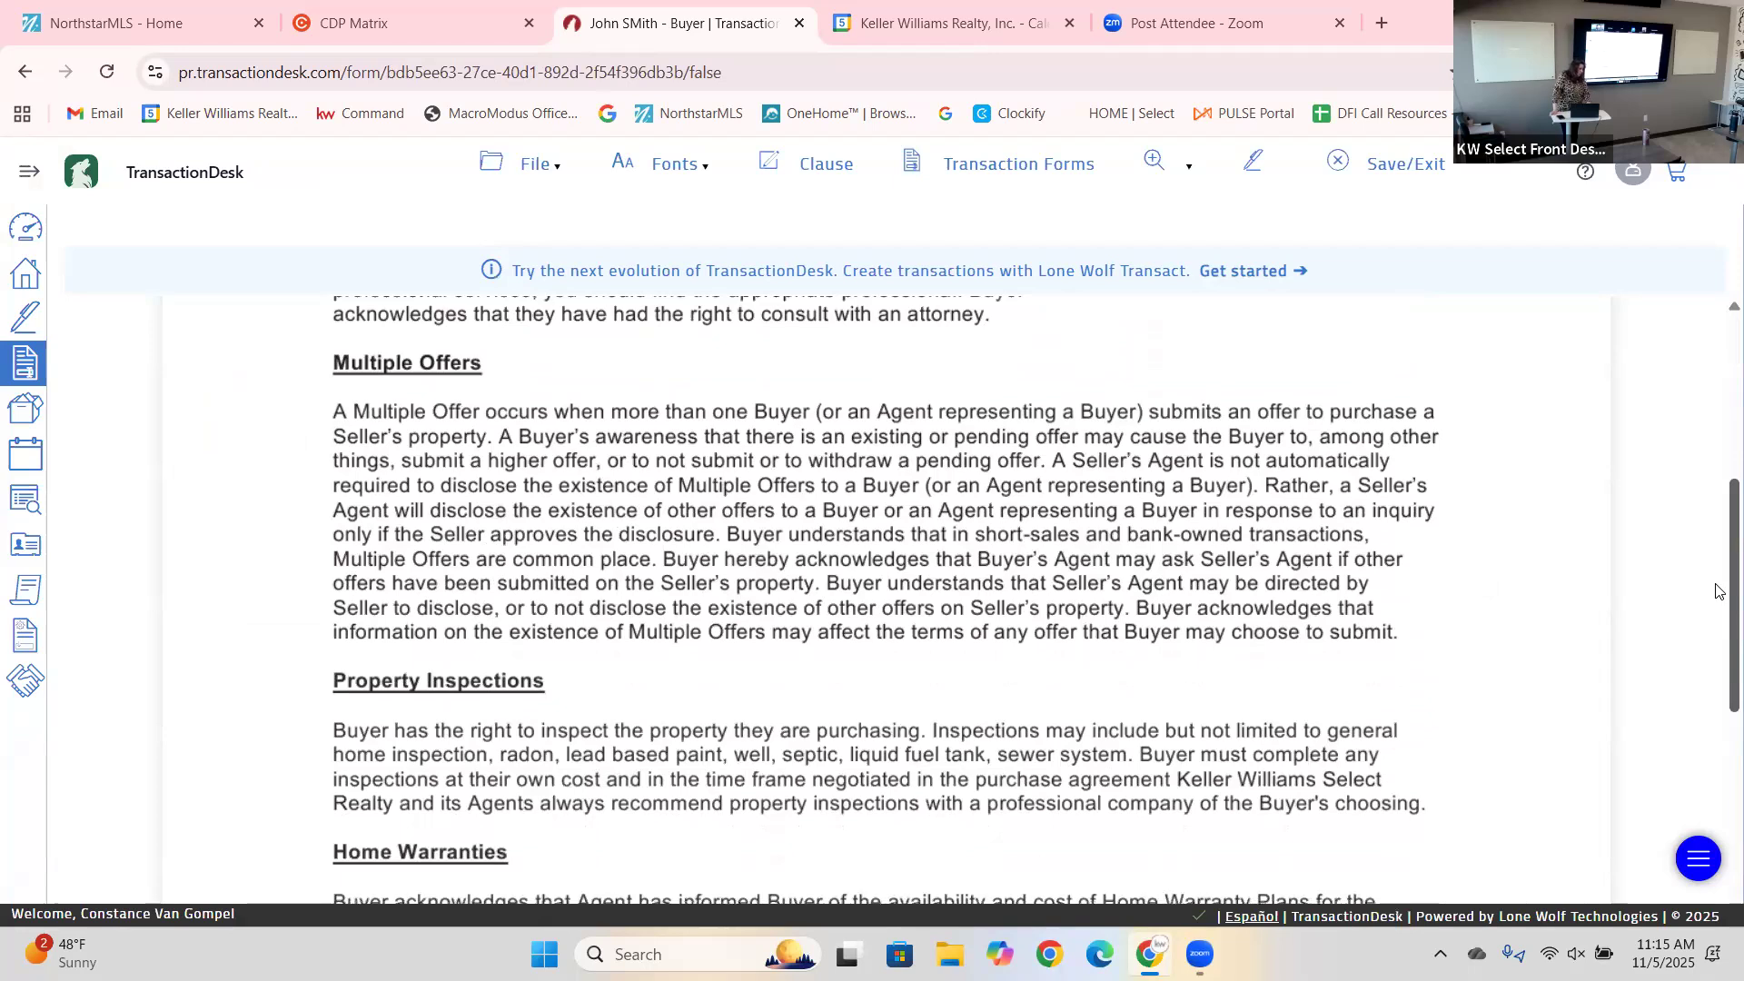
pyautogui.moveTo(1720, 590); pyautogui.dragTo(1719, 690)
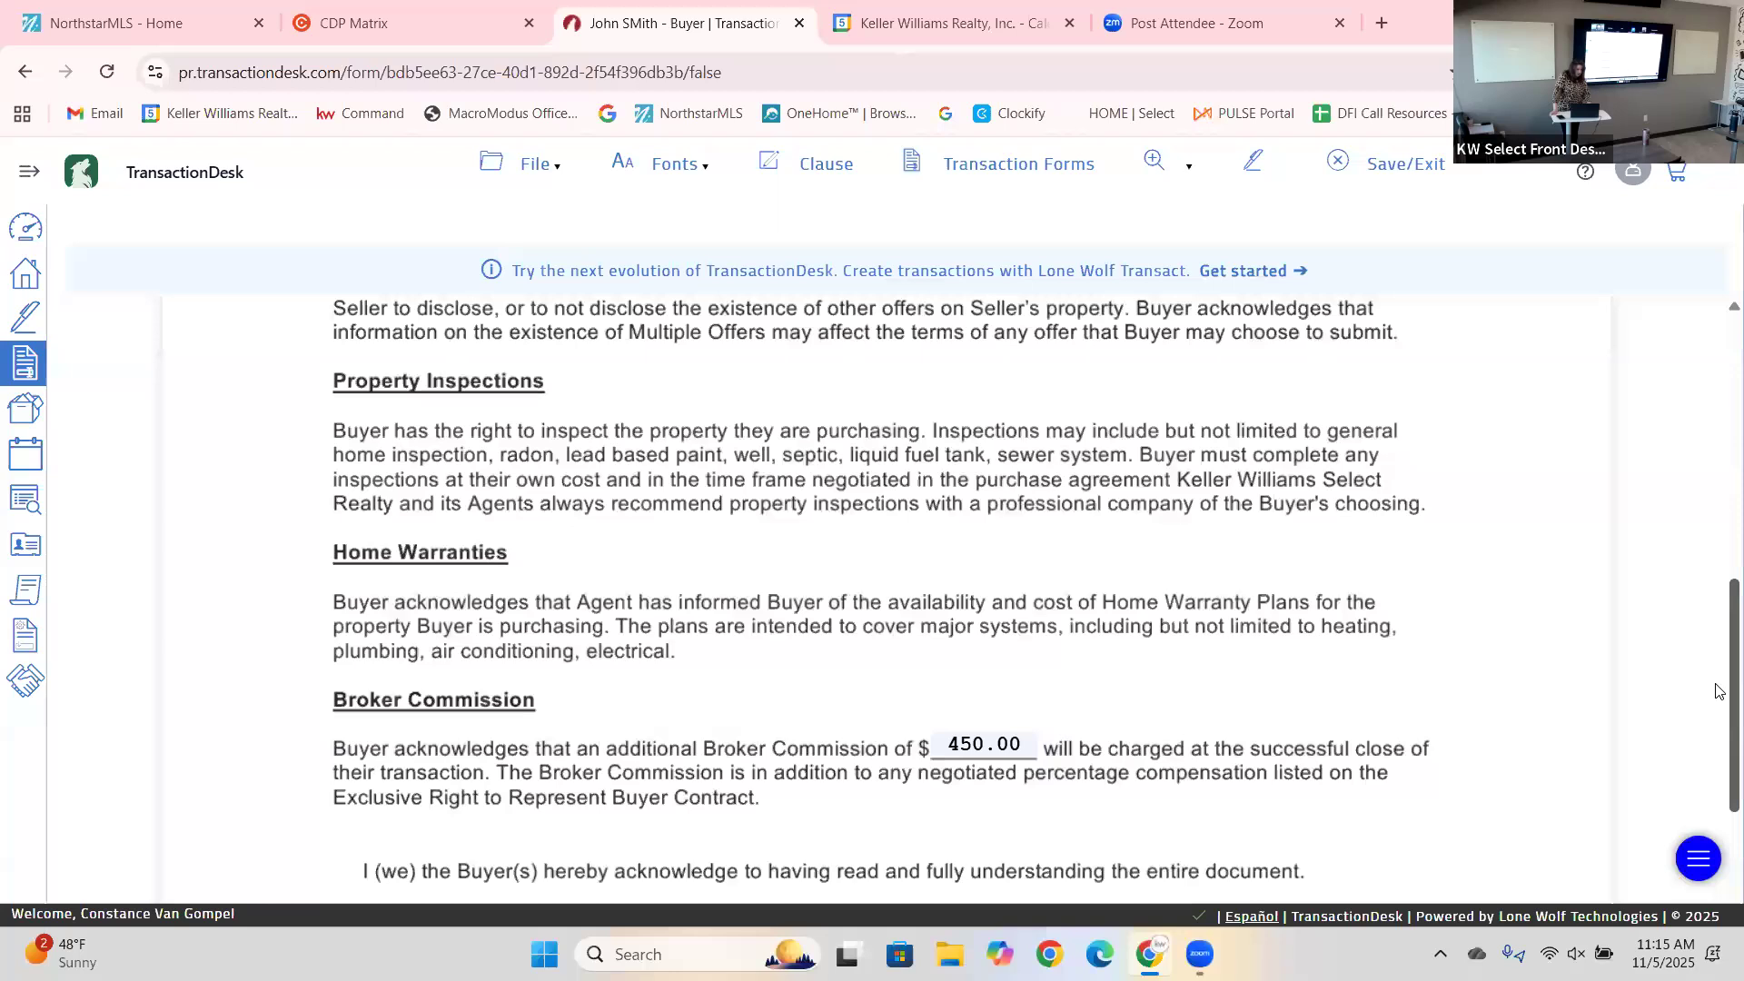
pyautogui.scroll(-2, 1719, 704)
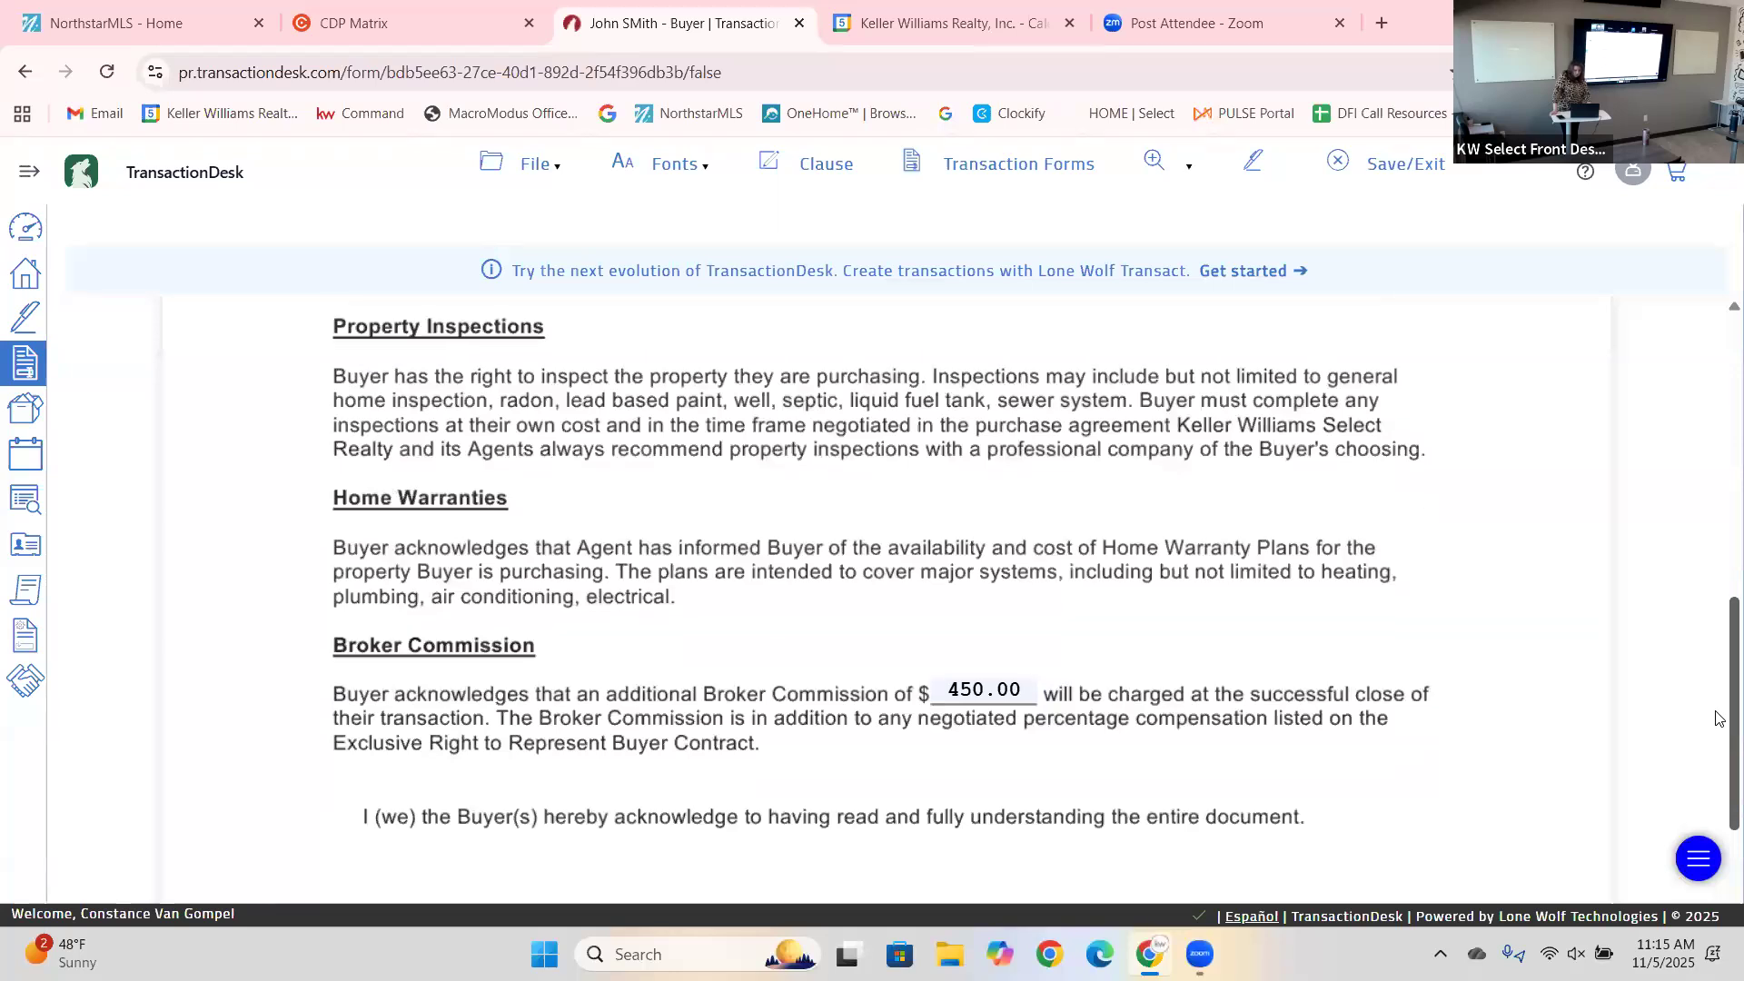
pyautogui.scroll(-1, 1719, 749)
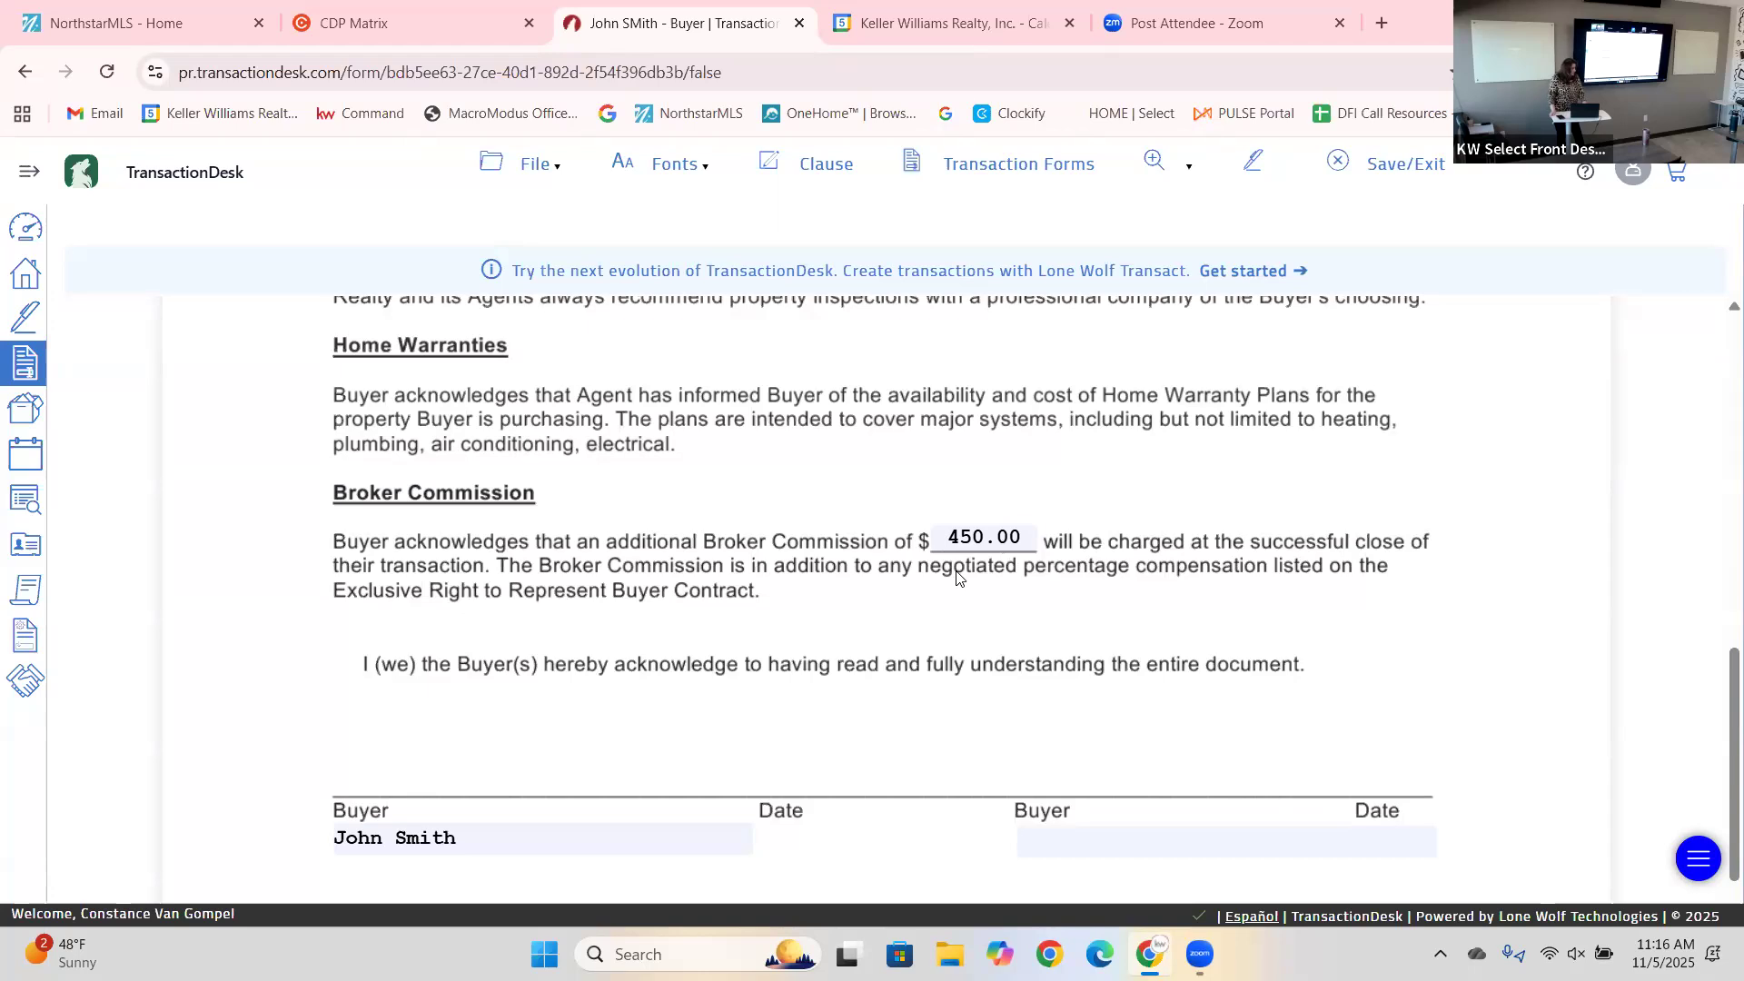
# Replace the 450.00 Broker Commission with 500.00.
pyautogui.moveTo(947, 537); pyautogui.dragTo(1052, 534)
pyautogui.write('500.00')
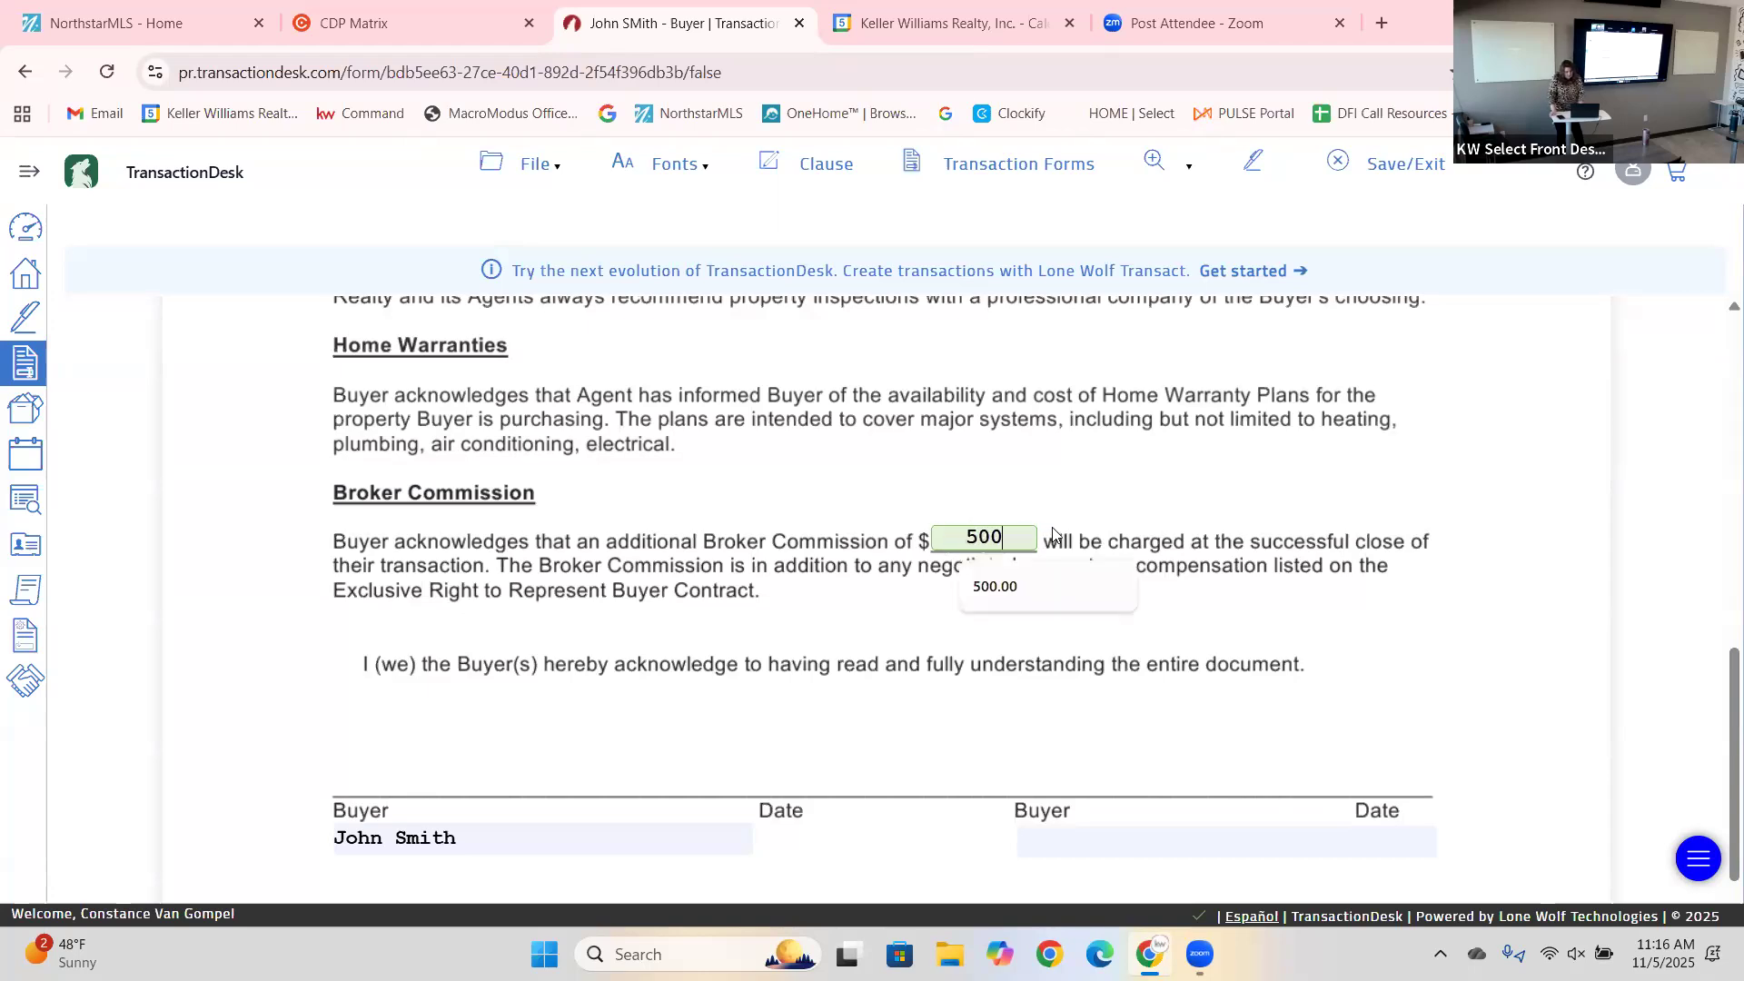
pyautogui.click(999, 633)
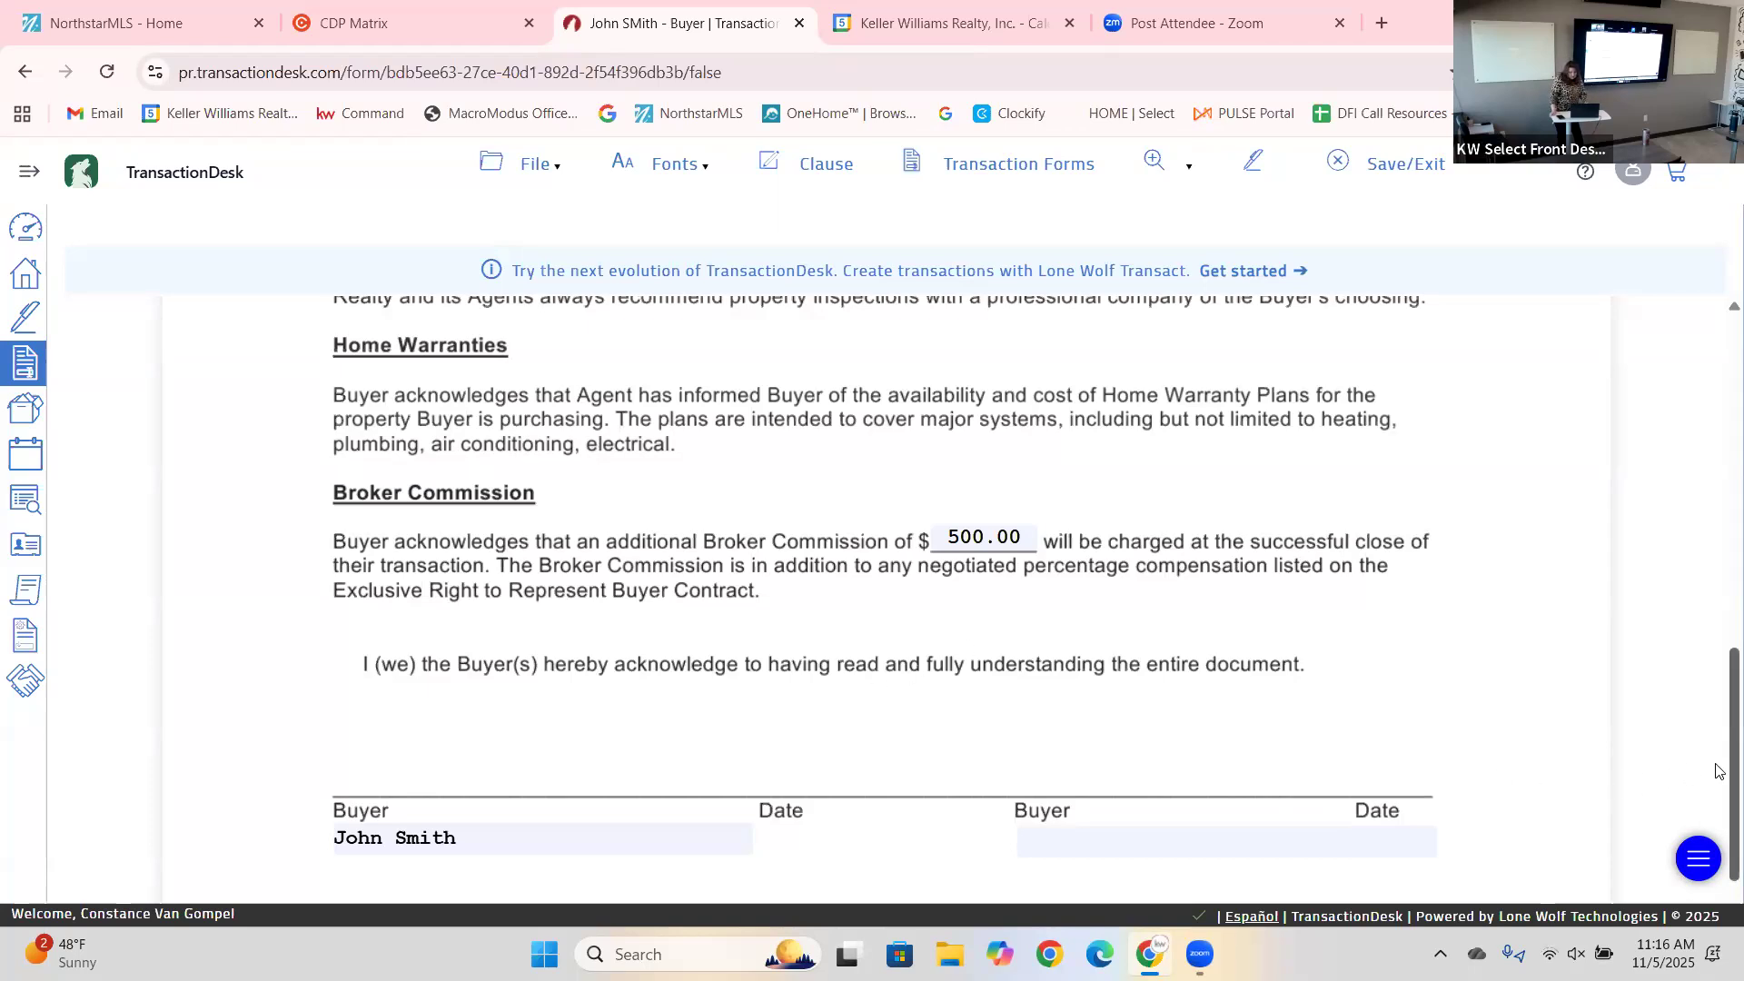
# Save the edited Buyer Disclosure form with File > Save.
pyautogui.scroll(-3, 1720, 813)
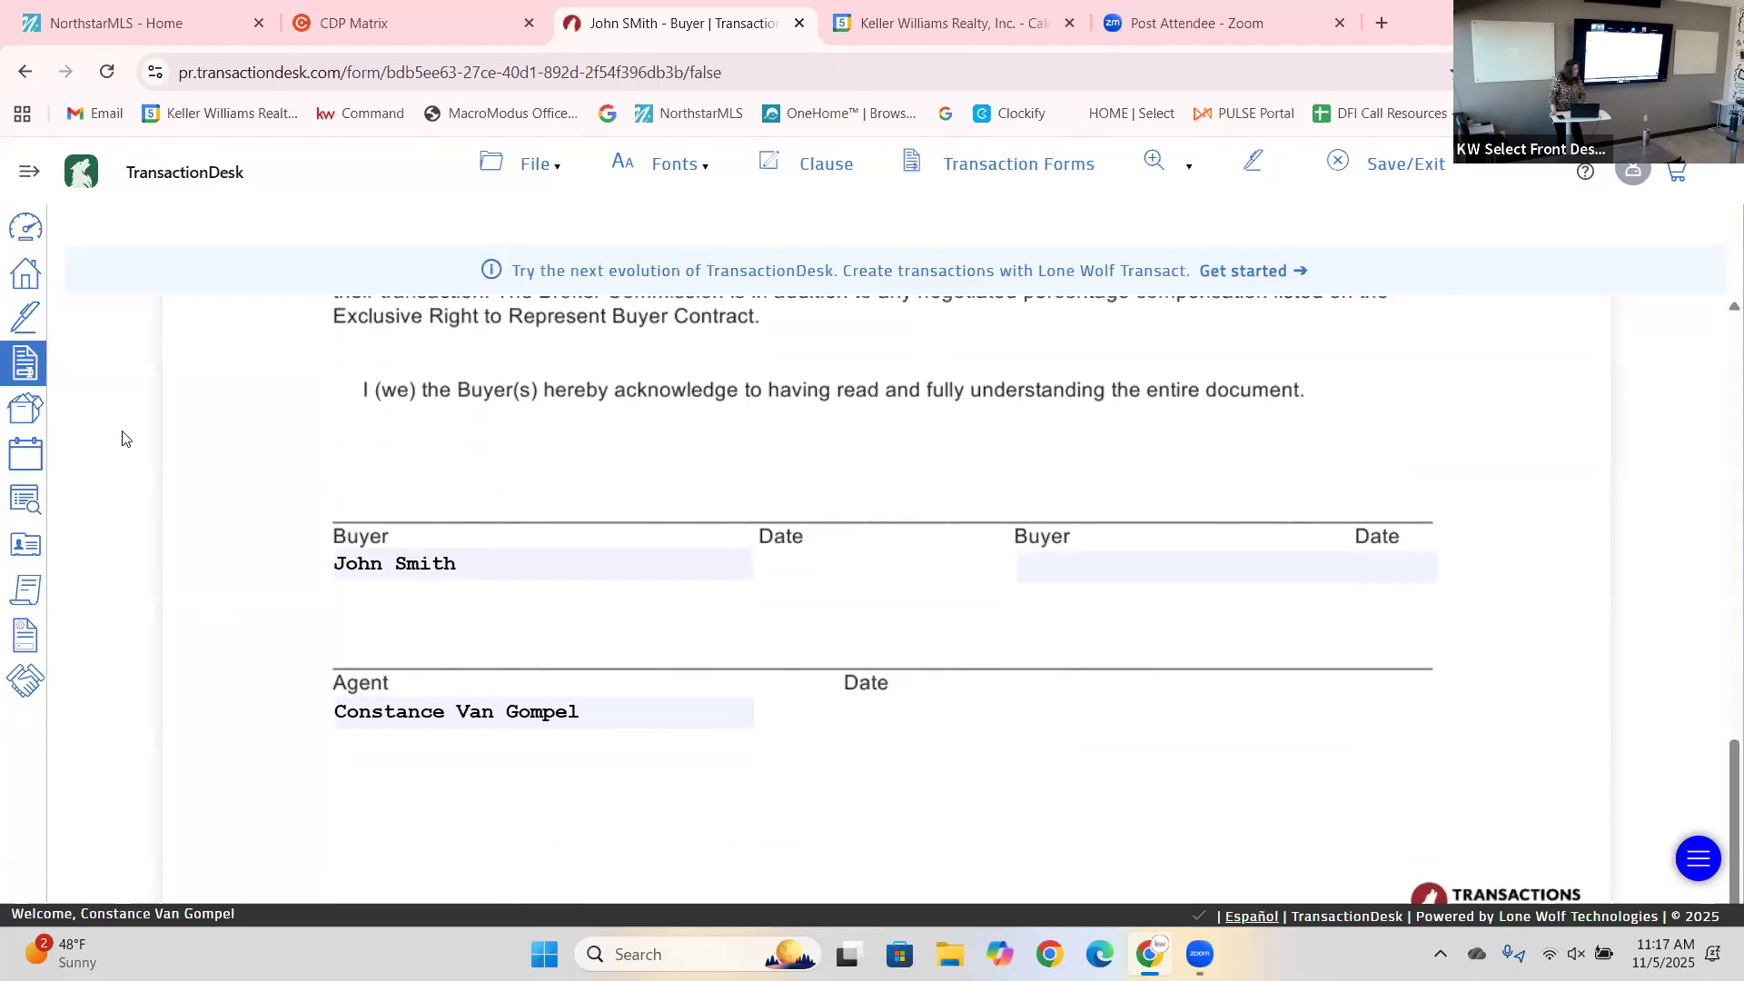
pyautogui.click(550, 166)
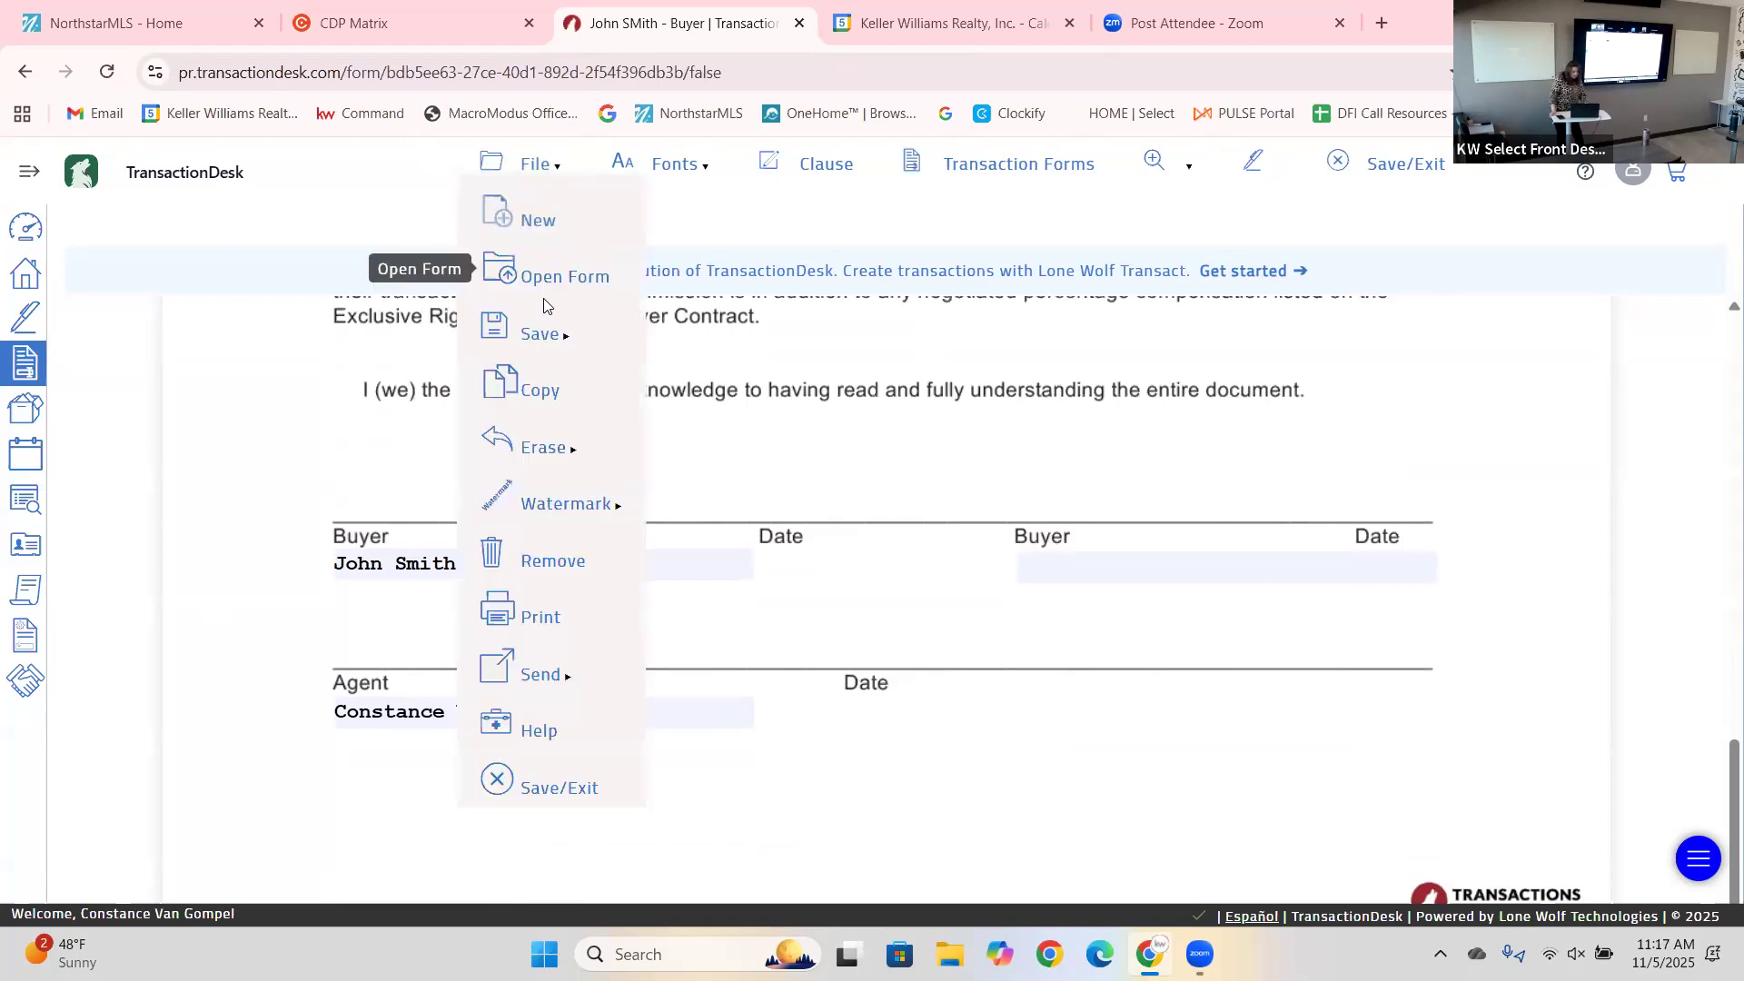
pyautogui.moveTo(524, 177)
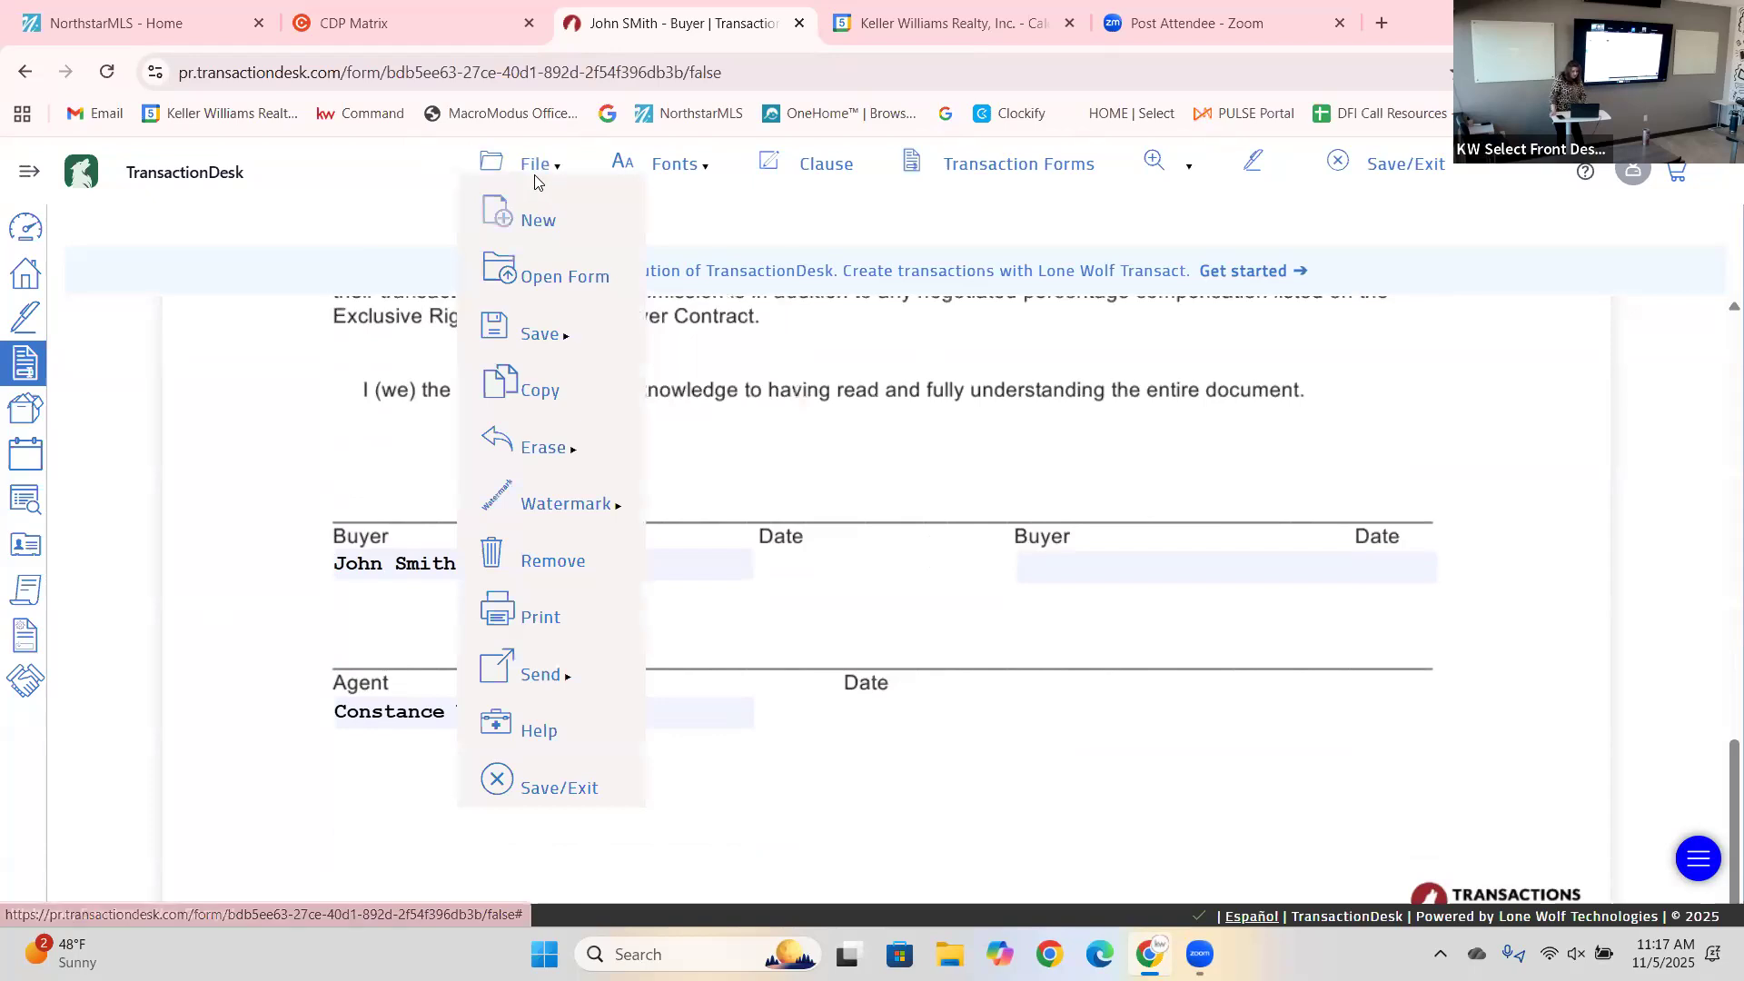
pyautogui.moveTo(549, 343)
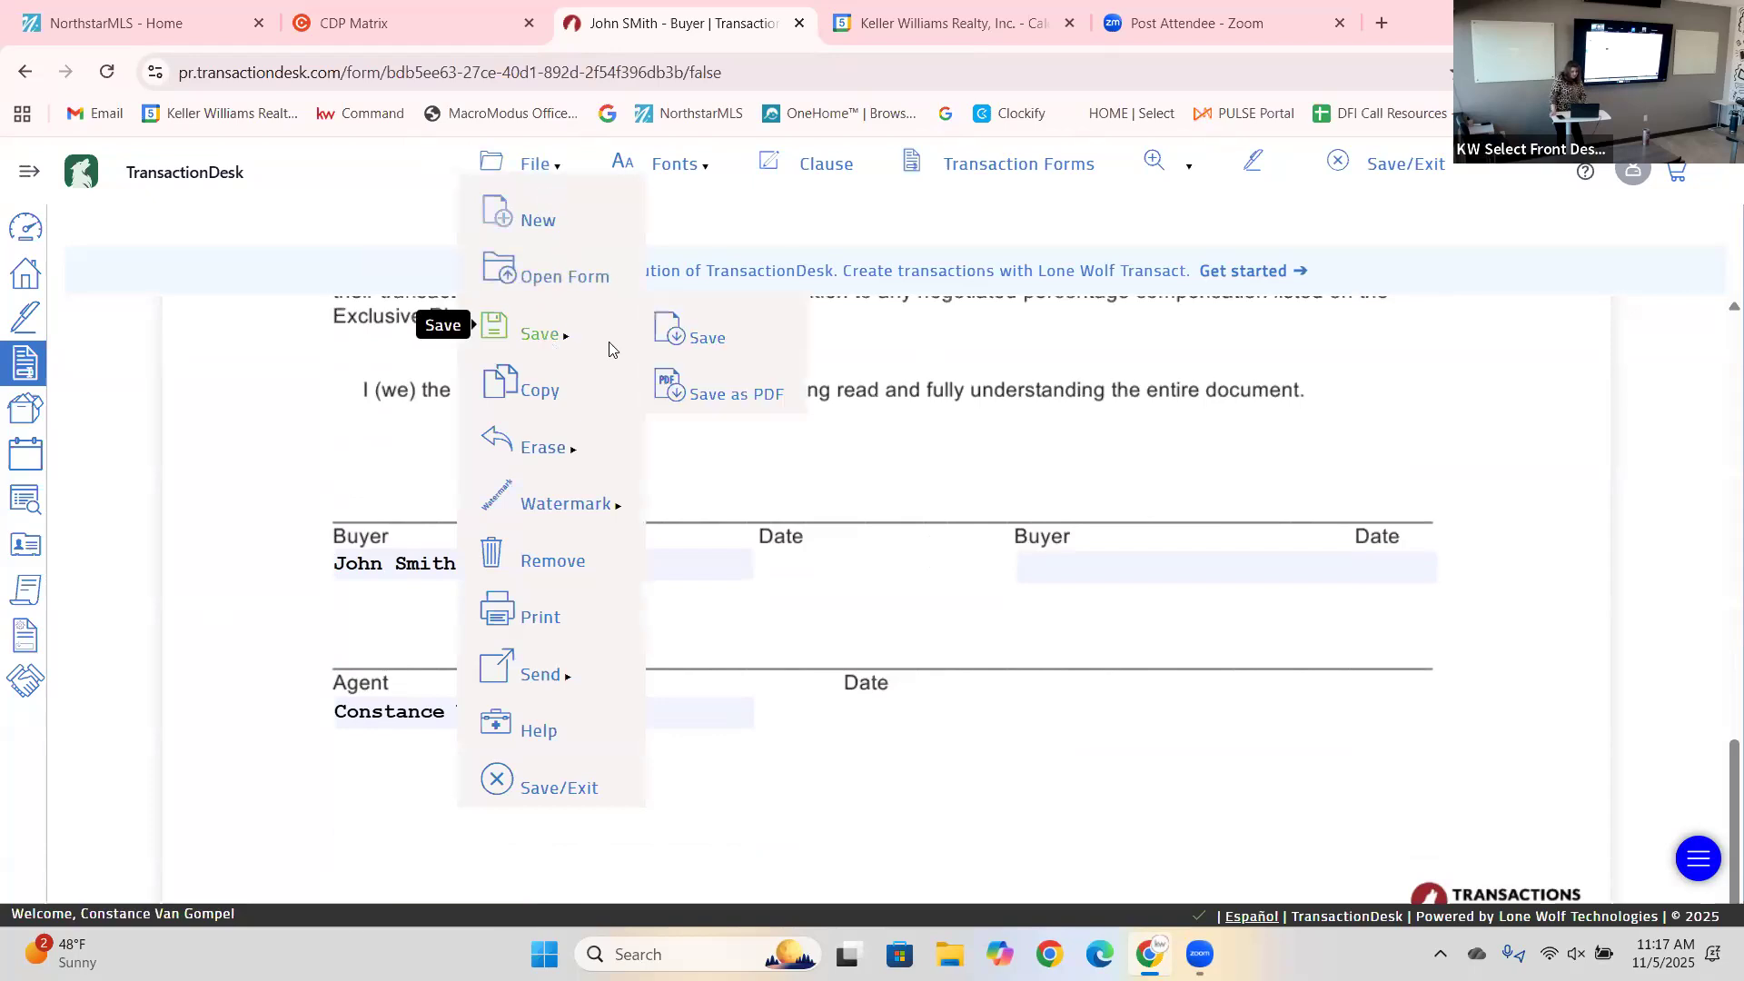
pyautogui.click(711, 335)
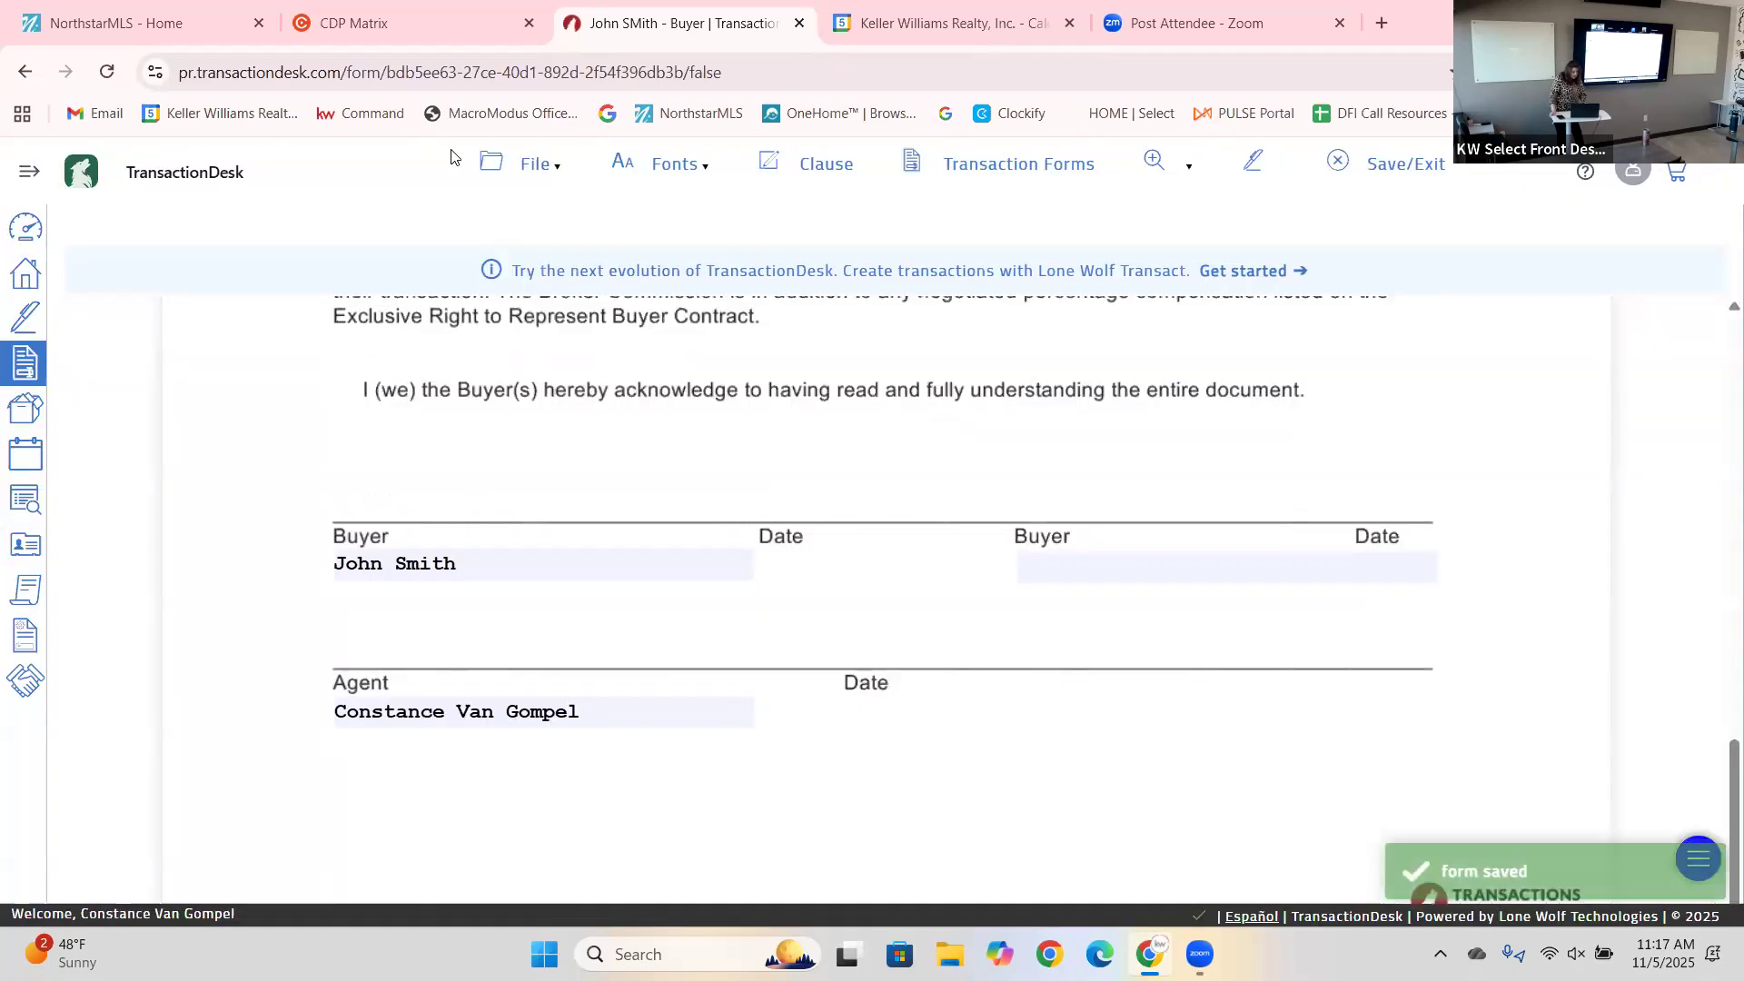
# Open the Buyer Representation Contract: Exclusive form from the transaction forms list.
pyautogui.moveTo(554, 174)
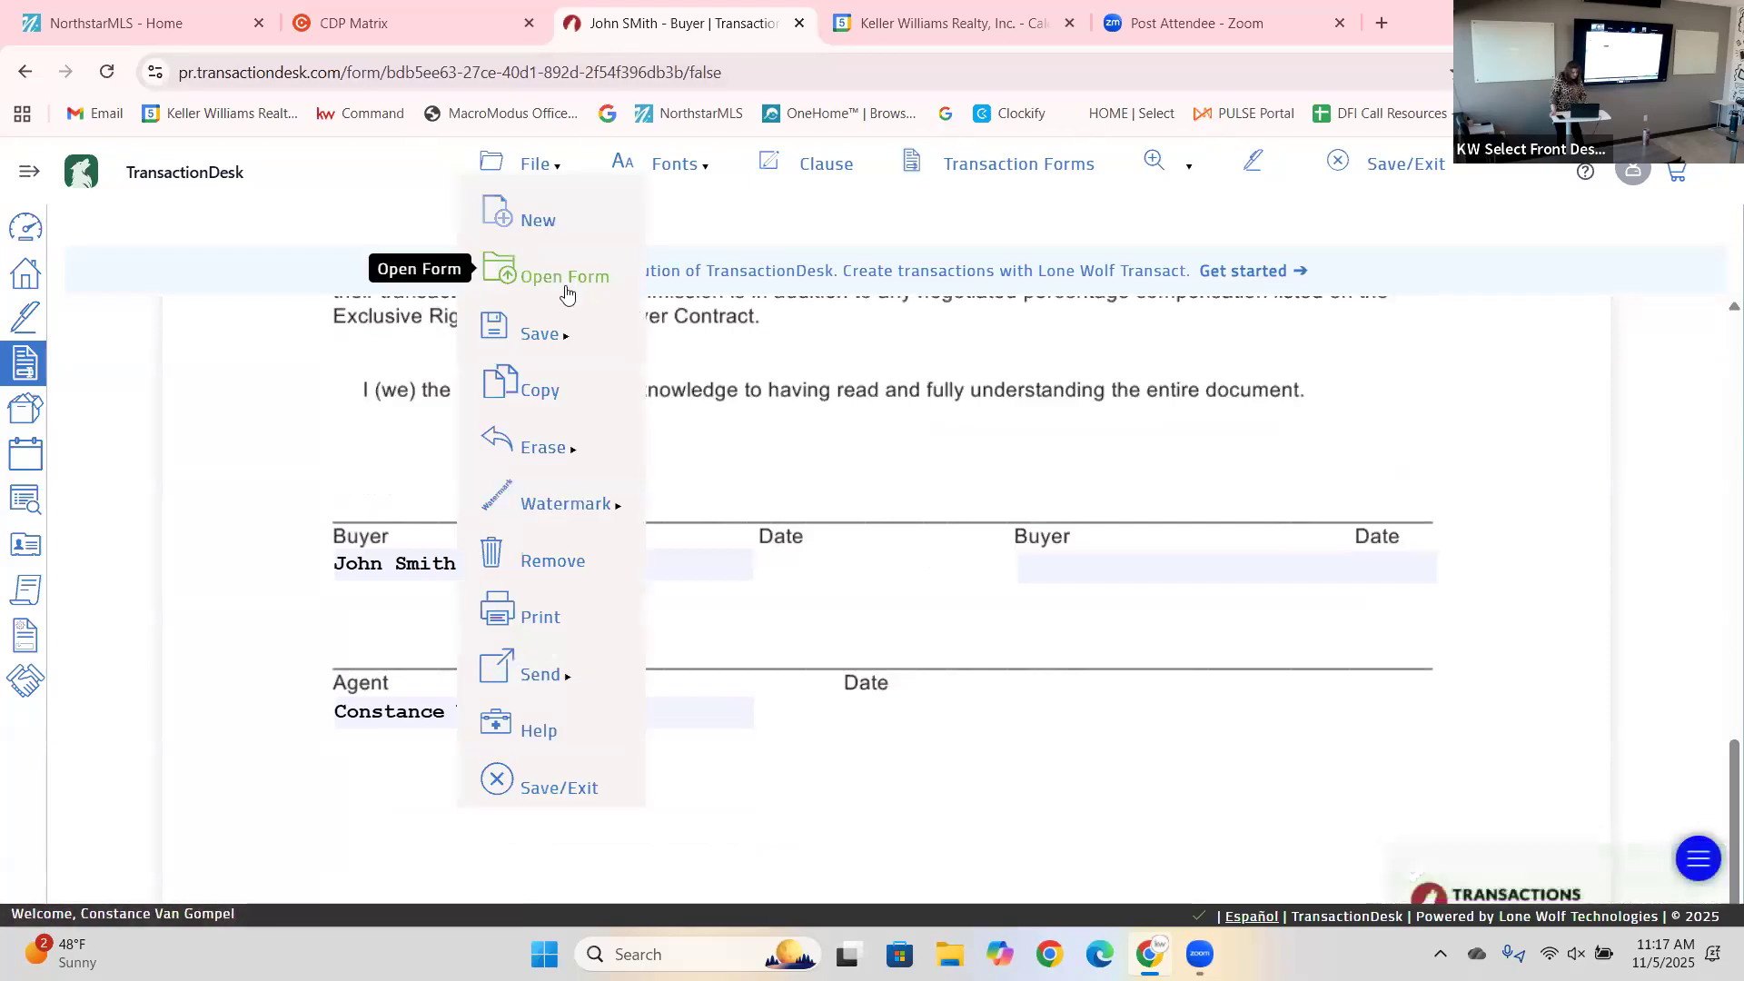
pyautogui.click(566, 291)
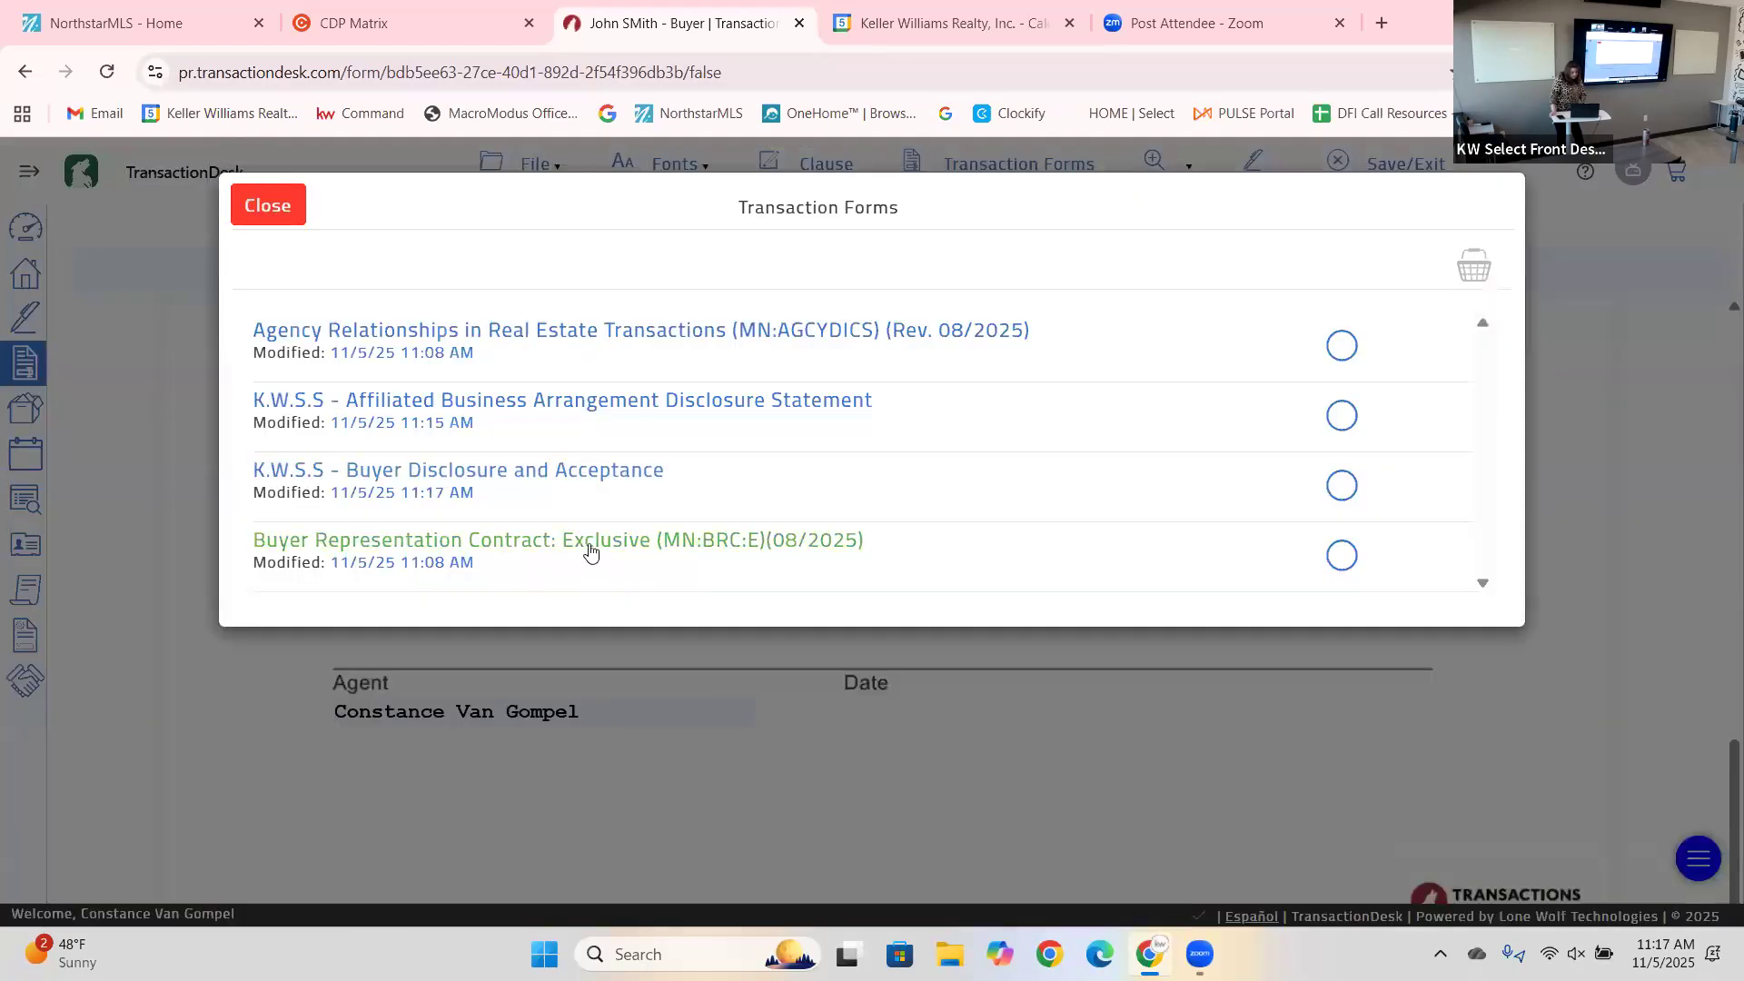
pyautogui.click(590, 542)
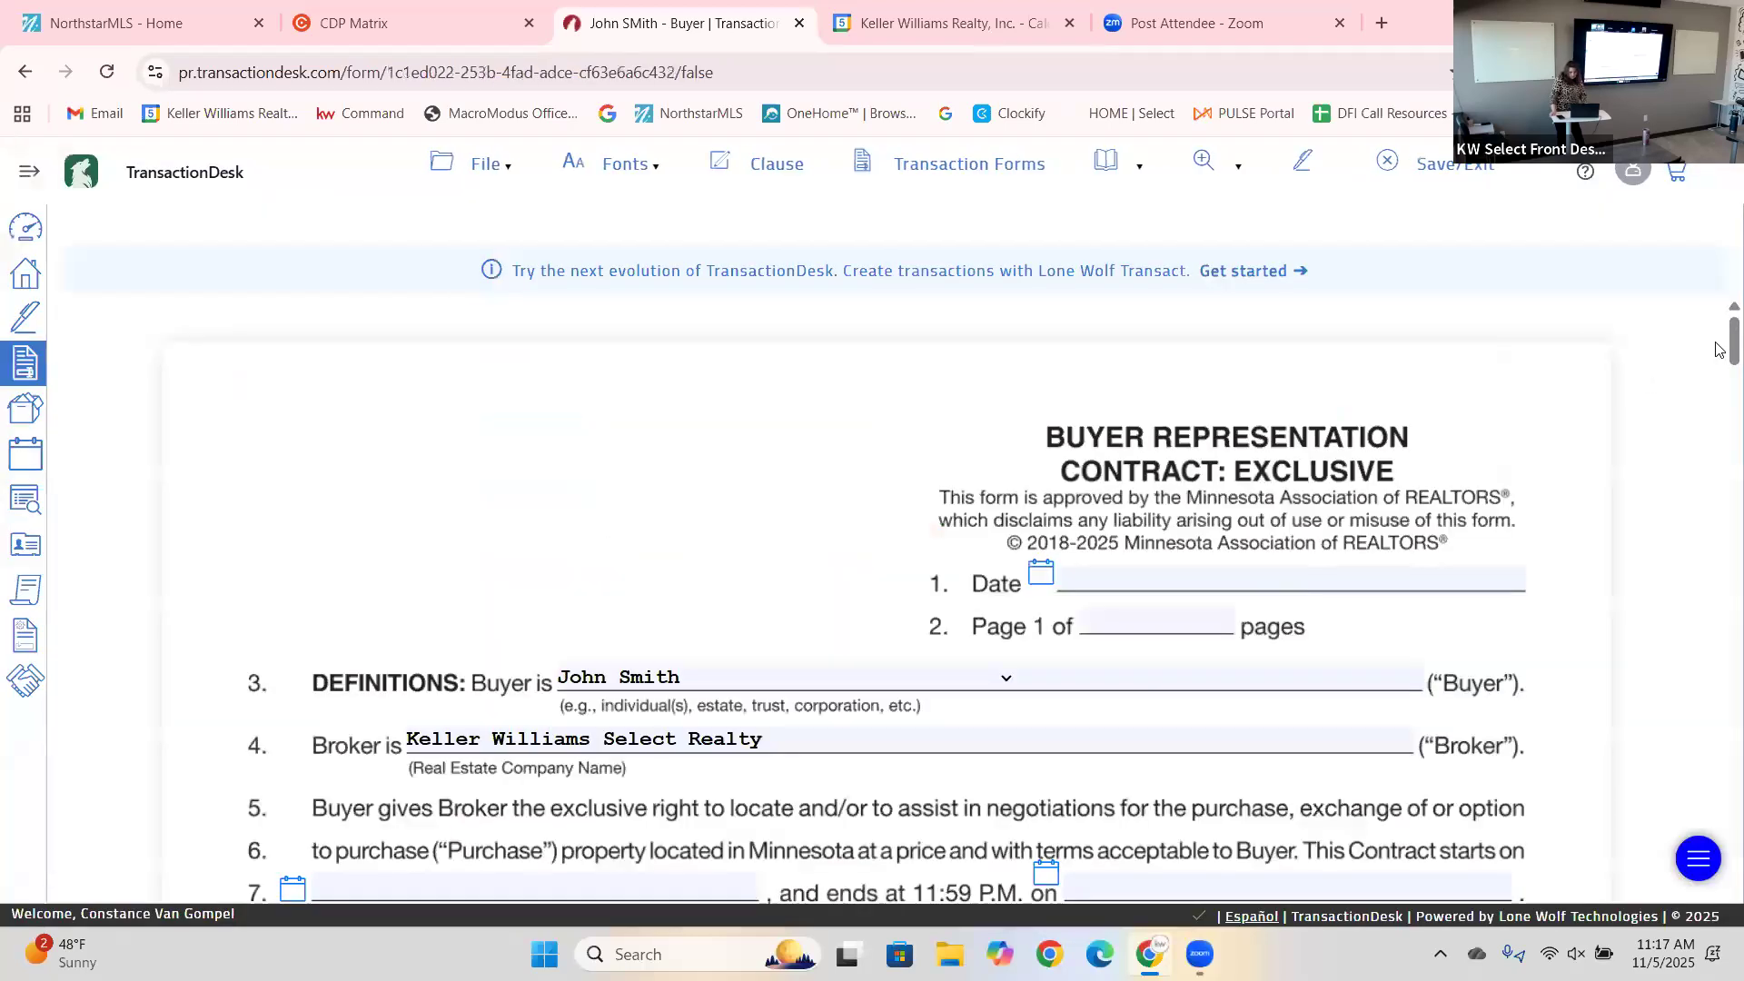
# Set the contract Date and line 7 start date to November 5, 2025.
pyautogui.scroll(-2, 1043, 654)
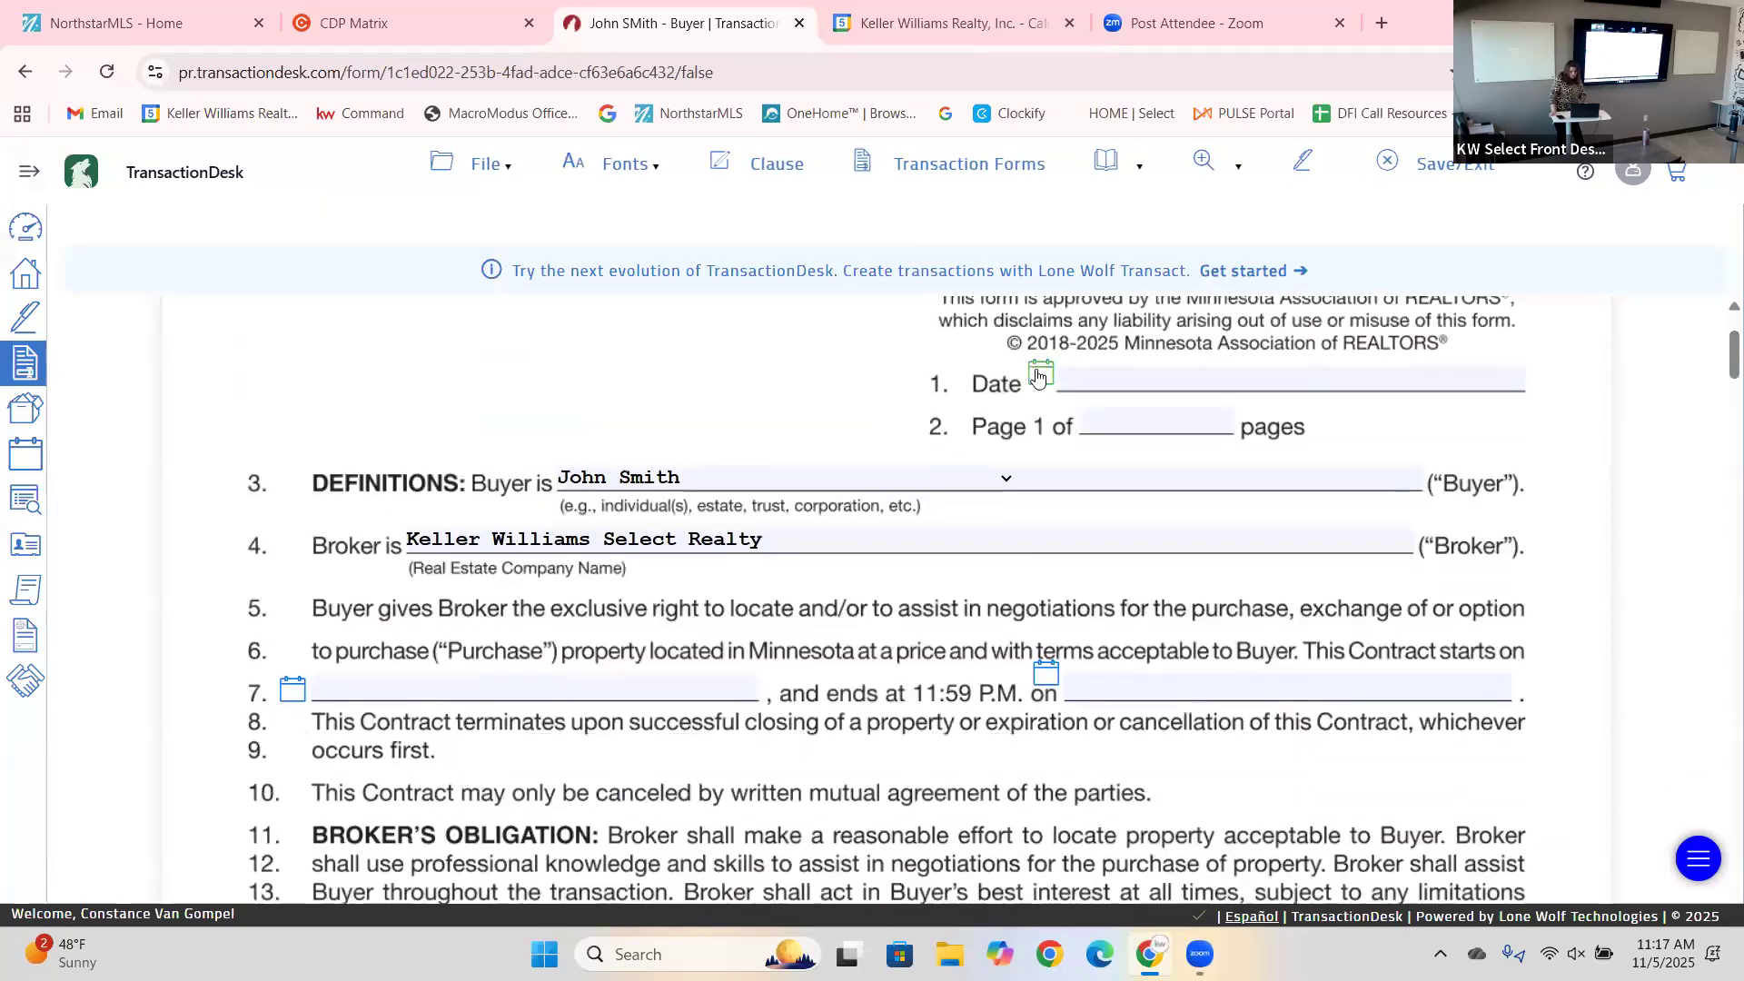
pyautogui.click(1039, 375)
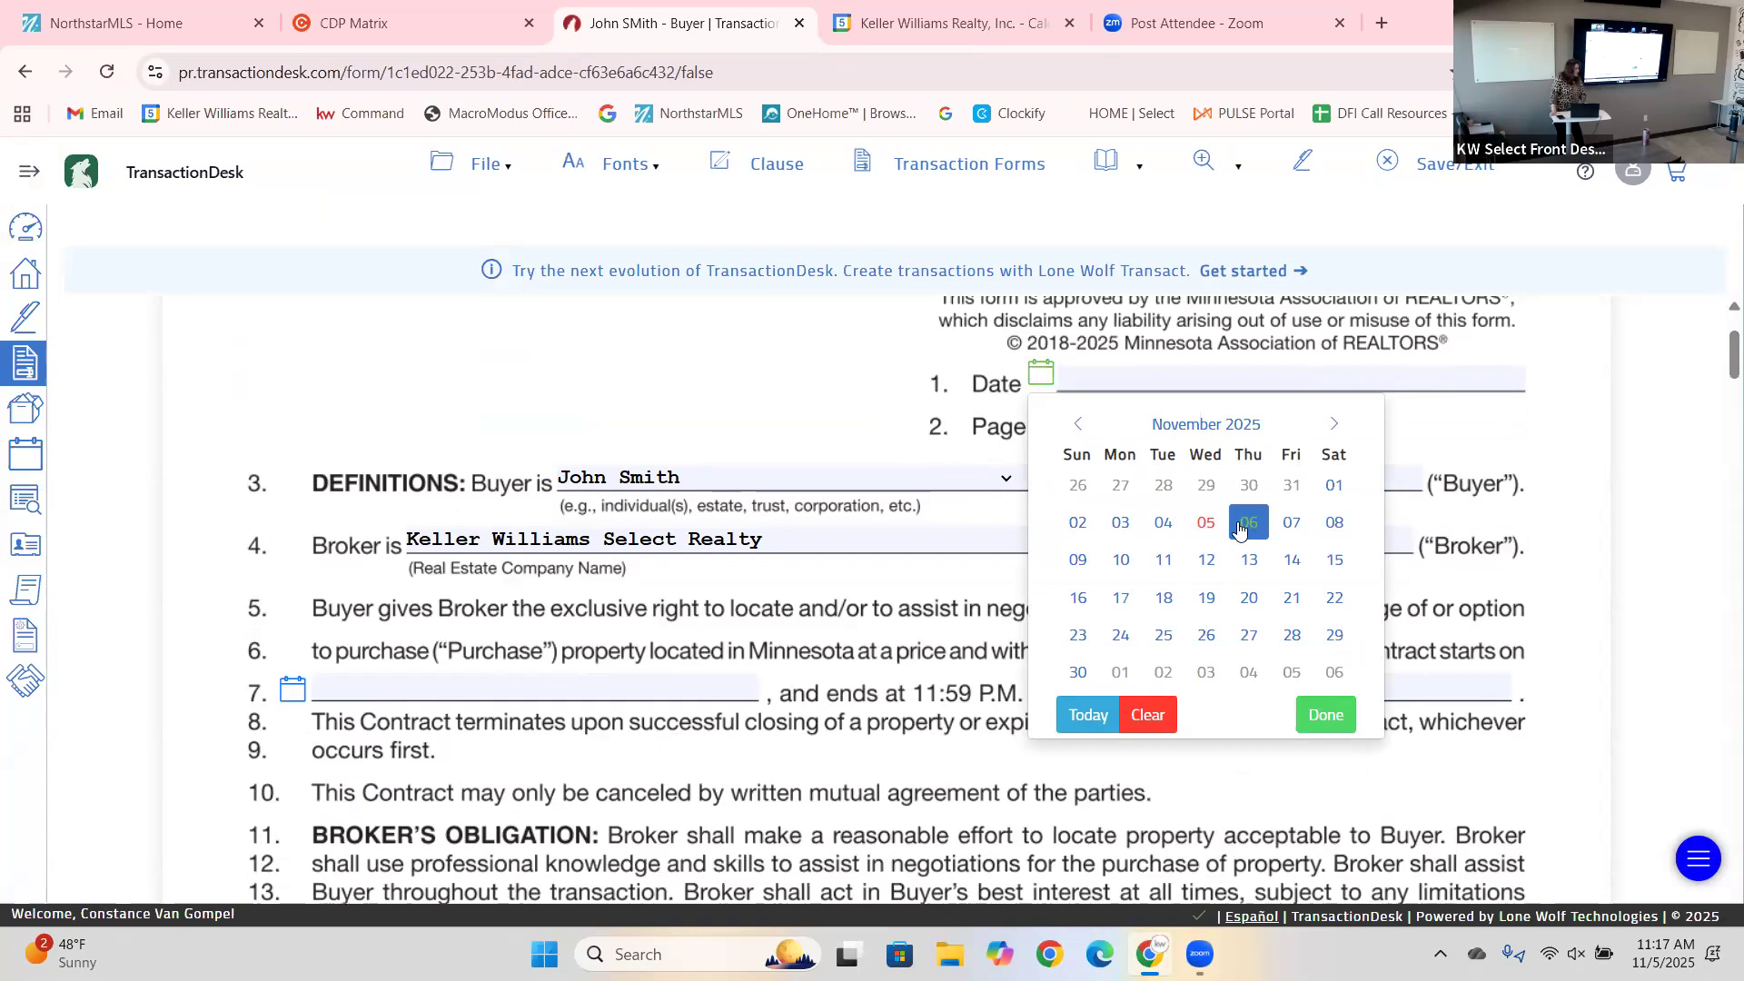
pyautogui.click(1190, 519)
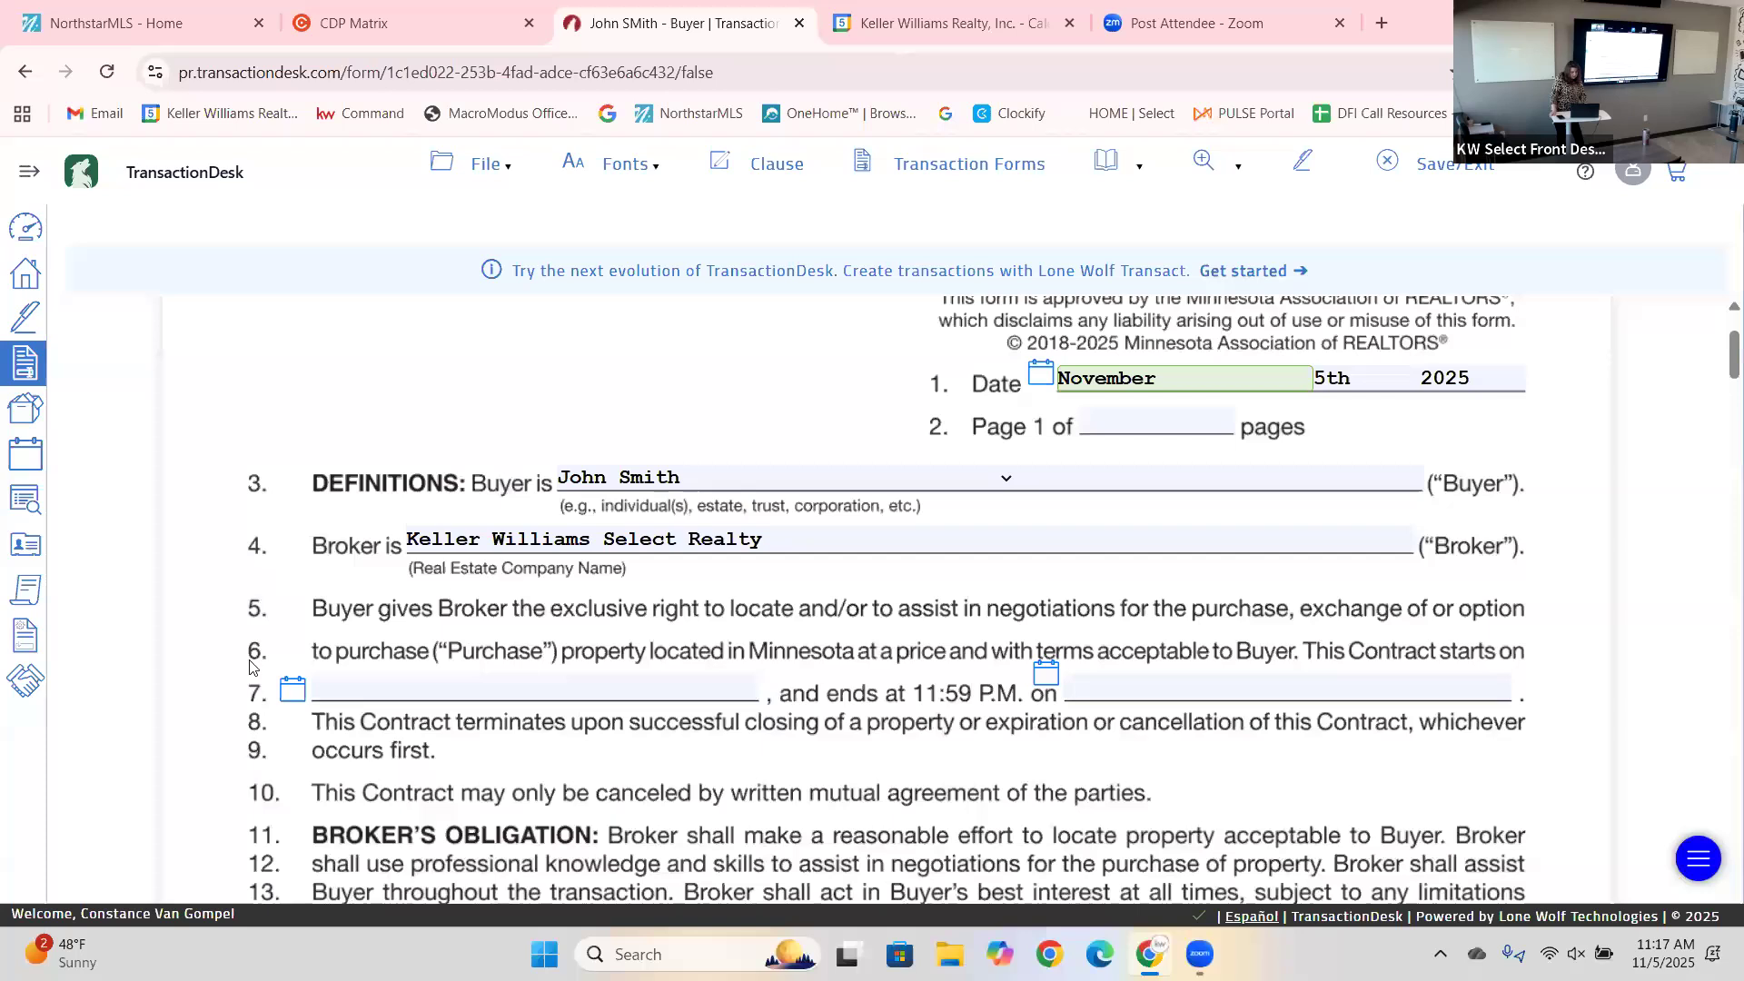
pyautogui.click(296, 693)
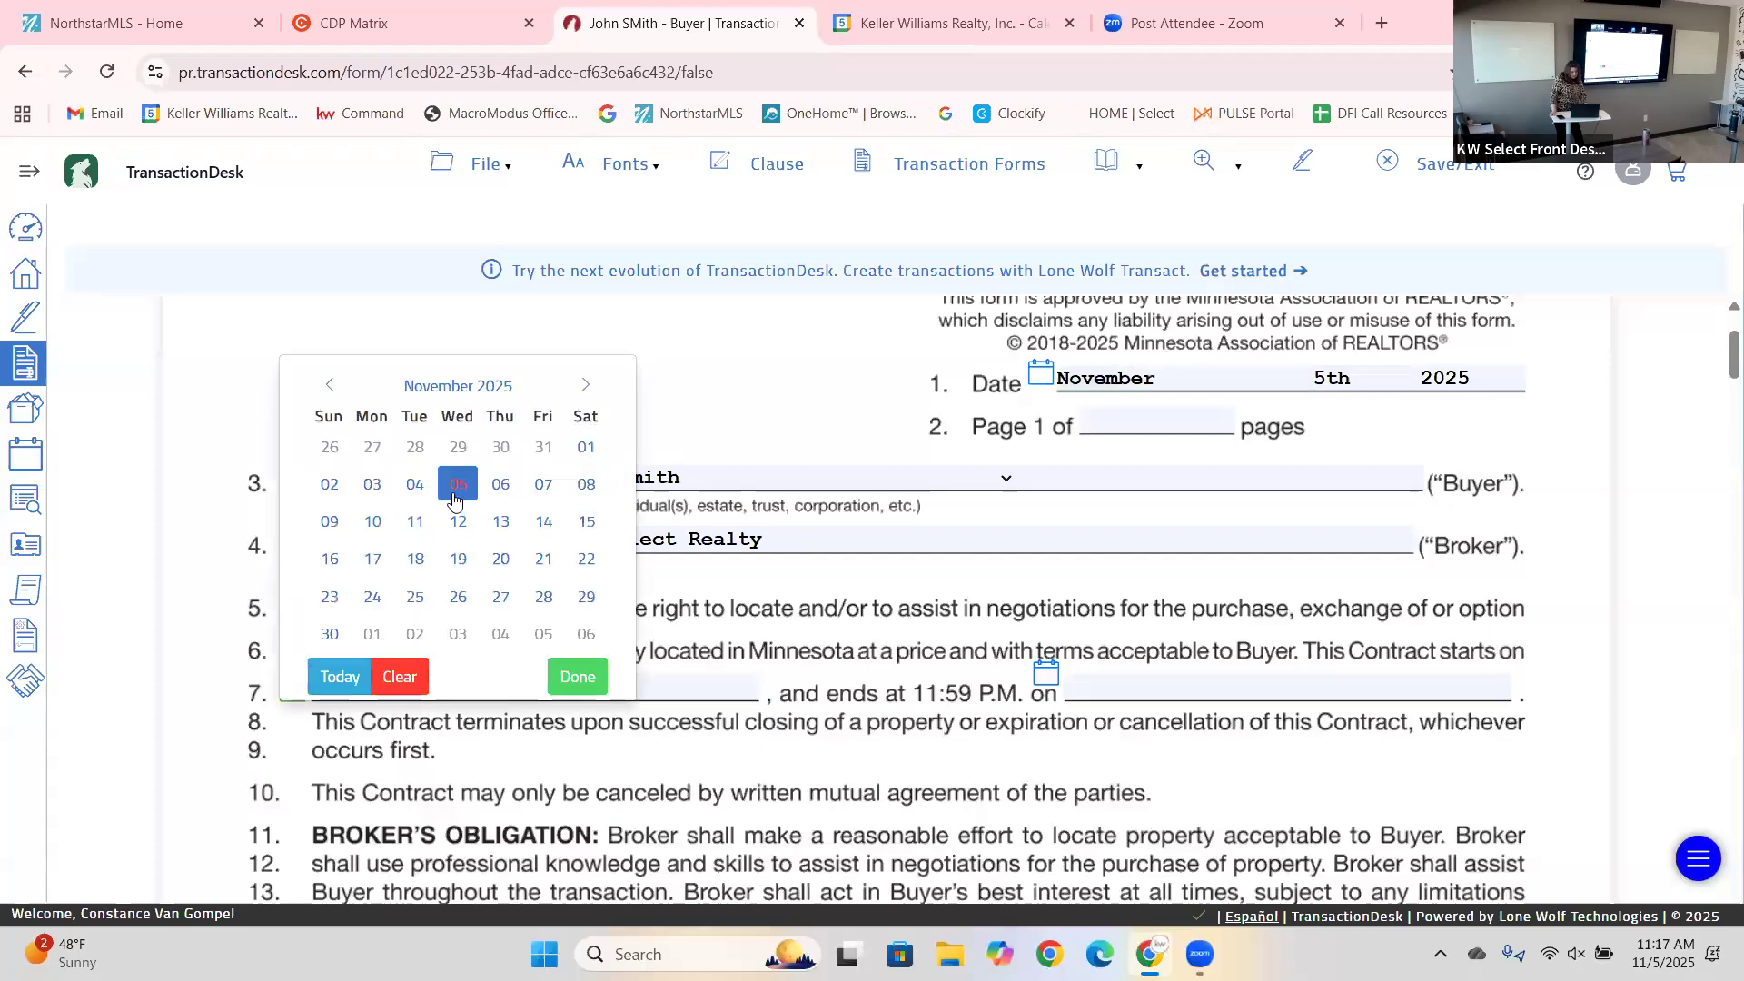
pyautogui.click(459, 496)
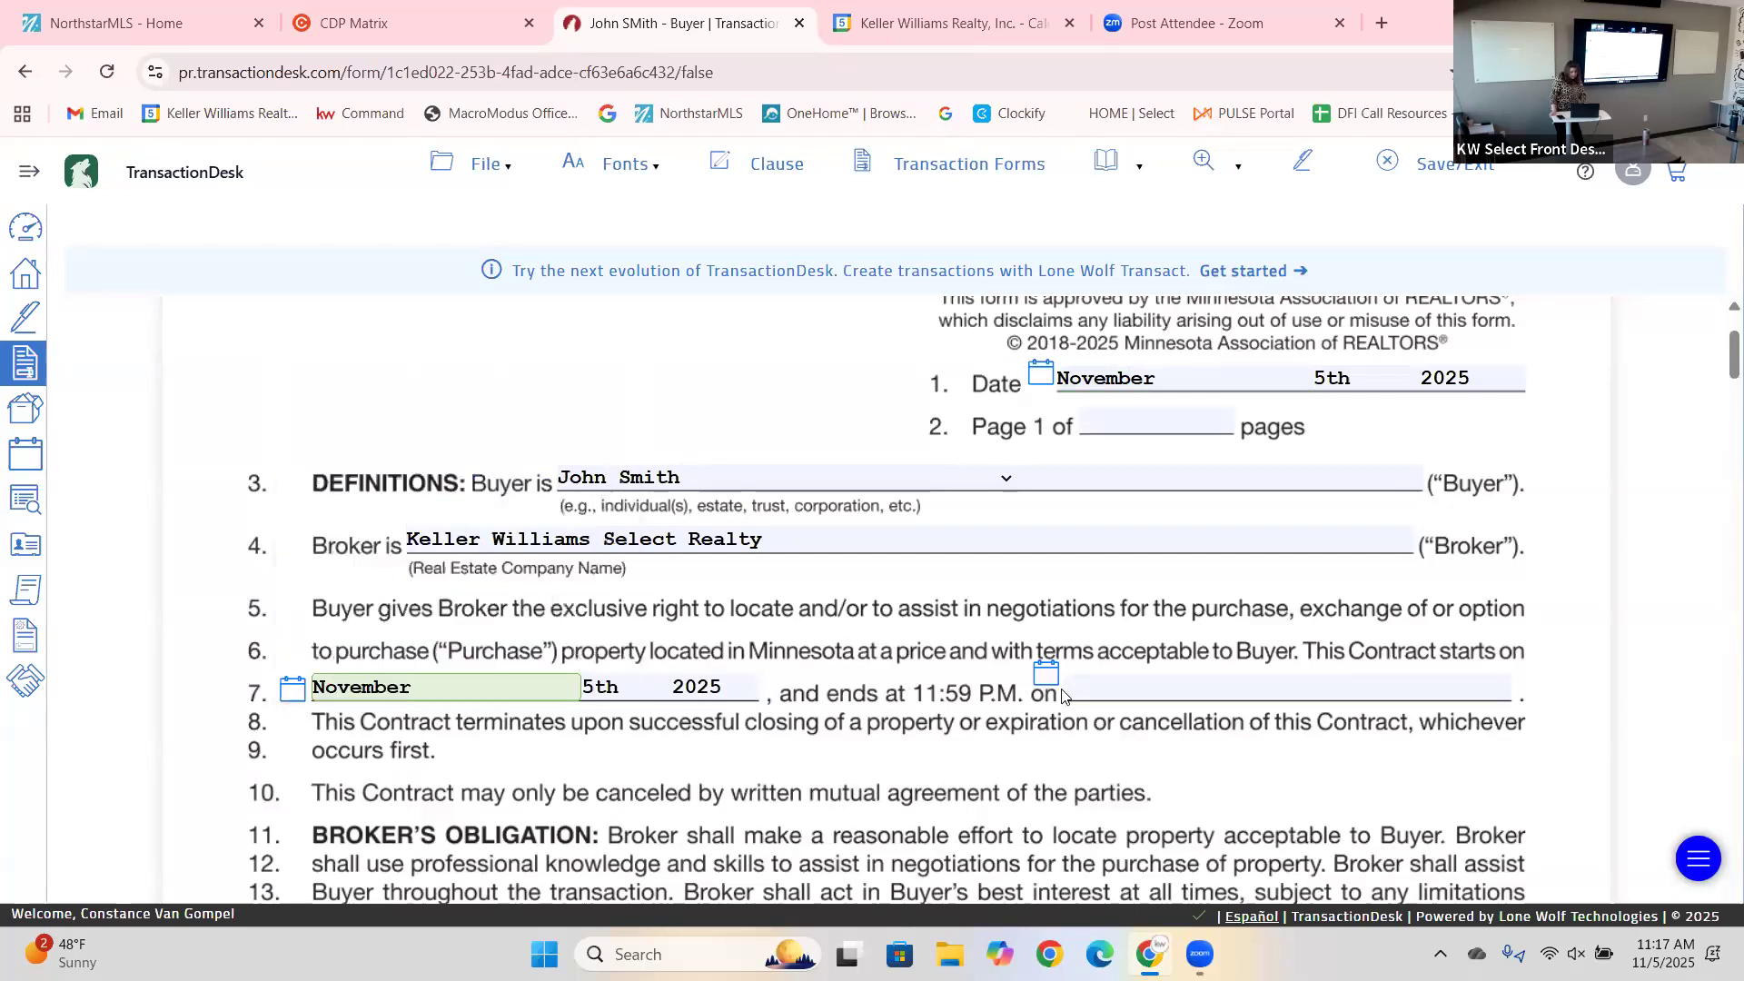
pyautogui.click(1044, 672)
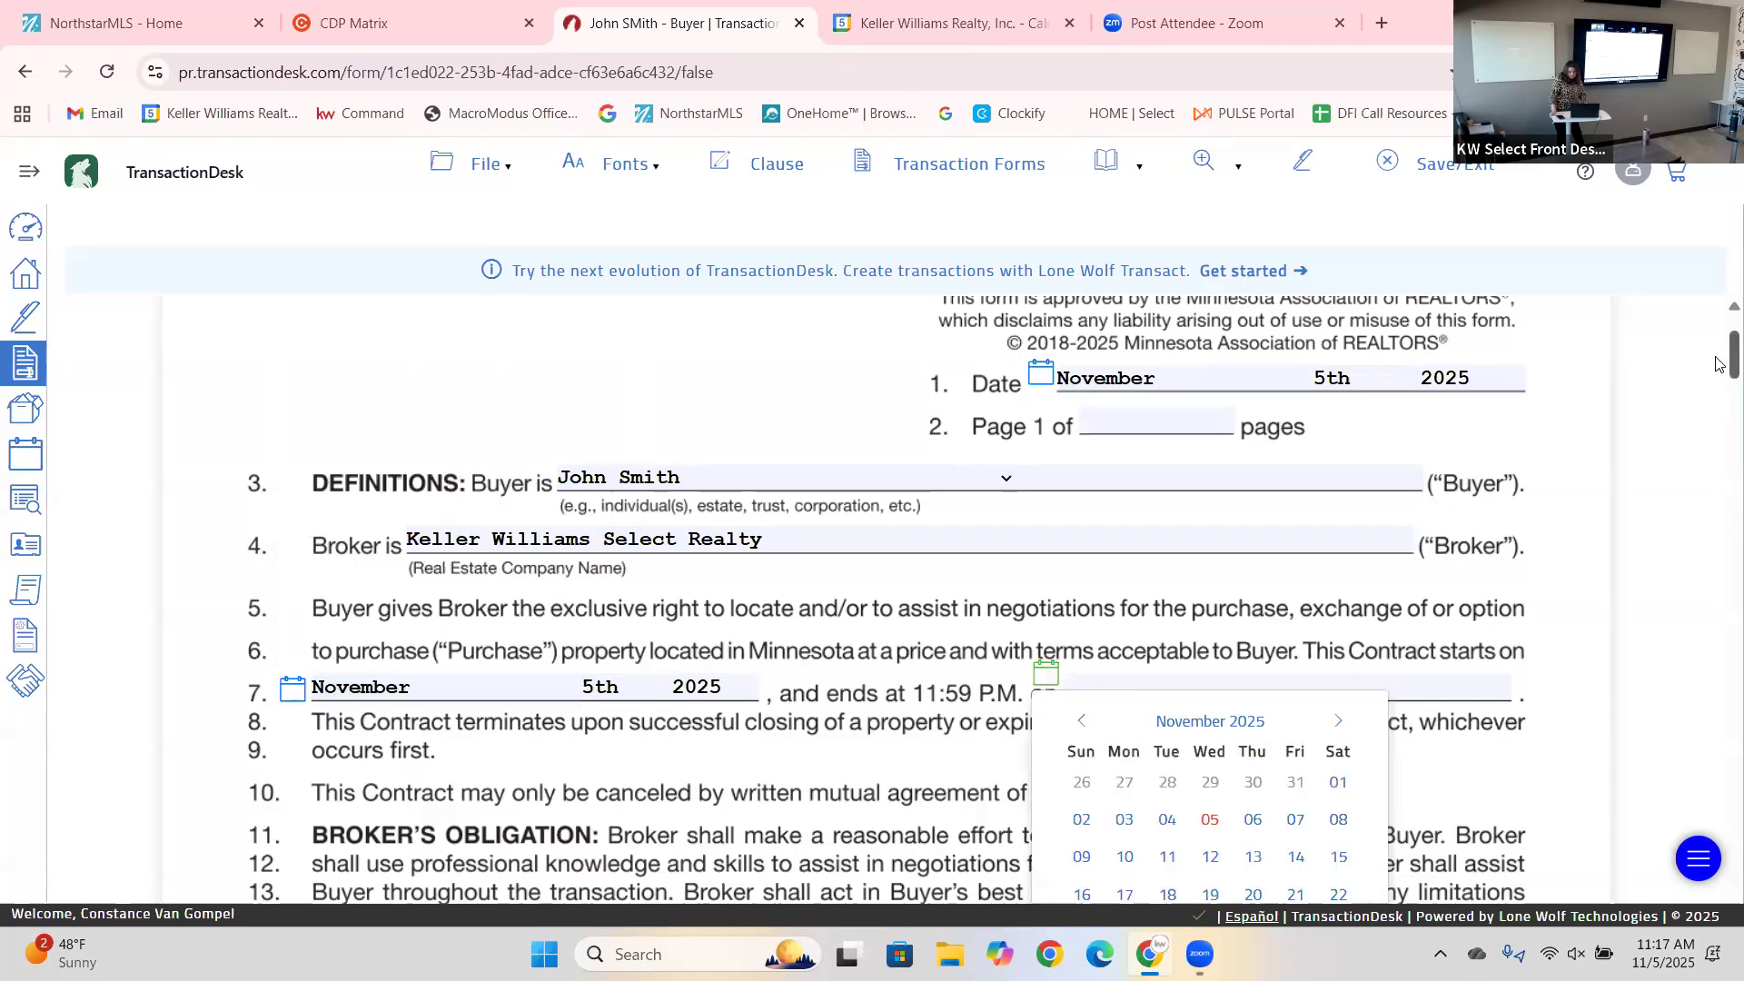
# Advance the end-date calendar to May 2026 and pick the 31st.
pyautogui.moveTo(1717, 362); pyautogui.dragTo(1717, 381)
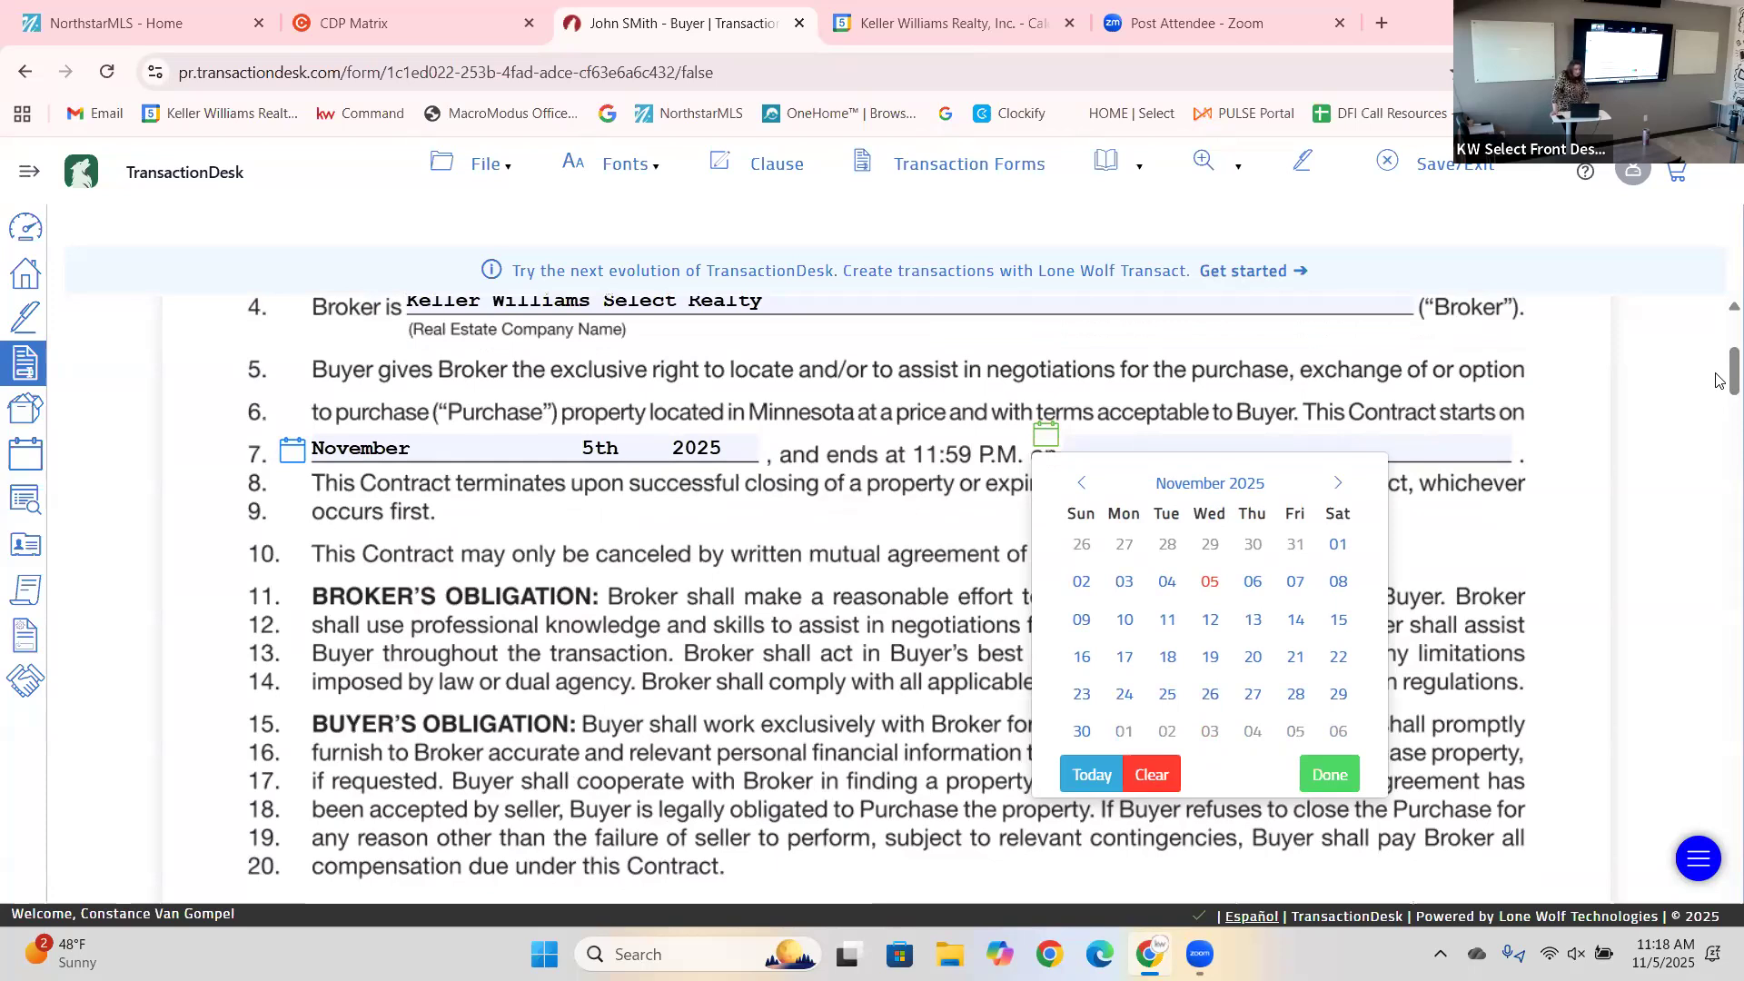
pyautogui.click(1335, 490)
pyautogui.click(1336, 491)
pyautogui.click(1335, 490)
pyautogui.click(1335, 490)
pyautogui.click(1336, 491)
pyautogui.click(1335, 491)
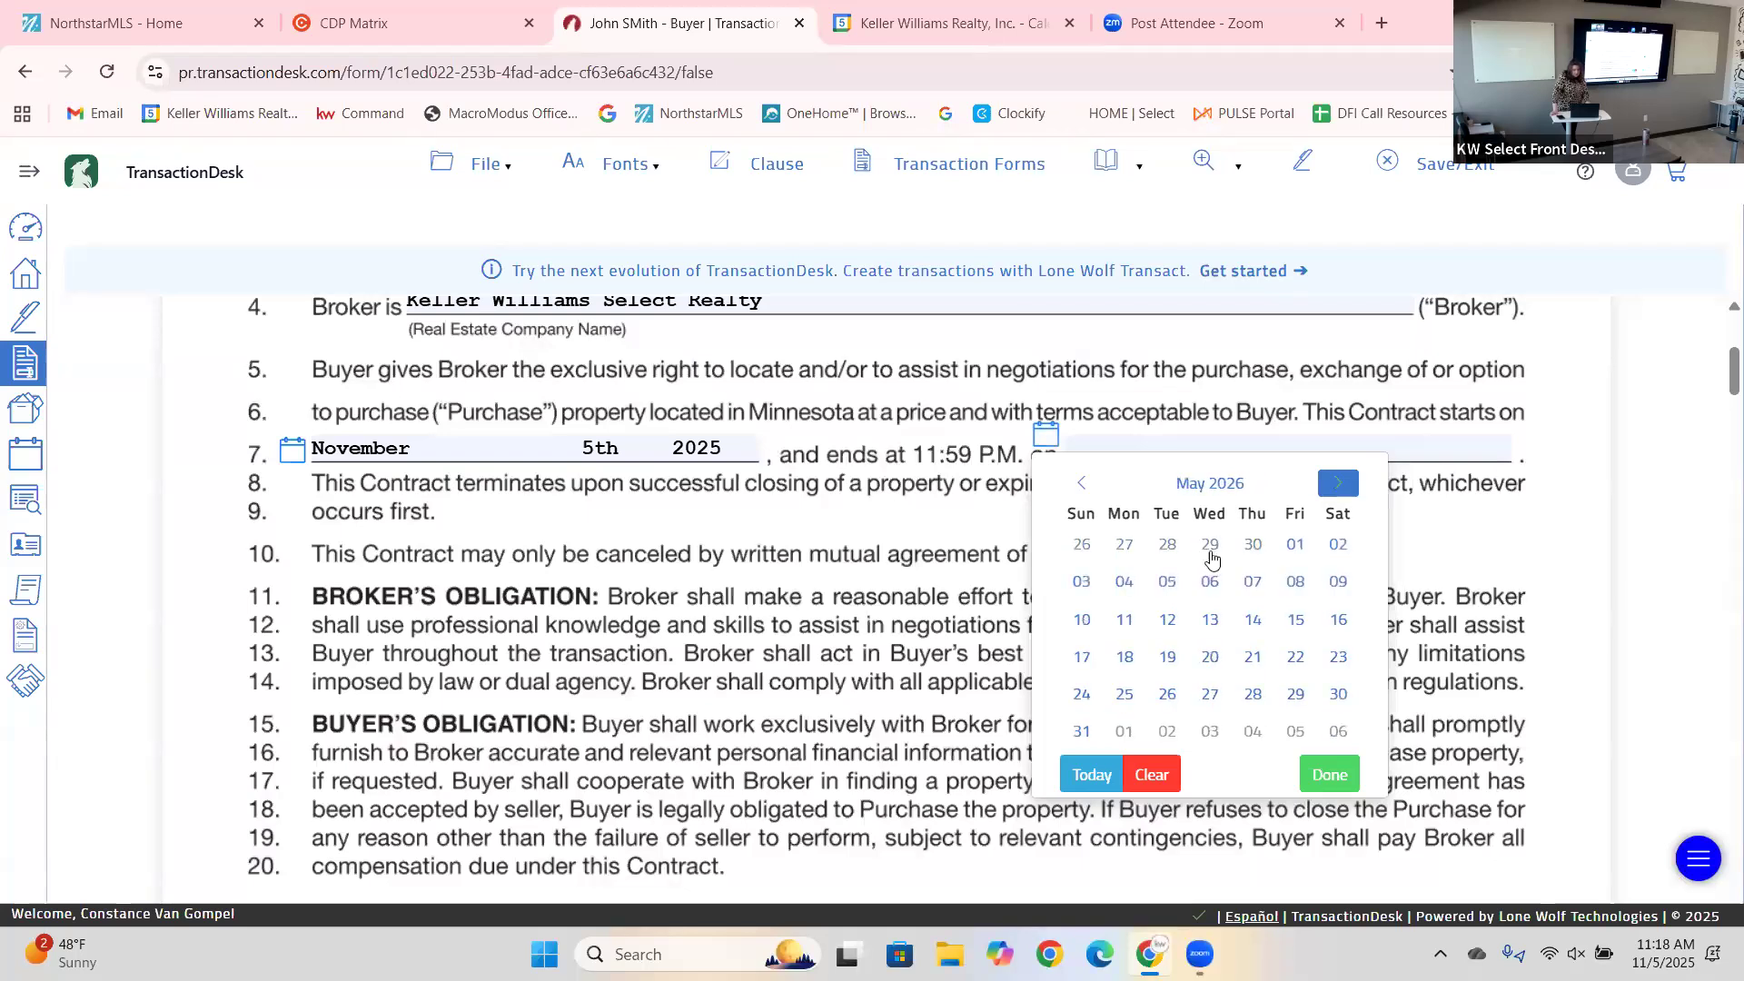
pyautogui.click(1210, 619)
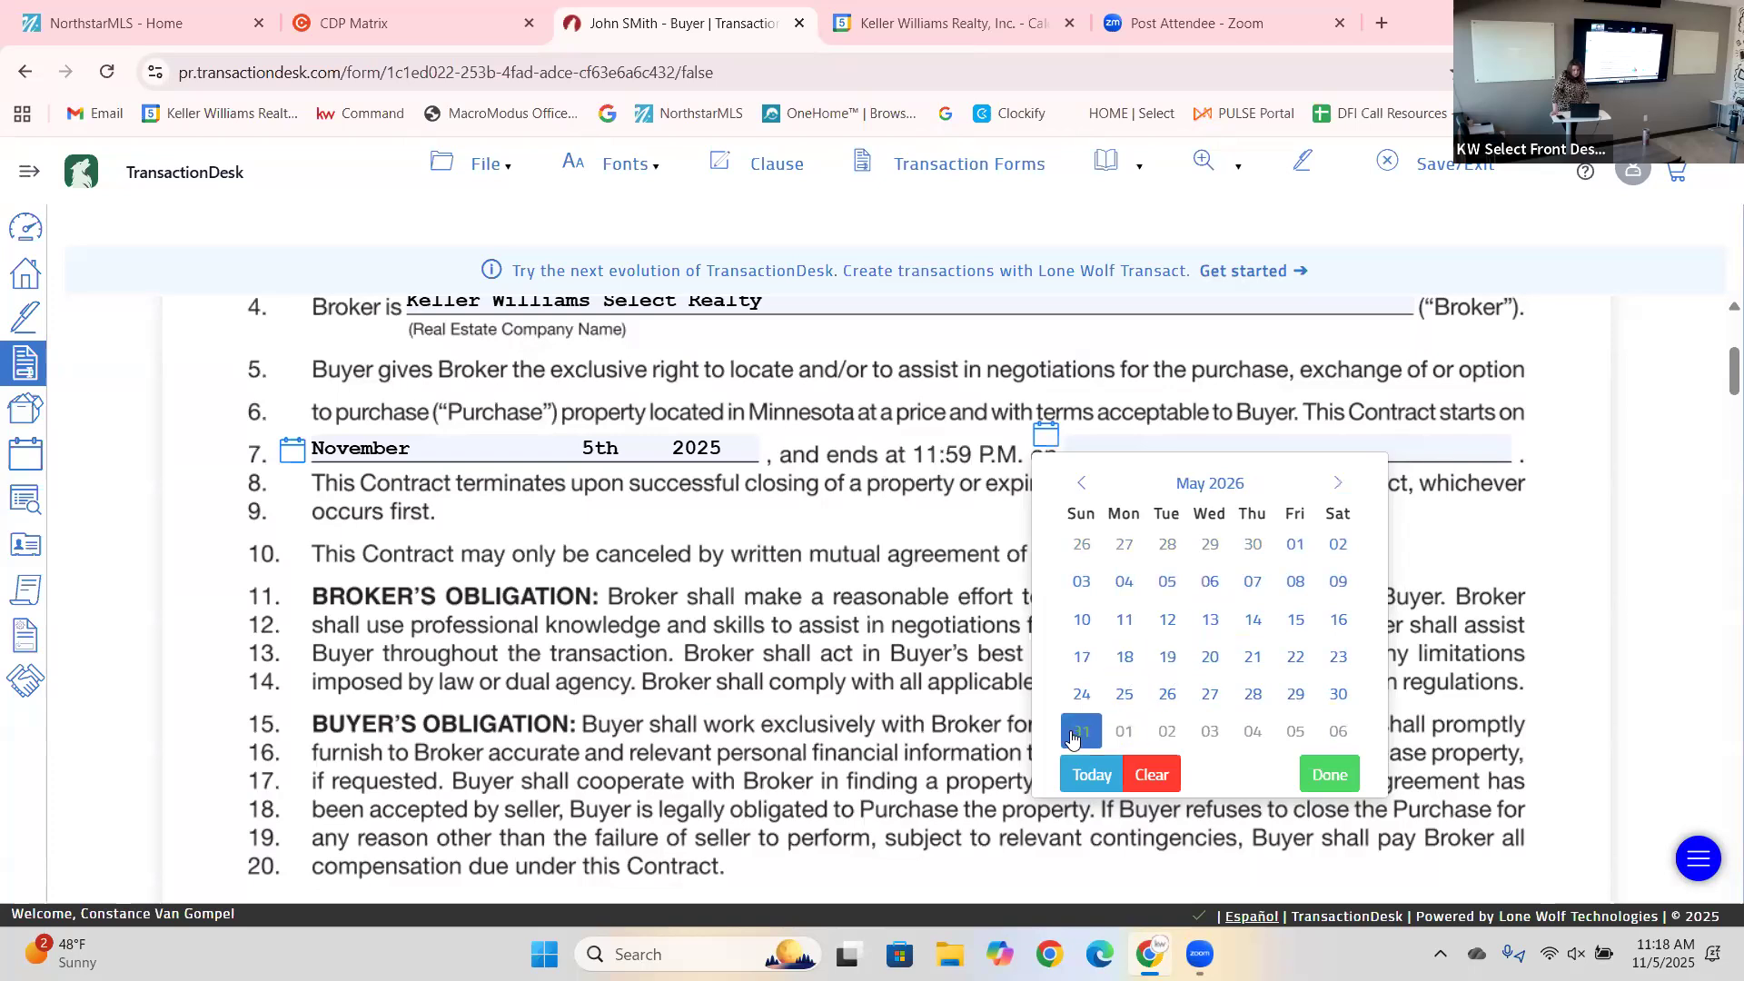
pyautogui.click(1073, 737)
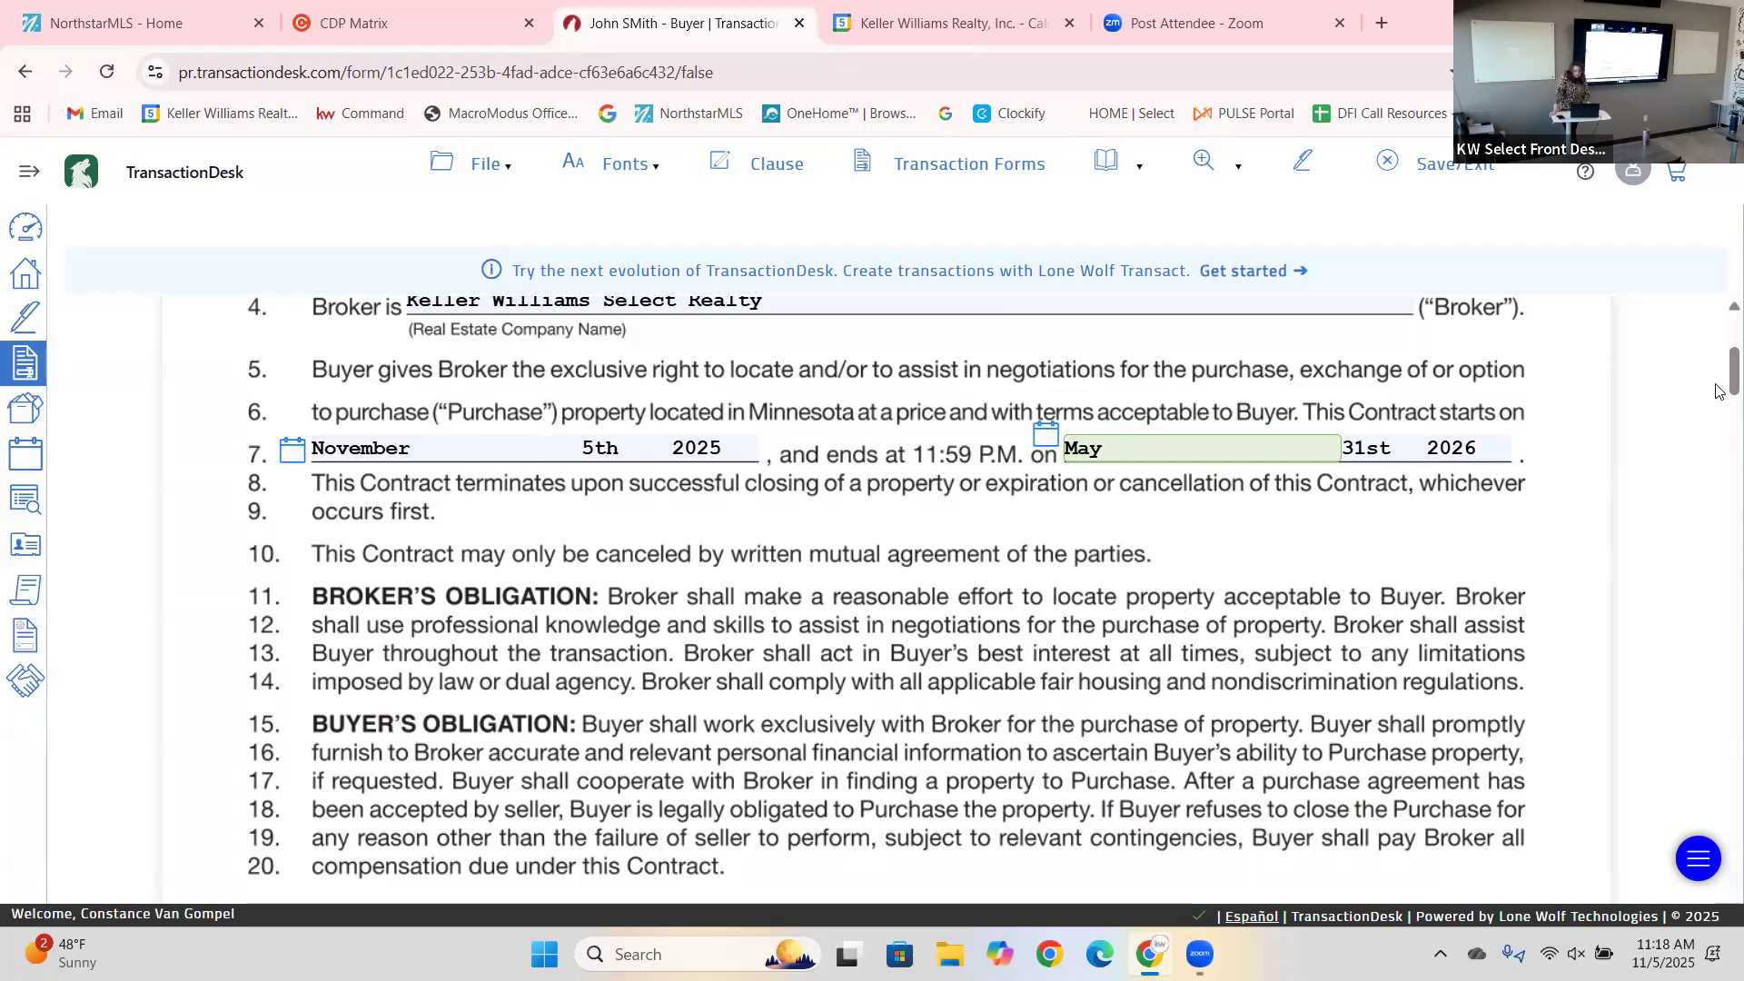
pyautogui.moveTo(1720, 379); pyautogui.dragTo(1720, 422)
# Set the broker compensation percentage to 3 percent.
pyautogui.scroll(-2, 1720, 423)
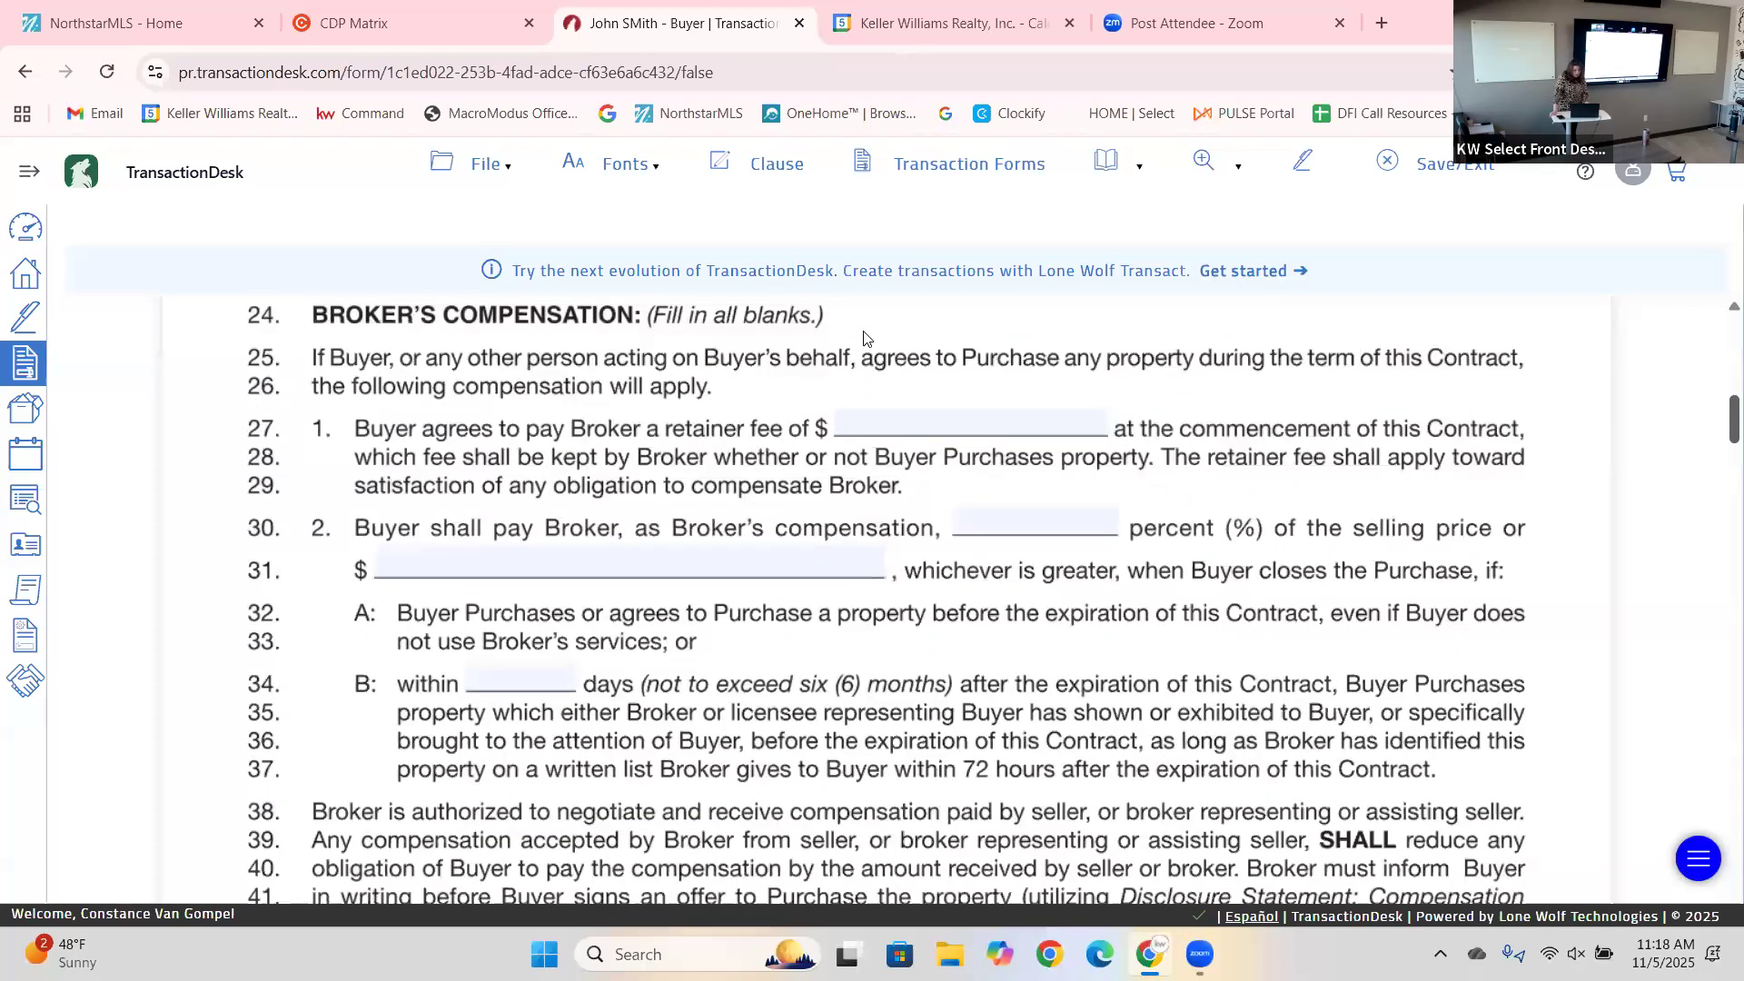
pyautogui.scroll(-1, 864, 338)
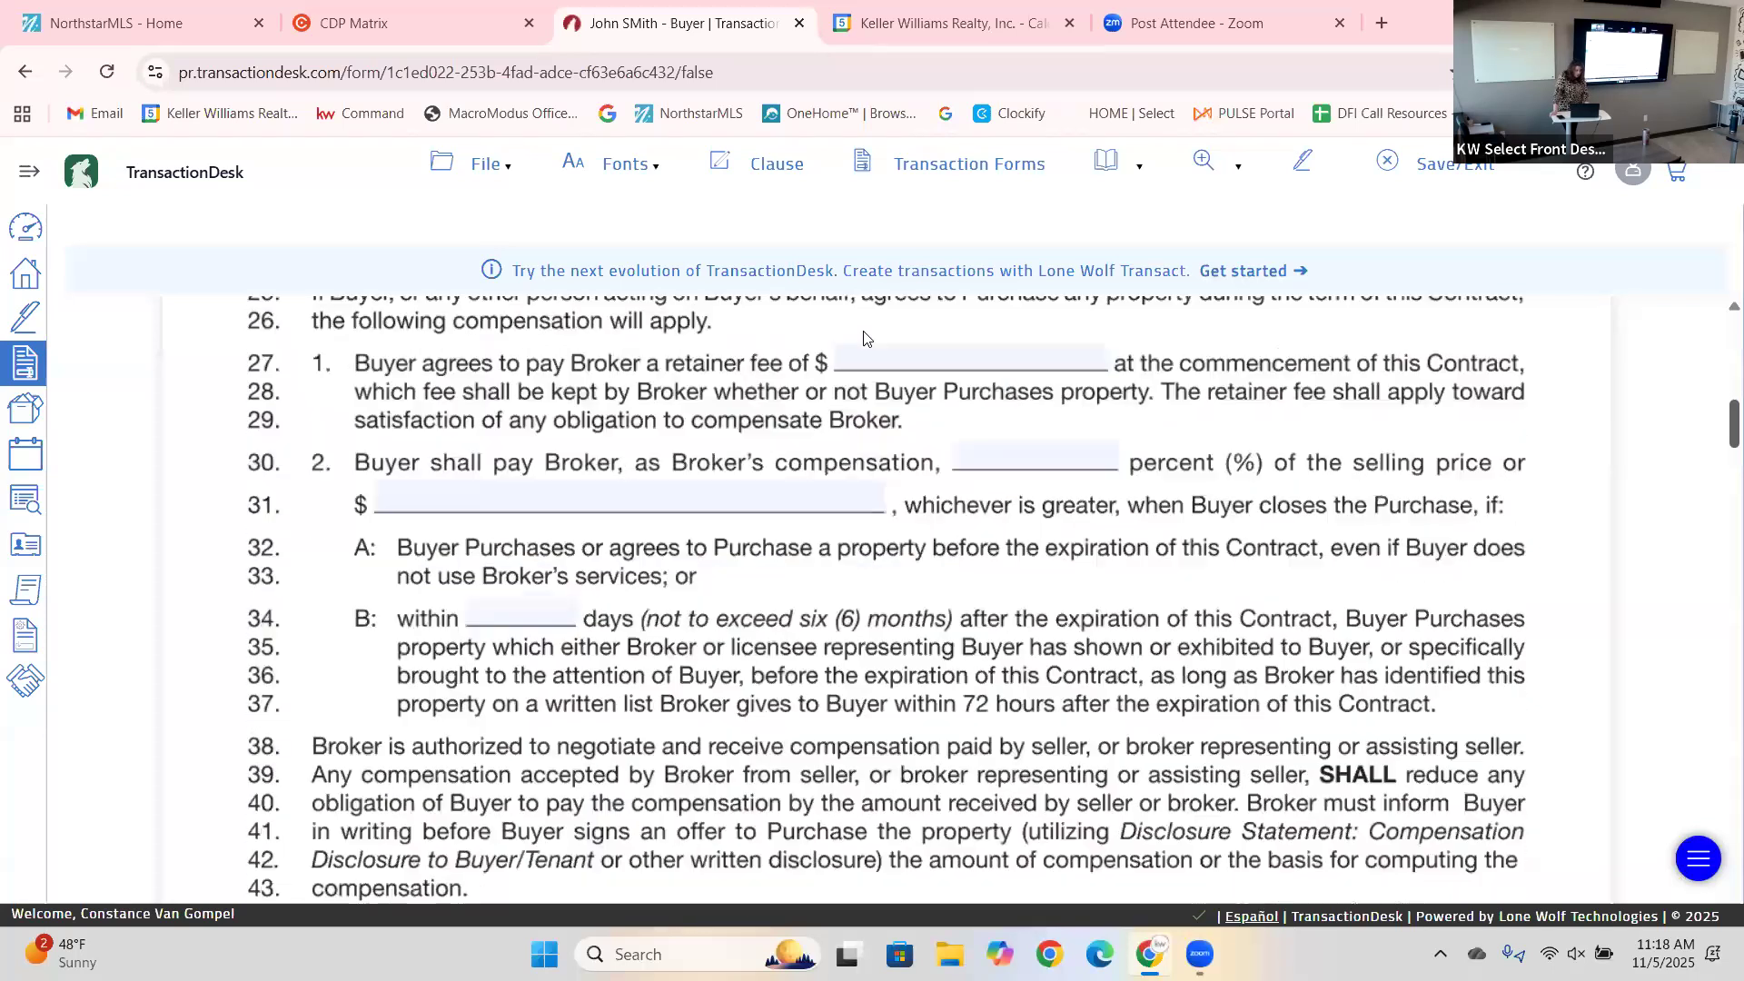
pyautogui.click(700, 409)
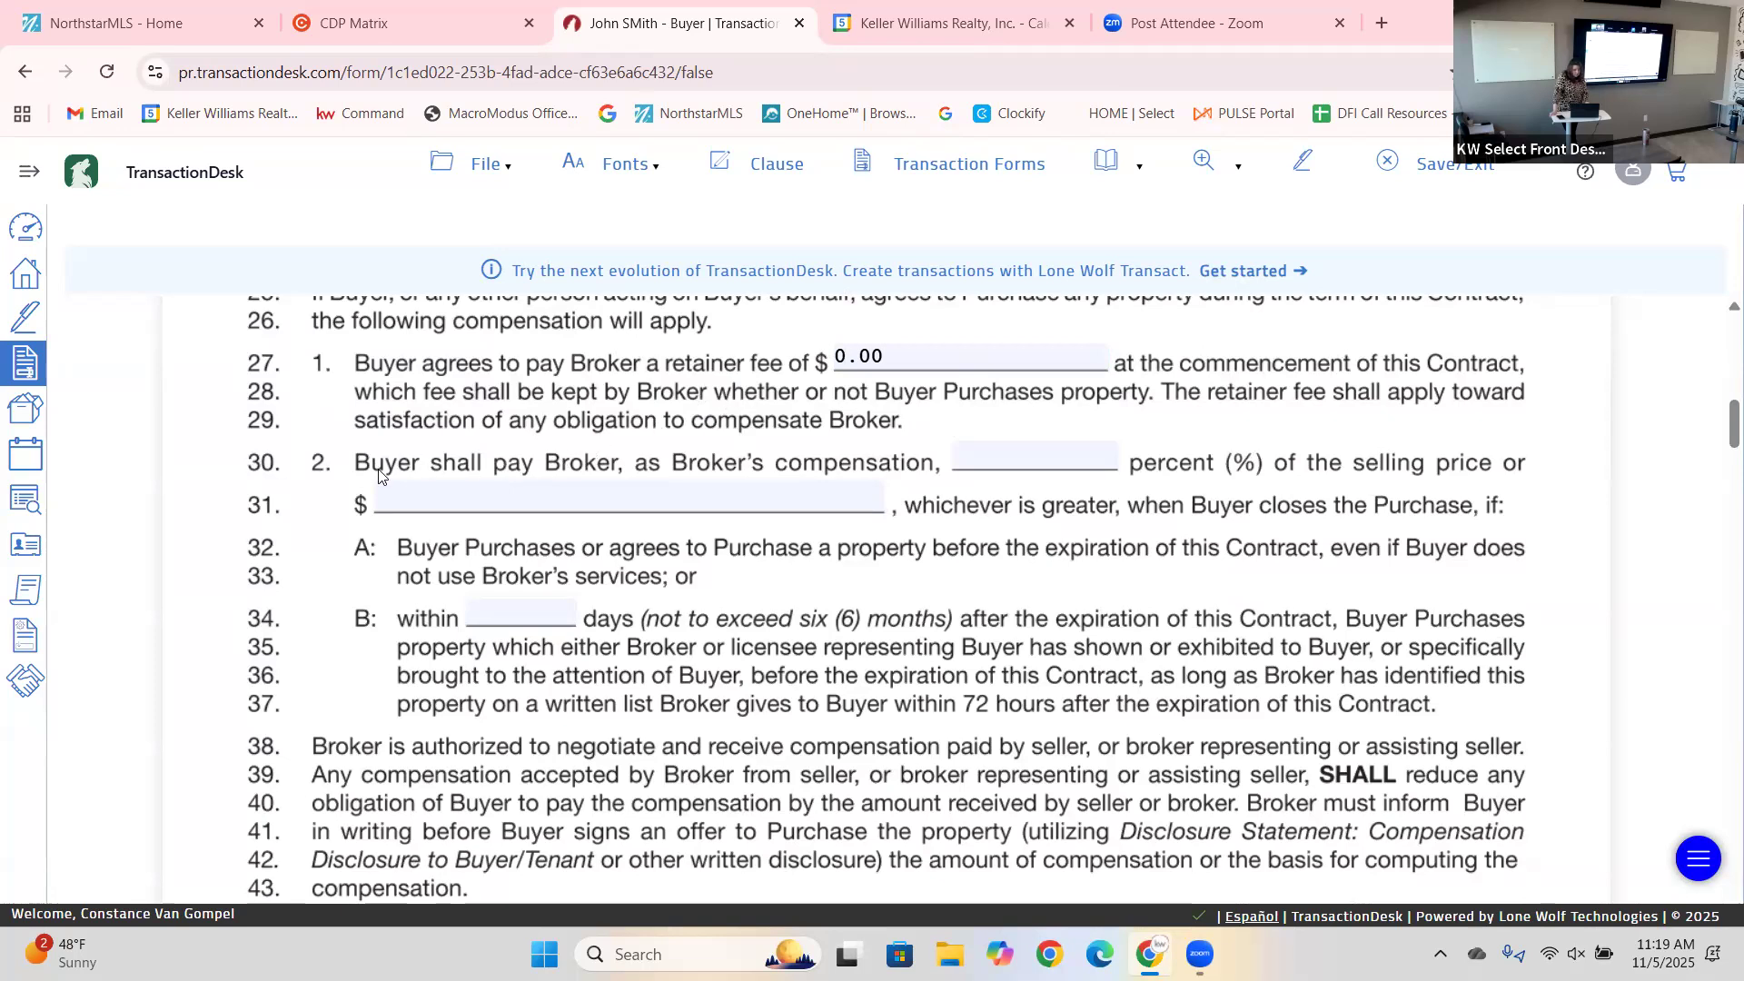
pyautogui.click(1008, 463)
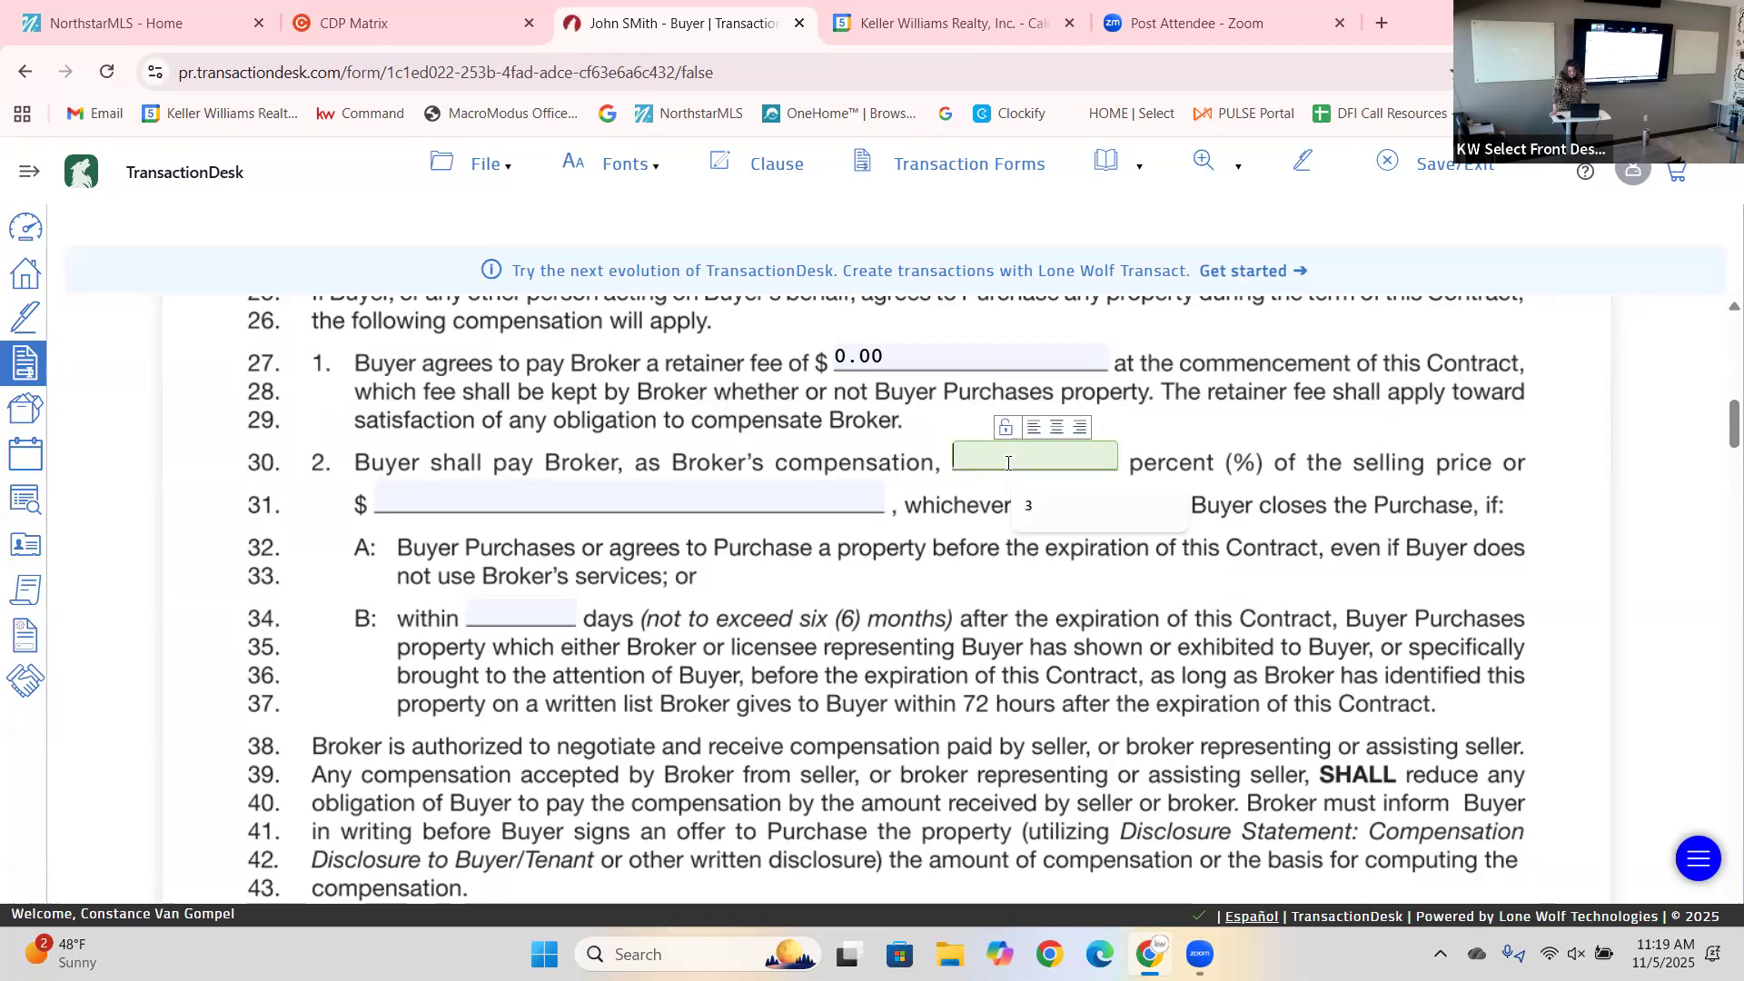
pyautogui.click(1052, 515)
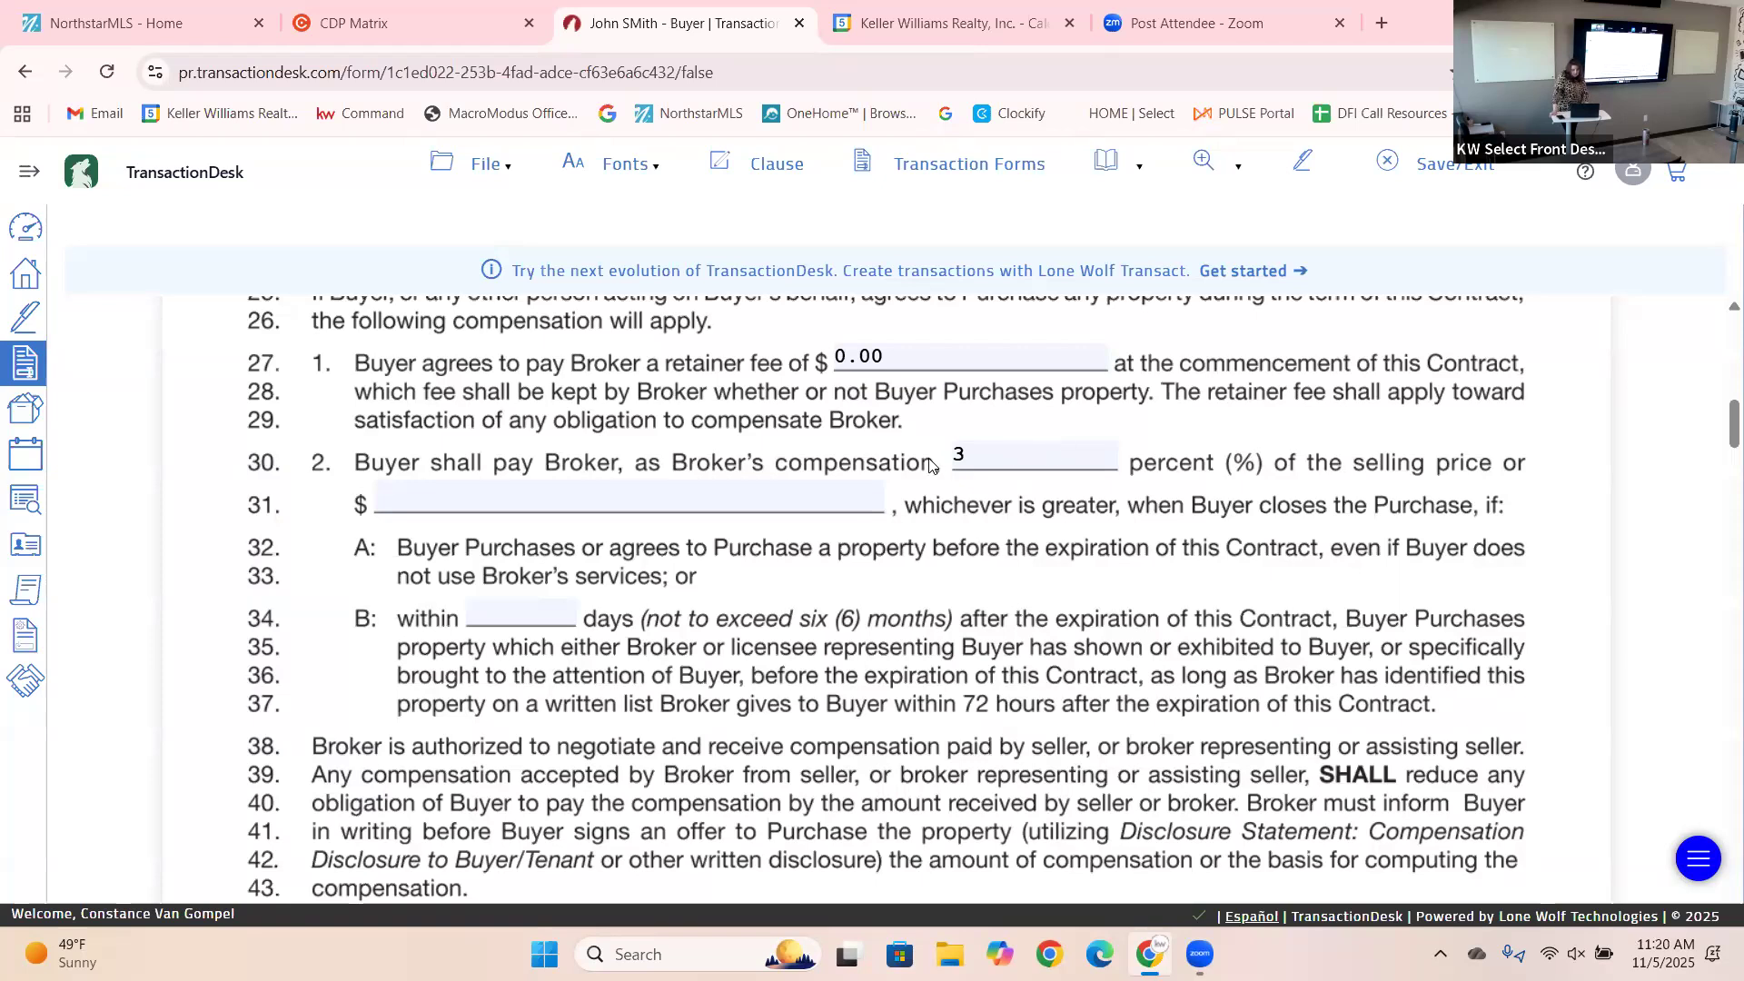
# Set the line 31 dollar amount to 0.00.
pyautogui.click(603, 505)
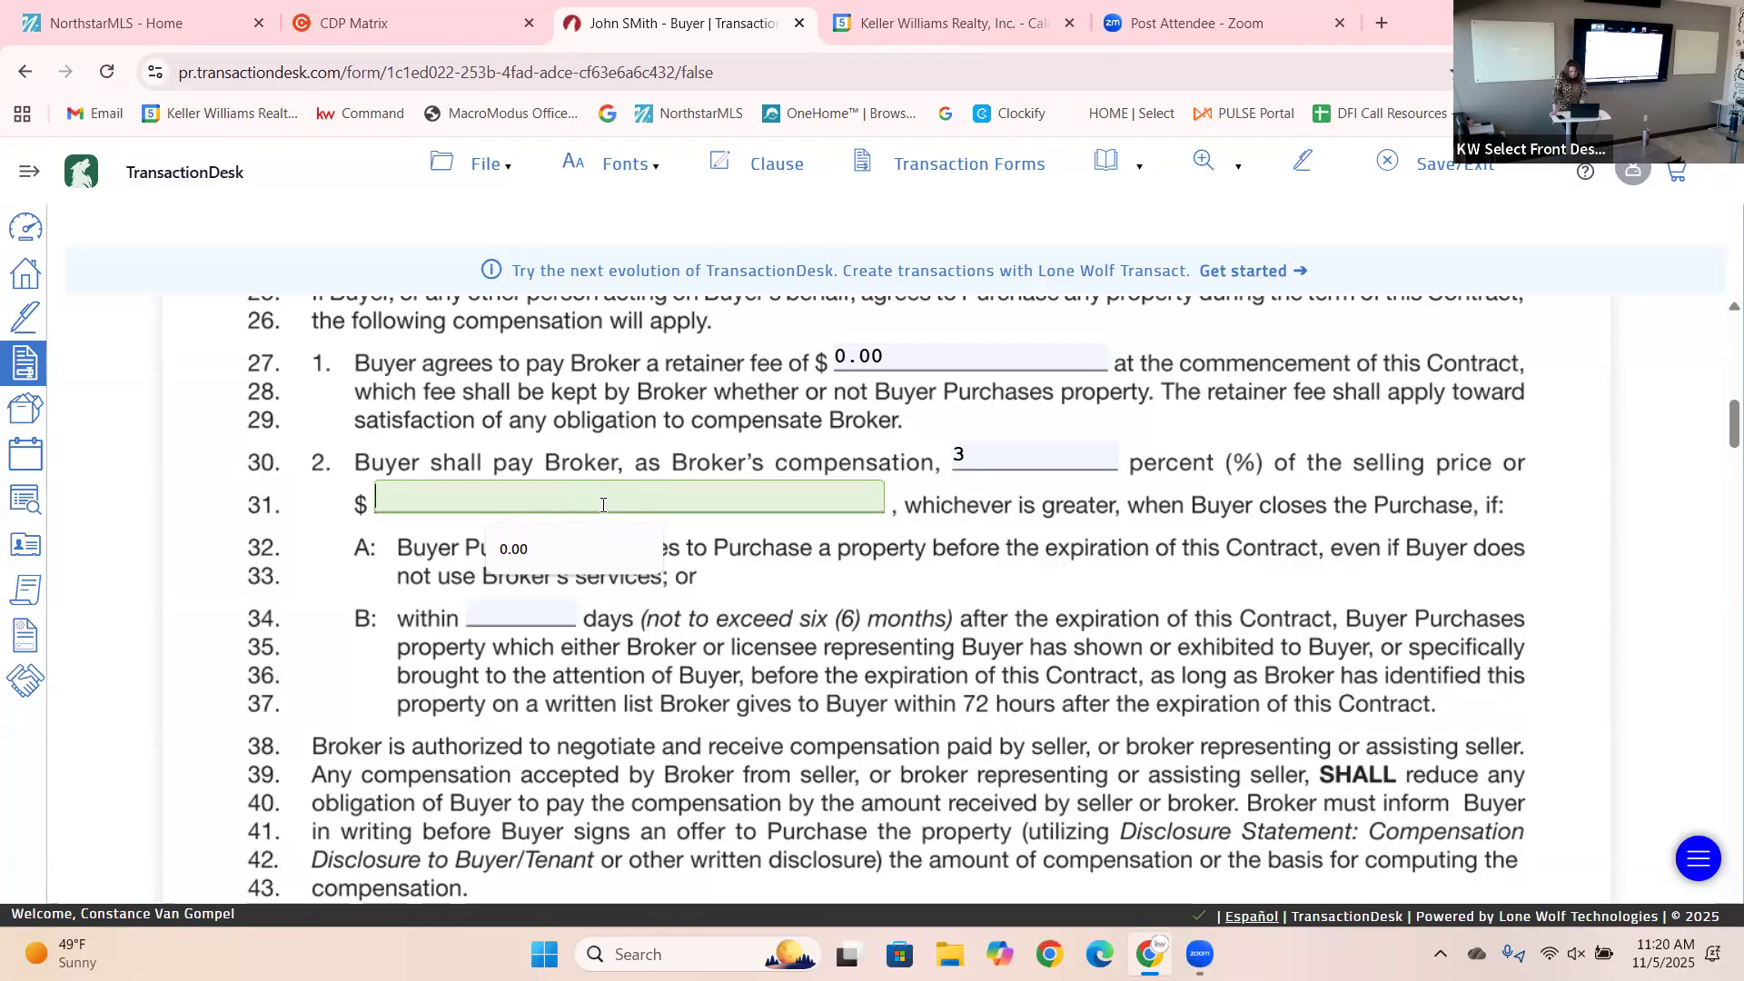
pyautogui.write('3,000')
pyautogui.click(961, 505)
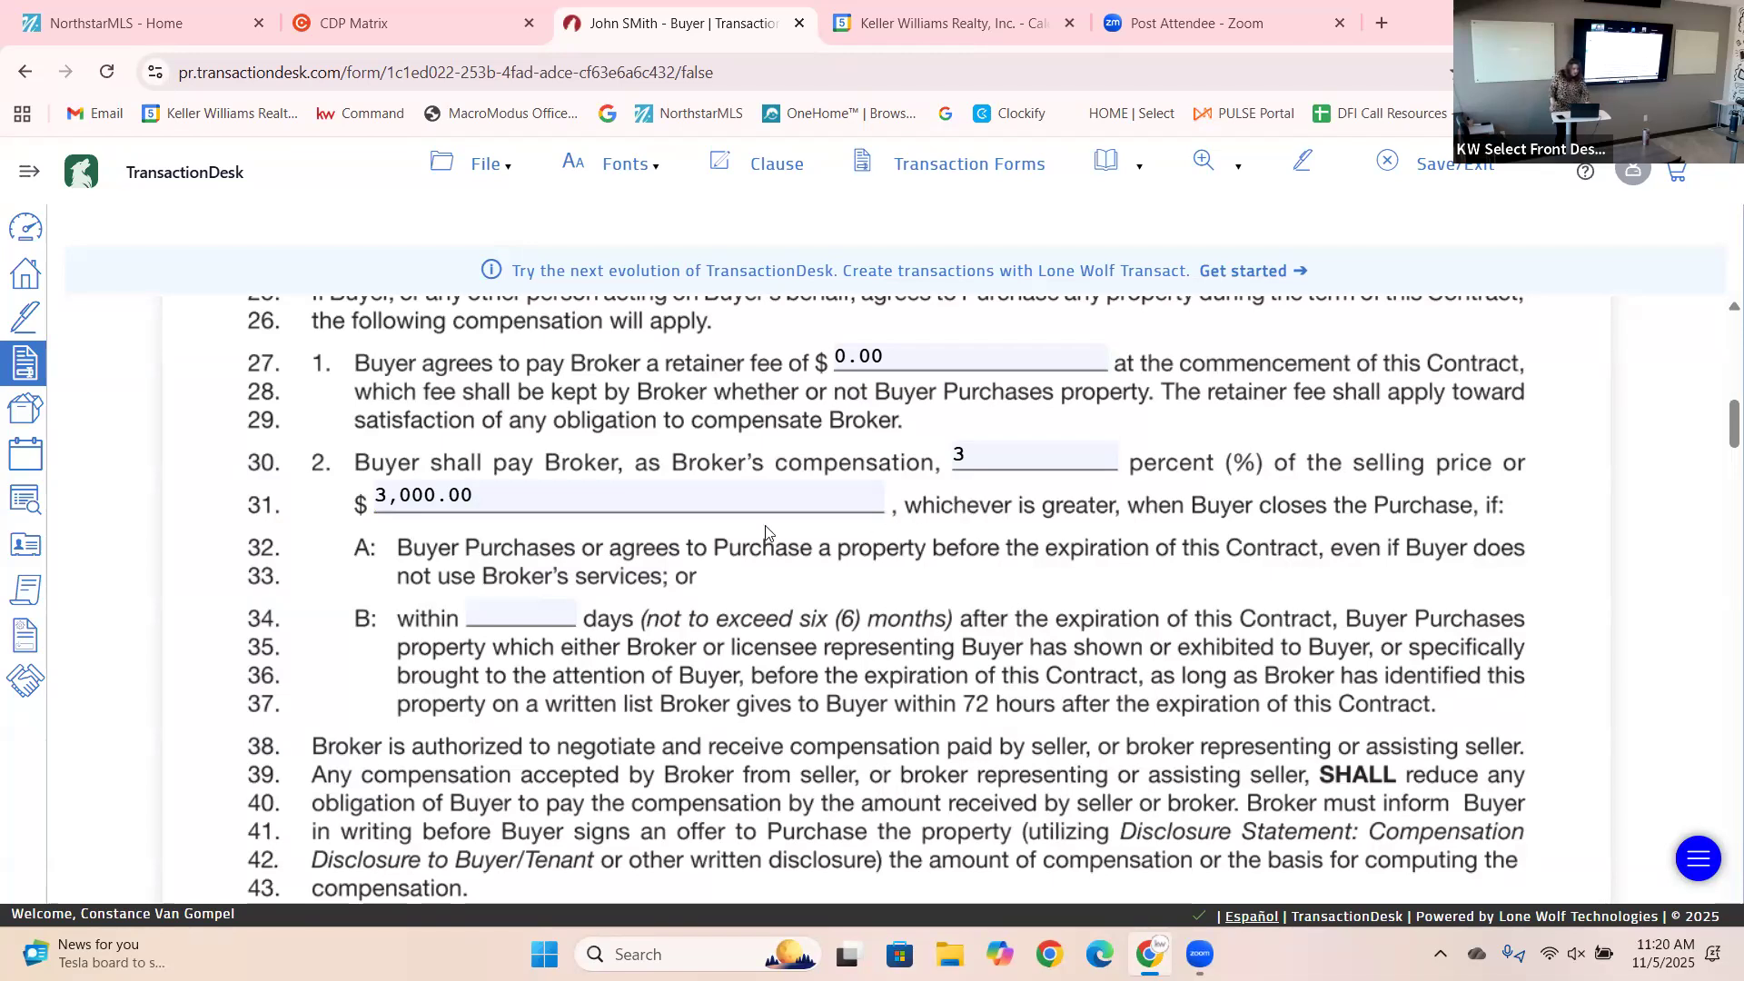
pyautogui.click(511, 488)
pyautogui.moveTo(510, 487); pyautogui.dragTo(348, 527)
pyautogui.write('0')
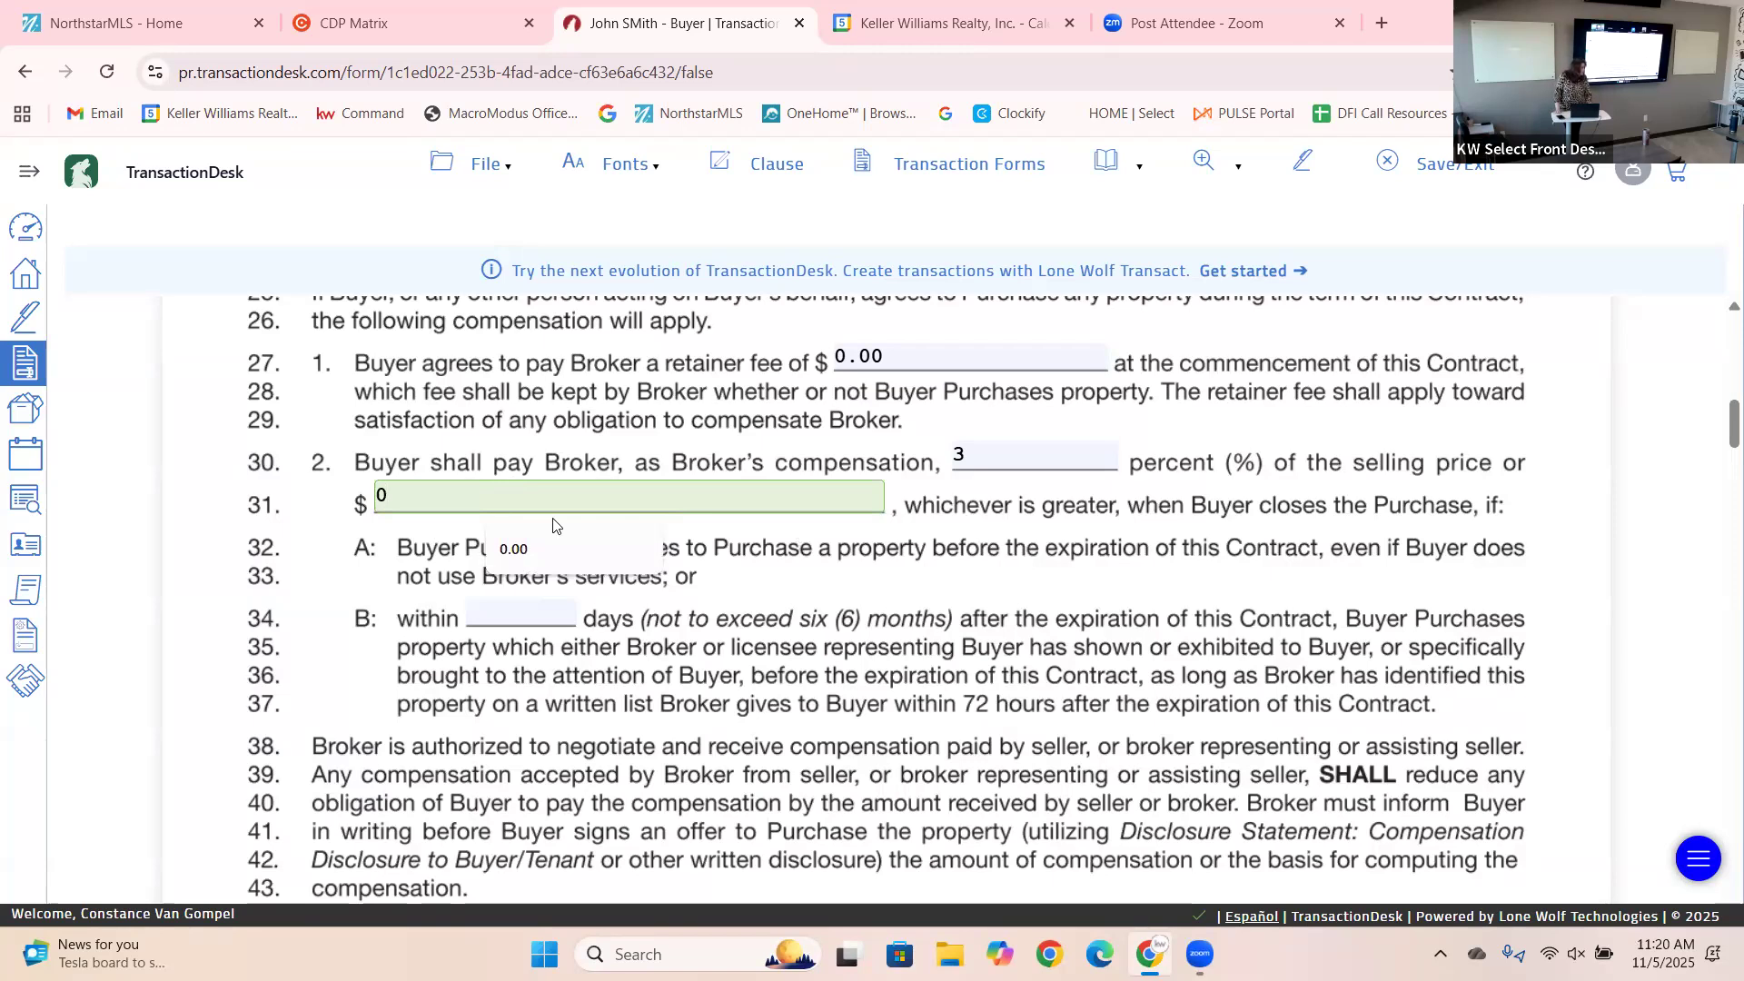
pyautogui.click(1115, 575)
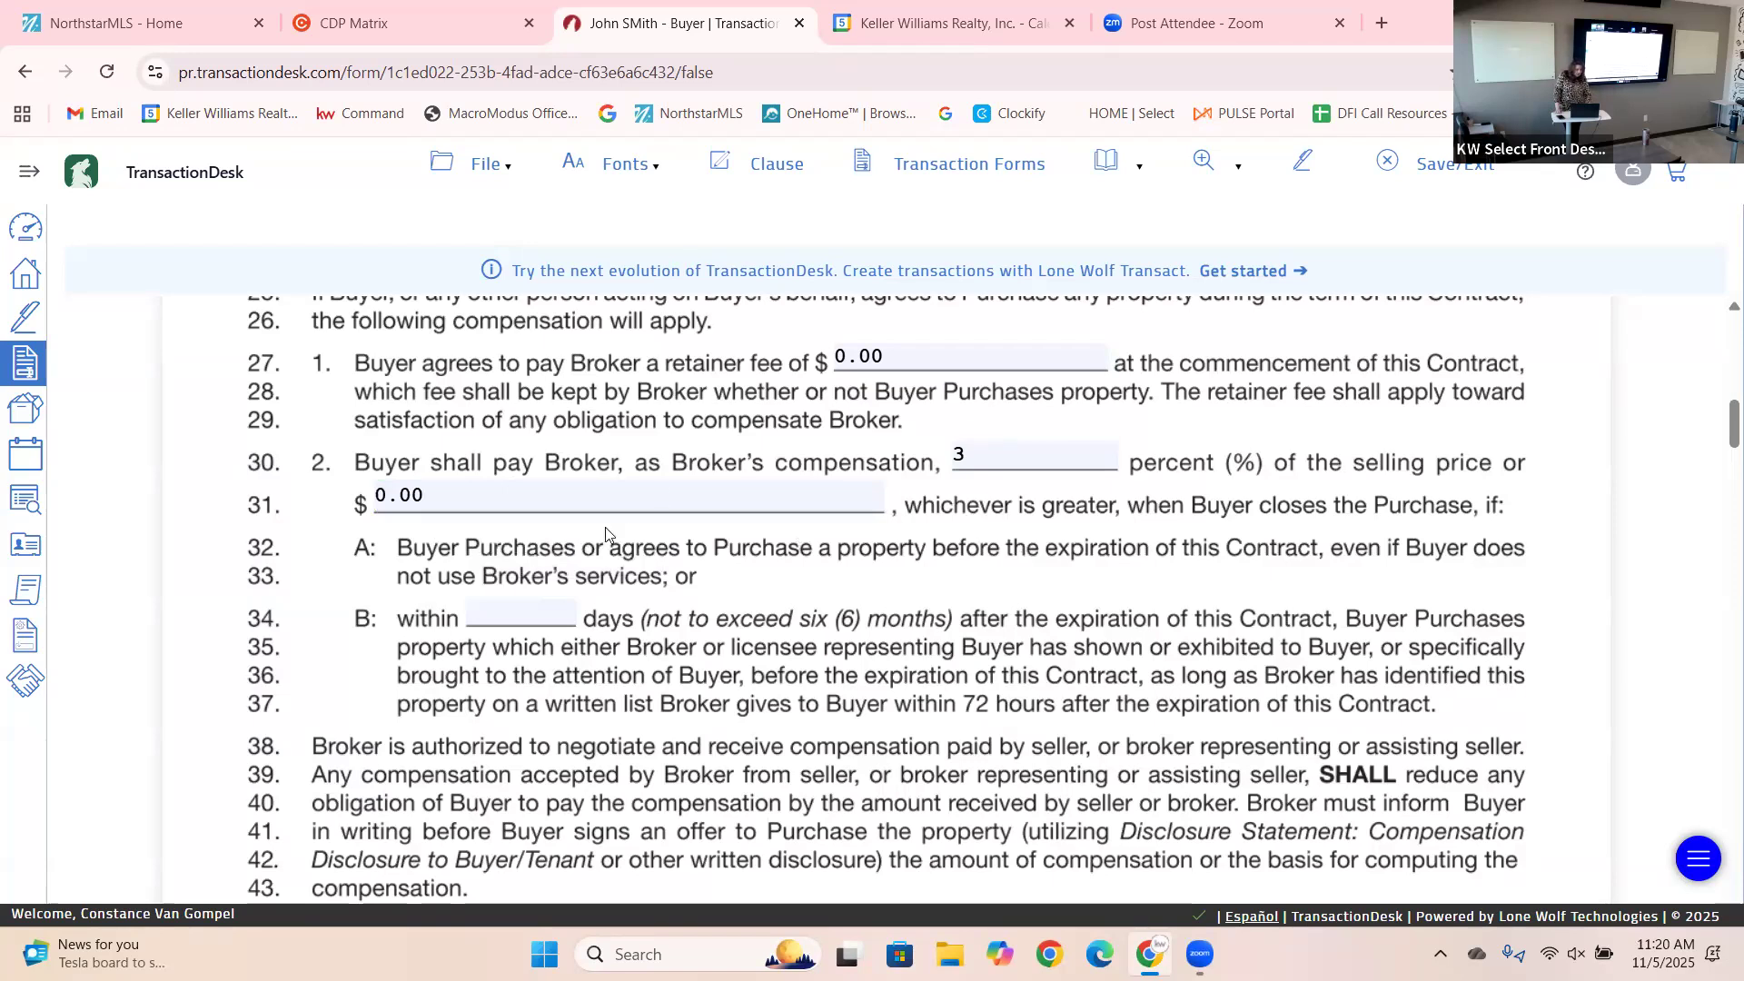
# Enter 180 days for the protection period on line 34.
pyautogui.click(505, 615)
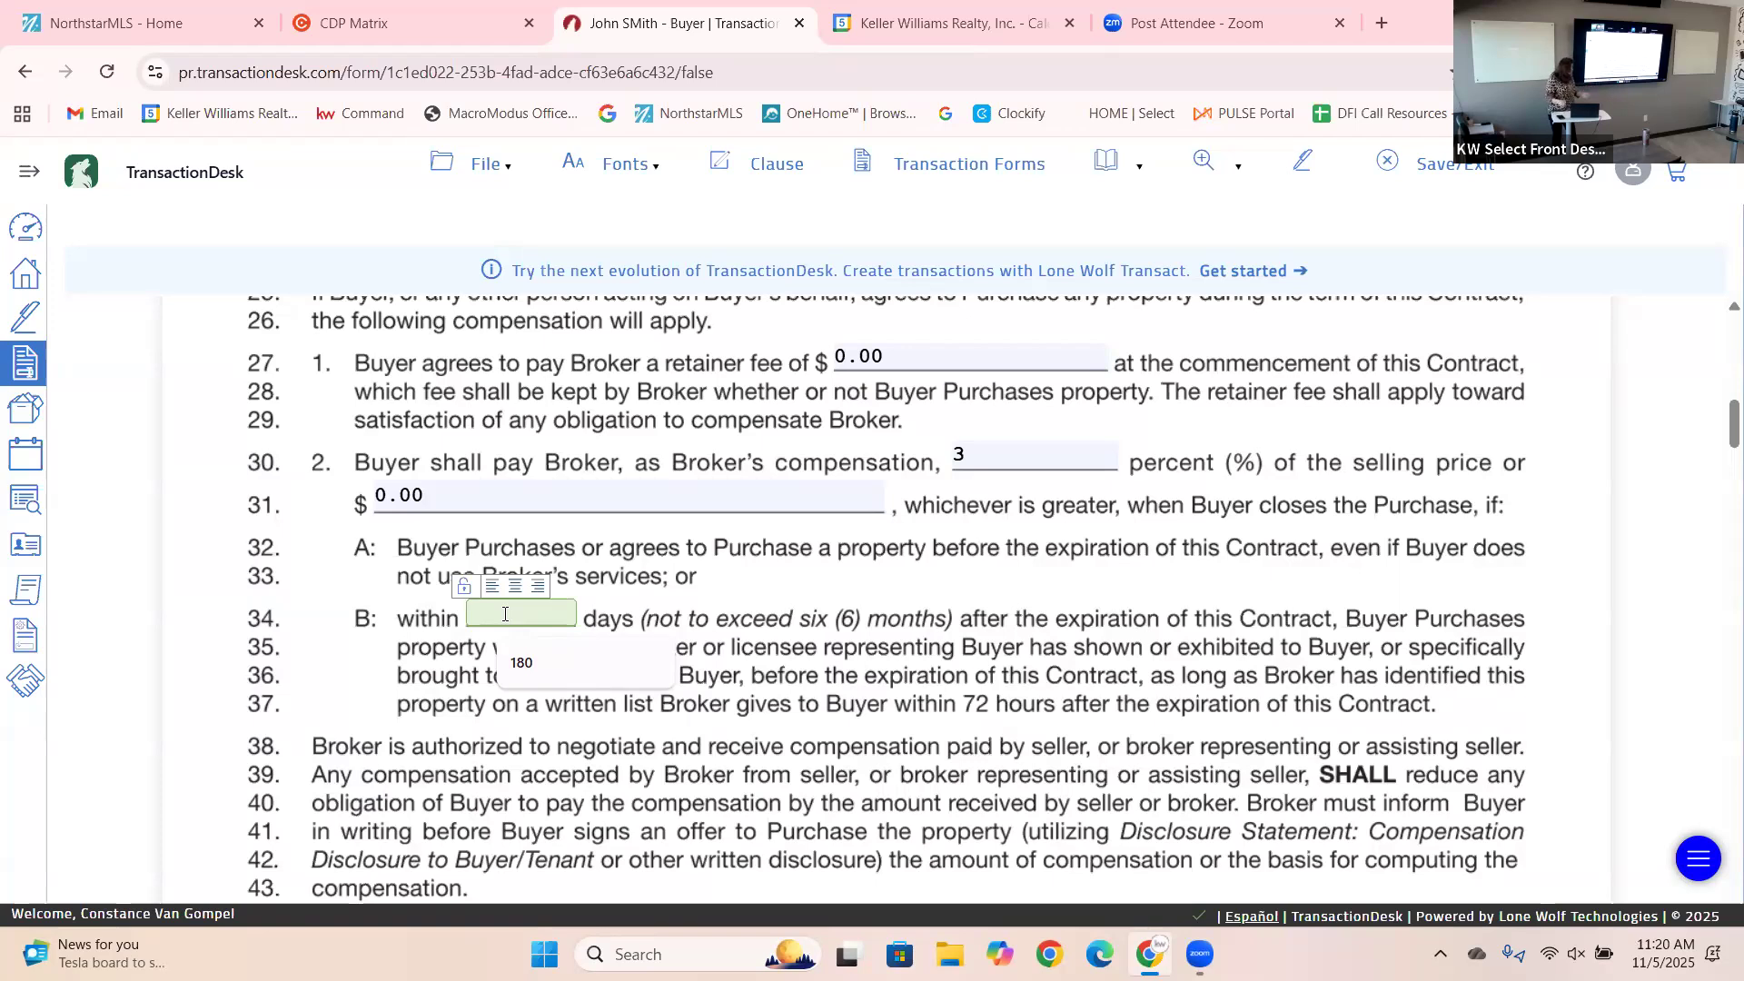
pyautogui.write('180')
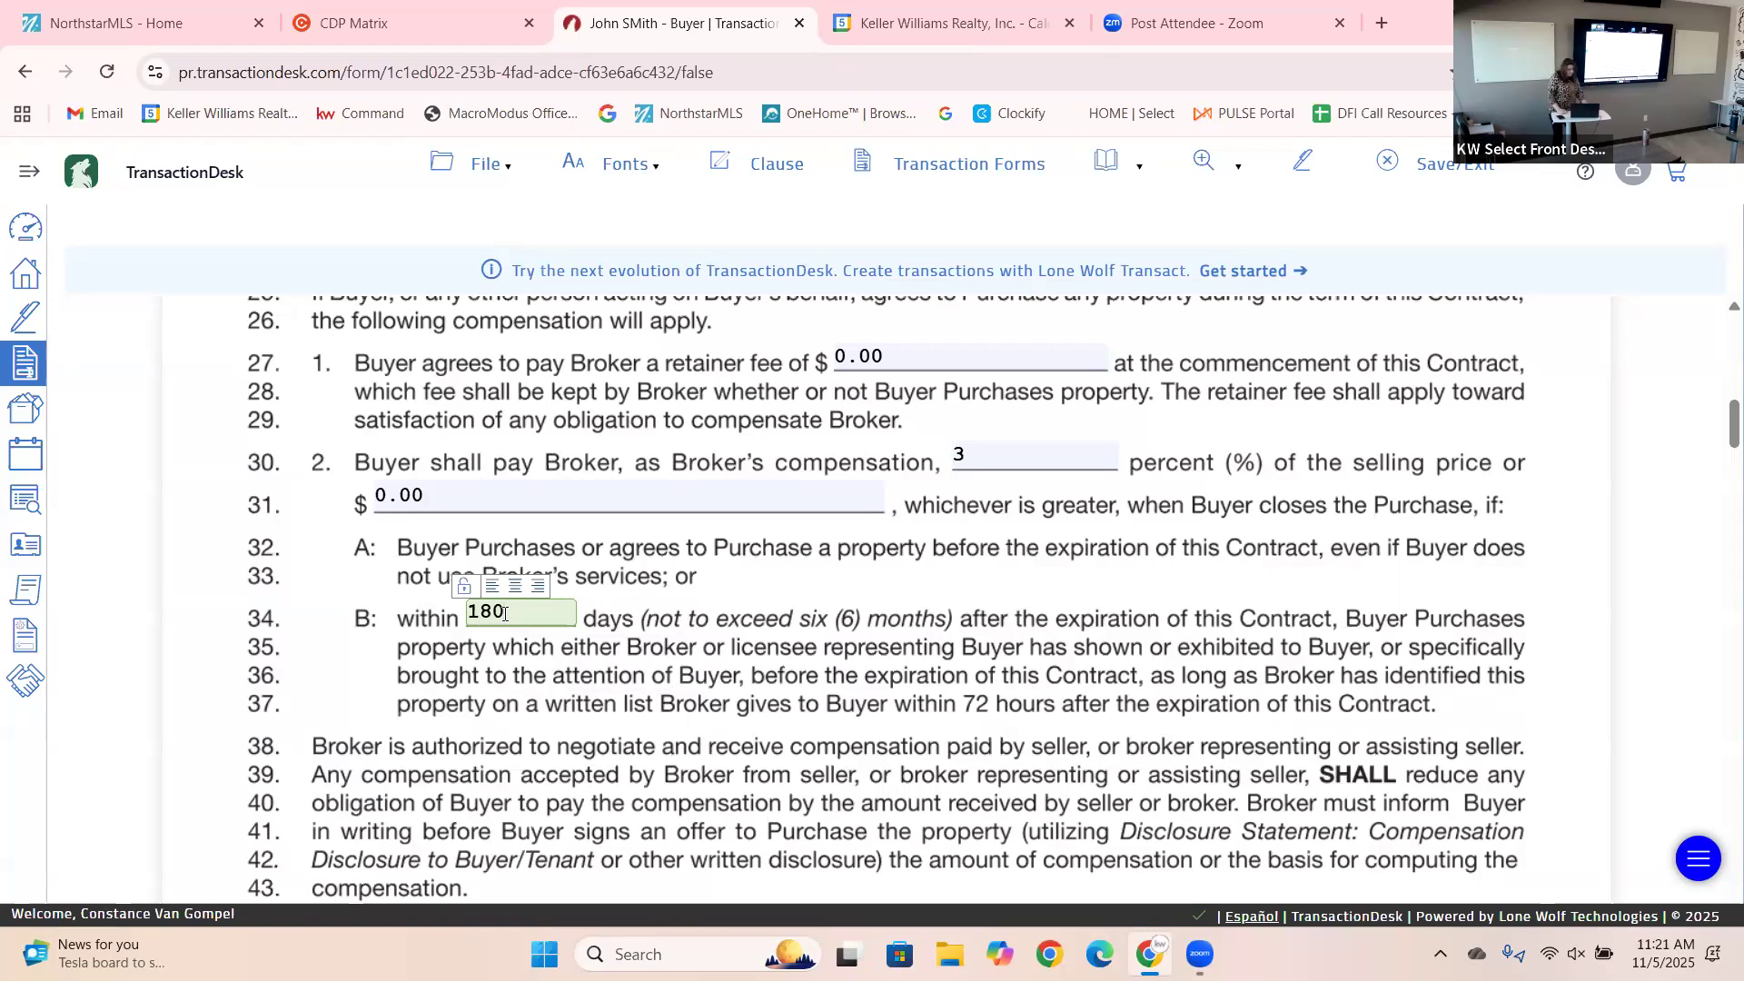
pyautogui.click(822, 681)
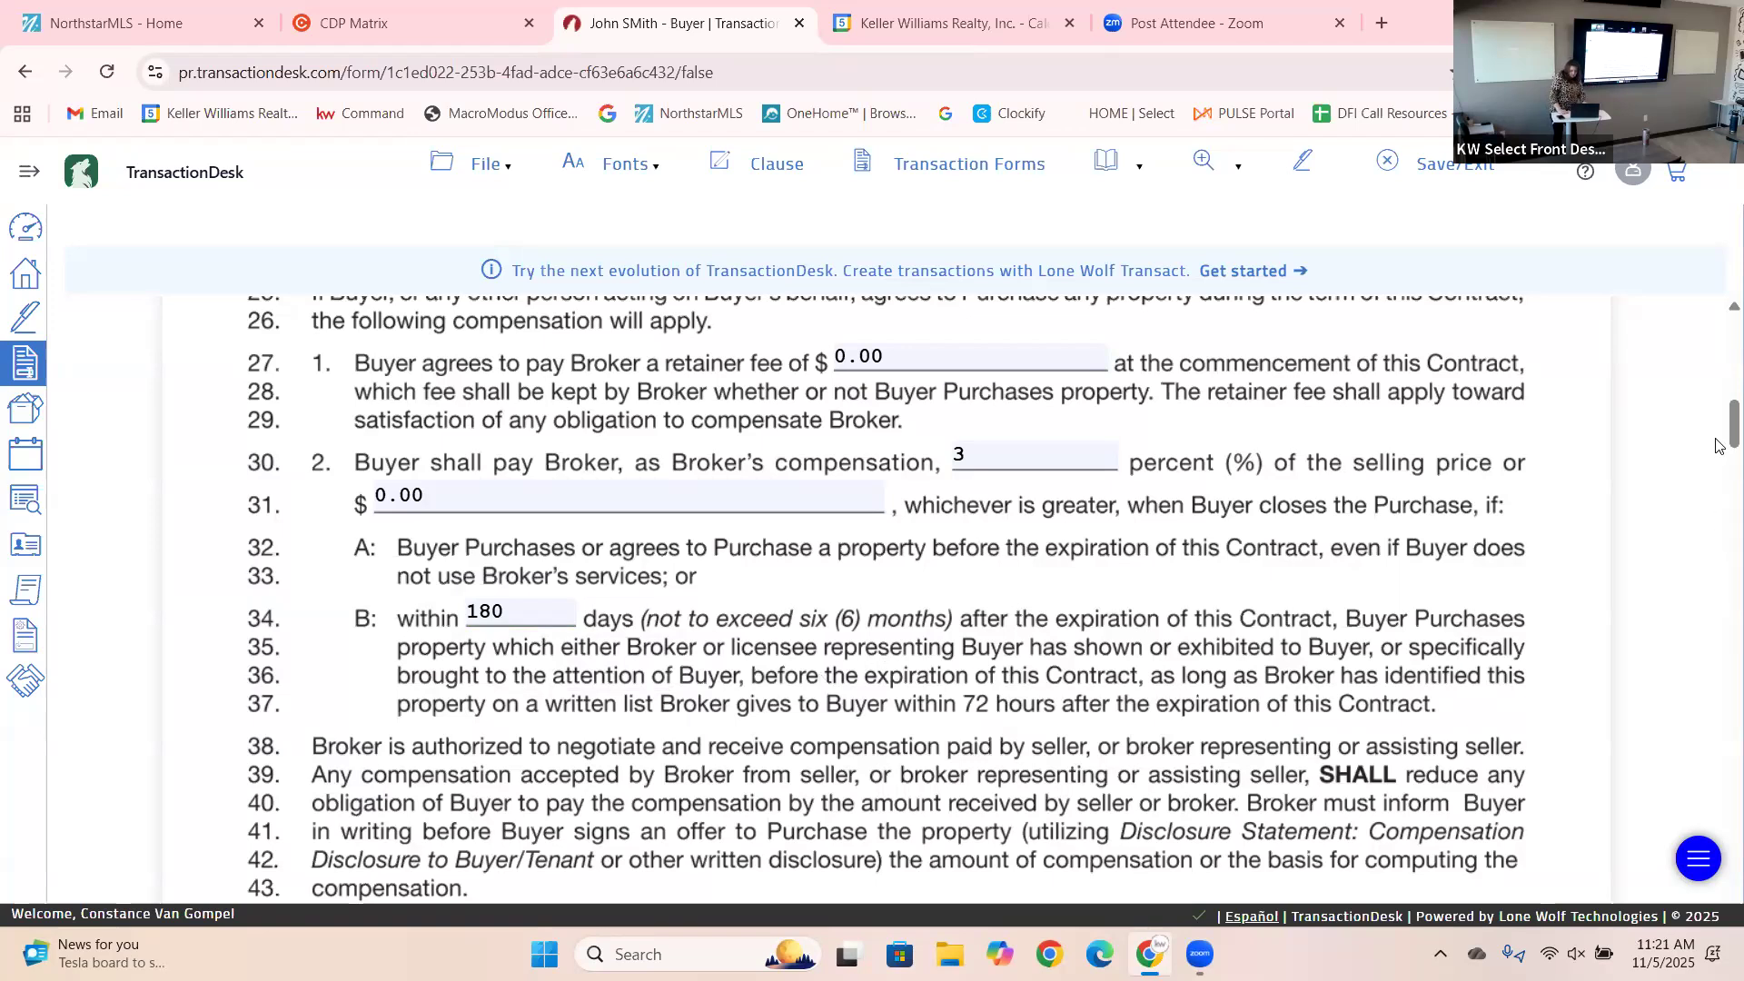
pyautogui.scroll(-4, 1719, 459)
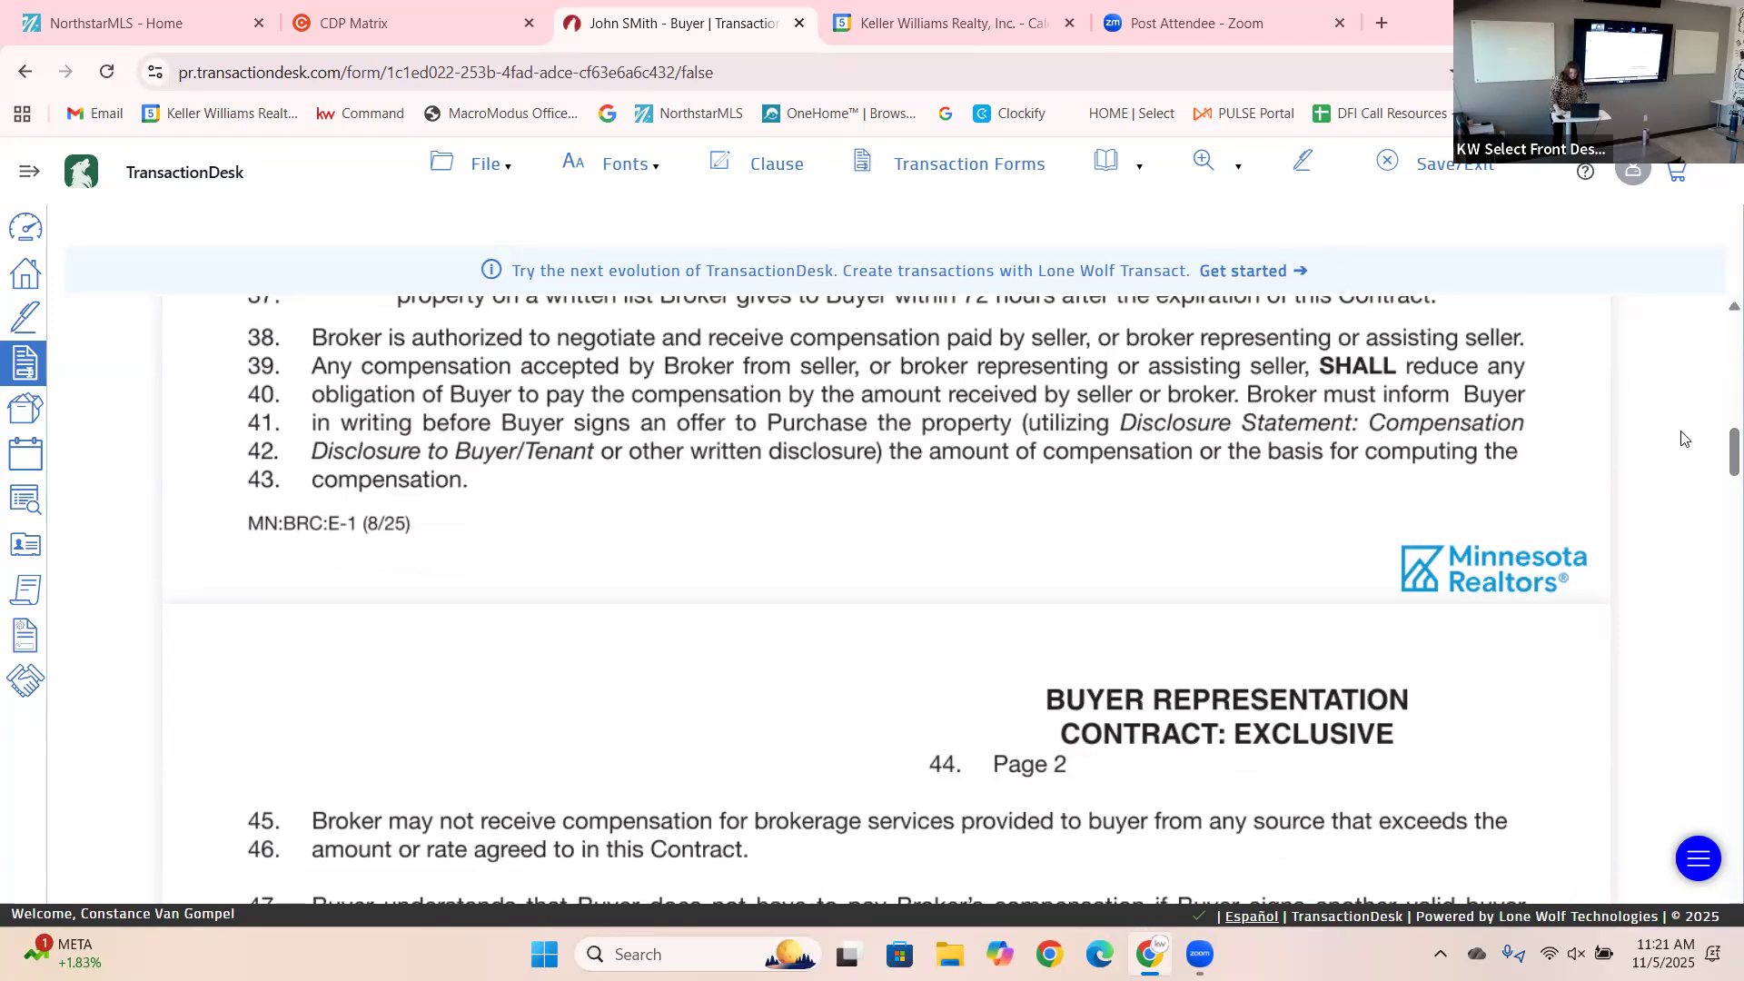
# Check RESIDENTIAL/PERSONAL on line 60 and the line 71 broker-arranged closing agent box.
pyautogui.moveTo(1720, 454); pyautogui.dragTo(1719, 516)
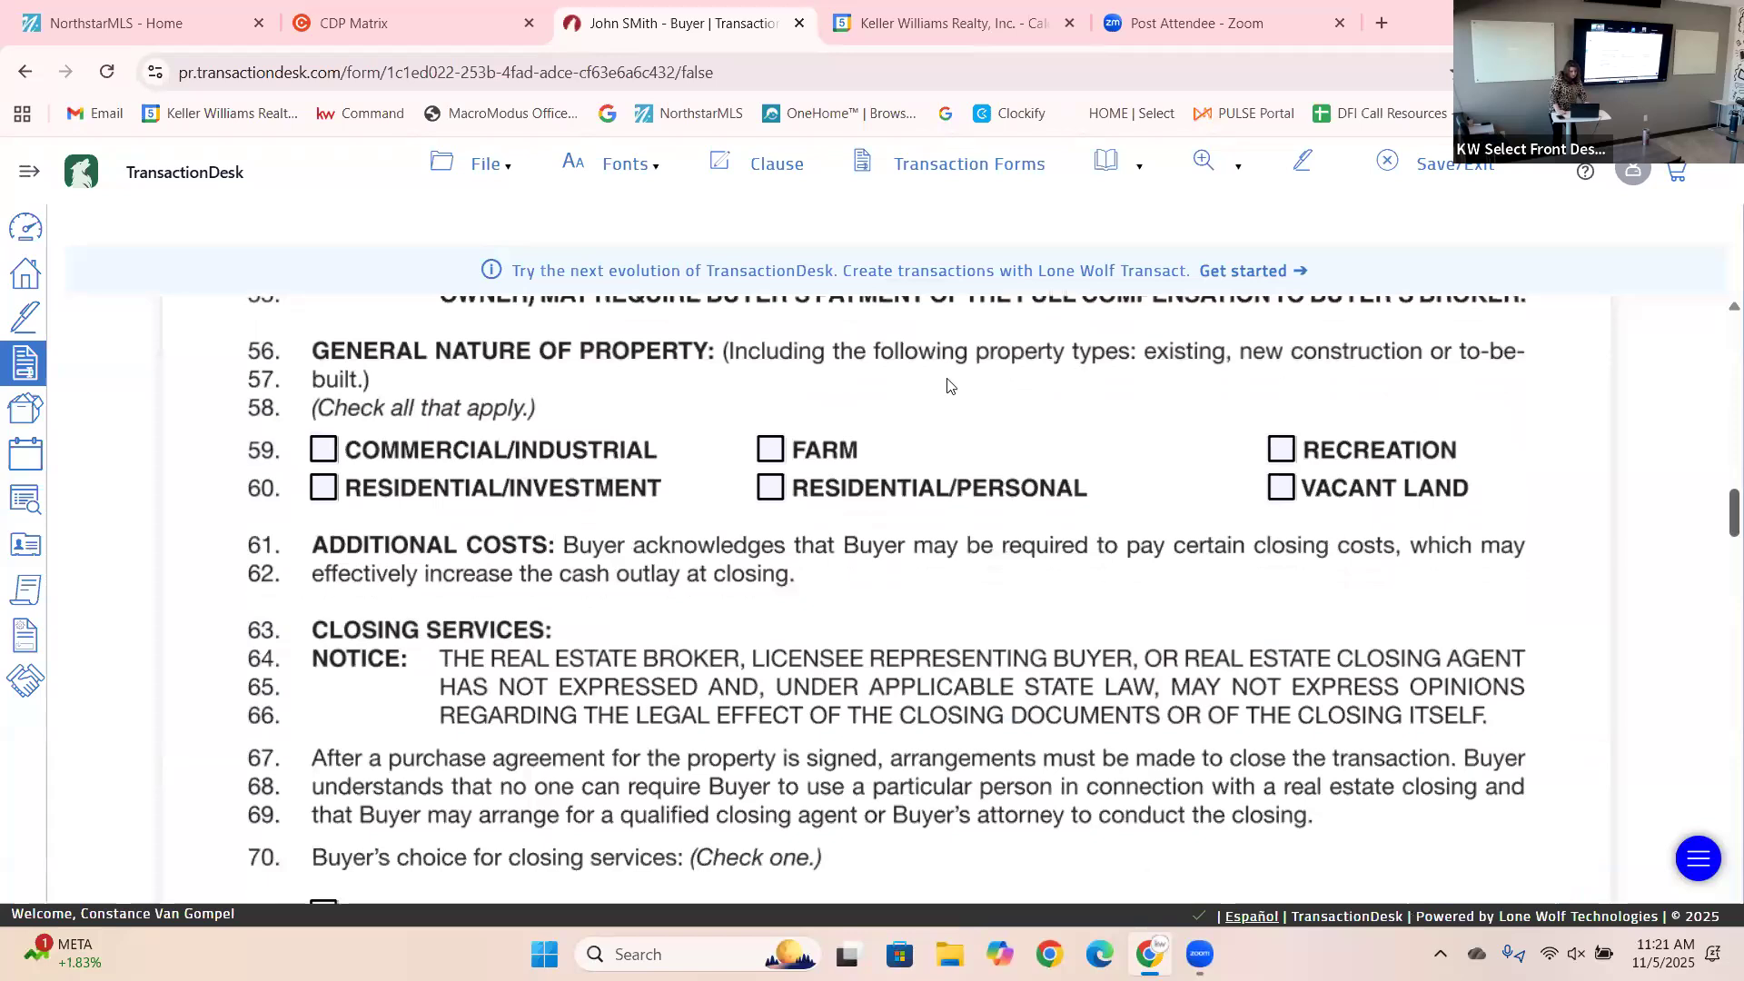
pyautogui.click(769, 490)
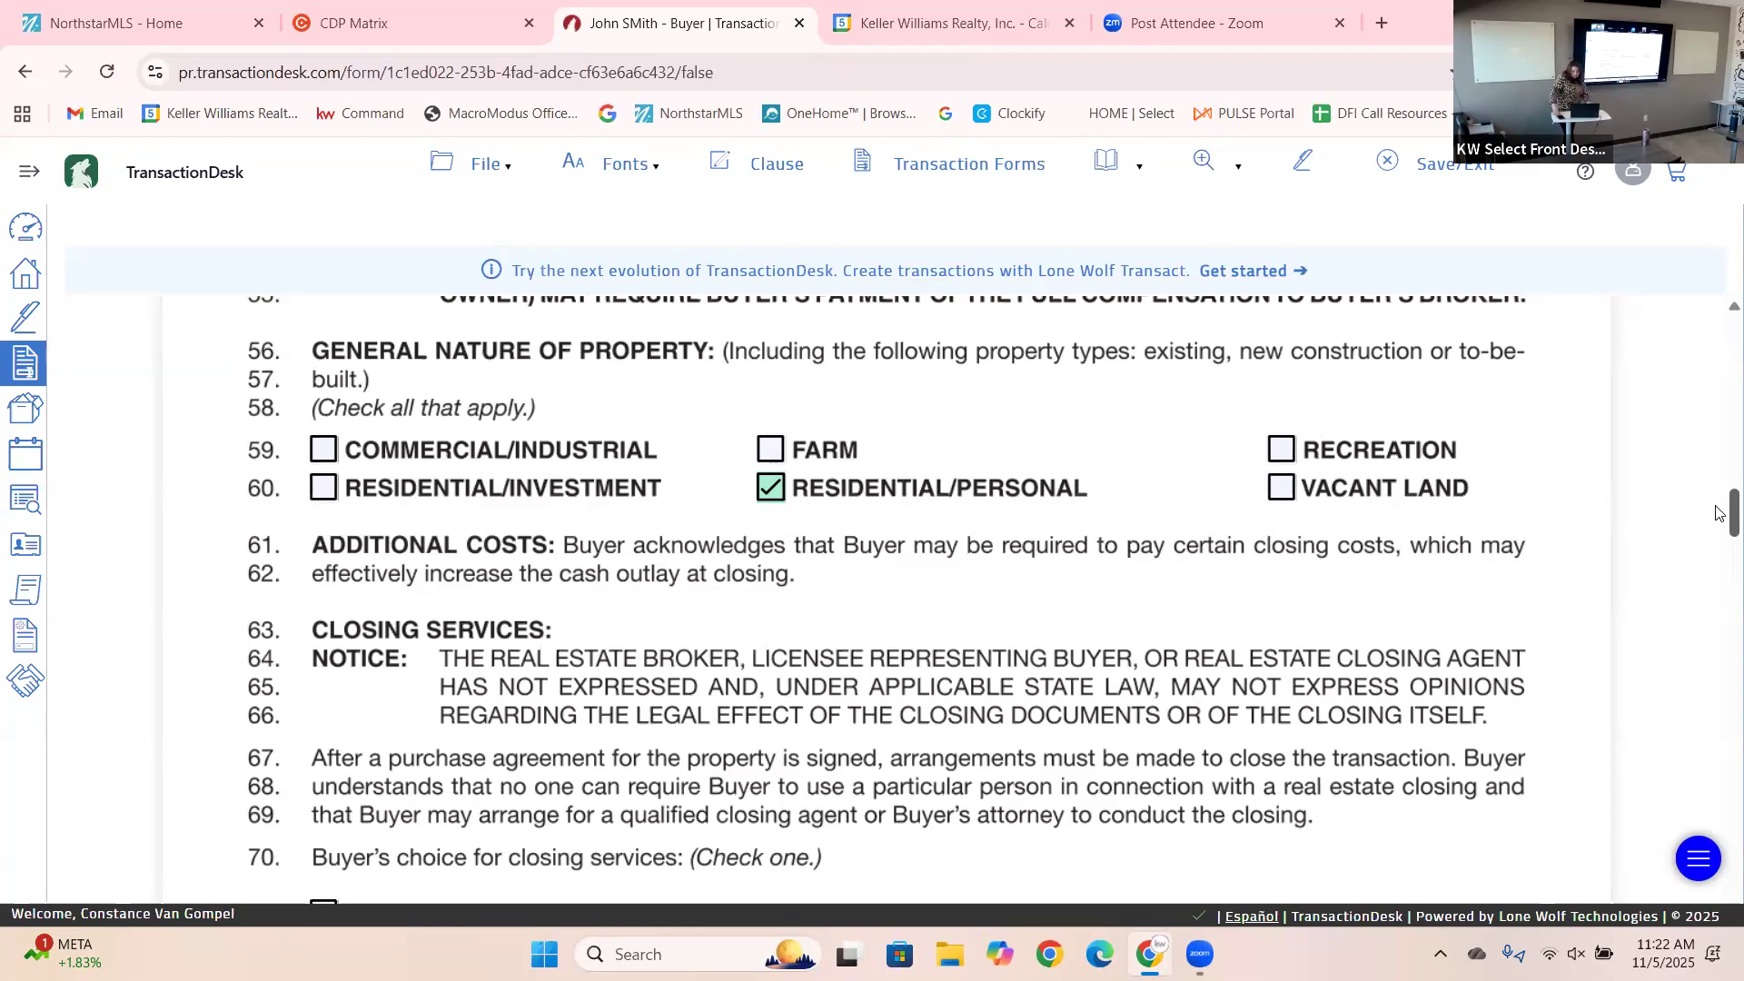
pyautogui.scroll(-4, 1720, 536)
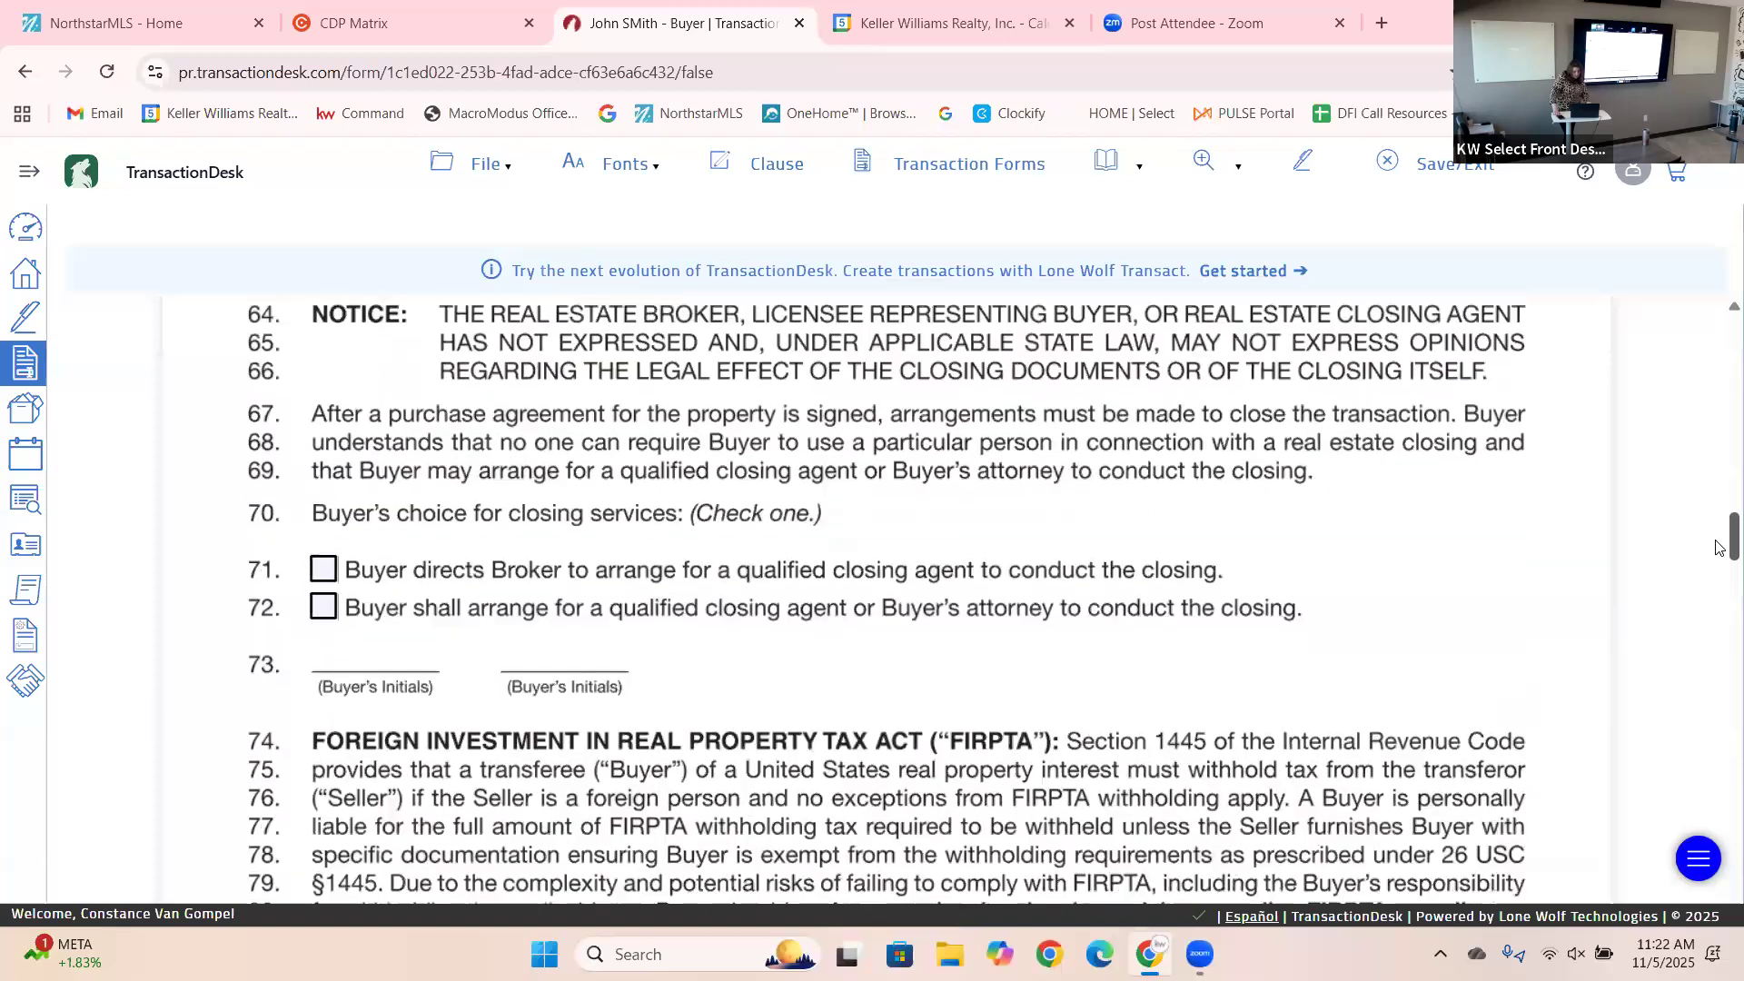
pyautogui.scroll(-2, 1720, 545)
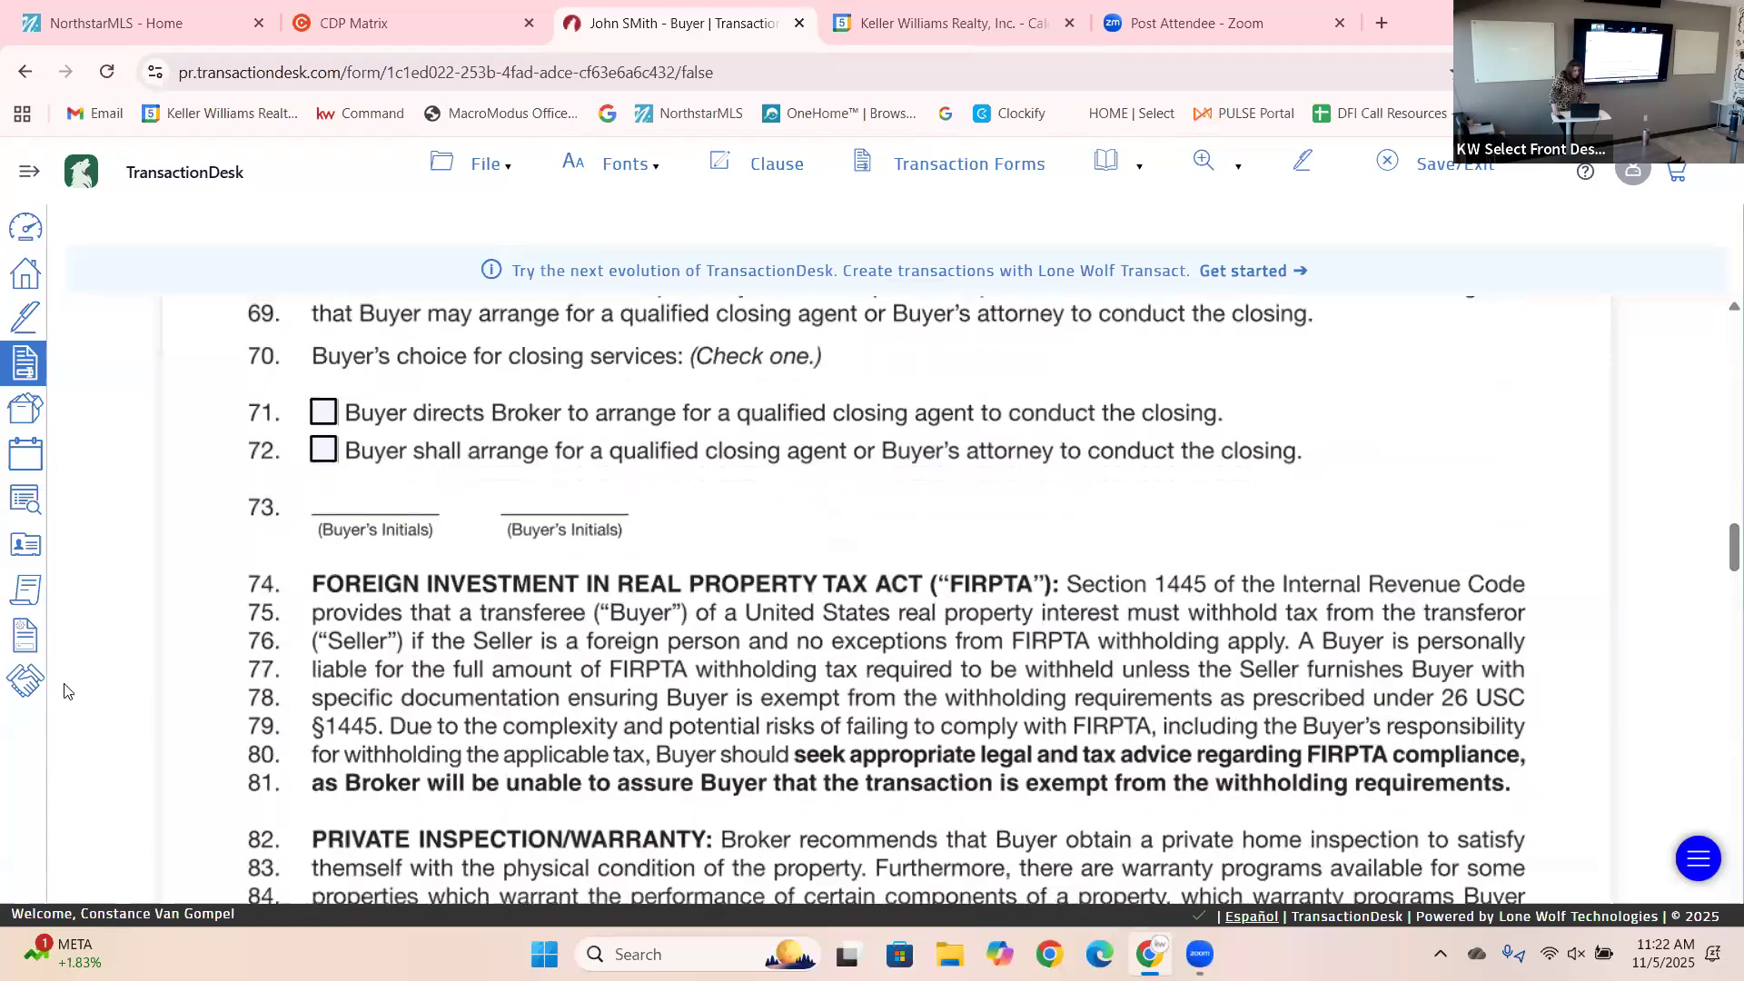
pyautogui.click(322, 416)
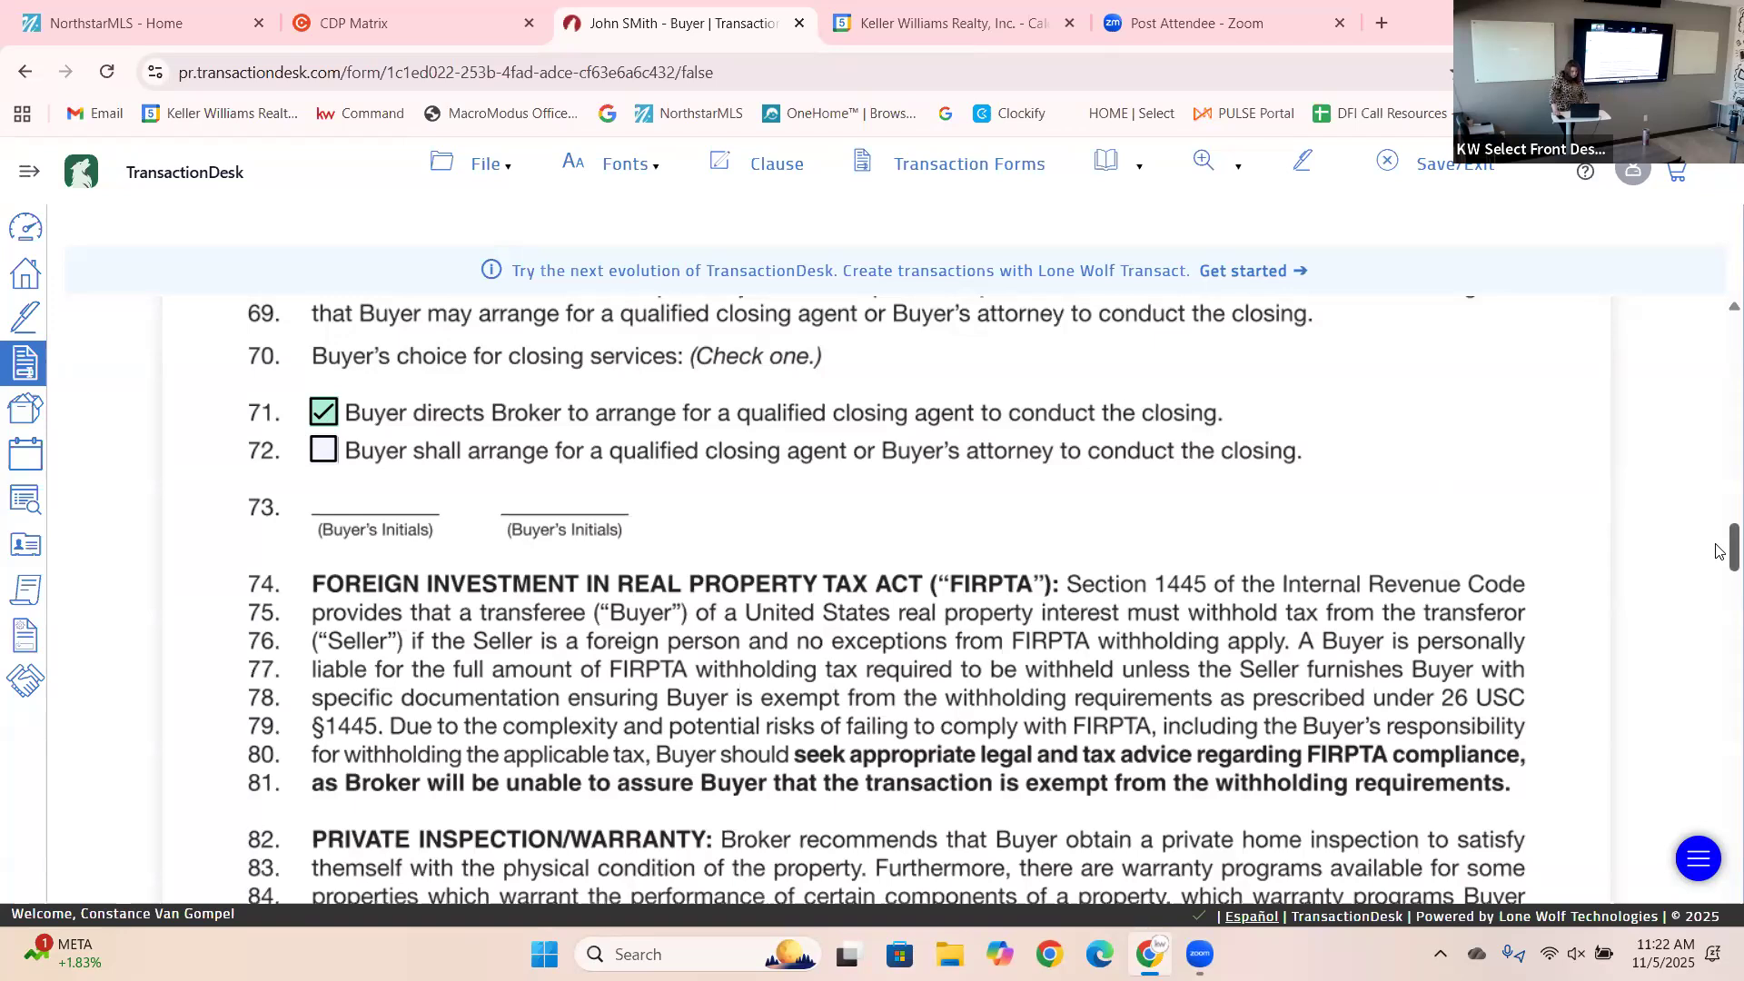
pyautogui.scroll(1, 1719, 550)
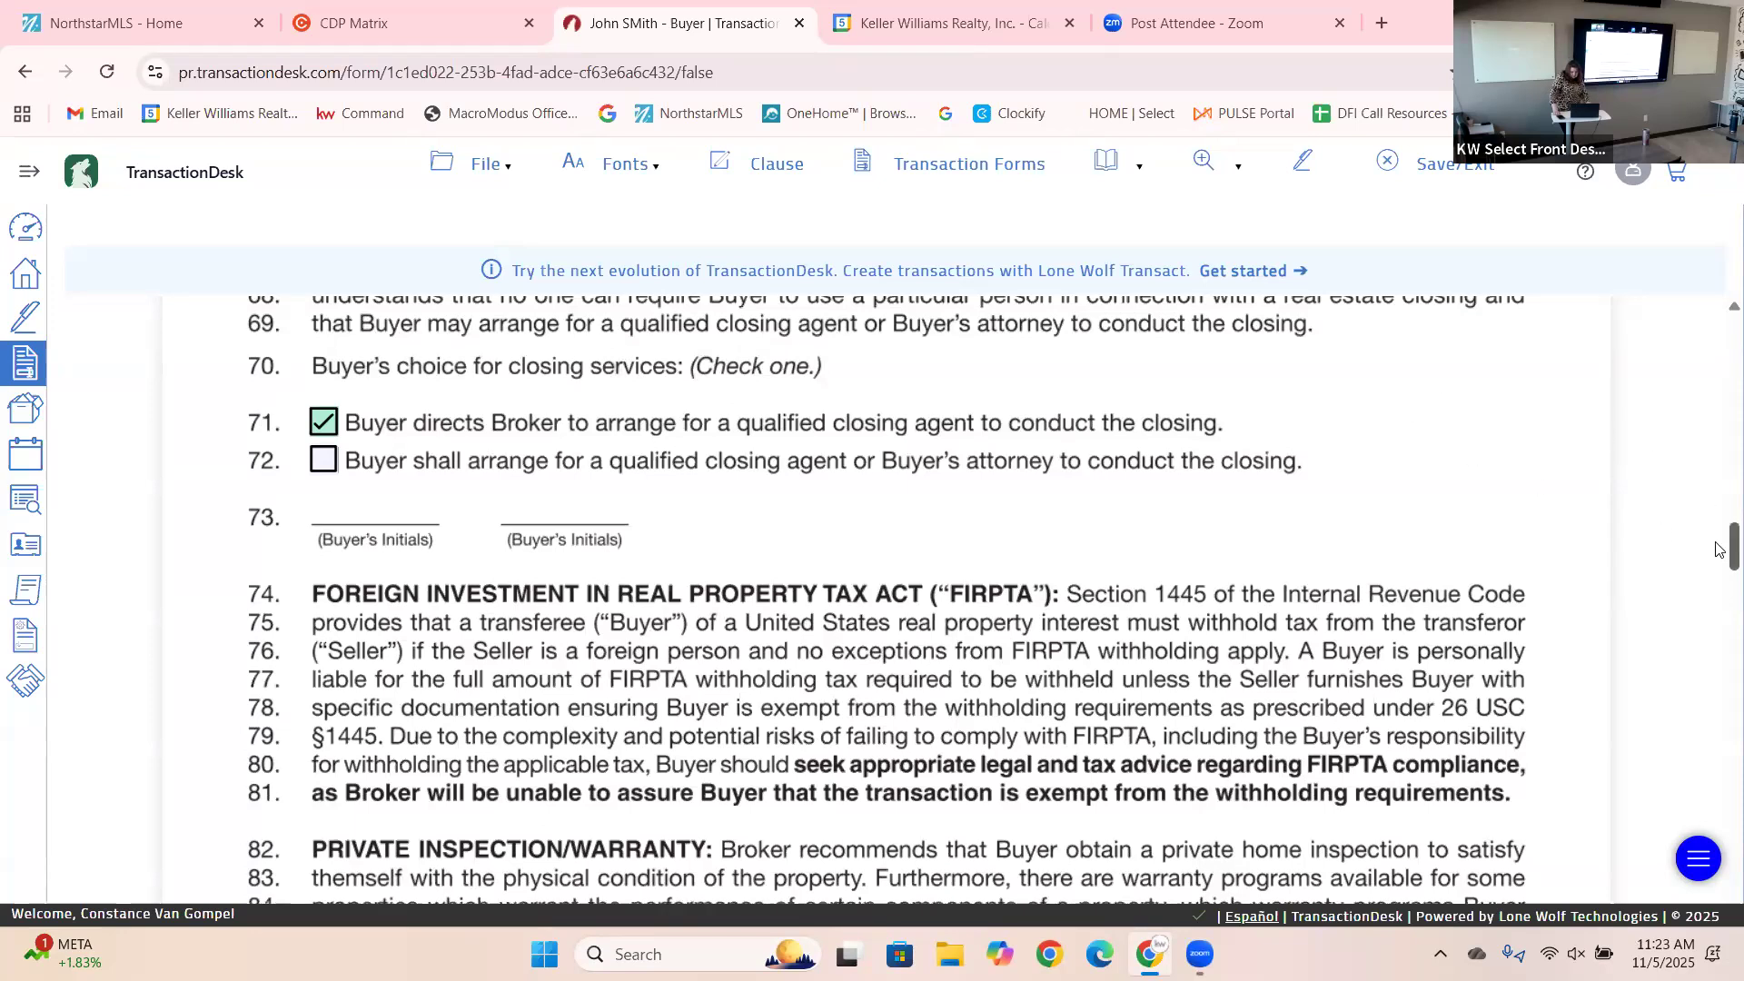
pyautogui.scroll(-5, 1720, 551)
pyautogui.scroll(-2, 1719, 559)
# Tick the line 99 checkbox agreeing to dual agency representation.
pyautogui.moveTo(1716, 556); pyautogui.dragTo(1716, 617)
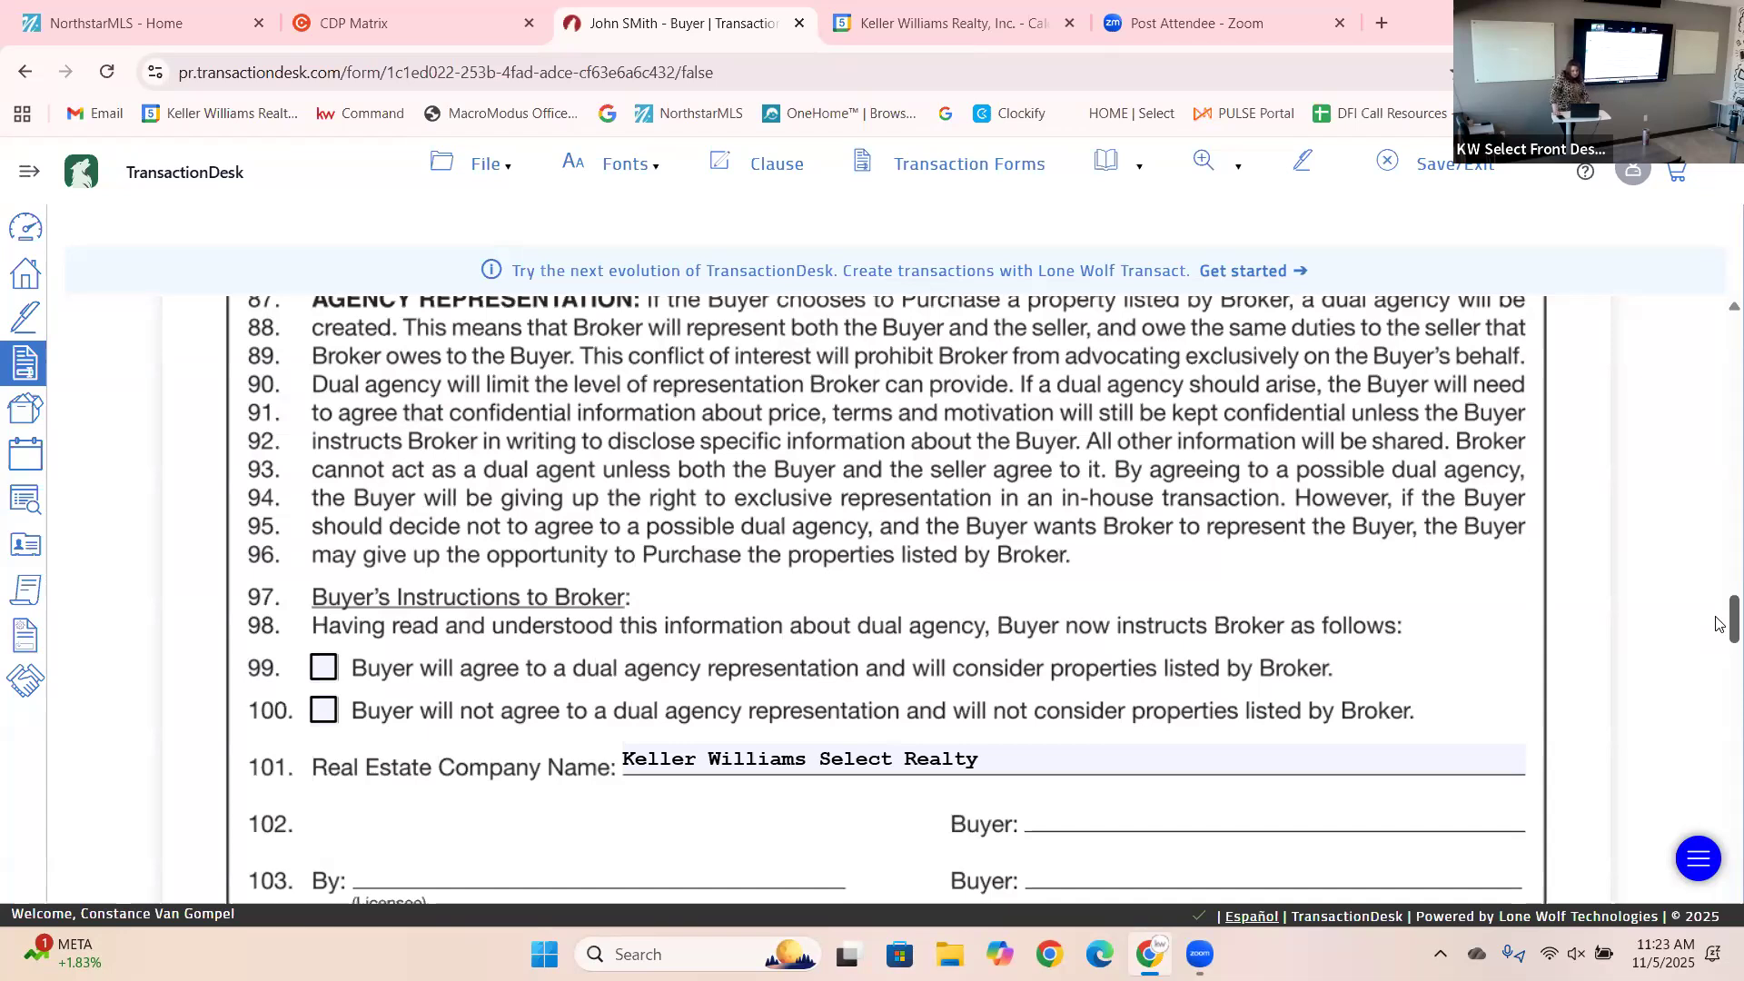
pyautogui.scroll(-3, 1720, 623)
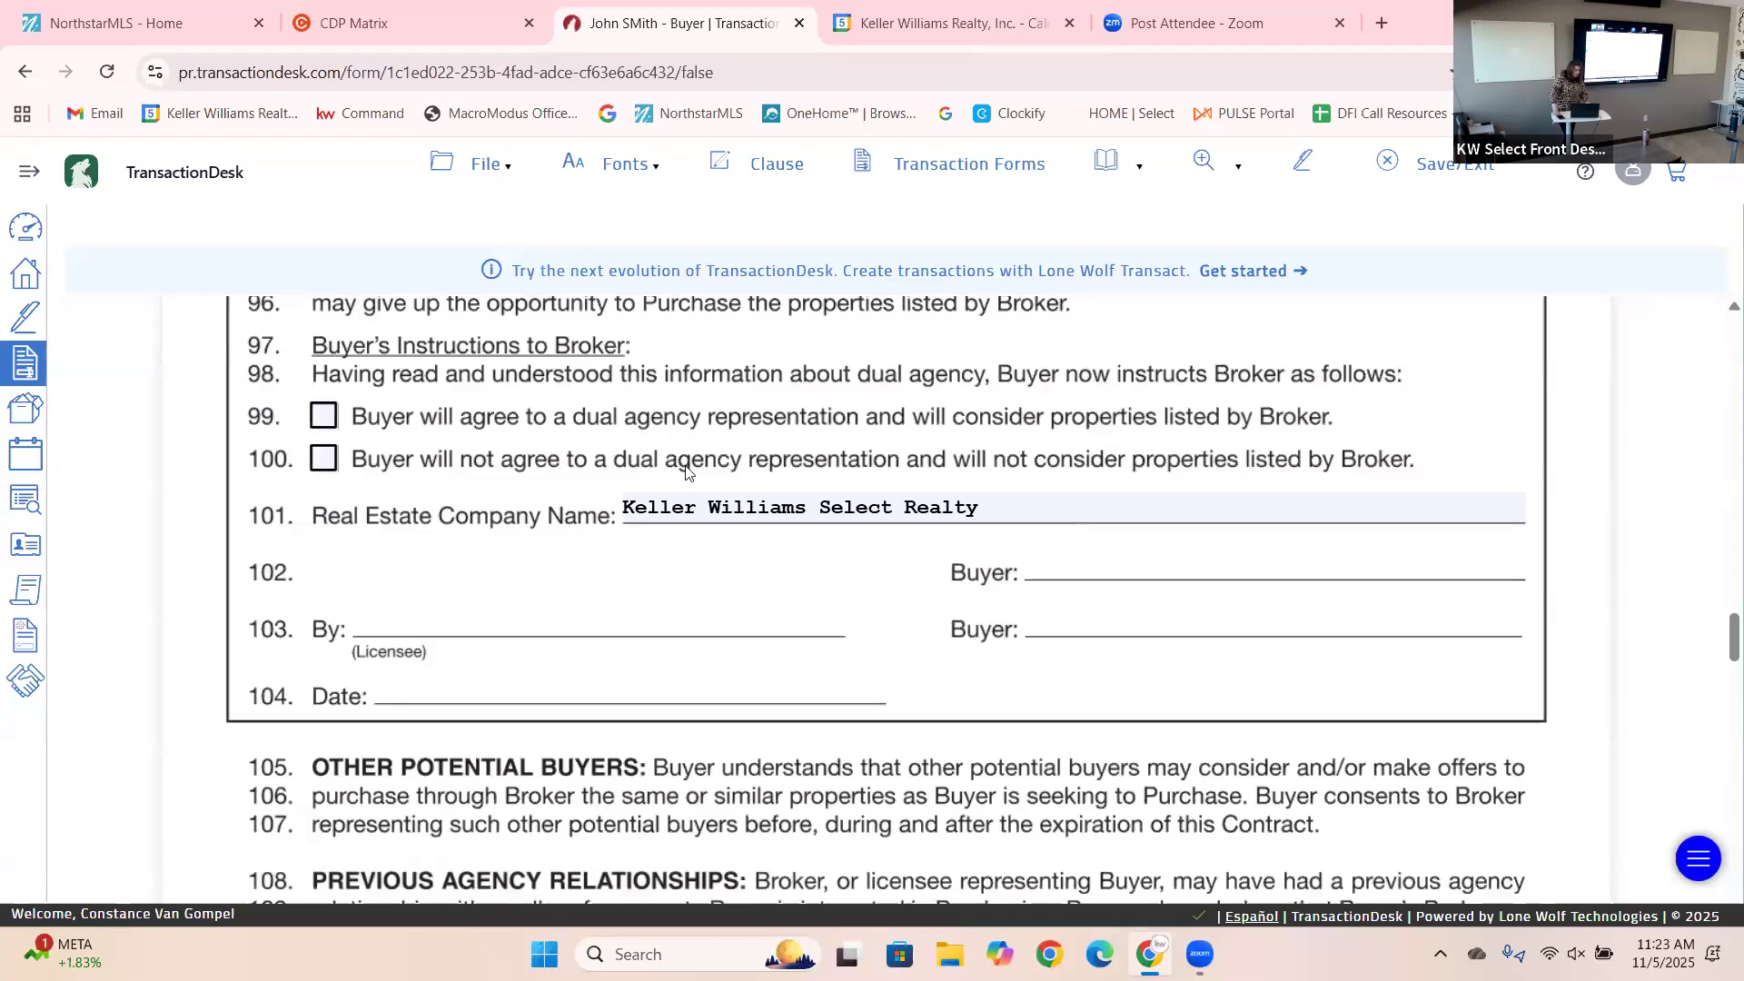
pyautogui.click(327, 426)
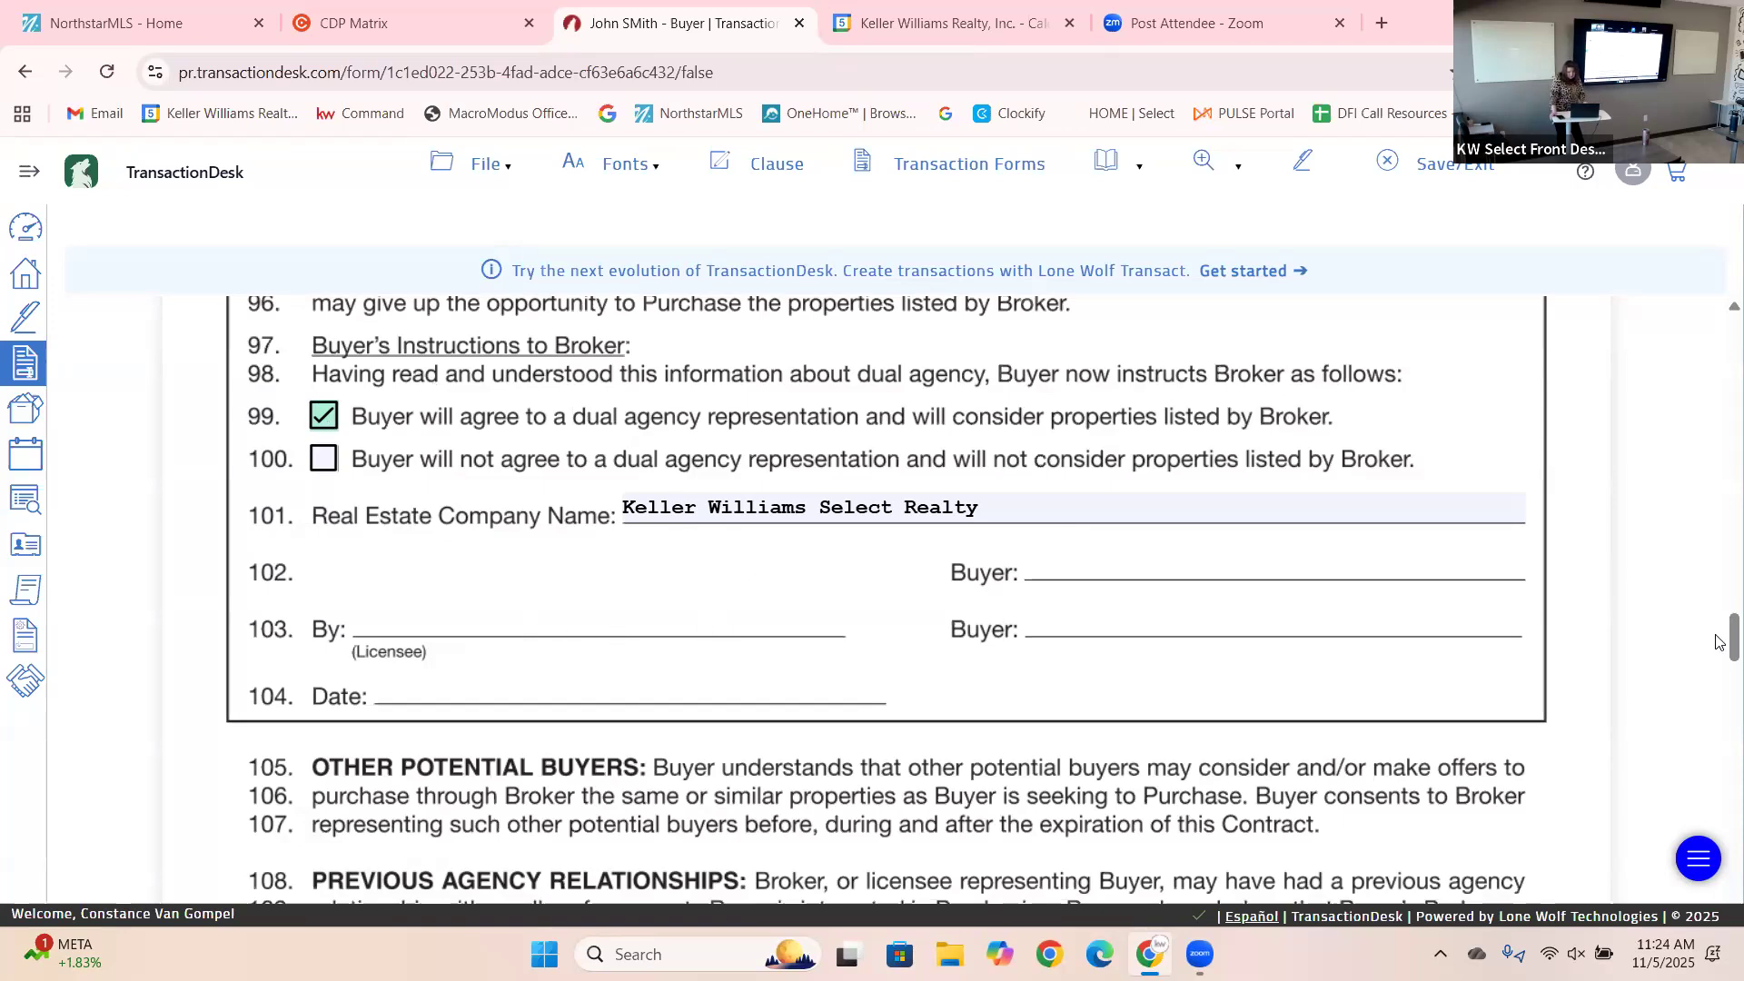
pyautogui.moveTo(1719, 639); pyautogui.dragTo(1720, 744)
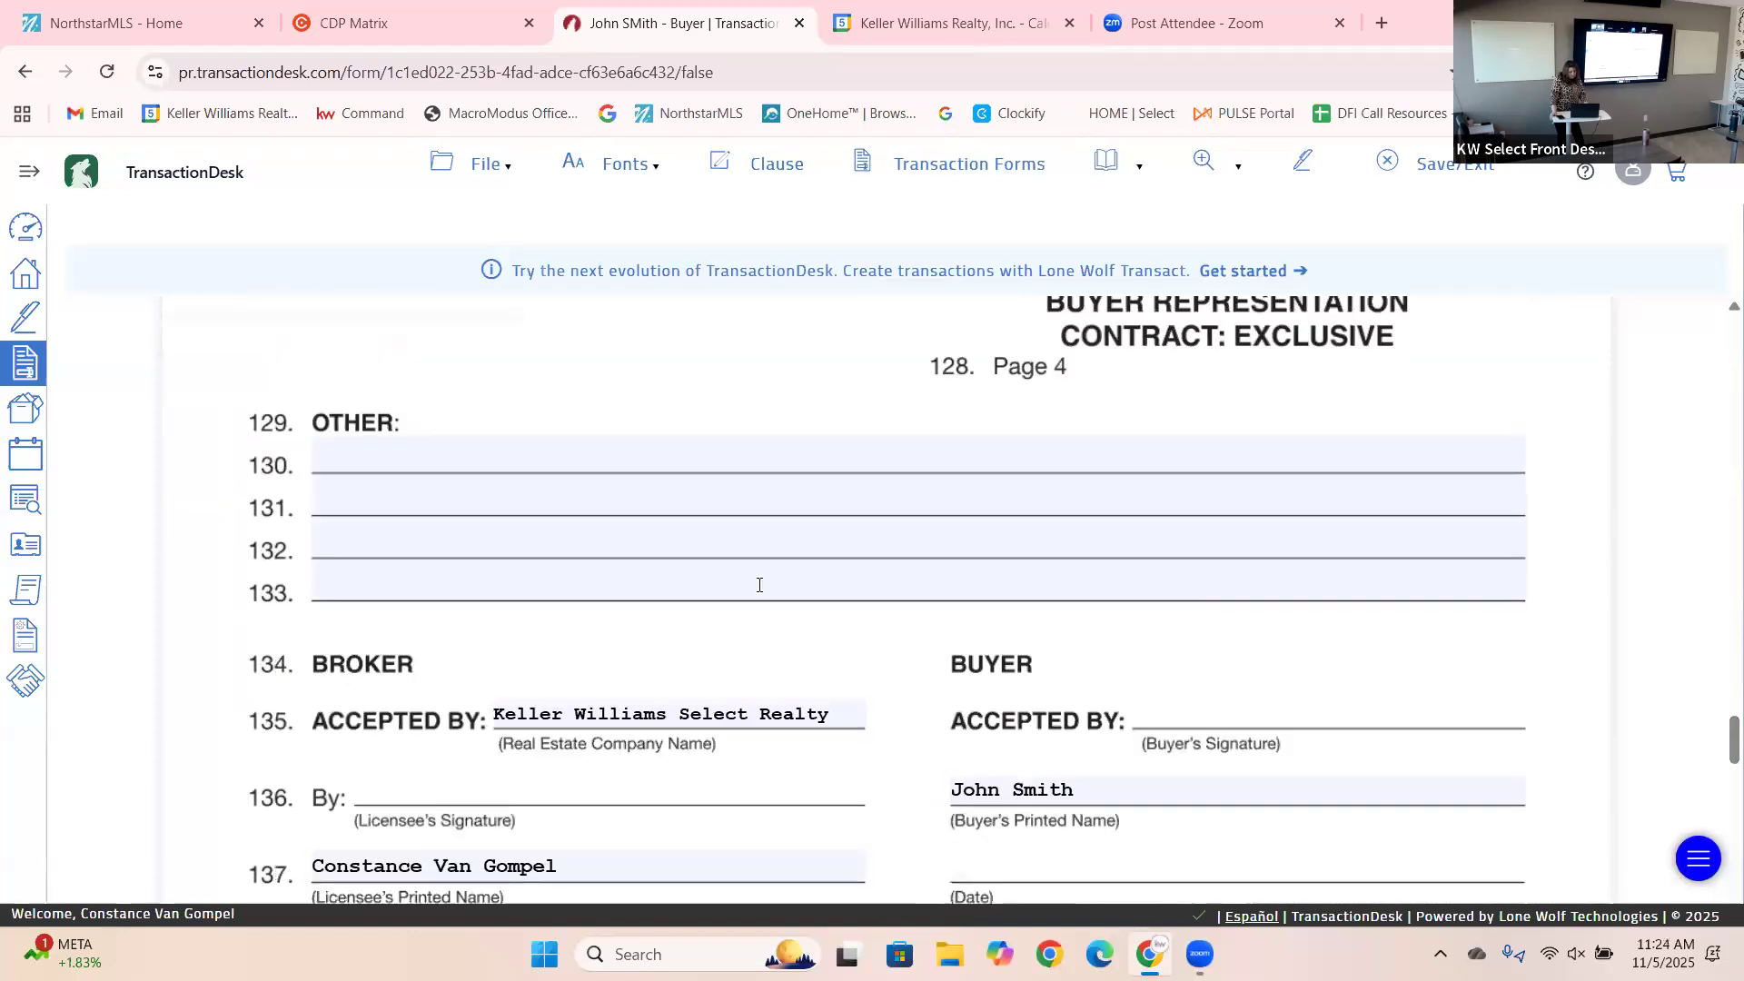
# Enter 'Buyer will pay BAC of $500 at closing' in the OTHER clause area.
pyautogui.click(614, 462)
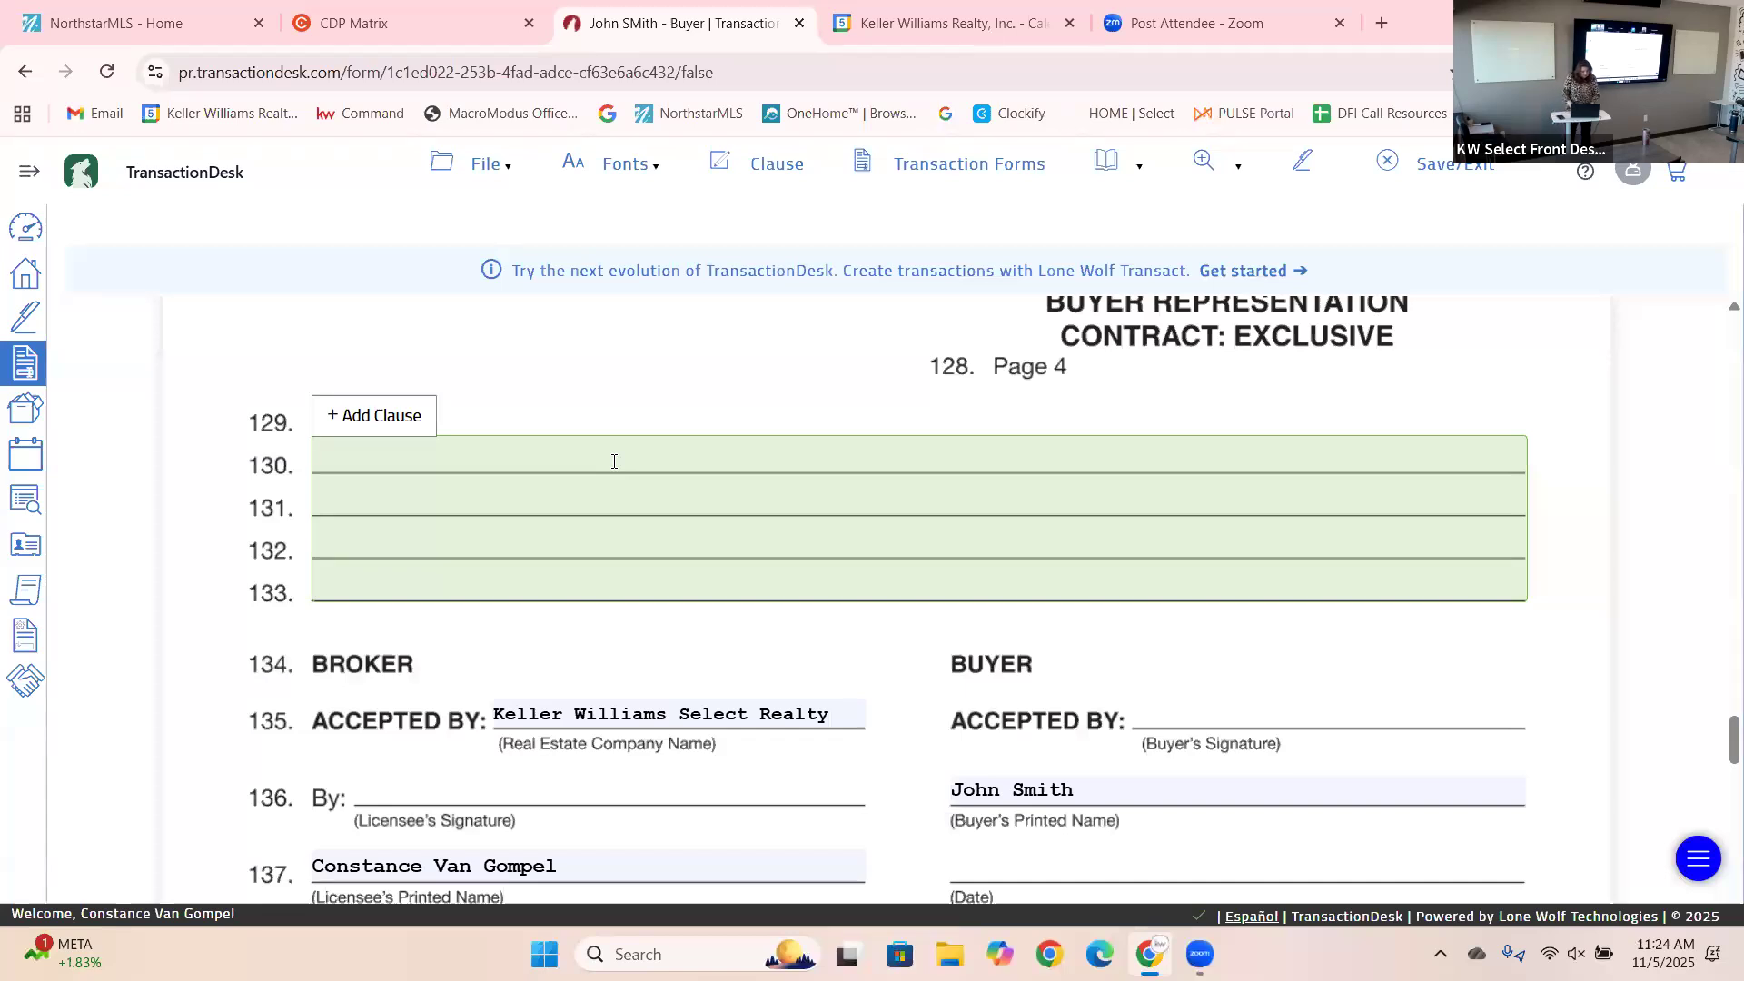
pyautogui.write('BAC')
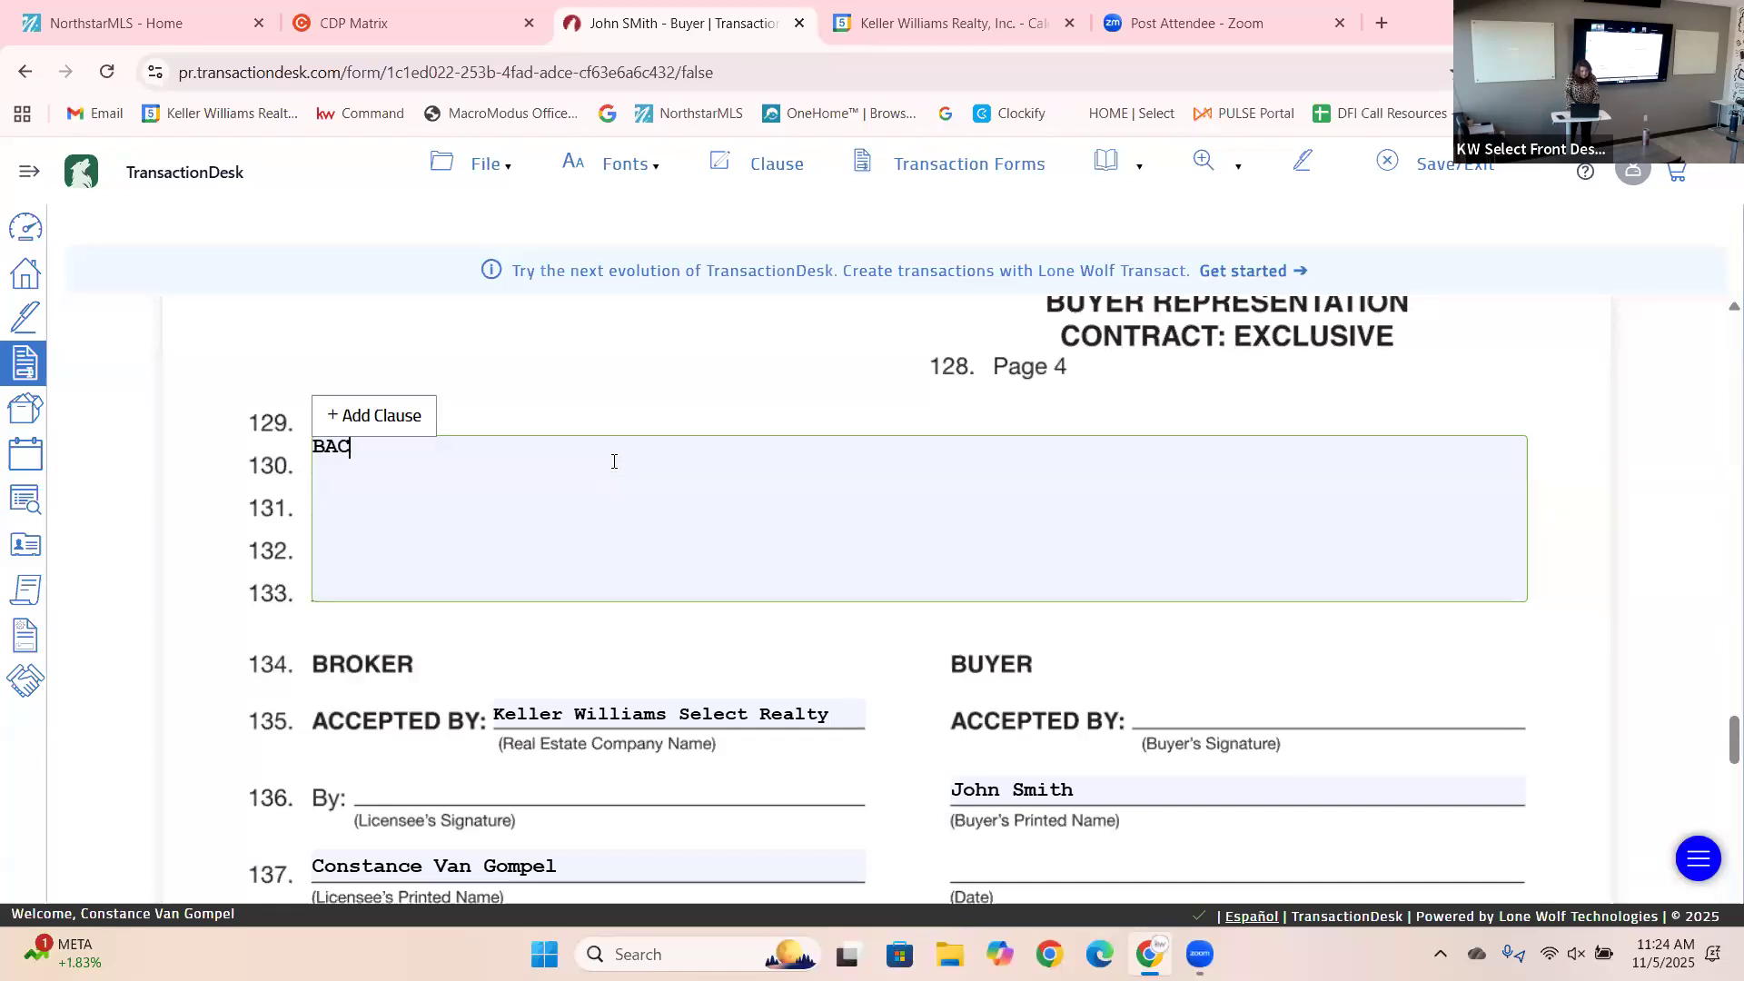
pyautogui.press('BackSpace')
pyautogui.press('BackSpace')
pyautogui.press('BackSpace')
pyautogui.write('Buyer will pay BAC of $500')
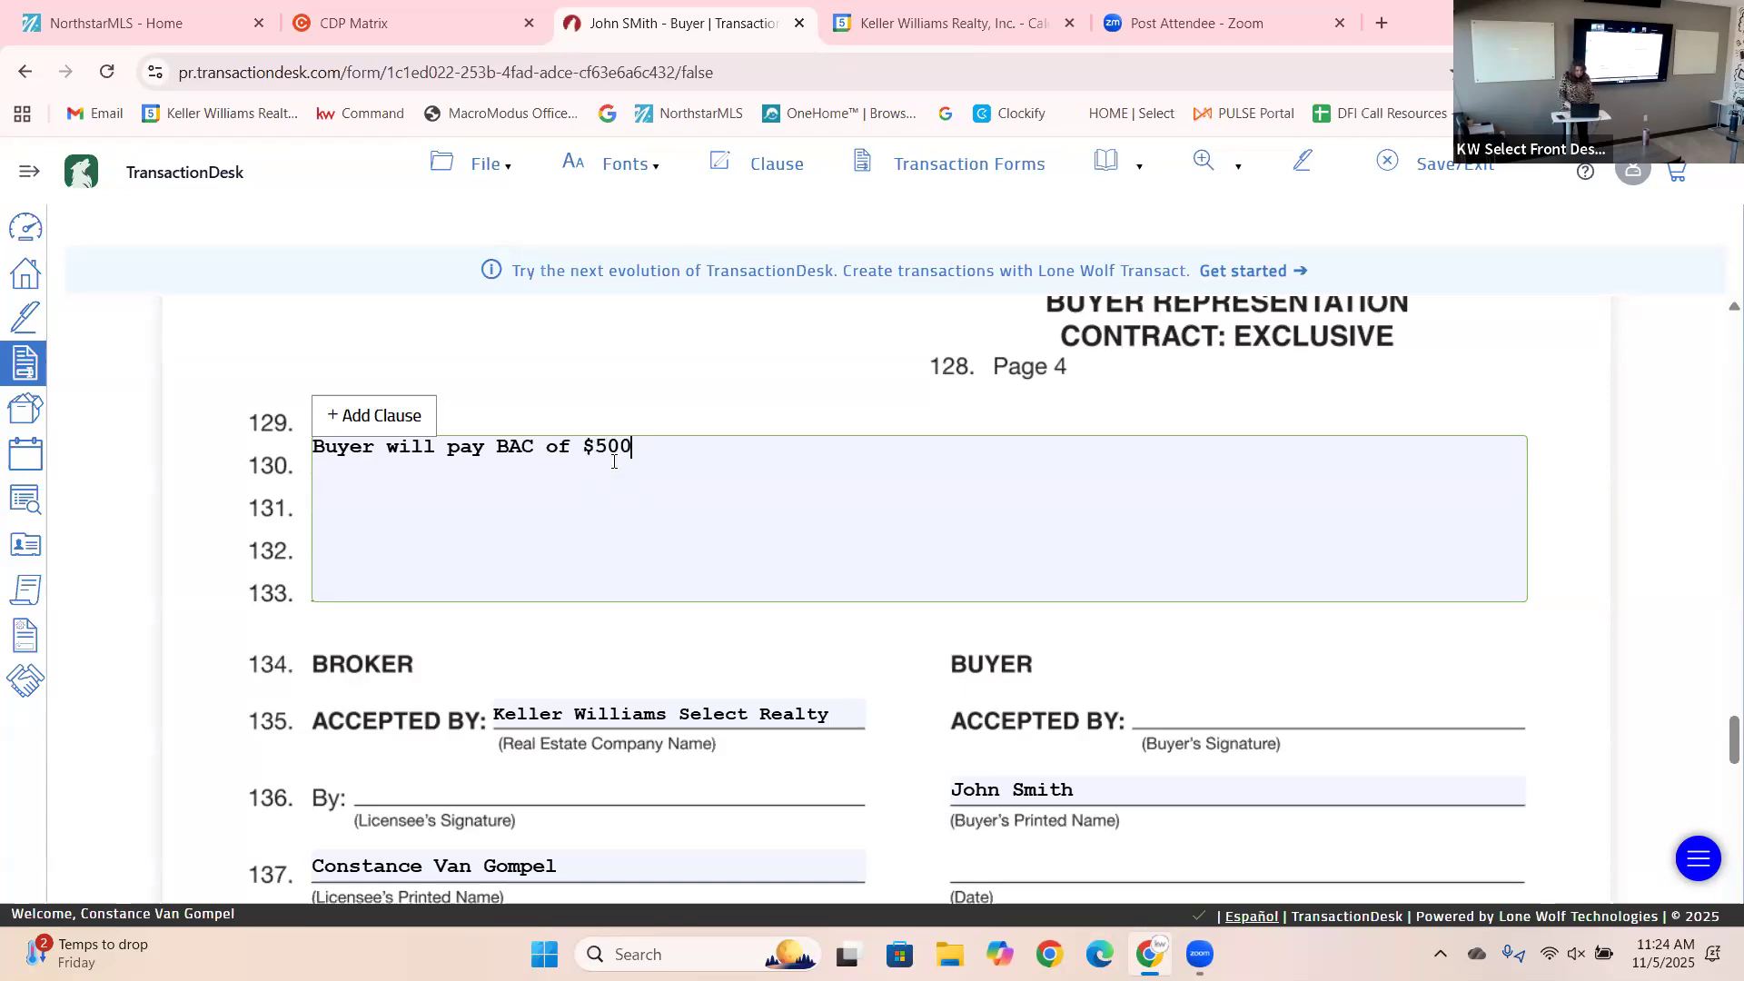
pyautogui.write(' at clo')
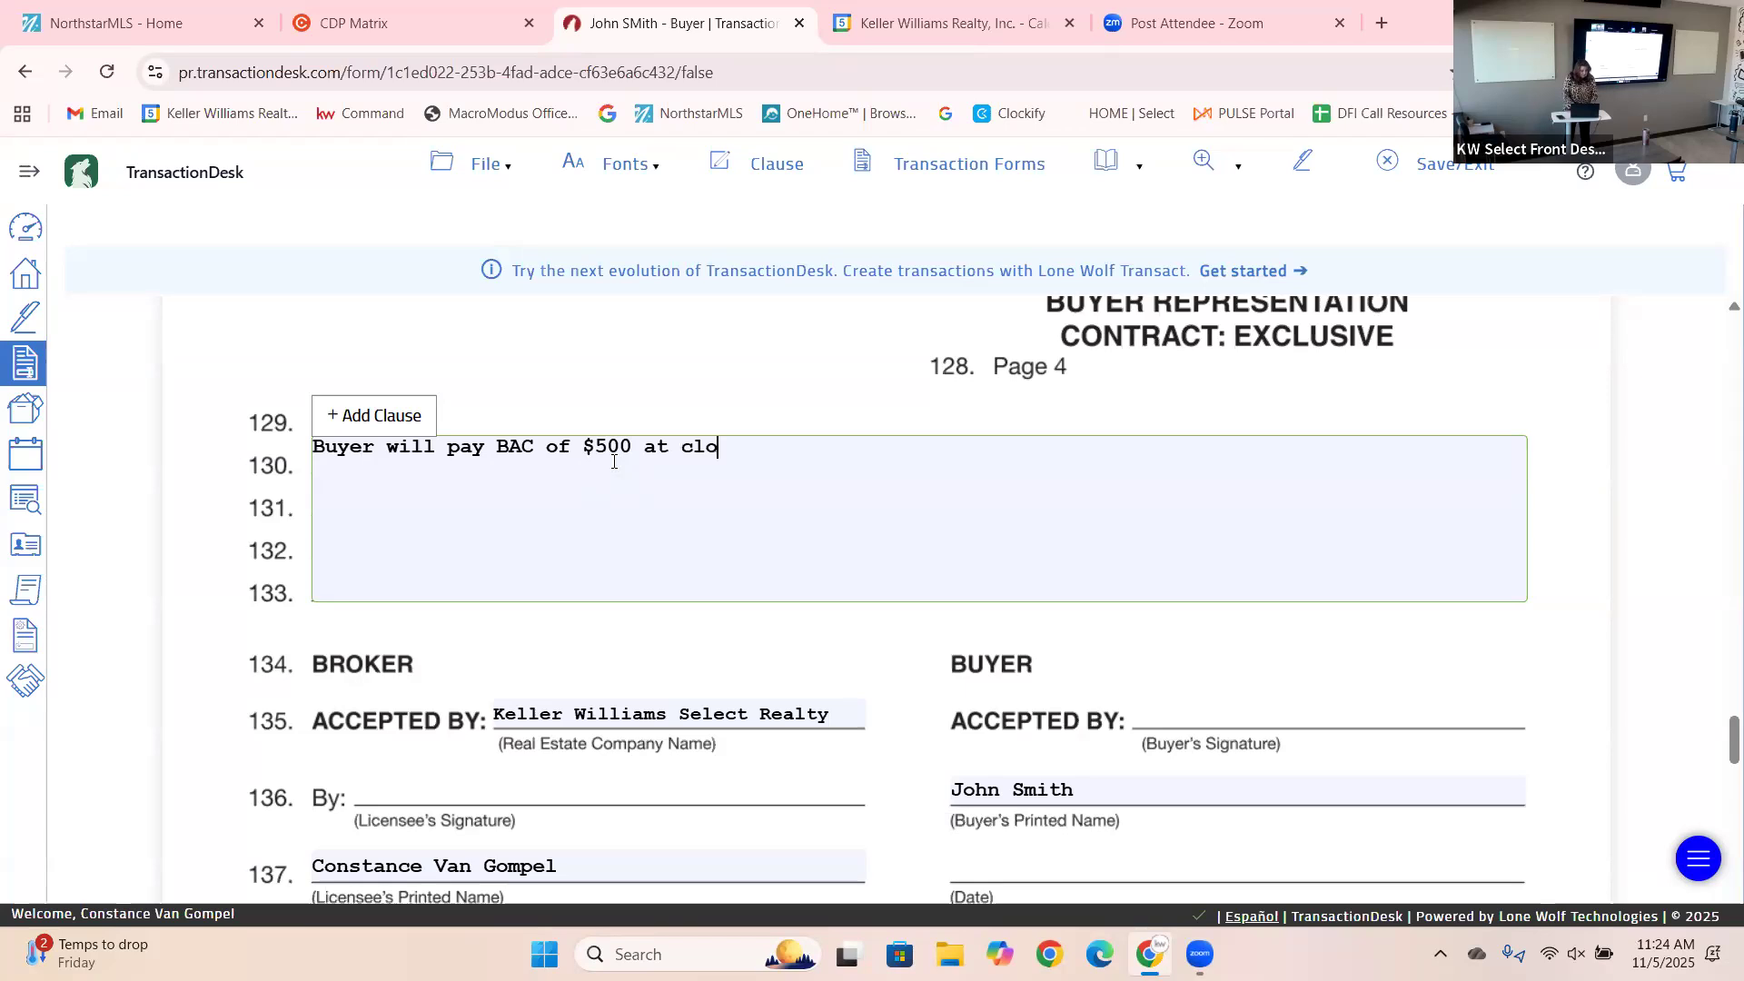
pyautogui.write('sing')
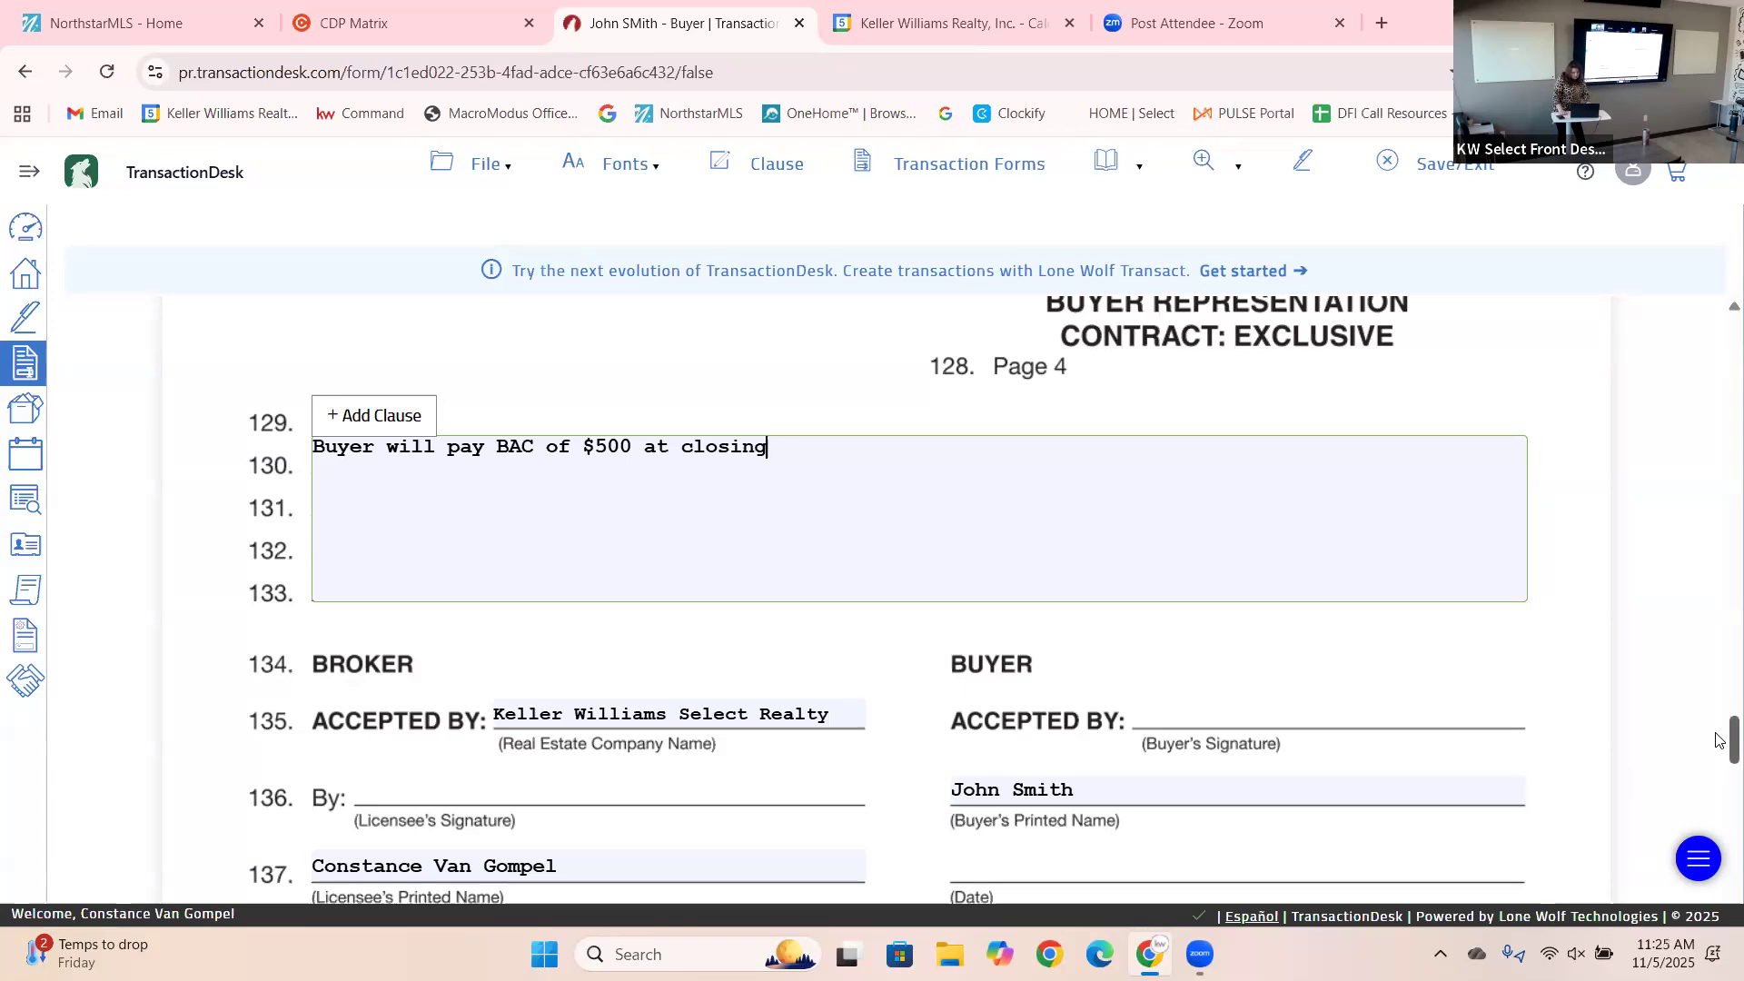
# Scroll through the signature section down to the Wire Fraud Alert page.
pyautogui.moveTo(1718, 740); pyautogui.dragTo(1719, 772)
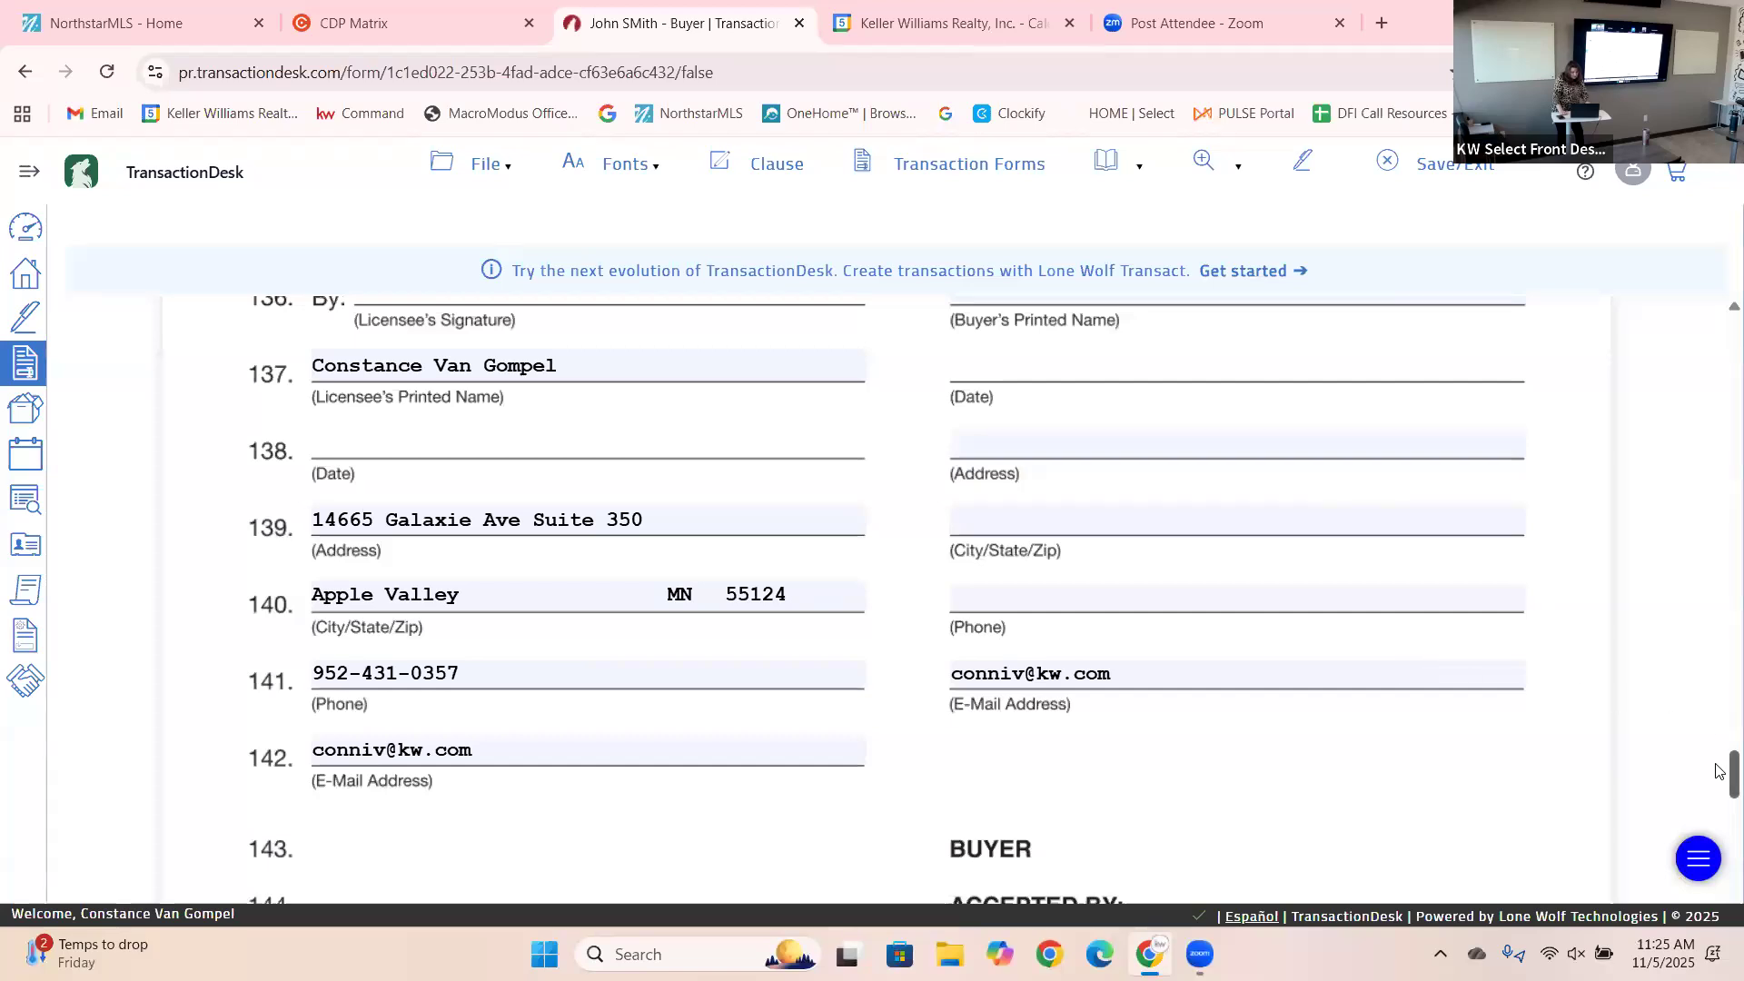
pyautogui.moveTo(1719, 771); pyautogui.dragTo(1720, 808)
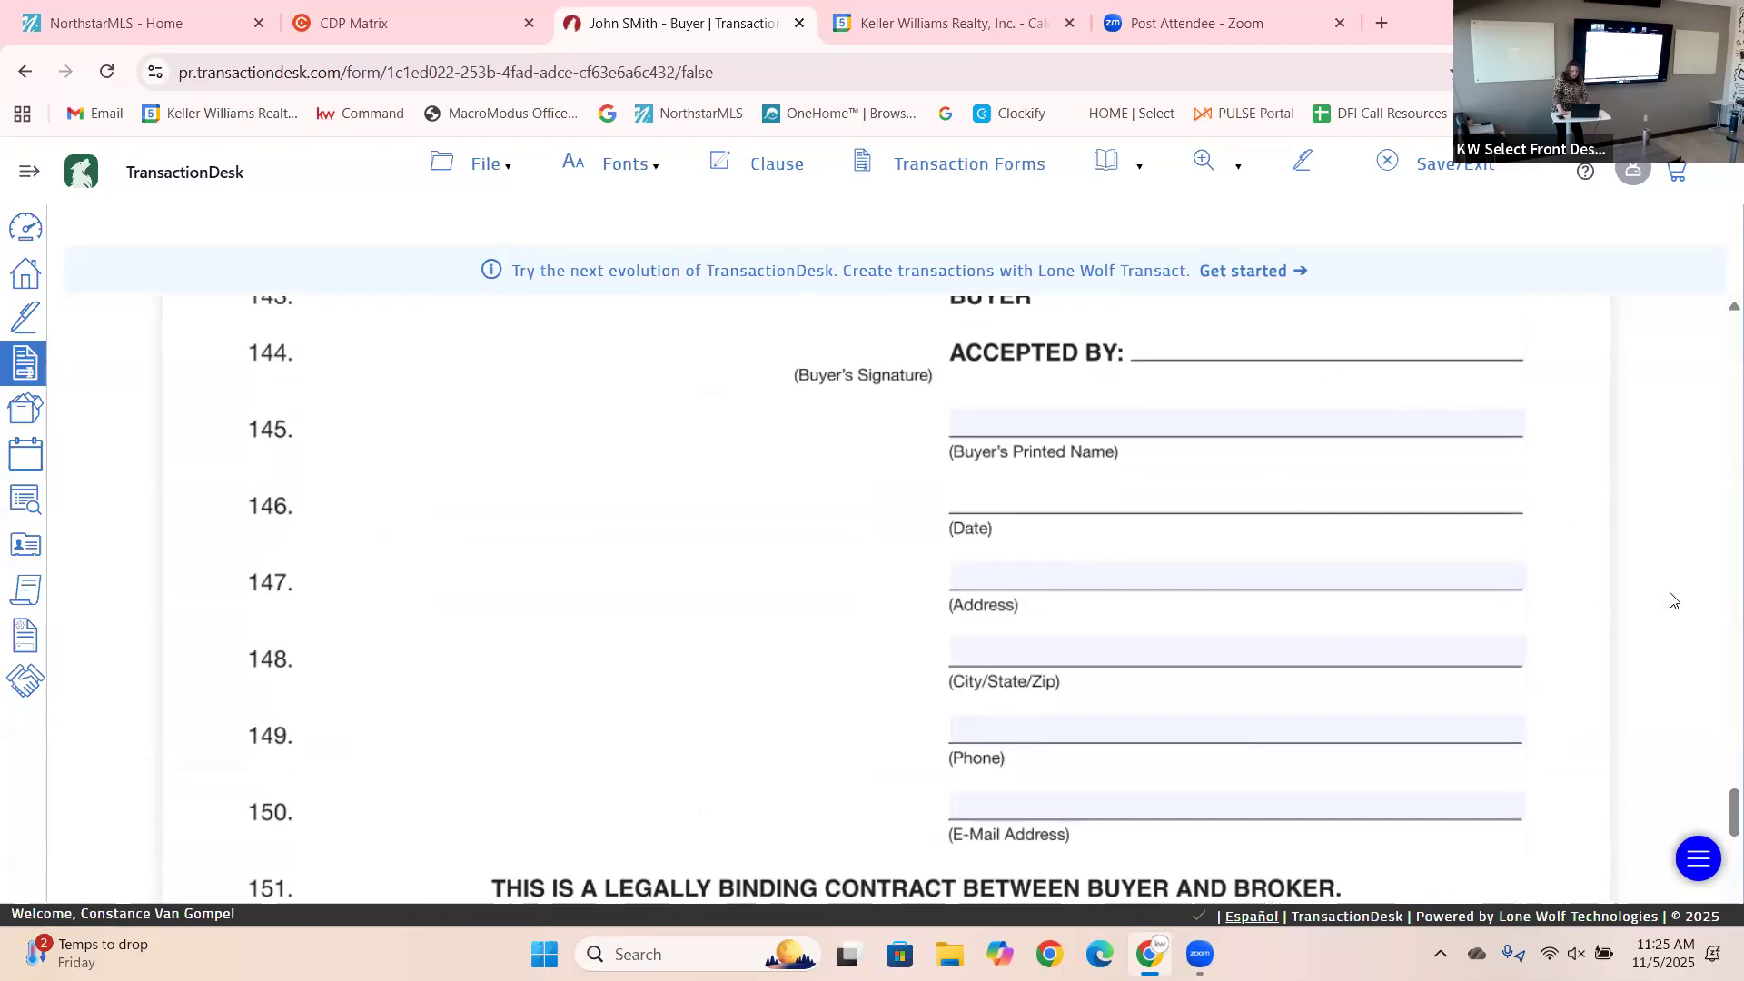
pyautogui.moveTo(1720, 811); pyautogui.dragTo(1720, 934)
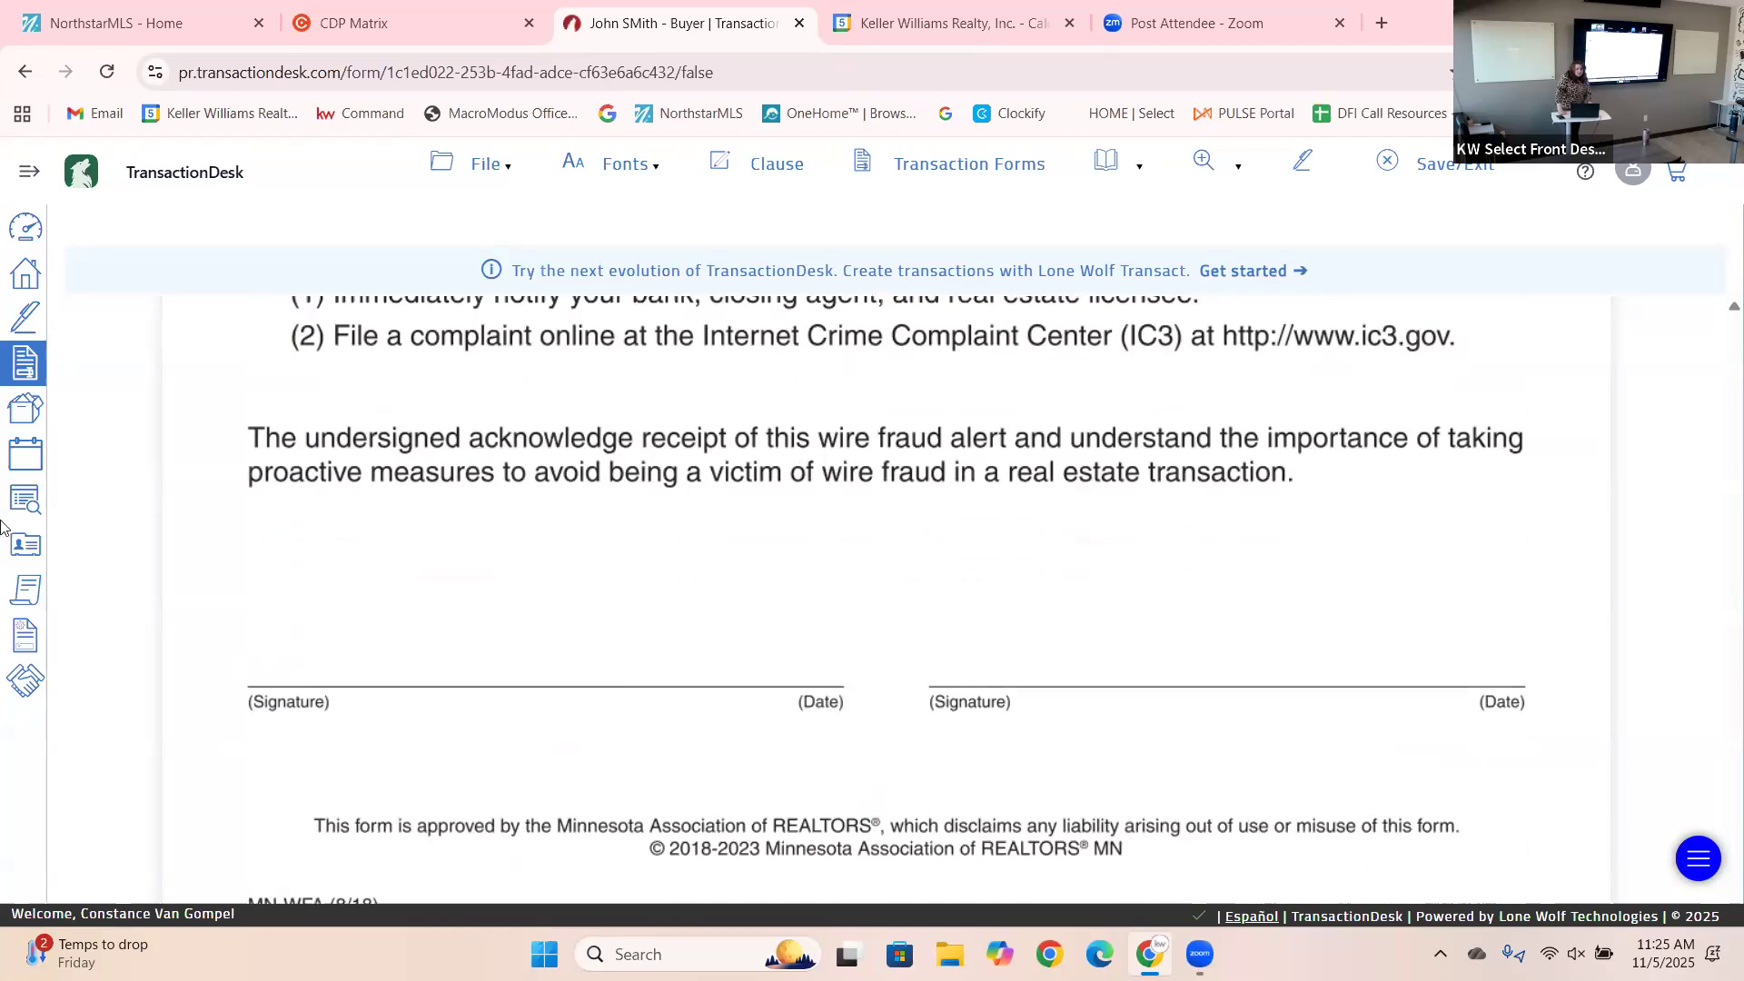
# Save the Buyer Representation Contract with File > Save.
pyautogui.click(504, 166)
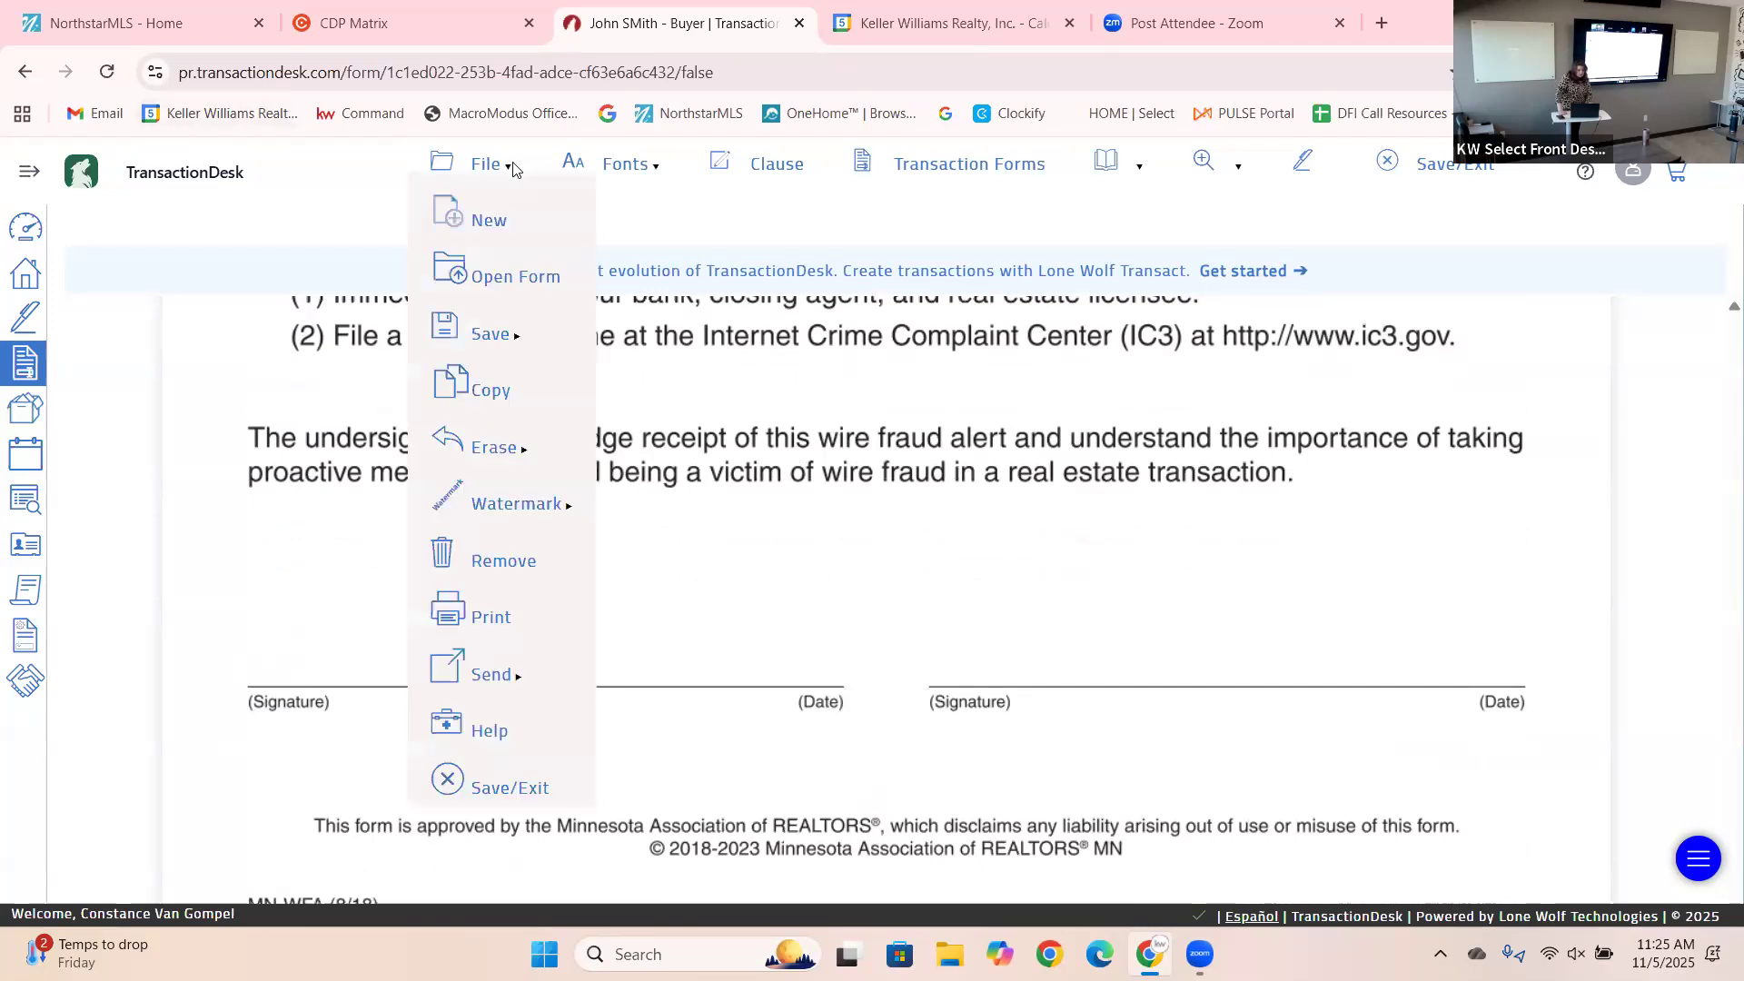
pyautogui.moveTo(496, 340)
pyautogui.click(654, 338)
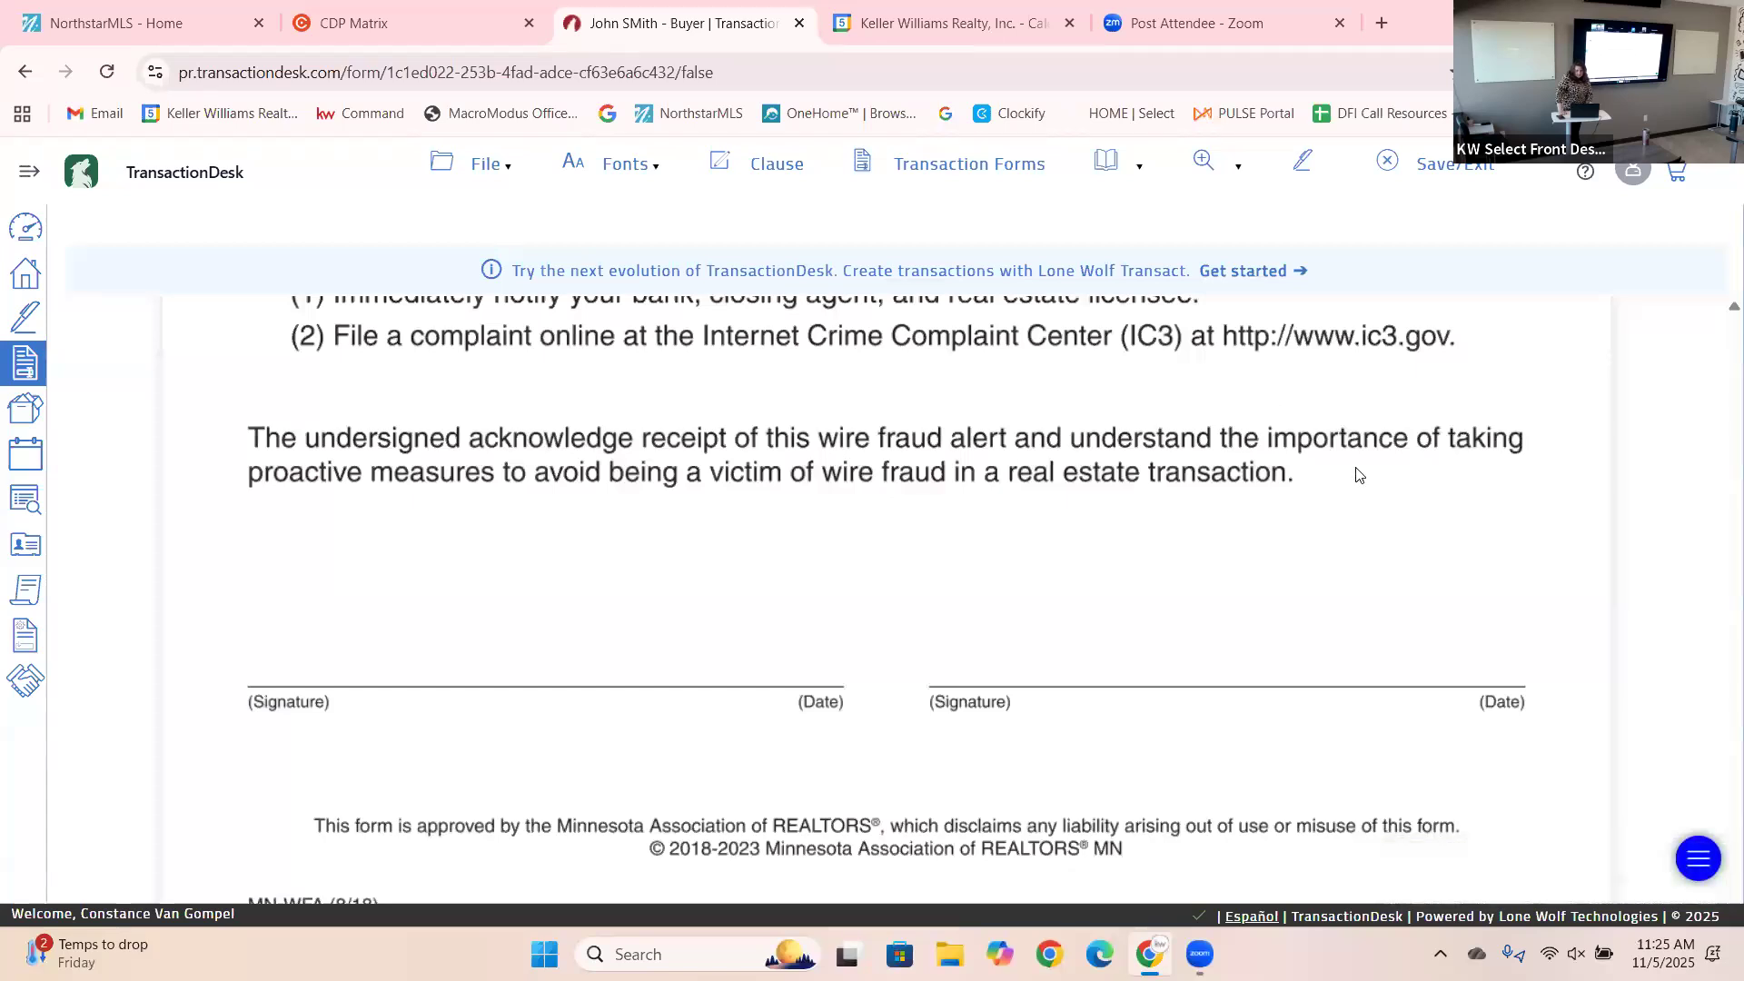
# Open the Transaction Forms list with File > Open Form.
pyautogui.click(474, 165)
pyautogui.moveTo(488, 352)
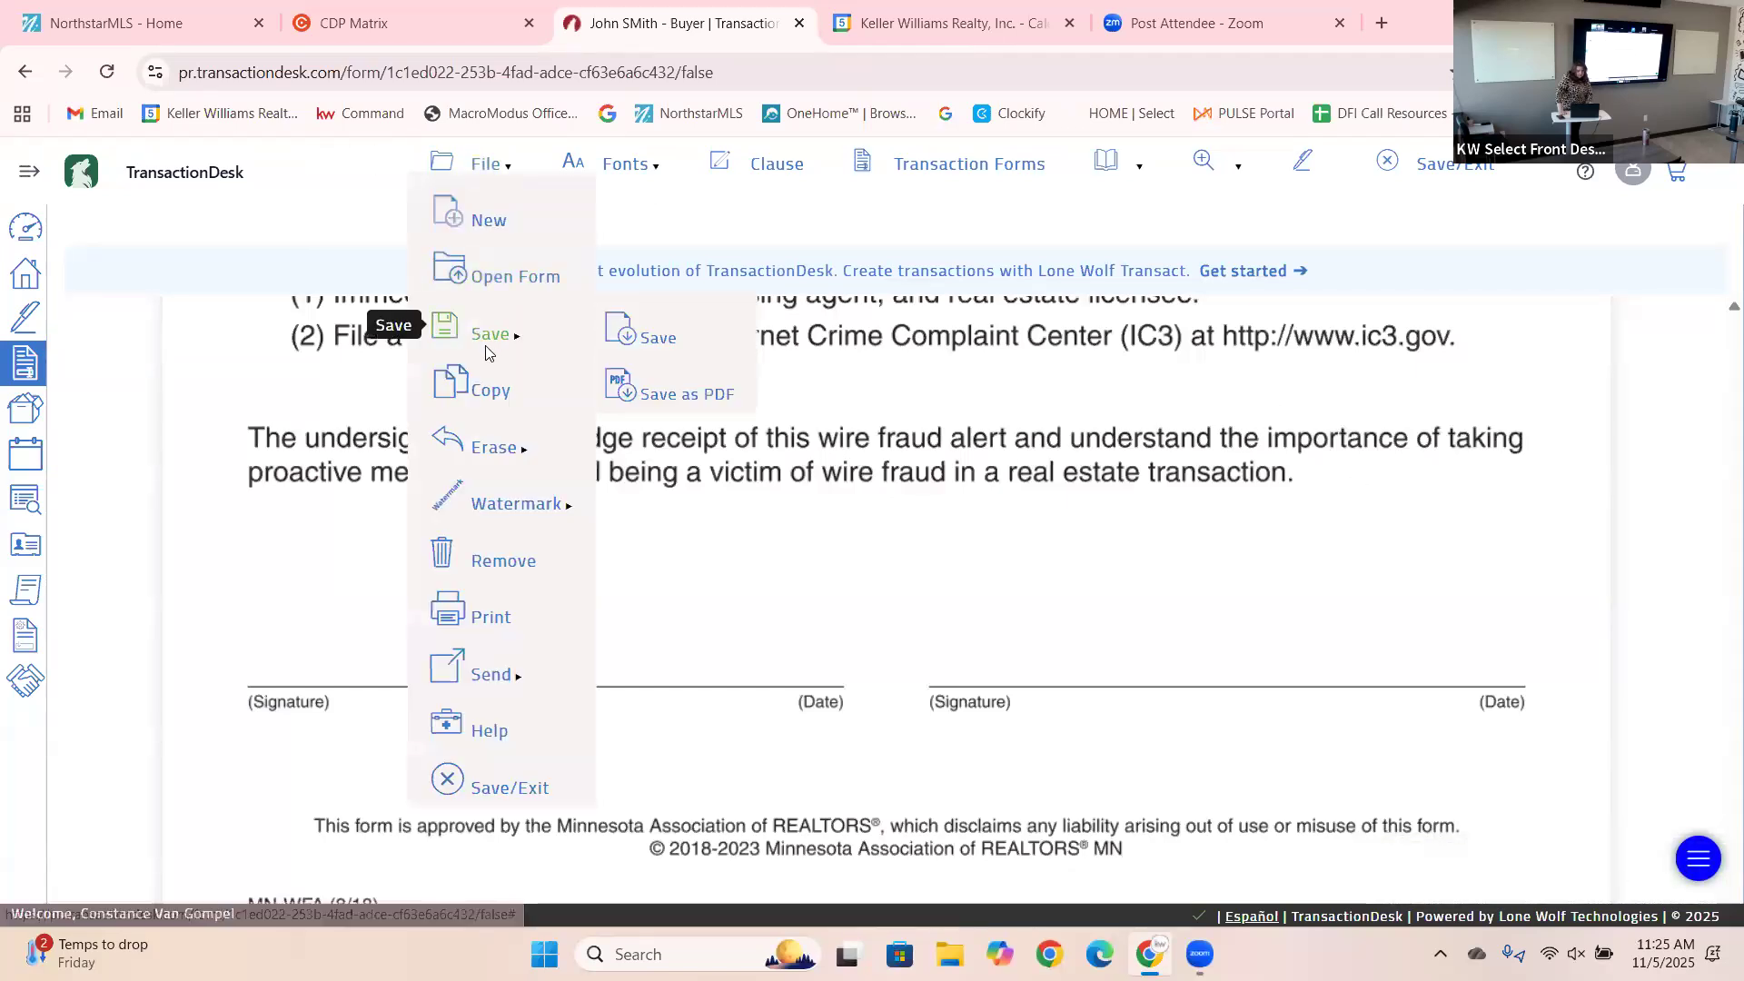
pyautogui.click(491, 279)
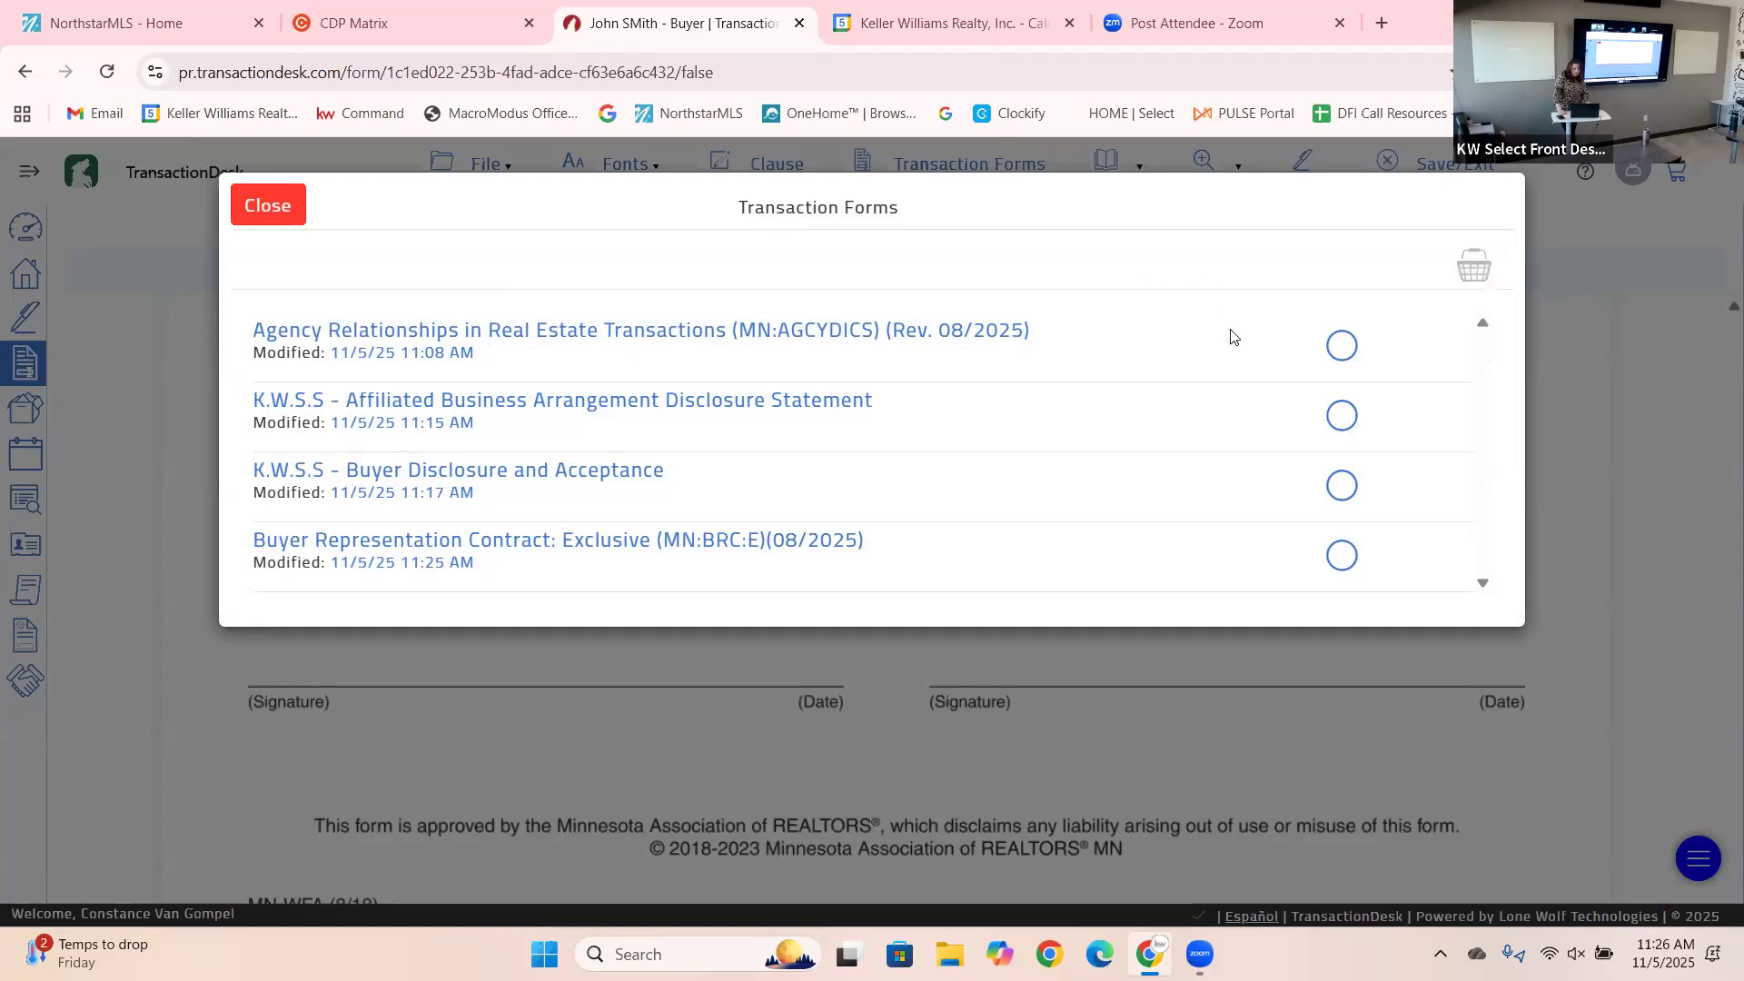
# Select Agency Relationships, both K.W.S.S forms and the Buyer Representation Contract, then send the Basket to Authentisign.
pyautogui.click(1341, 345)
pyautogui.click(1340, 413)
pyautogui.click(1342, 485)
pyautogui.click(1343, 556)
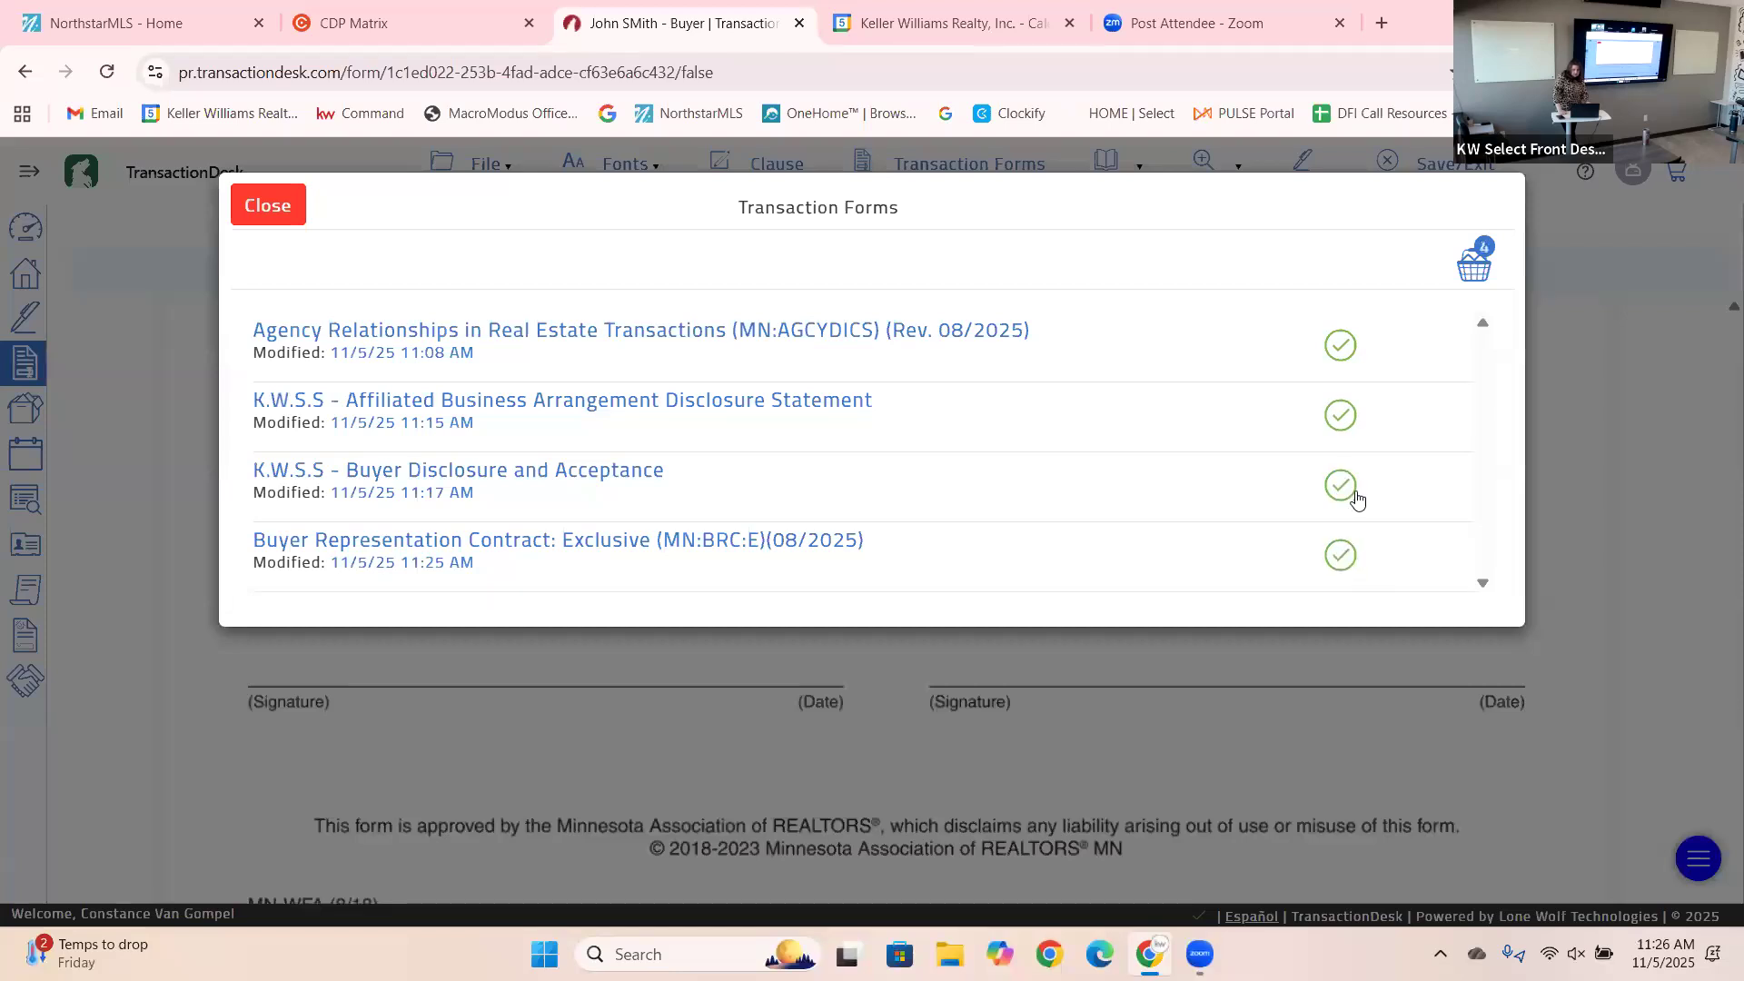
pyautogui.click(1474, 272)
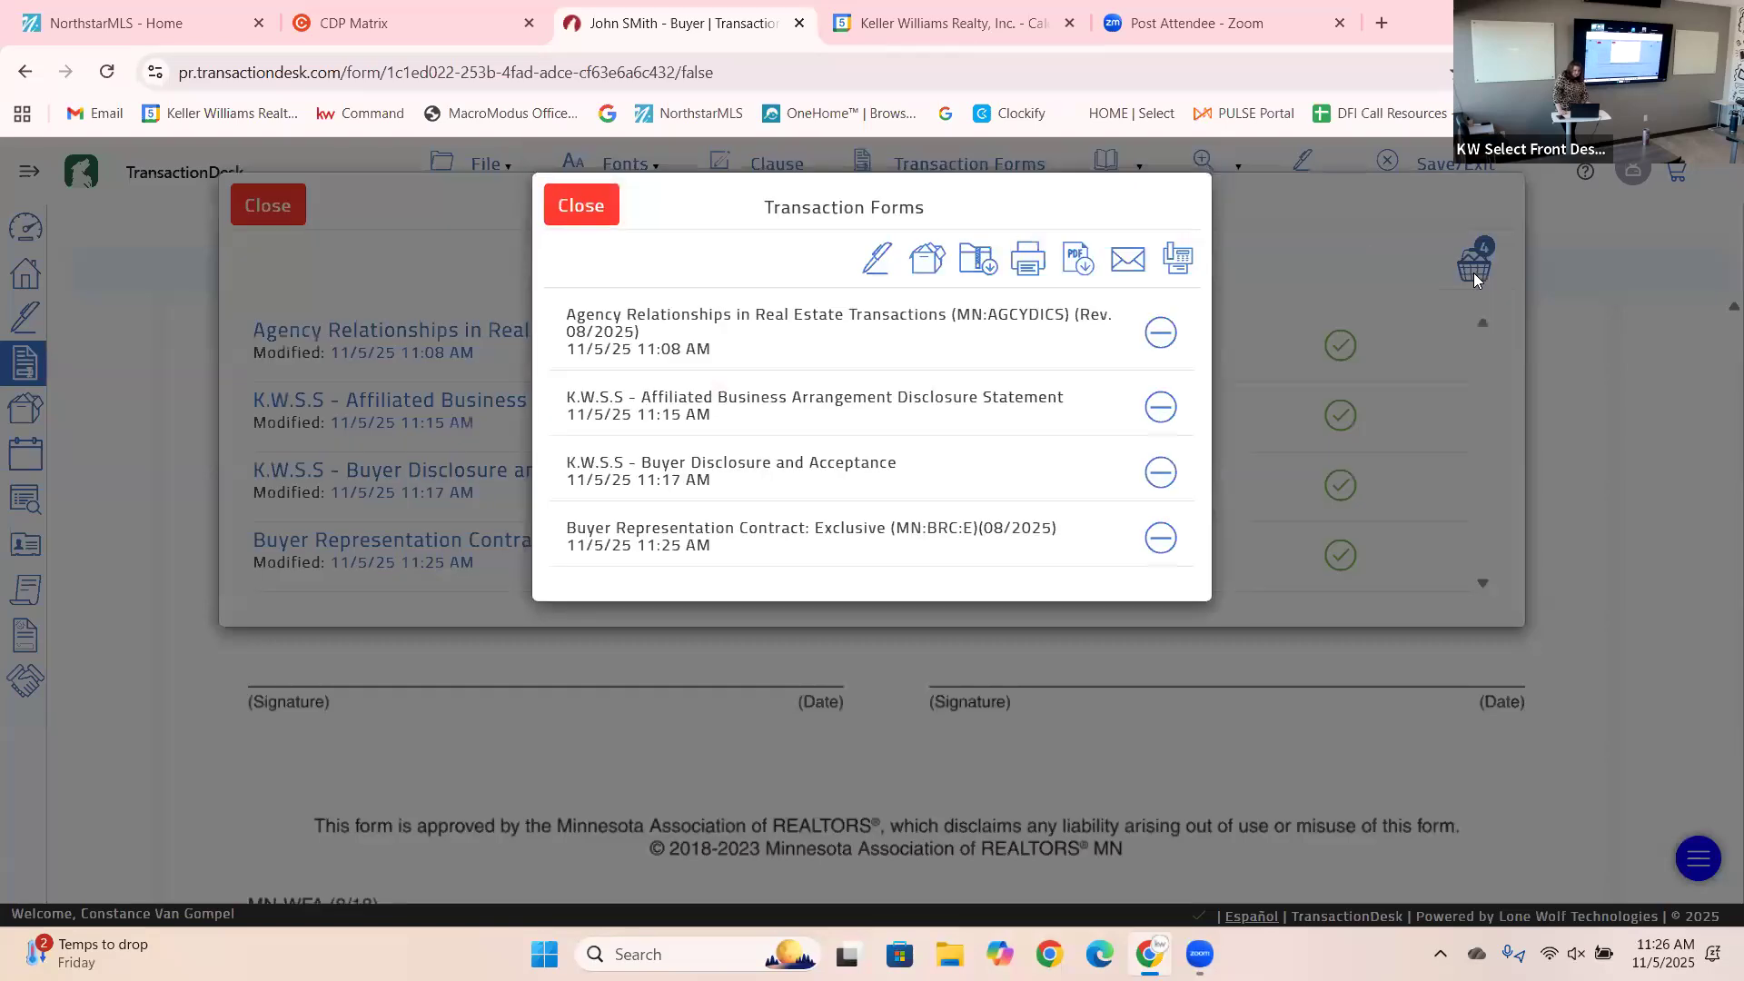
pyautogui.click(879, 262)
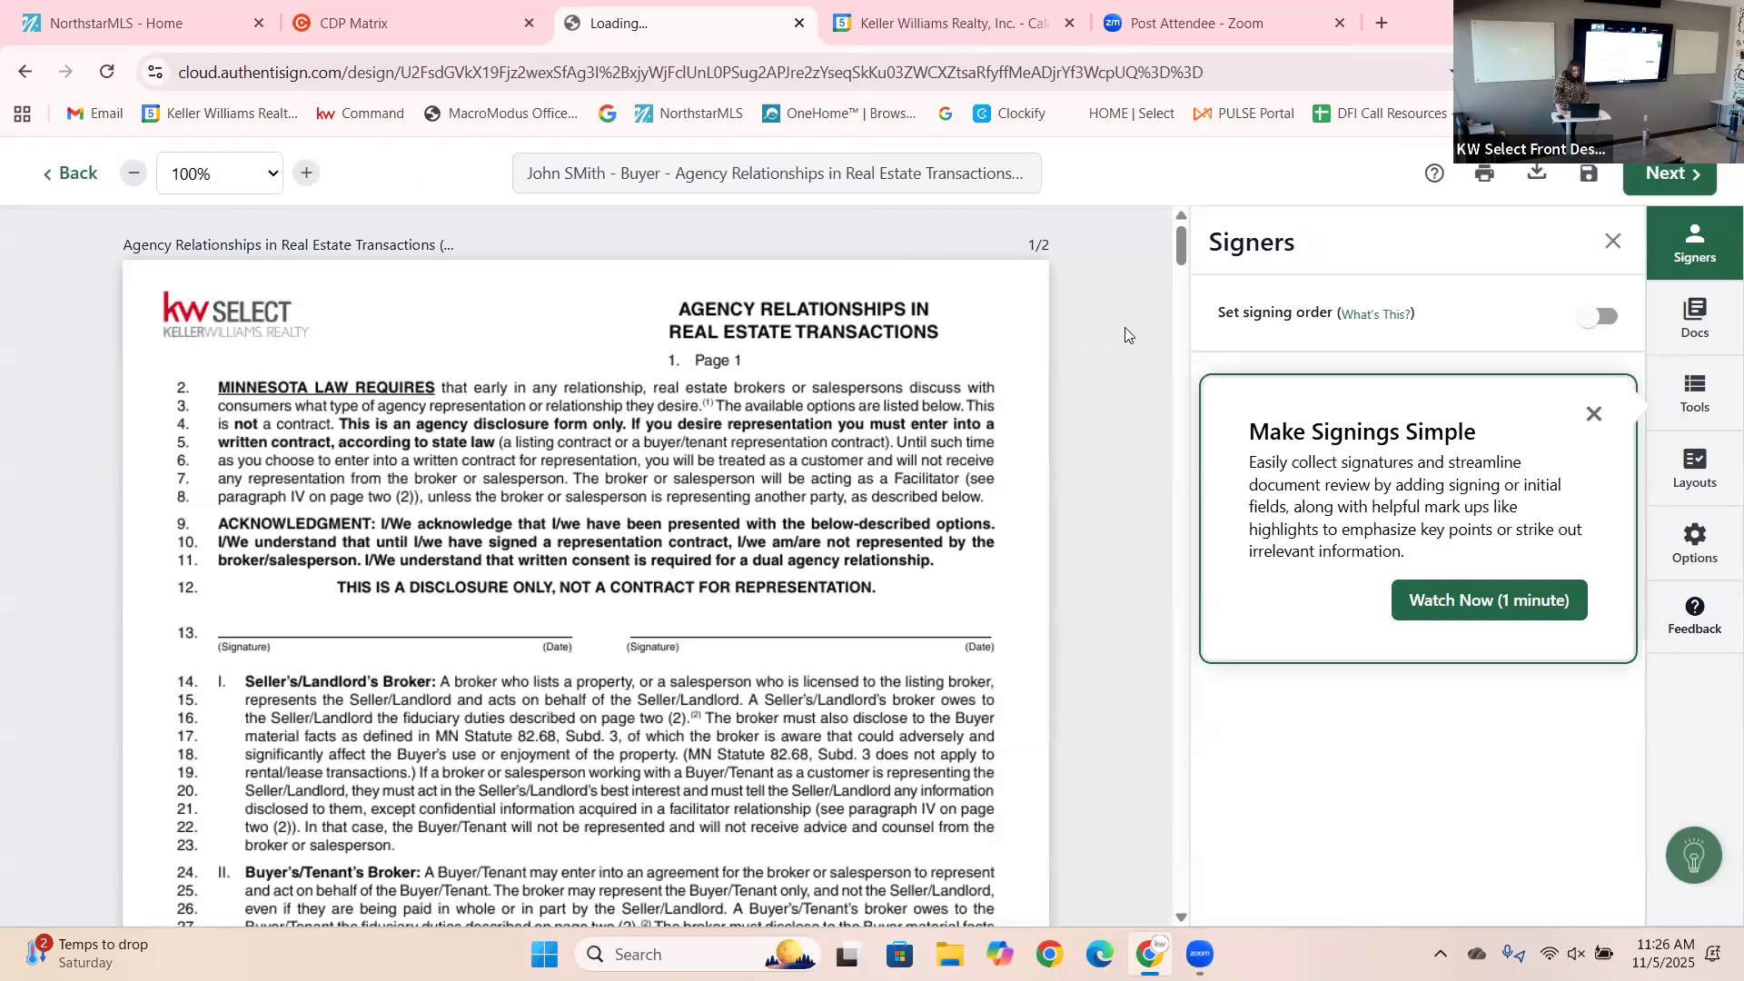
# Turn on the Set signing order requirement and dismiss the signing tips card.
pyautogui.click(1606, 318)
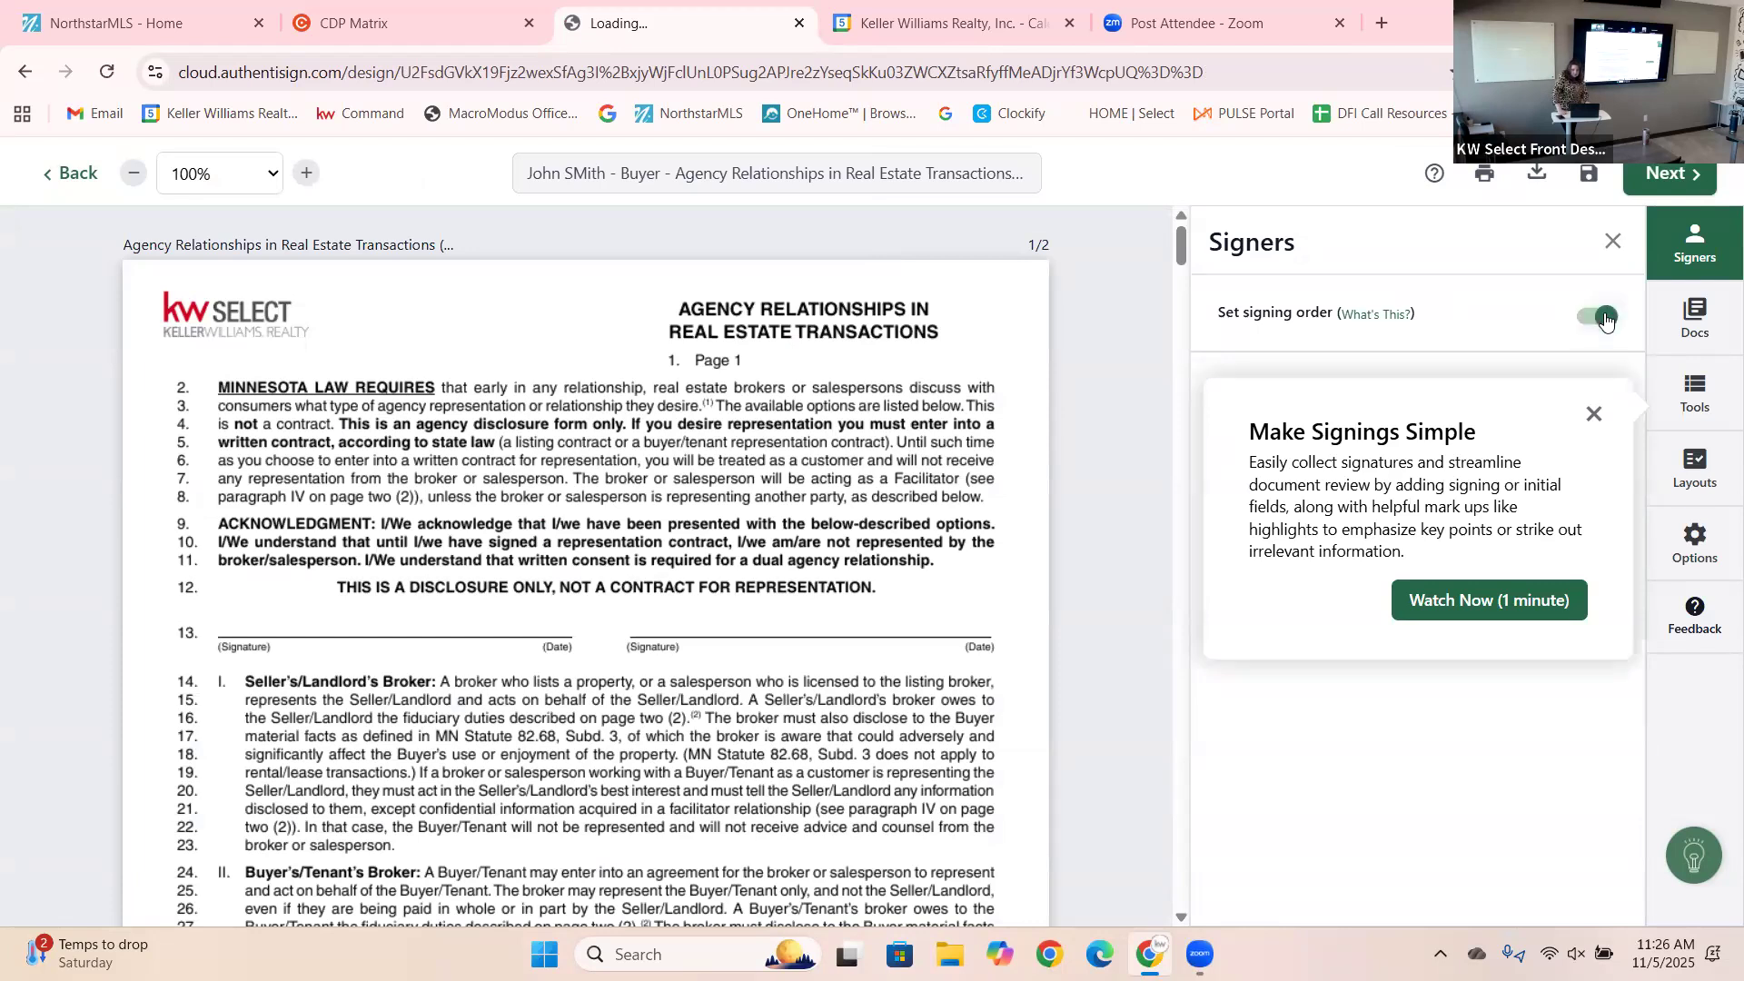
pyautogui.click(1350, 318)
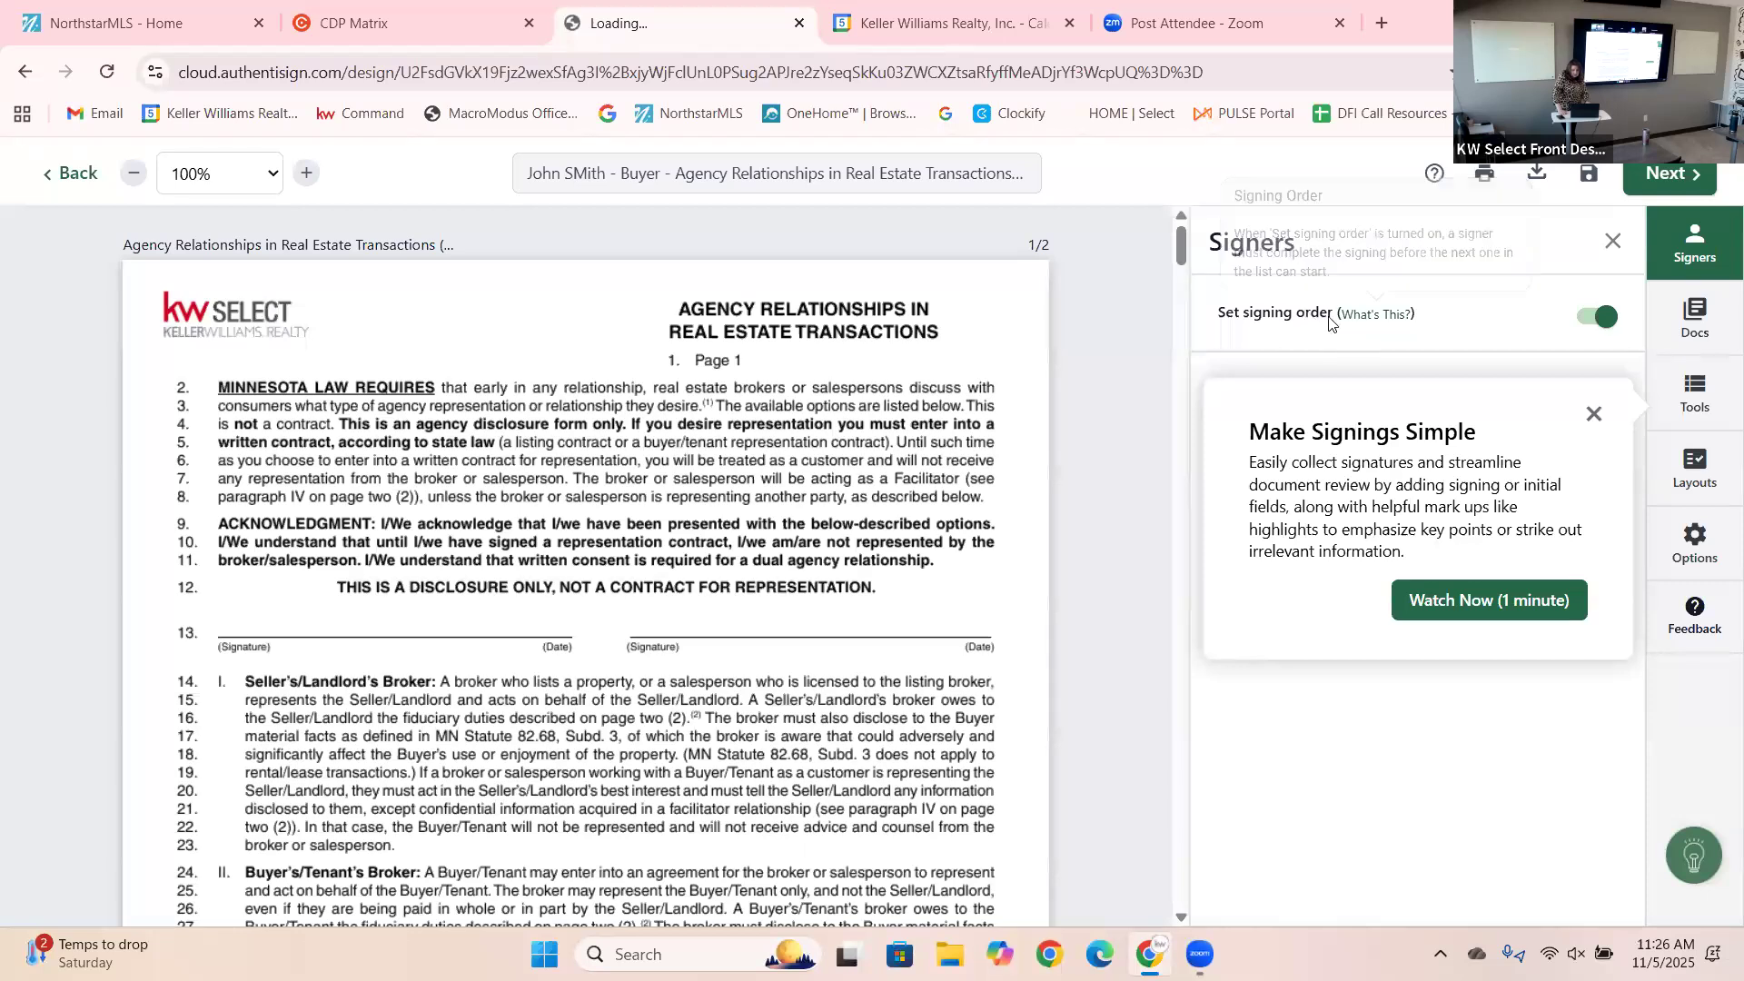
pyautogui.click(1594, 415)
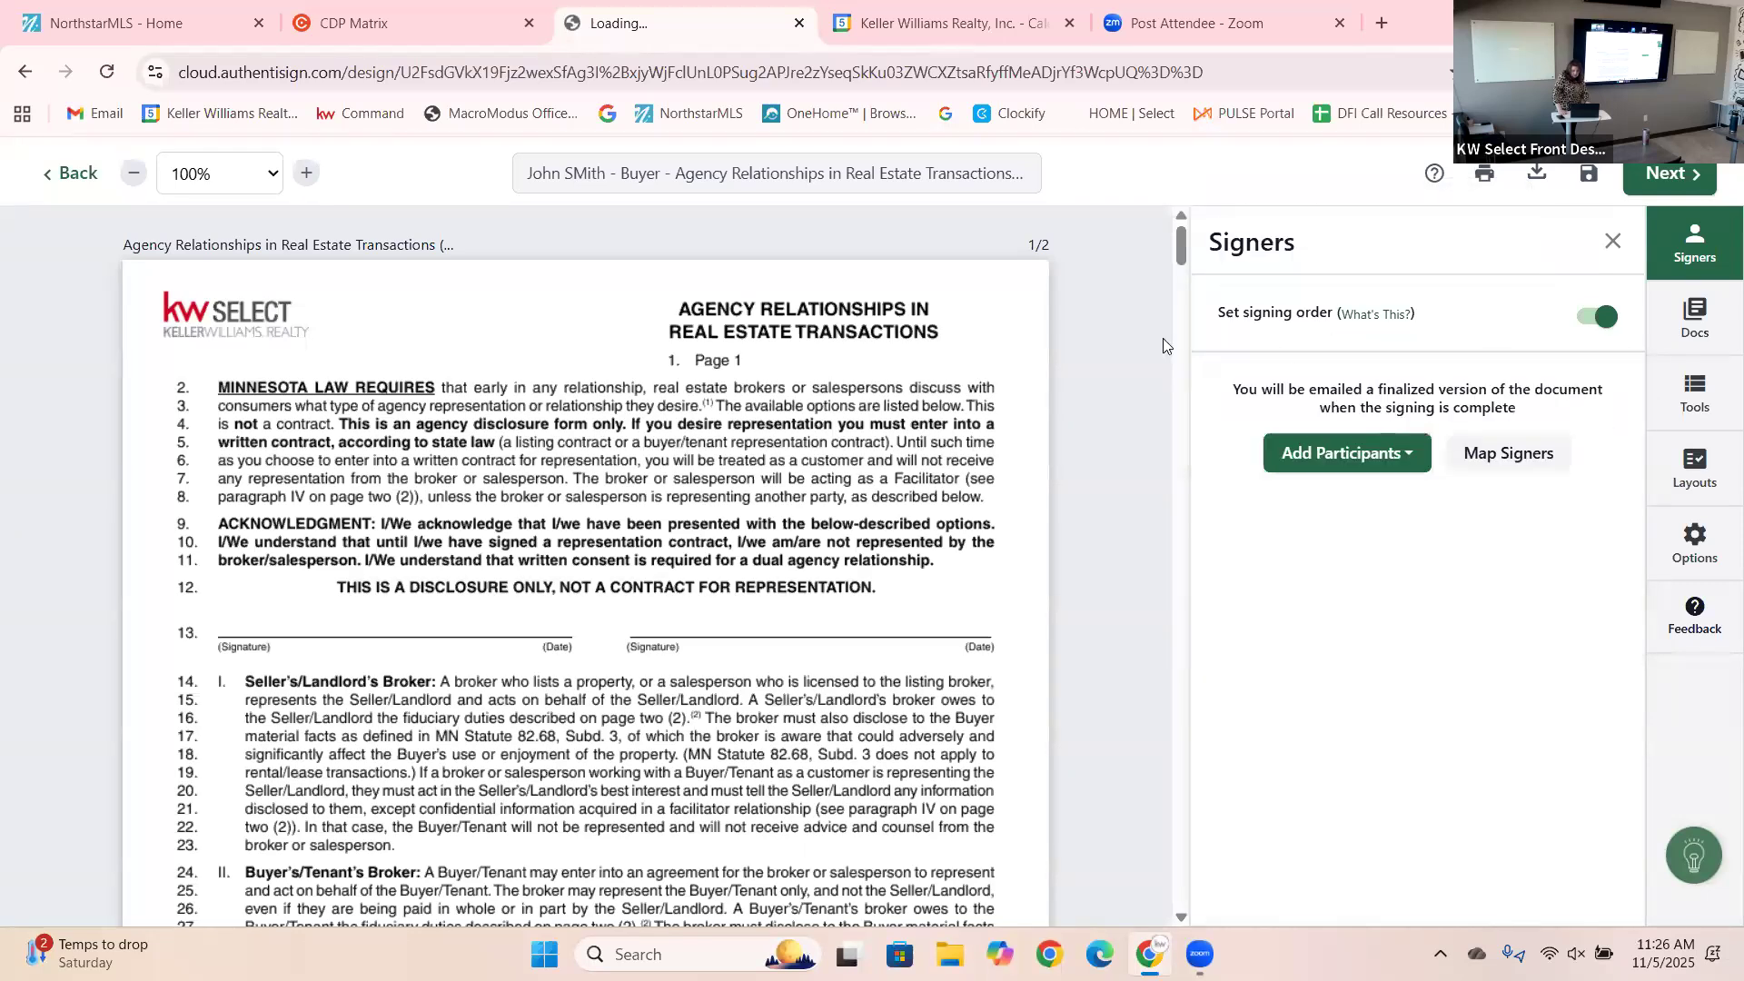
# Add the buyer and the buyer's agent from the transaction contacts as signers.
pyautogui.click(1358, 468)
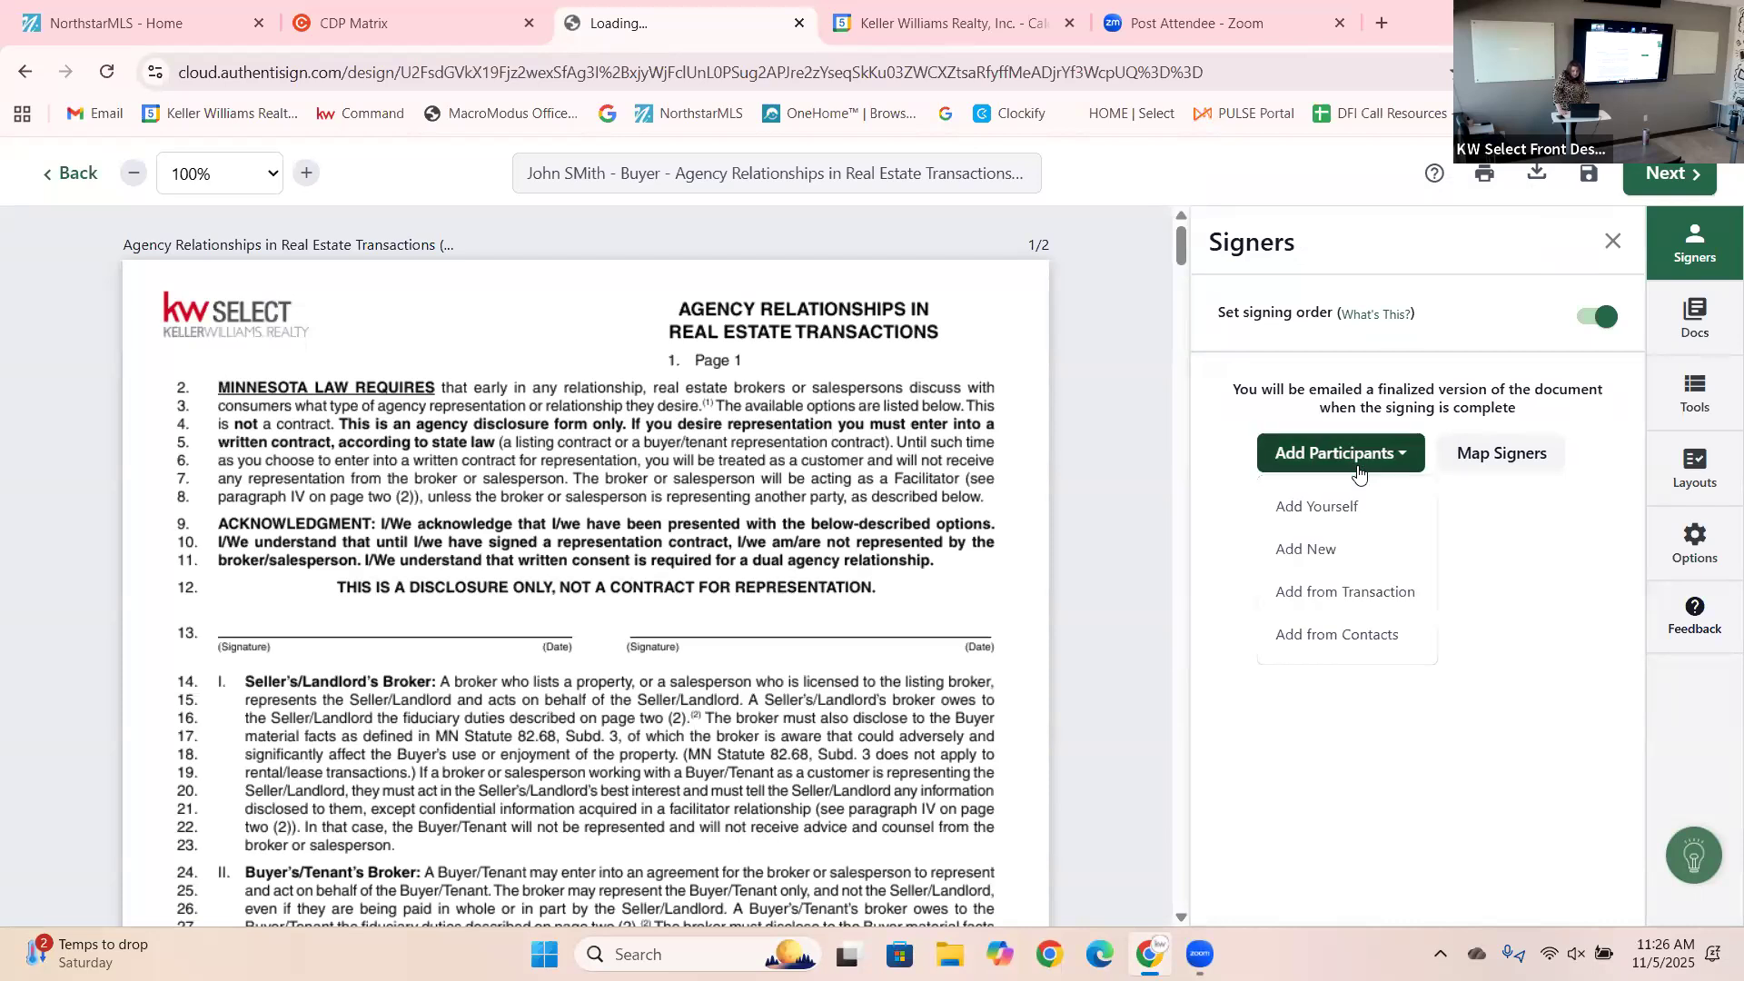
pyautogui.click(1355, 592)
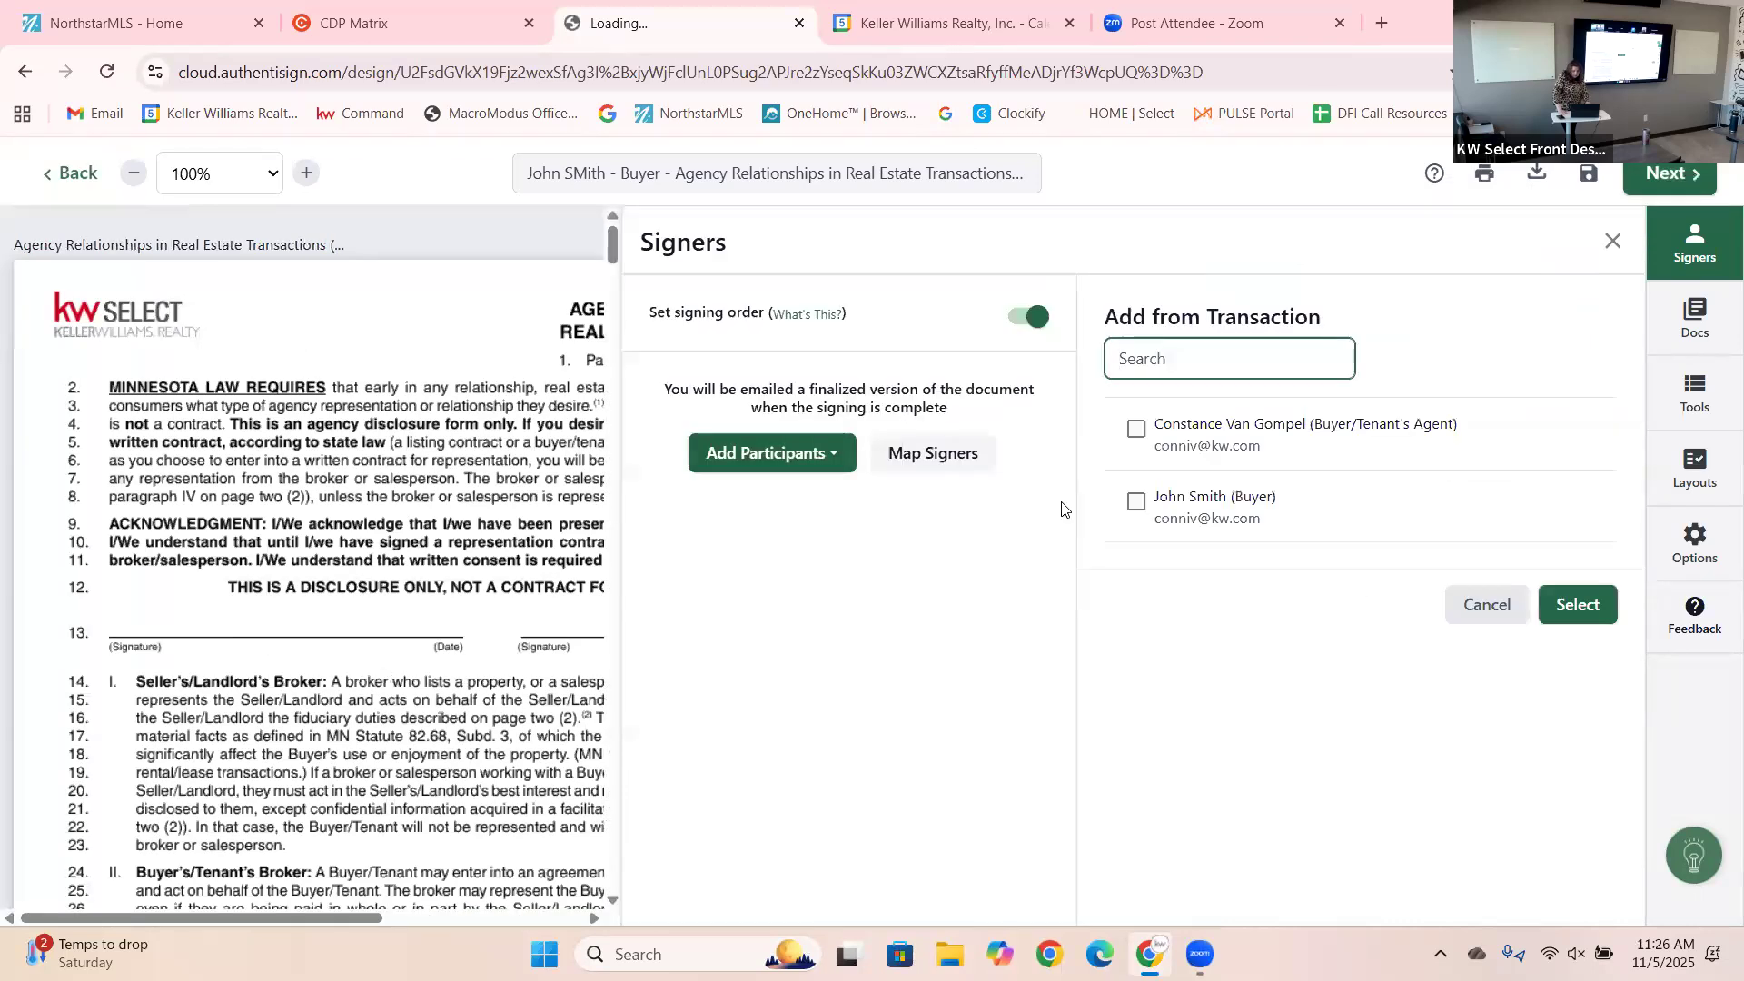
pyautogui.click(1136, 501)
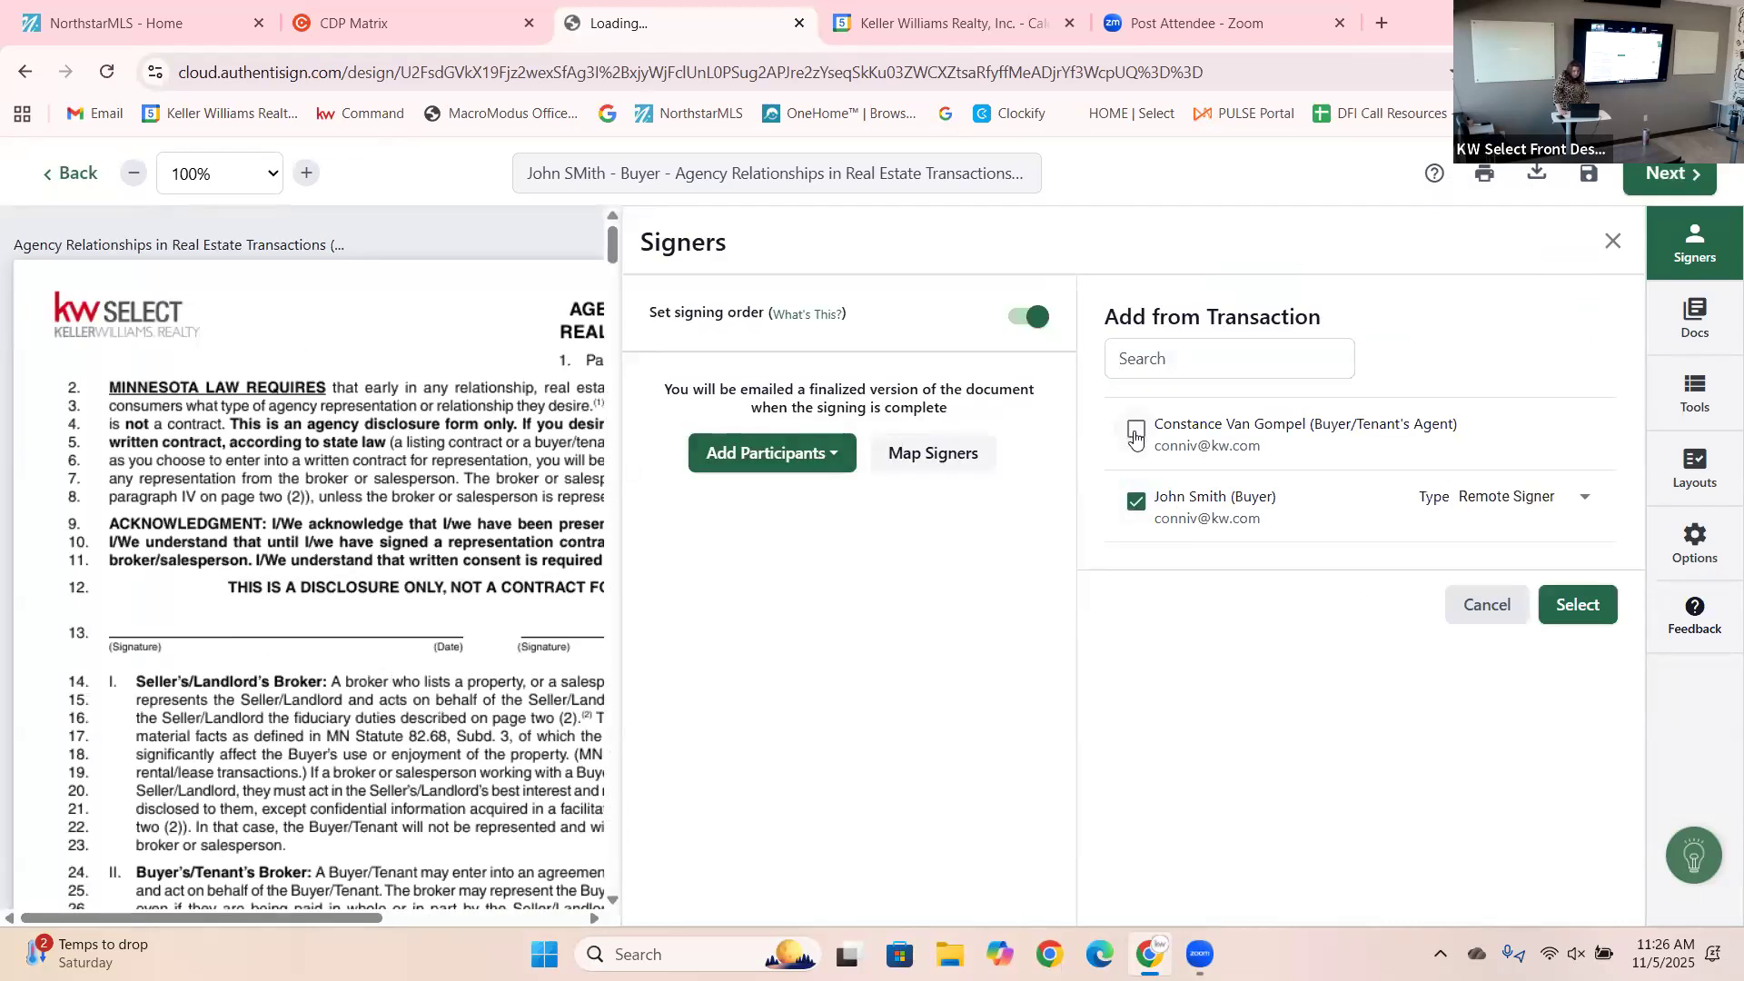
pyautogui.click(1136, 434)
# Confirm the signers, map the agent to Selling Agent 1, and assign the layout signature blocks.
pyautogui.click(1602, 634)
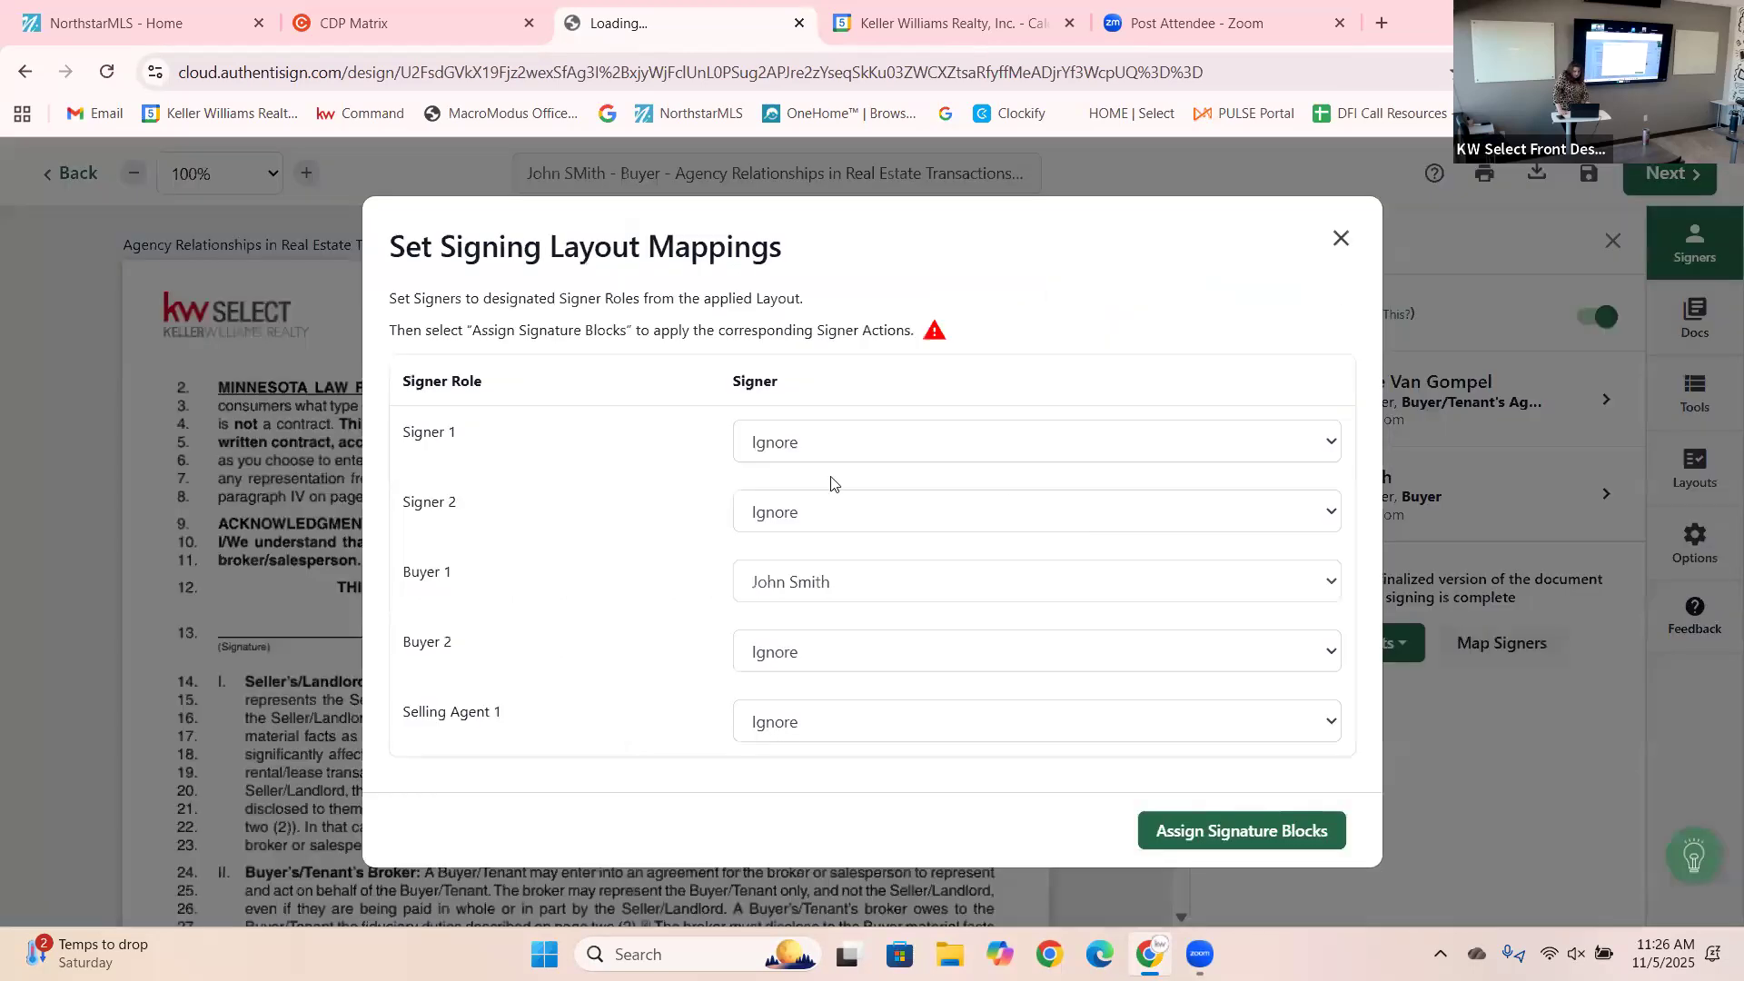
pyautogui.click(790, 723)
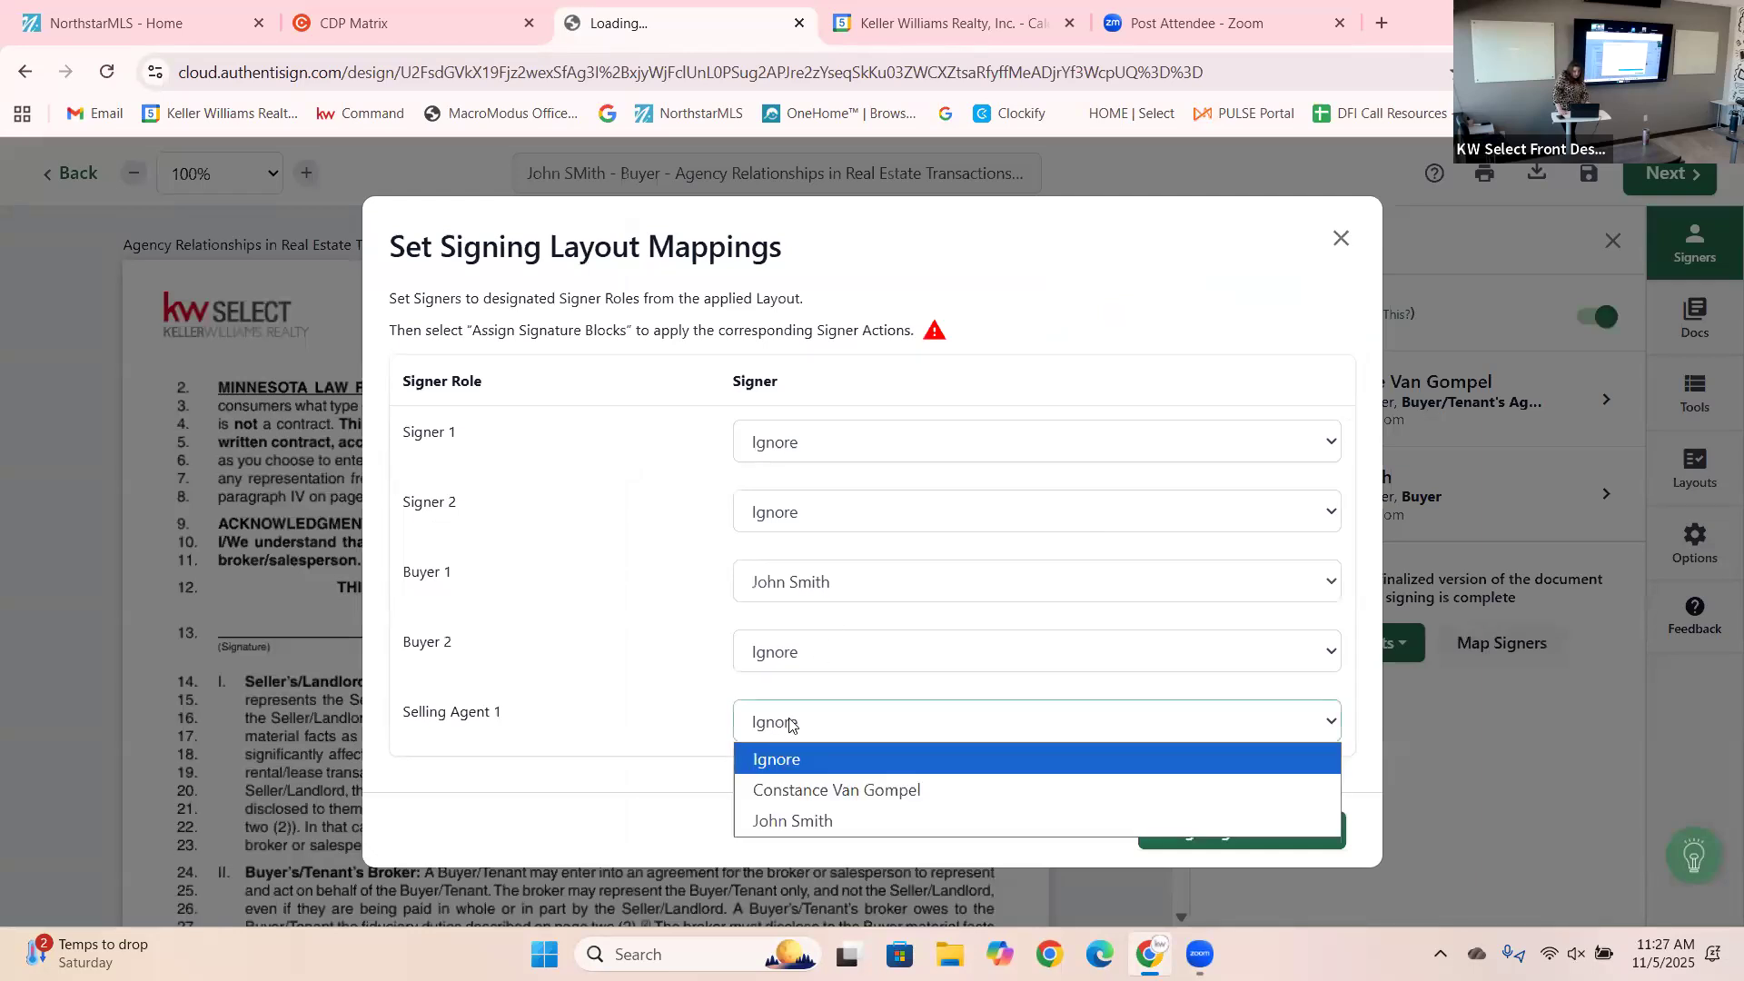
pyautogui.click(818, 790)
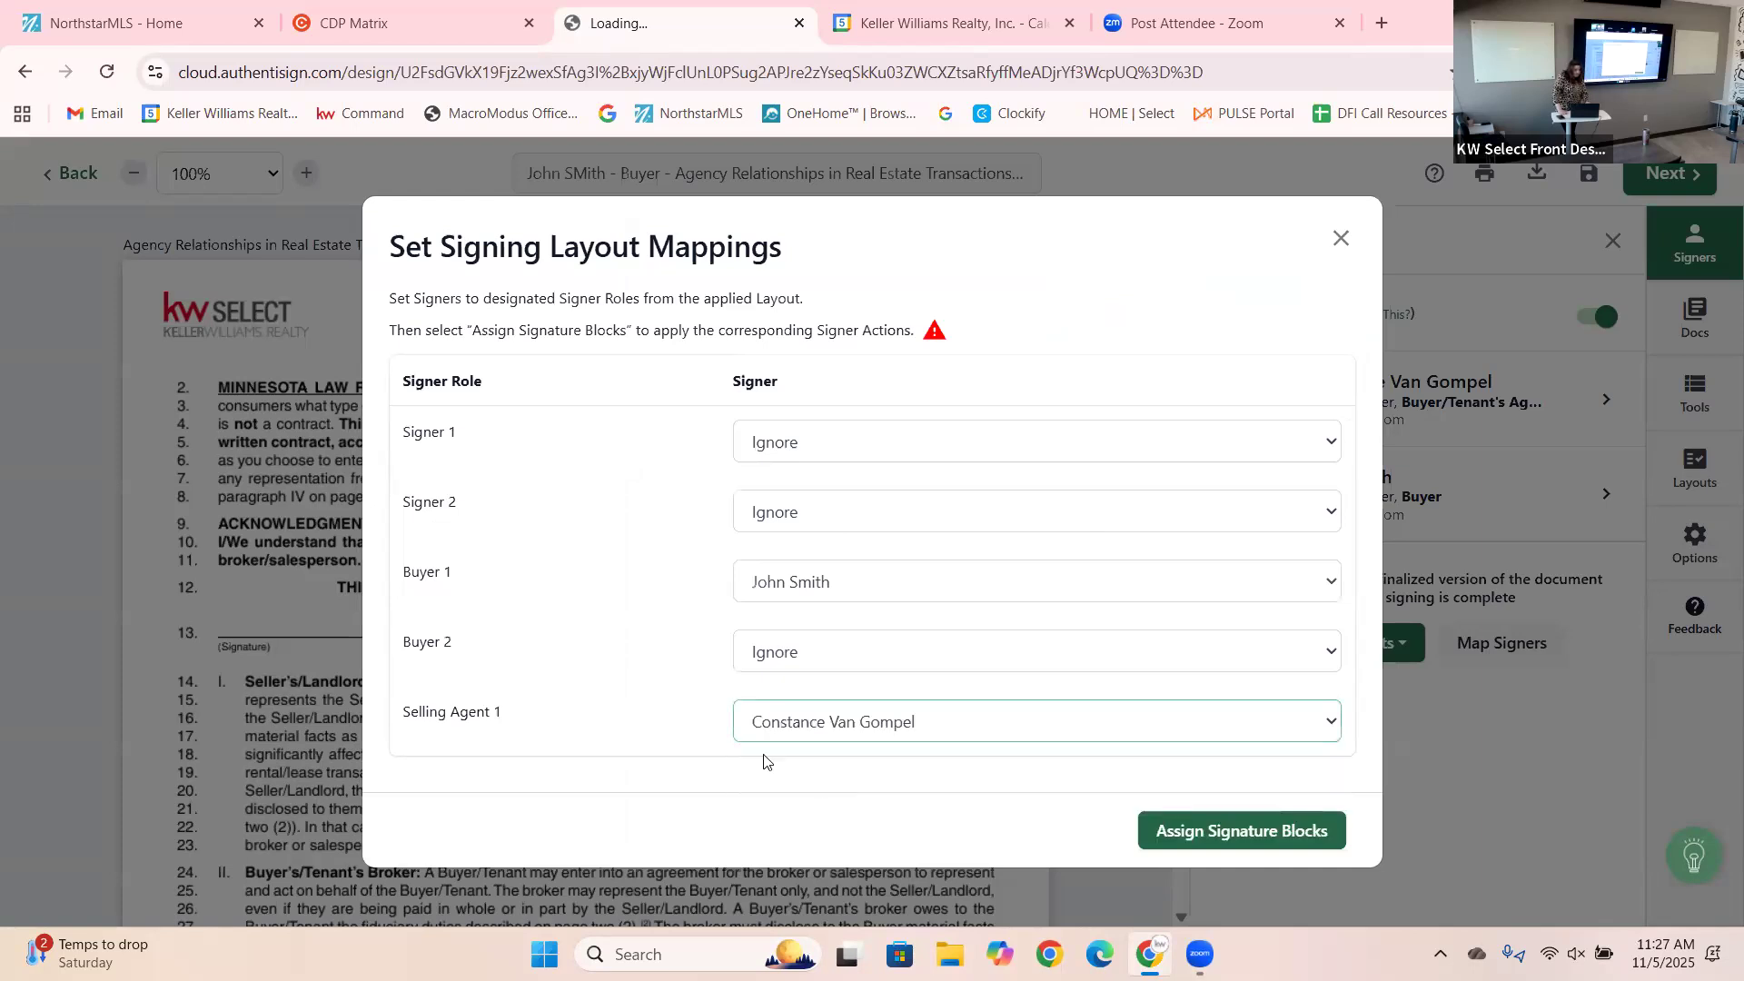
pyautogui.click(1214, 837)
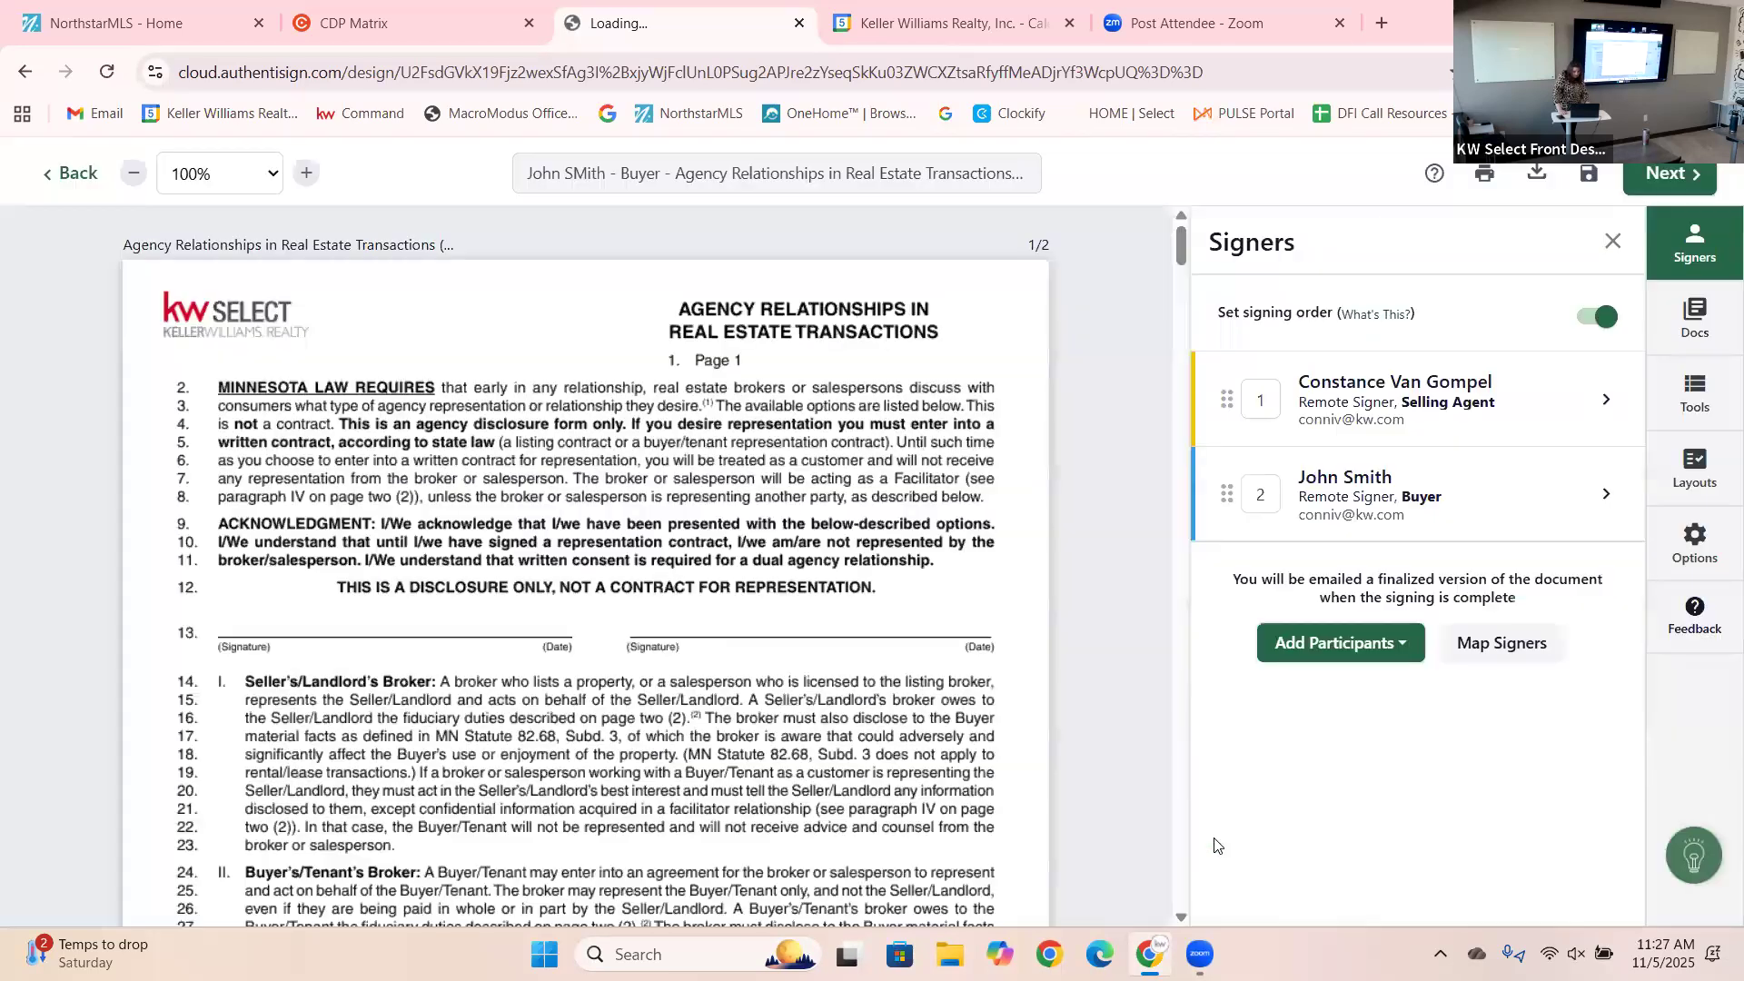
# Move the agent below the buyer in the signer order, then show the four buyer forms.
pyautogui.click(1271, 396)
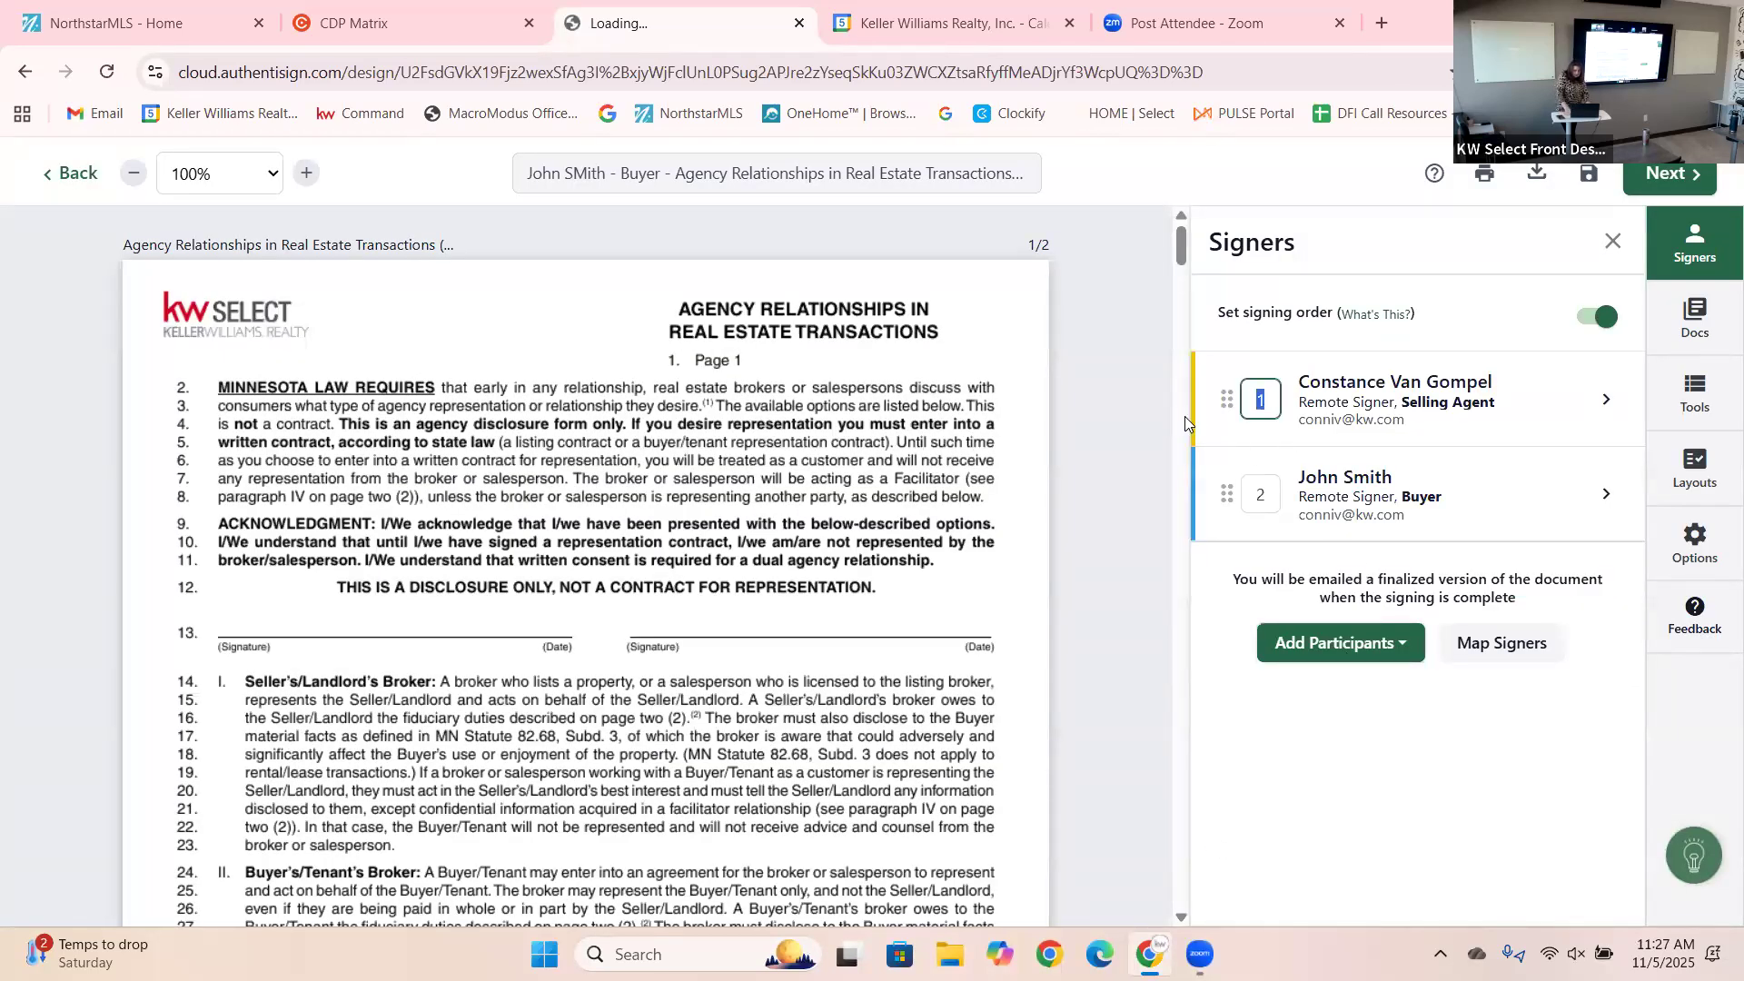
pyautogui.moveTo(1347, 479); pyautogui.dragTo(1339, 431)
pyautogui.moveTo(1225, 399); pyautogui.dragTo(1220, 534)
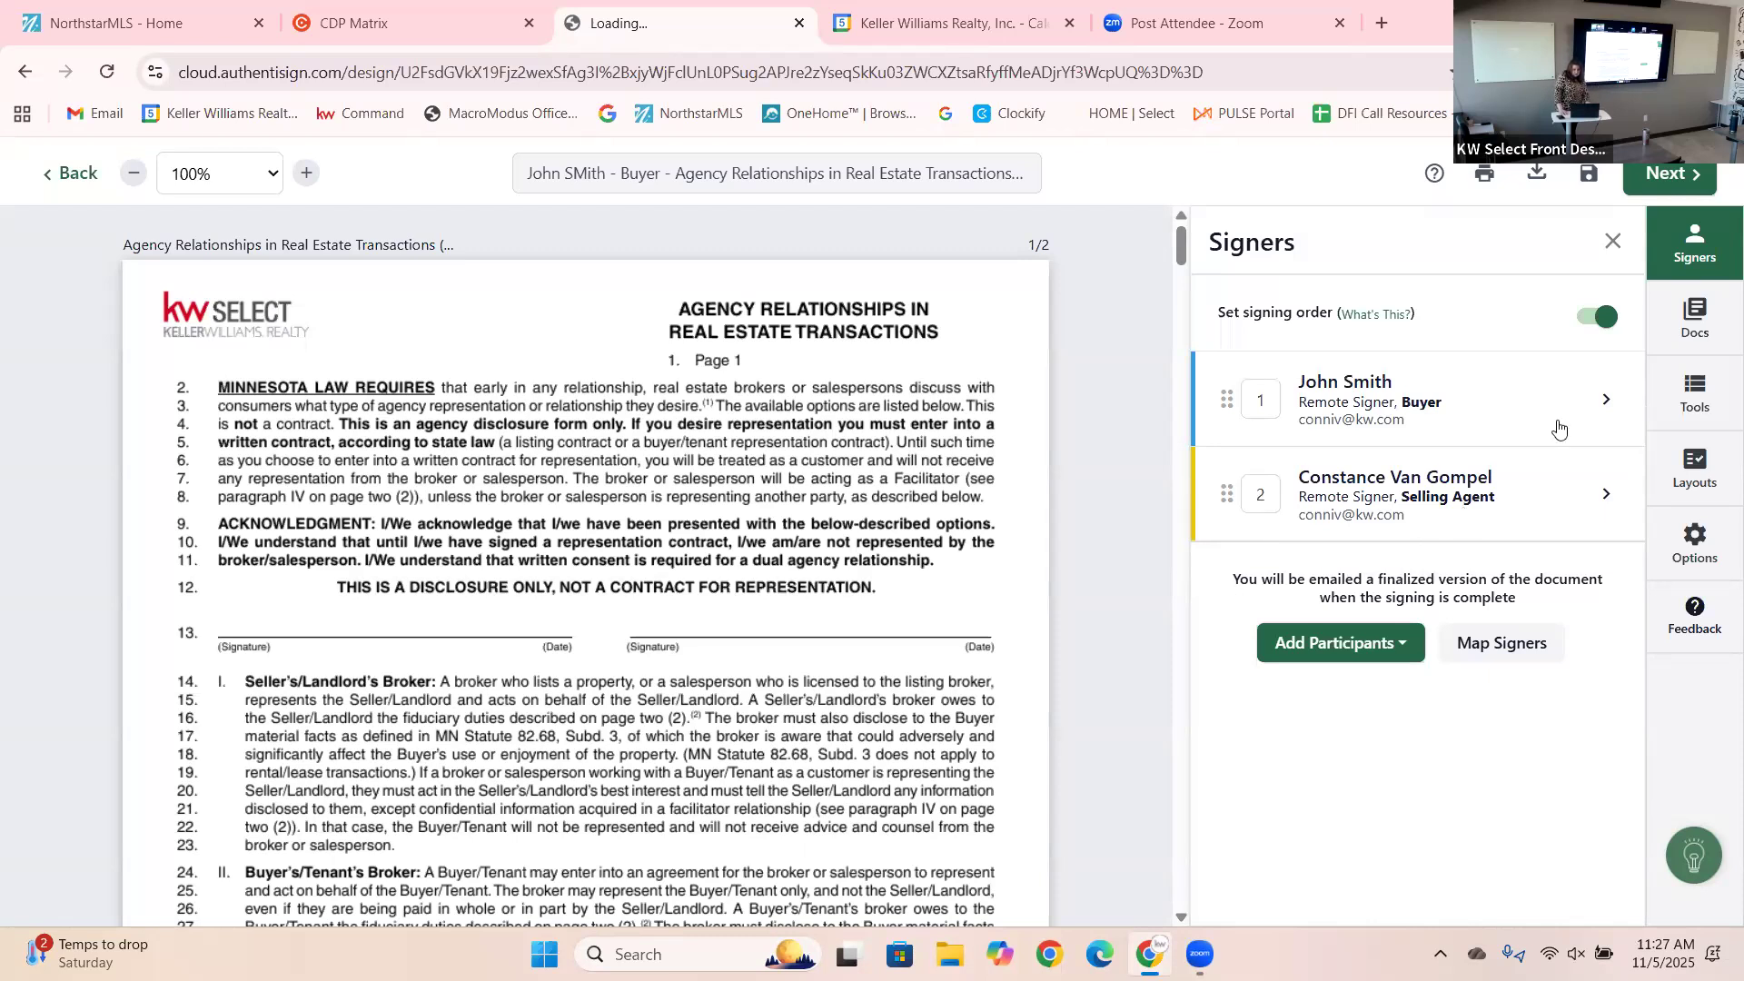
pyautogui.click(1685, 331)
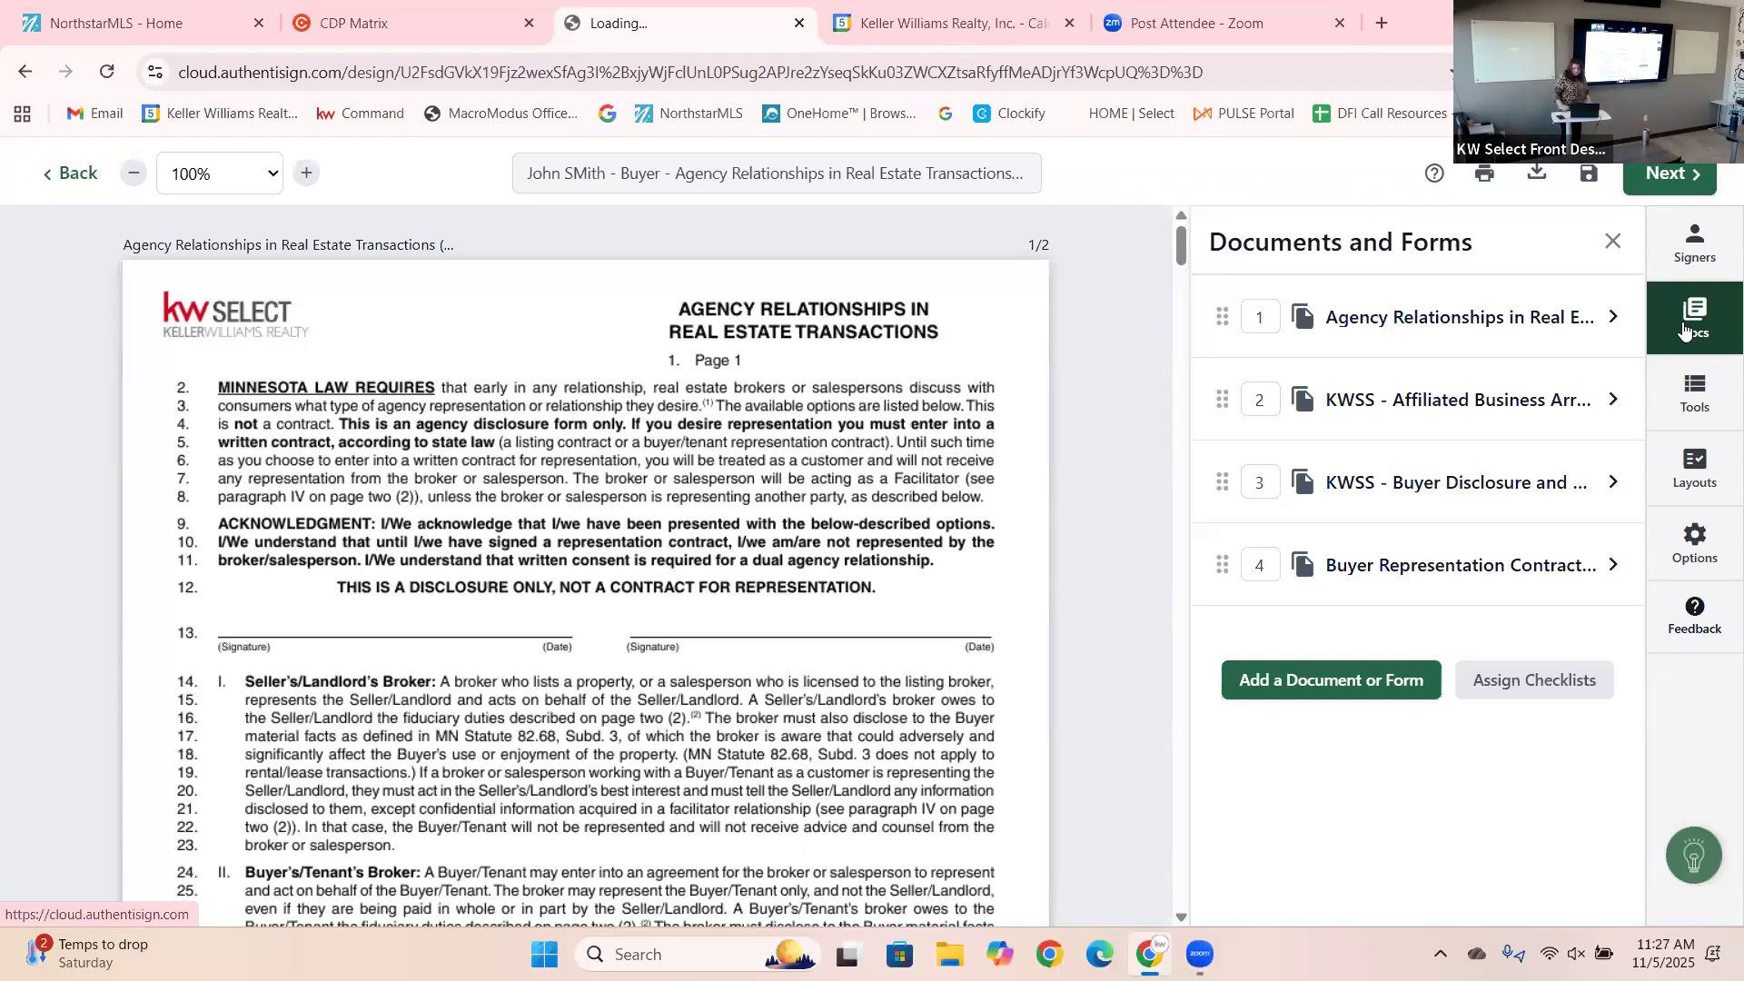
# Place a buyer signature field on Agency Relationships line 13, with its date above (Date).
pyautogui.click(1705, 394)
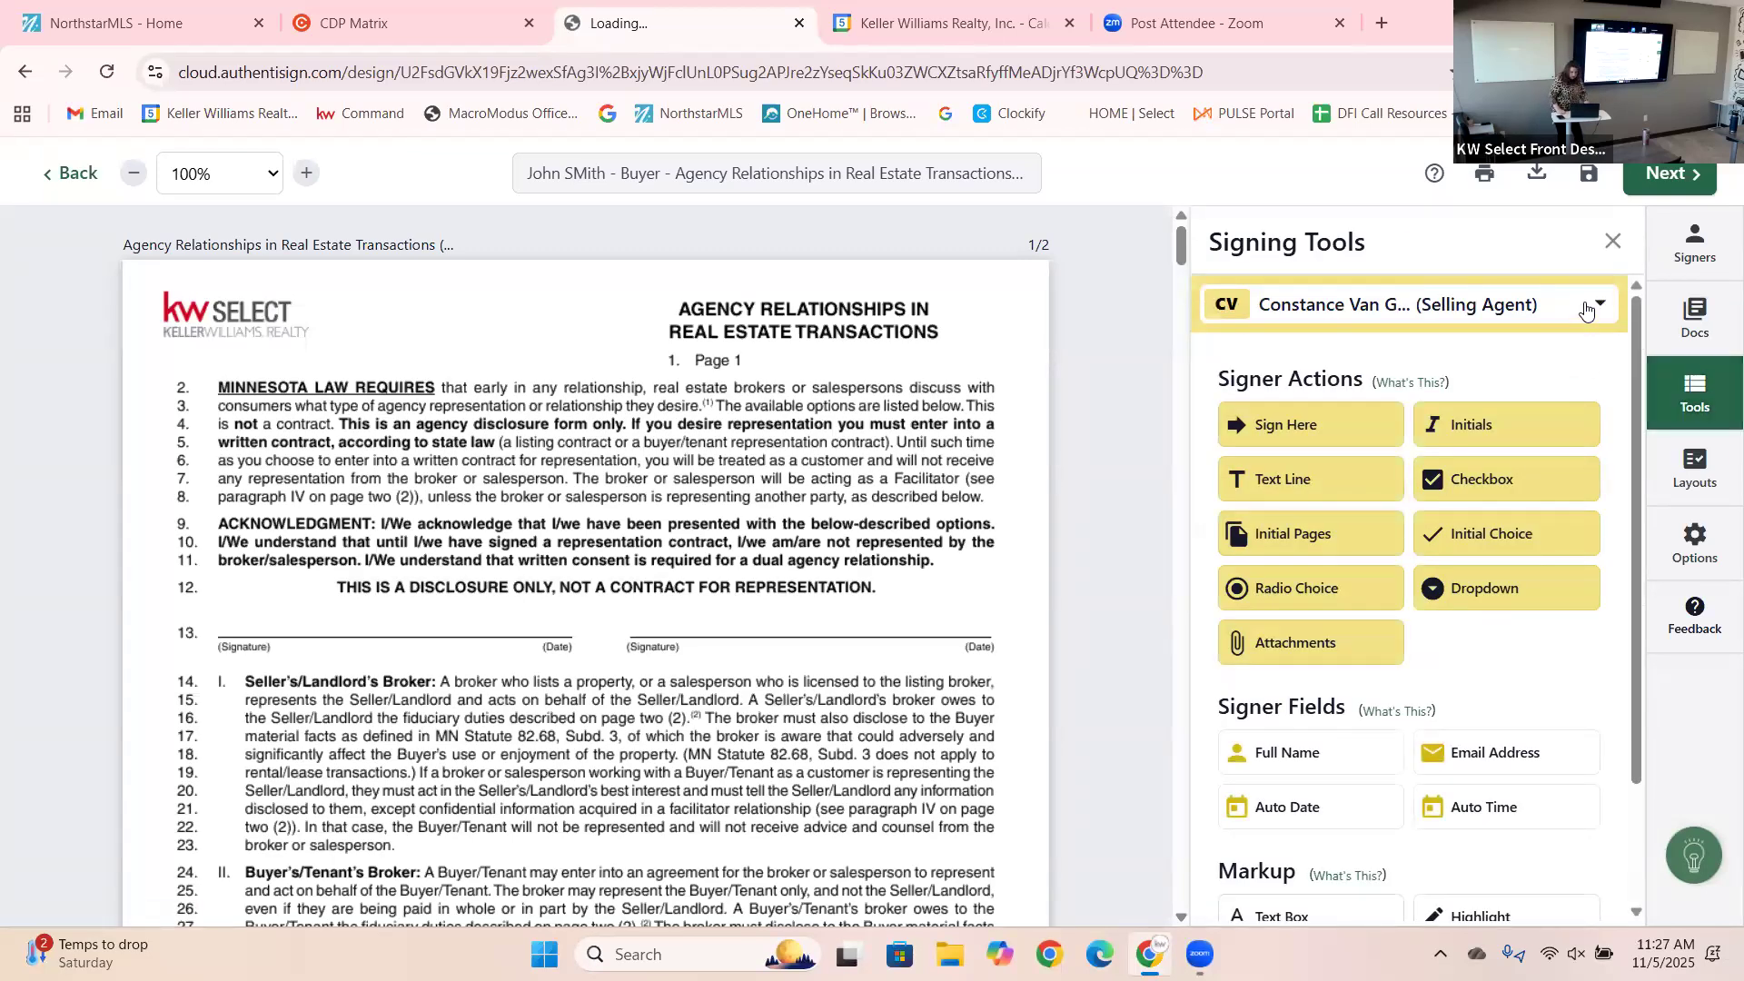
pyautogui.click(1585, 310)
pyautogui.click(1398, 516)
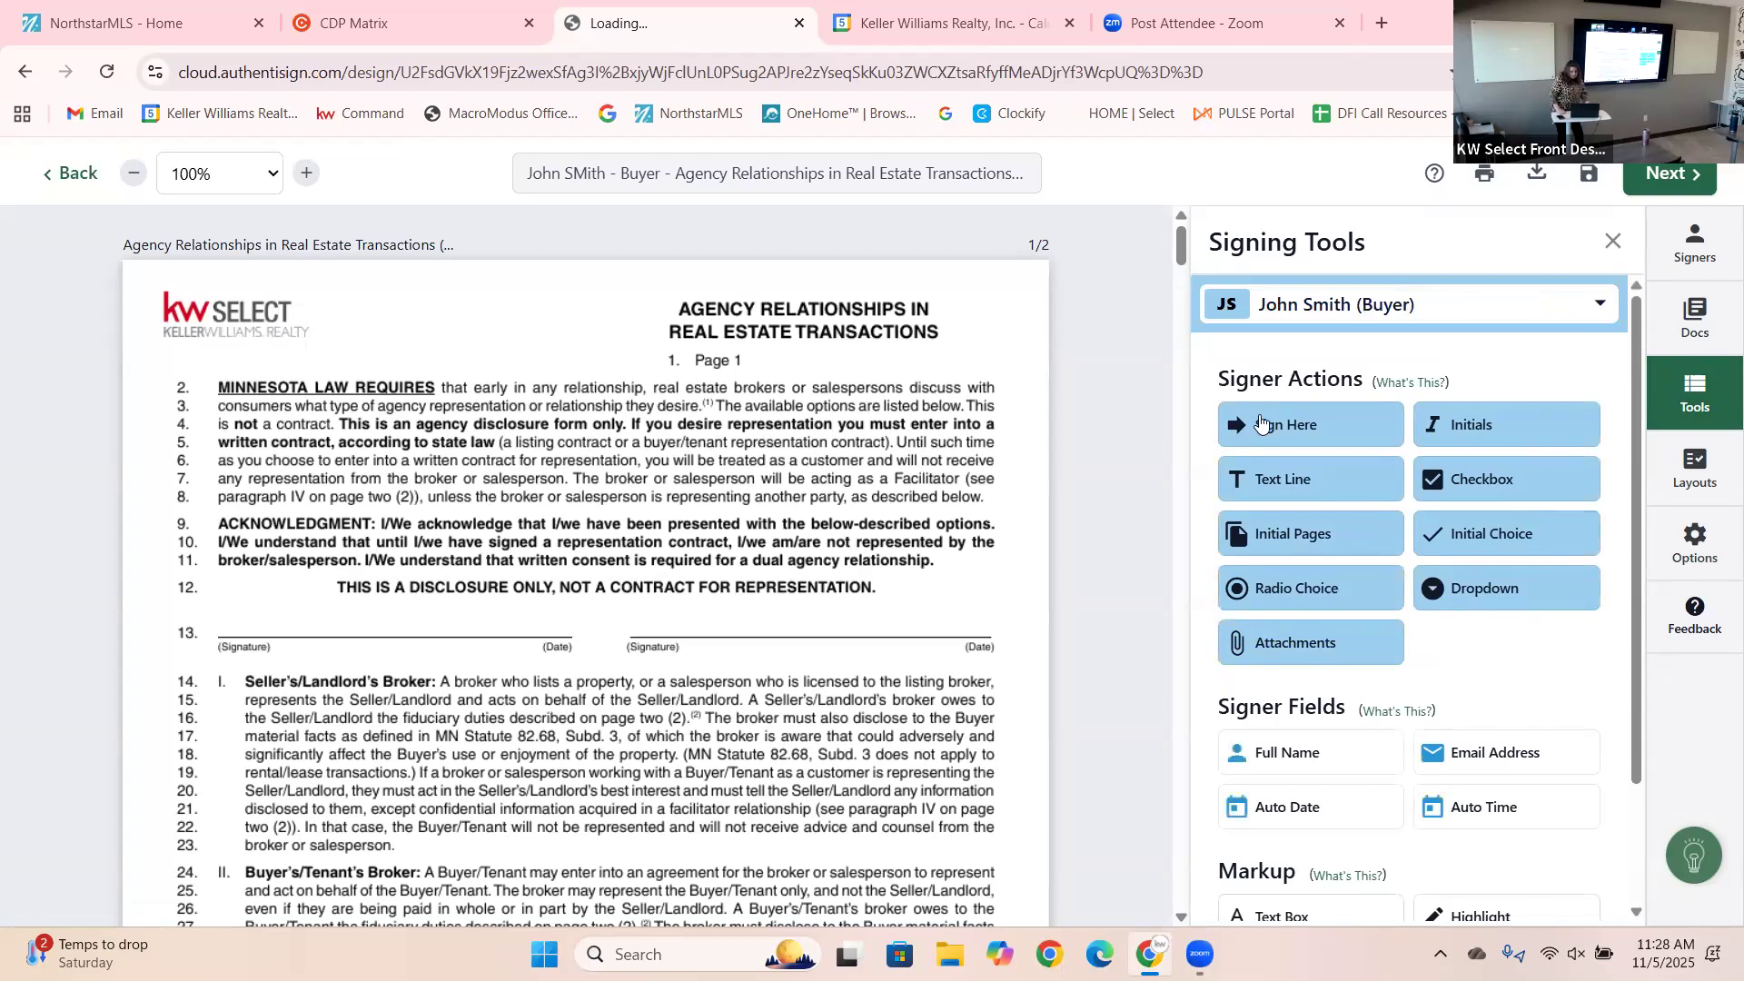
pyautogui.moveTo(1252, 429); pyautogui.dragTo(1052, 534)
pyautogui.moveTo(413, 588); pyautogui.dragTo(404, 633)
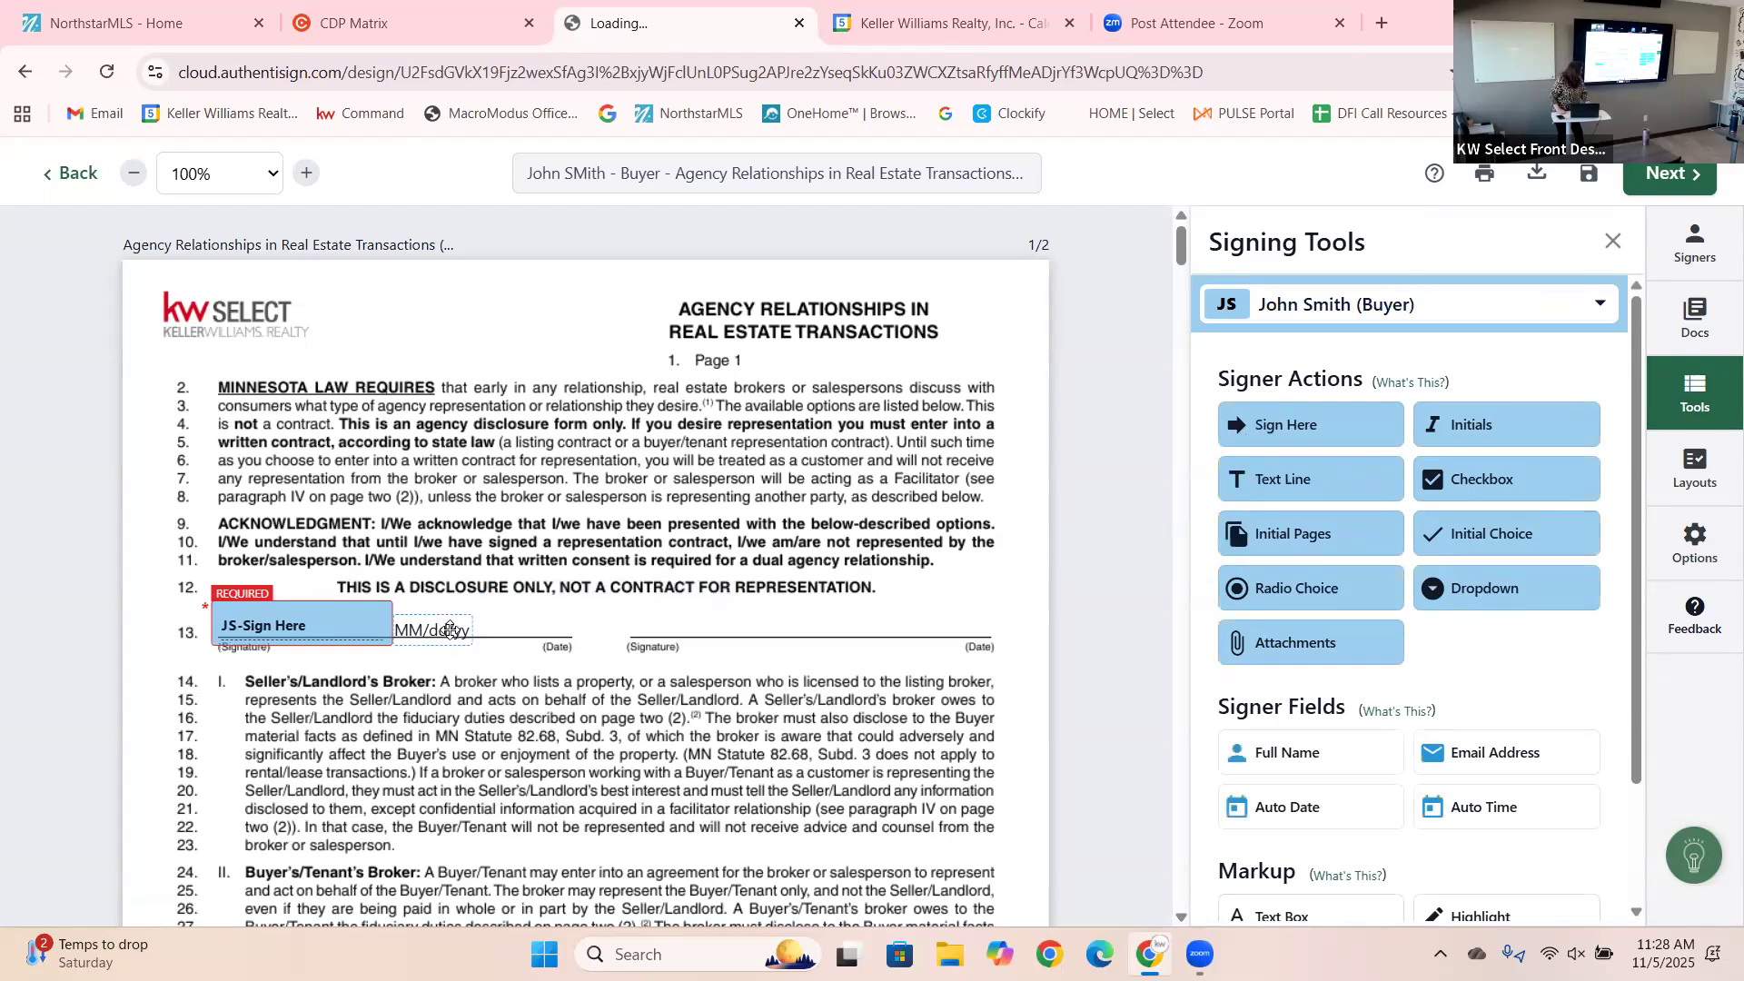
pyautogui.moveTo(450, 633); pyautogui.dragTo(541, 623)
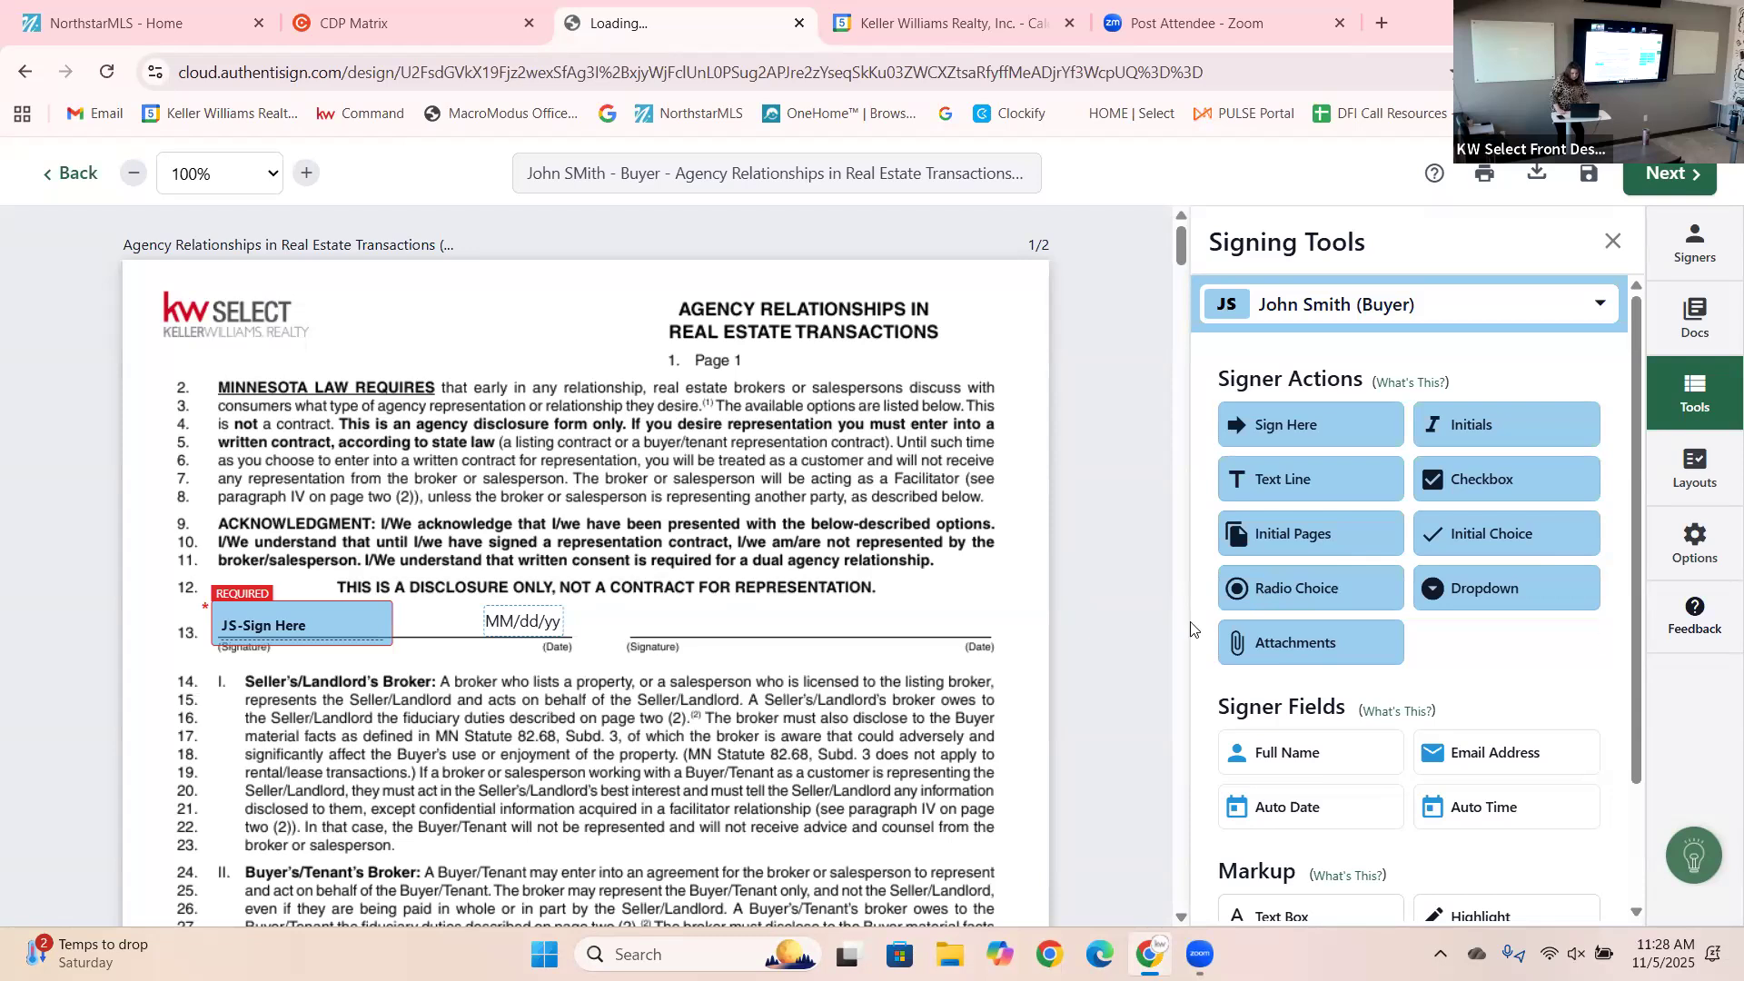
pyautogui.moveTo(1185, 248)
pyautogui.mouseDown()
pyautogui.moveTo(1188, 350)
pyautogui.moveTo(1242, 481)
pyautogui.mouseUp()
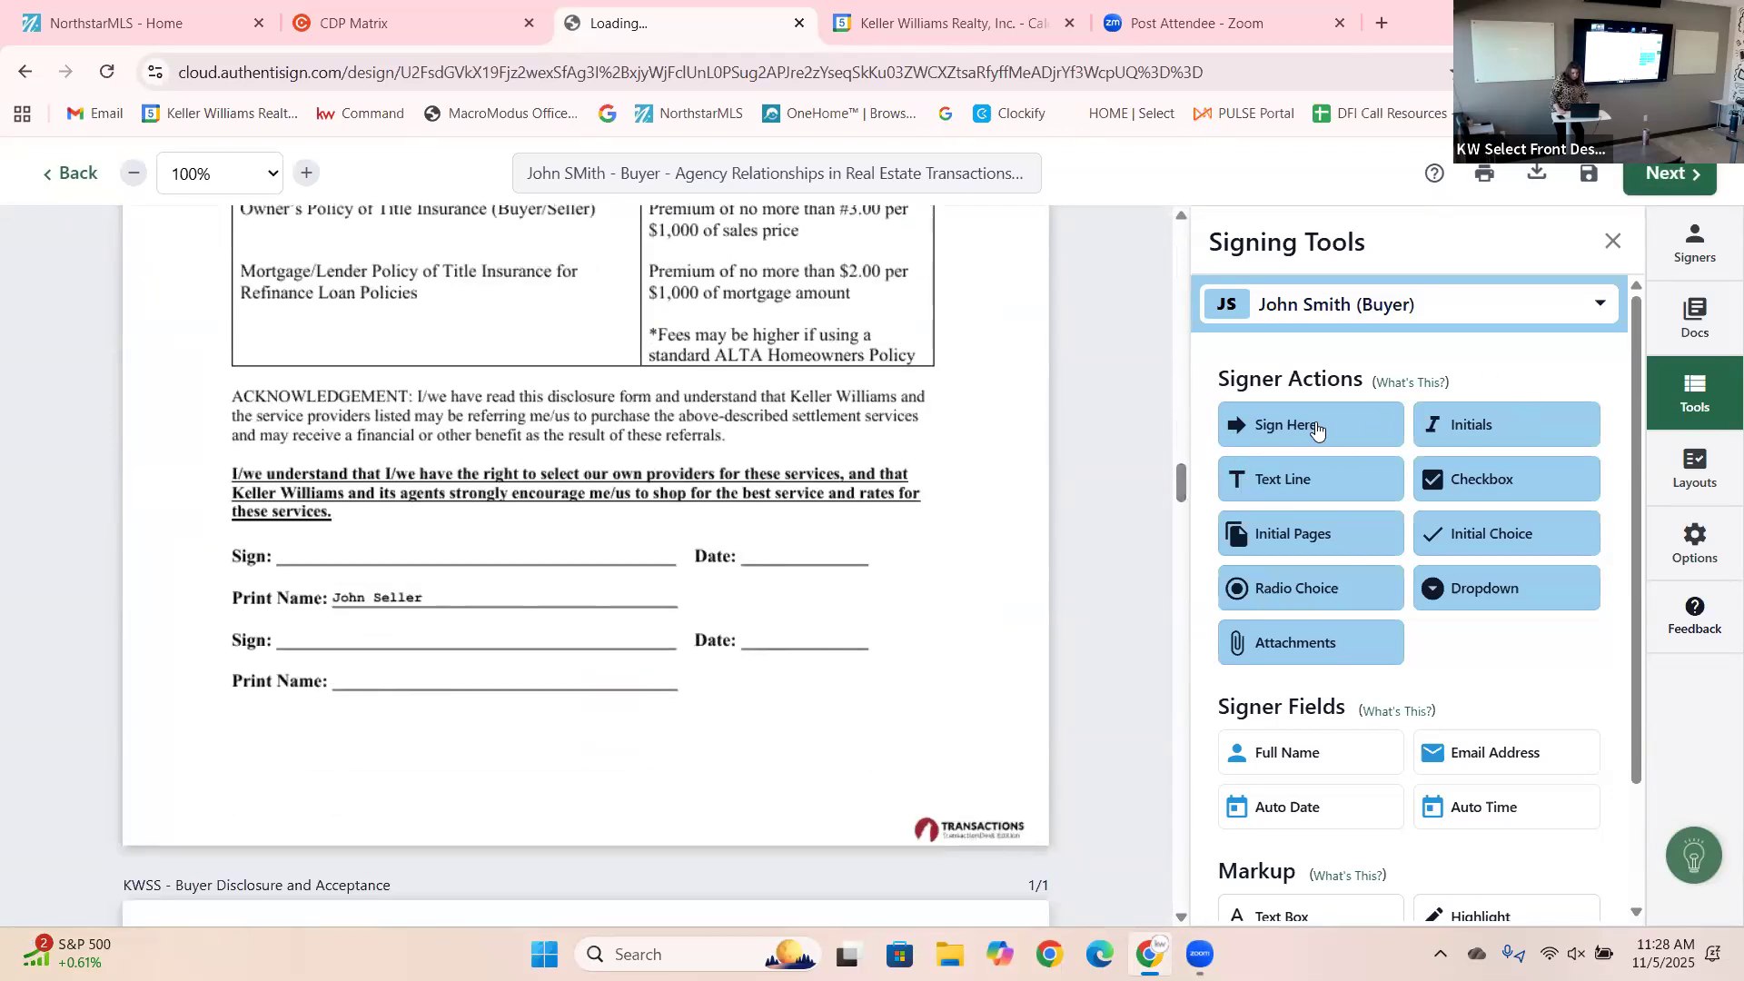
# Add buyer signature fields on the first Sign line and above the Buyer line, with matching date.
pyautogui.moveTo(1316, 428); pyautogui.dragTo(296, 523)
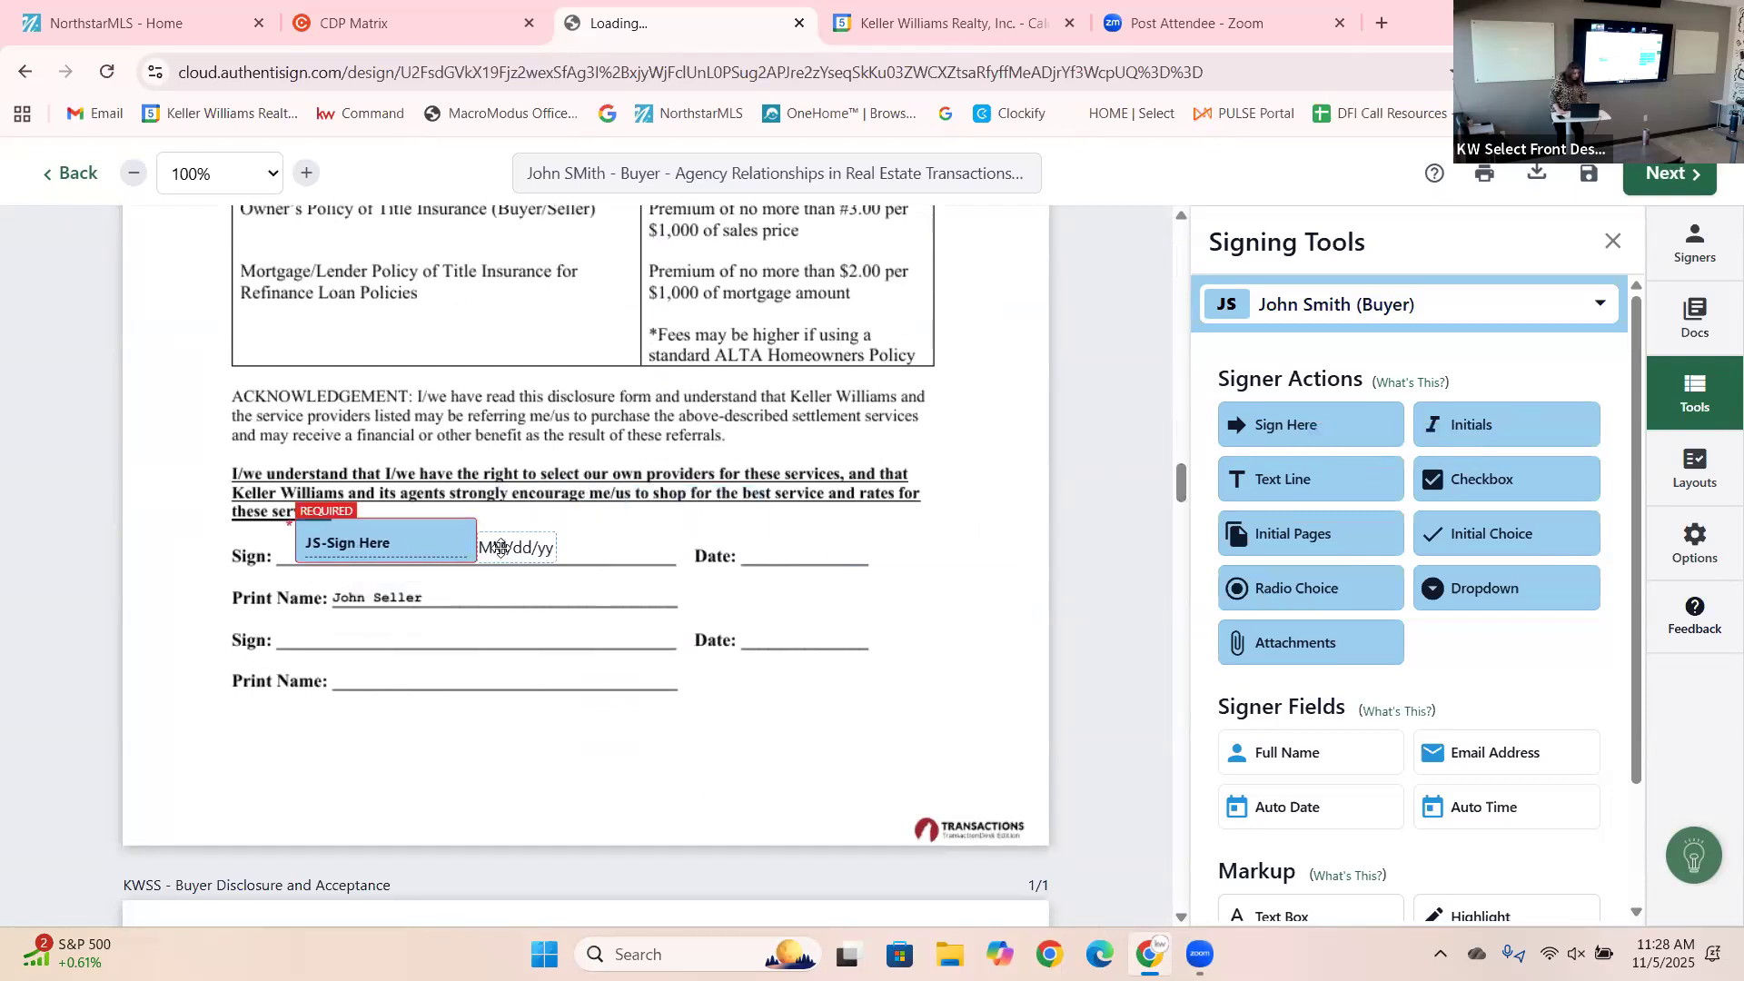
pyautogui.moveTo(530, 537); pyautogui.dragTo(767, 549)
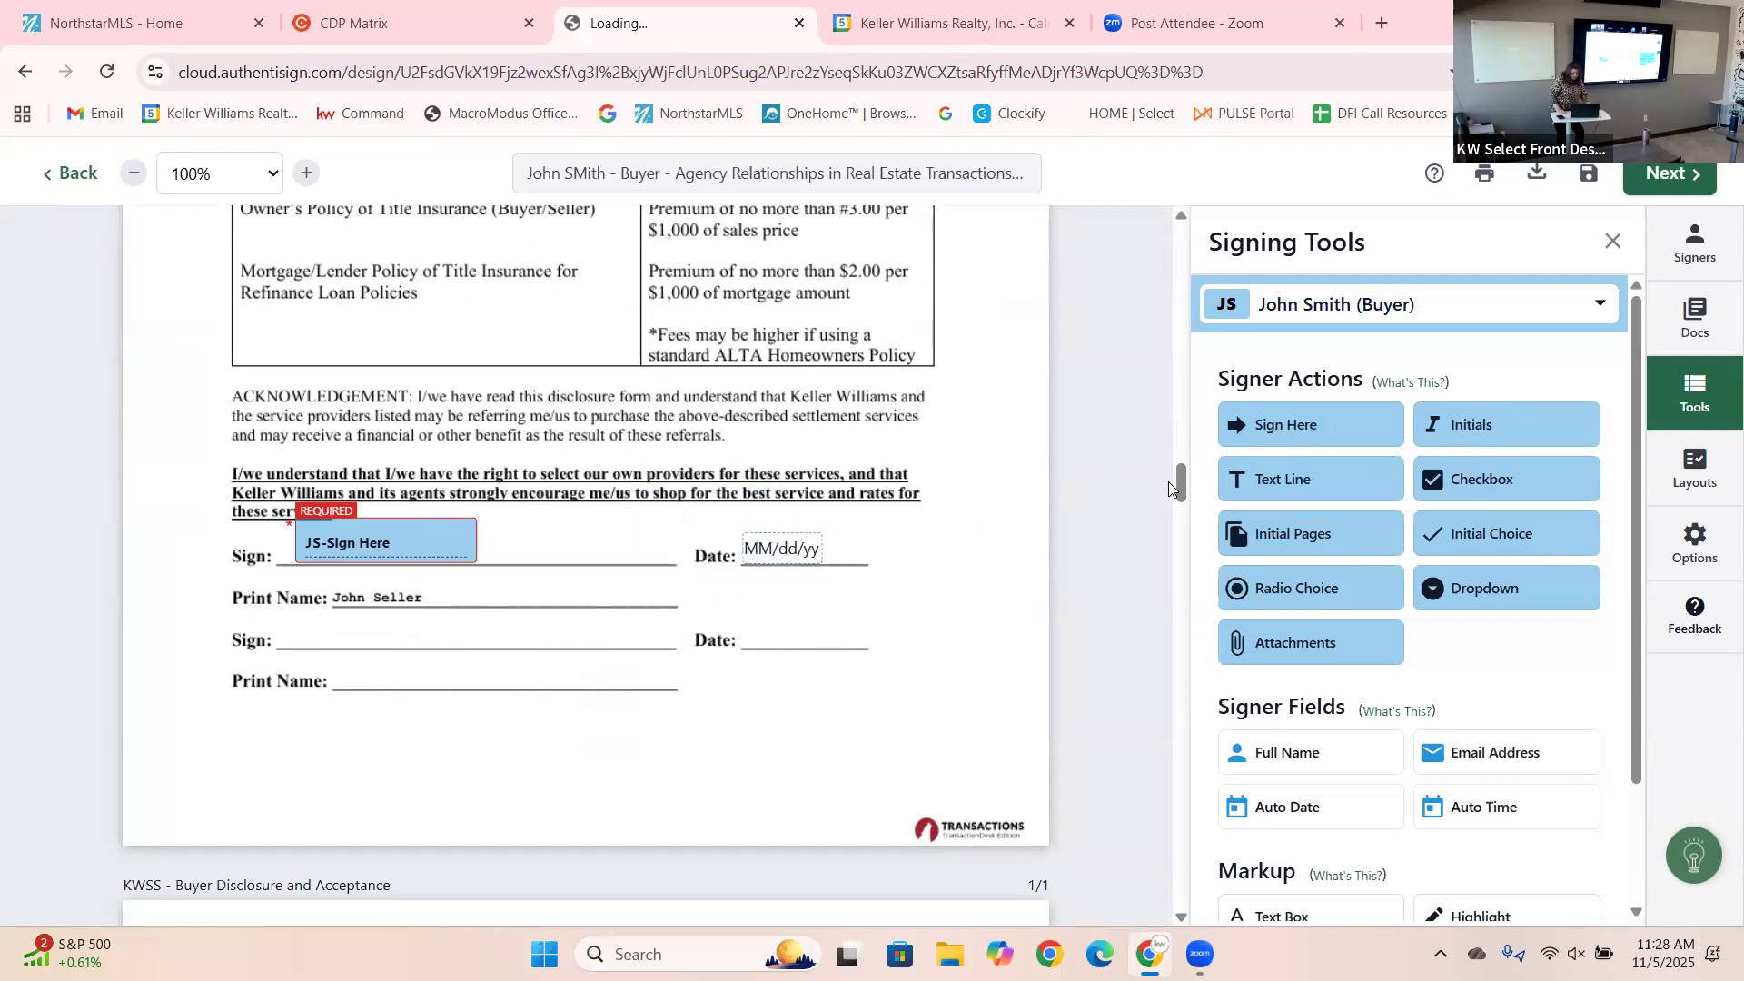
pyautogui.scroll(-6, 1183, 483)
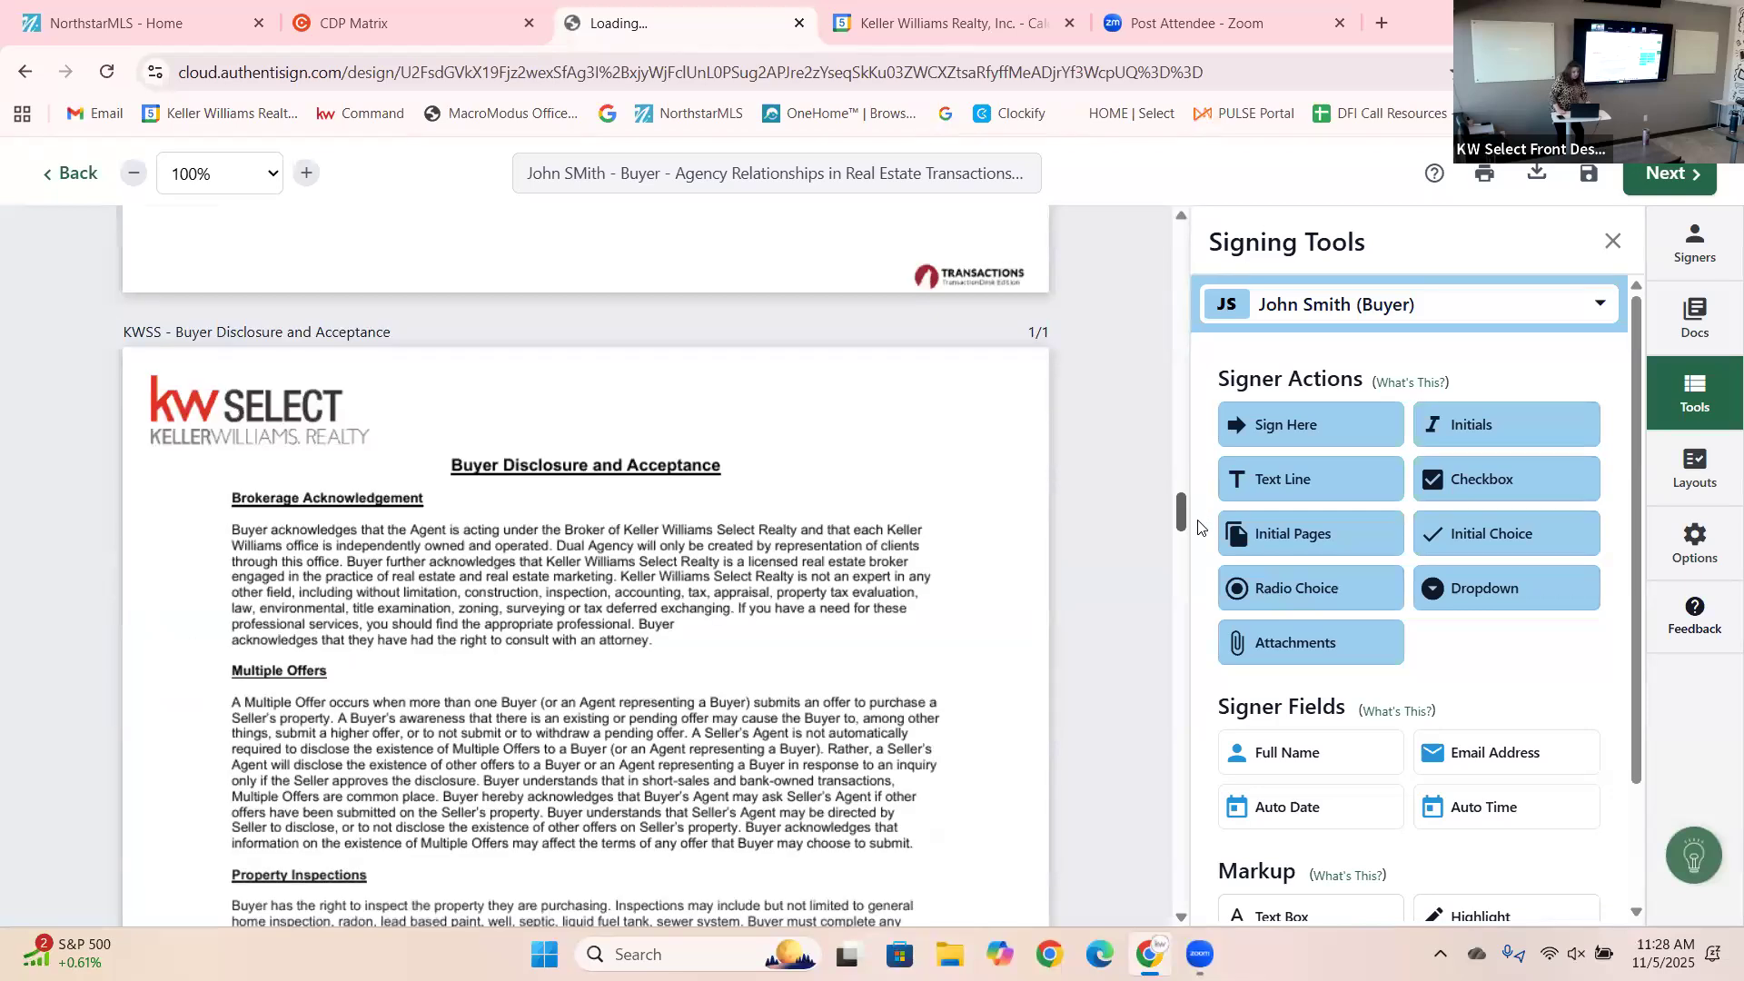
pyautogui.scroll(-7, 1199, 522)
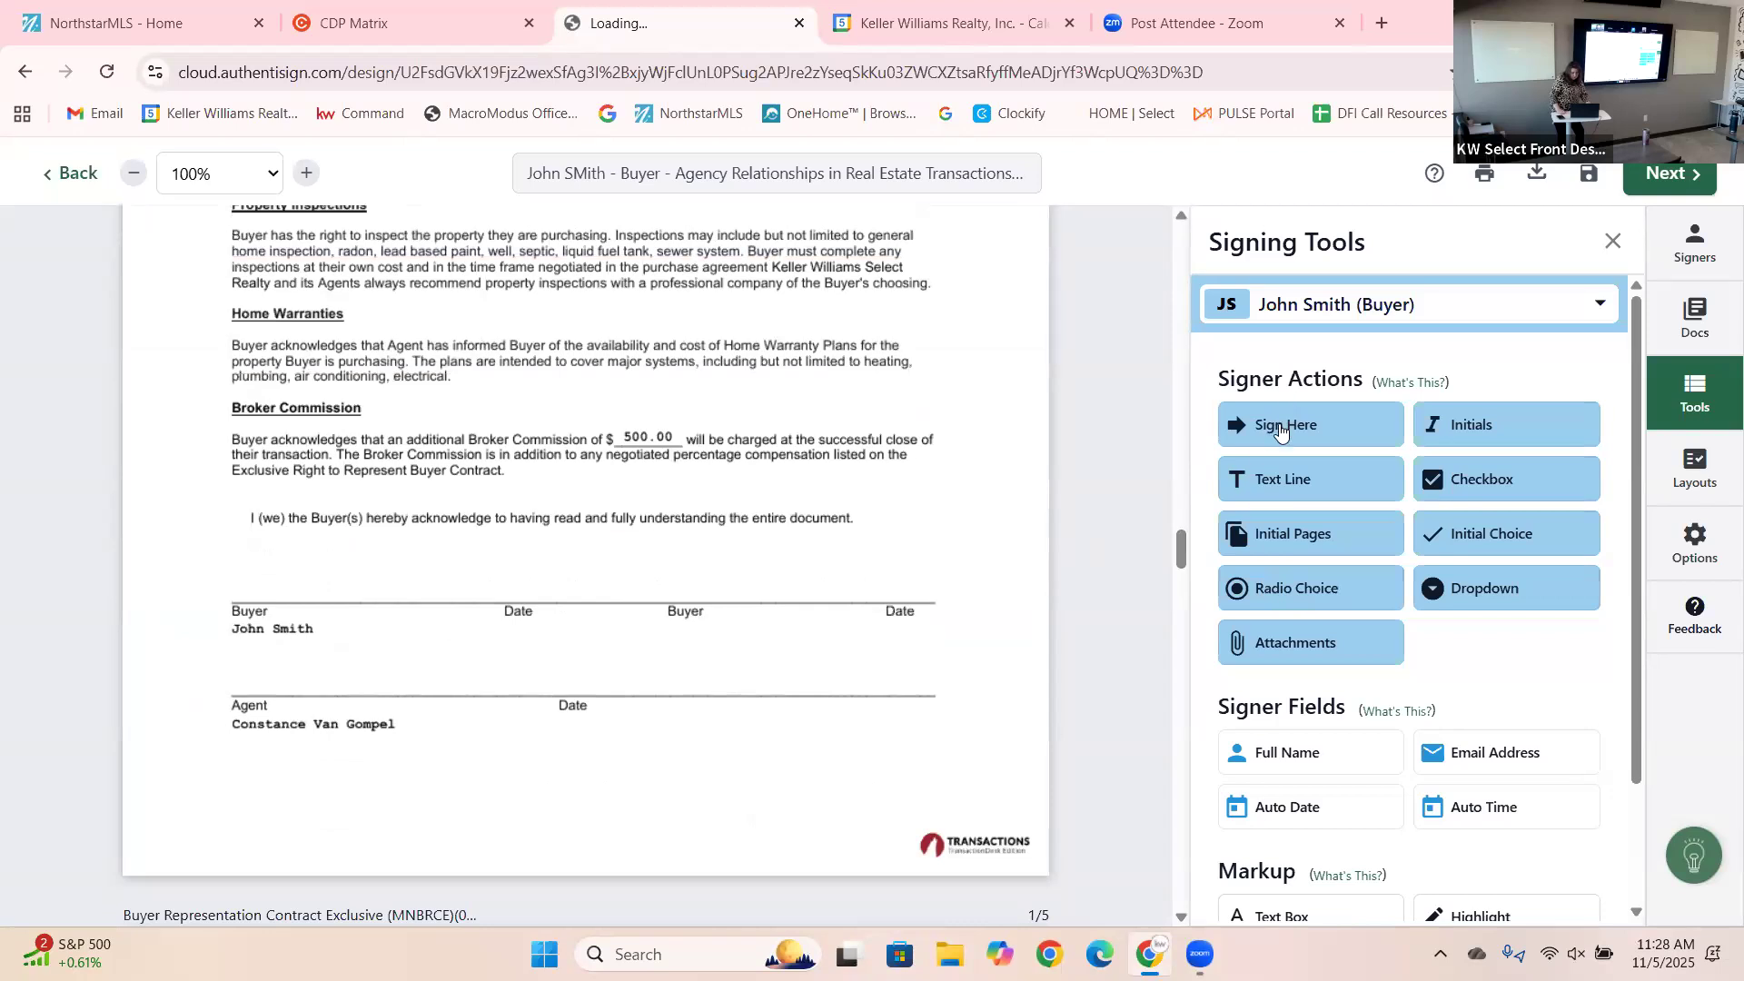
pyautogui.moveTo(1280, 429)
pyautogui.mouseDown()
pyautogui.moveTo(805, 550)
pyautogui.moveTo(513, 531)
pyautogui.moveTo(257, 571)
pyautogui.mouseUp()
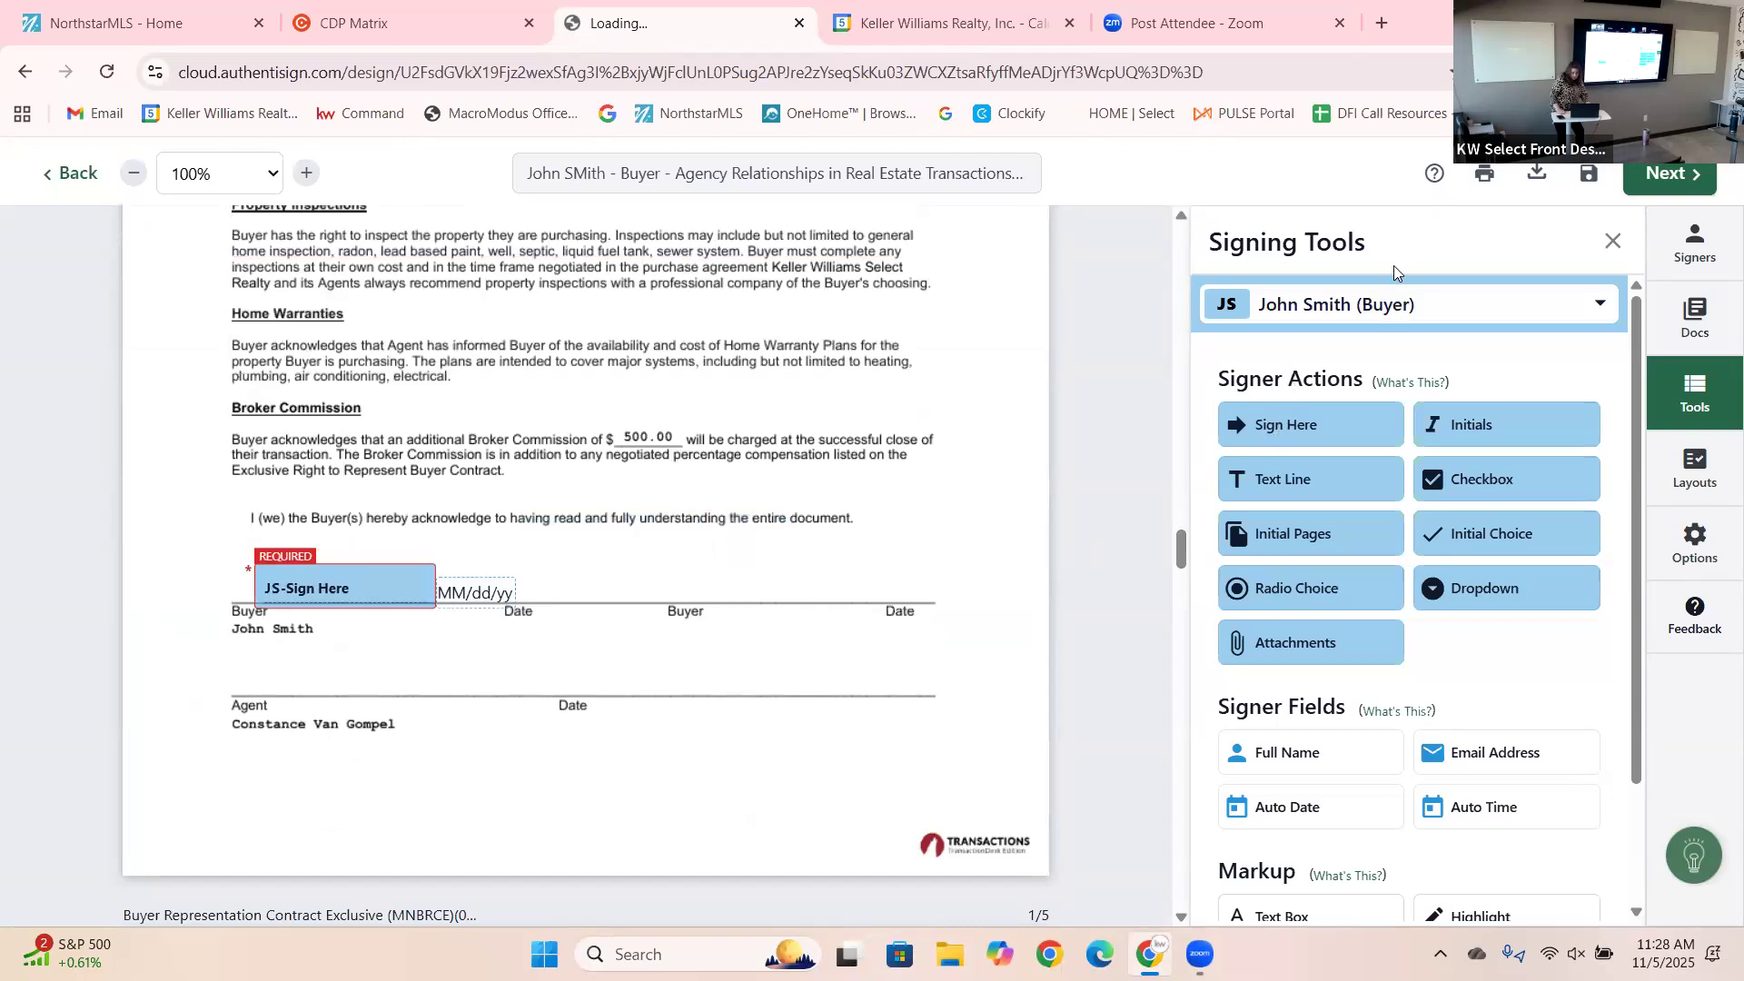
# Switch the signer to the selling agent and place their signature and date fields on the Agent line.
pyautogui.click(1395, 303)
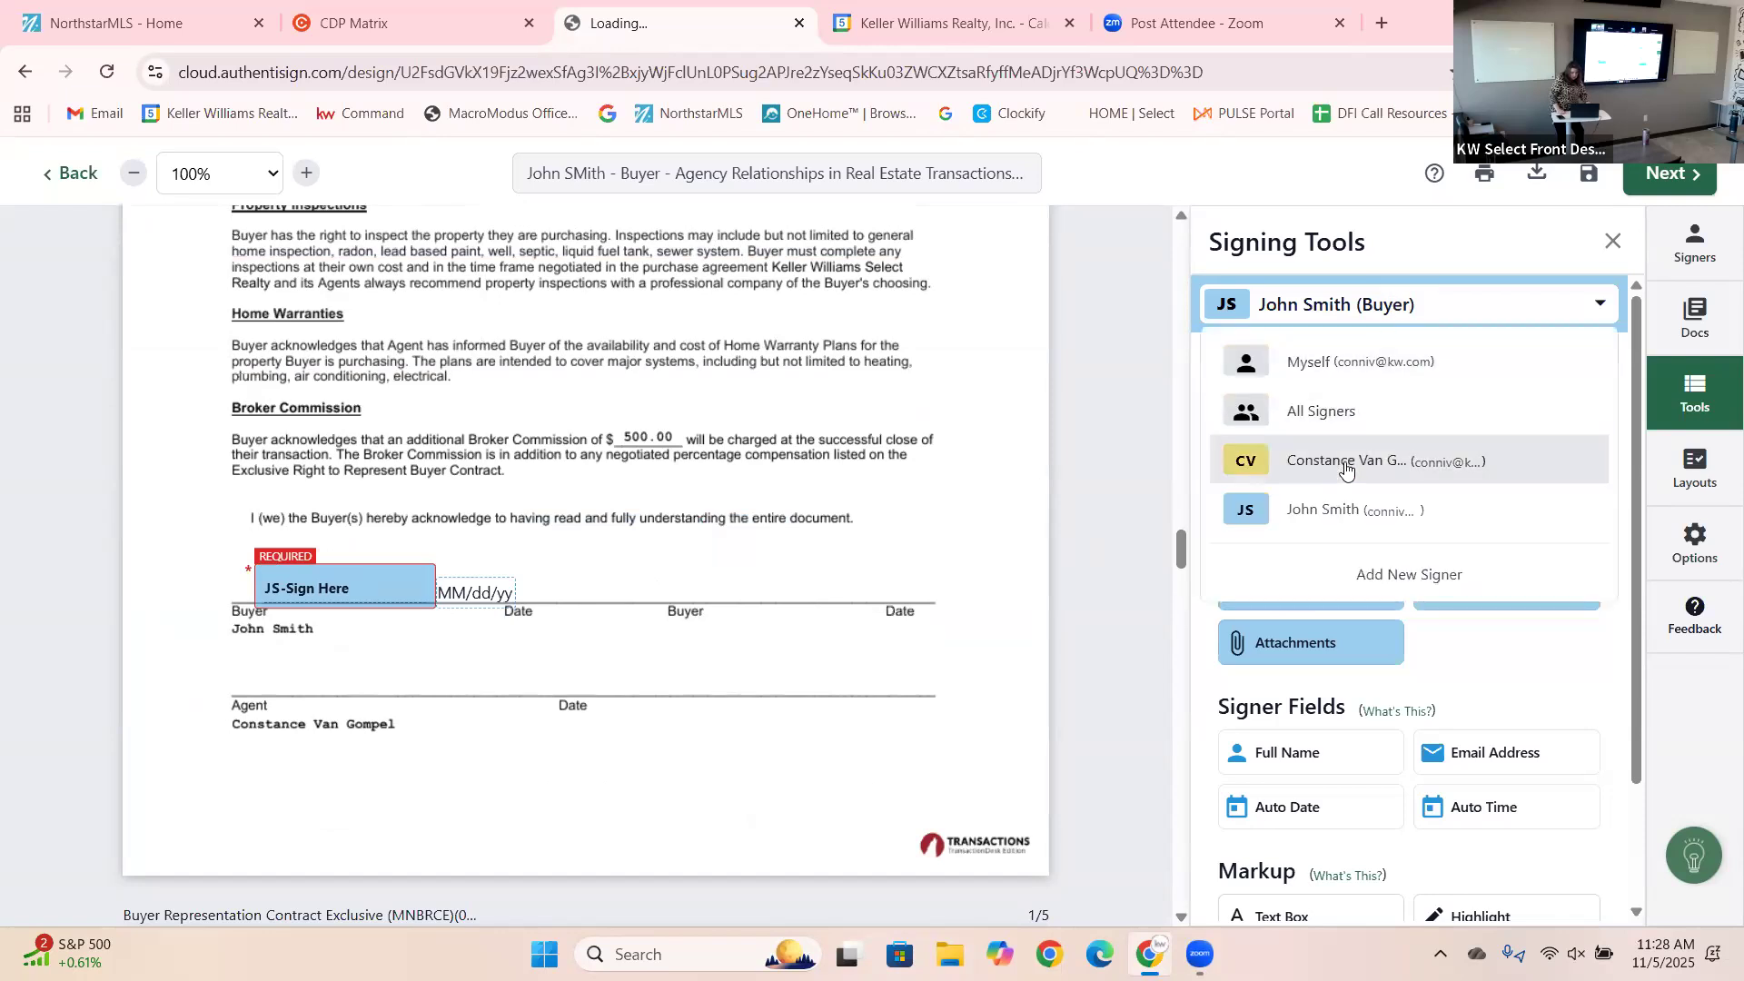
pyautogui.click(1346, 466)
pyautogui.moveTo(1276, 425); pyautogui.dragTo(247, 656)
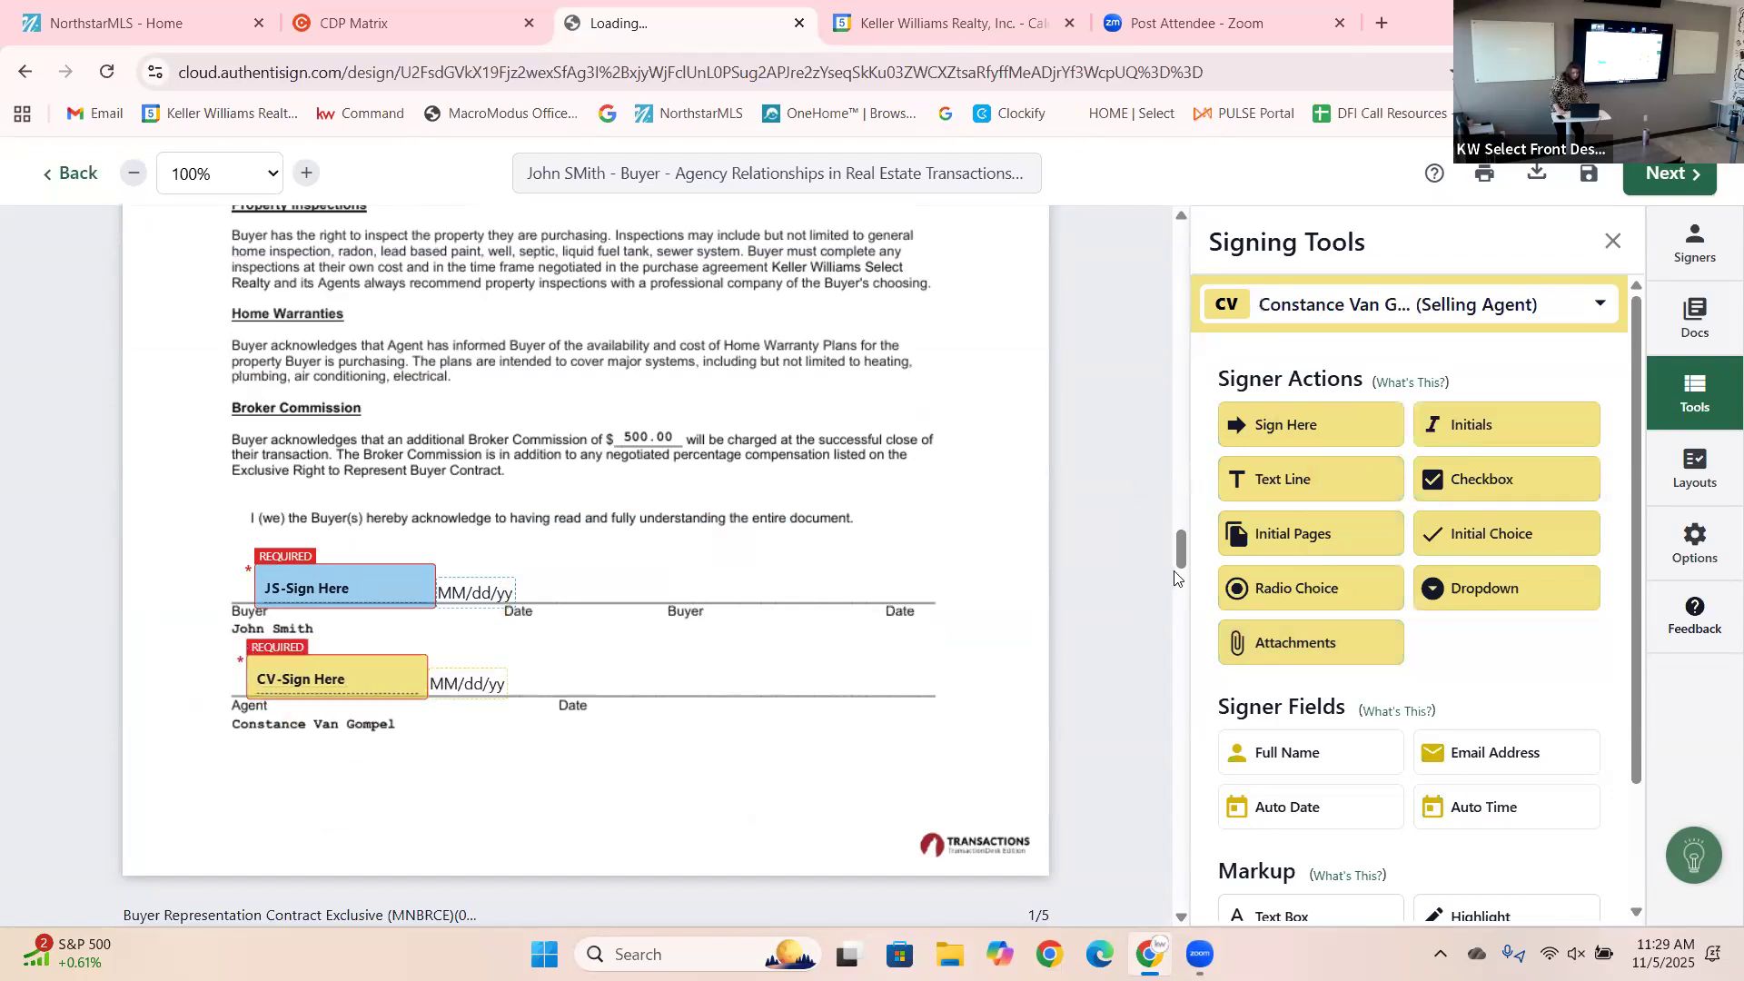
pyautogui.moveTo(1181, 556)
pyautogui.mouseDown()
pyautogui.moveTo(1238, 609)
pyautogui.moveTo(1264, 694)
pyautogui.mouseUp()
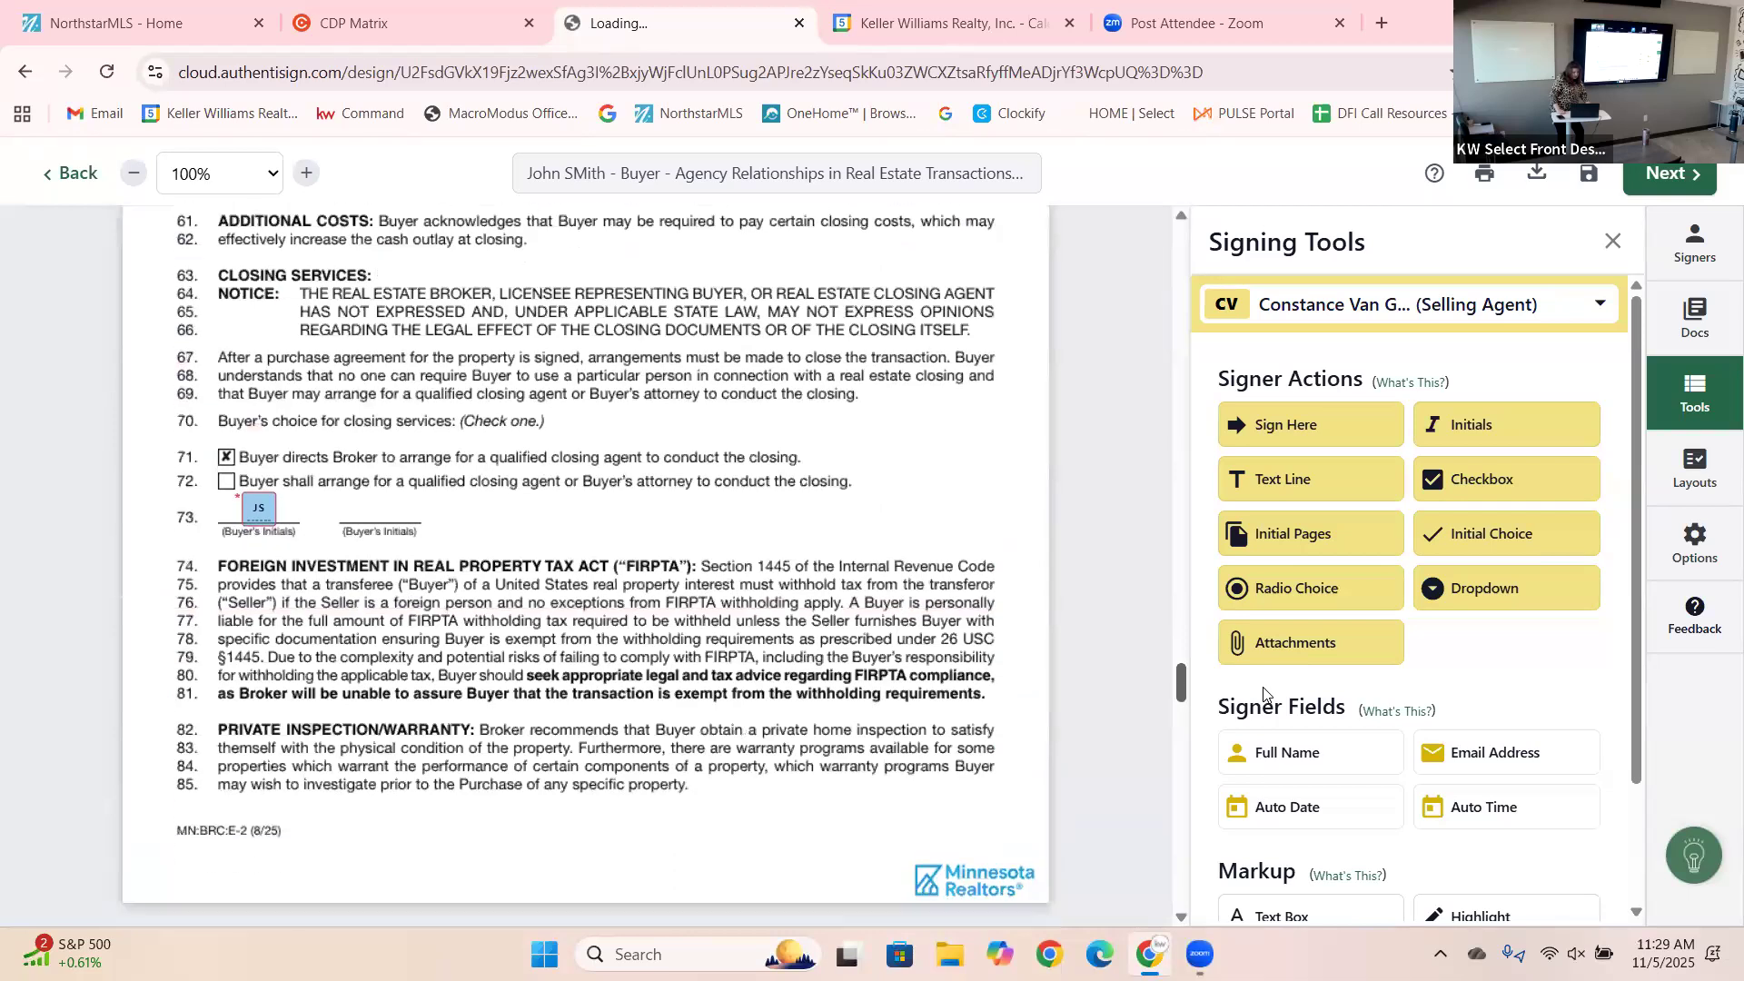
pyautogui.moveTo(1262, 690); pyautogui.dragTo(1289, 737)
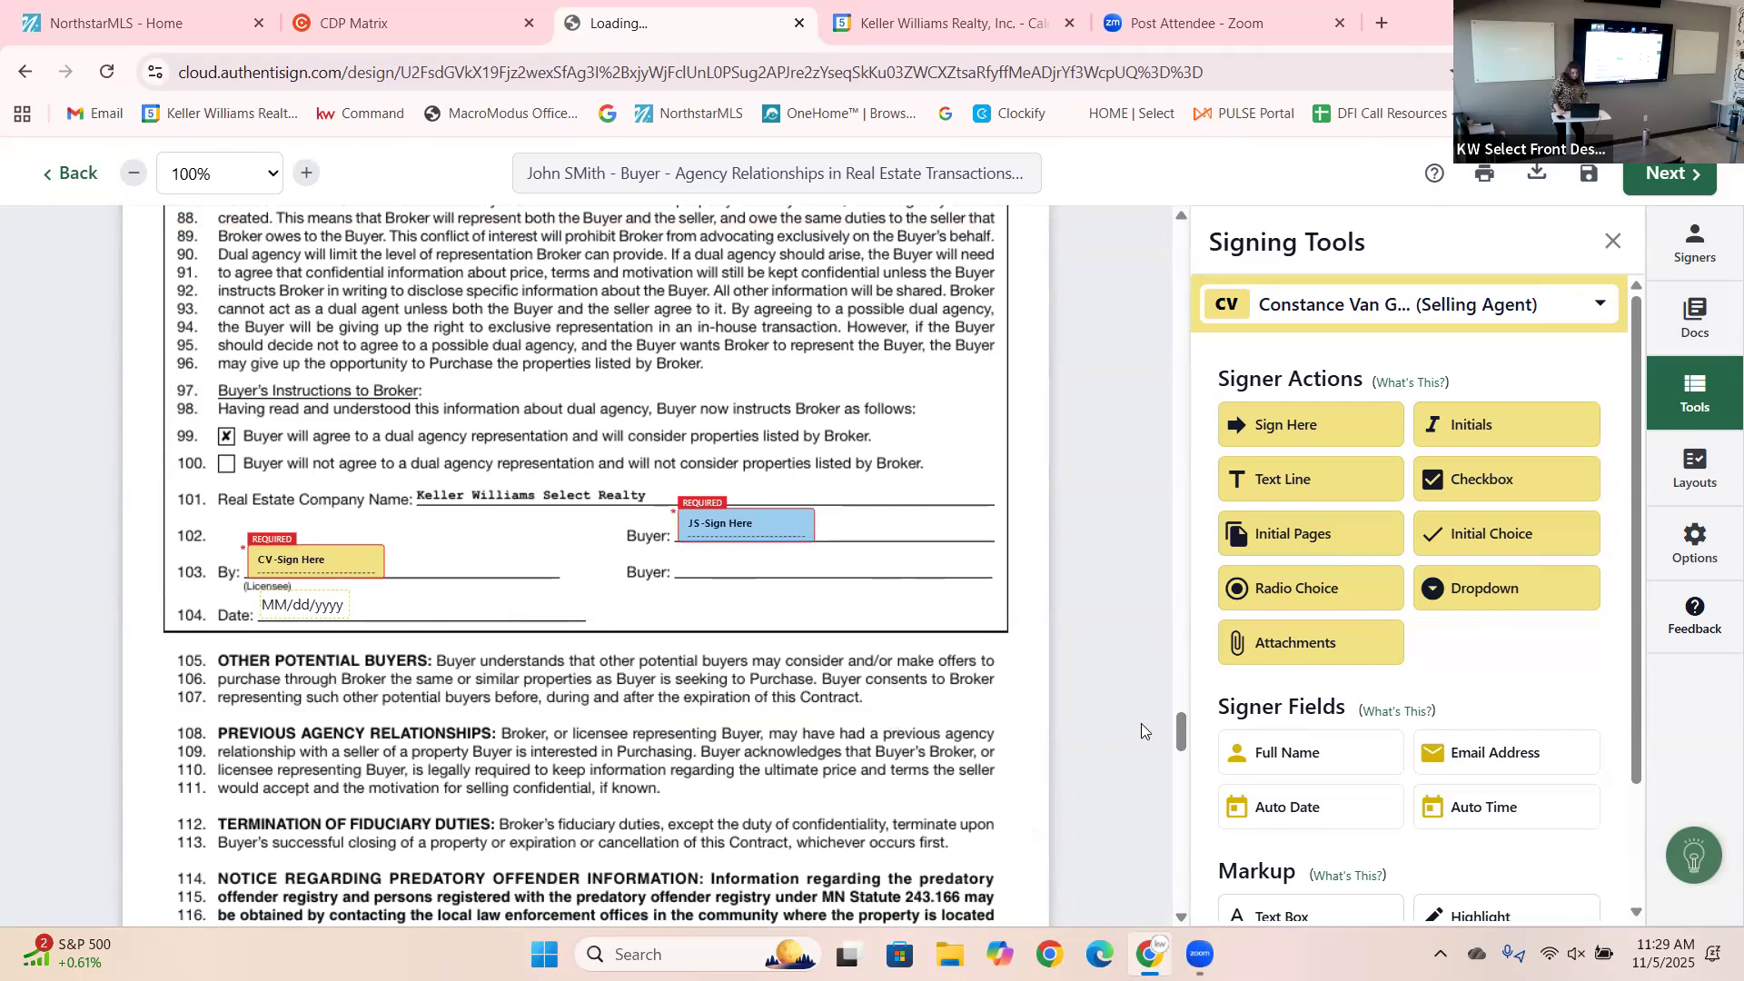
pyautogui.moveTo(1181, 736)
pyautogui.mouseDown()
pyautogui.moveTo(1240, 854)
pyautogui.moveTo(1280, 889)
pyautogui.mouseUp()
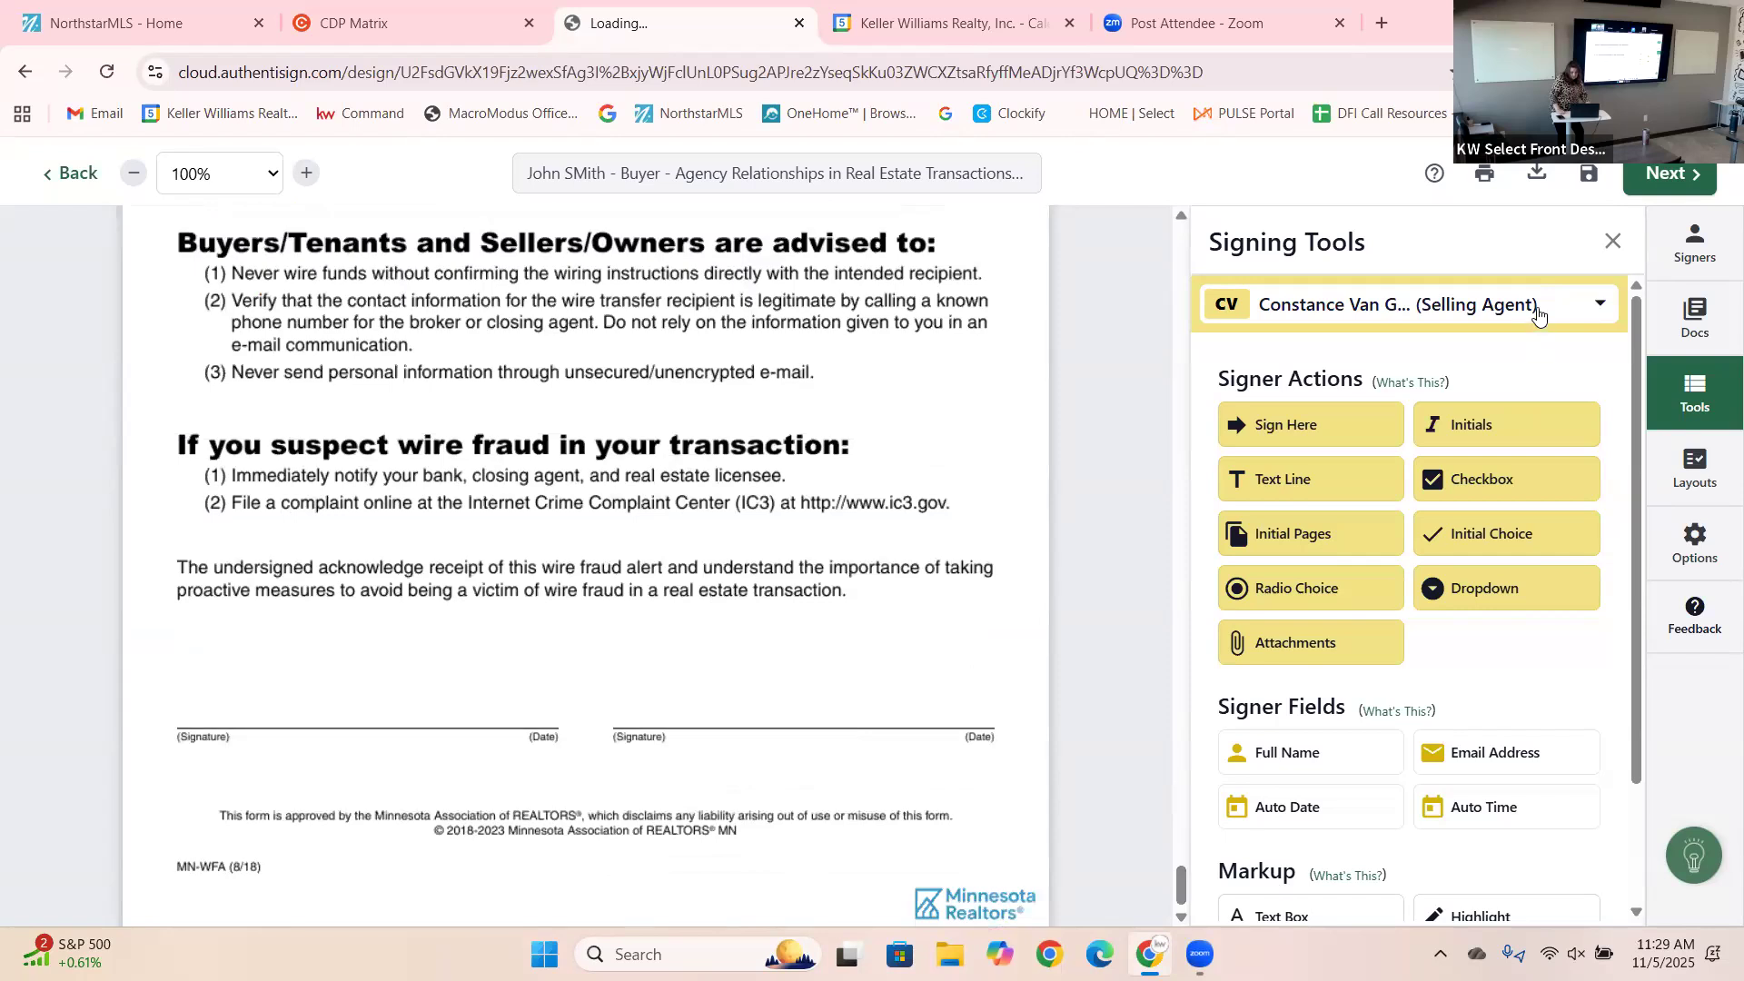
# Switch the signer to the buyer and place a signature field on the wire fraud alert's first Signature line.
pyautogui.click(1538, 313)
pyautogui.click(1337, 507)
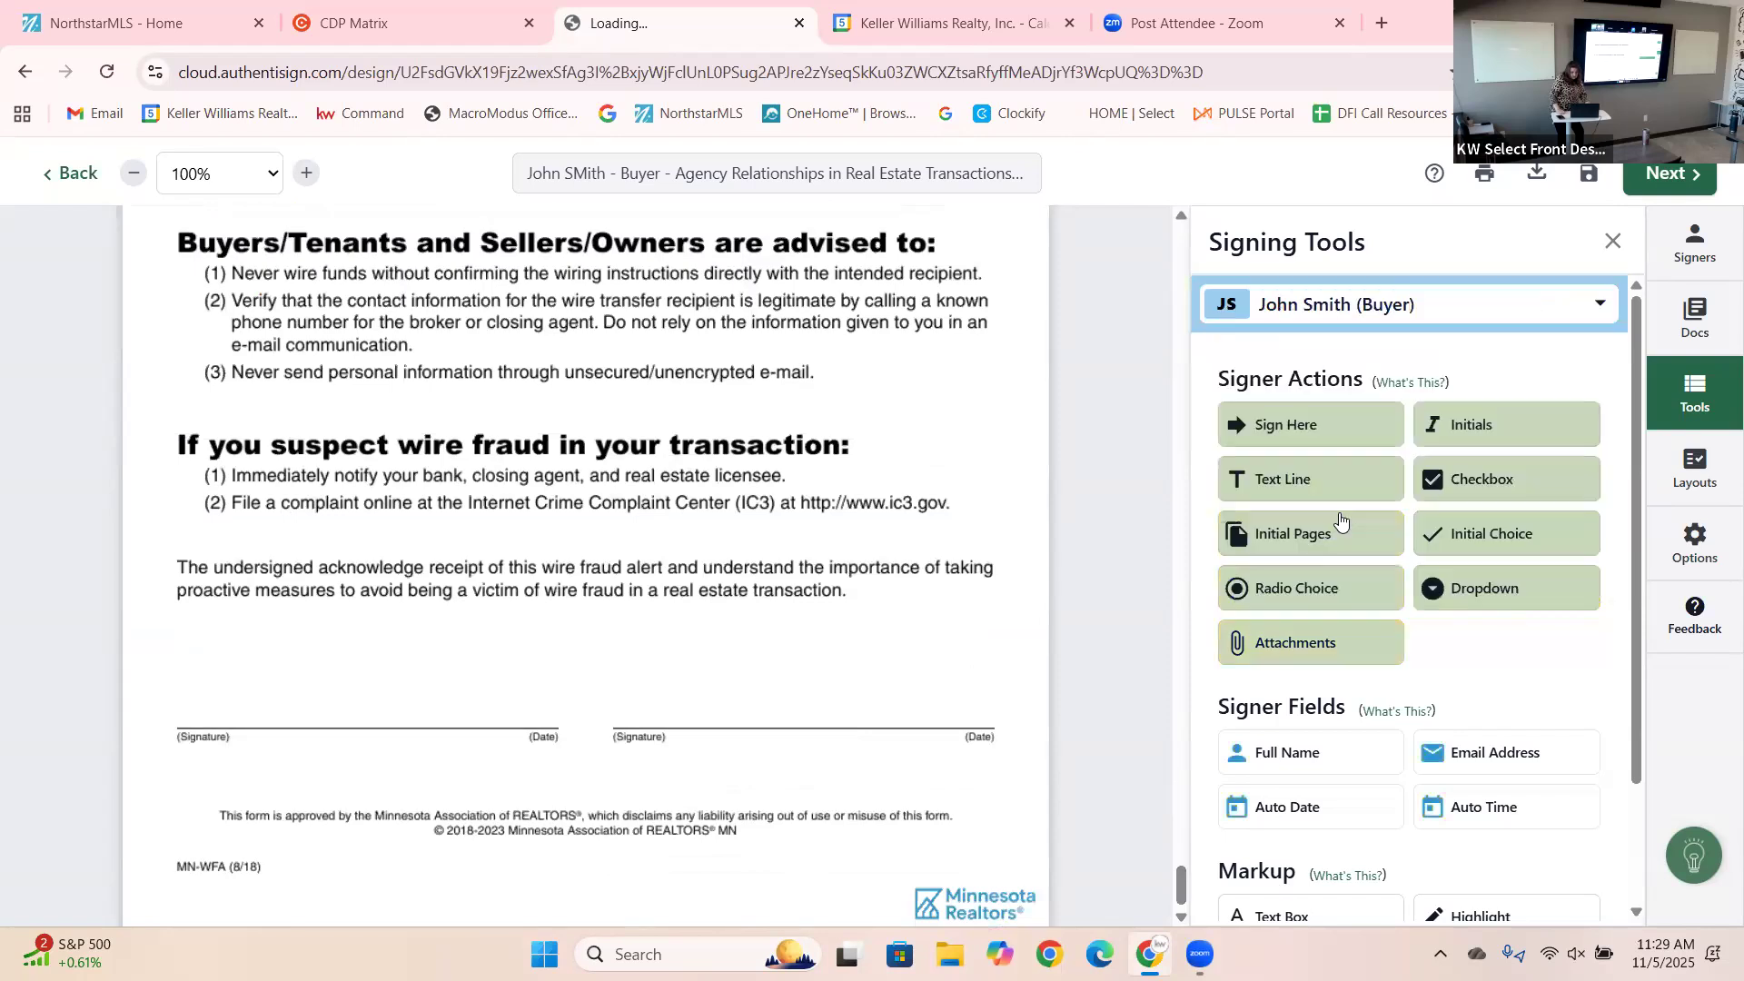
pyautogui.moveTo(1270, 427)
pyautogui.mouseDown()
pyautogui.moveTo(976, 543)
pyautogui.moveTo(631, 581)
pyautogui.moveTo(385, 677)
pyautogui.moveTo(175, 676)
pyautogui.mouseUp()
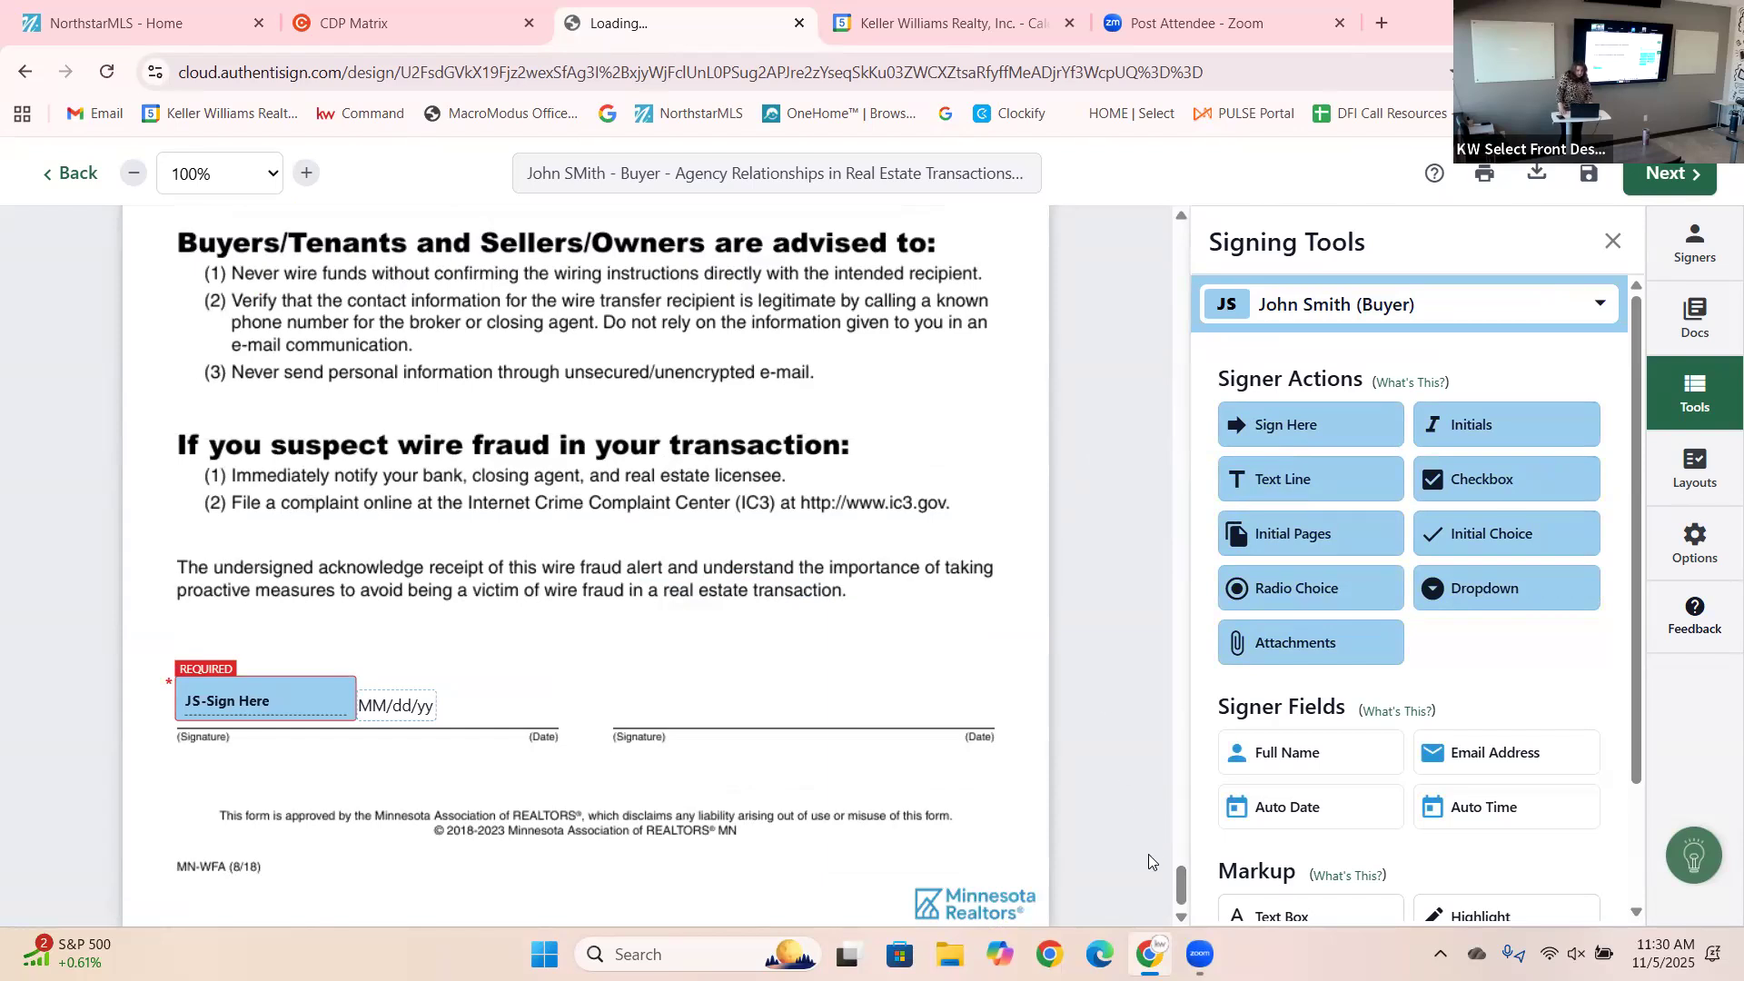
pyautogui.moveTo(1177, 899); pyautogui.dragTo(1172, 670)
# Add a buyer initials field on line 73 beneath the closing-agent choice.
pyautogui.scroll(6, 1168, 634)
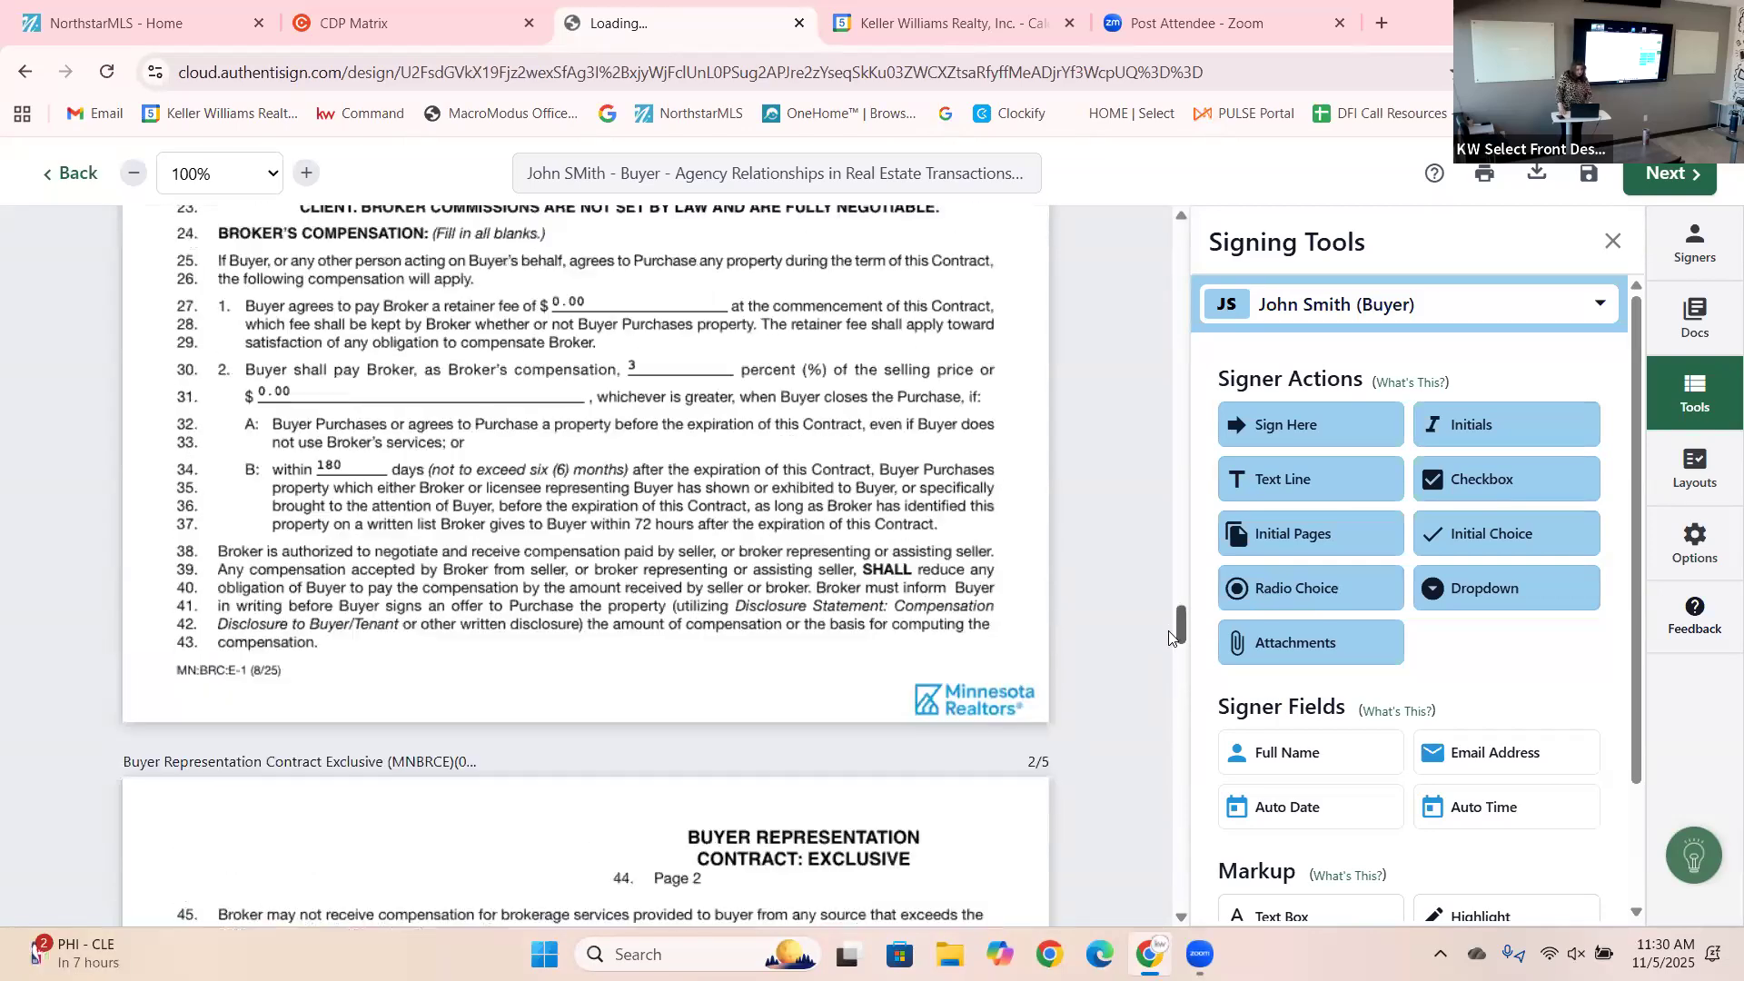
pyautogui.scroll(3, 1169, 627)
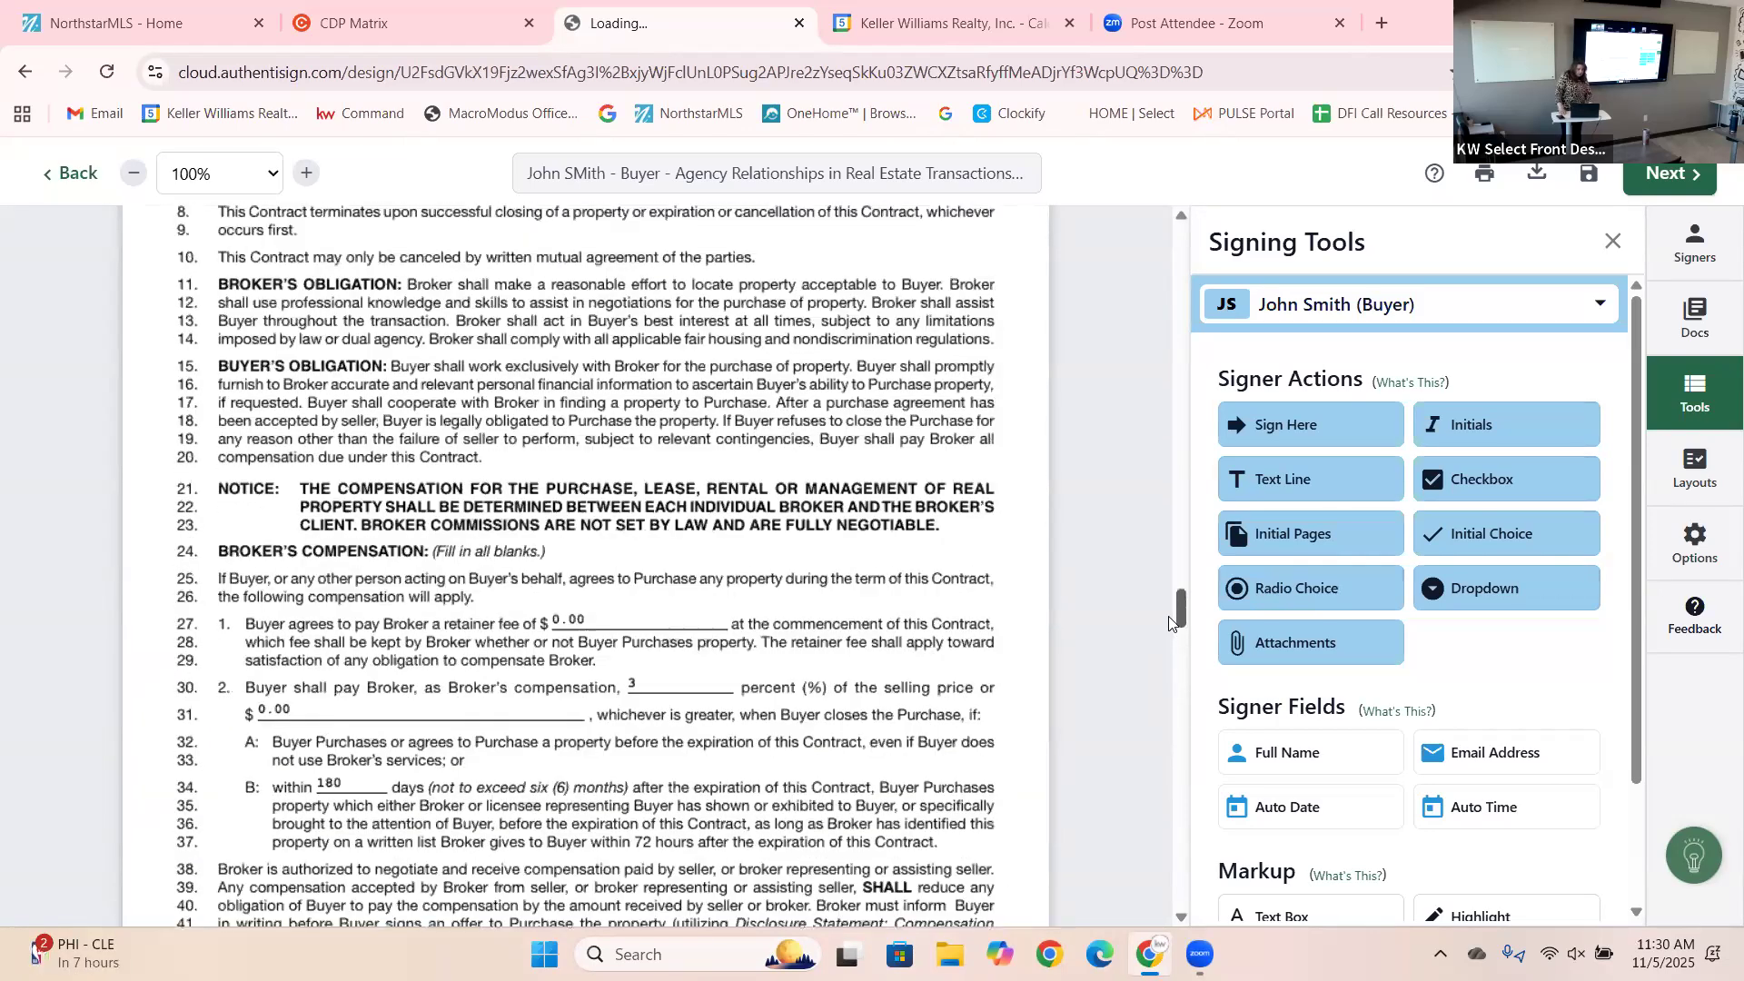
pyautogui.scroll(3, 1172, 607)
pyautogui.scroll(8, 1174, 591)
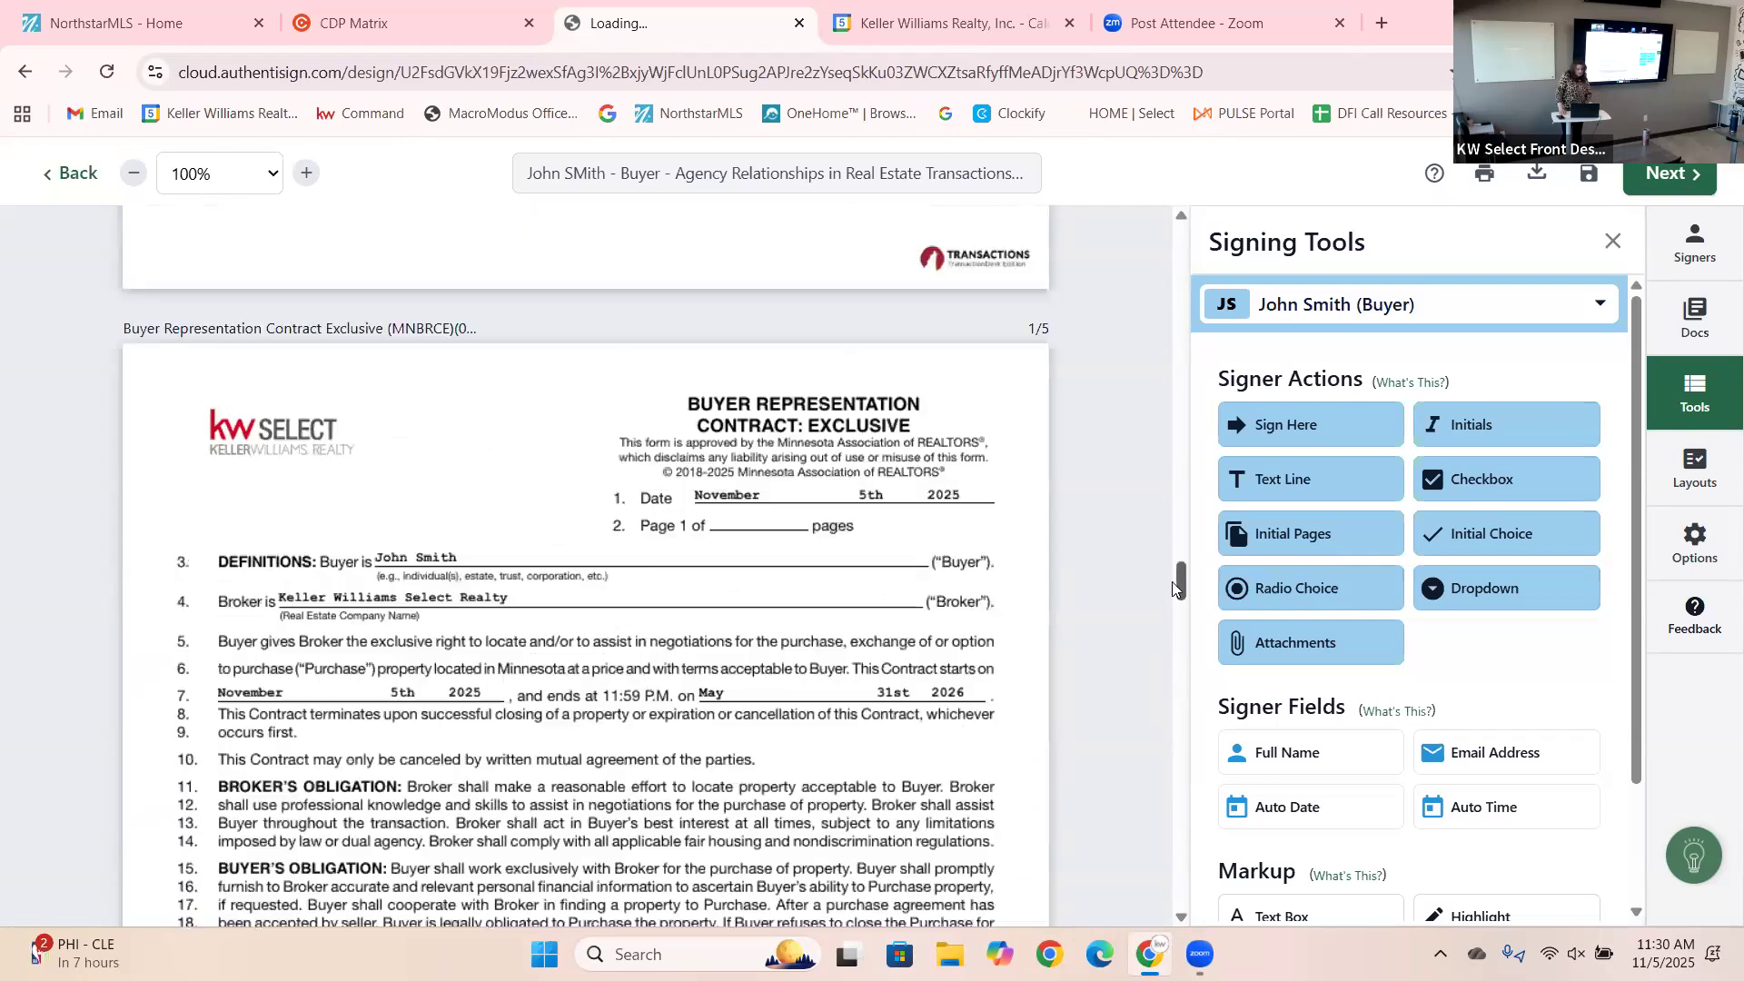
pyautogui.moveTo(1184, 568); pyautogui.dragTo(1181, 400)
pyautogui.click(1685, 175)
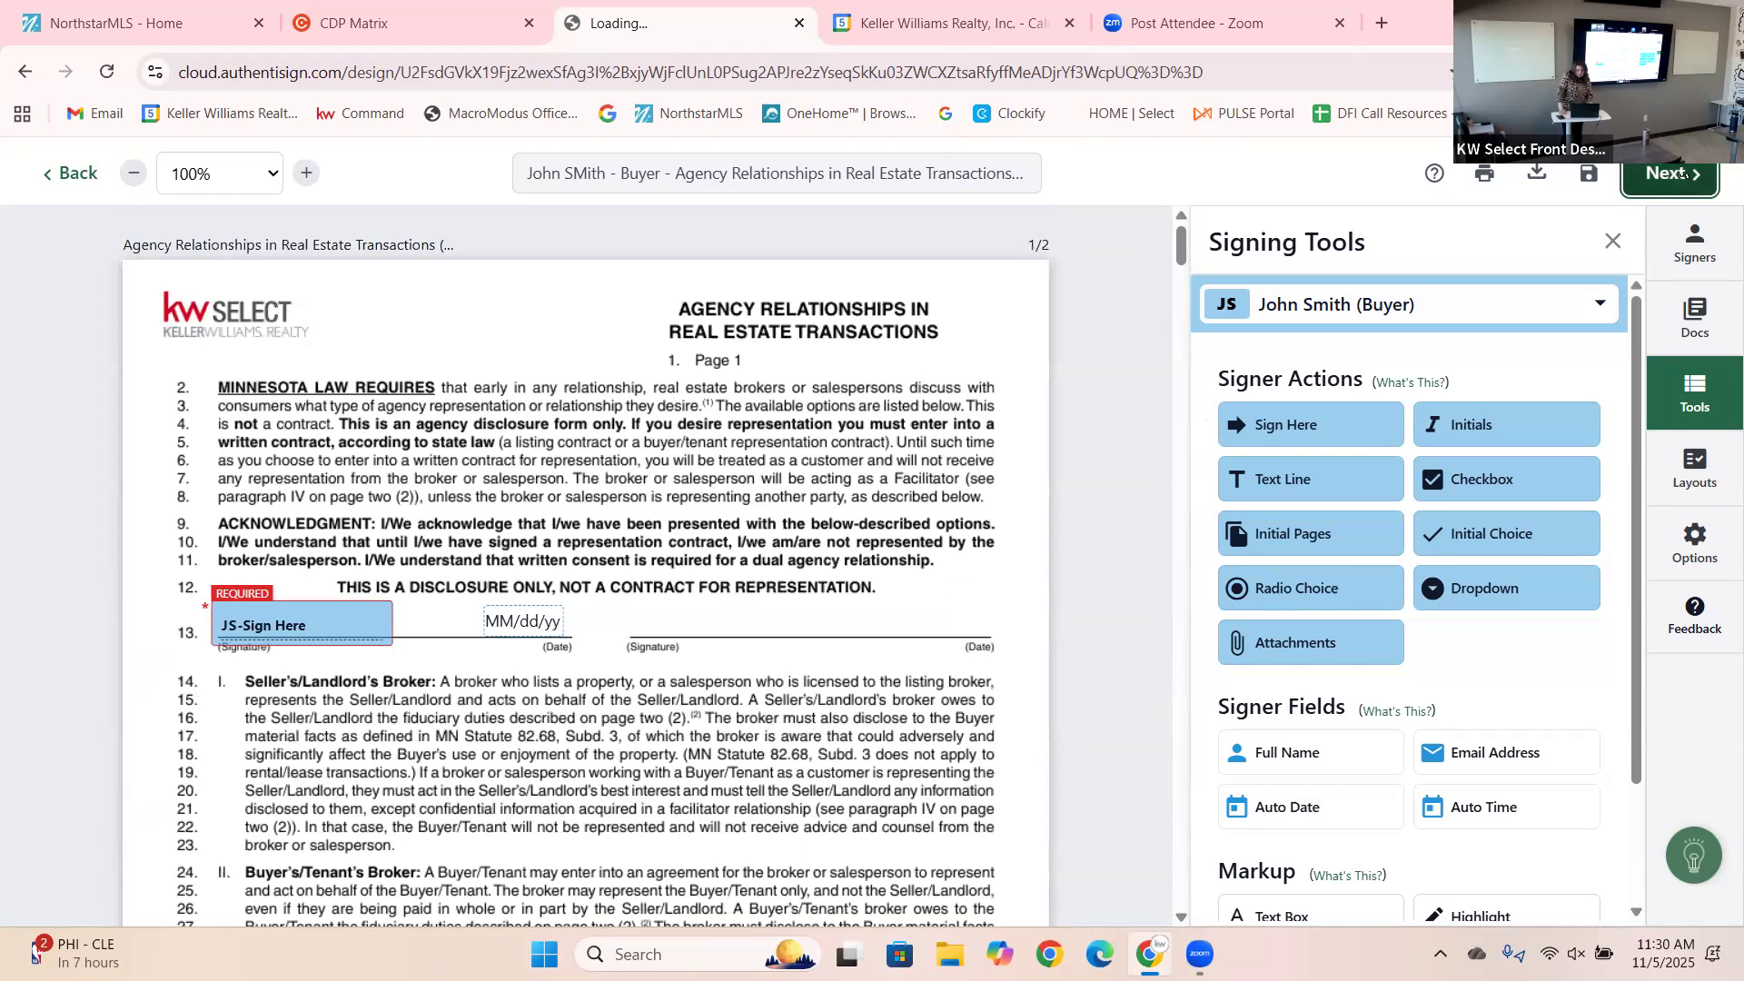
# Give the buyer's invite the subject 'Buyers Doc' and a review, no-changes, please-sign message.
pyautogui.click(1685, 175)
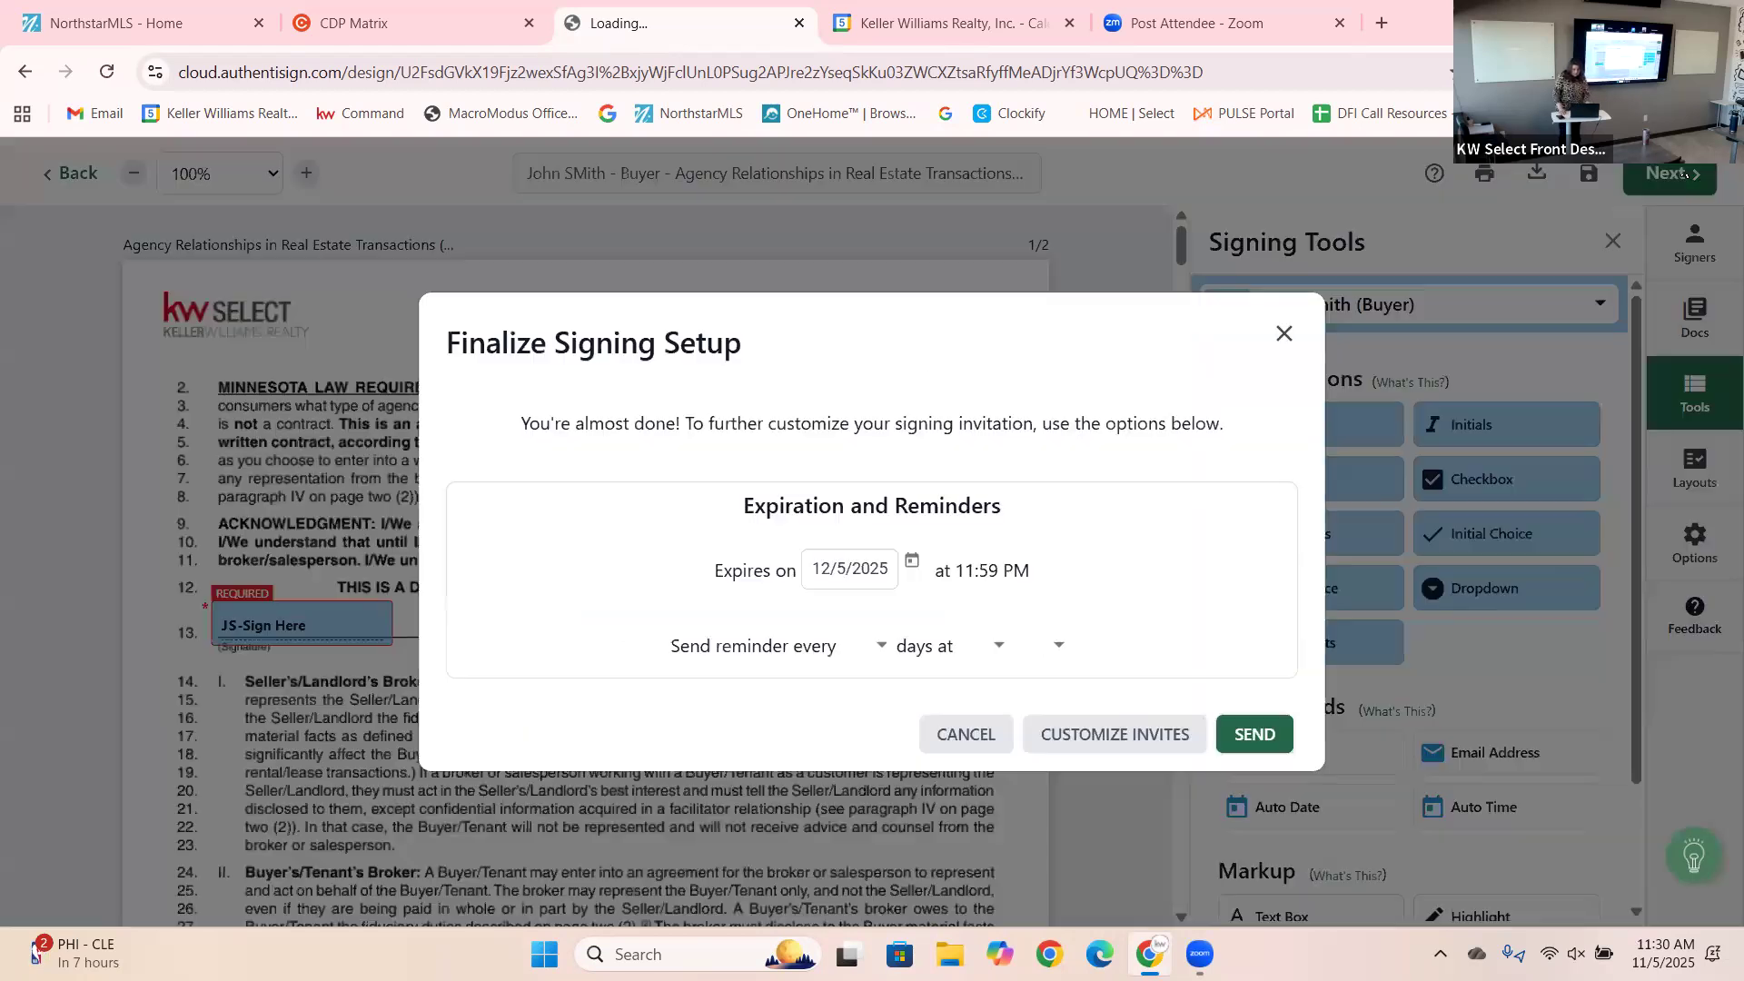
pyautogui.click(1051, 727)
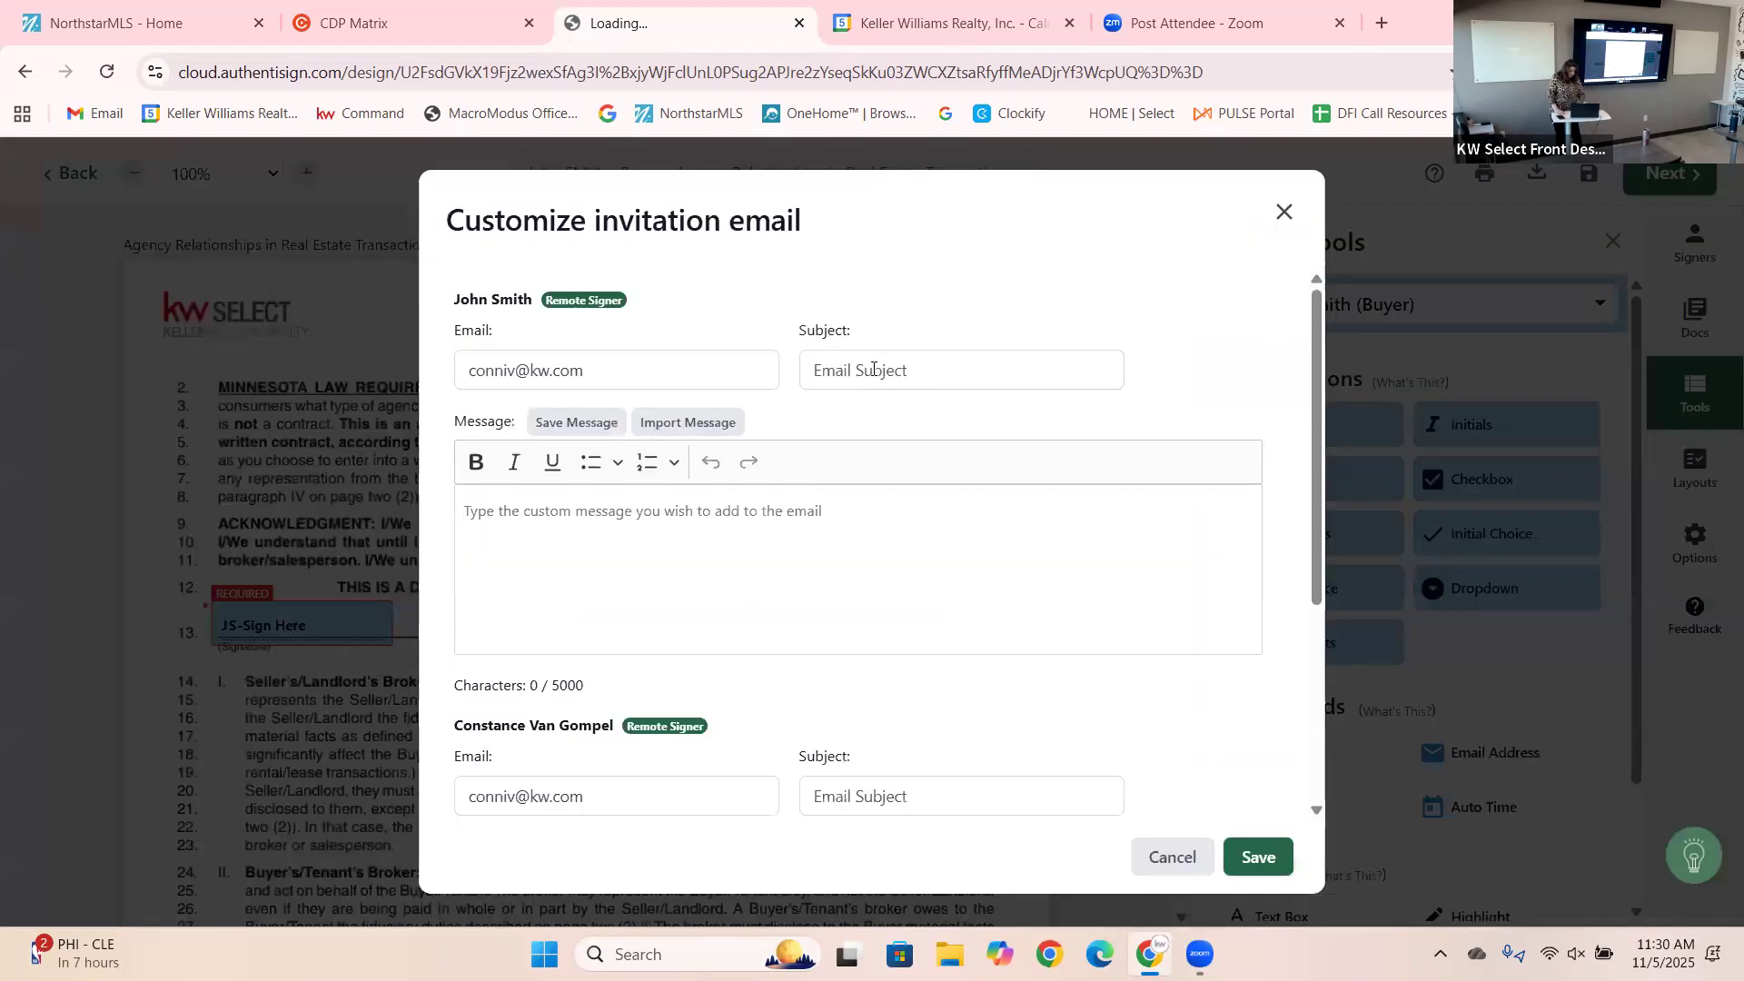
pyautogui.click(873, 369)
pyautogui.write('Buer')
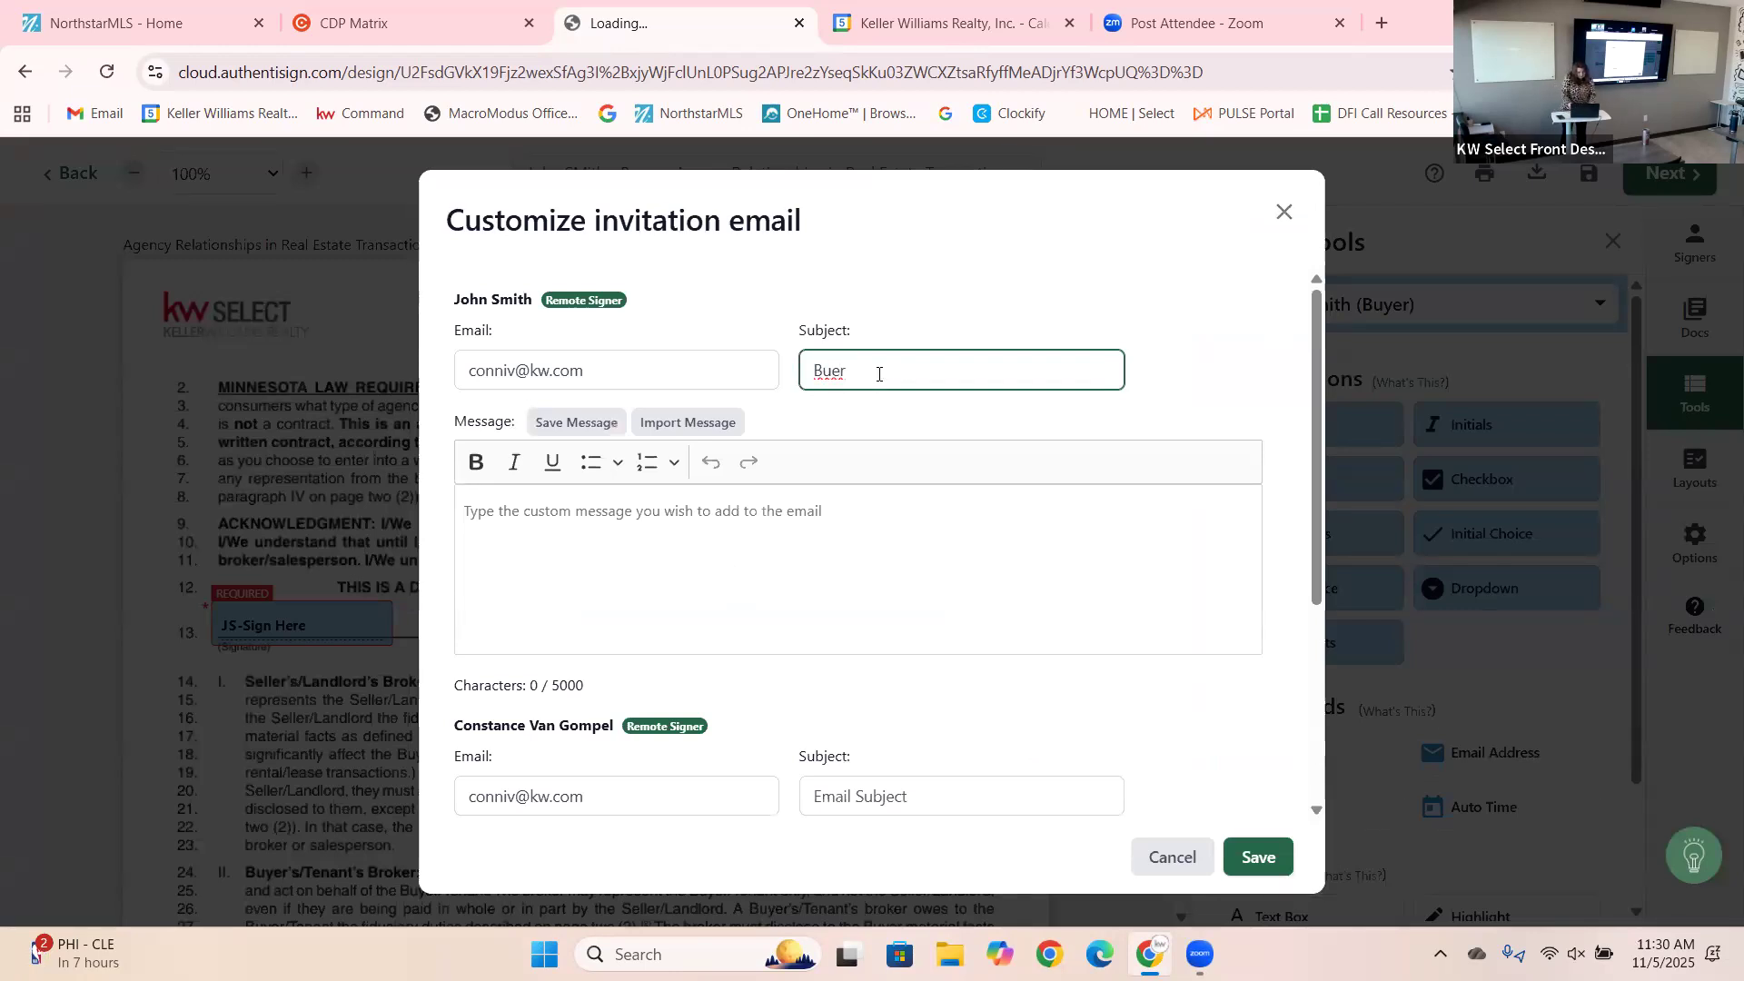
pyautogui.press('BackSpace')
pyautogui.press('BackSpace')
pyautogui.write('yers Doc')
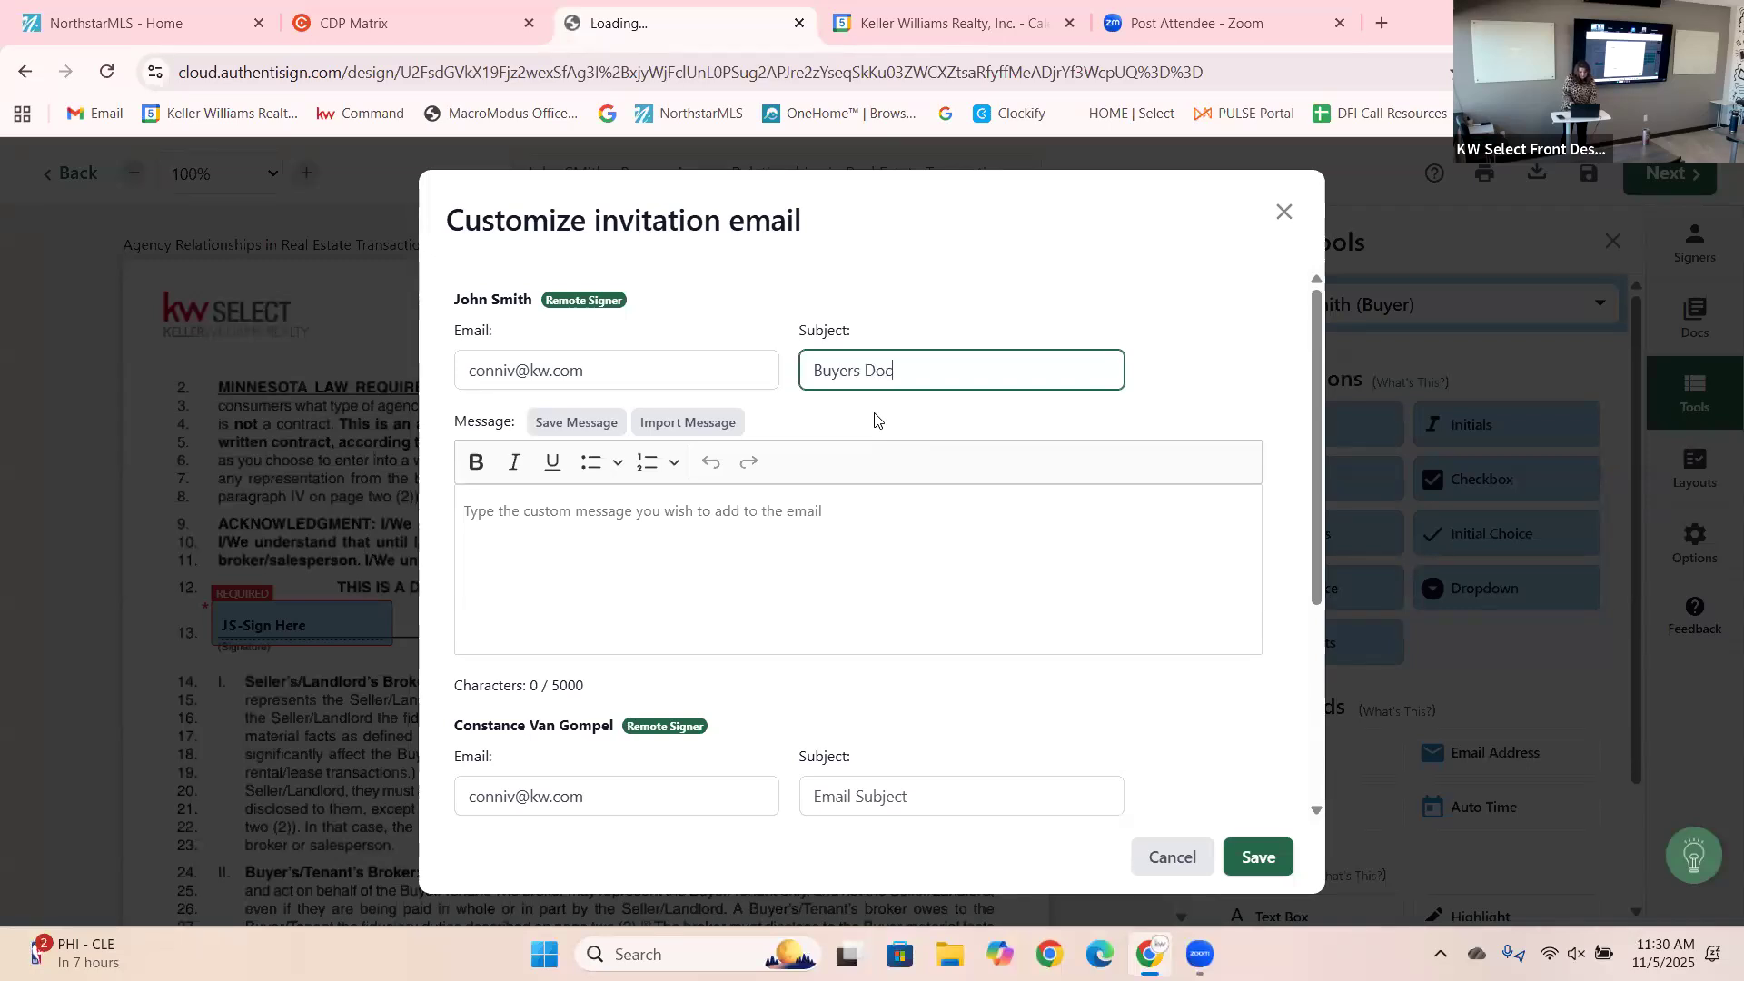
pyautogui.click(846, 518)
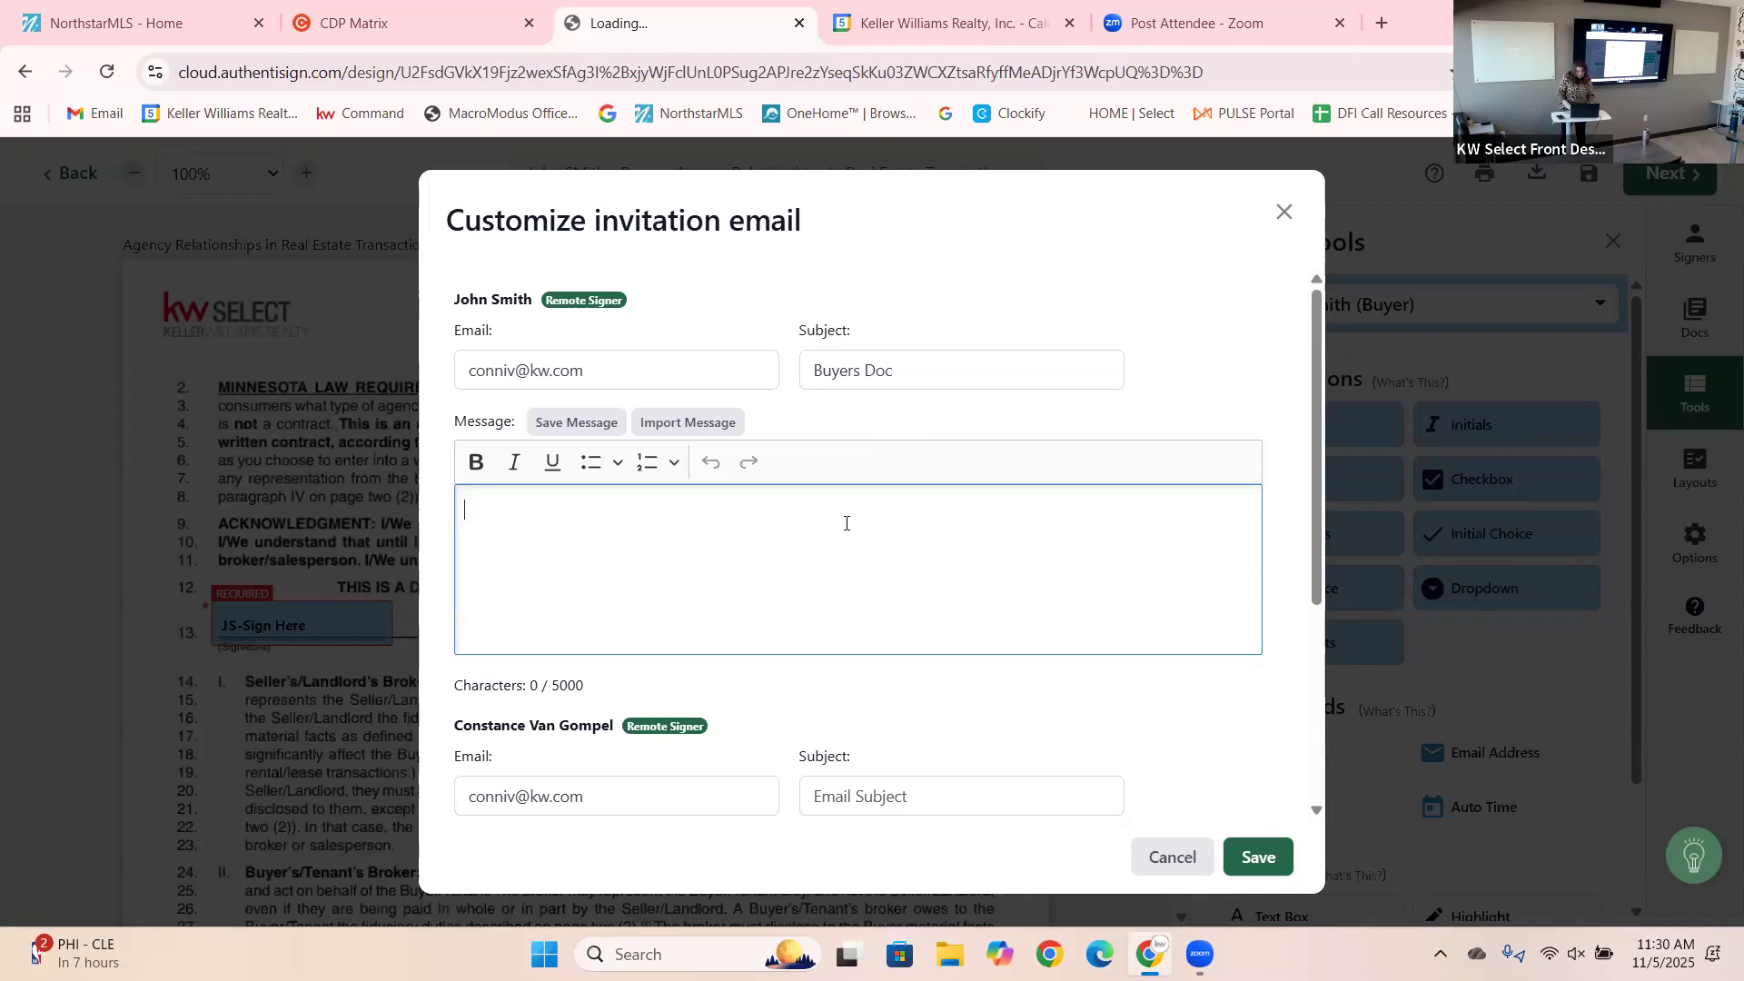
pyautogui.write('Please review am')
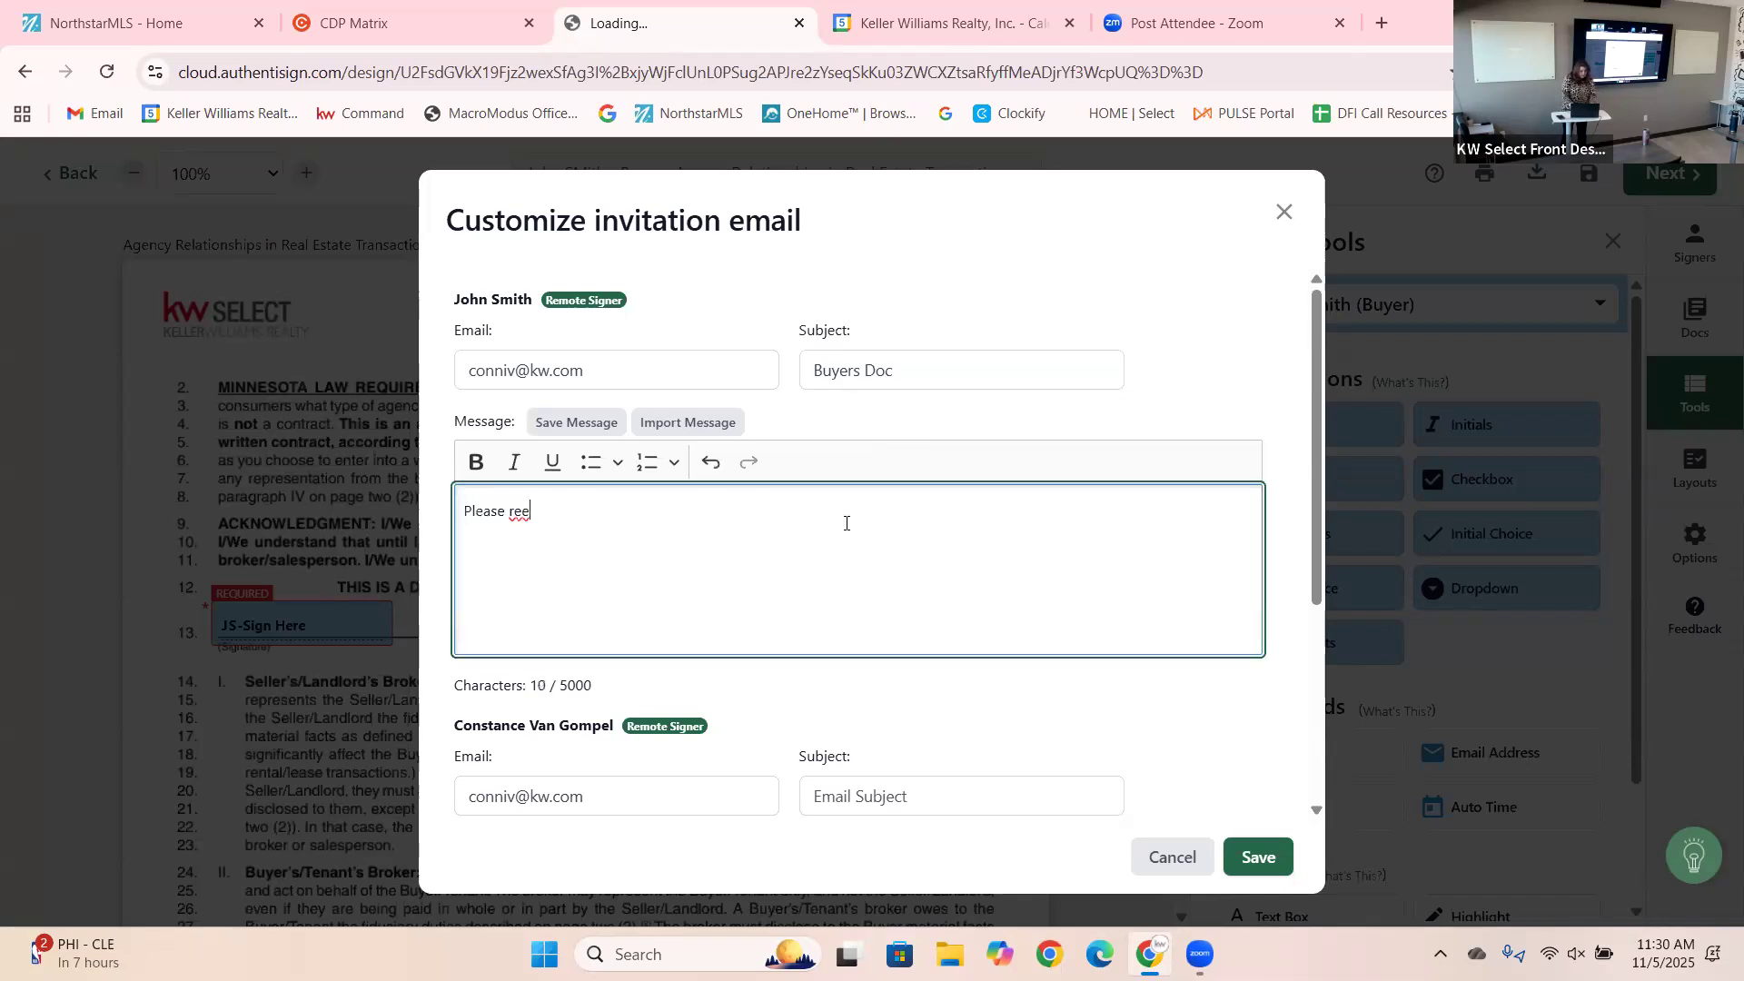
pyautogui.write('d o')
pyautogui.press('BackSpace')
pyautogui.write('d no changes please')
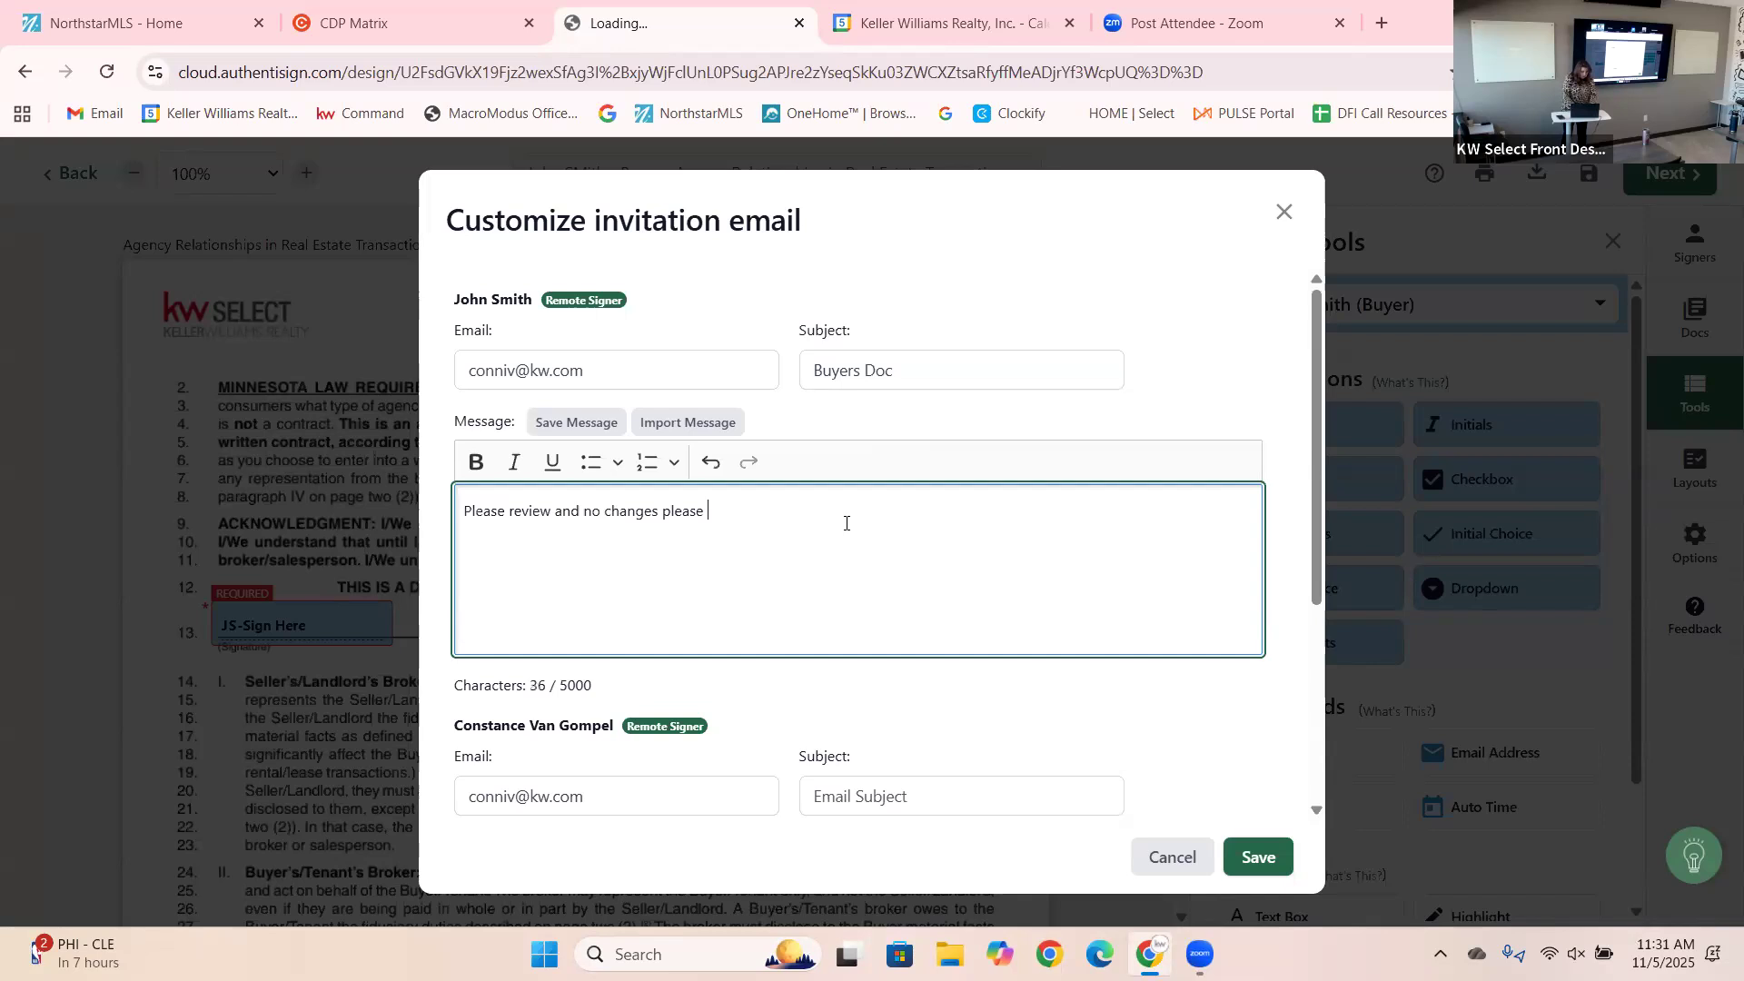
pyautogui.write(' sih')
pyautogui.write('n')
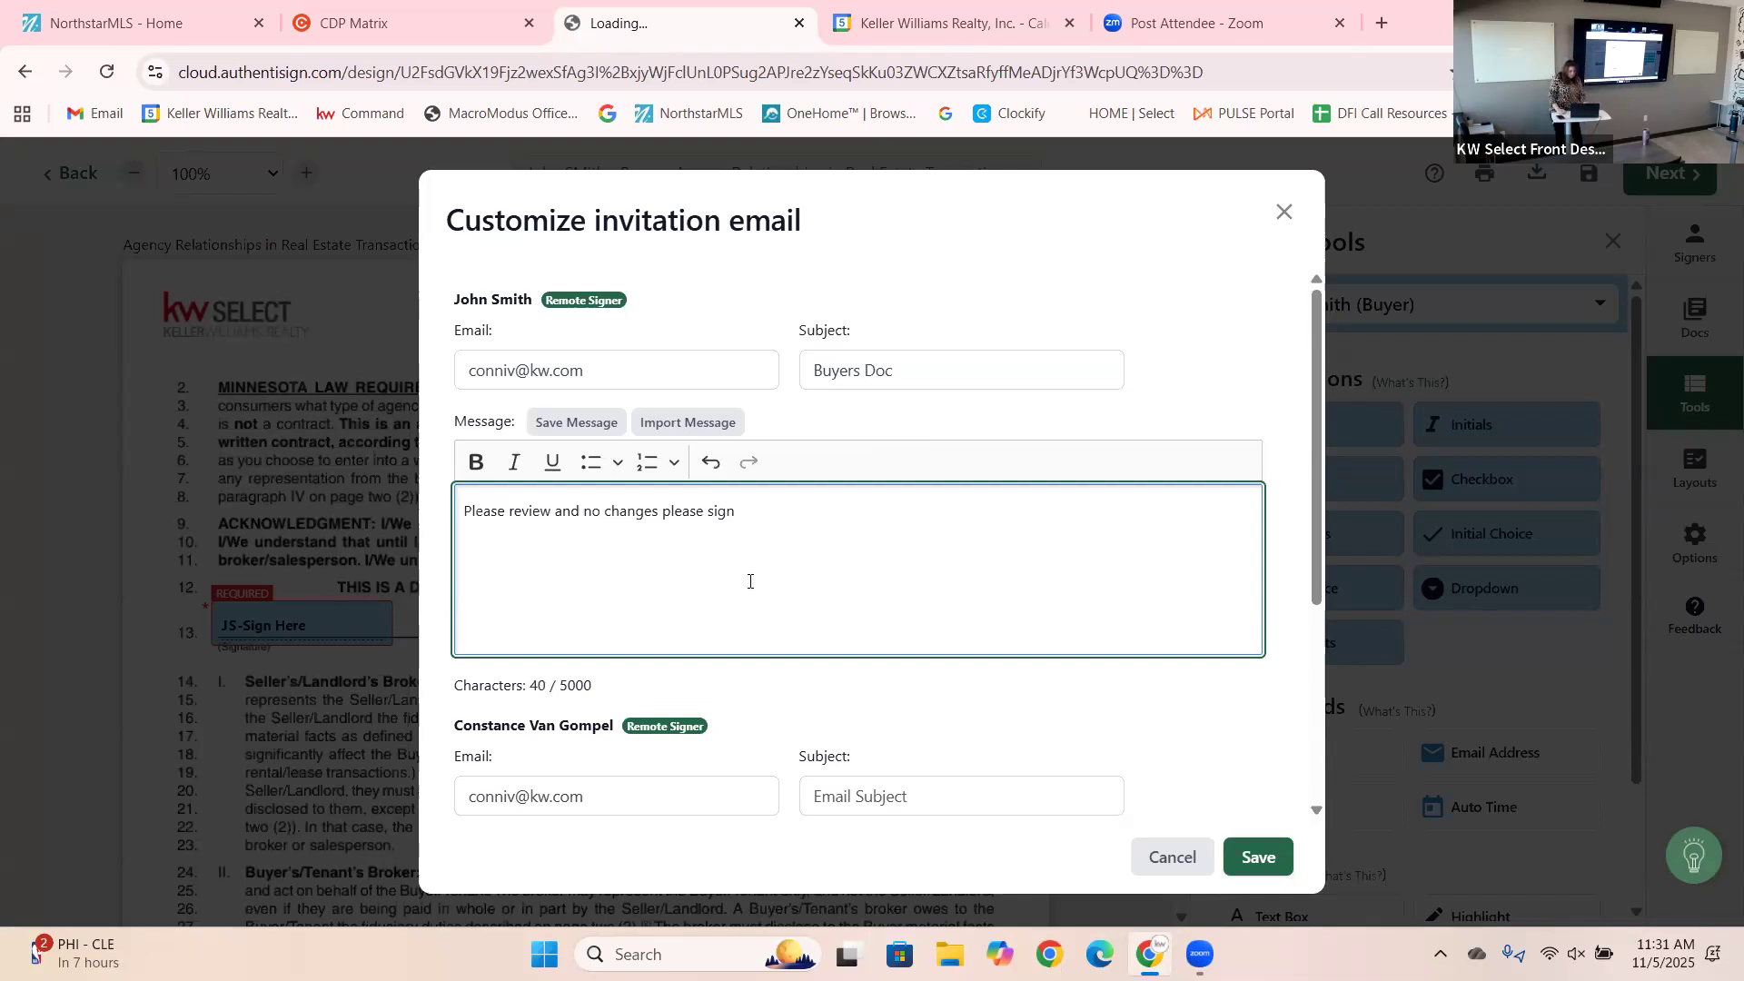
pyautogui.moveTo(1311, 561); pyautogui.dragTo(1332, 782)
# Set the agent's invite subject to the buyer's name and save the customized invitations.
pyautogui.click(891, 459)
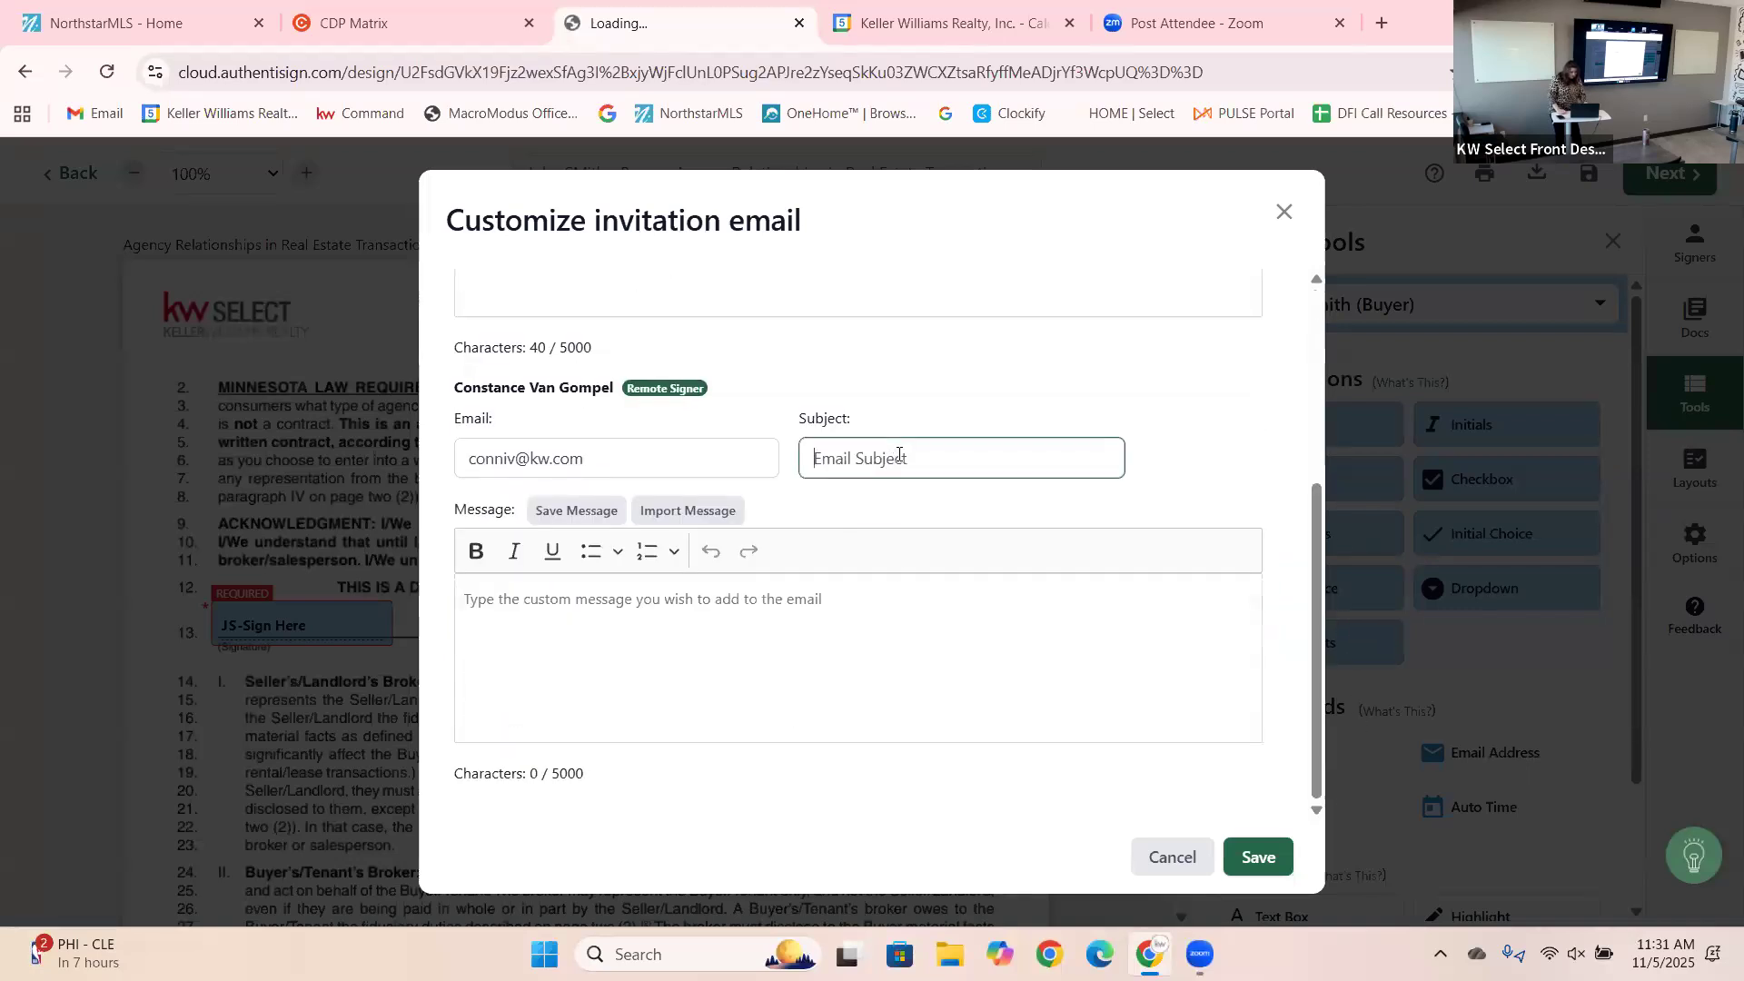
pyautogui.write('Joh')
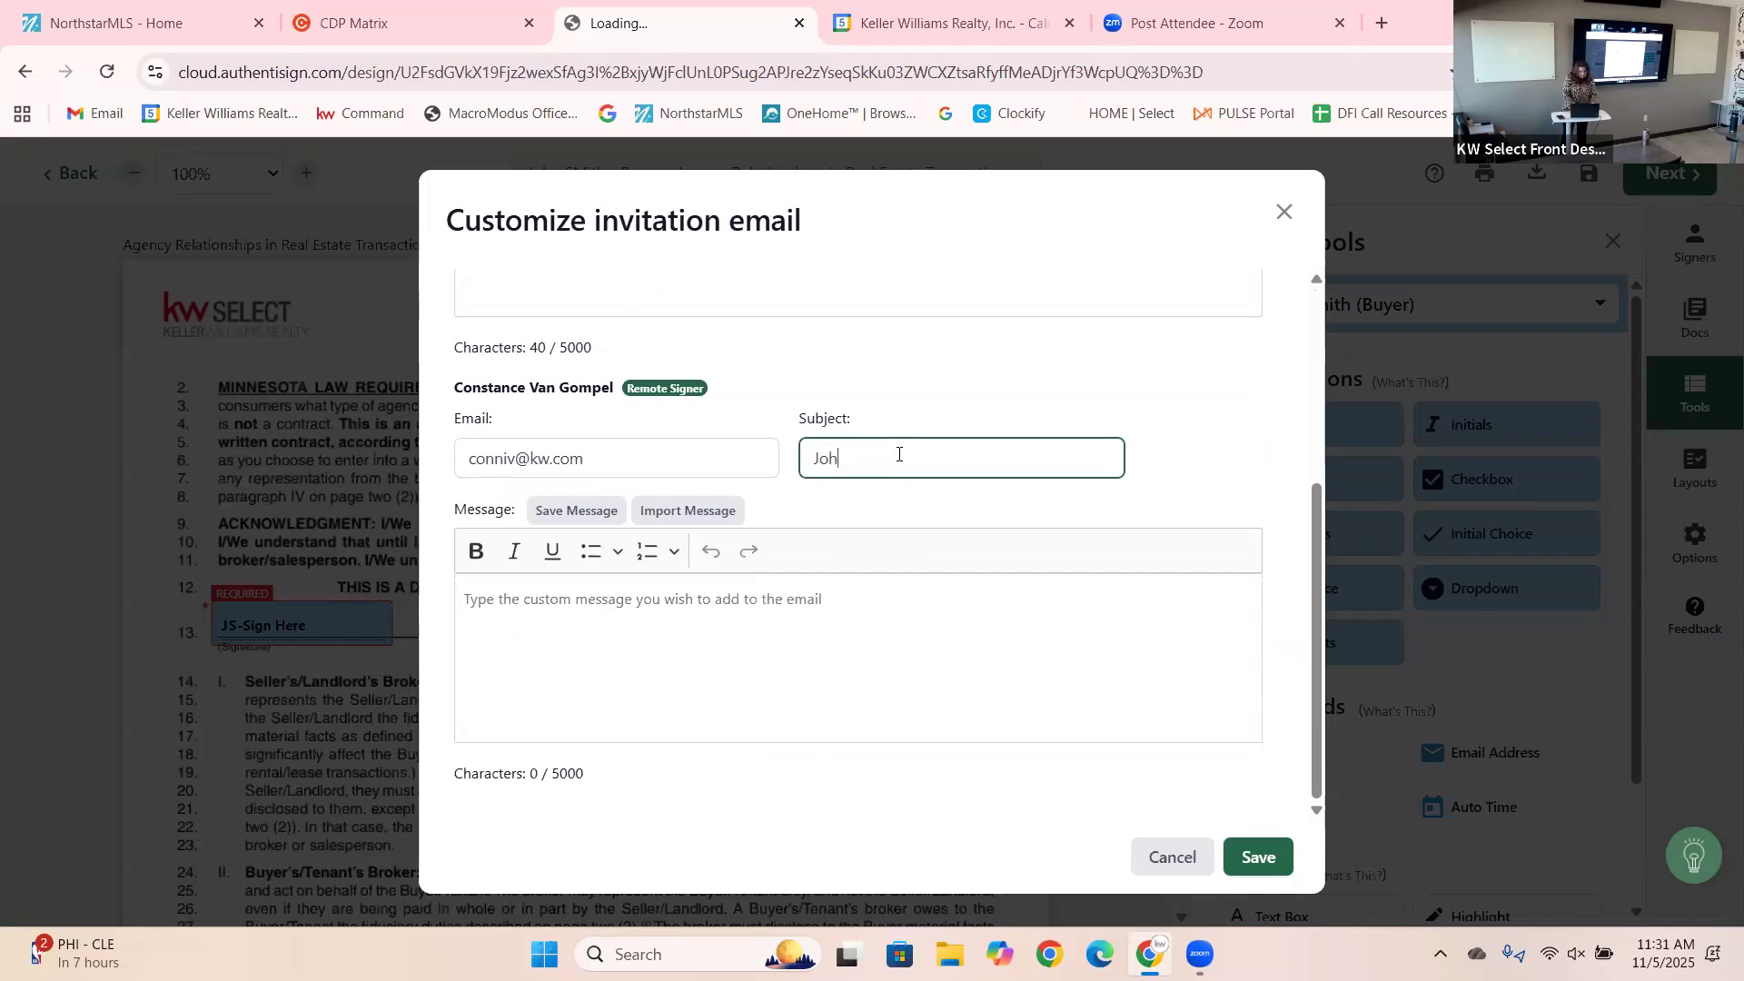
pyautogui.write('ith')
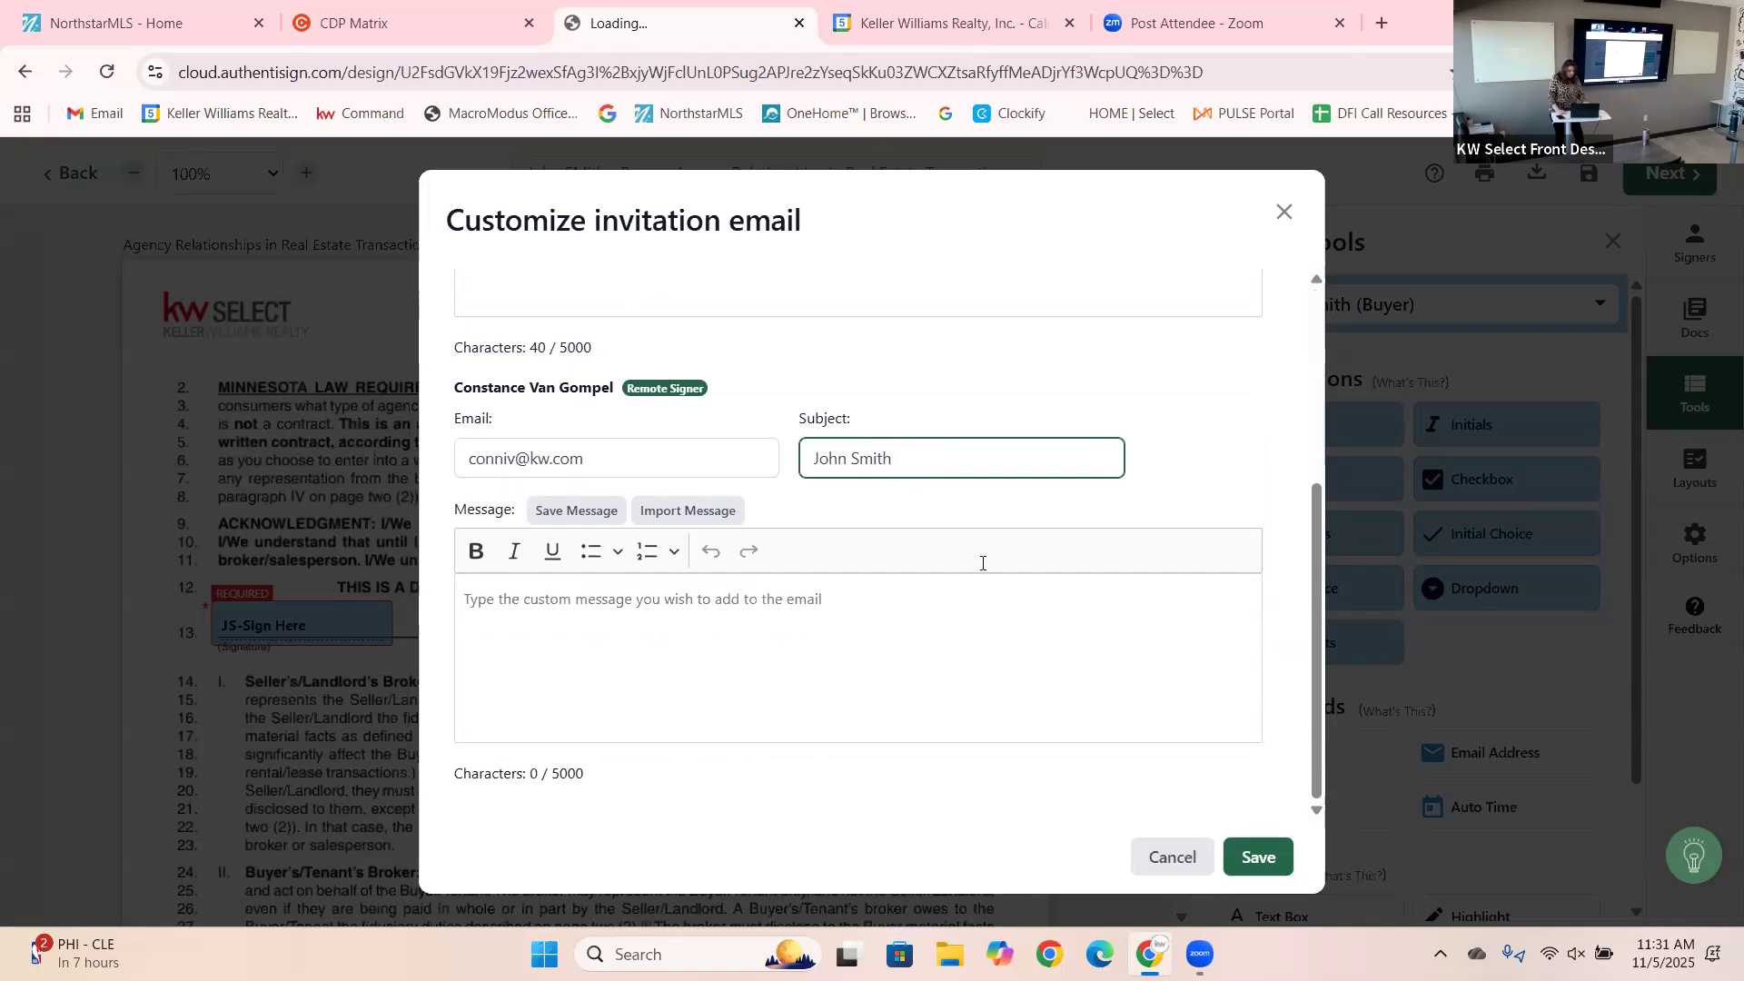
pyautogui.click(1255, 865)
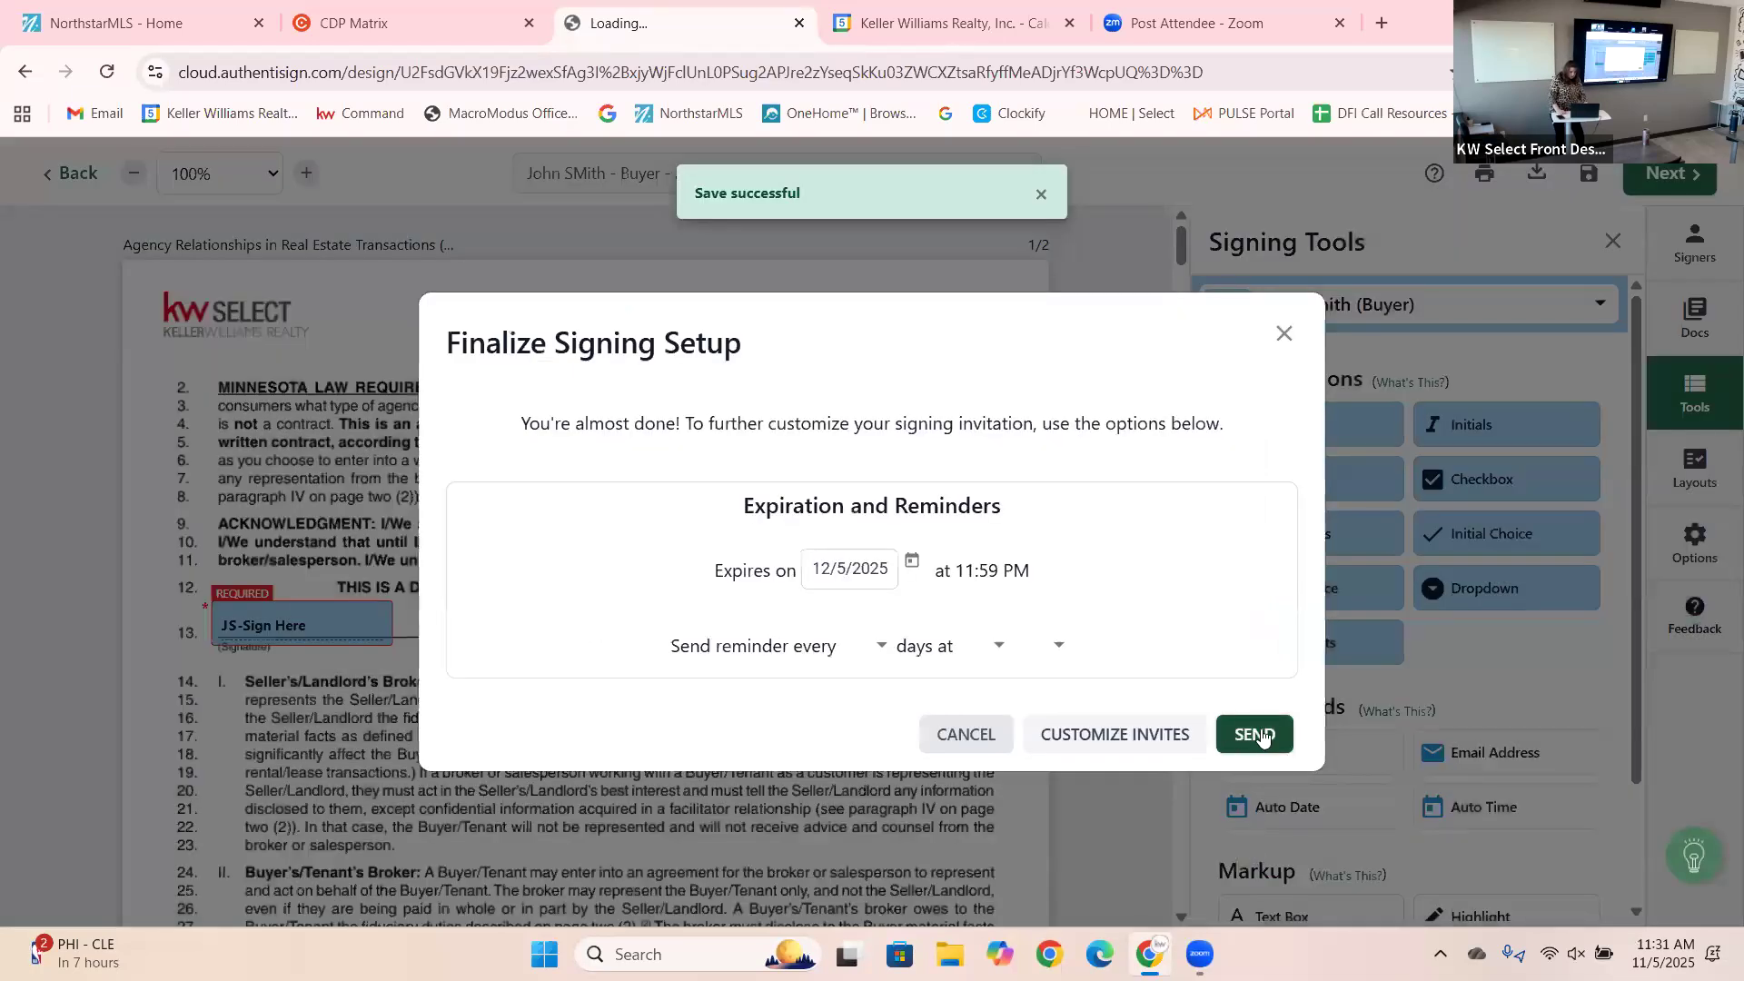
# Send the signing and confirm Signings lists it as SENT, 0 of 2 completed.
pyautogui.click(1262, 736)
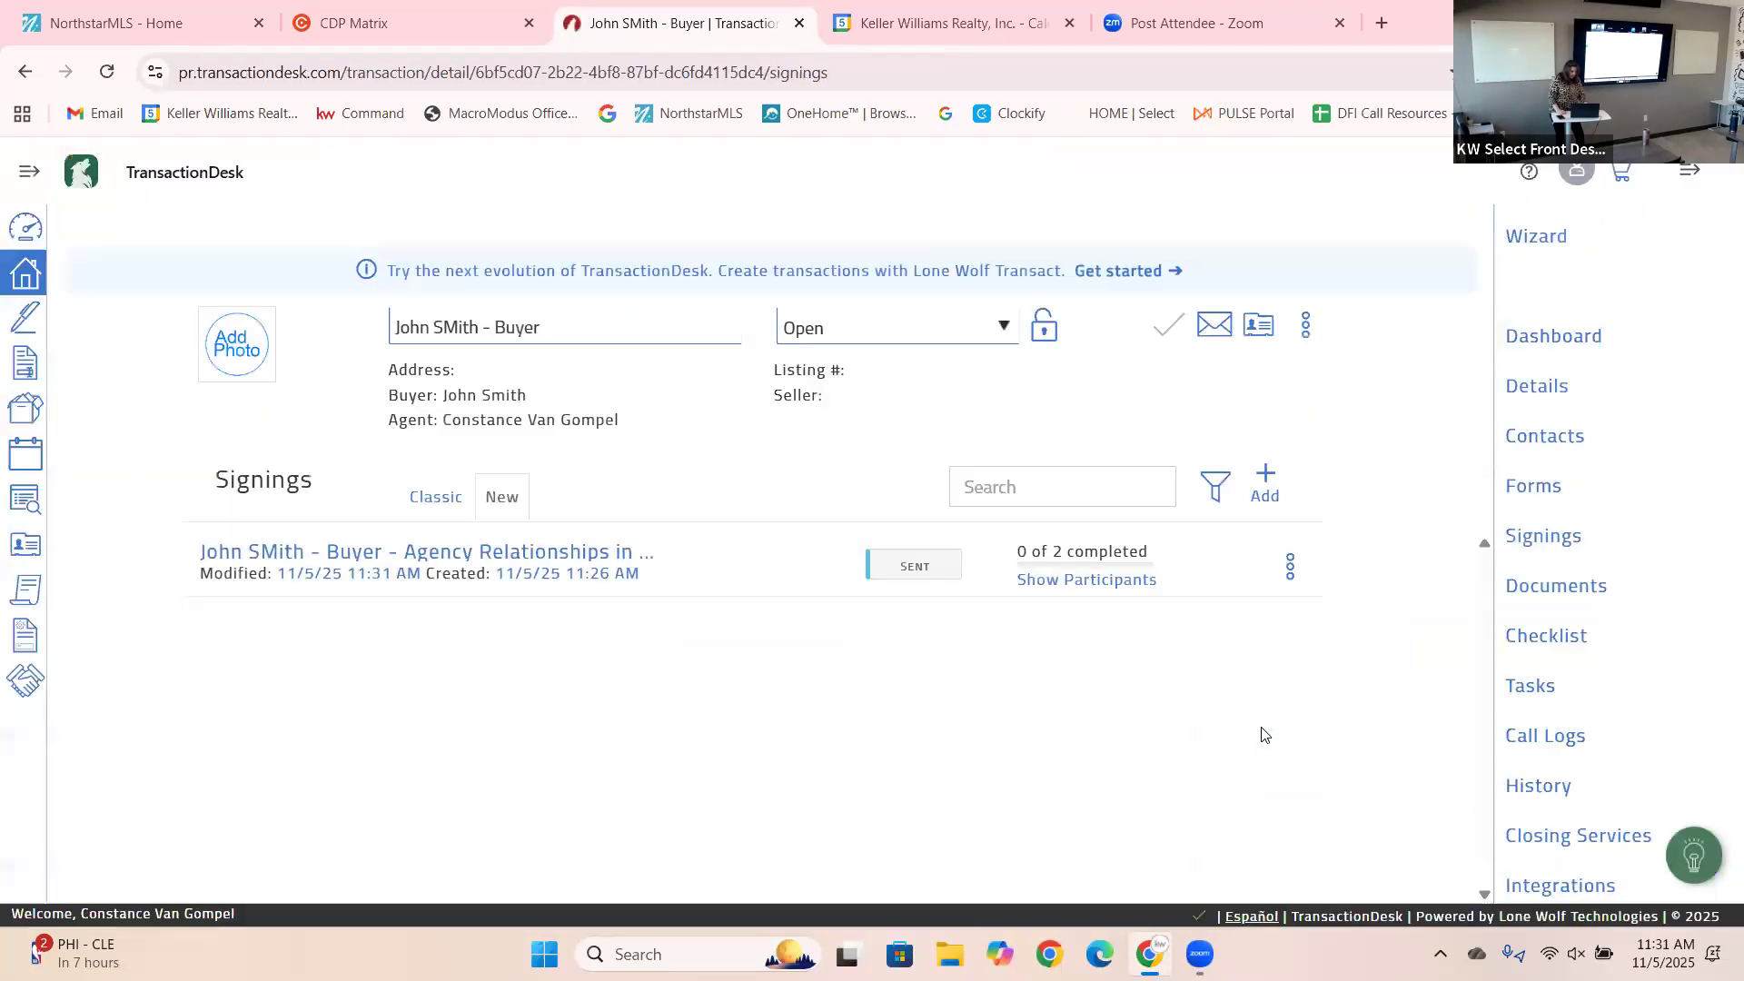
pyautogui.click(27, 325)
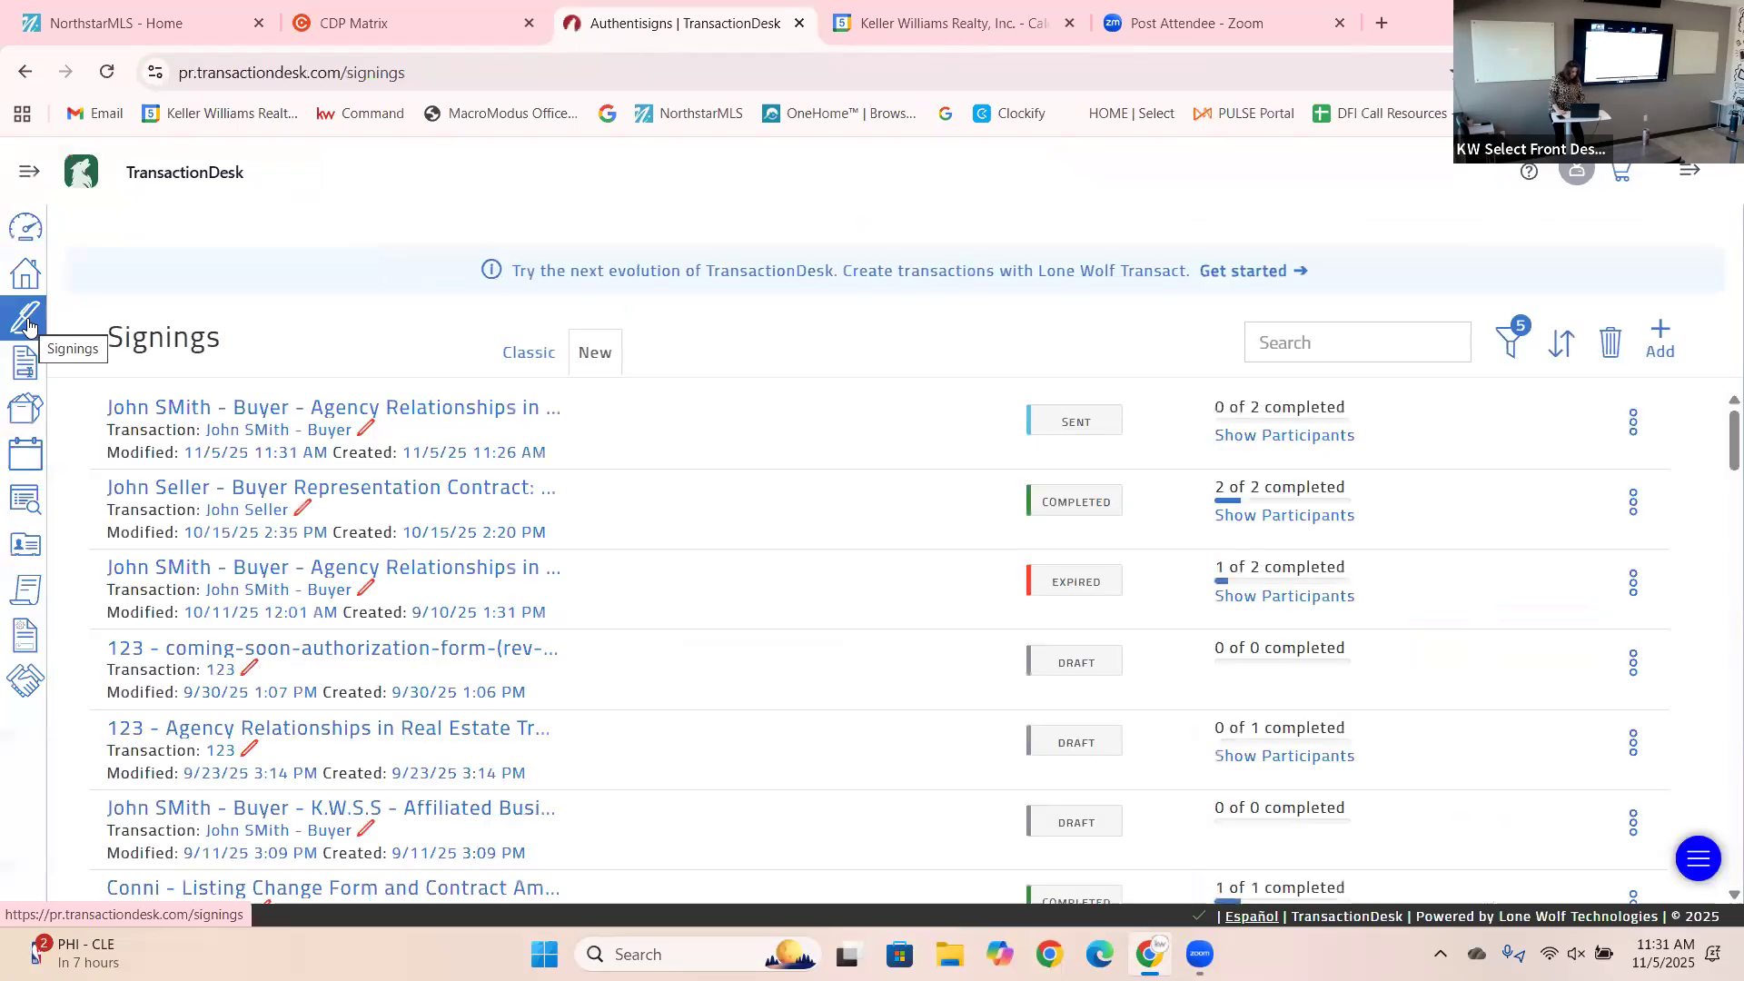
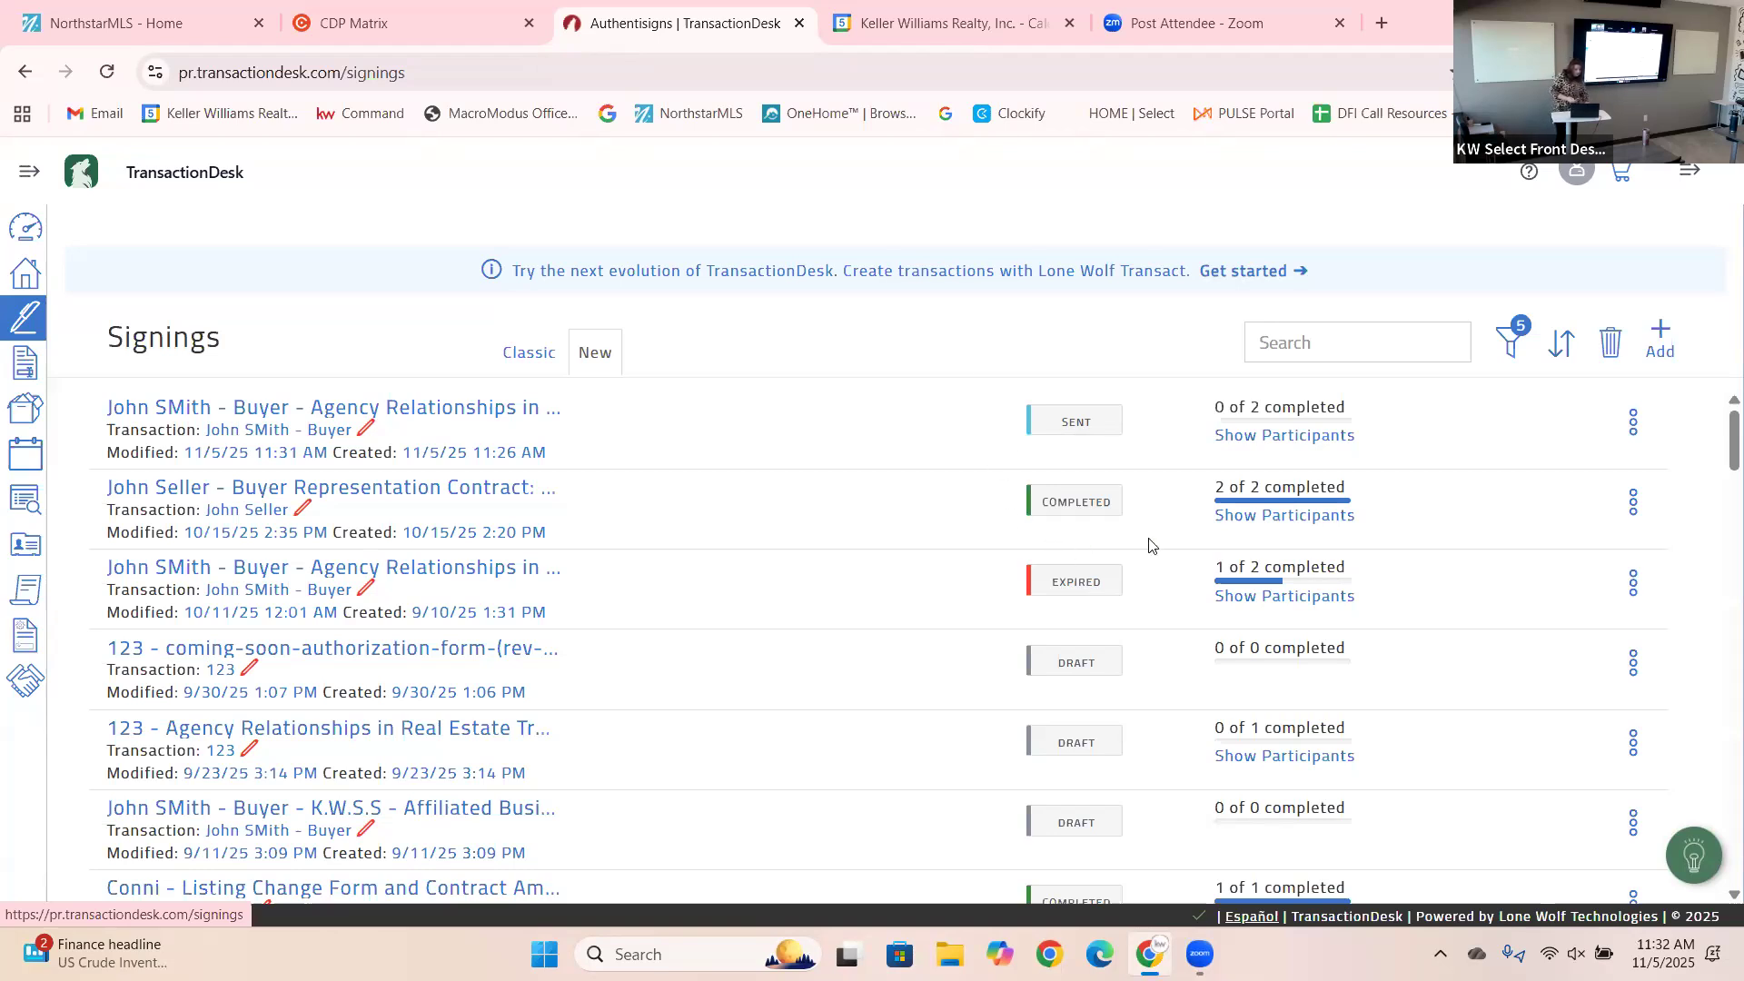
# Reload the Signings list so the newest Agency Relationships signing shows Completed, 2 of 2.
pyautogui.click(30, 278)
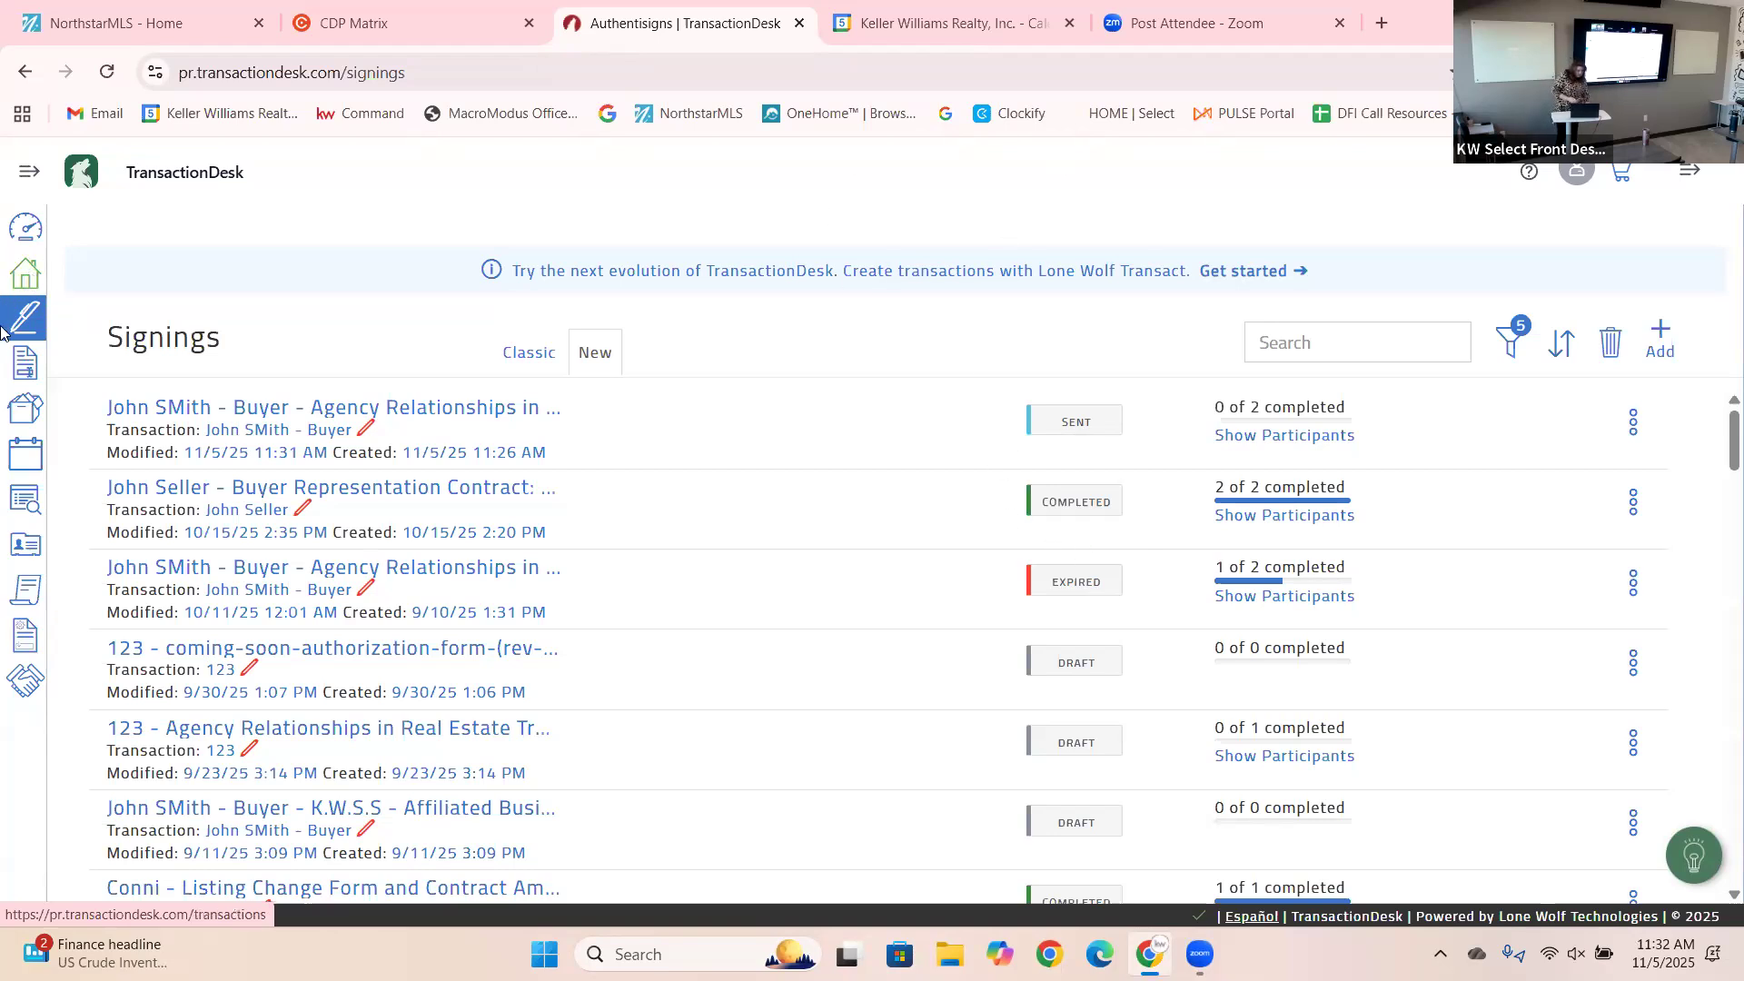
pyautogui.click(20, 327)
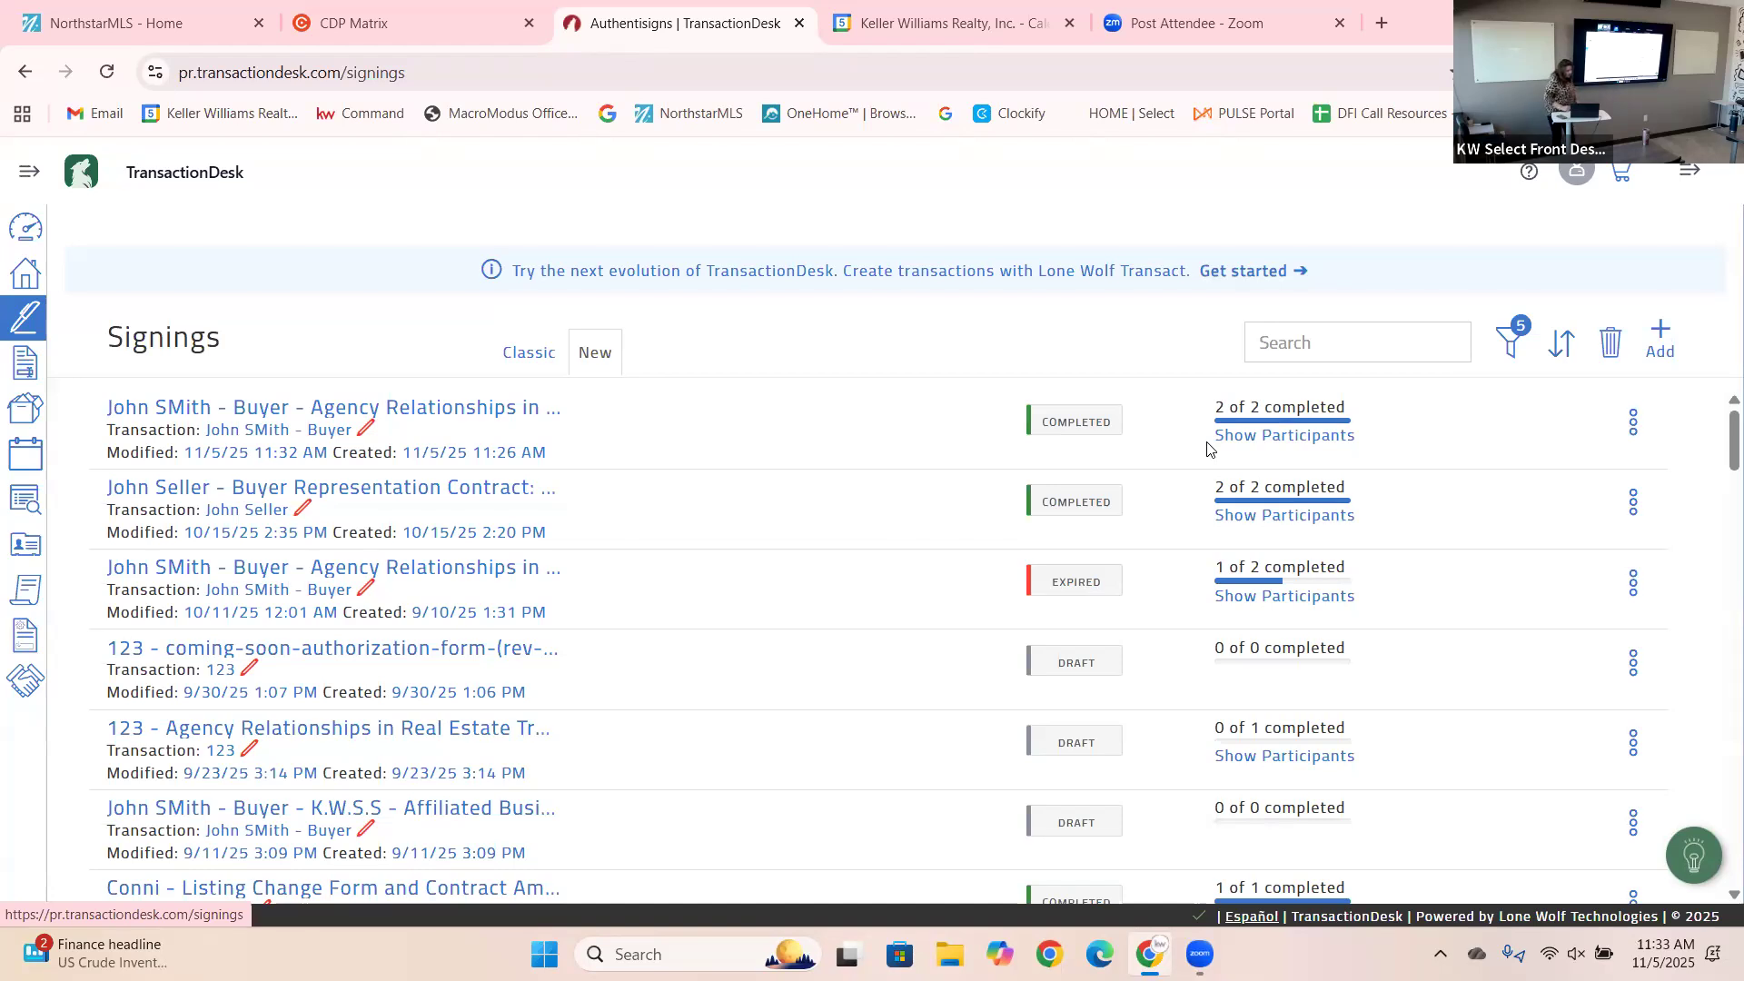
# Open the buyer transaction's documents and view the signed Agency Relationships folder.
pyautogui.click(26, 283)
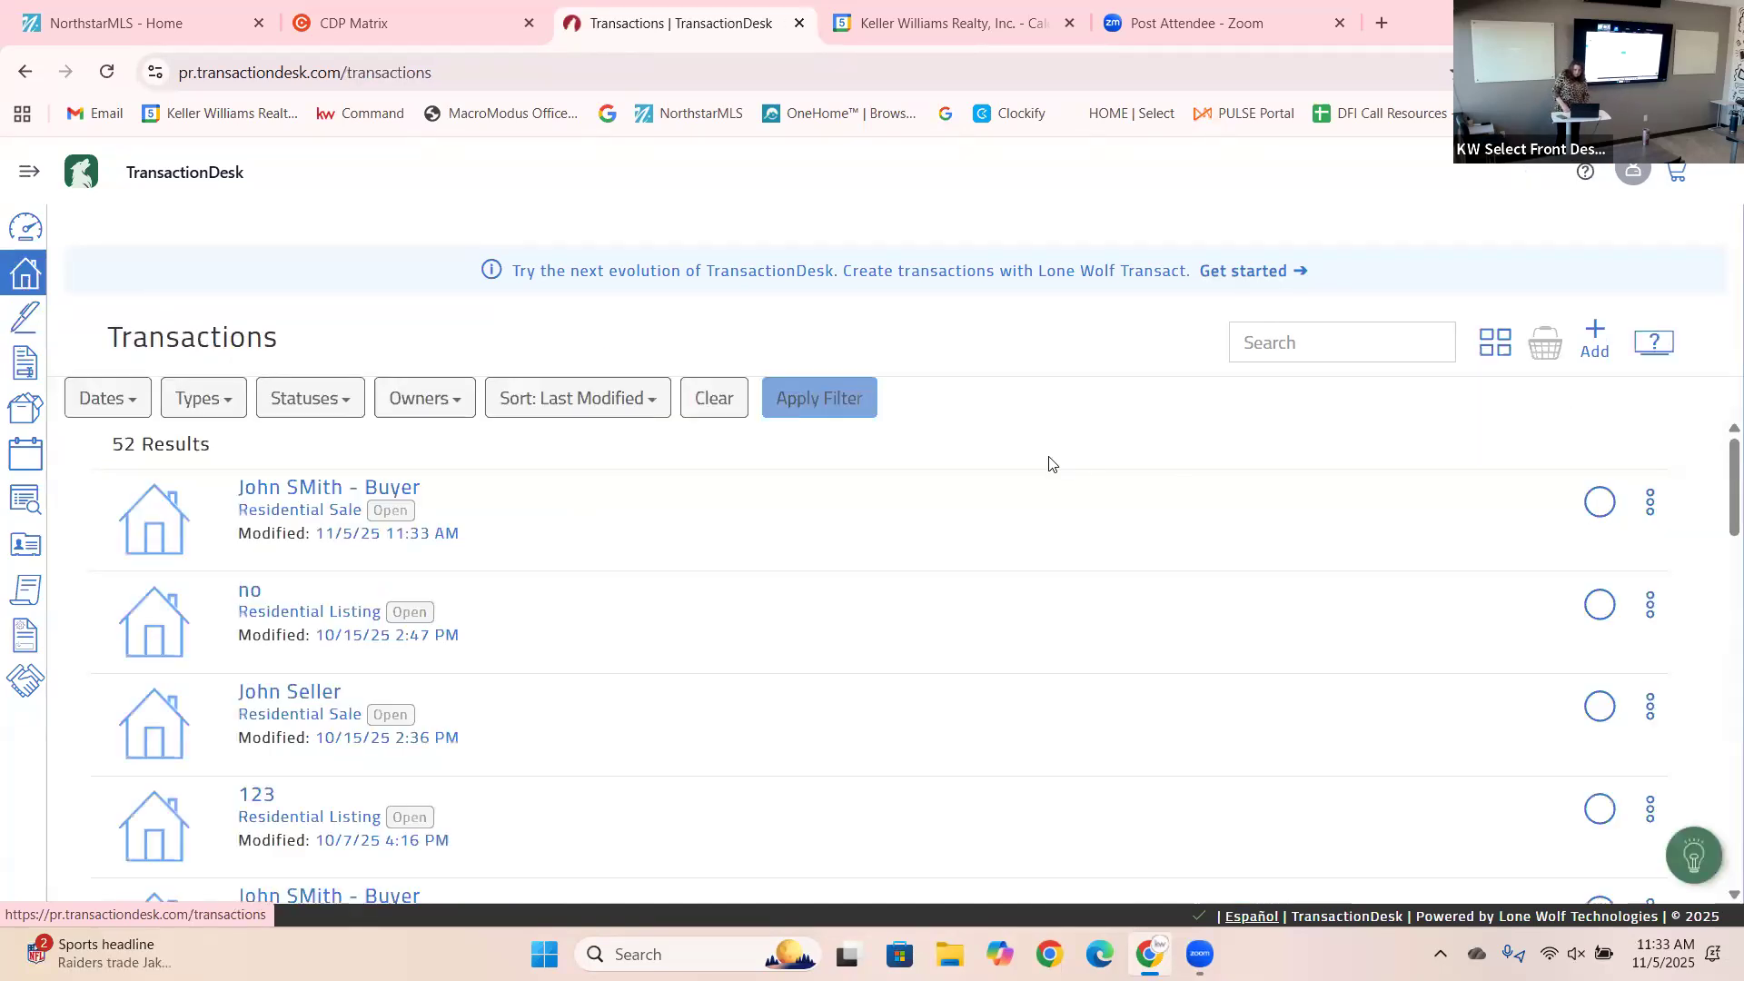
pyautogui.click(141, 543)
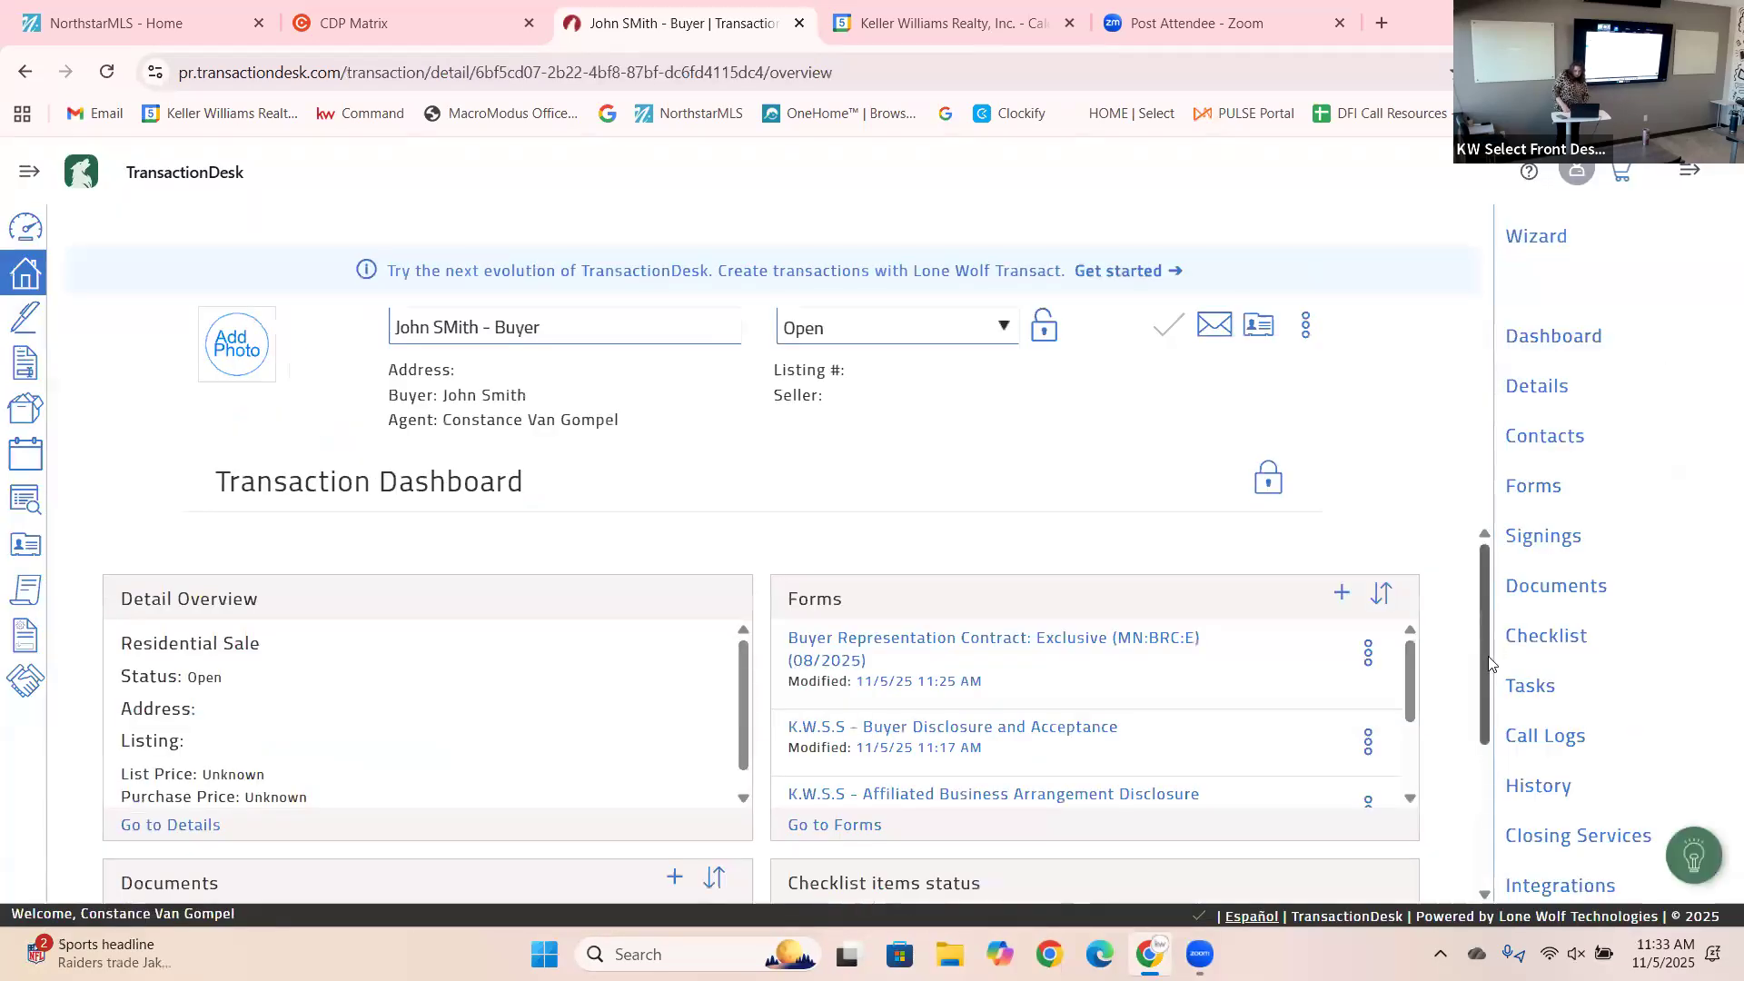
pyautogui.scroll(-3, 1492, 676)
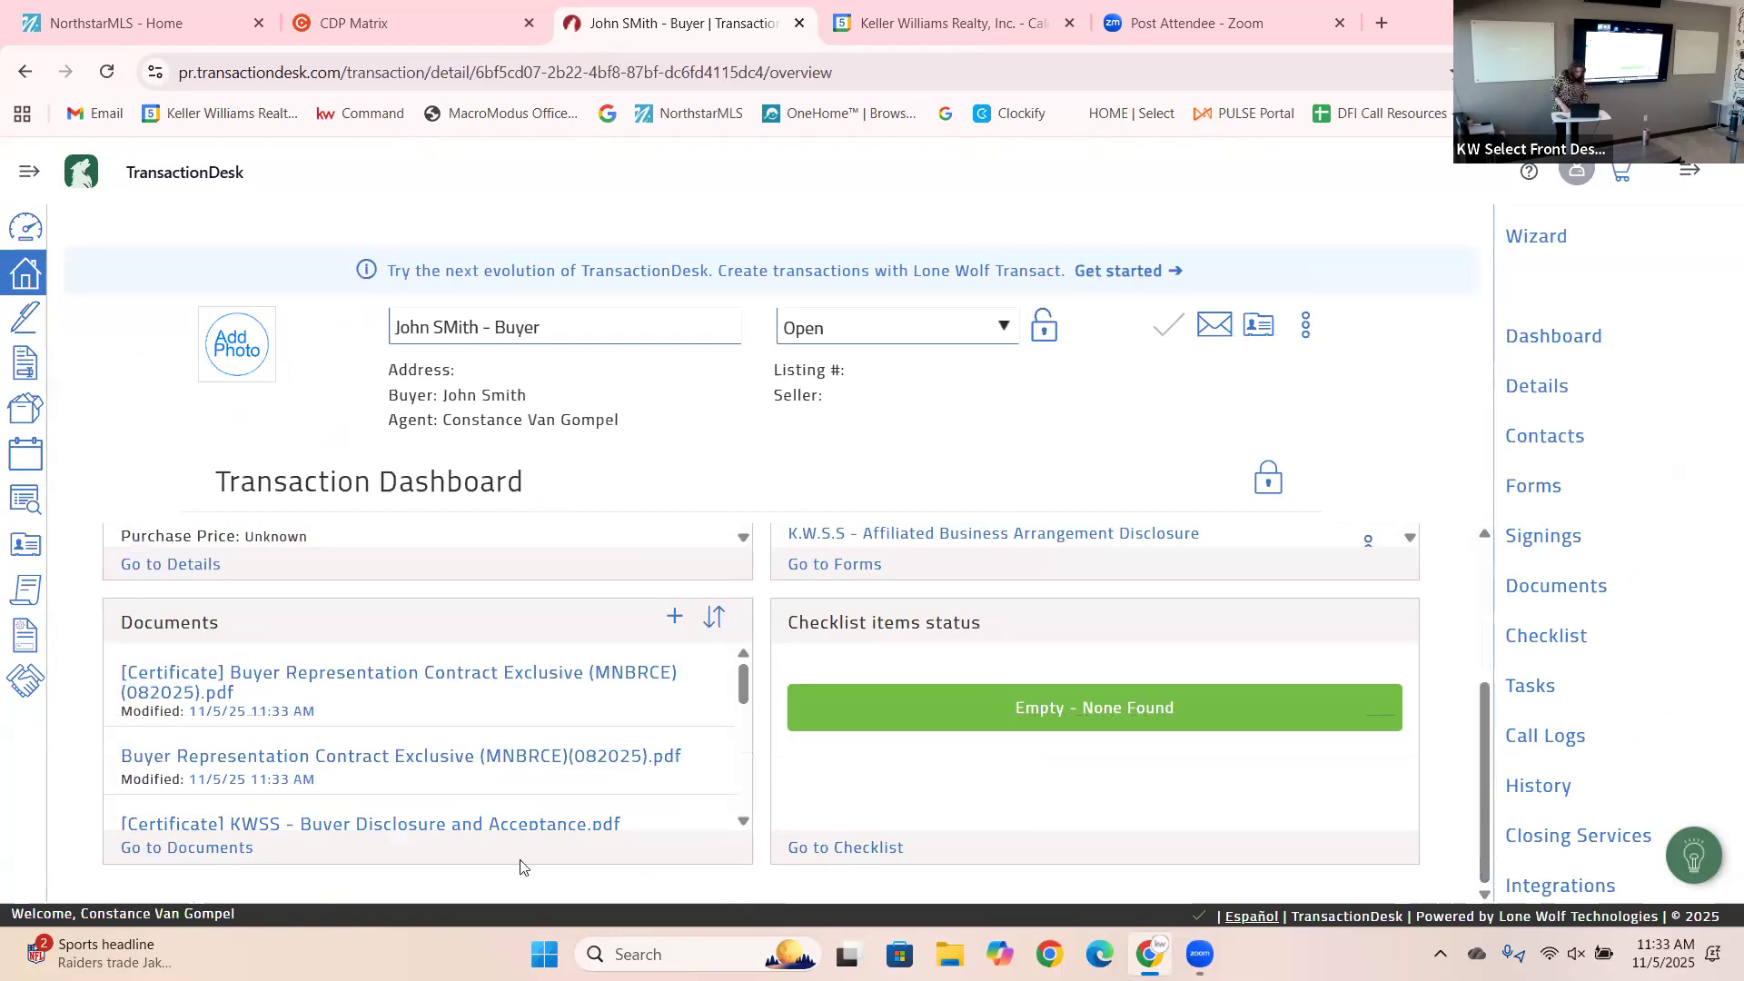
pyautogui.click(207, 854)
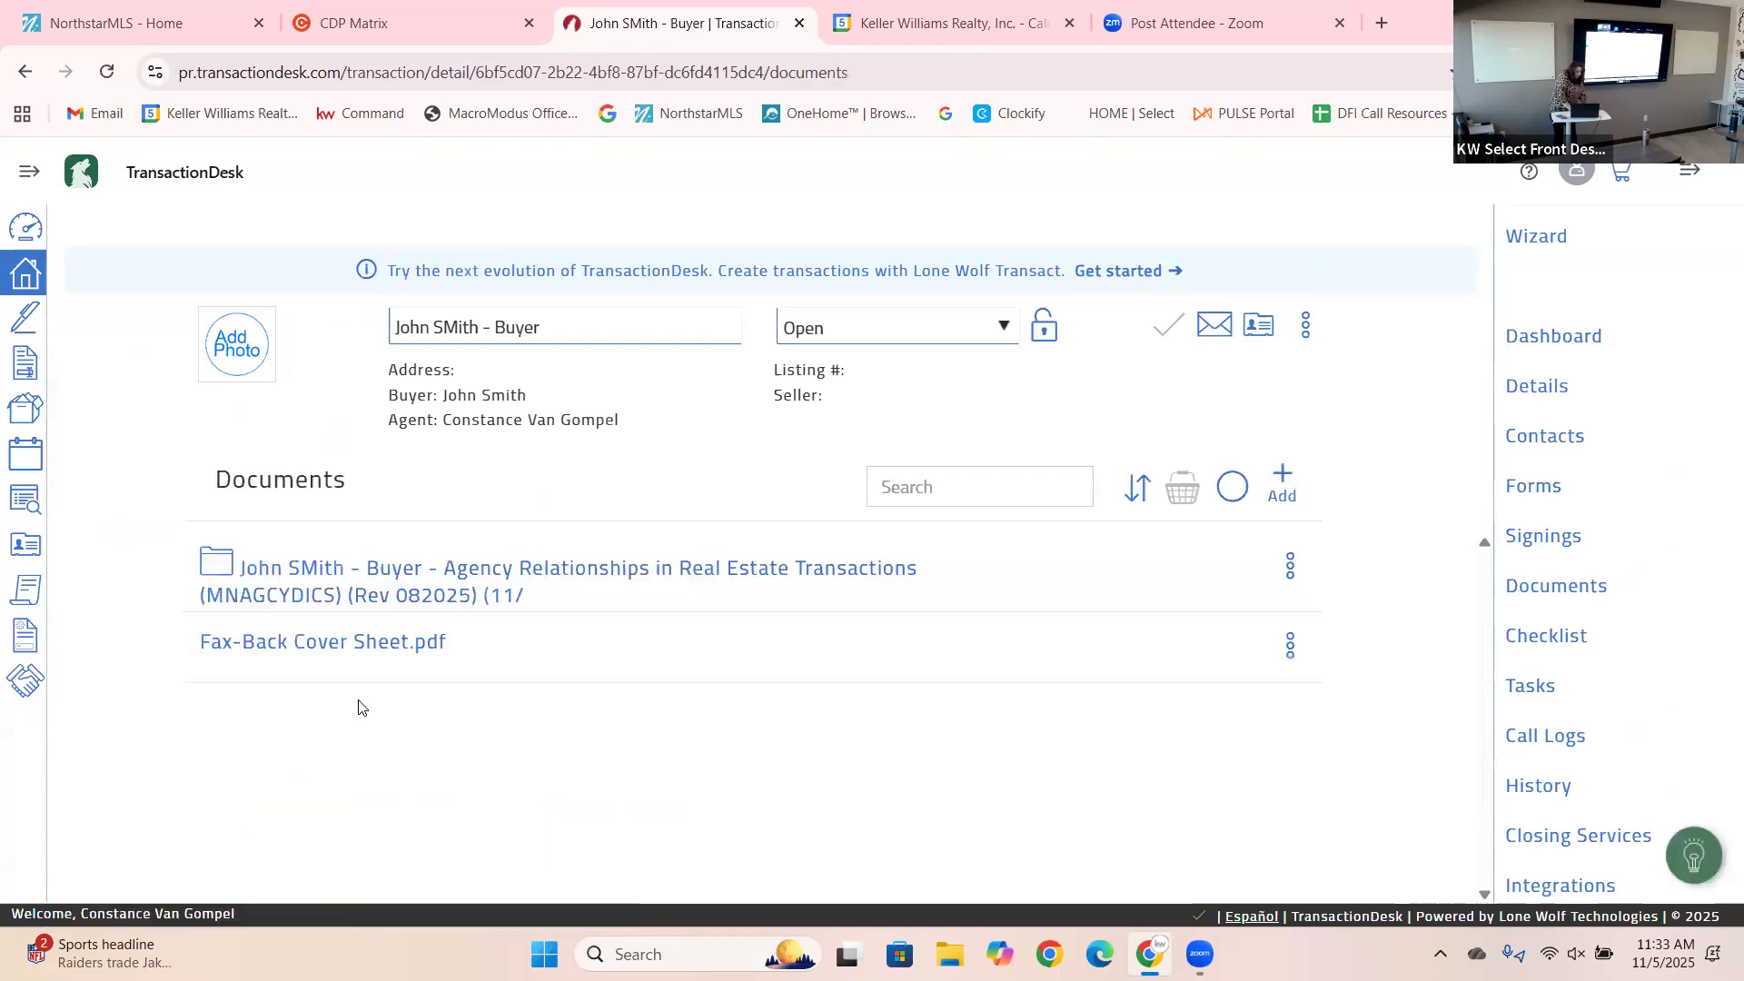
pyautogui.click(406, 568)
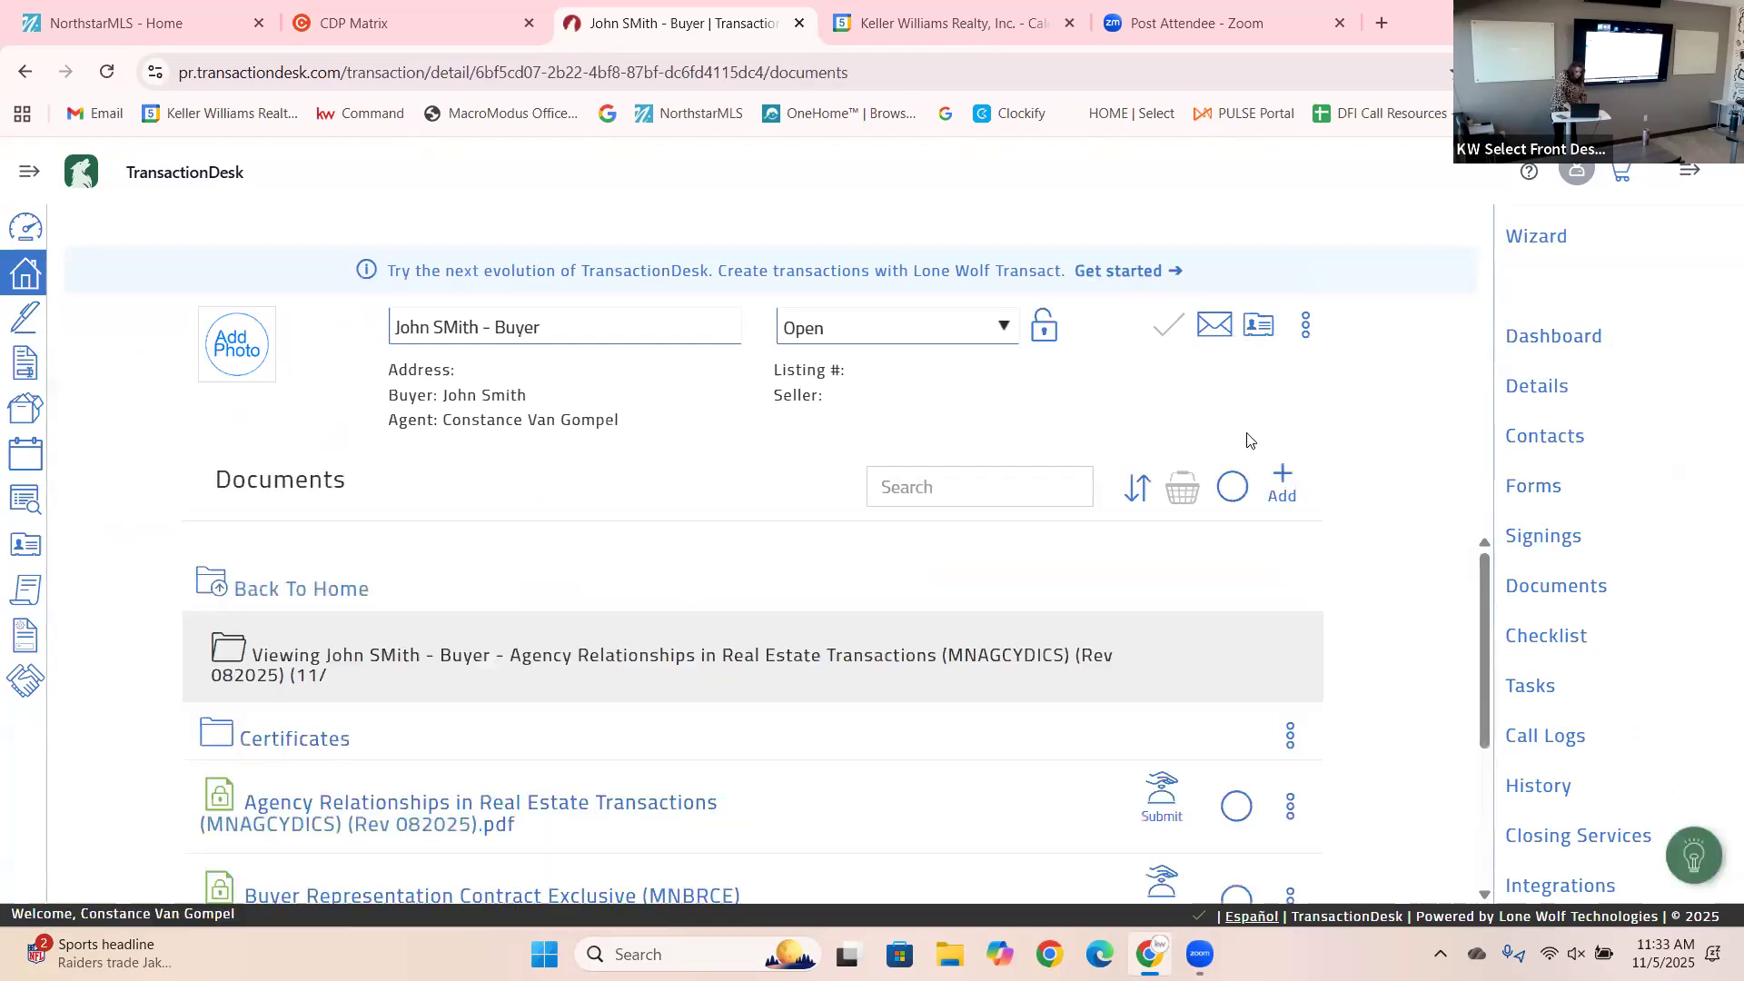
pyautogui.scroll(-3, 1481, 629)
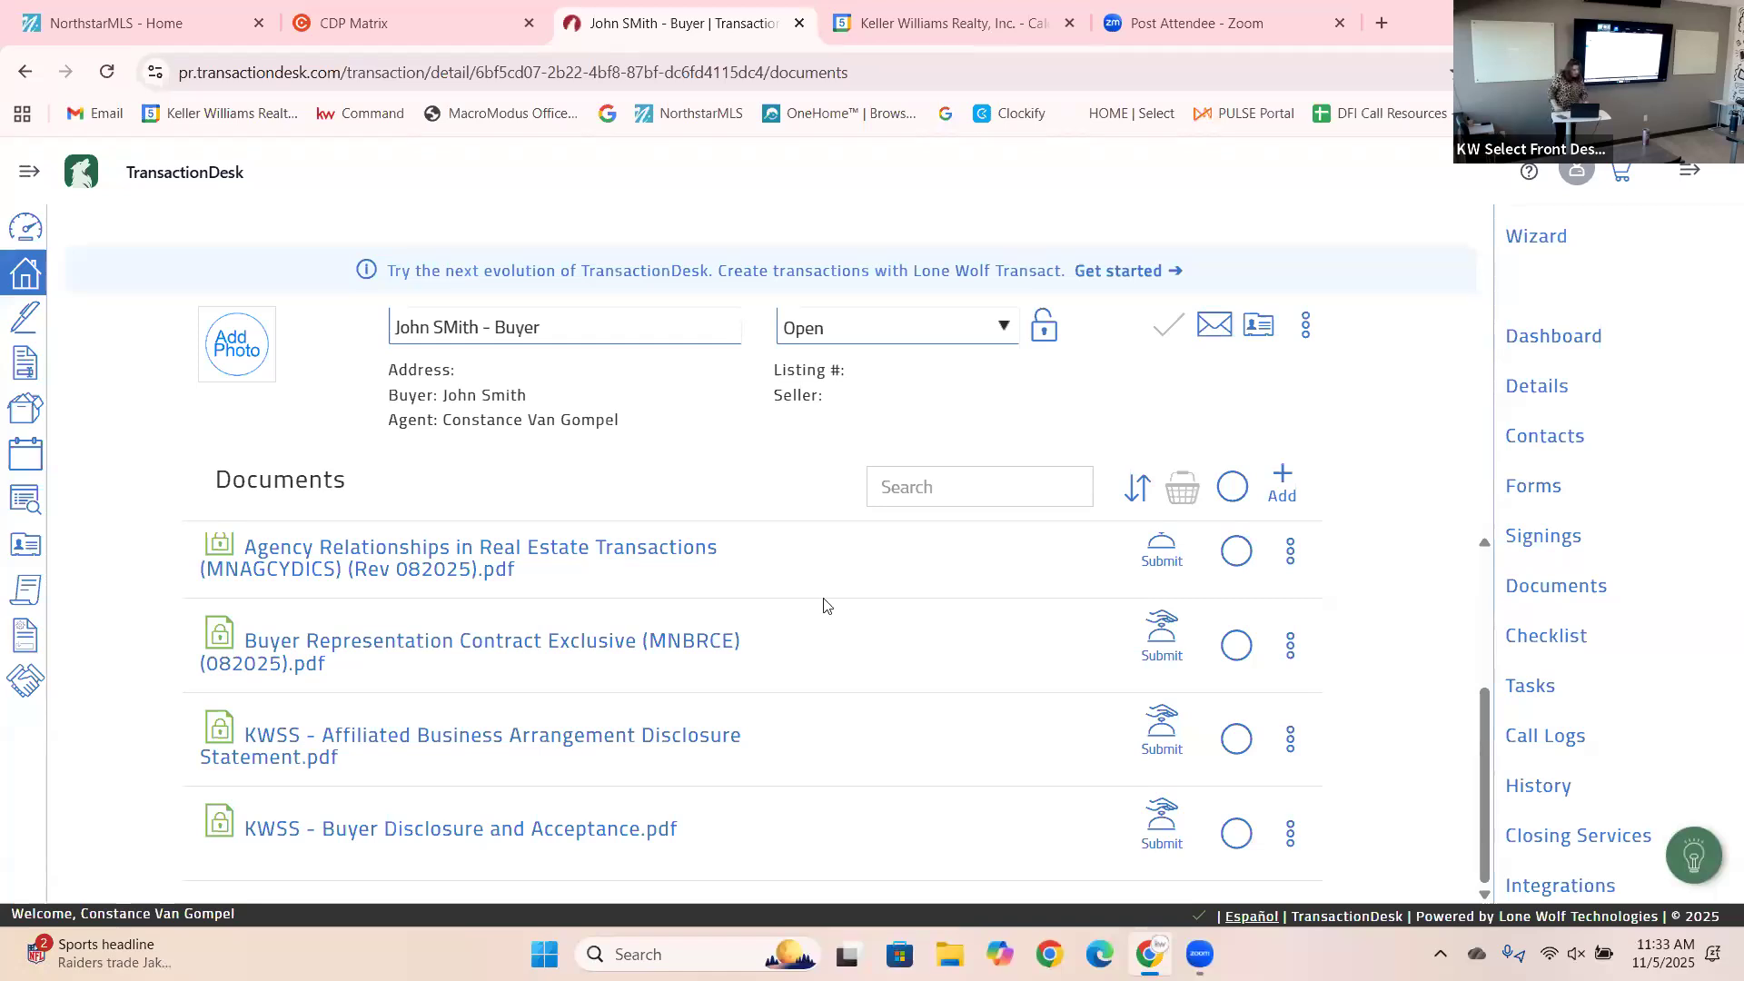
# Reopen the buyer transaction's Agency Relationships folder to review the signed PDFs, then go back to Transactions.
pyautogui.click(28, 282)
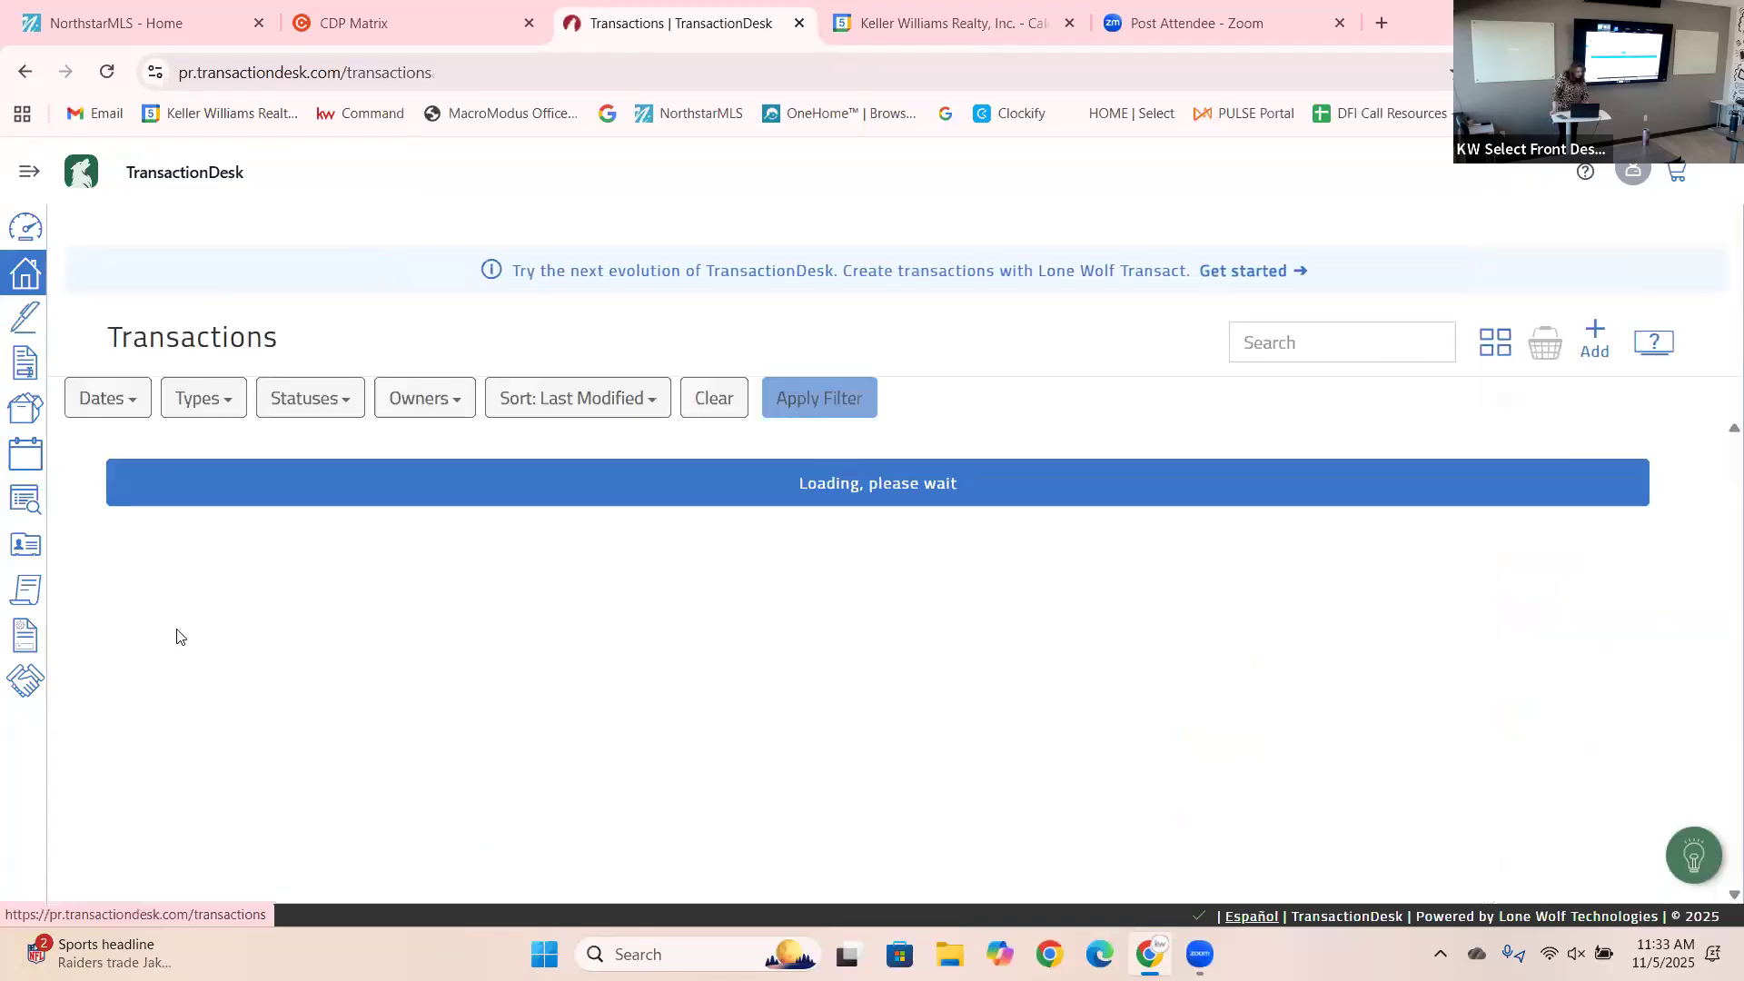
pyautogui.click(279, 491)
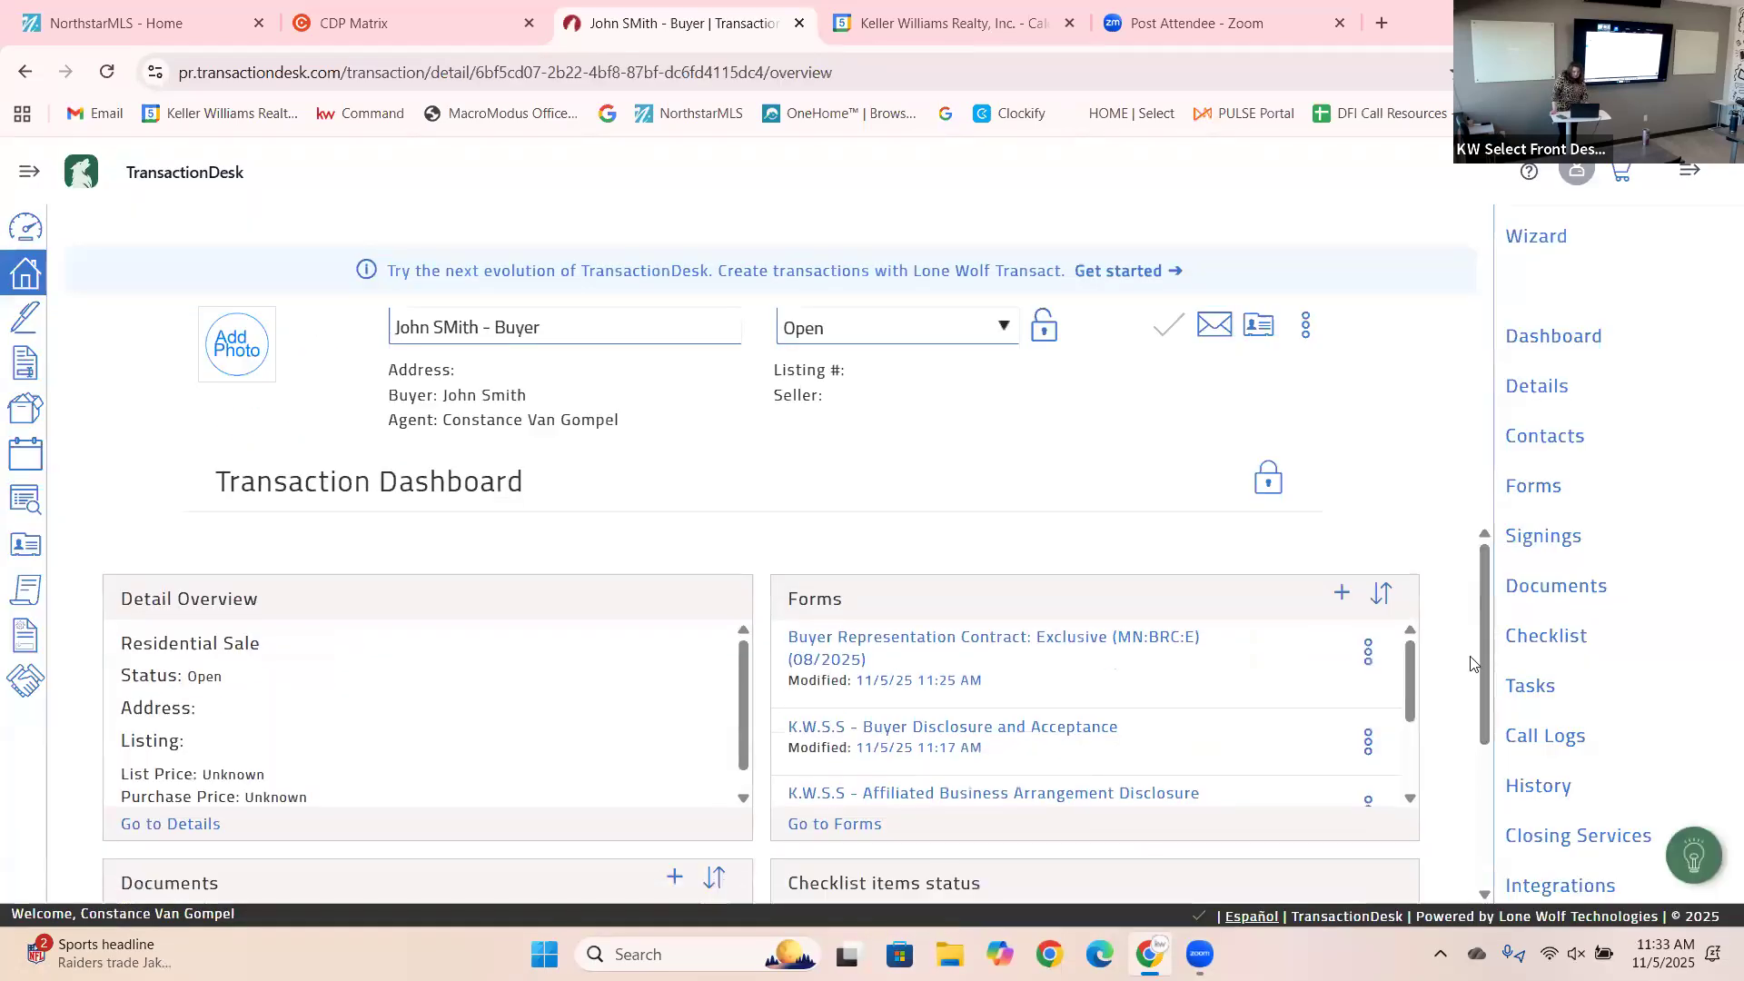
pyautogui.moveTo(1482, 663); pyautogui.dragTo(1509, 828)
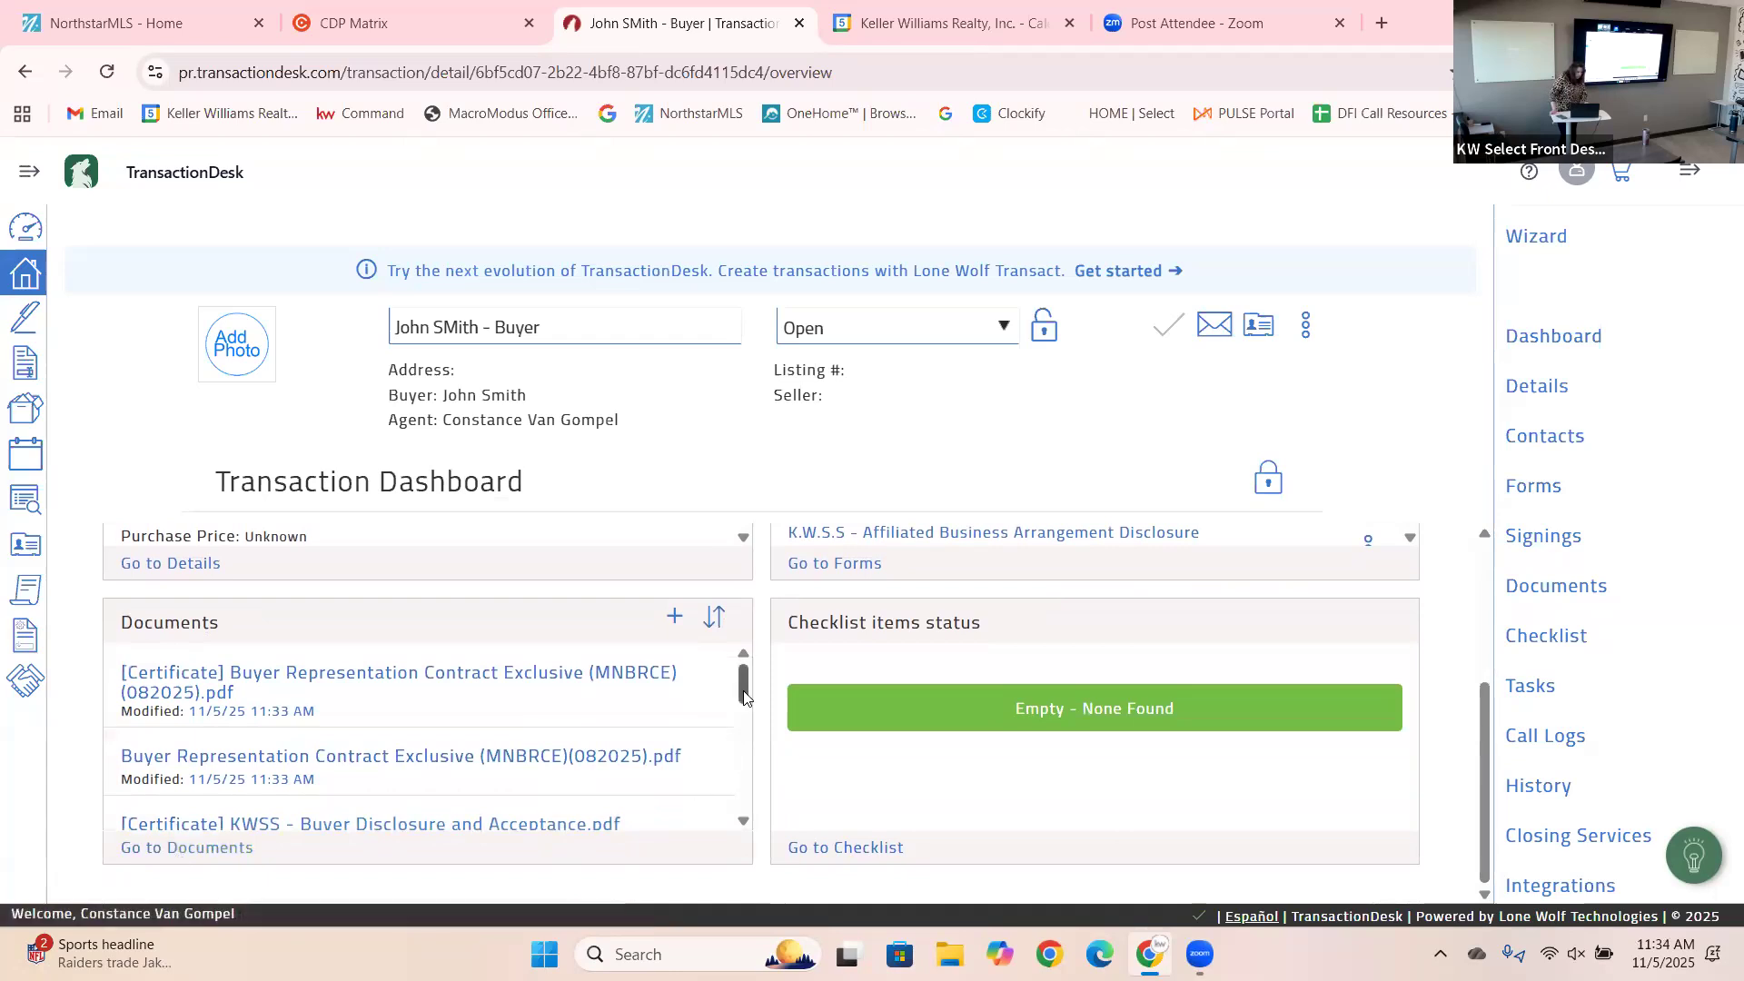
pyautogui.scroll(-2, 726, 745)
pyautogui.moveTo(761, 738); pyautogui.dragTo(764, 754)
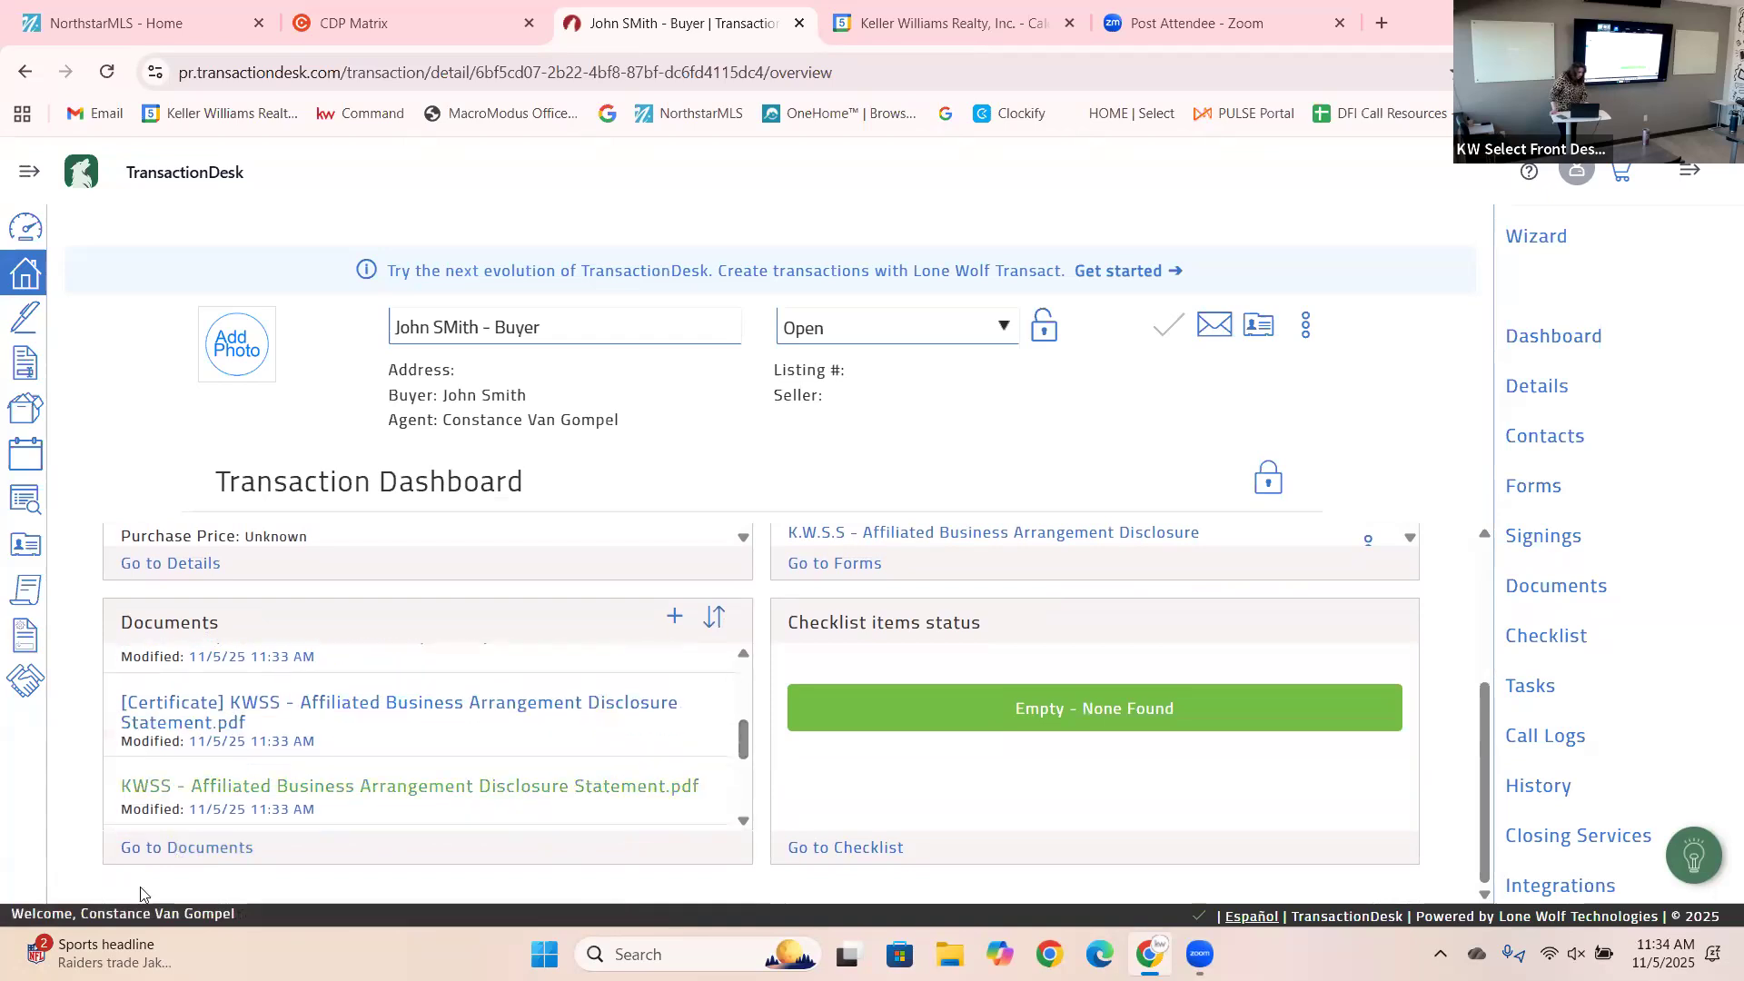
pyautogui.click(168, 849)
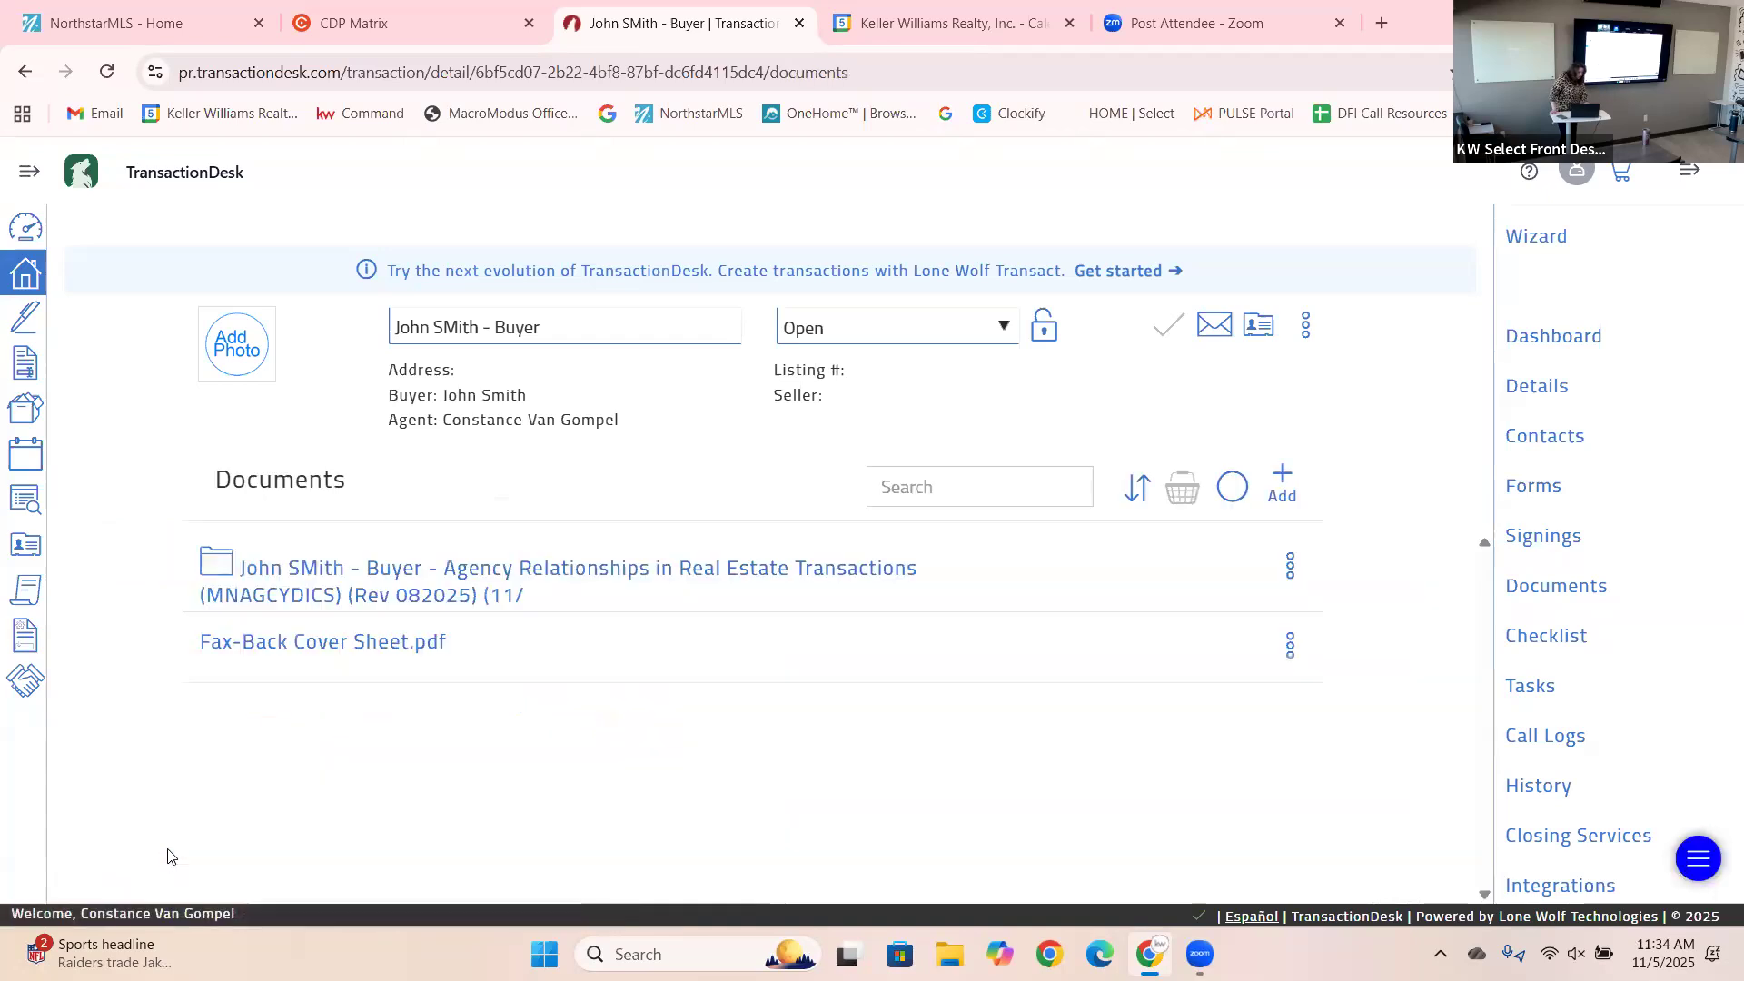
pyautogui.click(637, 582)
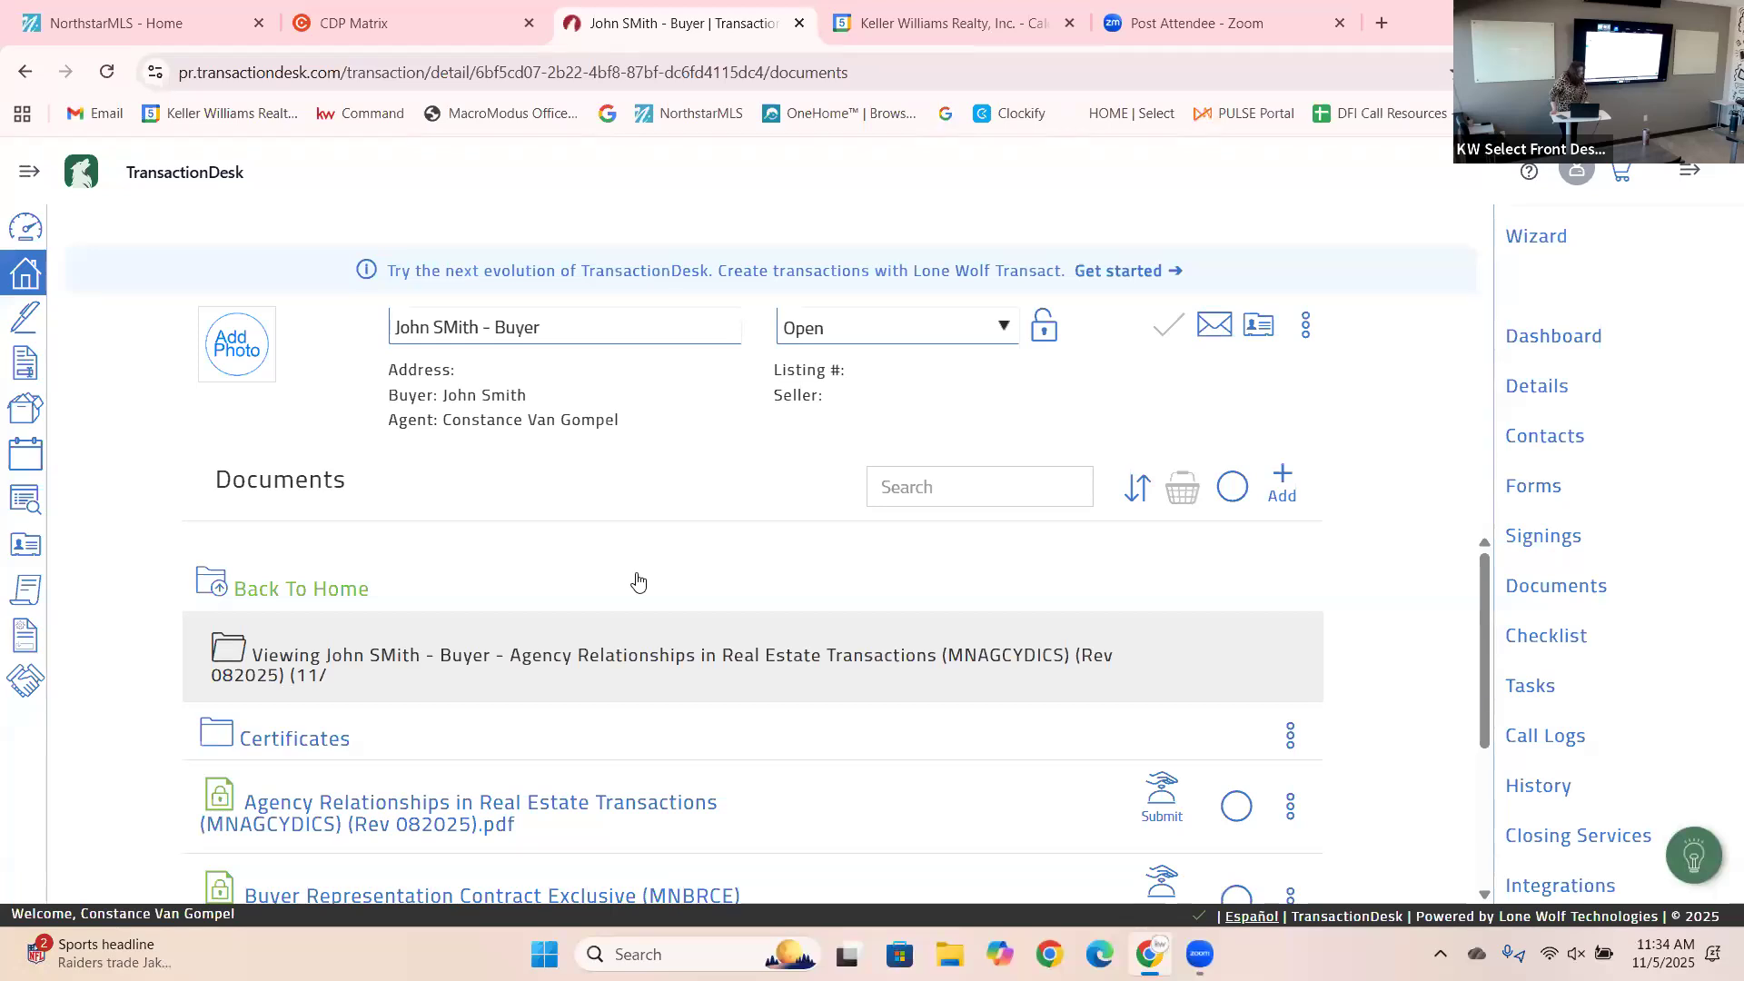
pyautogui.moveTo(1487, 708); pyautogui.dragTo(1615, 972)
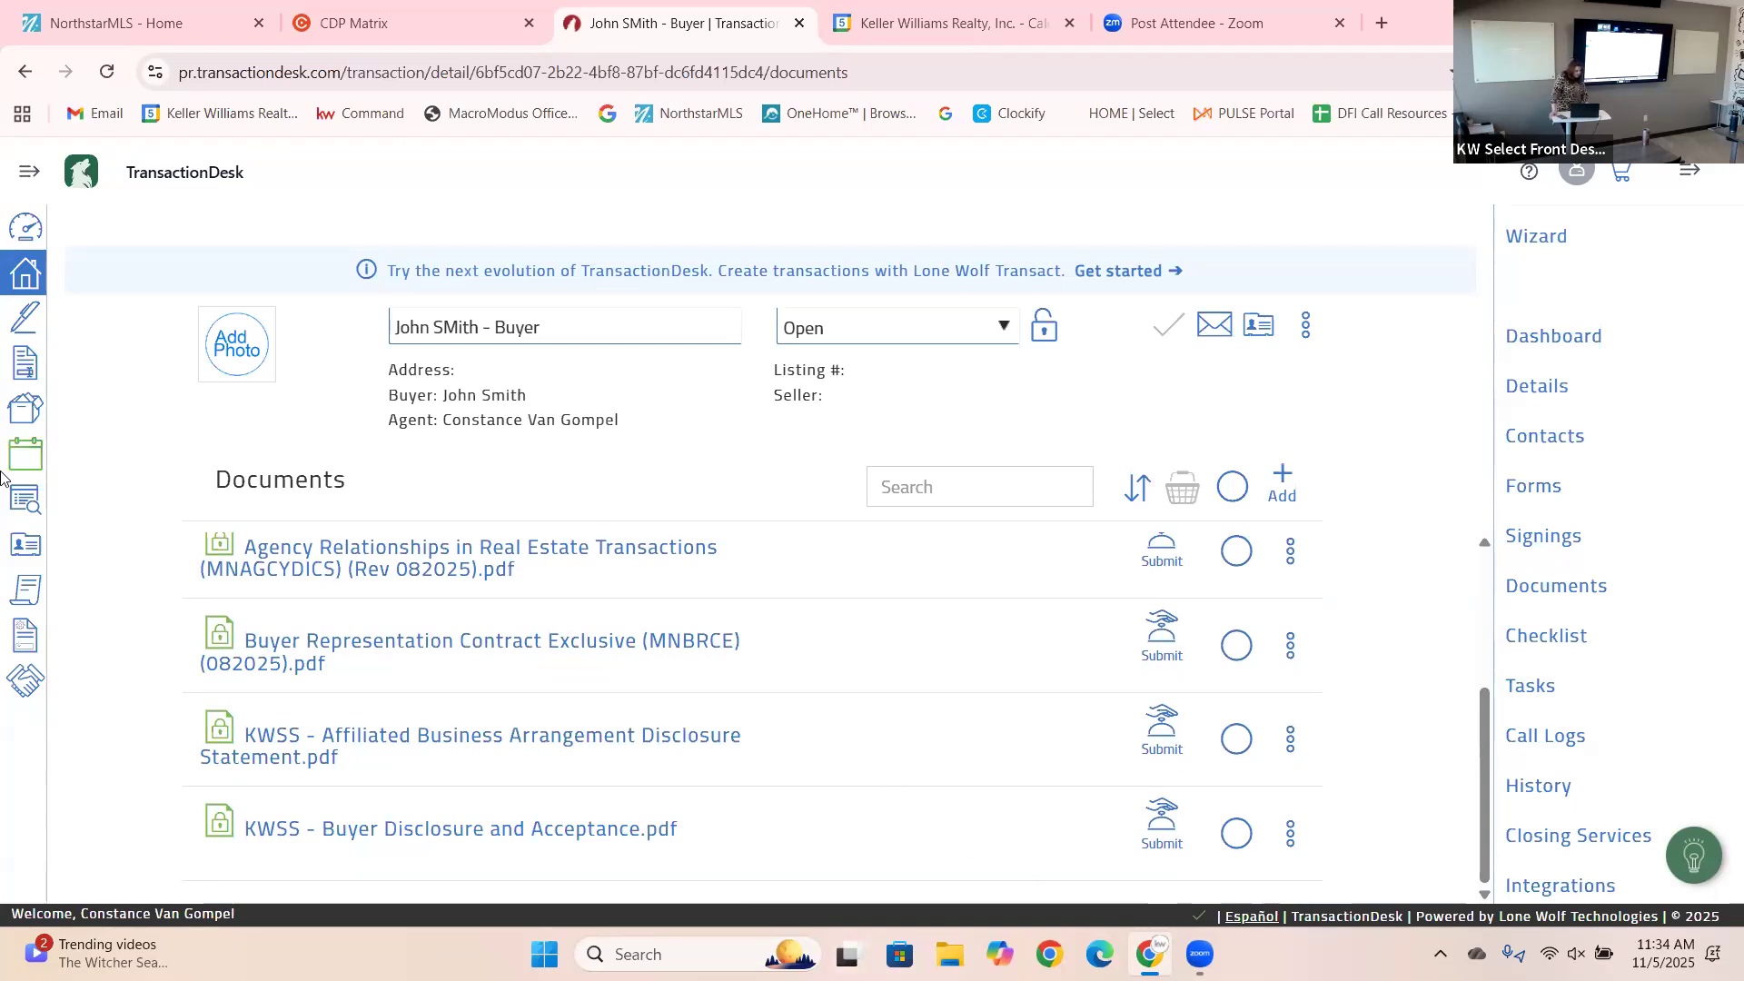
pyautogui.click(25, 274)
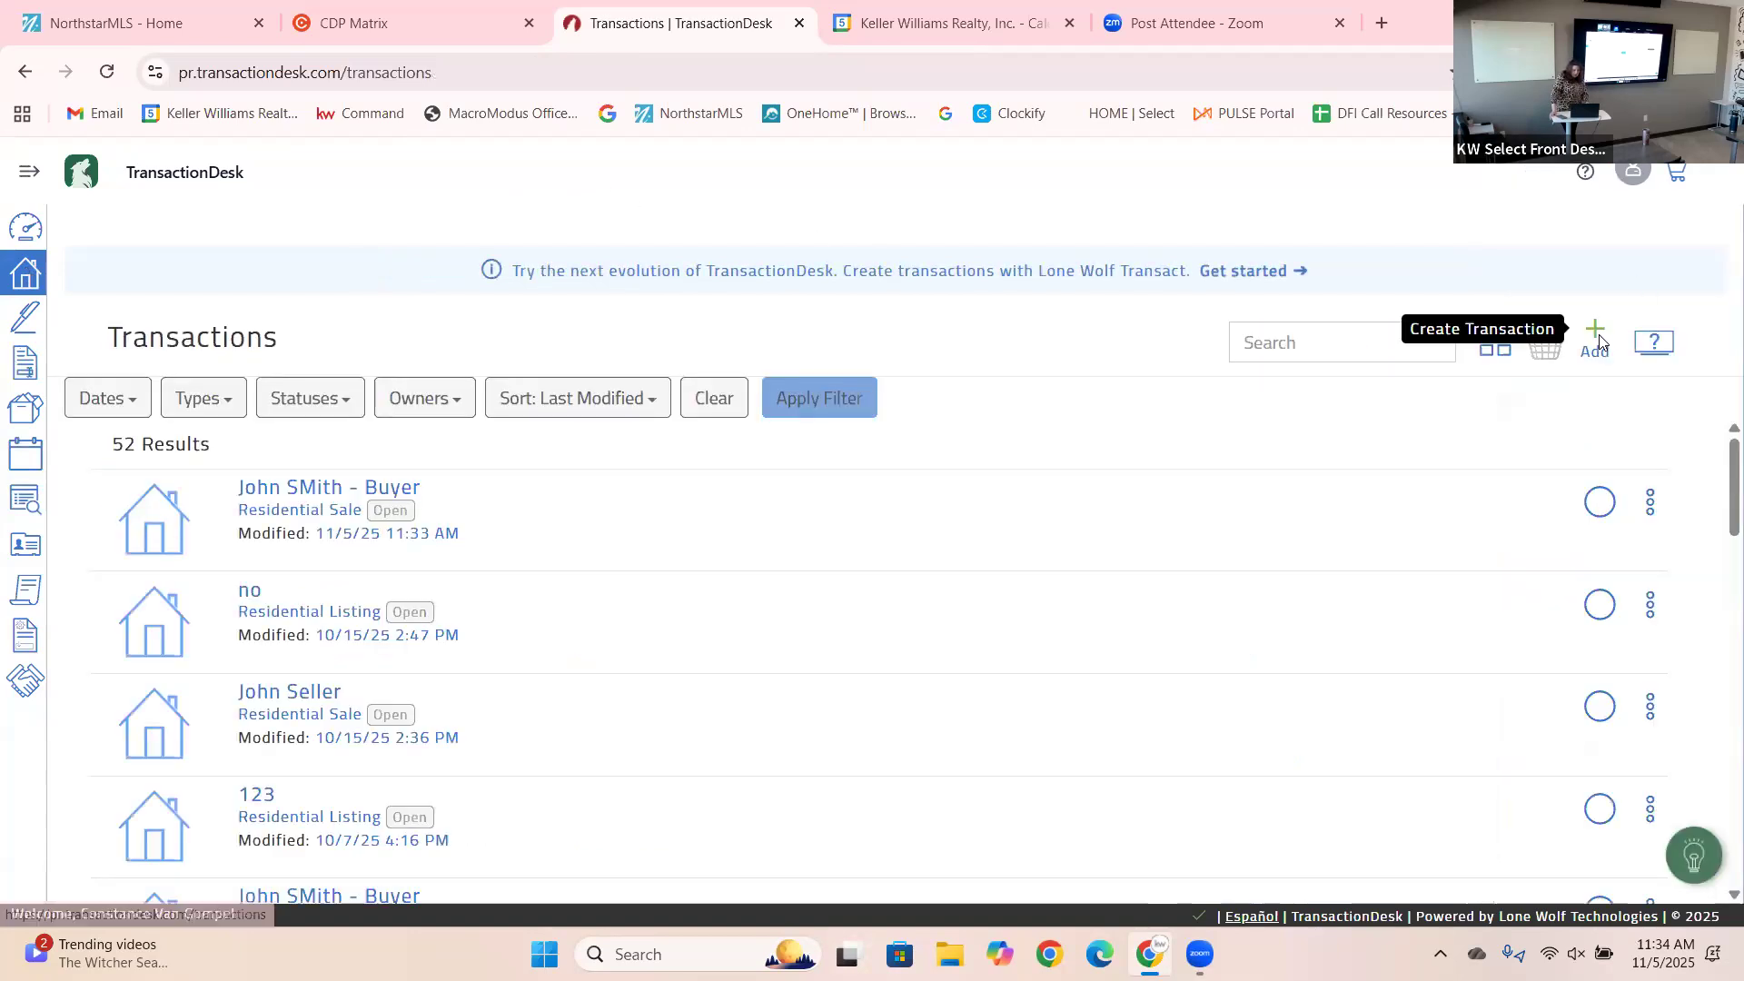
# Create a legacy transaction with the suggested name from the KWS Listing 2025 template, with no import source.
pyautogui.click(1597, 340)
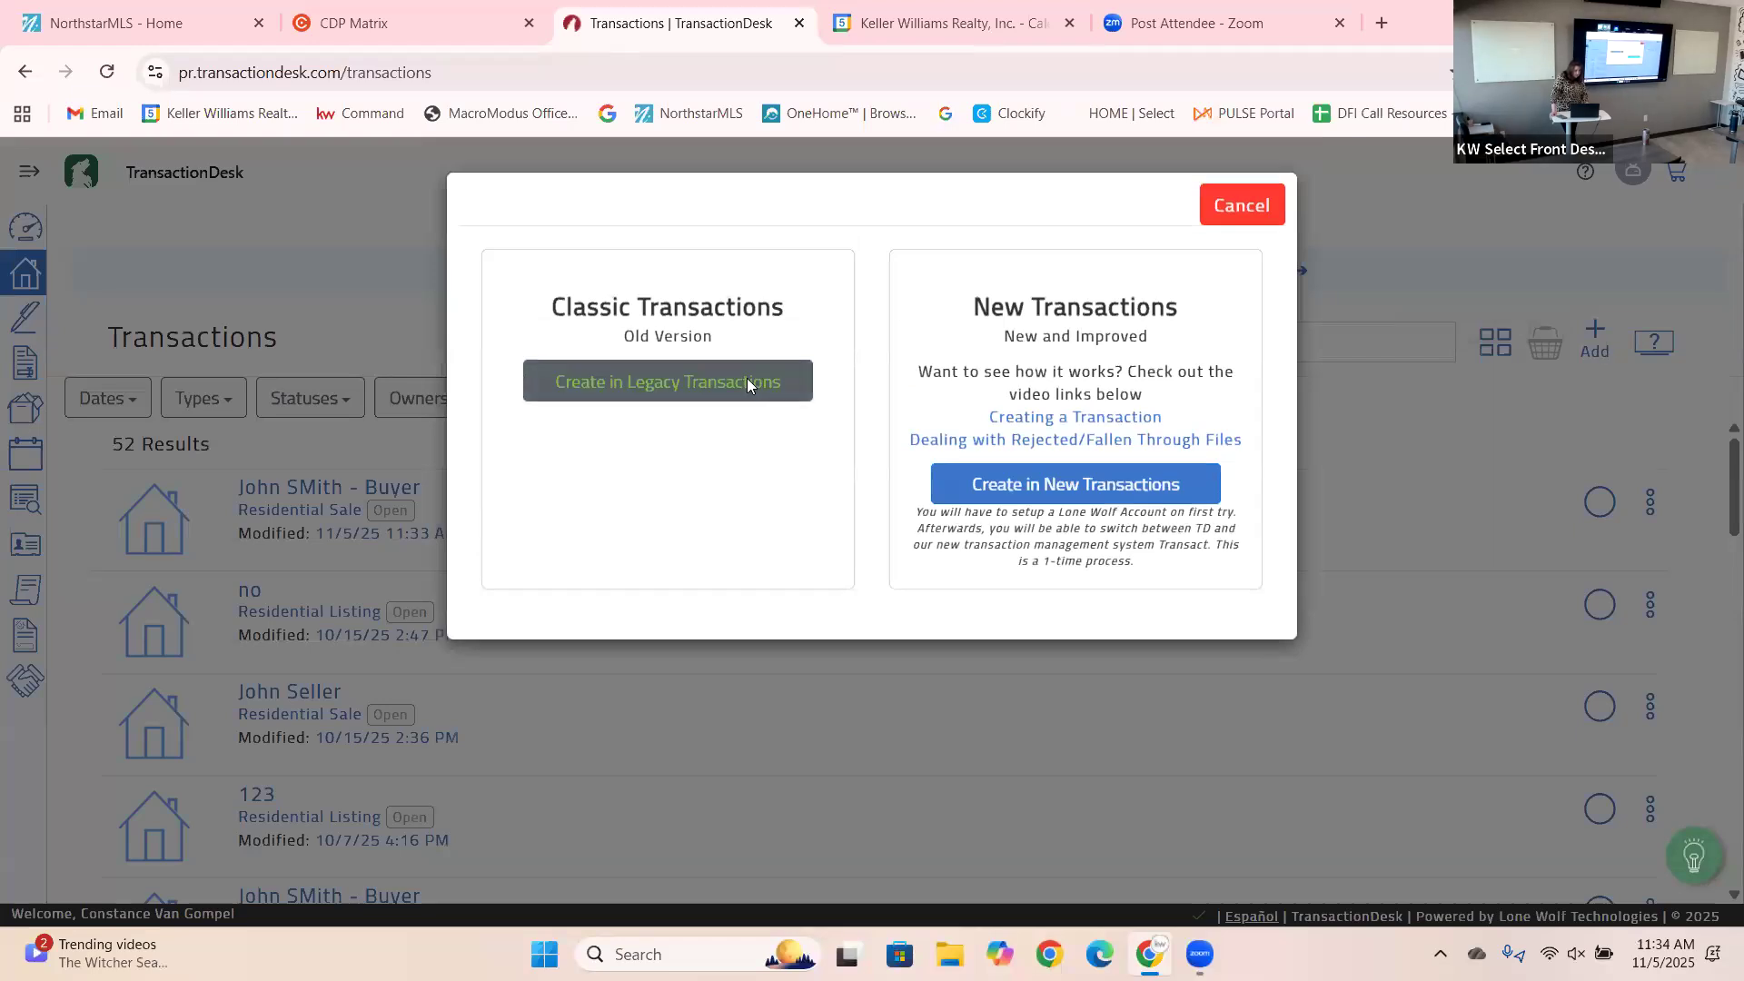
pyautogui.click(747, 382)
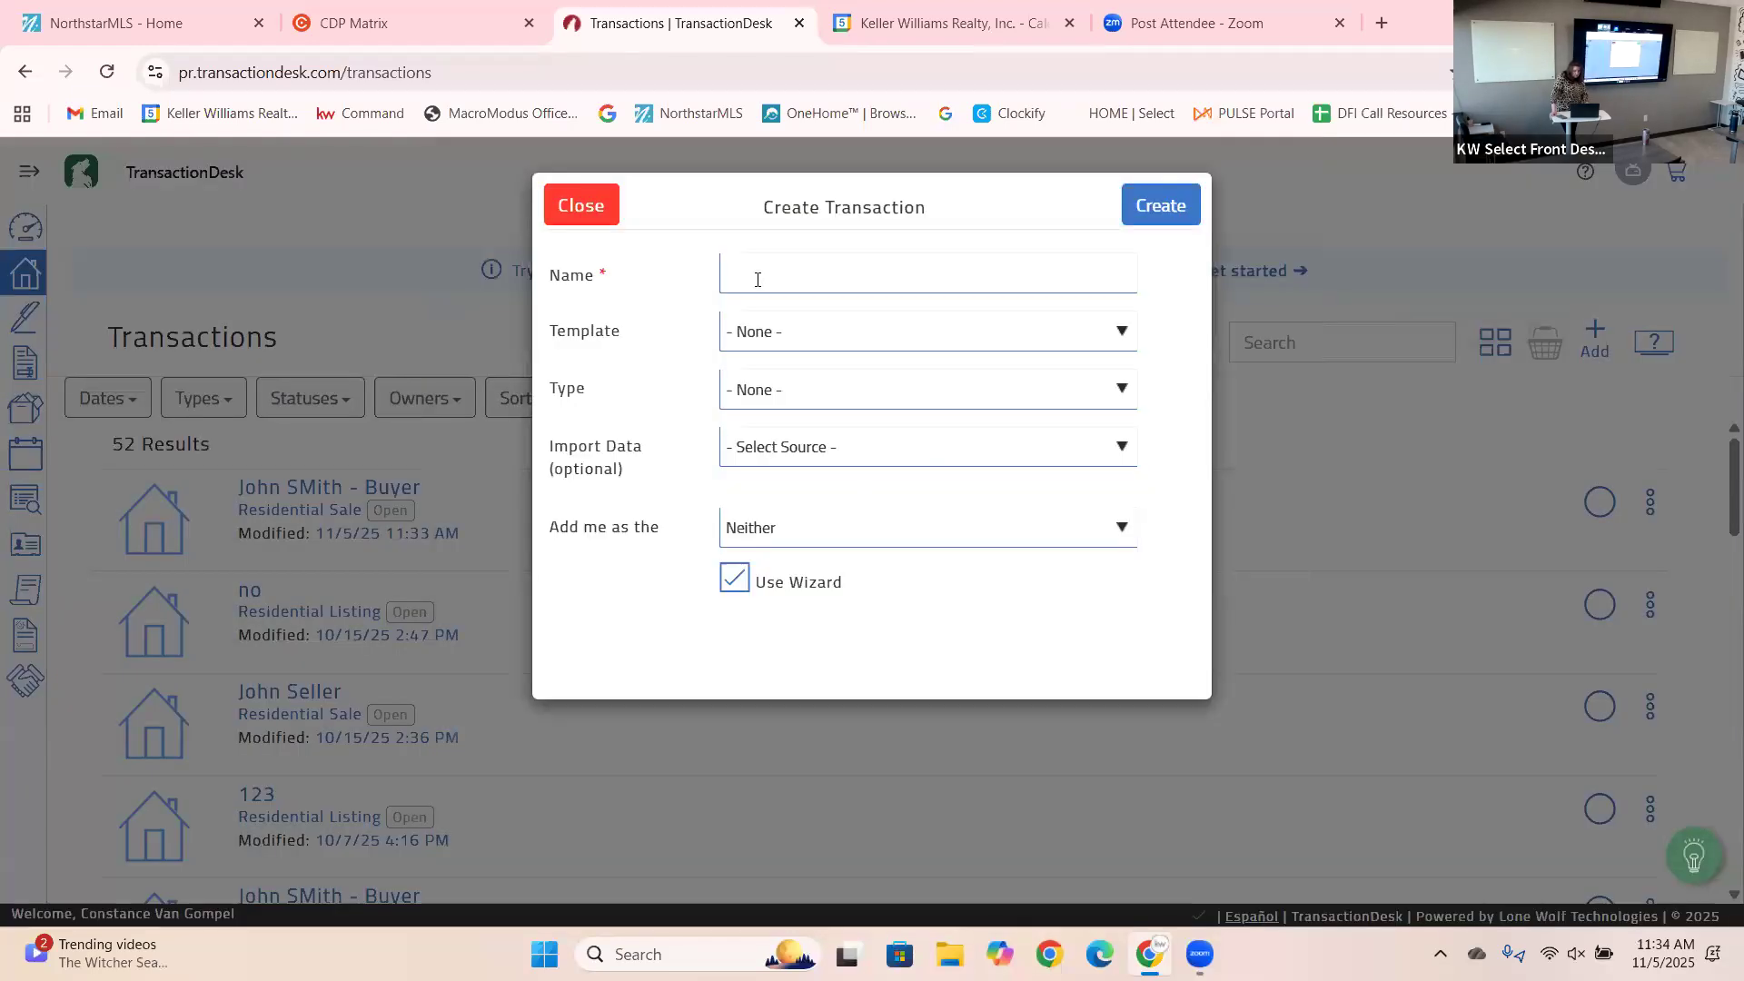
pyautogui.click(758, 280)
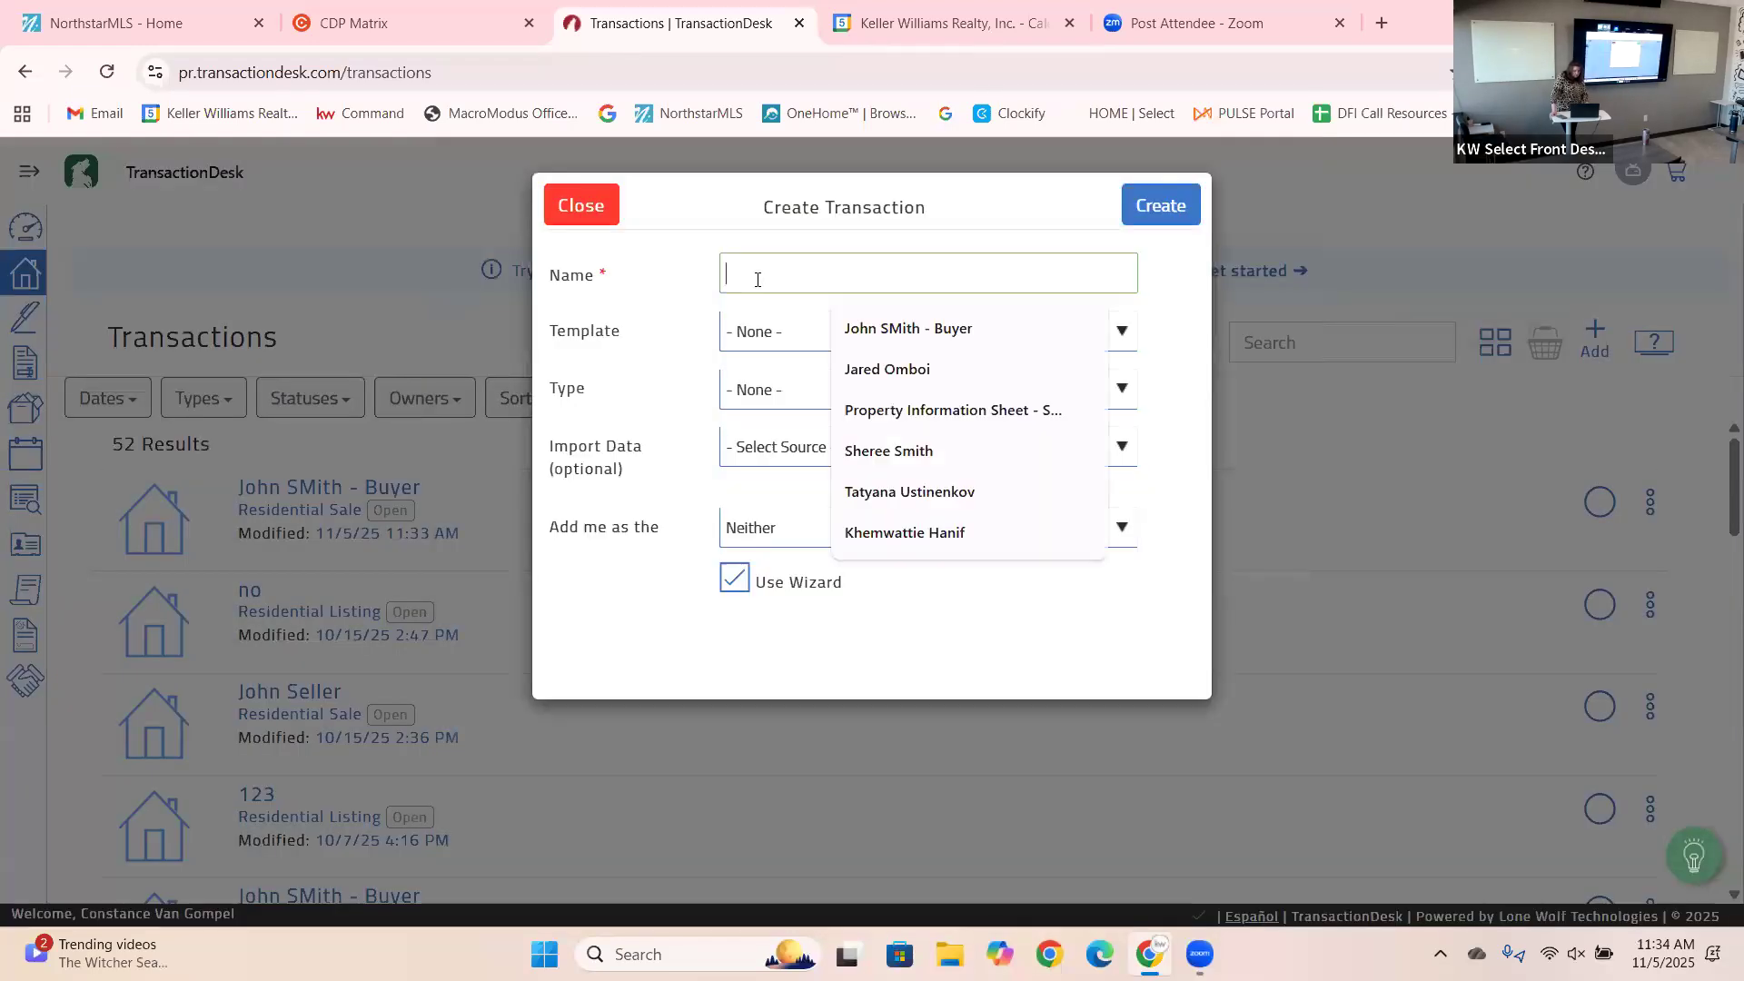
pyautogui.click(870, 337)
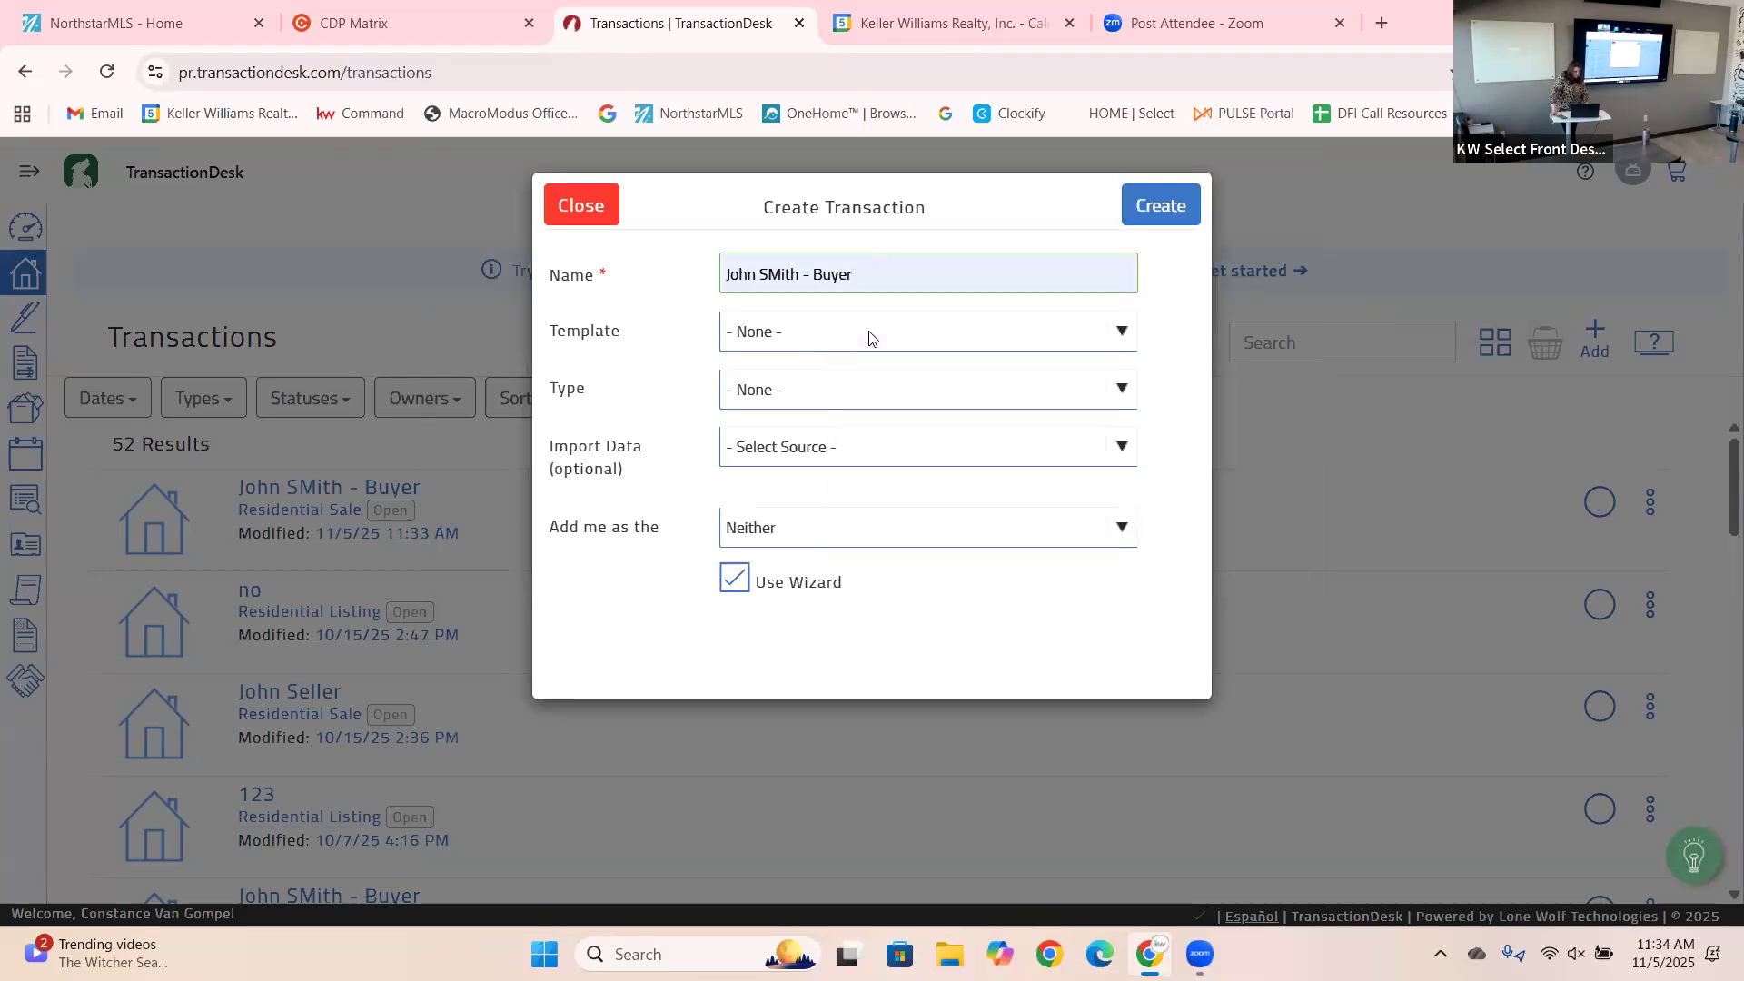
pyautogui.click(839, 341)
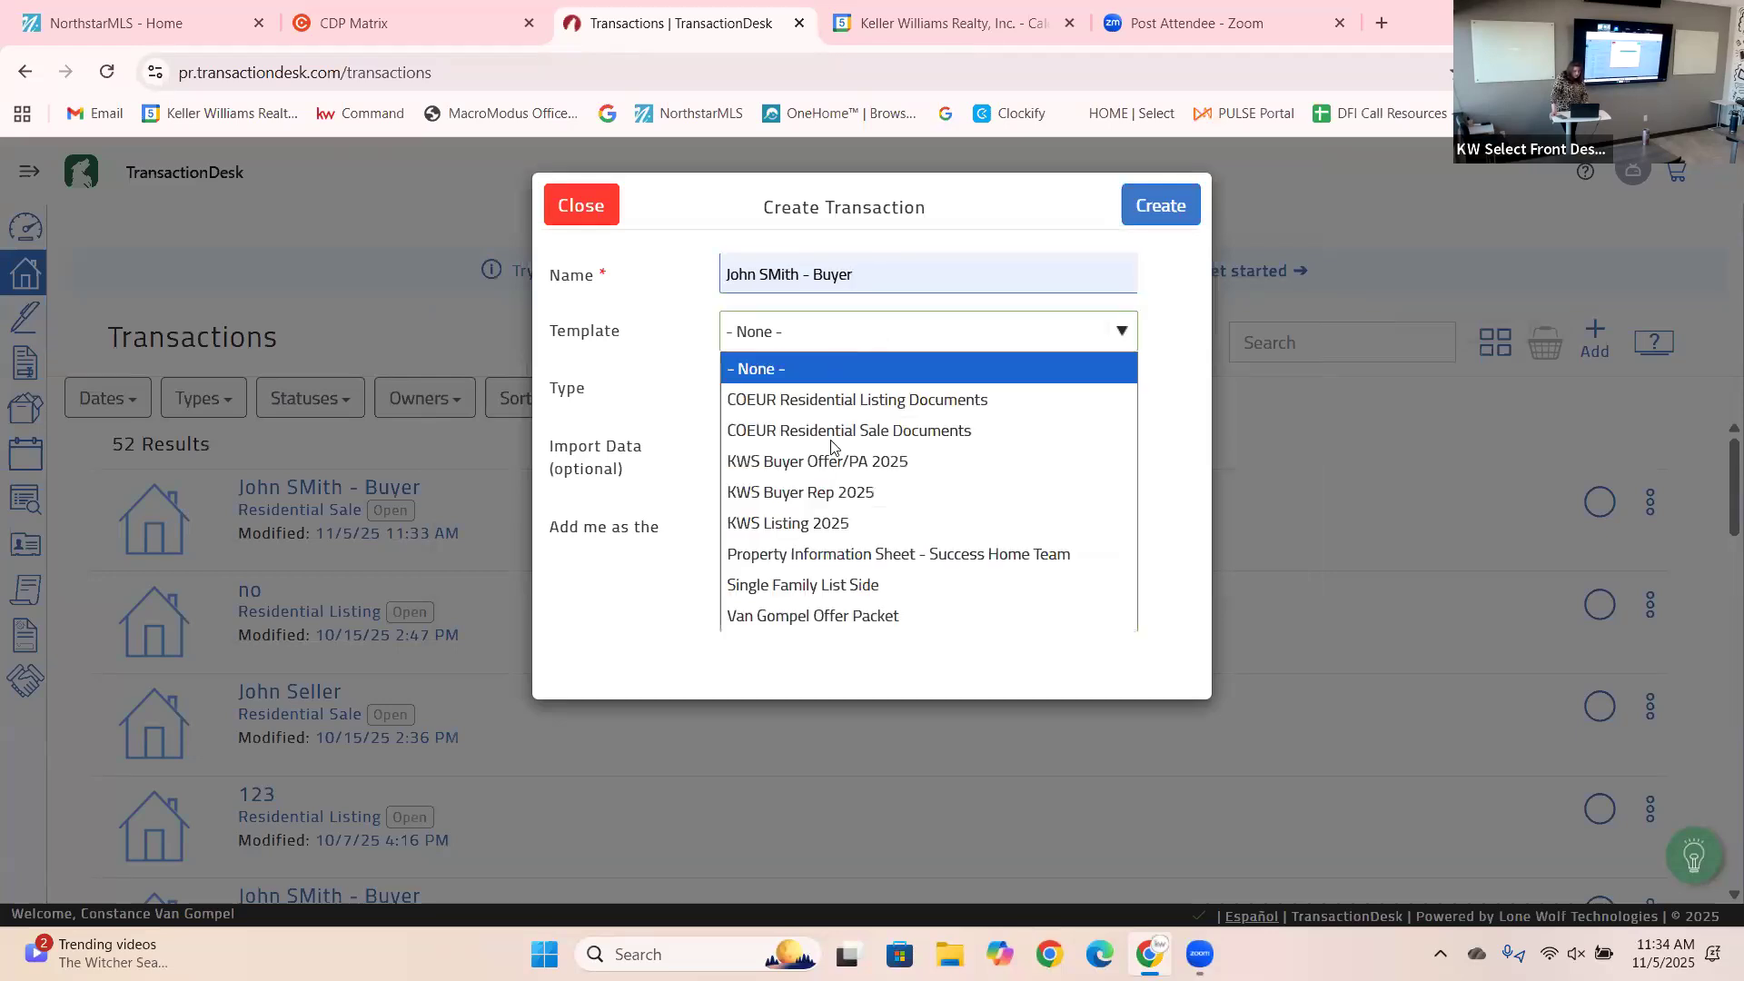
pyautogui.click(817, 525)
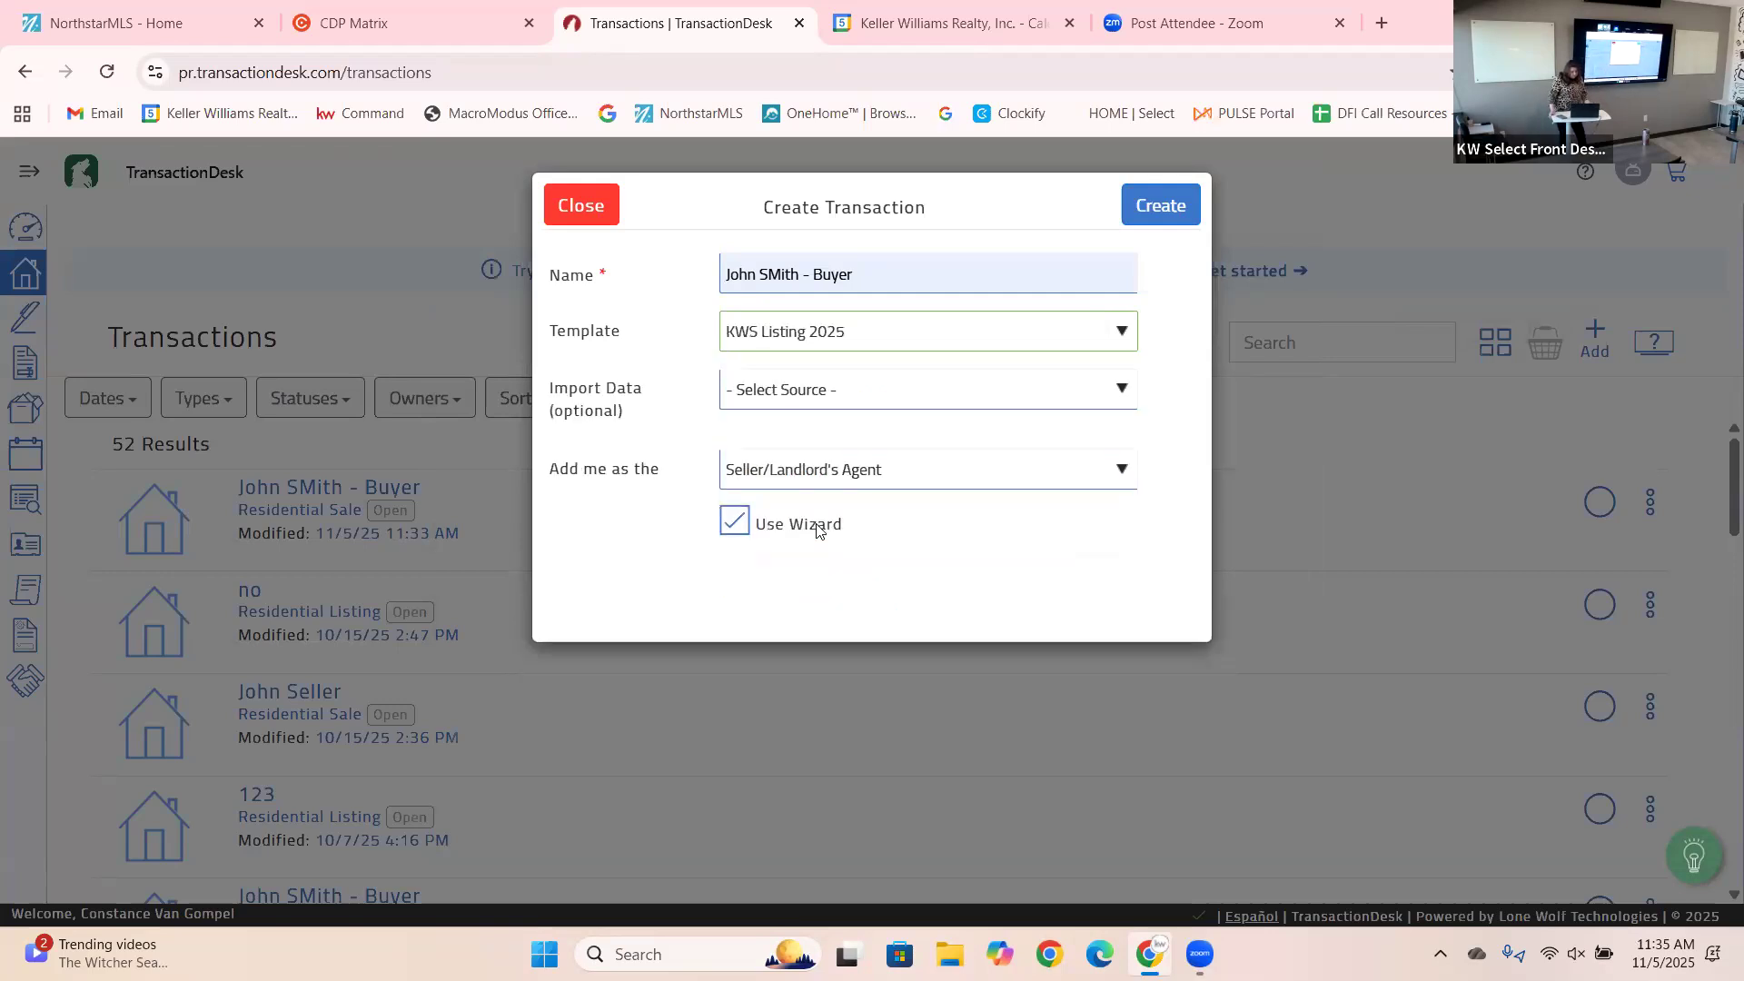
pyautogui.click(796, 394)
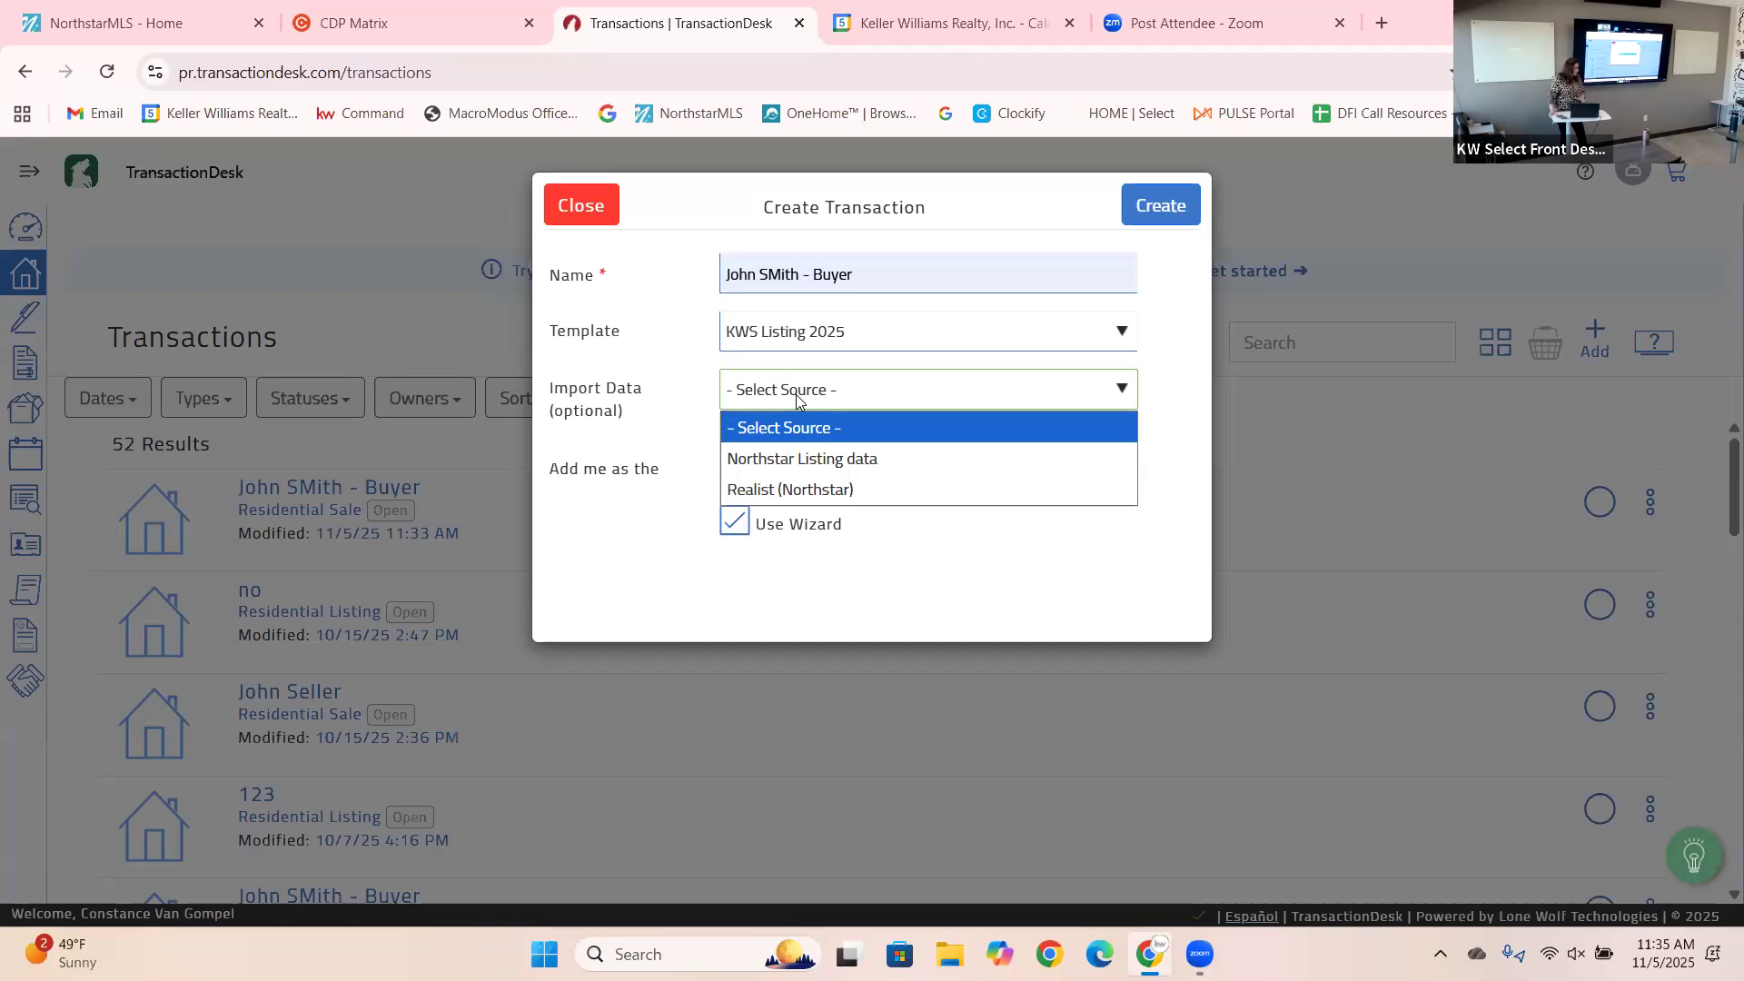
pyautogui.click(614, 515)
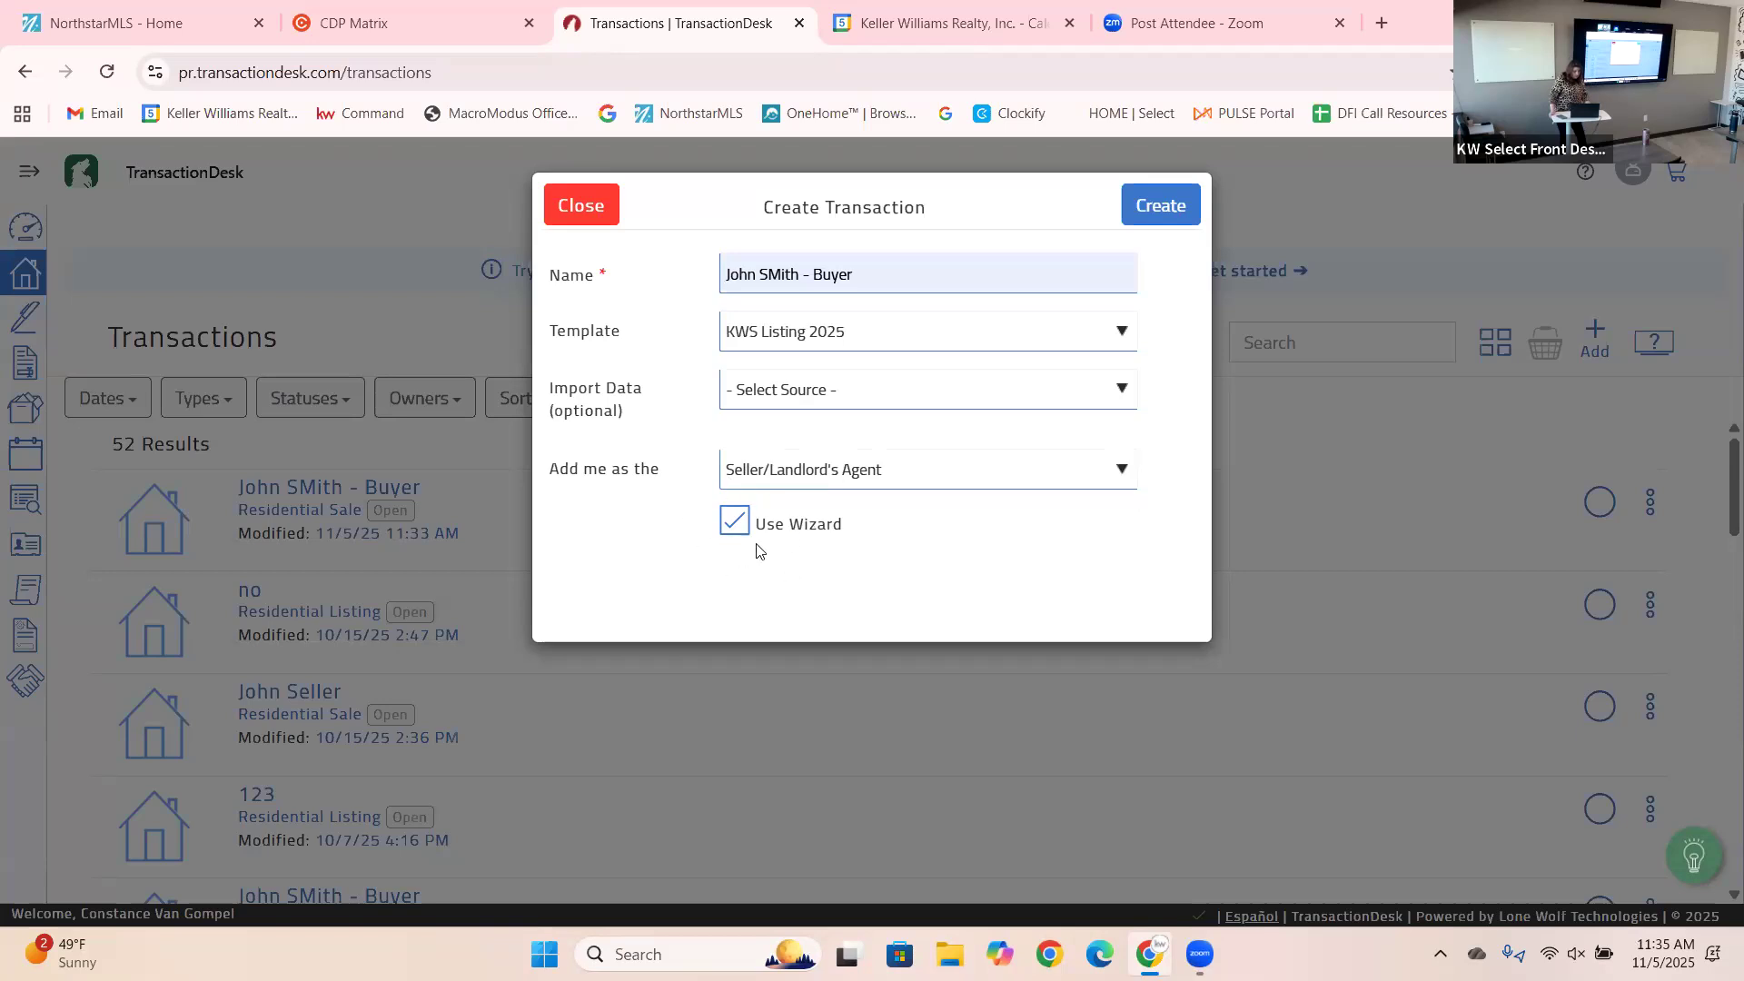
pyautogui.click(1172, 209)
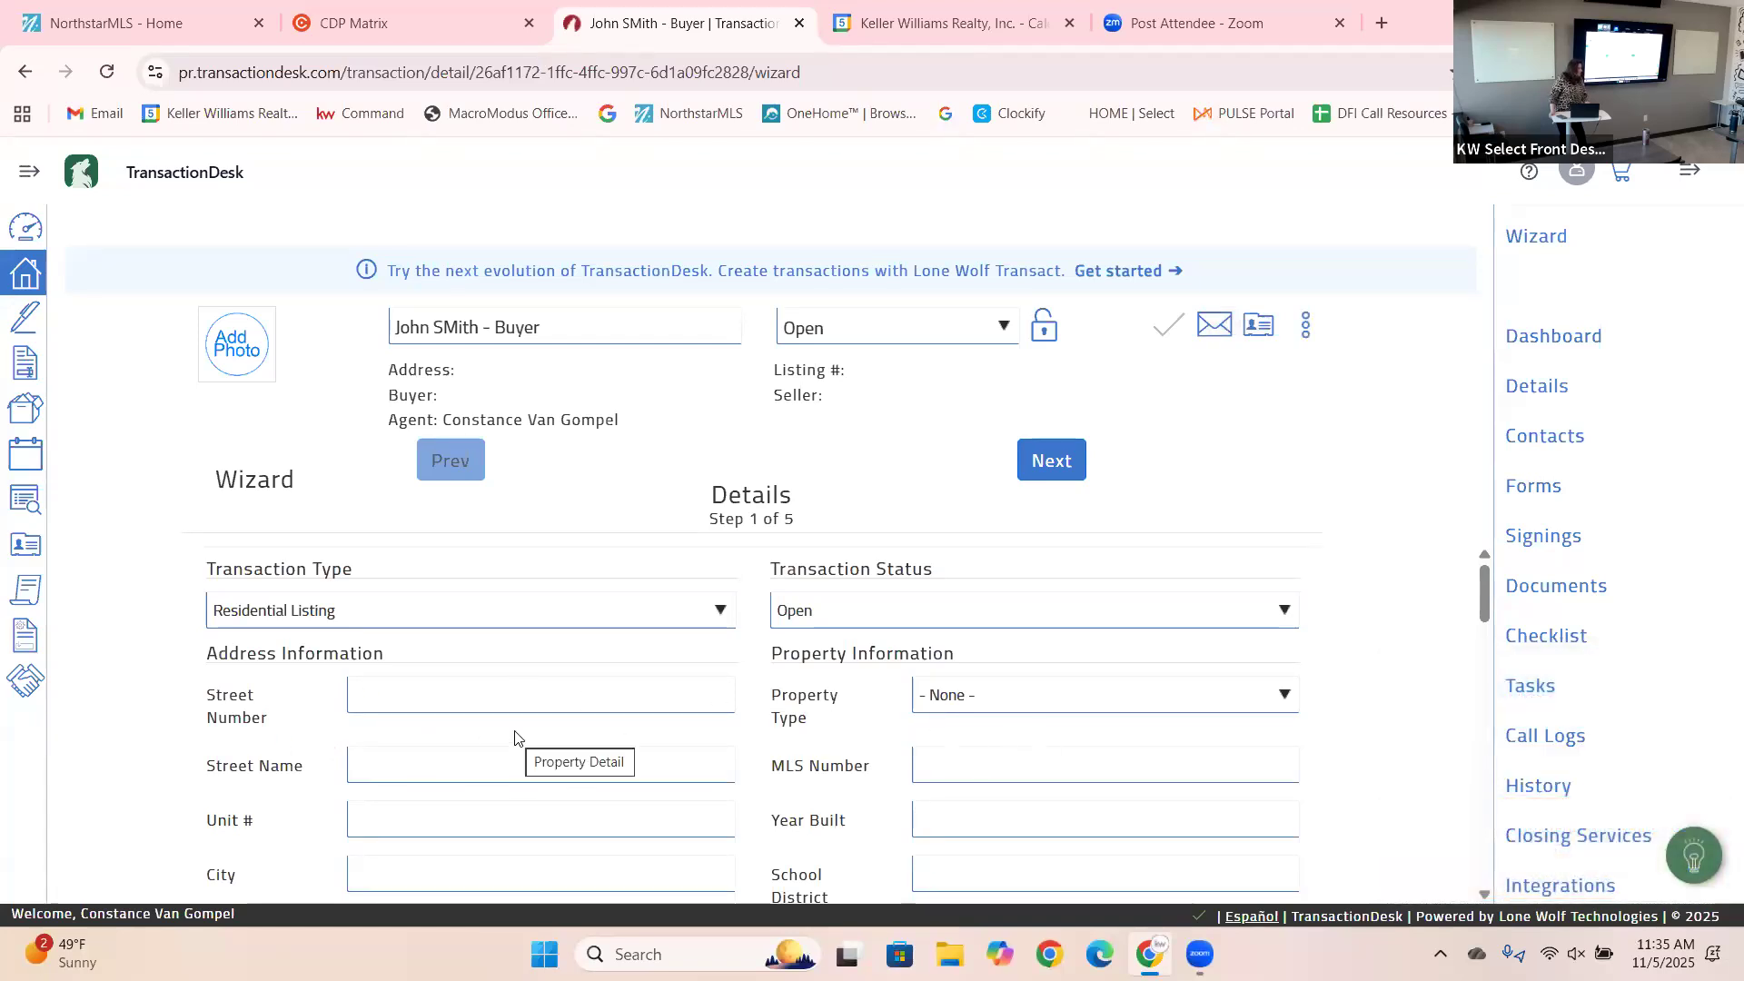
# Skip to Contacts, add the saved contact found by searching 'john' as Buyer, and continue to Forms.
pyautogui.click(1045, 463)
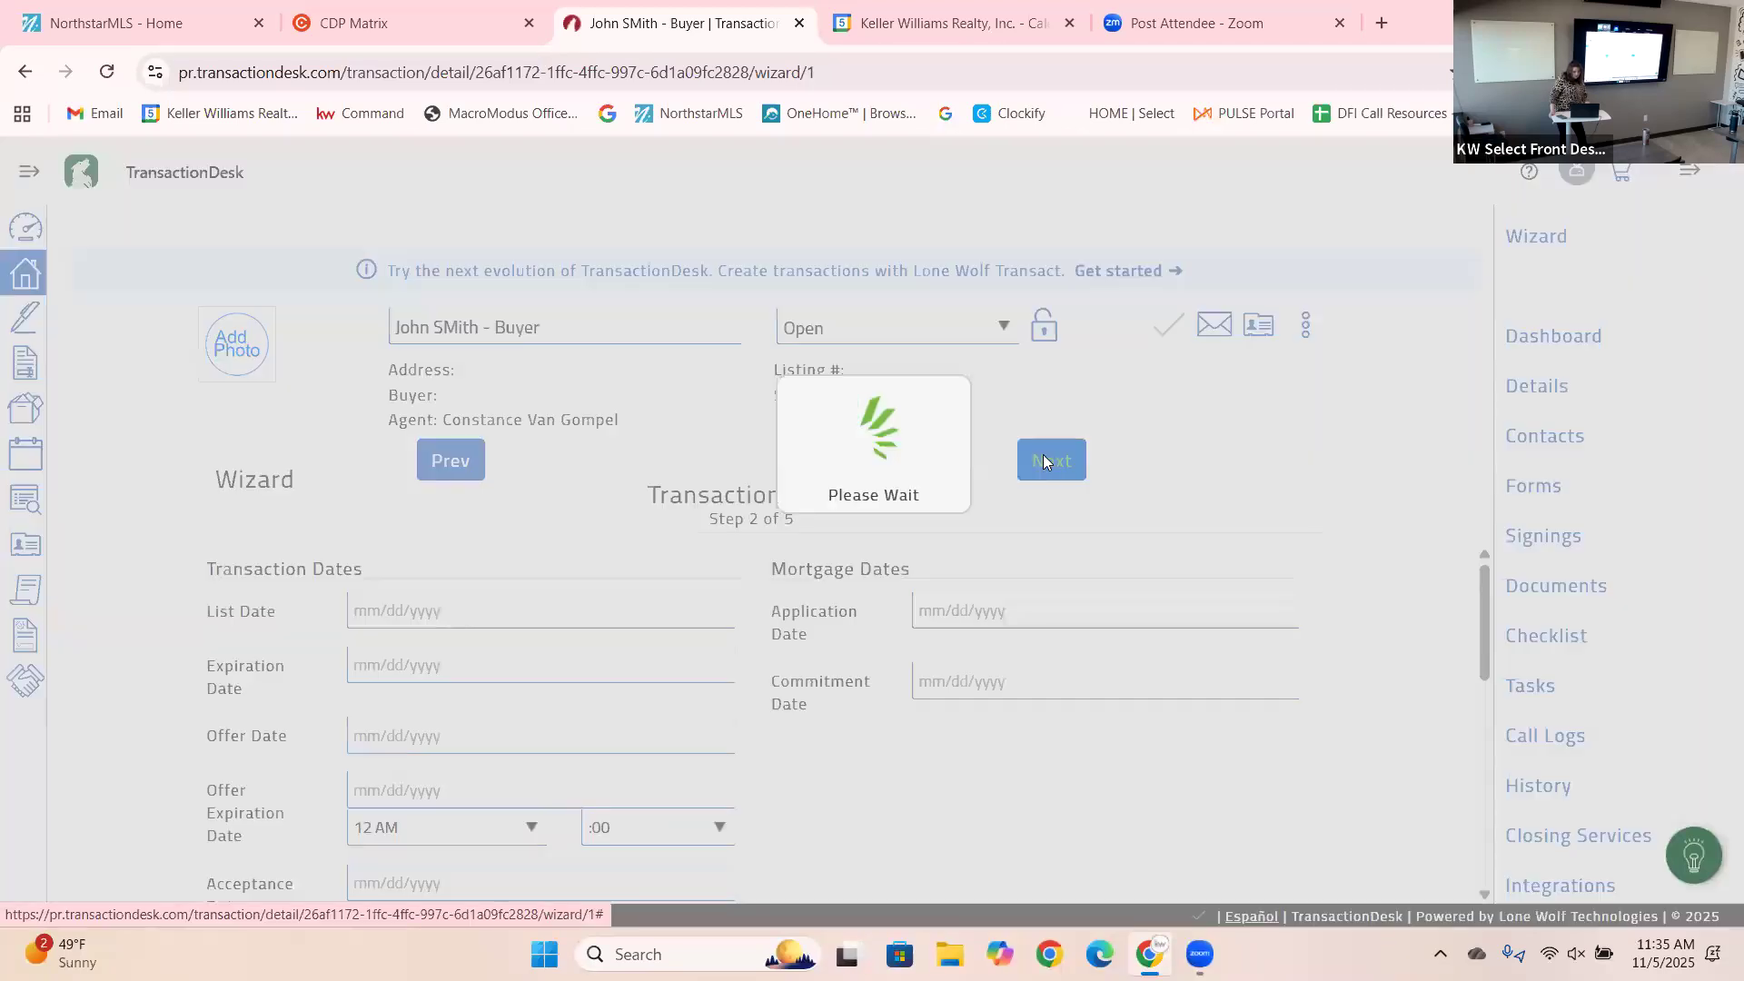
pyautogui.click(1045, 463)
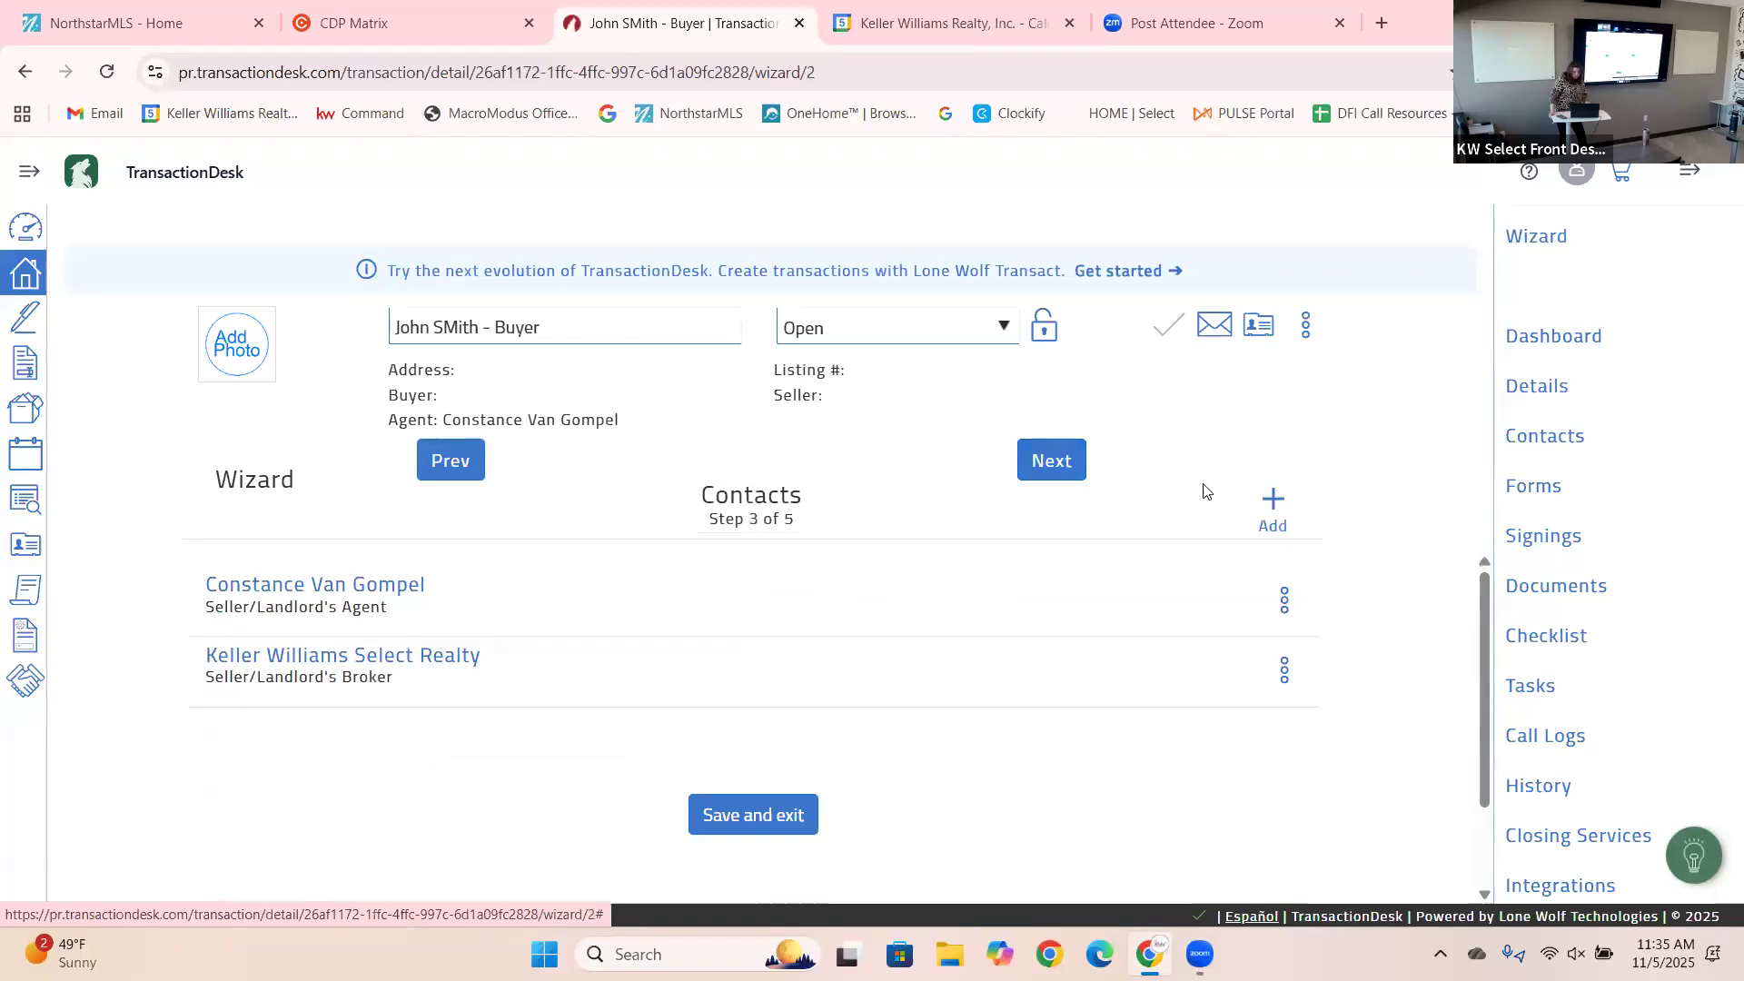
pyautogui.click(1272, 509)
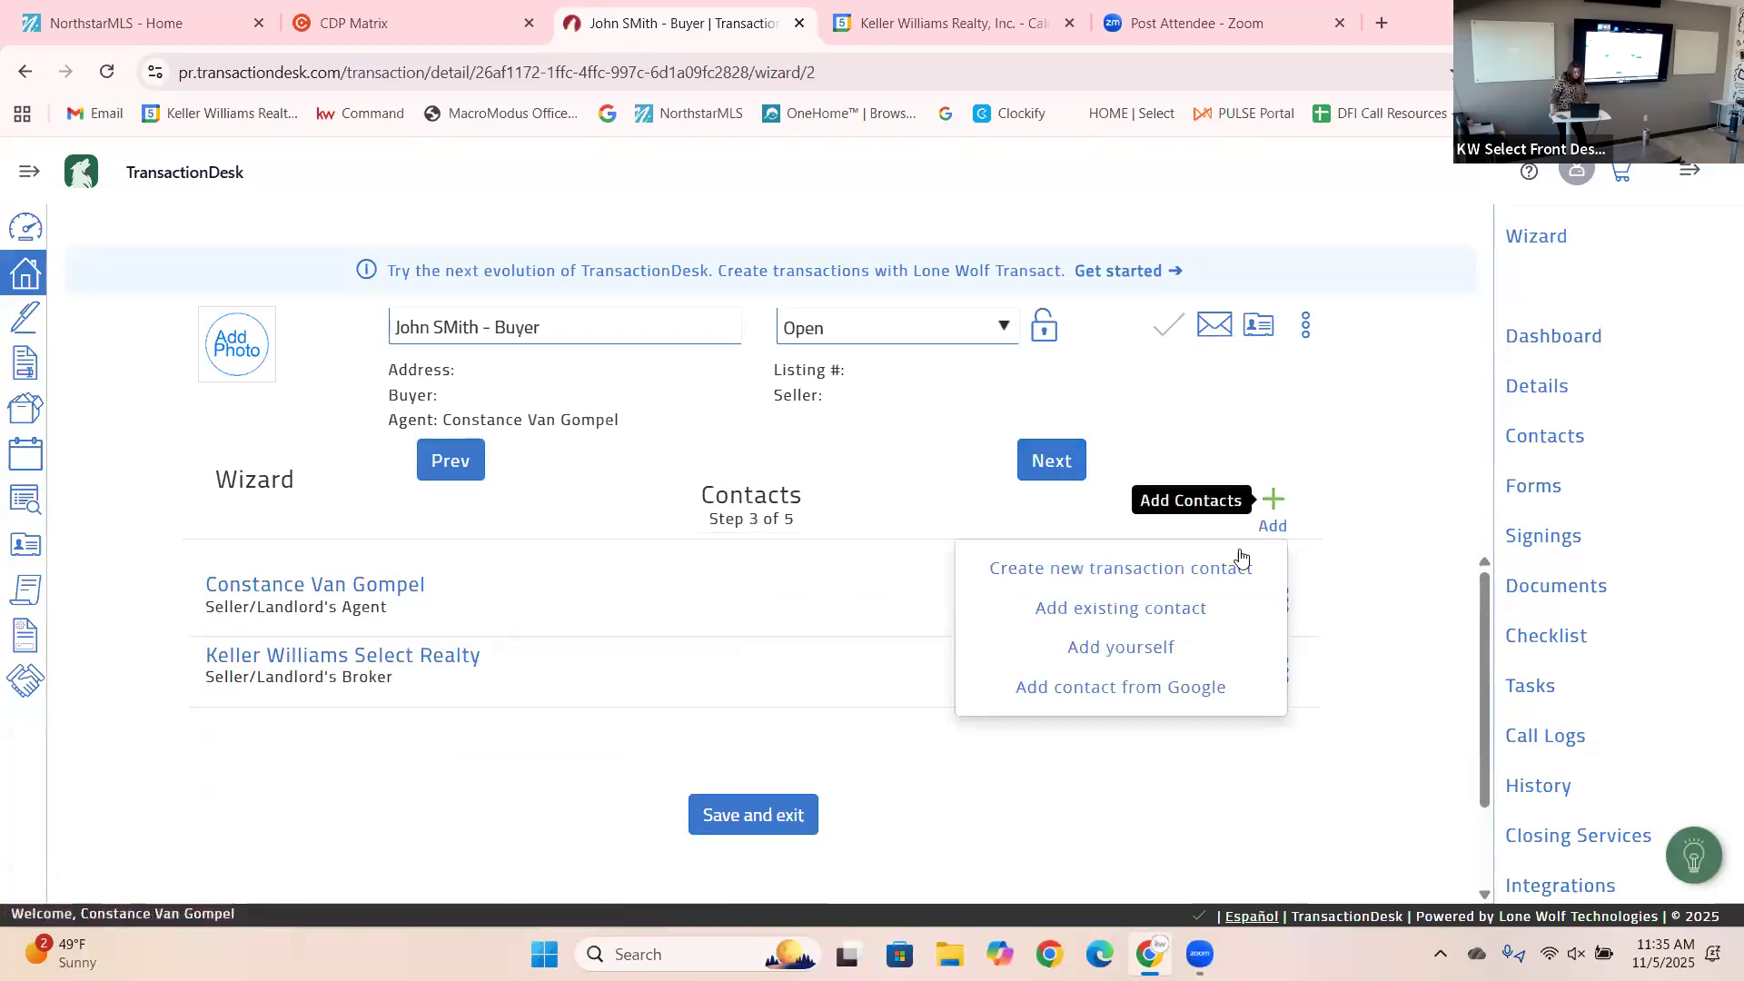
pyautogui.click(1159, 617)
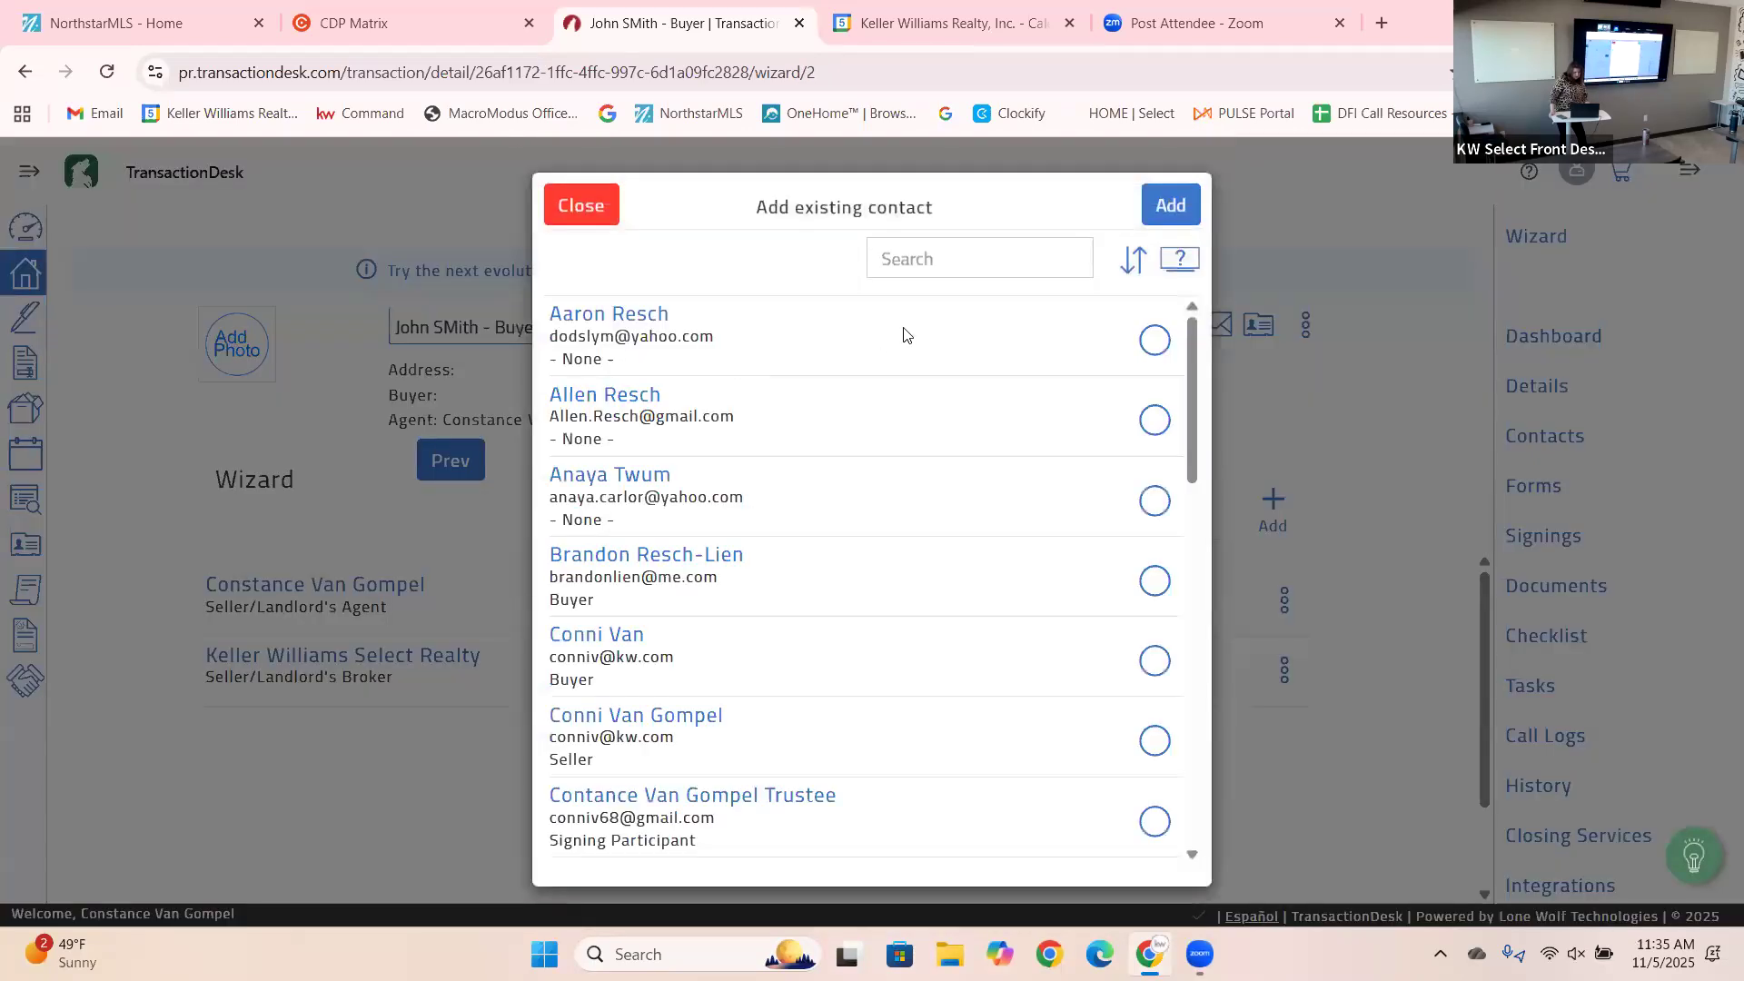
pyautogui.click(956, 245)
pyautogui.write('john')
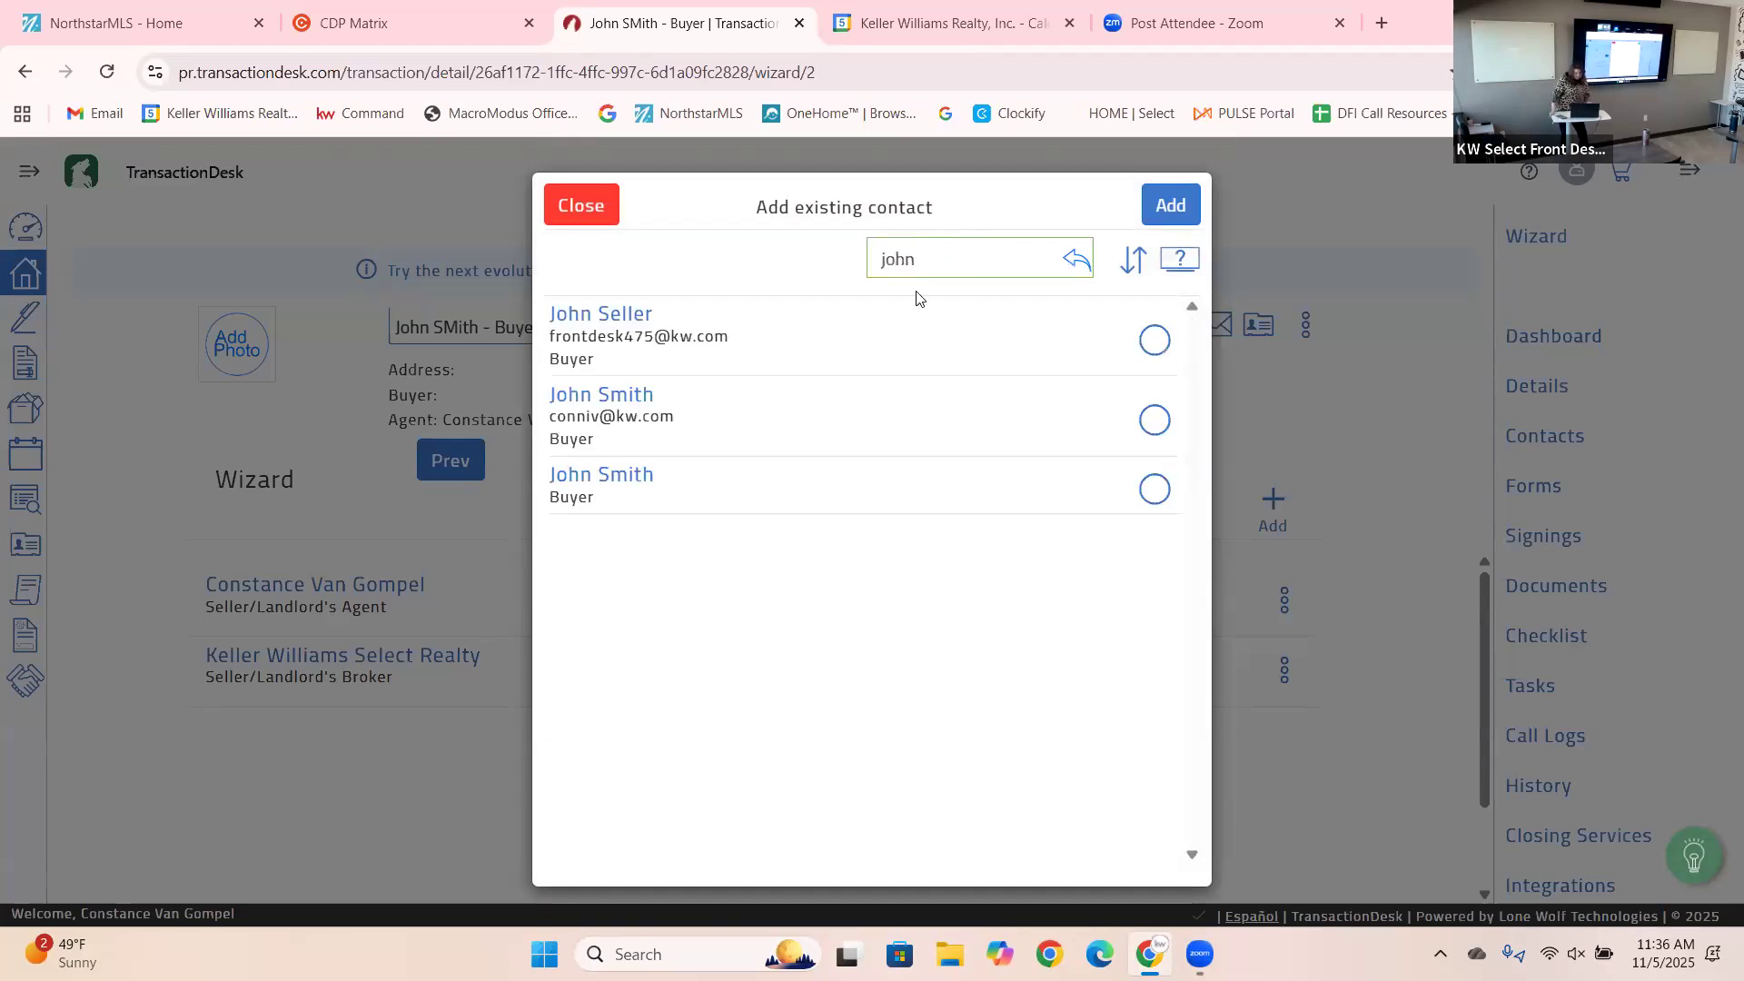
pyautogui.click(1153, 339)
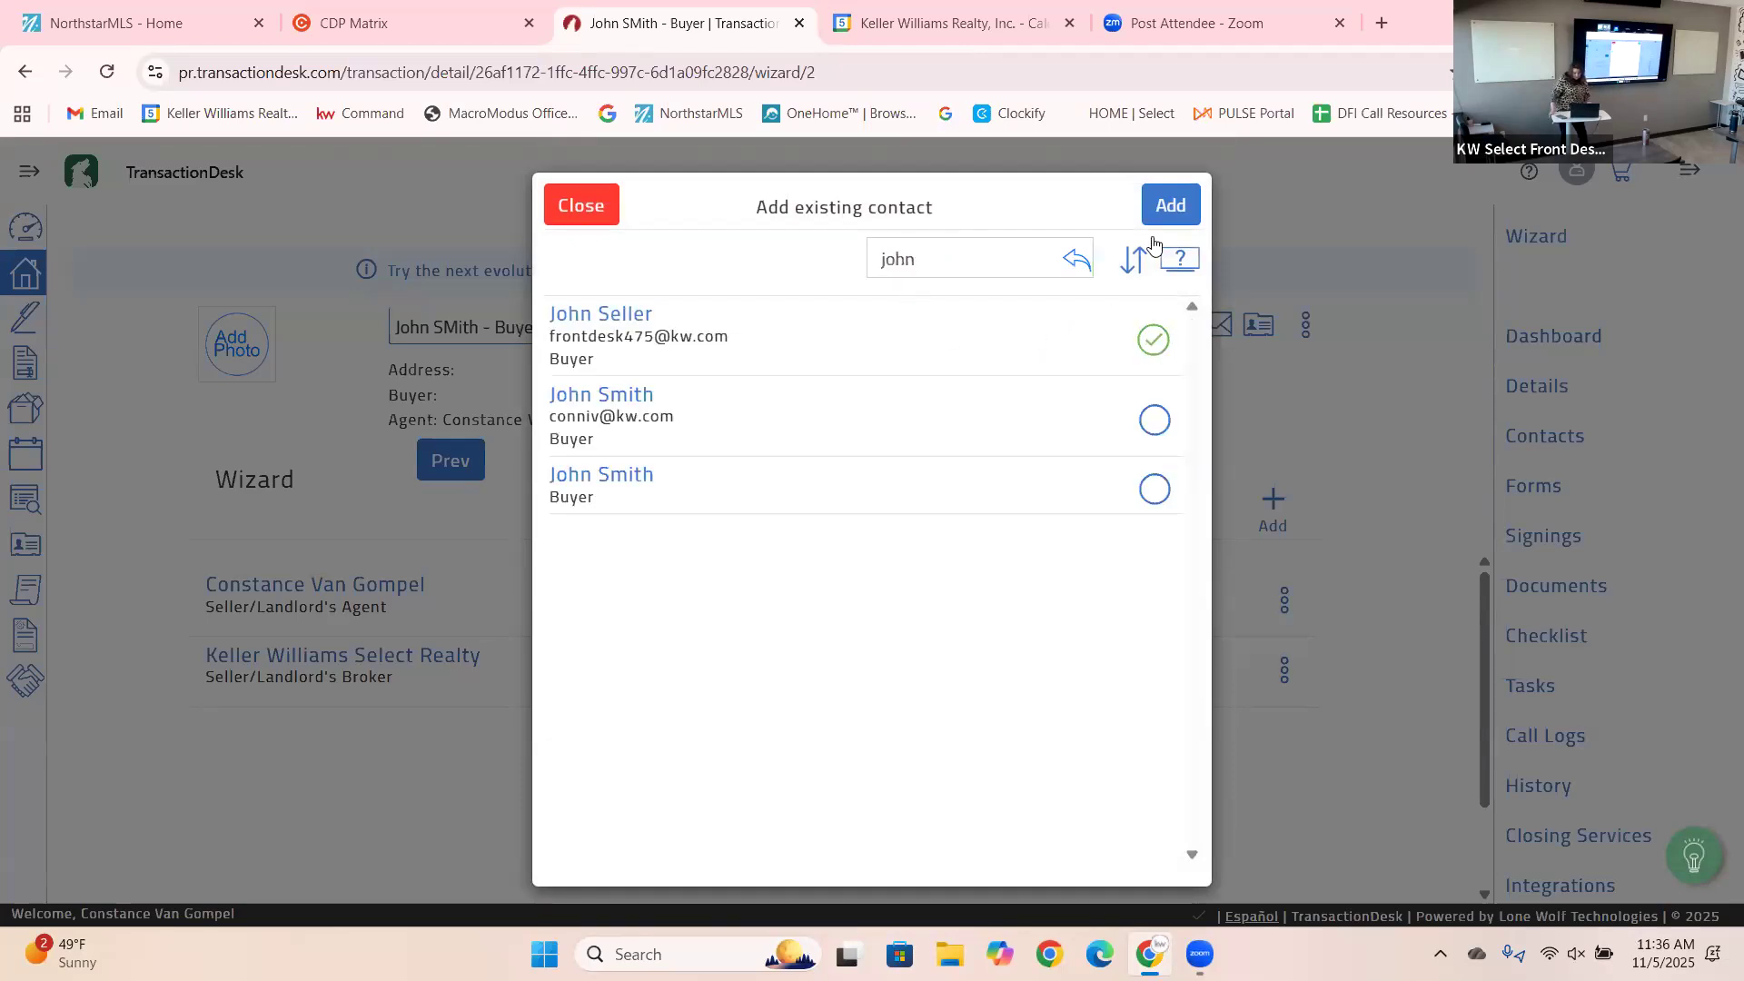
pyautogui.click(1175, 202)
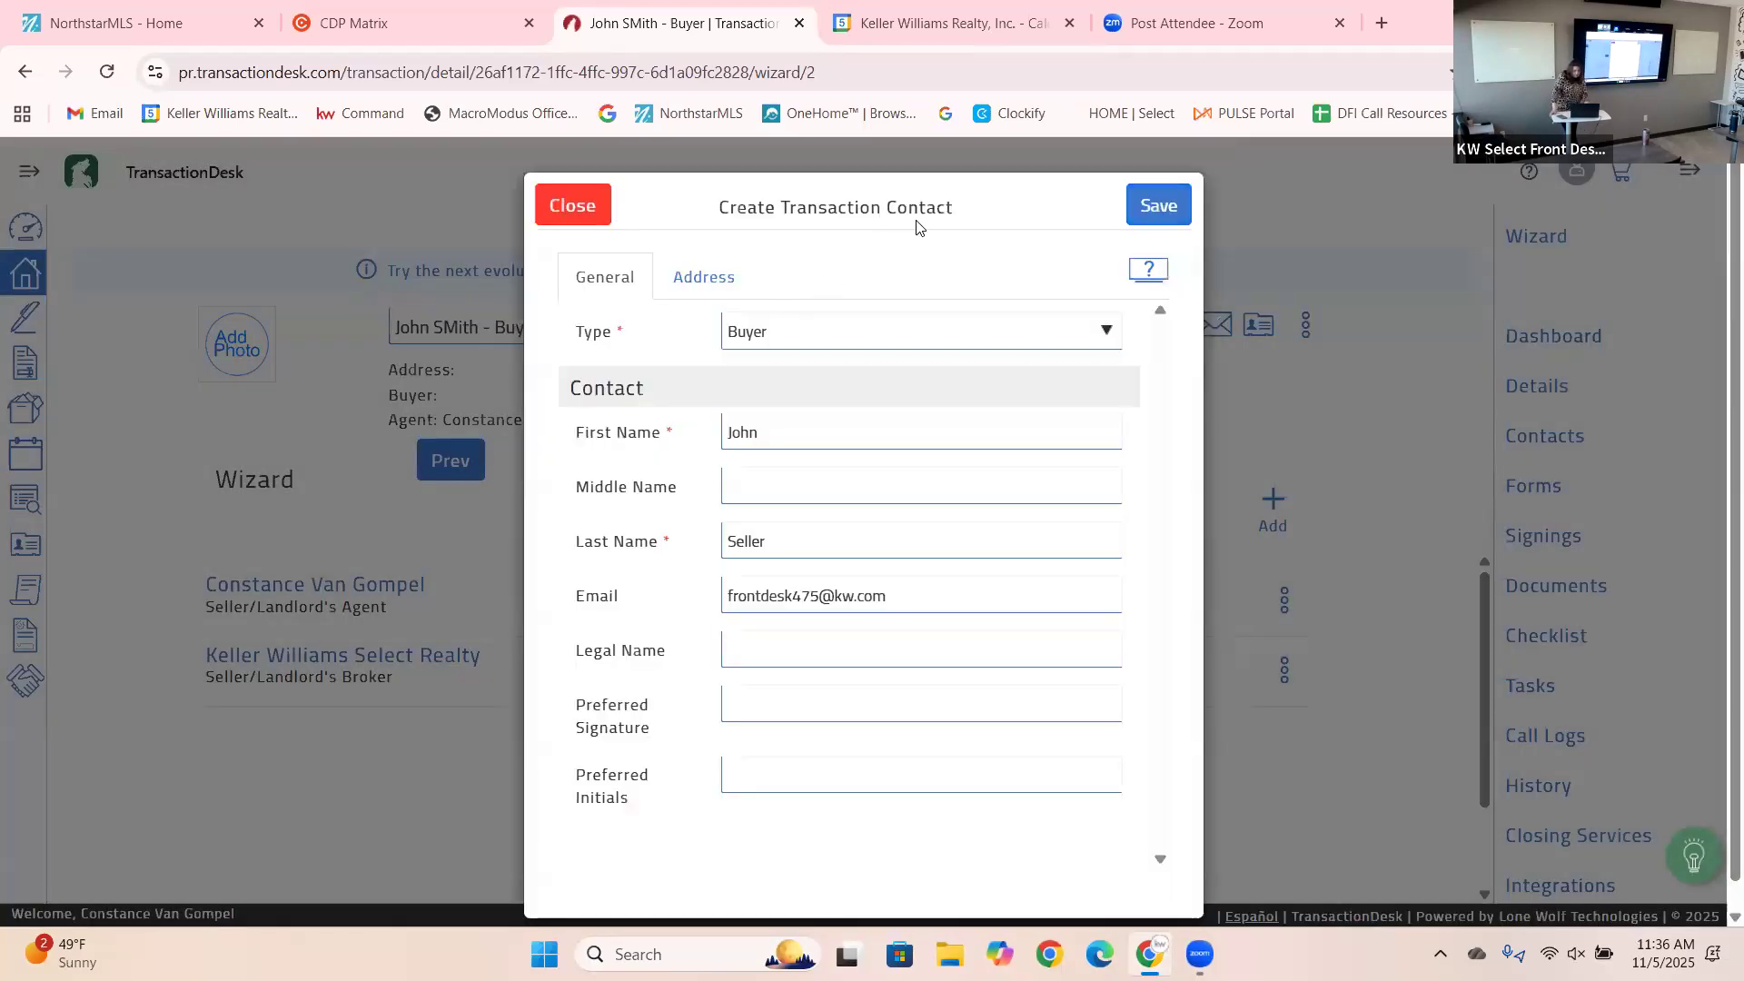
pyautogui.click(1175, 201)
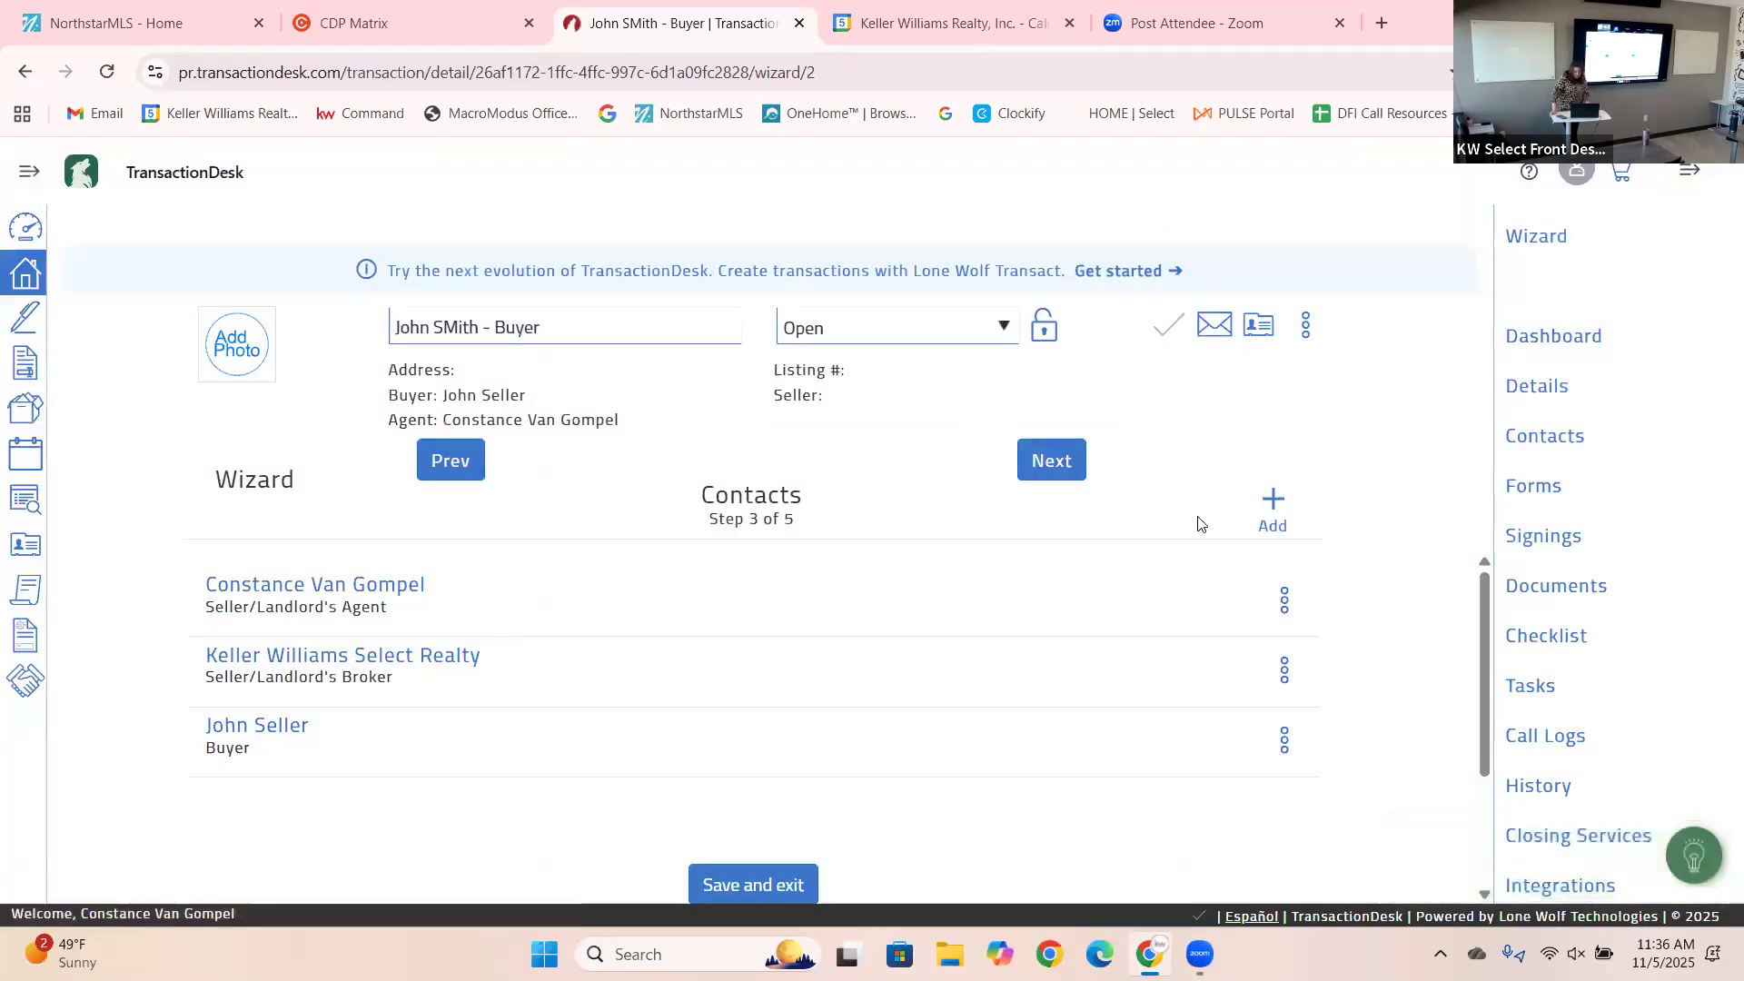
pyautogui.click(1064, 464)
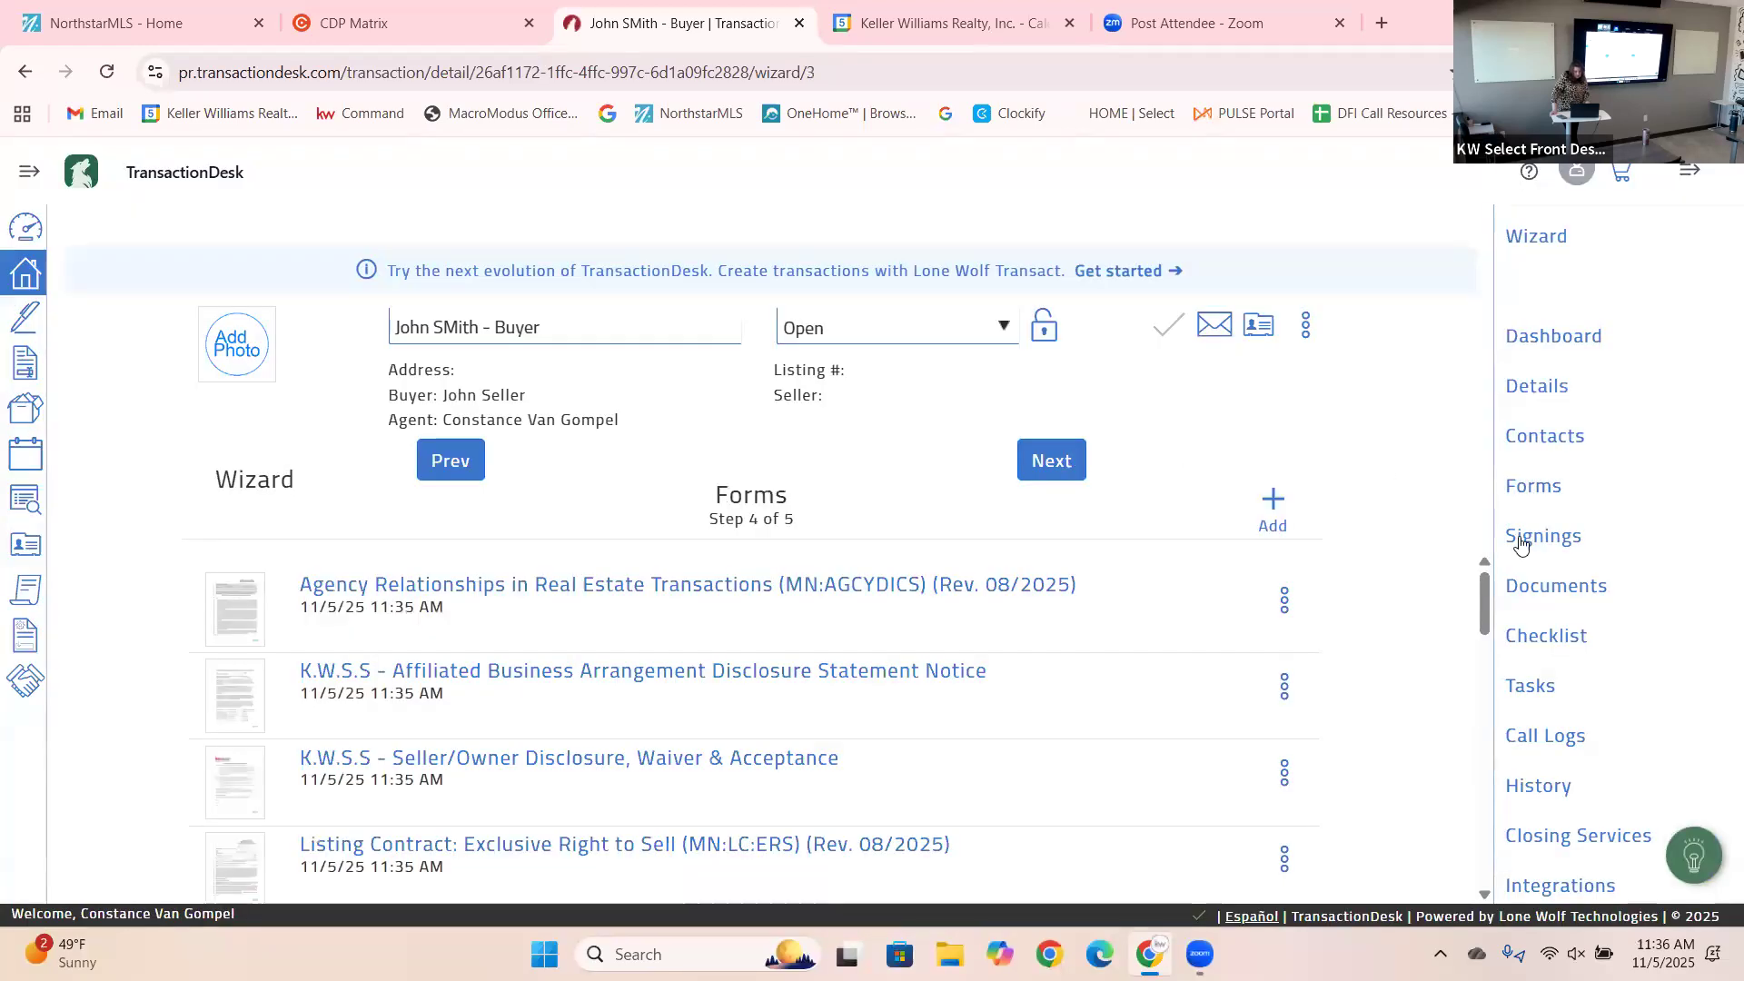
# Scroll the Forms list and open K.W.S.S - Seller/Owner Disclosure, Waiver & Acceptance.
pyautogui.moveTo(1485, 614)
pyautogui.mouseDown()
pyautogui.moveTo(1569, 743)
pyautogui.moveTo(1591, 828)
pyautogui.moveTo(1510, 688)
pyautogui.moveTo(1499, 597)
pyautogui.mouseUp()
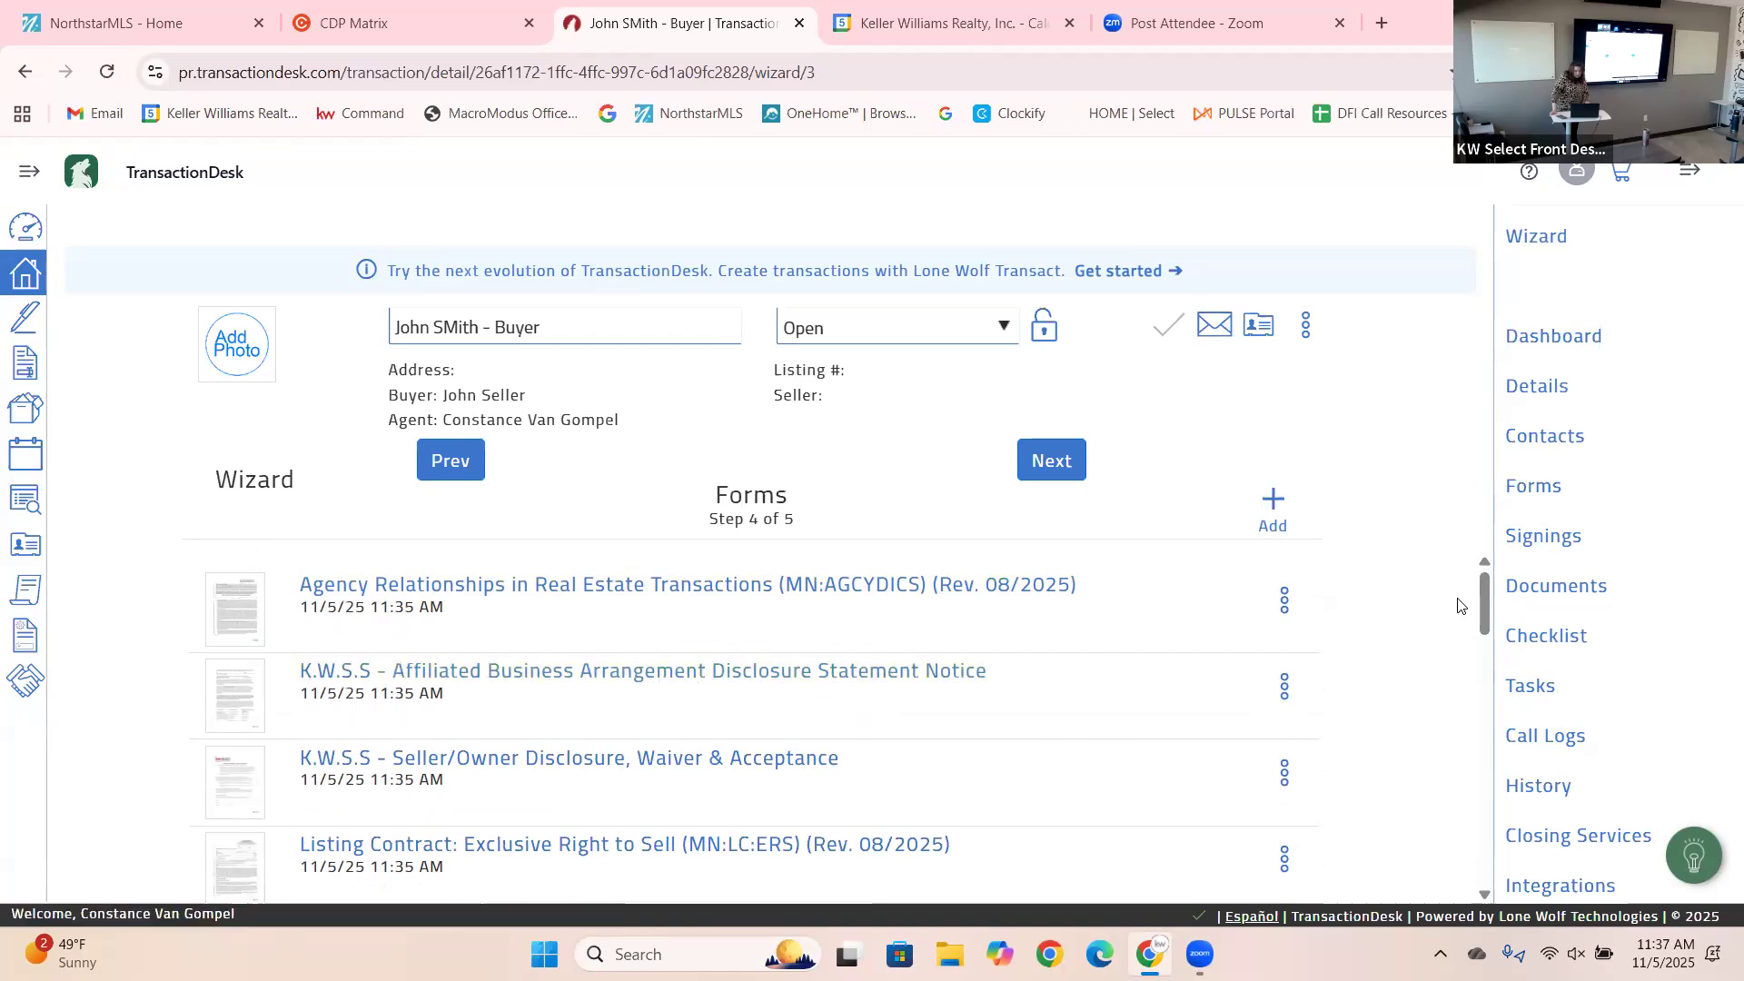
pyautogui.moveTo(1484, 607); pyautogui.dragTo(1487, 635)
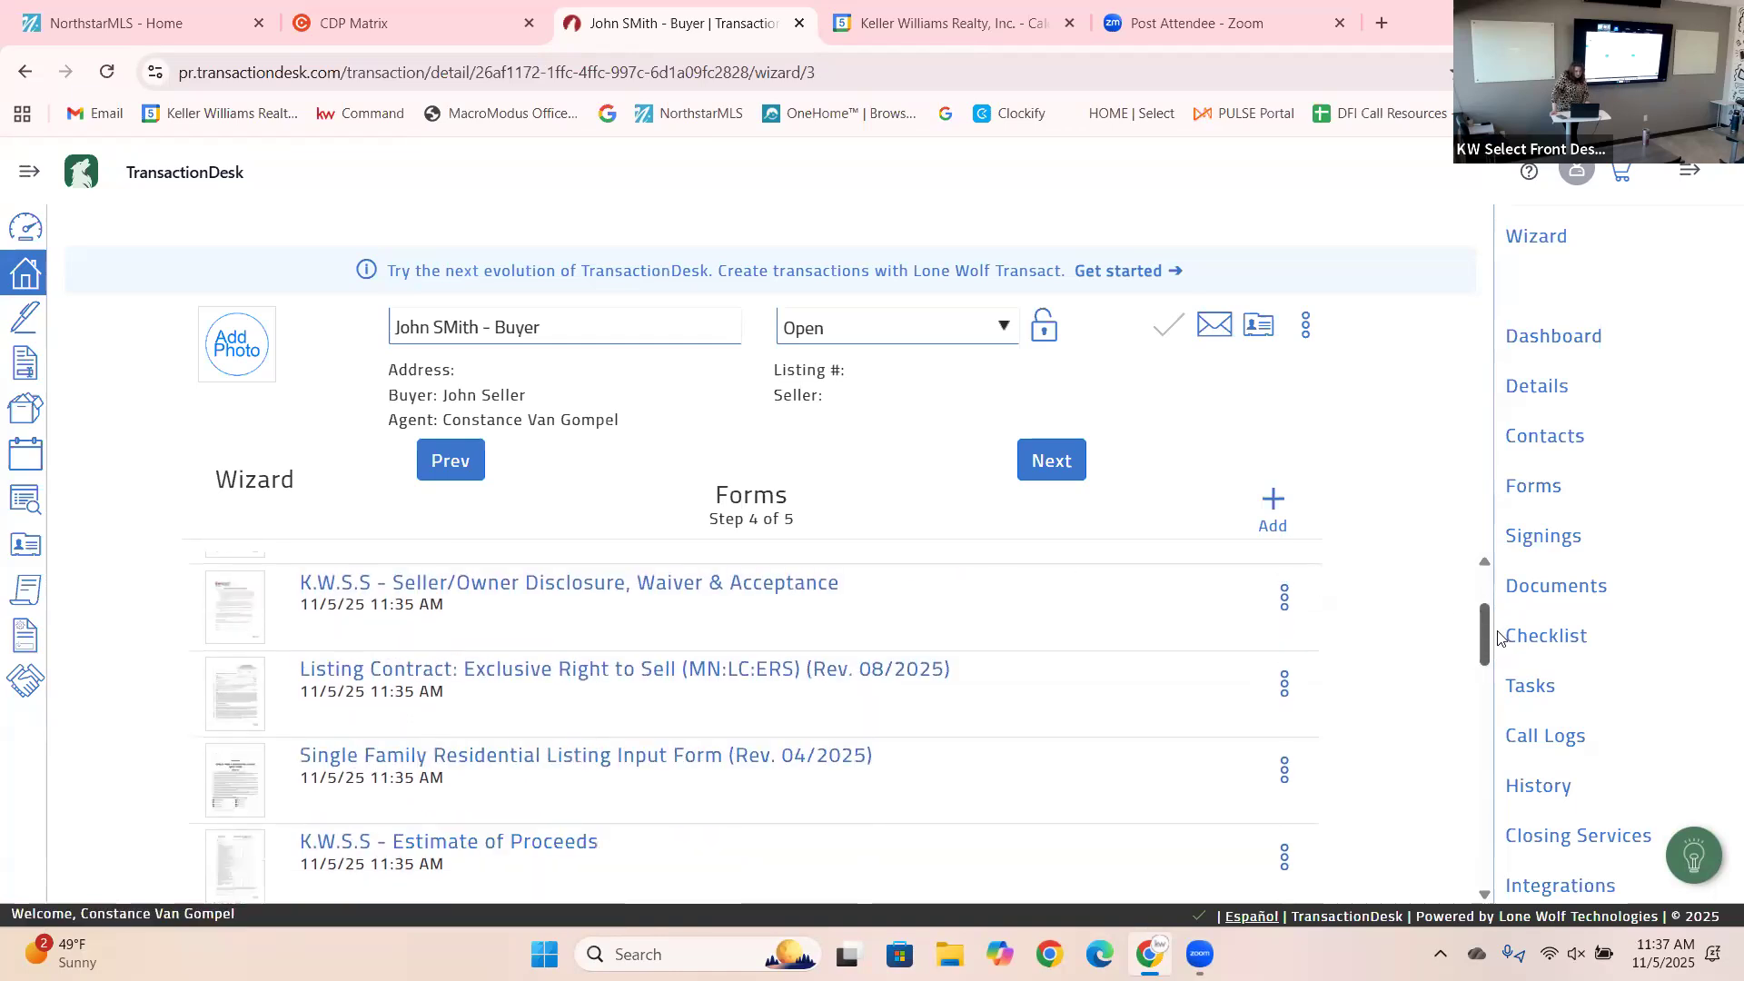
pyautogui.click(509, 592)
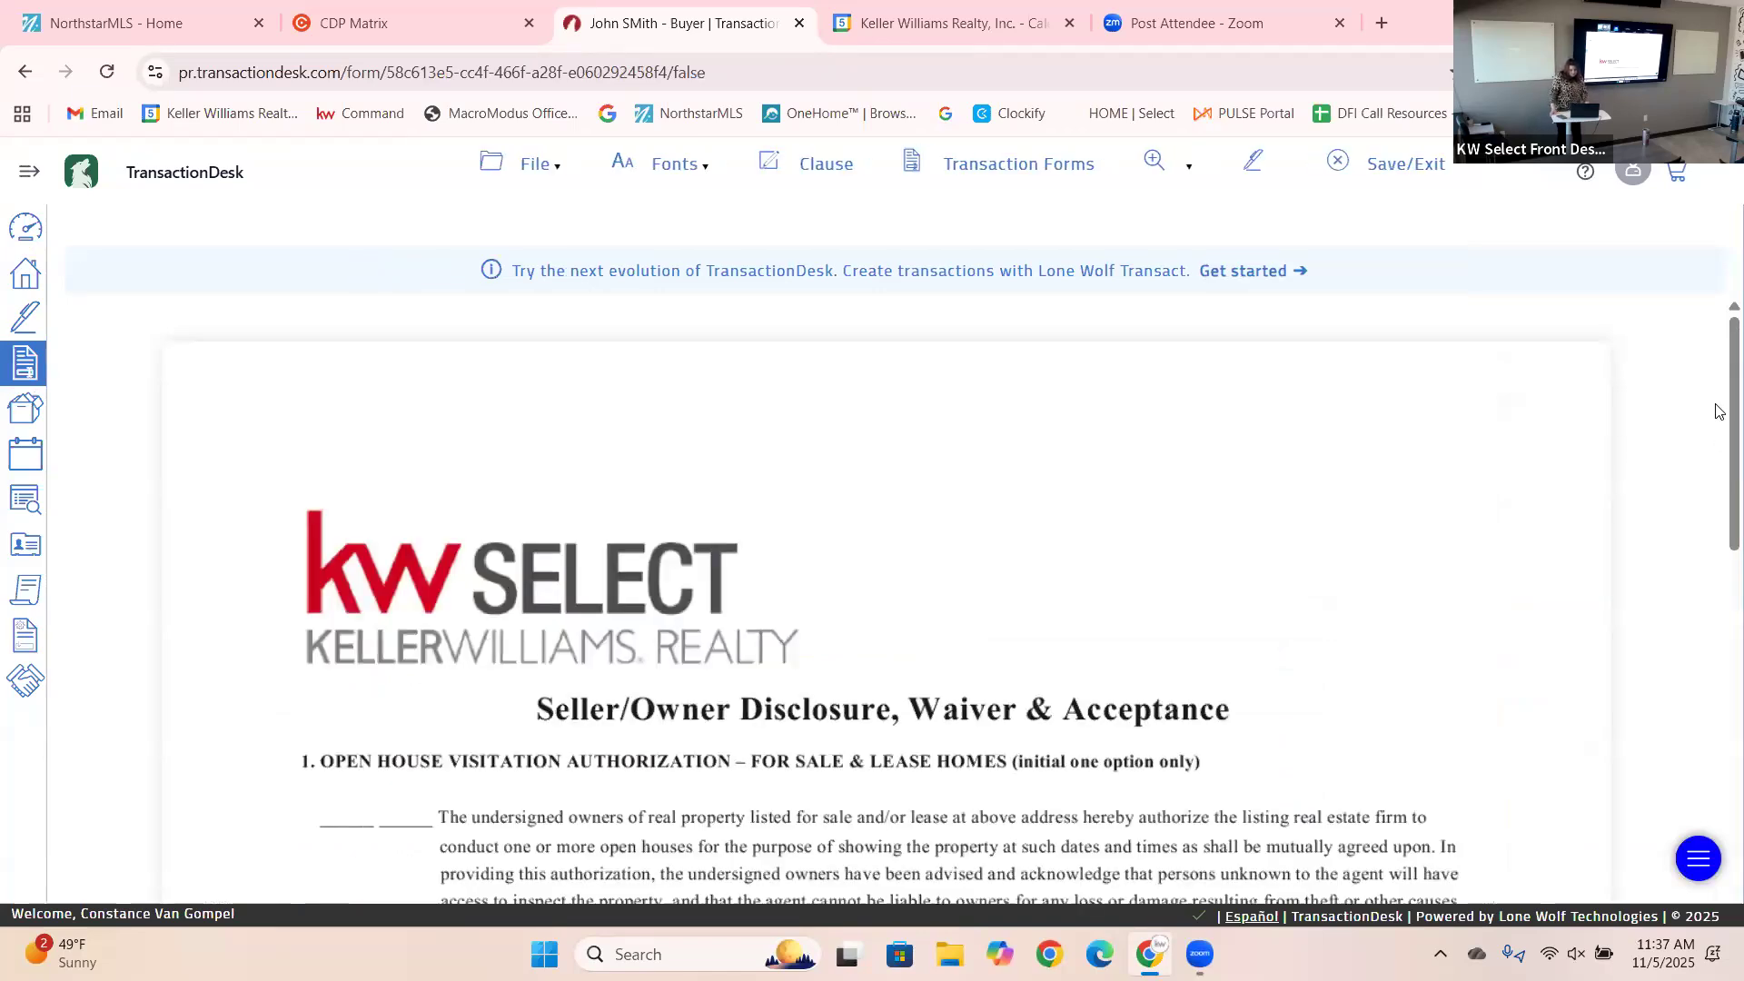
# Change the broker admin commission from 450.00 to 550.00.
pyautogui.scroll(-3, 1717, 454)
pyautogui.scroll(-2, 1718, 543)
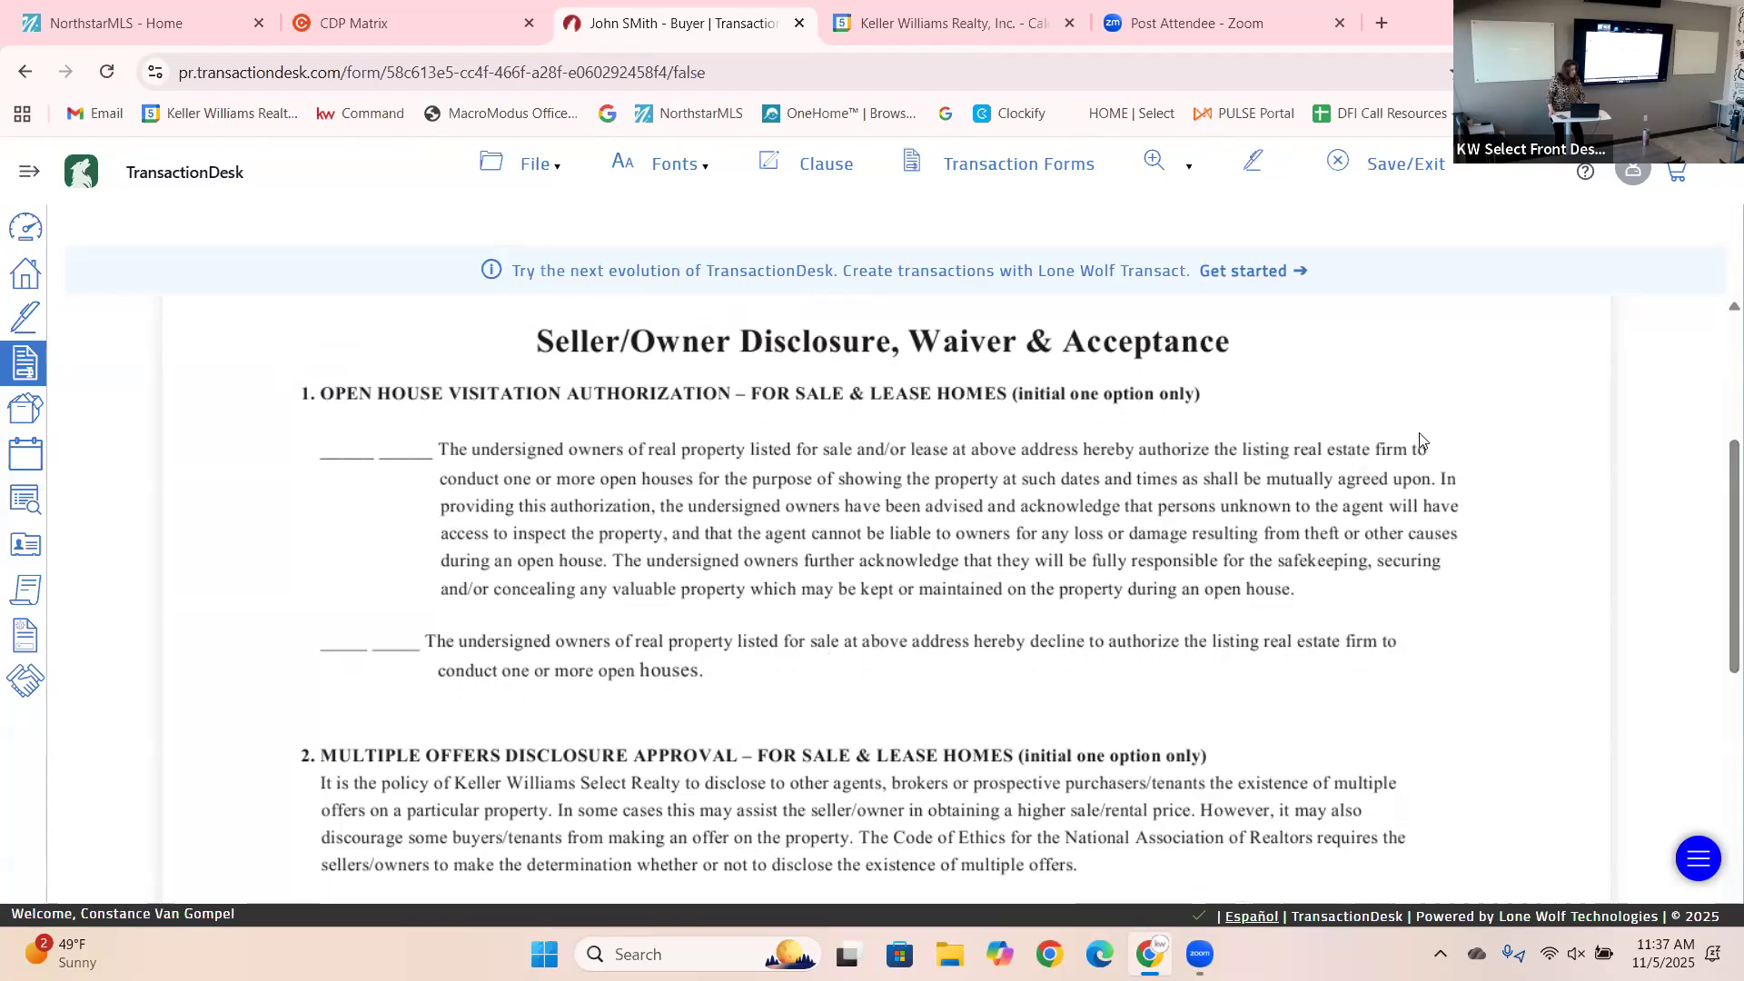
pyautogui.scroll(-4, 1717, 580)
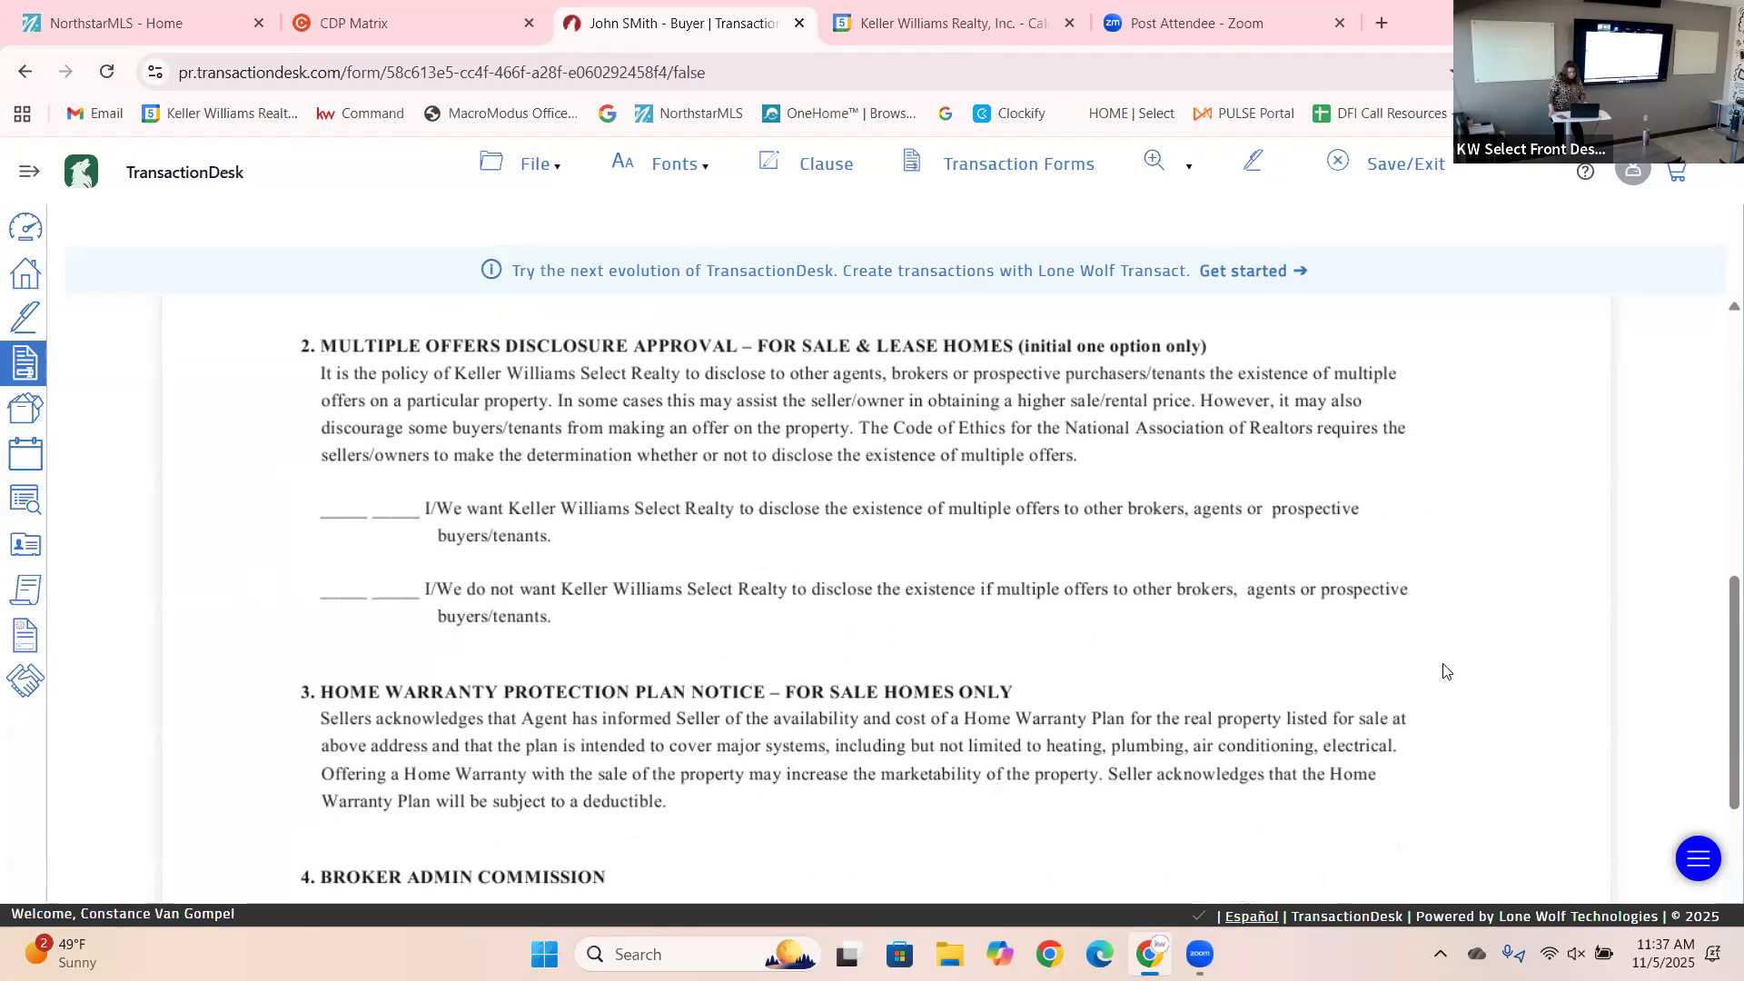
pyautogui.moveTo(1718, 695); pyautogui.dragTo(1718, 818)
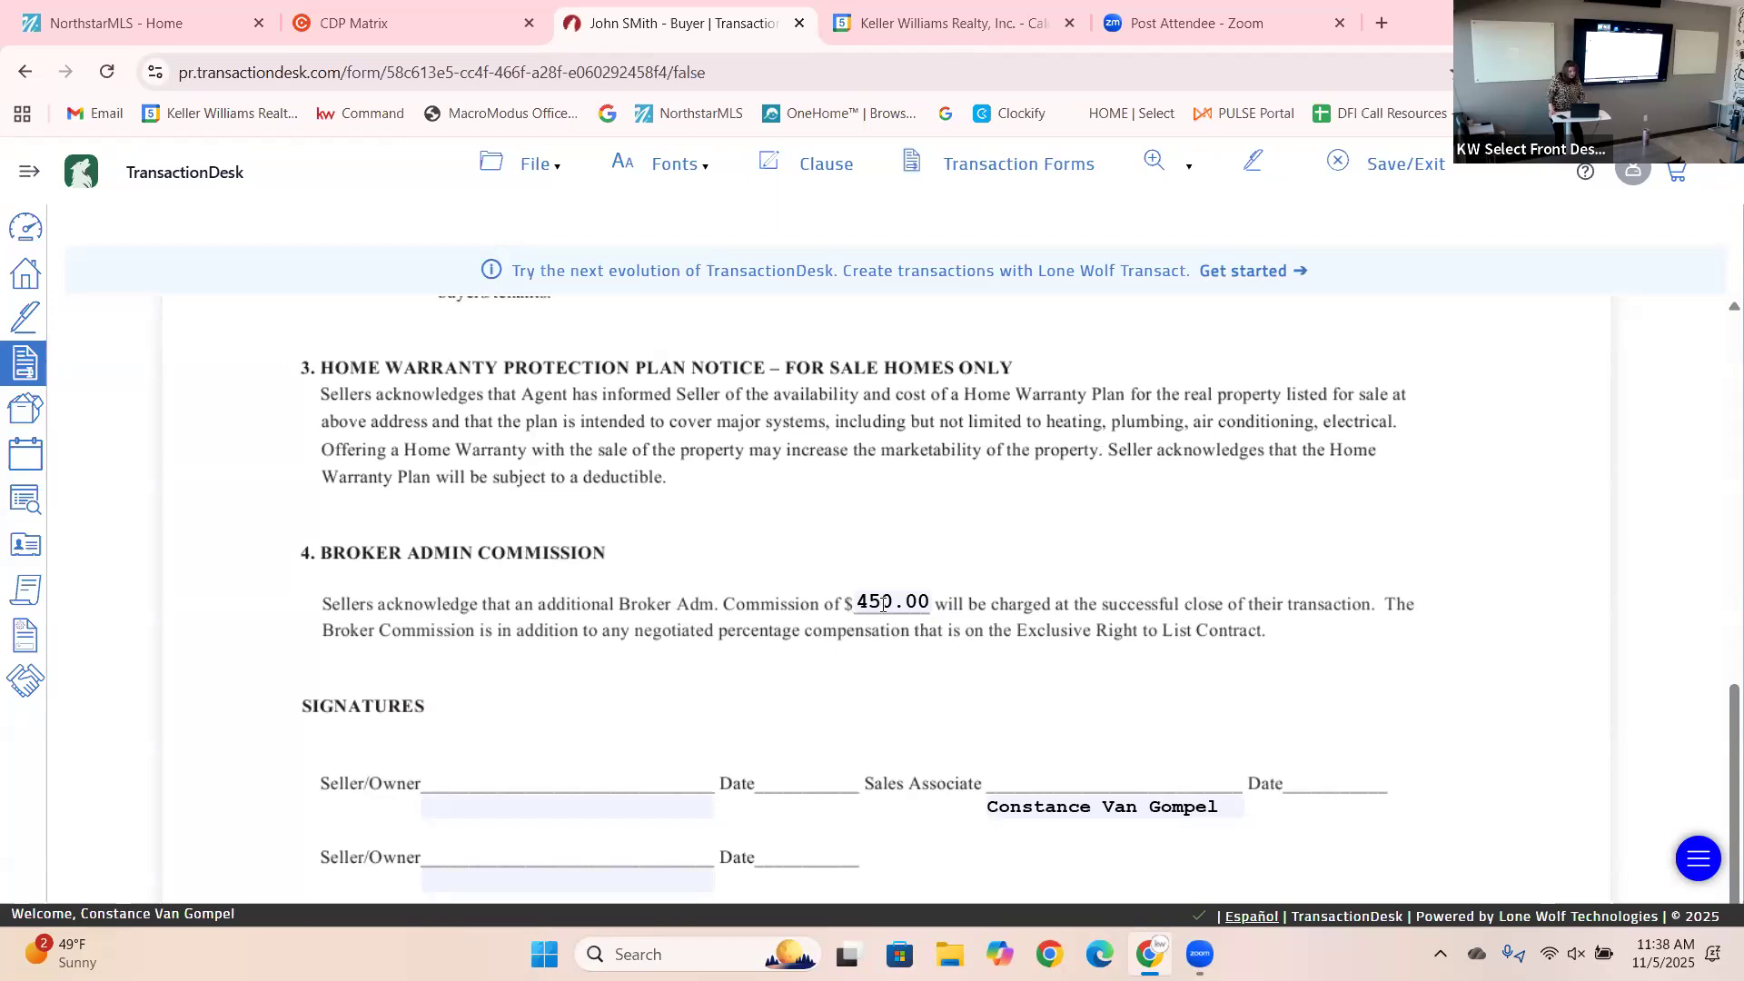
pyautogui.moveTo(854, 602); pyautogui.dragTo(930, 601)
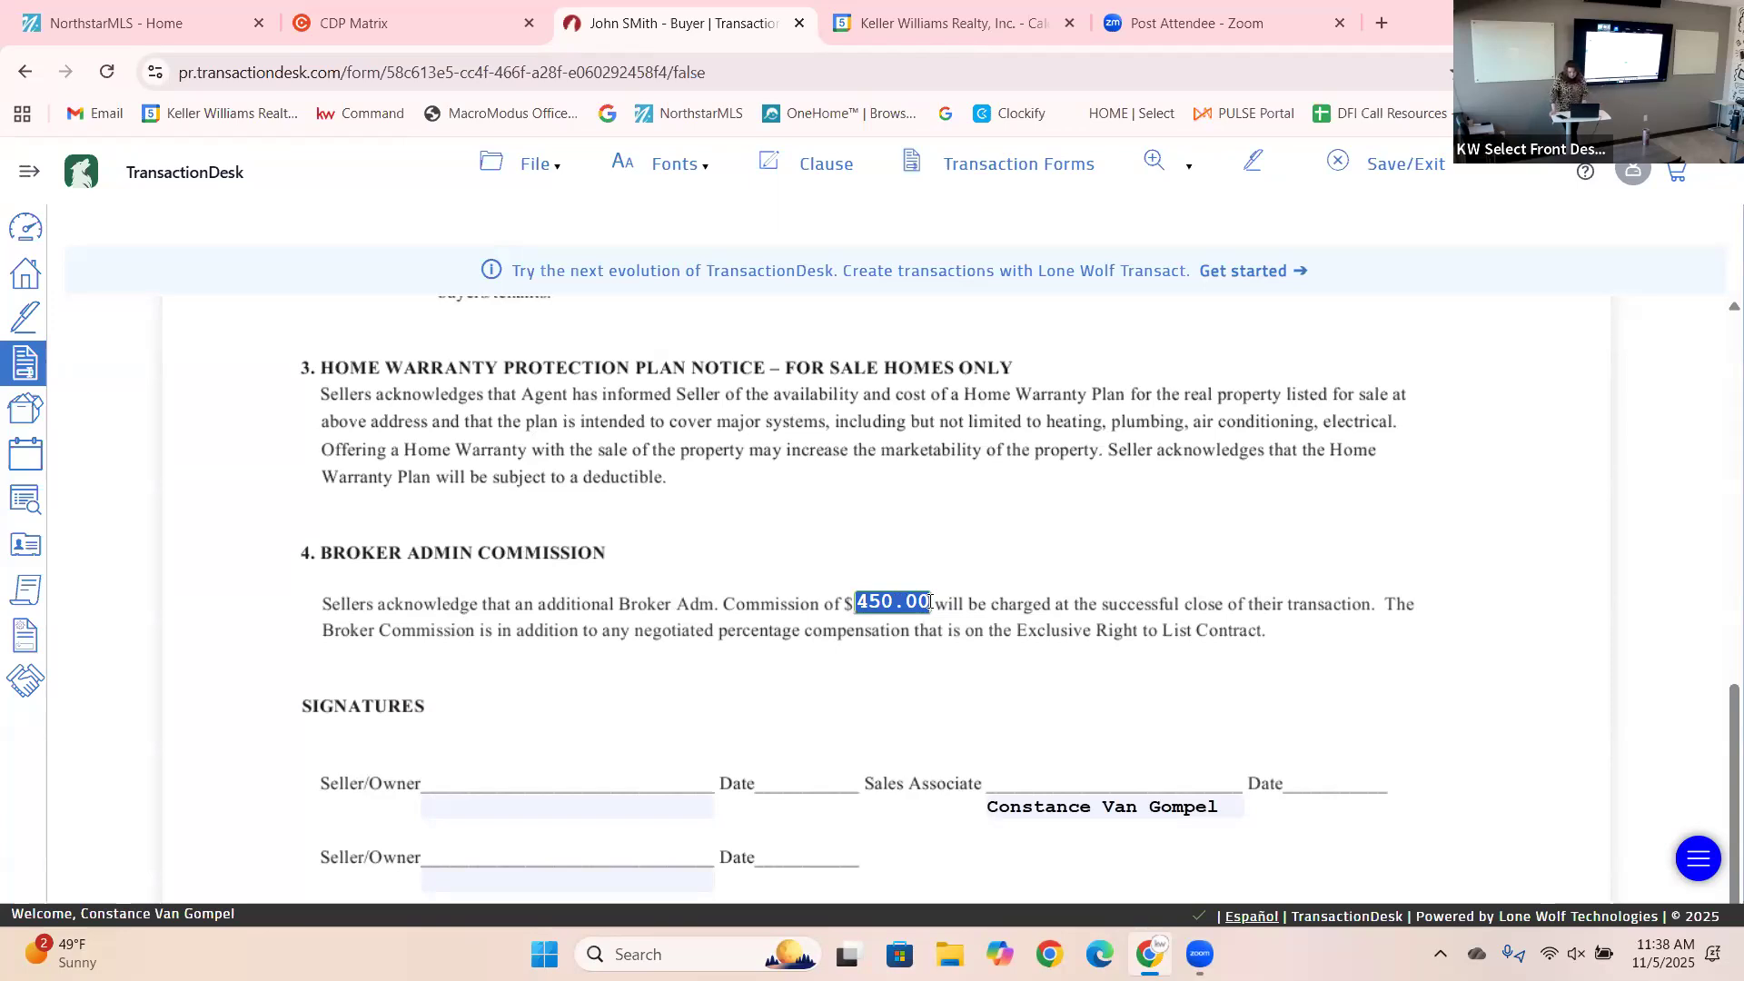
pyautogui.write('550.00')
pyautogui.click(1288, 670)
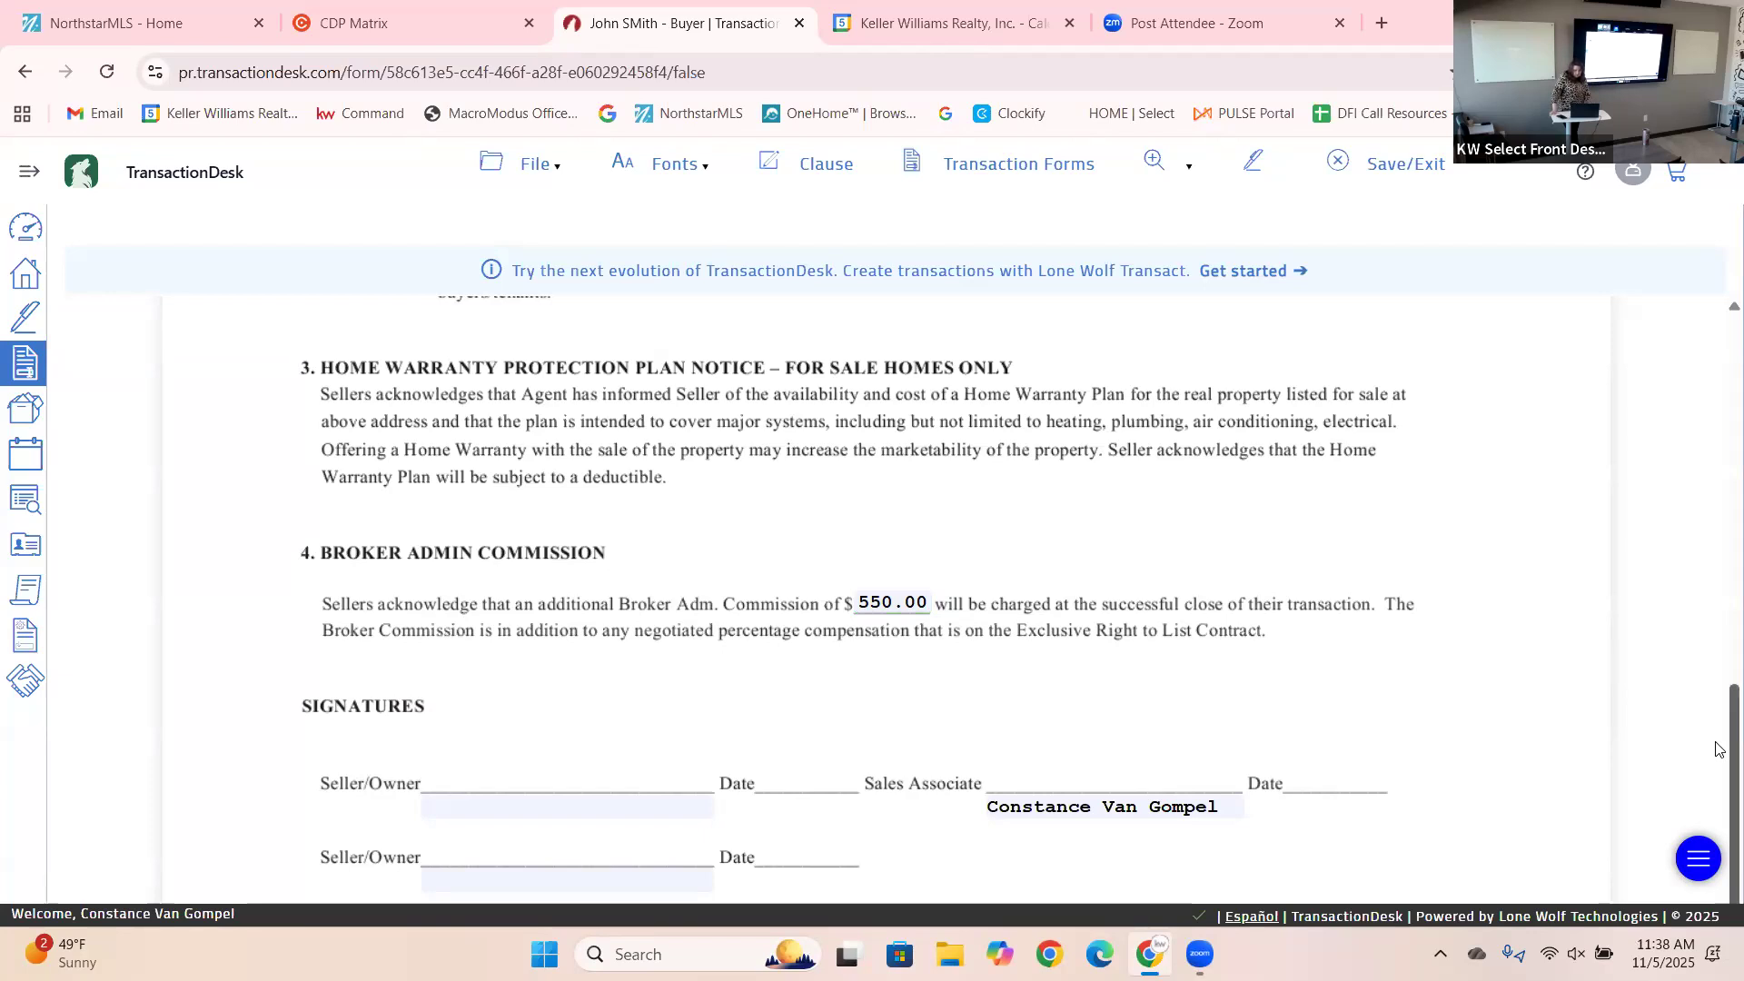
# Fill the first Seller/Owner line with the seller's suggested name and save the form.
pyautogui.scroll(-2, 1717, 748)
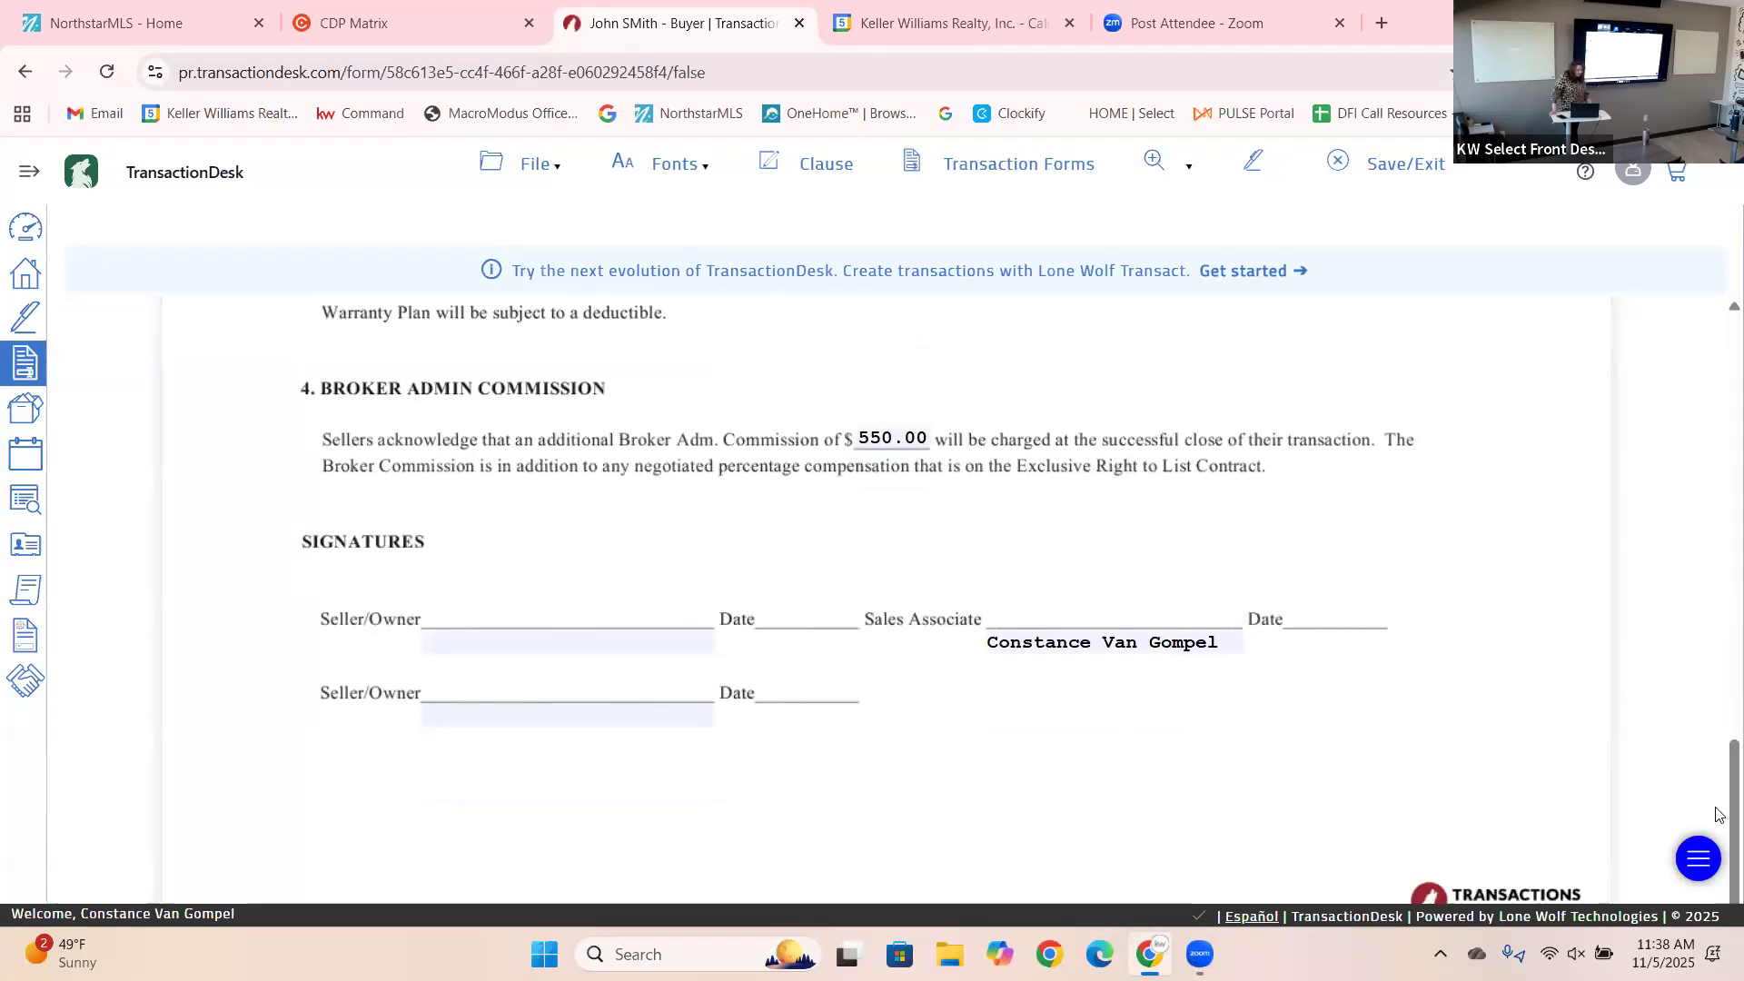
pyautogui.click(465, 641)
pyautogui.click(556, 690)
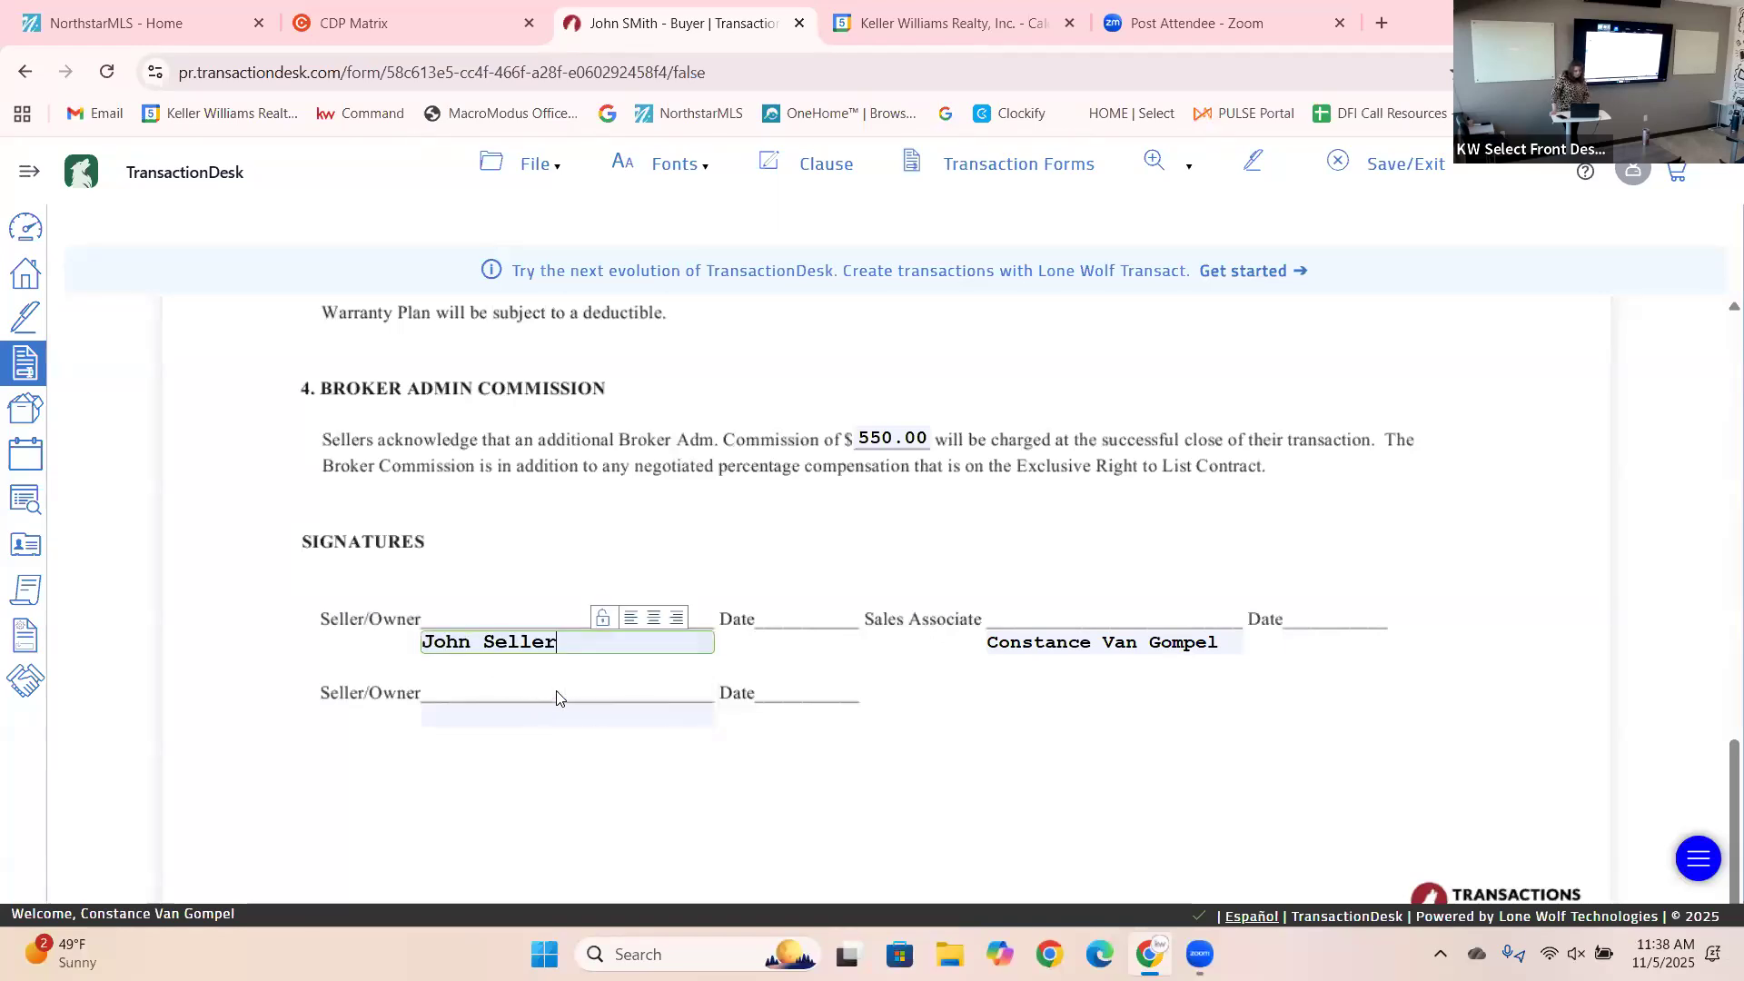
pyautogui.click(509, 169)
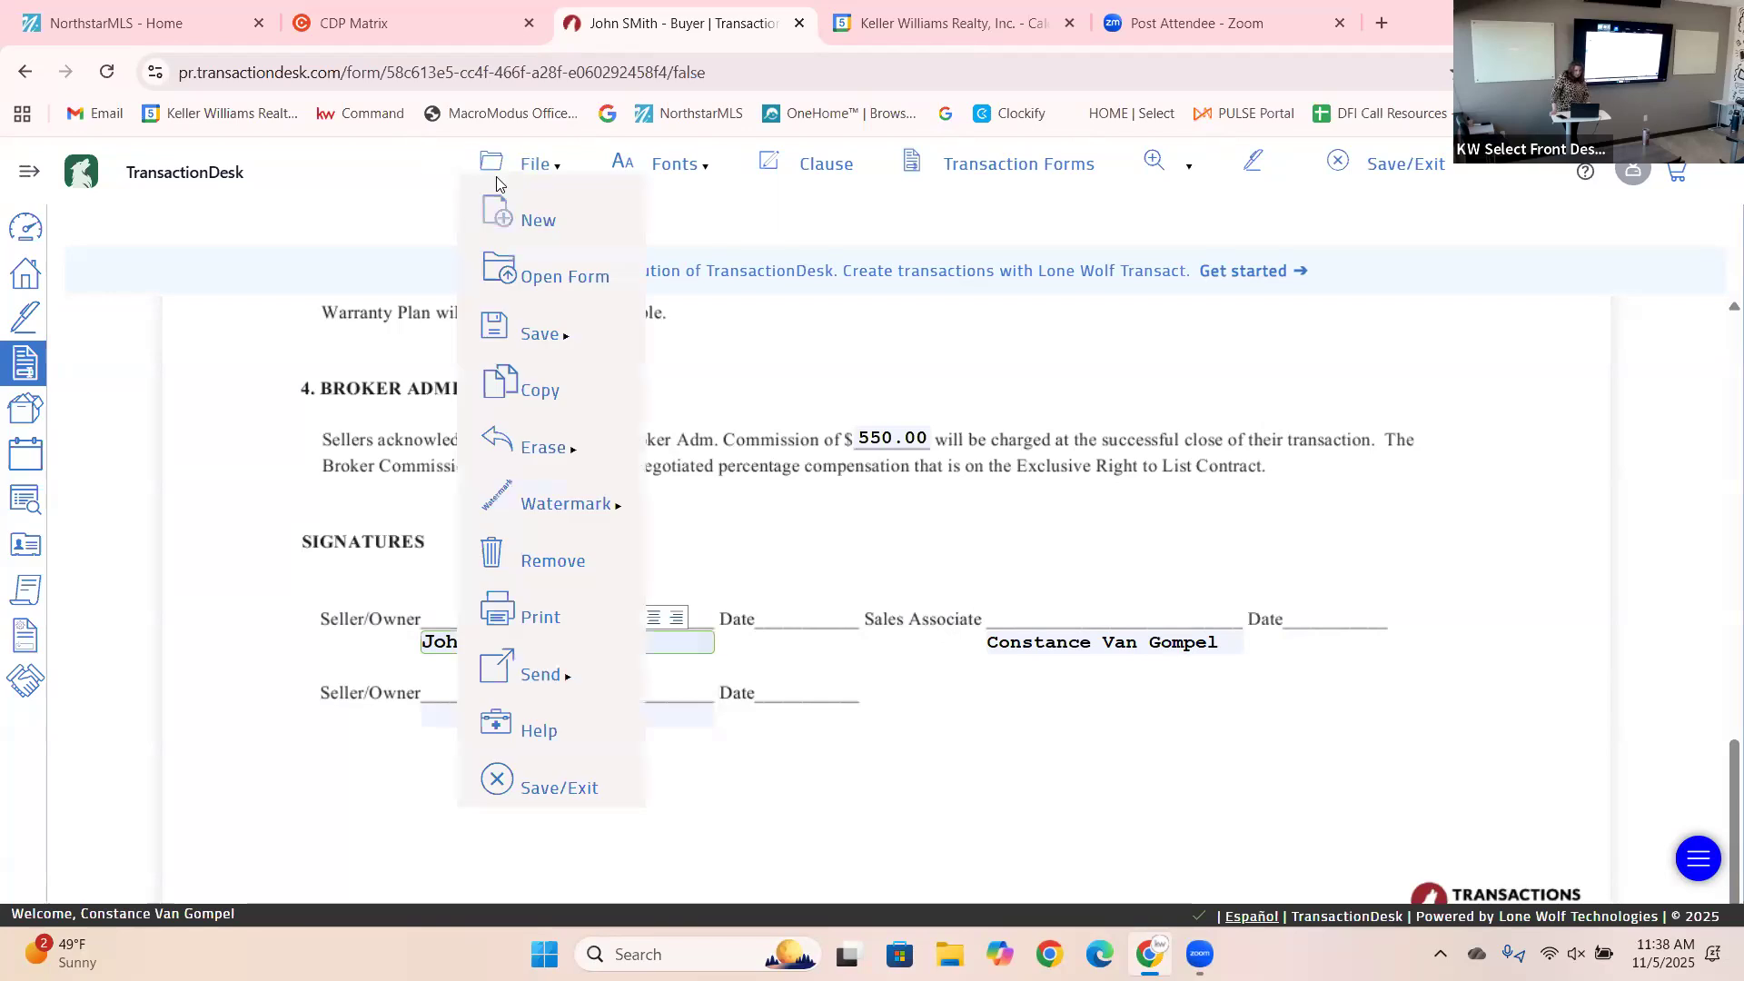
pyautogui.moveTo(509, 329)
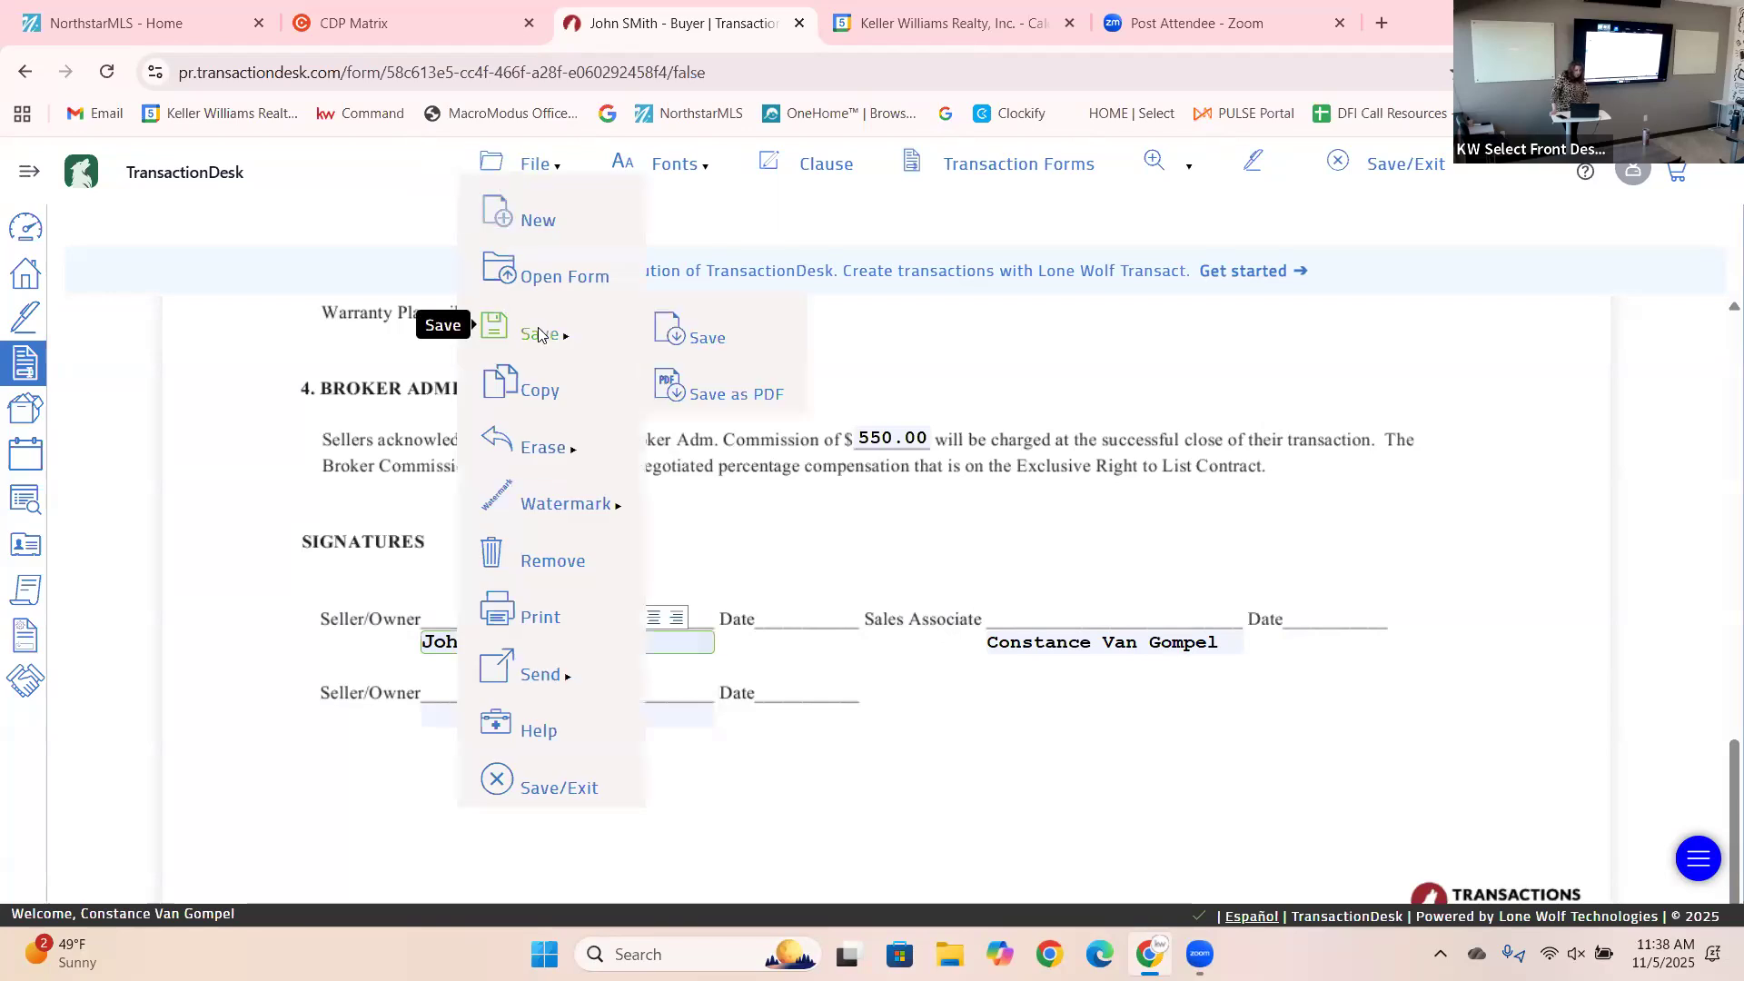
pyautogui.click(689, 336)
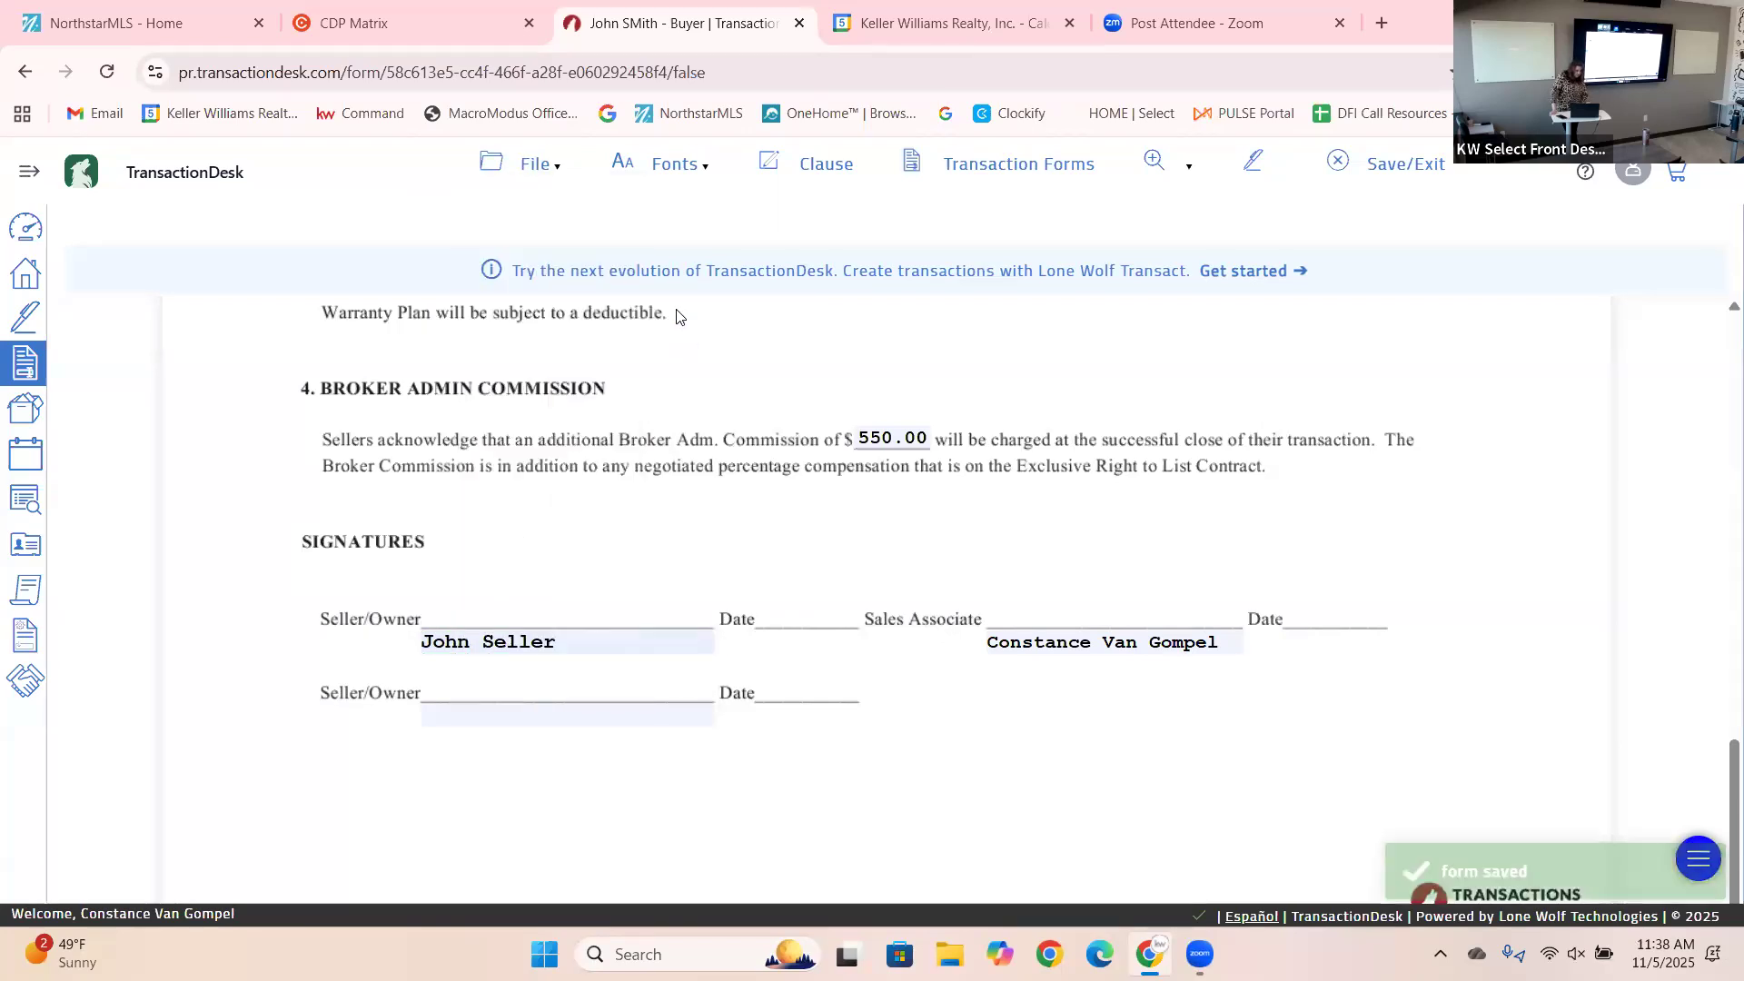
pyautogui.click(539, 167)
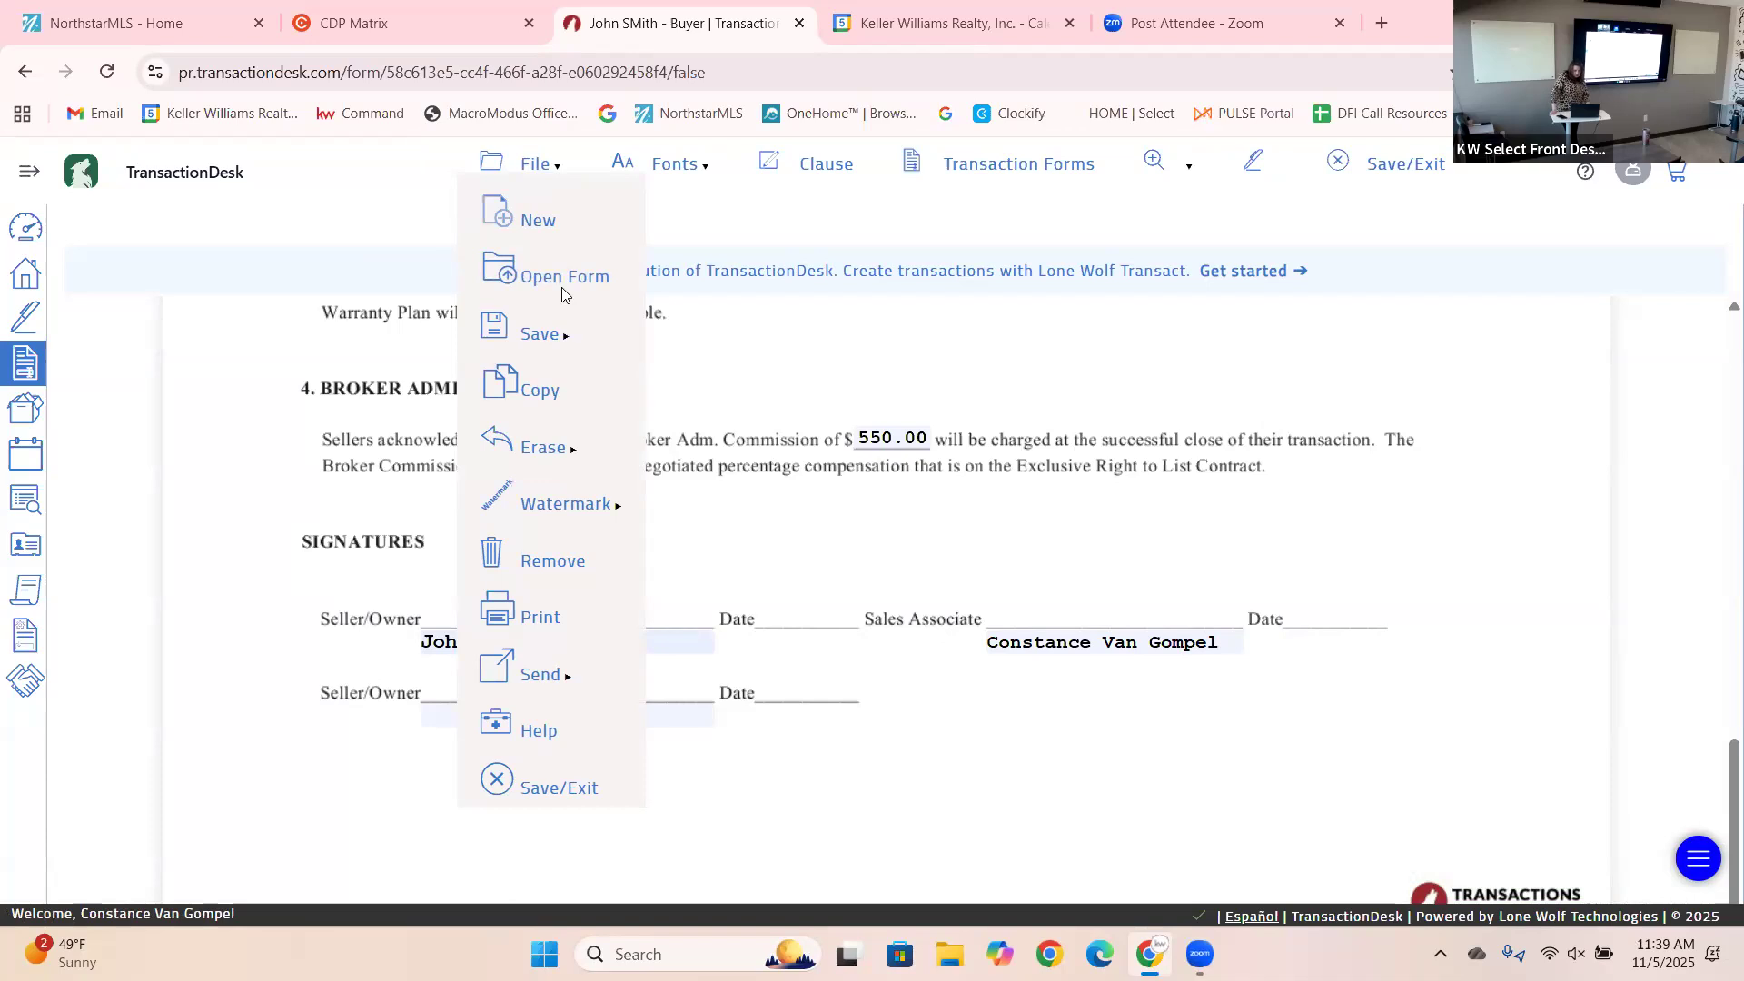
# Open Listing Contract: Exclusive Right to Sell from the transaction's forms list.
pyautogui.click(560, 287)
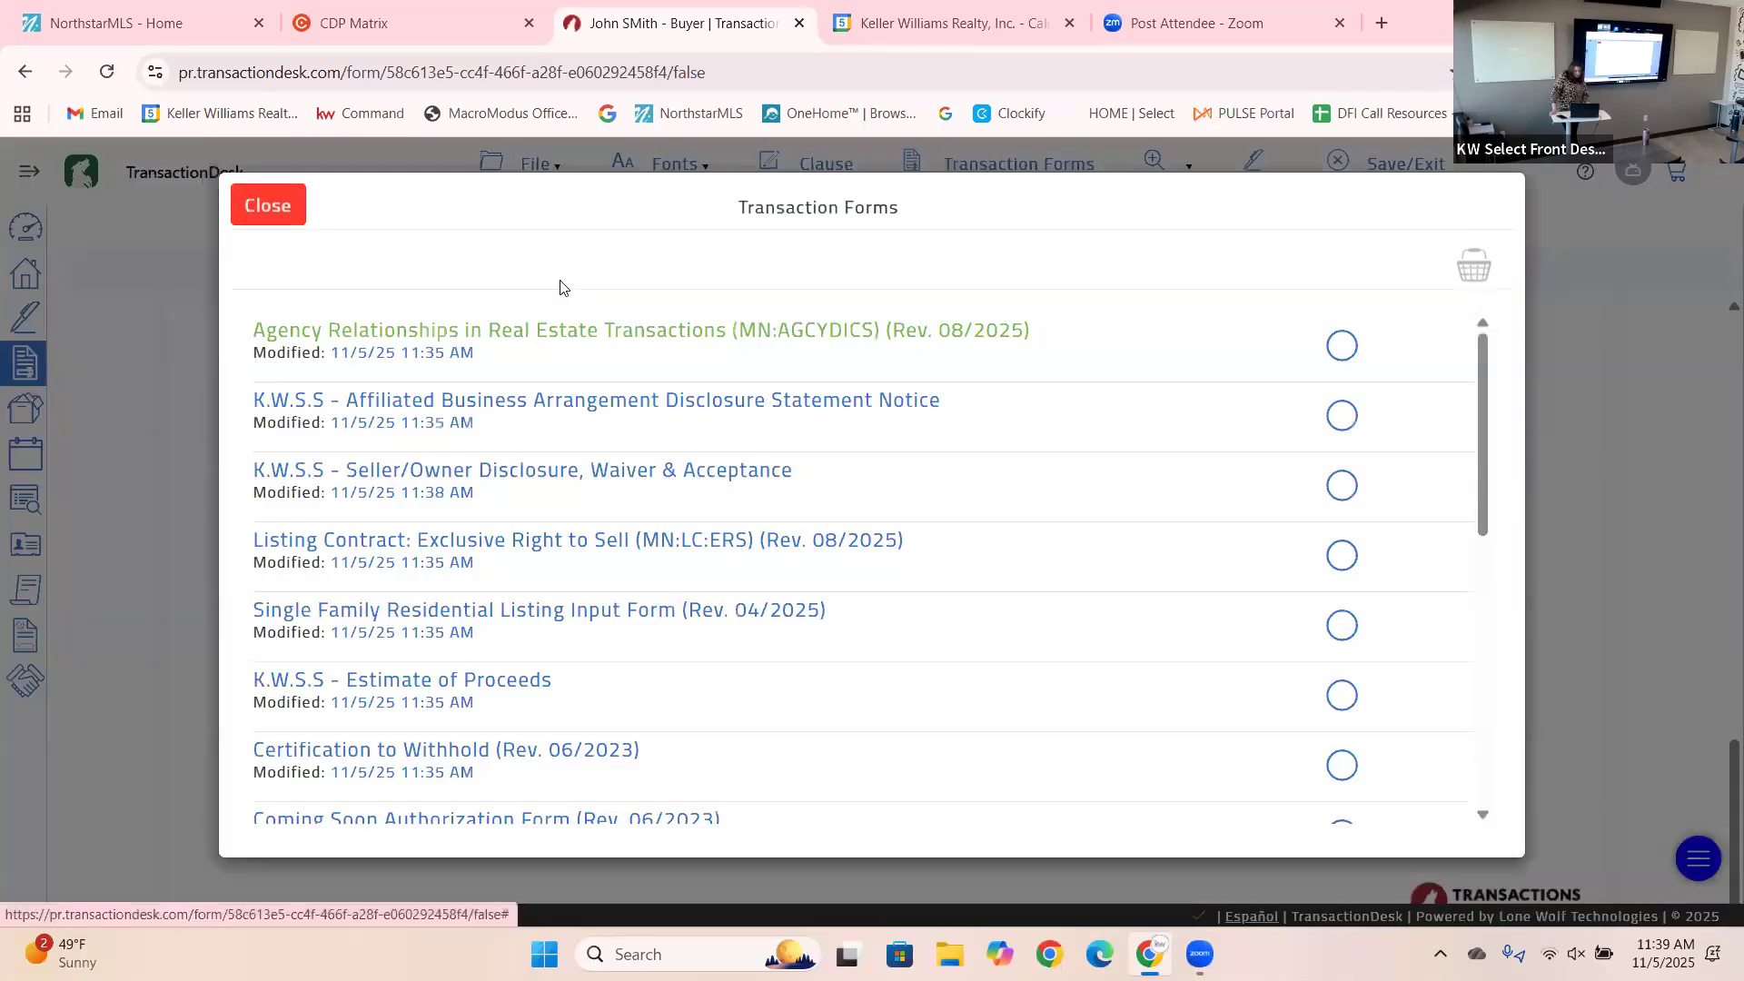
pyautogui.click(442, 542)
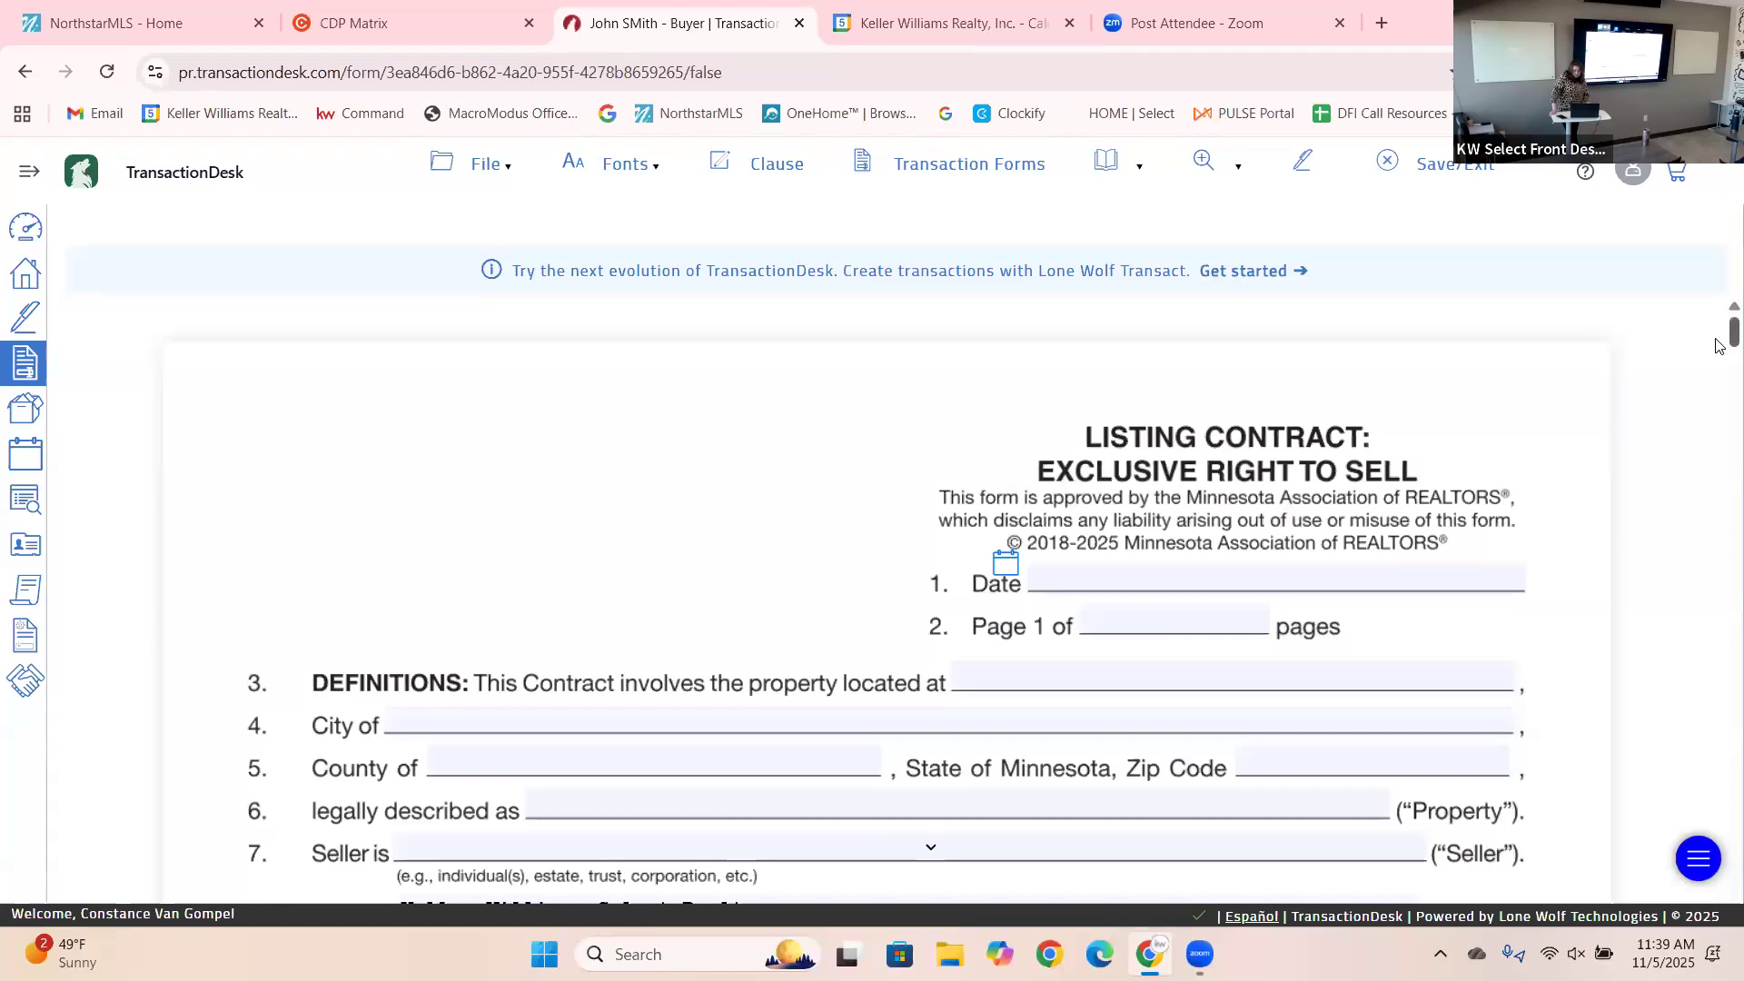
# Date the contract November 5th, 2025 and autofill the property address, city, county and zip.
pyautogui.scroll(-2, 1719, 351)
pyautogui.scroll(-1, 1719, 352)
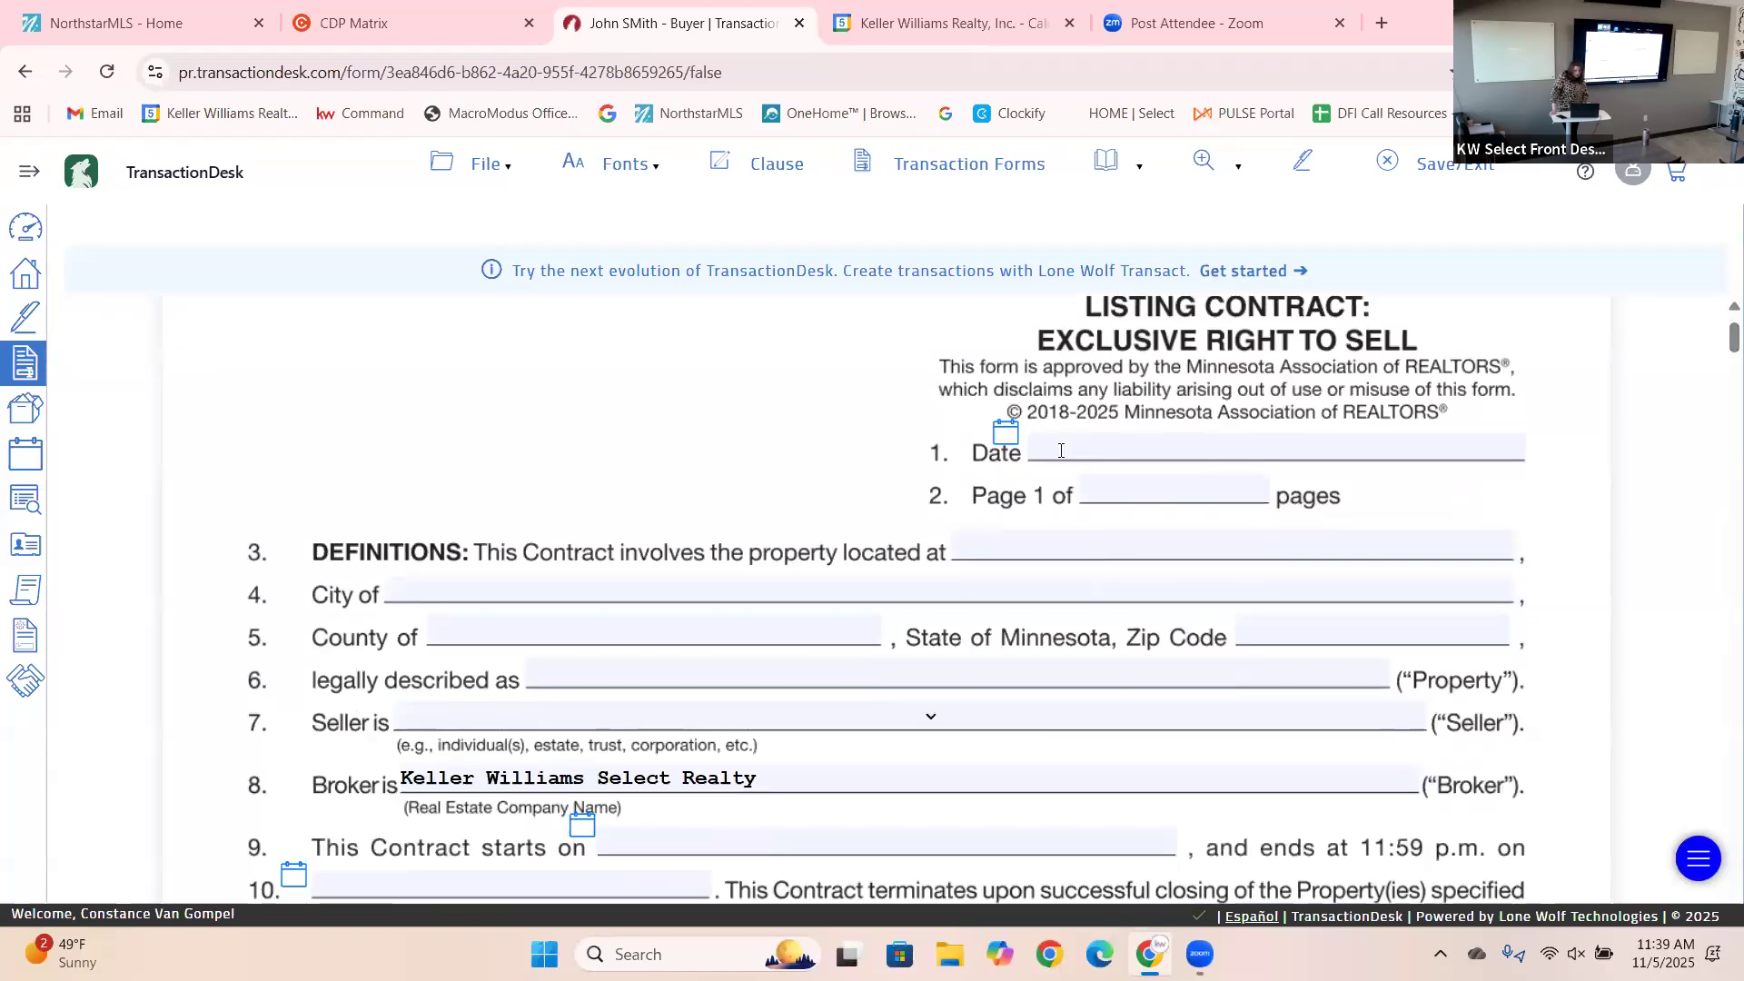
pyautogui.click(1011, 452)
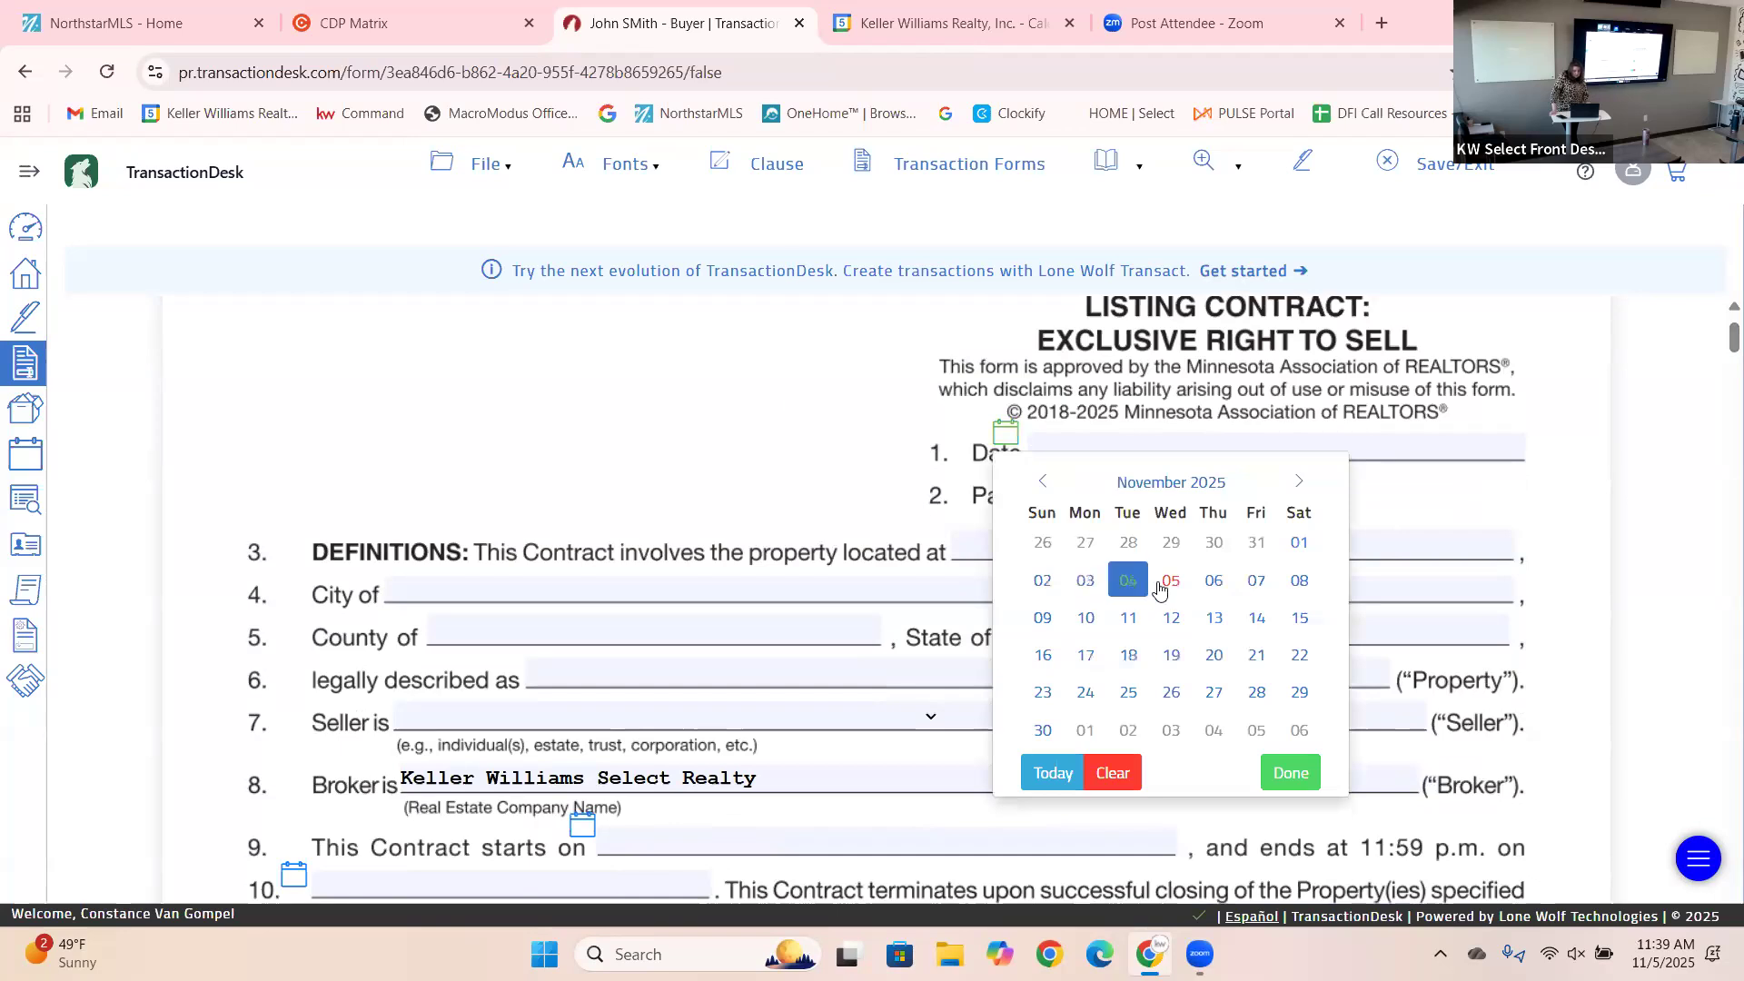
pyautogui.click(1164, 581)
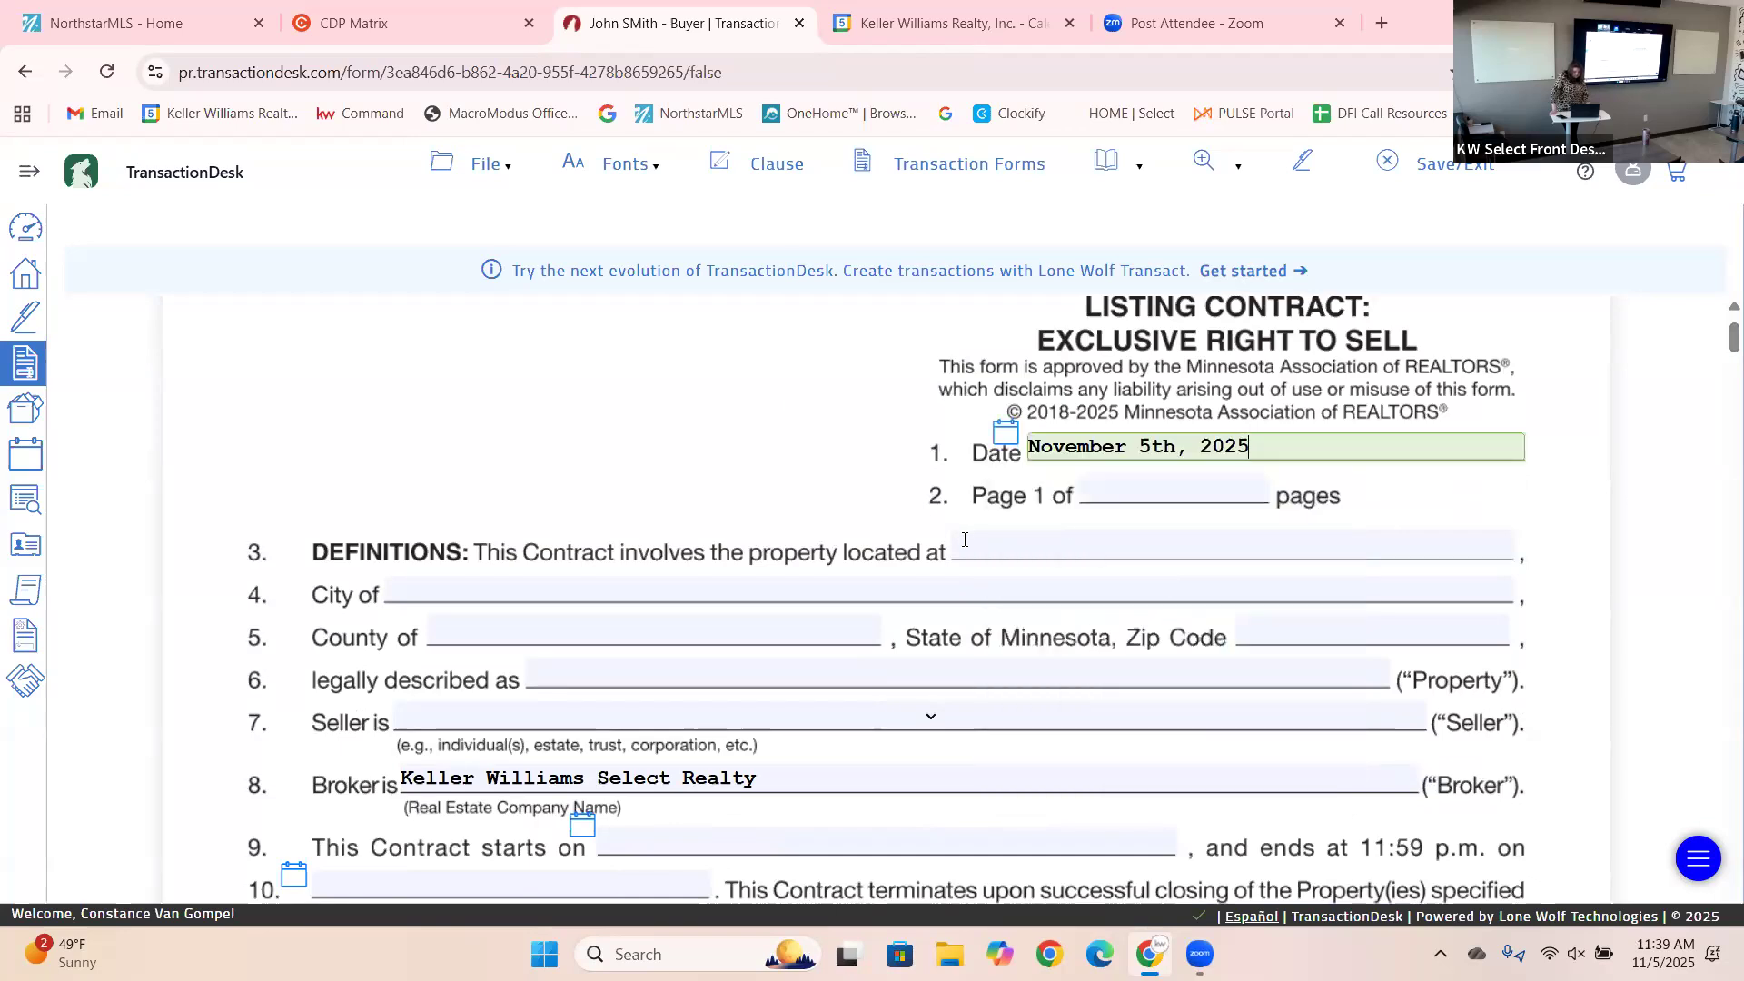
pyautogui.click(988, 551)
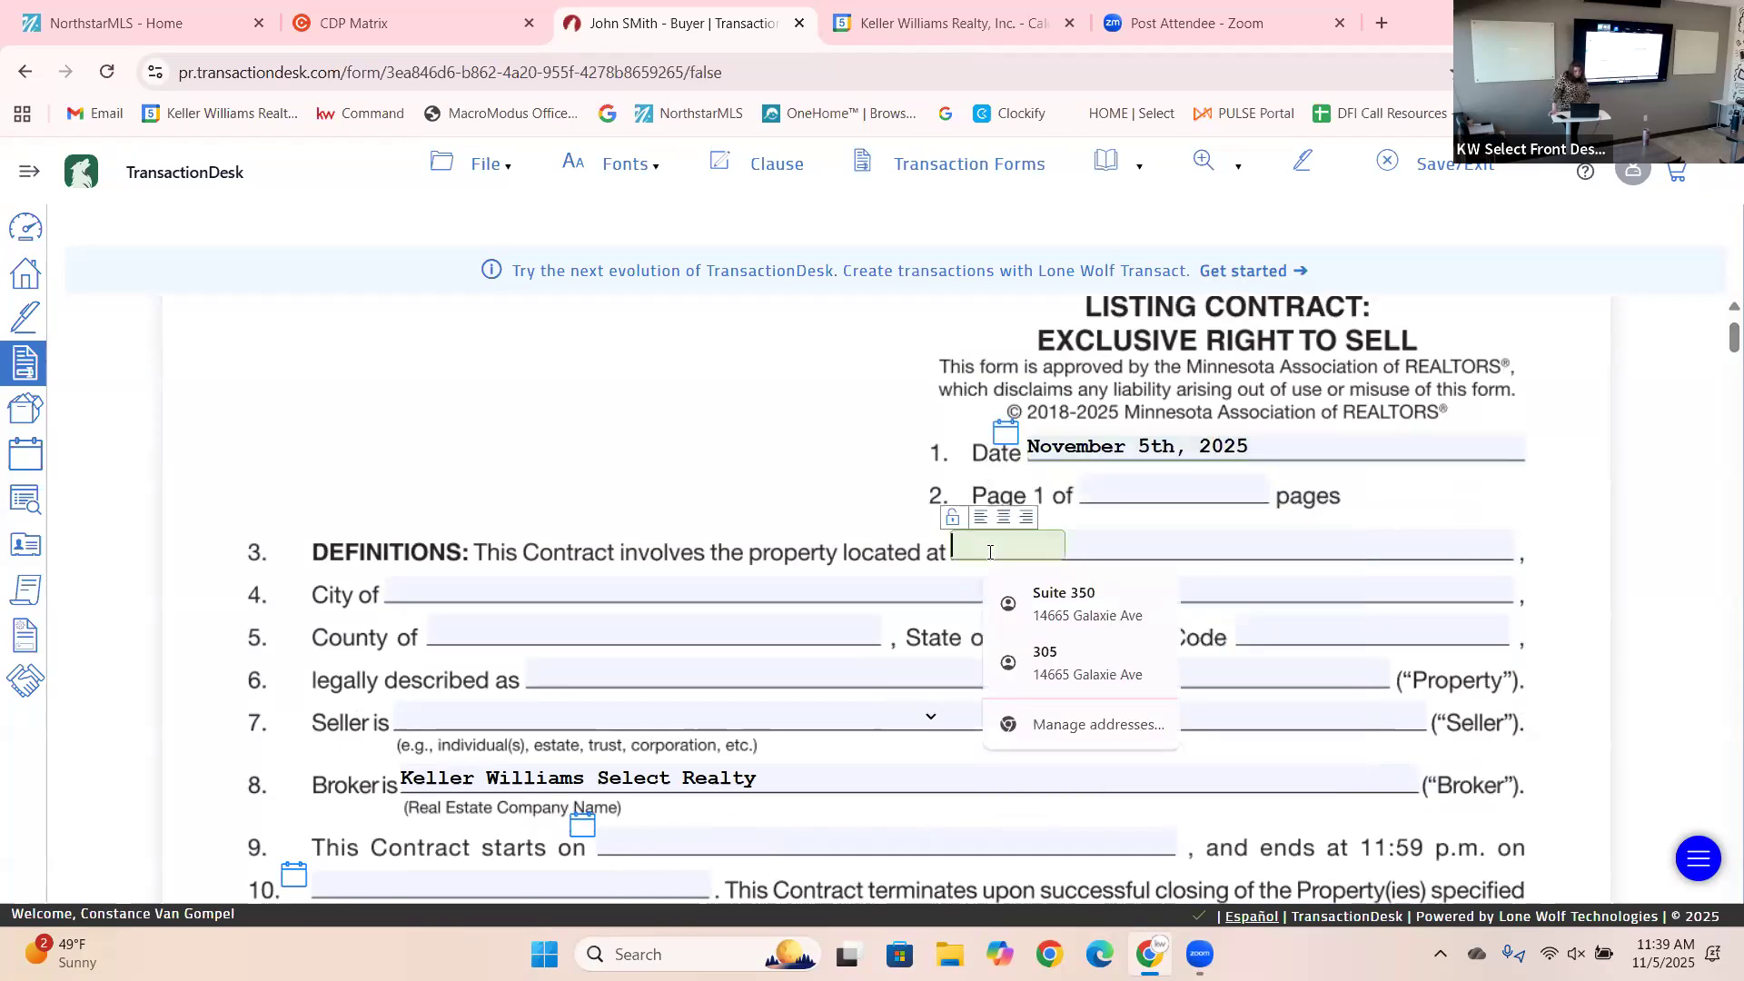
pyautogui.click(1070, 665)
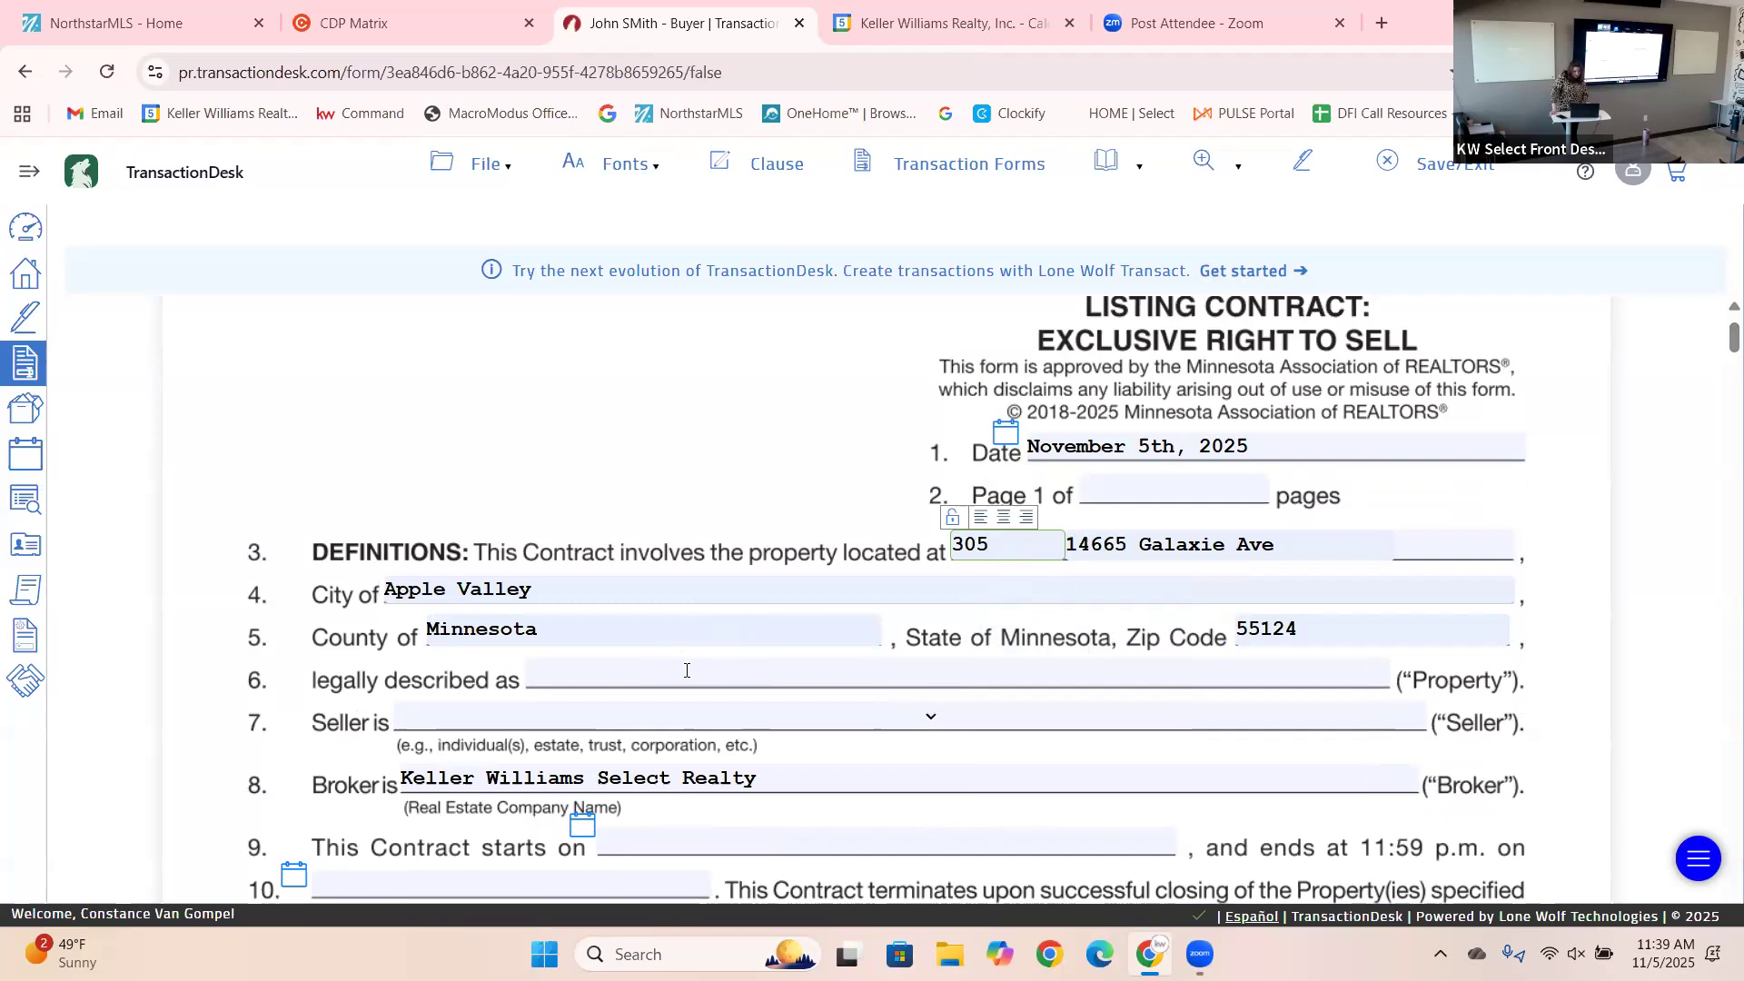
# Enter 'xxxx' as the property's legal description.
pyautogui.click(686, 671)
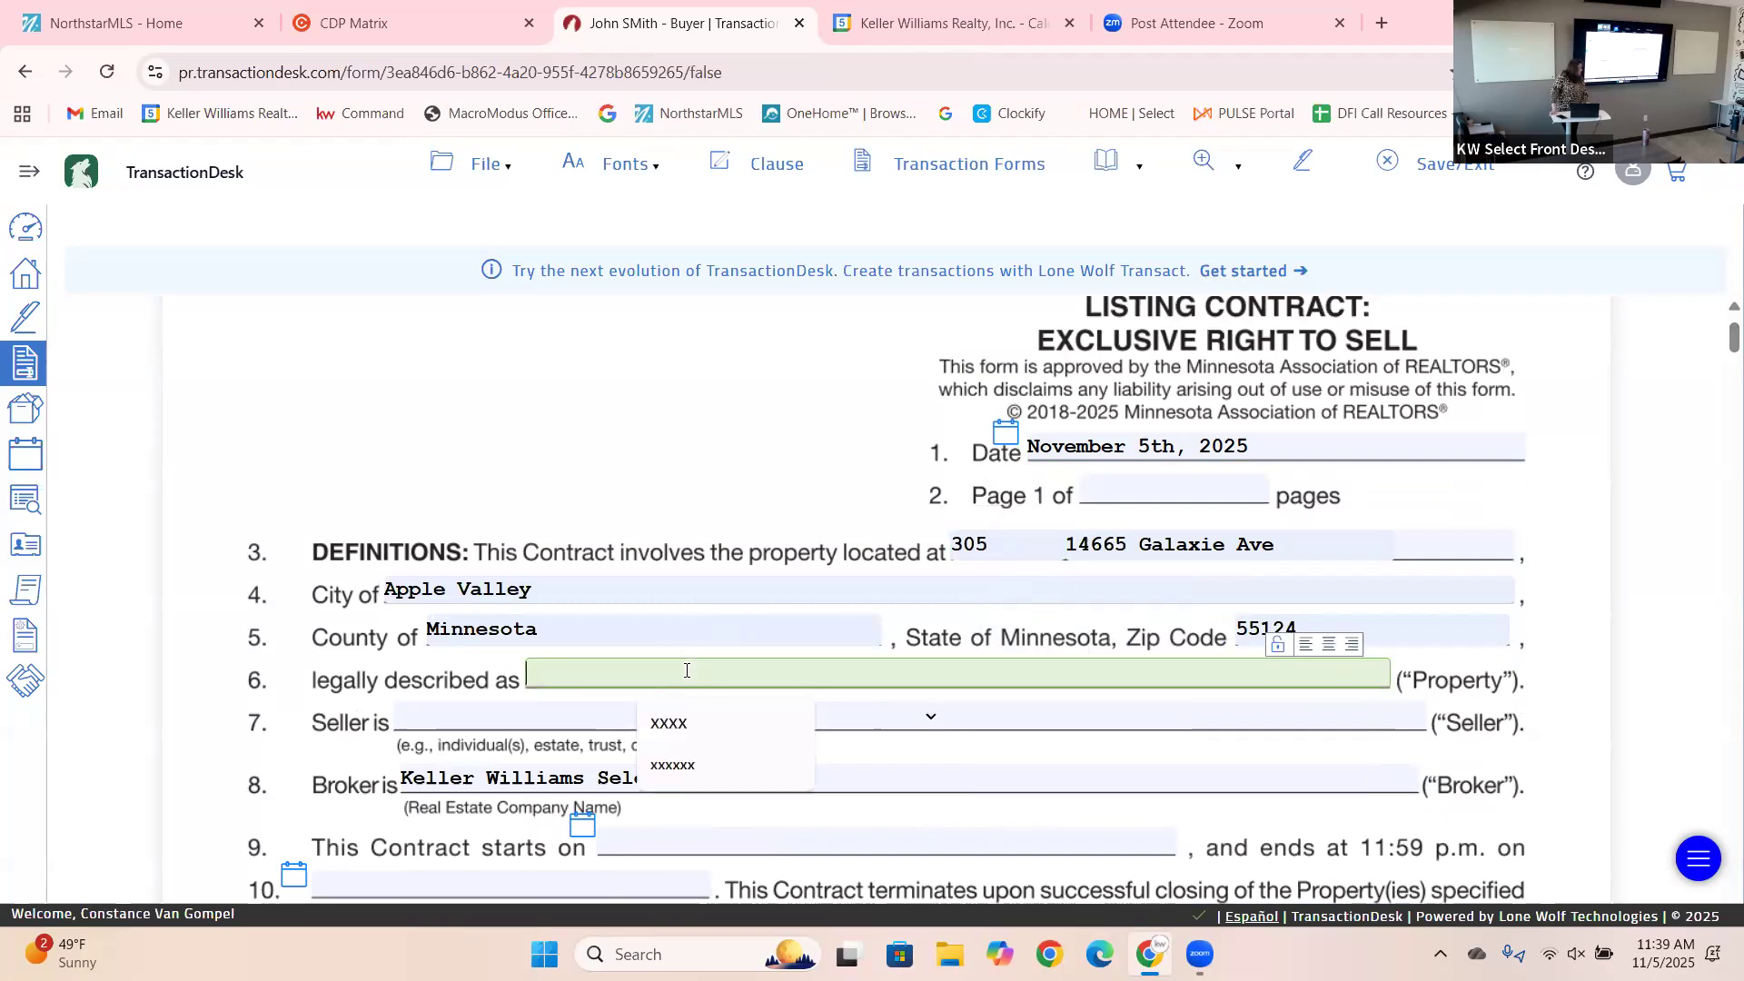
pyautogui.write('xxxx')
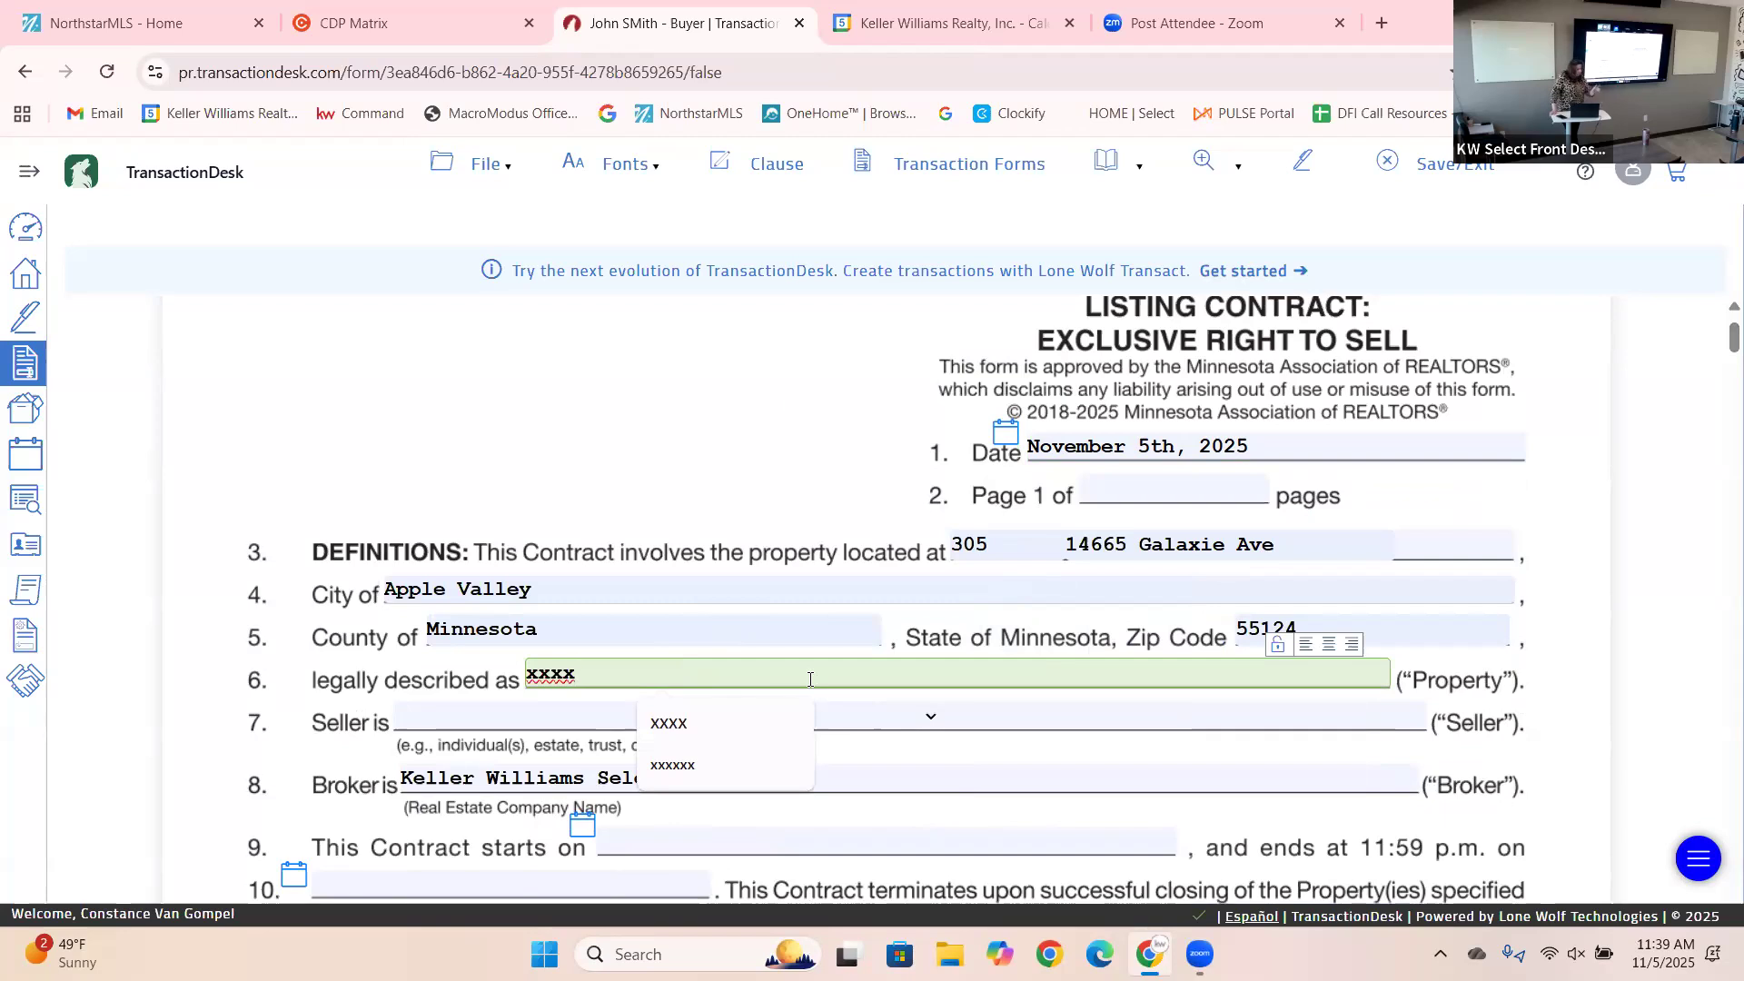
pyautogui.click(1646, 592)
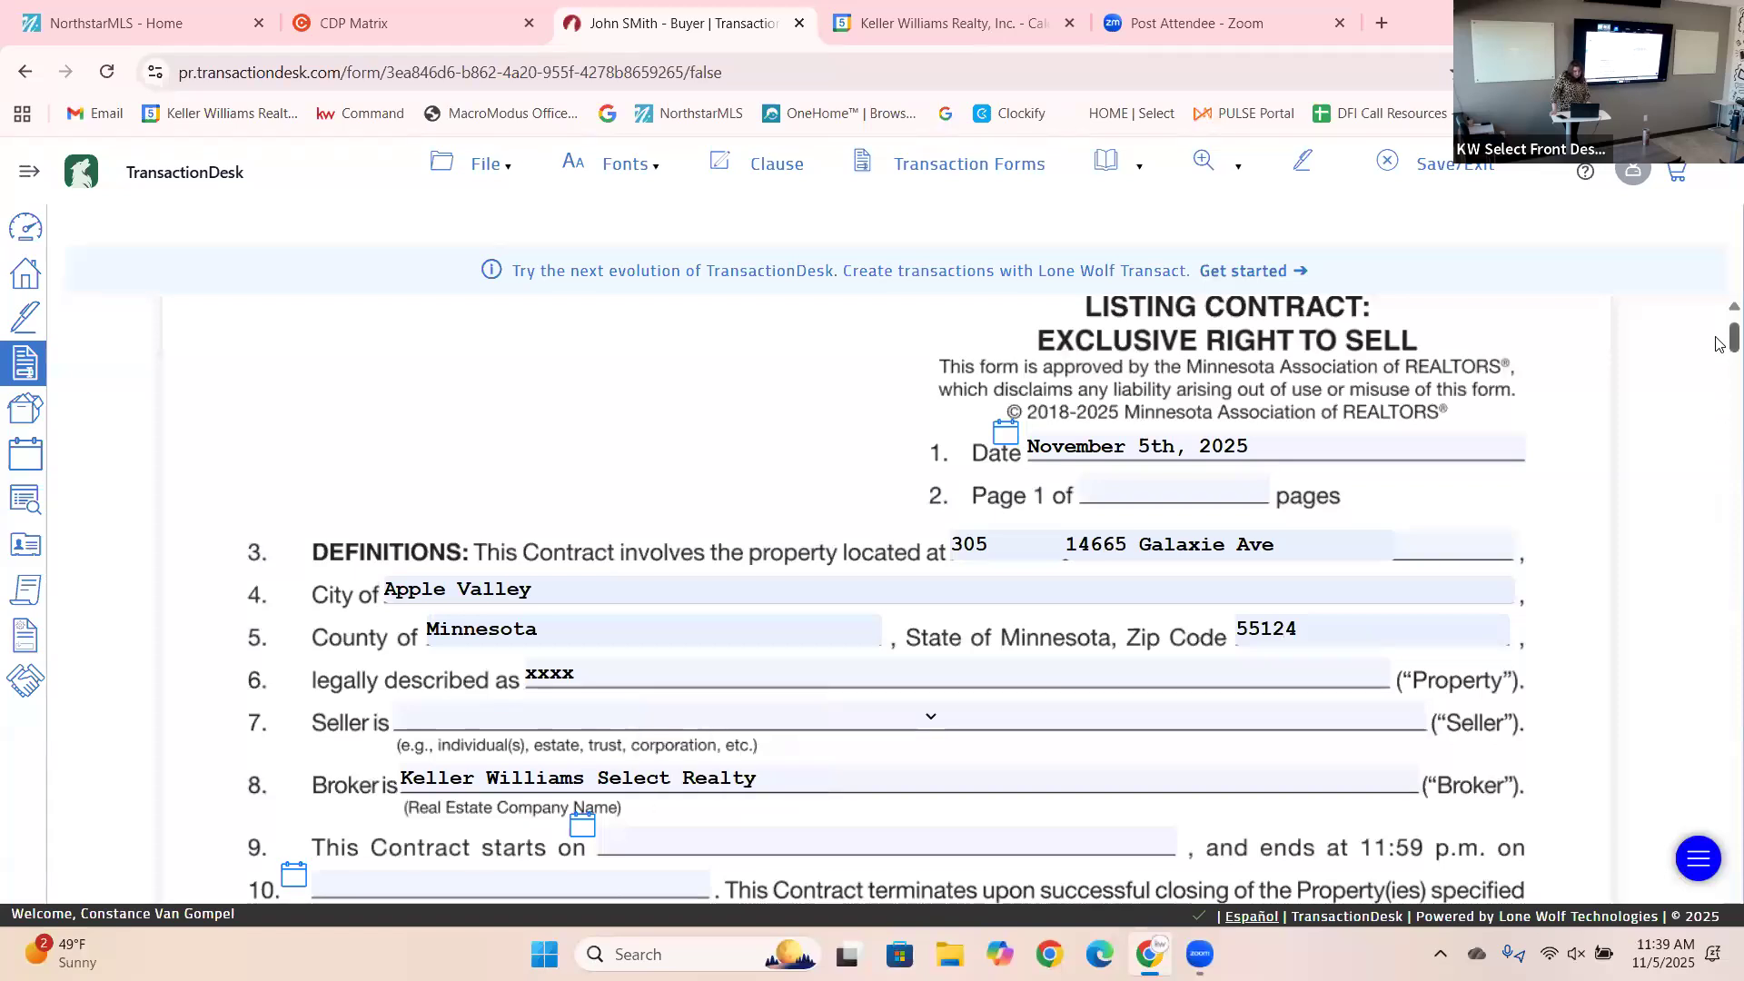
pyautogui.scroll(-5, 1719, 344)
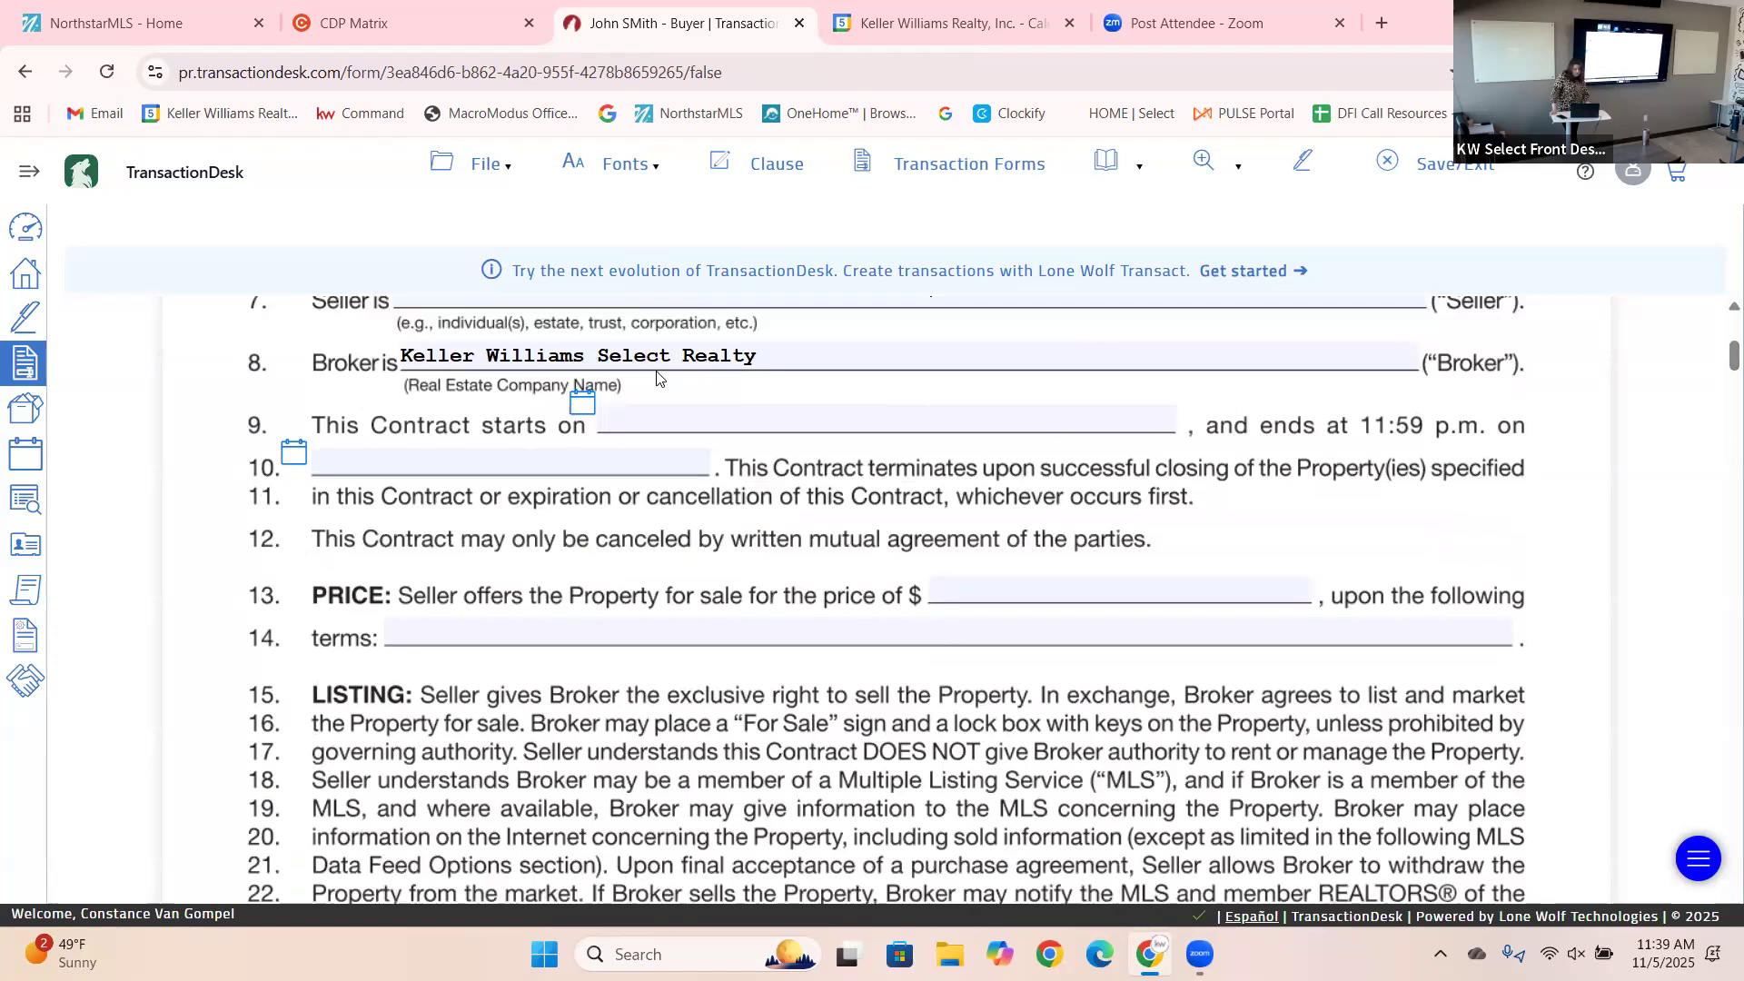
# Set the contract start to November 5, end to April 30th 2026, and enter price 350000.
pyautogui.click(583, 401)
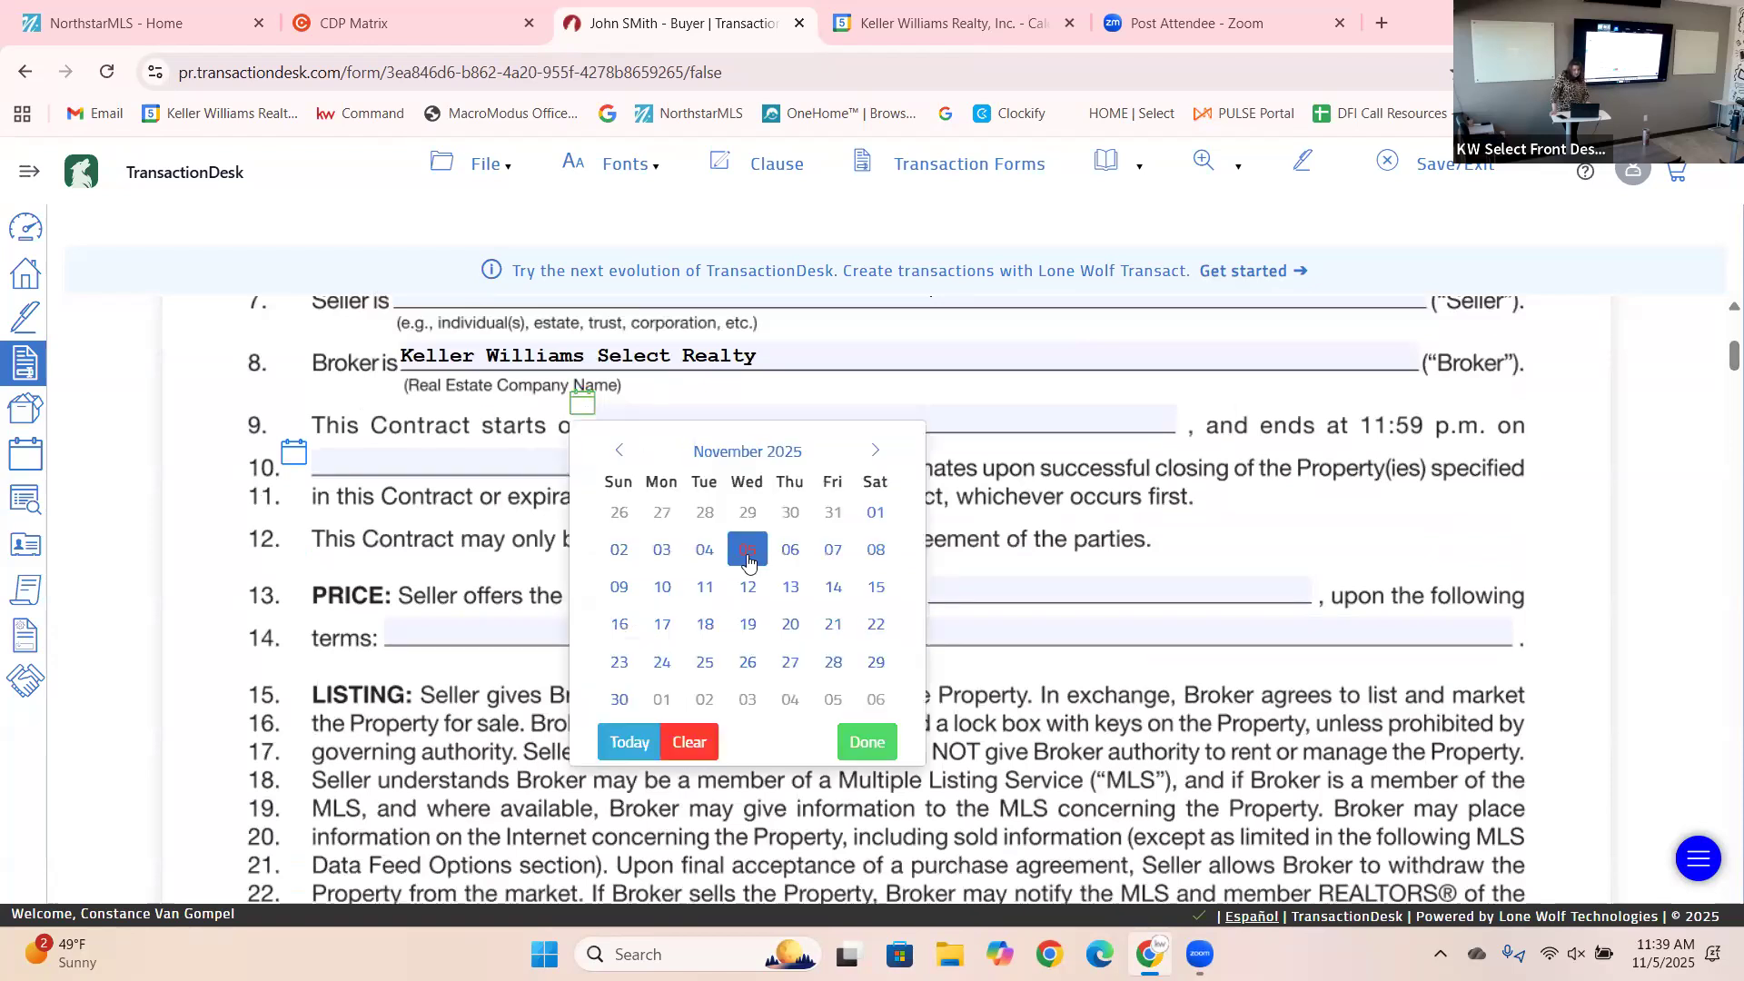
pyautogui.click(747, 550)
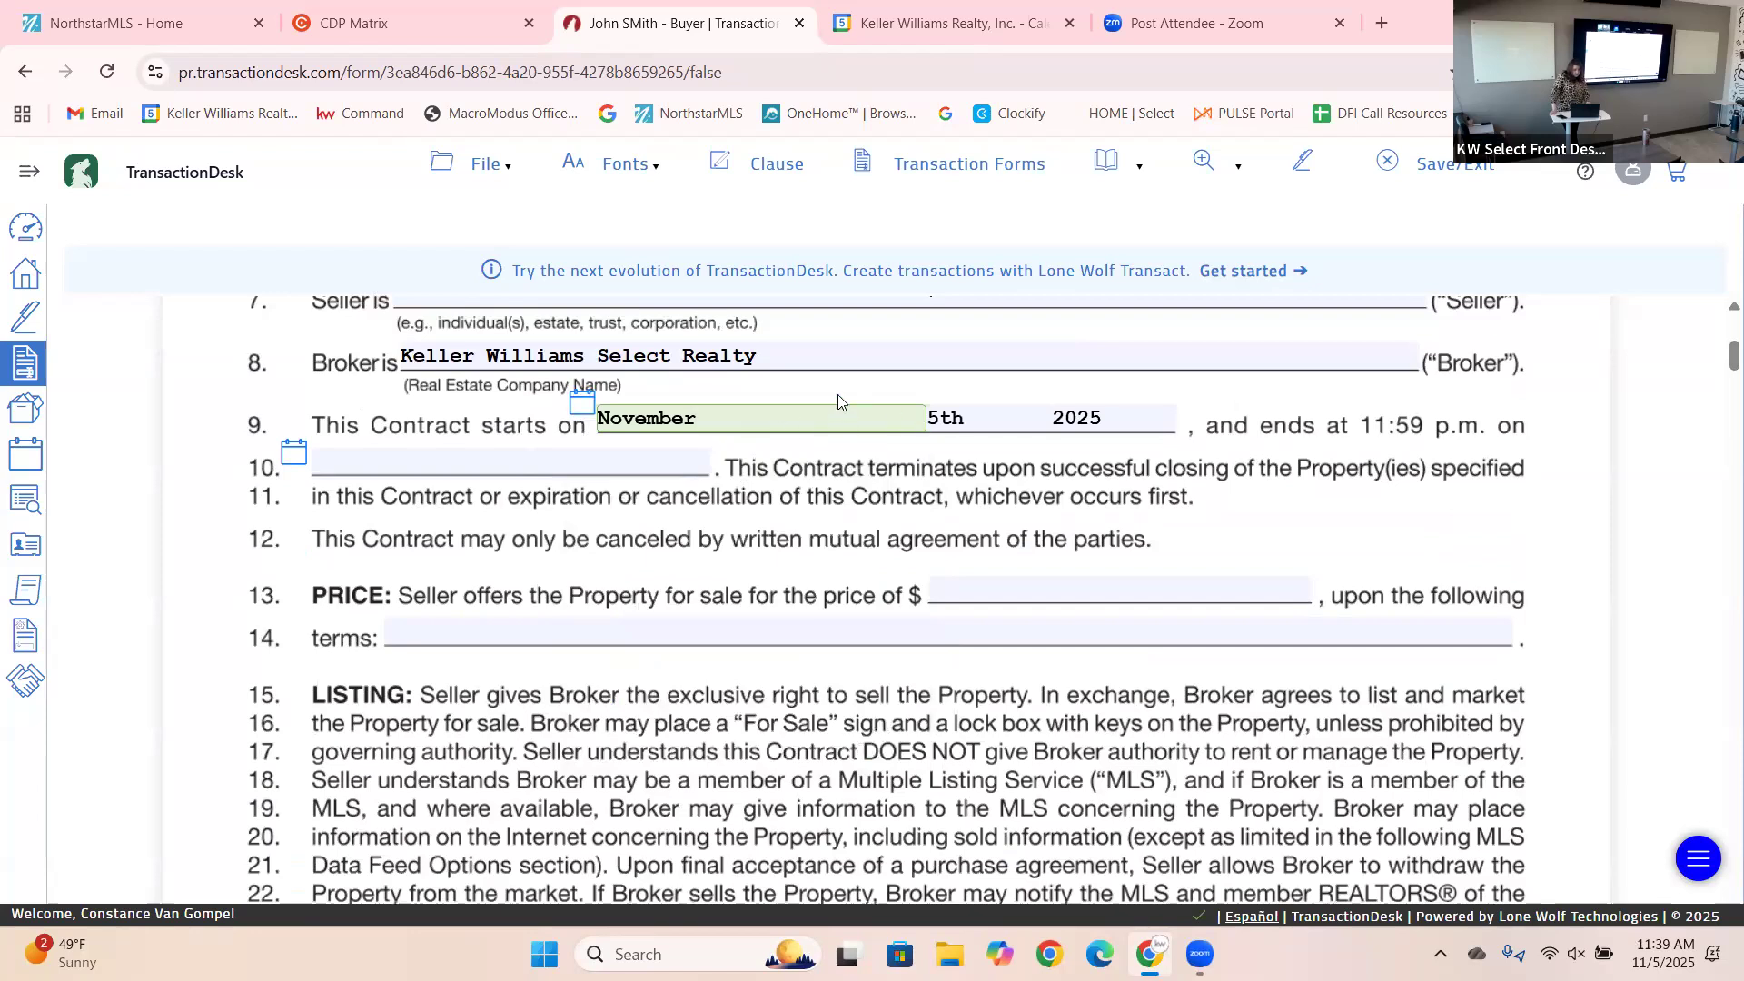
pyautogui.click(291, 461)
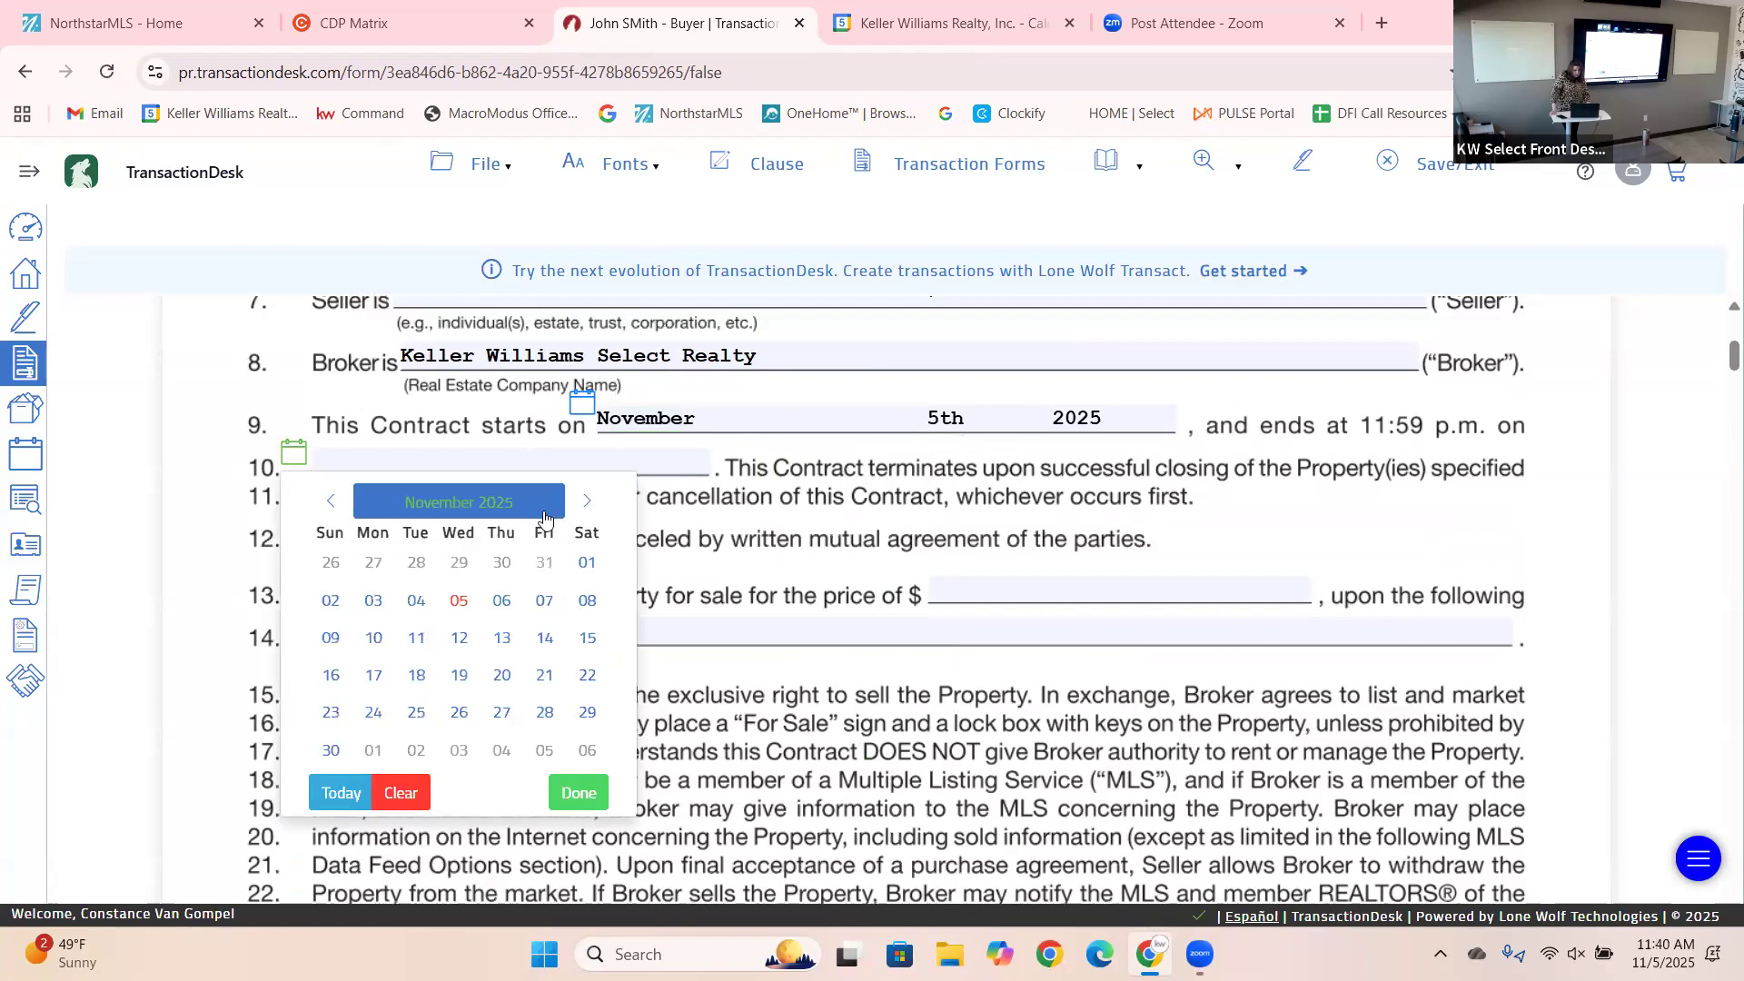
pyautogui.click(582, 512)
pyautogui.click(582, 512)
pyautogui.click(582, 511)
pyautogui.click(583, 511)
pyautogui.click(582, 511)
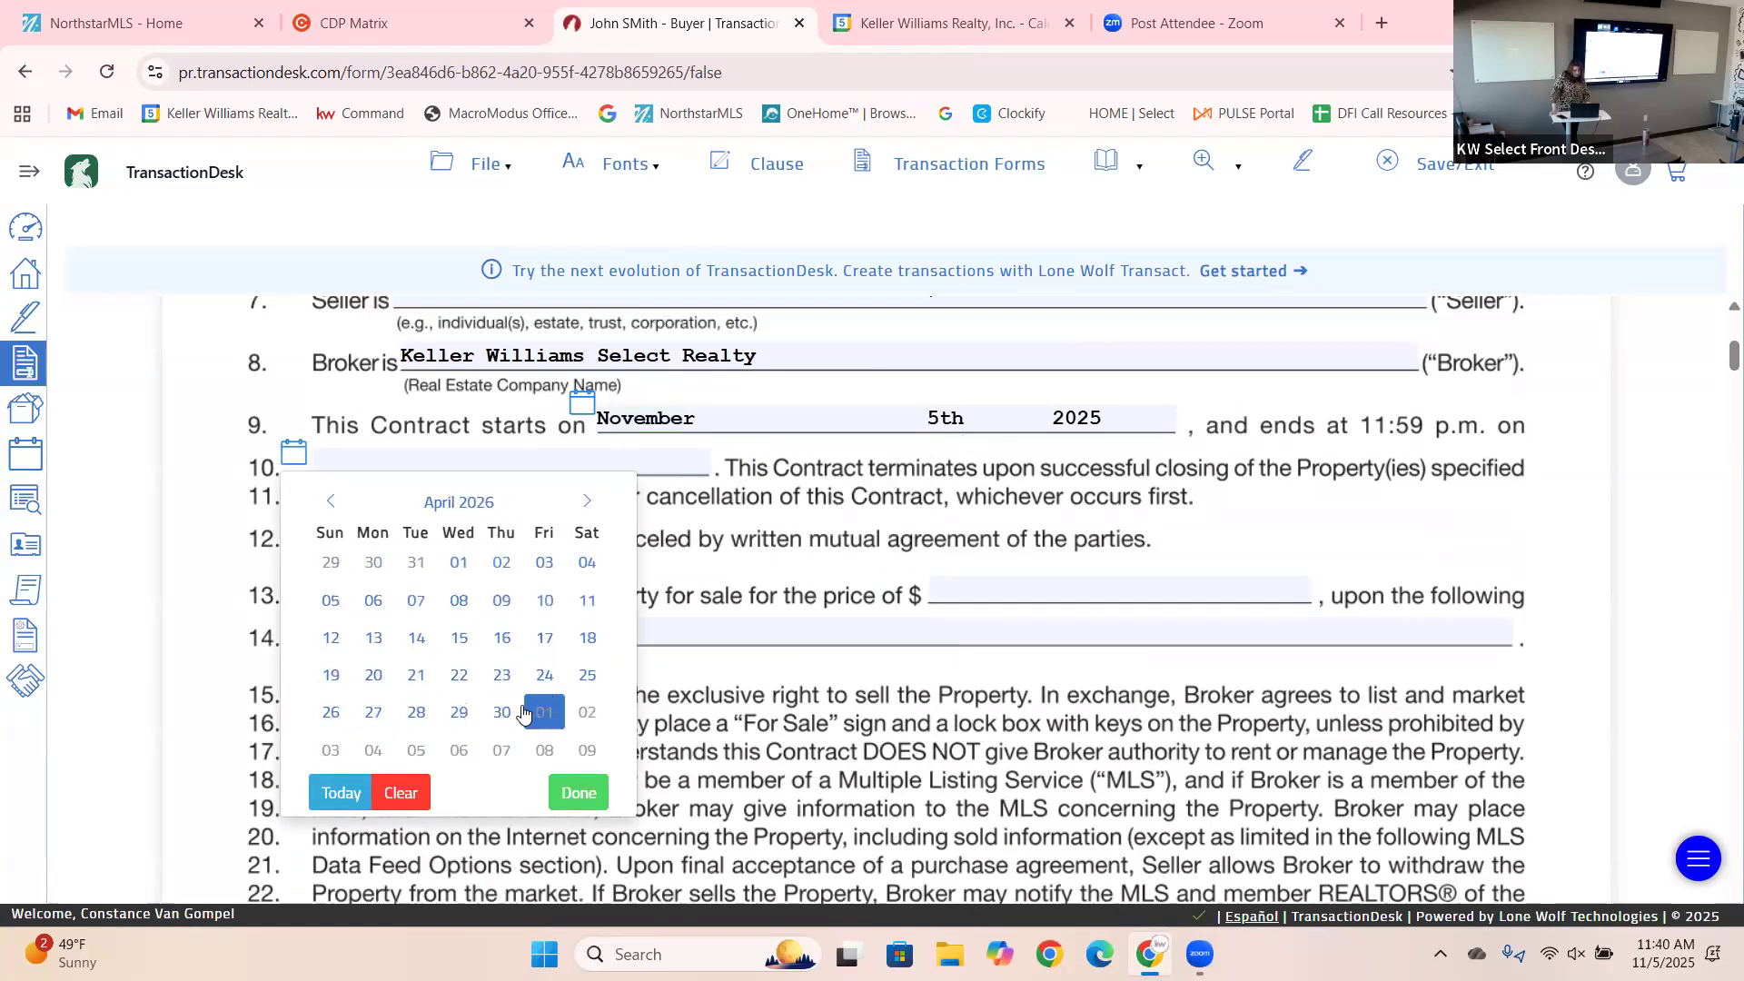
pyautogui.click(502, 714)
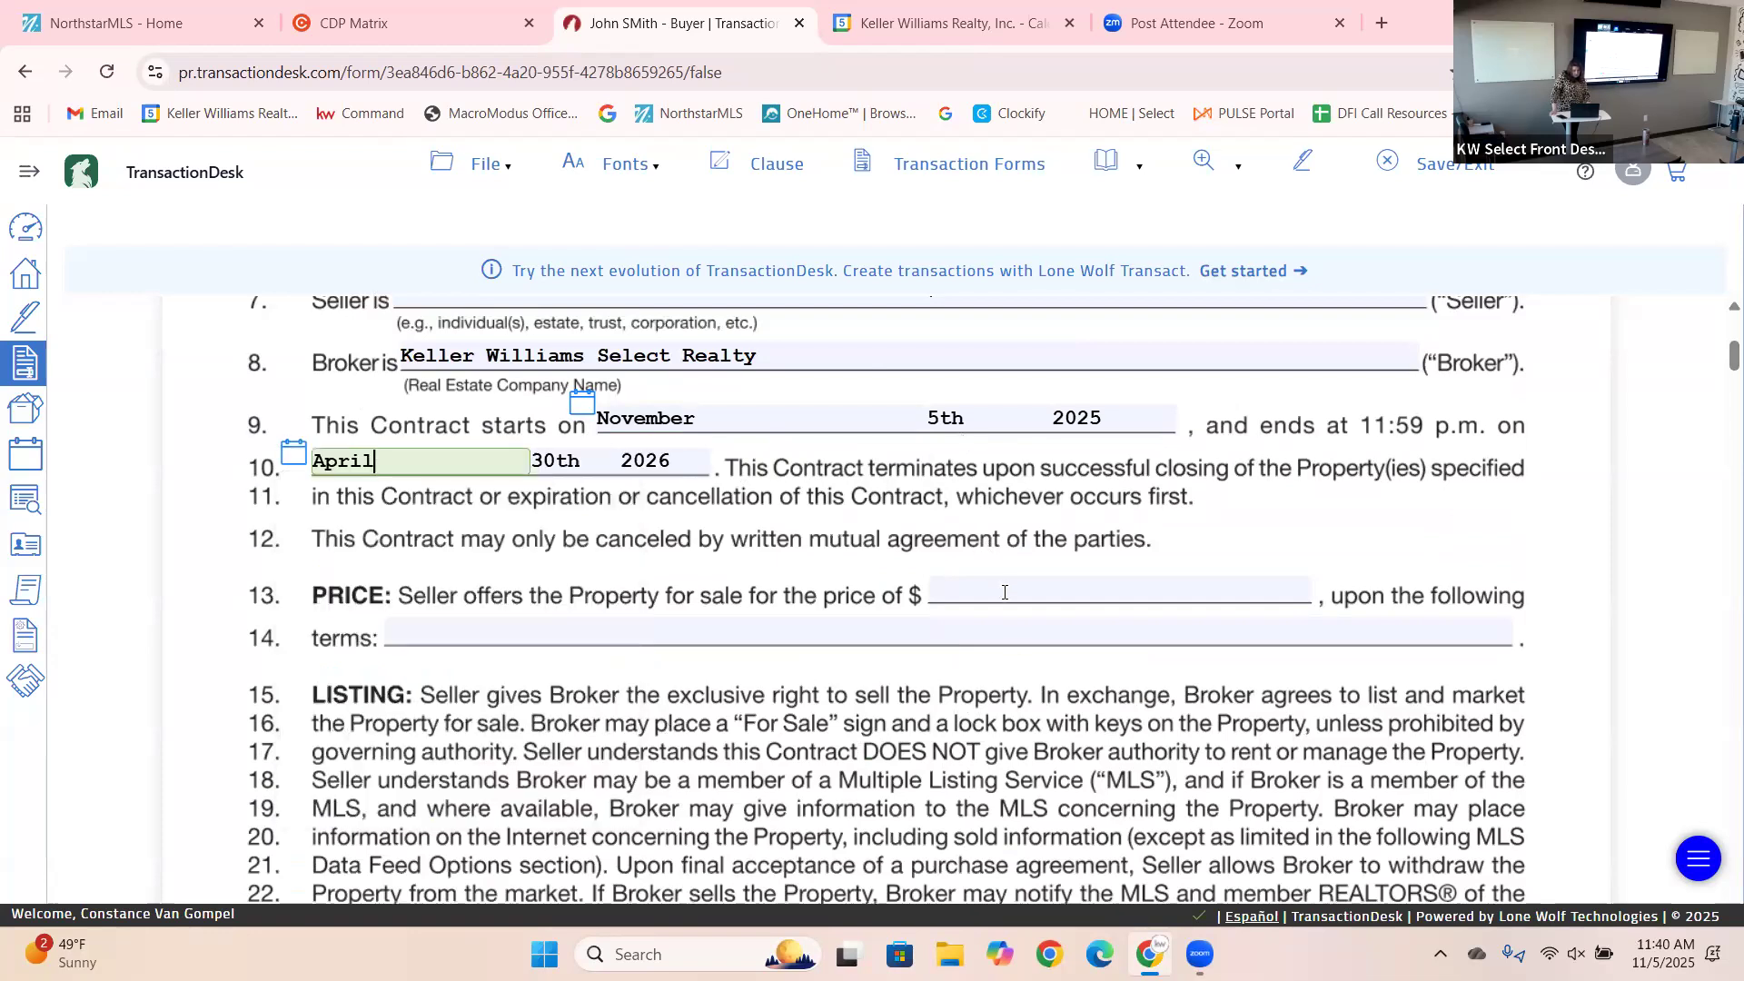
pyautogui.click(1004, 592)
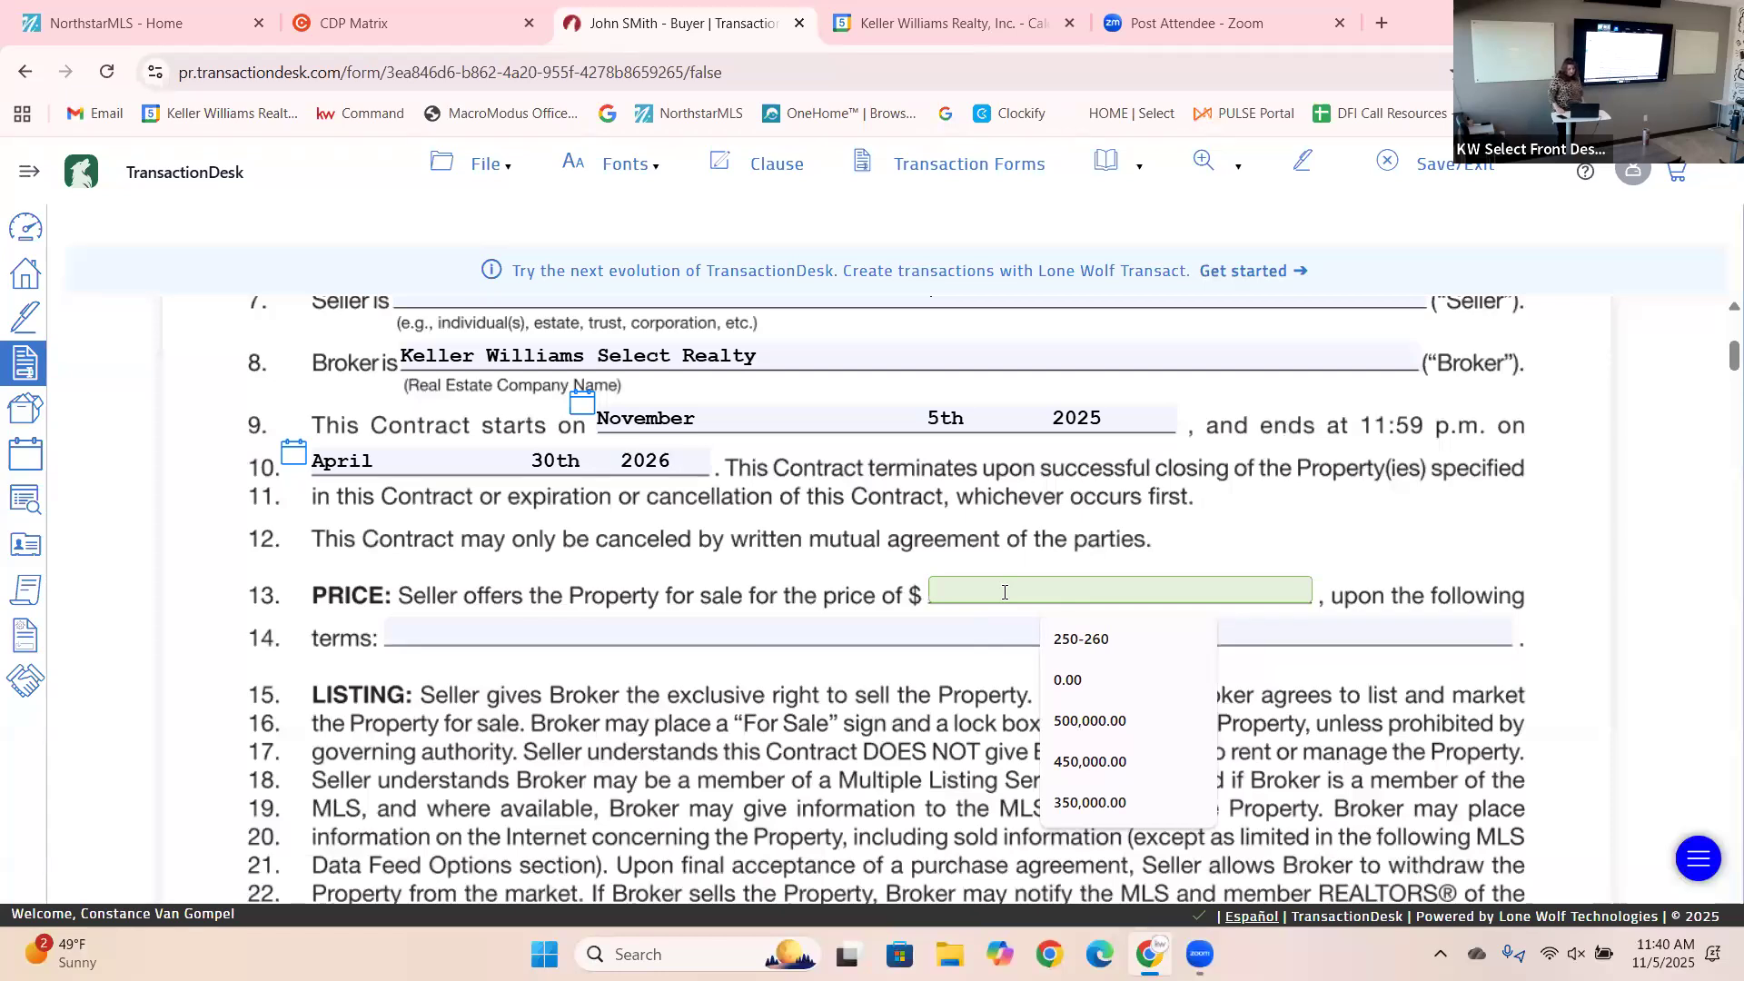
pyautogui.write('350')
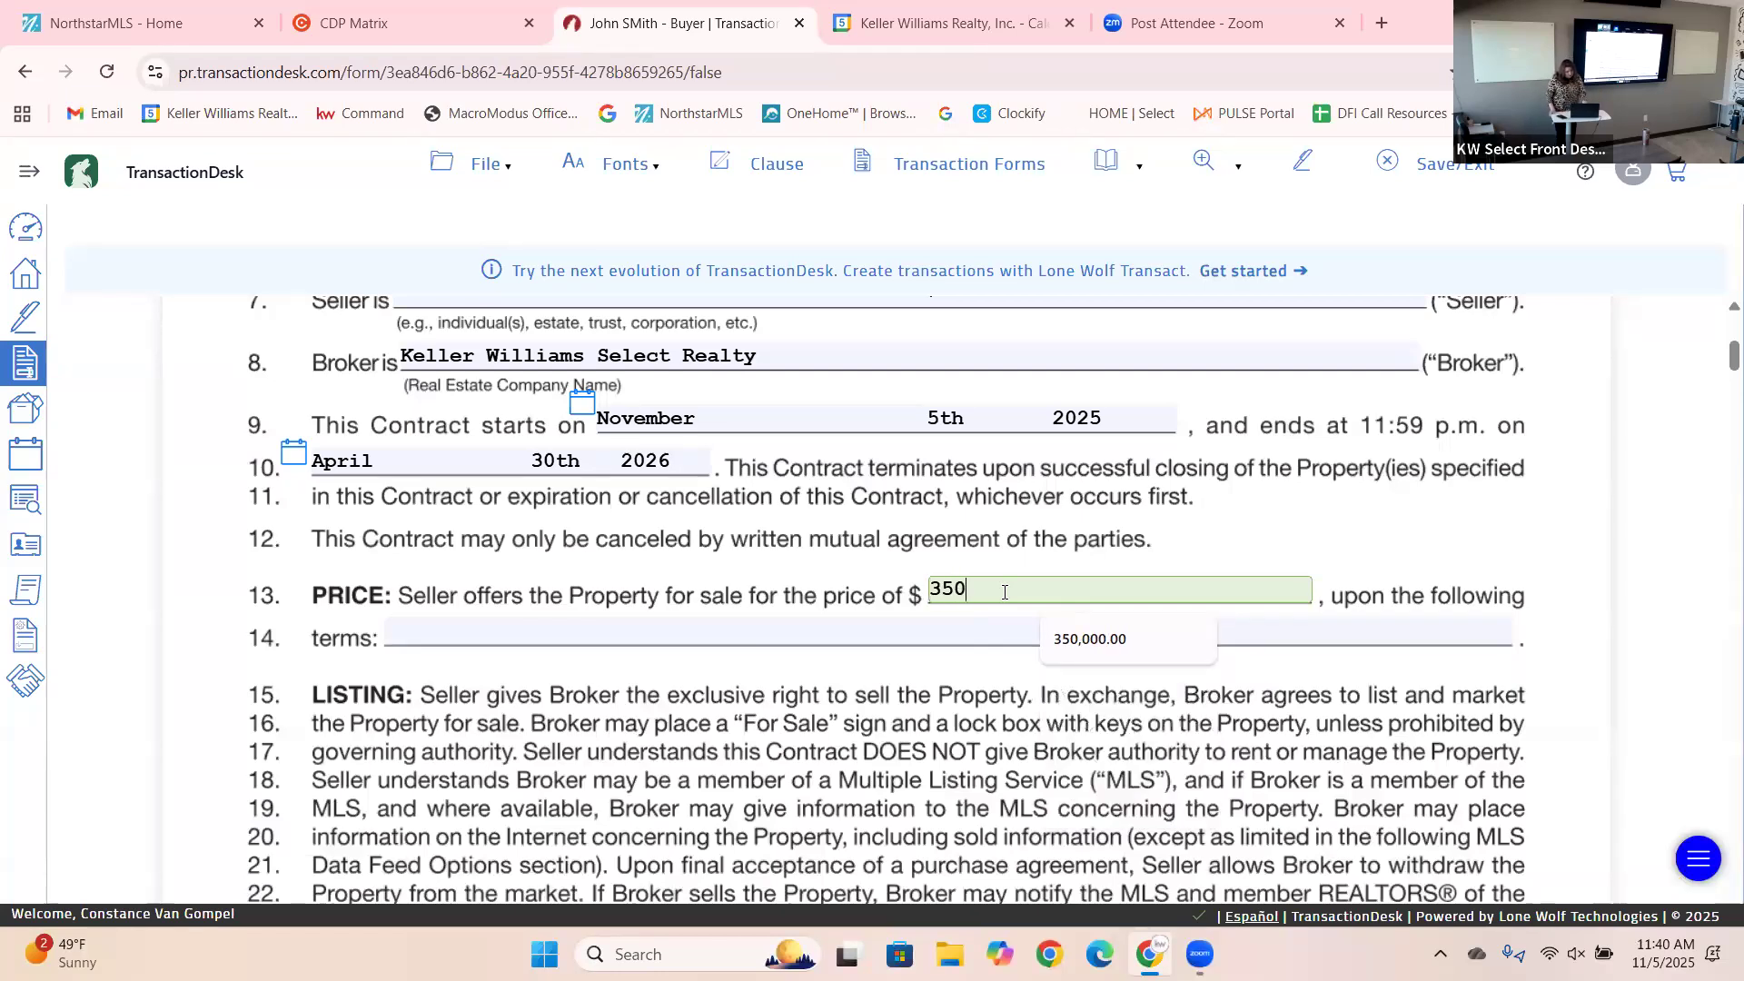
pyautogui.write('00')
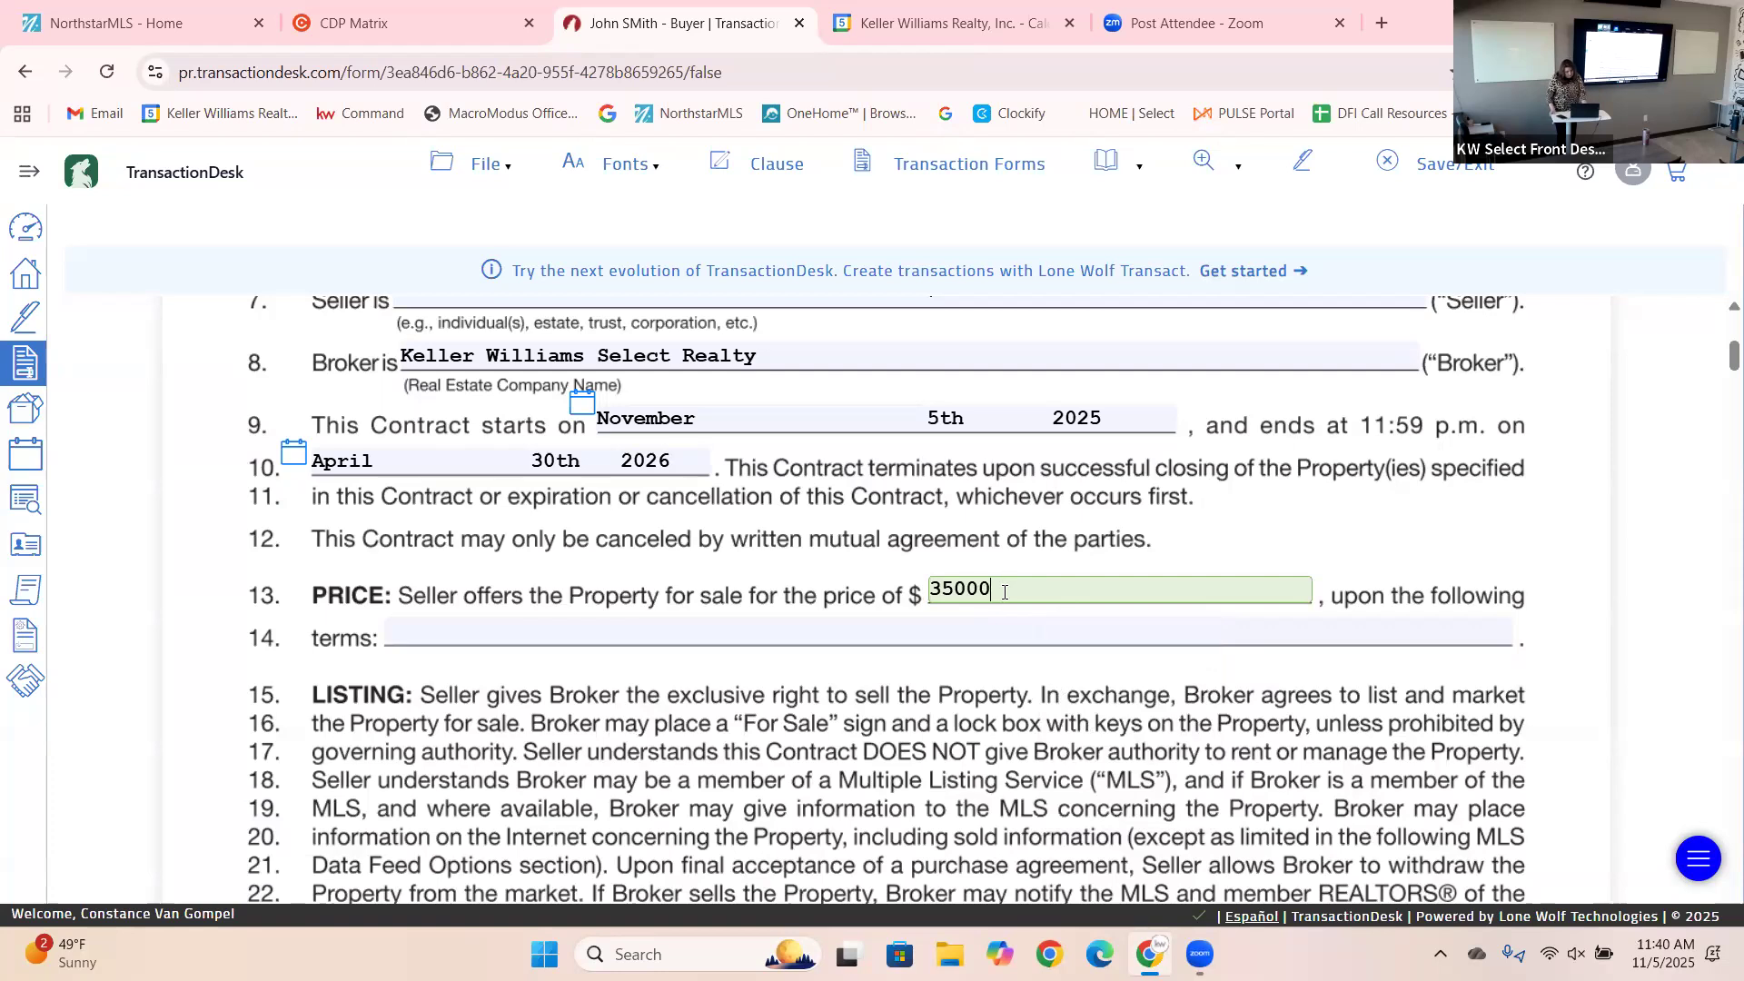
pyautogui.write('0')
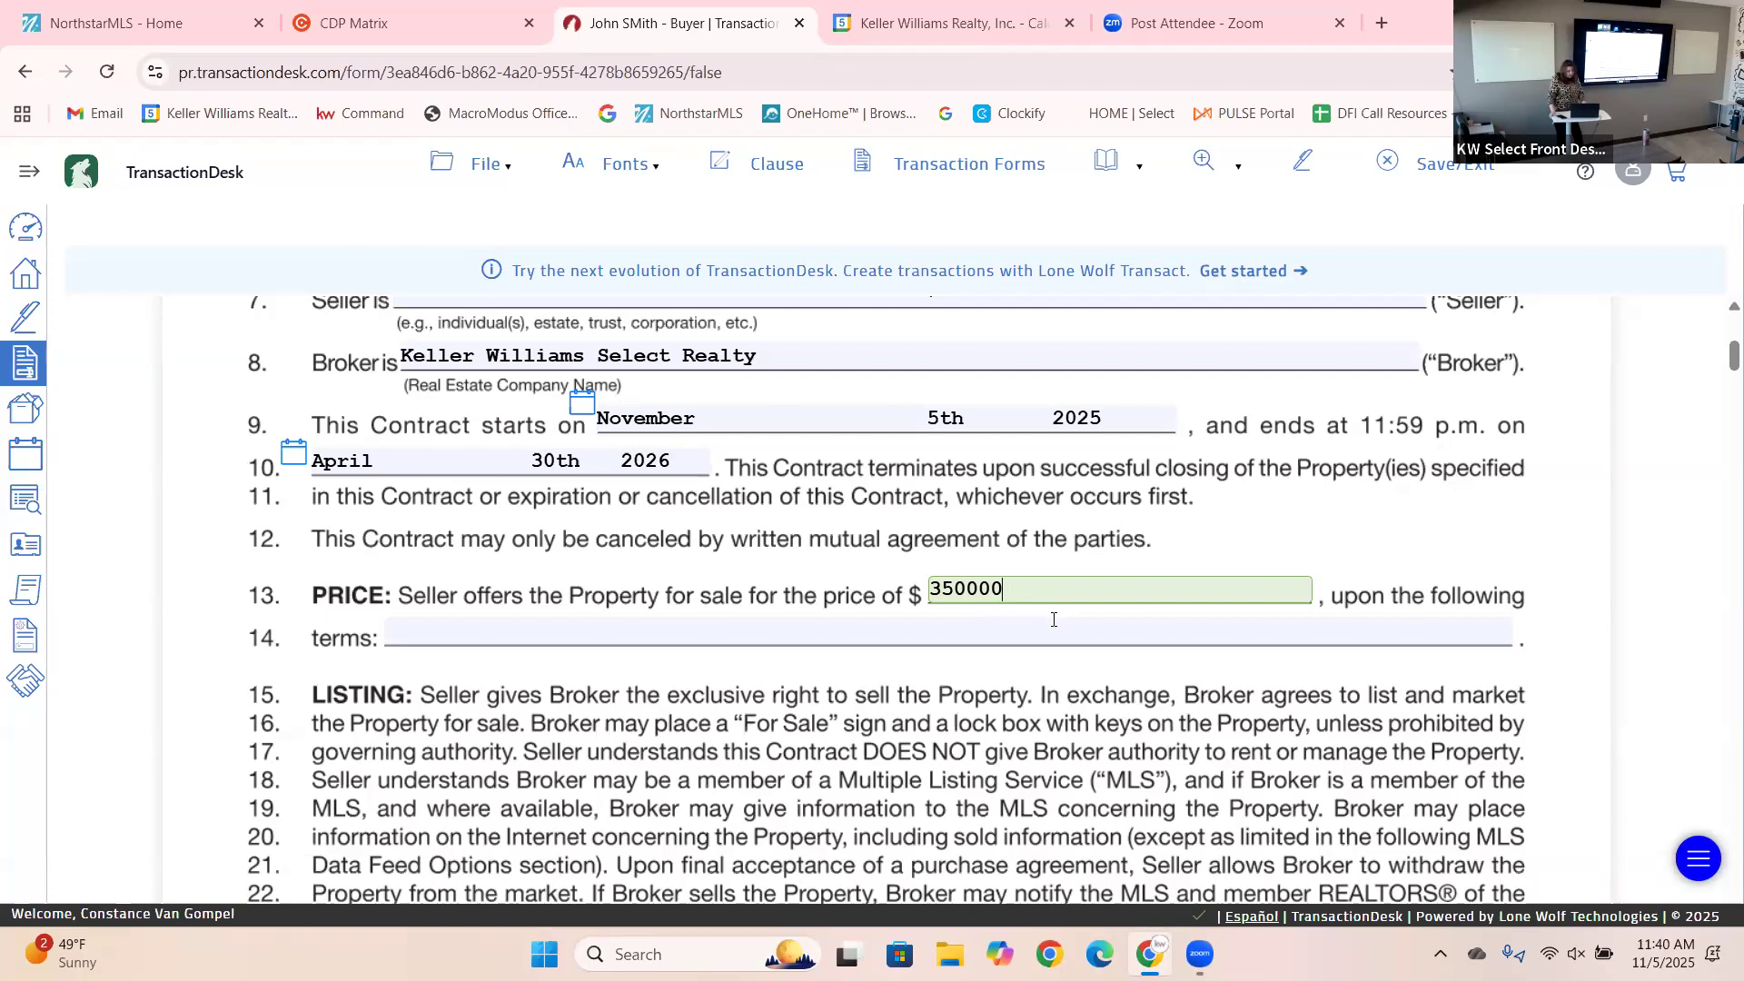
# Correct the price to 375,000.00 and set line 14 terms to 'FHA VA Conv. All offers will be submitted'.
pyautogui.click(1054, 619)
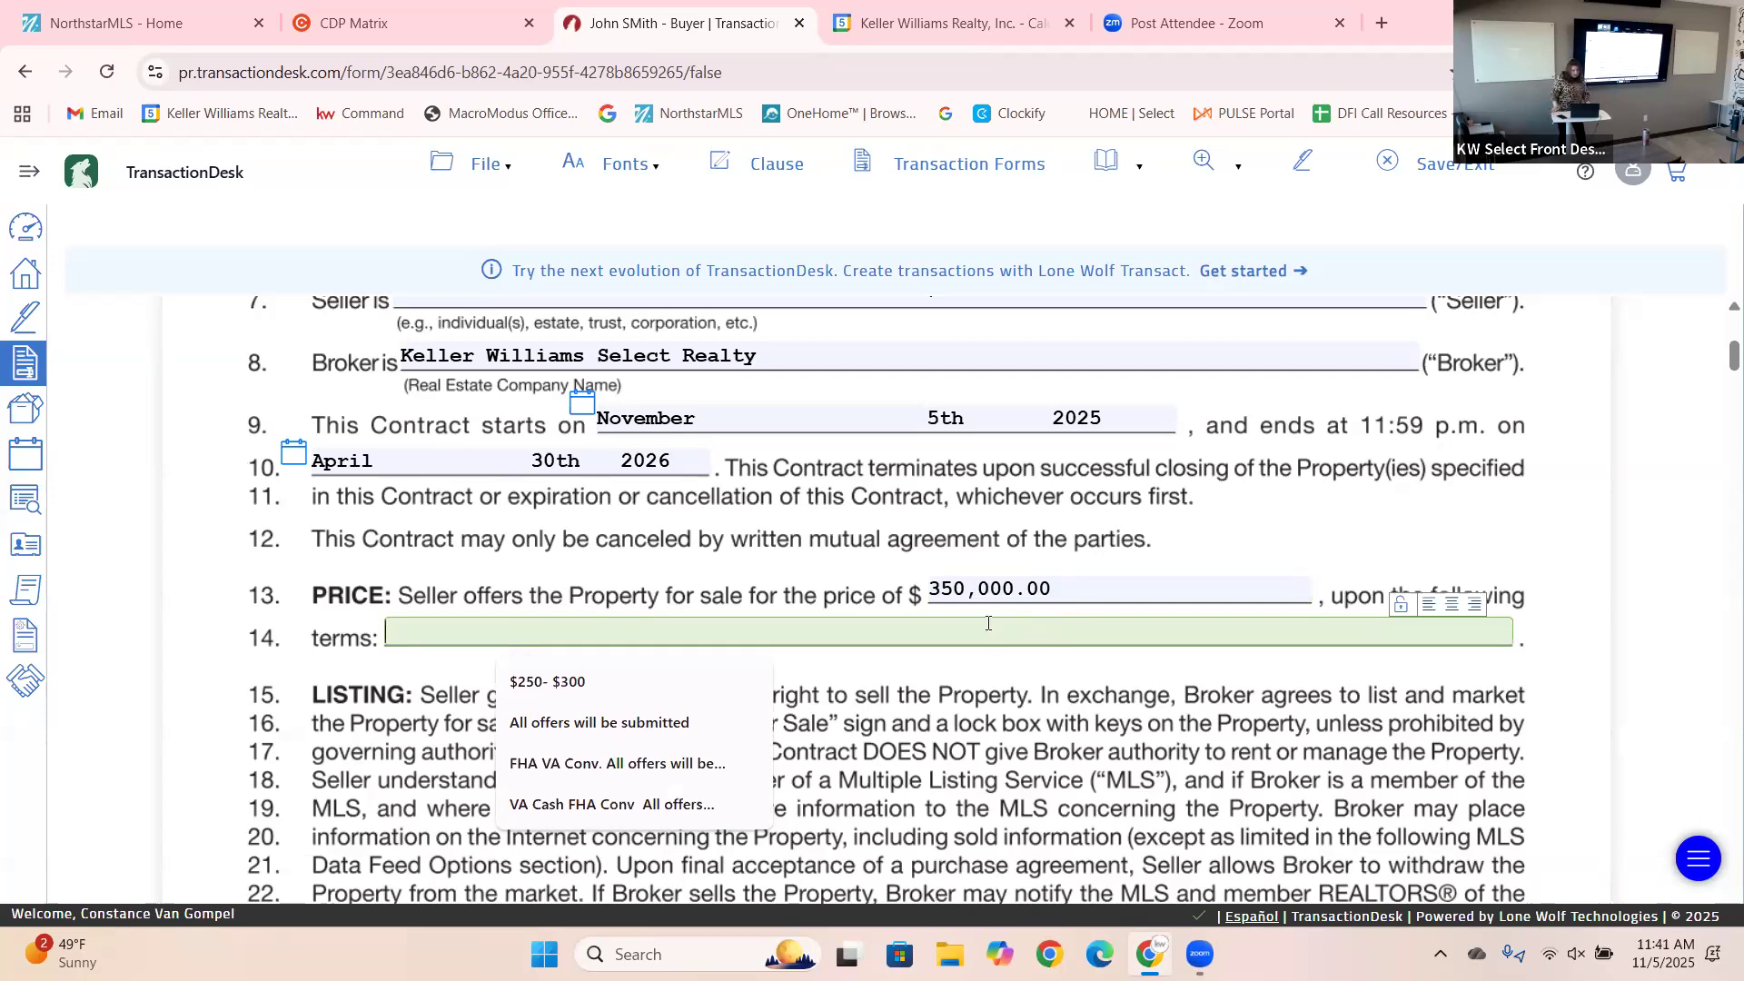
pyautogui.click(967, 593)
pyautogui.press('BackSpace')
pyautogui.press('BackSpace')
pyautogui.write('75')
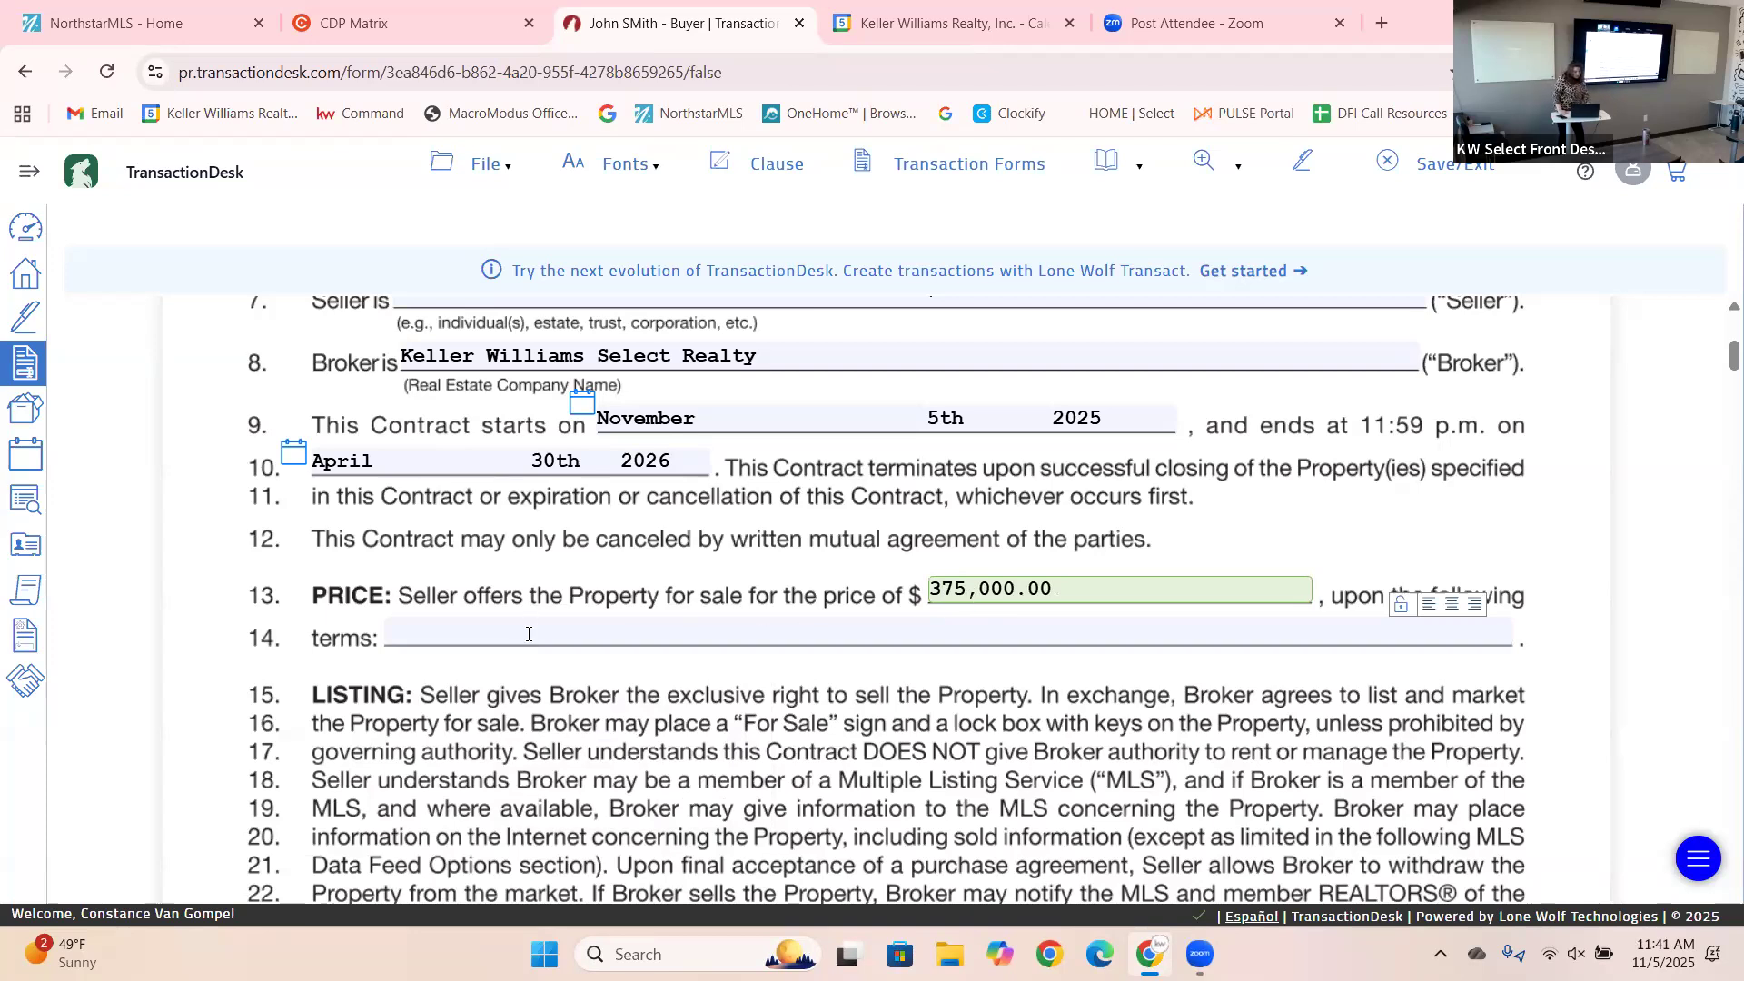
pyautogui.click(528, 634)
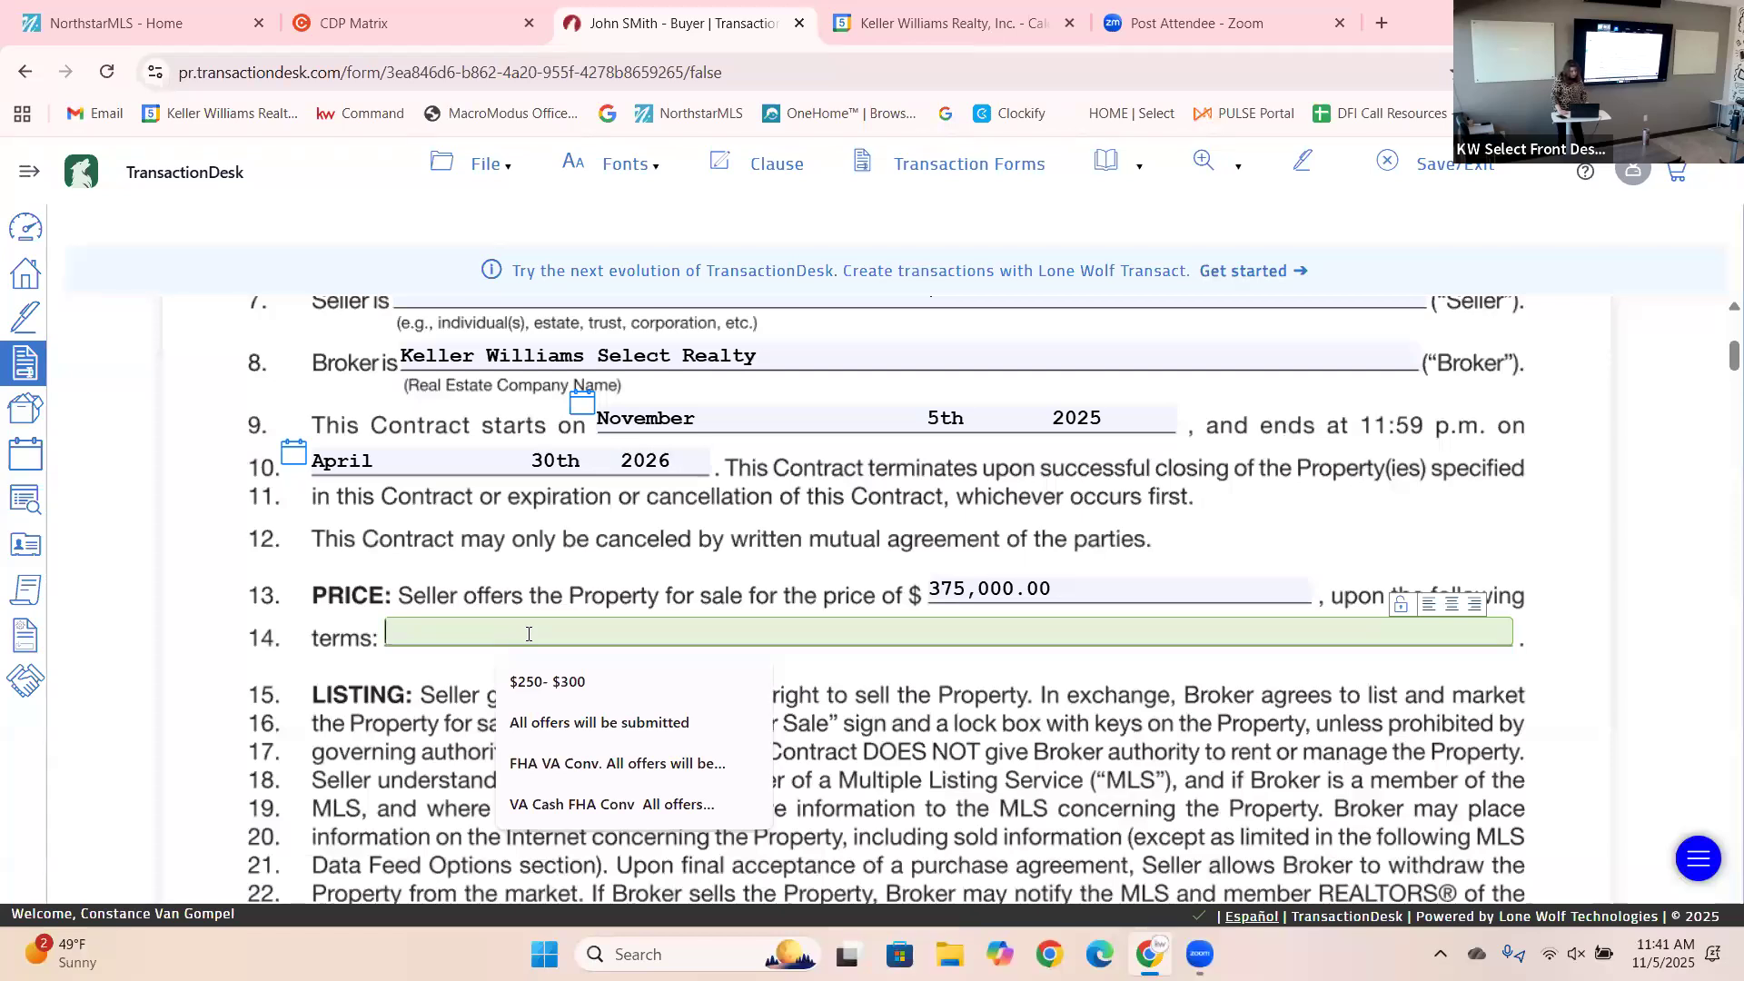
pyautogui.click(568, 769)
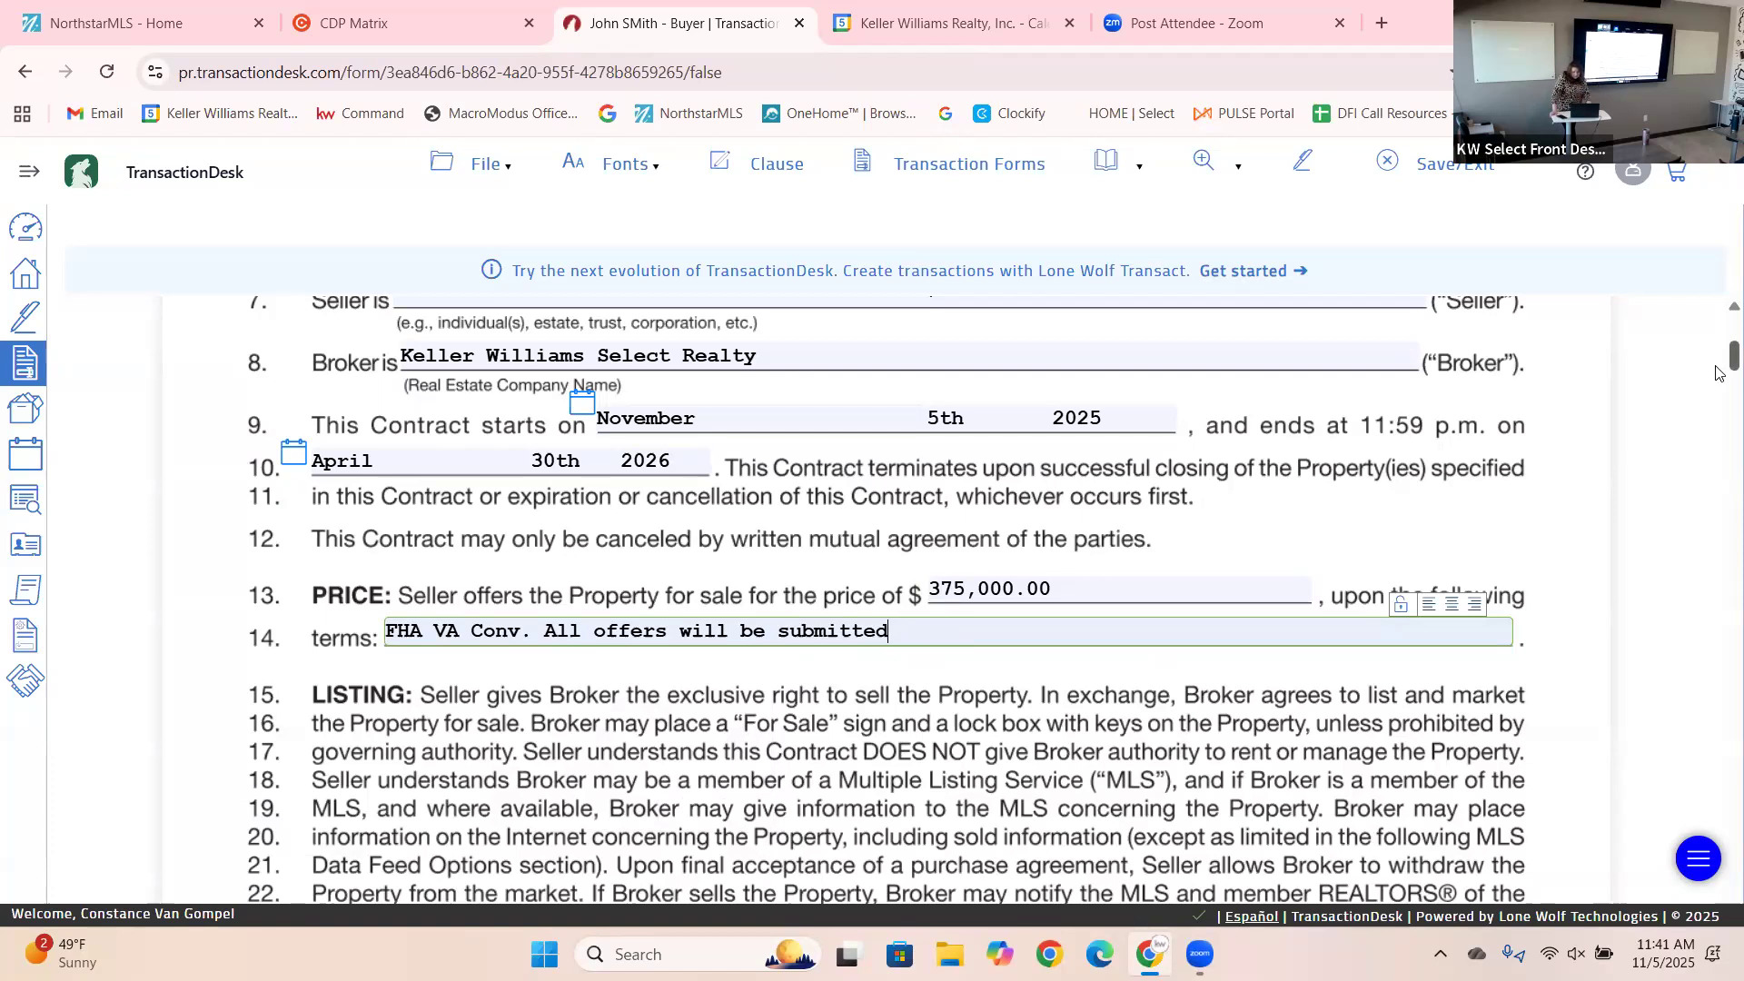
# On page 2, answer Yes to internet display of the listing and of its address.
pyautogui.scroll(-3, 1719, 382)
pyautogui.scroll(-7, 1719, 391)
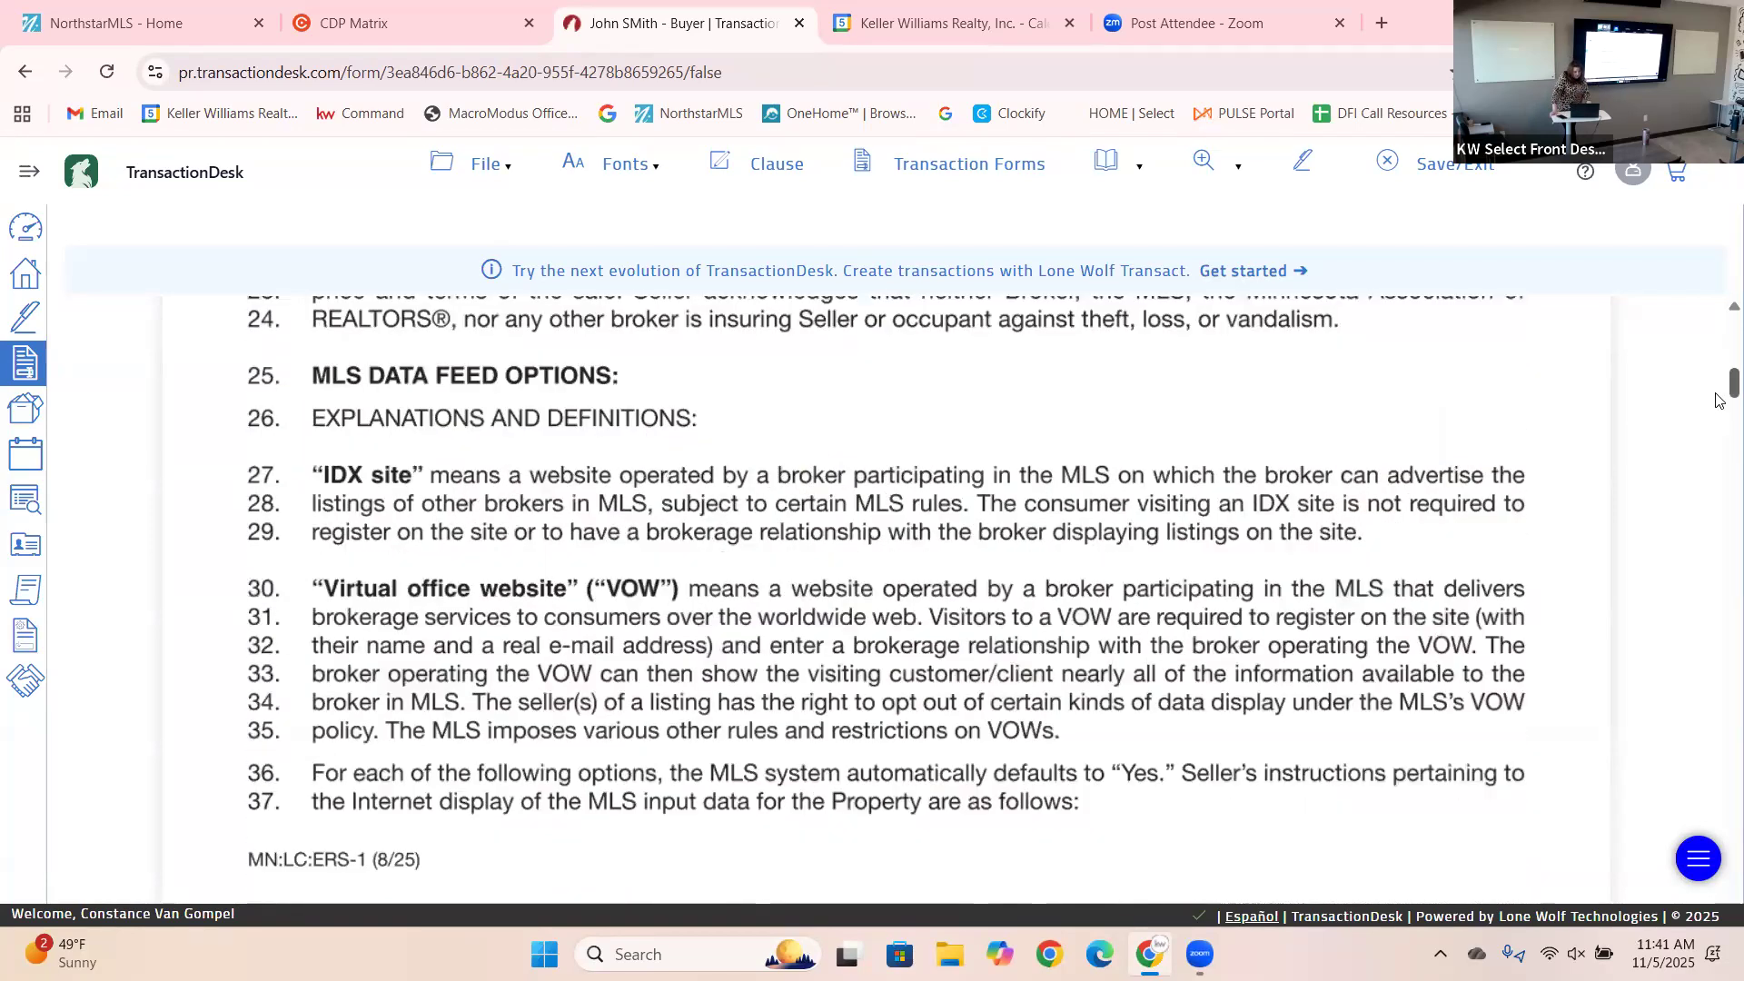
pyautogui.scroll(-5, 1719, 430)
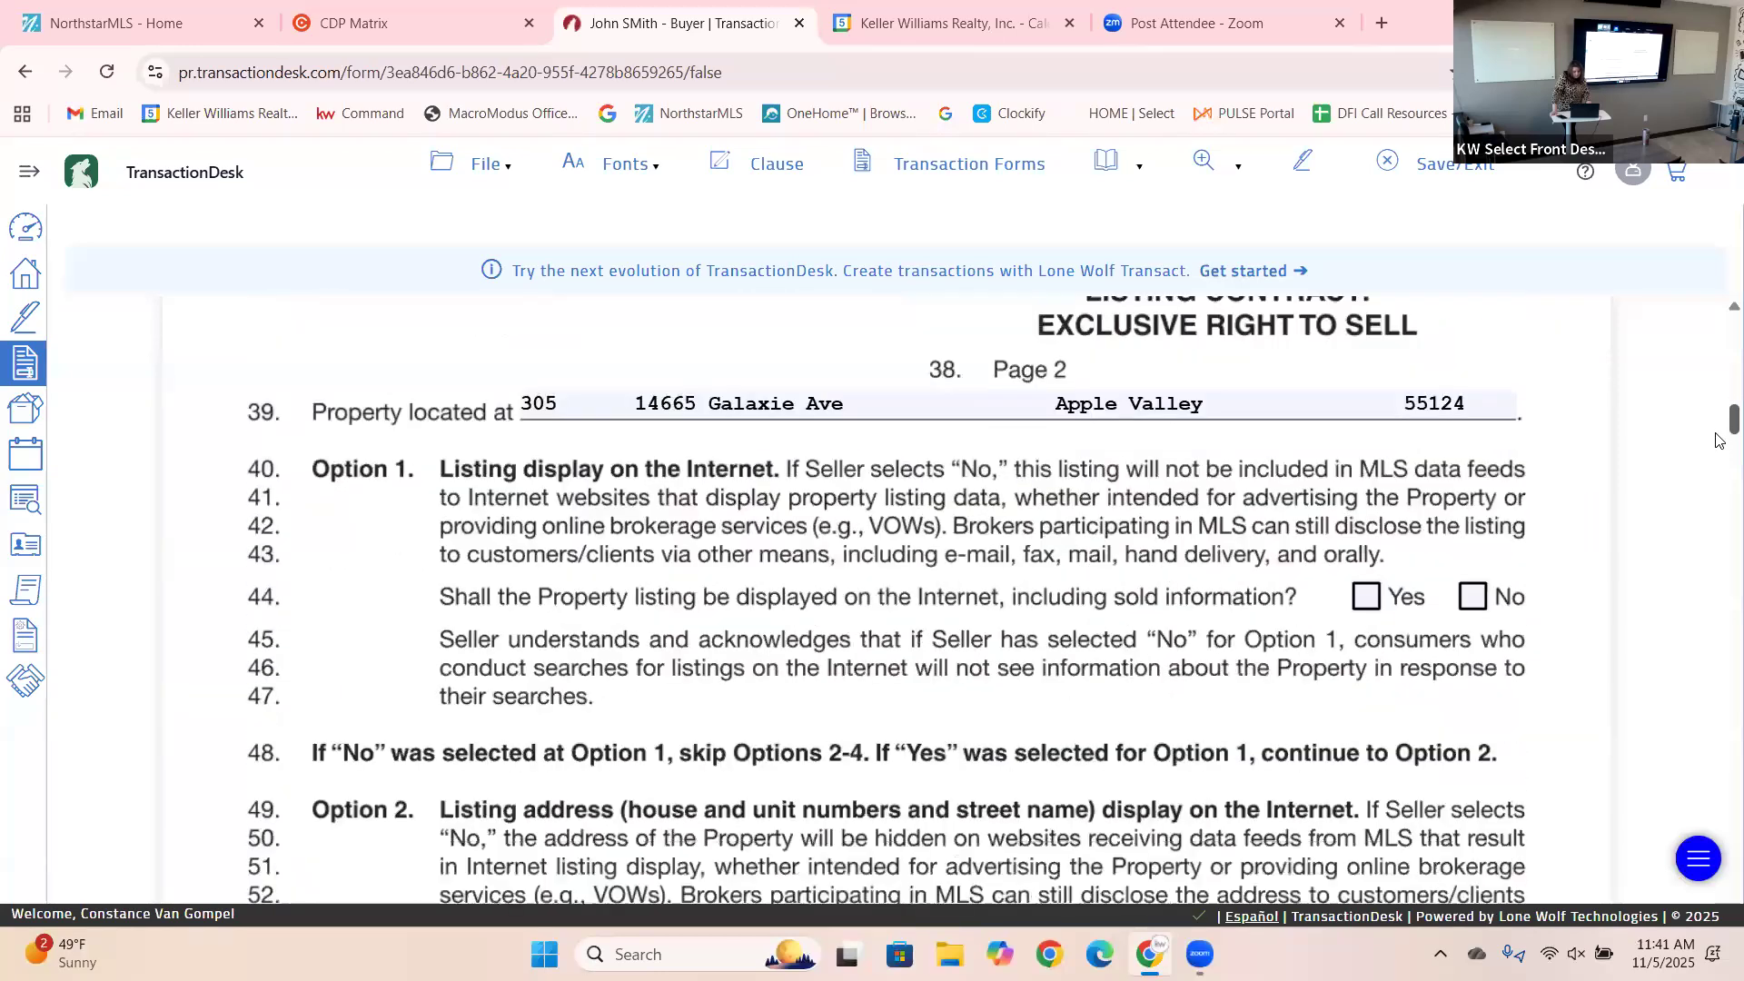
pyautogui.scroll(-1, 1720, 440)
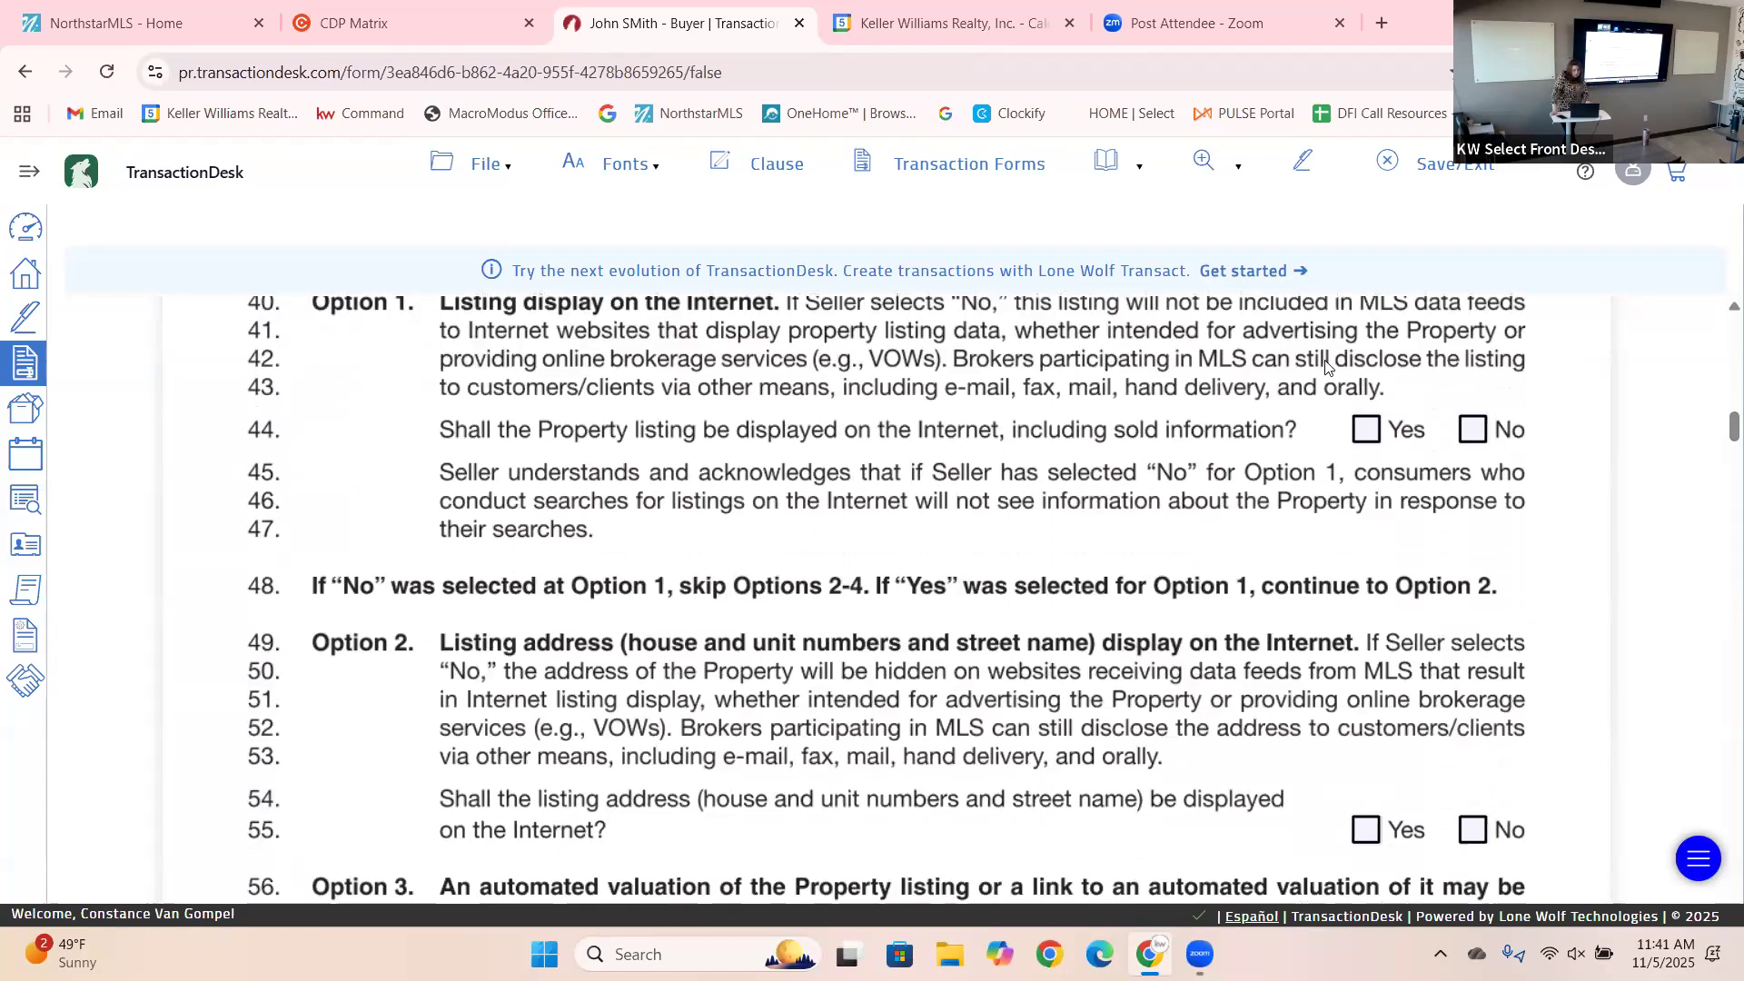
pyautogui.click(1368, 437)
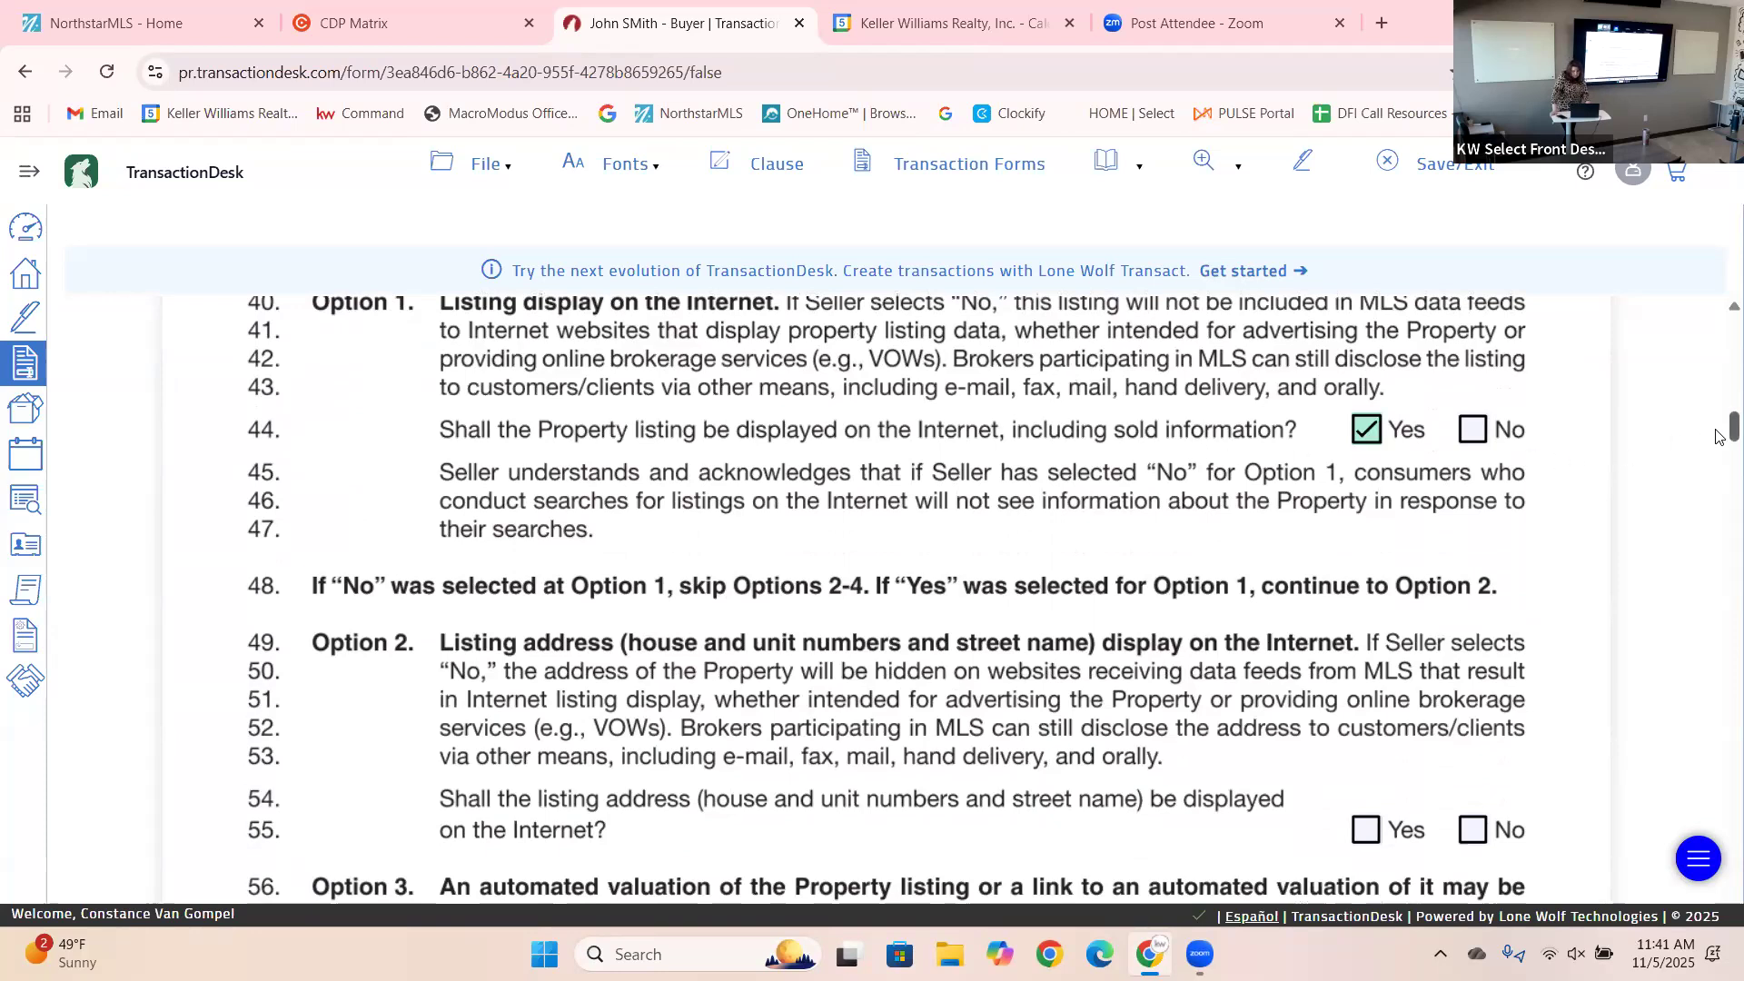
pyautogui.scroll(-2, 1720, 436)
pyautogui.click(1369, 641)
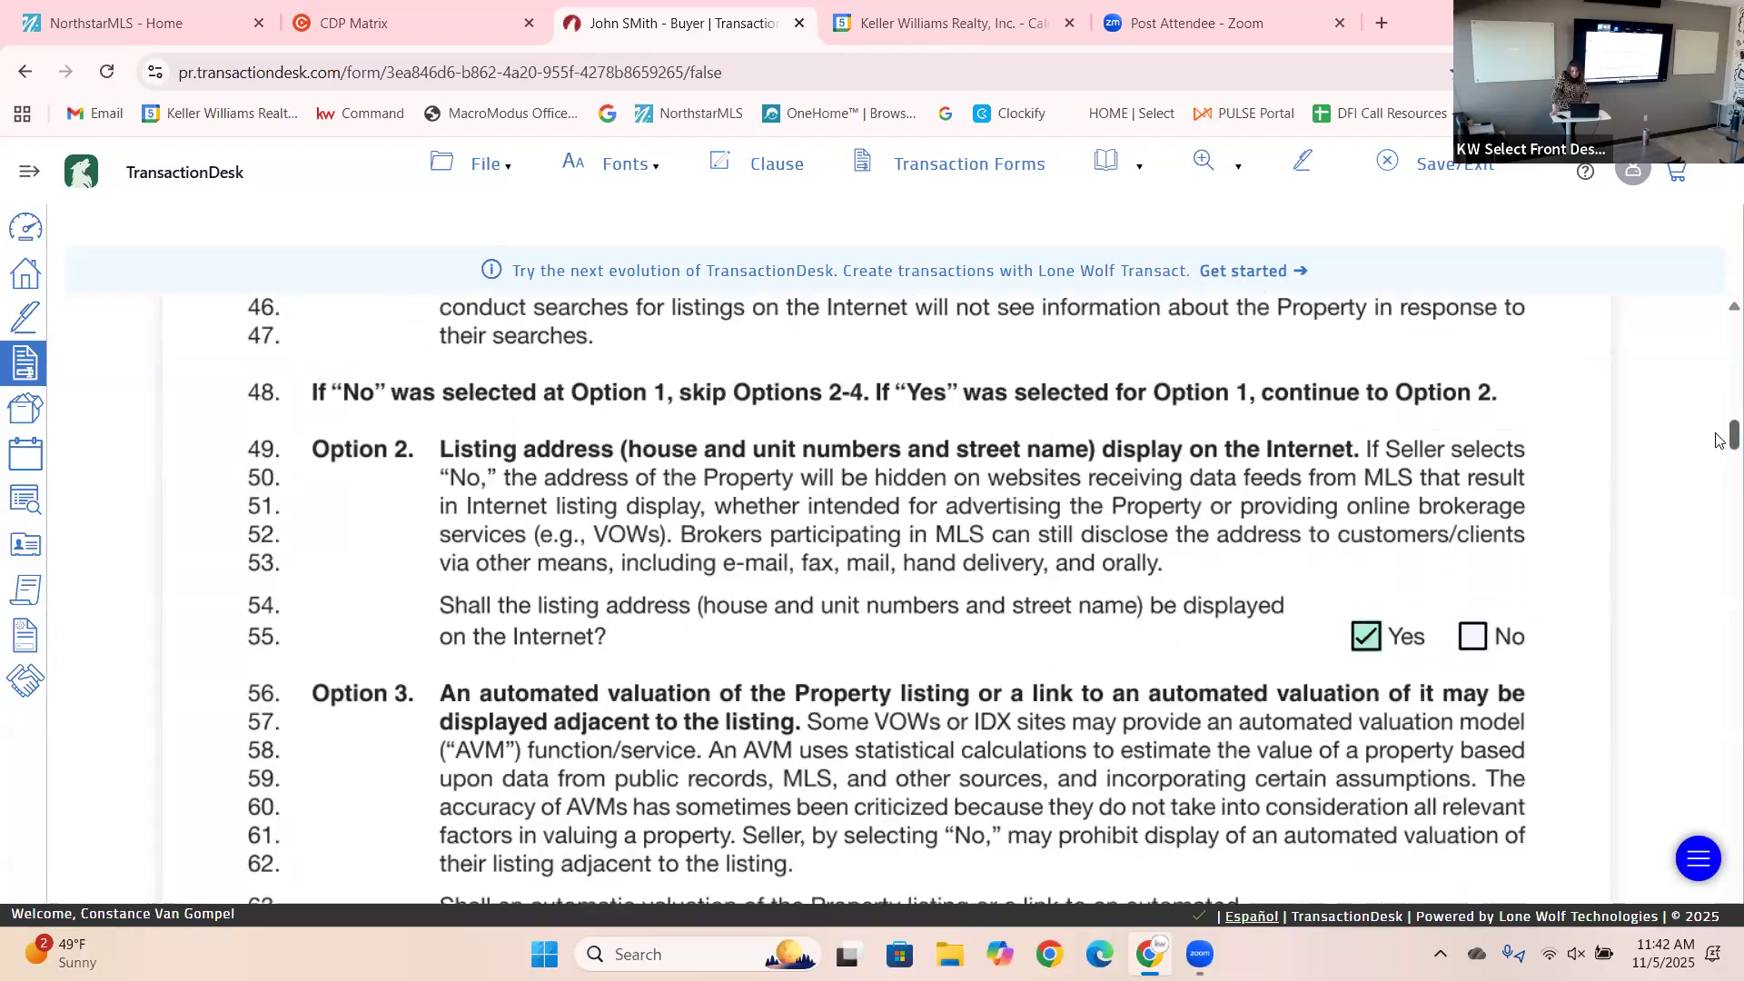
# Answer Yes to automated valuations and No to third-party comments or reviews.
pyautogui.scroll(-1, 1719, 446)
pyautogui.scroll(-2, 1720, 446)
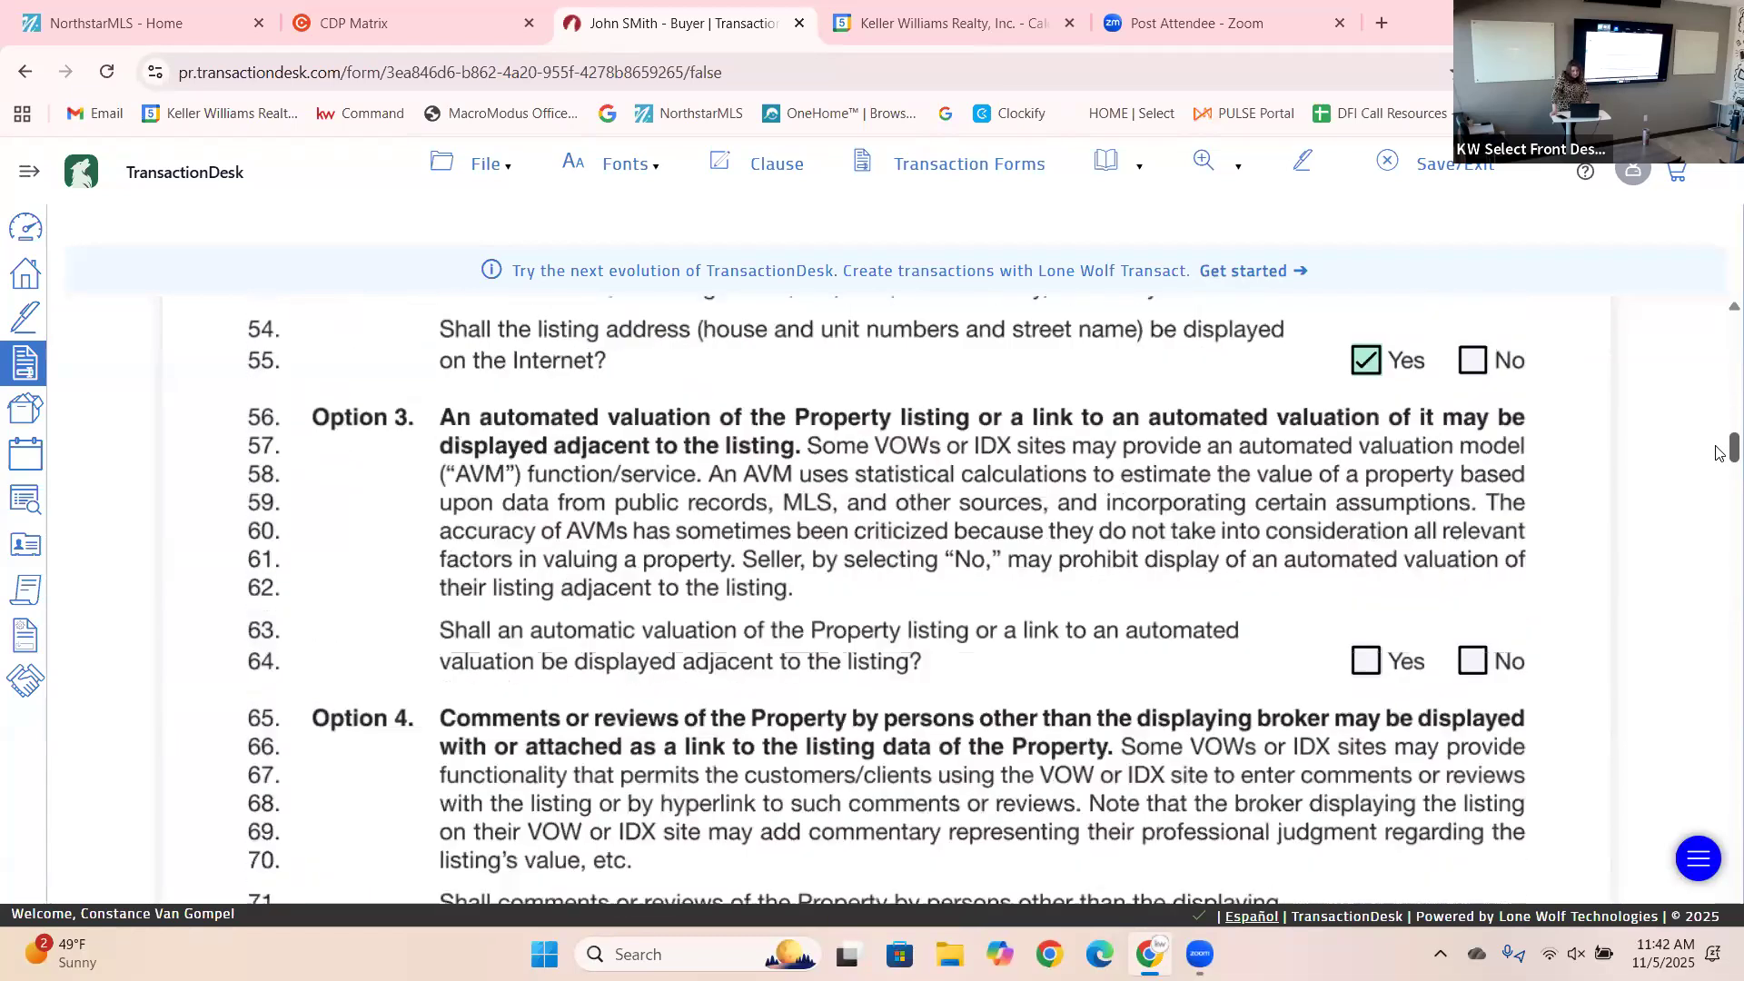
pyautogui.scroll(-1, 1720, 452)
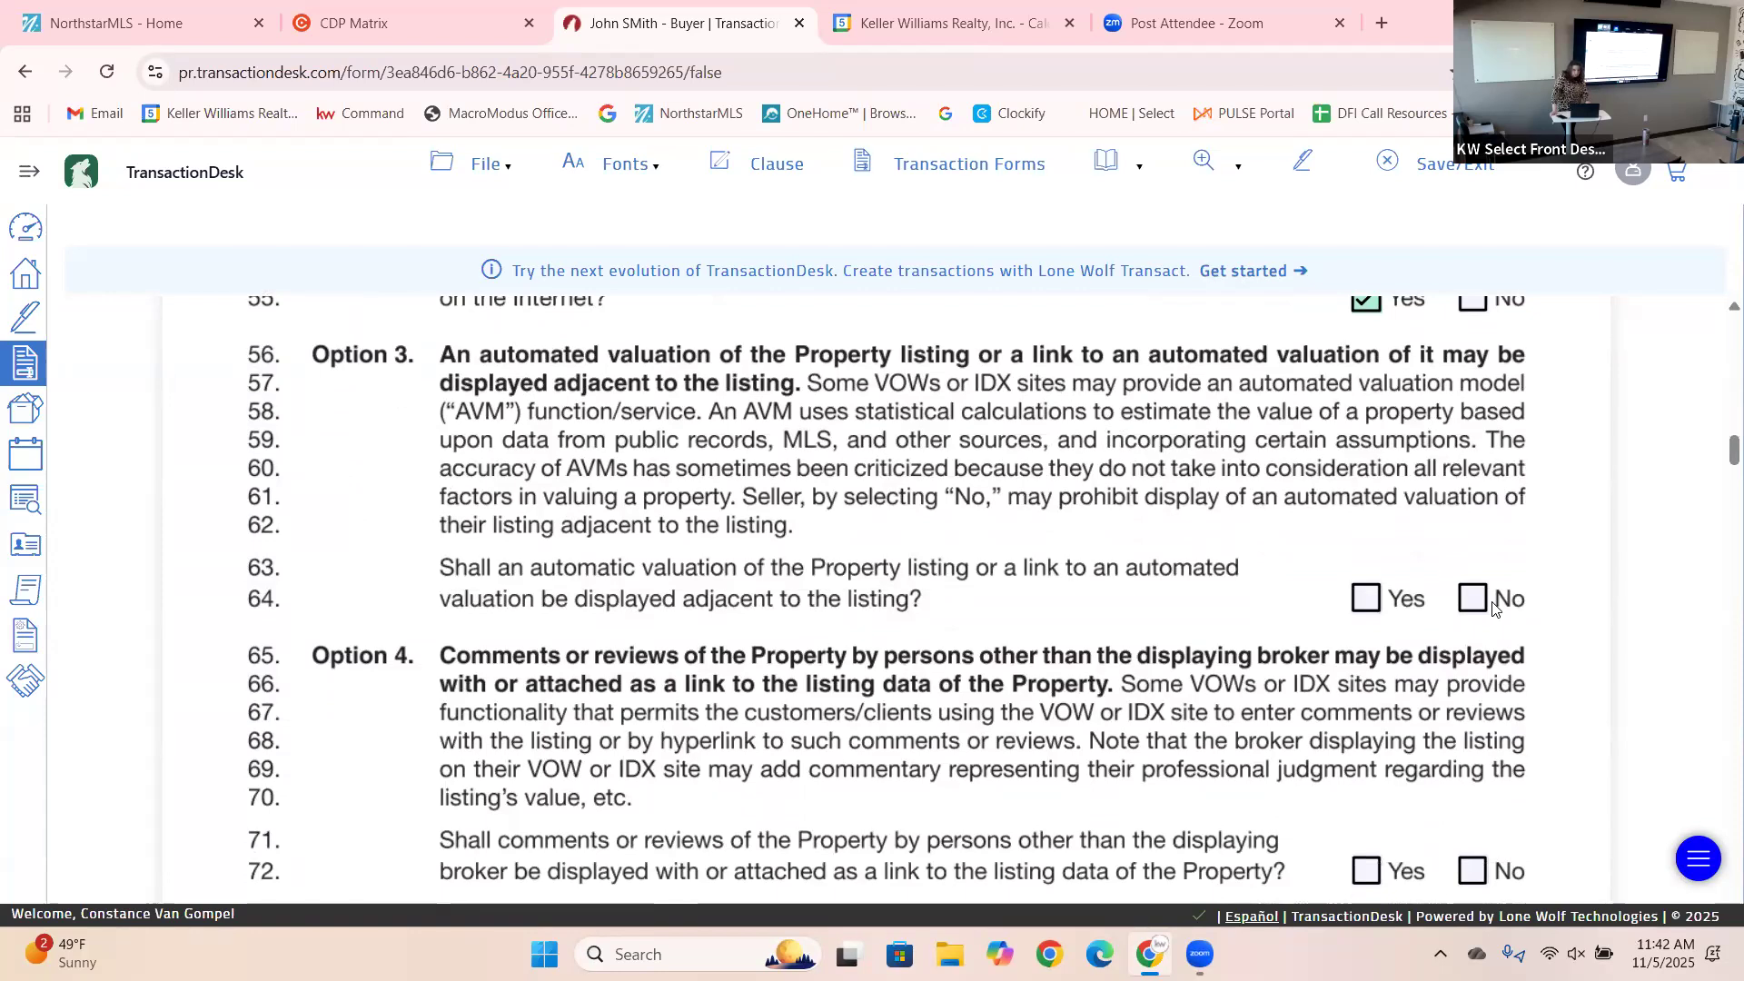
pyautogui.click(1407, 607)
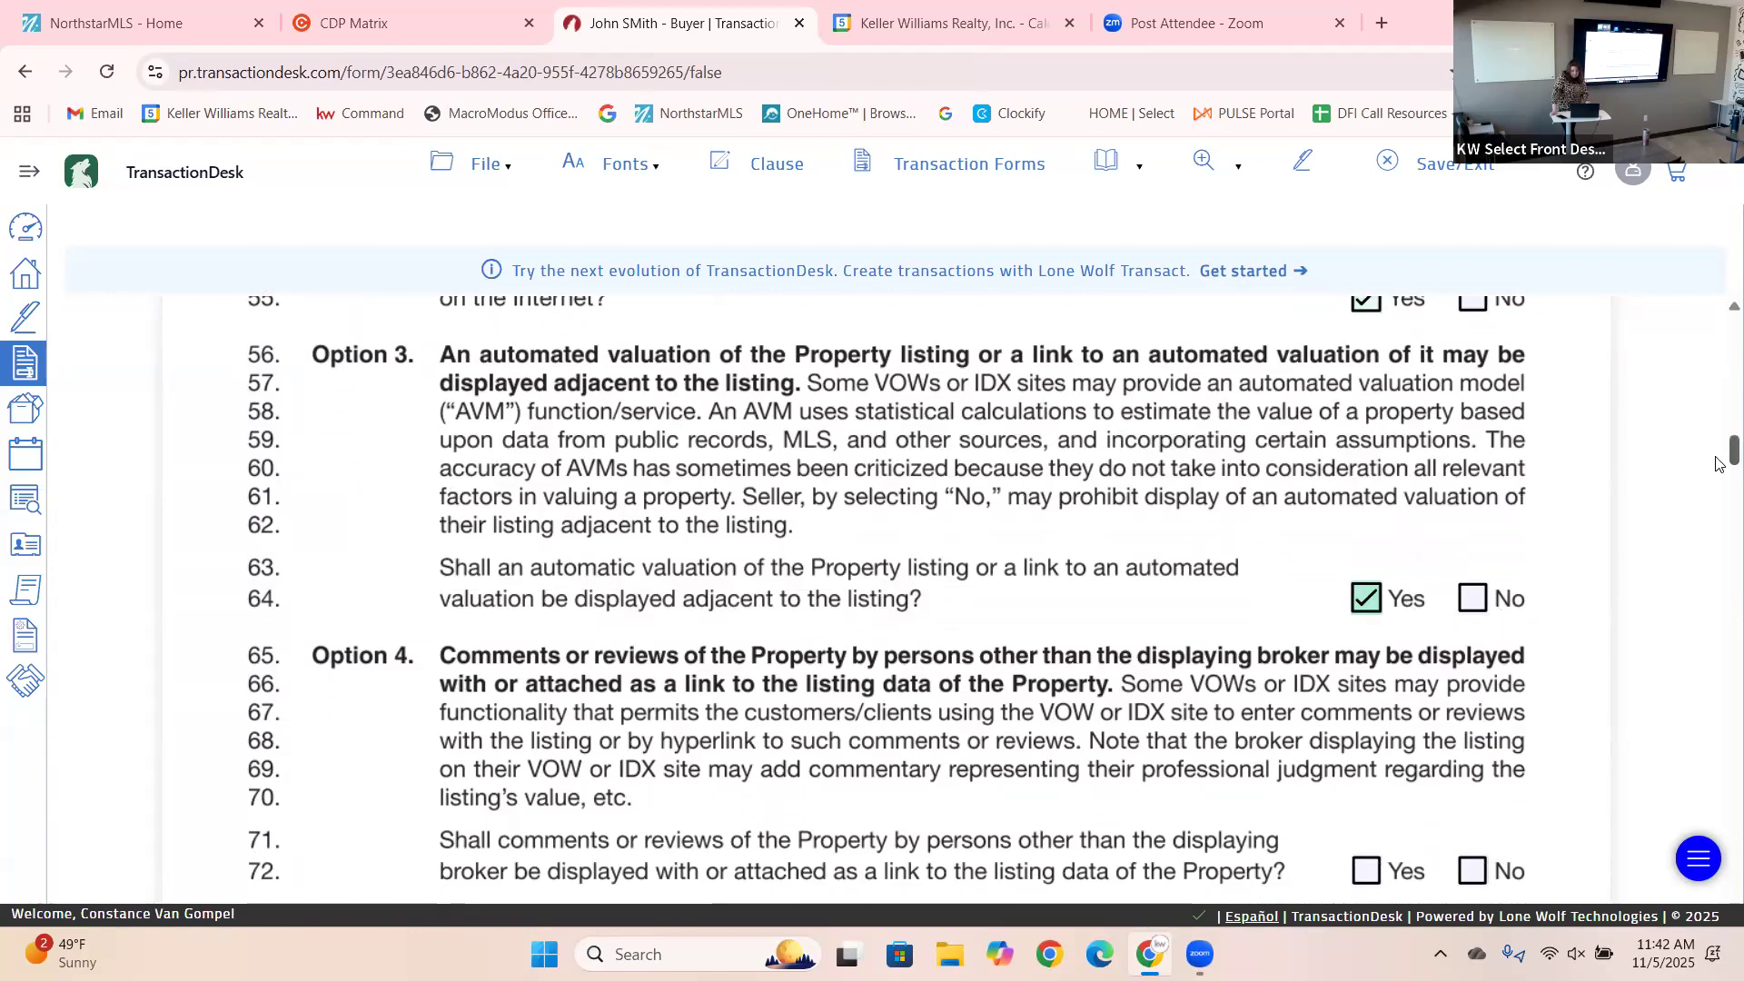
pyautogui.scroll(-3, 1717, 465)
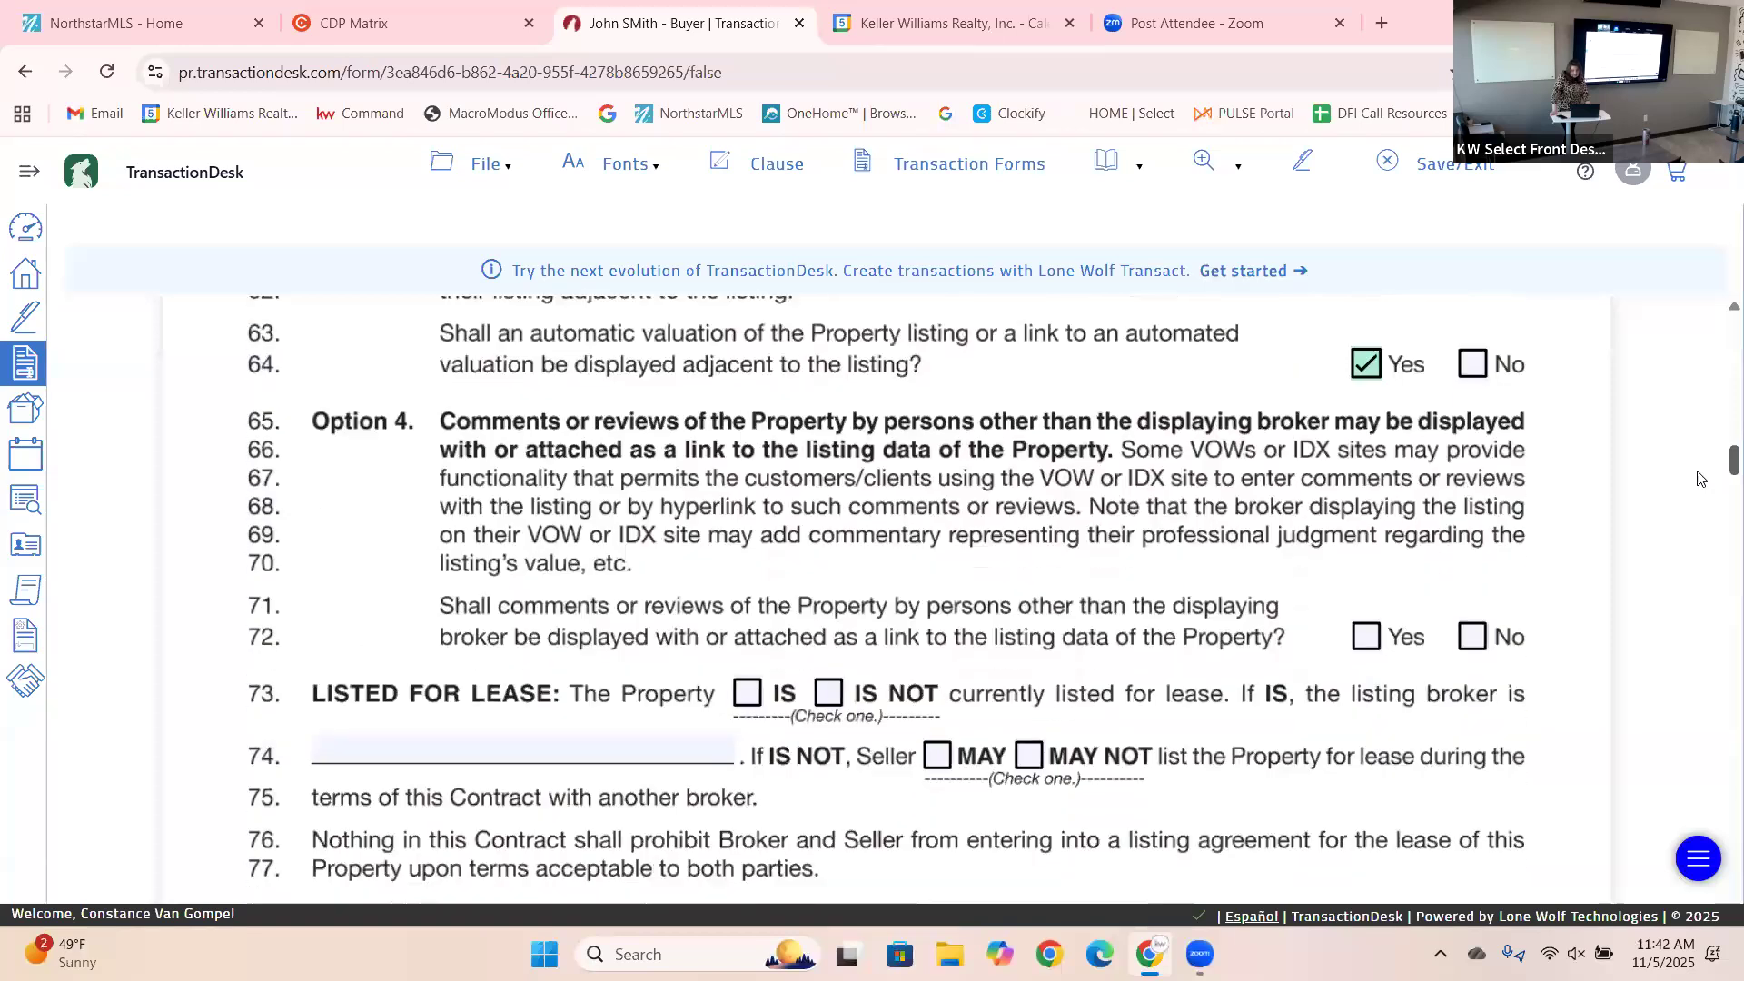
pyautogui.click(1473, 640)
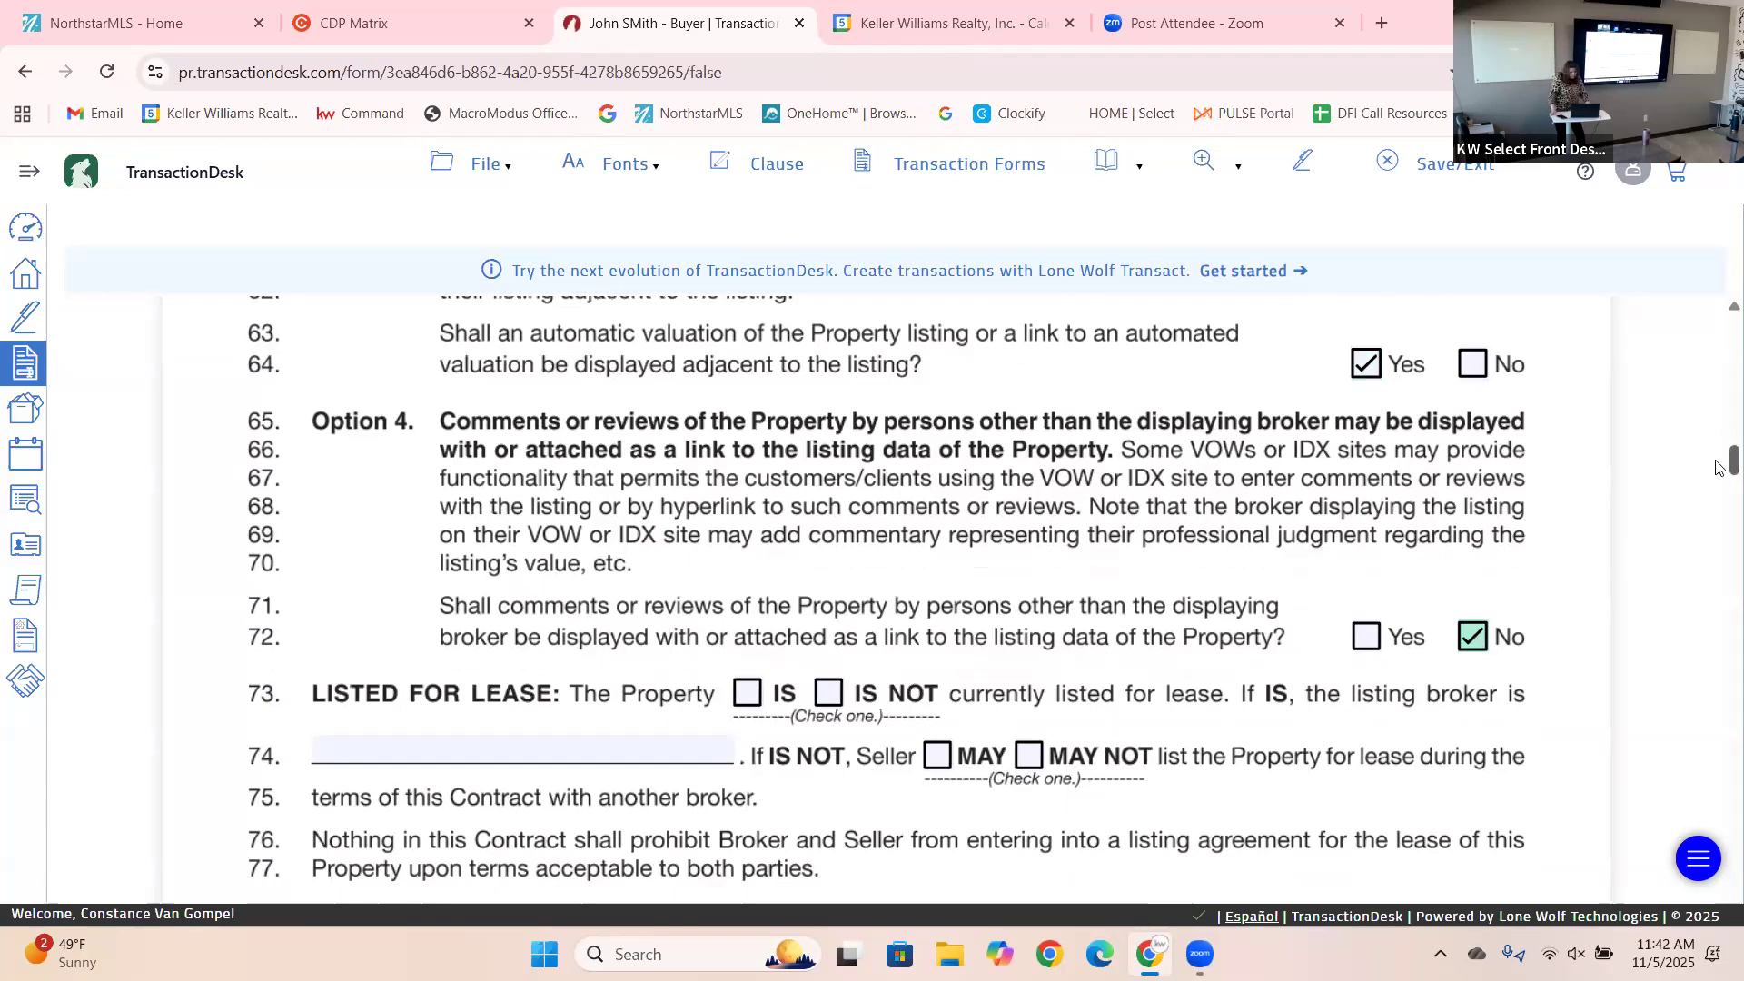
# Tick IS NOT listed for lease on line 73 and MAY NOT list for lease on line 74.
pyautogui.scroll(-5, 1720, 468)
pyautogui.scroll(1, 1719, 477)
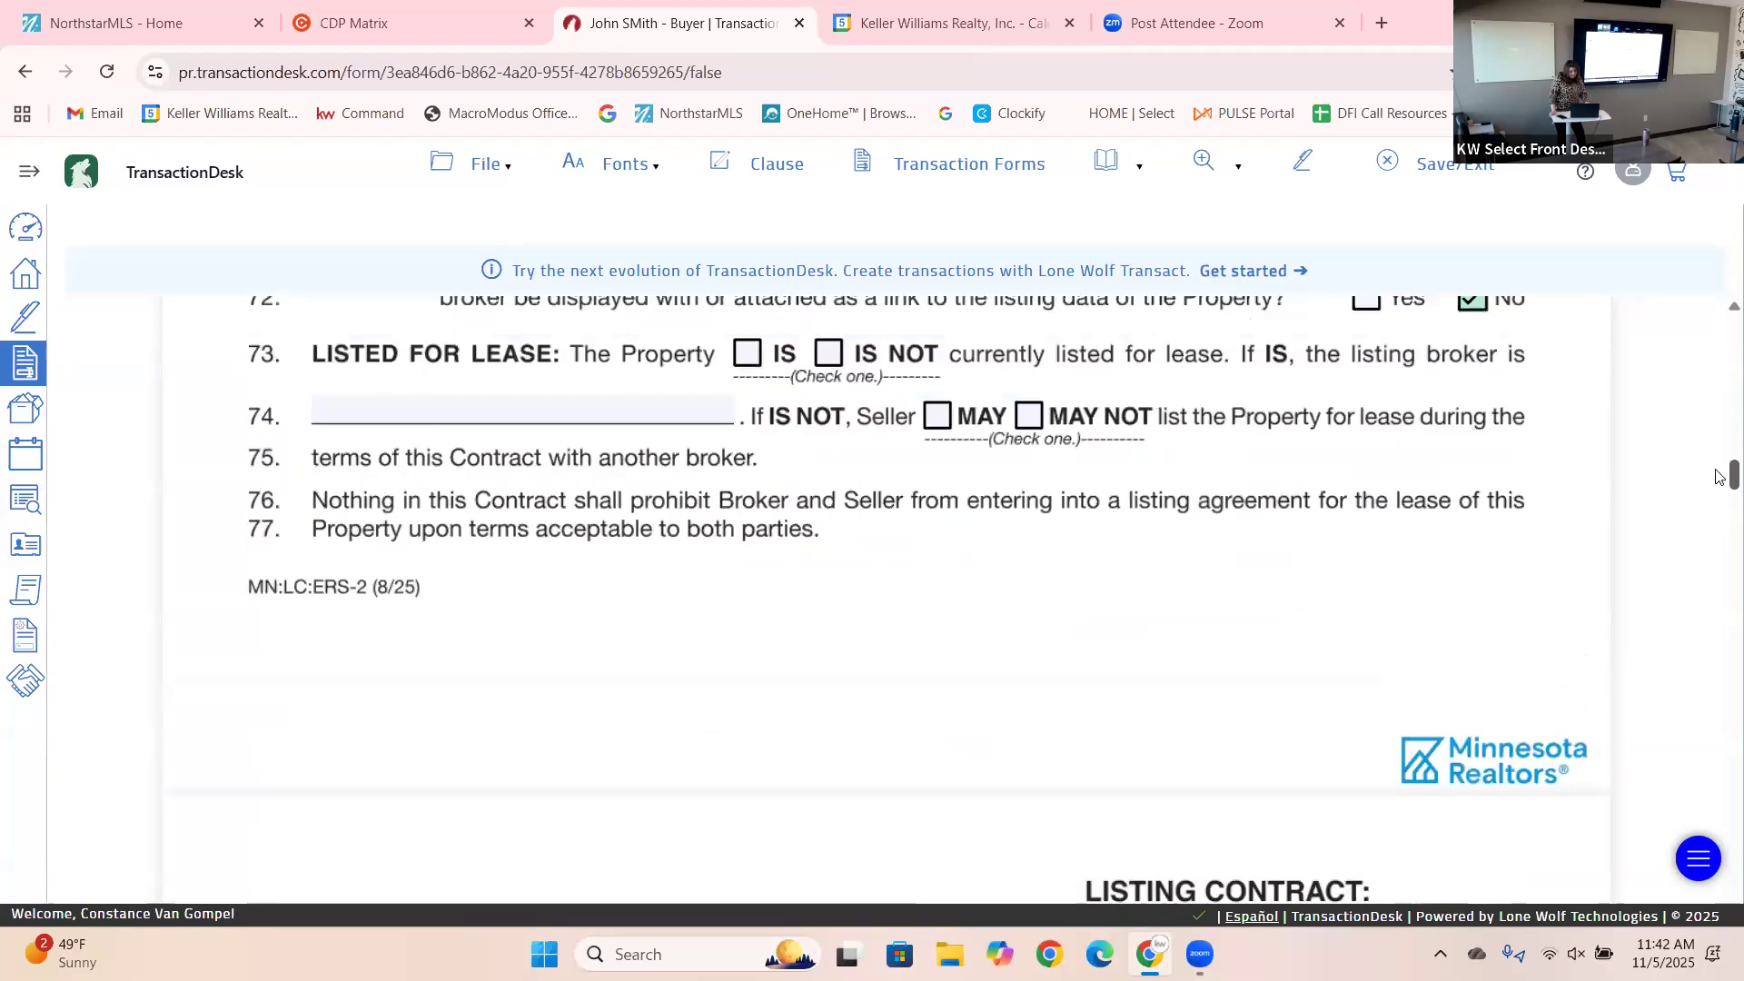
pyautogui.scroll(1, 1720, 477)
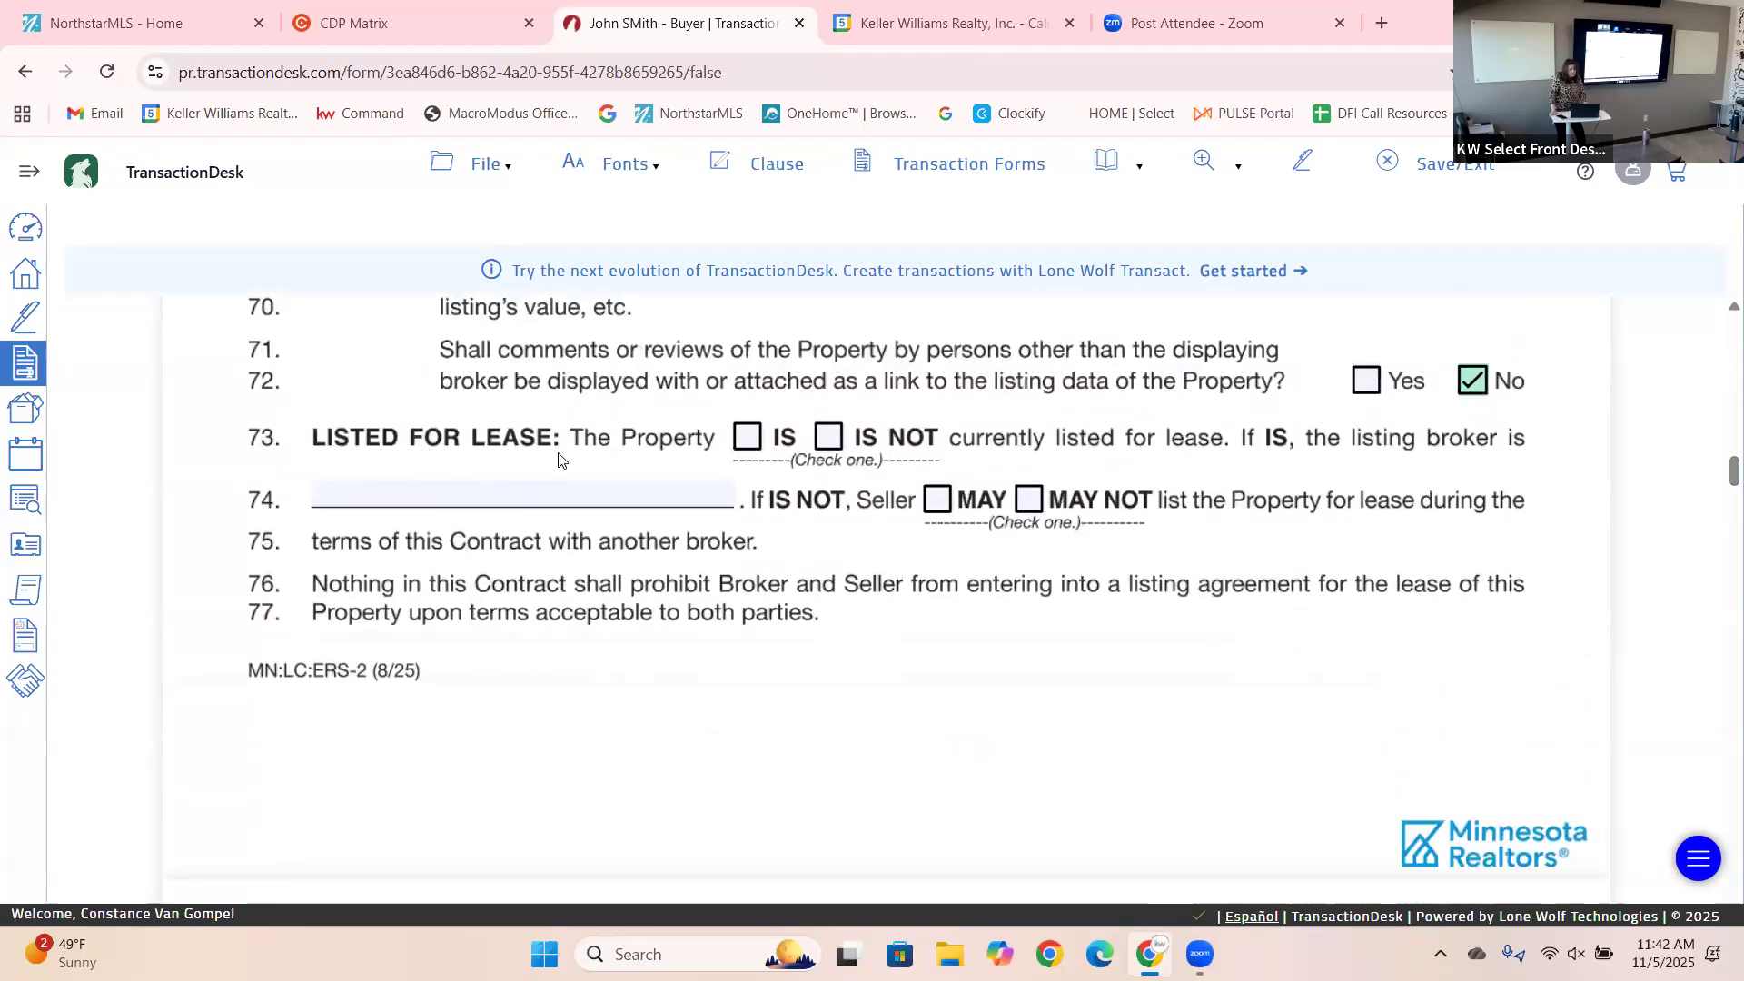
pyautogui.moveTo(559, 461); pyautogui.dragTo(830, 438)
pyautogui.click(830, 438)
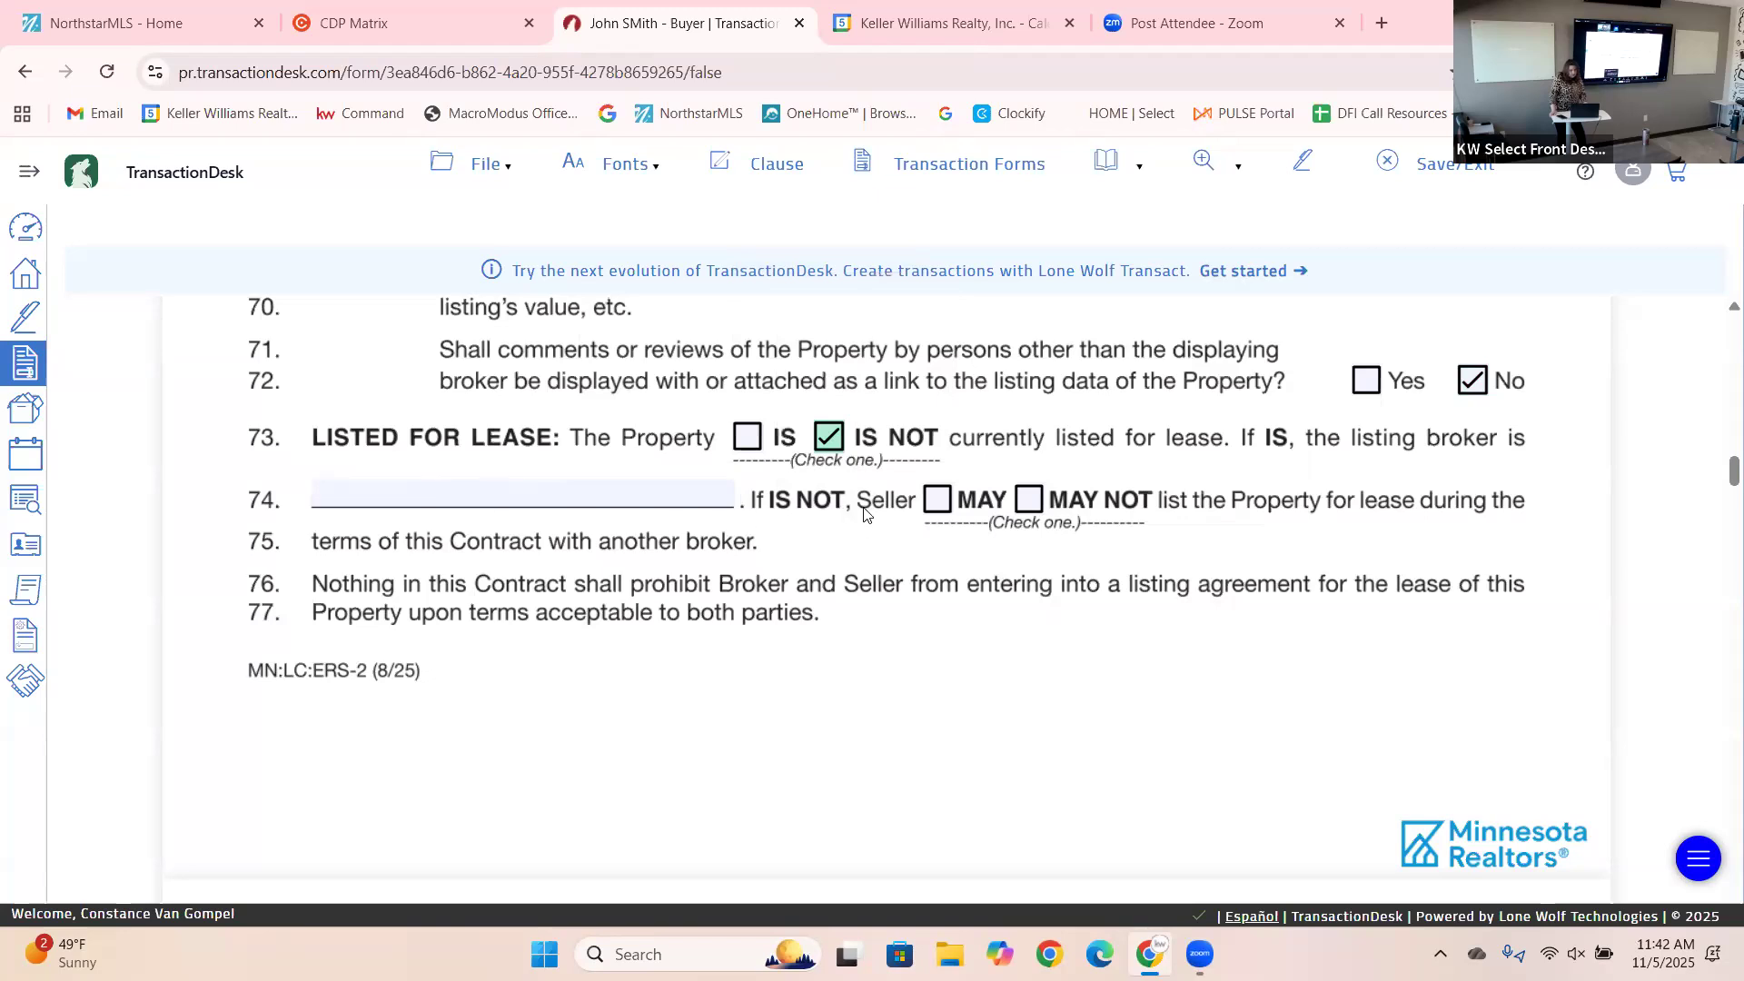
pyautogui.click(1029, 500)
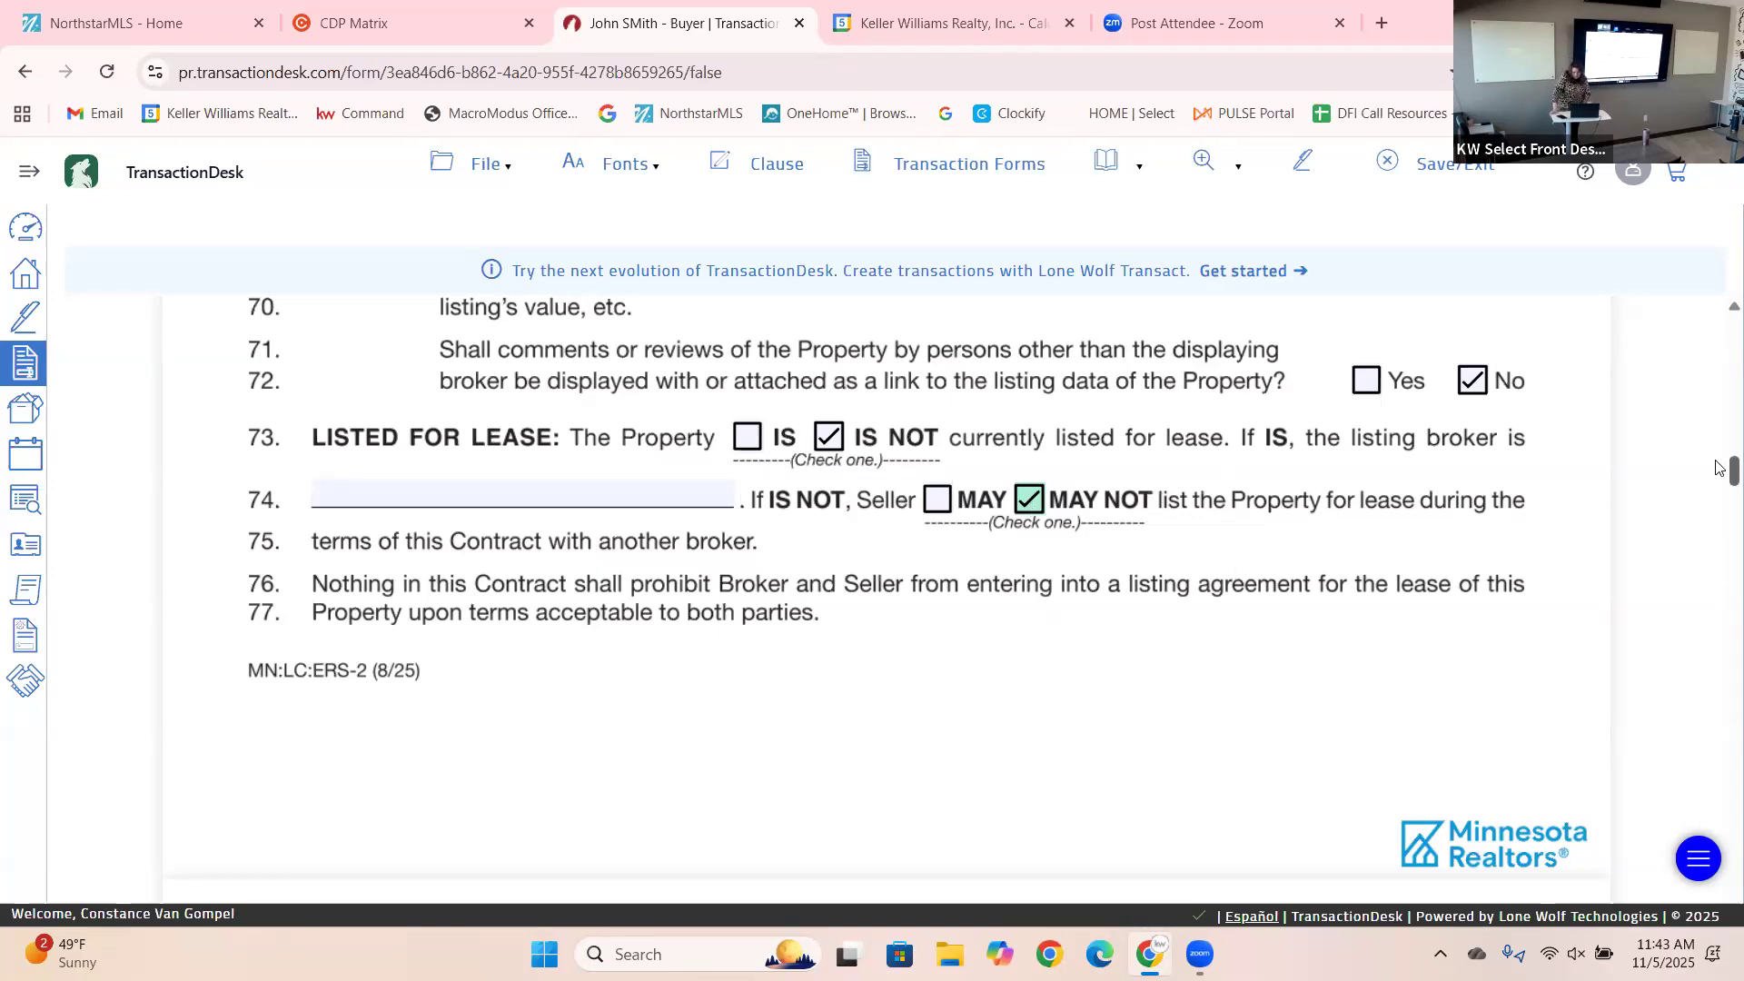
# Set the retainer fee to 0.00.
pyautogui.scroll(-4, 1718, 500)
pyautogui.scroll(-9, 1718, 504)
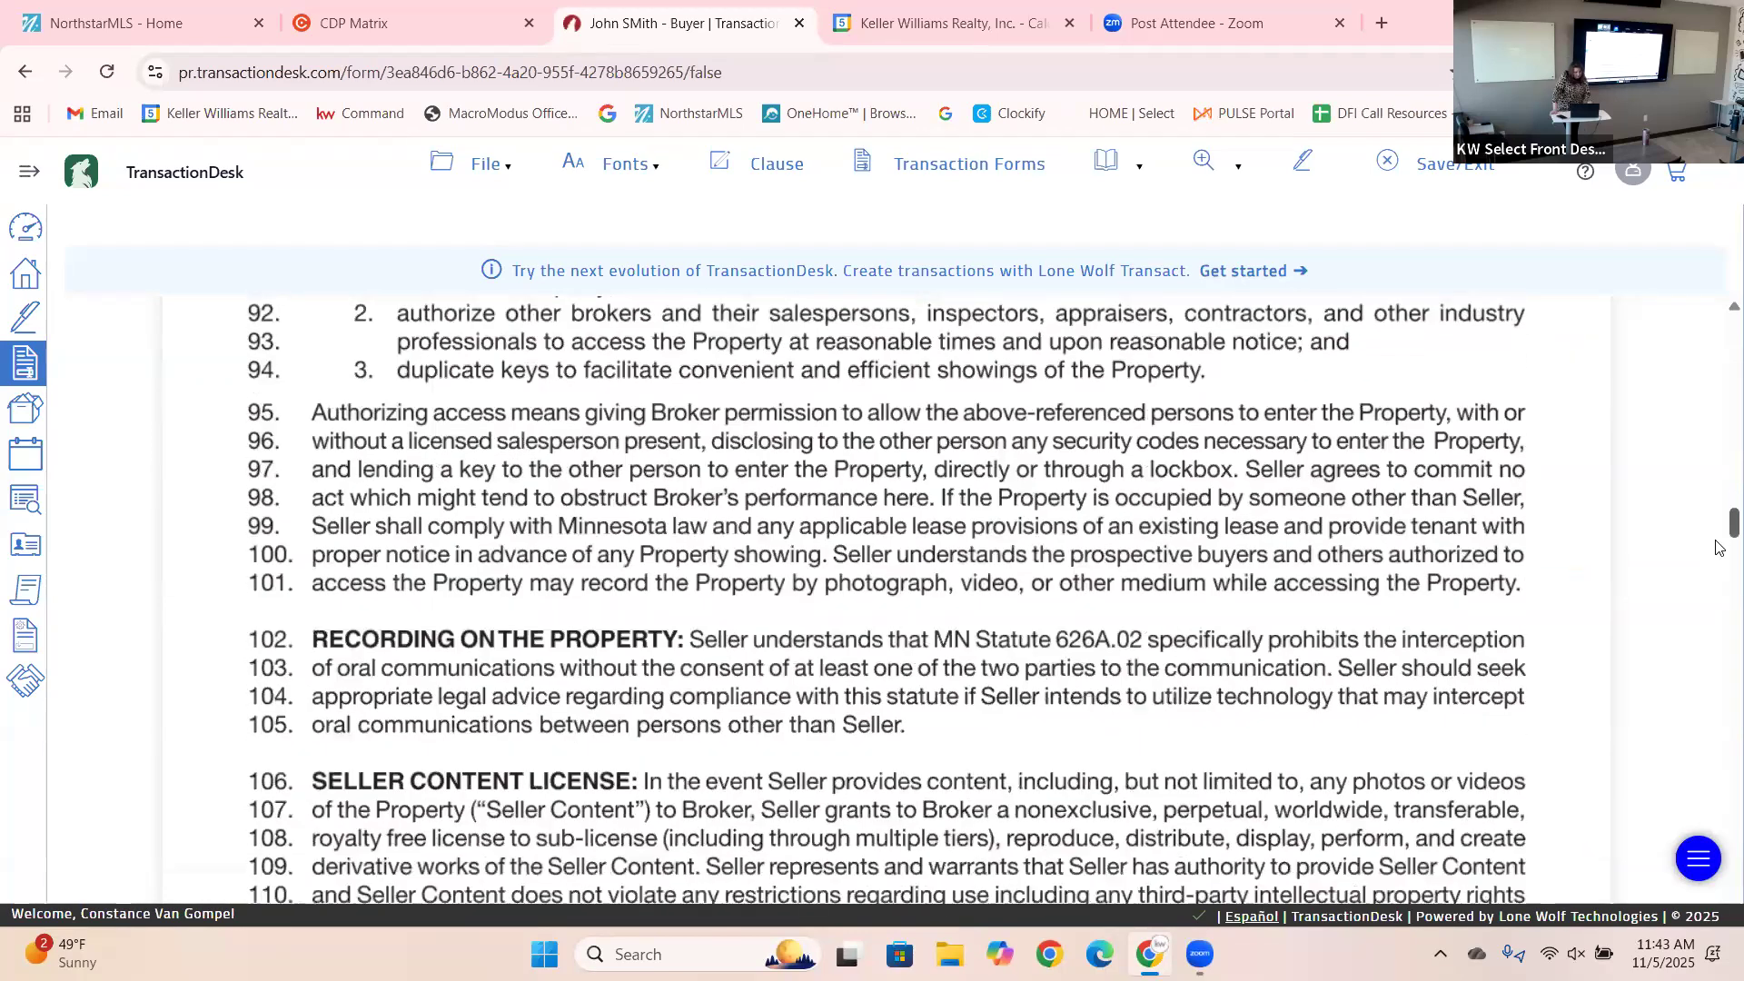
pyautogui.scroll(-7, 1718, 549)
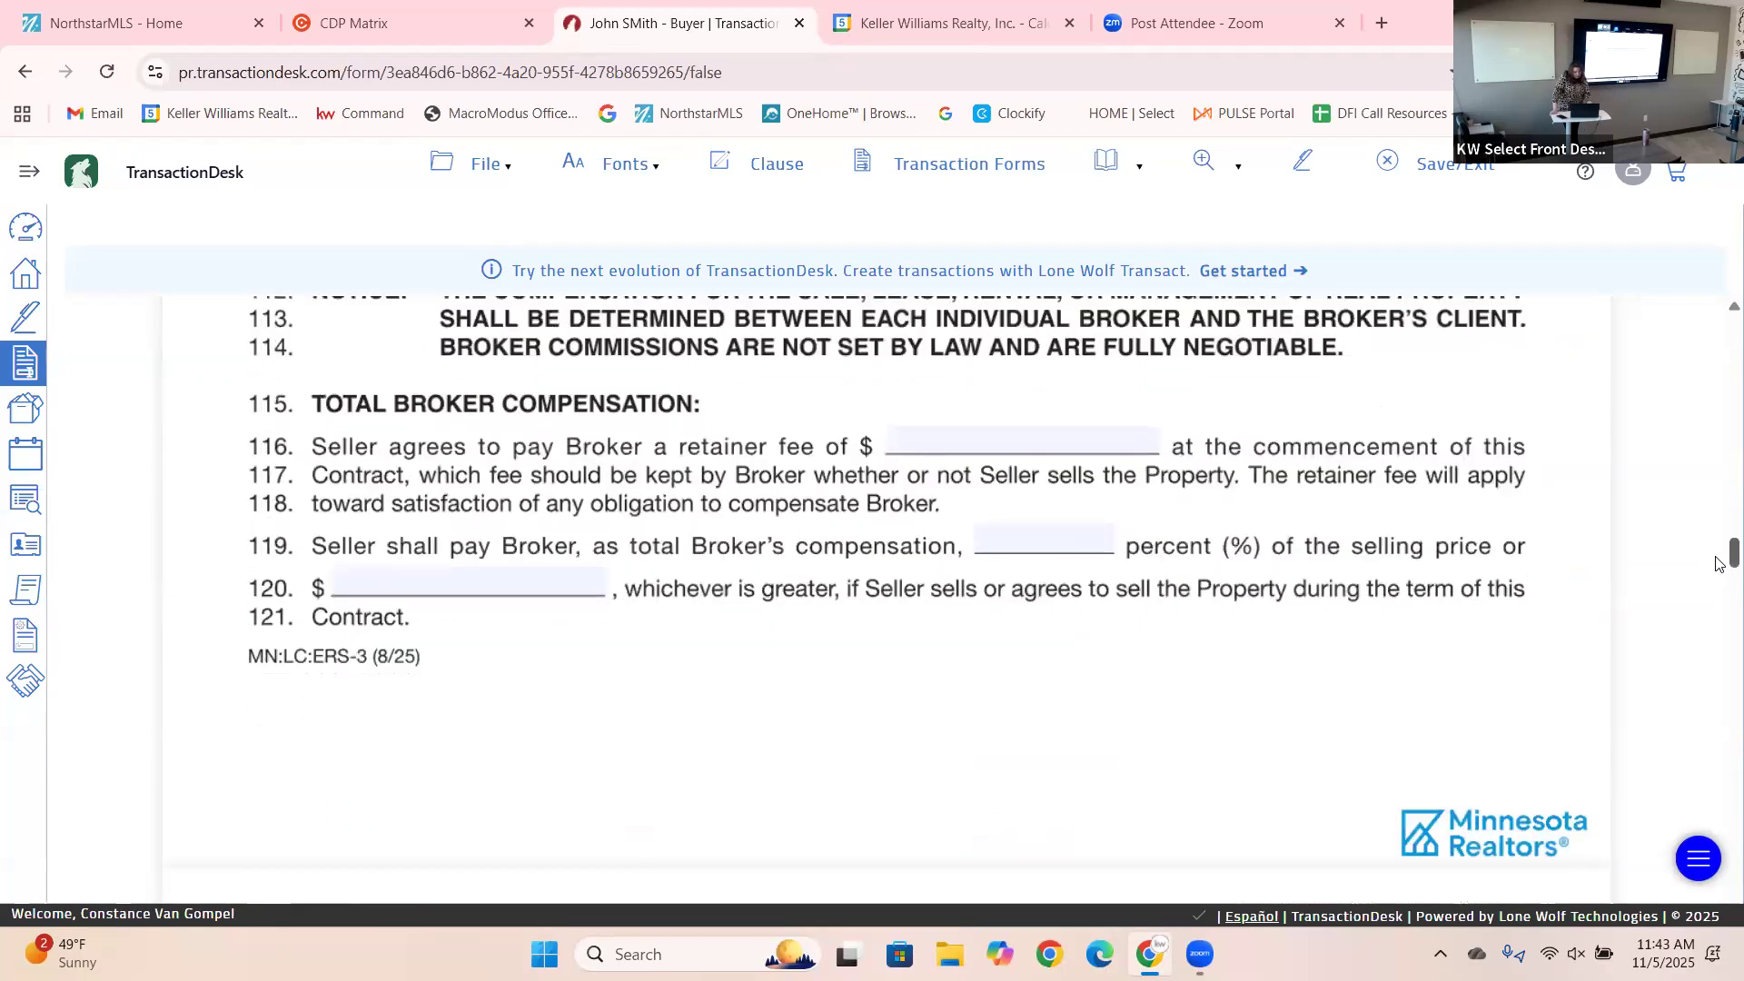
pyautogui.scroll(-1, 1717, 563)
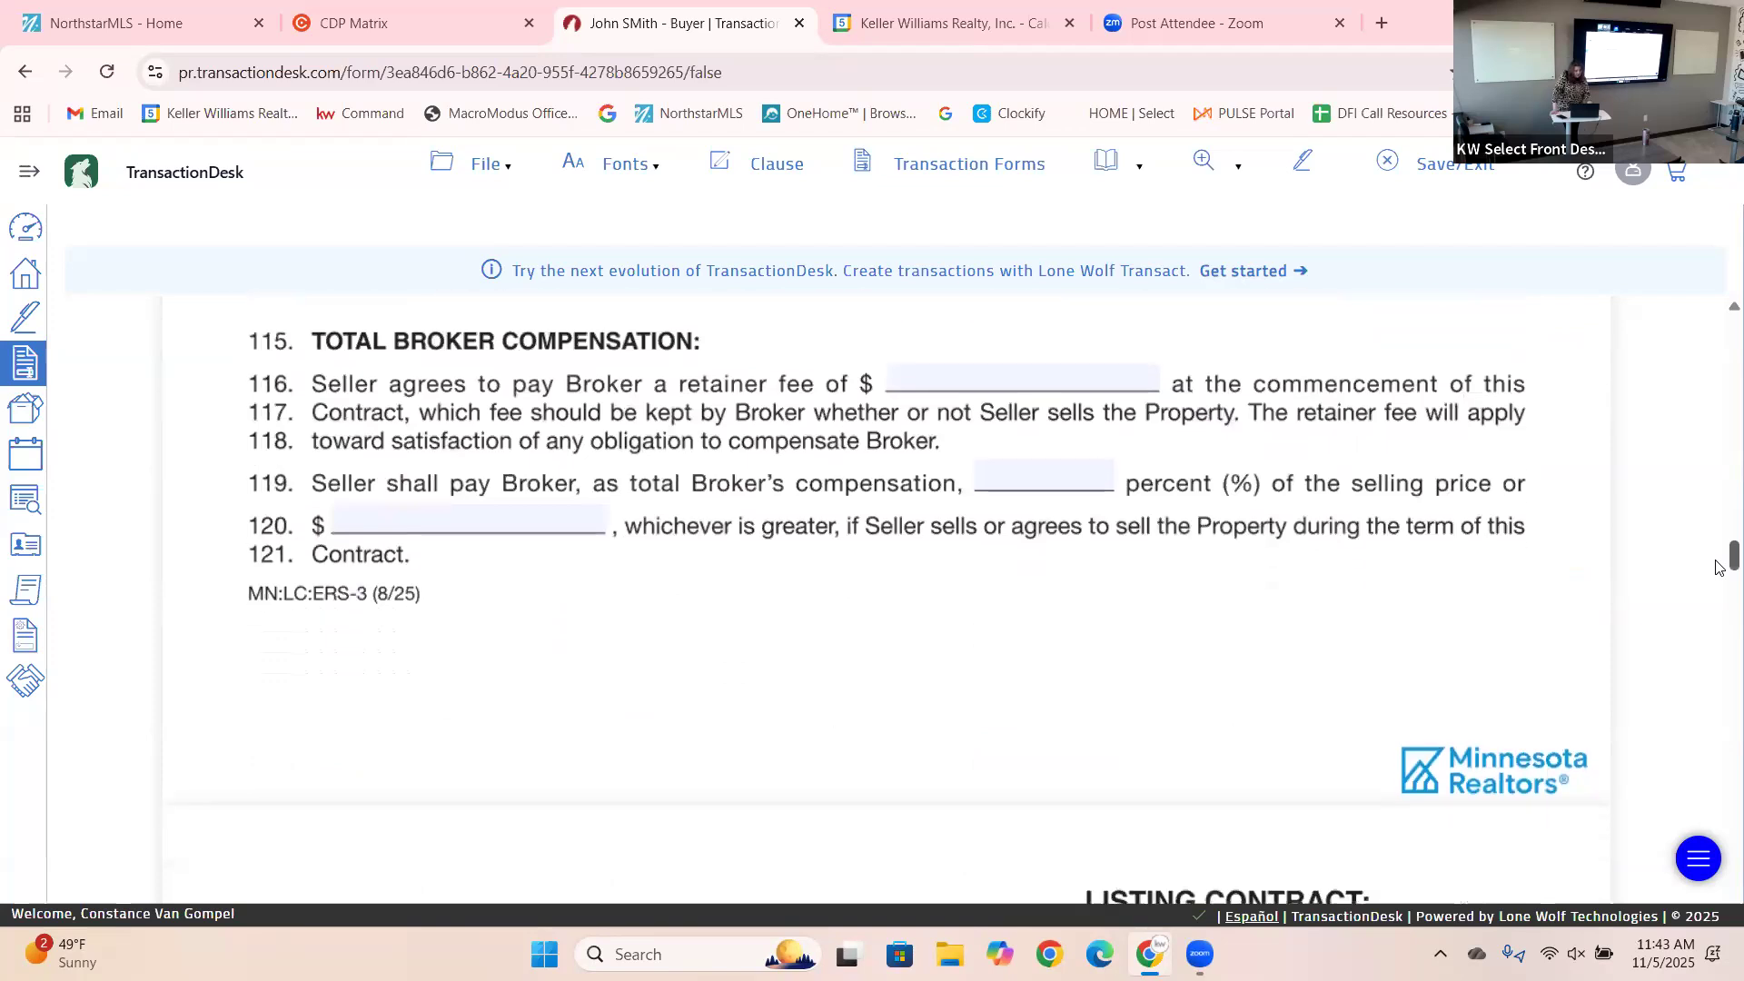
pyautogui.click(950, 383)
pyautogui.write('0')
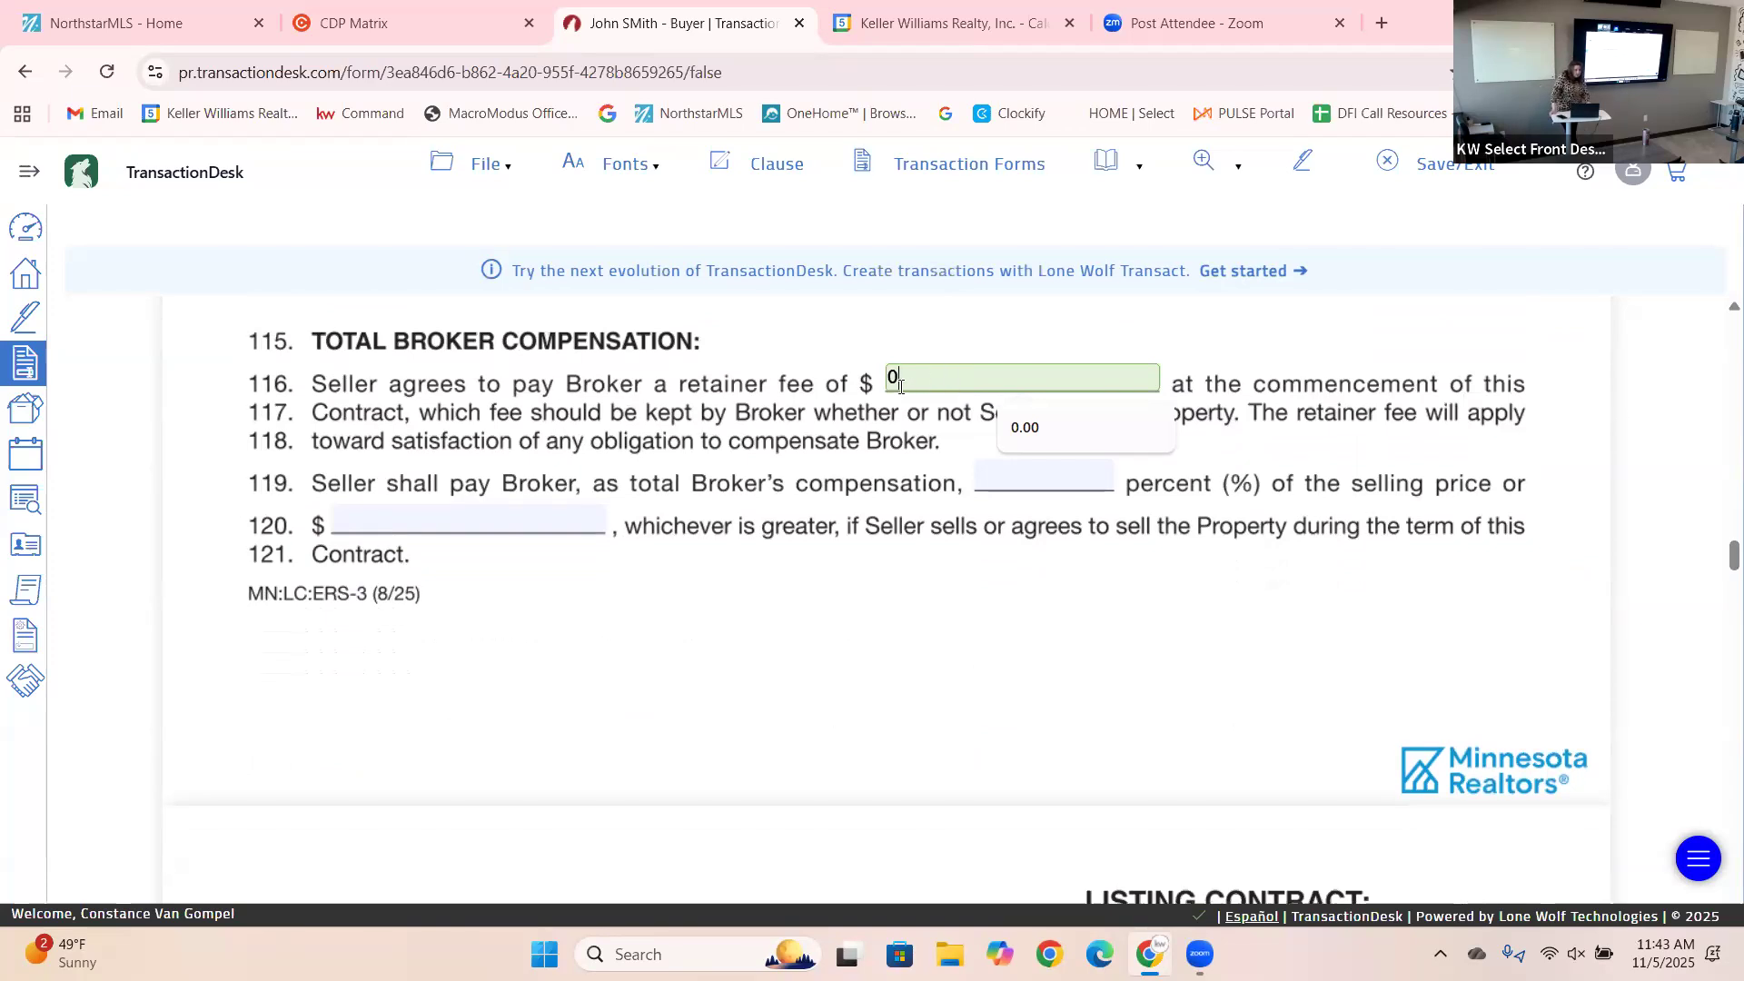
pyautogui.click(718, 613)
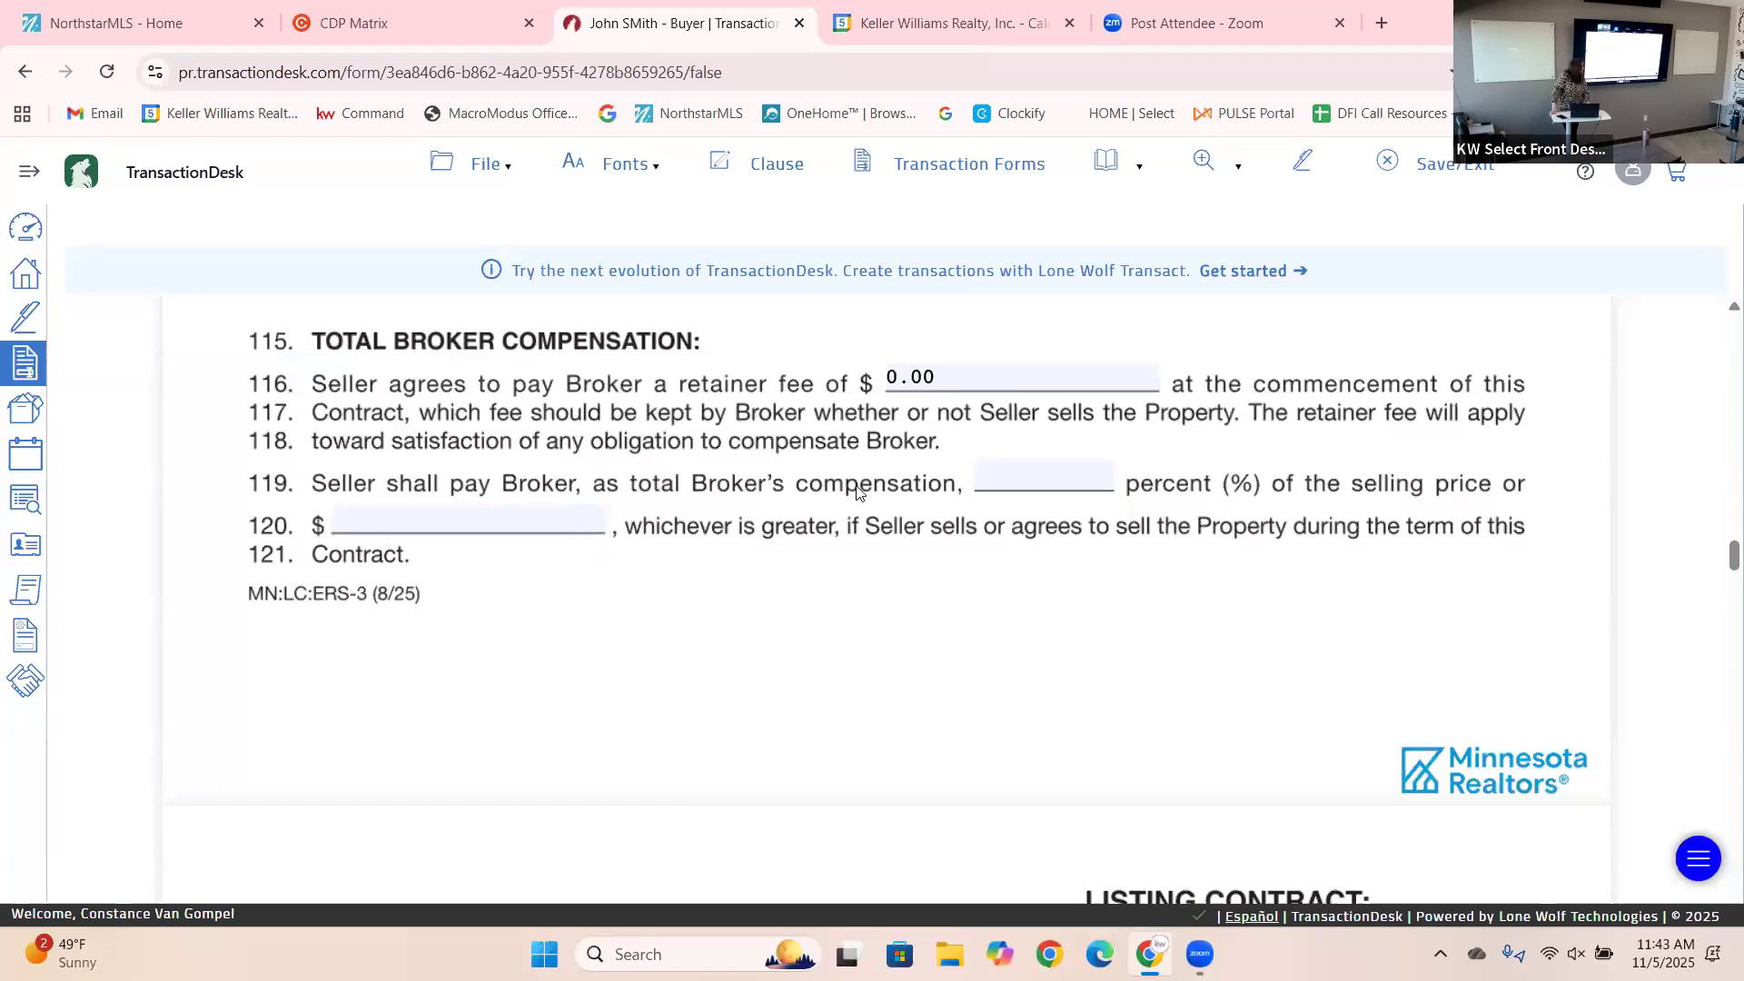
# Set broker compensation to 3.3% and the line 120 dollar amount to 0.00.
pyautogui.click(1025, 479)
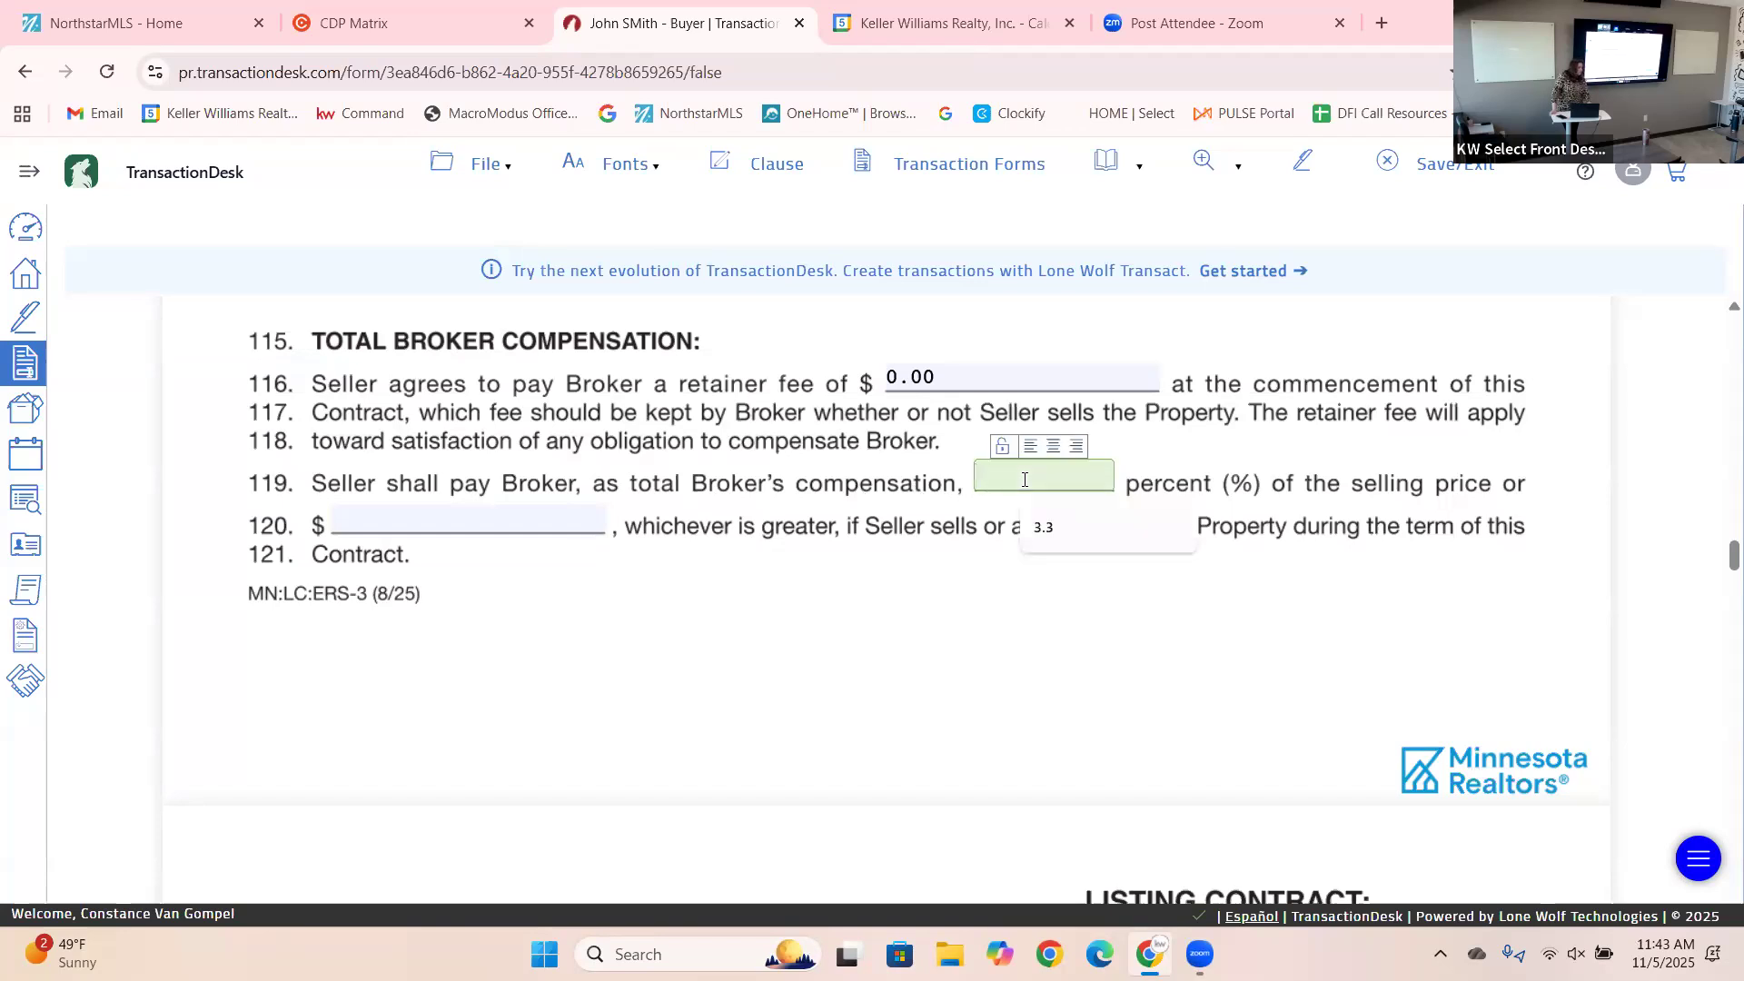
pyautogui.write('3.3')
pyautogui.press('Tab')
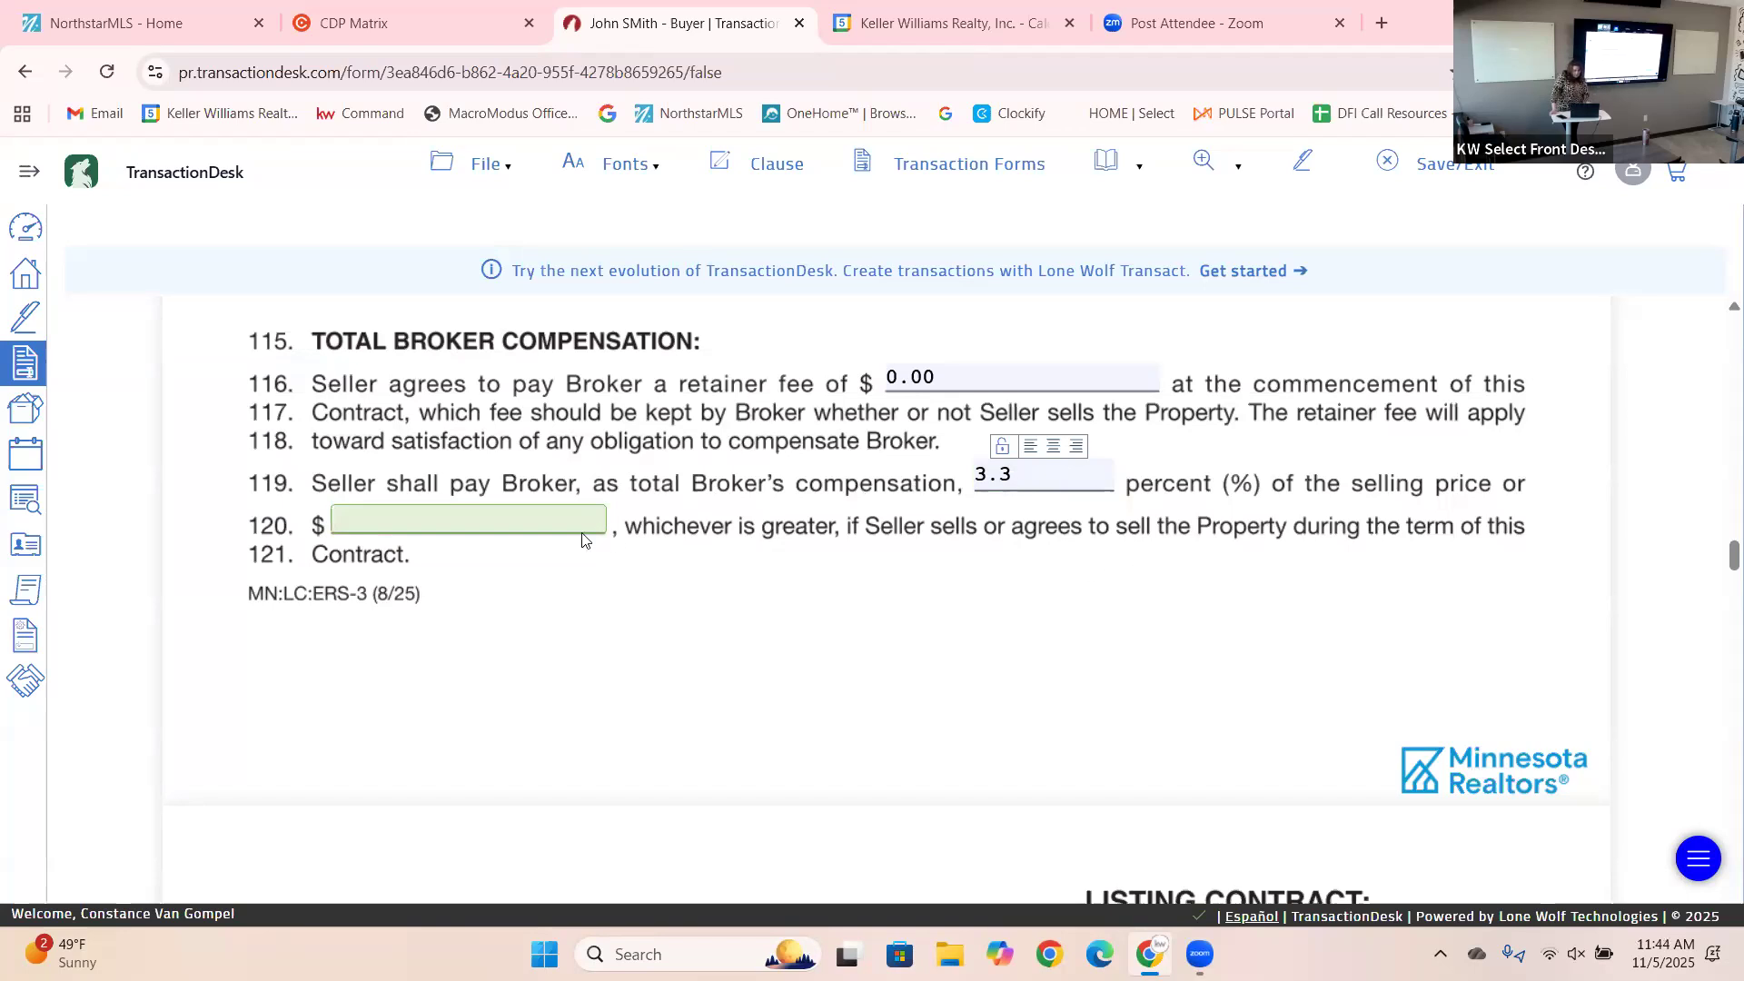
pyautogui.click(553, 525)
pyautogui.write('0')
pyautogui.click(763, 679)
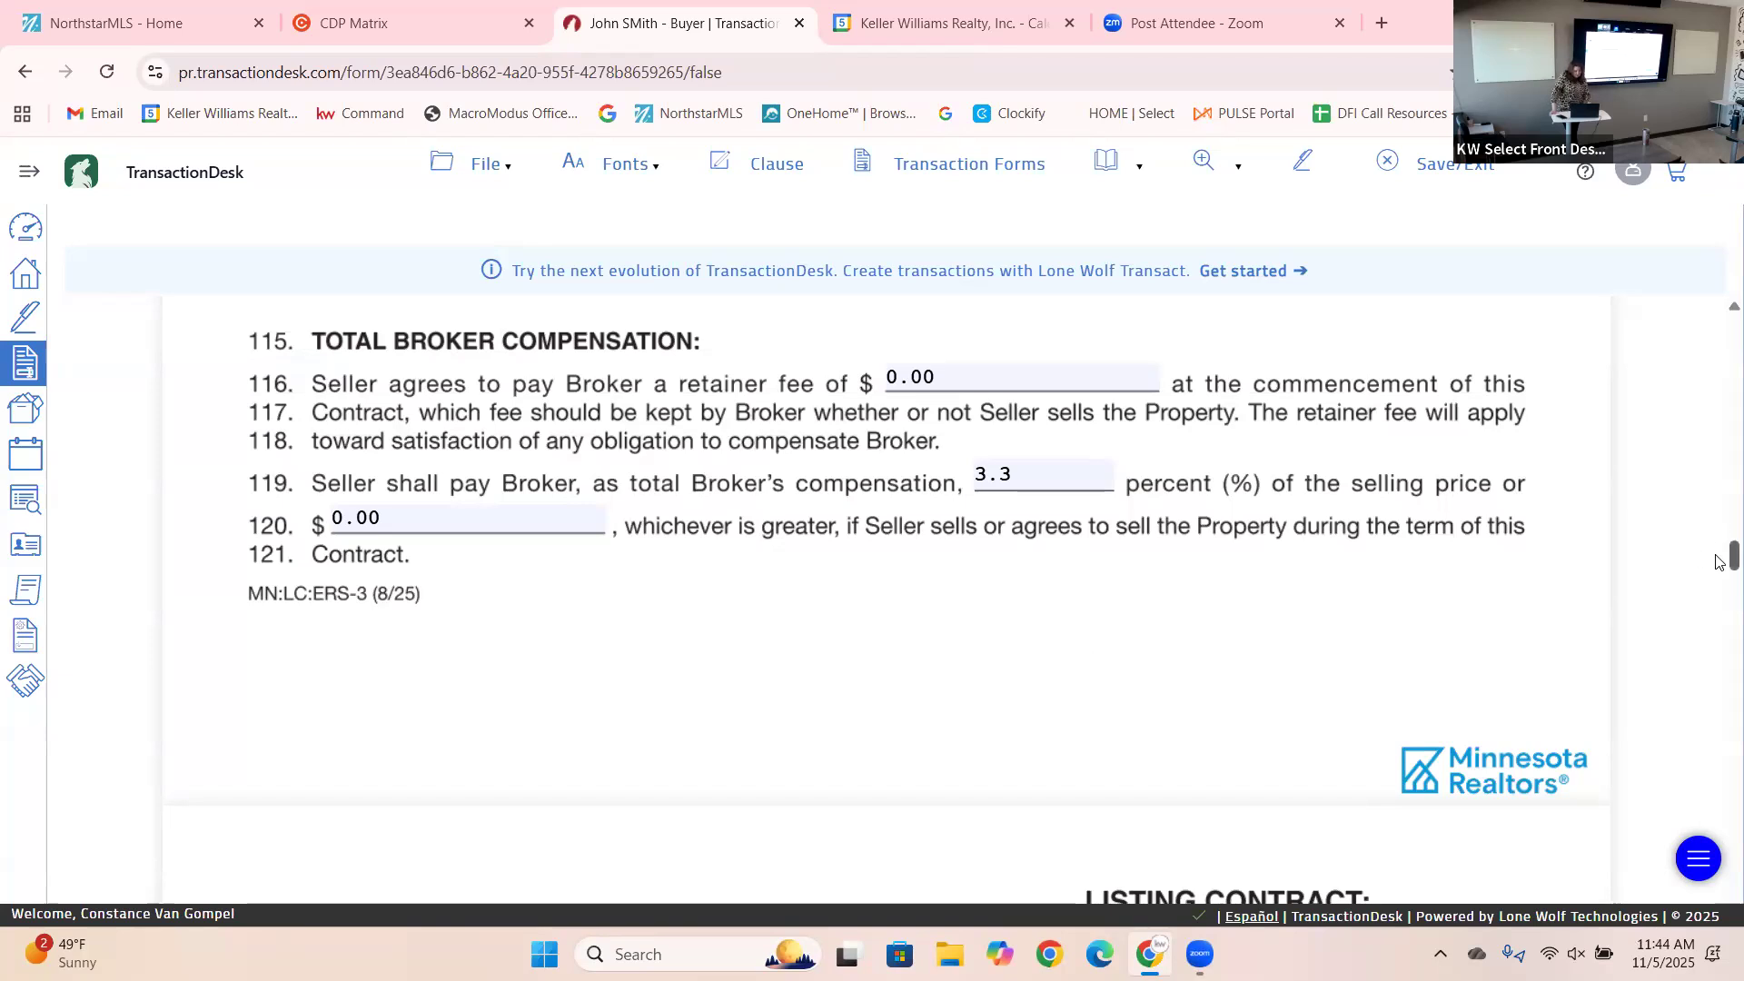
pyautogui.moveTo(1720, 562); pyautogui.dragTo(1719, 594)
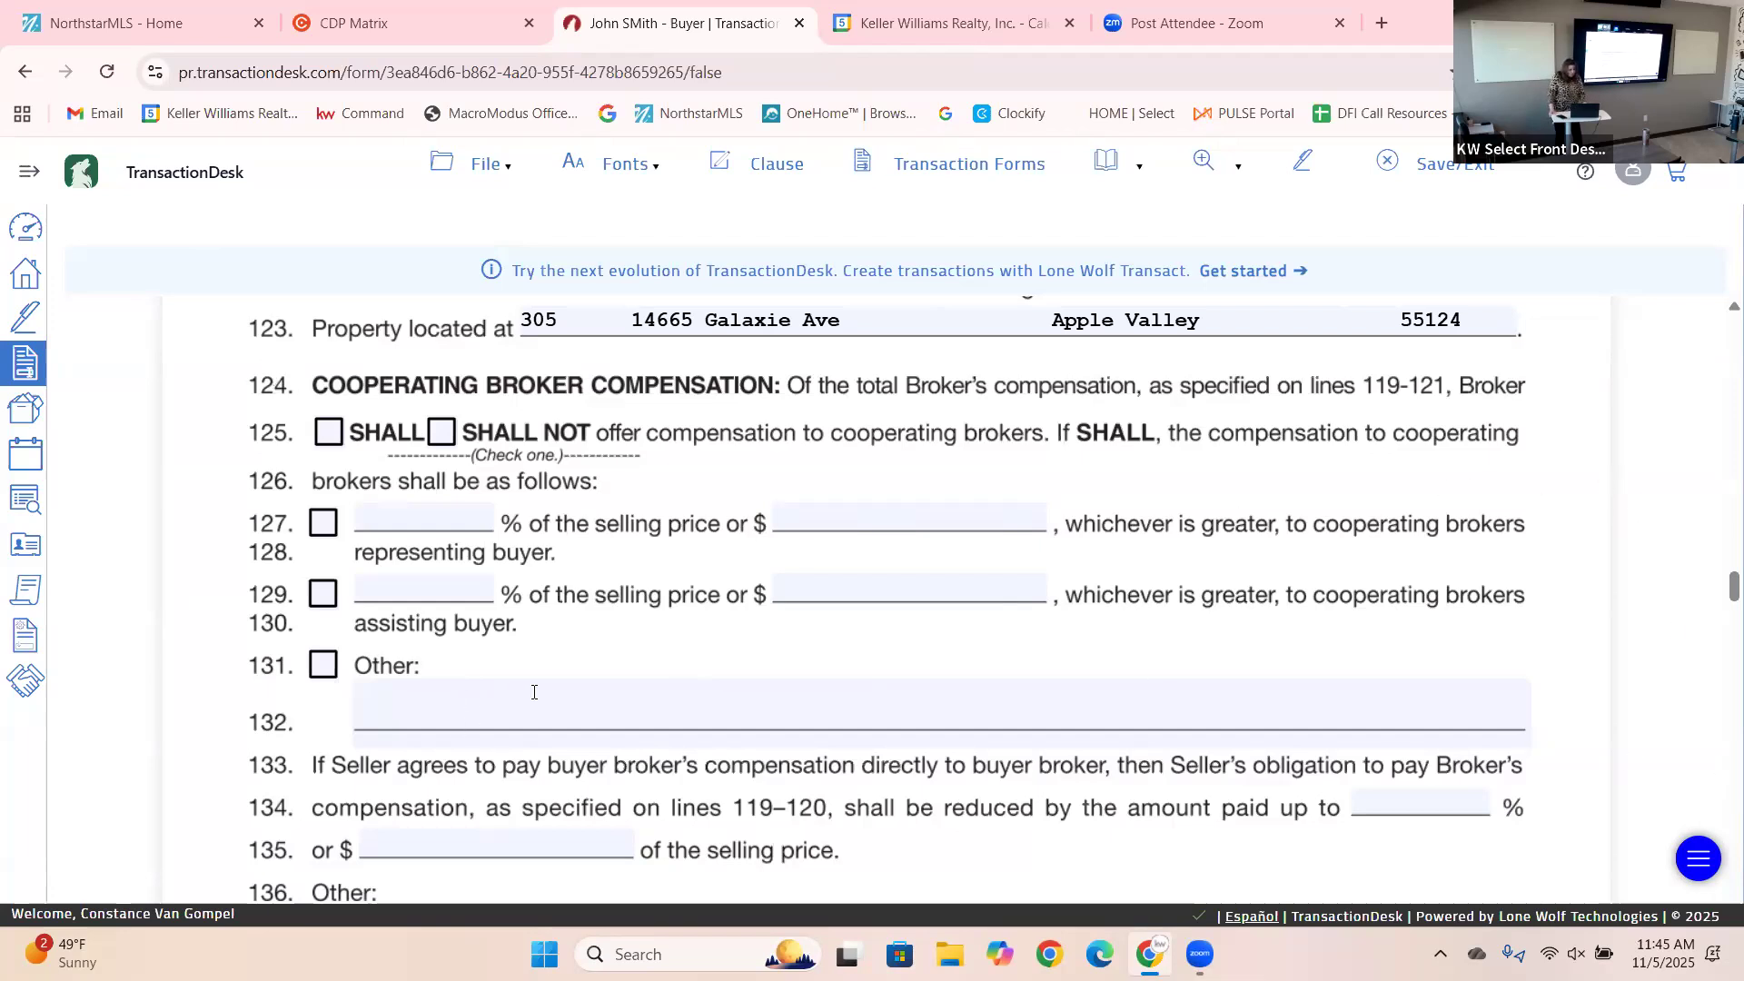
# Enter 0 for the cooperating broker percentages on lines 127 and 129.
pyautogui.click(814, 514)
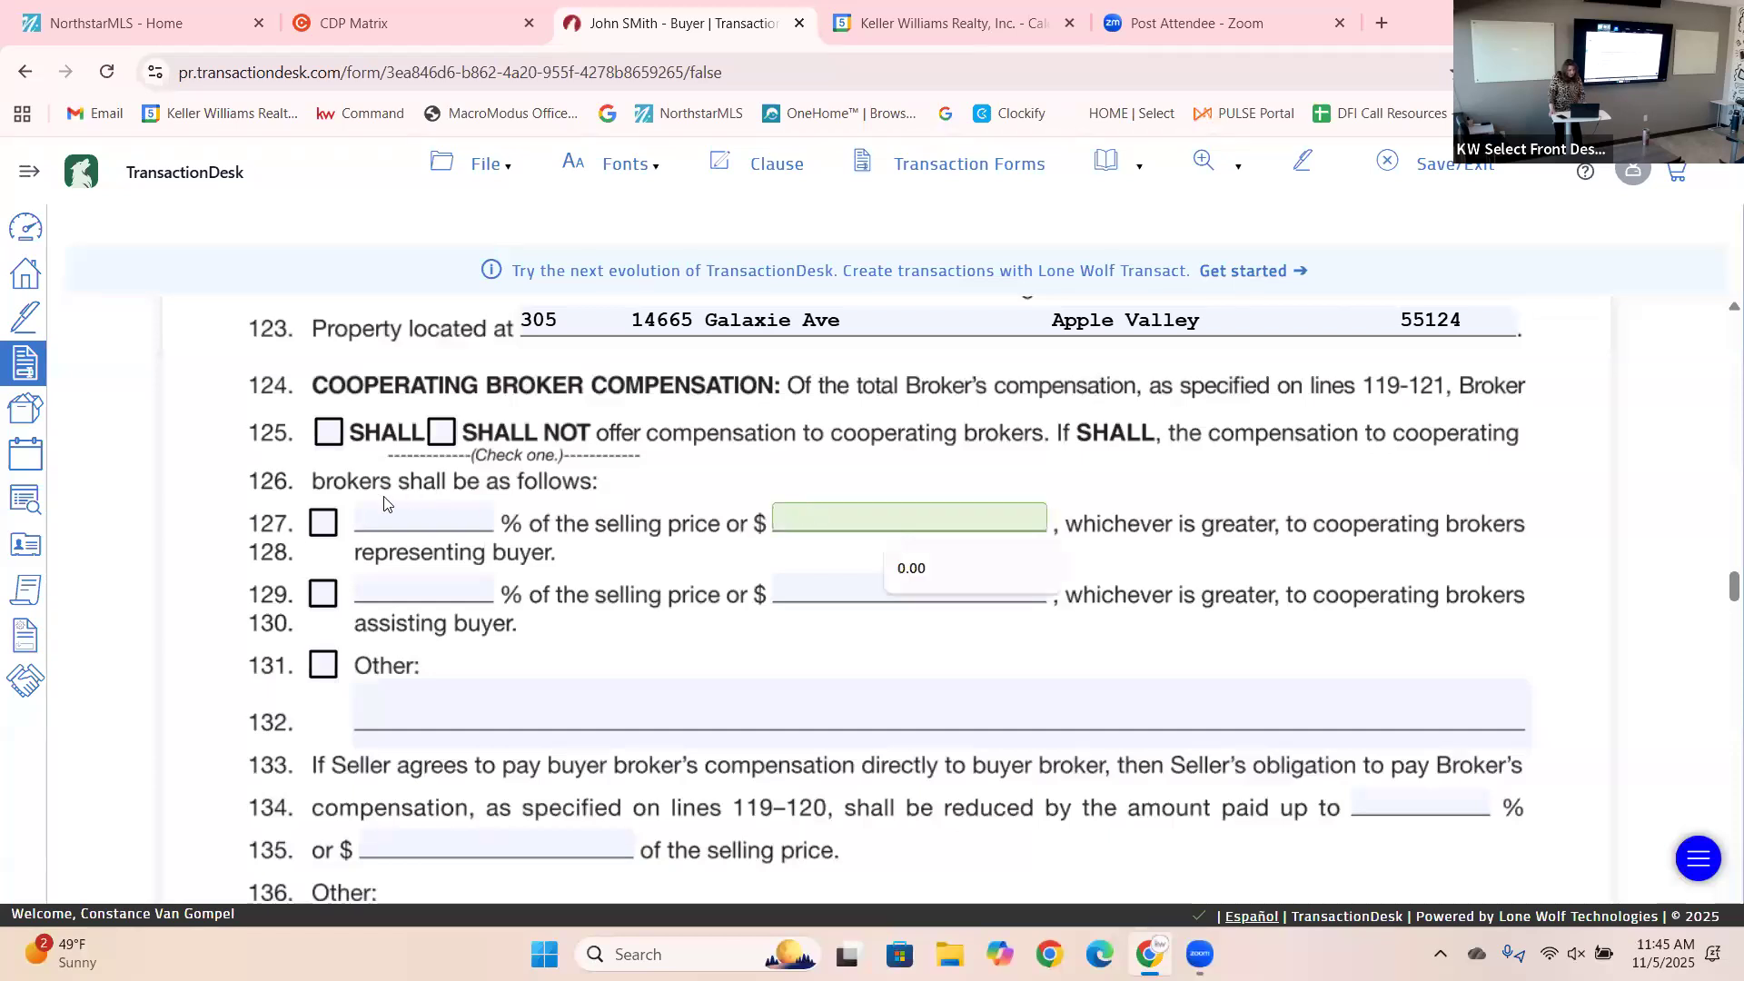
pyautogui.click(411, 516)
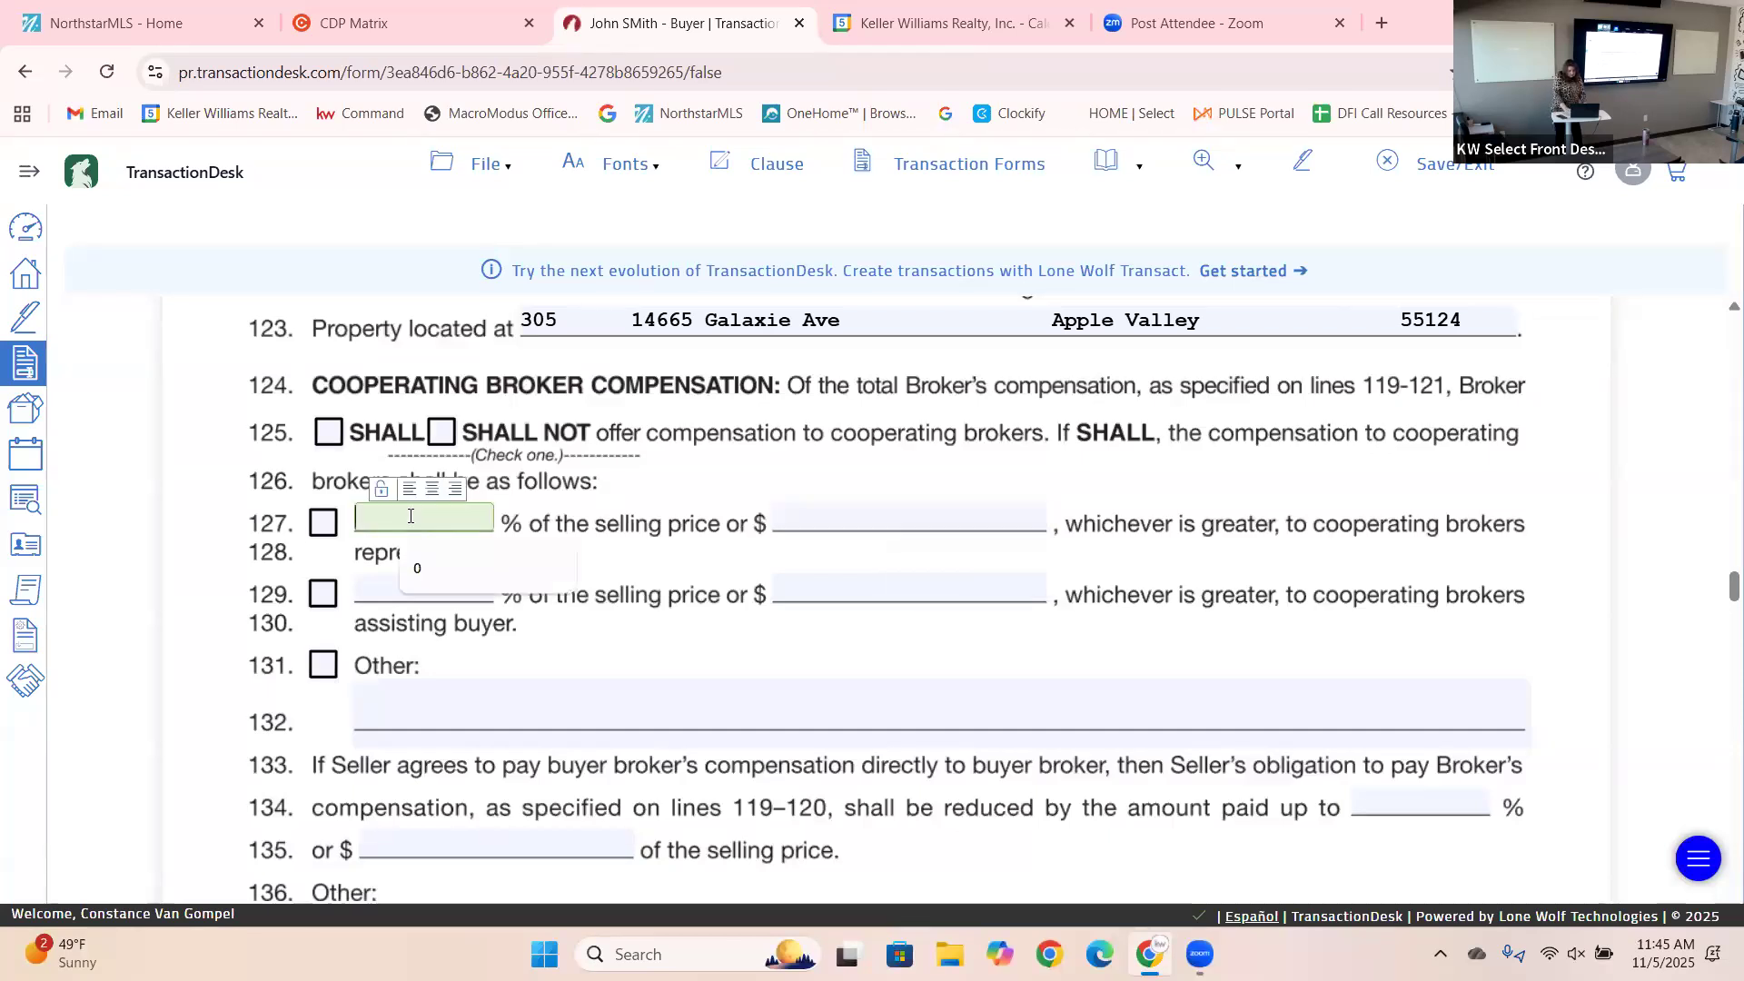
pyautogui.write('0')
pyautogui.click(414, 592)
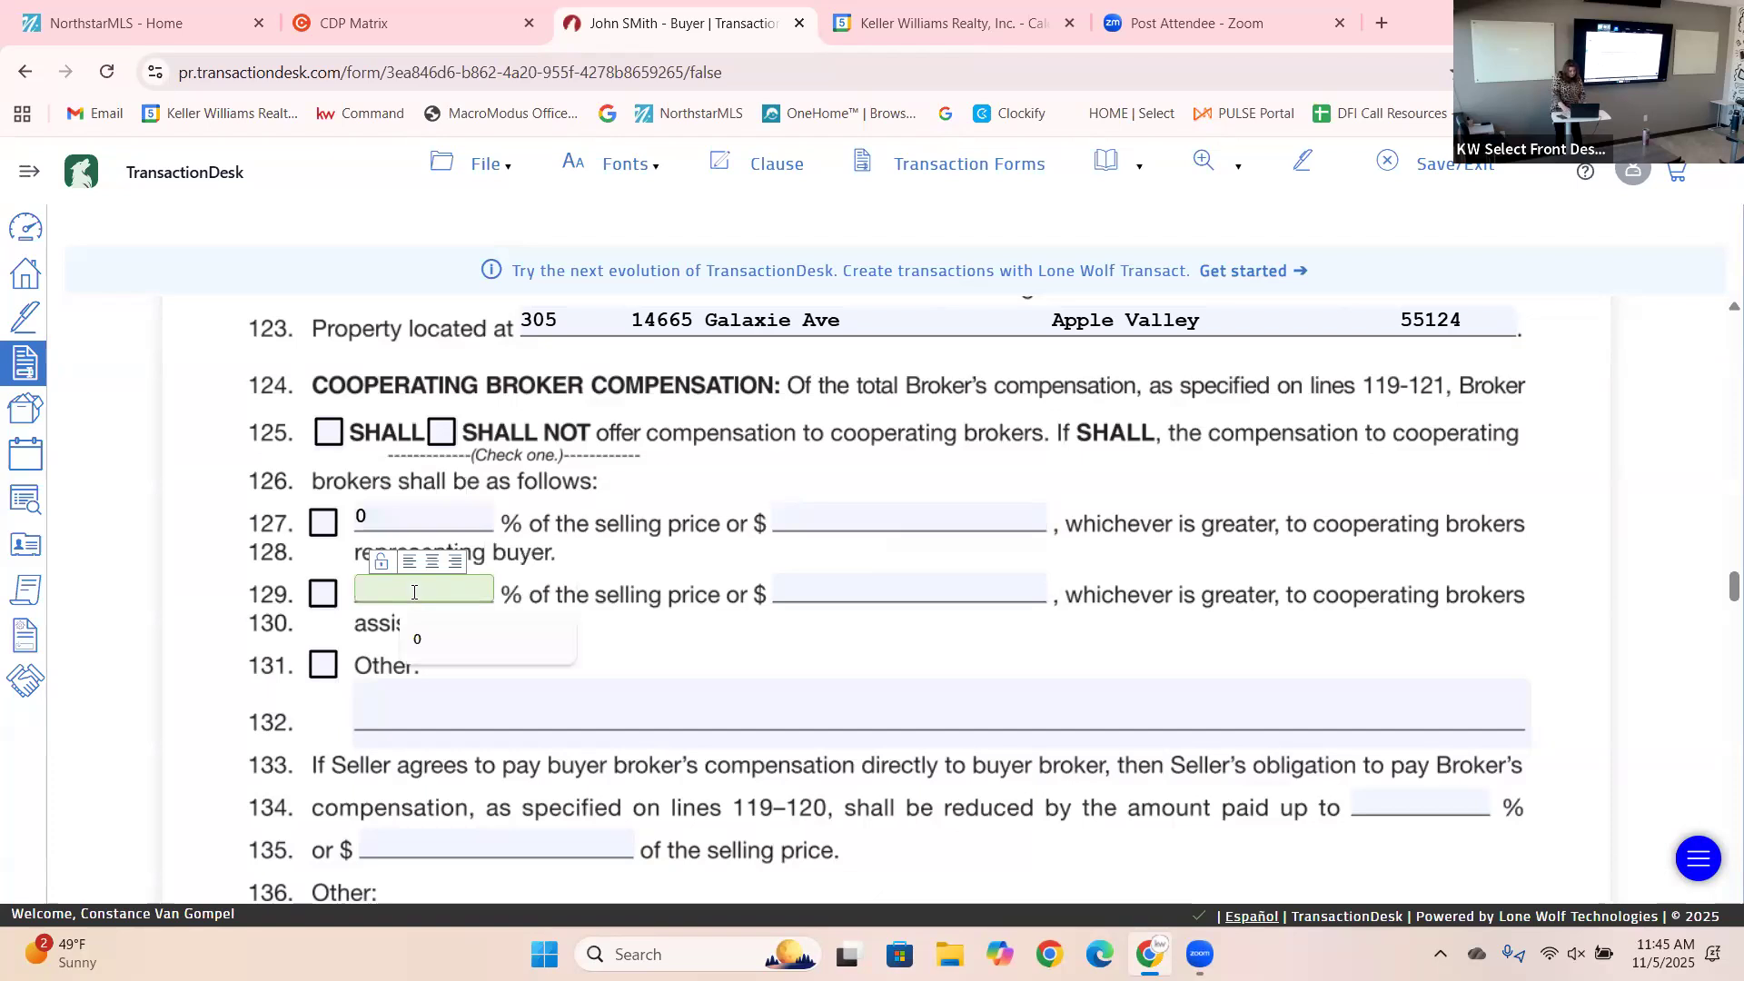
pyautogui.write('0')
pyautogui.click(724, 683)
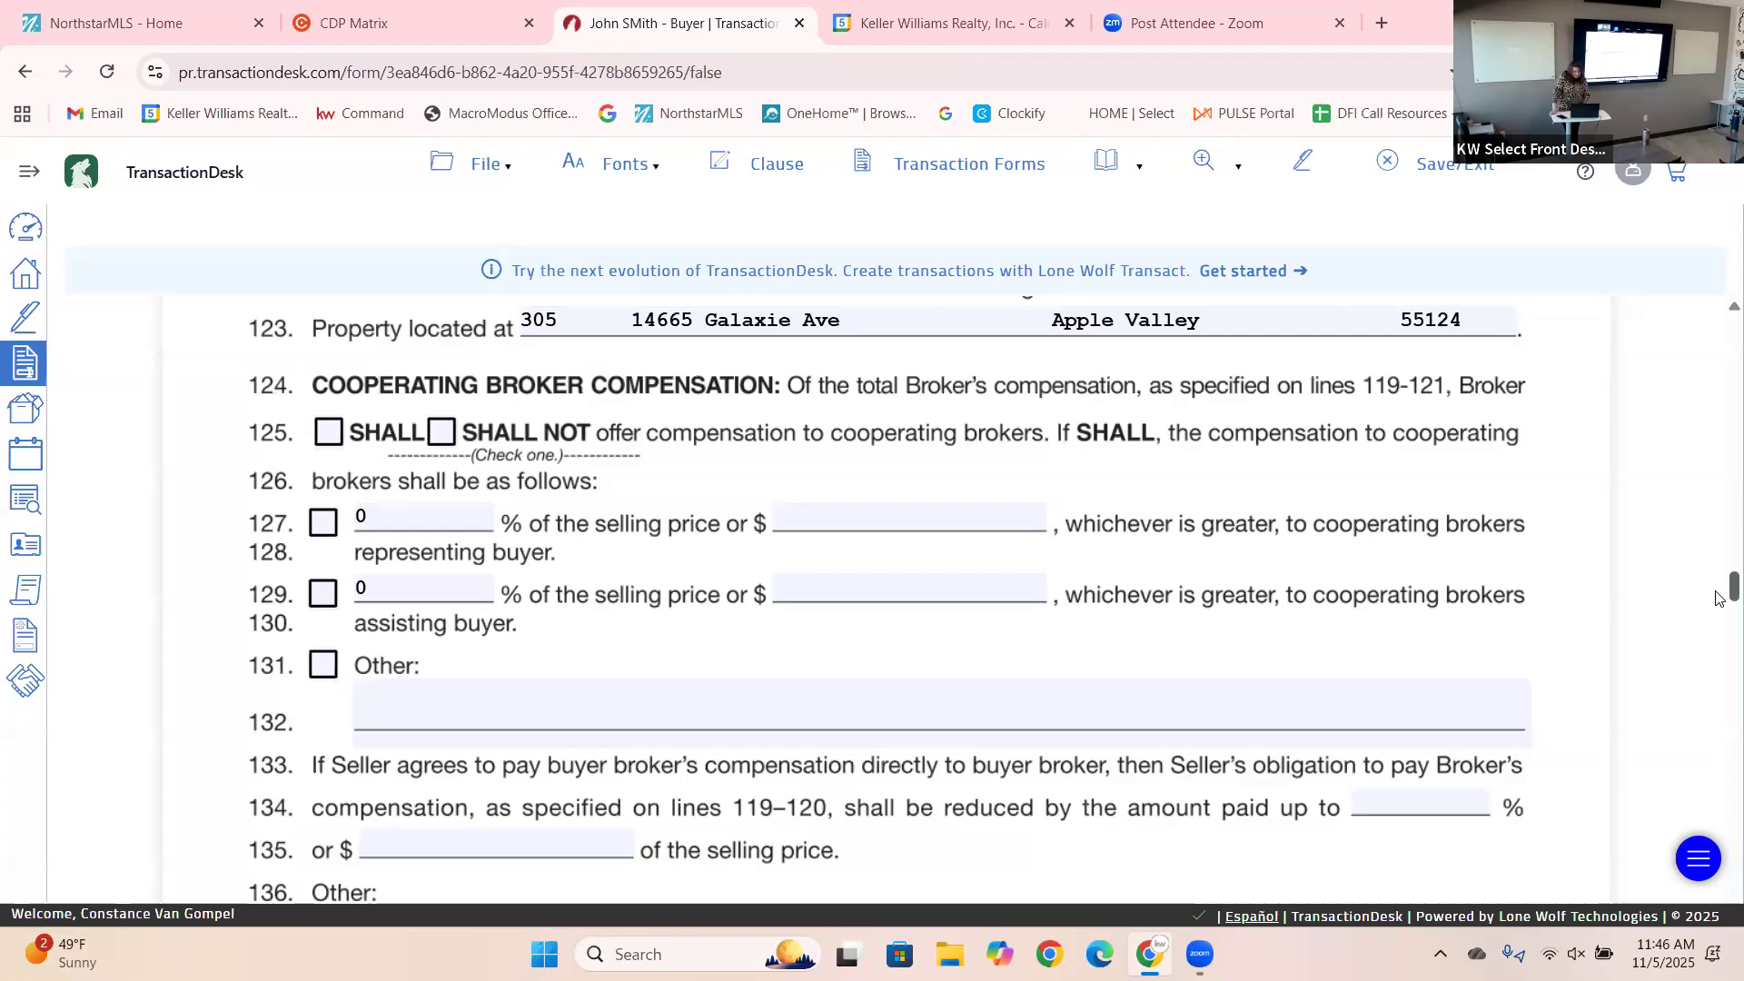
# Set the line 134 reduction percentage to 0.
pyautogui.scroll(-2, 1720, 598)
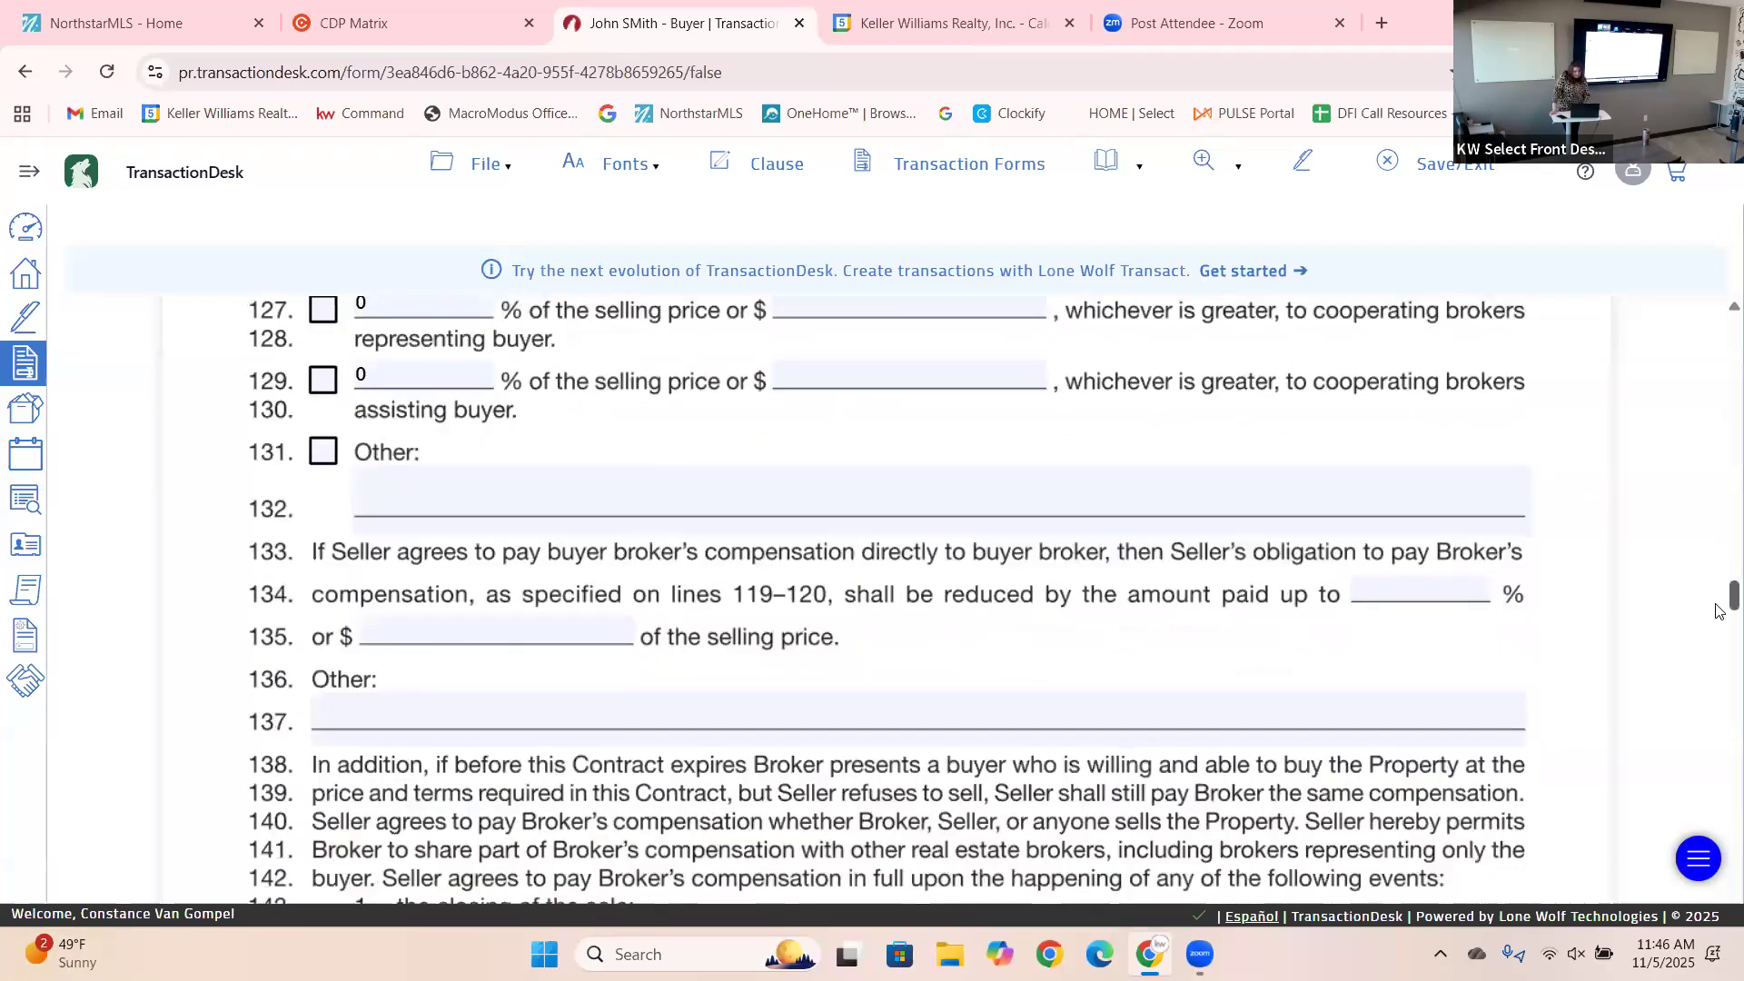
pyautogui.scroll(-2, 1720, 609)
pyautogui.moveTo(1716, 609); pyautogui.dragTo(1716, 607)
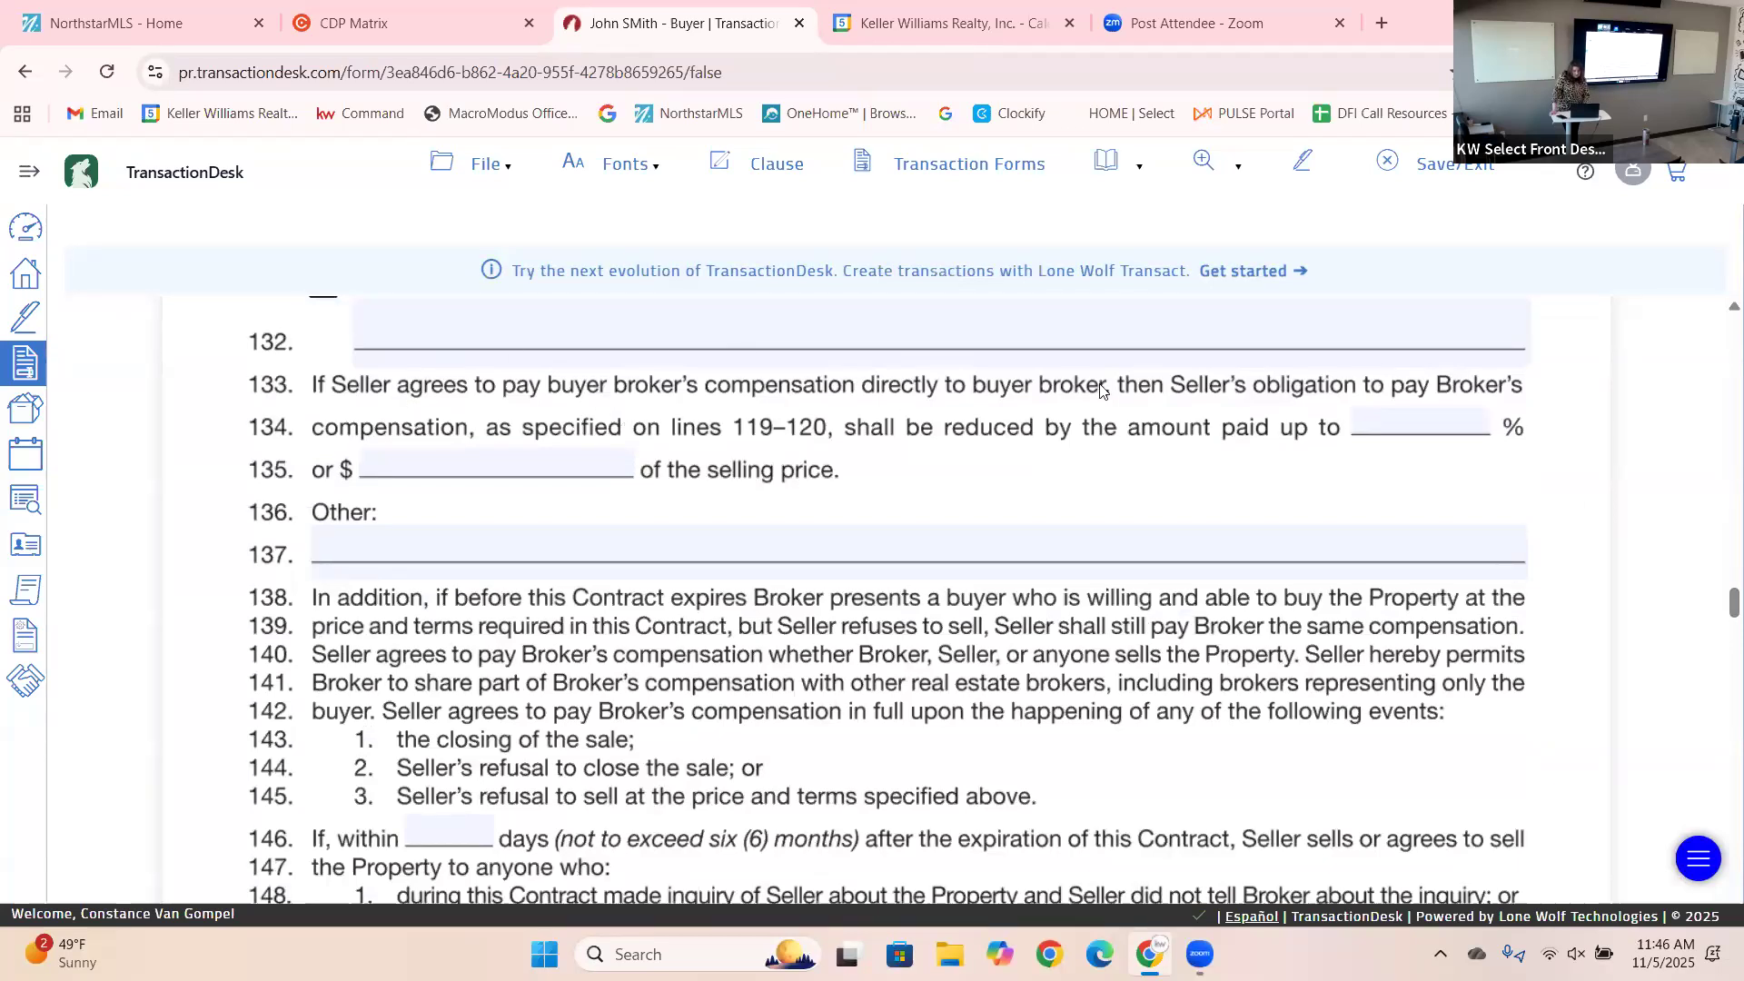
pyautogui.click(1408, 414)
pyautogui.write('0')
pyautogui.click(1319, 543)
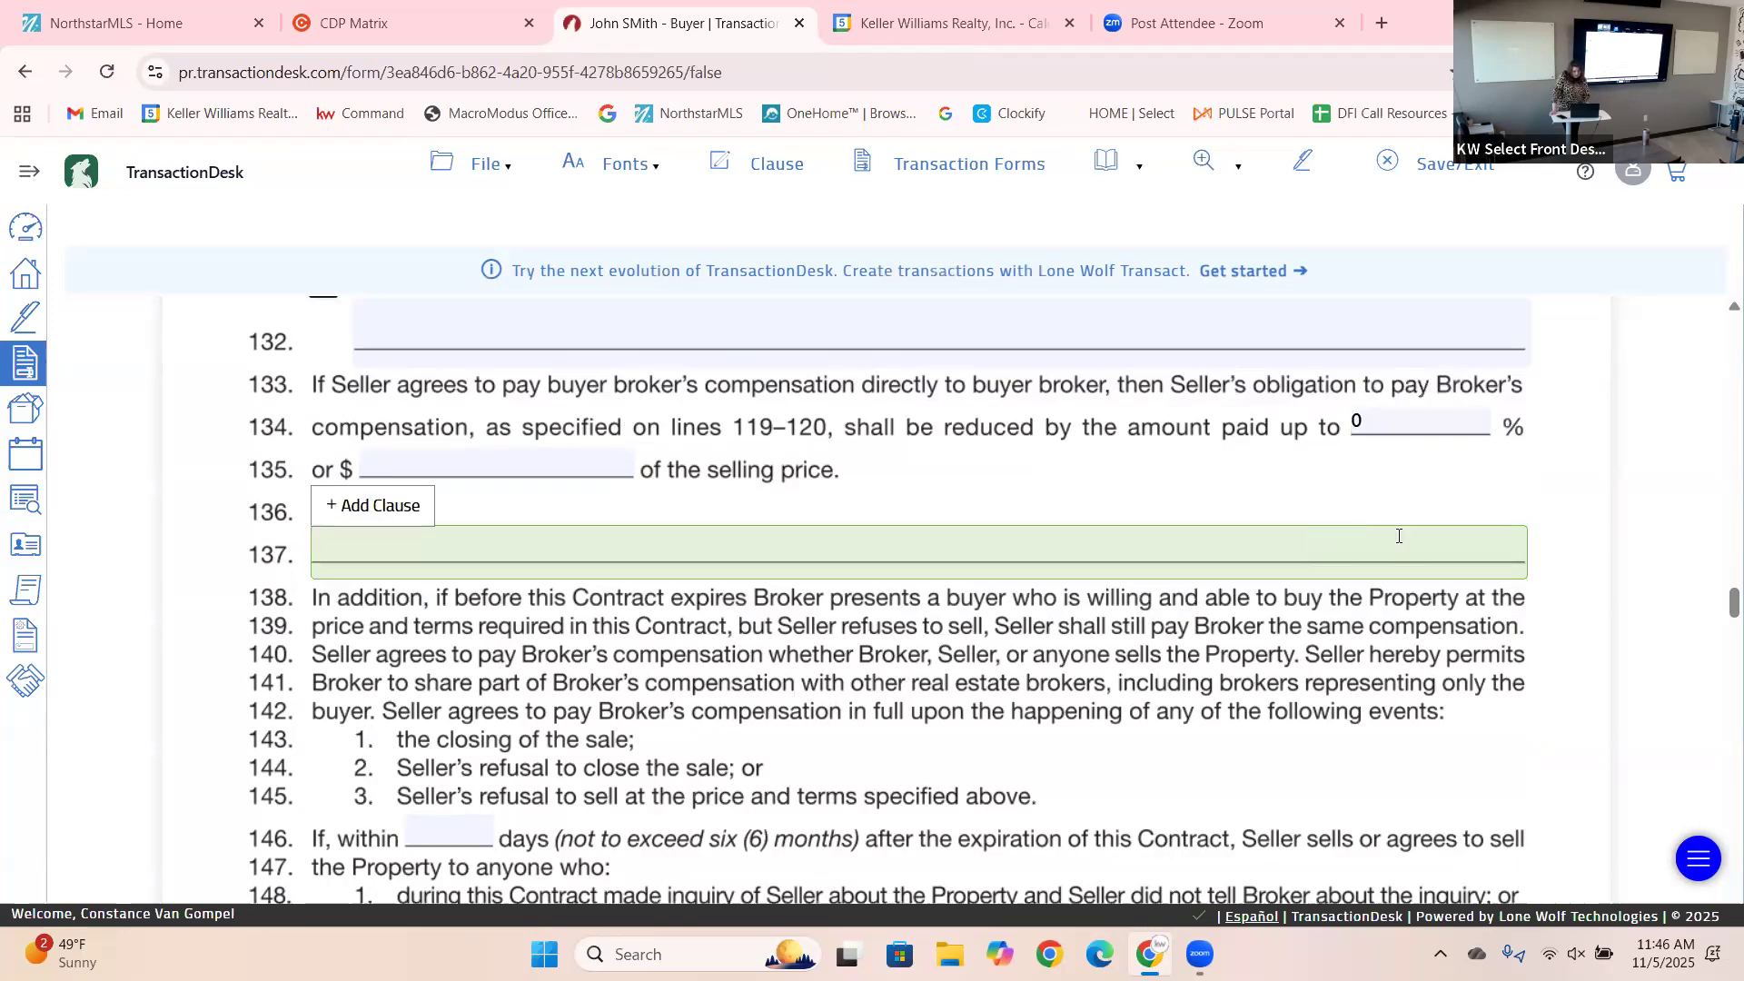
pyautogui.rightClick(1716, 612)
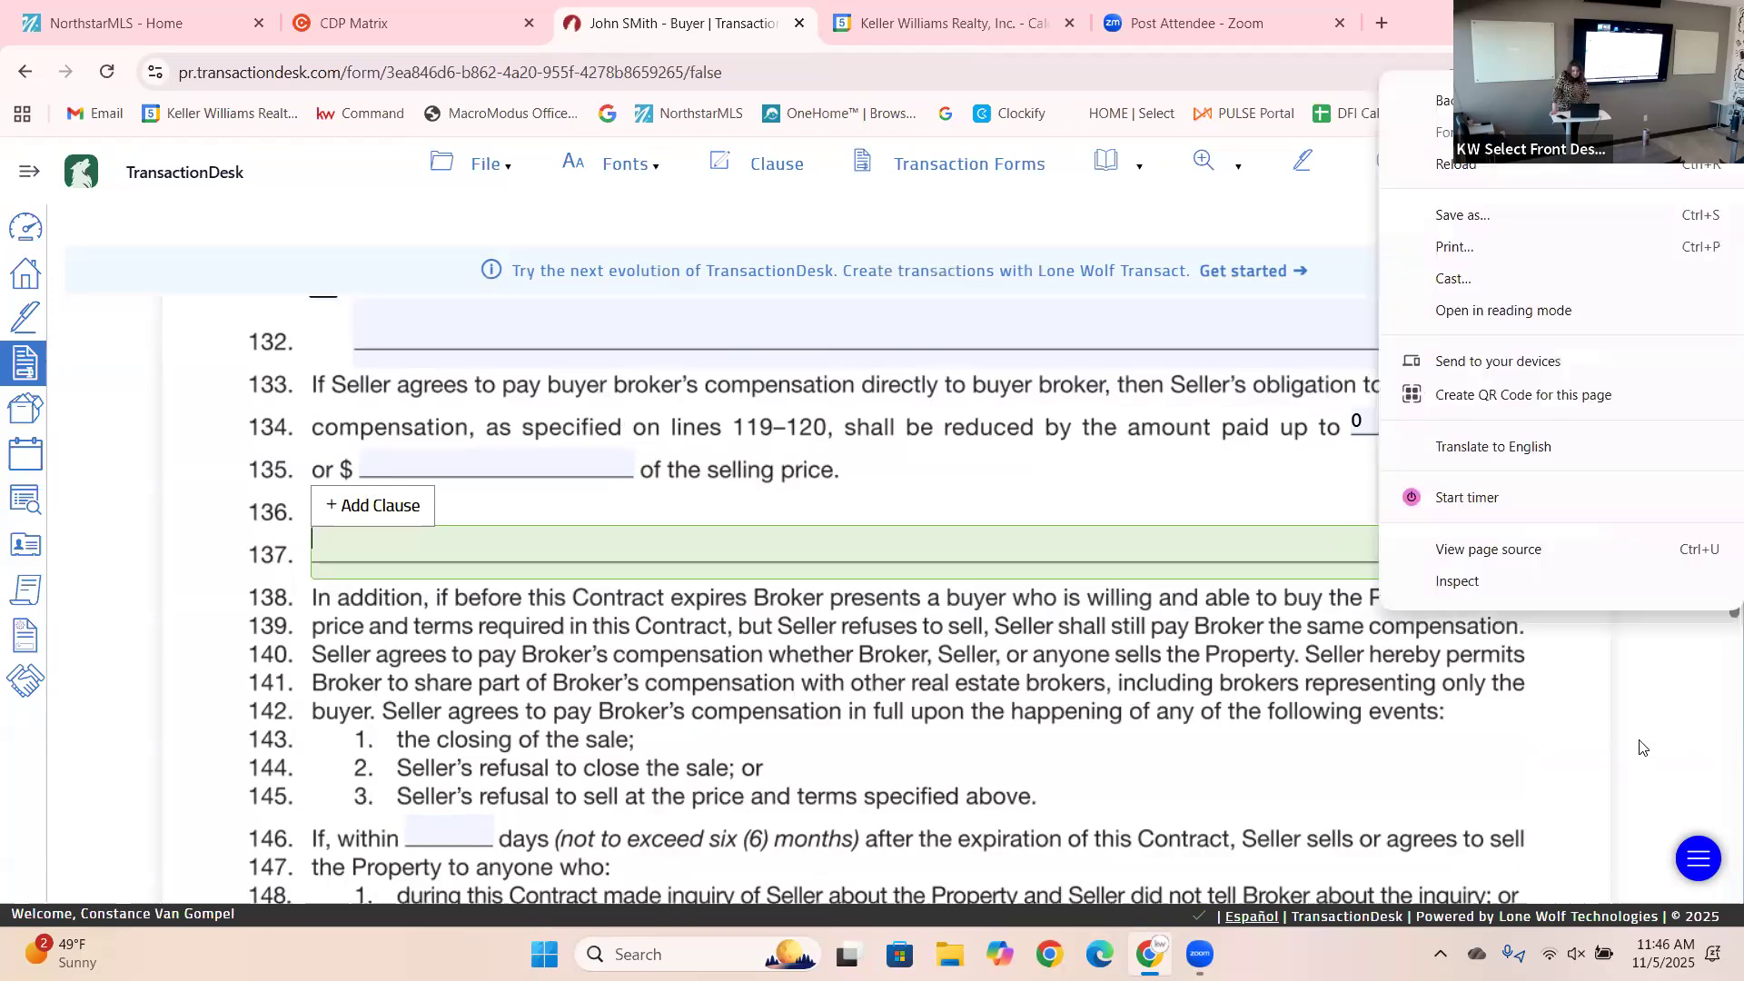
pyautogui.click(1640, 742)
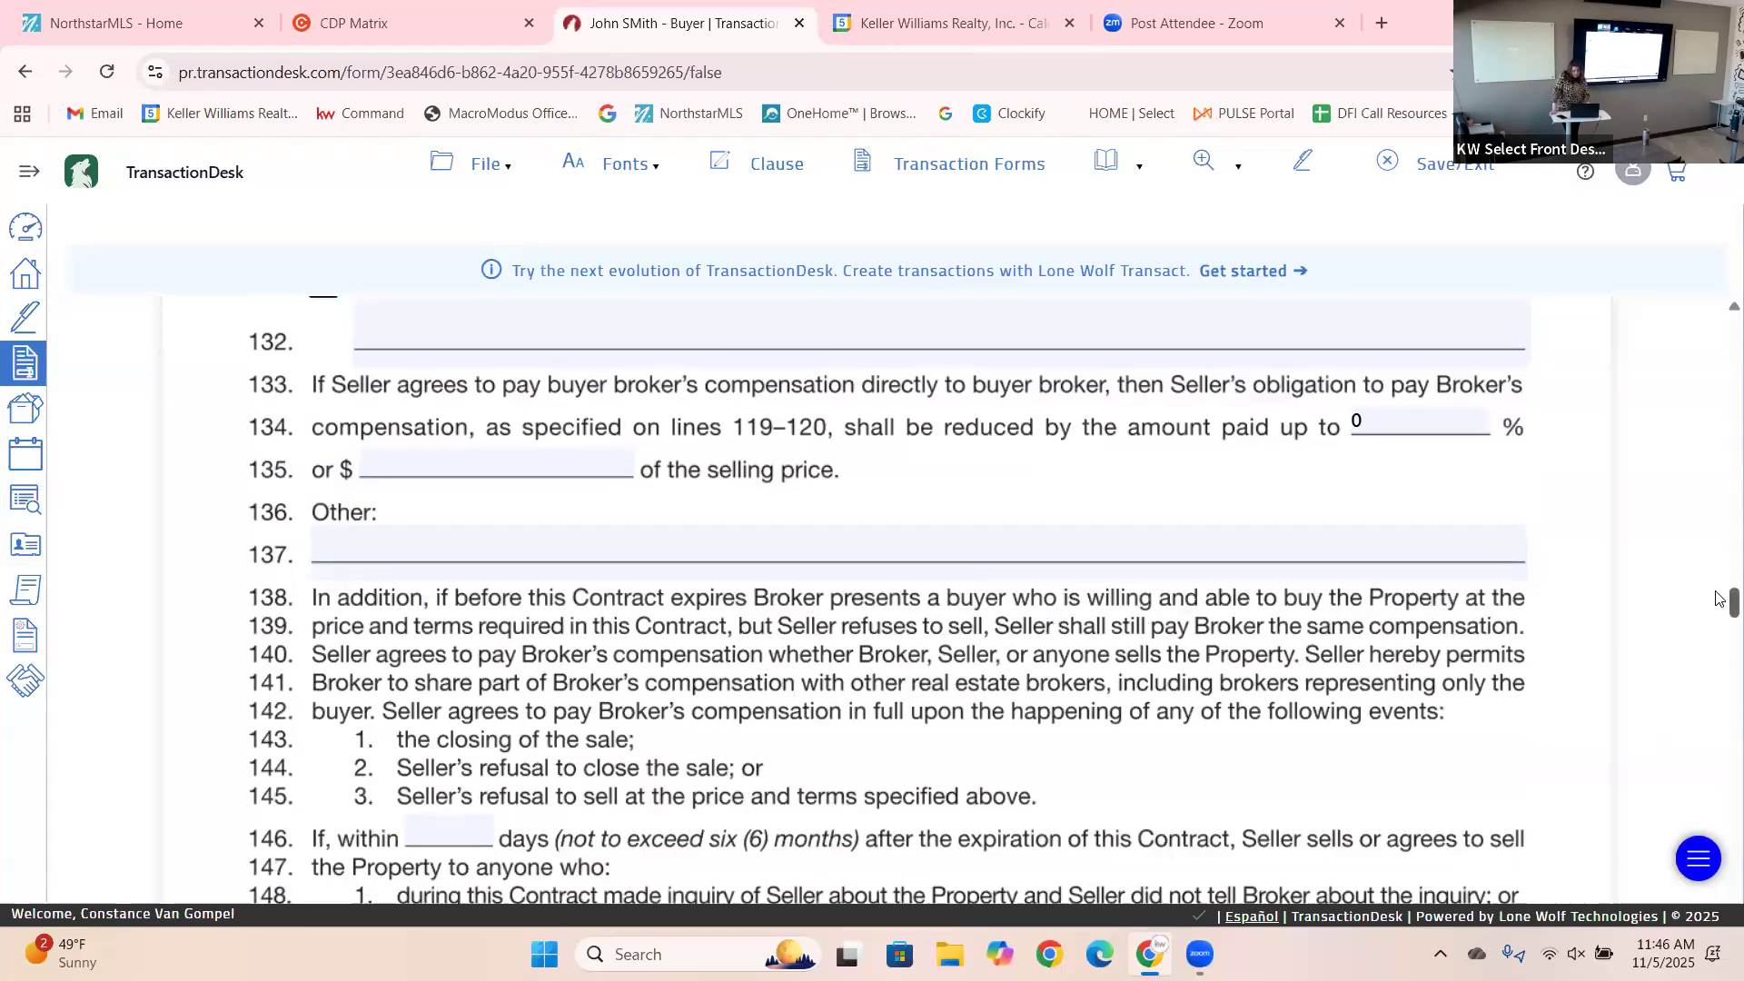
# Set the line 146 protection period to 180 days.
pyautogui.scroll(-4, 1716, 599)
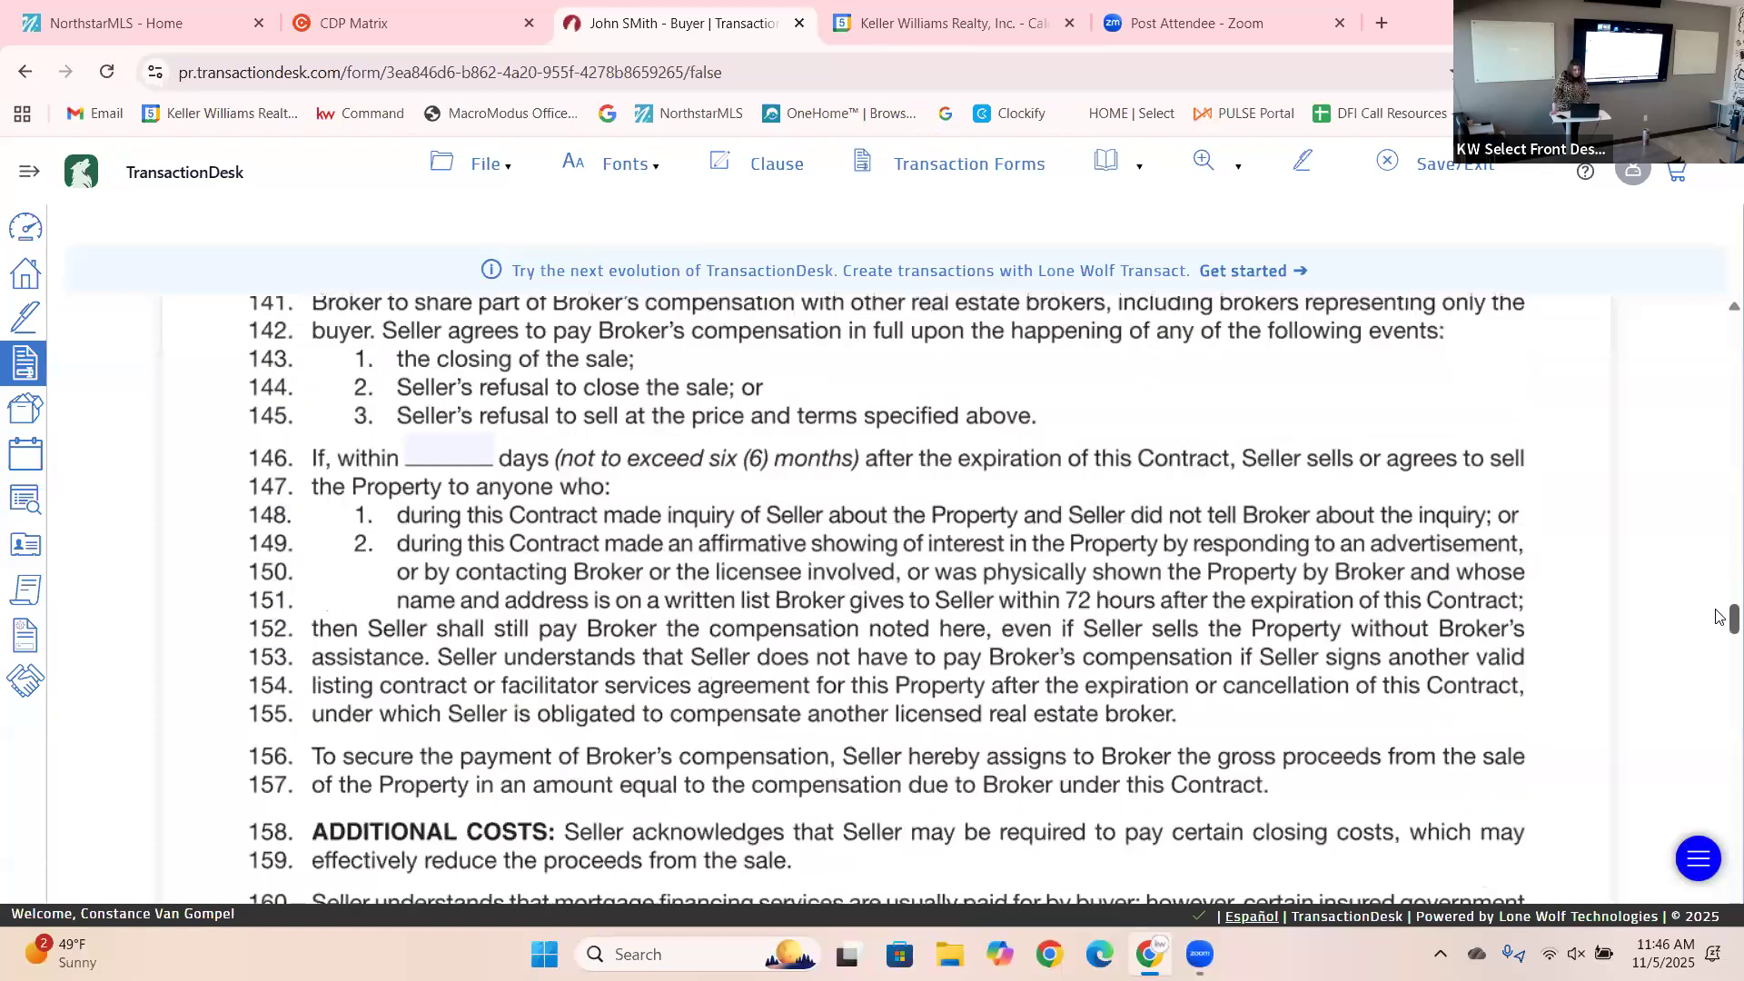
pyautogui.click(454, 451)
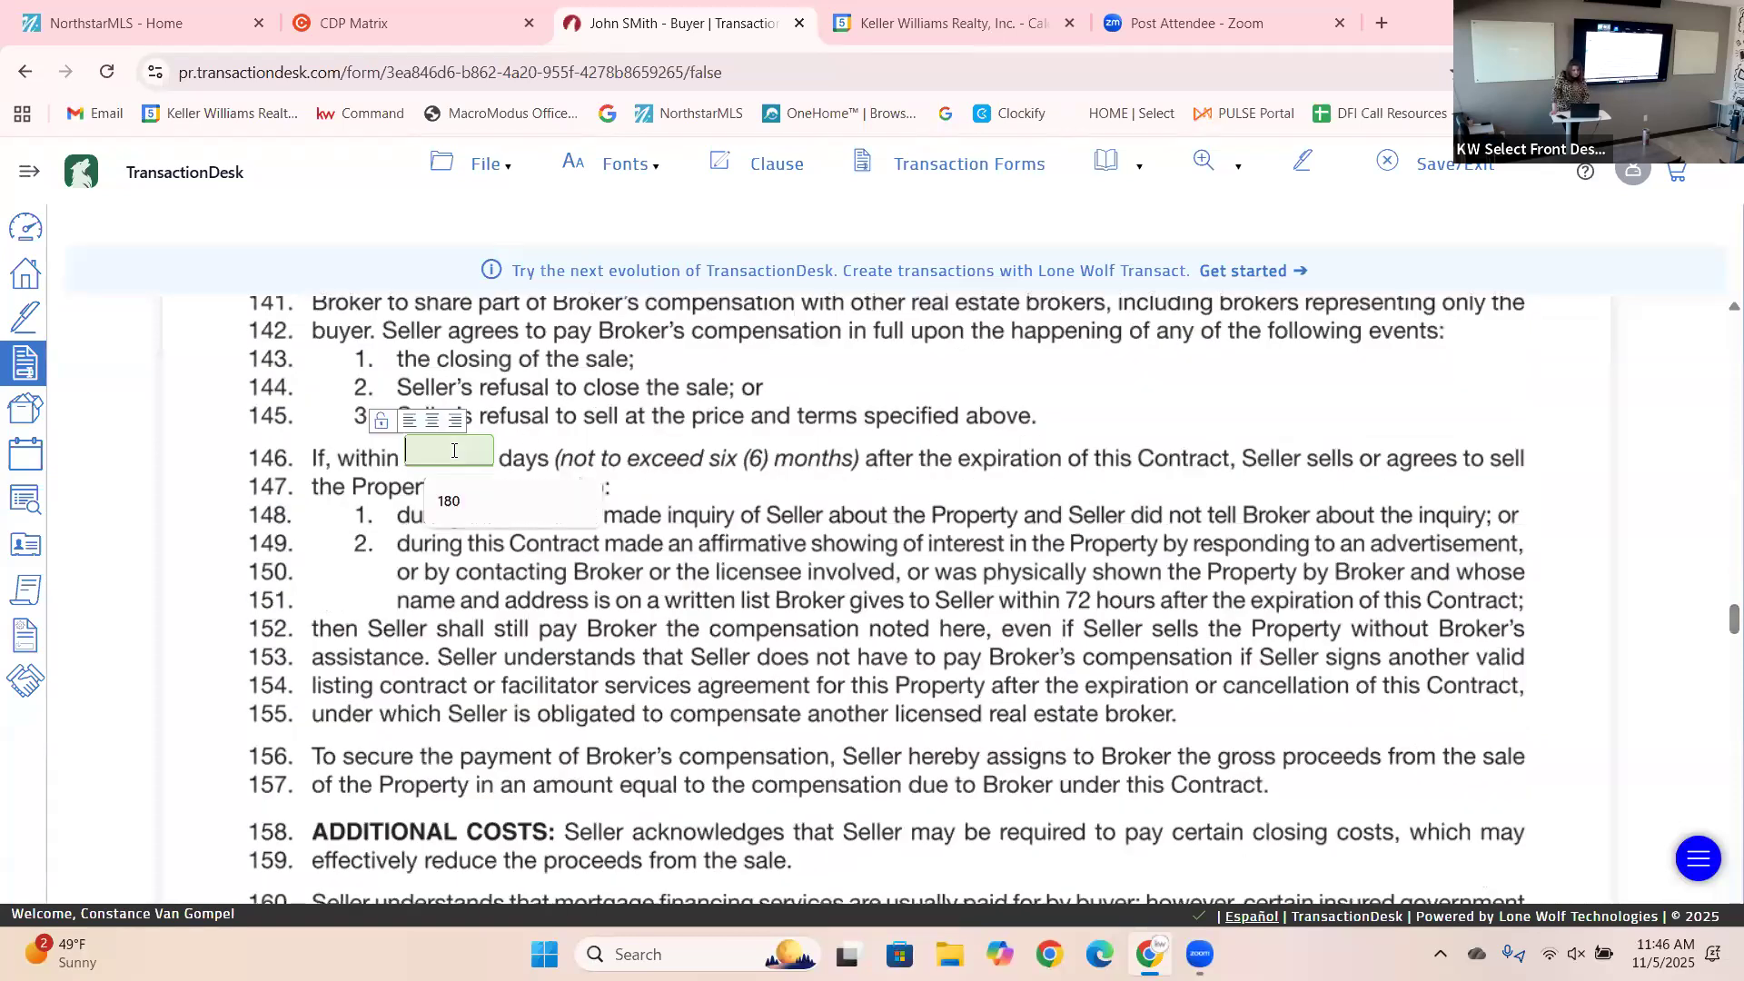
pyautogui.write('180')
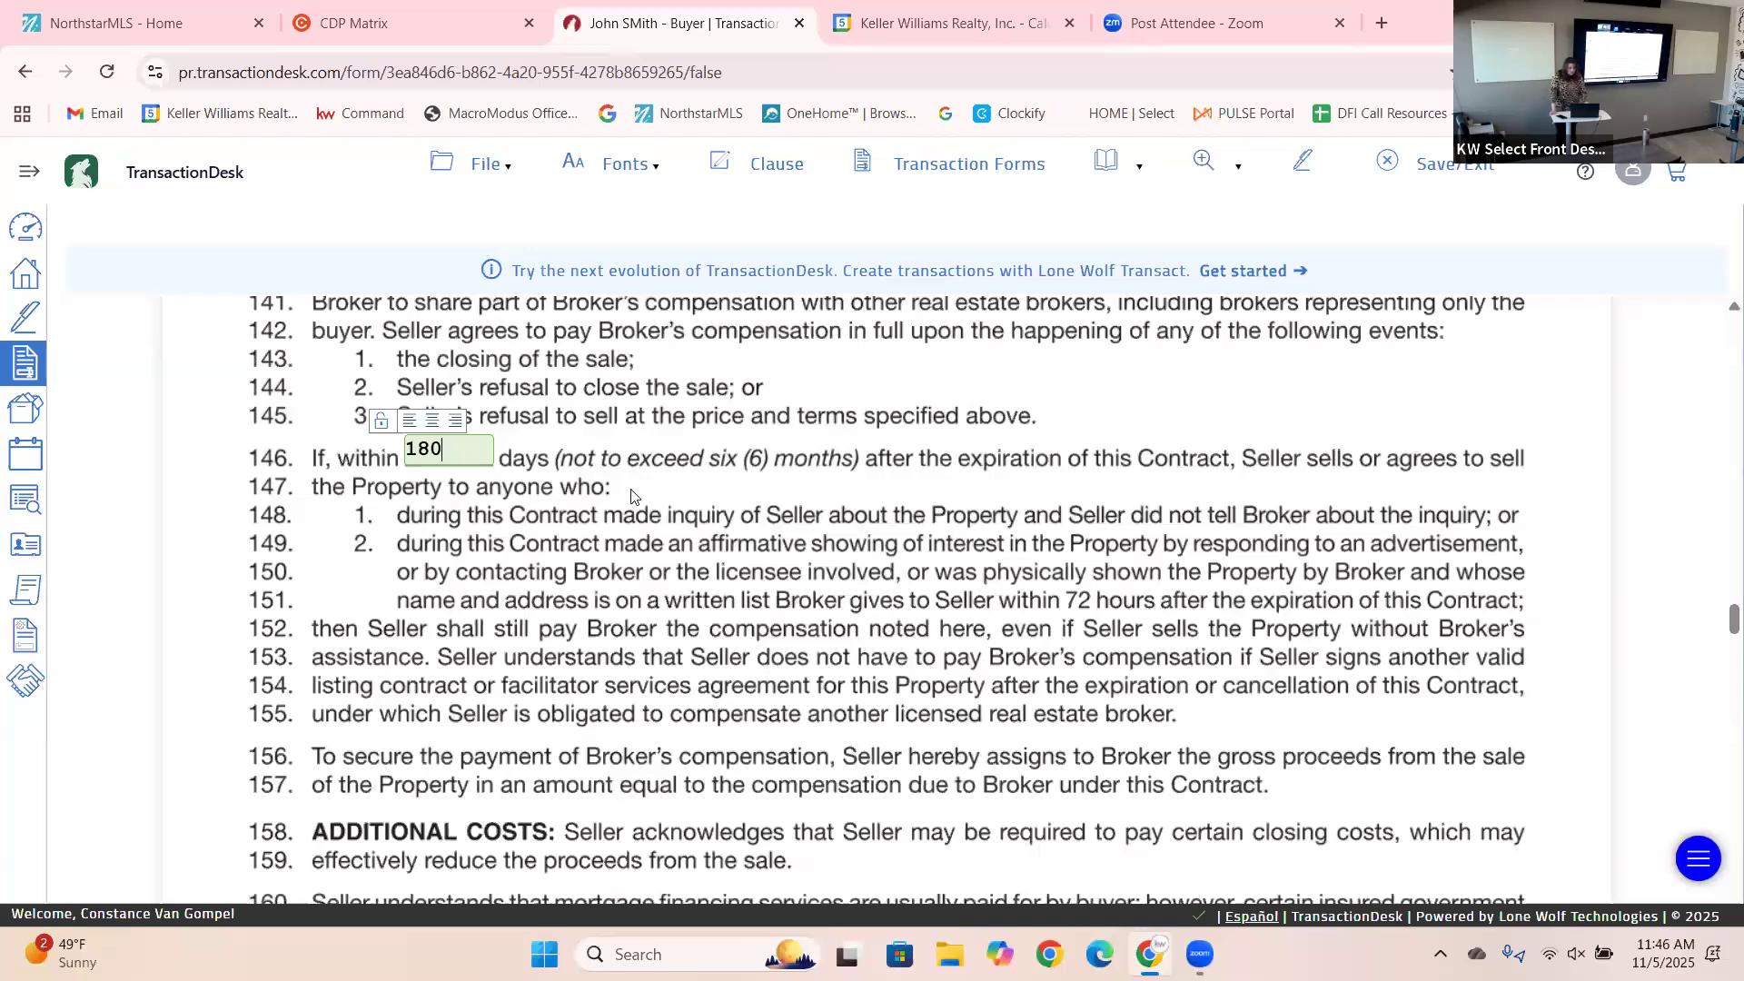
pyautogui.click(861, 583)
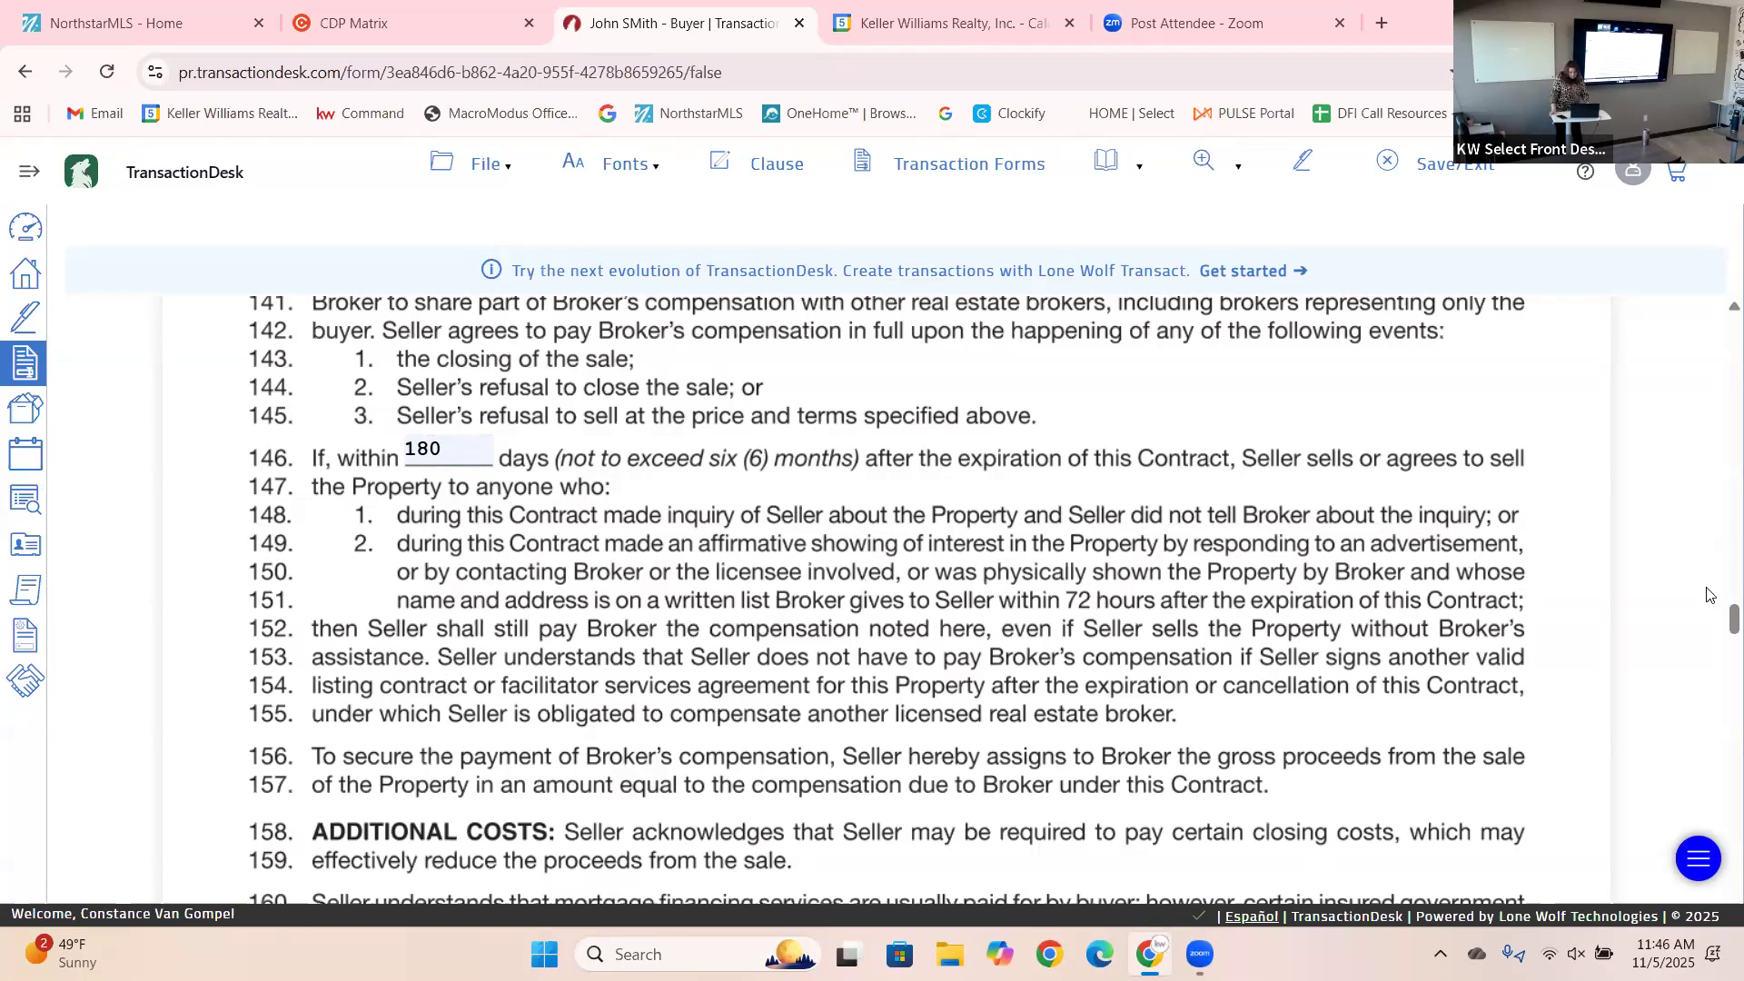
# Choose broker-arranged closing services on line 173 and mark the seller IS NOT a foreign person.
pyautogui.scroll(-3, 1720, 640)
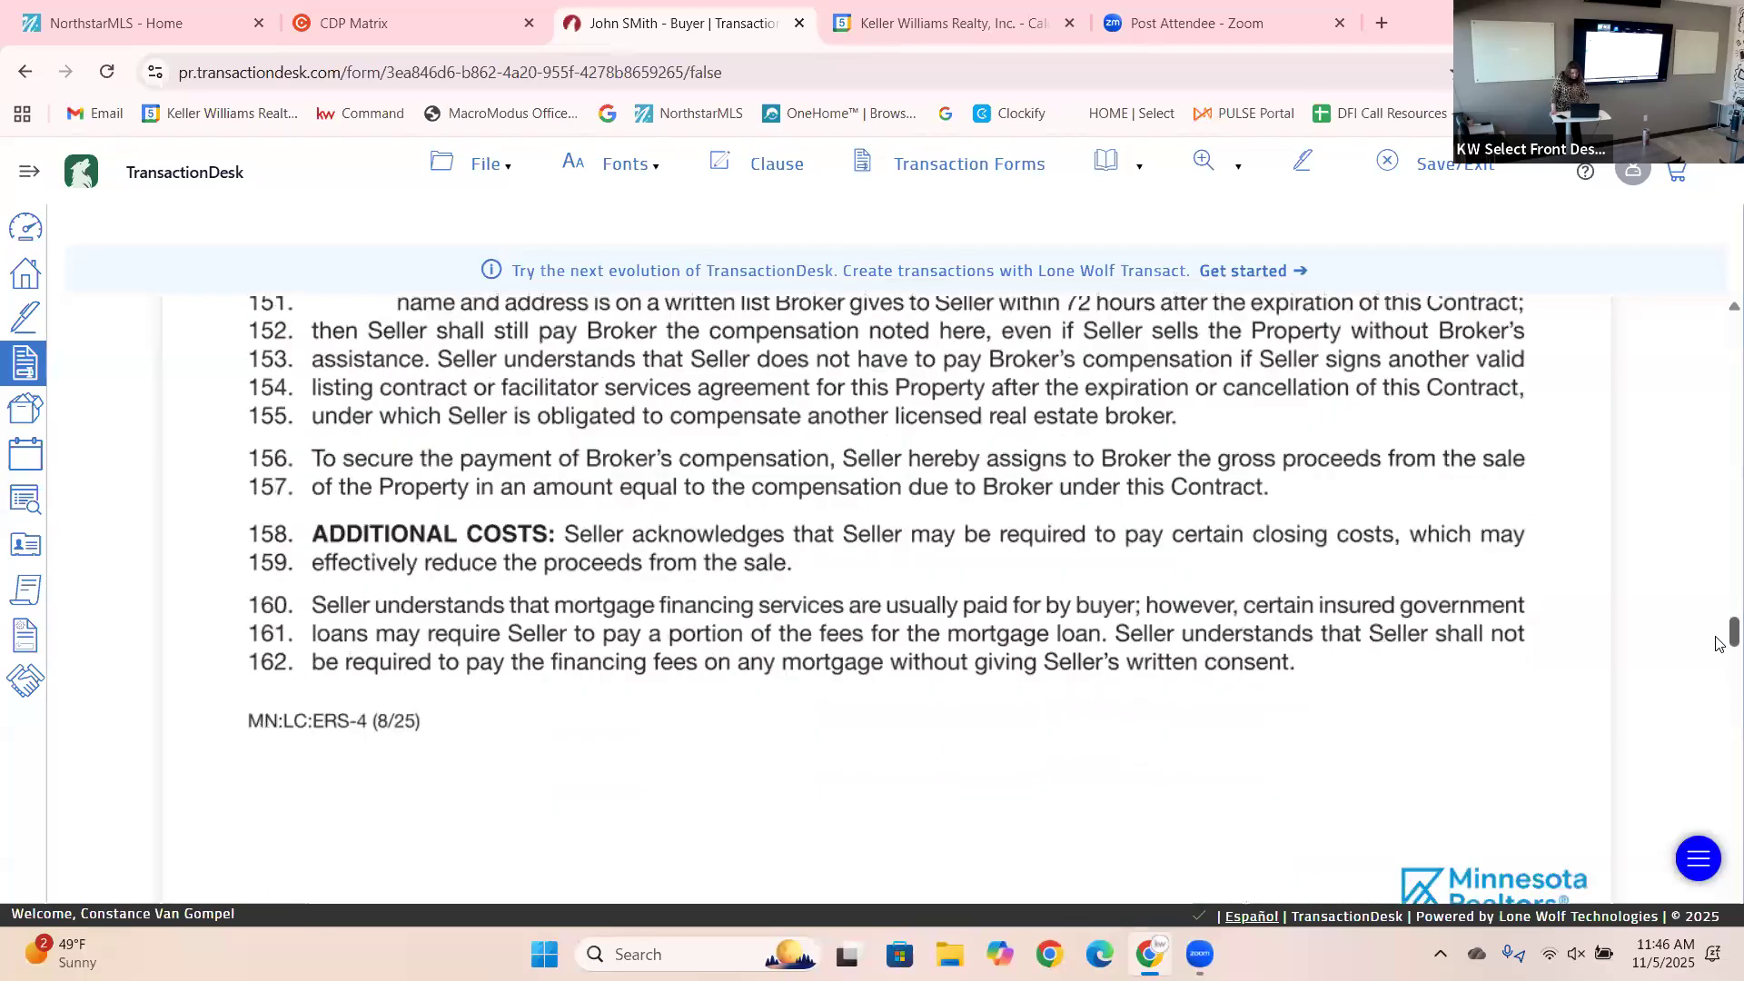
pyautogui.scroll(-8, 1720, 658)
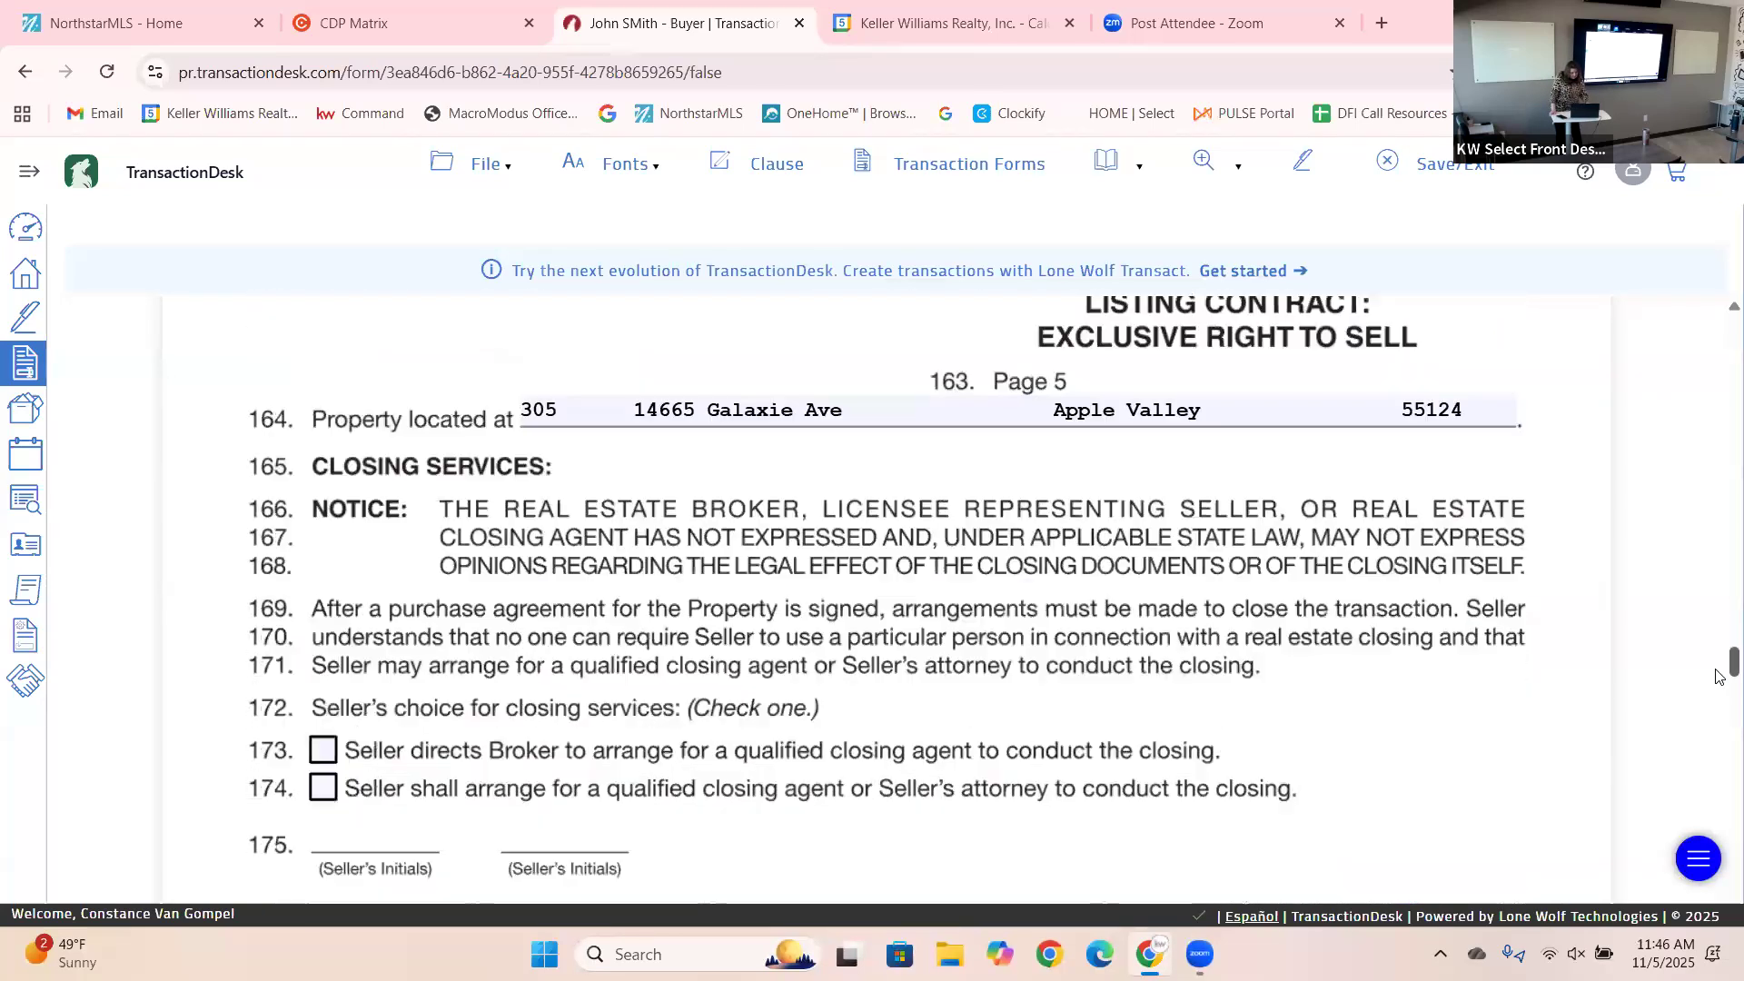
pyautogui.scroll(-2, 1719, 684)
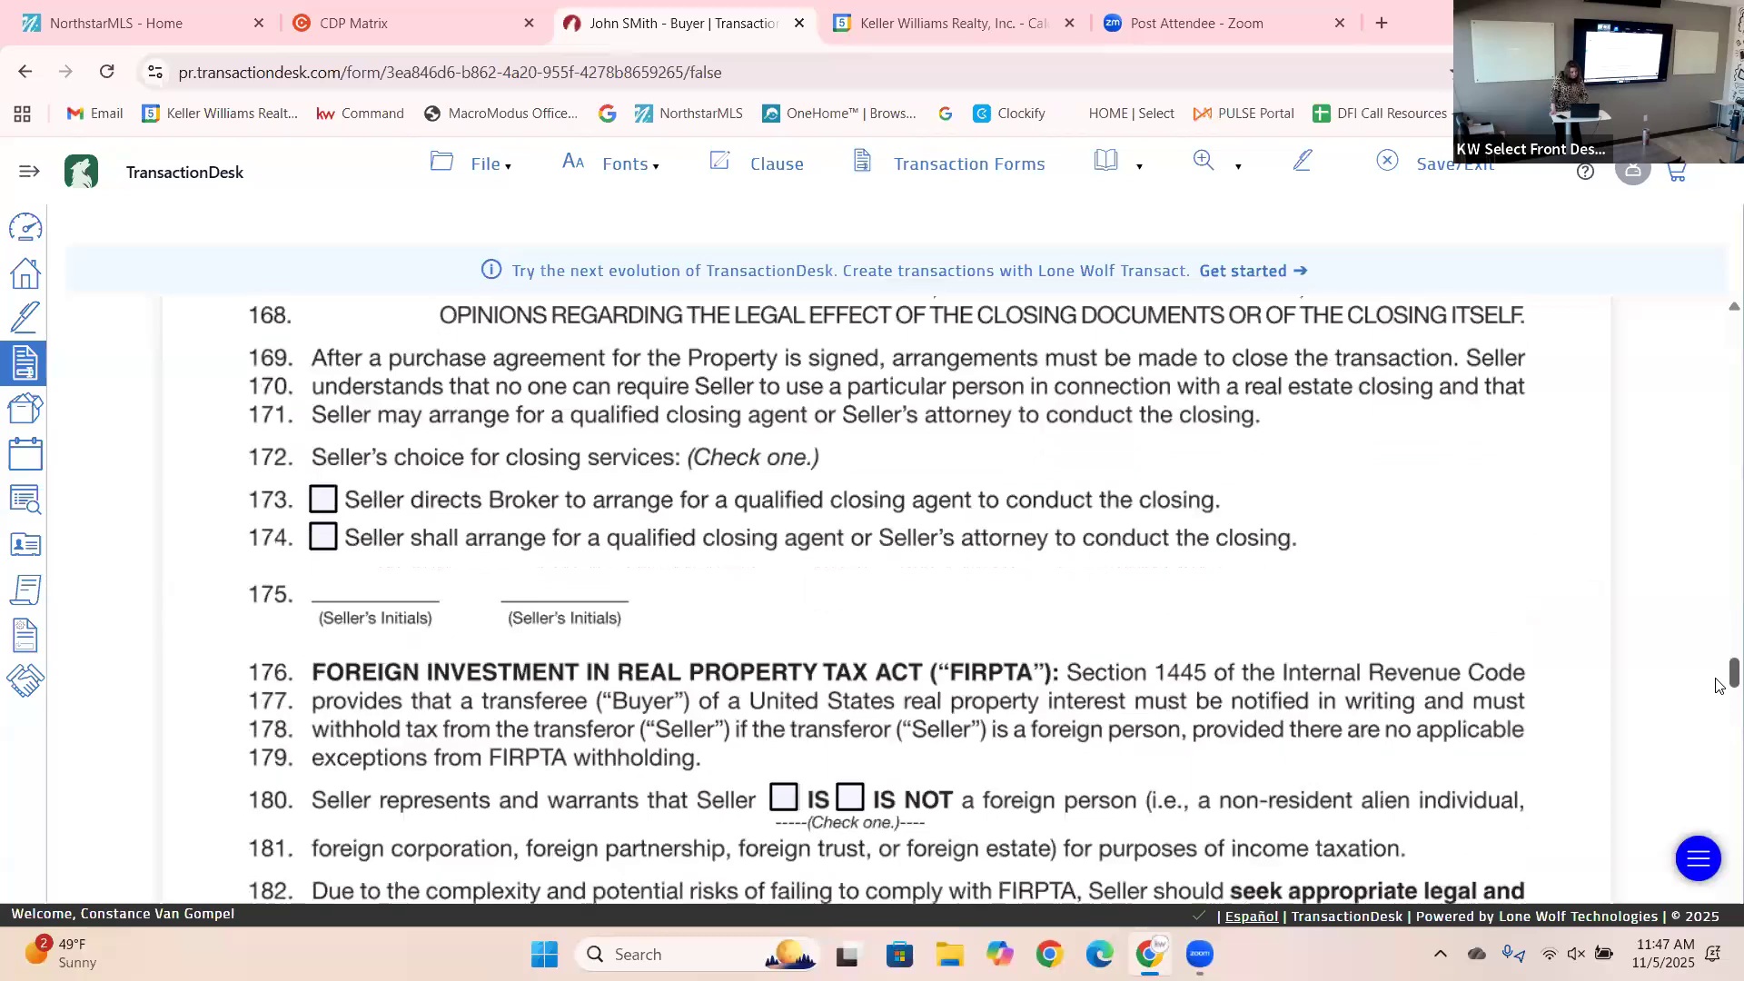
pyautogui.scroll(-1, 1719, 688)
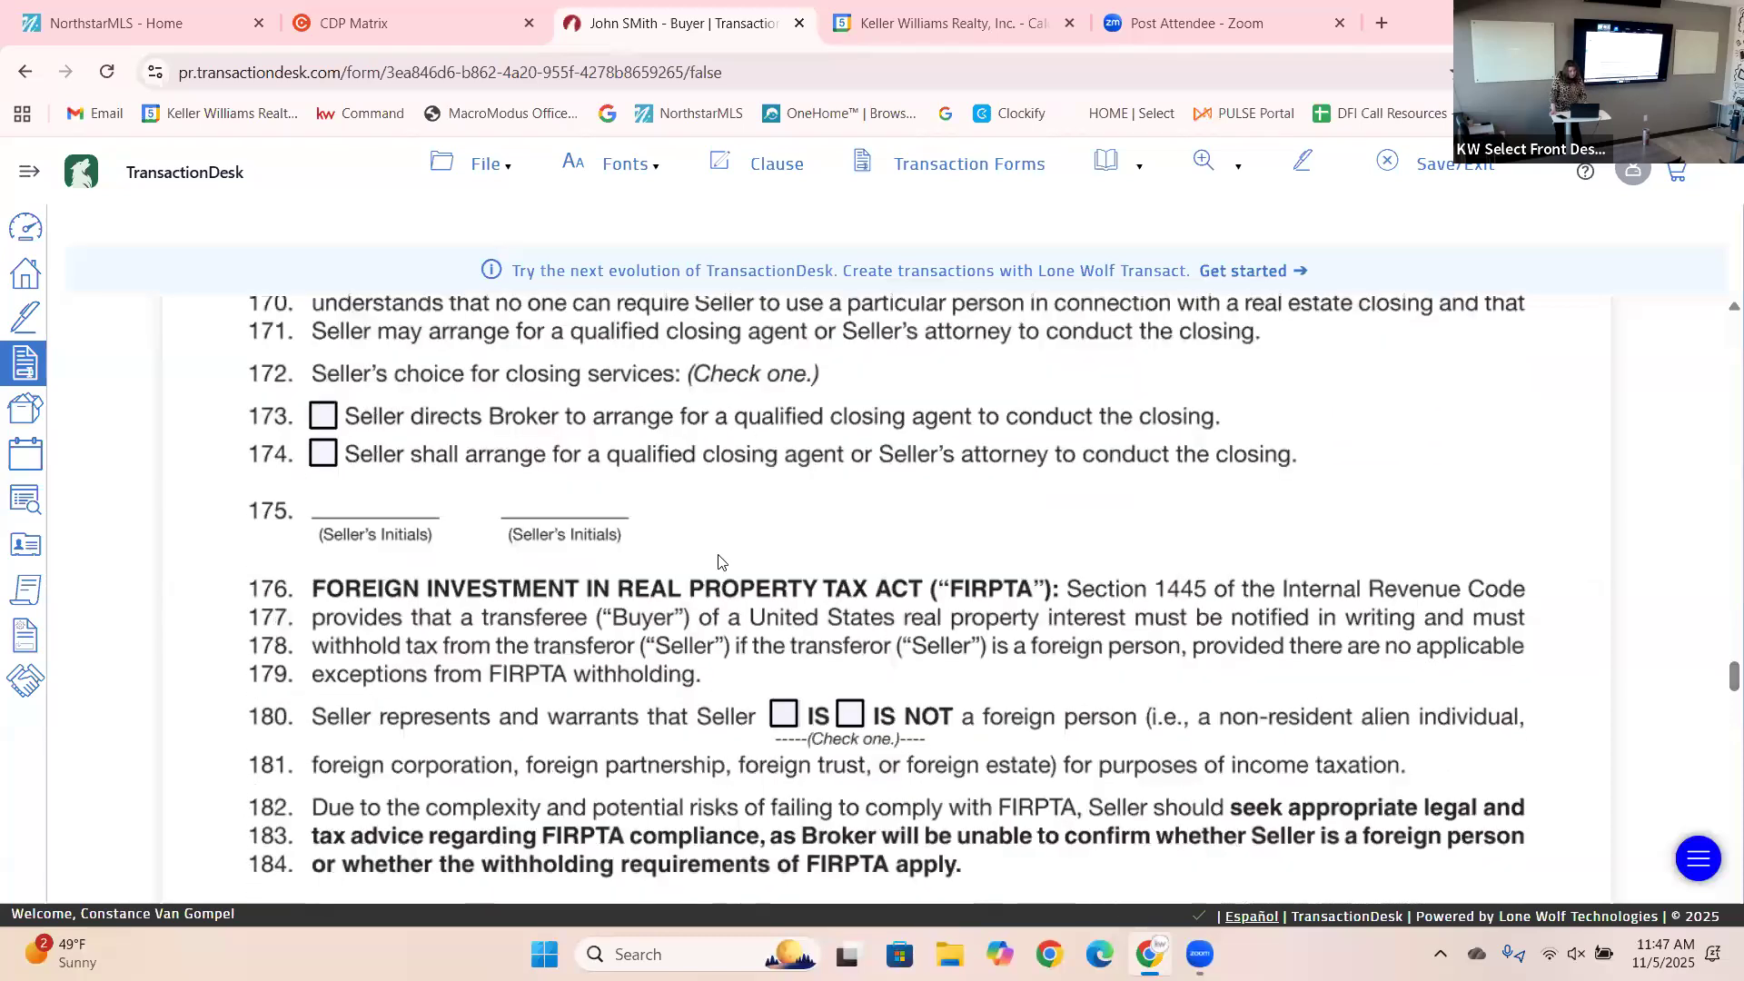
pyautogui.click(322, 413)
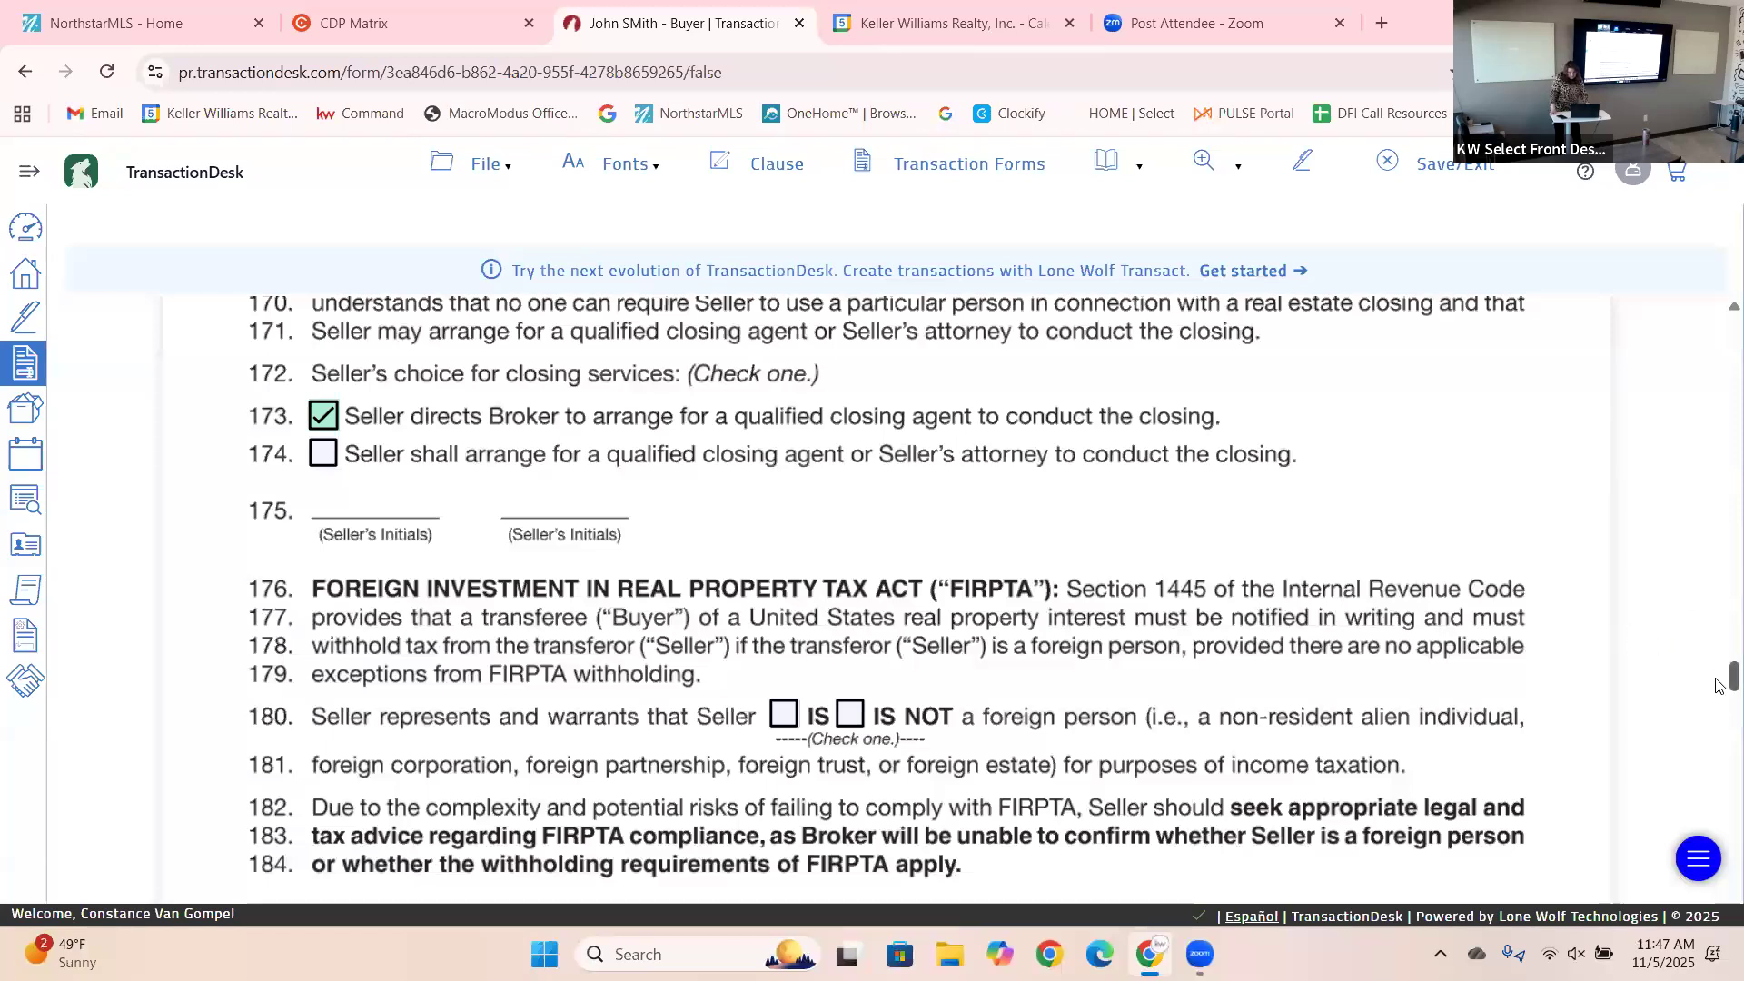
pyautogui.scroll(-3, 1717, 695)
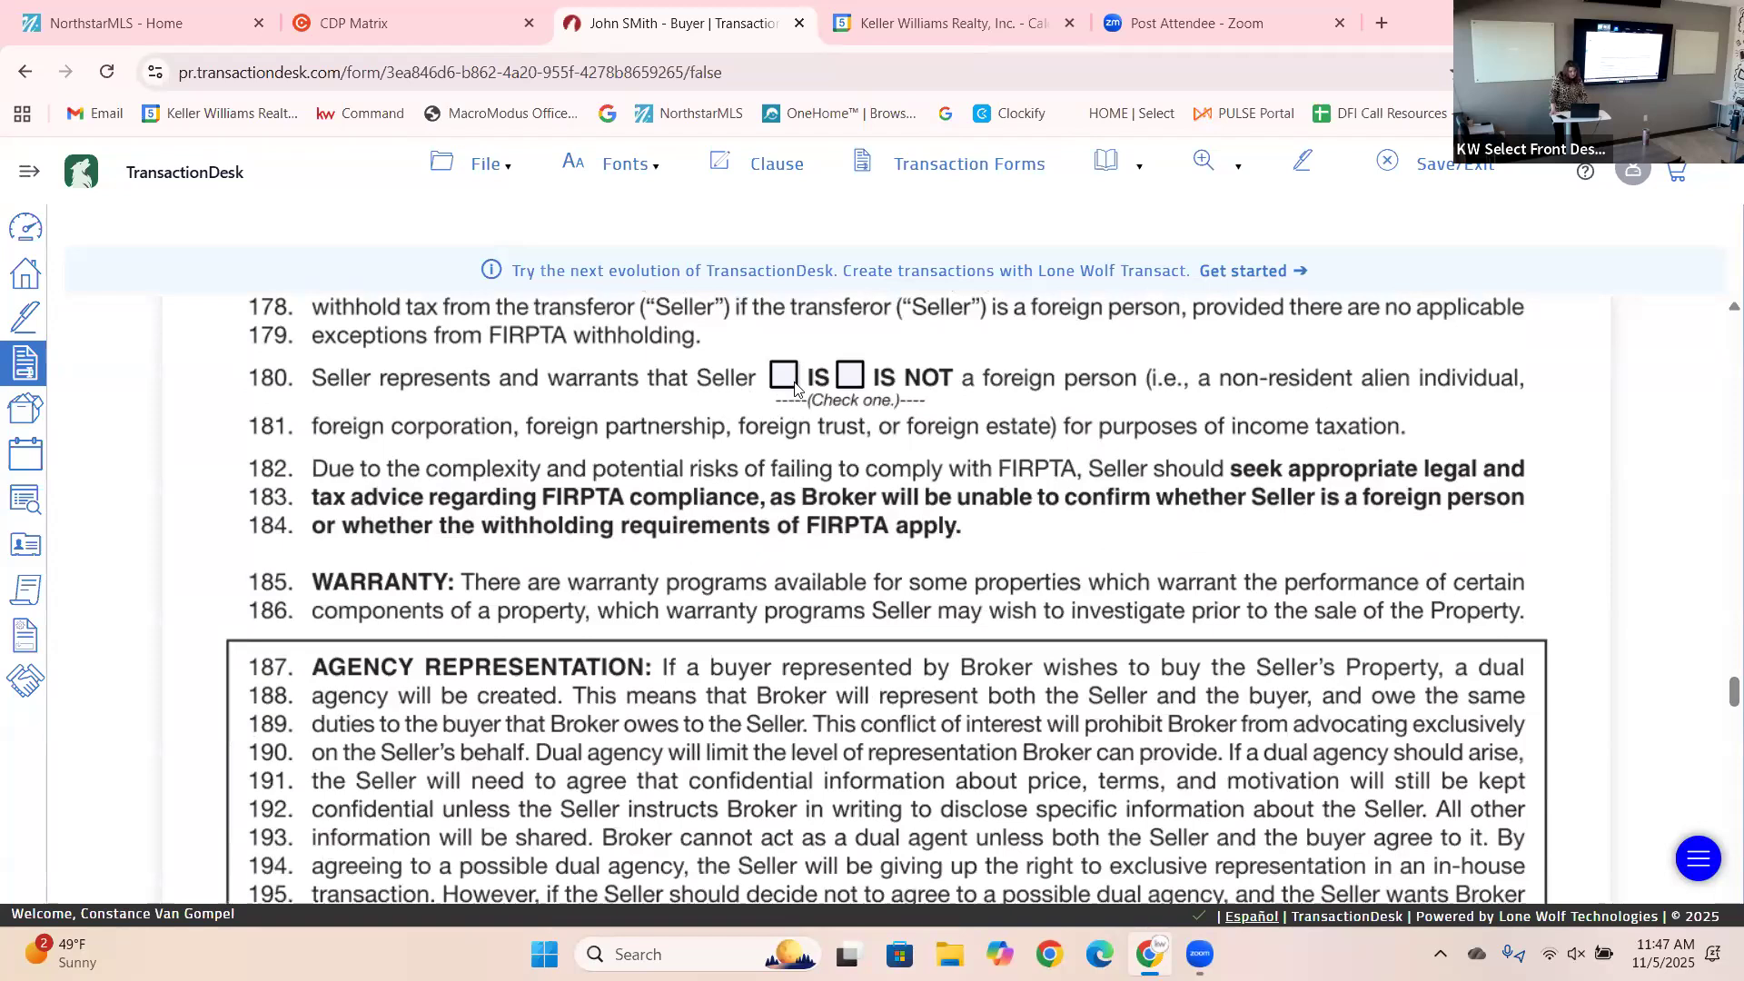
pyautogui.click(850, 381)
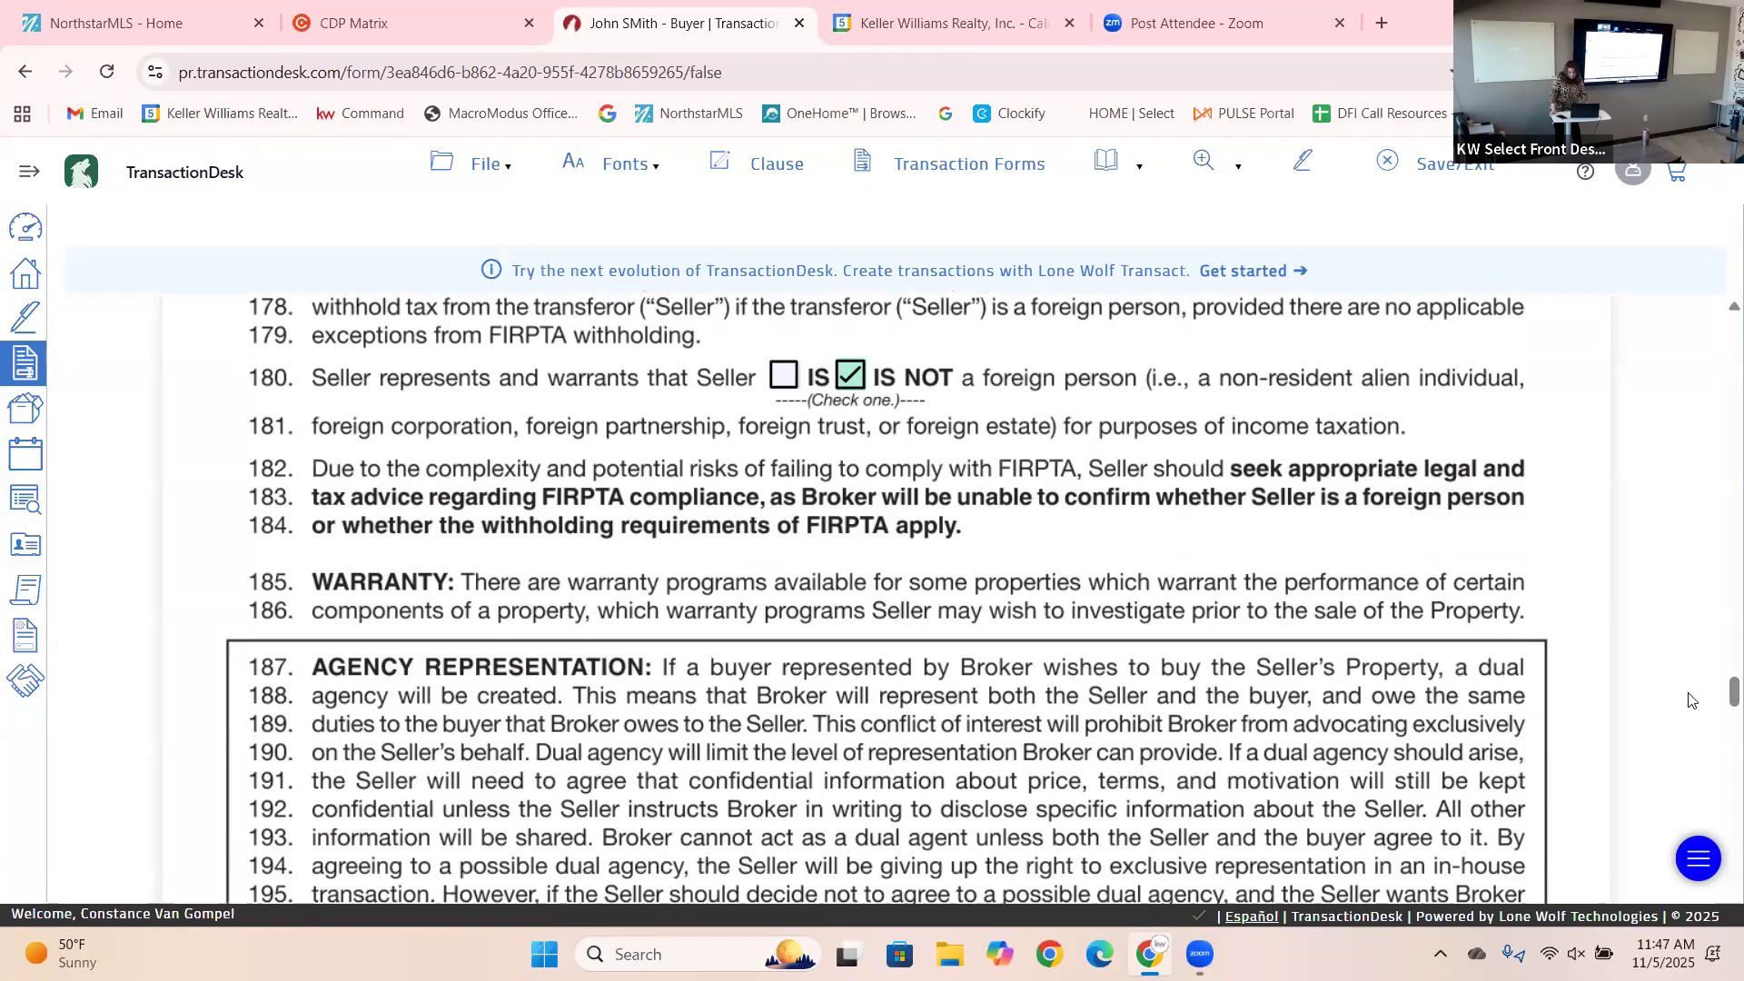
# Accept dual agency representation for the seller and fill the seller's printed name on line 254.
pyautogui.scroll(-2, 1720, 713)
pyautogui.scroll(-4, 1719, 713)
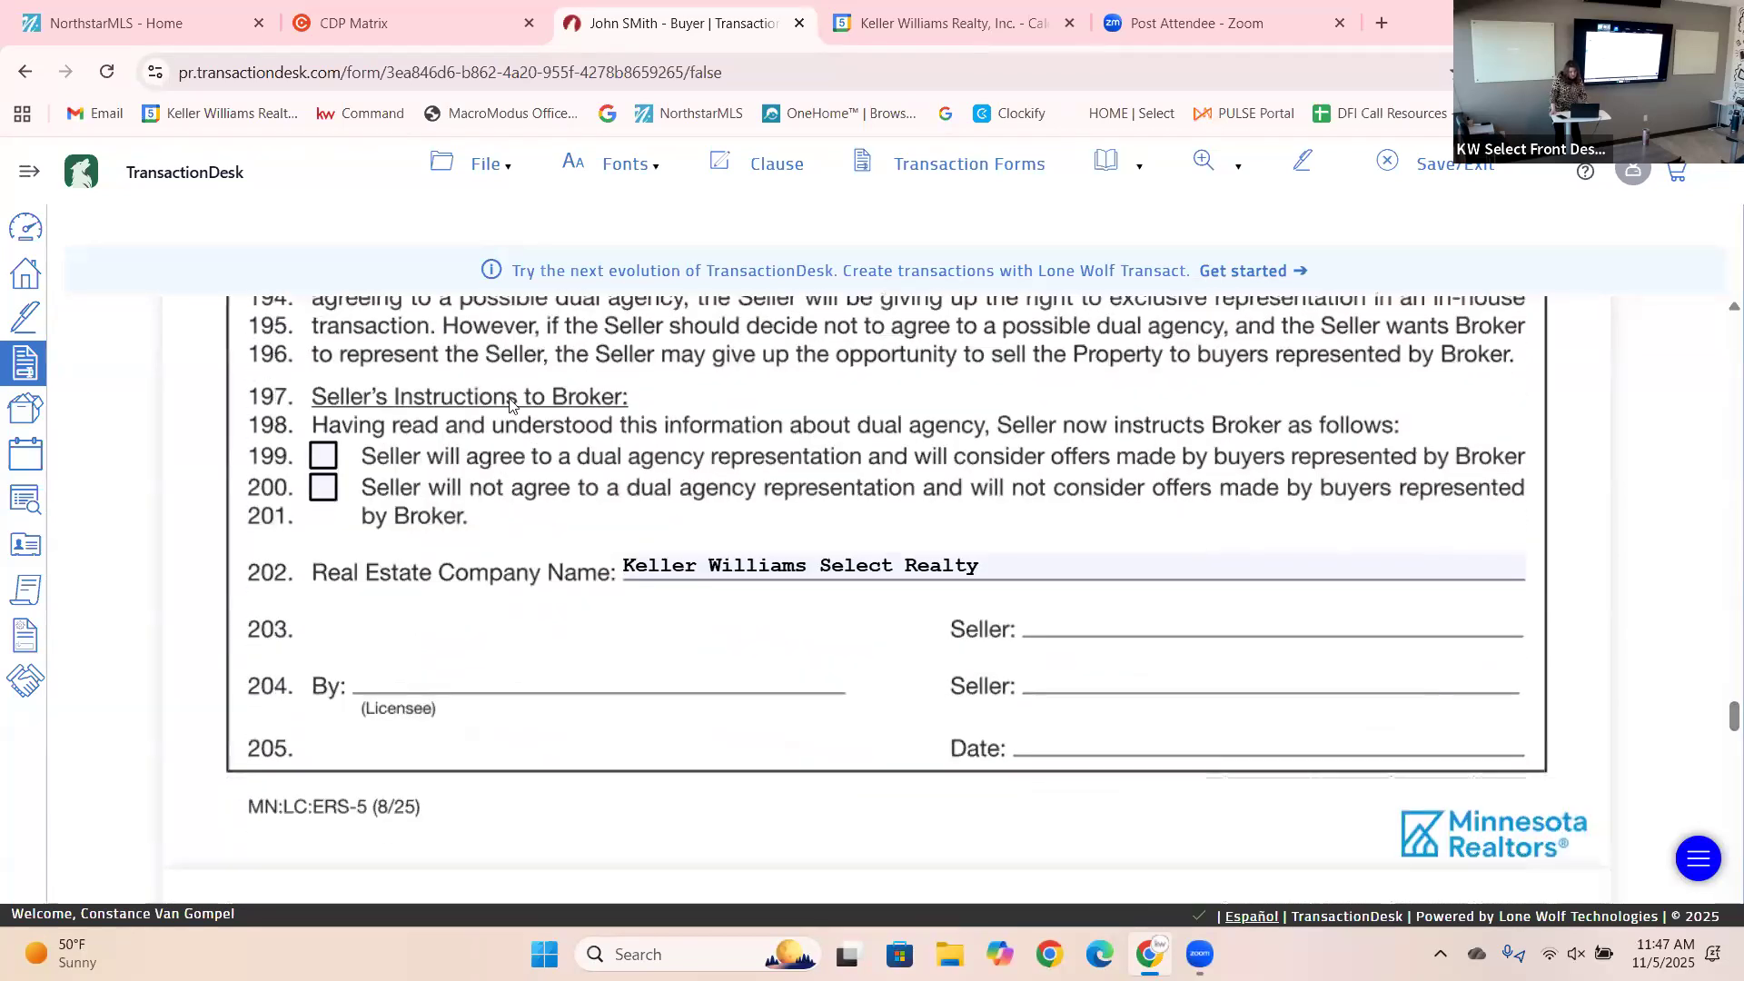
pyautogui.click(330, 457)
pyautogui.scroll(-5, 1720, 736)
pyautogui.scroll(-9, 1720, 747)
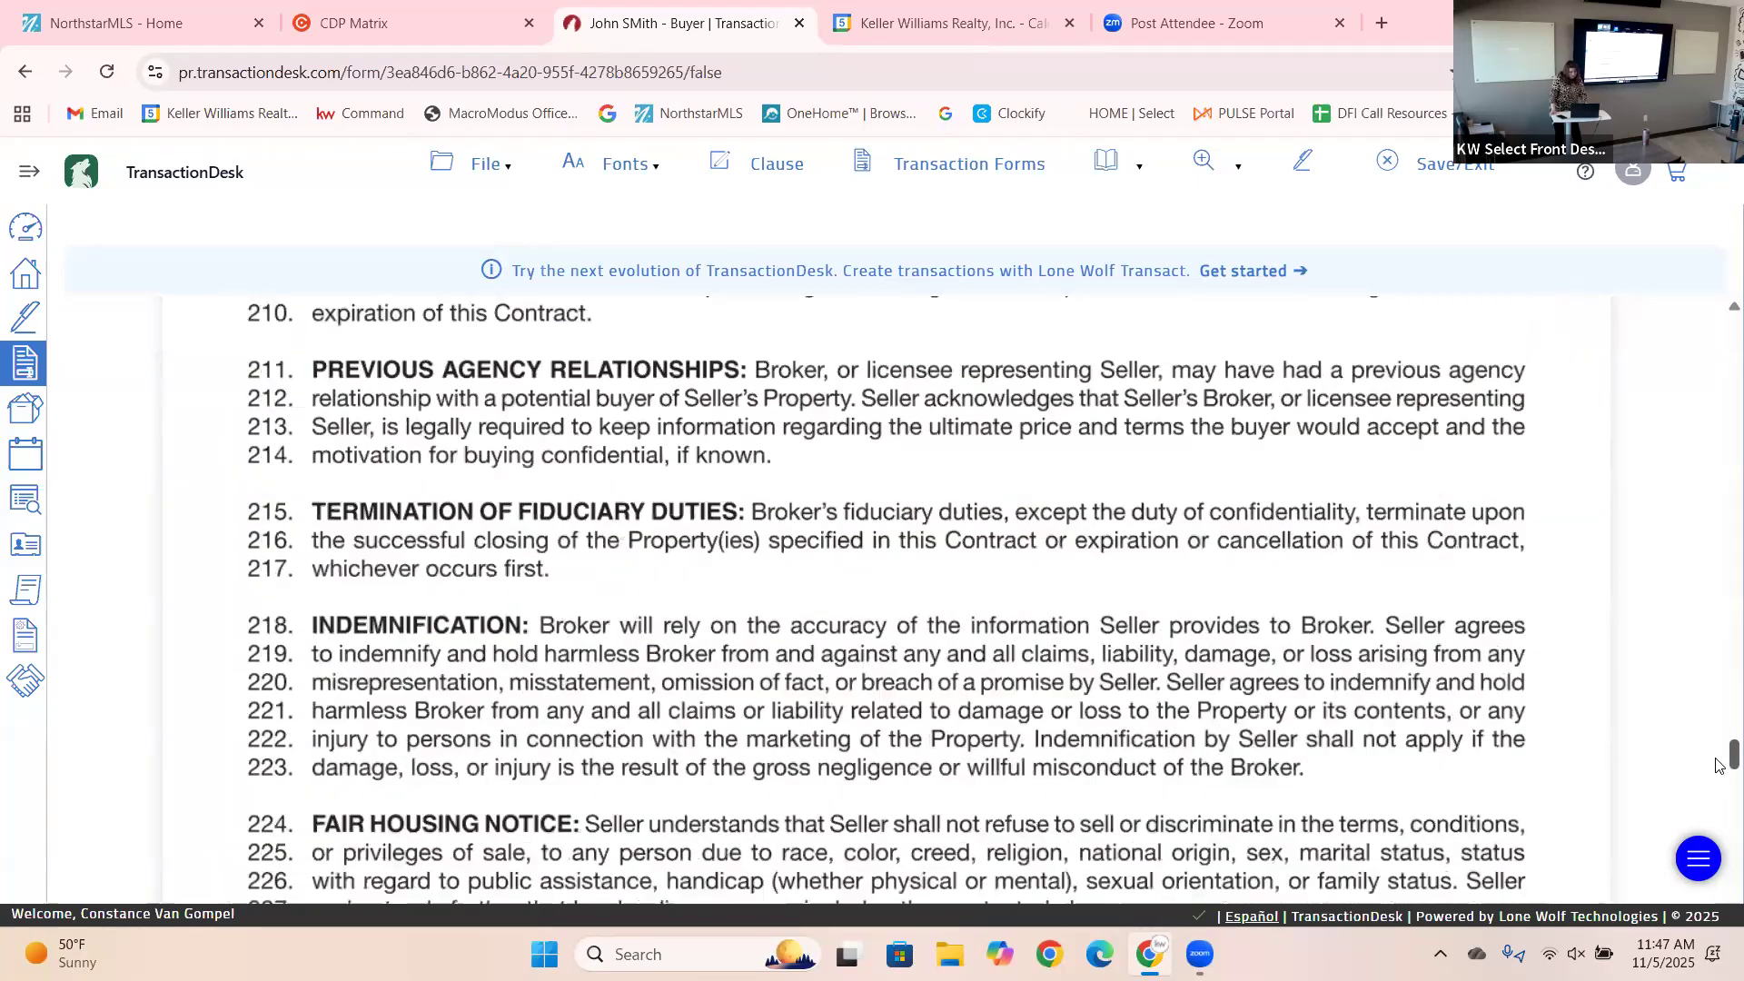
pyautogui.scroll(-4, 1720, 786)
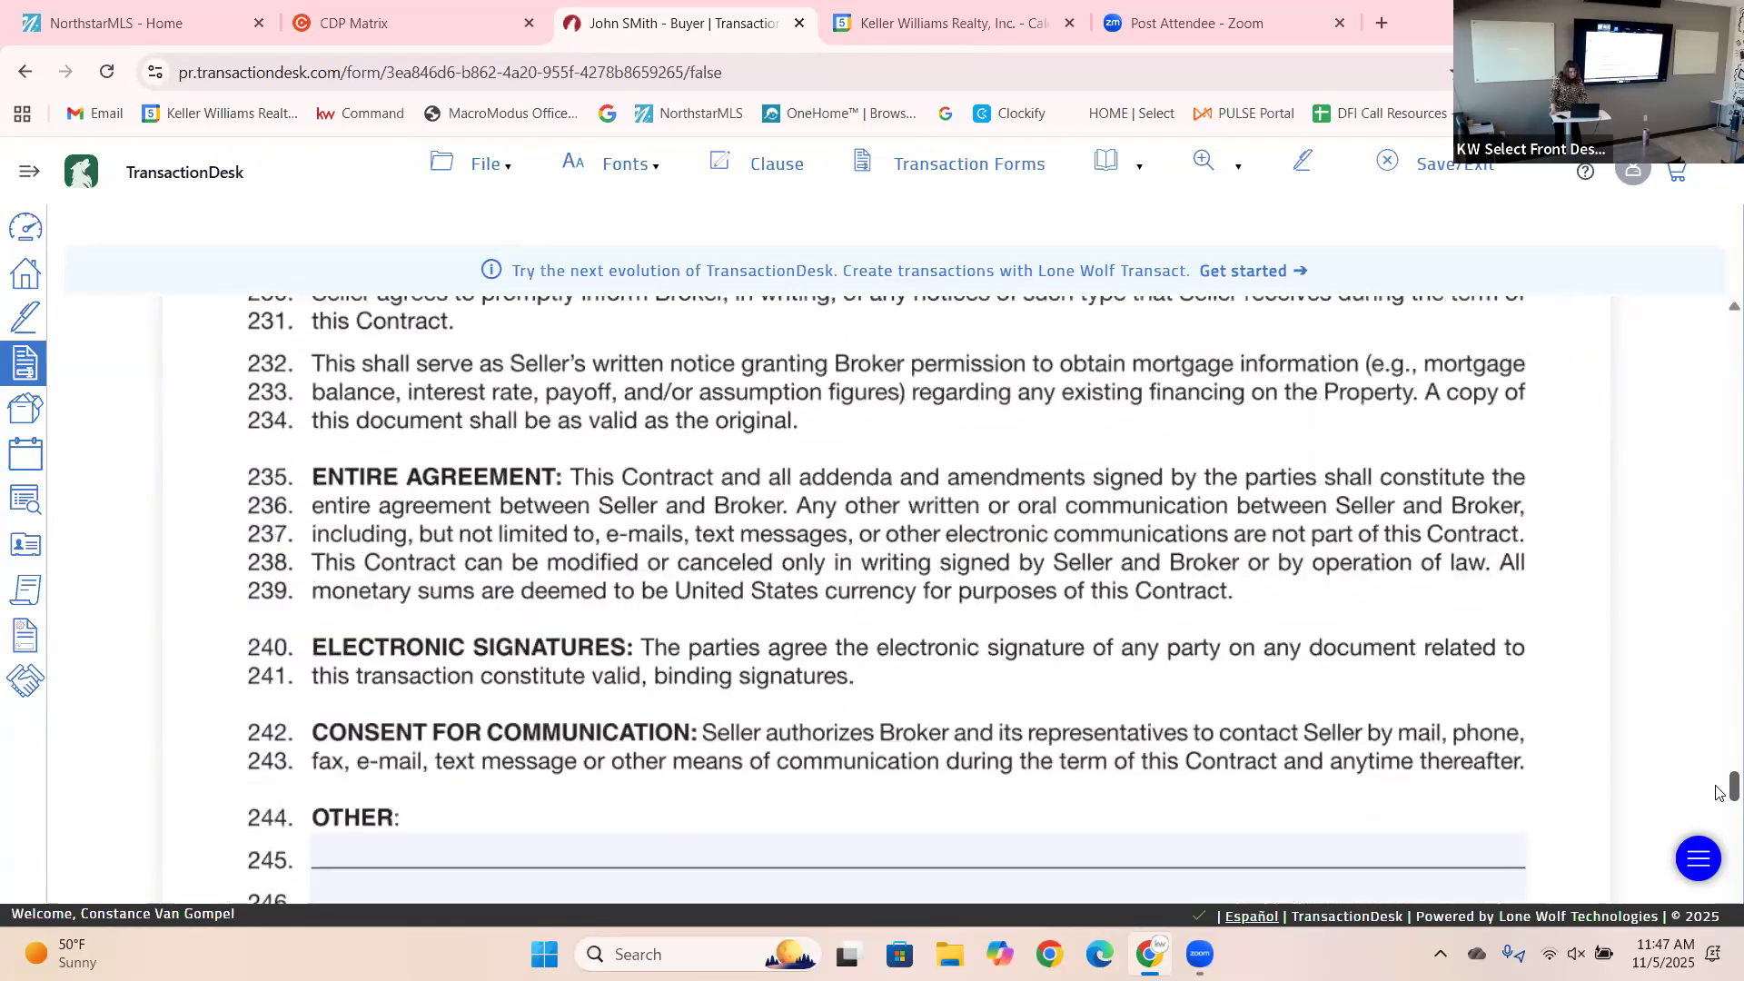
pyautogui.scroll(-4, 1720, 792)
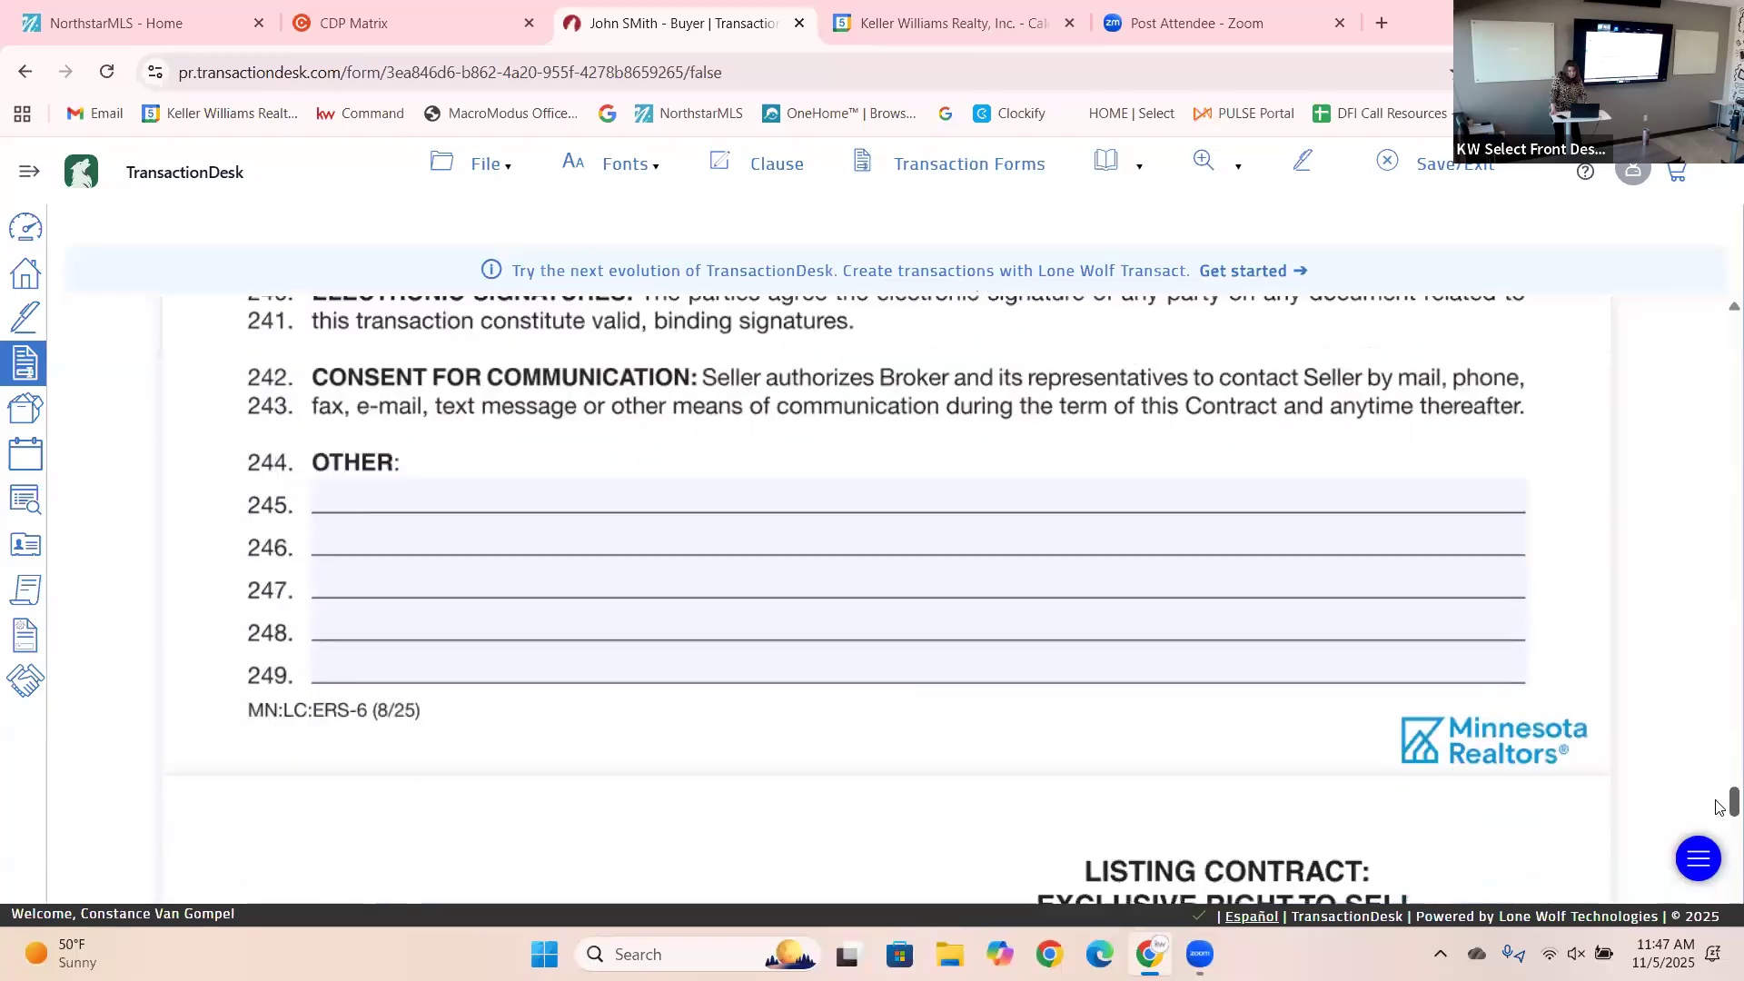
pyautogui.scroll(-2, 1720, 809)
pyautogui.scroll(-2, 1720, 814)
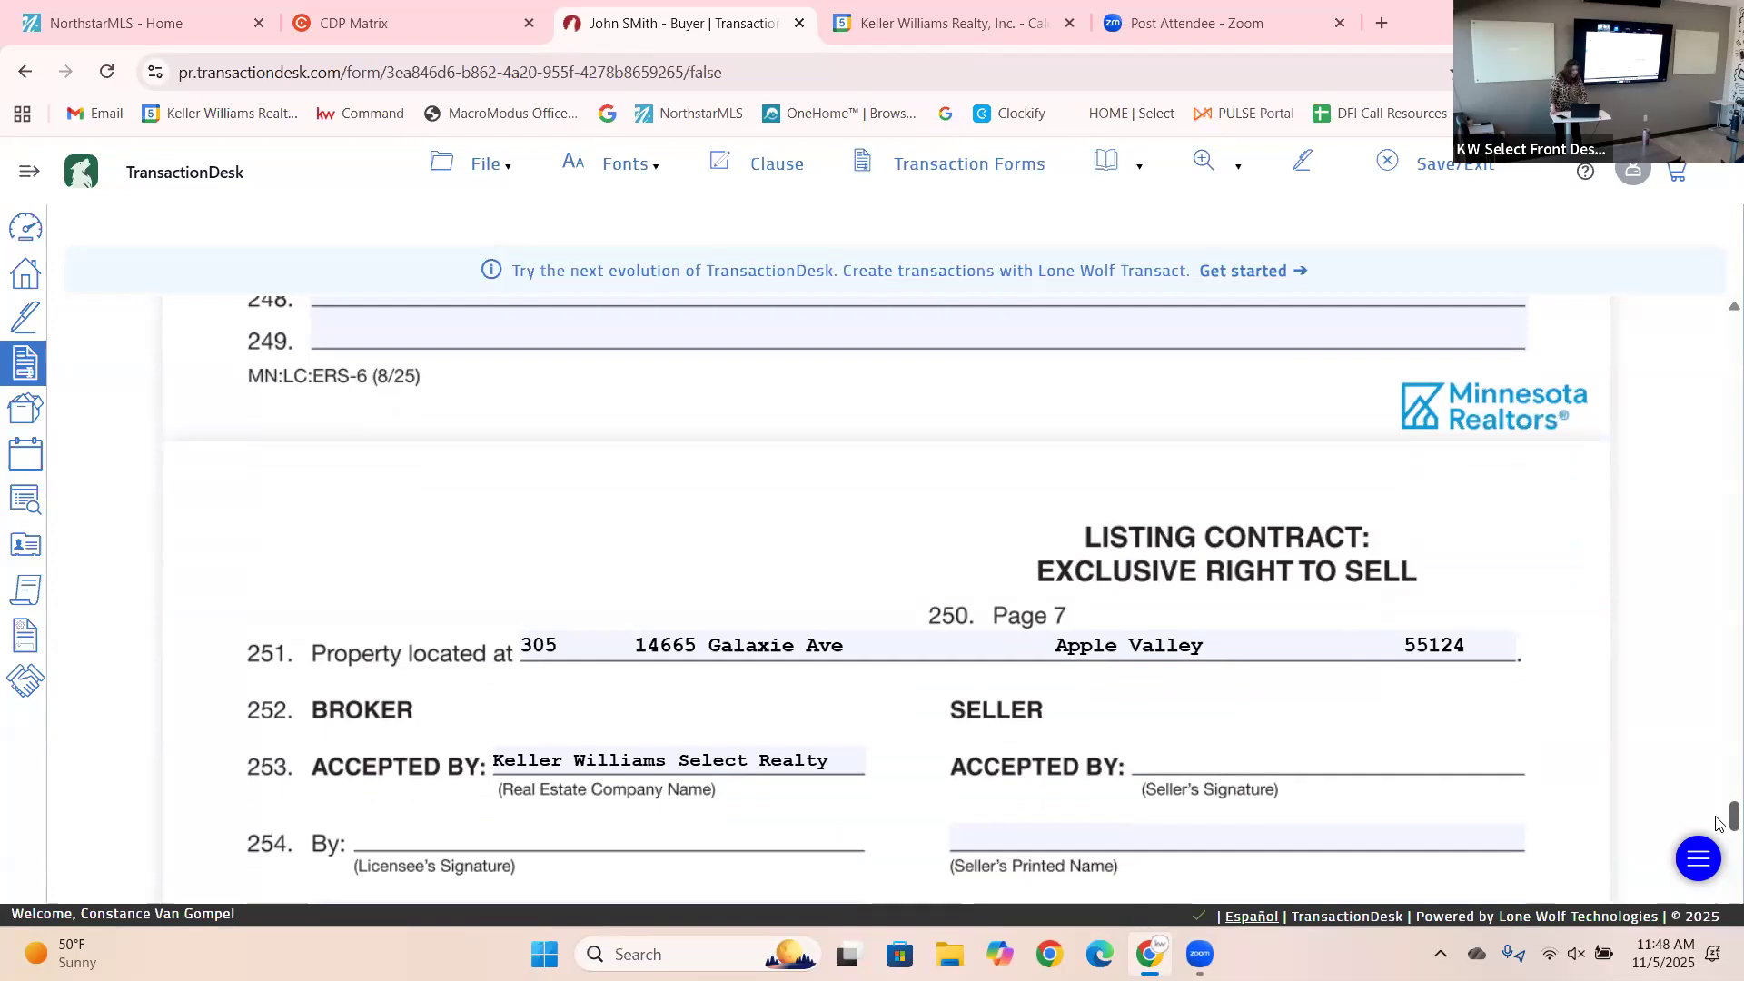
pyautogui.scroll(-1, 1716, 826)
pyautogui.scroll(-2, 1717, 832)
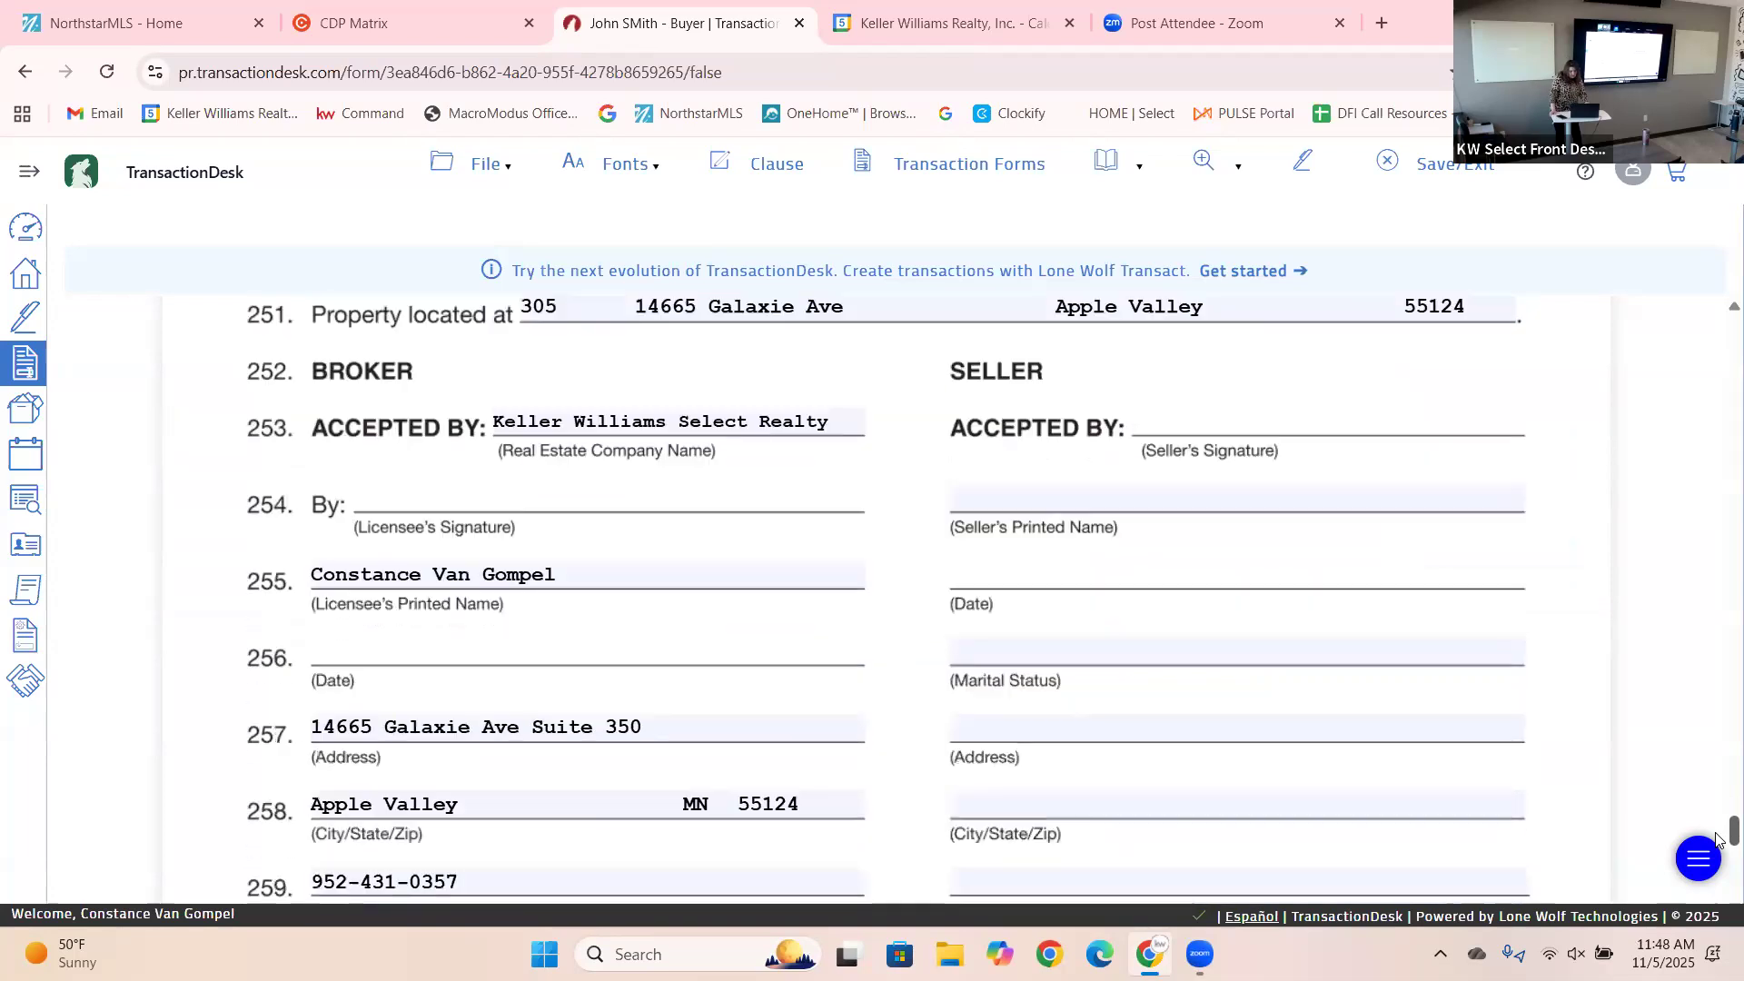
pyautogui.click(1014, 502)
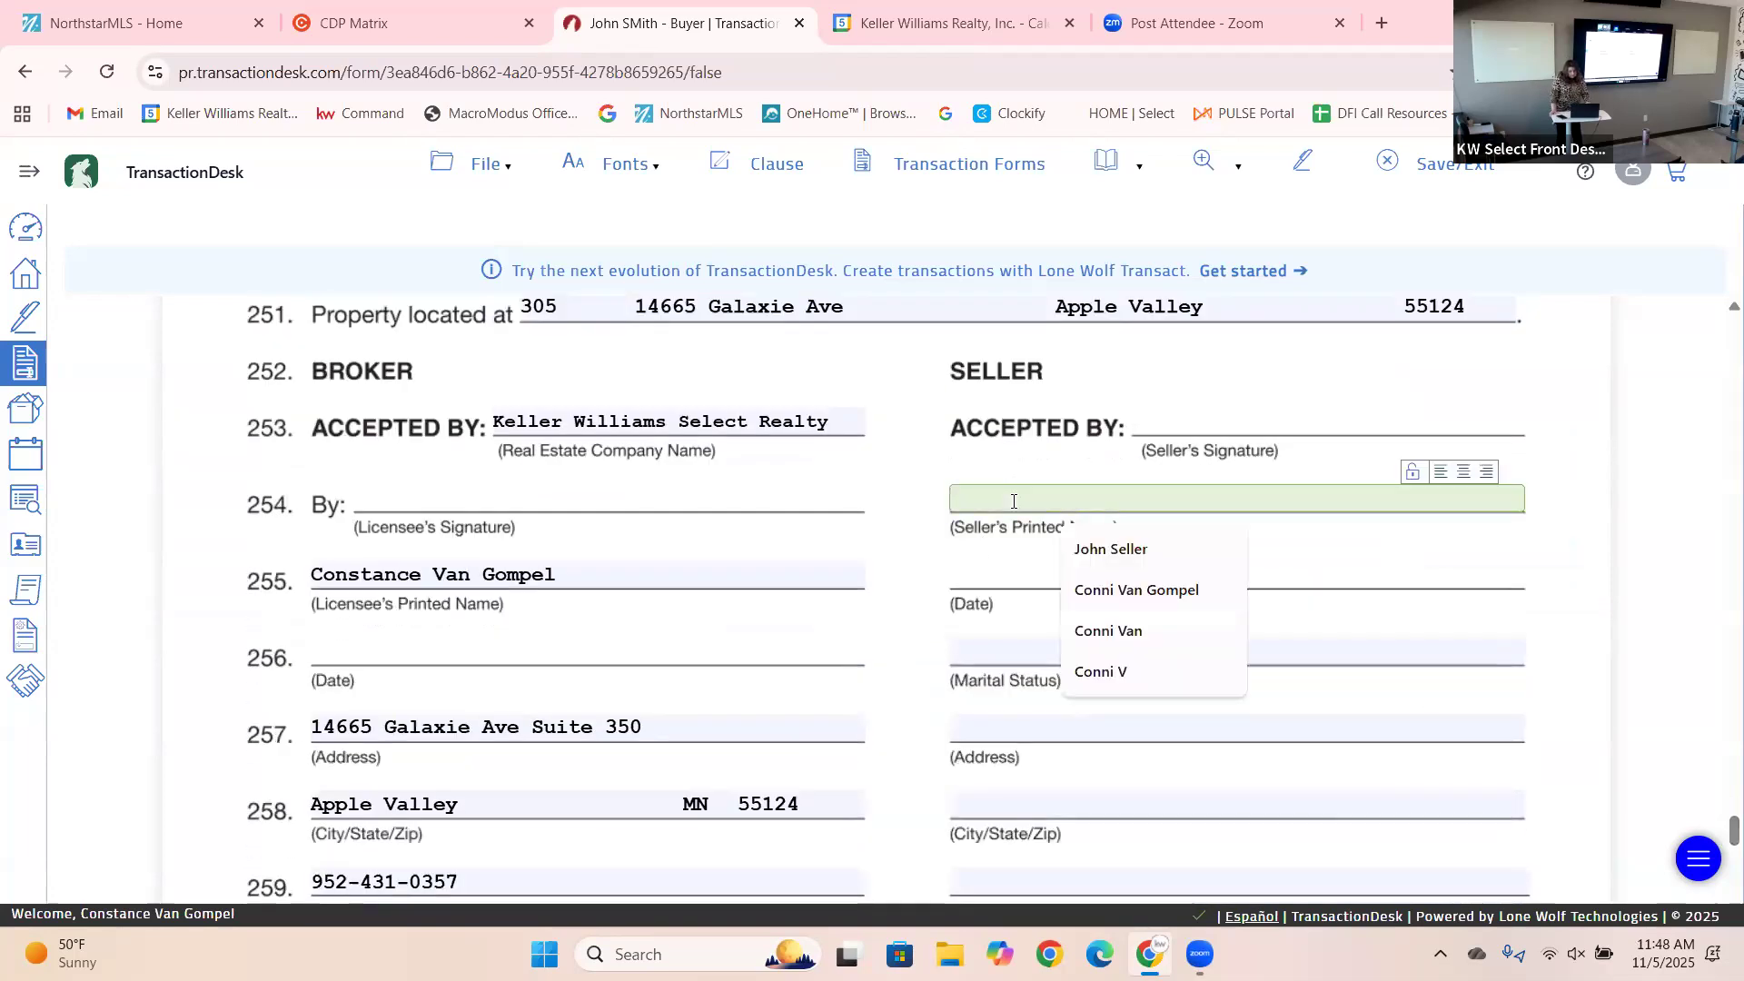
pyautogui.click(1101, 549)
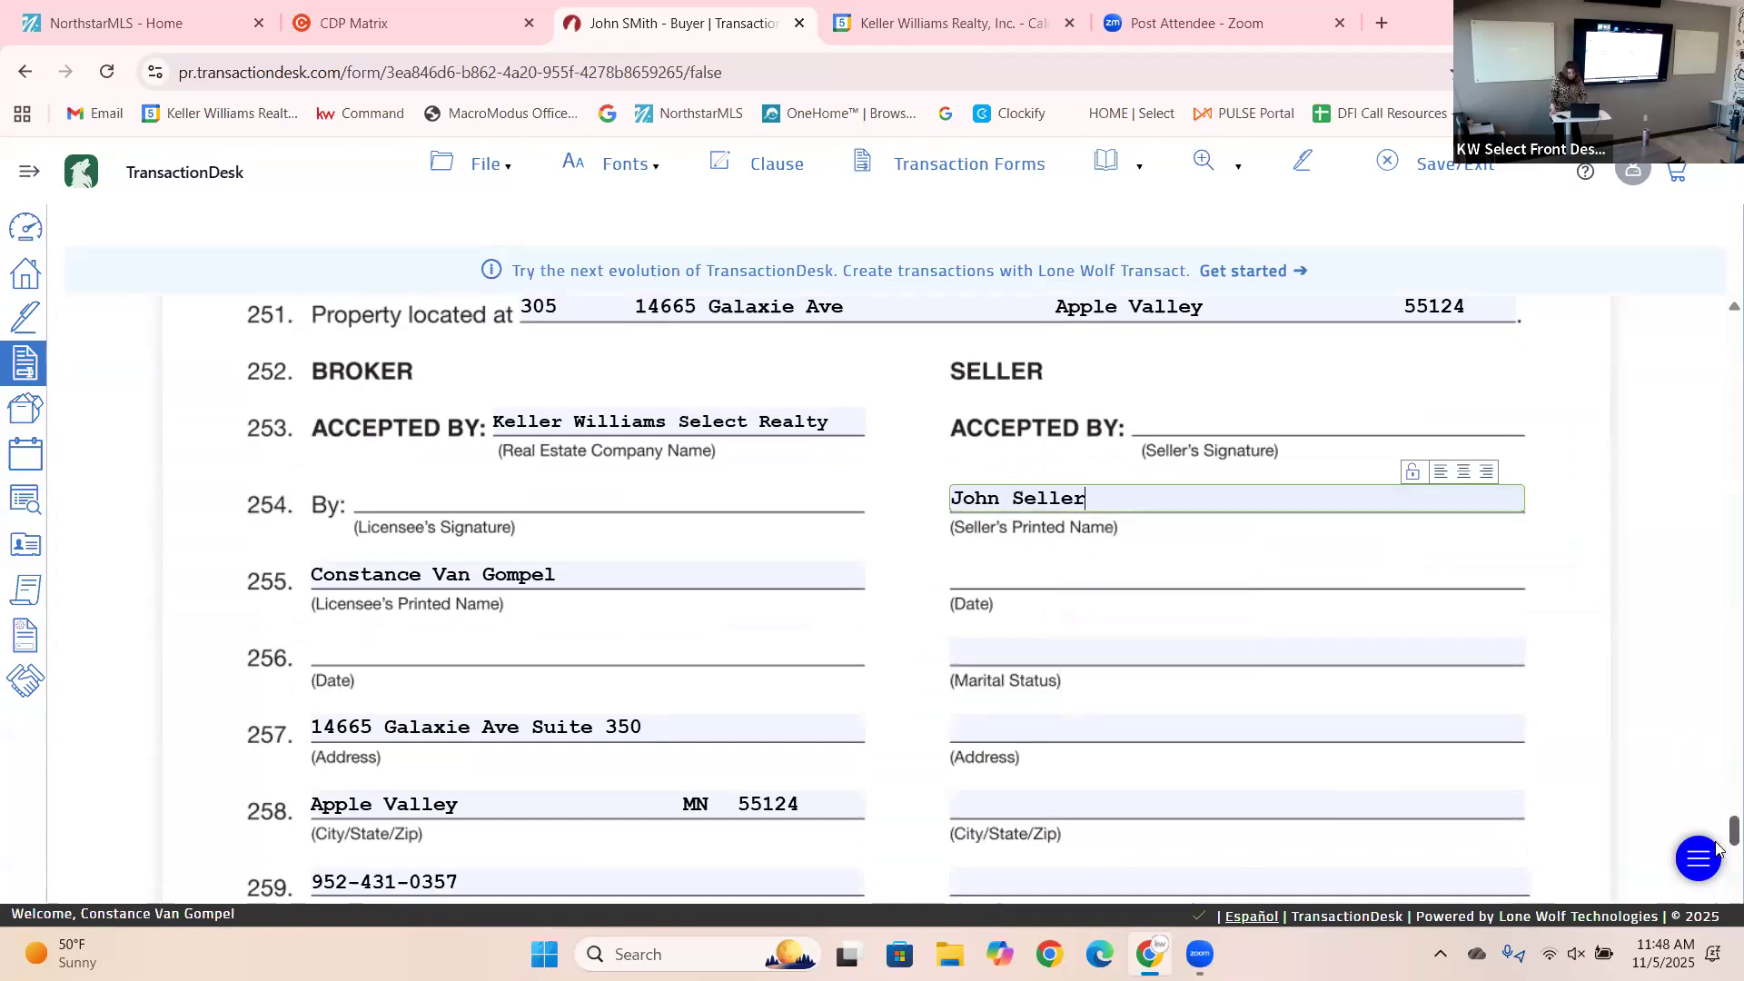
# Save the form through File > Save.
pyautogui.scroll(-12, 1719, 845)
pyautogui.scroll(-15, 1719, 902)
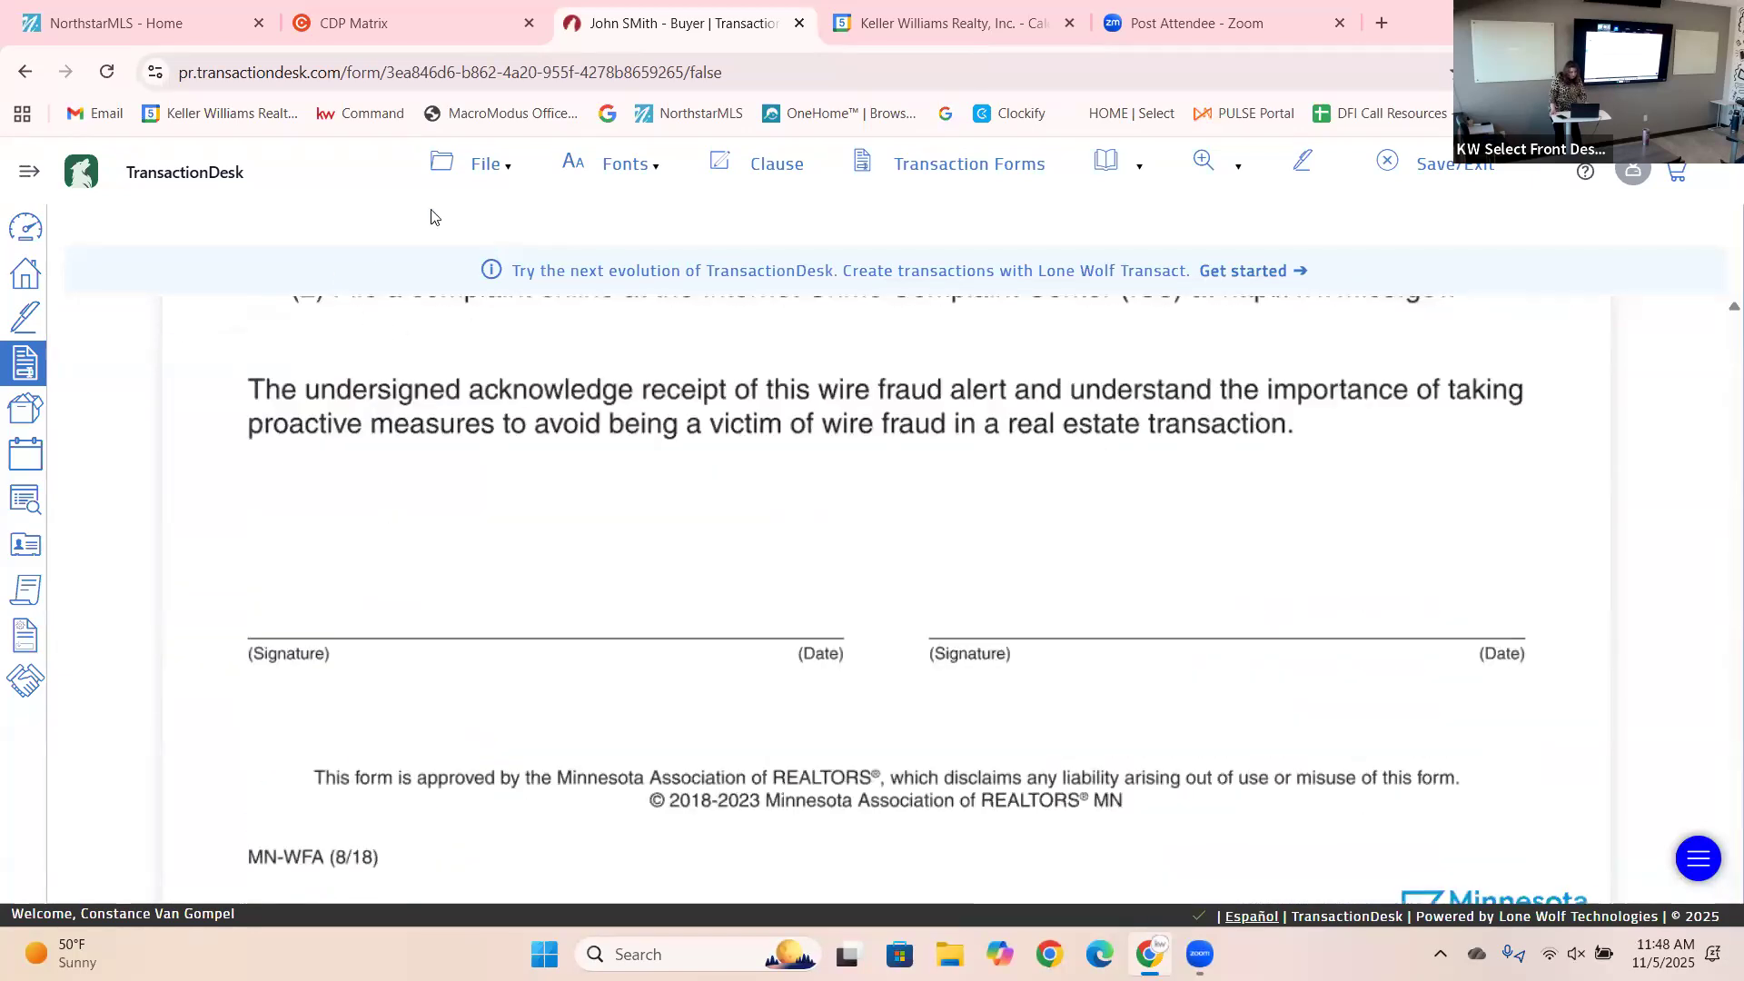
pyautogui.click(474, 166)
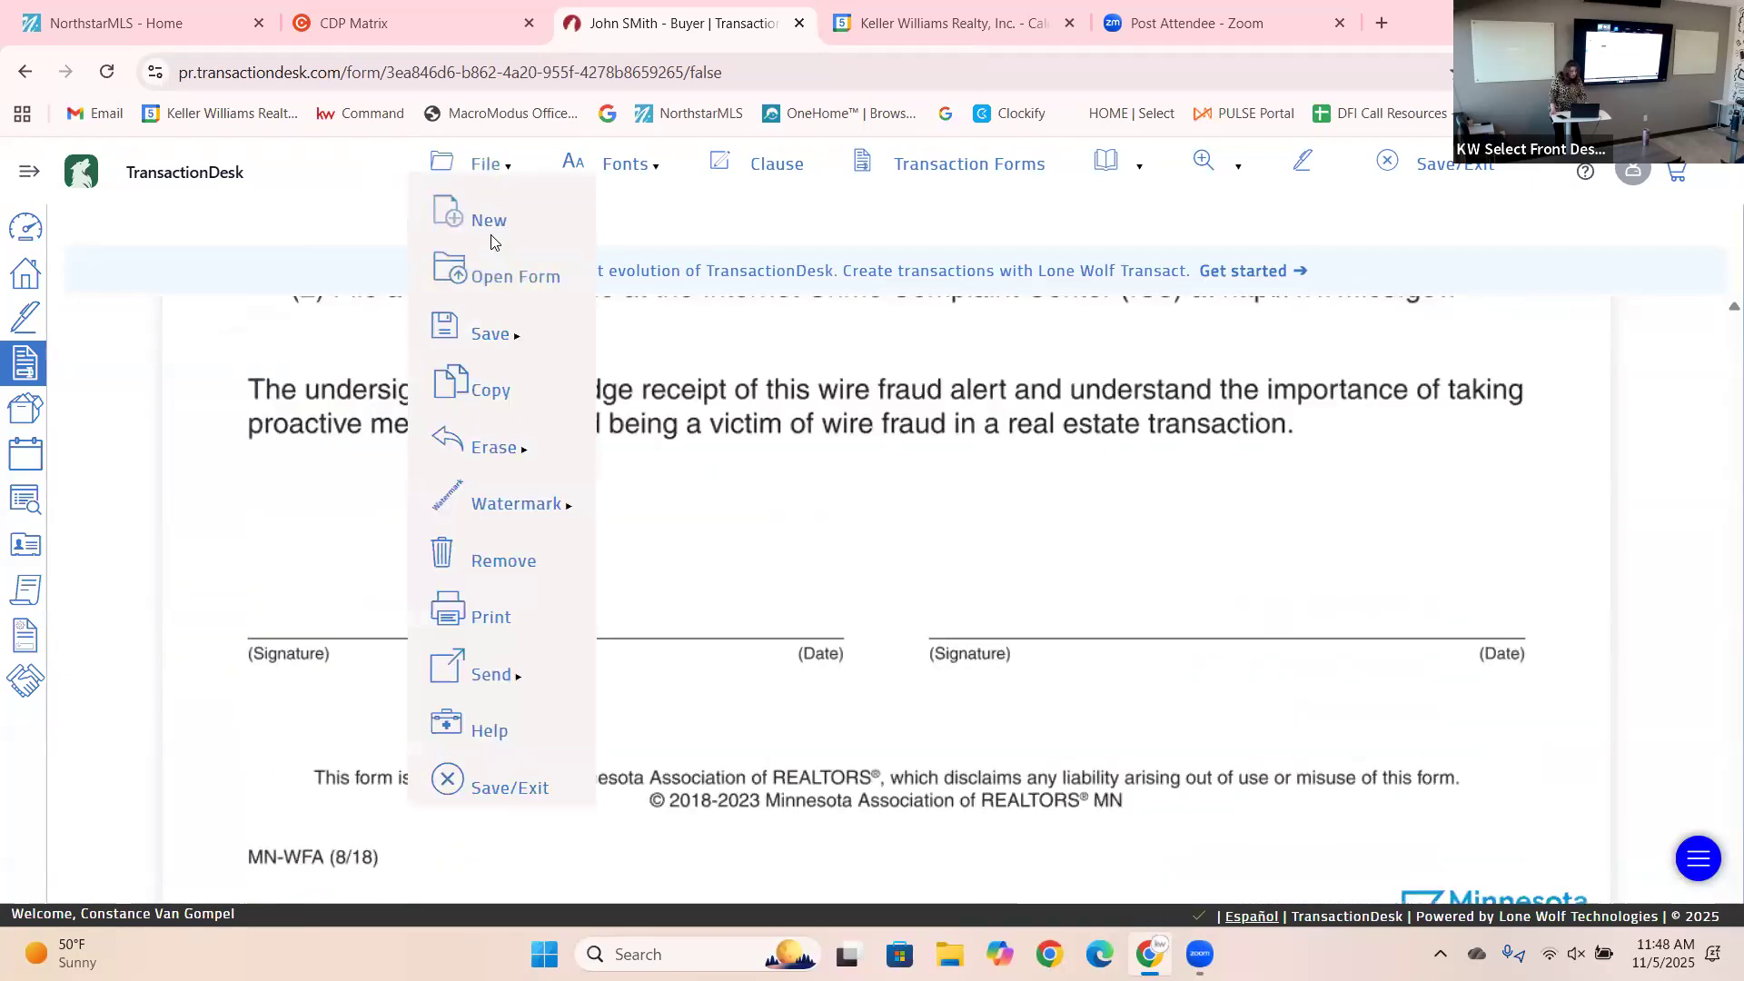
pyautogui.moveTo(561, 340)
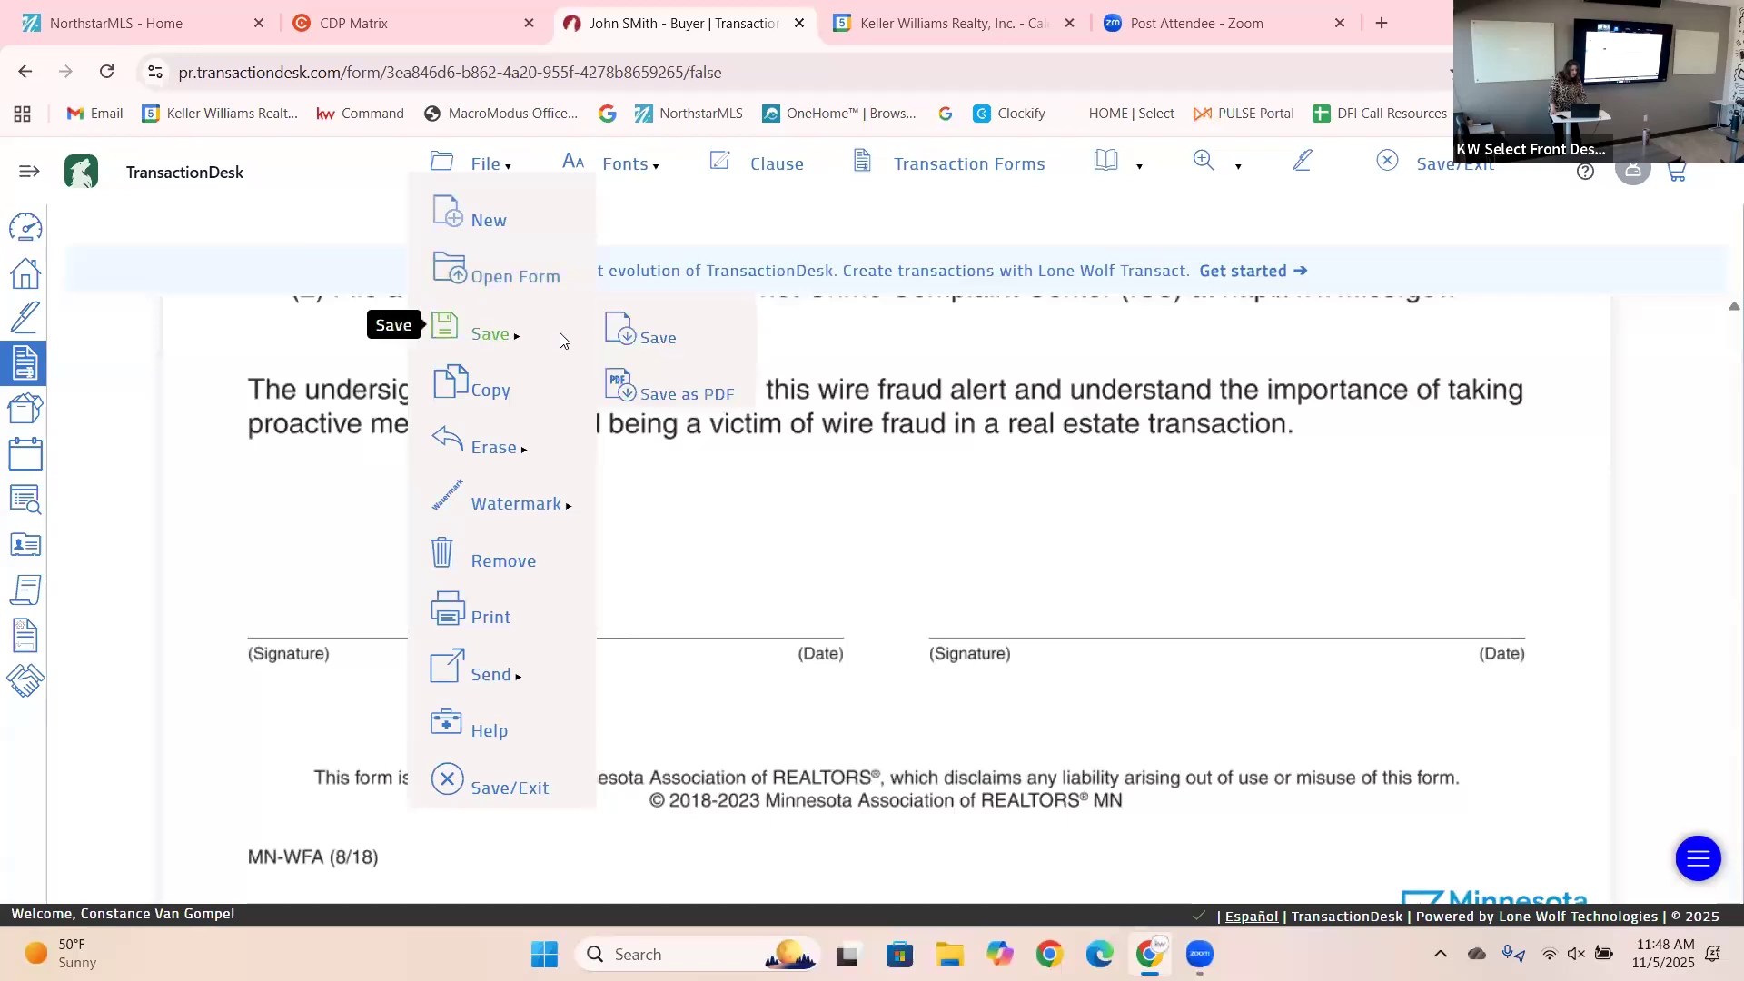
pyautogui.click(649, 343)
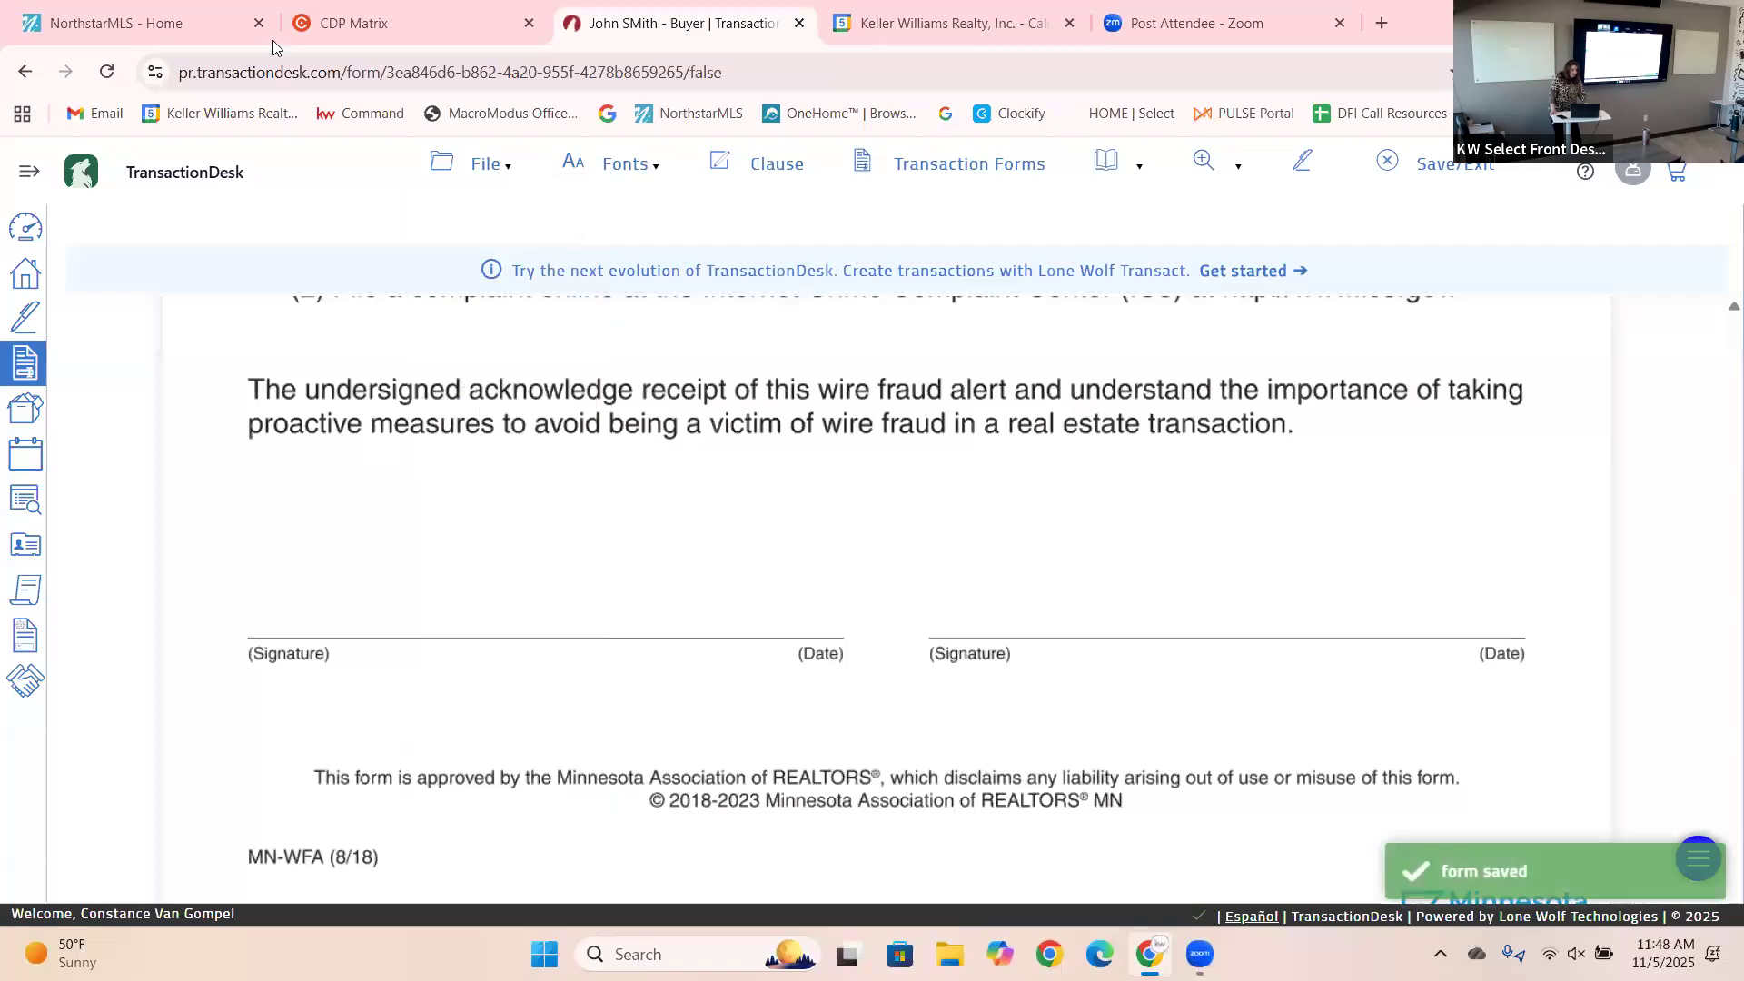
pyautogui.click(456, 168)
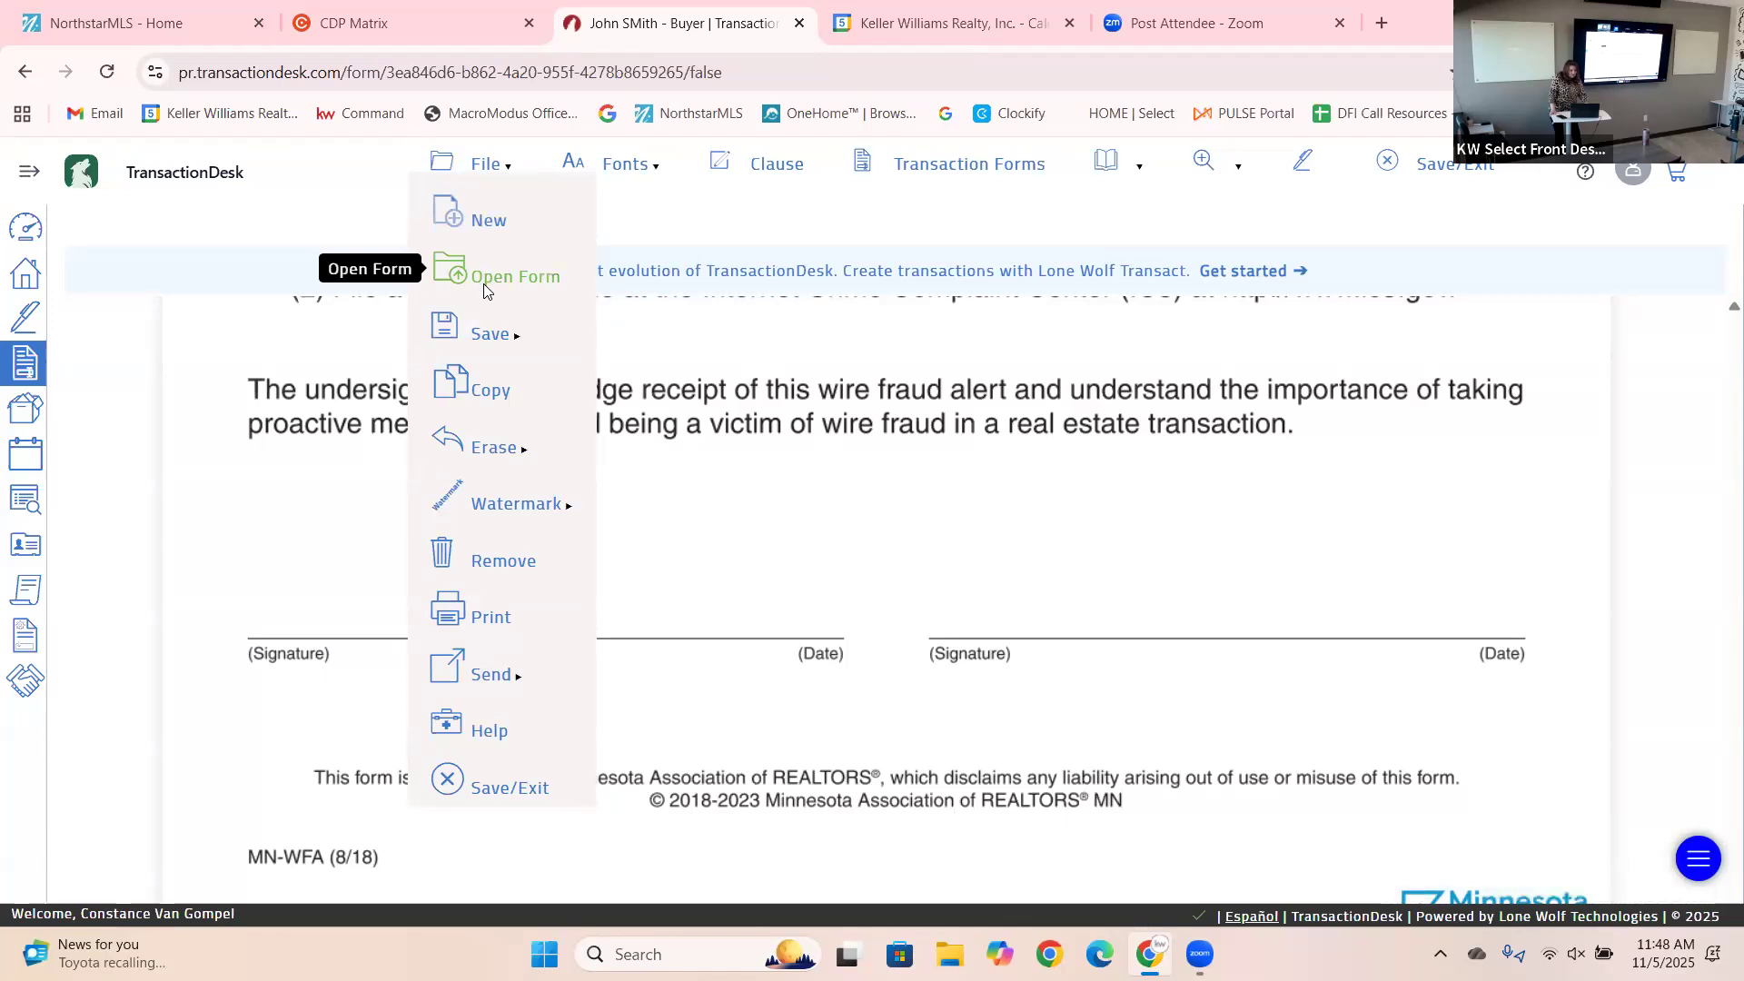
# Open Certification to Withhold (Rev. 06/2023) from the Transaction Forms list.
pyautogui.click(484, 290)
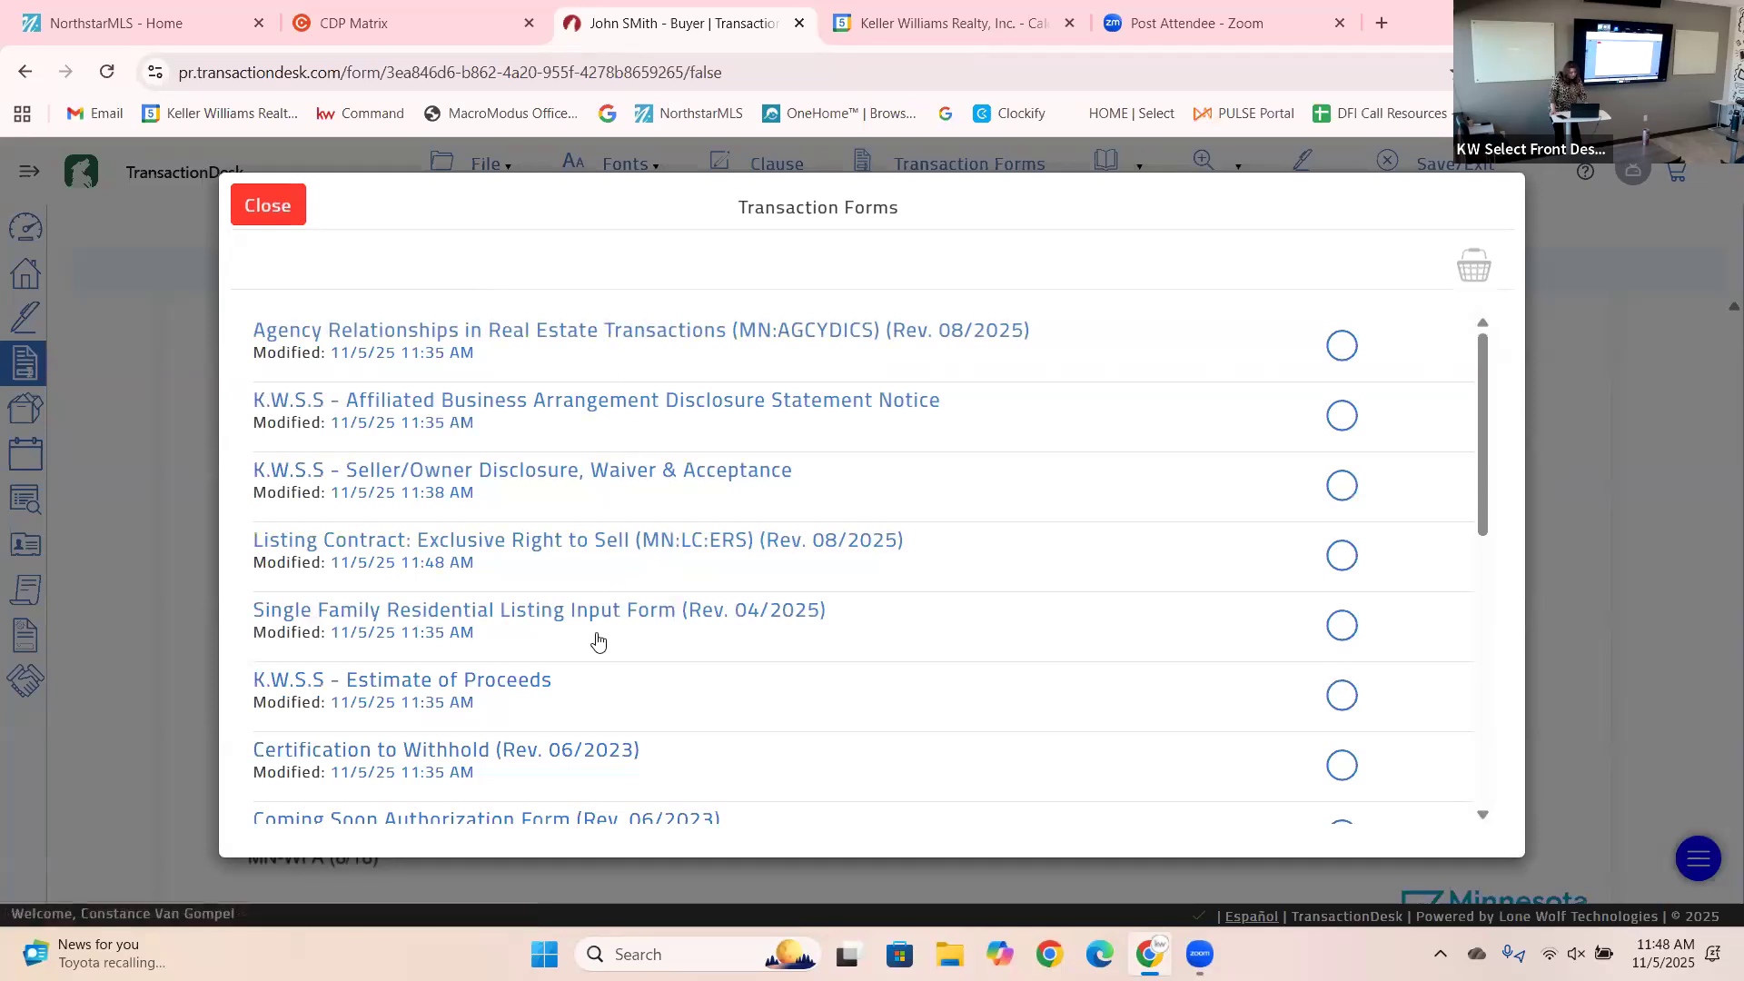
pyautogui.click(394, 754)
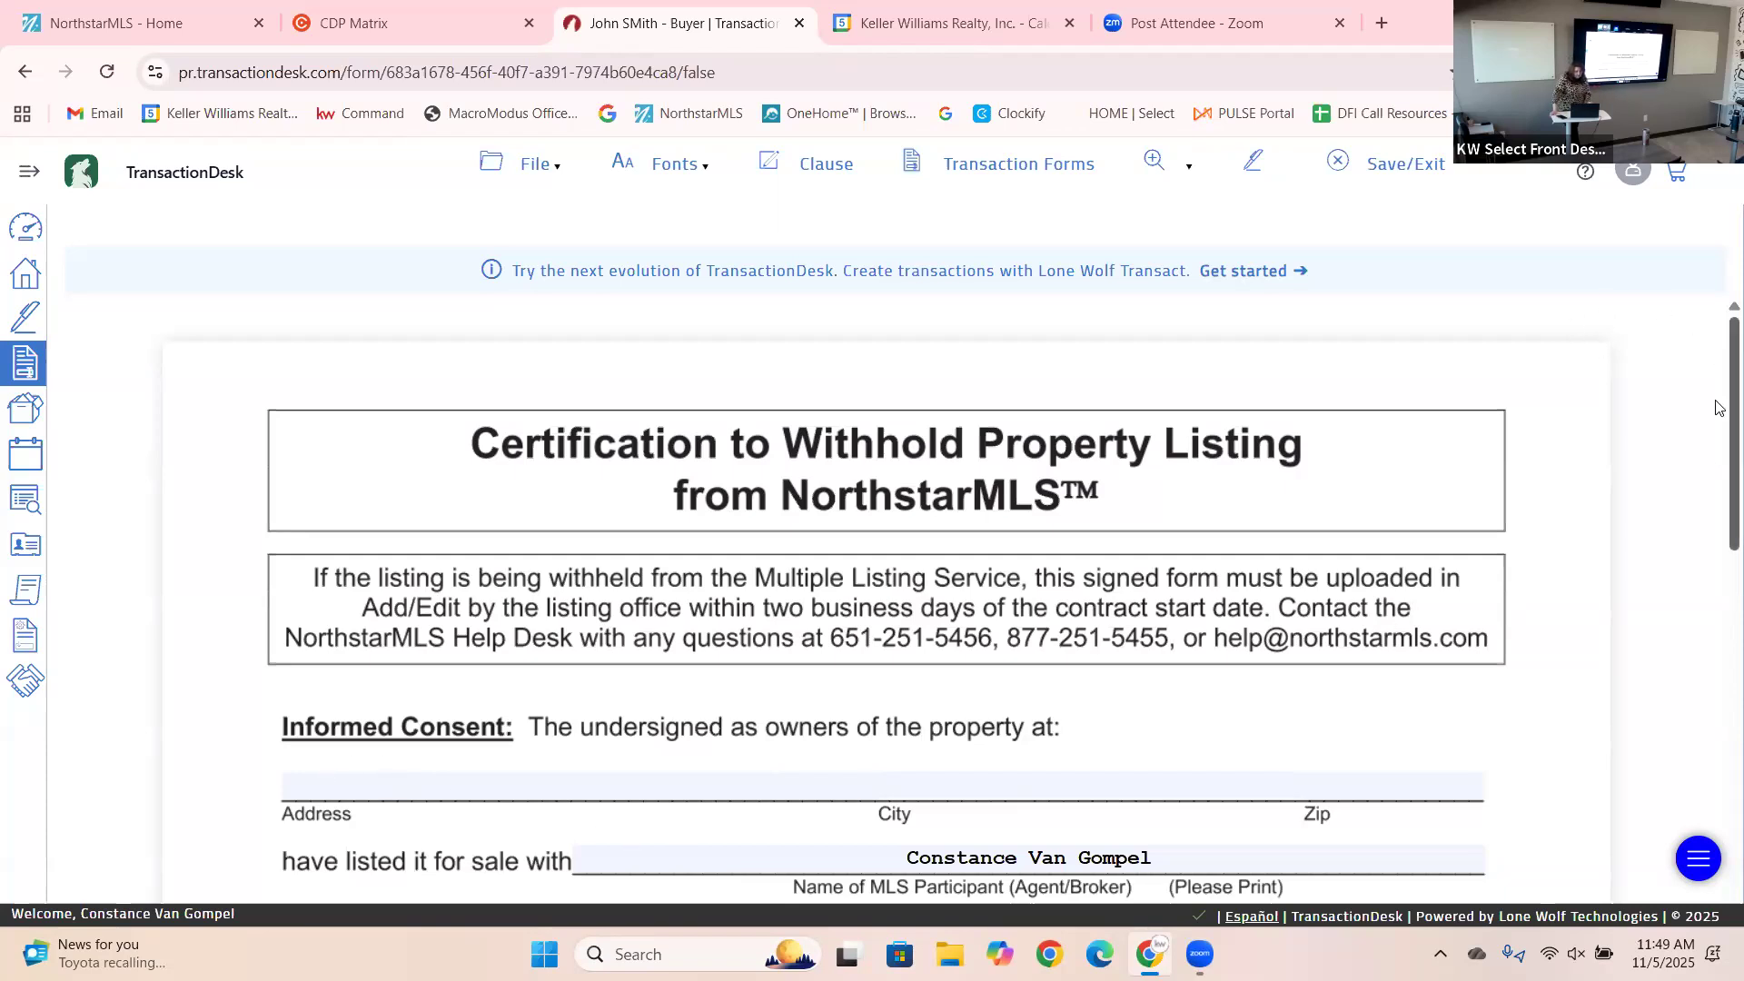
# Fill the property address from the saved address suggestion.
pyautogui.scroll(-3, 1719, 454)
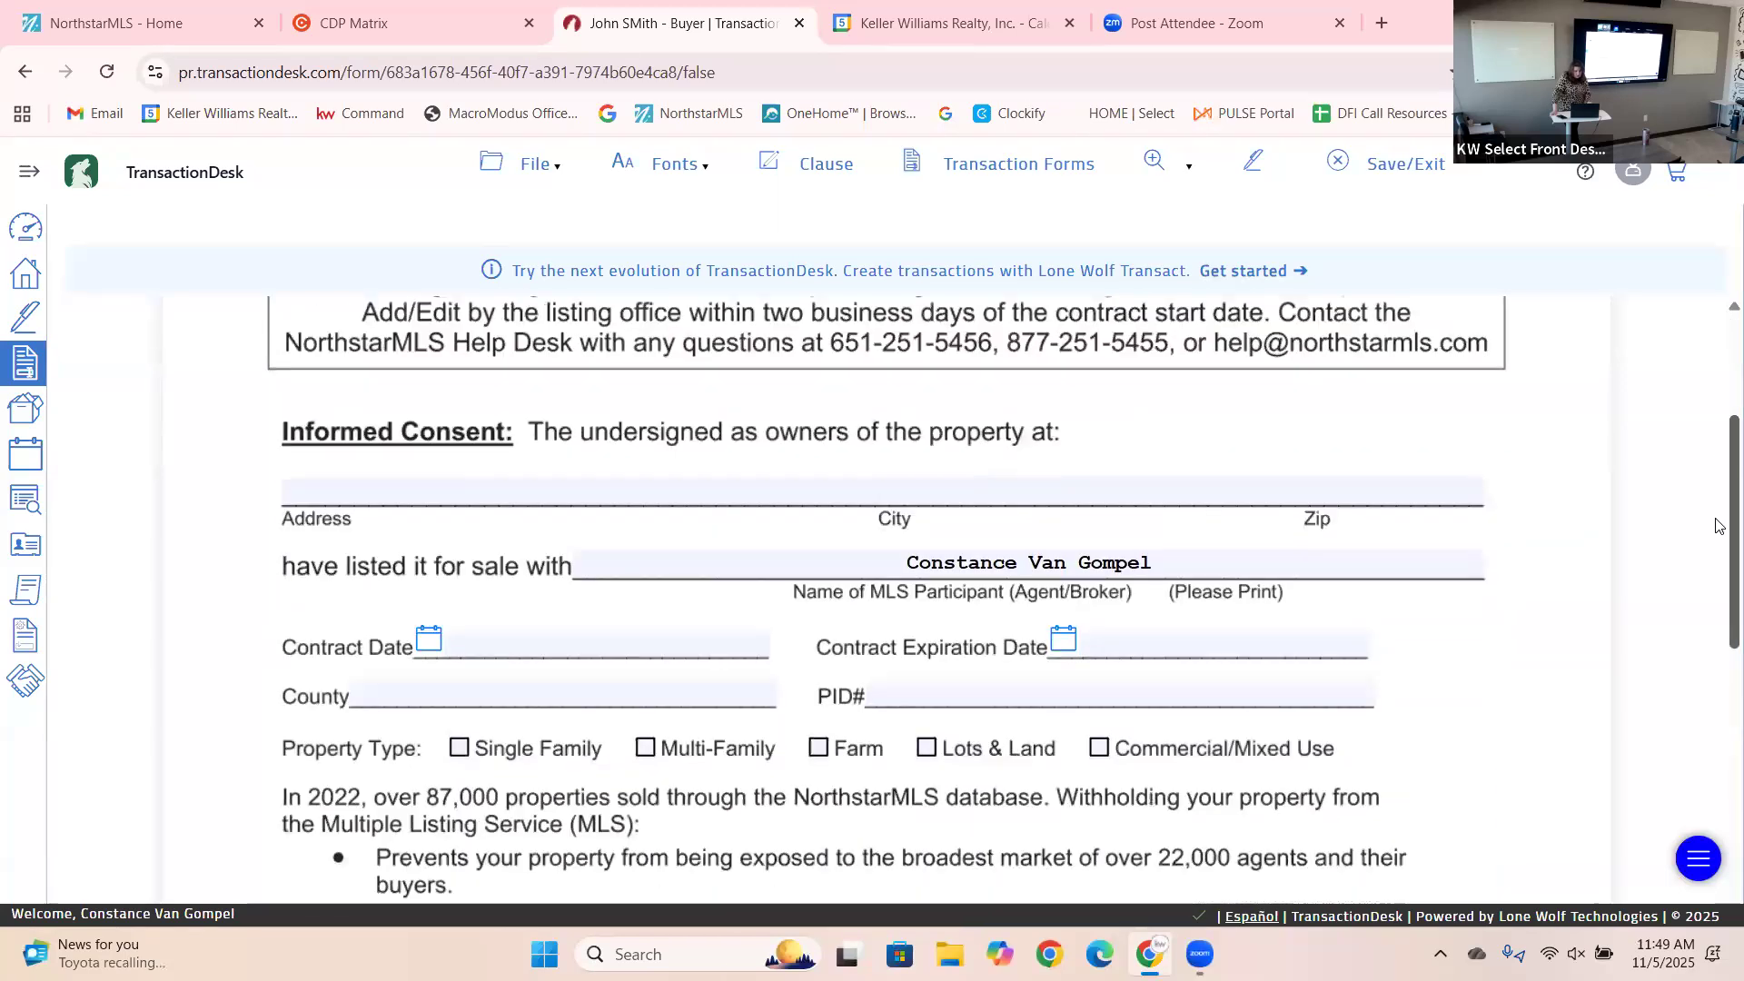
pyautogui.scroll(-1, 1719, 525)
pyautogui.click(547, 426)
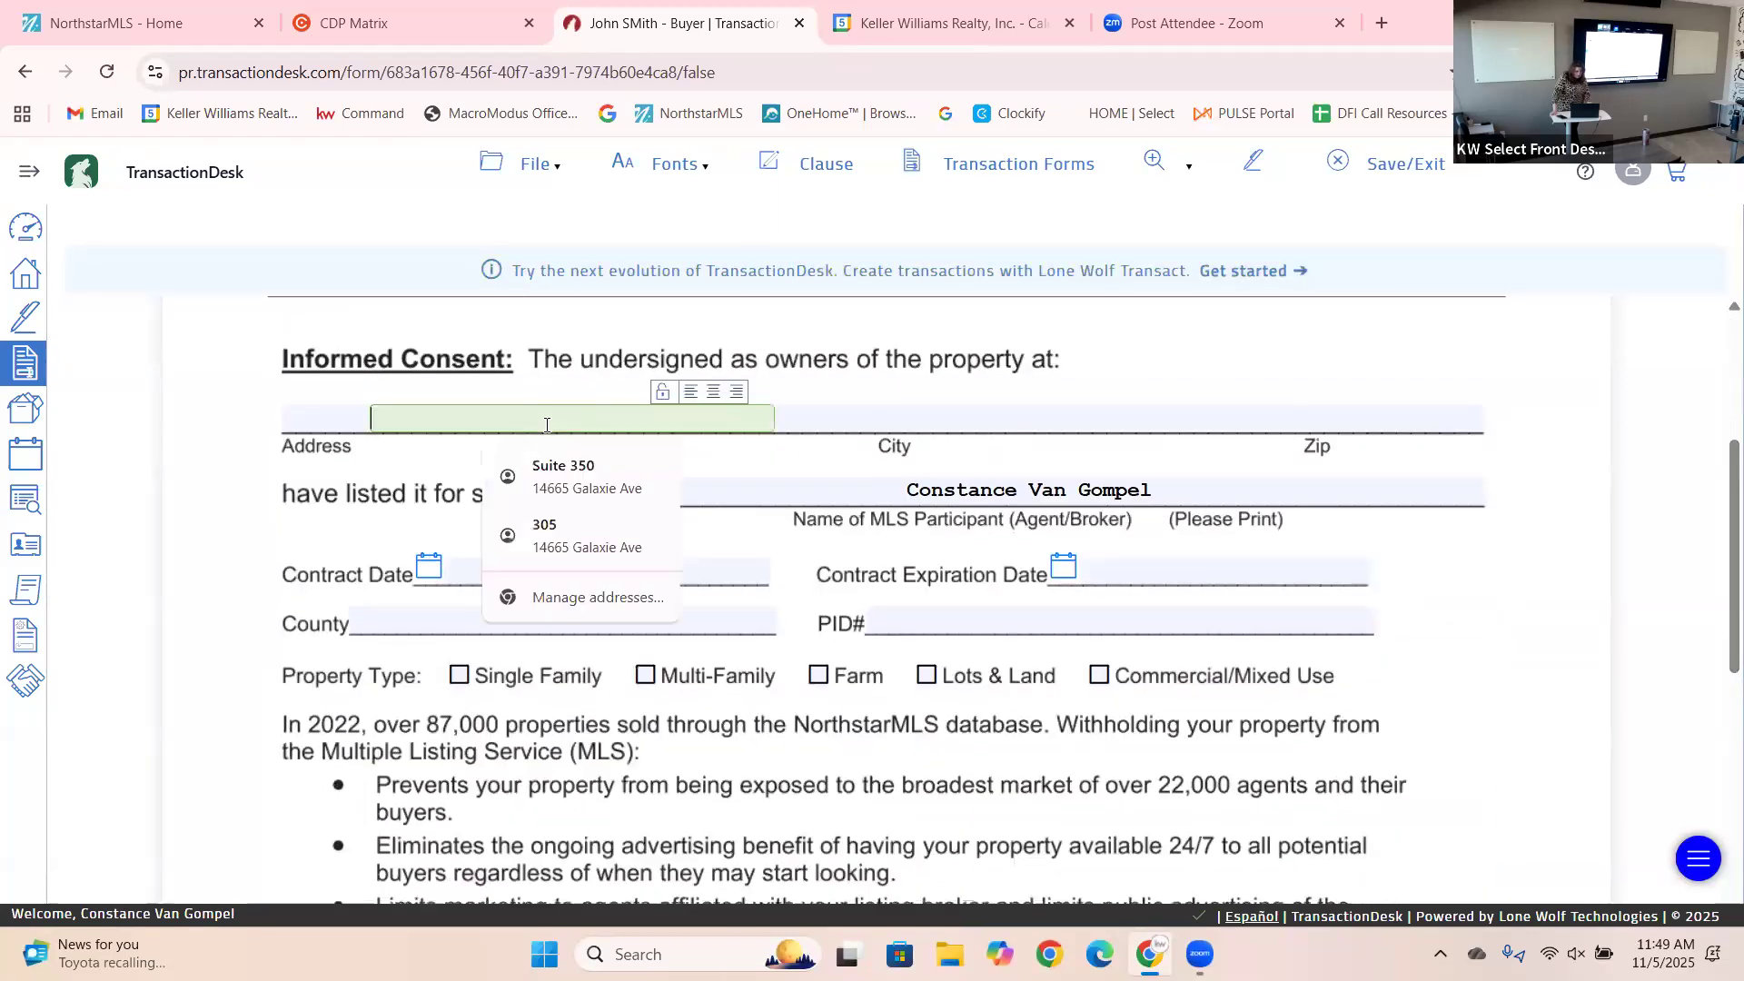
pyautogui.click(563, 476)
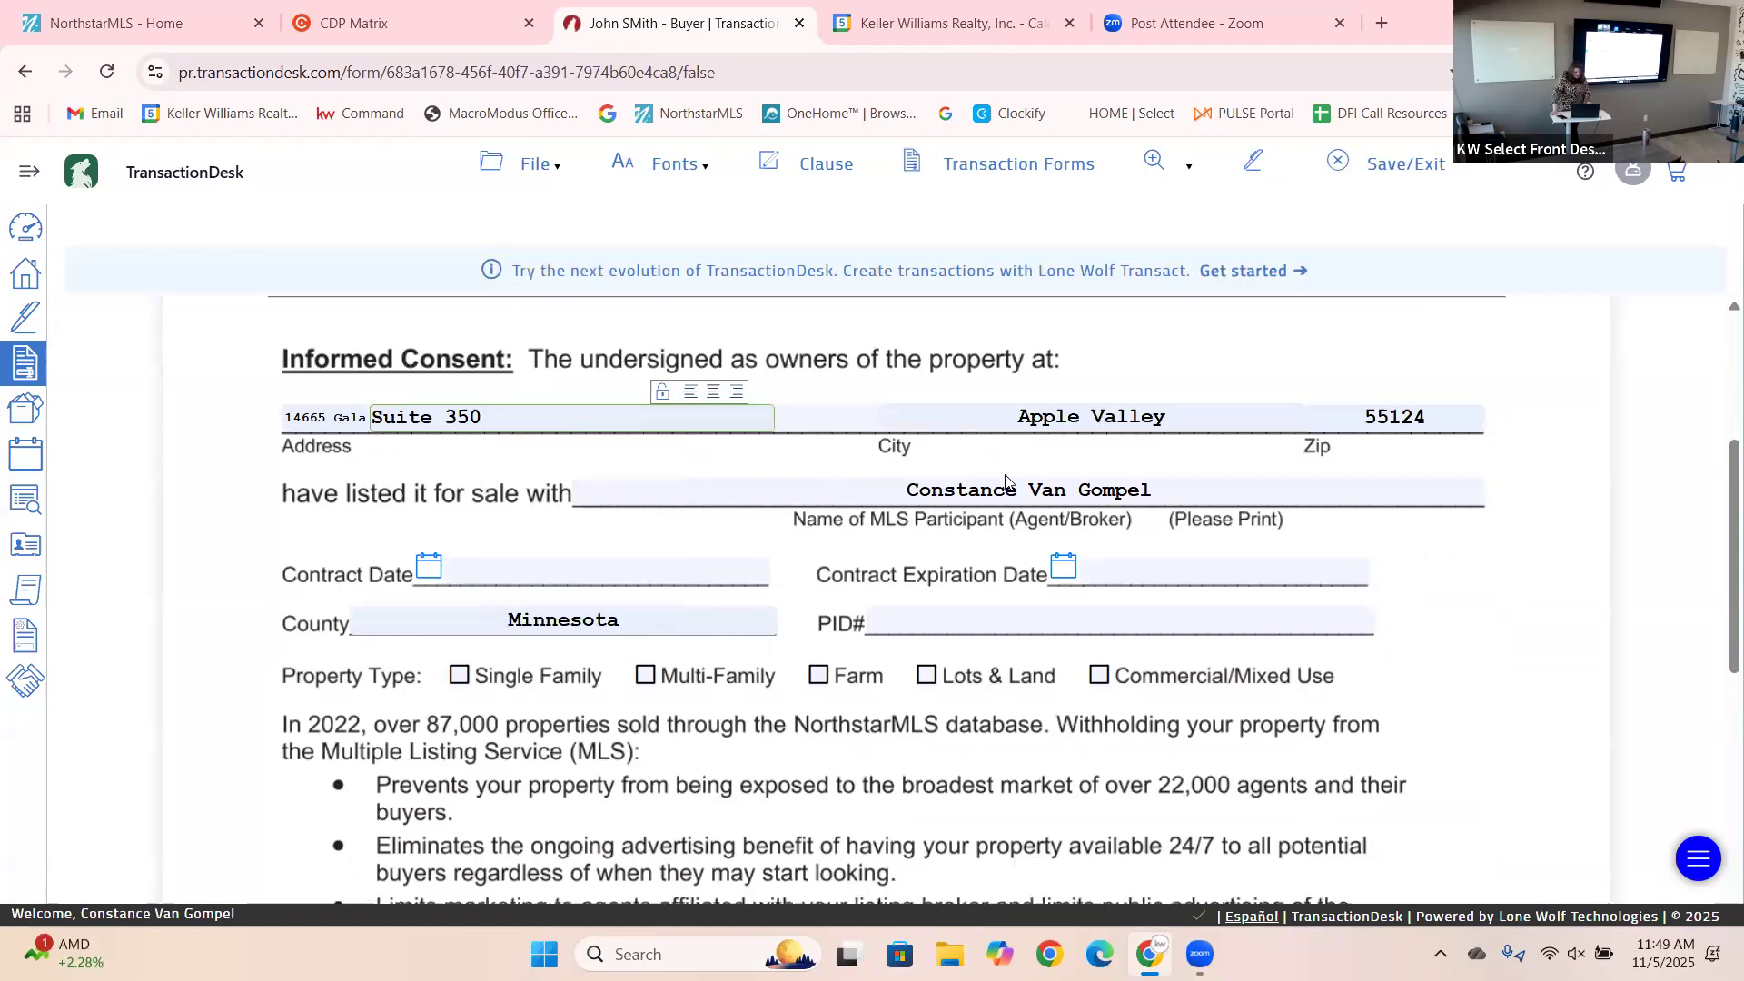
pyautogui.click(1210, 491)
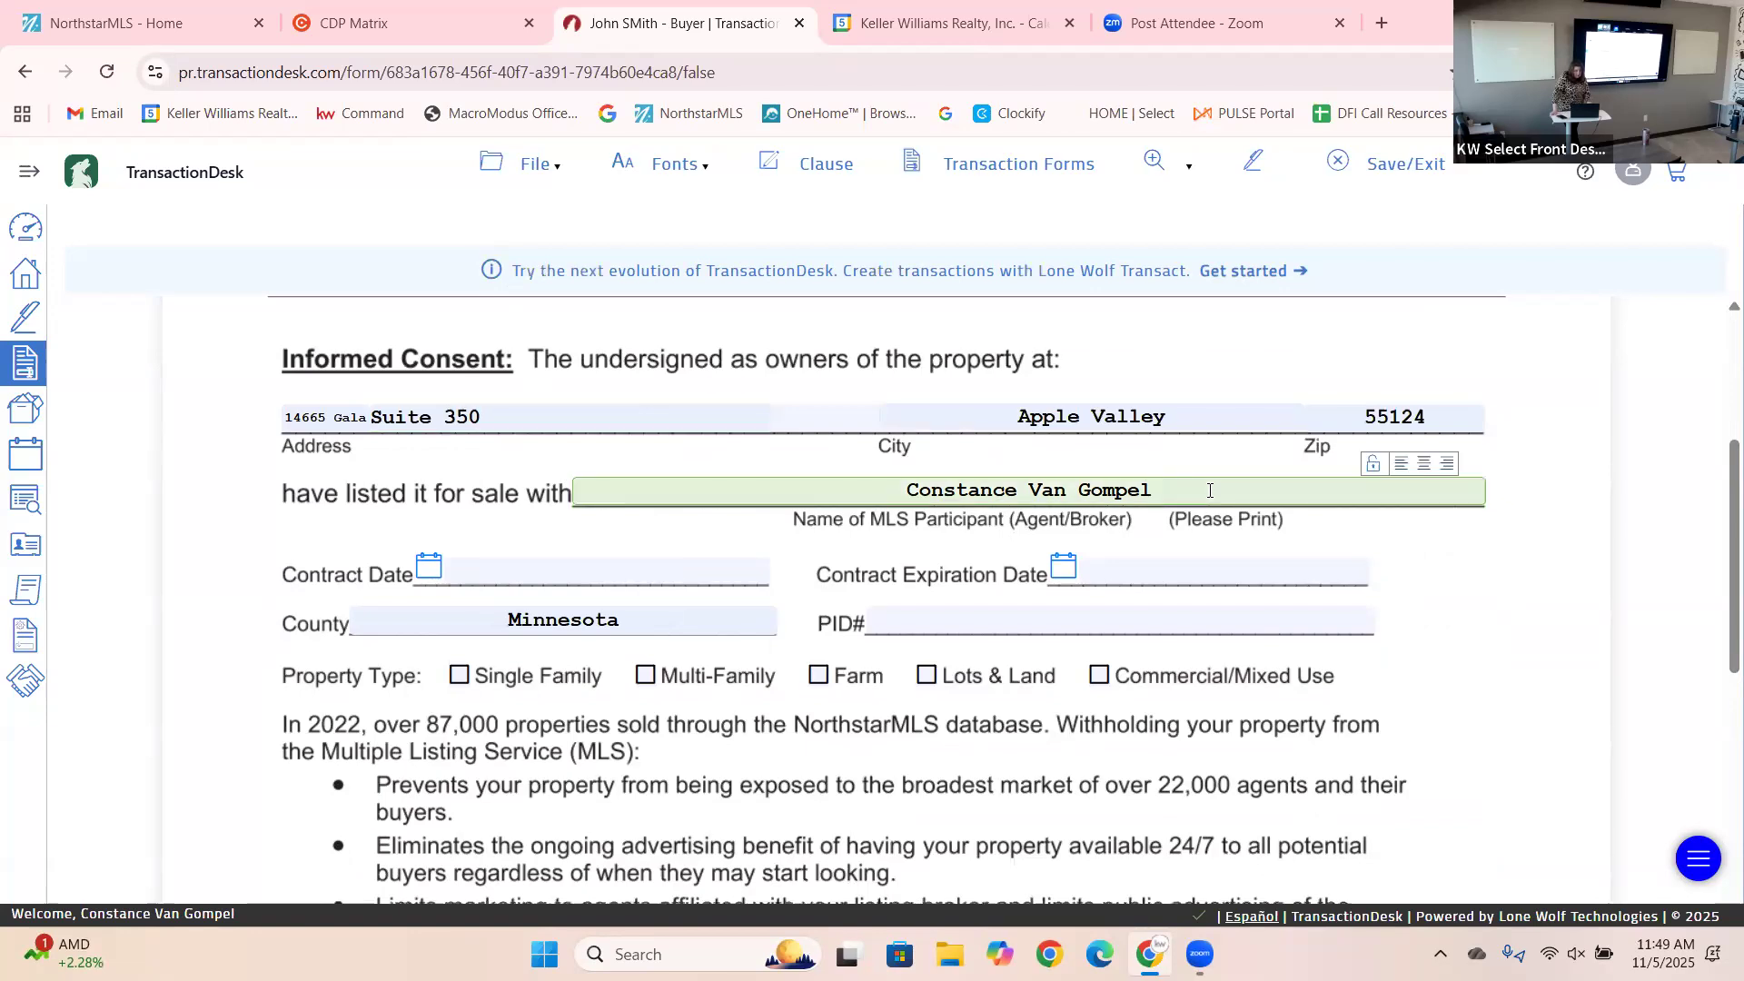
# Set contract date 11/05/2025, expiration 04/30/2026, and mark the property Single Family.
pyautogui.click(429, 567)
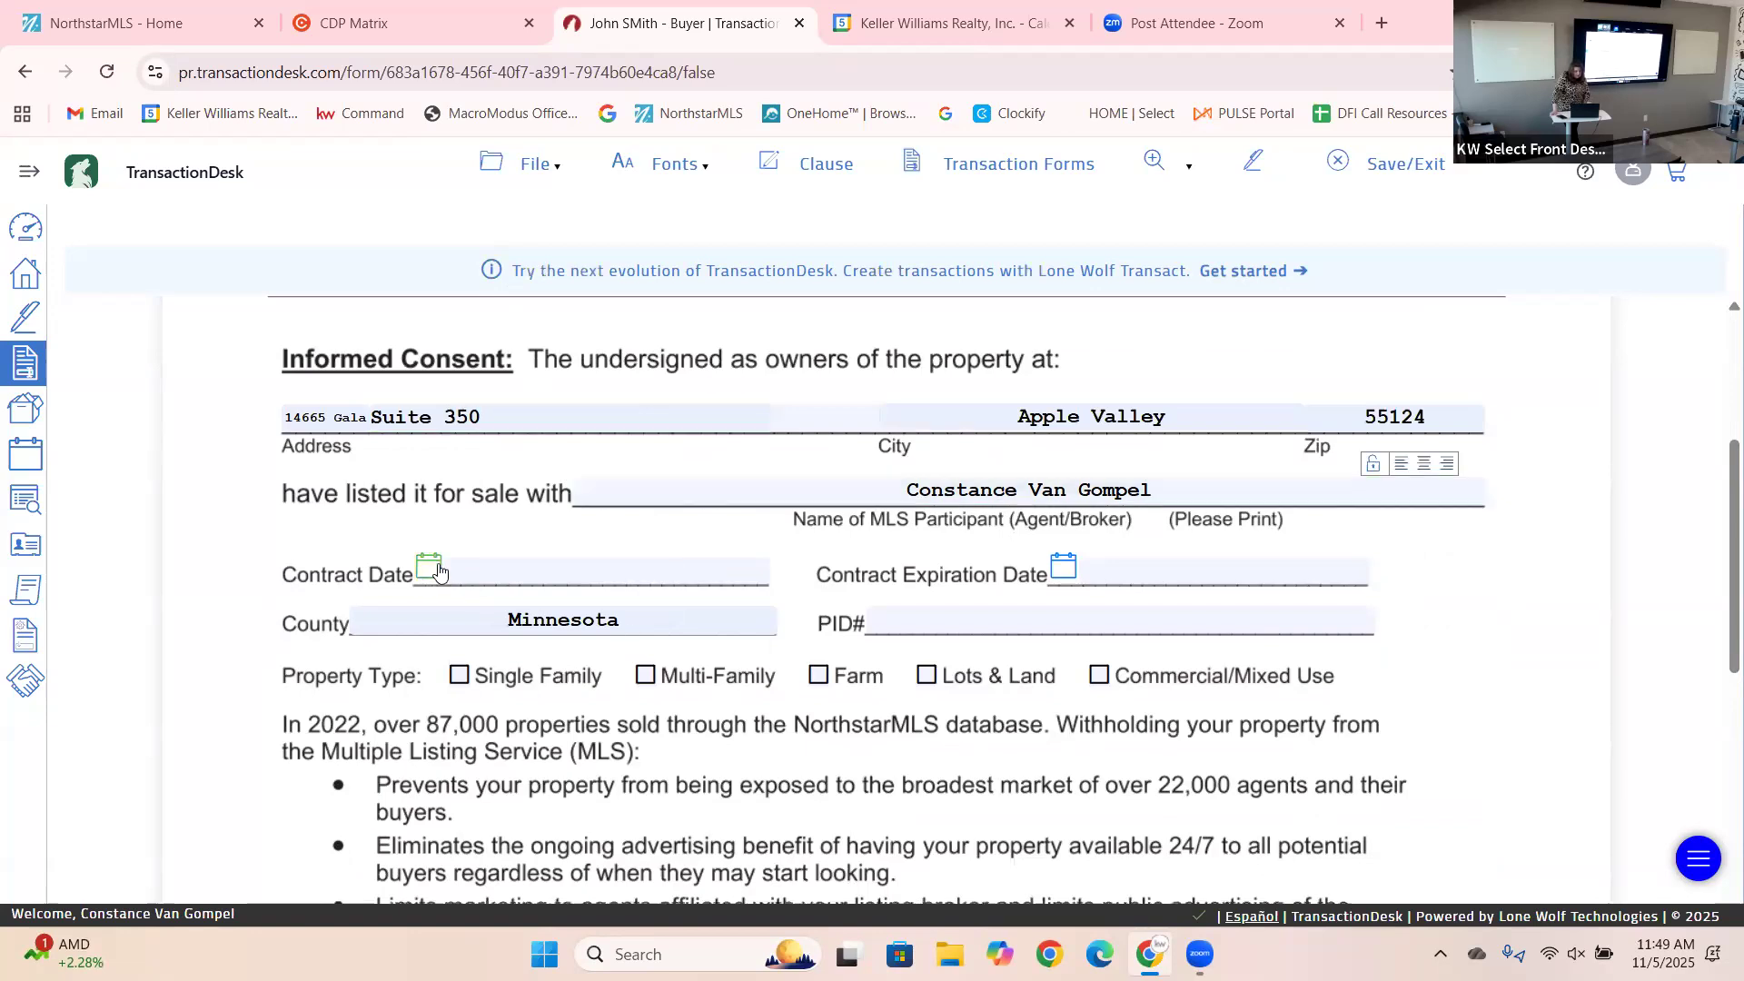
pyautogui.click(593, 717)
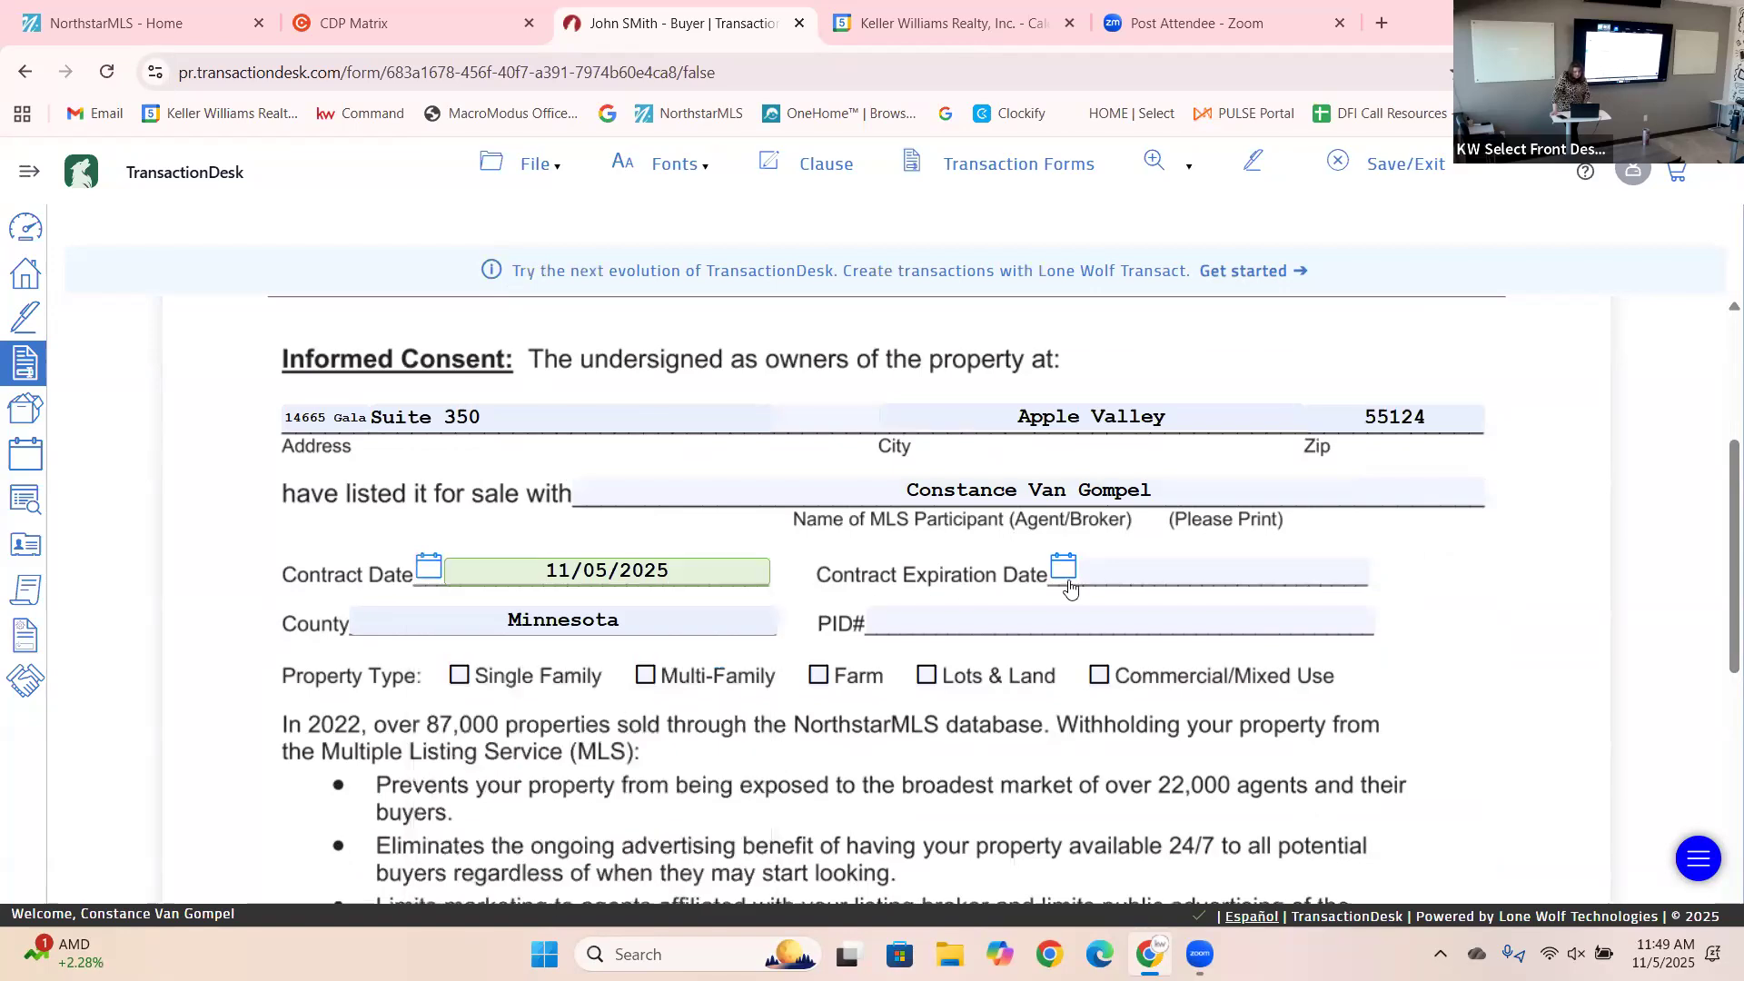
pyautogui.click(1064, 573)
pyautogui.click(1360, 619)
pyautogui.click(1363, 619)
pyautogui.click(1363, 620)
pyautogui.click(1360, 624)
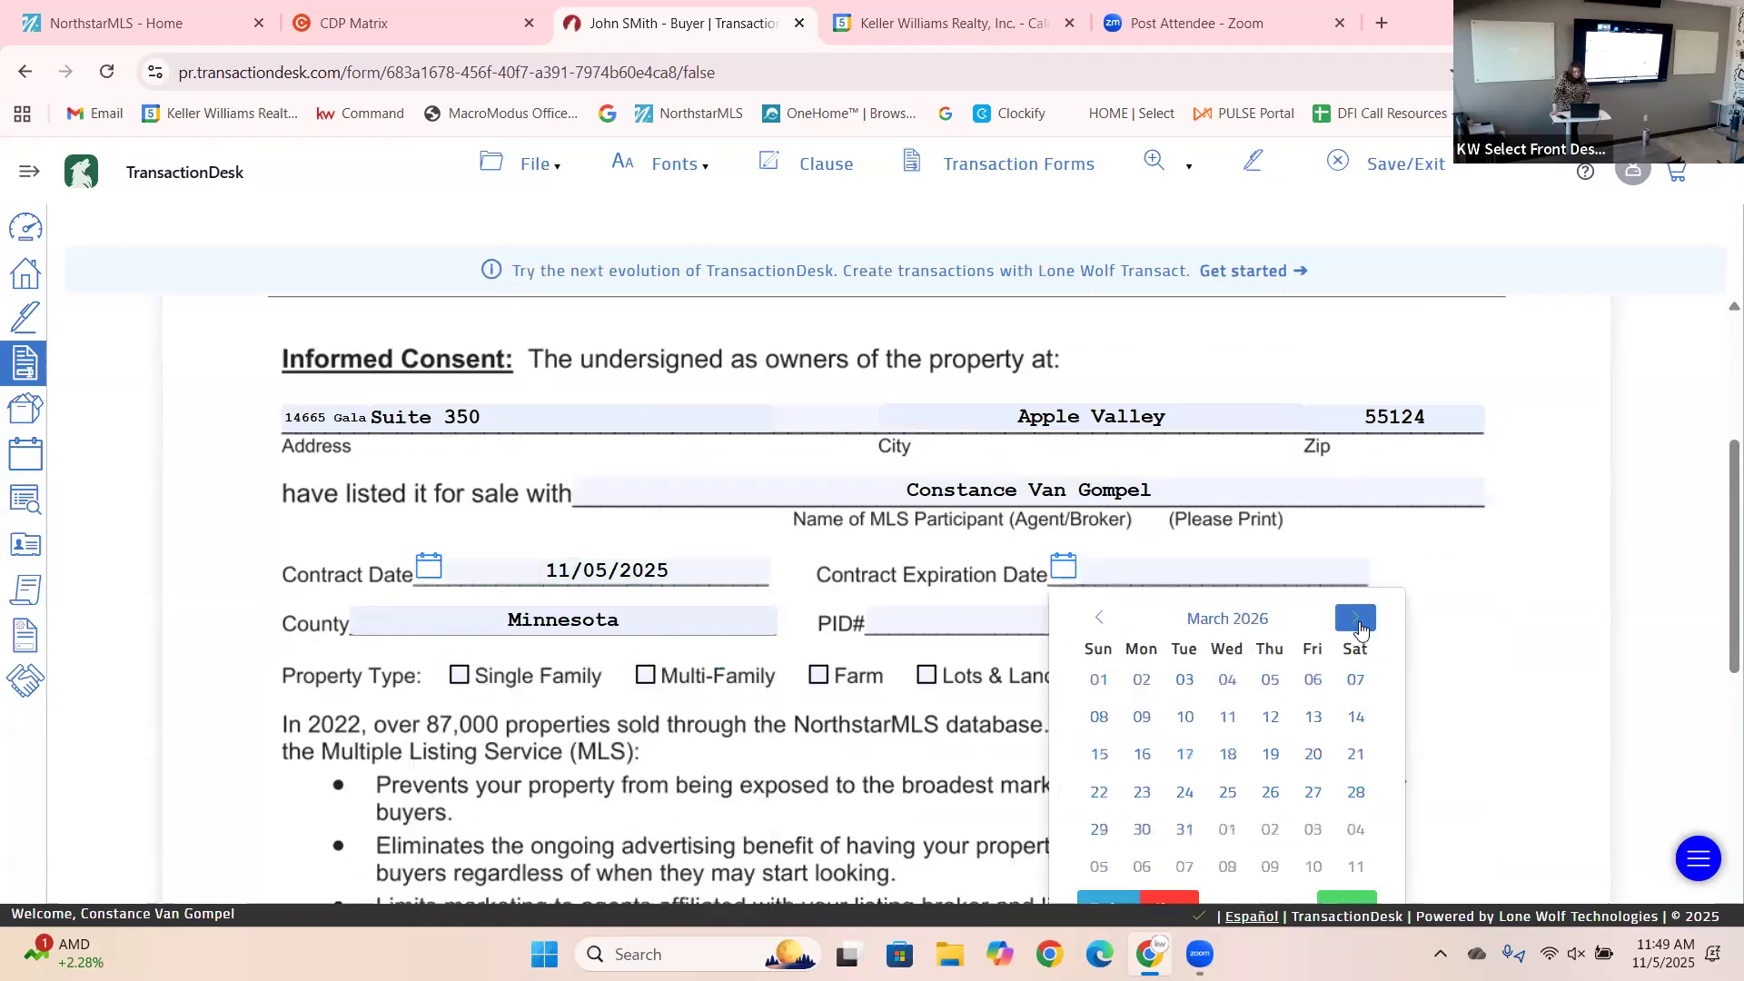
pyautogui.click(1357, 618)
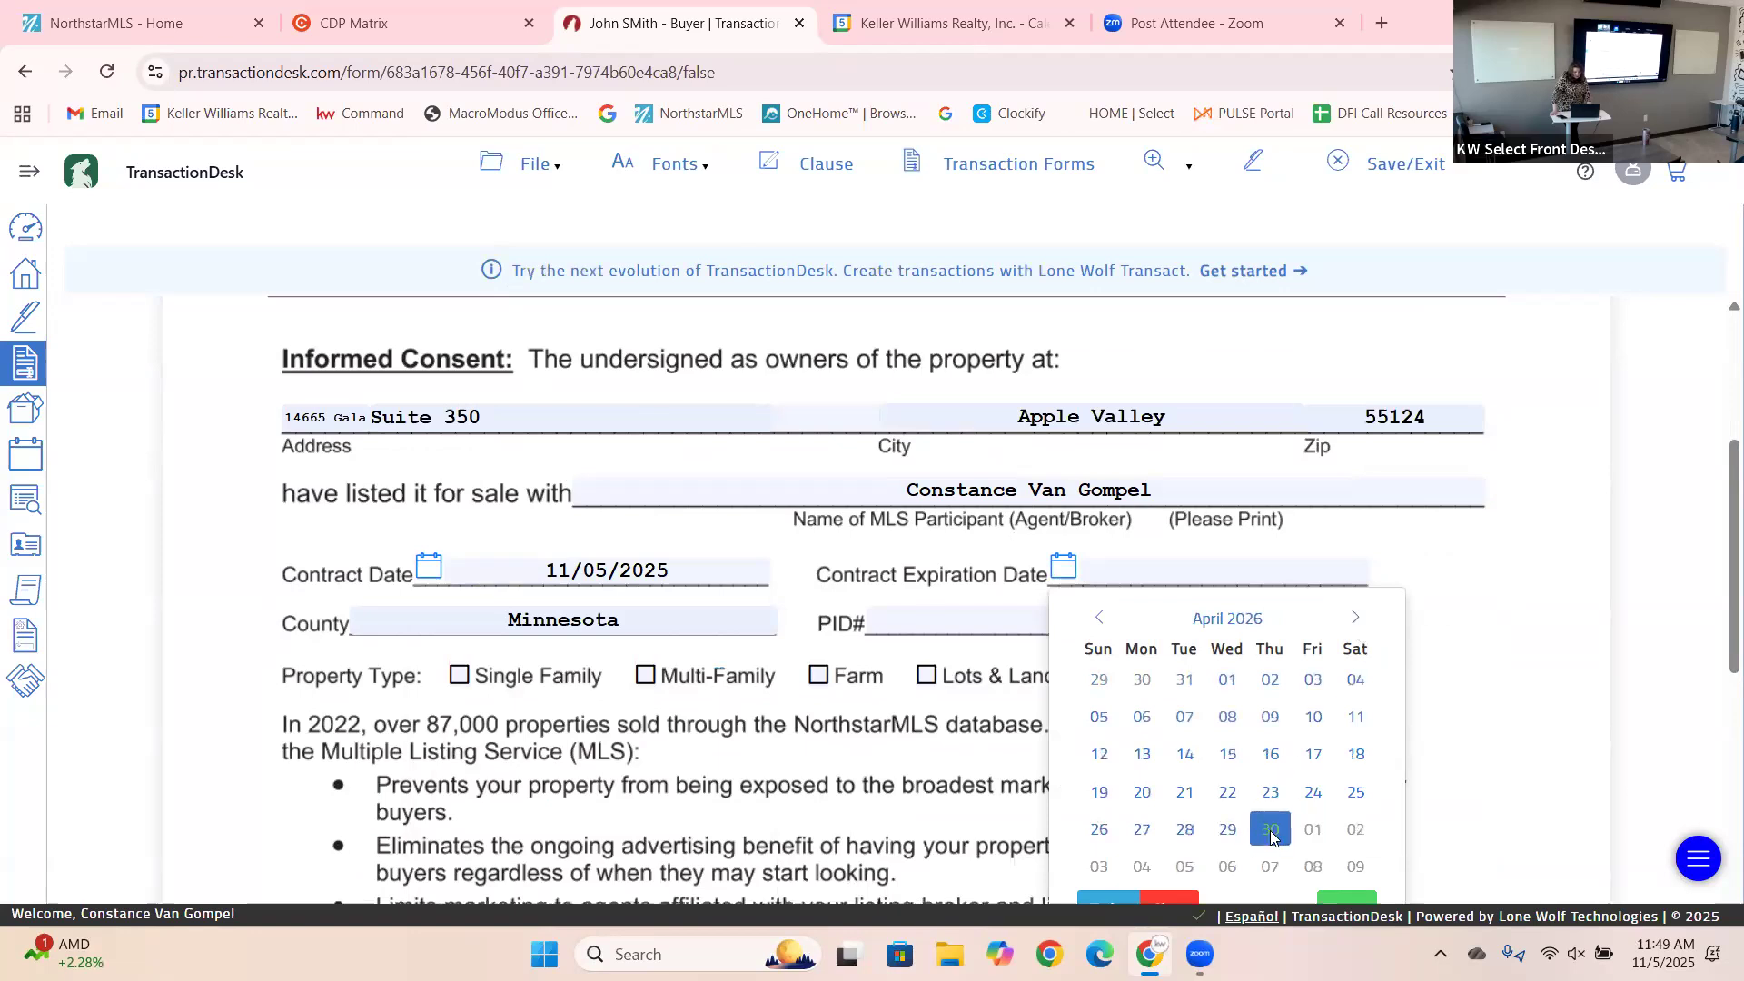
pyautogui.click(1271, 831)
pyautogui.click(459, 679)
pyautogui.moveTo(1719, 616); pyautogui.dragTo(1716, 972)
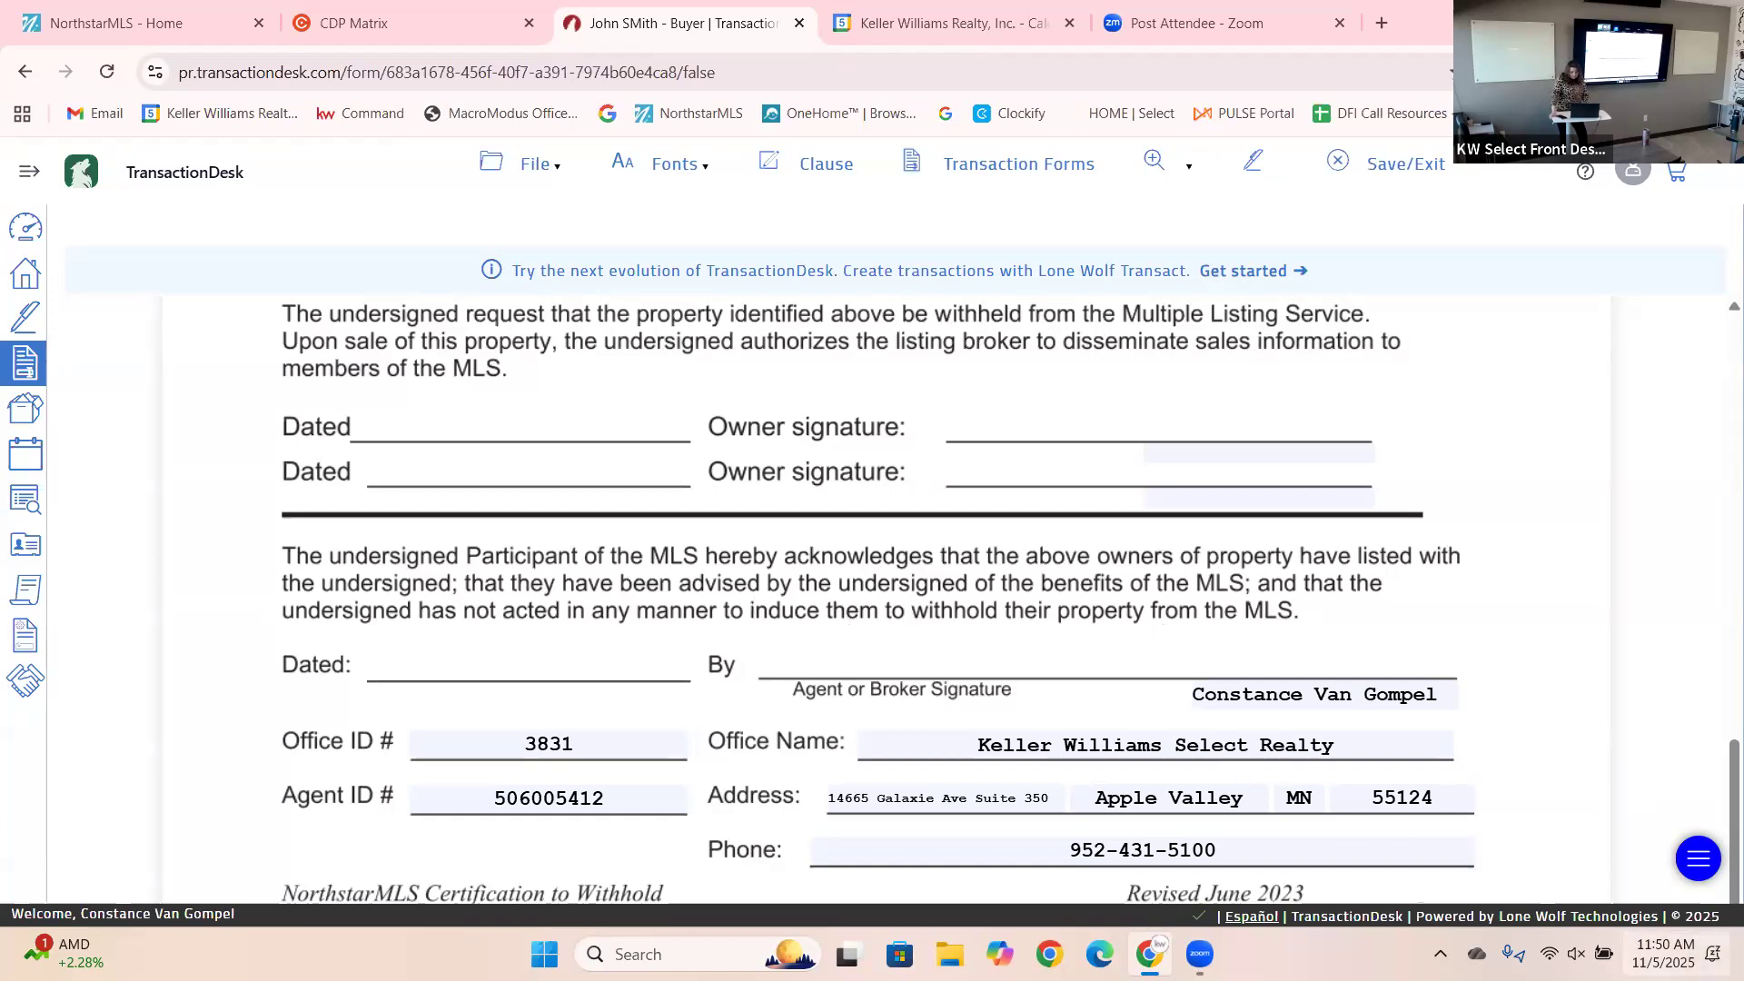
# Dismiss the notifications panel, save the Certification to Withhold form, and show the Transaction Forms list.
pyautogui.click(1714, 954)
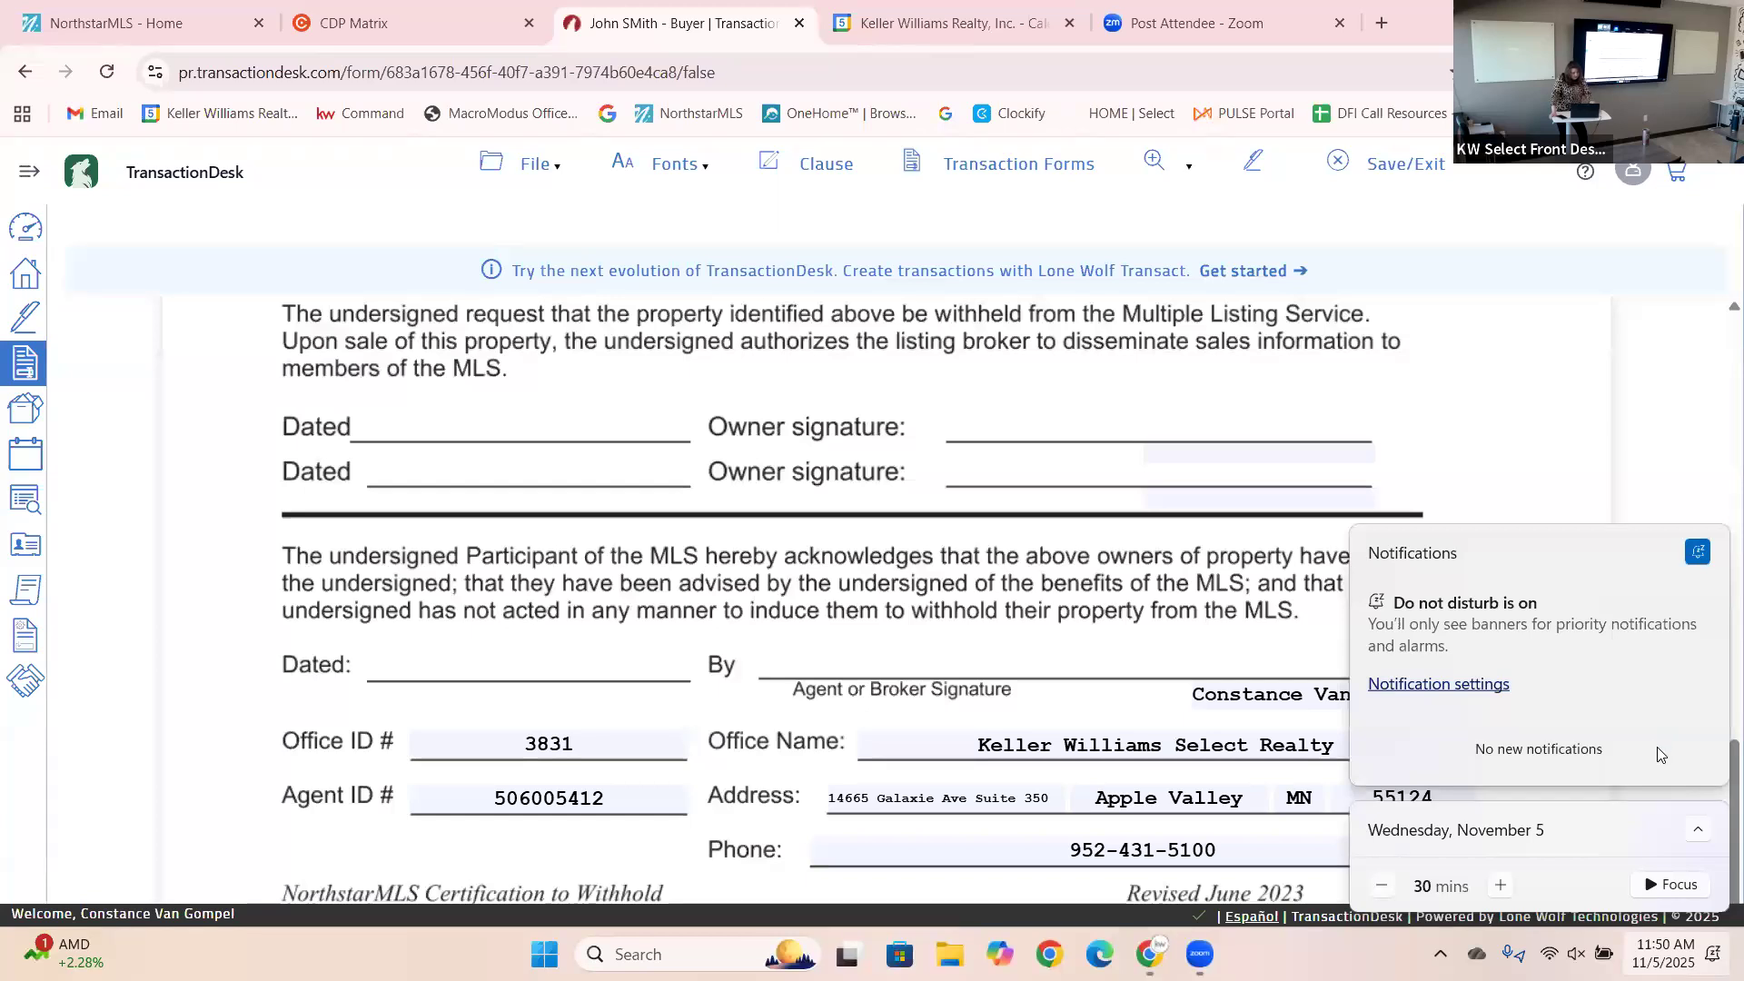
pyautogui.click(1575, 363)
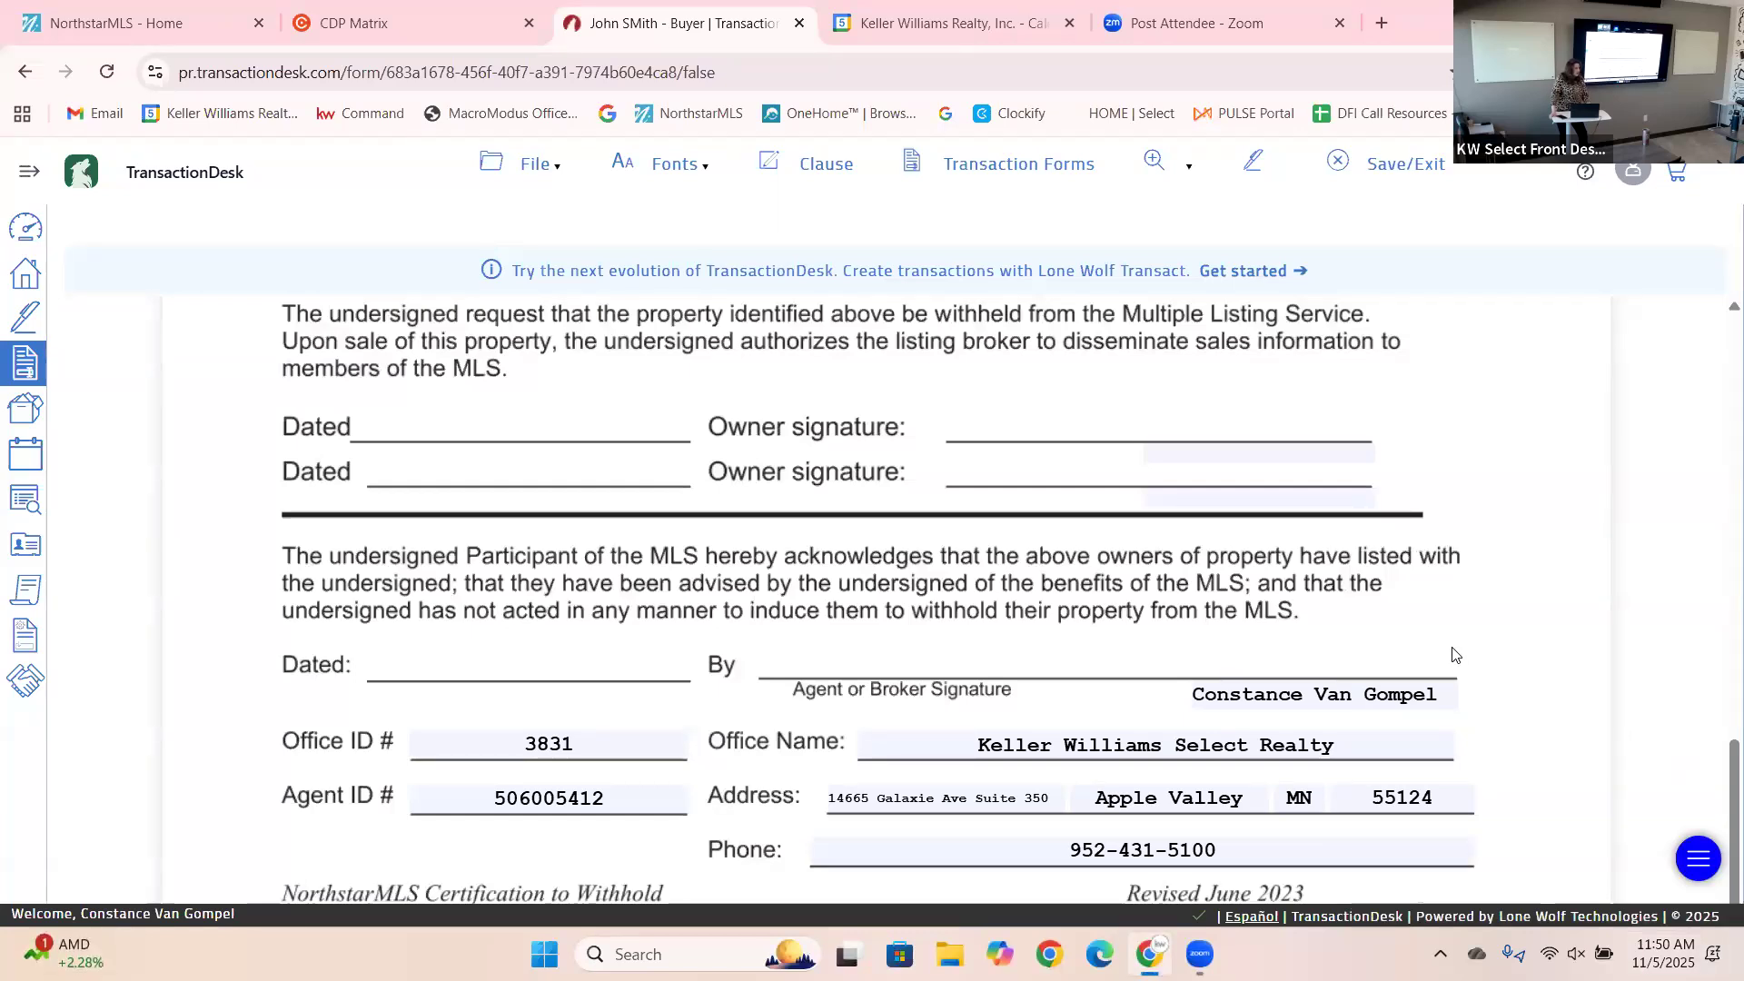
pyautogui.moveTo(1719, 779)
pyautogui.mouseDown()
pyautogui.moveTo(1717, 638)
pyautogui.moveTo(1623, 363)
pyautogui.mouseUp()
pyautogui.click(525, 166)
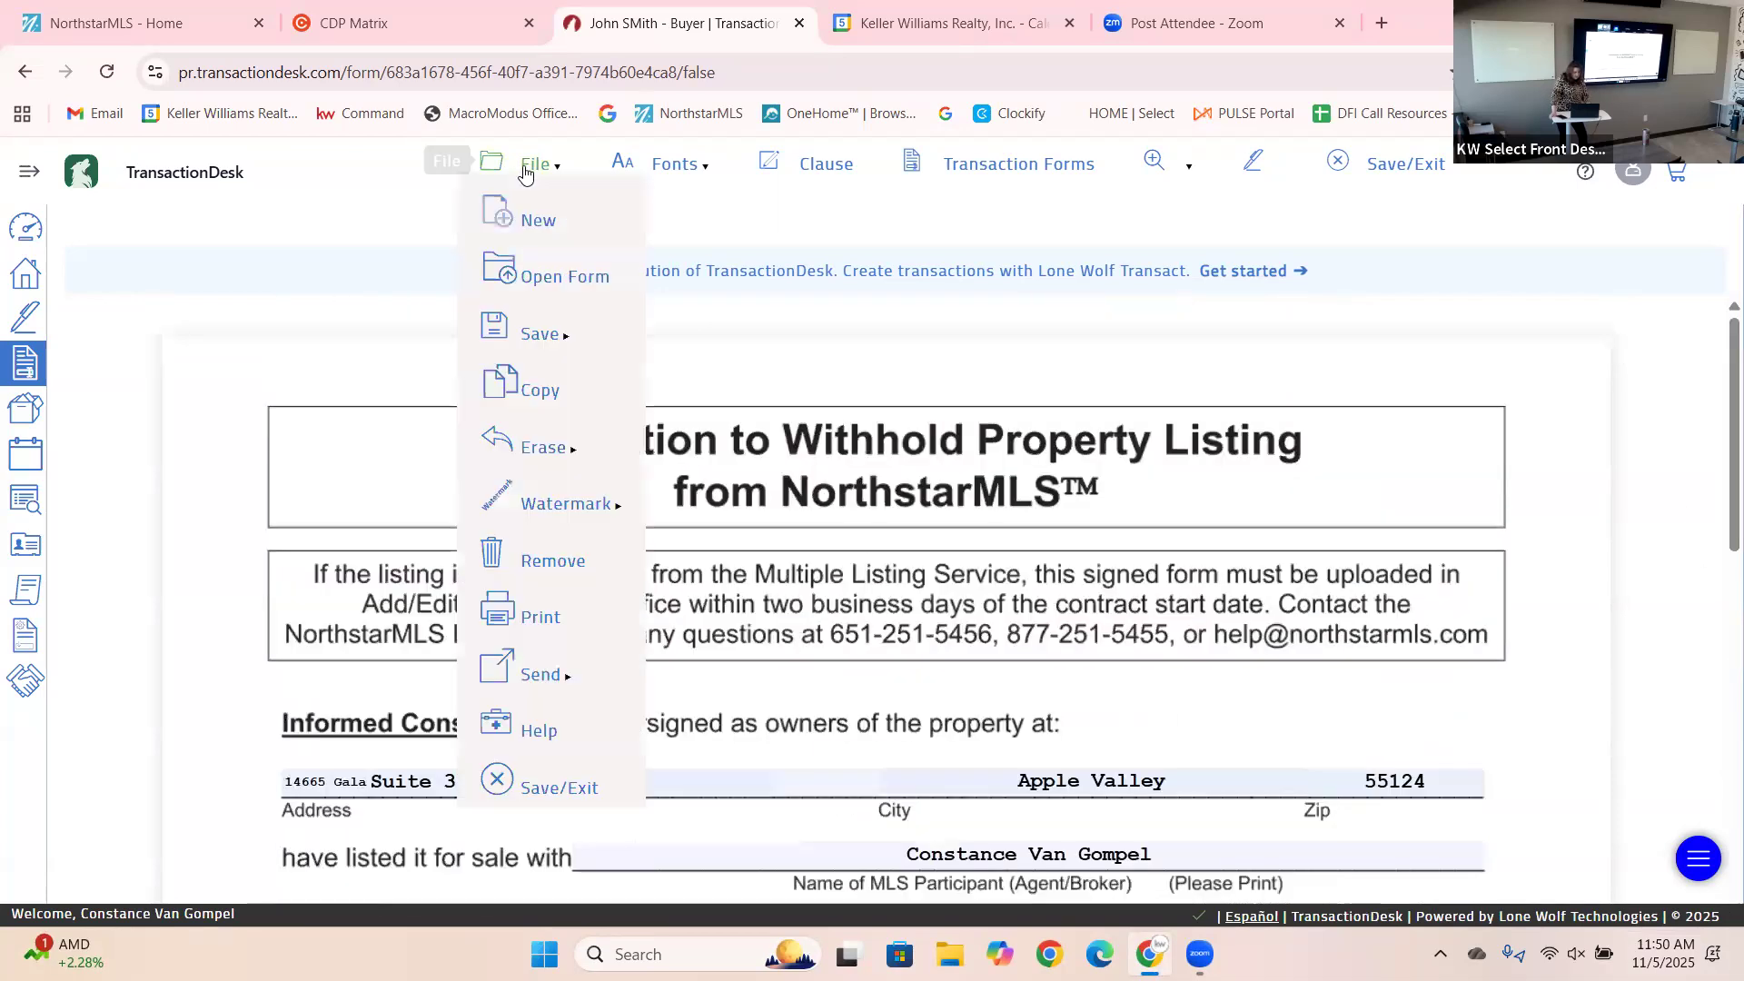
pyautogui.moveTo(541, 350)
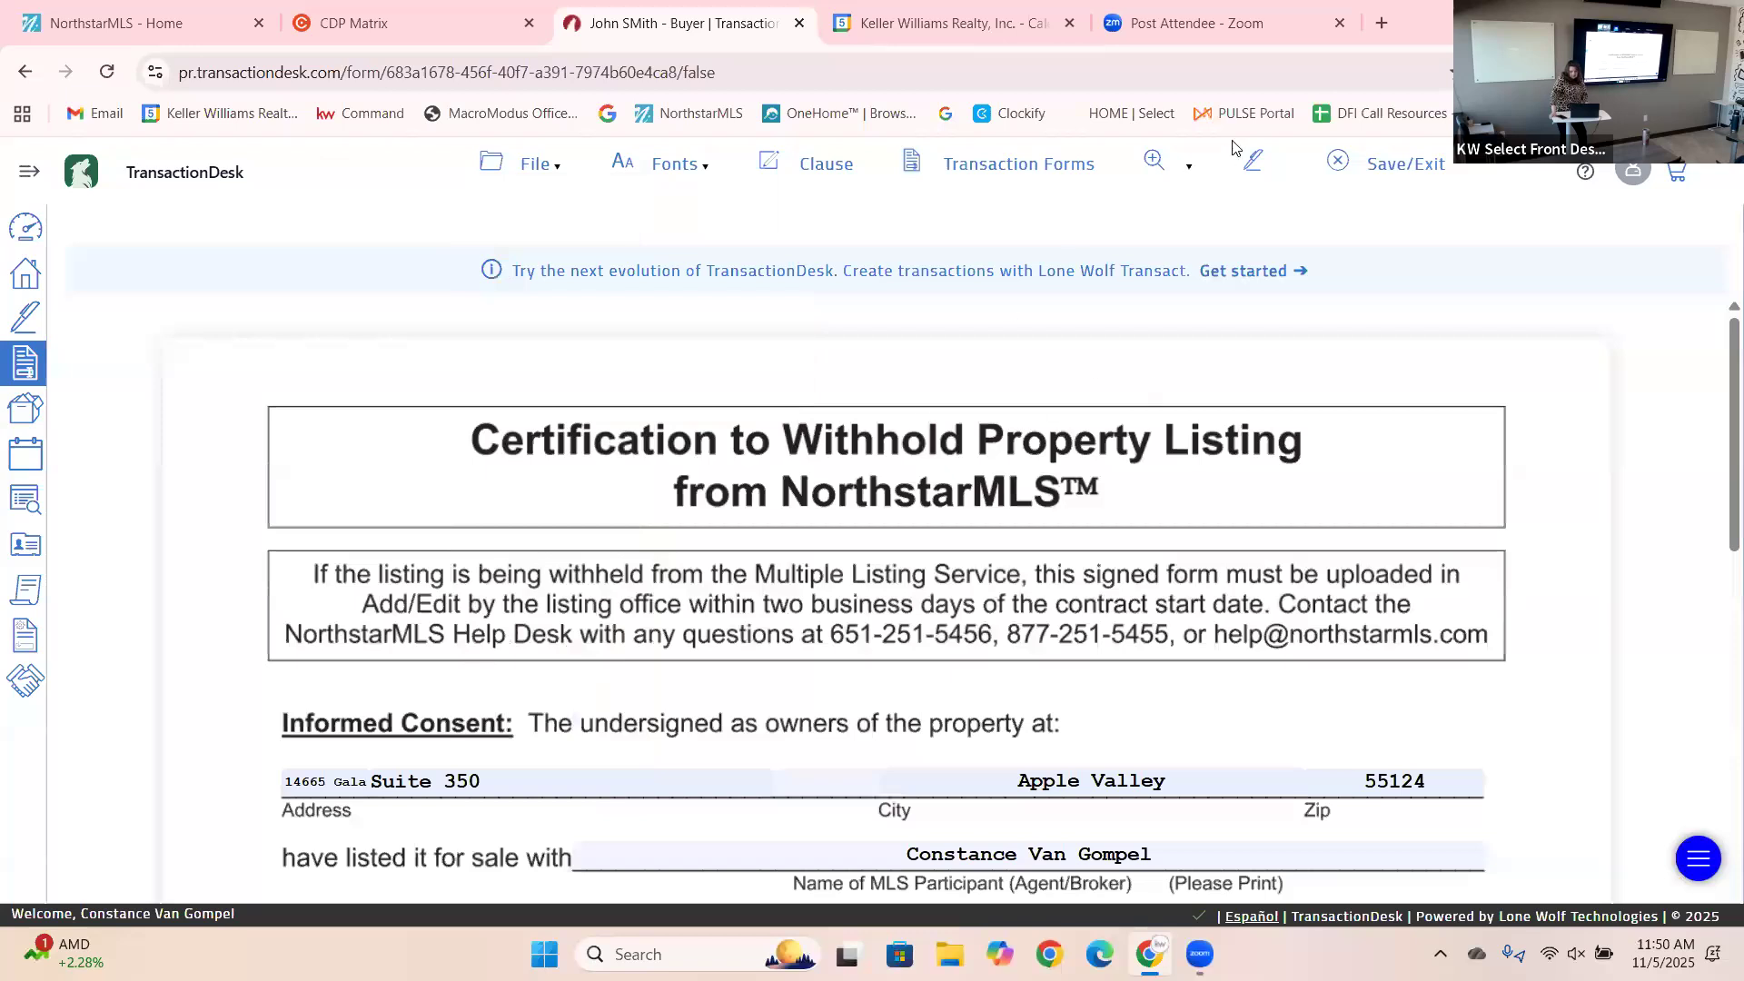
pyautogui.moveTo(532, 162)
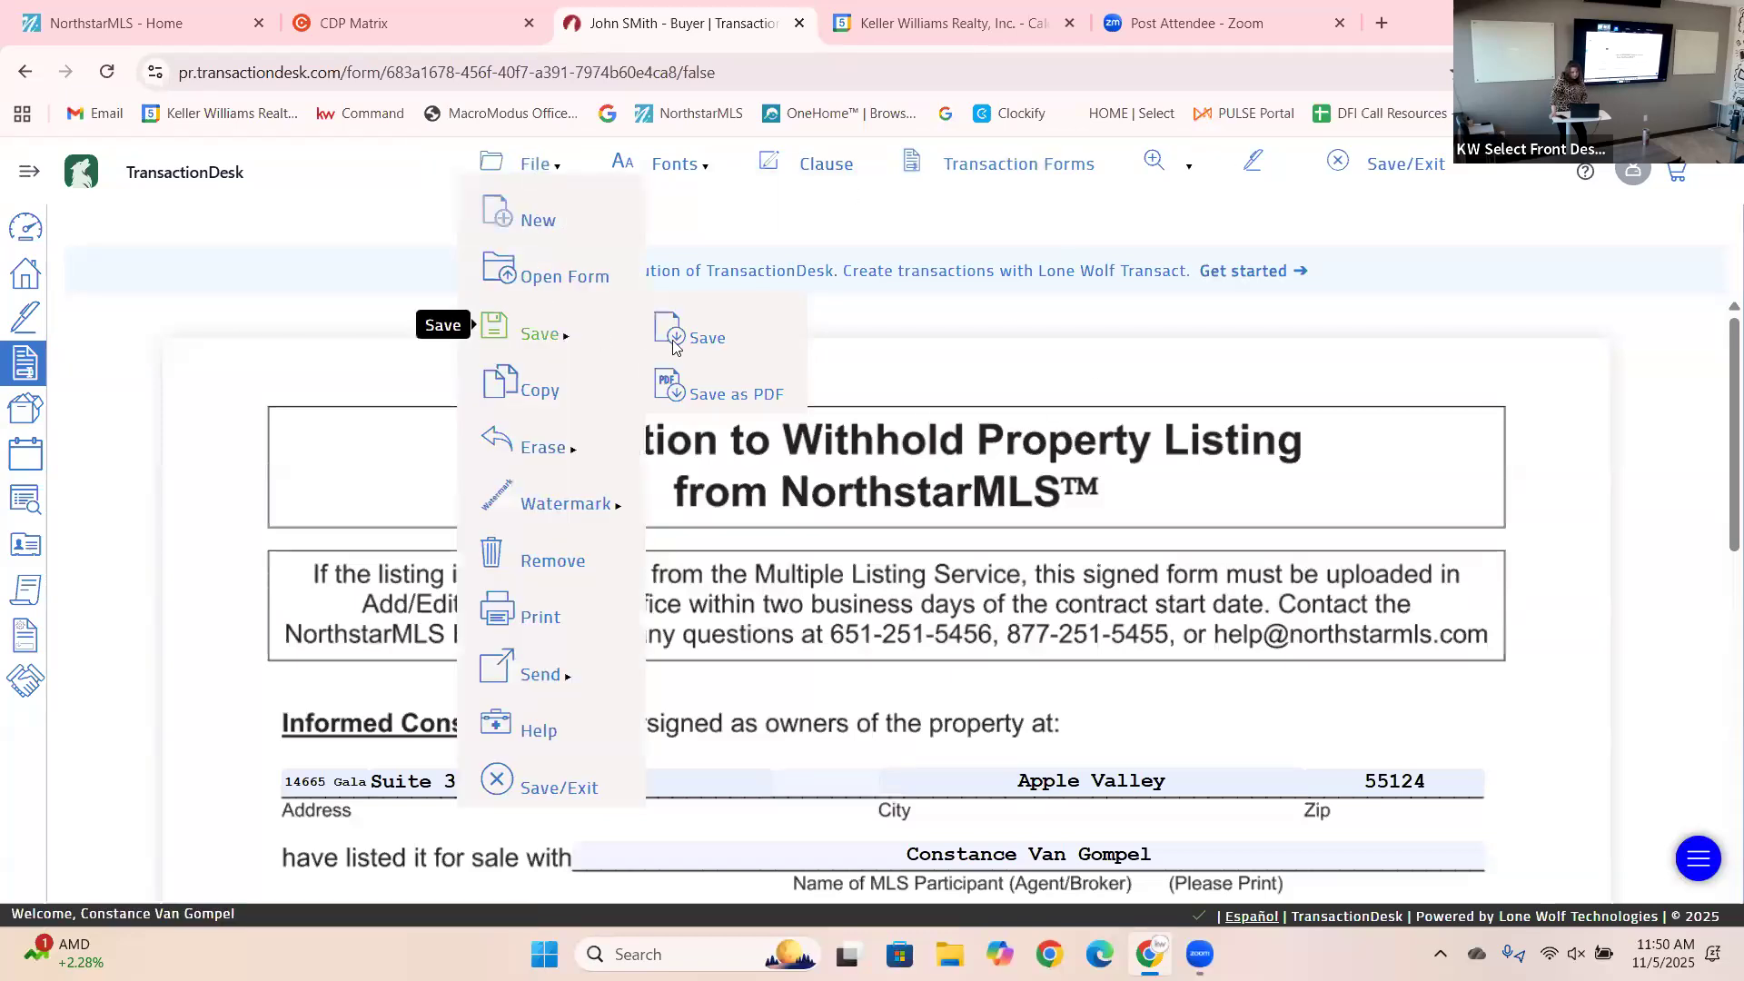
pyautogui.click(688, 342)
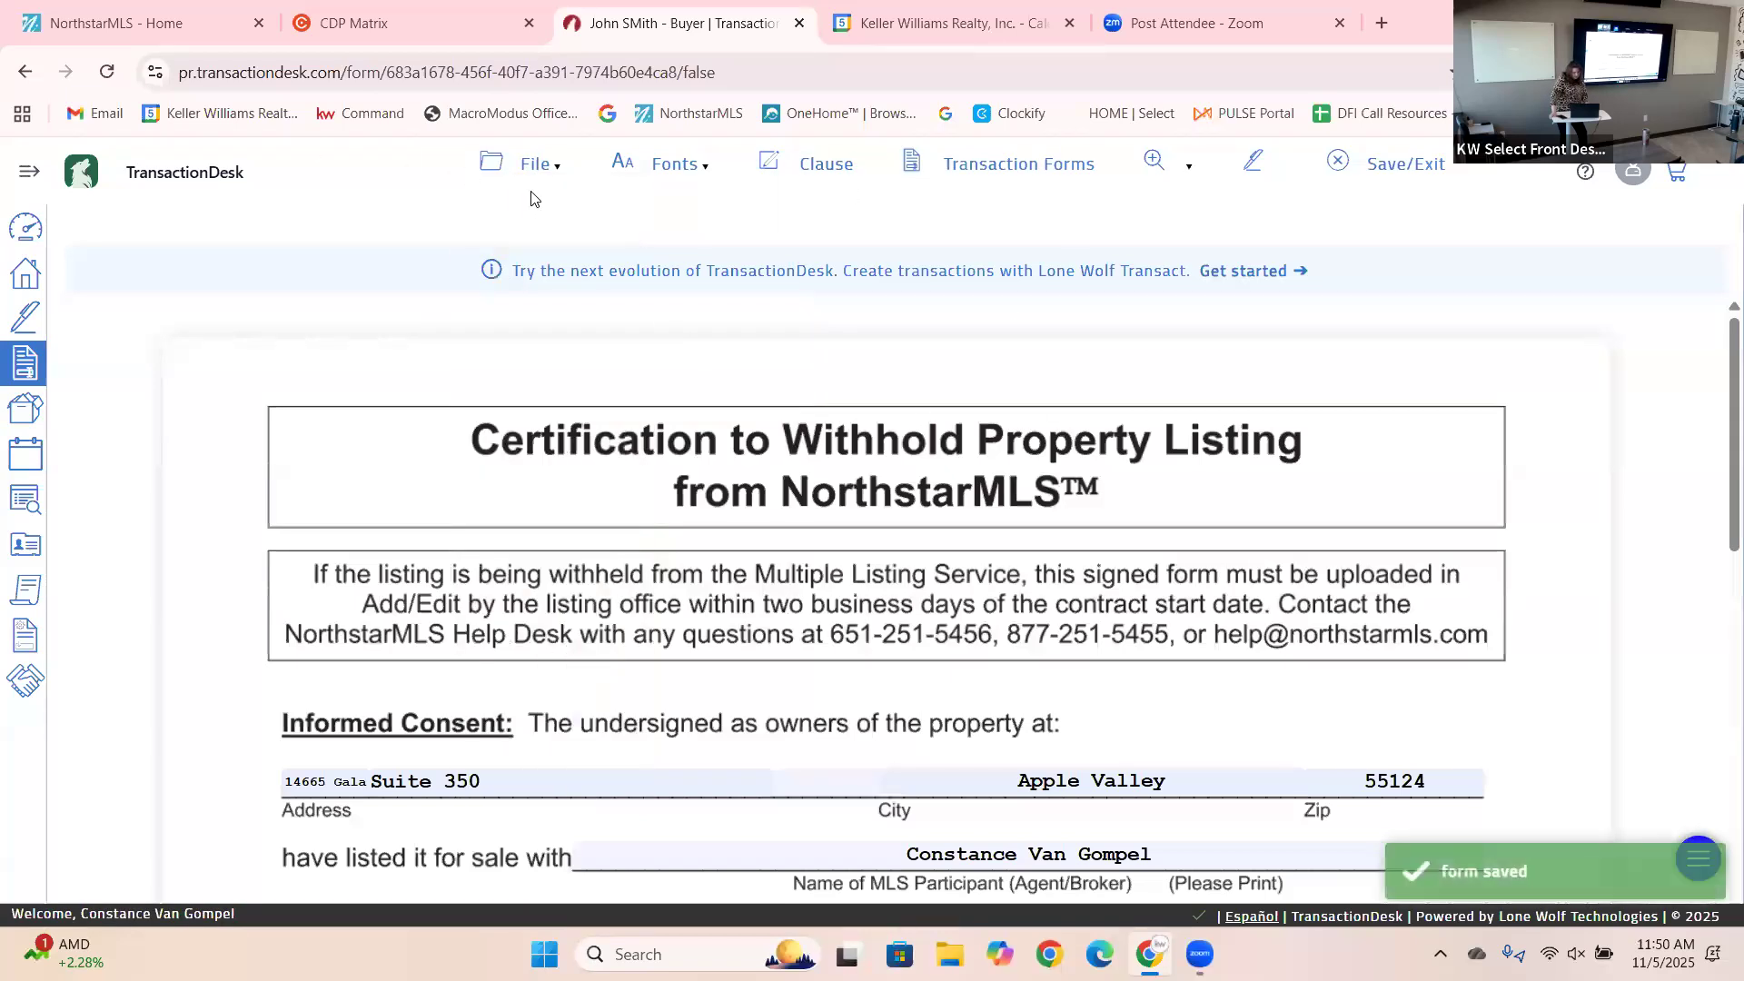
pyautogui.moveTo(530, 202)
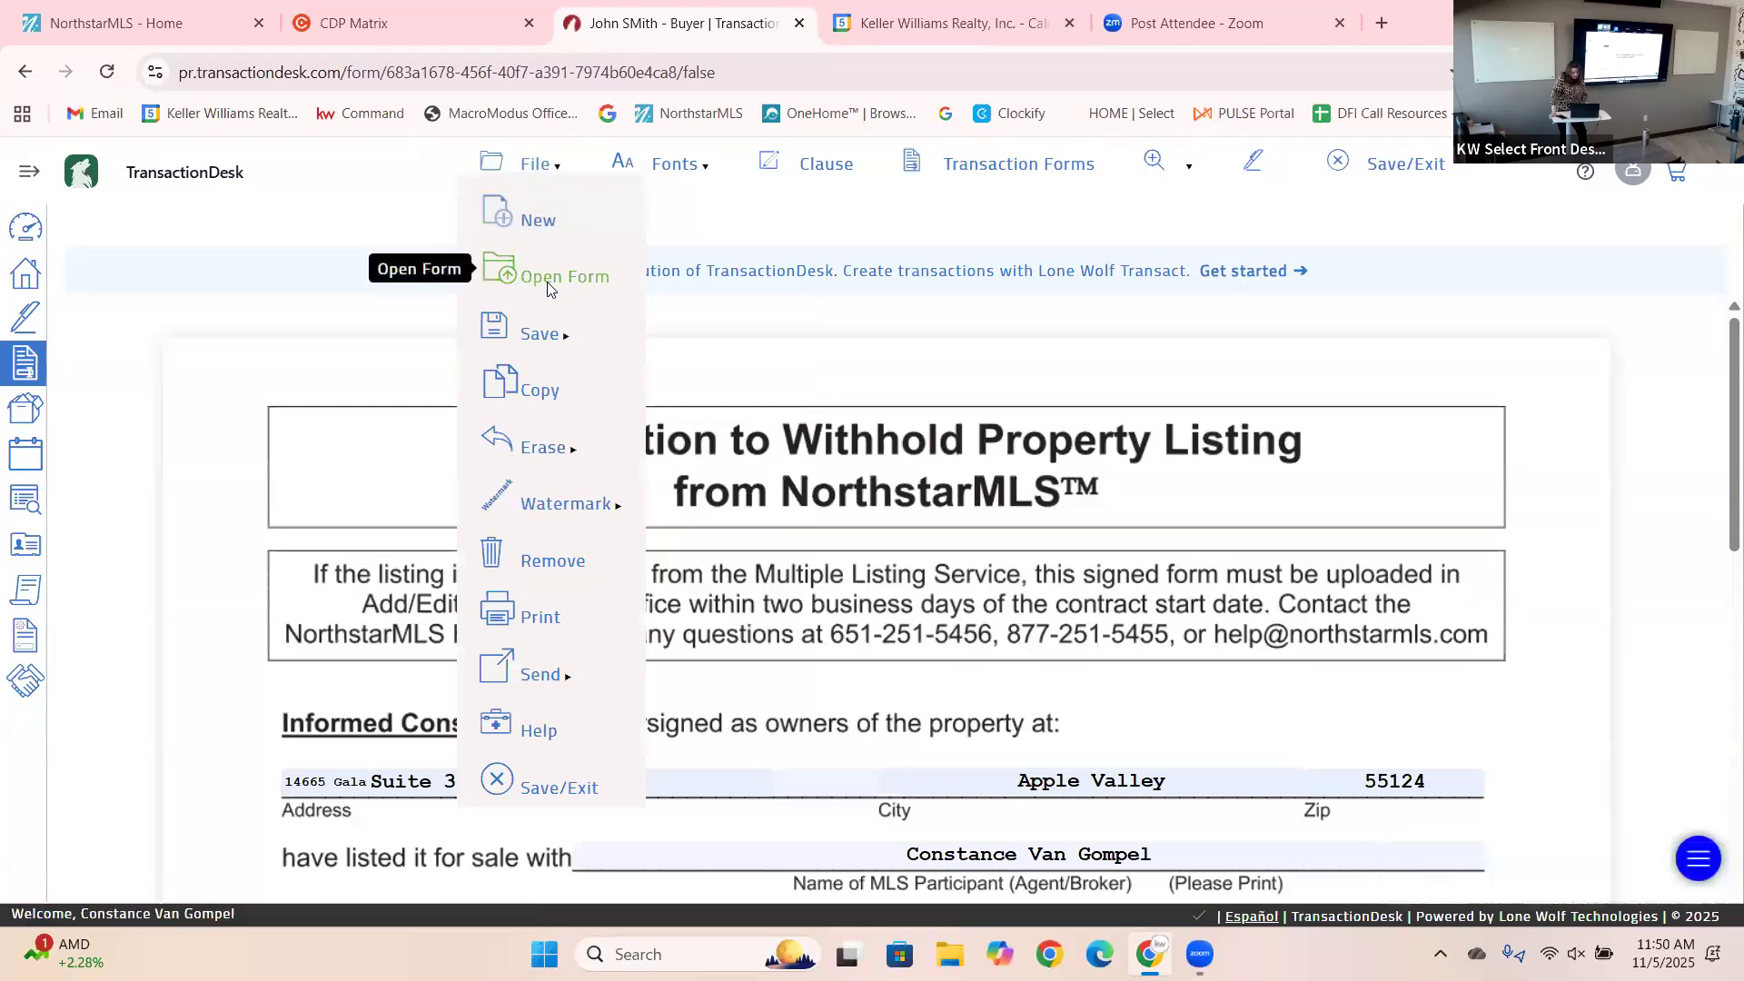
pyautogui.click(548, 288)
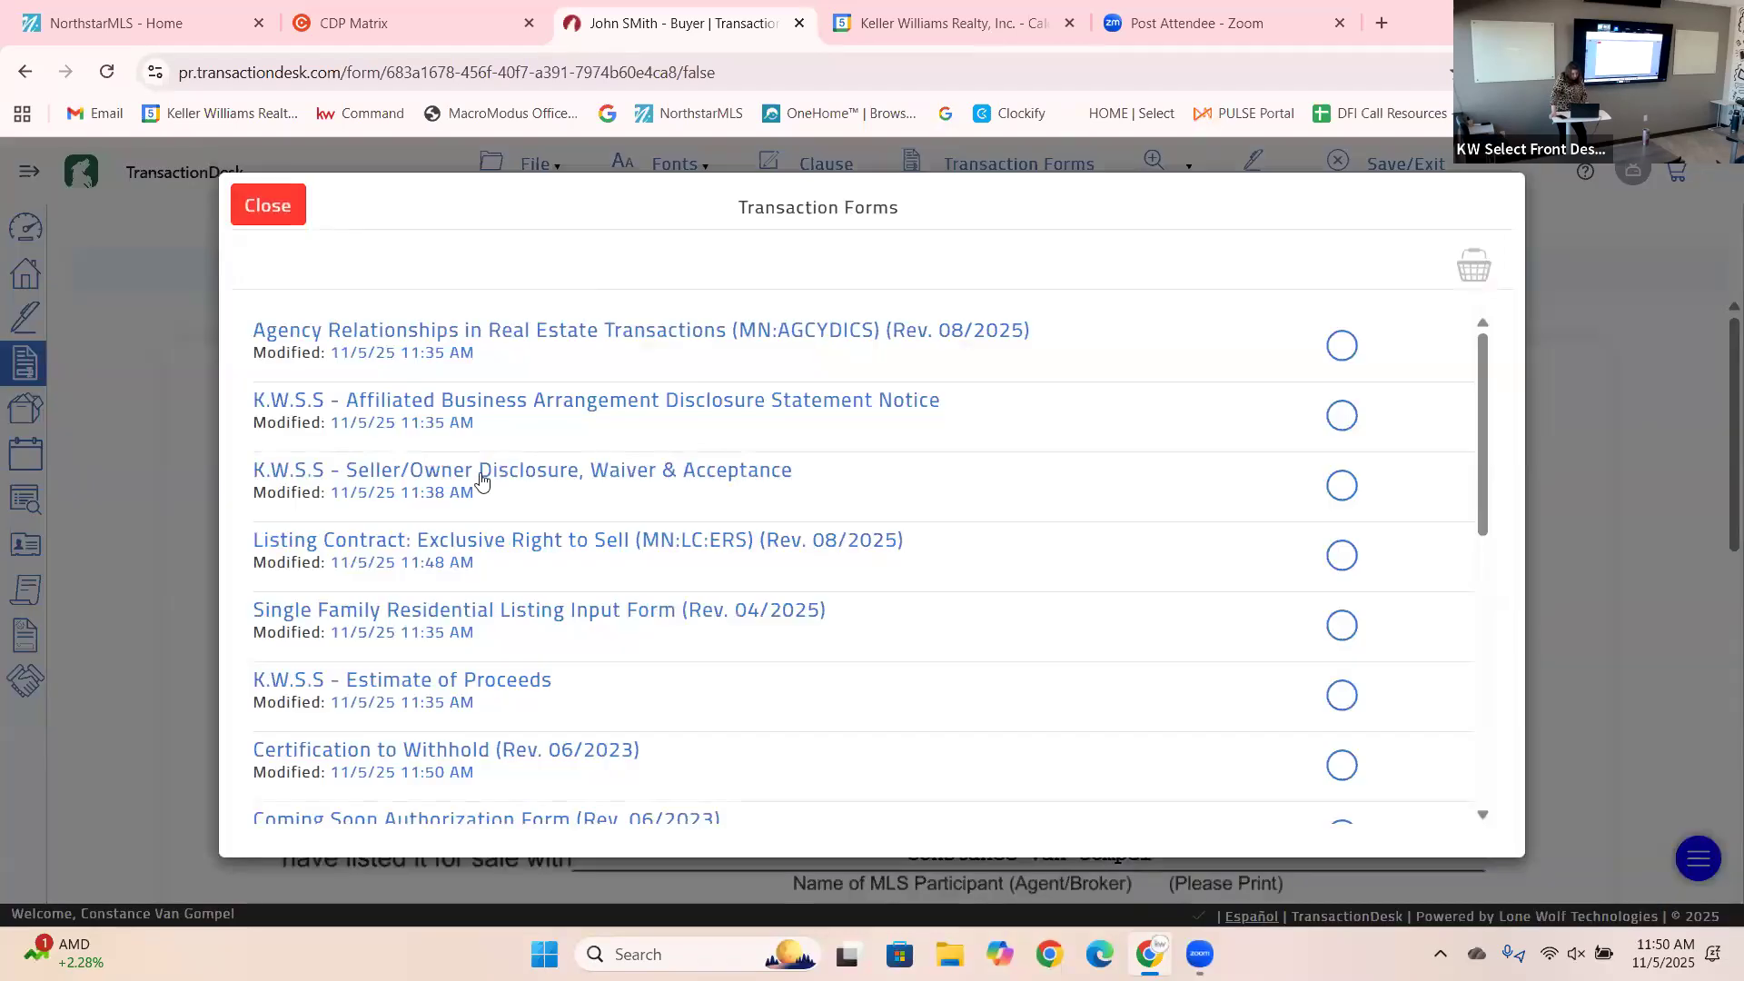
# Open K.W.S.S - Estimate of Proceeds and set Prepared For to the seller's name.
pyautogui.click(459, 690)
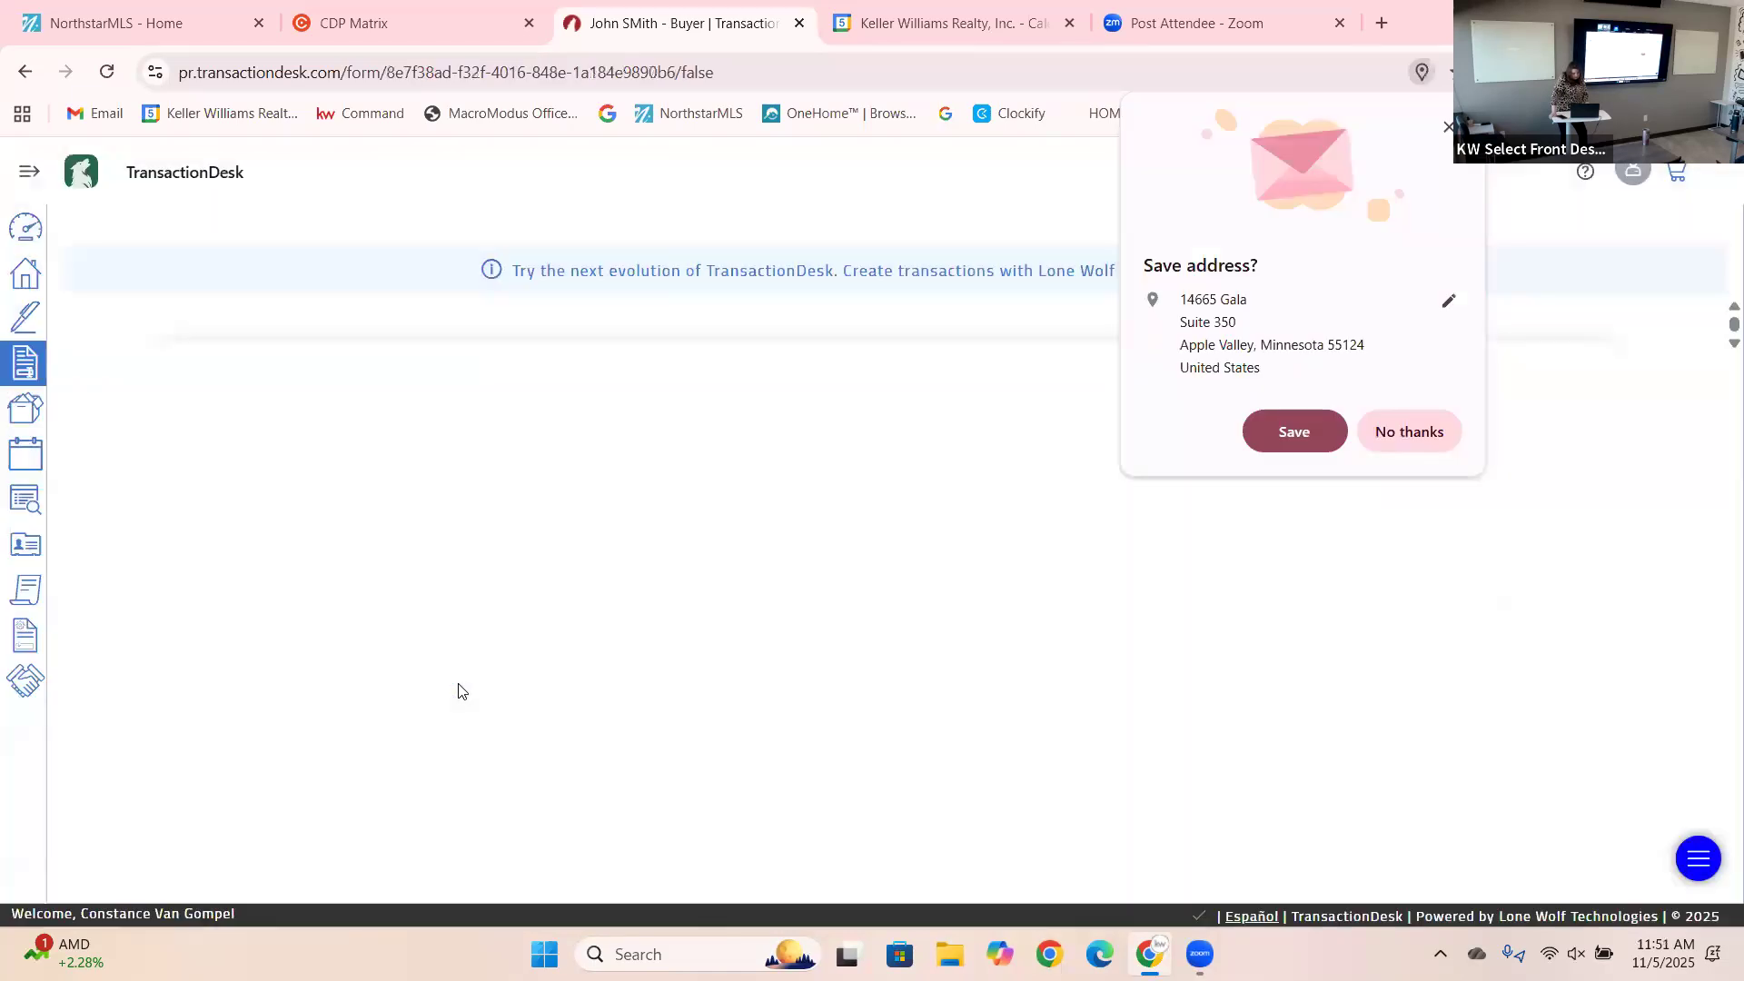
pyautogui.click(1449, 127)
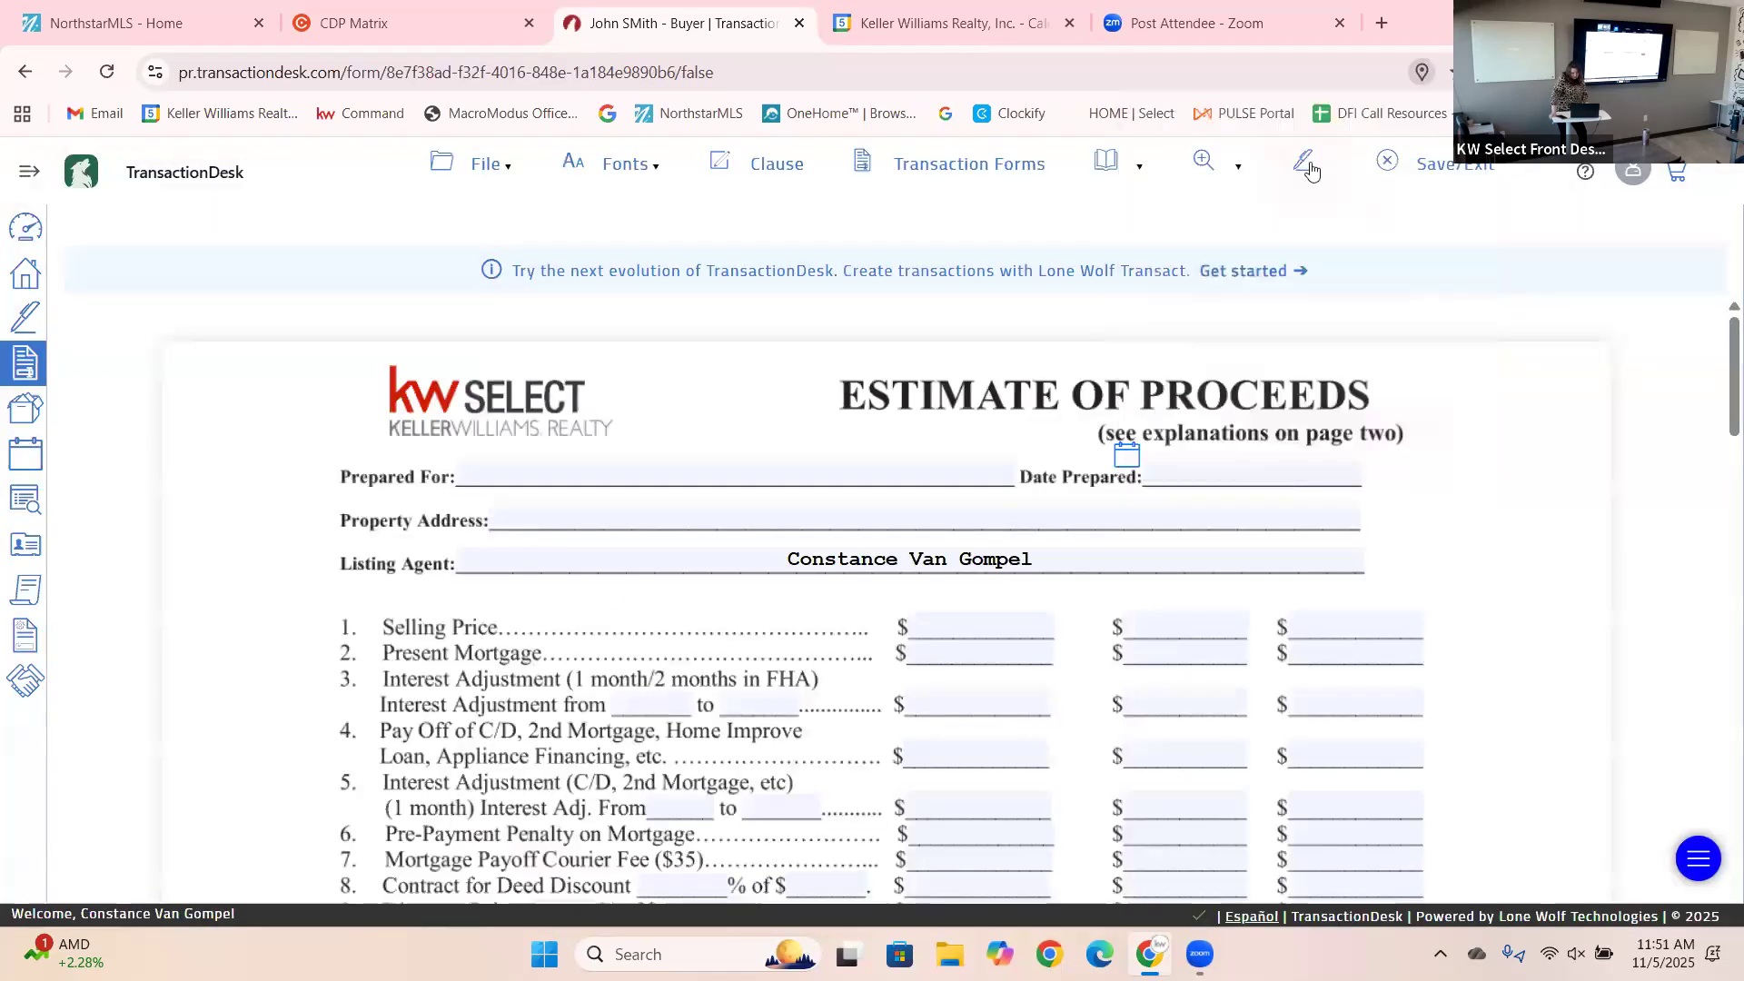
pyautogui.click(584, 474)
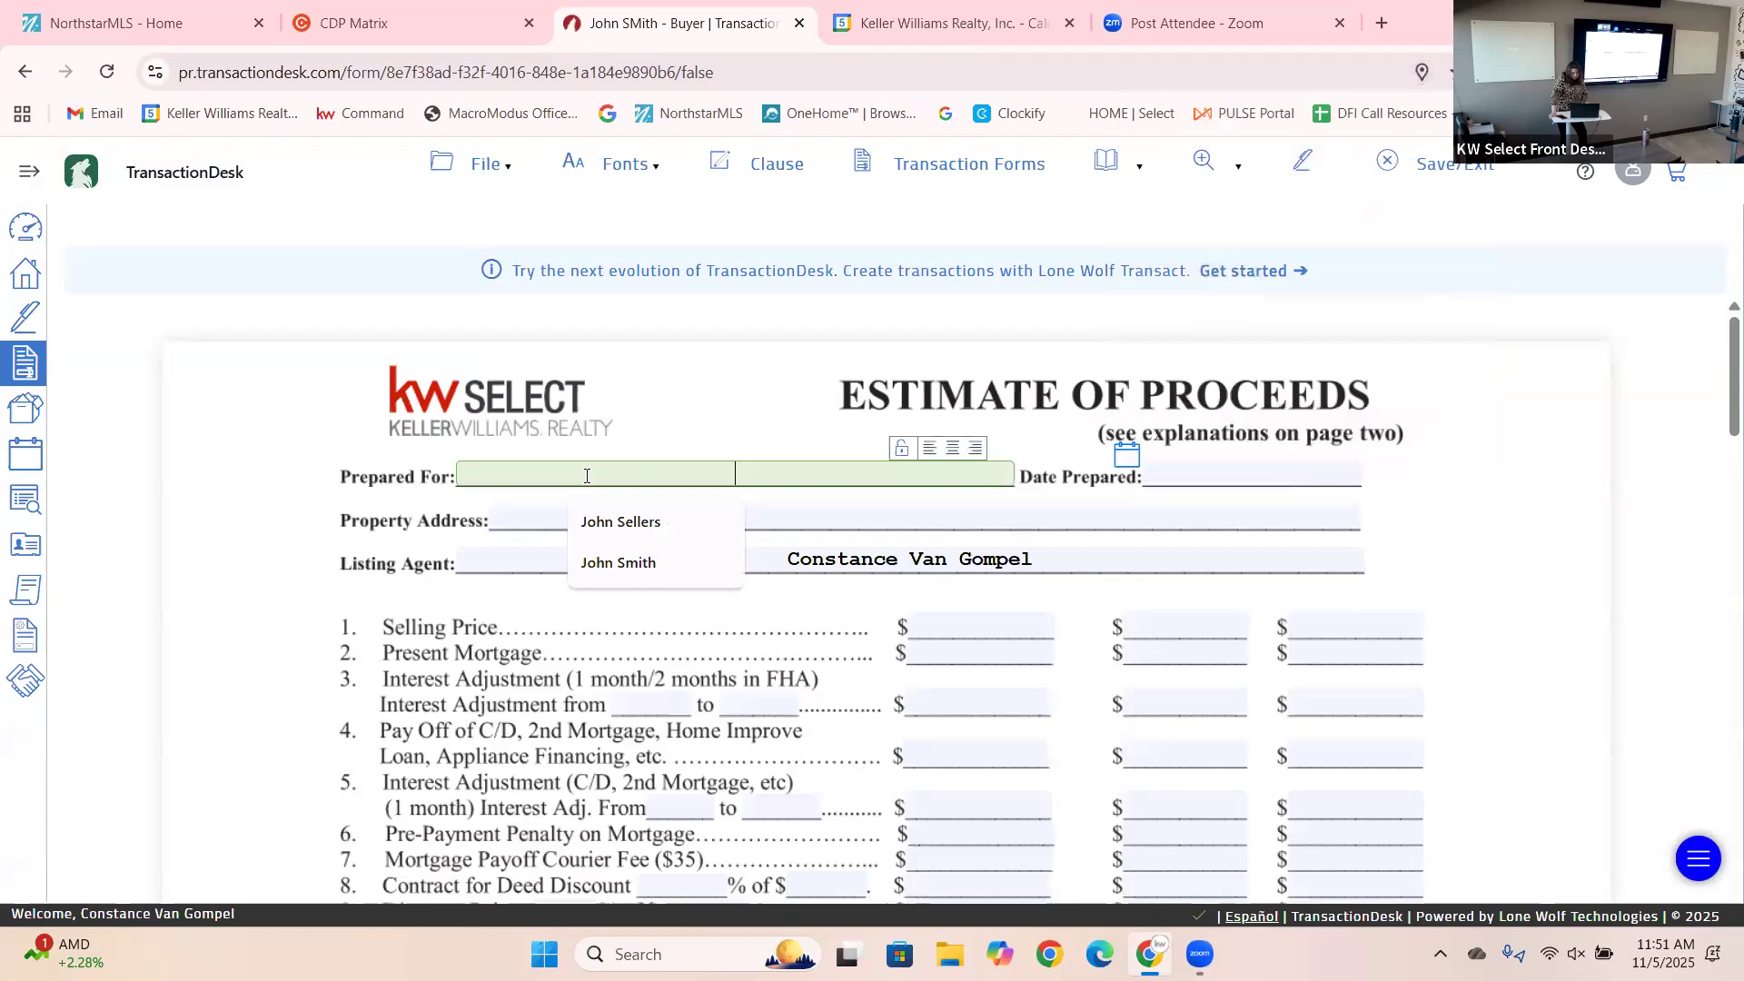
pyautogui.click(602, 522)
# Fill the property address from the saved address suggestion.
pyautogui.click(602, 523)
pyautogui.rightClick(602, 522)
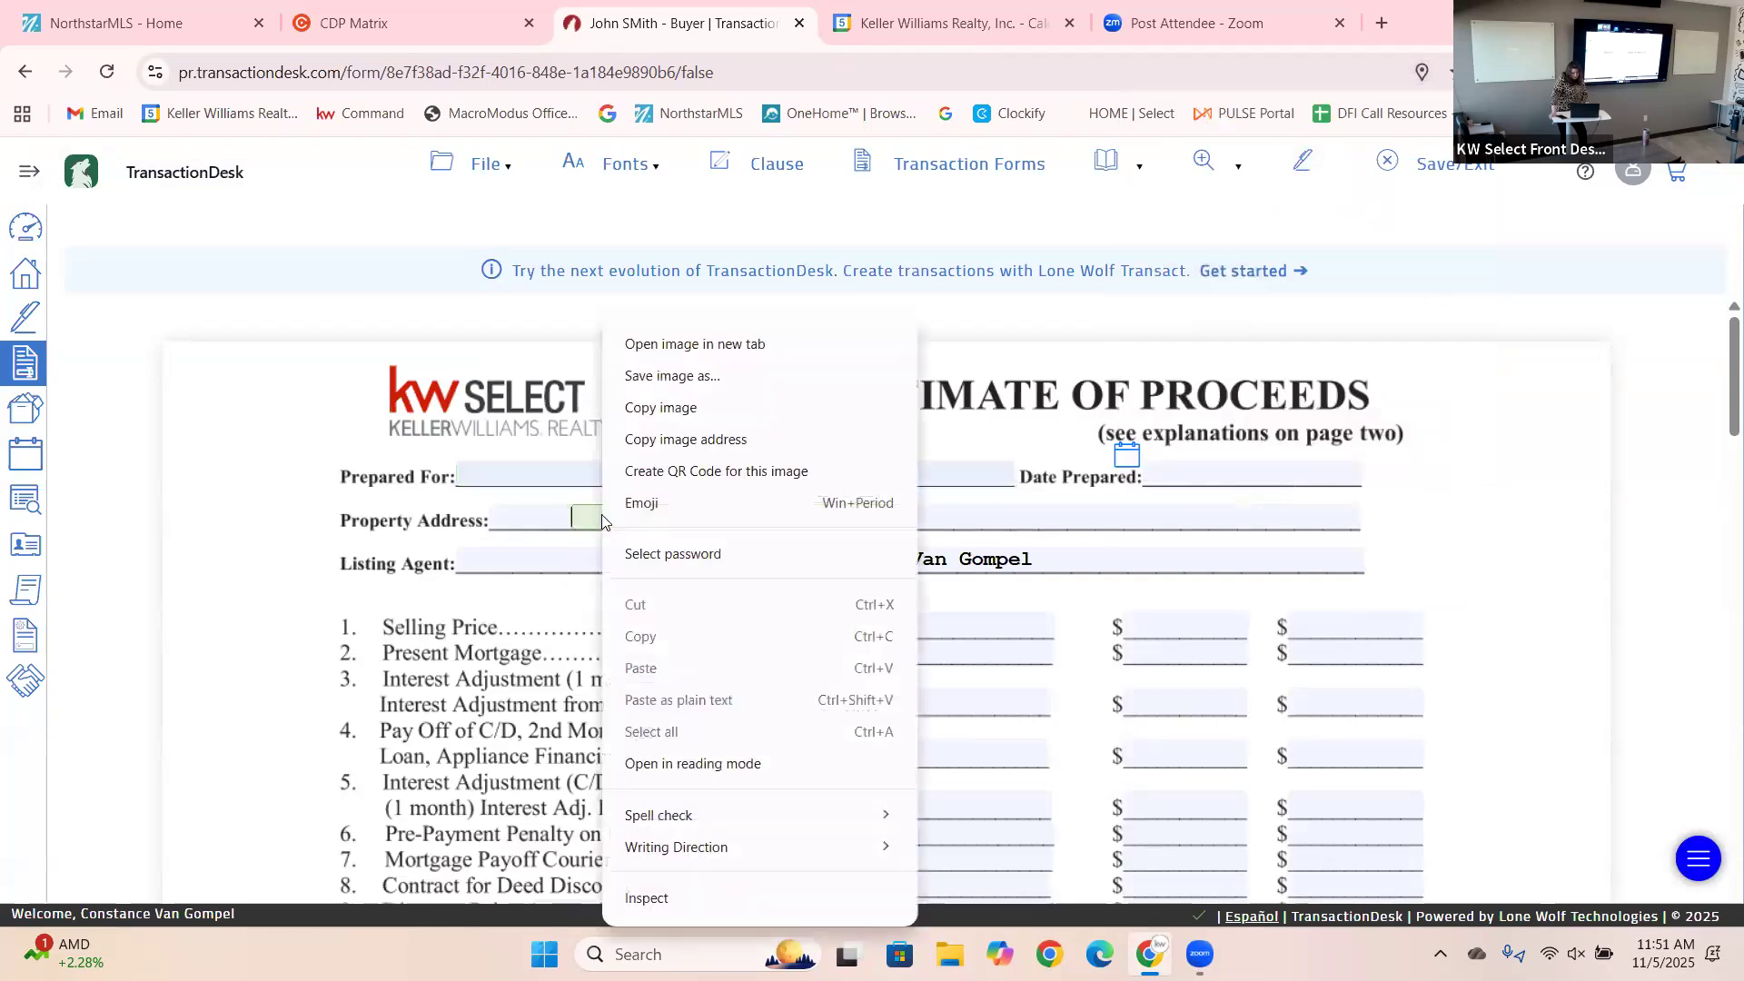
pyautogui.click(603, 522)
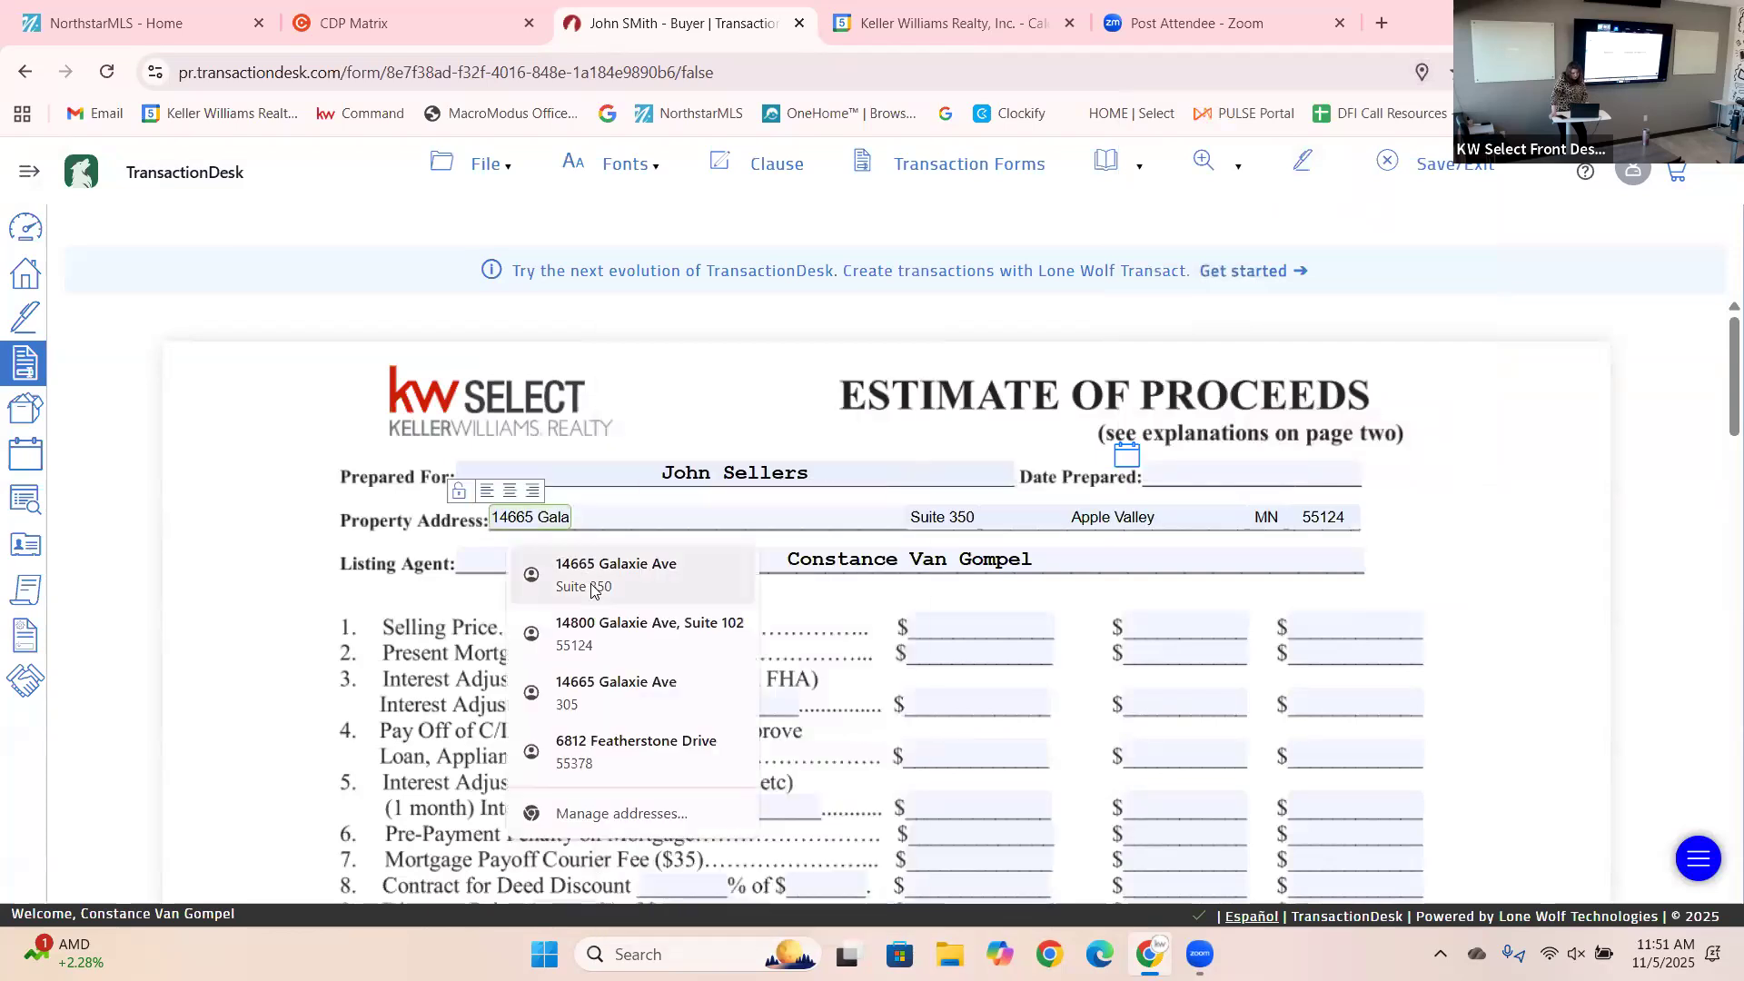
pyautogui.click(592, 589)
pyautogui.moveTo(1717, 393); pyautogui.dragTo(1717, 436)
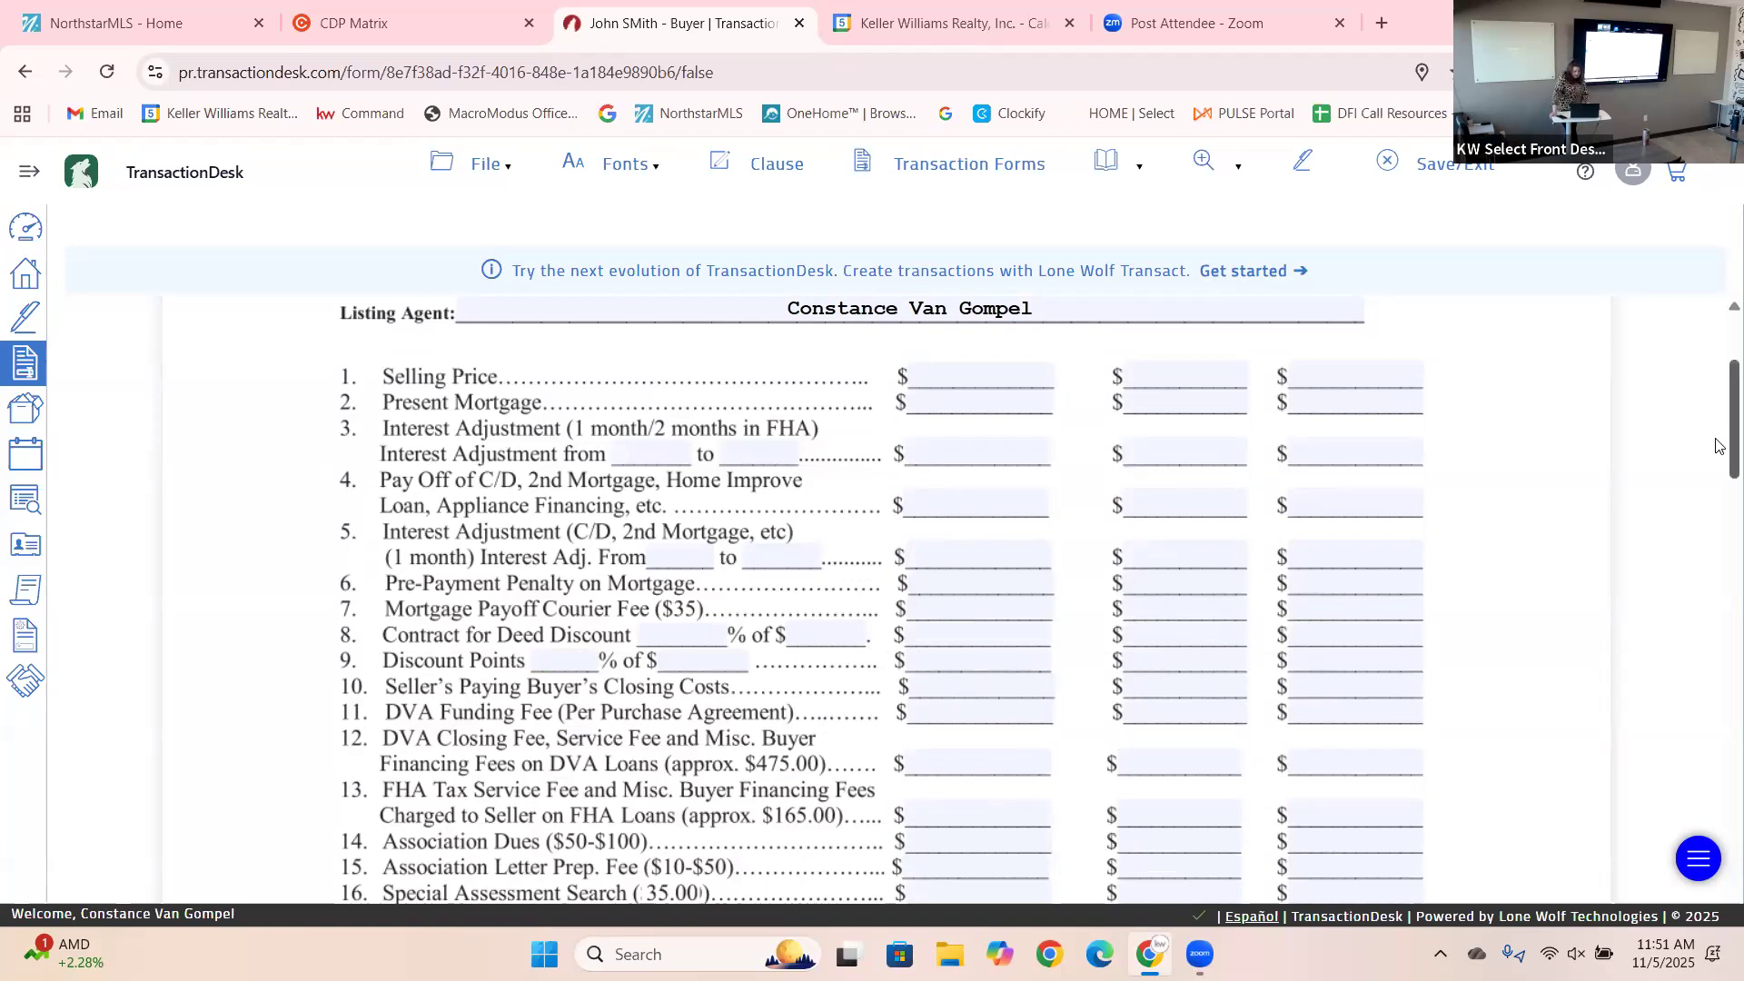
pyautogui.scroll(-1, 1719, 445)
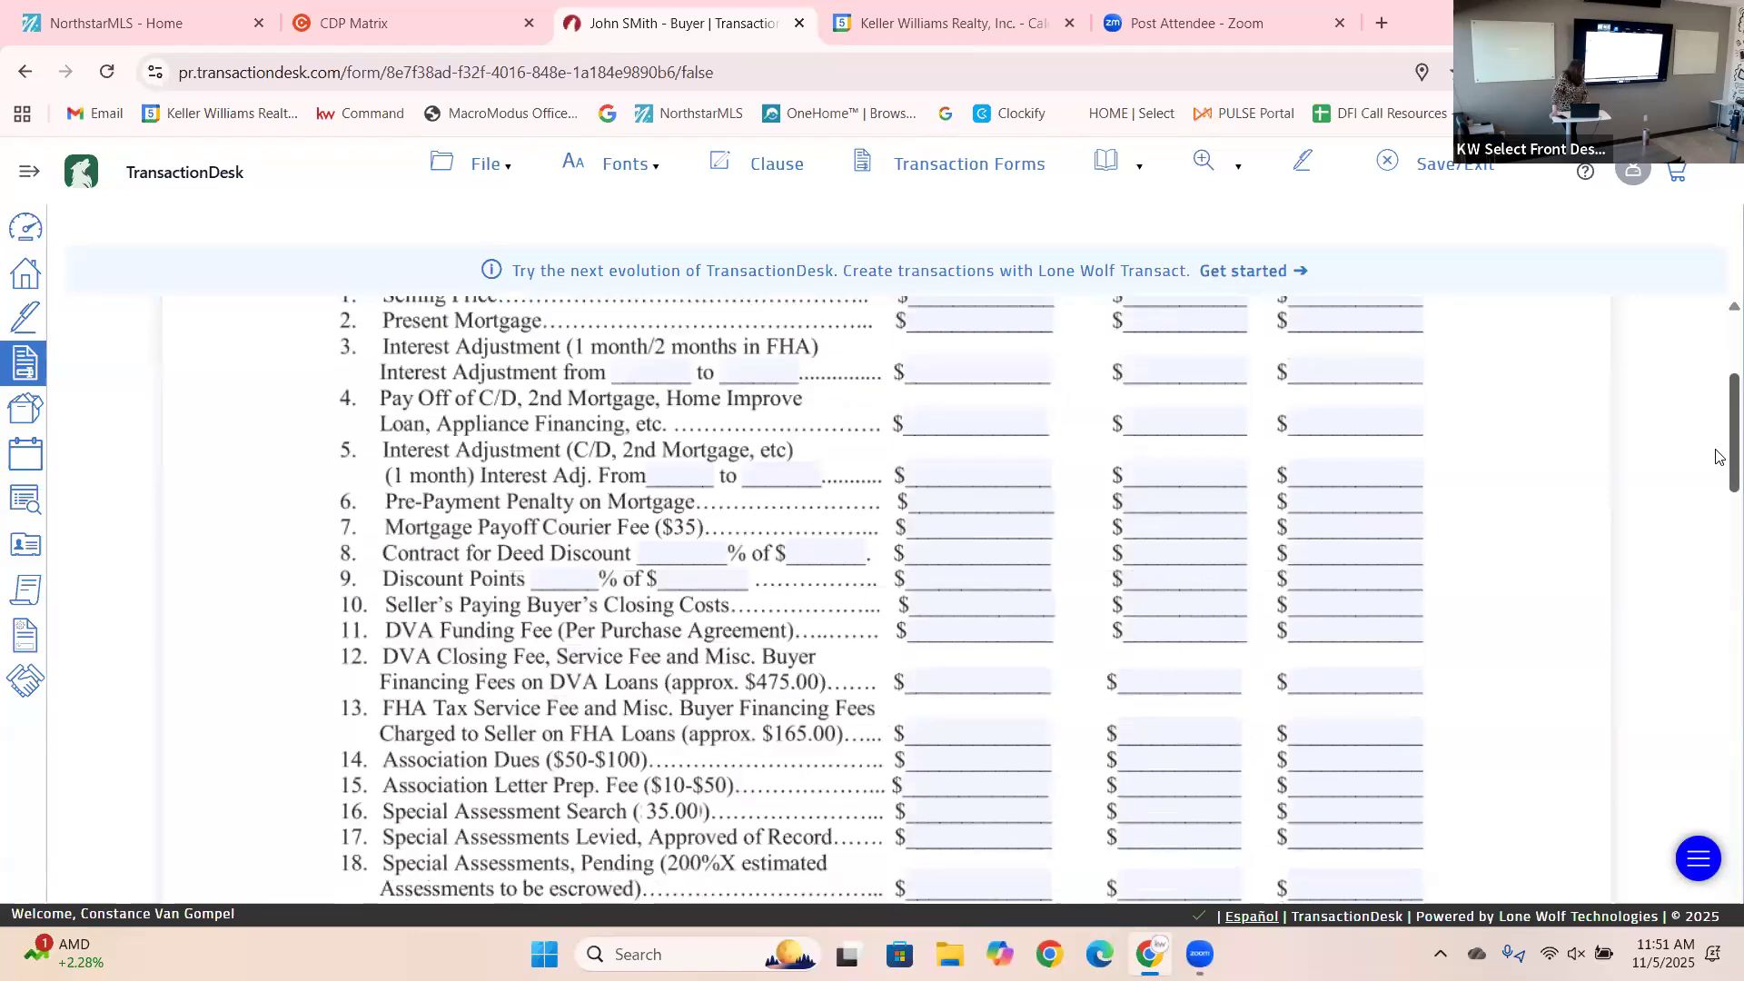
pyautogui.scroll(-1, 1720, 463)
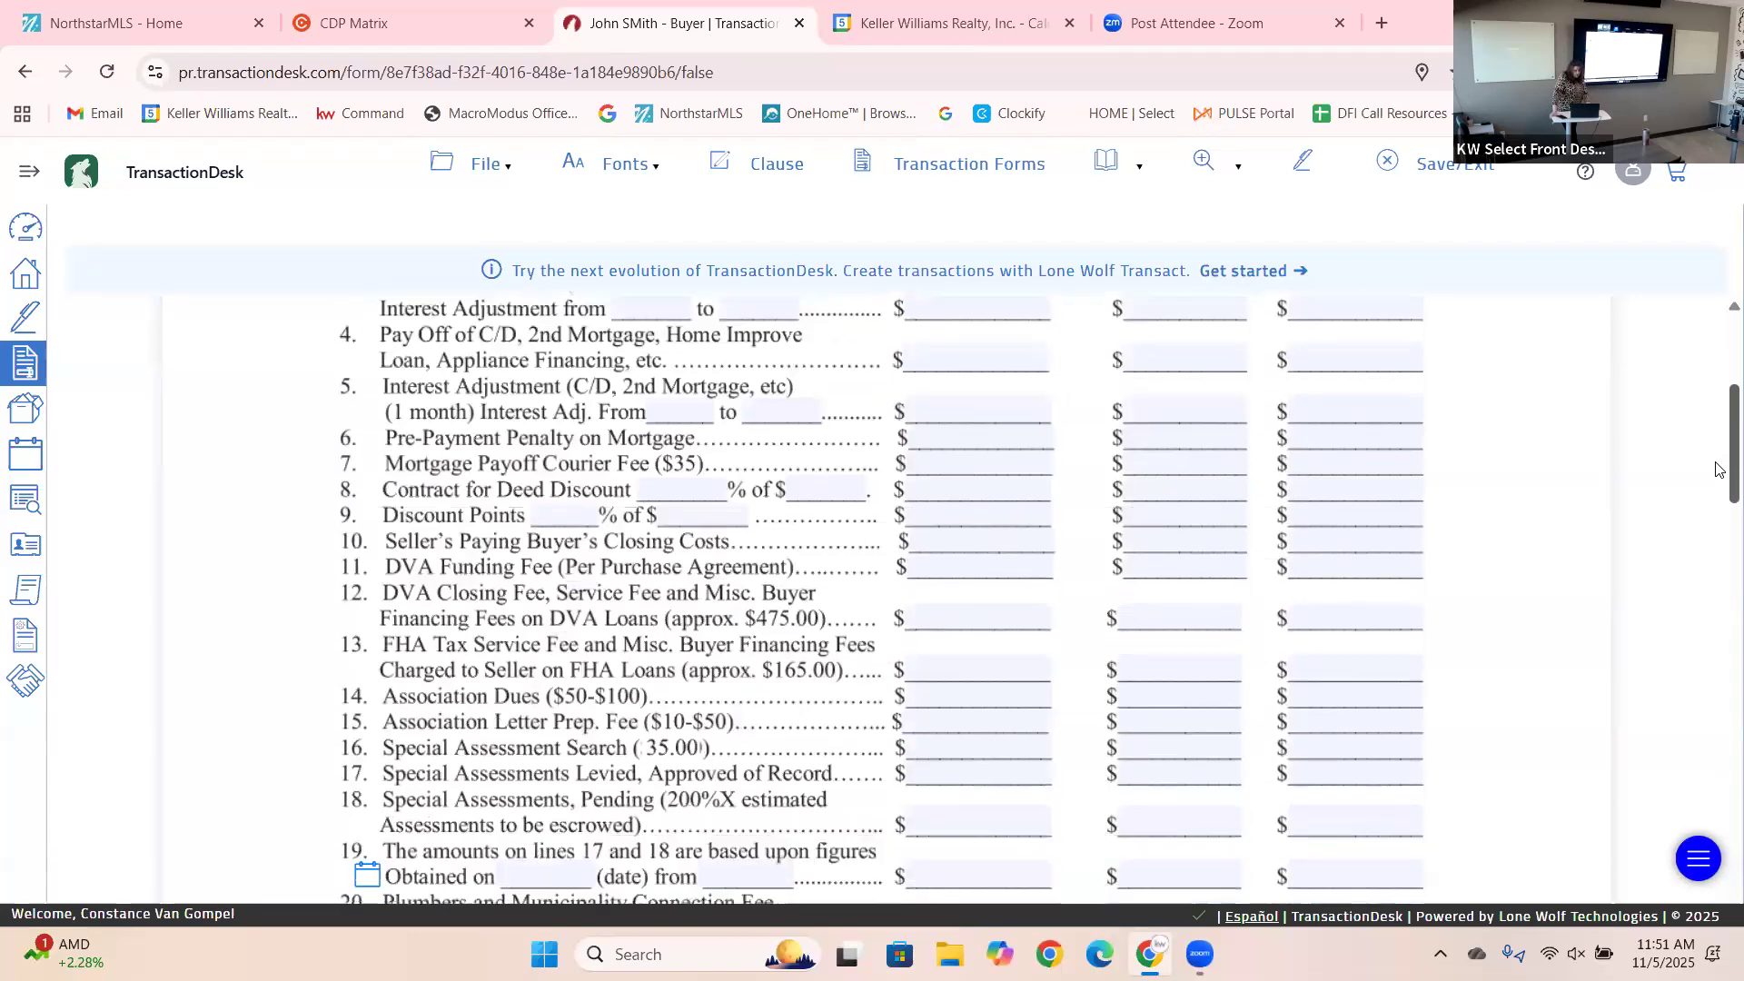
pyautogui.scroll(-1, 1720, 472)
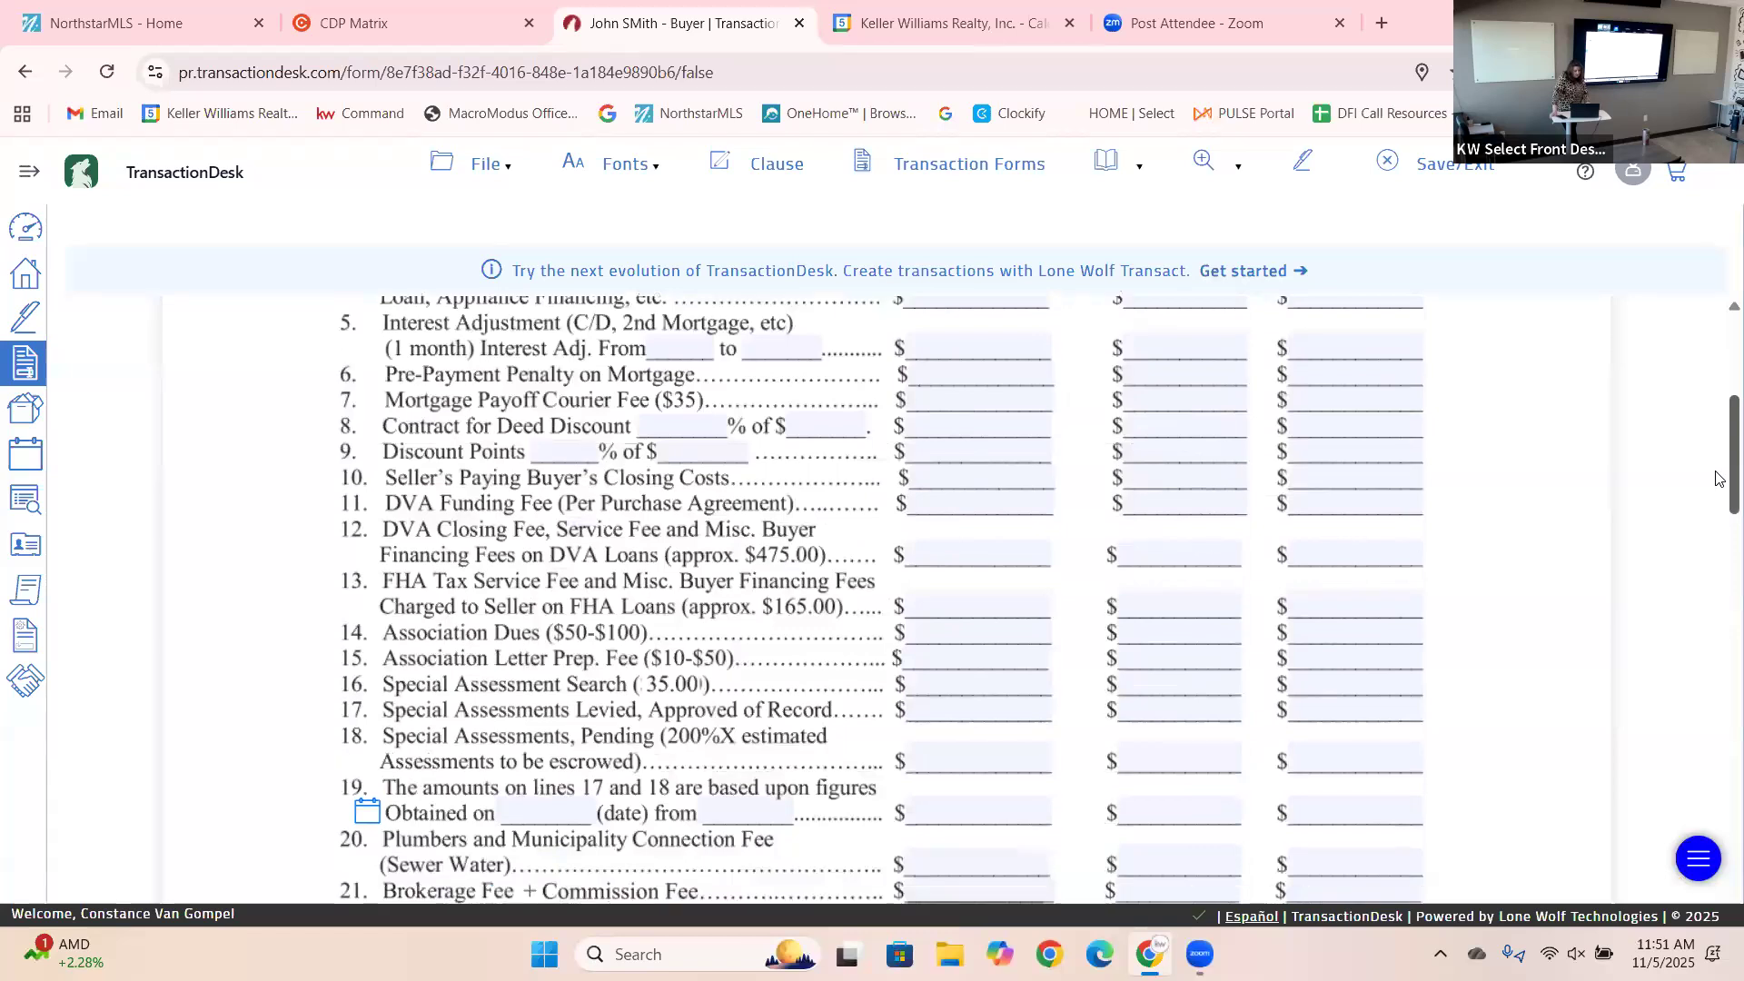
pyautogui.scroll(-1, 1720, 482)
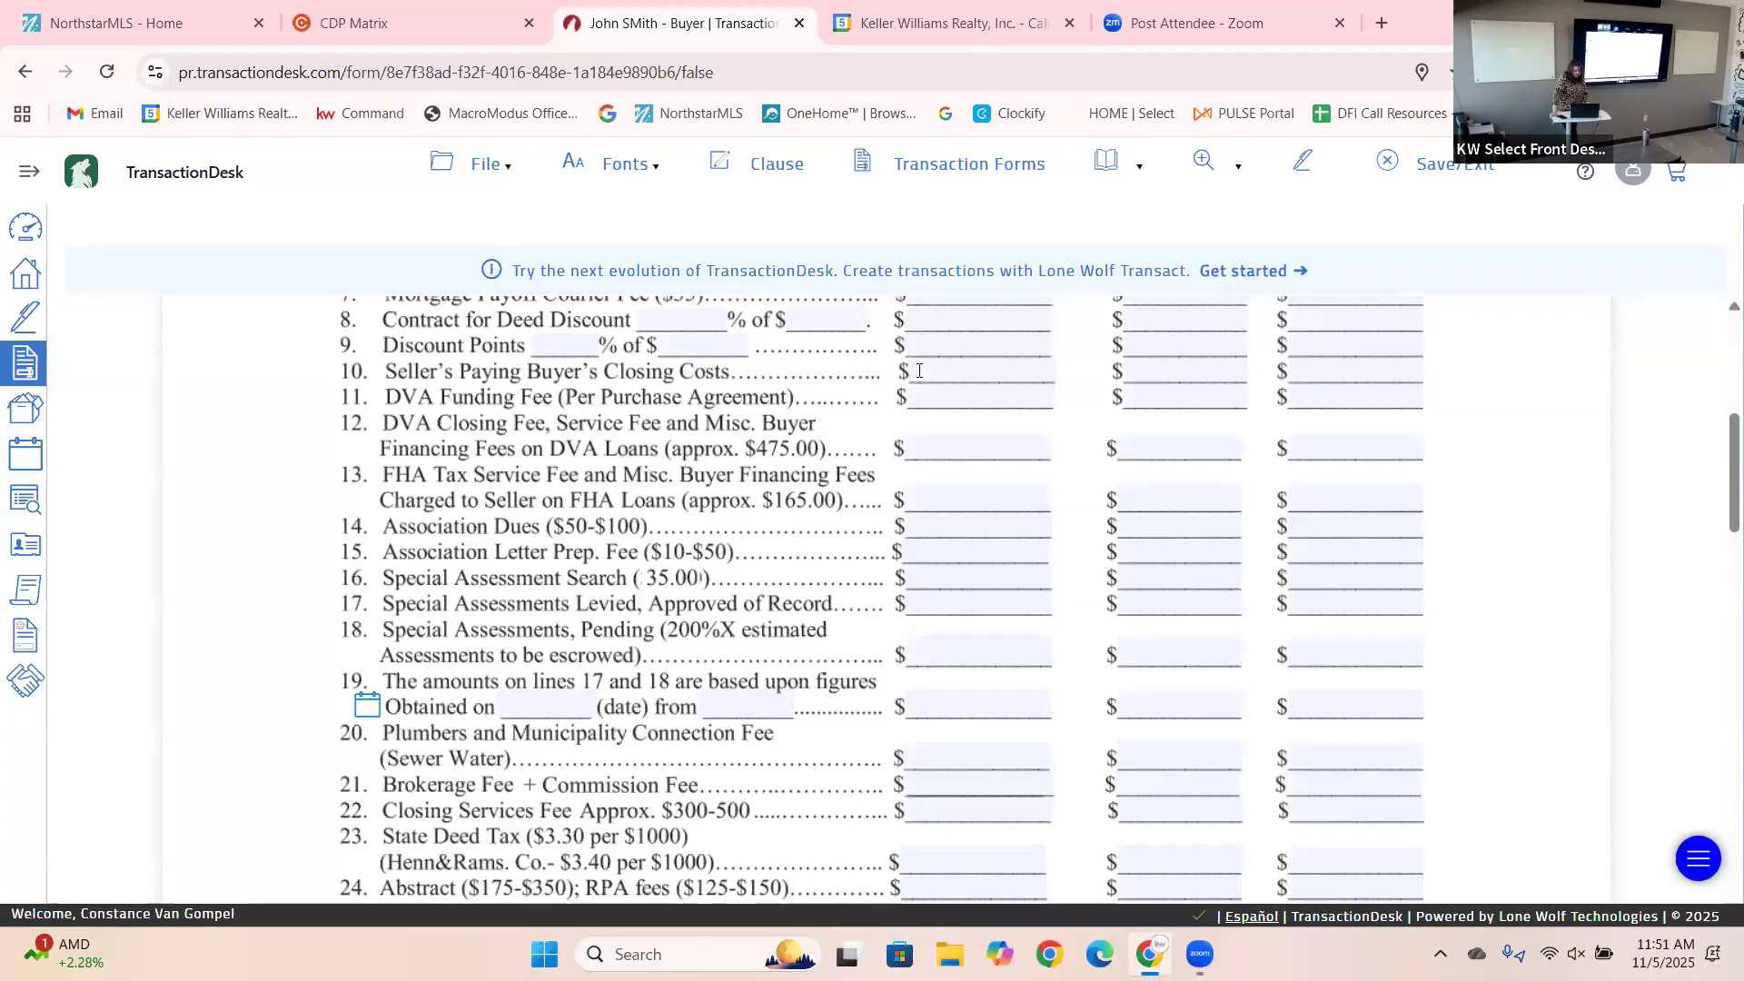
pyautogui.click(919, 371)
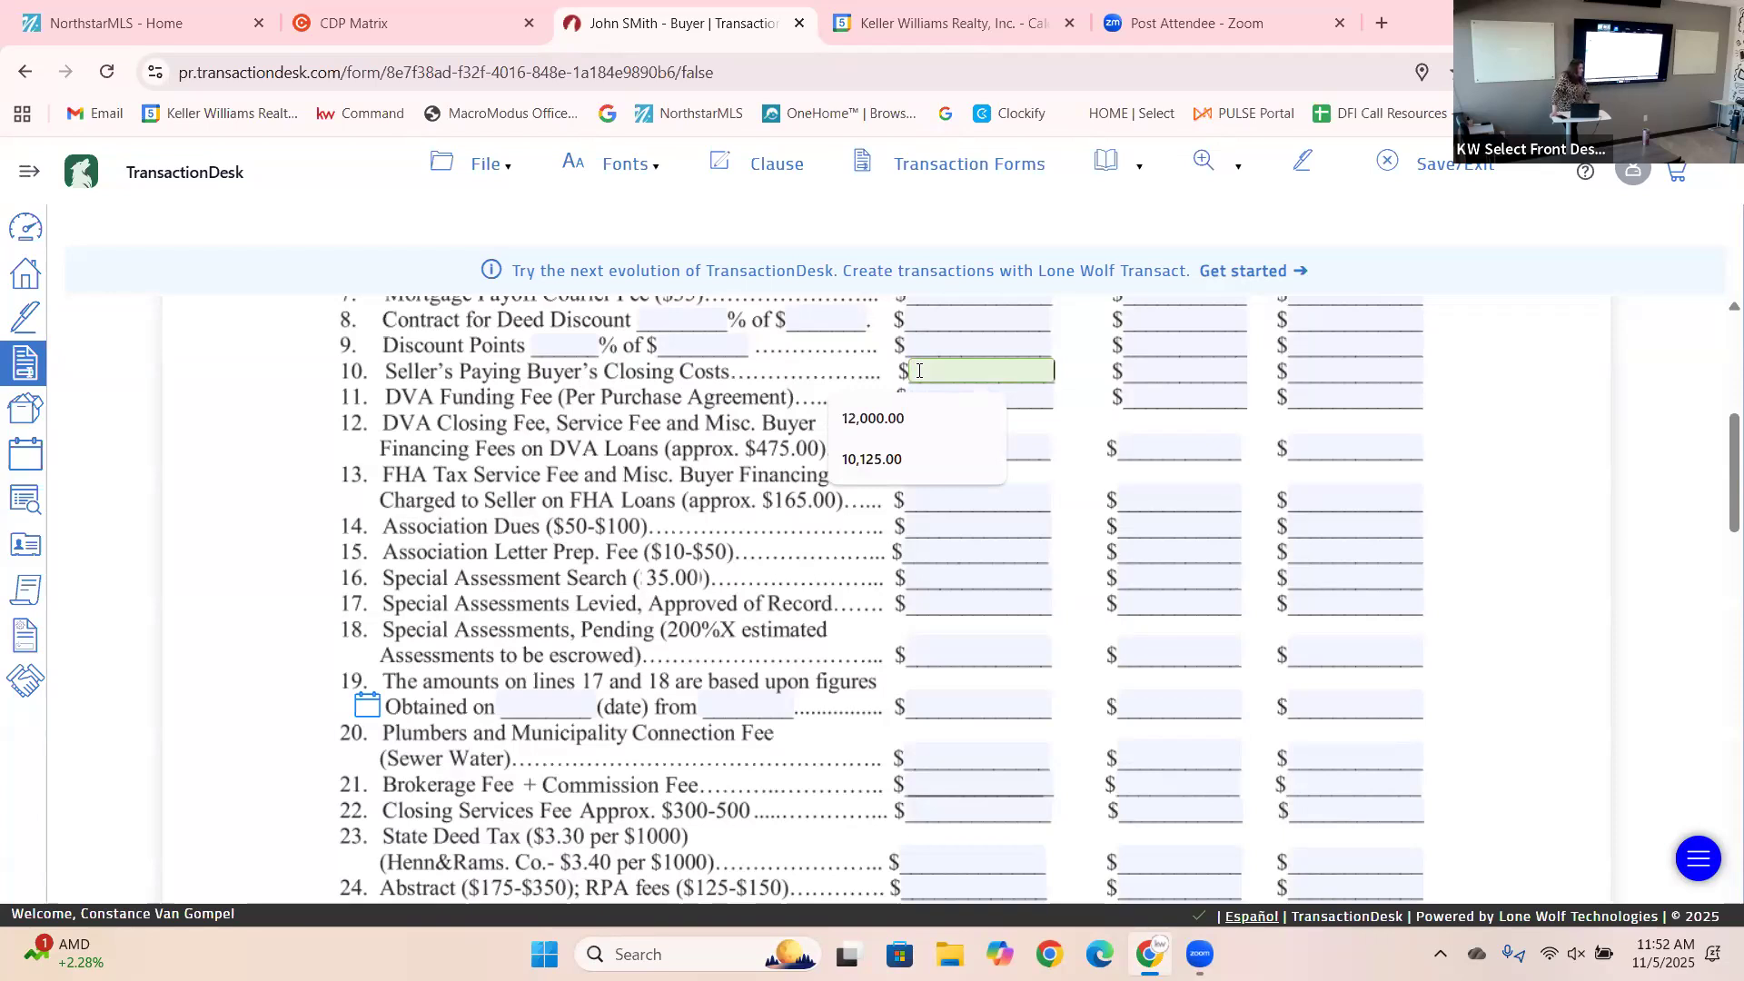
pyautogui.click(1544, 400)
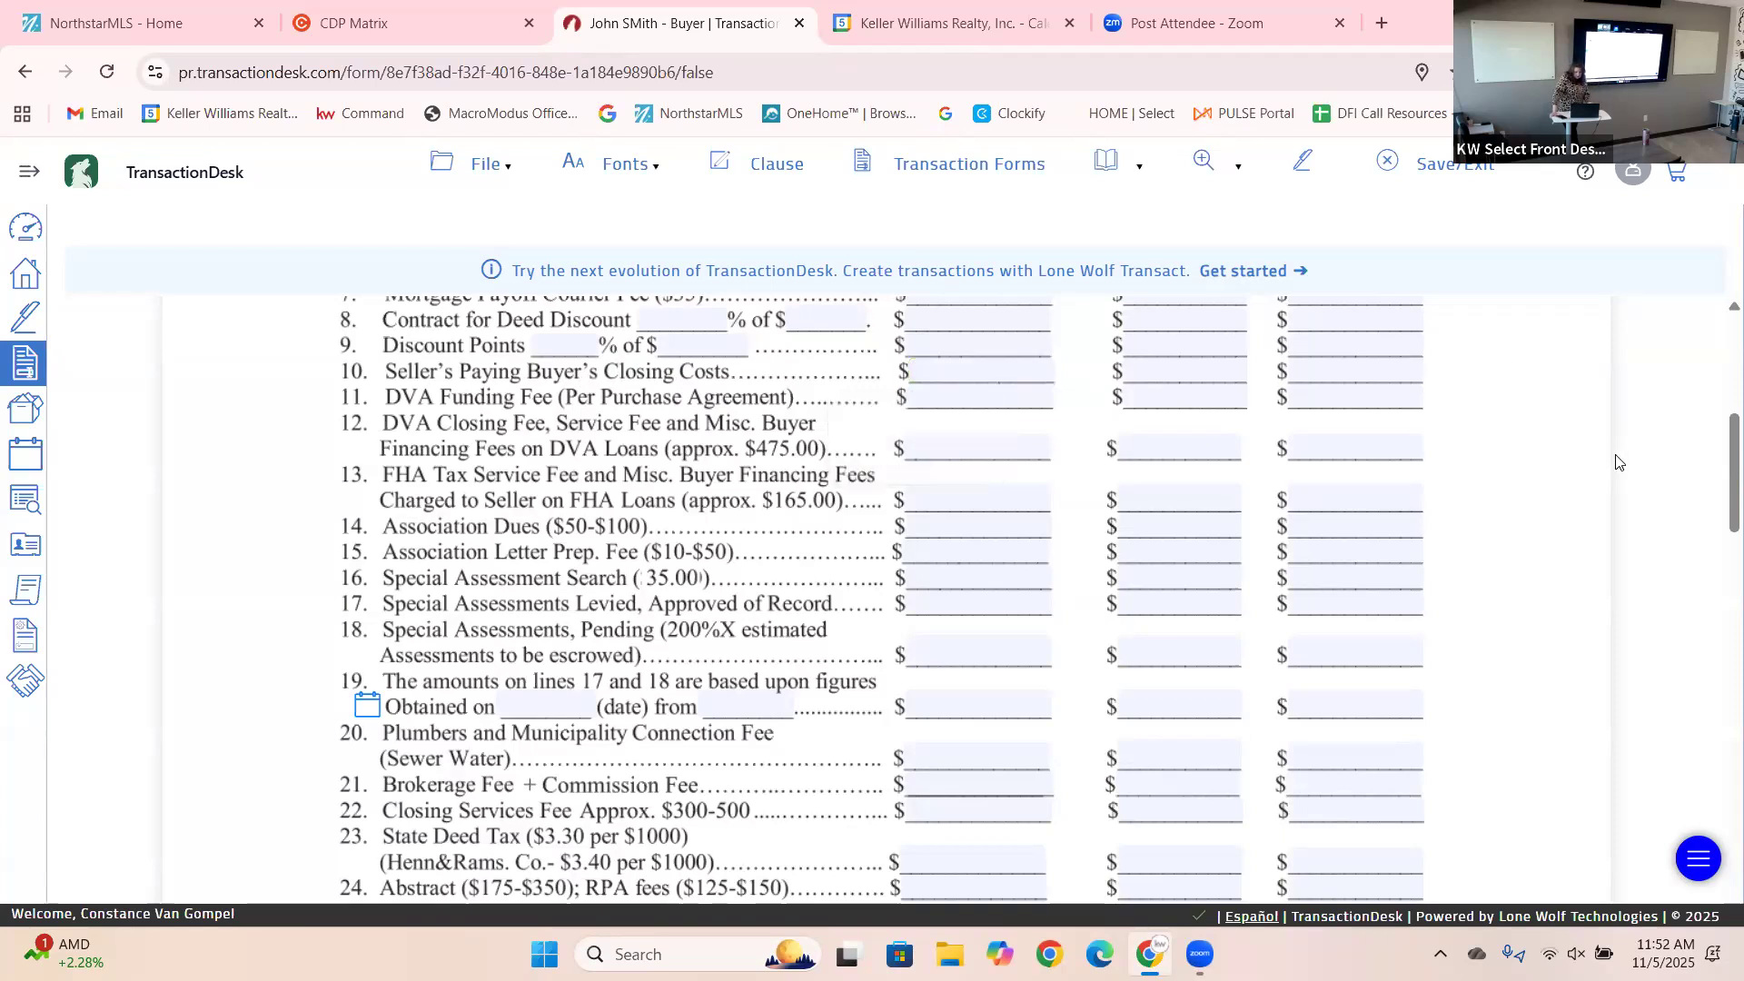
pyautogui.scroll(-1, 1720, 497)
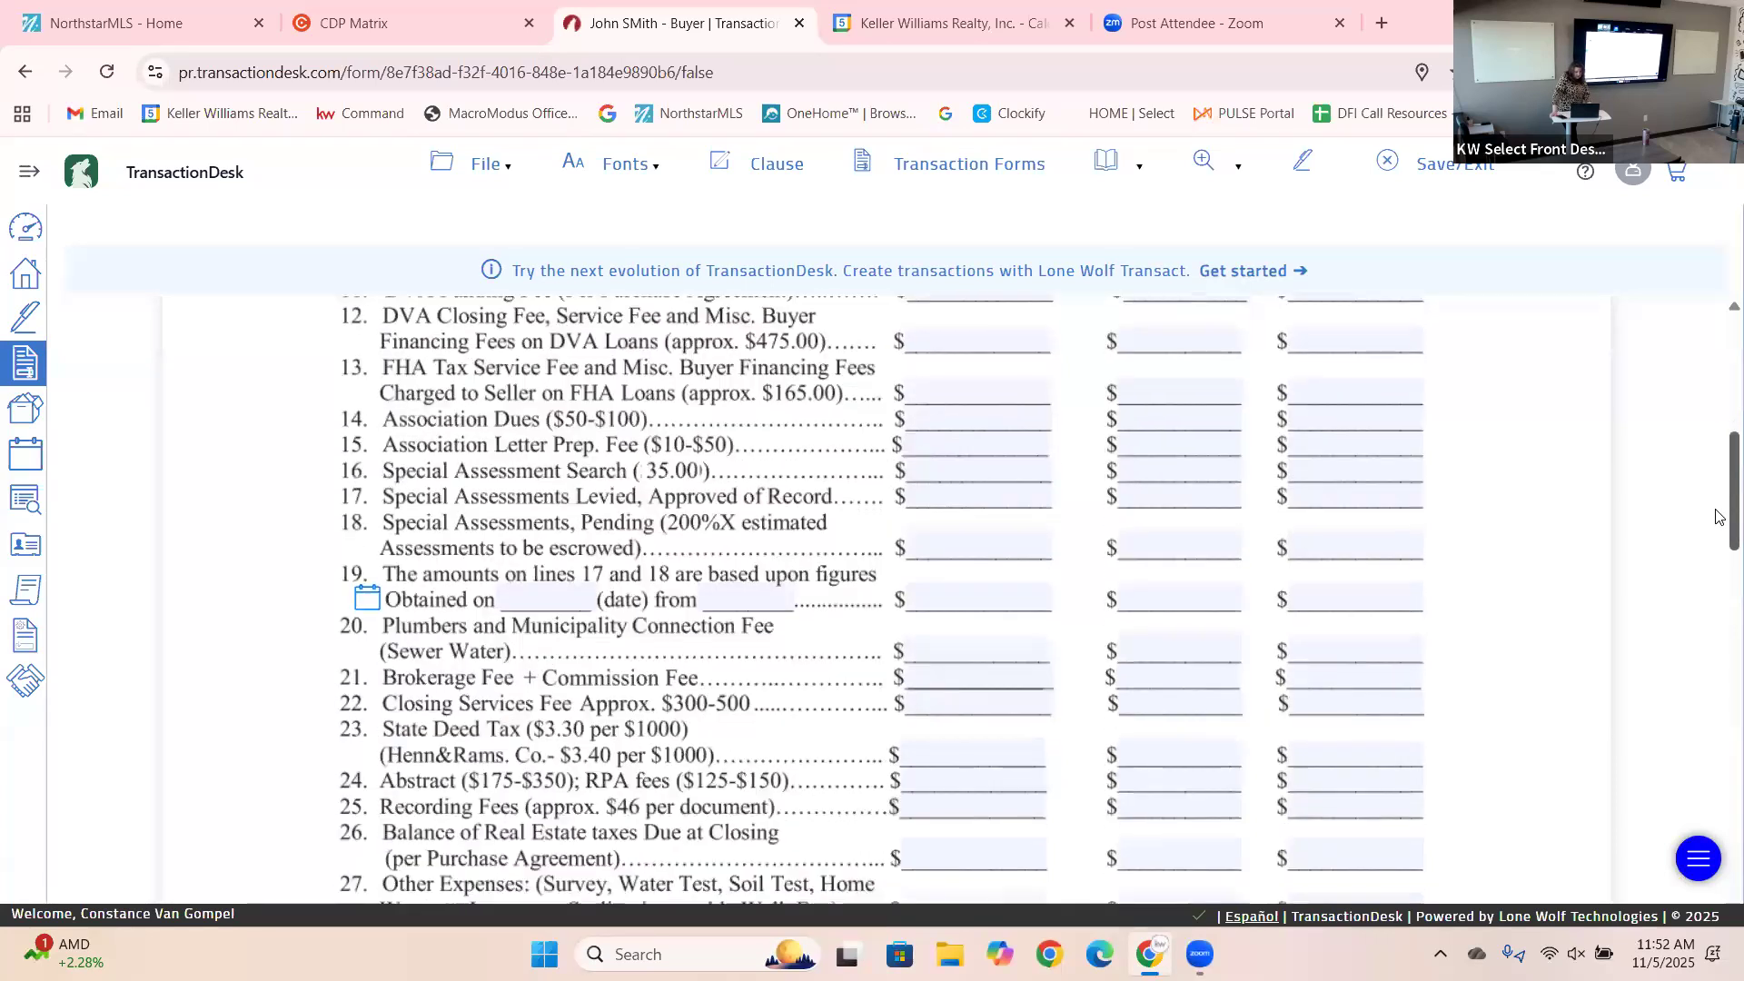
pyautogui.scroll(-1, 1720, 516)
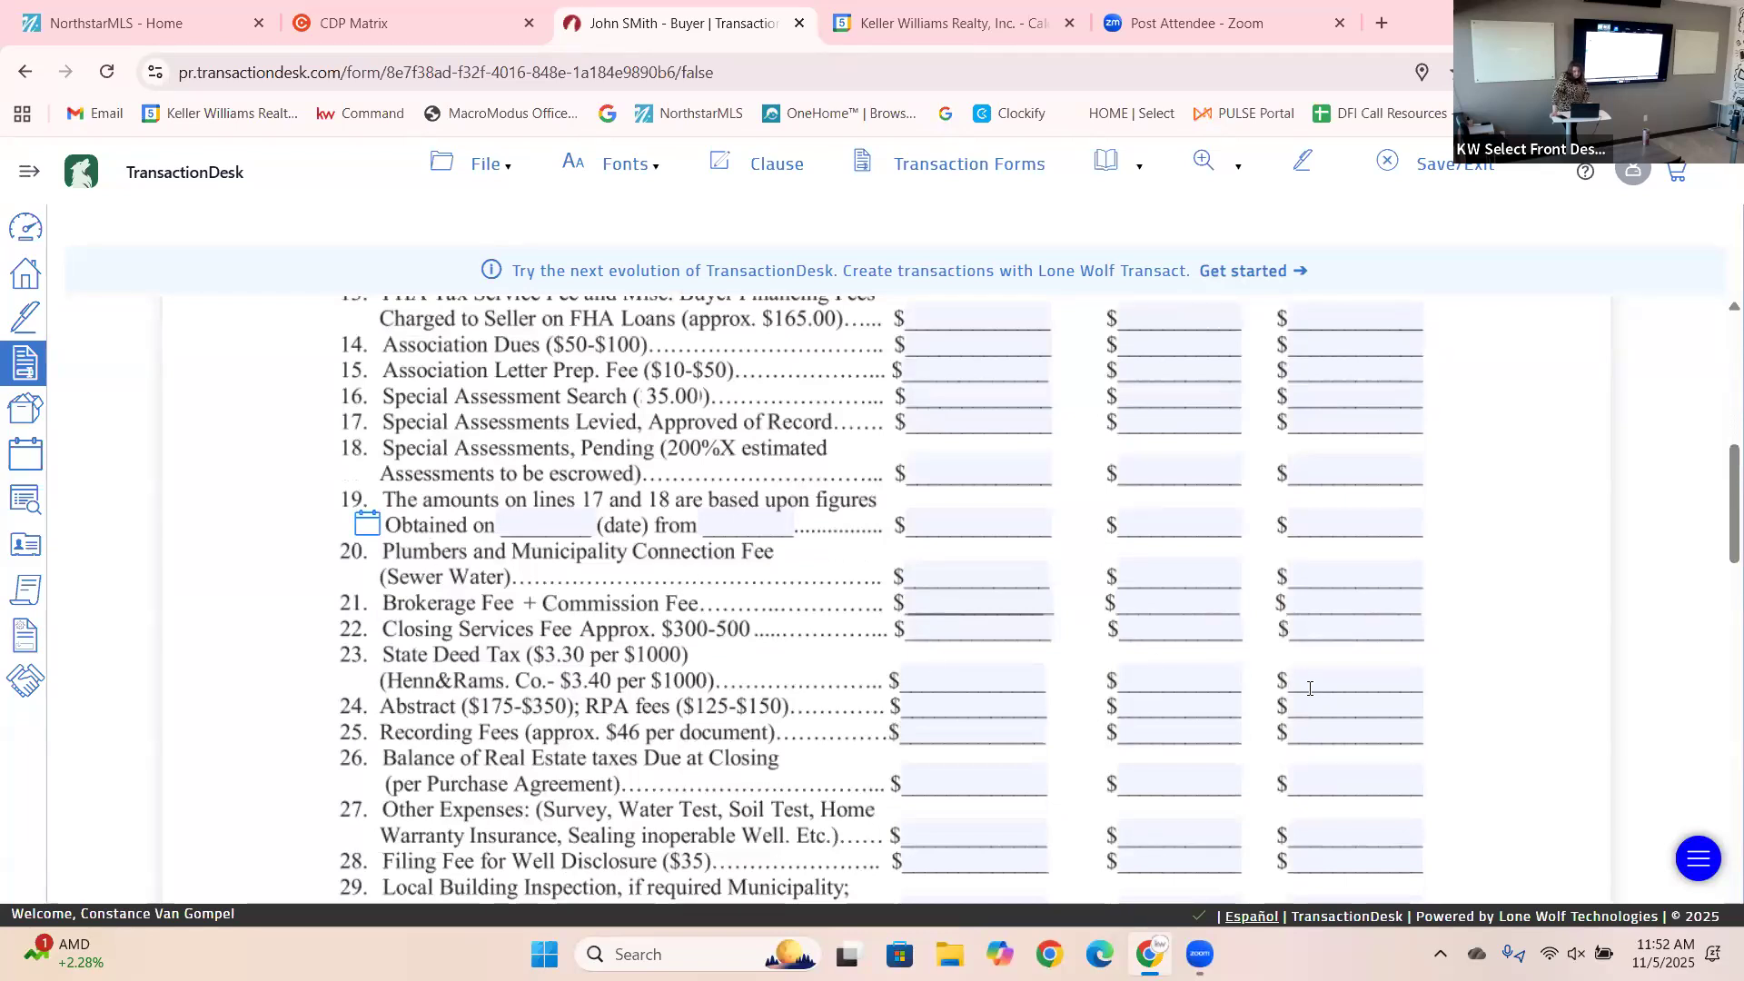
pyautogui.moveTo(1731, 534); pyautogui.dragTo(1719, 573)
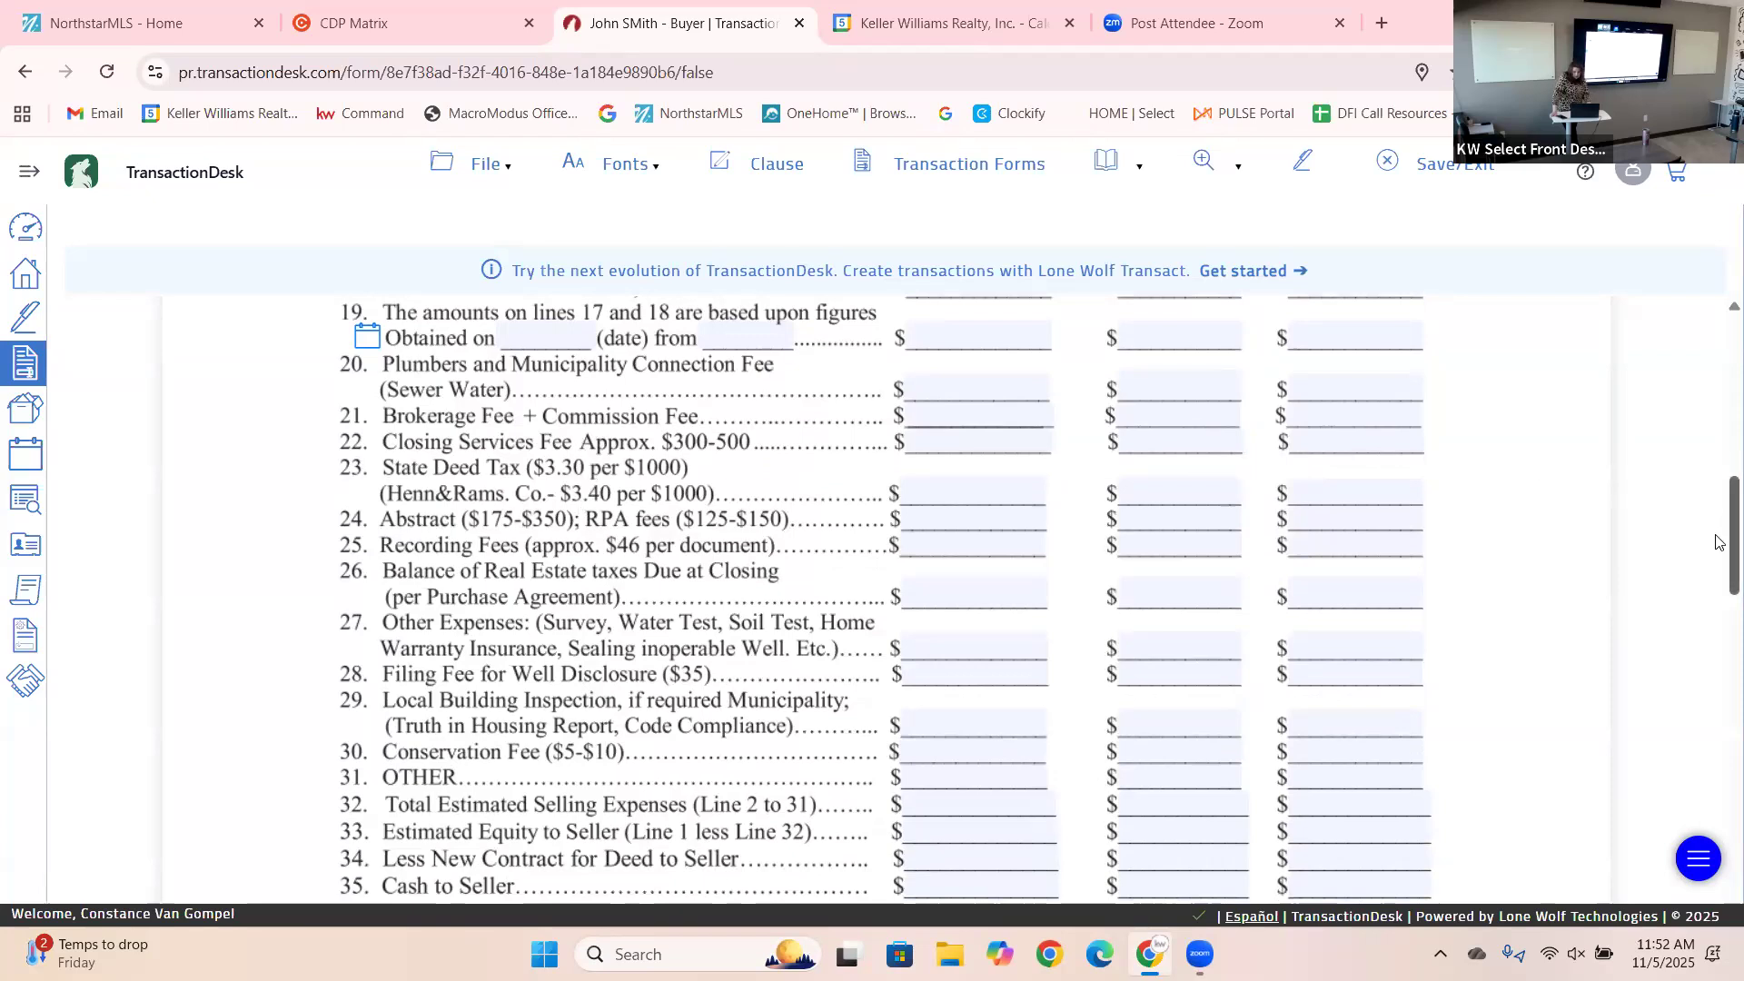
pyautogui.moveTo(1716, 598)
pyautogui.mouseDown()
pyautogui.moveTo(1716, 838)
pyautogui.moveTo(1710, 574)
pyautogui.mouseUp()
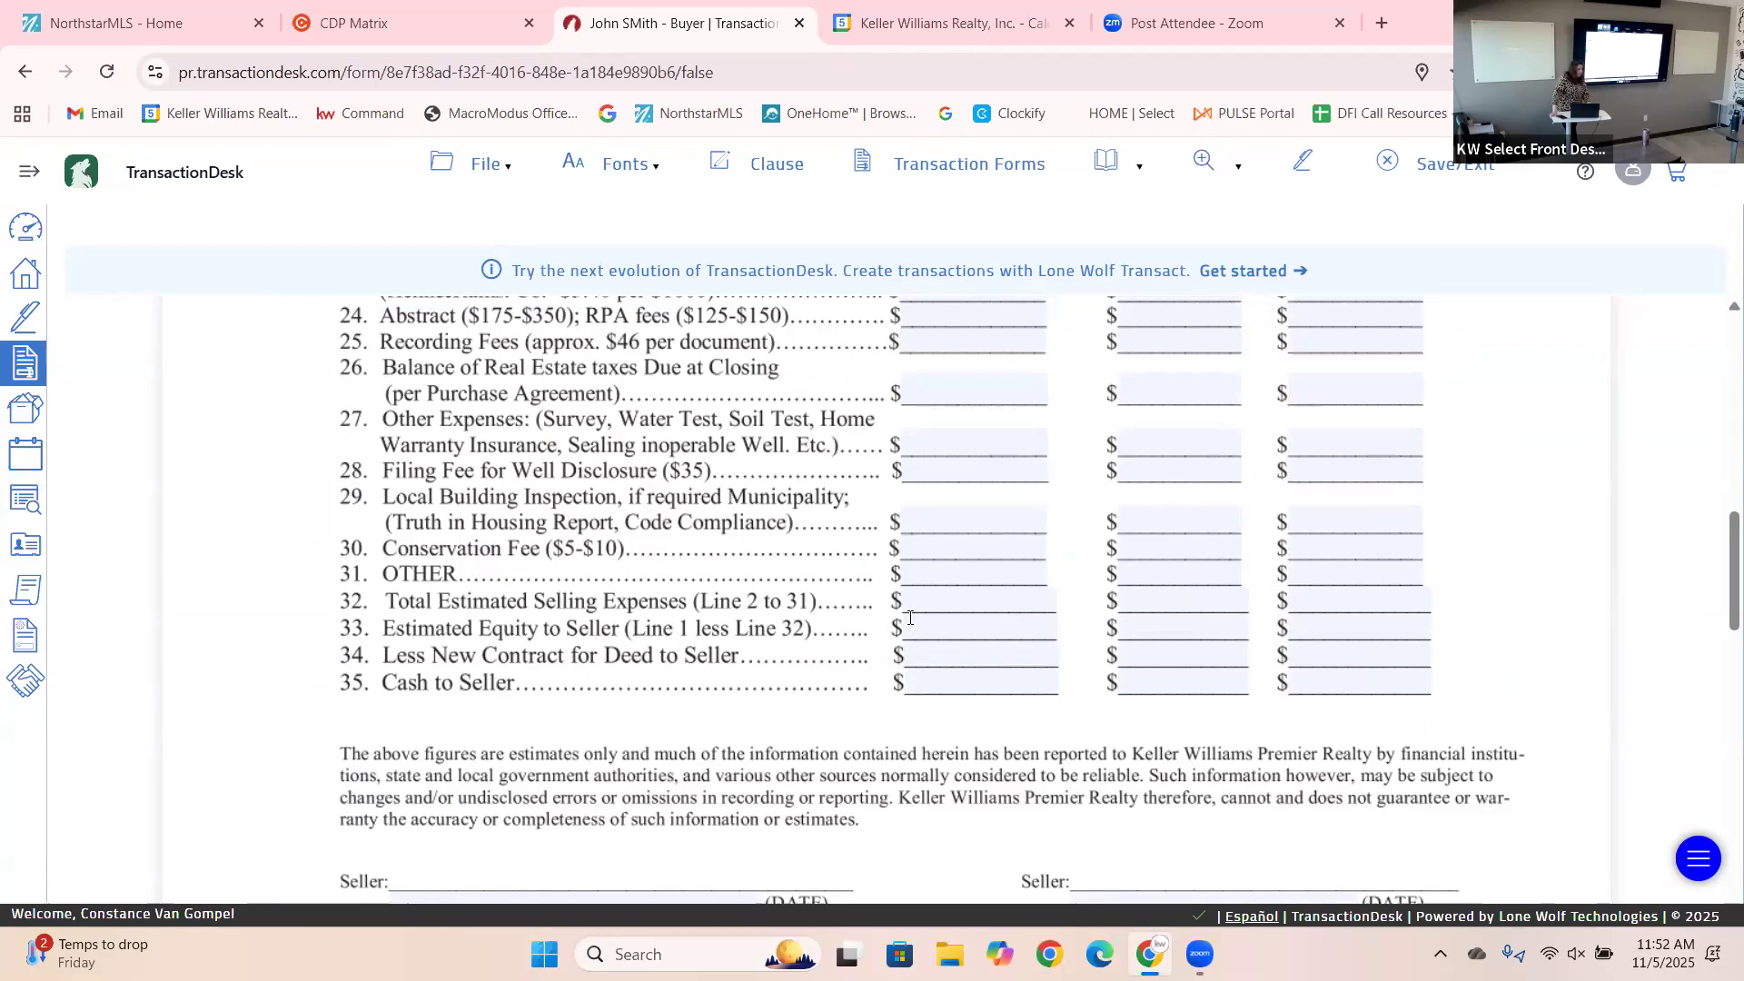
pyautogui.click(945, 683)
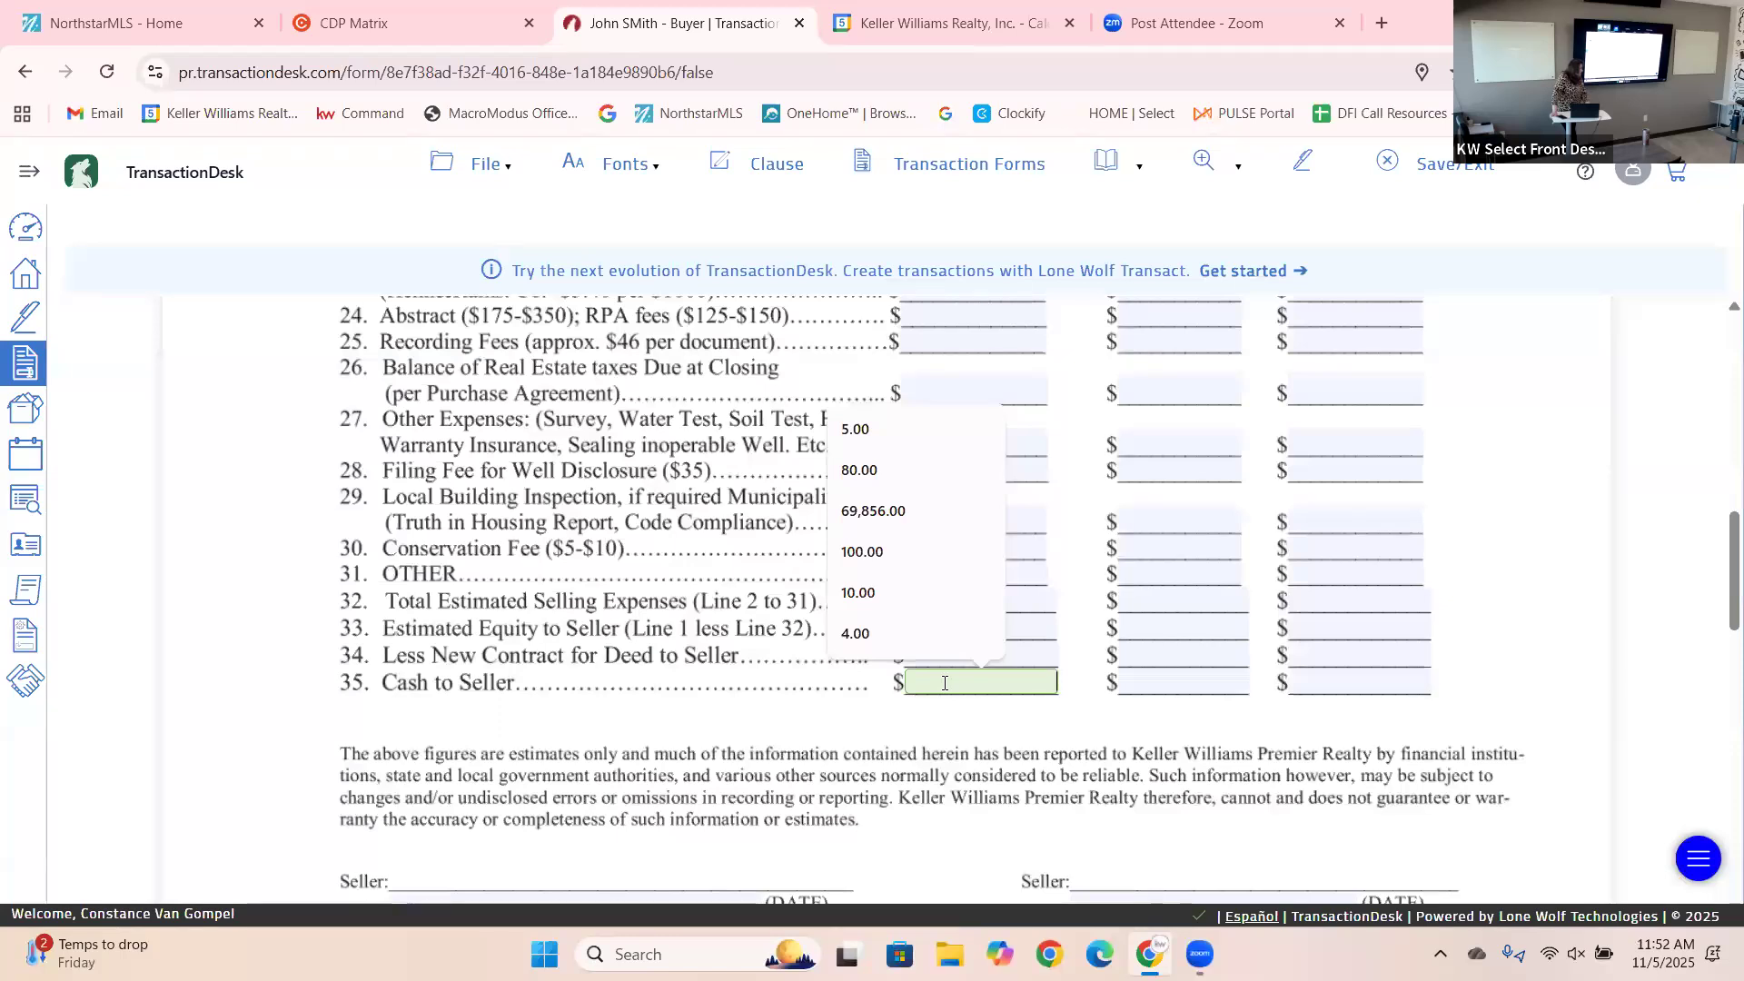
pyautogui.click(1585, 381)
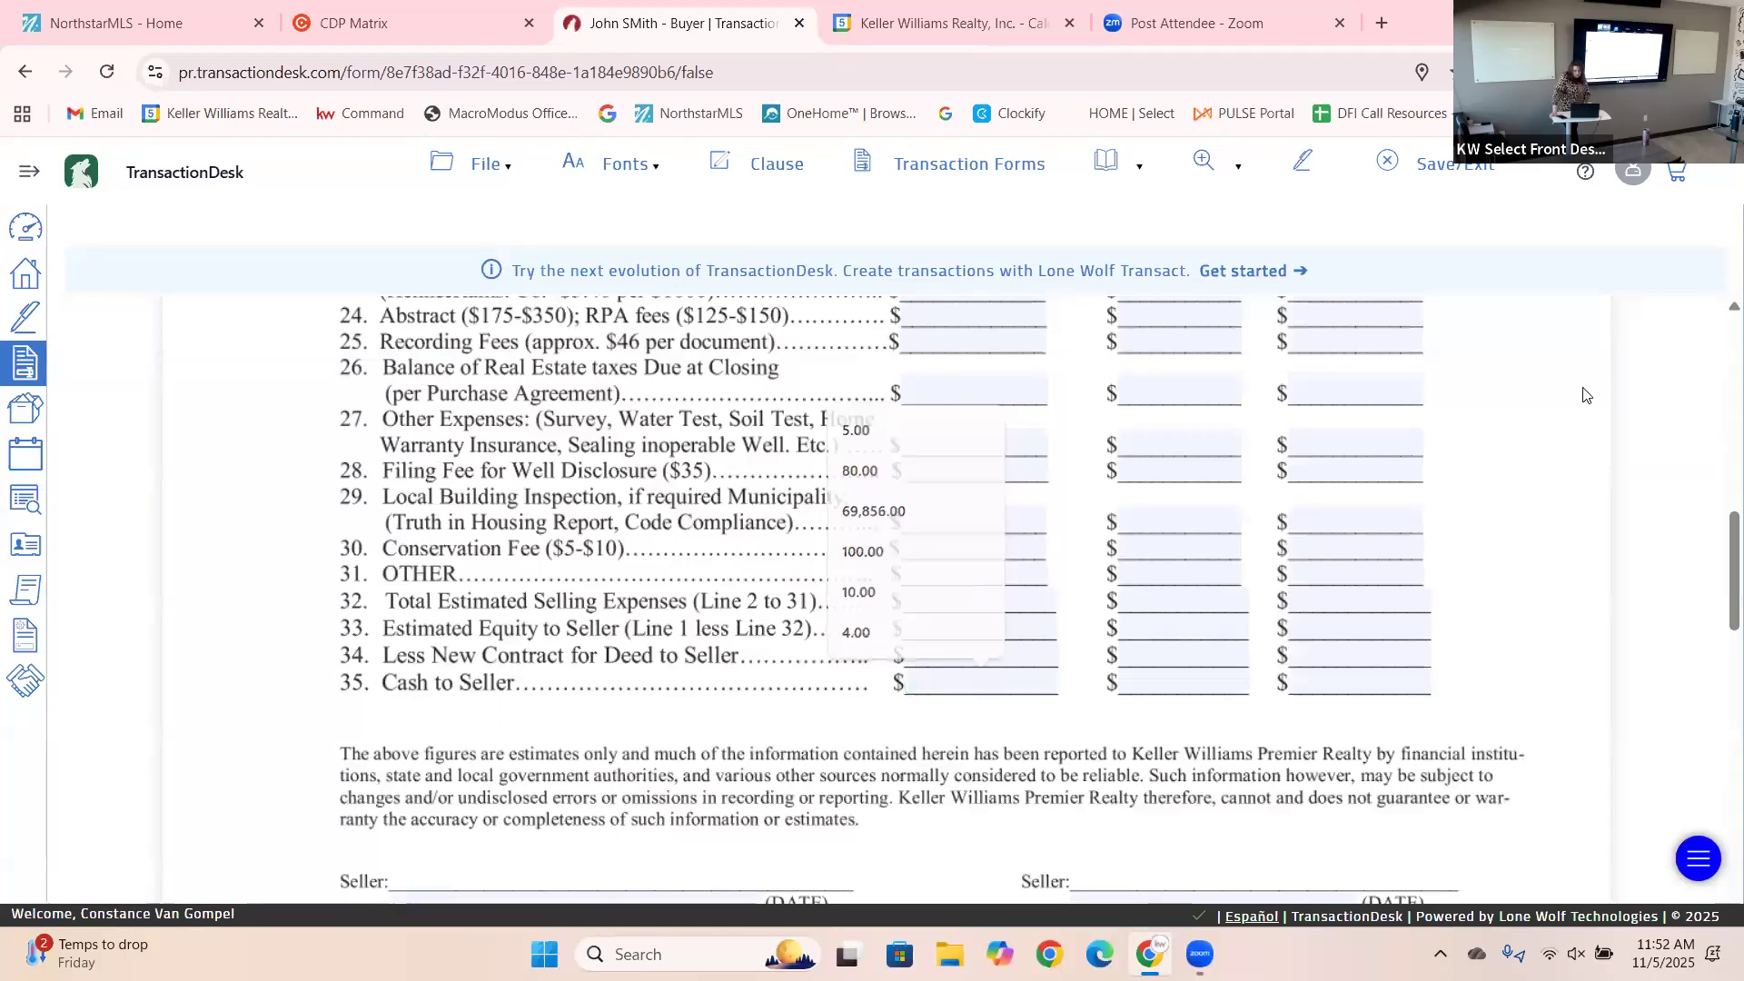
pyautogui.moveTo(1719, 511); pyautogui.dragTo(1719, 362)
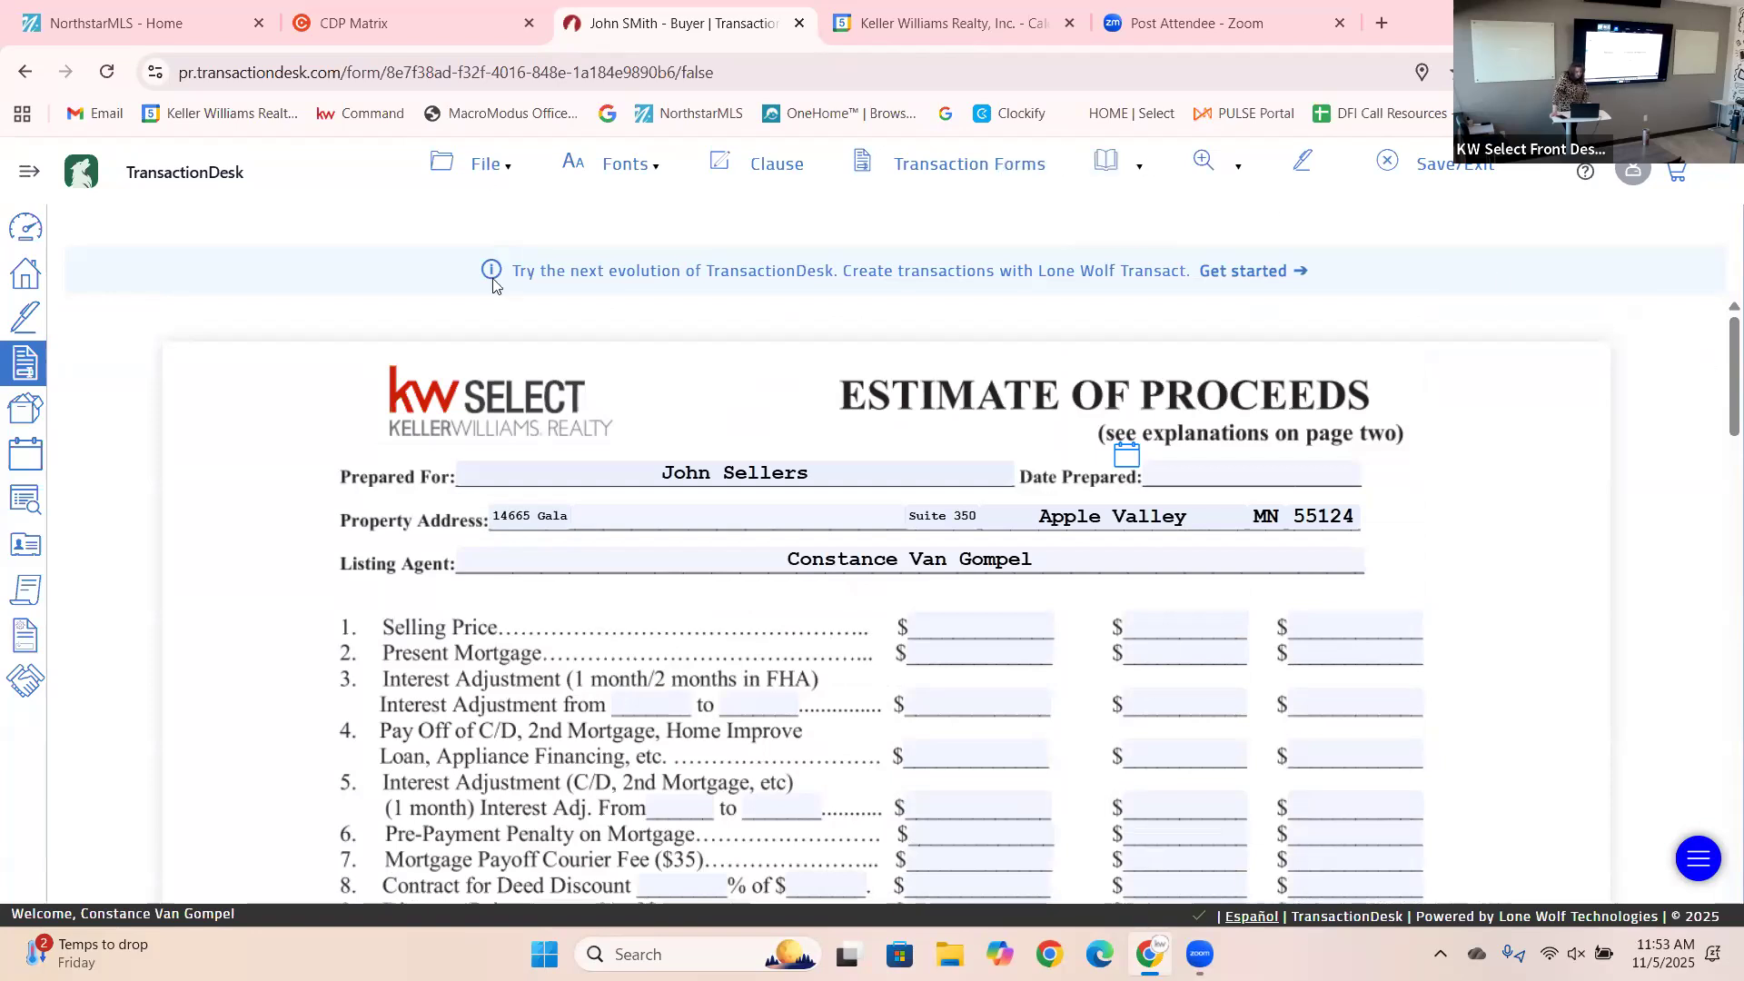
# Save the Estimate of Proceeds form.
pyautogui.click(485, 163)
pyautogui.moveTo(481, 334)
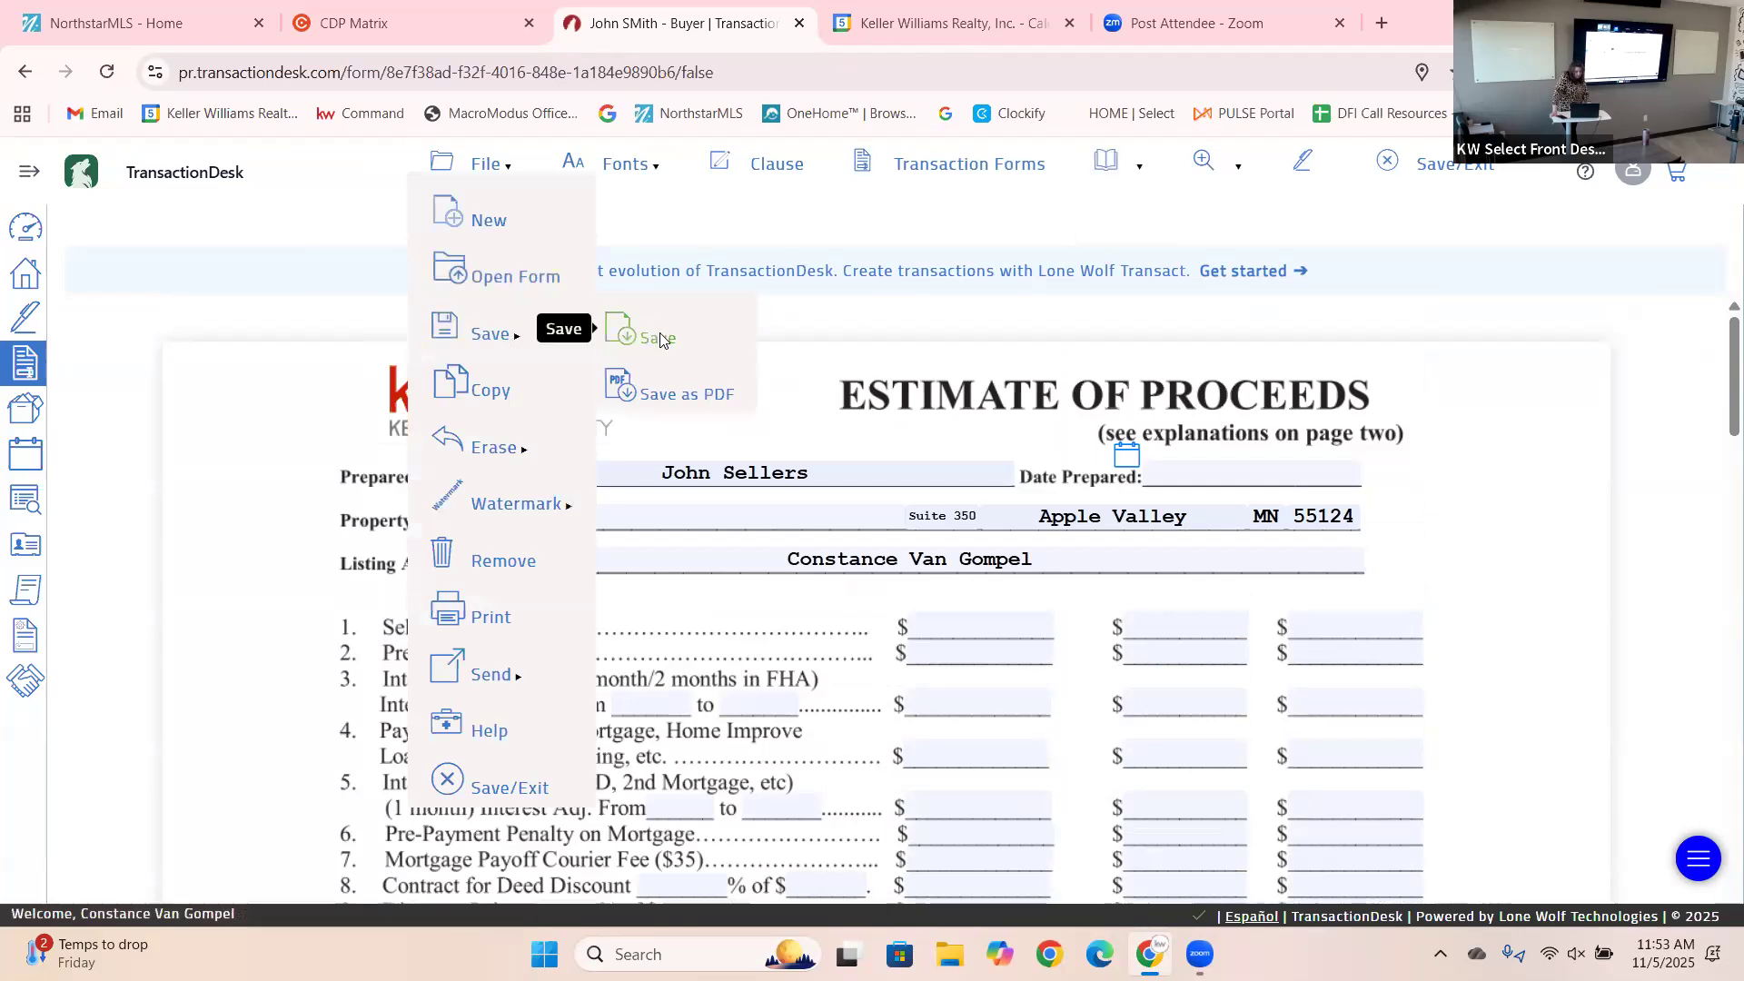
pyautogui.click(659, 338)
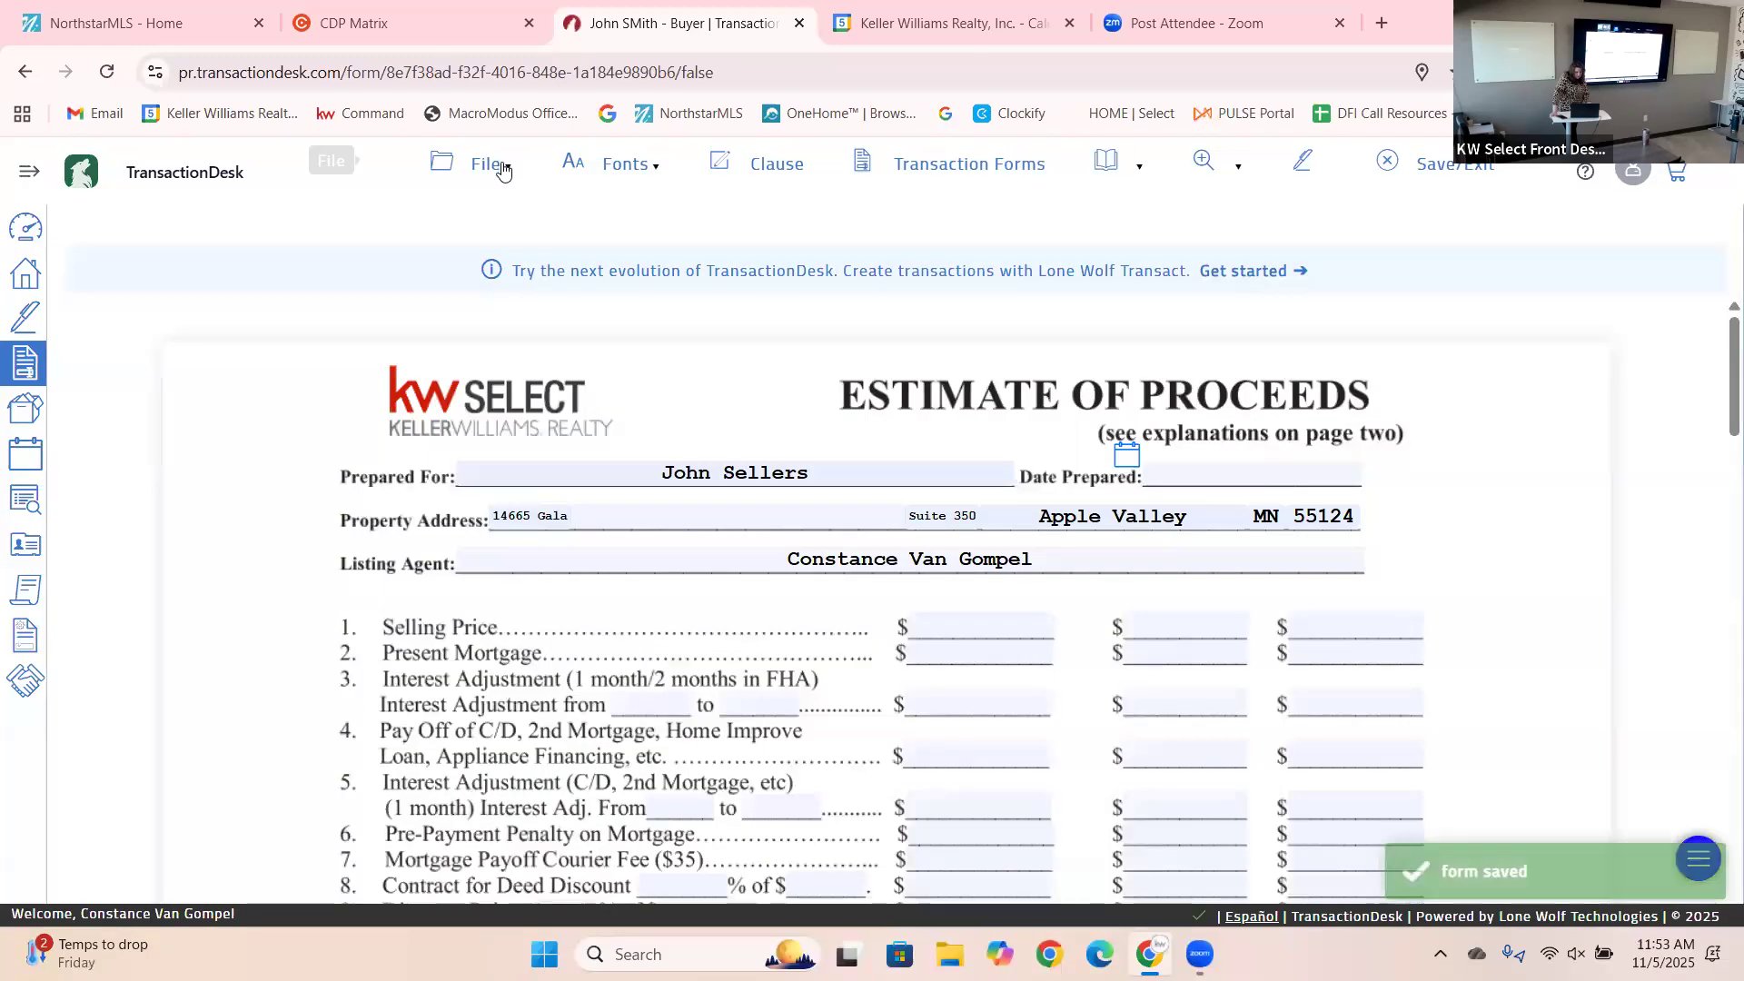
# Open the Single Family Residential Listing Input Form and dismiss the browser's save-address popup.
pyautogui.click(495, 166)
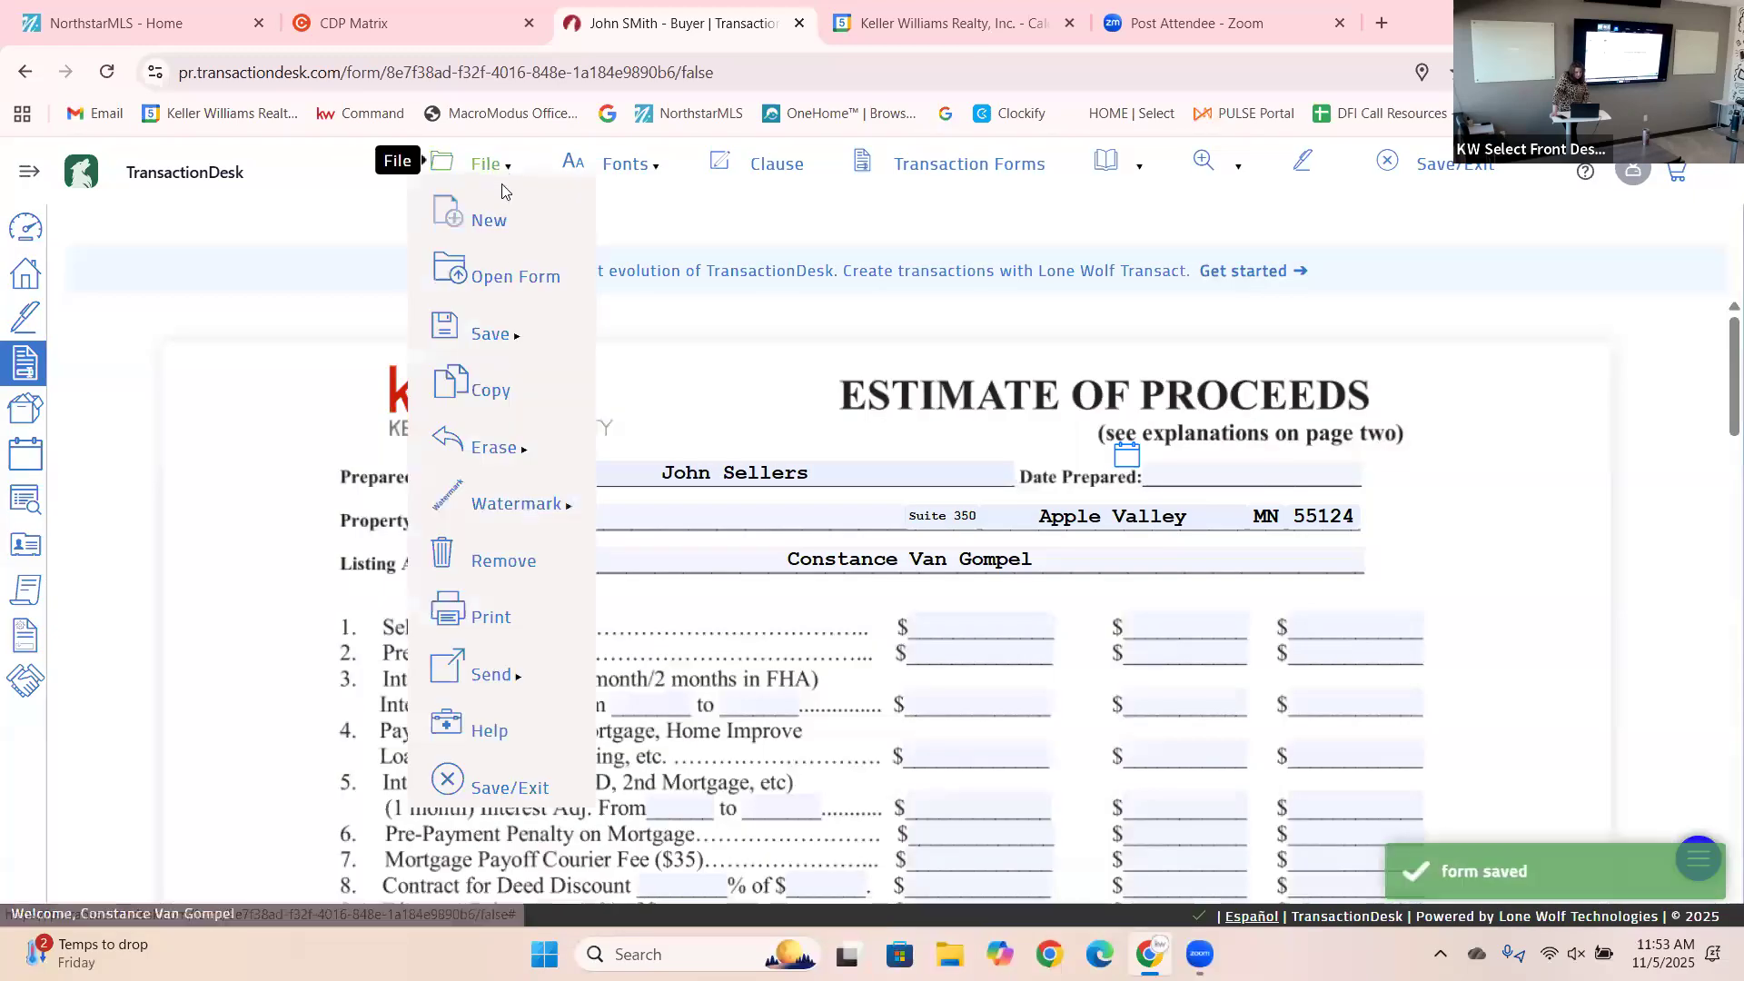
pyautogui.click(511, 280)
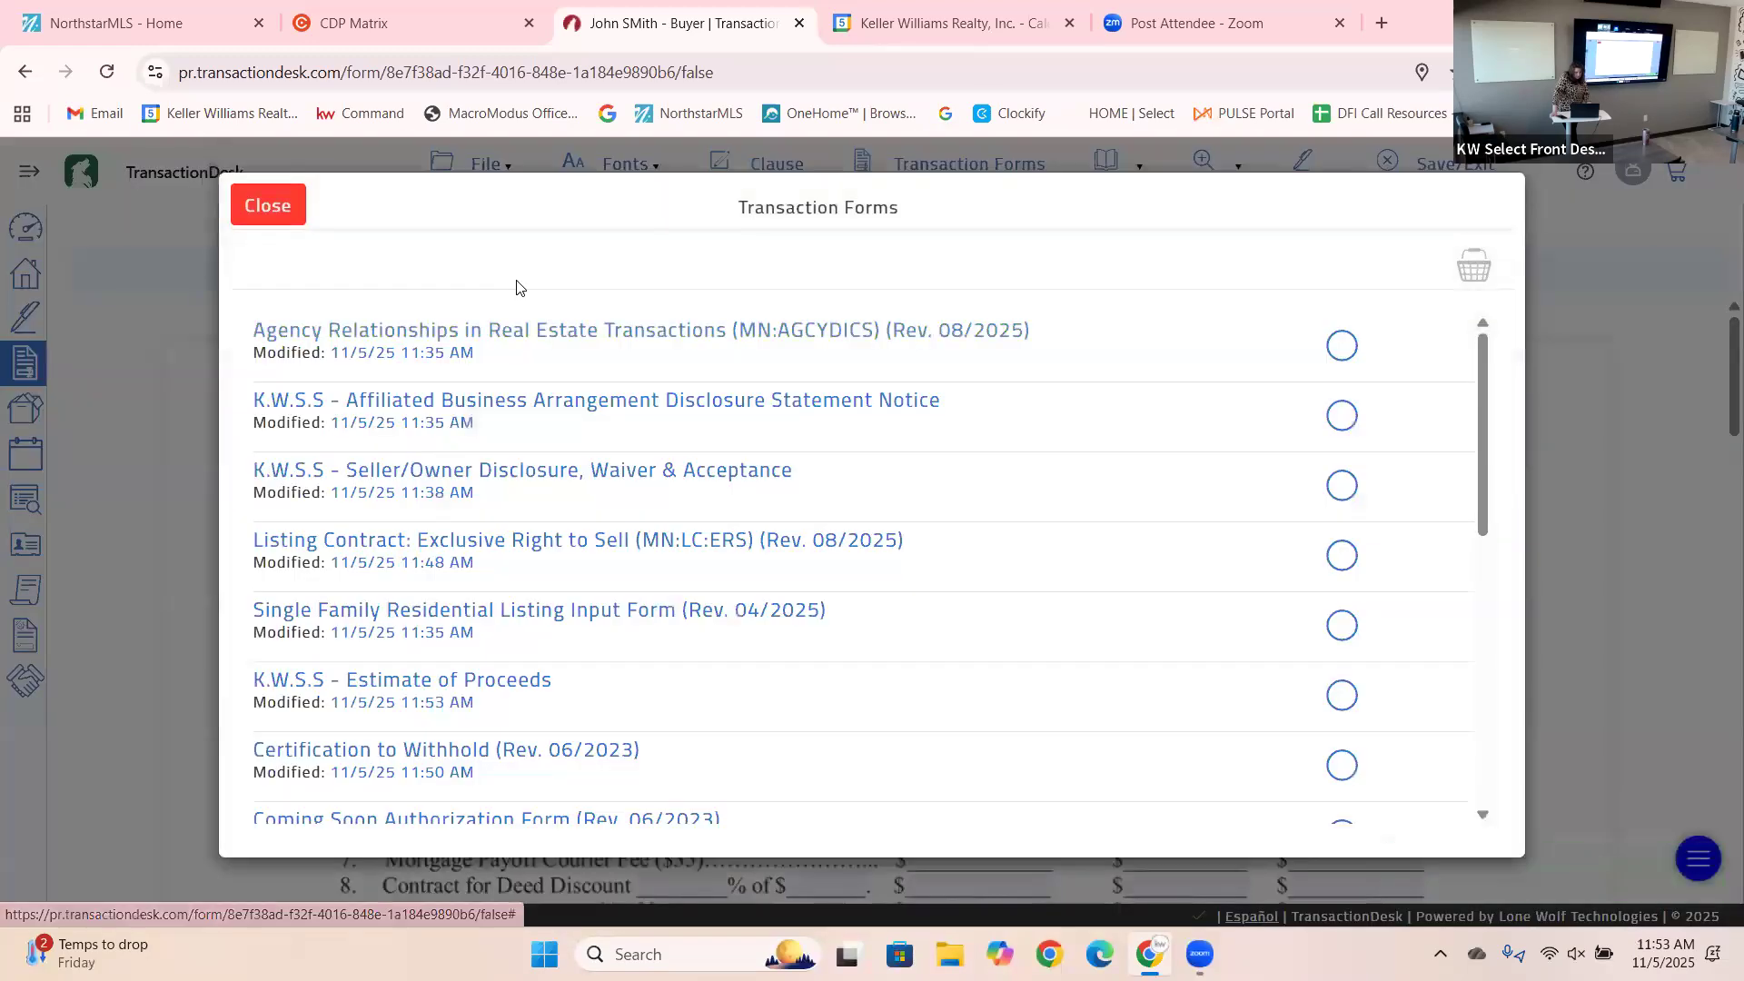
pyautogui.click(491, 611)
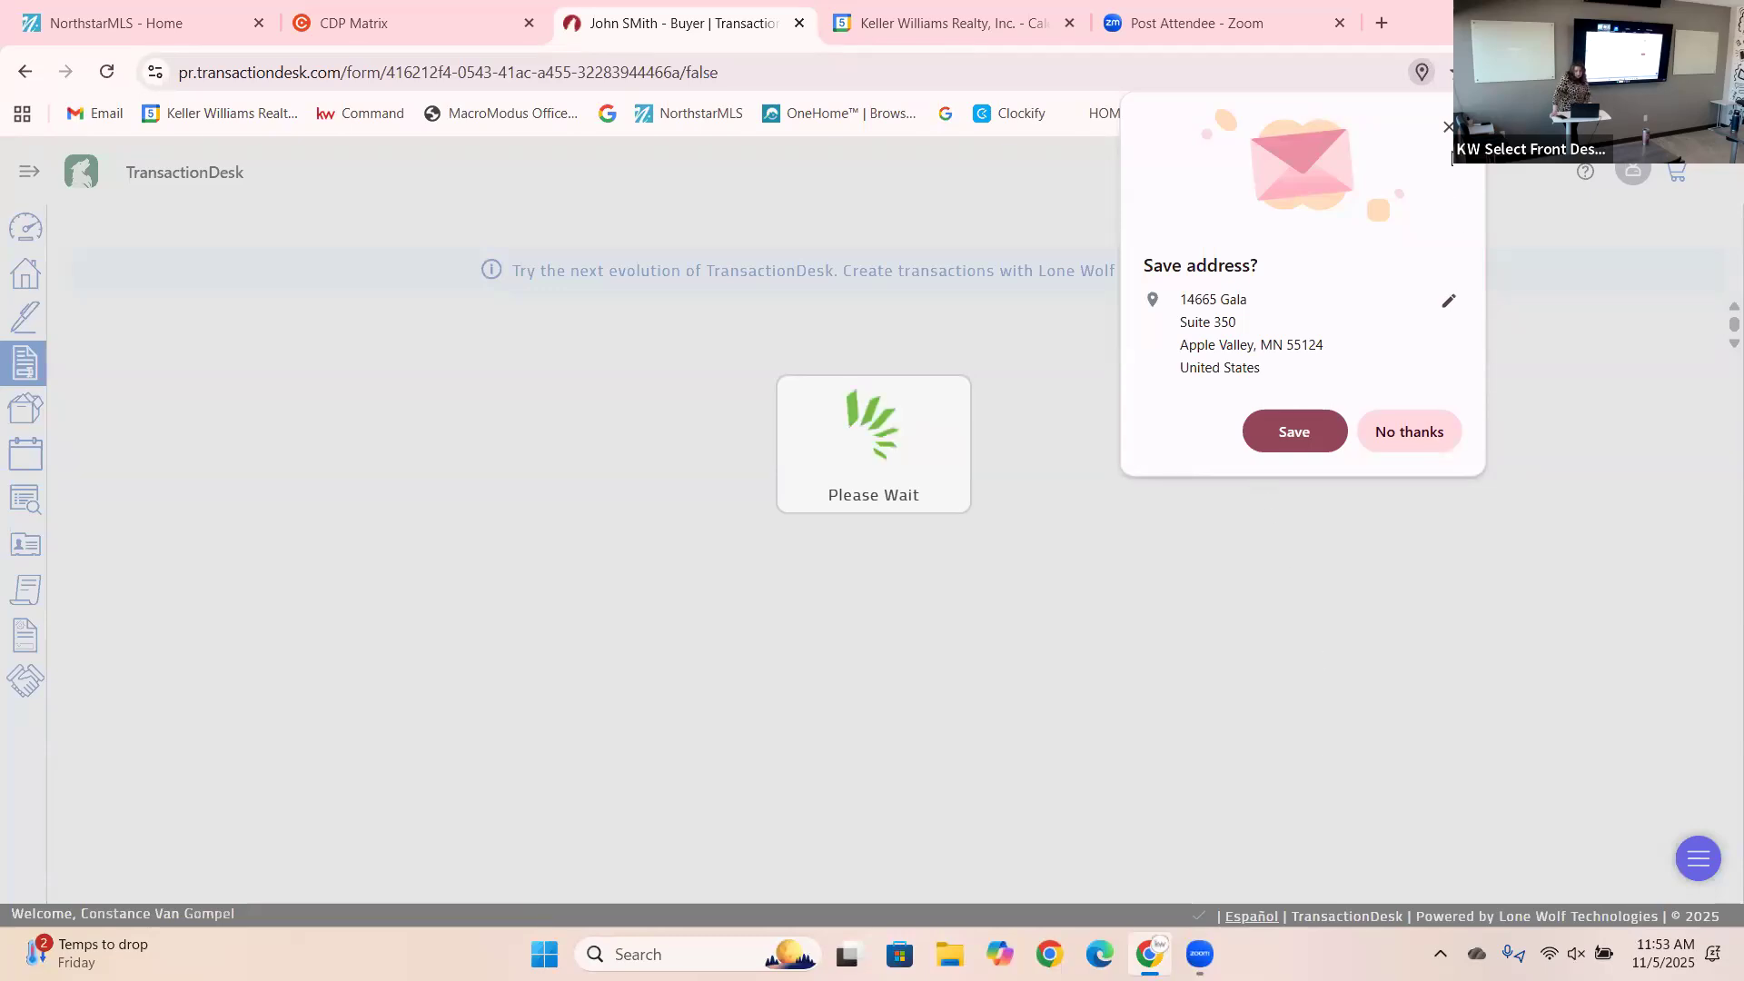
pyautogui.click(1449, 126)
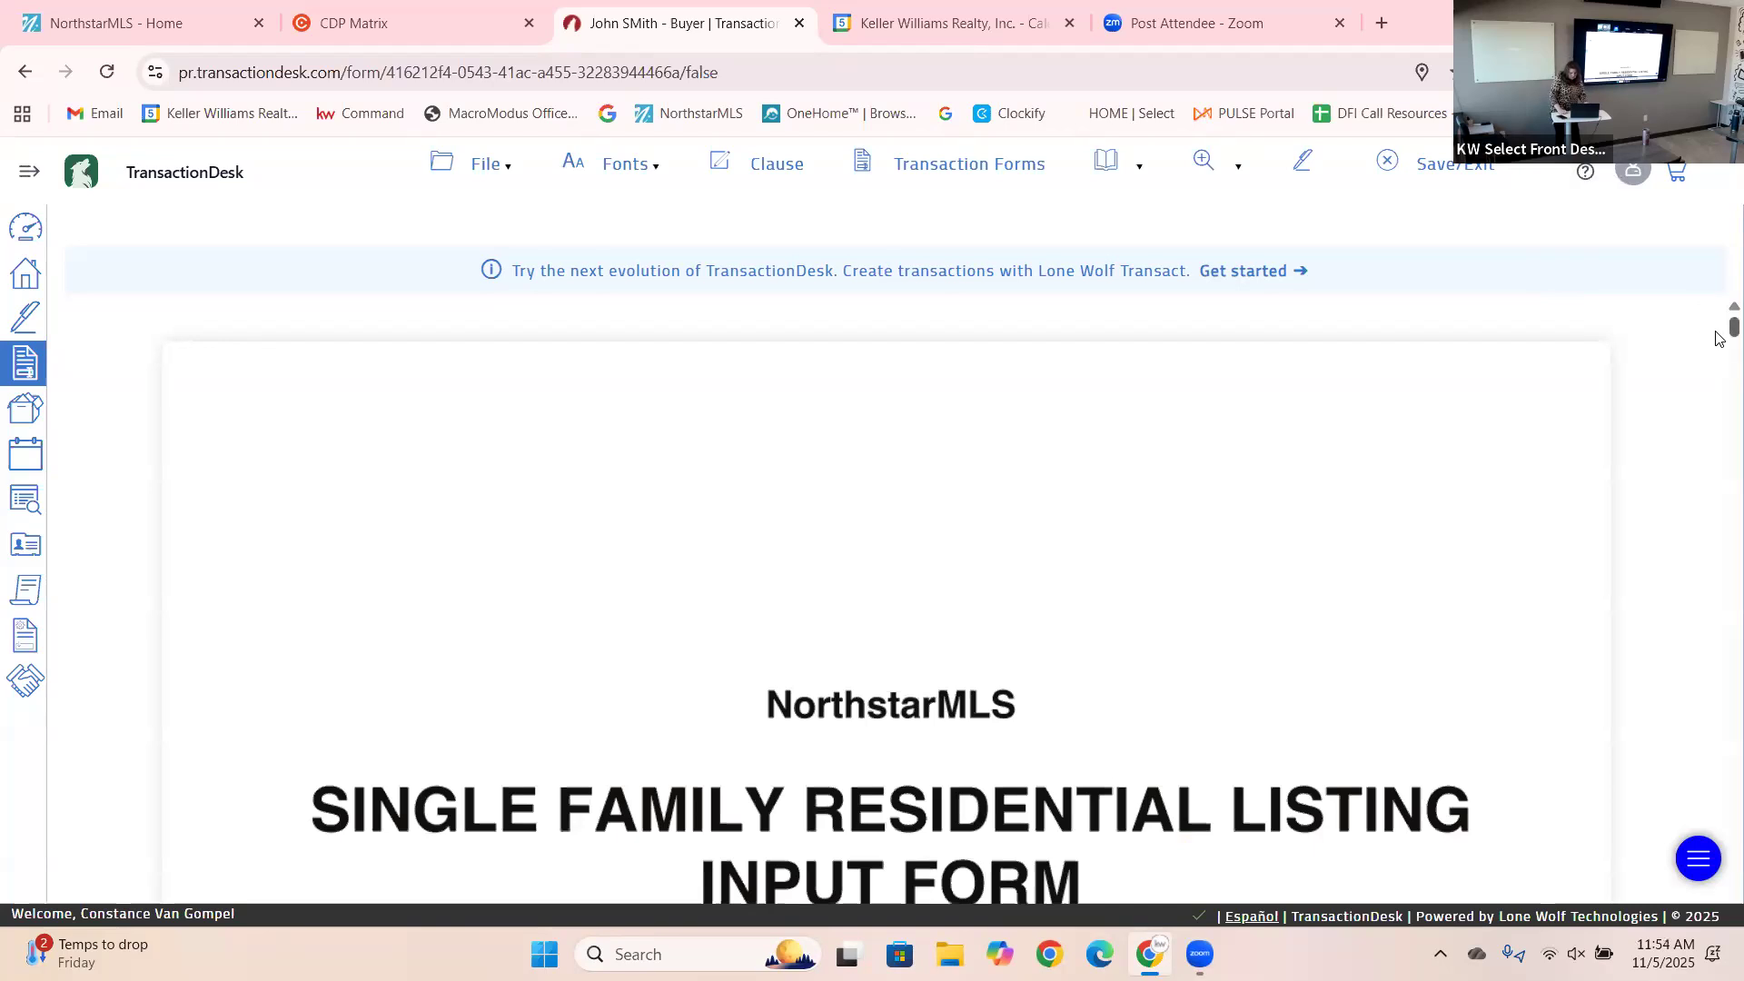
# Set the listing contract start date to 11/05/2025 and end date to 04/30/2026.
pyautogui.scroll(-6, 1720, 339)
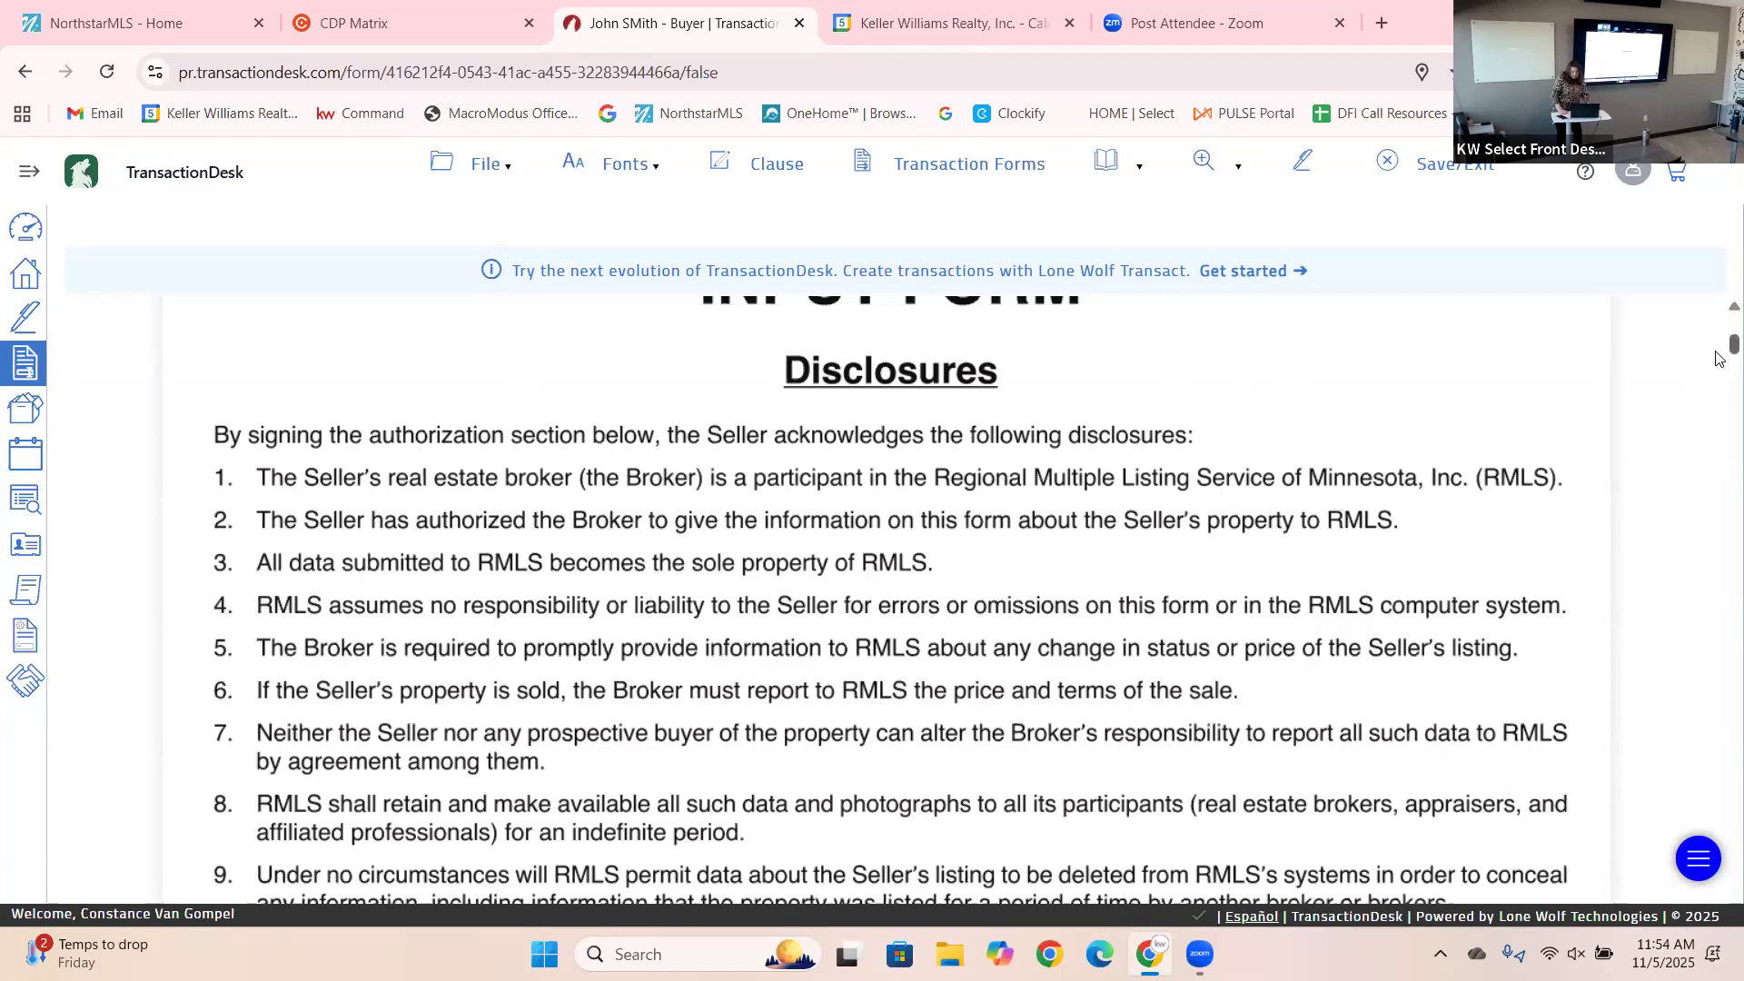
pyautogui.scroll(-2, 1719, 357)
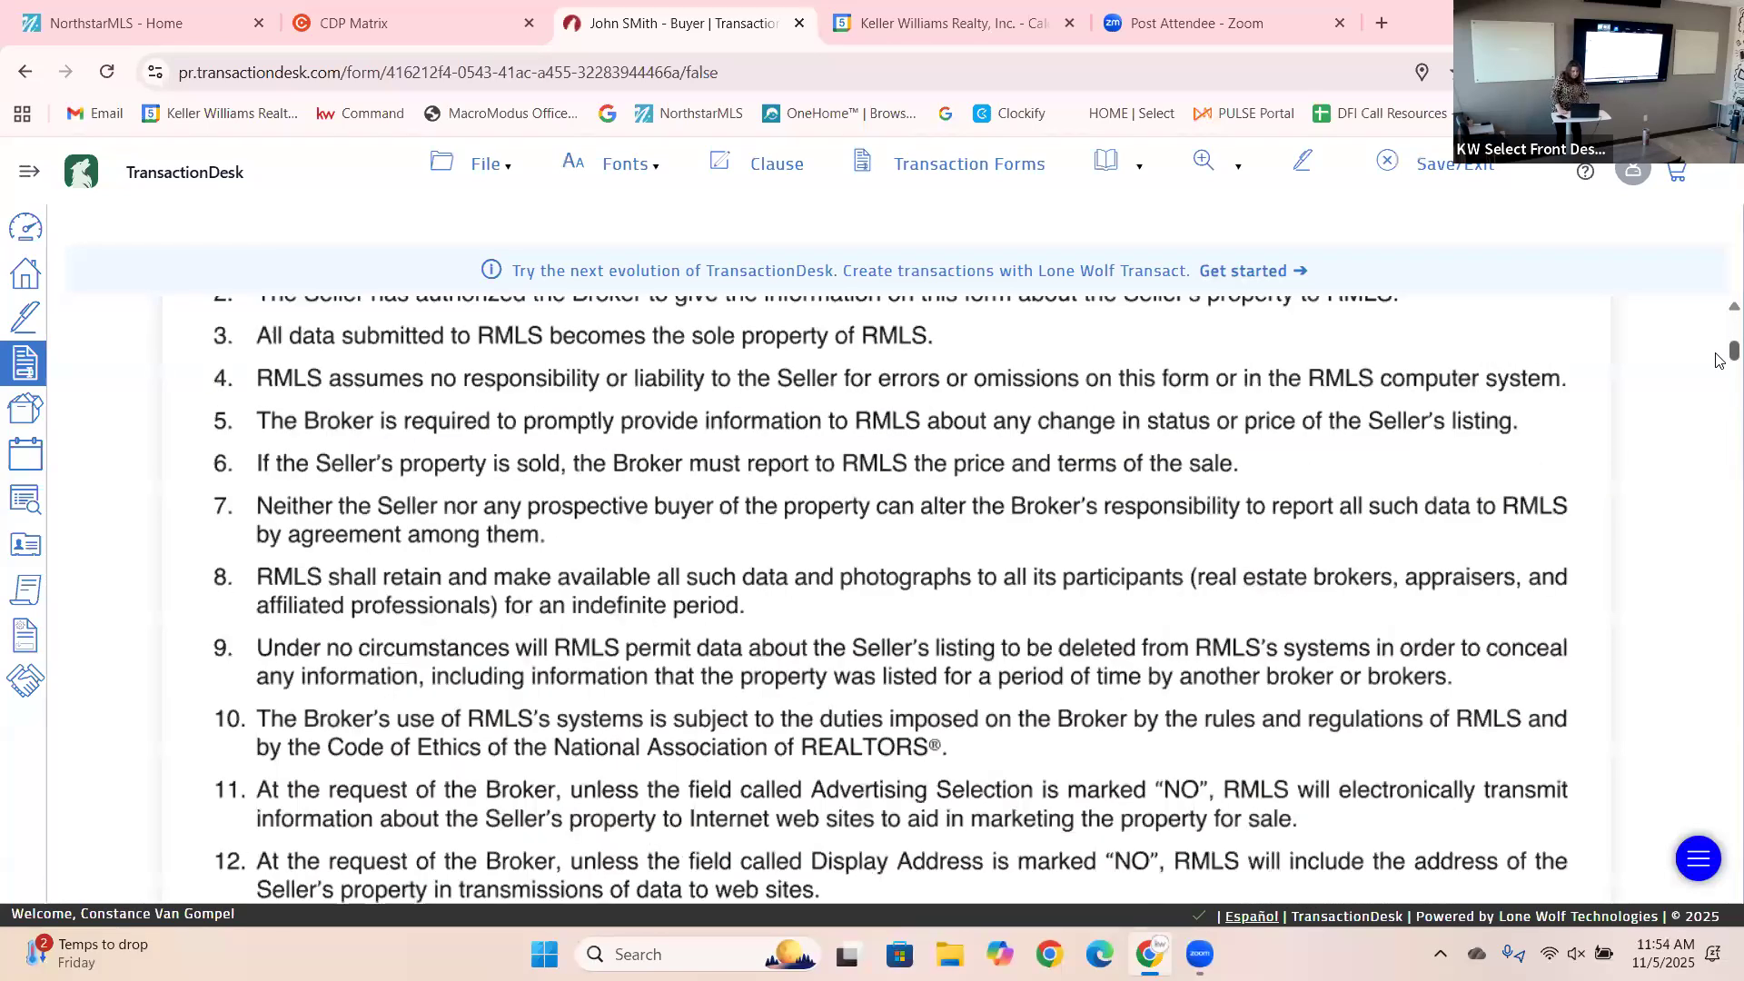
pyautogui.scroll(-4, 1719, 363)
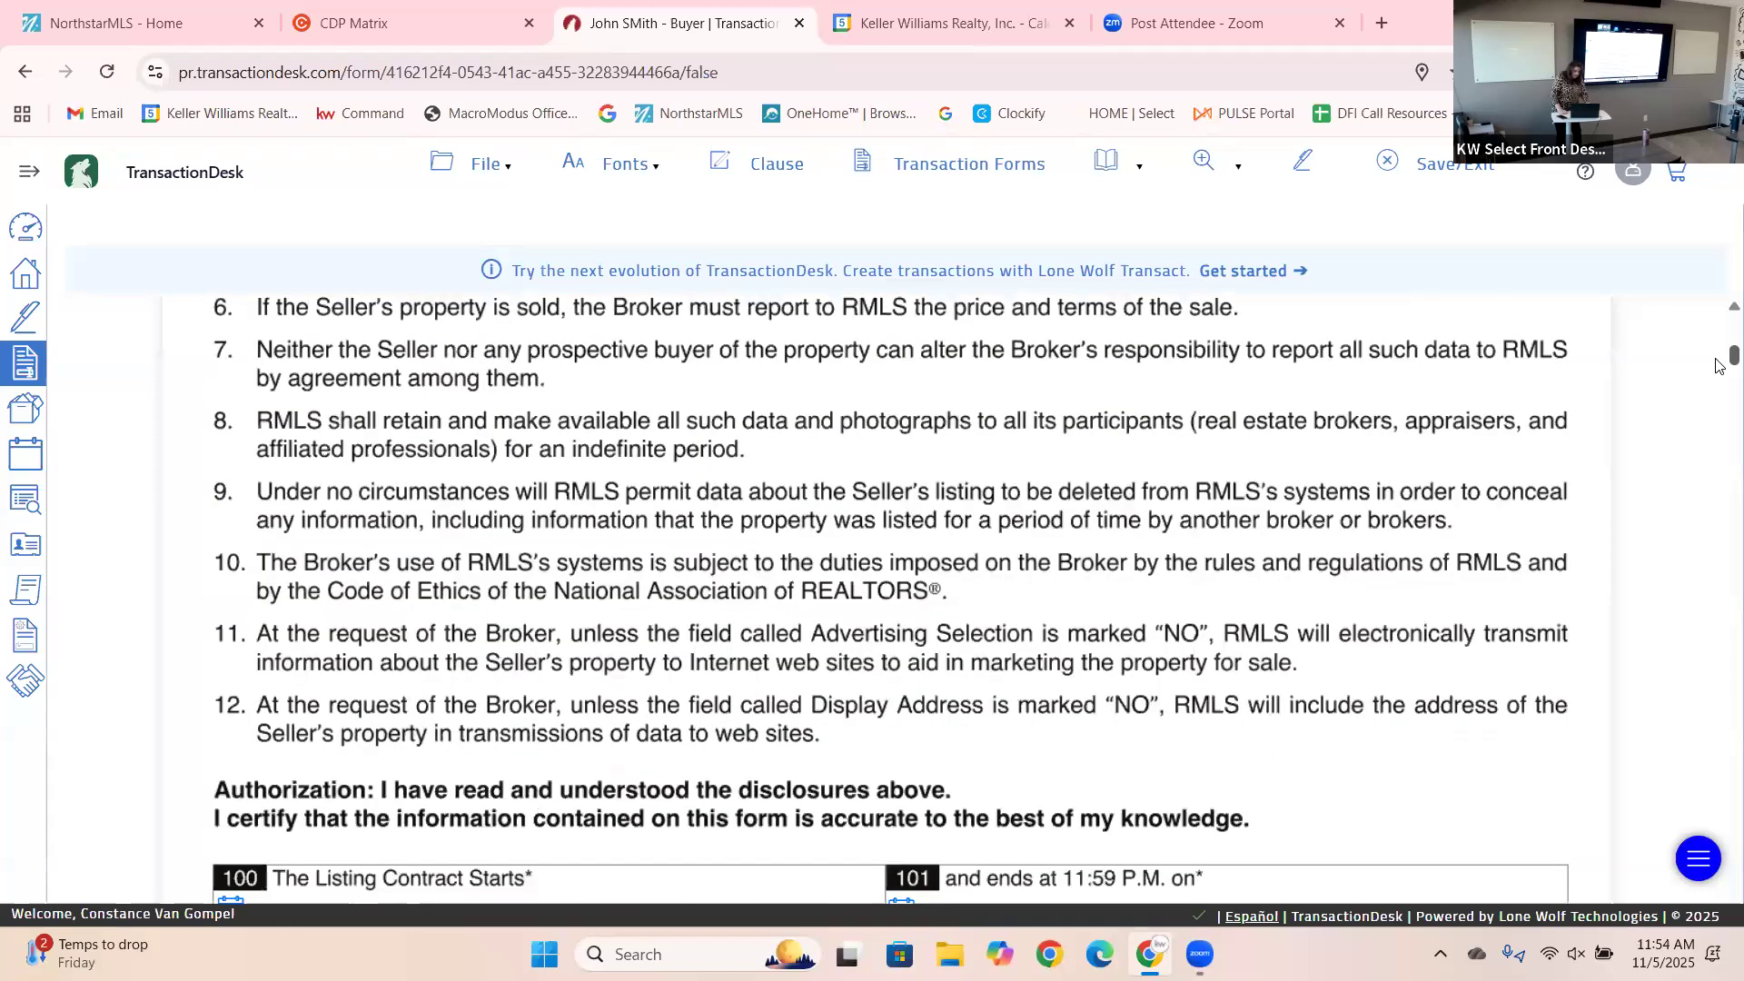
pyautogui.scroll(-2, 1720, 374)
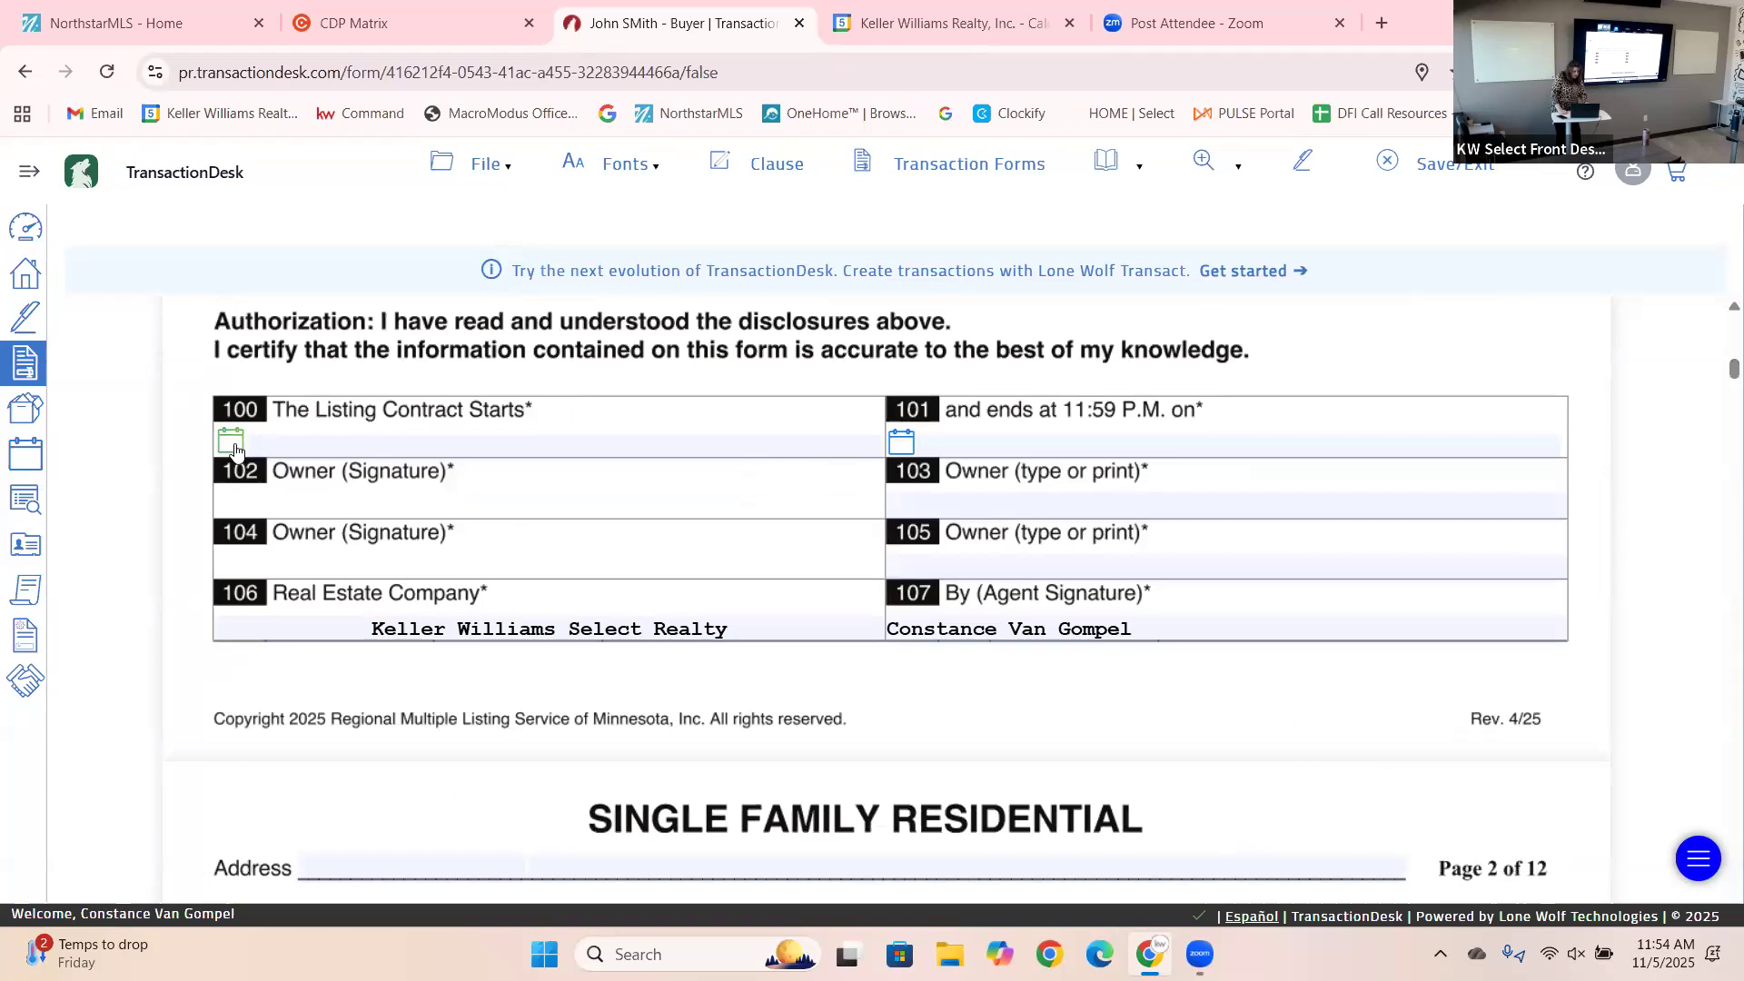
pyautogui.click(233, 443)
pyautogui.click(395, 591)
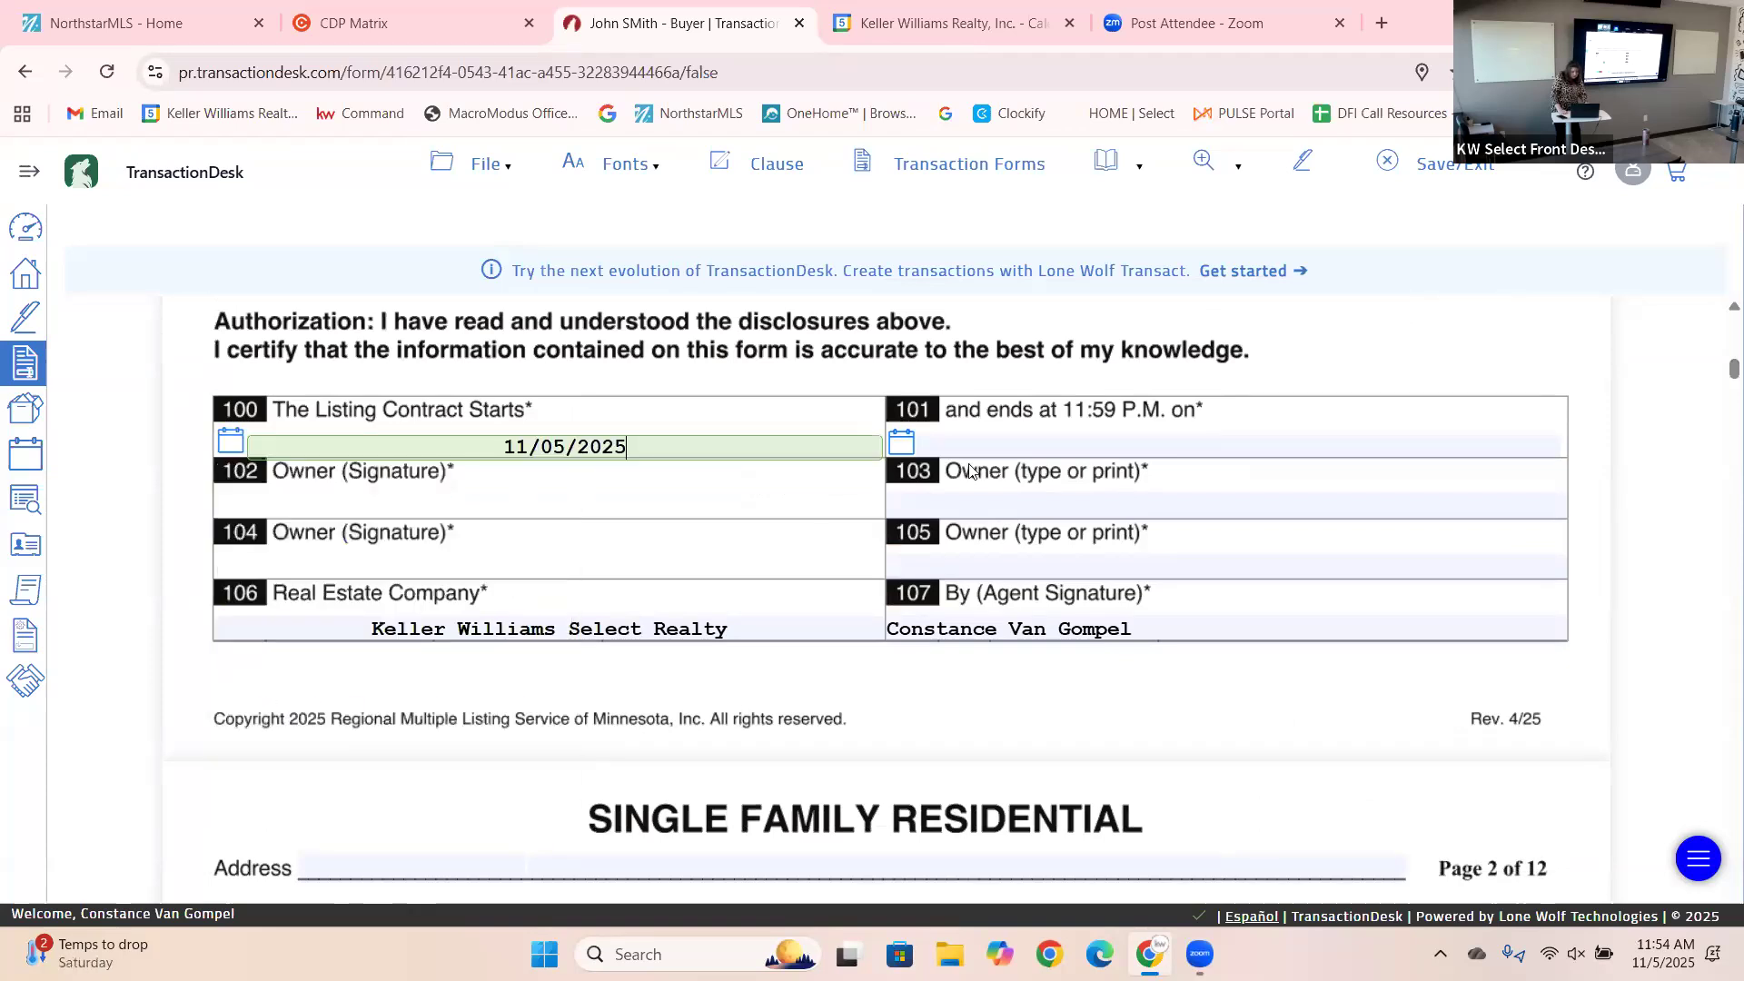
pyautogui.click(893, 445)
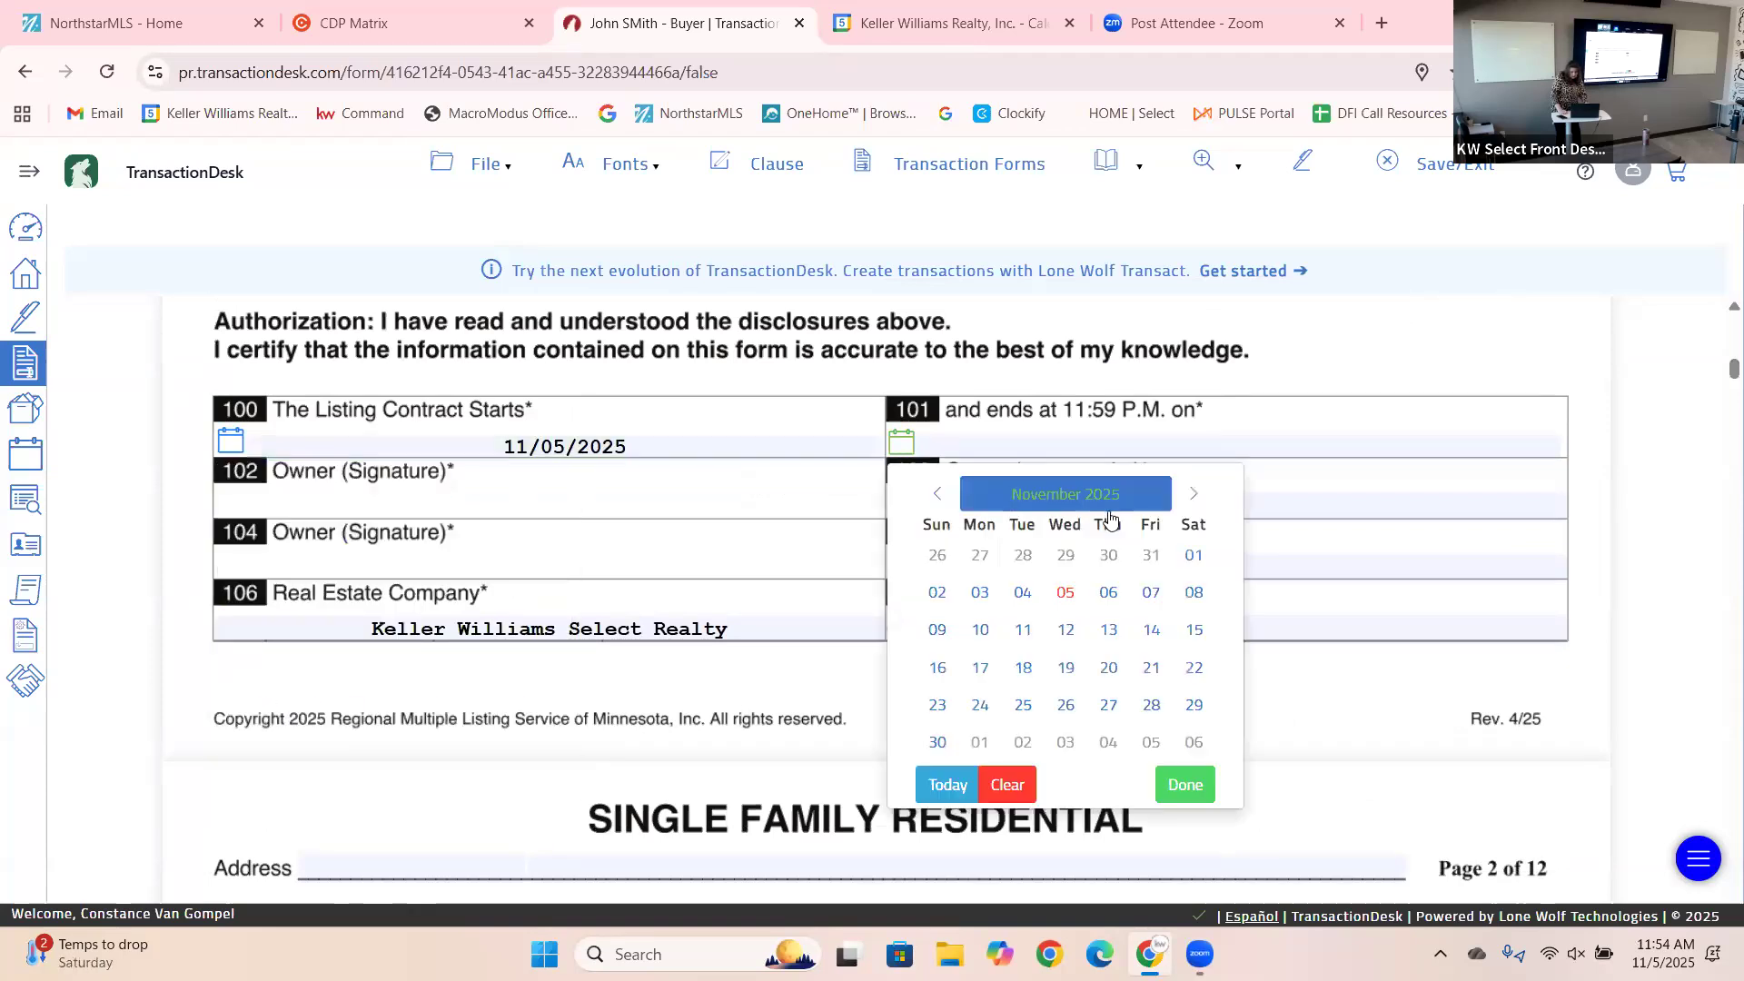
pyautogui.click(1193, 493)
pyautogui.click(1194, 493)
pyautogui.click(1194, 494)
pyautogui.click(1194, 493)
pyautogui.click(1193, 493)
pyautogui.click(1194, 493)
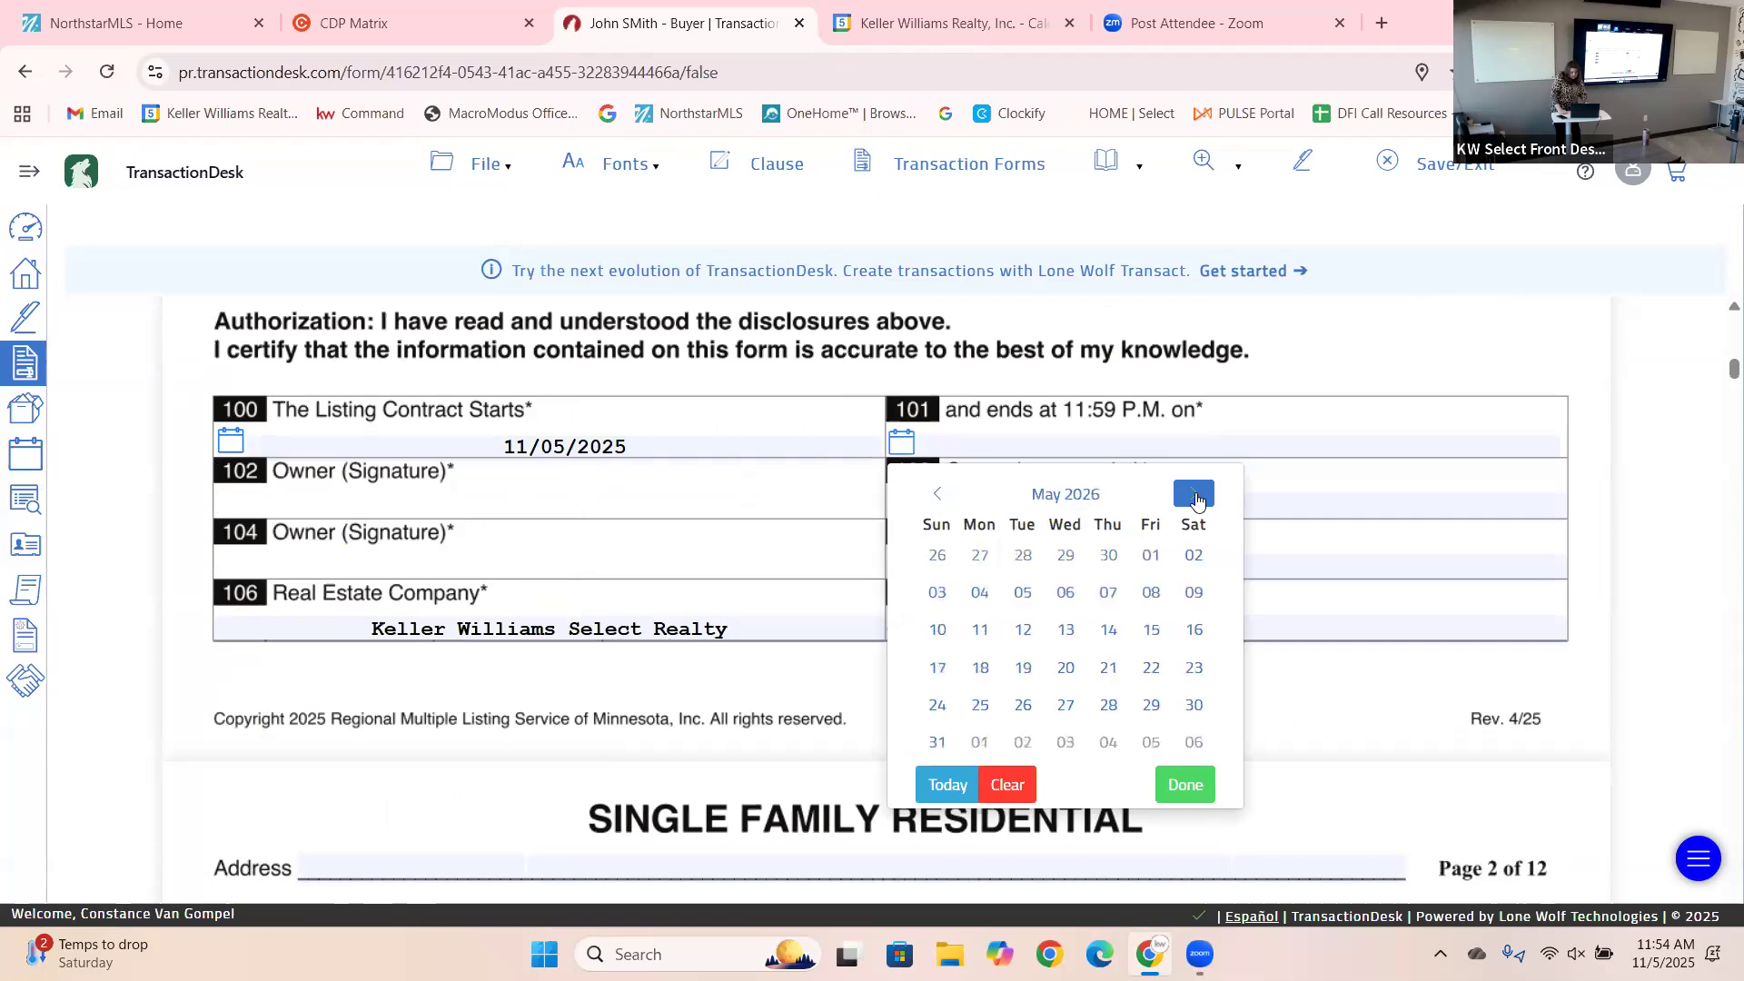
pyautogui.click(1108, 555)
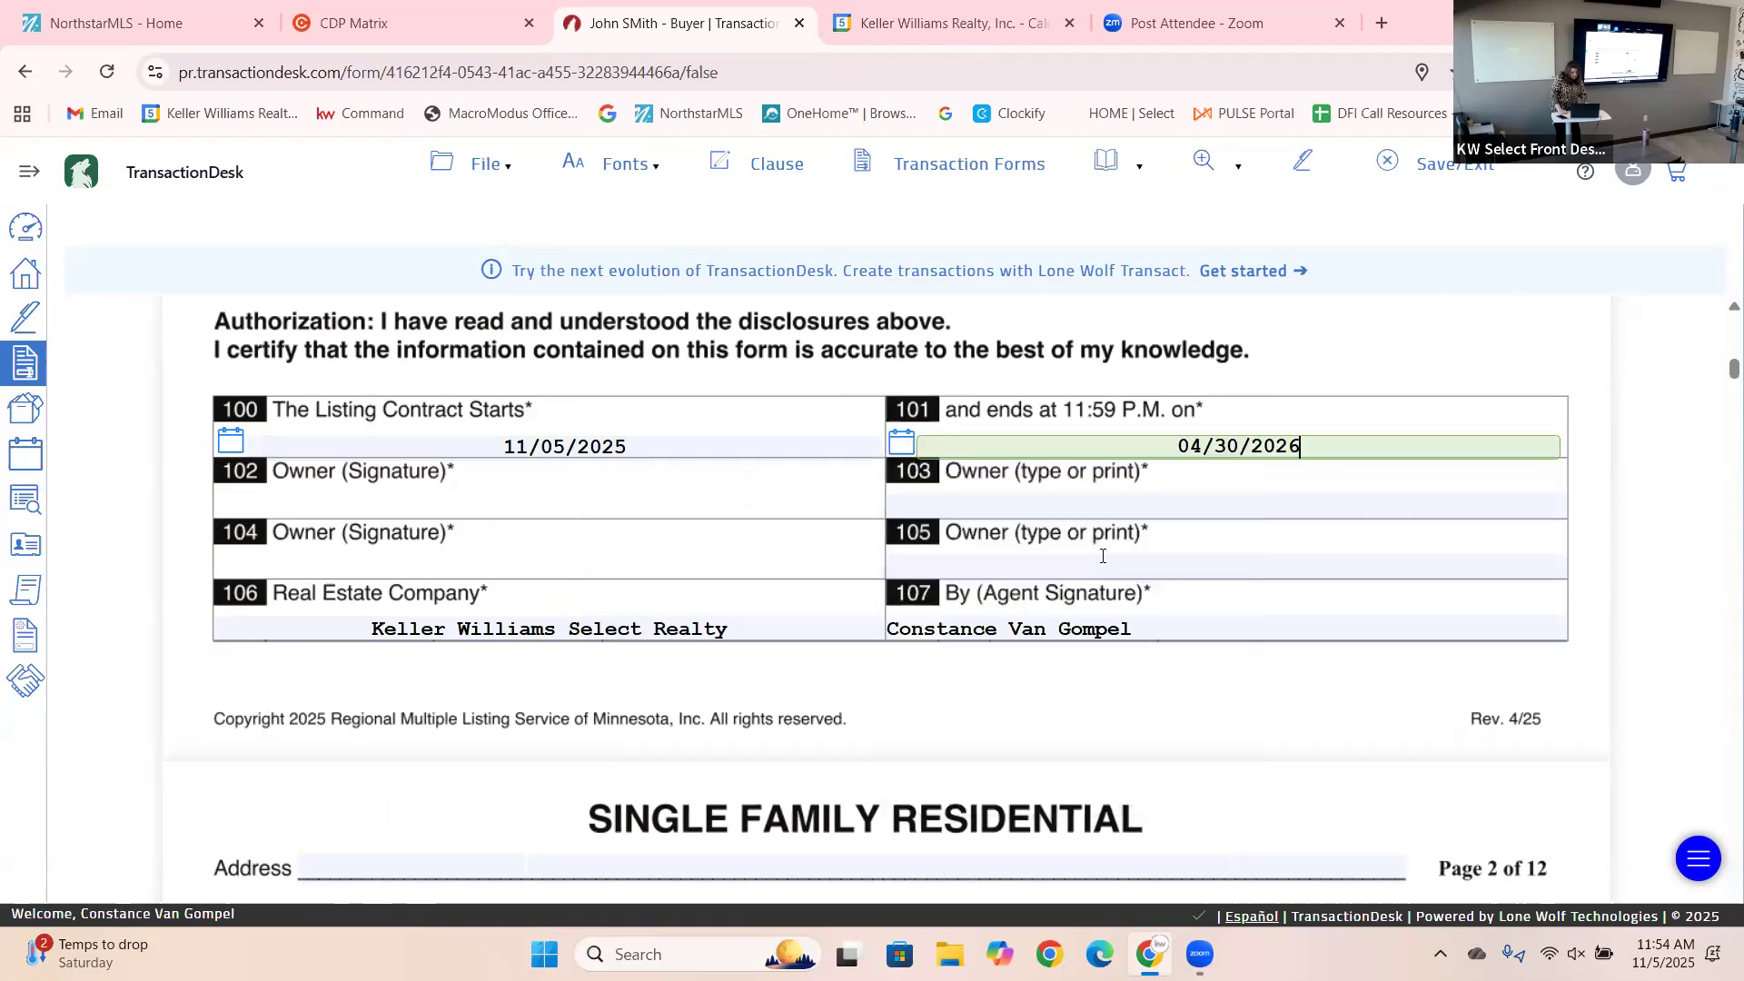
# Move through the owners' printed name fields to the agent signature entry, leaving them blank.
pyautogui.click(977, 499)
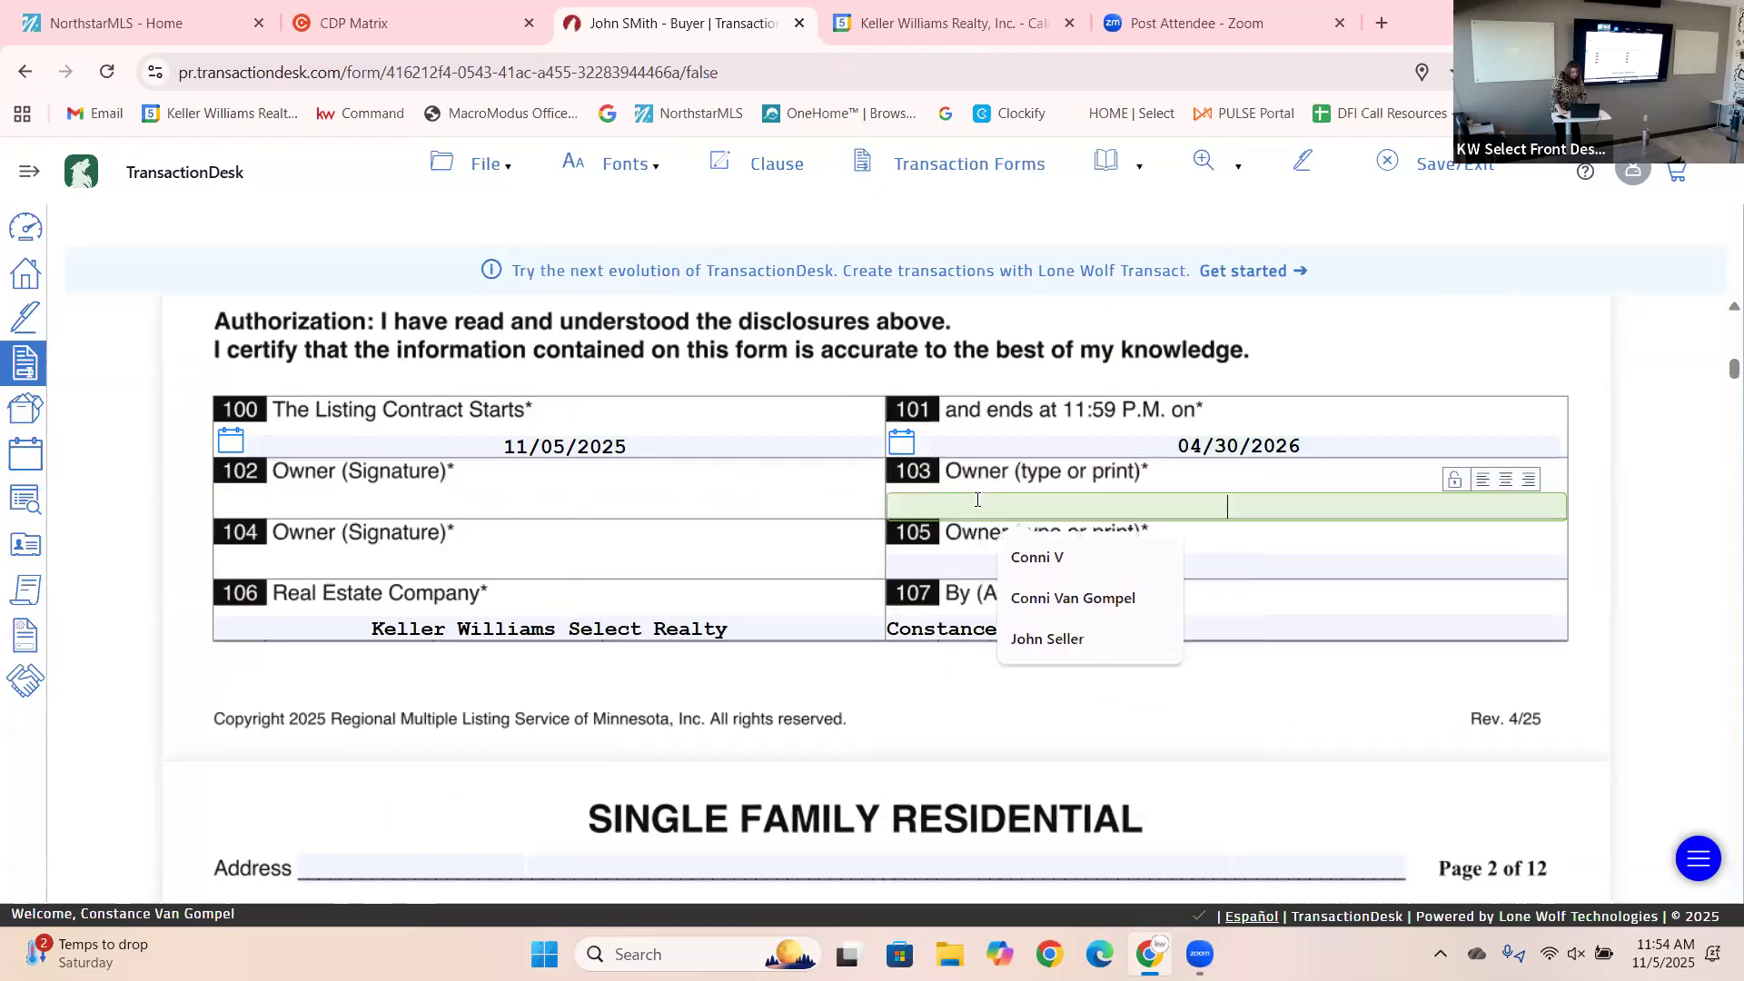
pyautogui.click(769, 565)
pyautogui.click(963, 557)
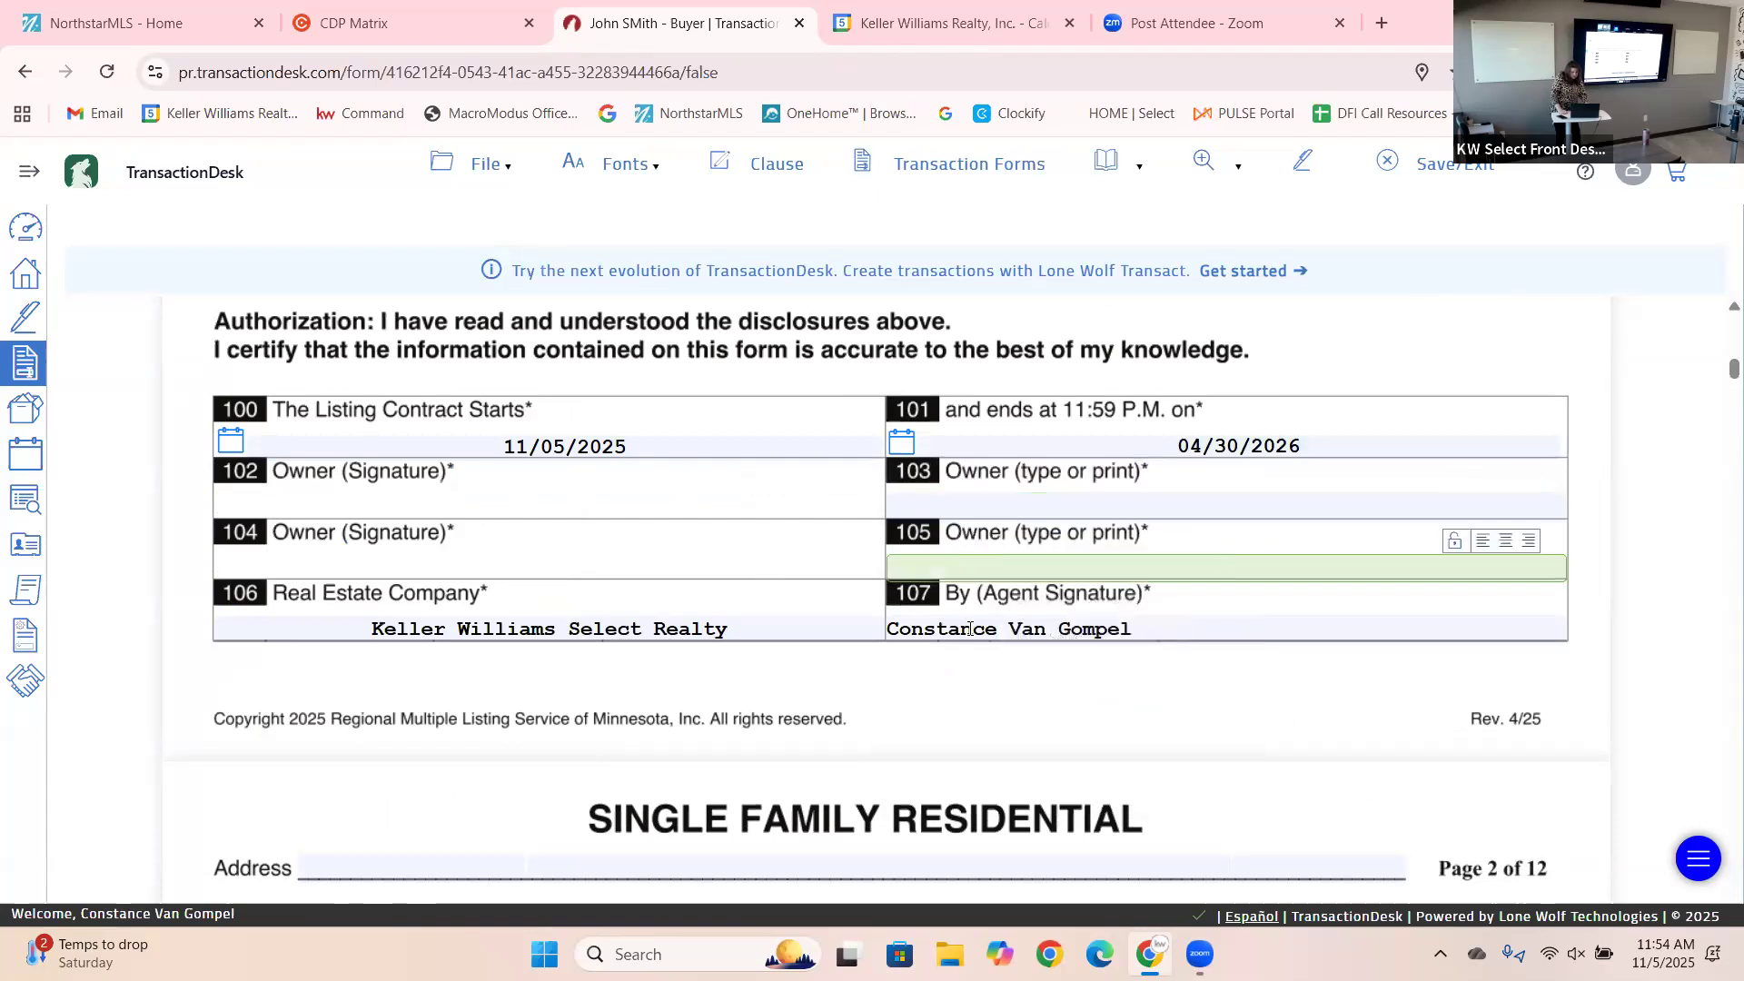
pyautogui.click(1319, 618)
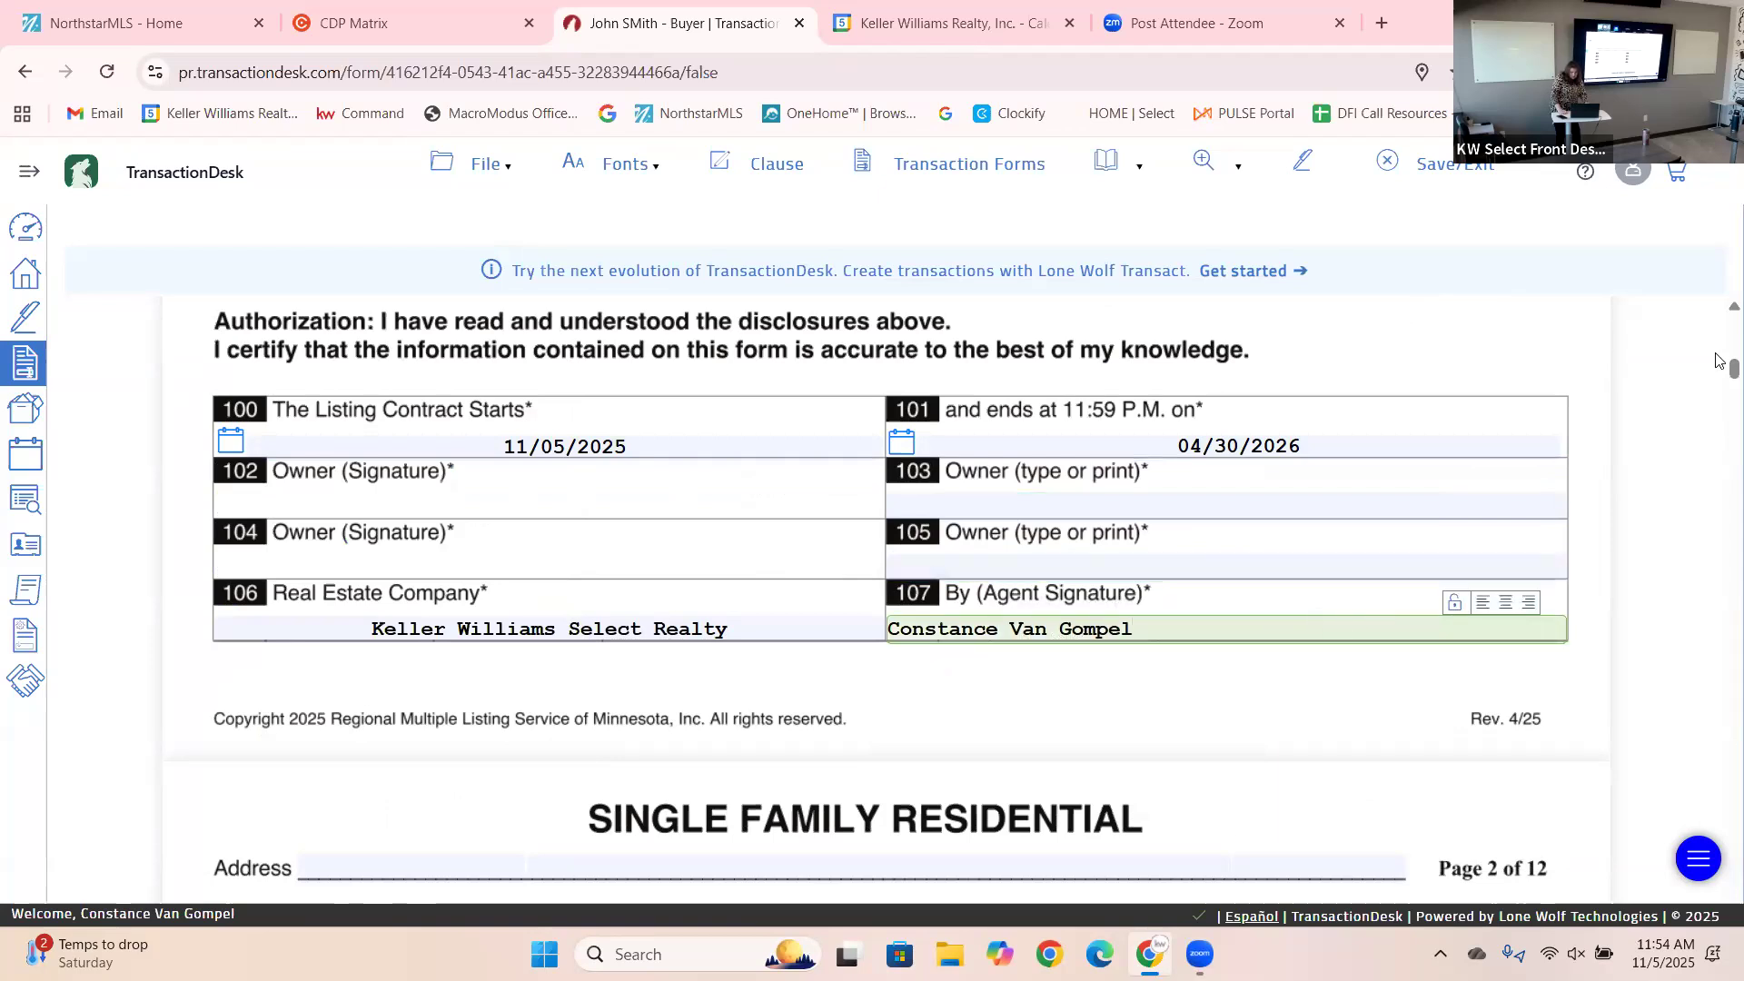
pyautogui.scroll(-4, 1720, 377)
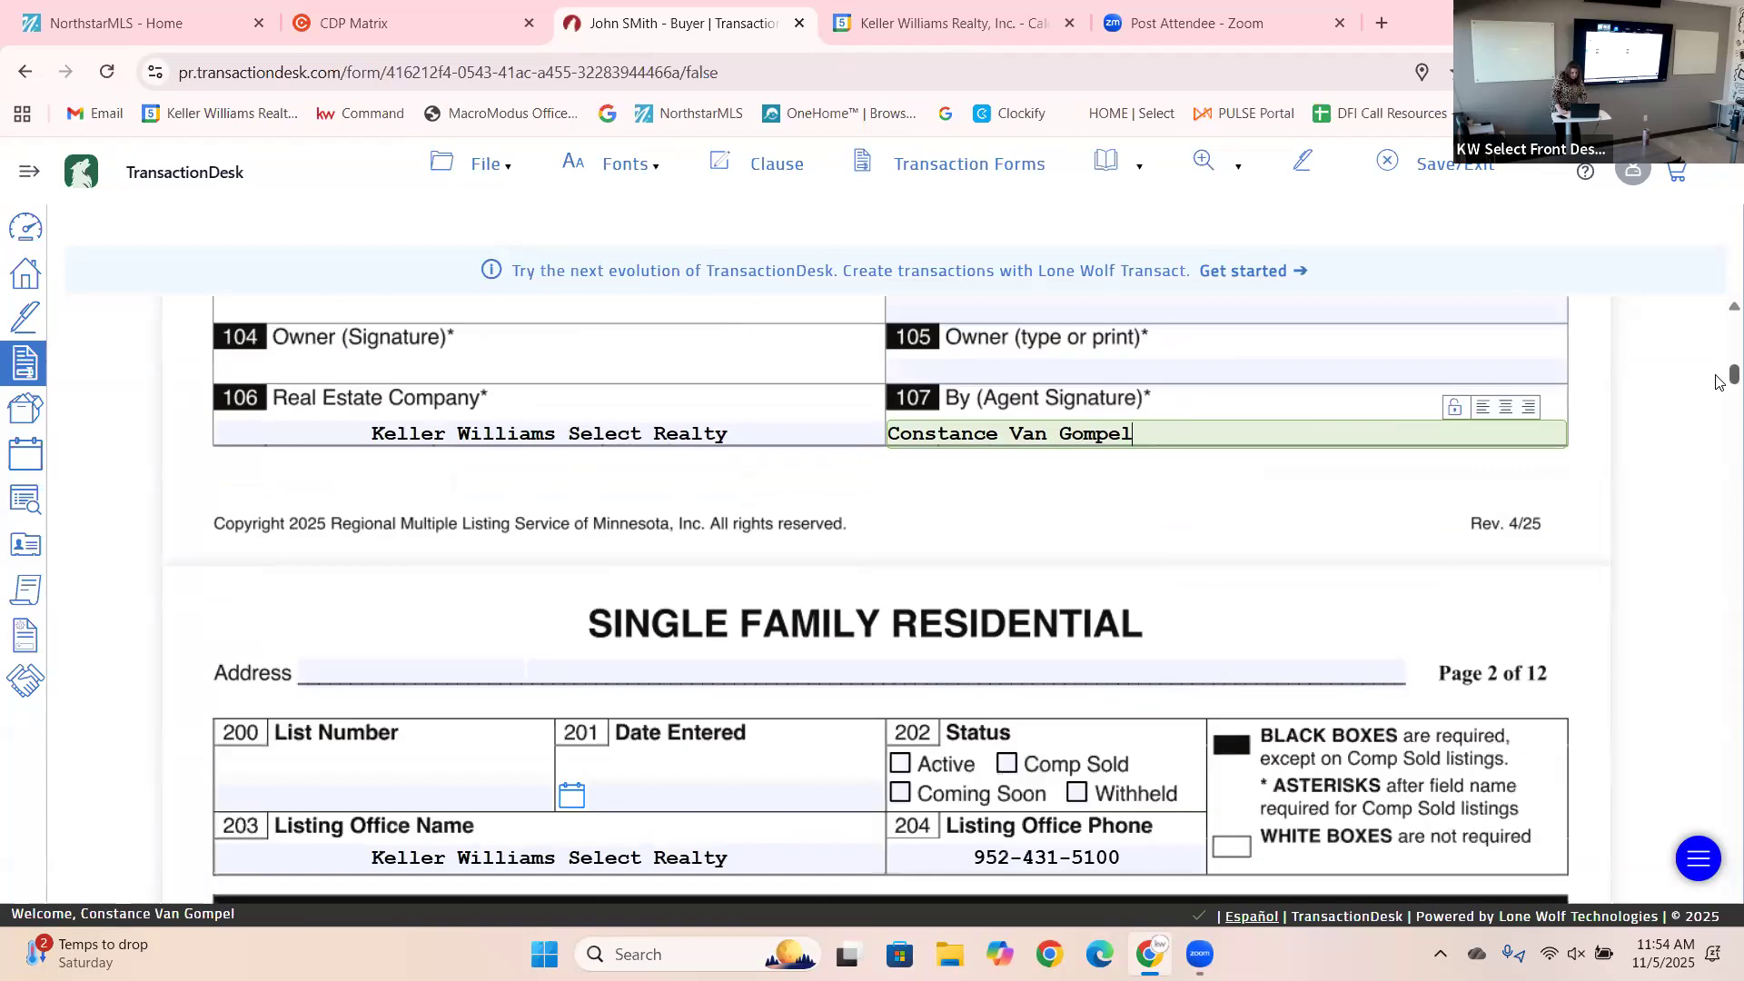
# Dismiss the List Number autocomplete without picking a value, leaving List Number empty.
pyautogui.scroll(-1, 1719, 389)
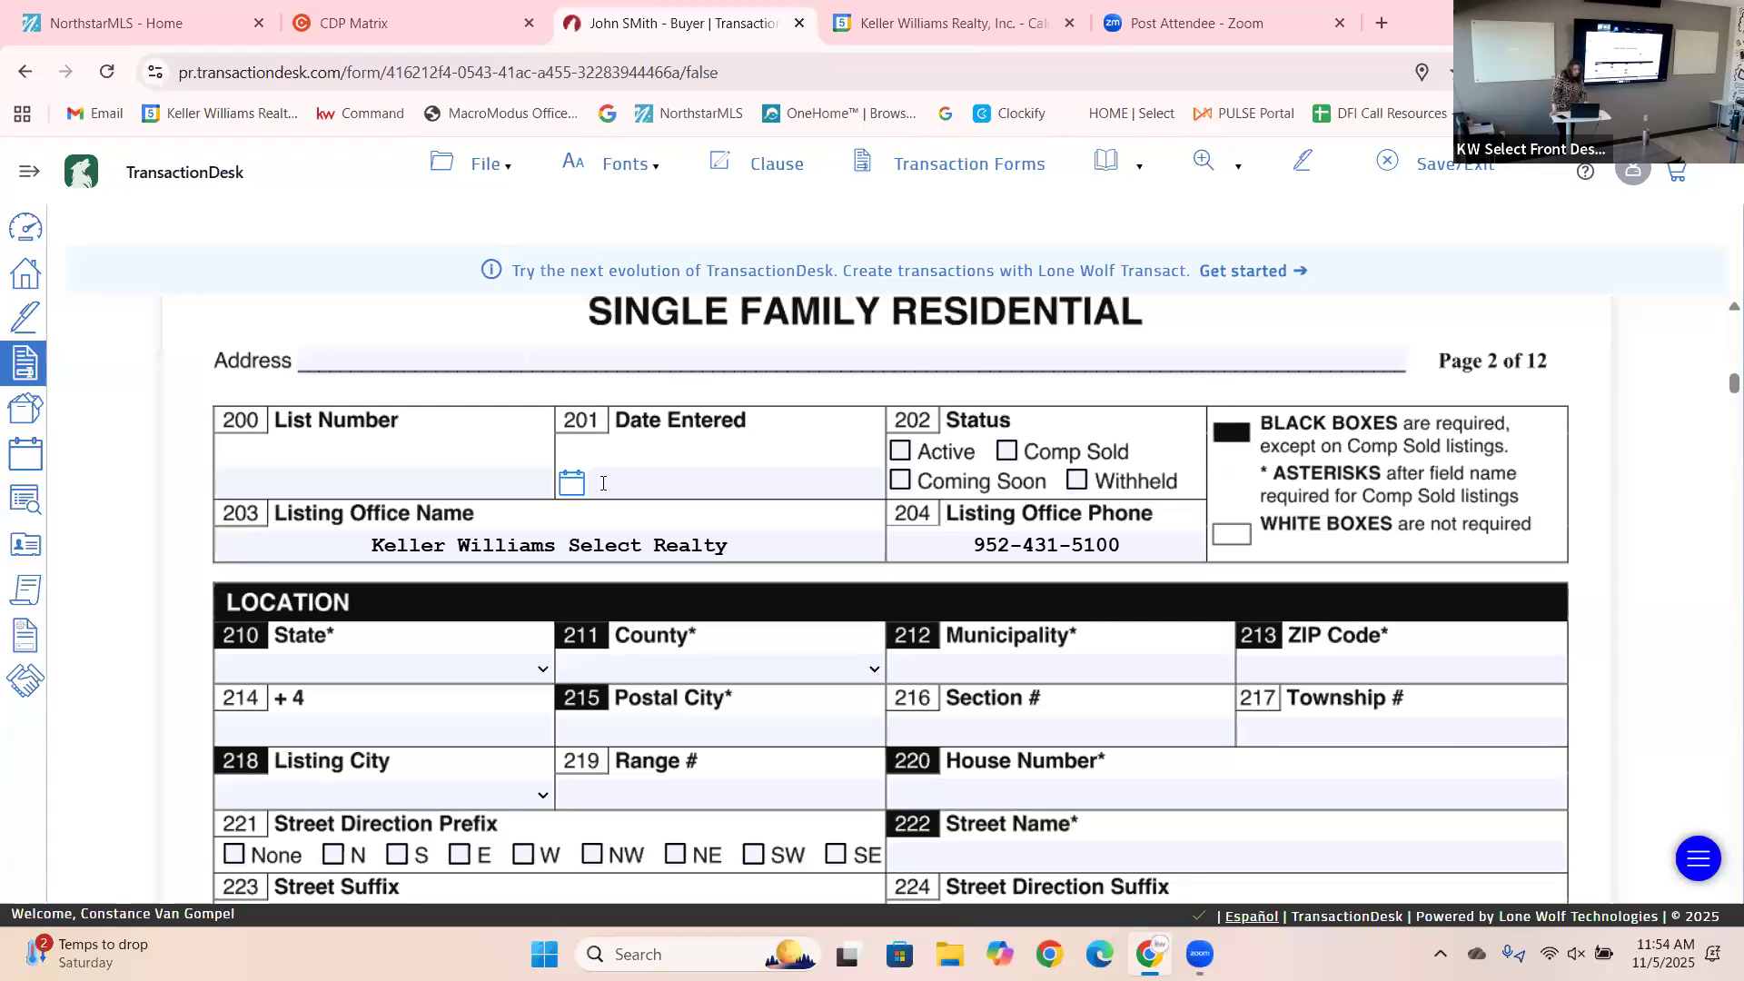
pyautogui.click(388, 491)
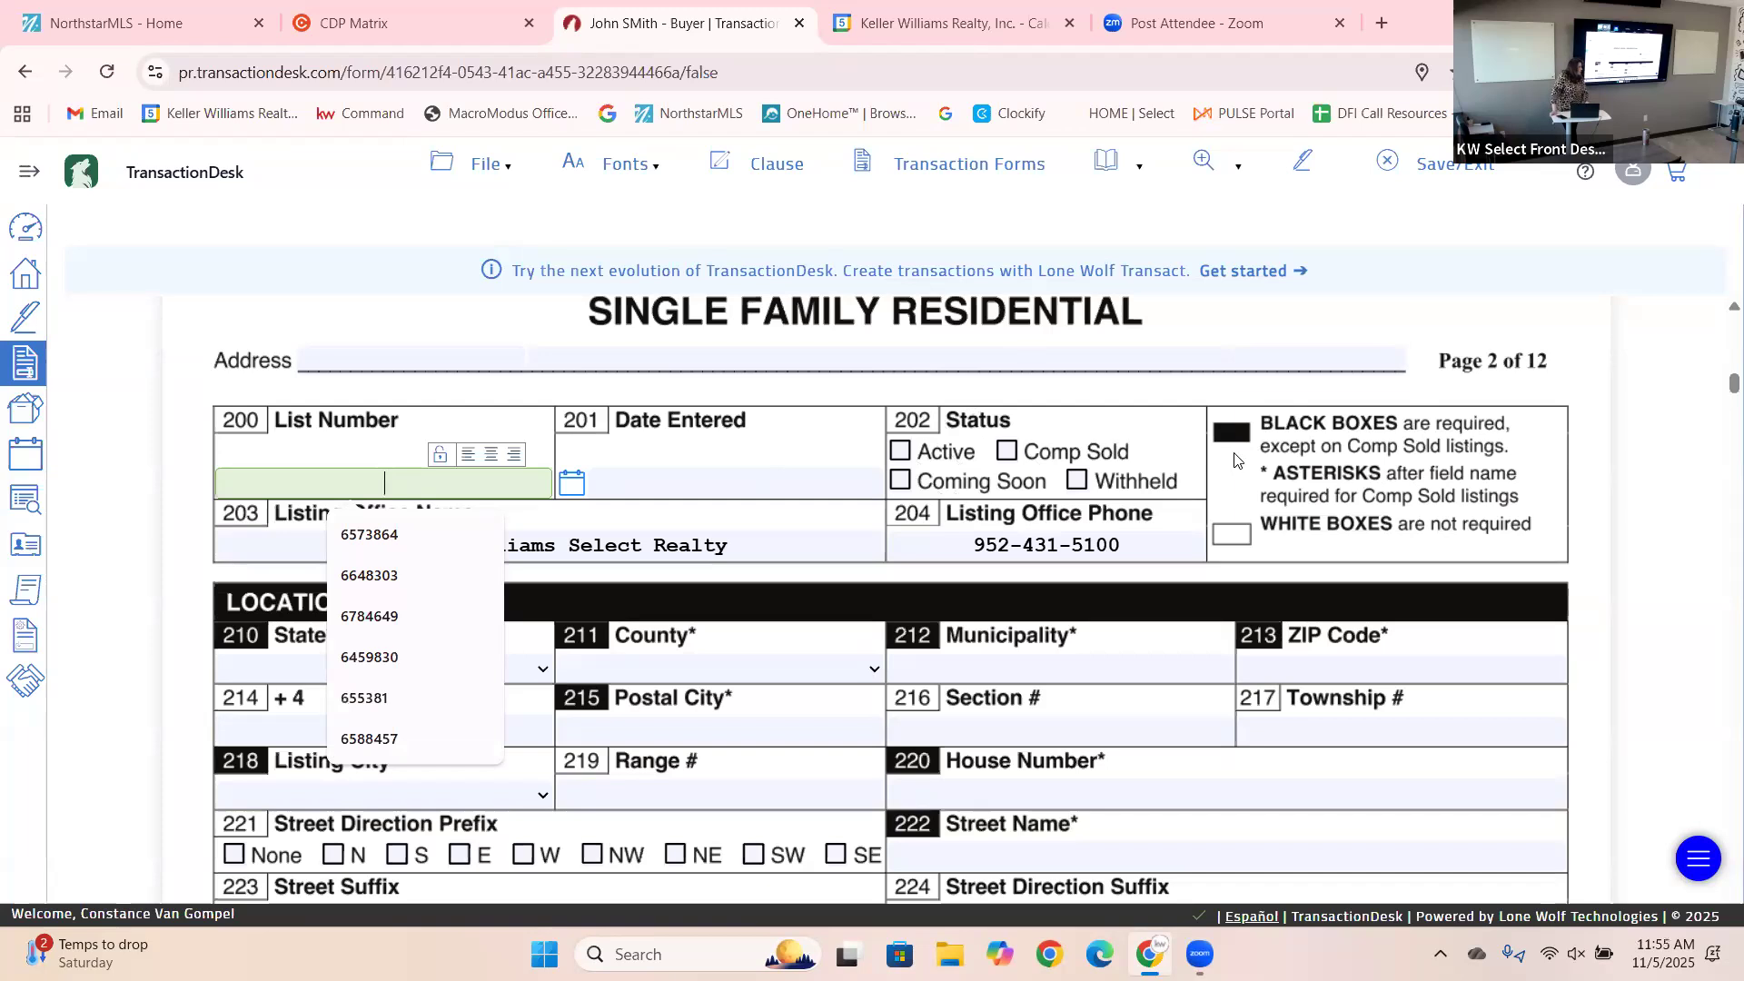
pyautogui.click(1665, 433)
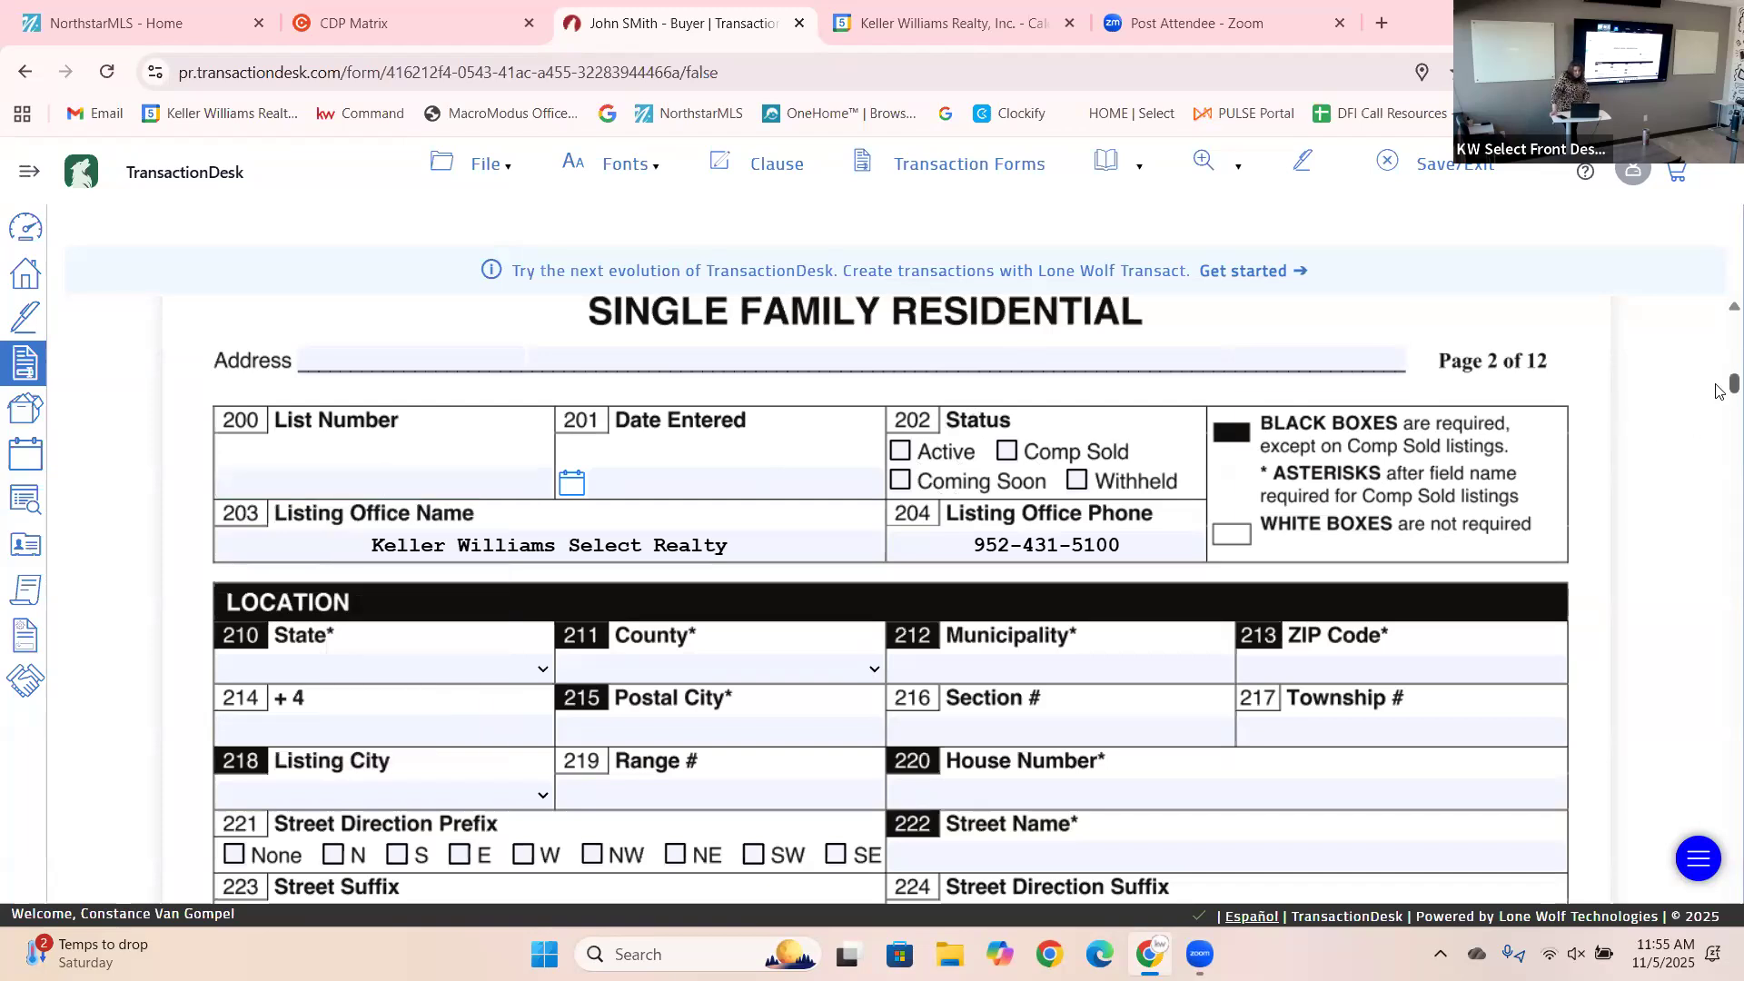
pyautogui.moveTo(1719, 388); pyautogui.dragTo(1720, 396)
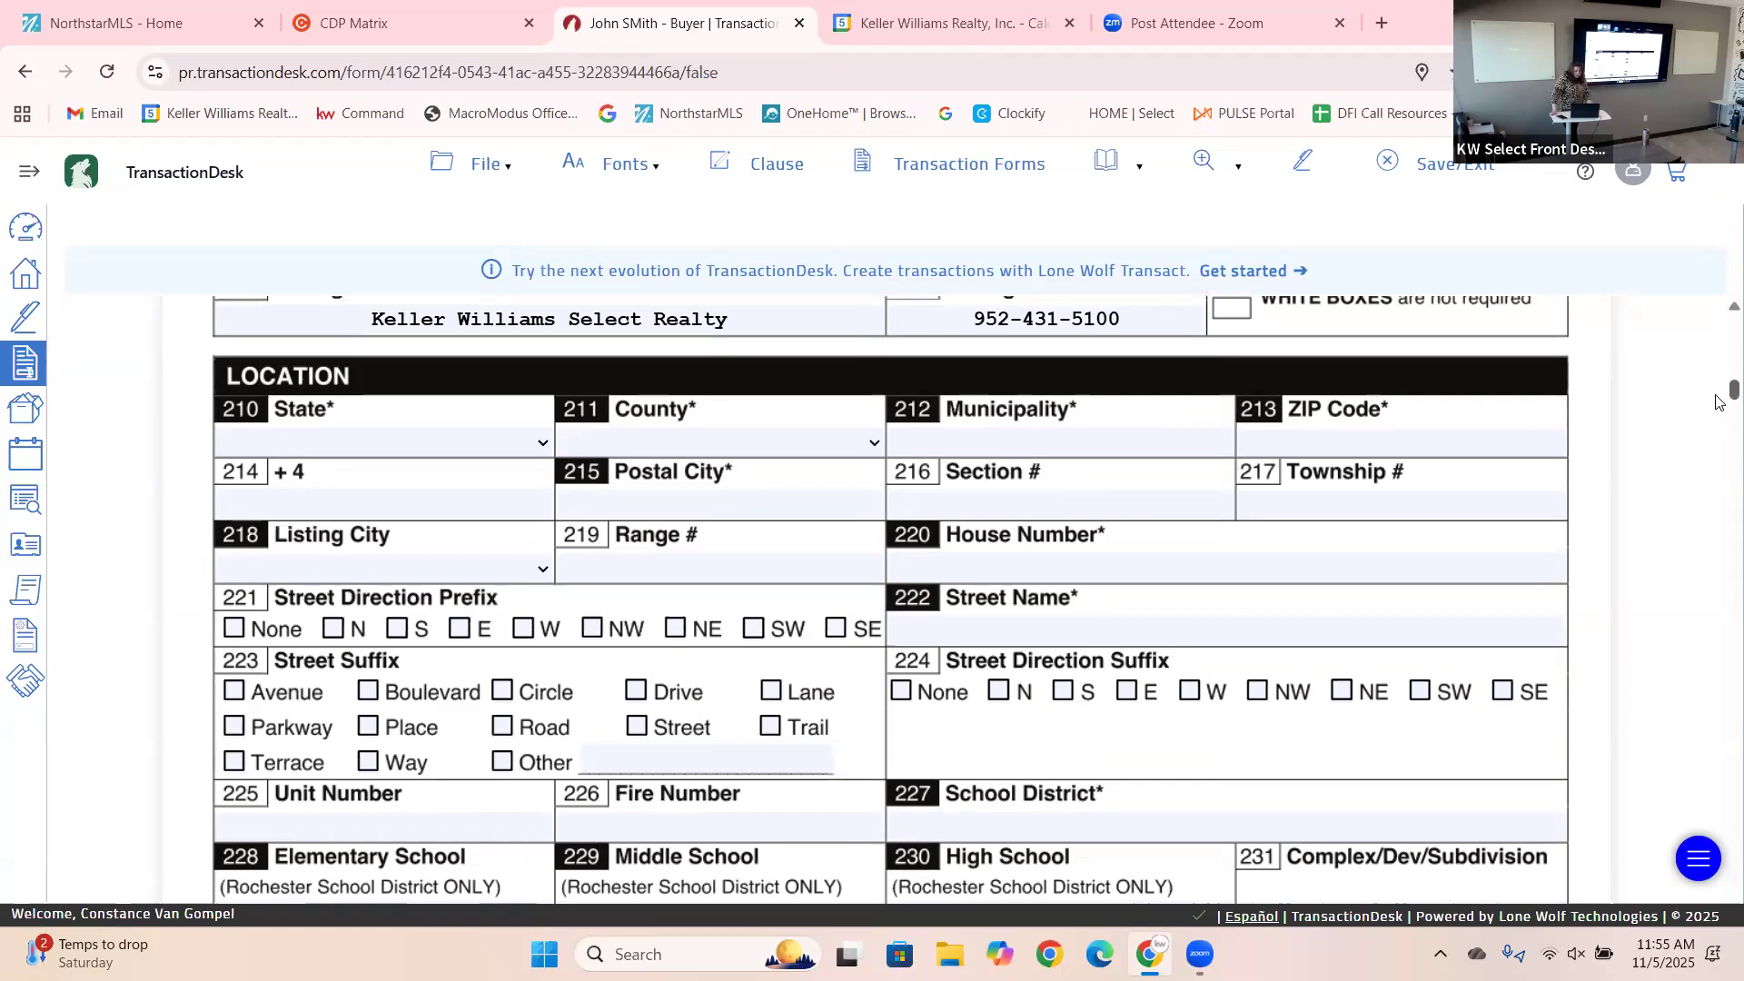
pyautogui.scroll(-5, 1719, 400)
pyautogui.scroll(-1, 1720, 409)
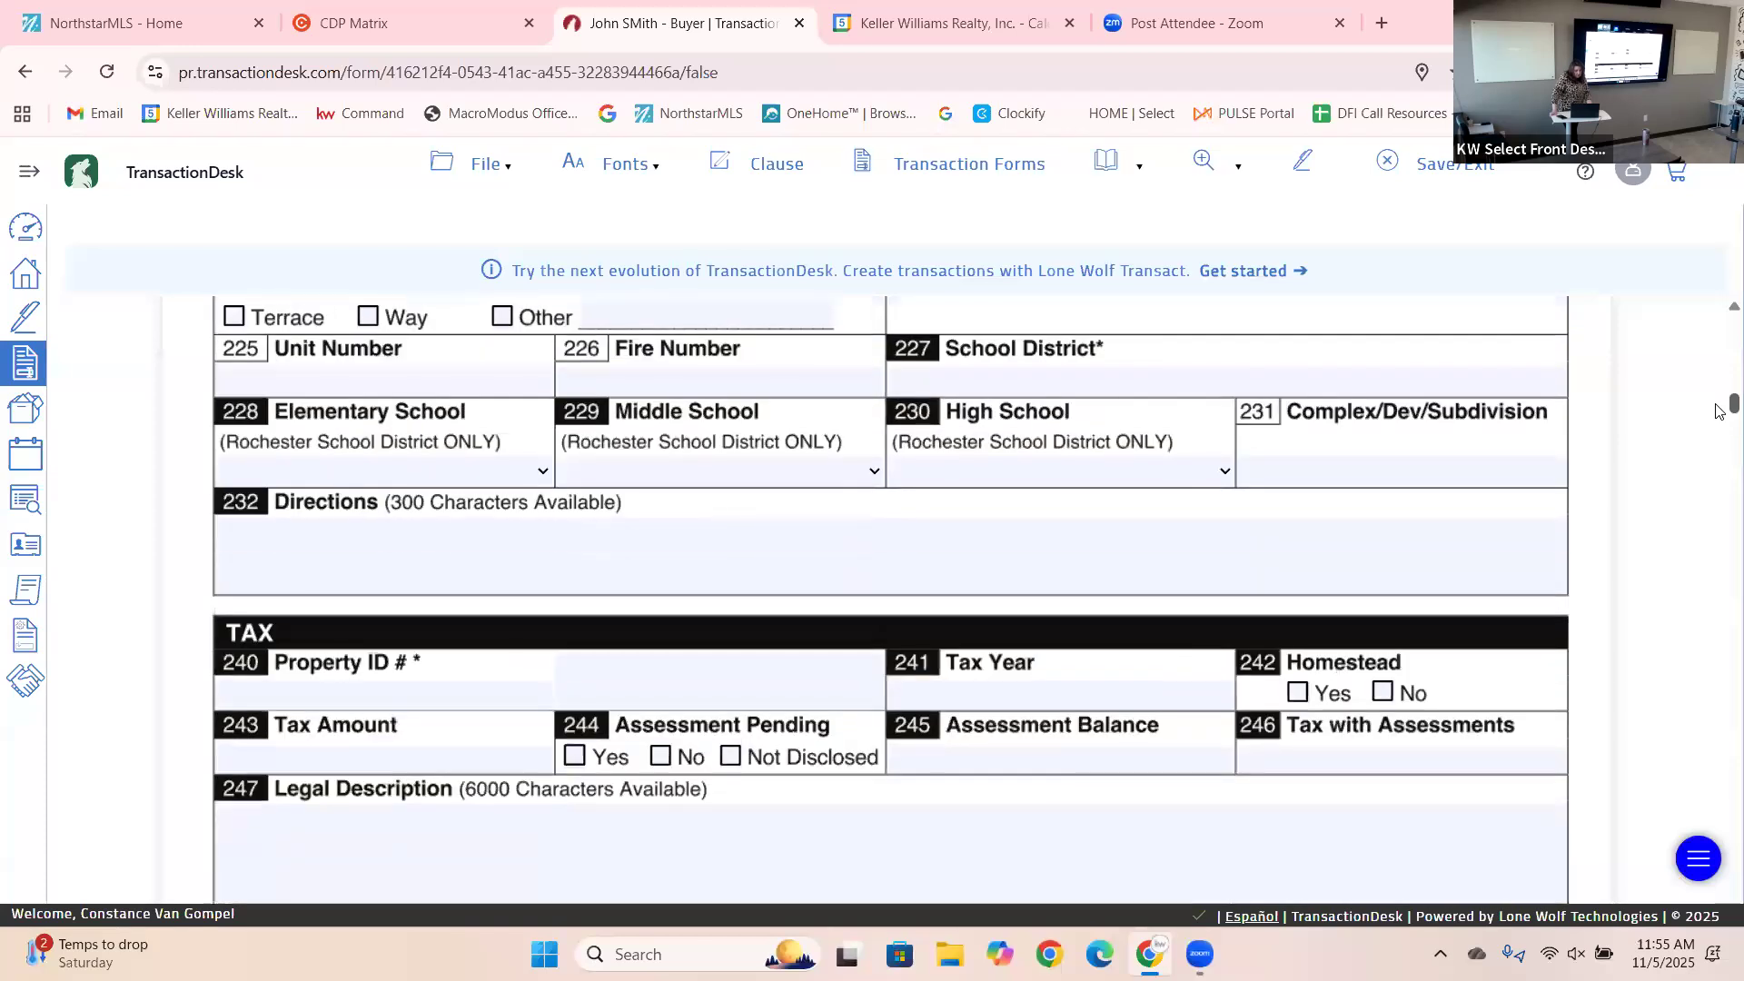
pyautogui.scroll(-1, 1720, 413)
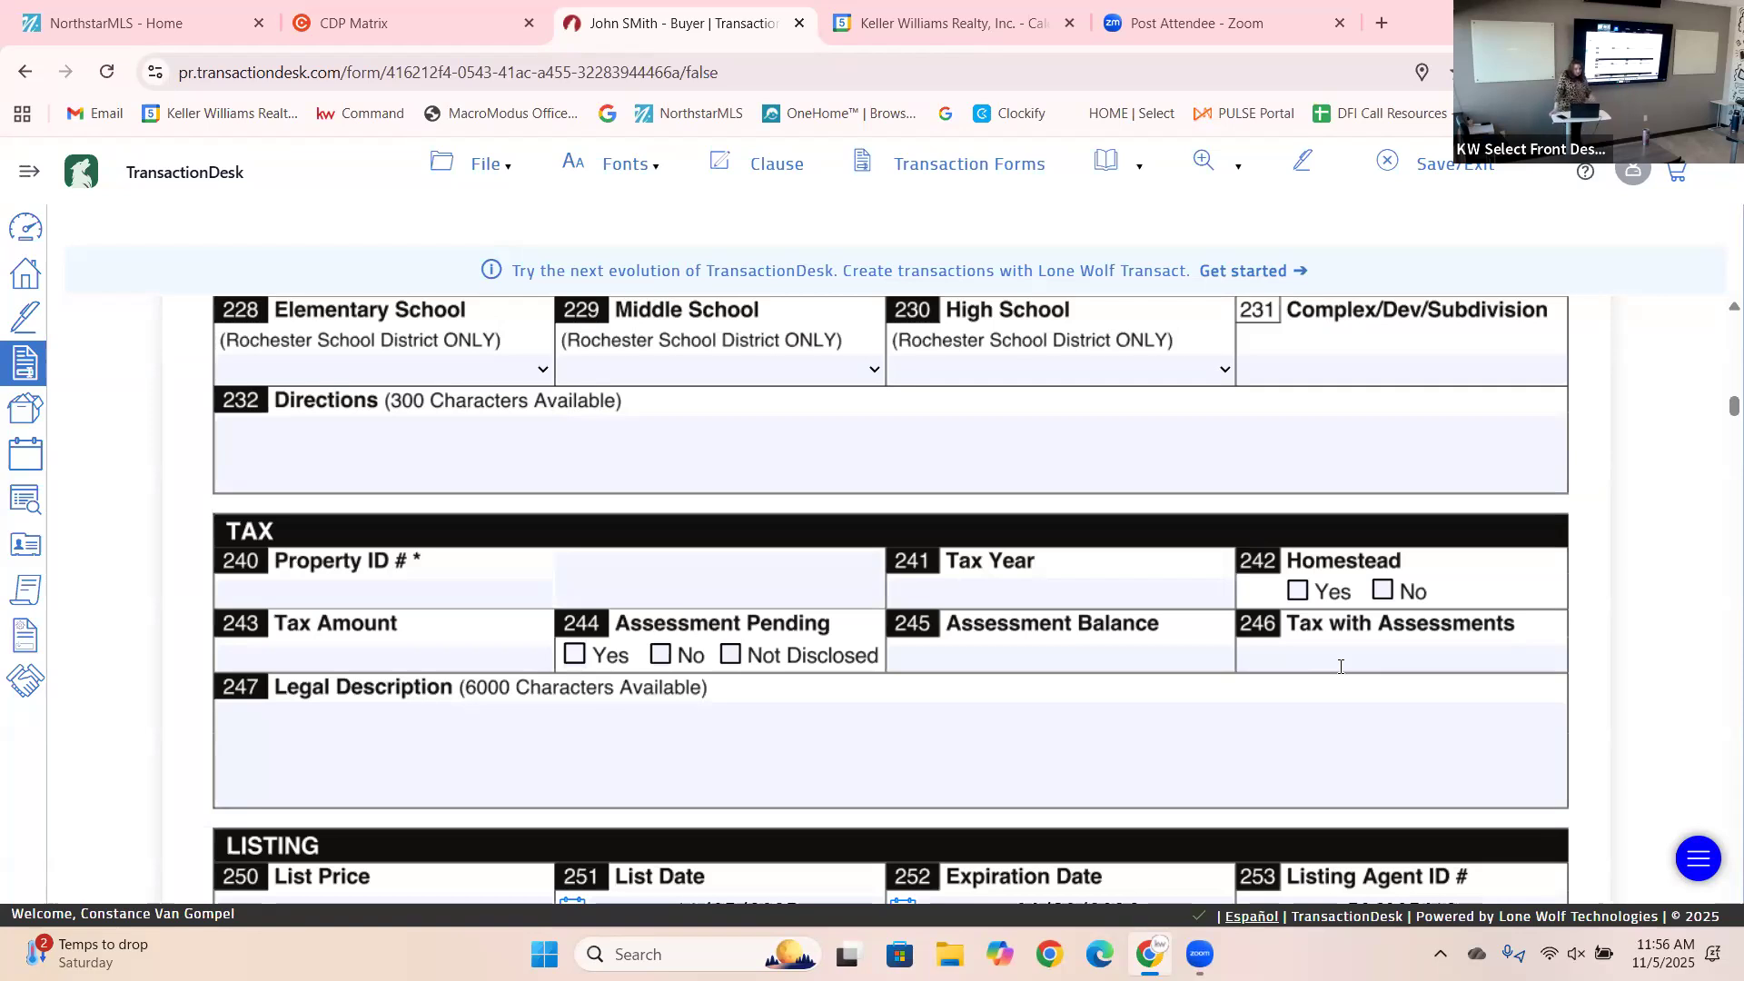
pyautogui.click(745, 734)
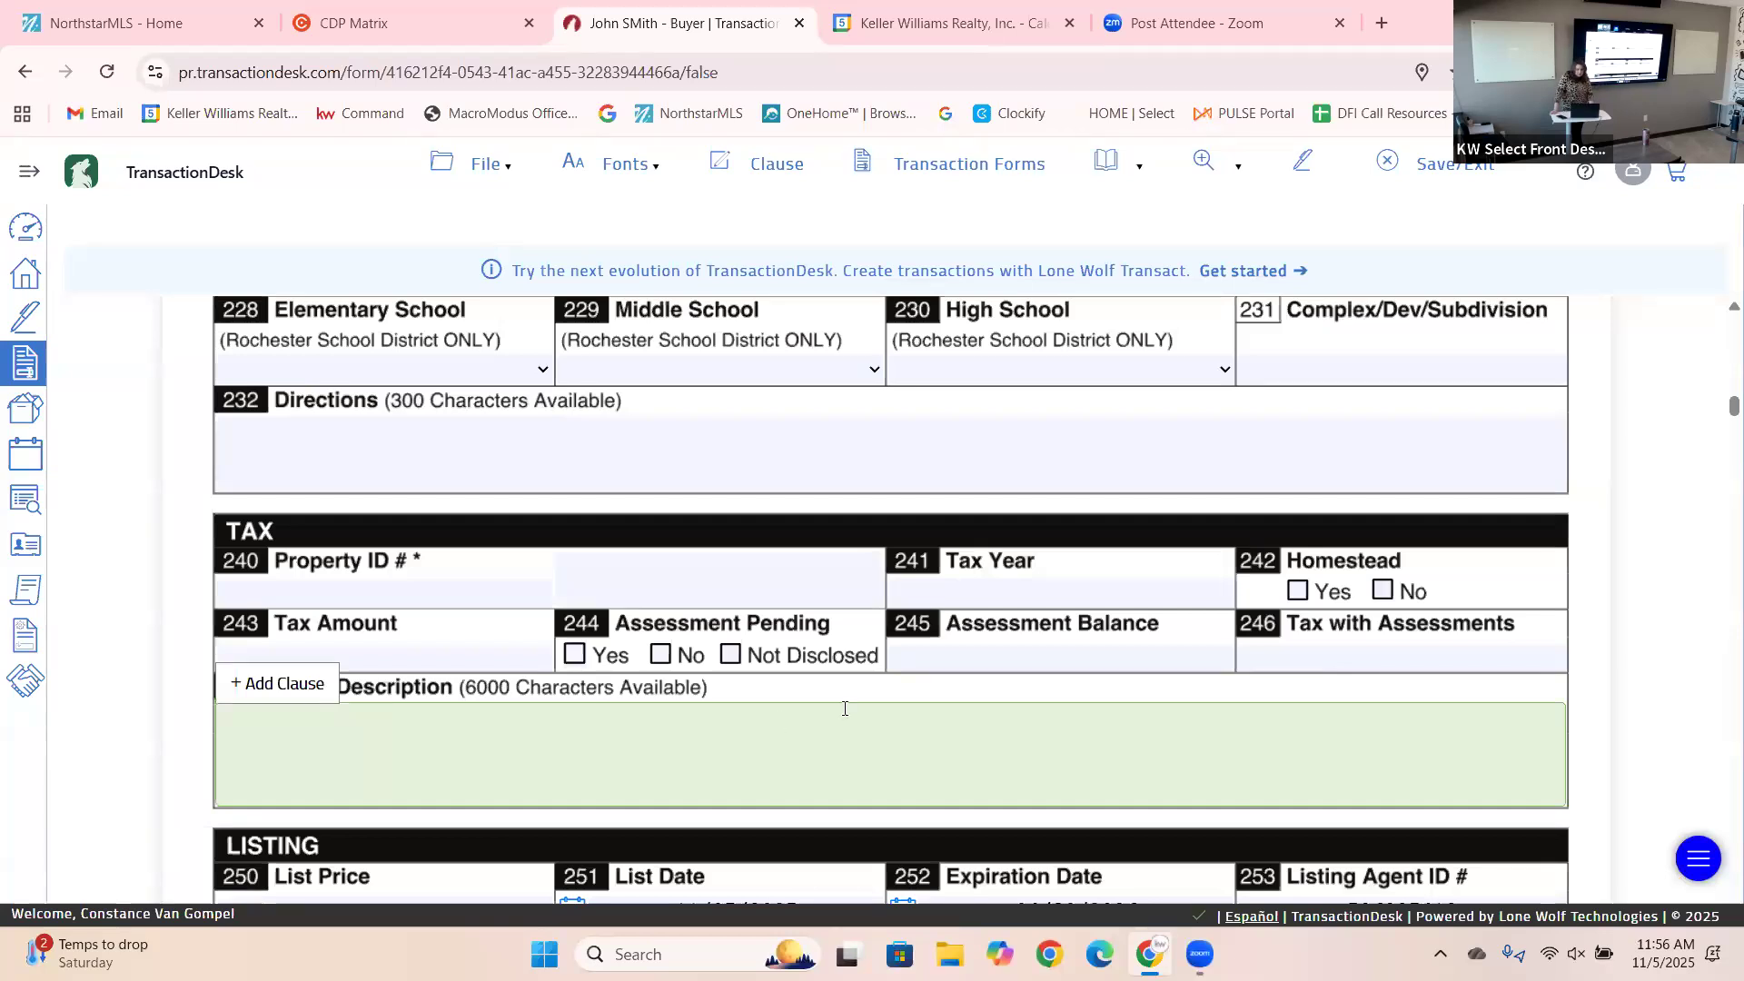
pyautogui.click(1608, 652)
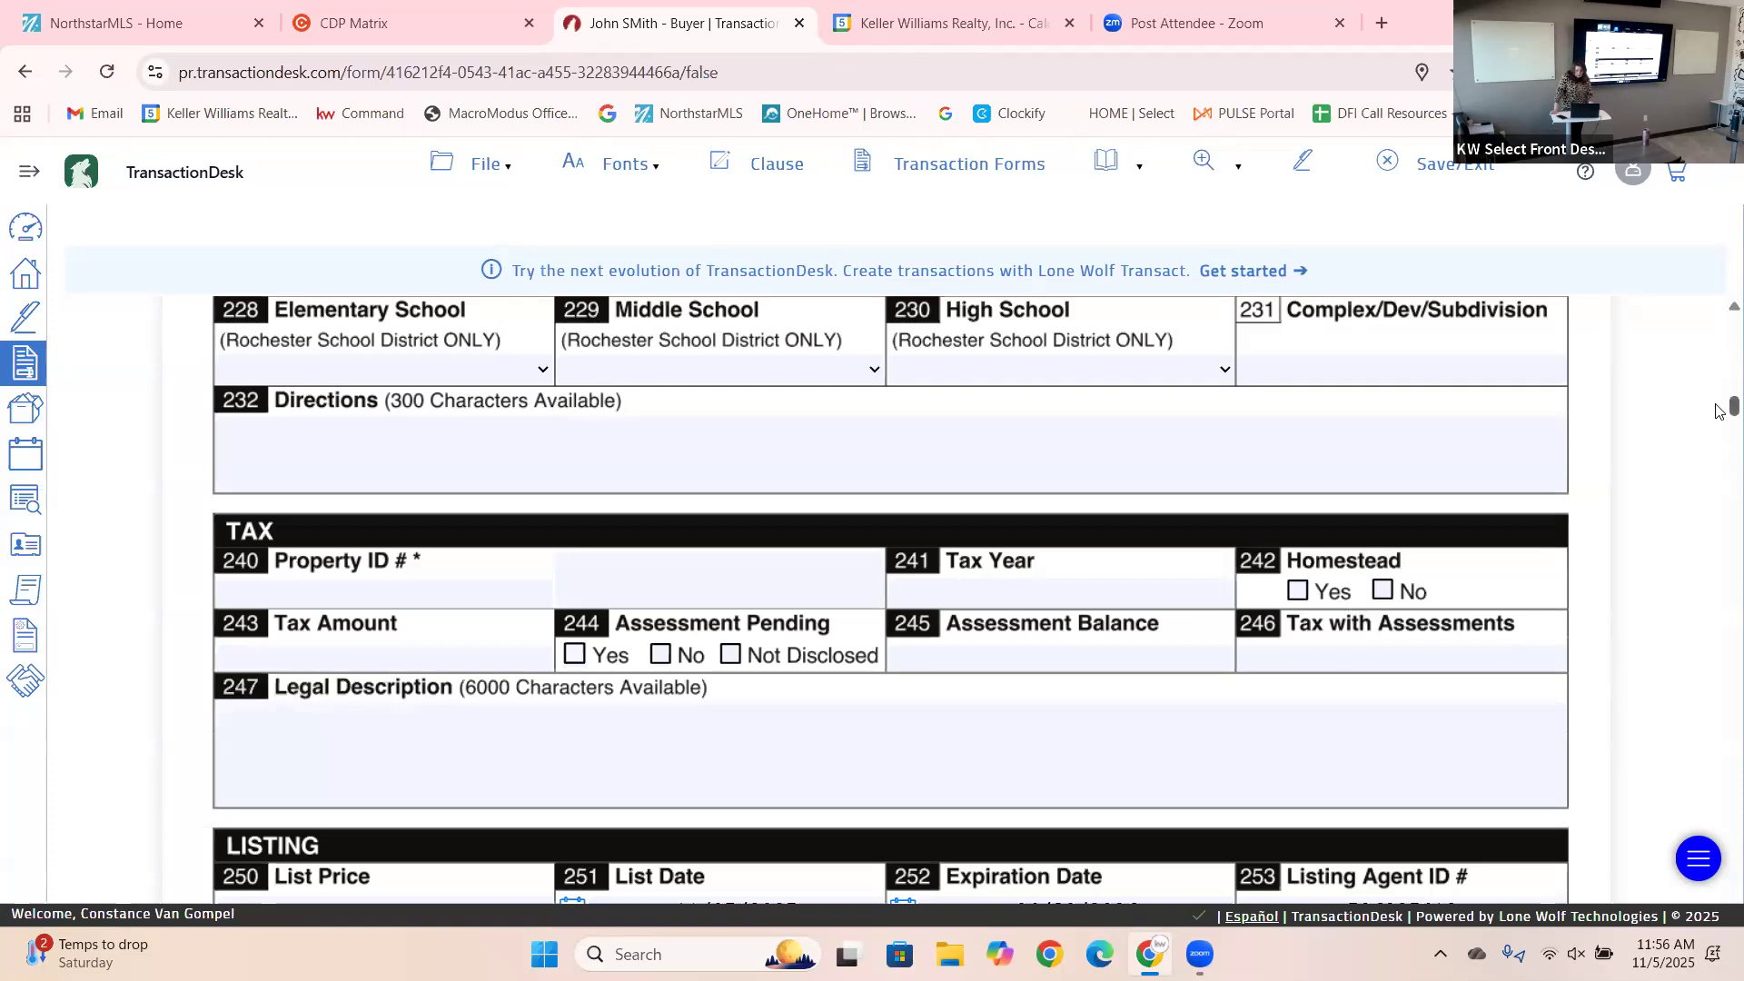
pyautogui.scroll(-5, 1718, 410)
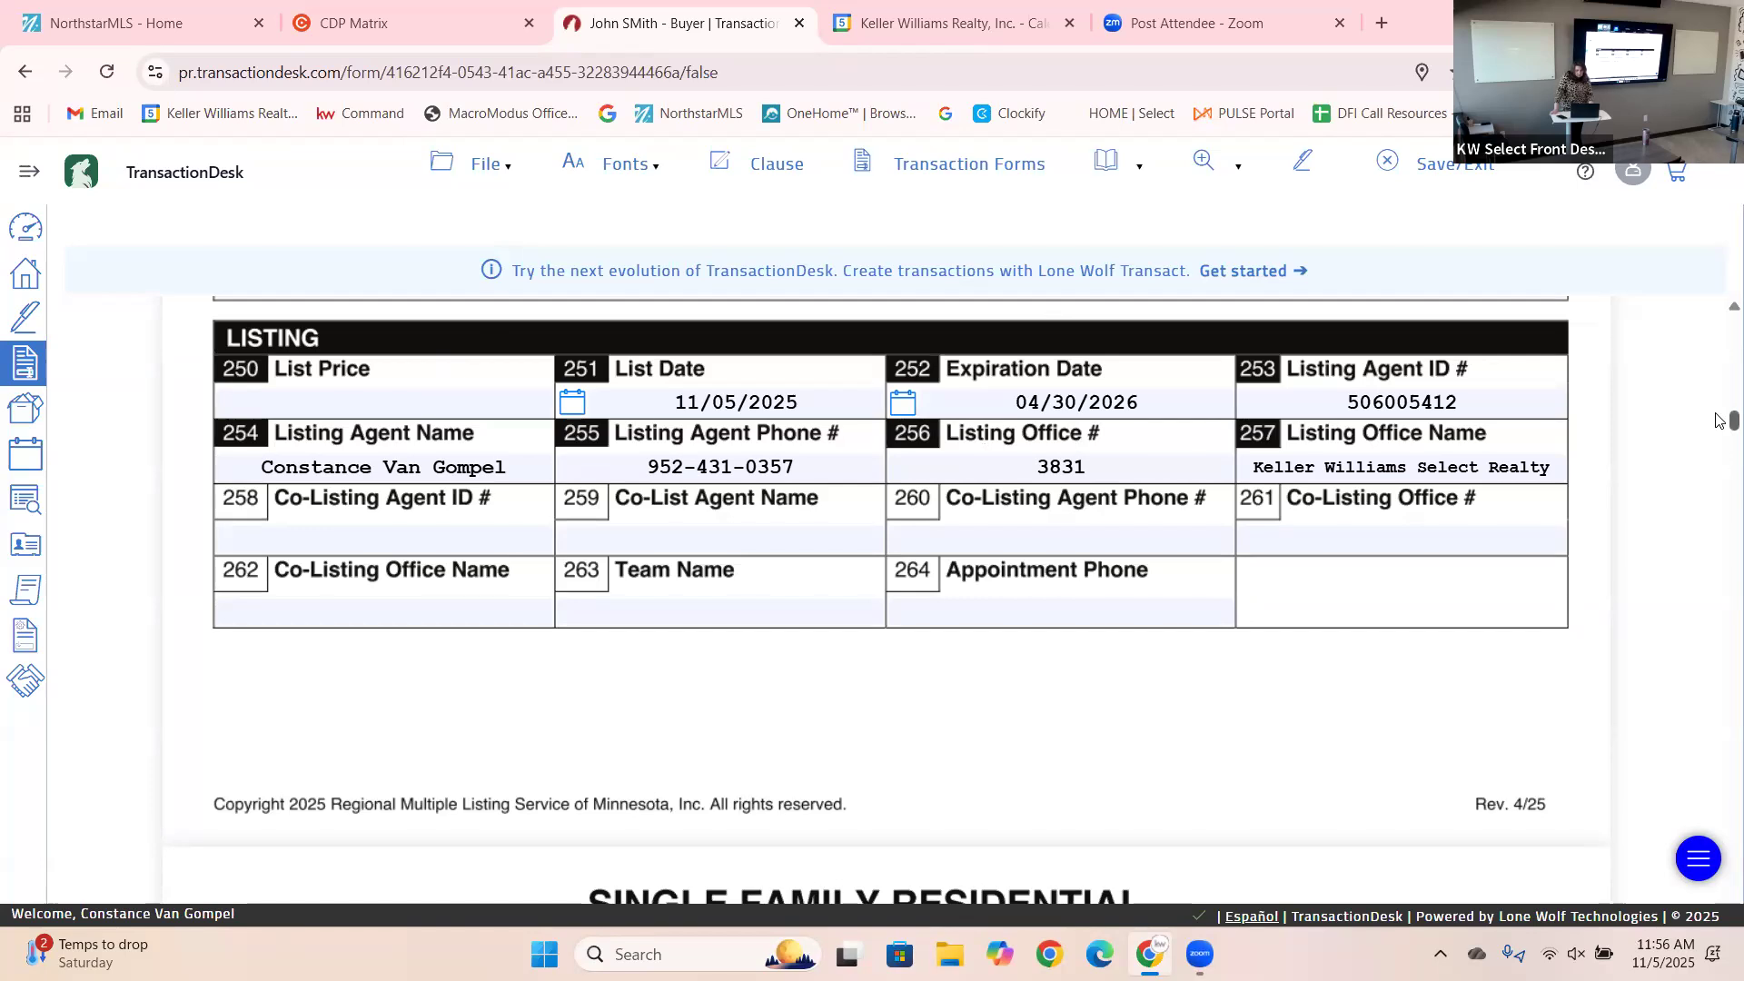
pyautogui.moveTo(1720, 419); pyautogui.dragTo(1720, 441)
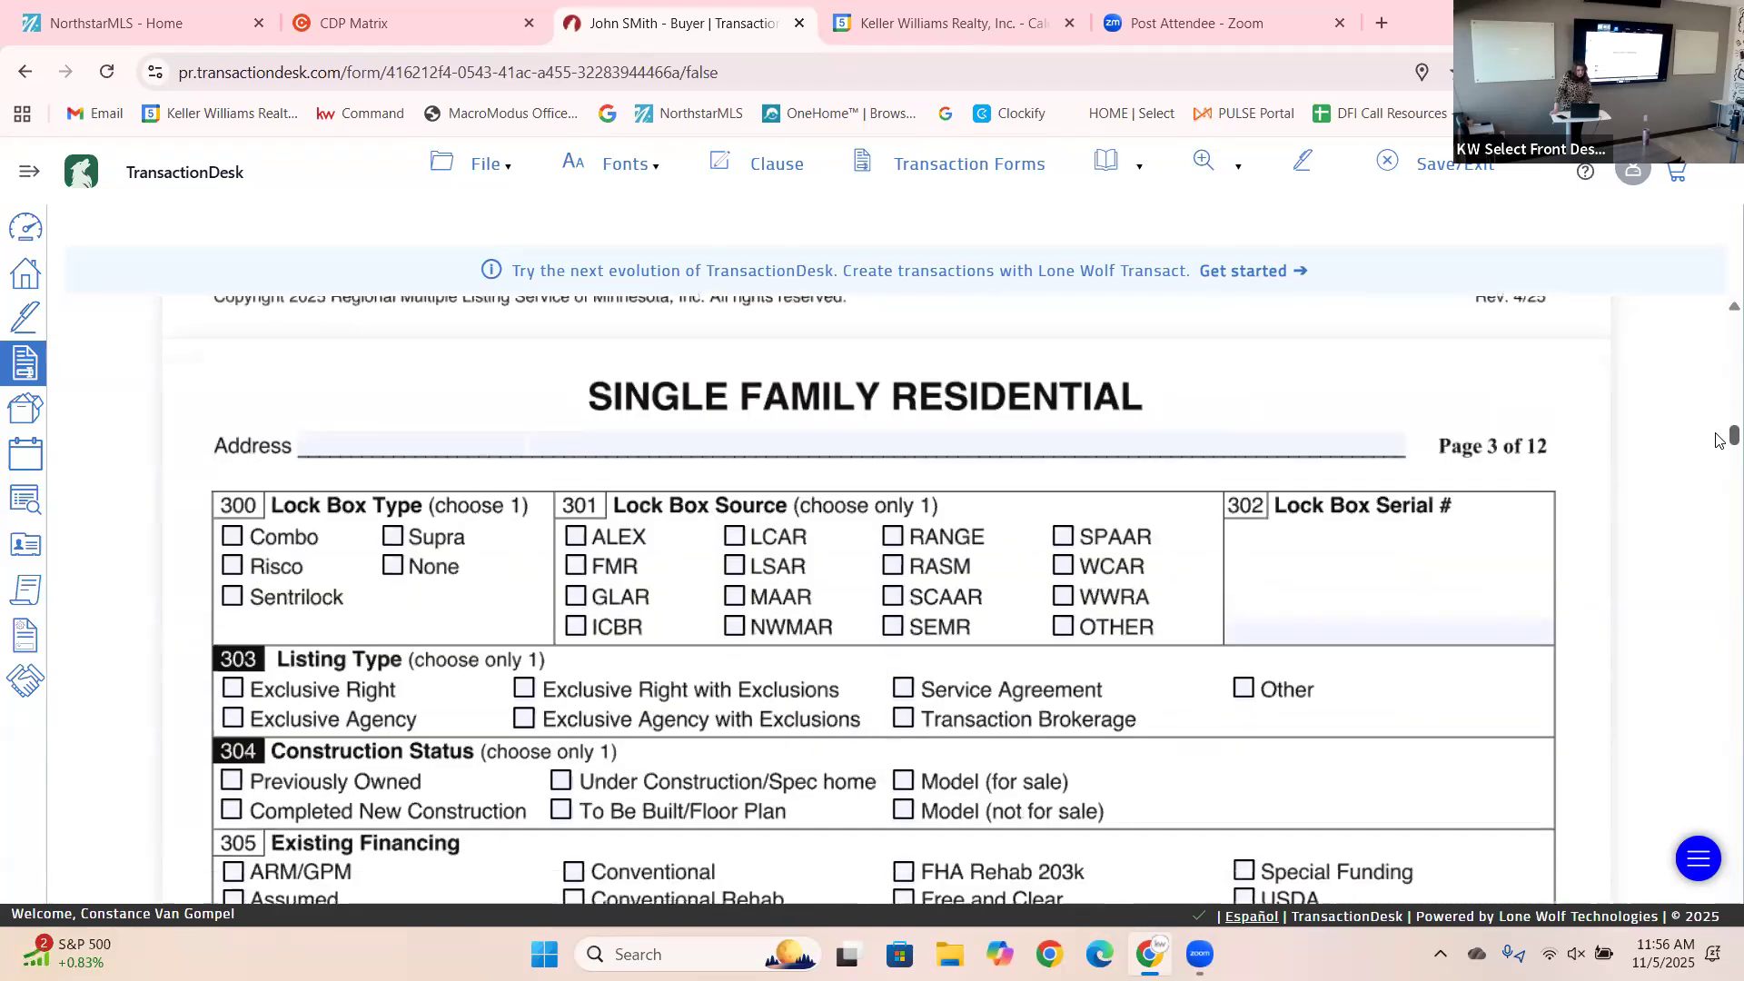
# Mark the listing as Exclusive Right (303) and the construction status as Previously Owned (304).
pyautogui.scroll(-2, 1720, 441)
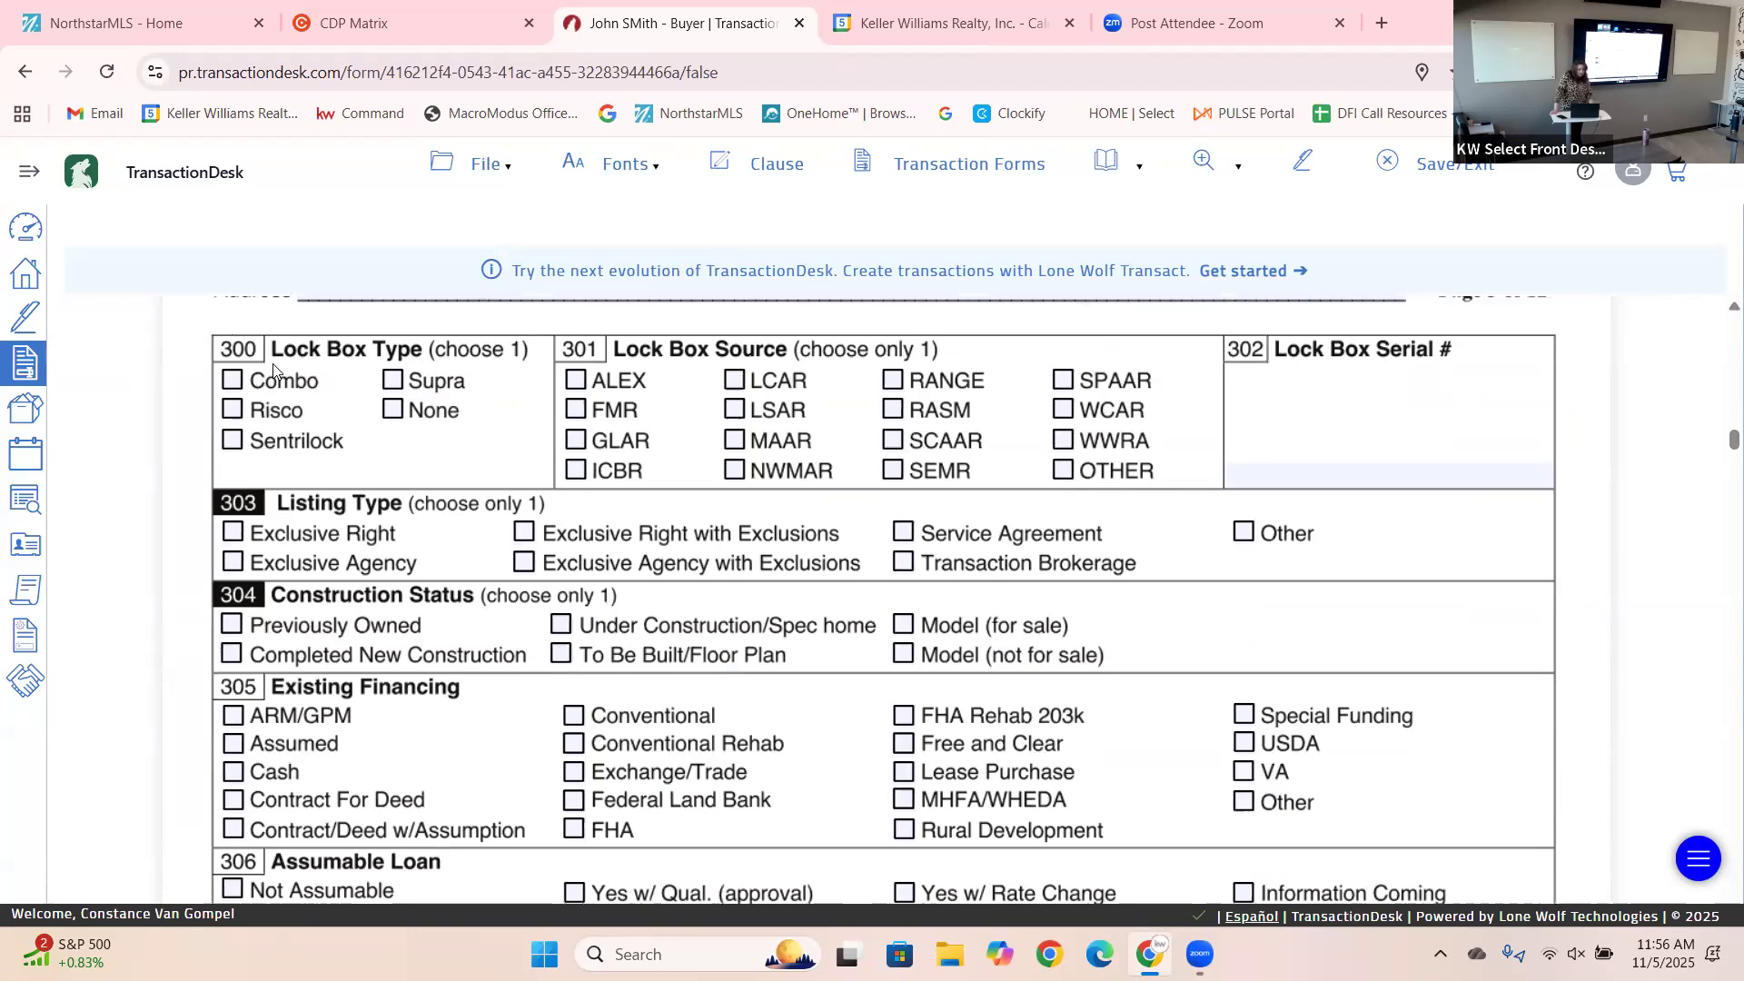
pyautogui.click(237, 536)
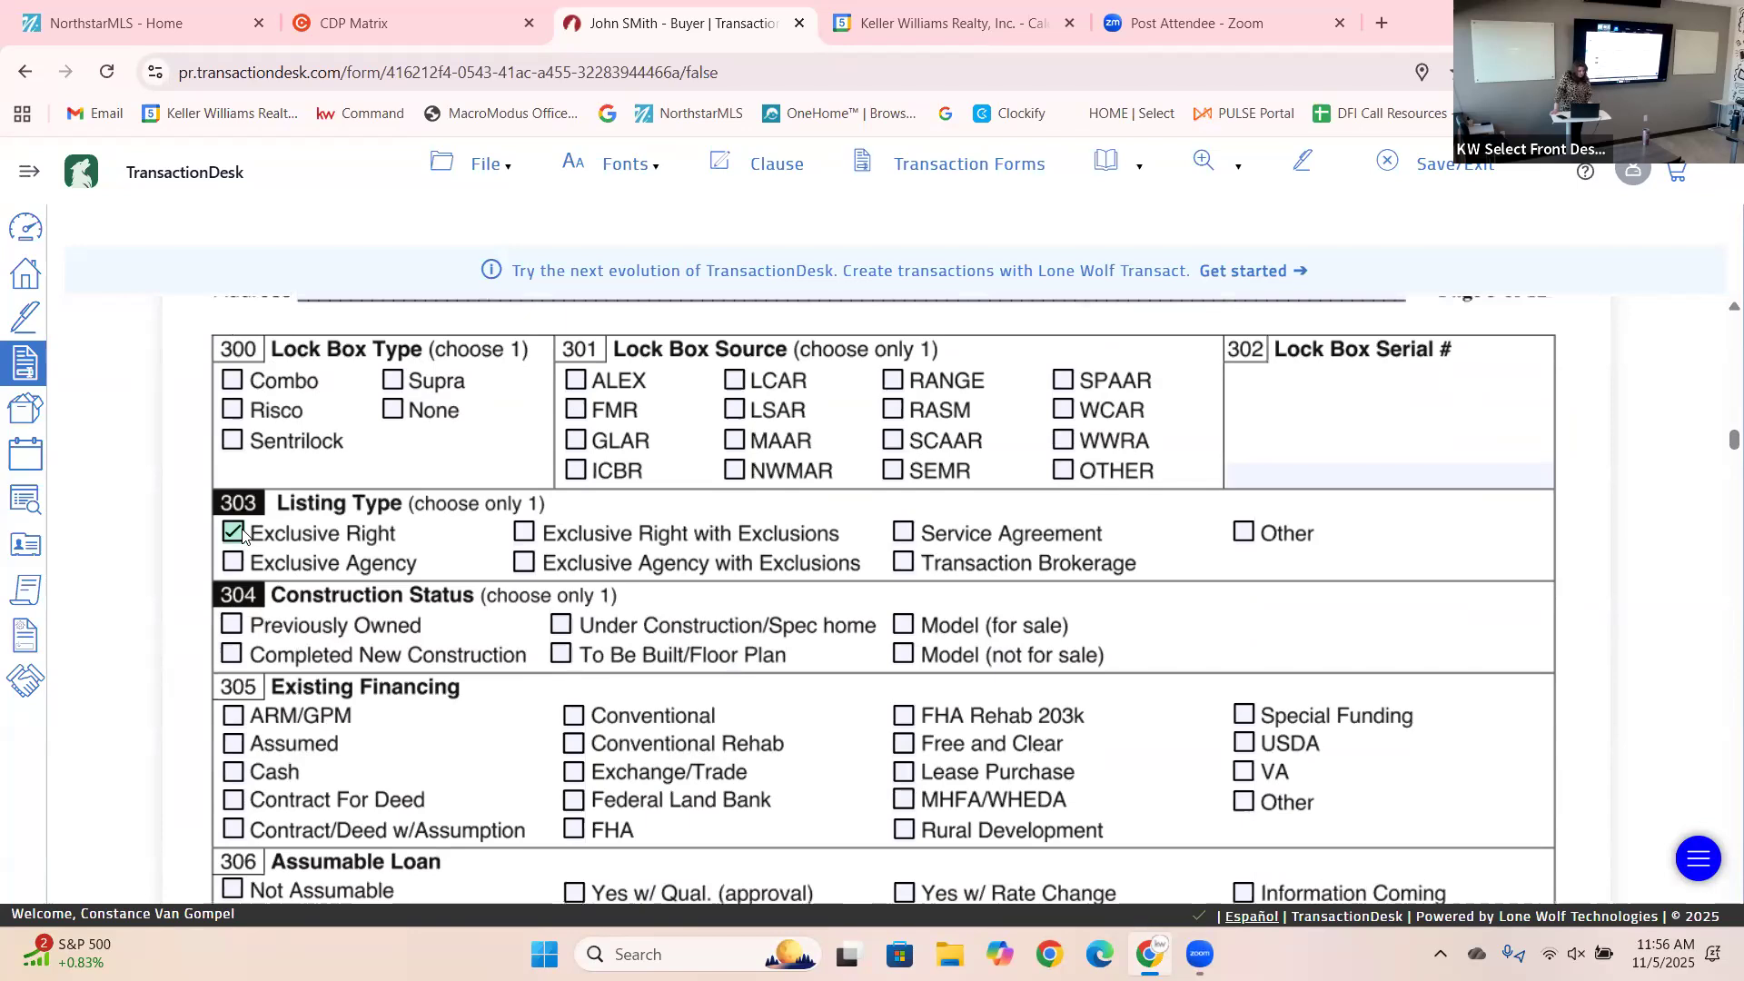
pyautogui.click(237, 634)
# Answer No for In Foreclosure and Potential Short Sale, and mark the listing Yearly.
pyautogui.scroll(-3, 1719, 449)
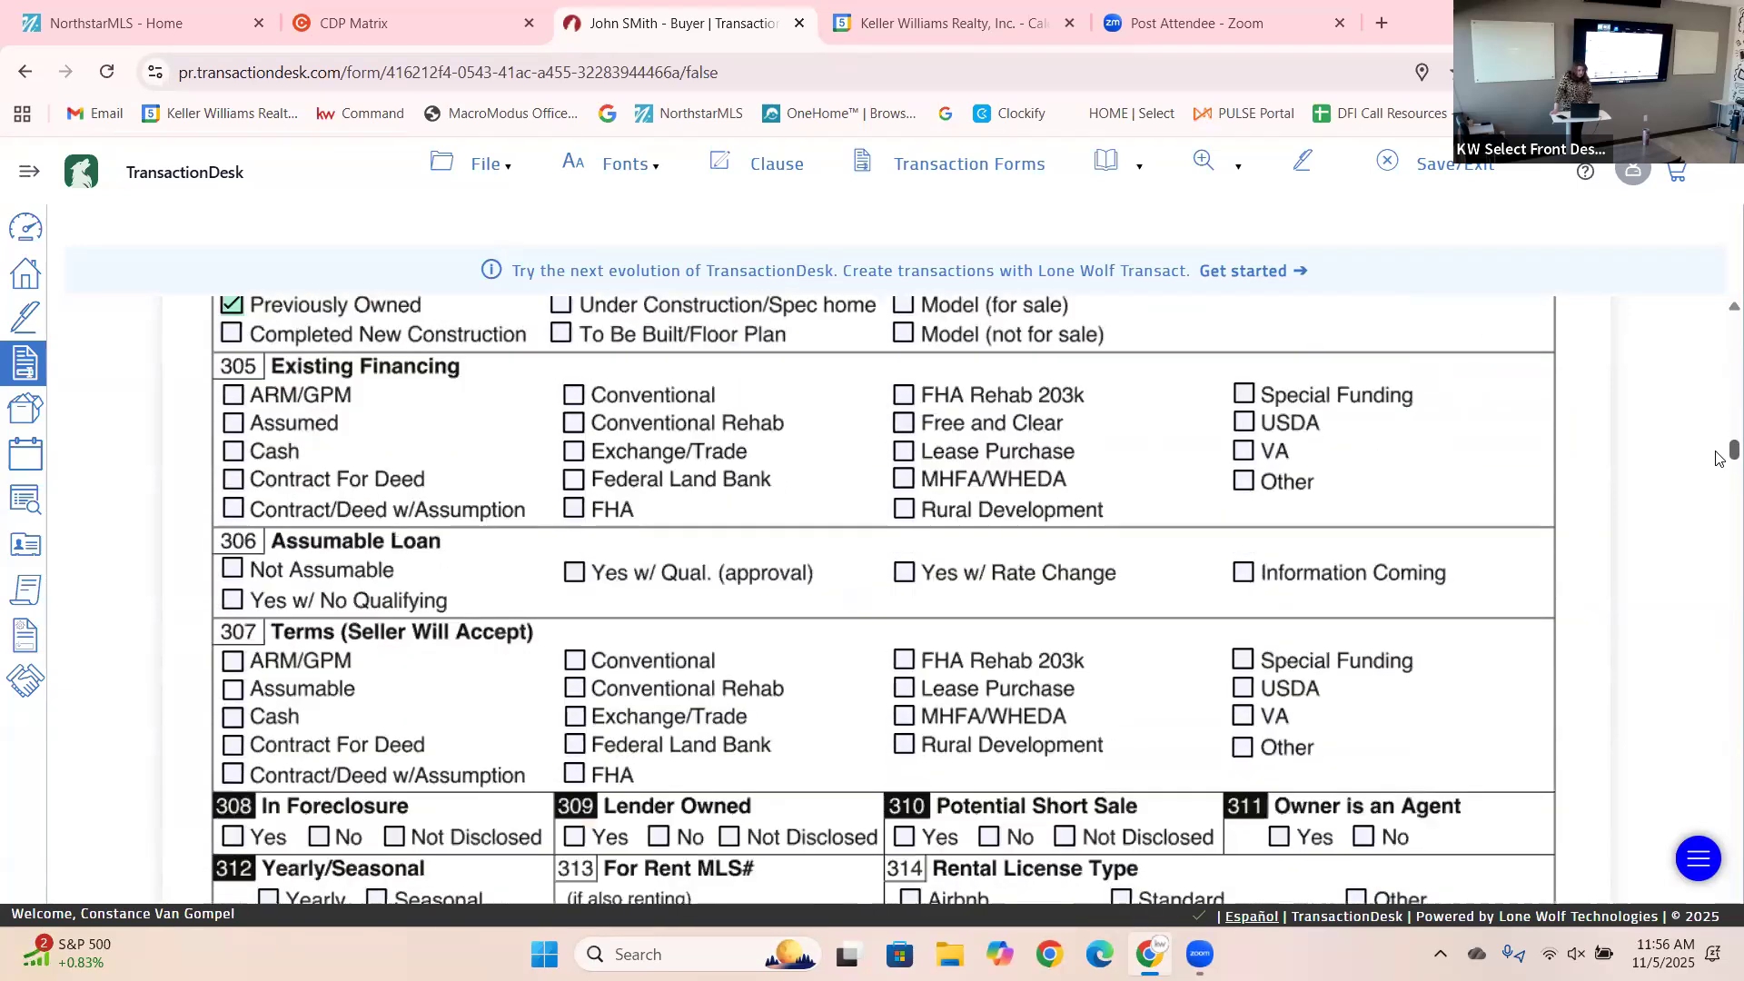
pyautogui.scroll(-2, 1720, 459)
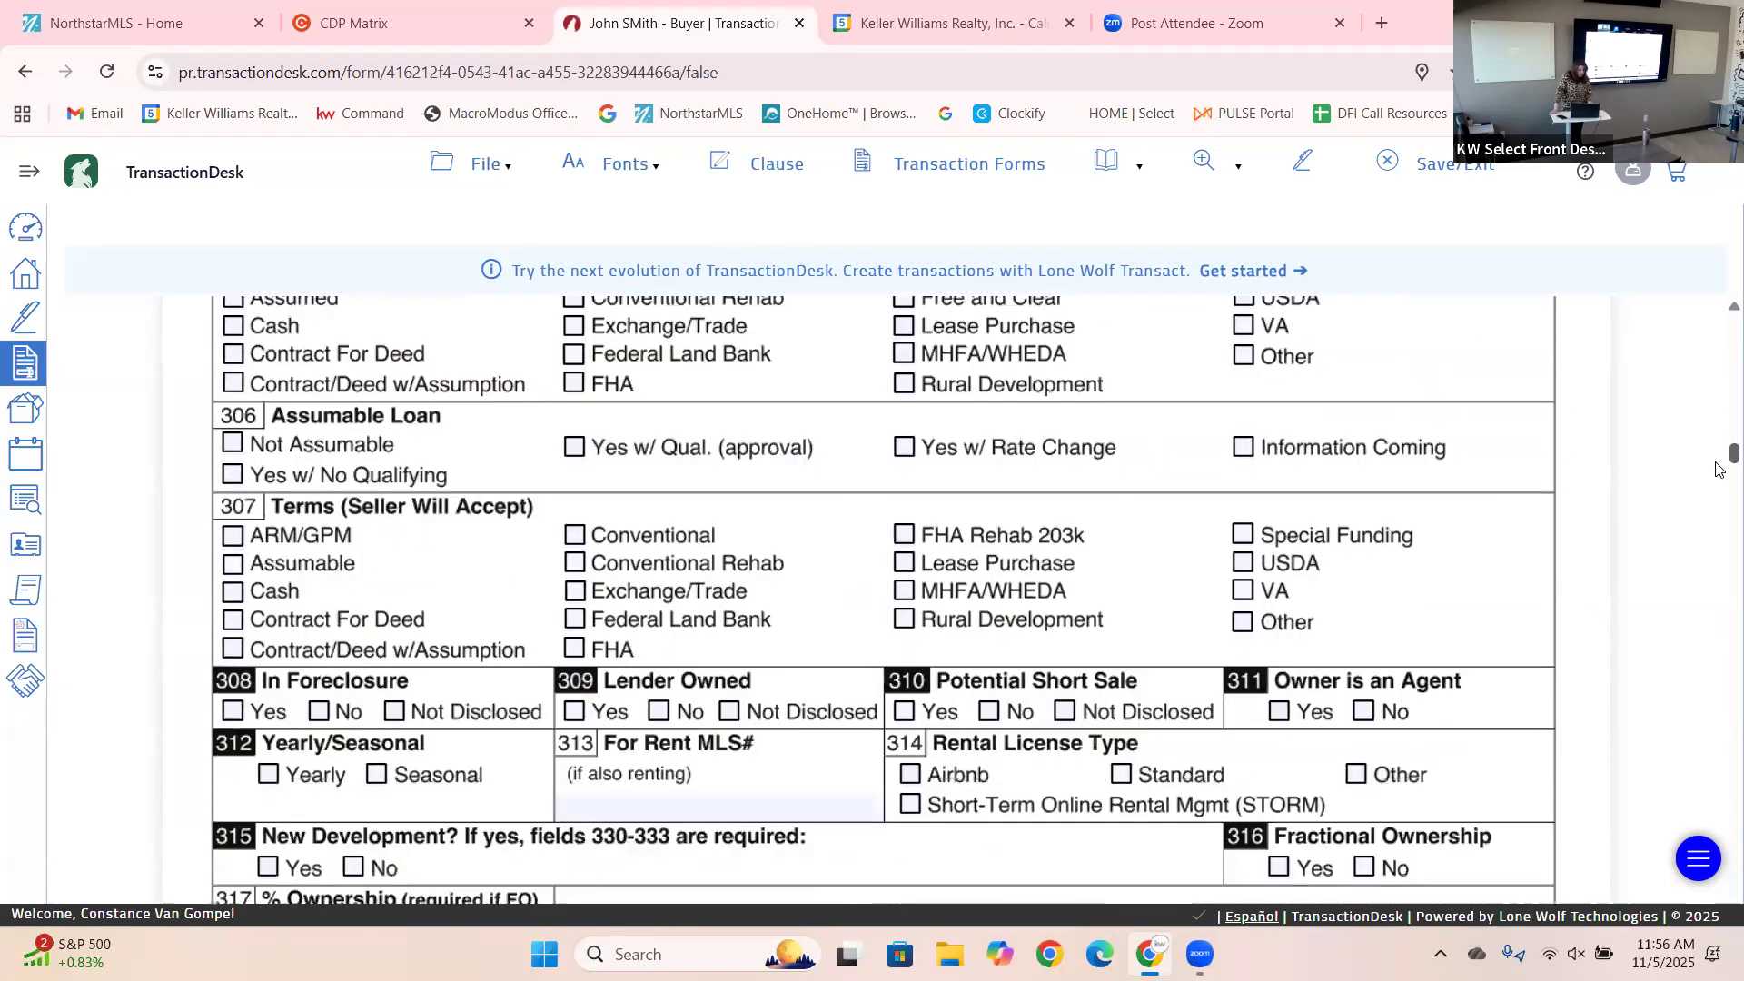
pyautogui.scroll(-2, 1719, 468)
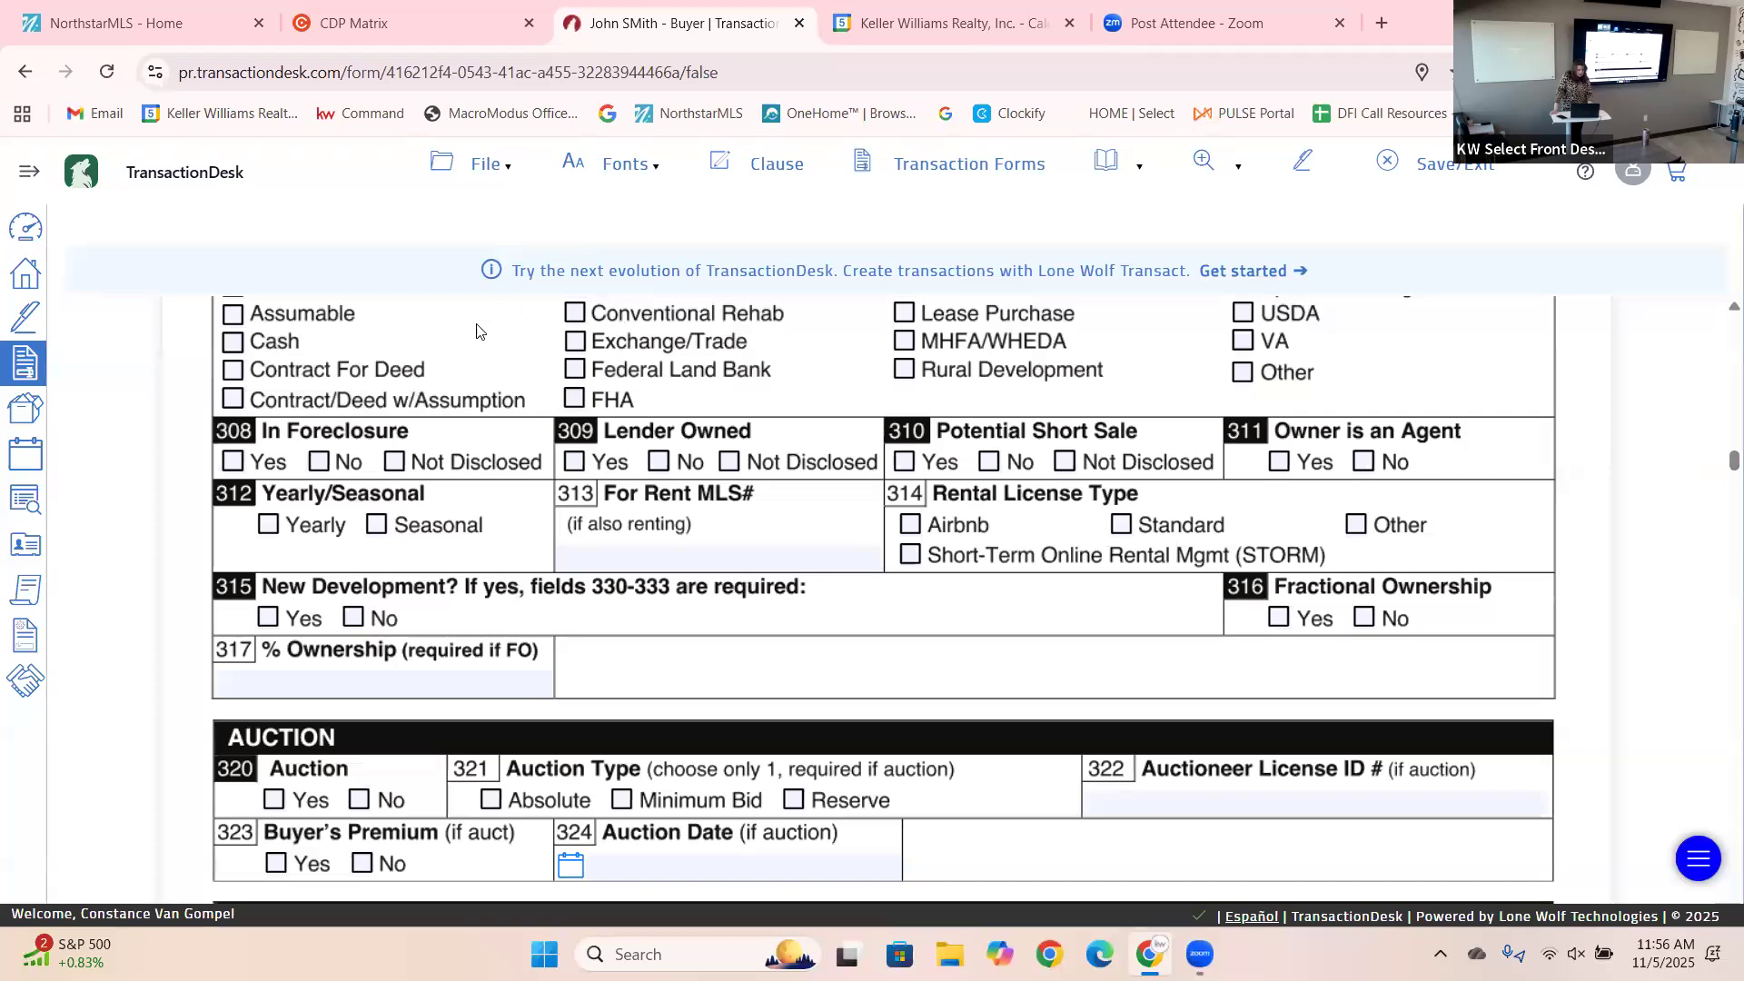
pyautogui.click(320, 462)
pyautogui.click(989, 462)
pyautogui.click(268, 527)
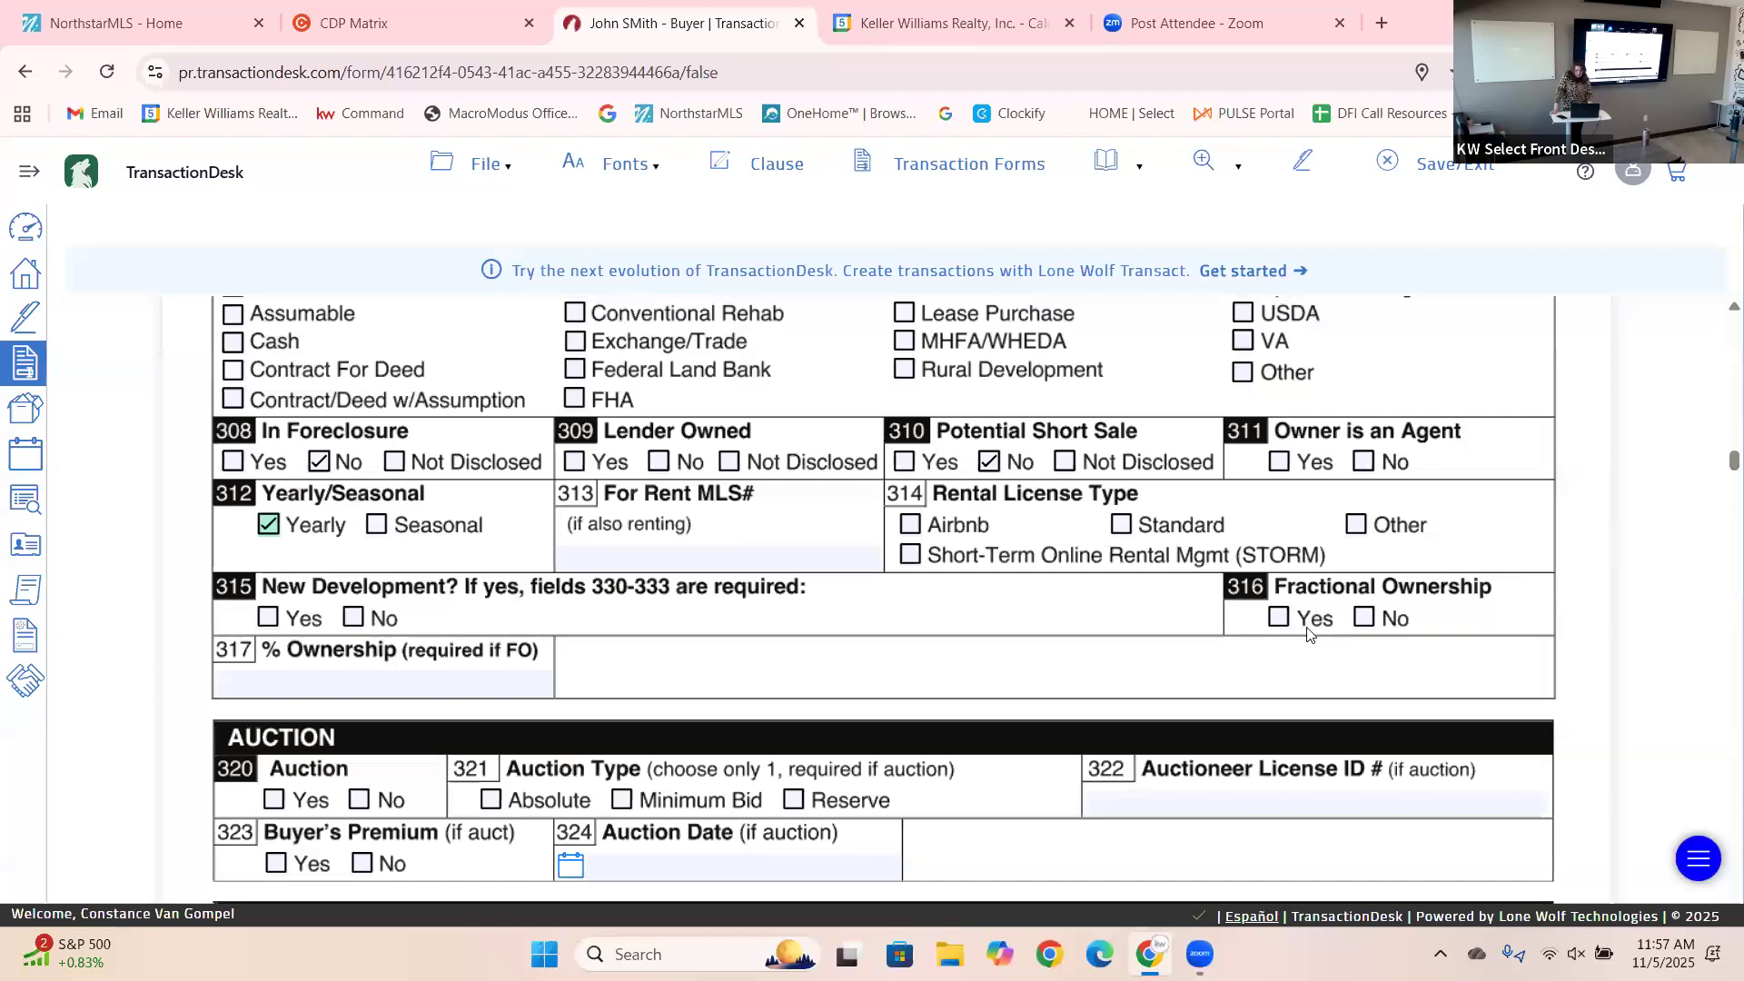
# Answer No for Fractional Ownership (316).
pyautogui.click(1370, 617)
pyautogui.scroll(-1, 1719, 471)
pyautogui.scroll(-1, 1720, 471)
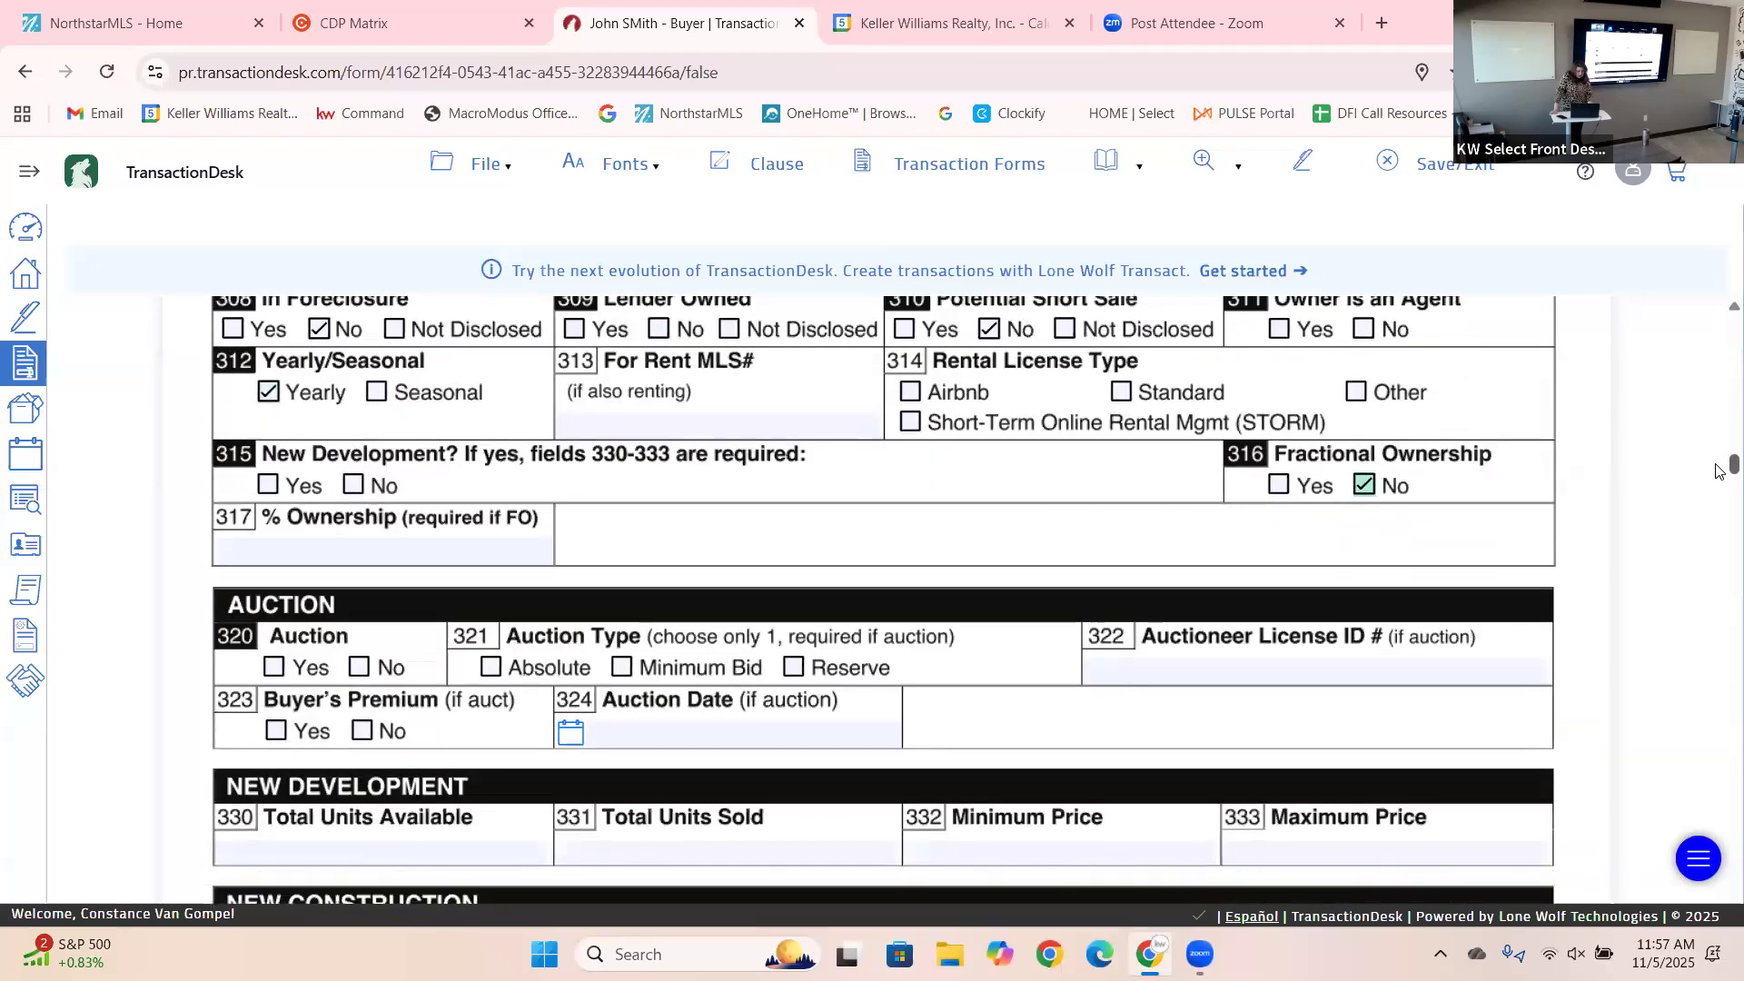
pyautogui.scroll(-1, 1719, 470)
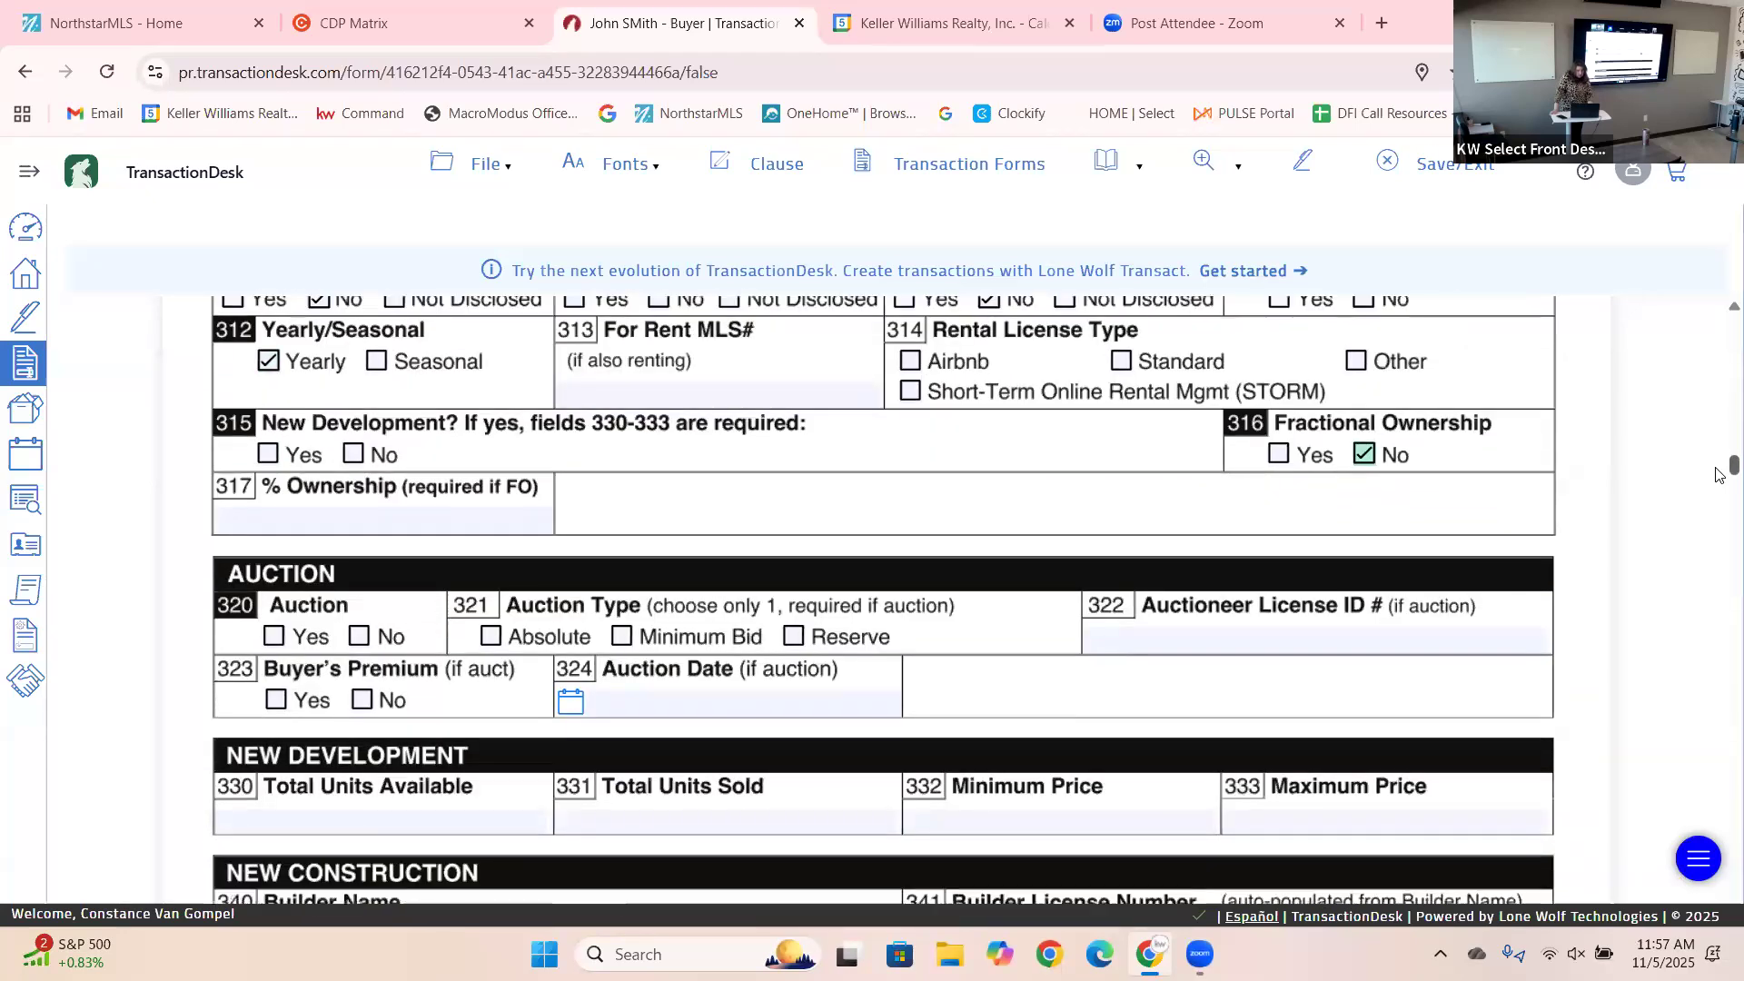
pyautogui.scroll(-2, 1720, 475)
pyautogui.scroll(-3, 1720, 482)
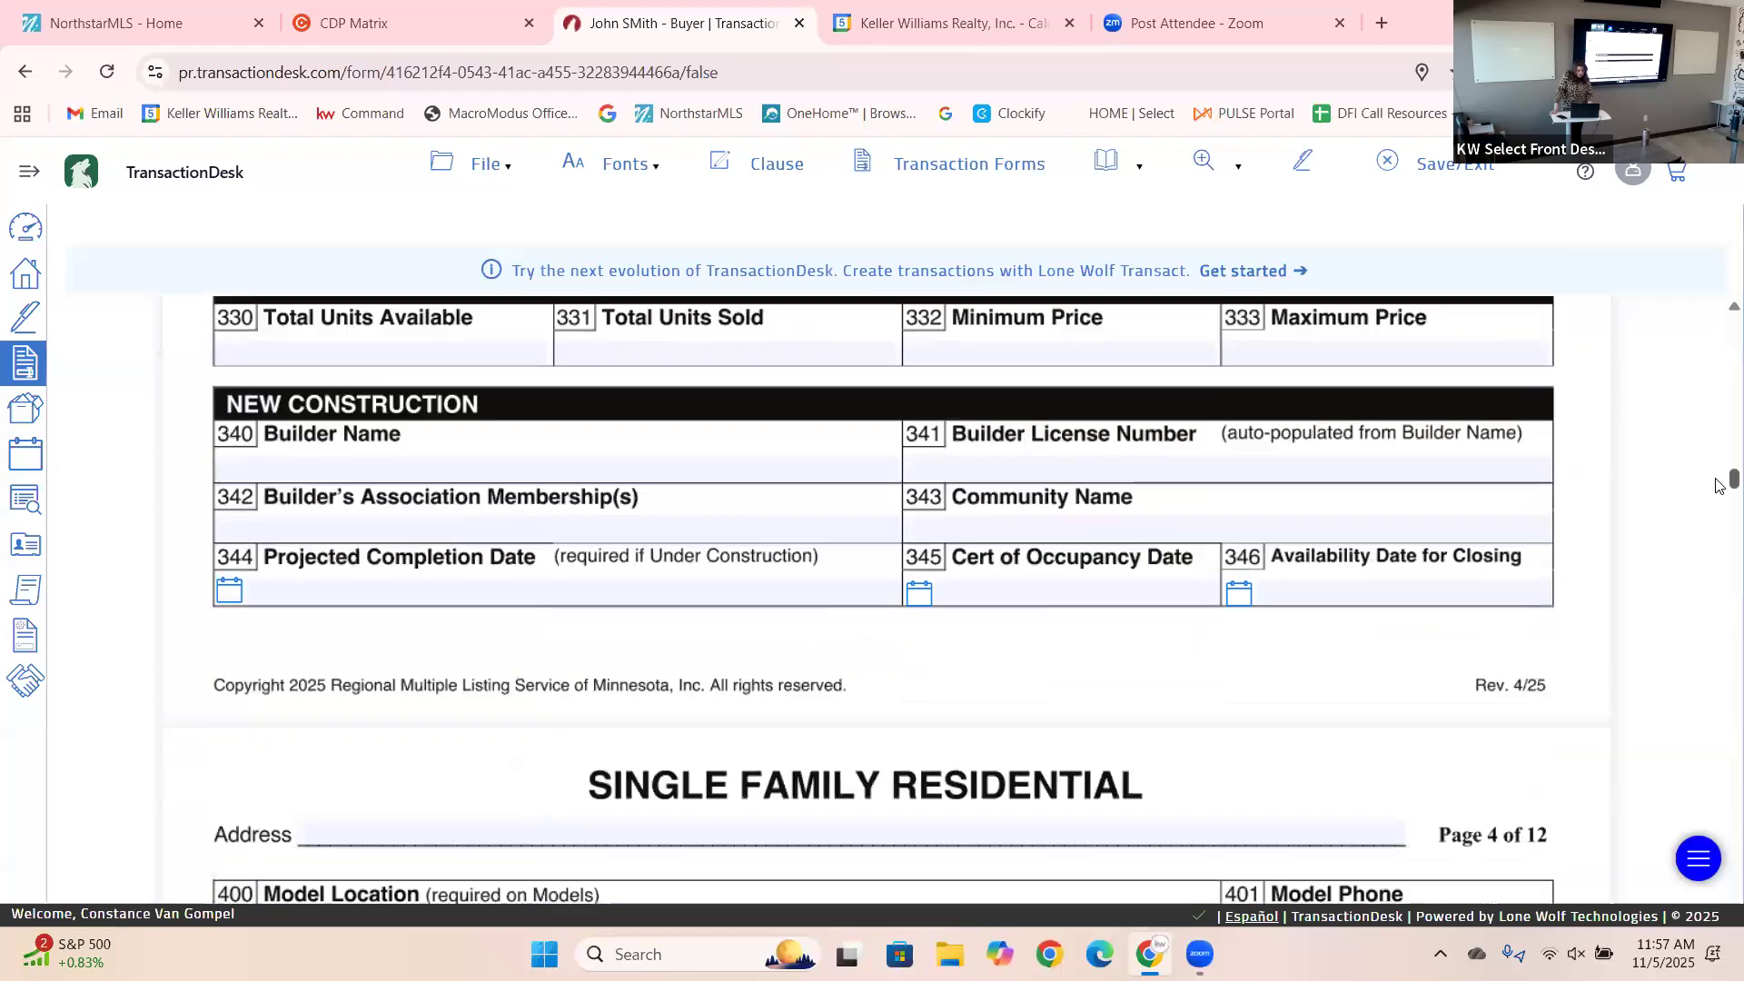
pyautogui.scroll(-1, 1720, 486)
pyautogui.scroll(-4, 1719, 498)
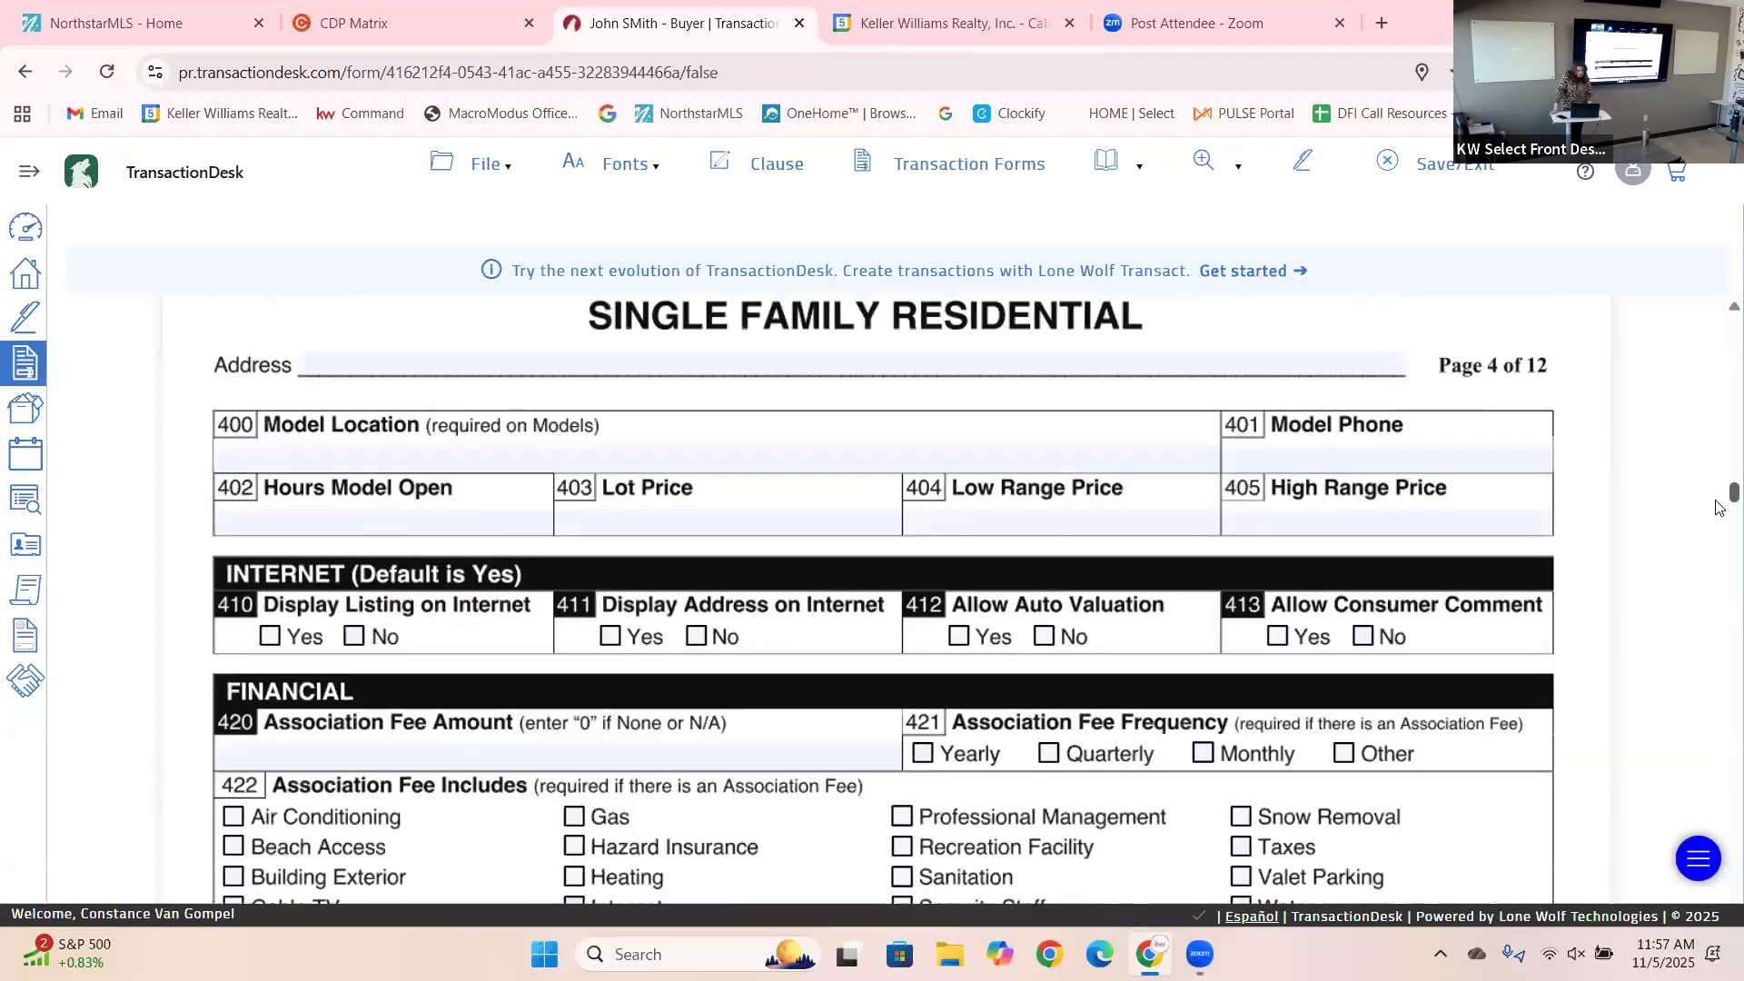
pyautogui.scroll(-3, 1719, 508)
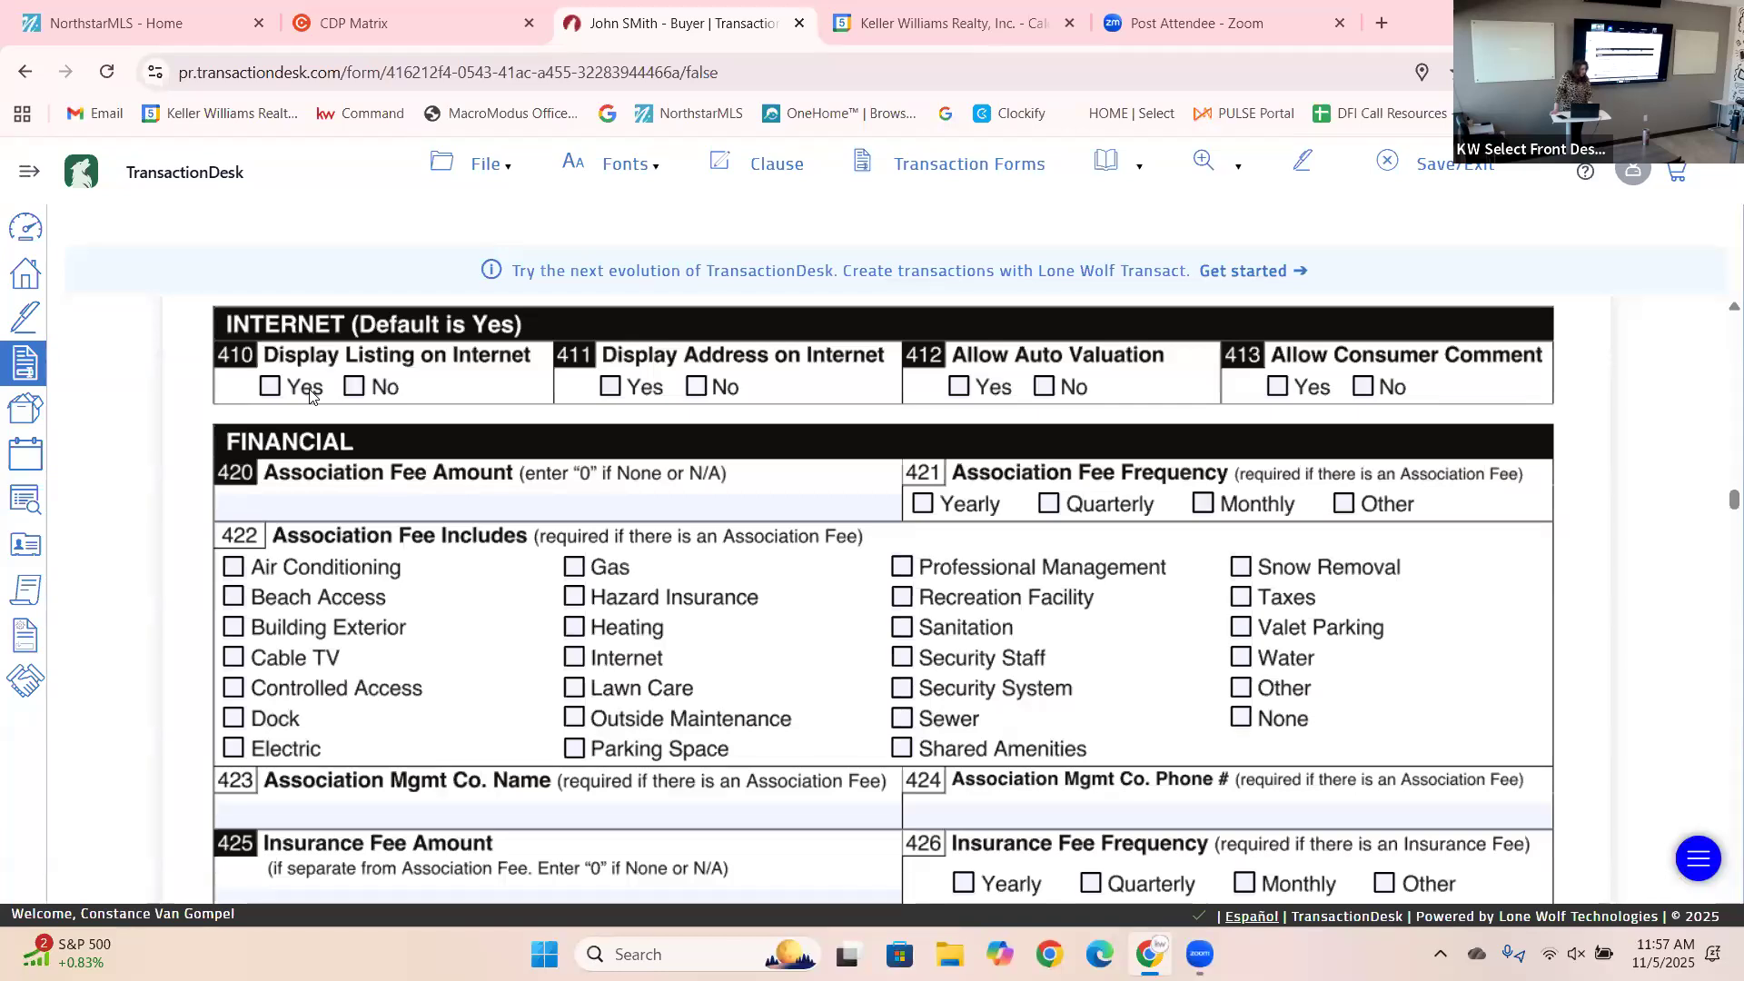
# Set Yes for internet display of listing (410) and address (411), No for consumer comments (413).
pyautogui.click(386, 390)
pyautogui.click(697, 389)
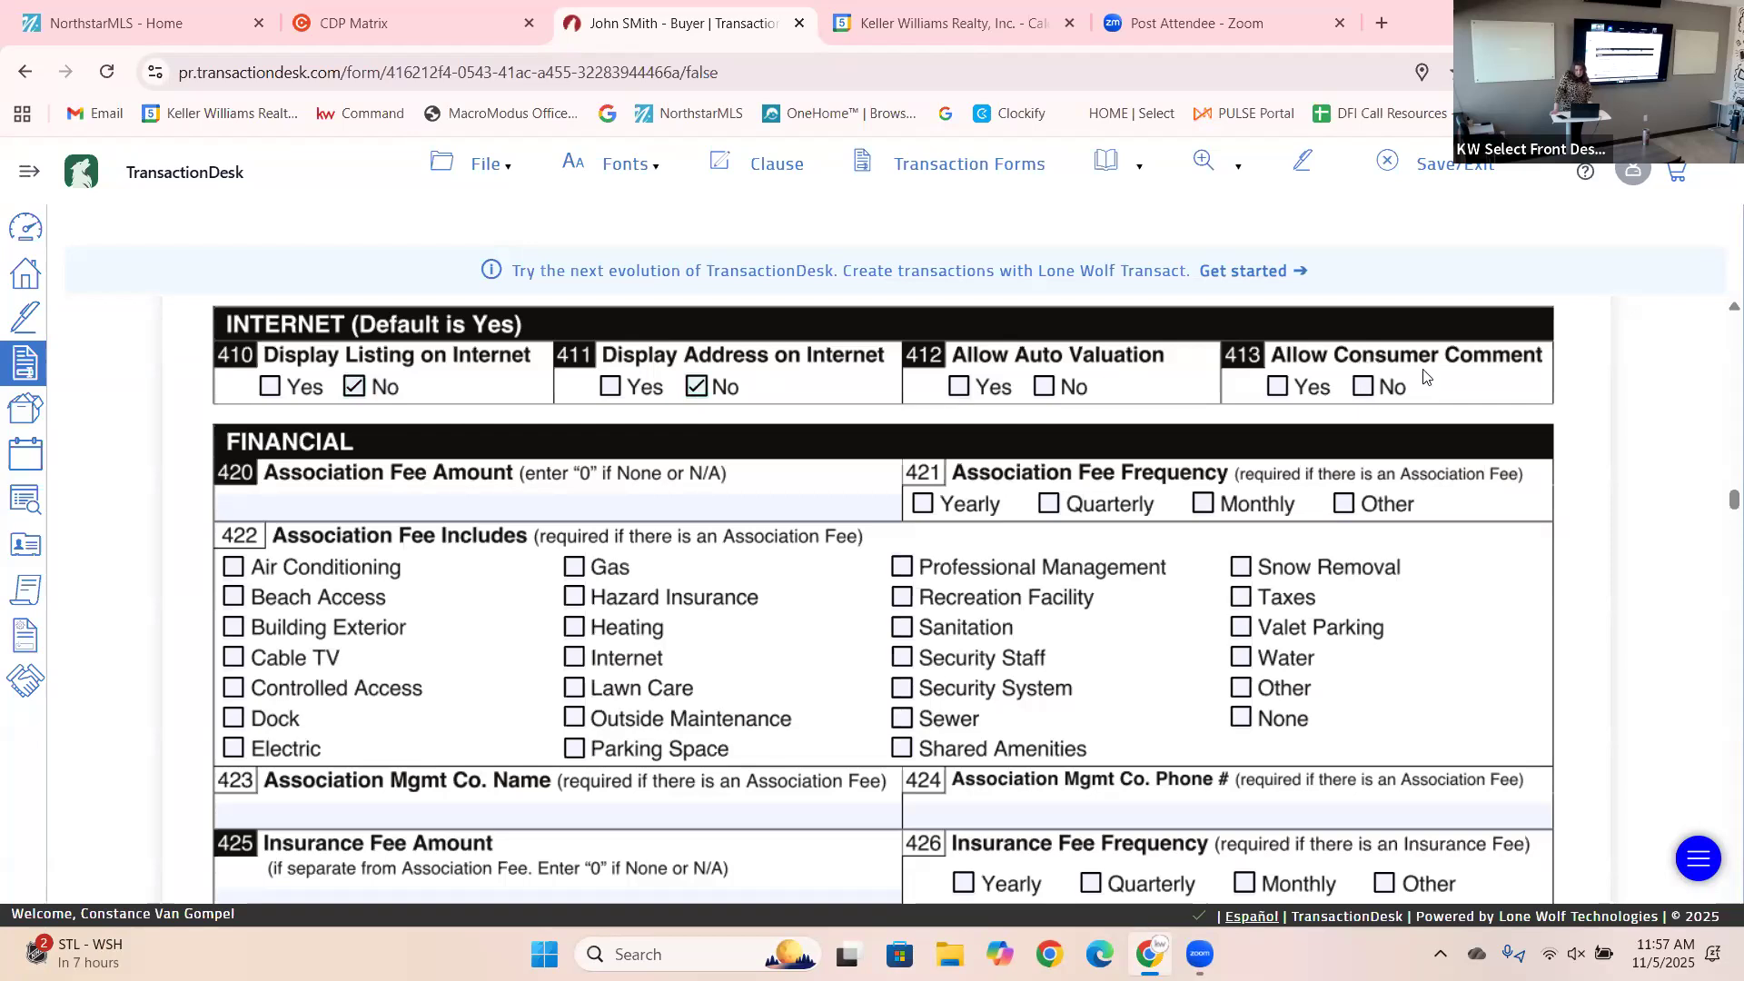
pyautogui.click(1367, 389)
pyautogui.click(618, 389)
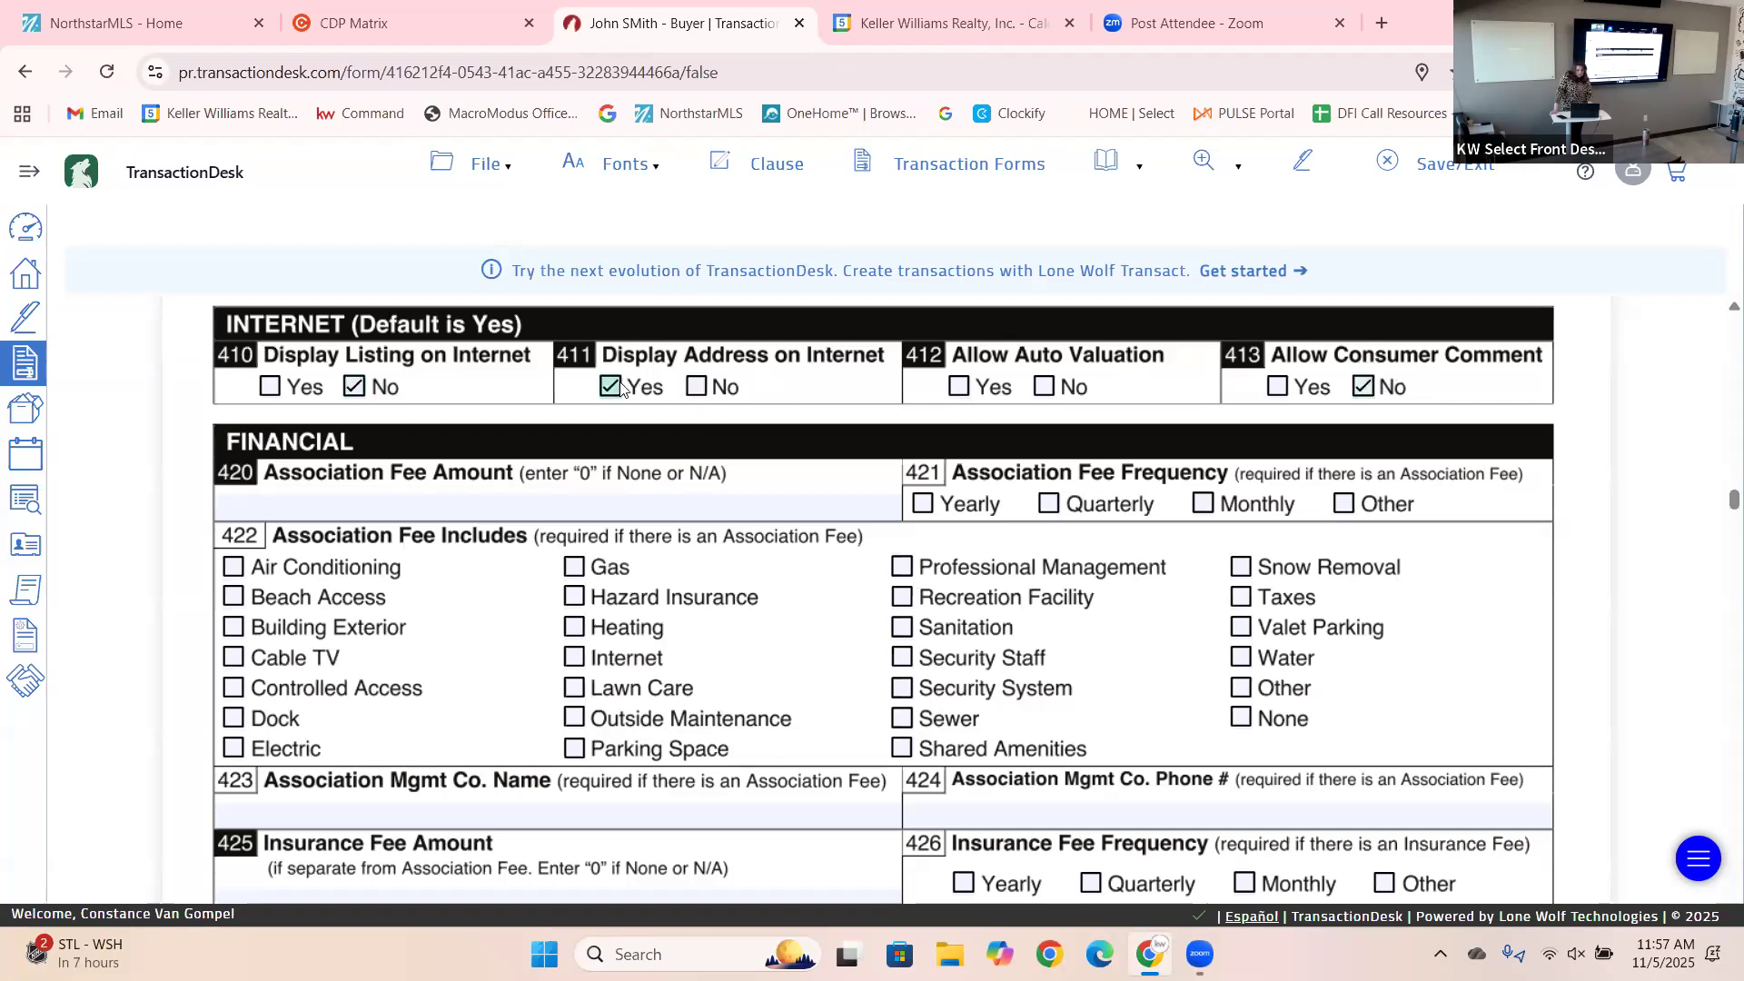
pyautogui.click(271, 391)
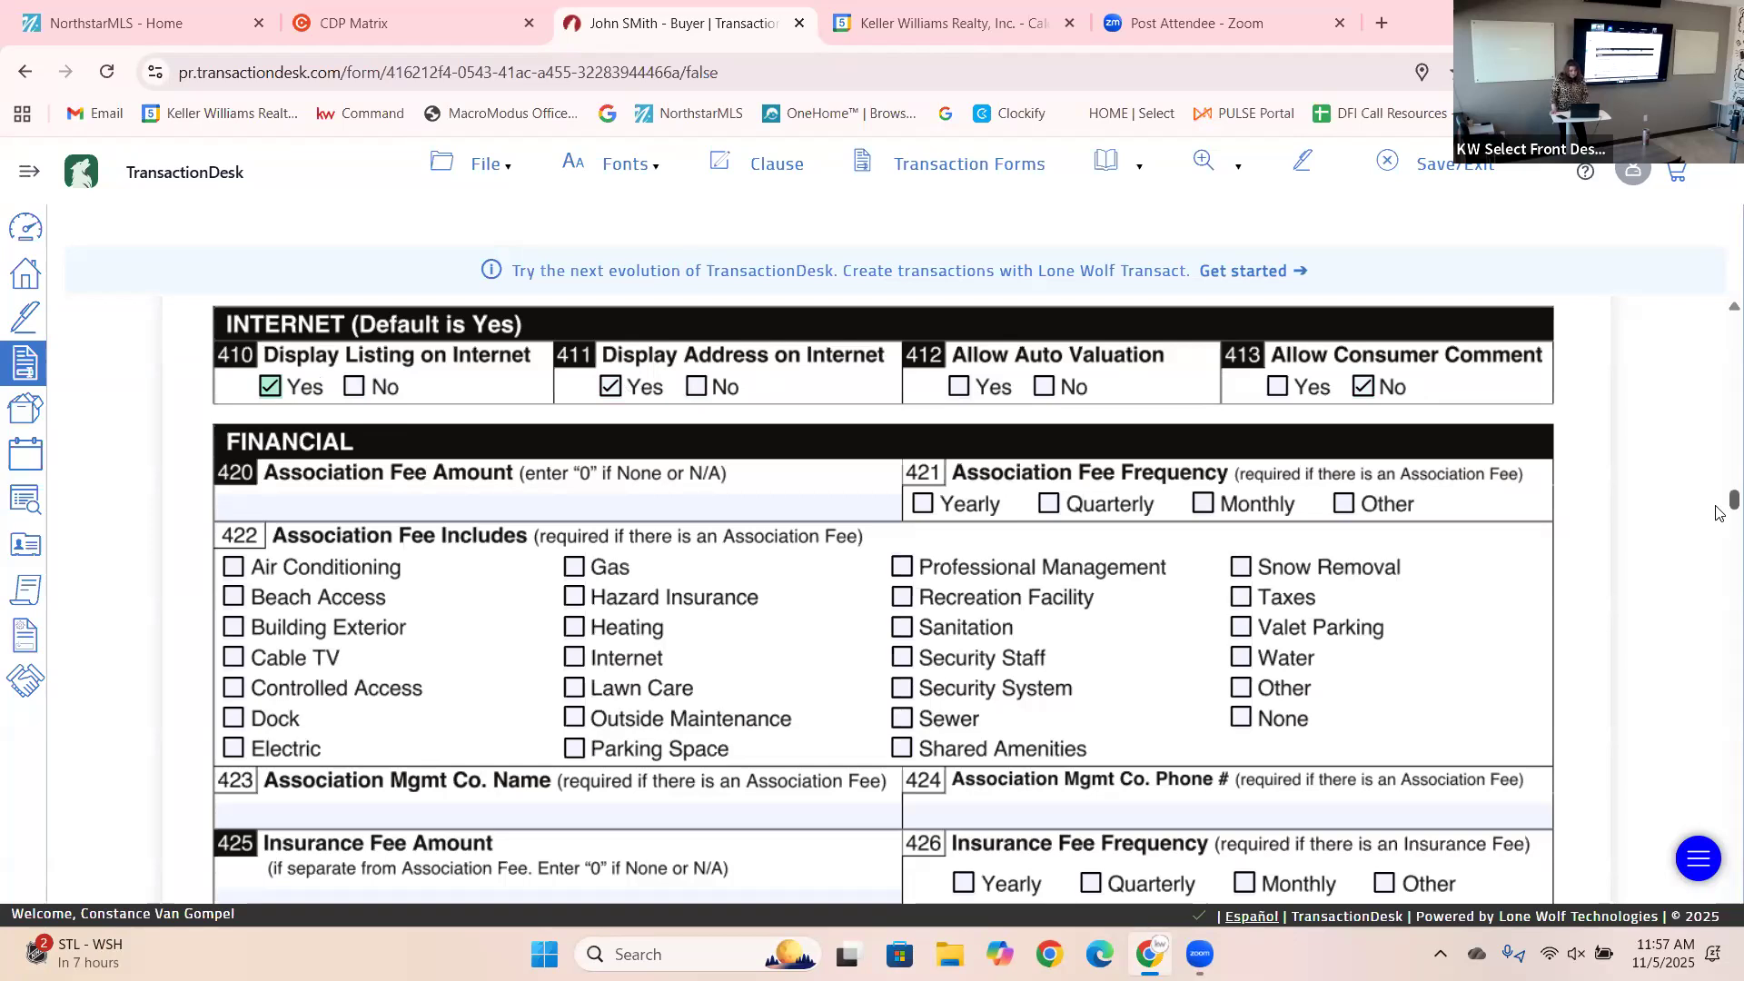
pyautogui.scroll(-1, 1718, 515)
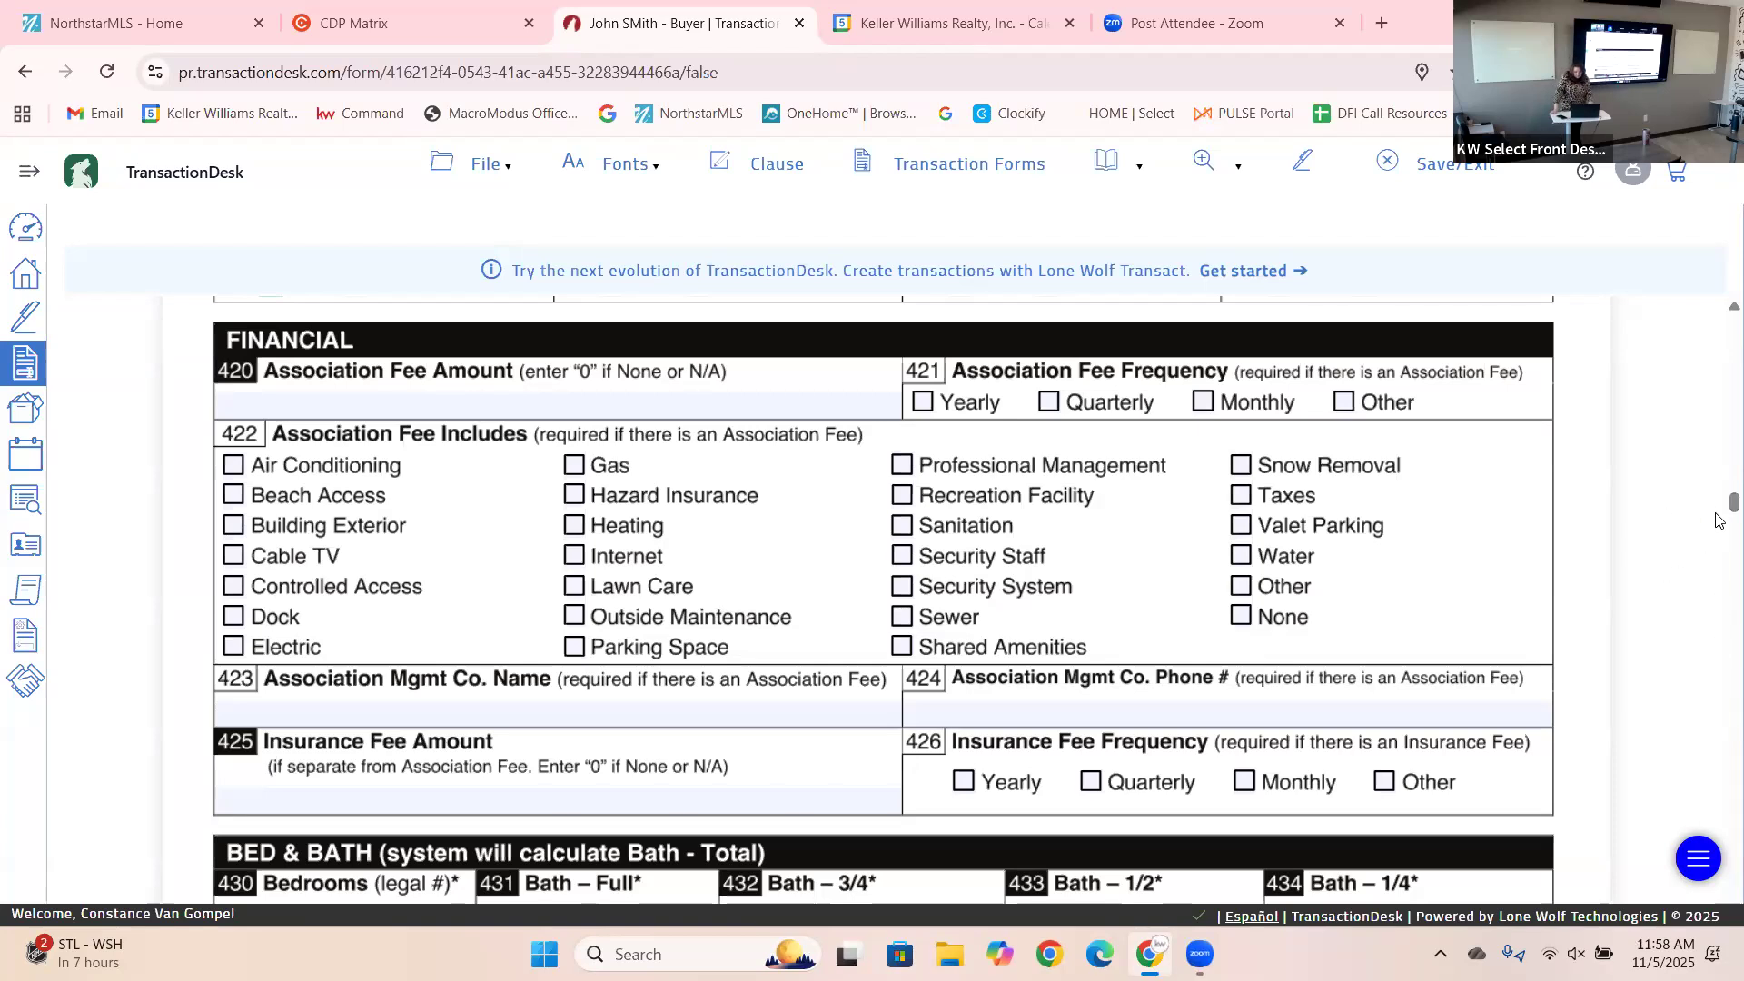
# Enter 5 bedrooms, 1 full bath, 1 three-quarter bath, 0 half baths and 0 quarter baths.
pyautogui.scroll(-3, 1719, 518)
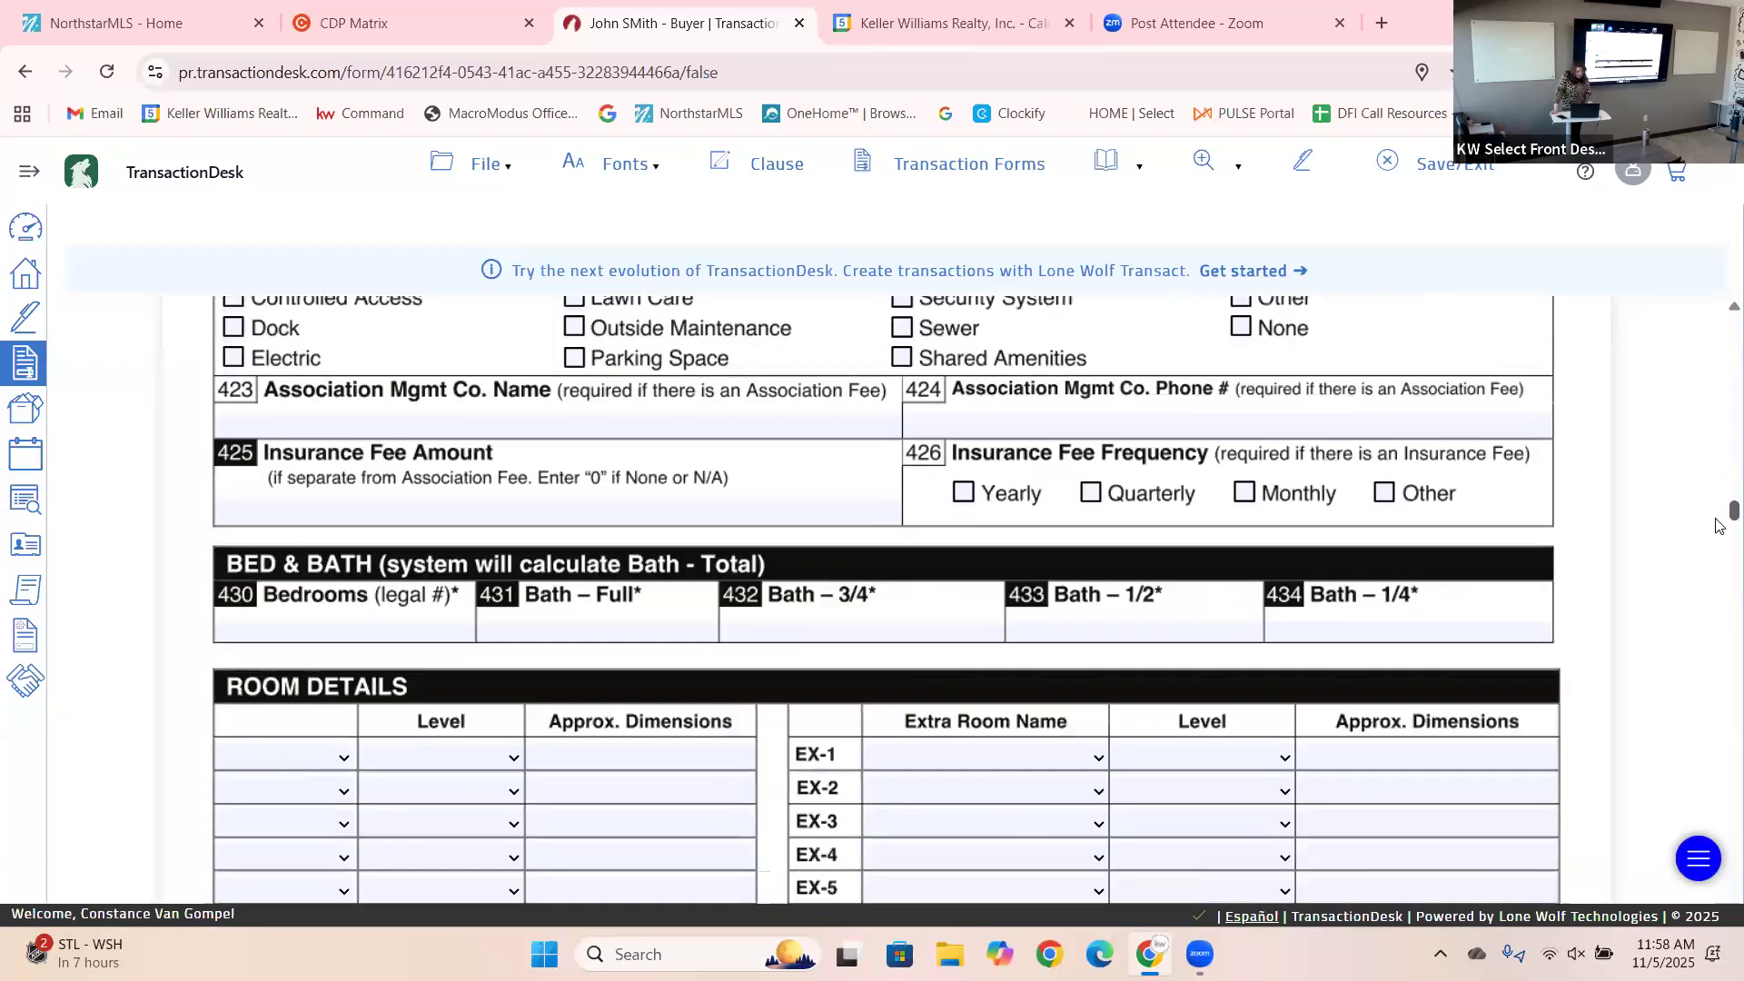
pyautogui.scroll(-2, 1720, 529)
pyautogui.click(387, 467)
pyautogui.write('5')
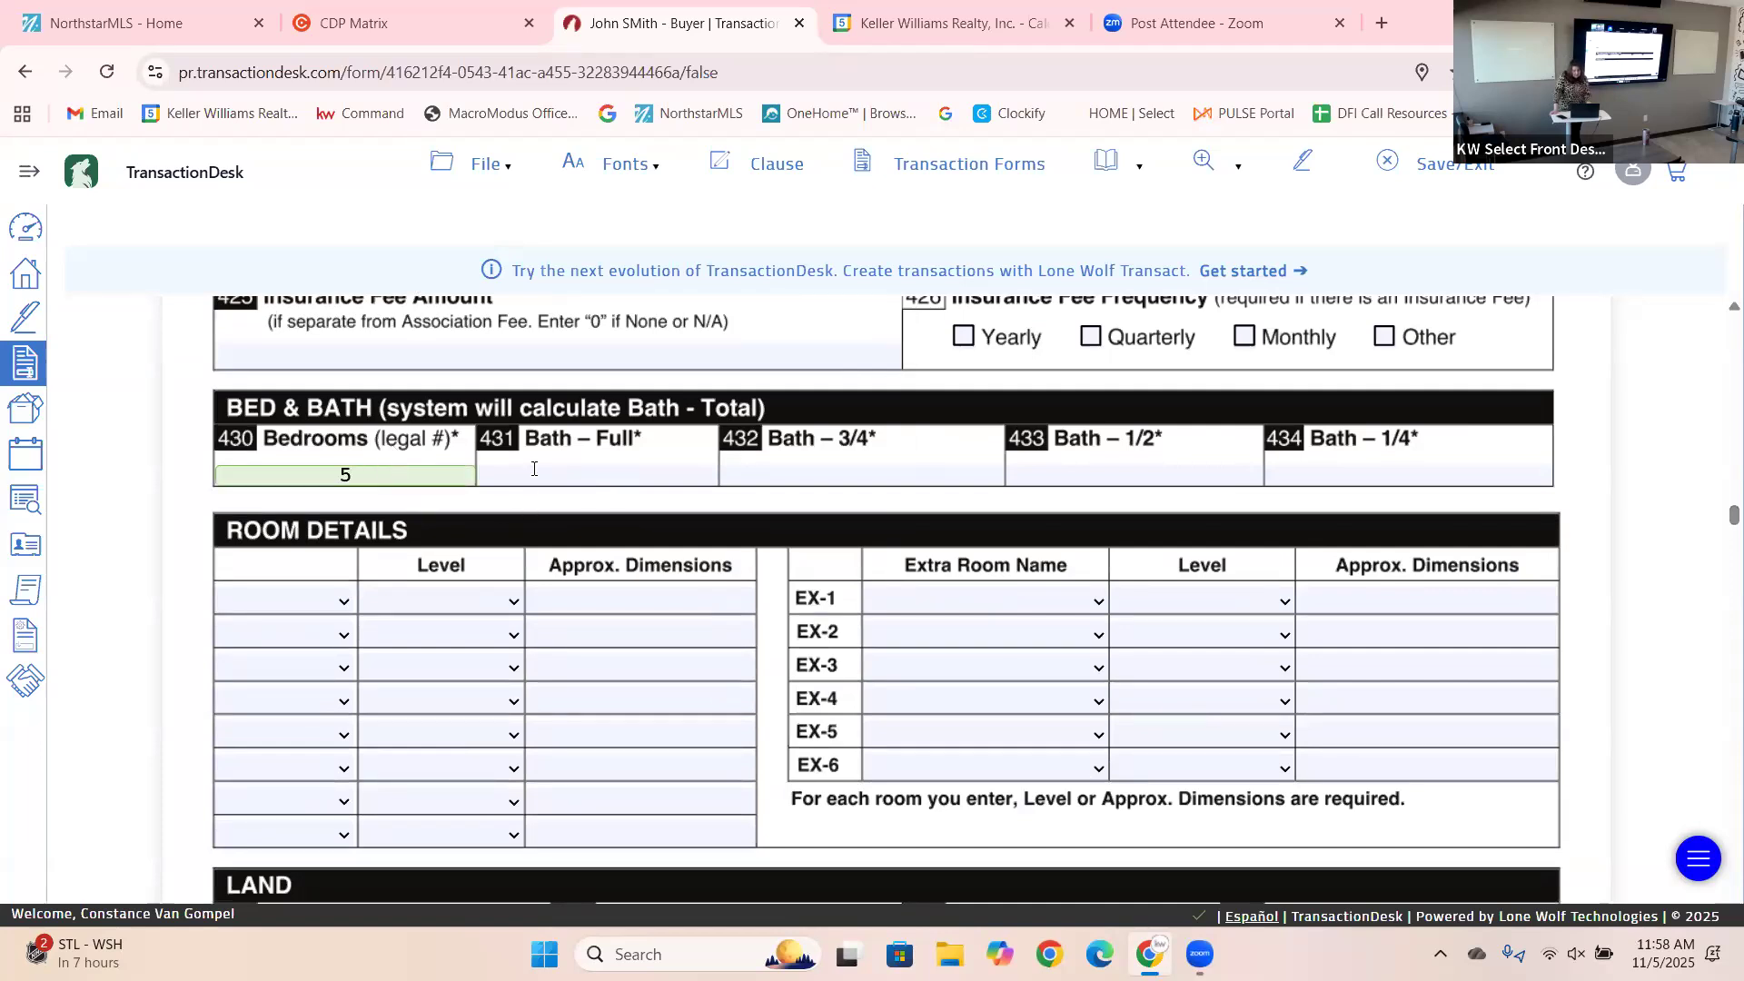
pyautogui.click(536, 483)
pyautogui.write('1')
pyautogui.press('Tab')
pyautogui.write('1')
pyautogui.press('Tab')
pyautogui.write('0')
pyautogui.press('Tab')
pyautogui.write('0')
pyautogui.press('Tab')
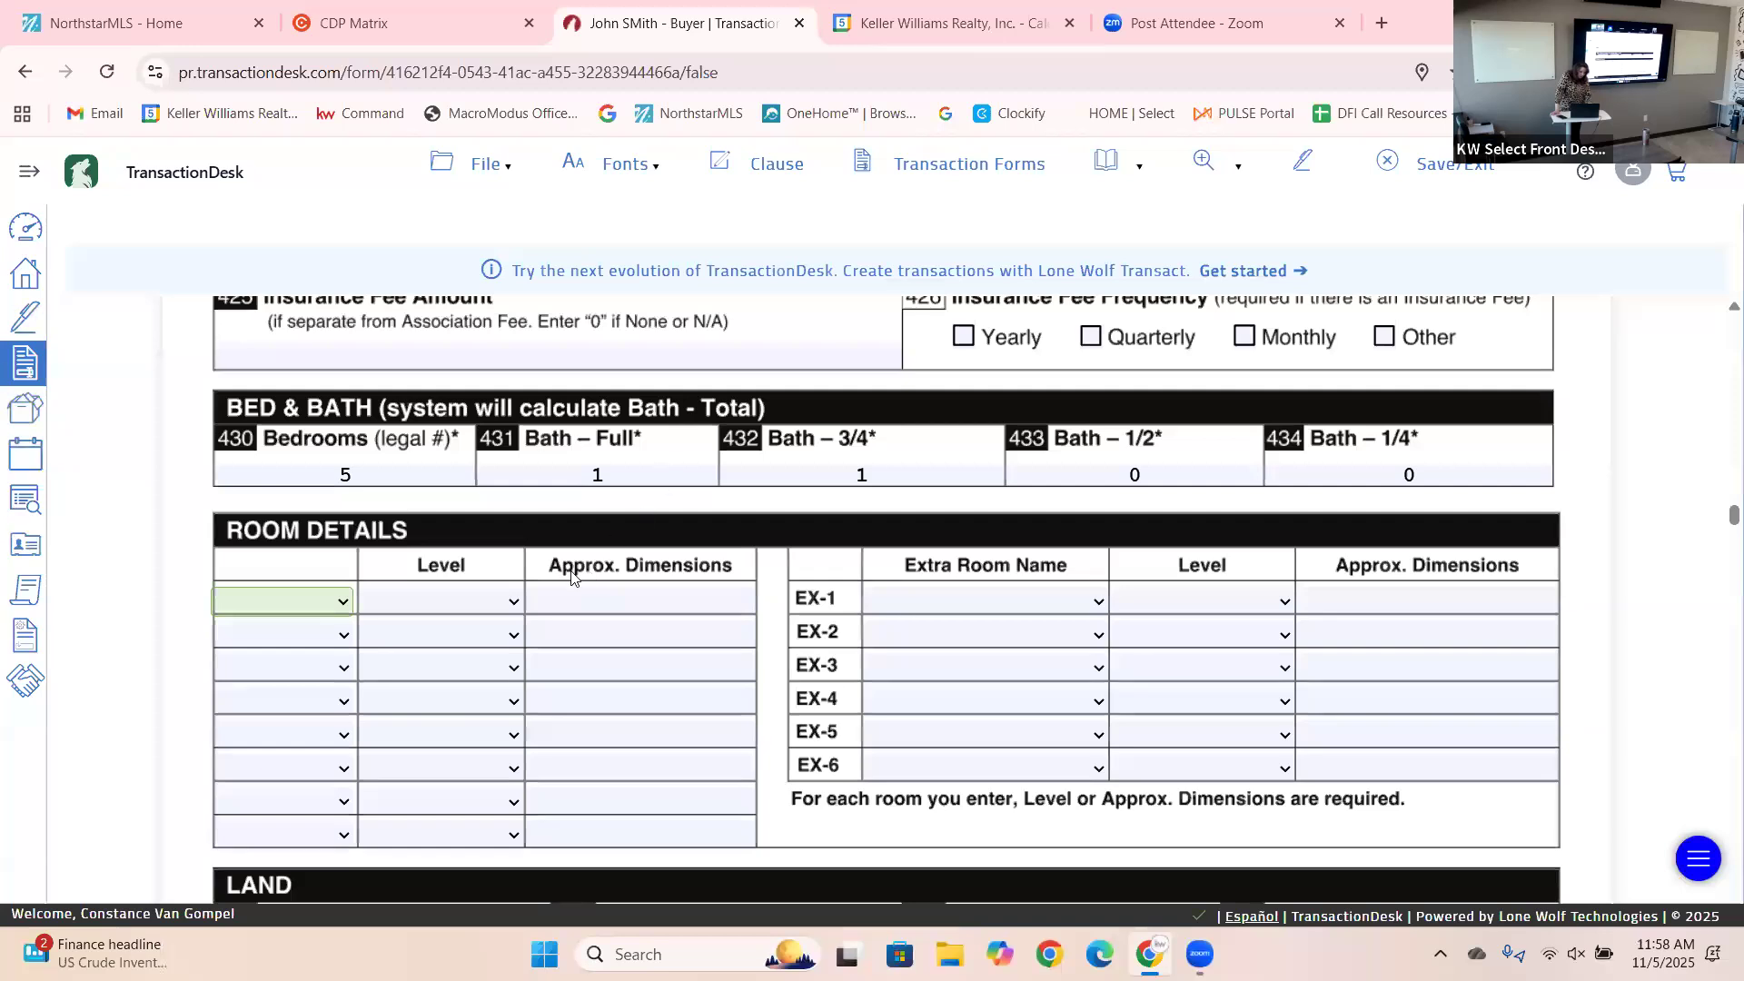
# Open the room name and level choices for the first Room Details rows, leaving them empty.
pyautogui.click(343, 602)
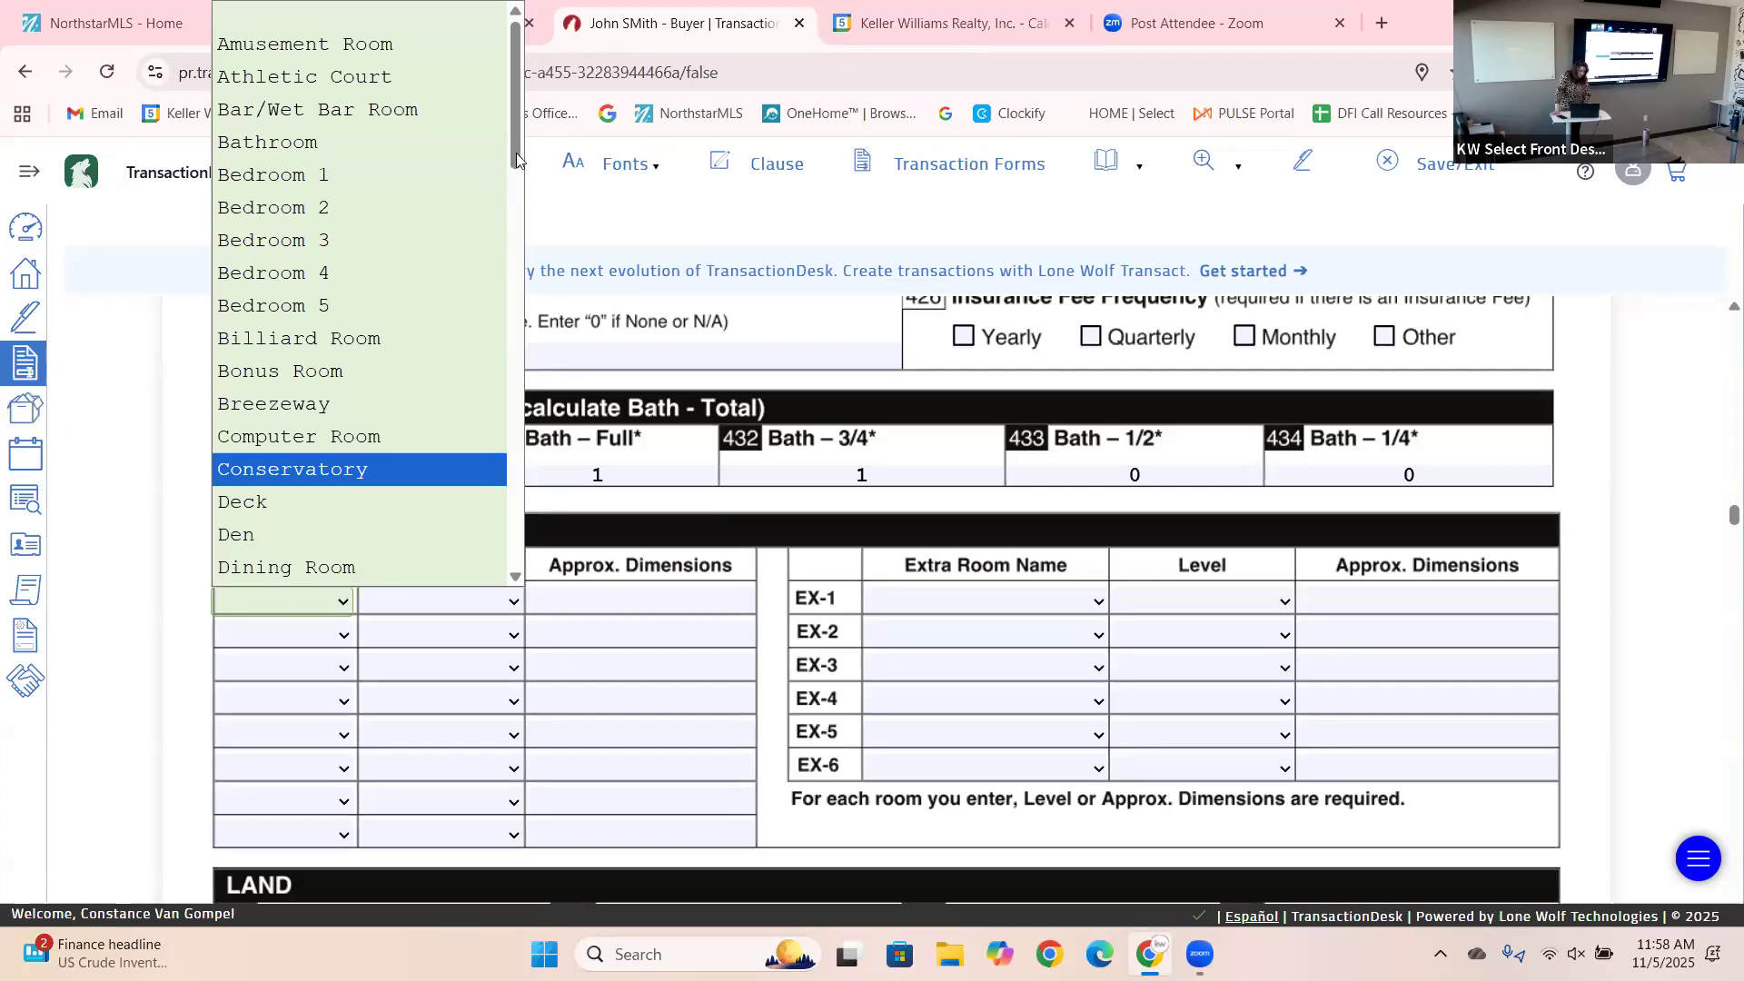
pyautogui.moveTo(523, 173); pyautogui.dragTo(499, 626)
pyautogui.click(272, 643)
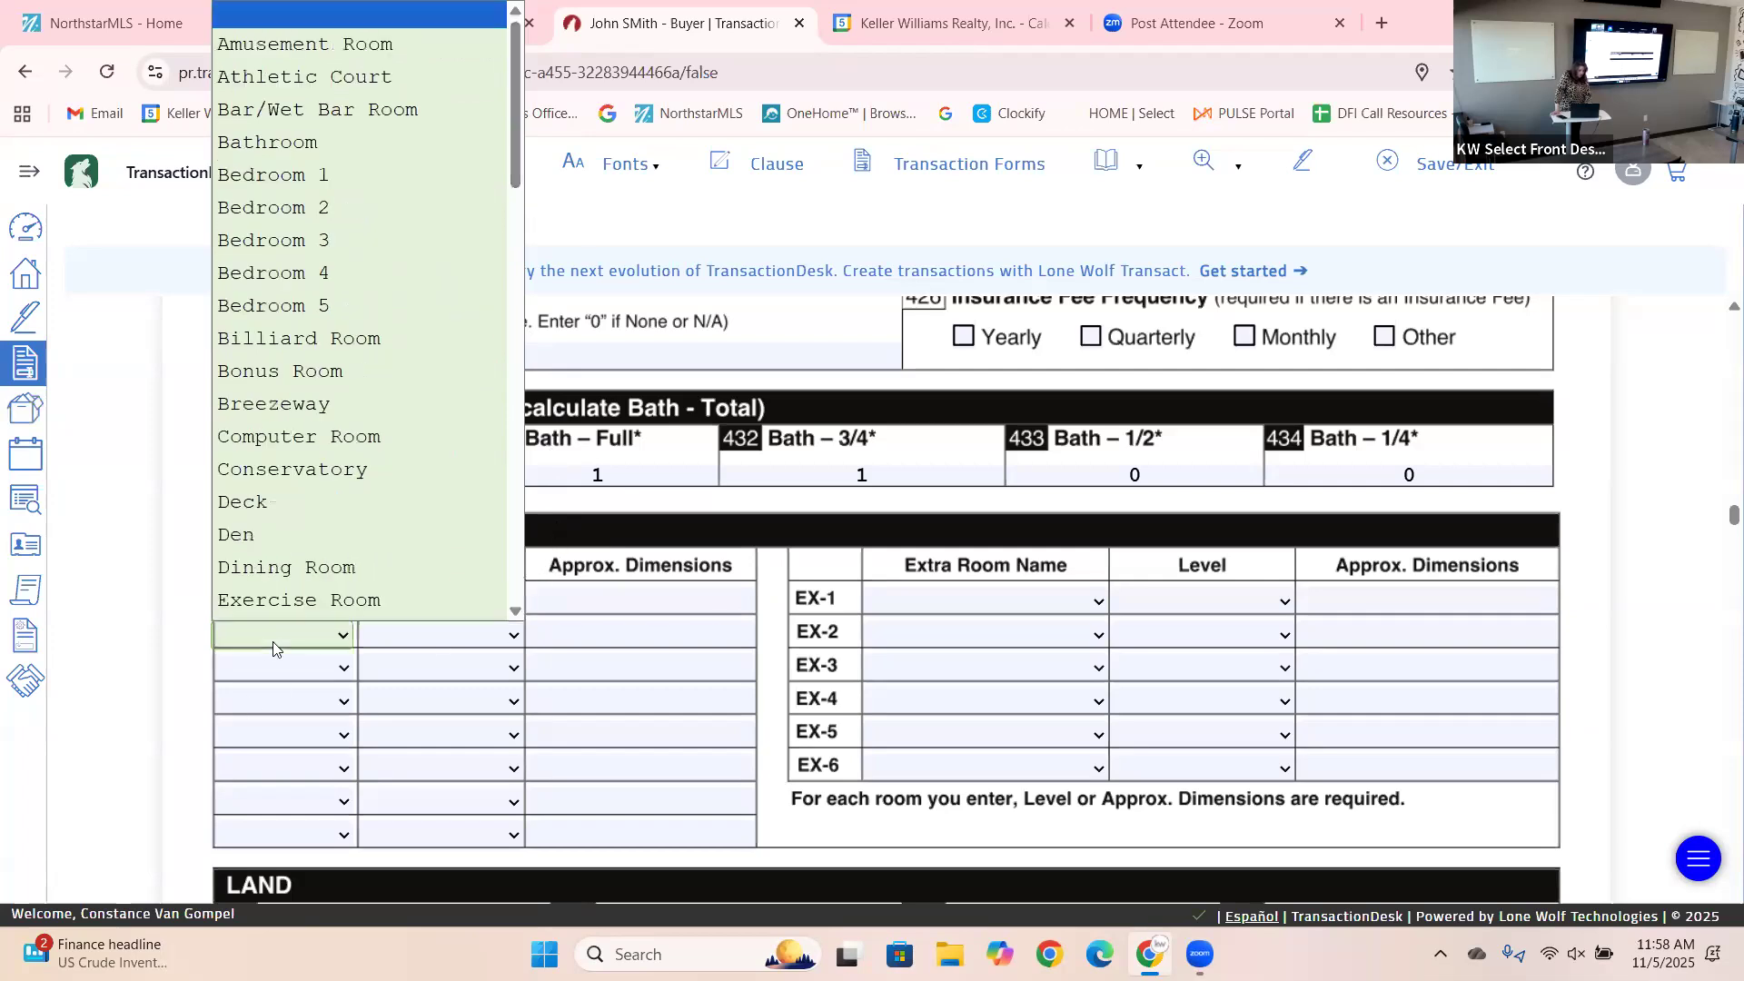
pyautogui.click(274, 646)
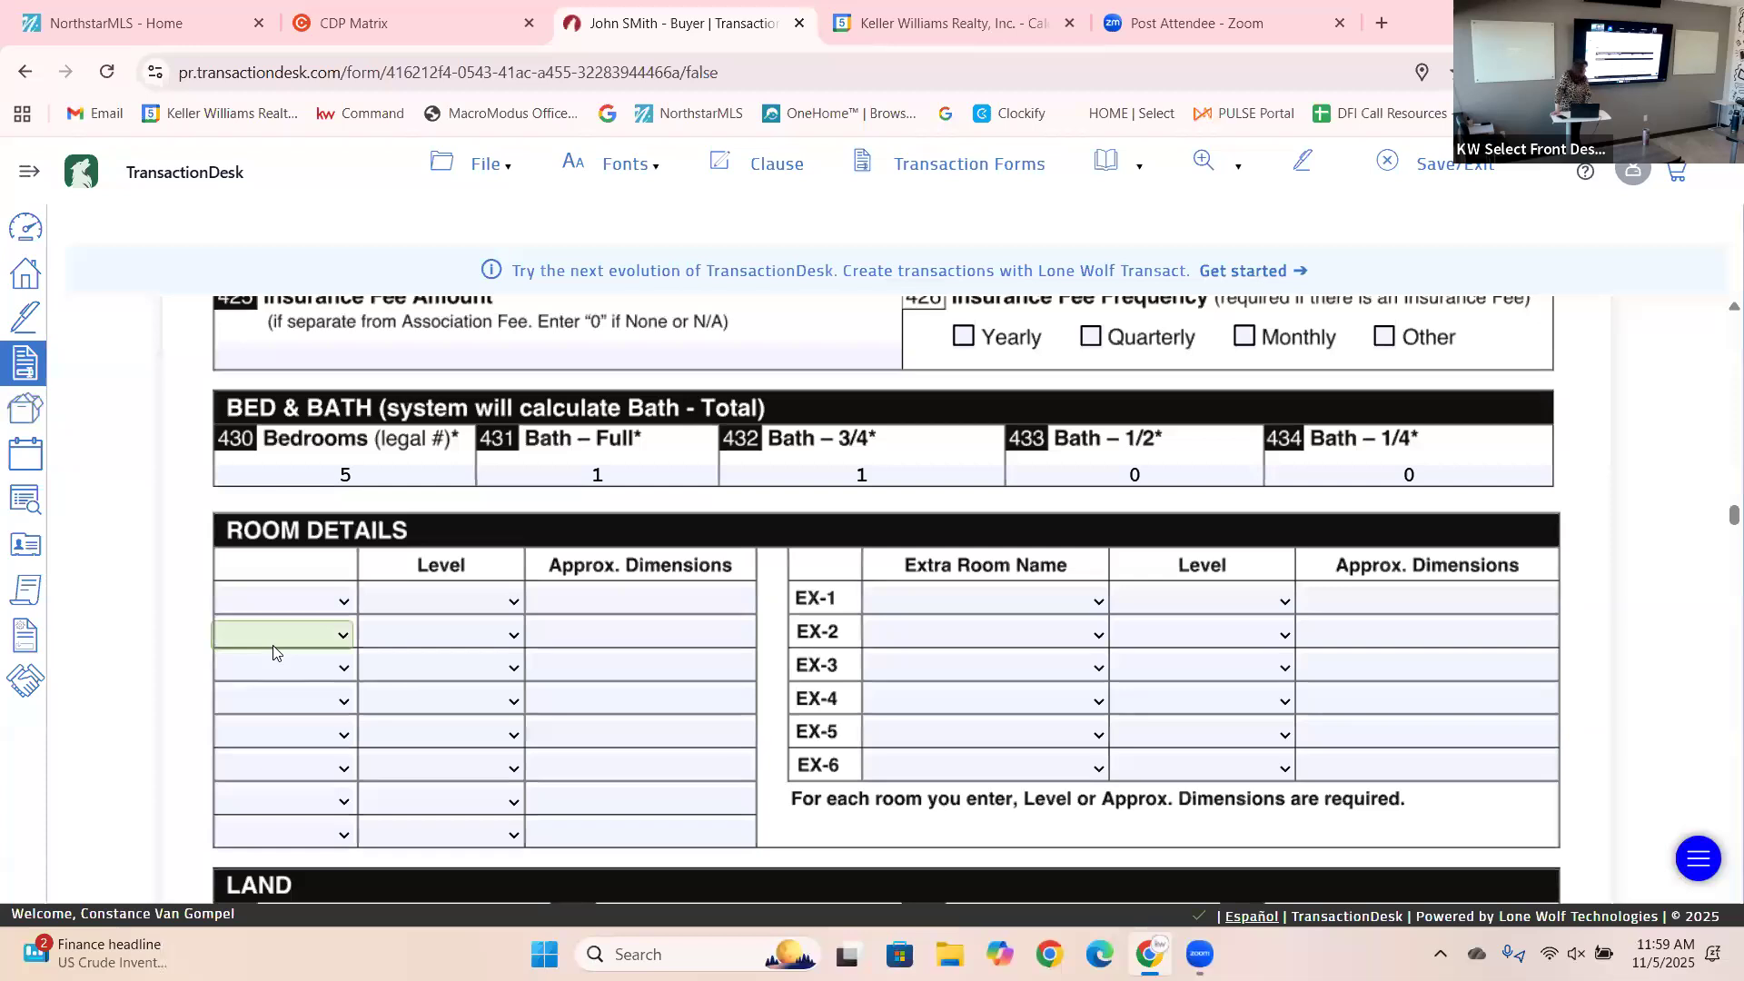
pyautogui.click(446, 611)
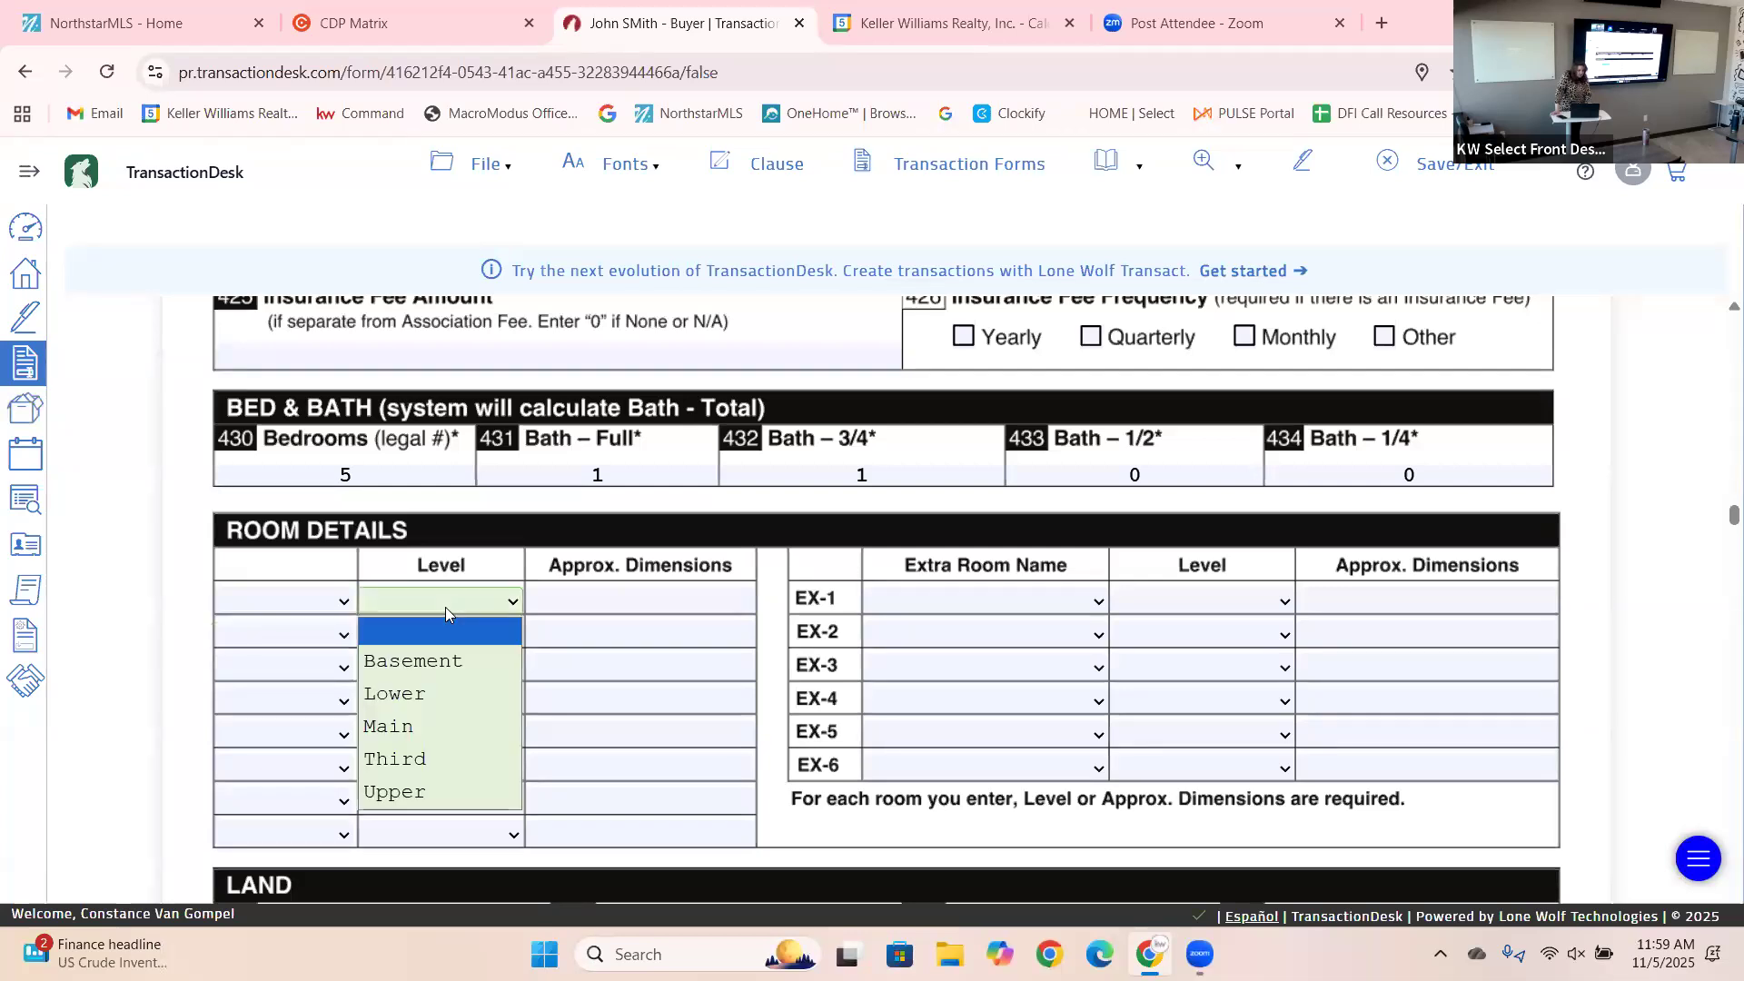
pyautogui.click(612, 607)
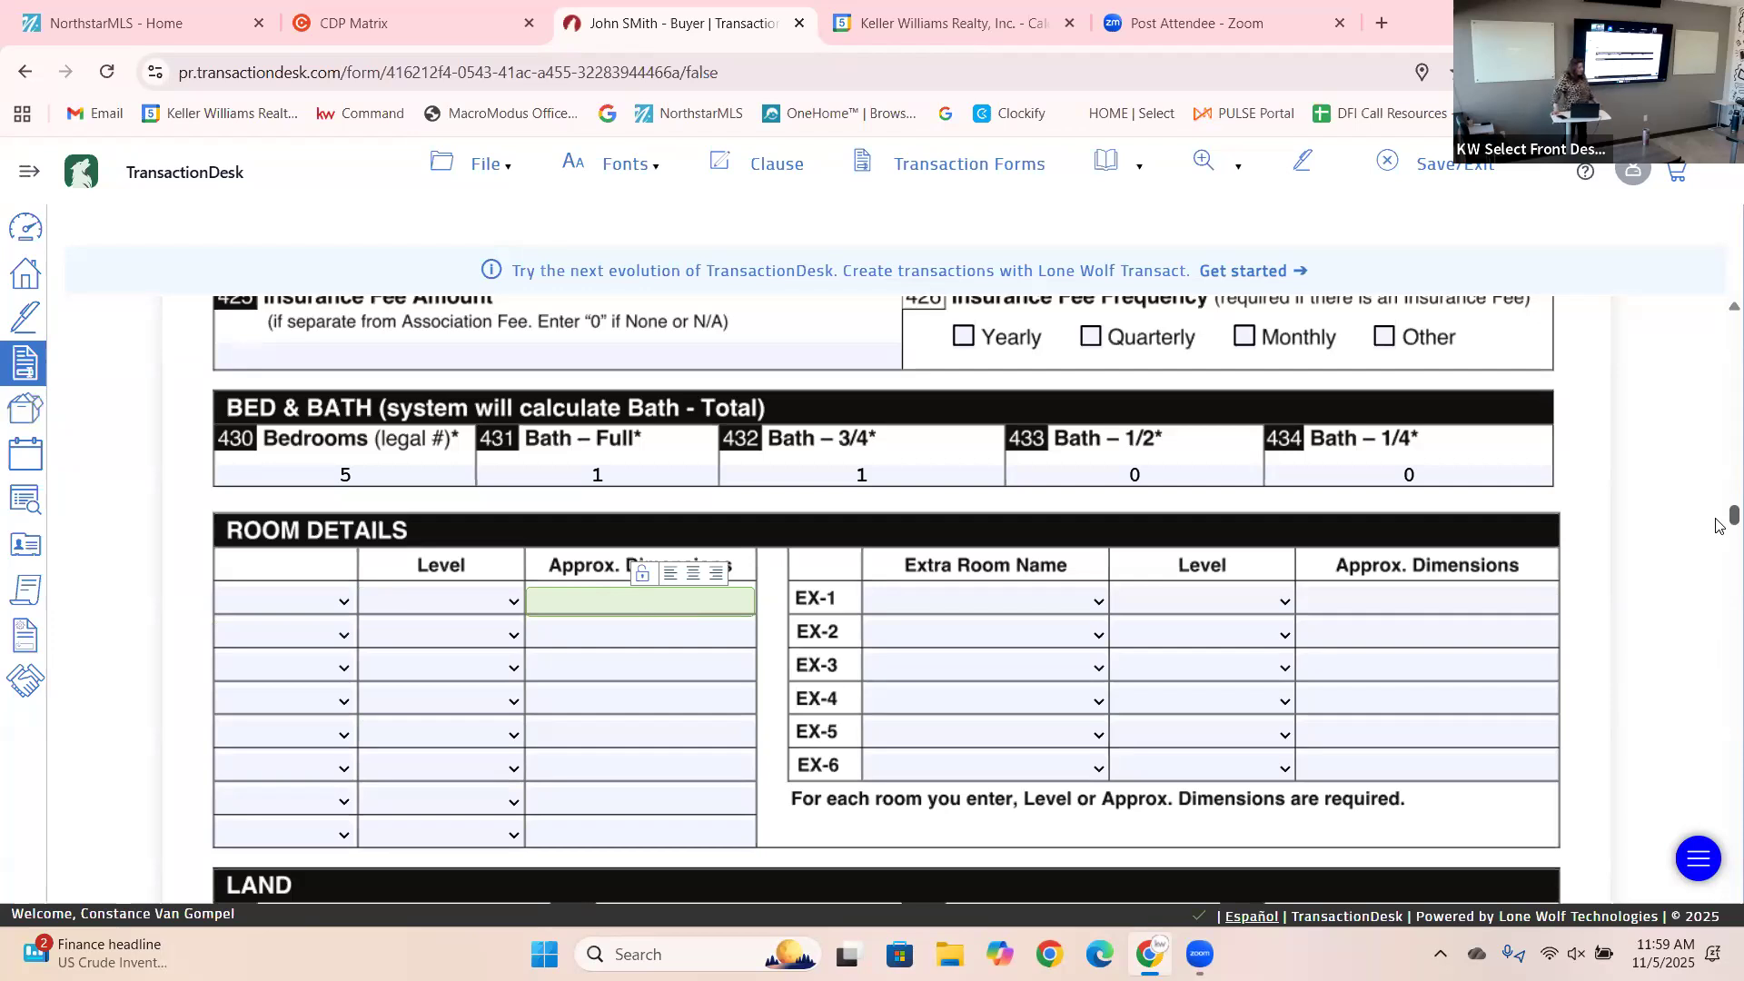
# Pass Below Ground Total SqFt and Lot Size Dimensions, leaving them blank, to reach page 6 Basement.
pyautogui.scroll(-4, 1720, 556)
pyautogui.scroll(-8, 1719, 556)
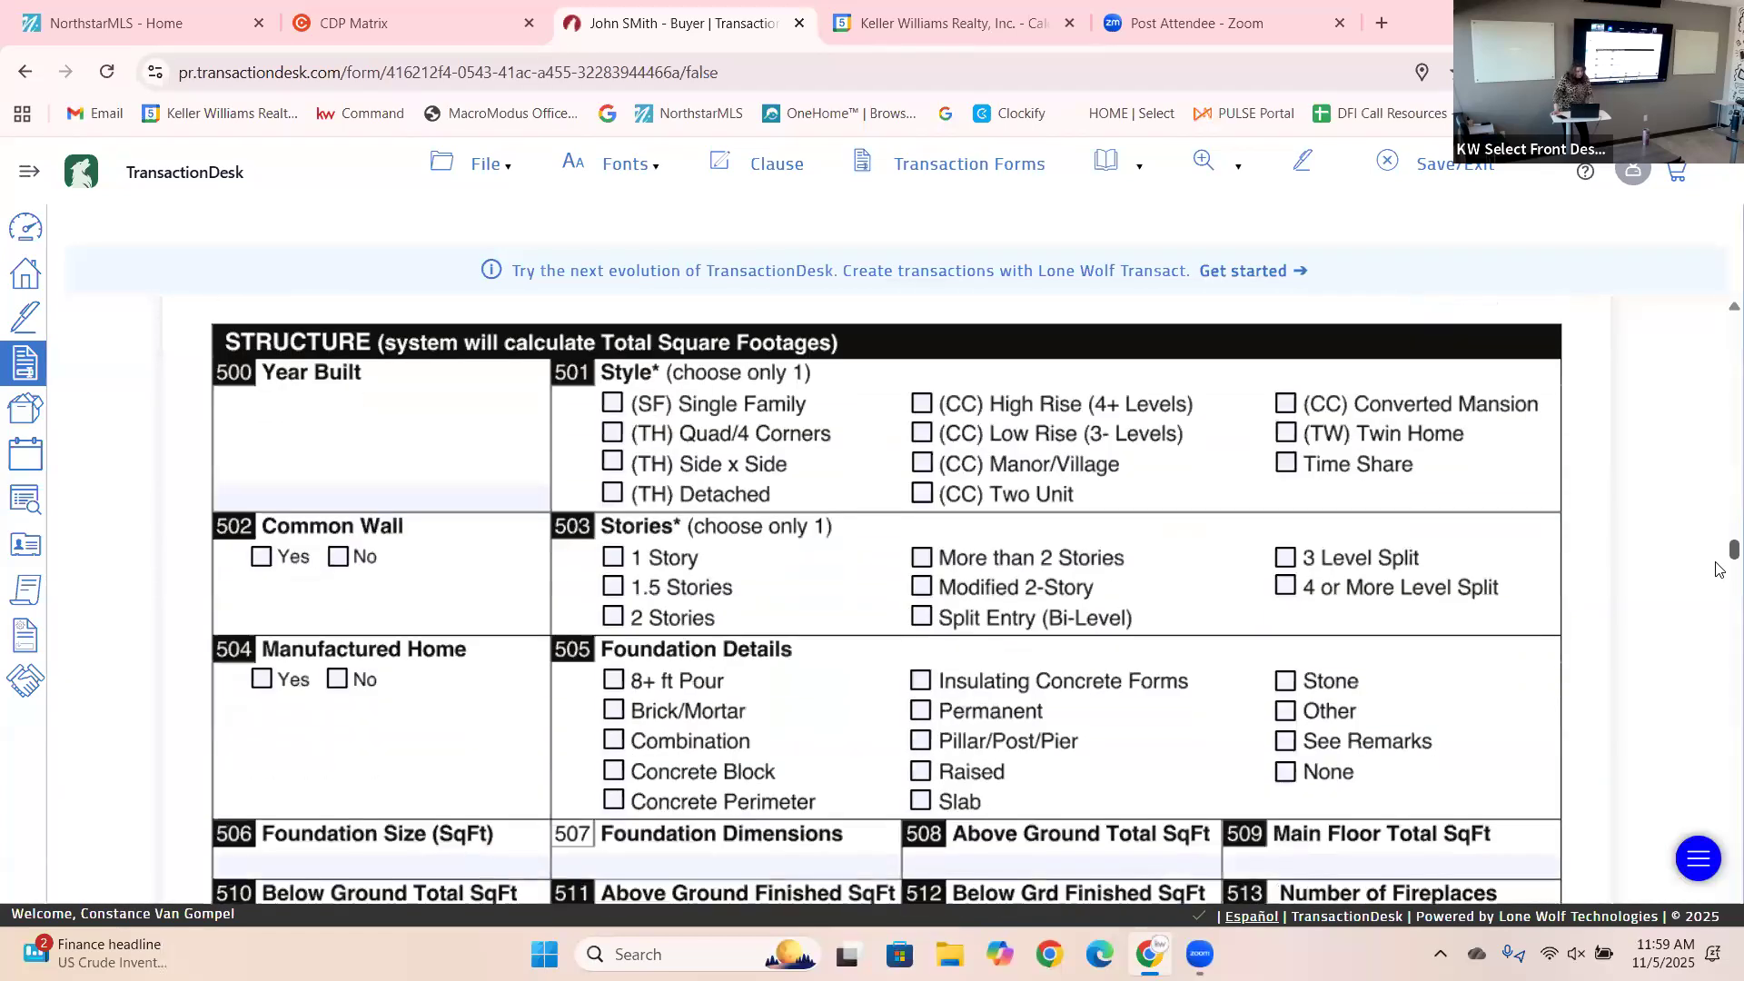
pyautogui.scroll(-5, 1720, 569)
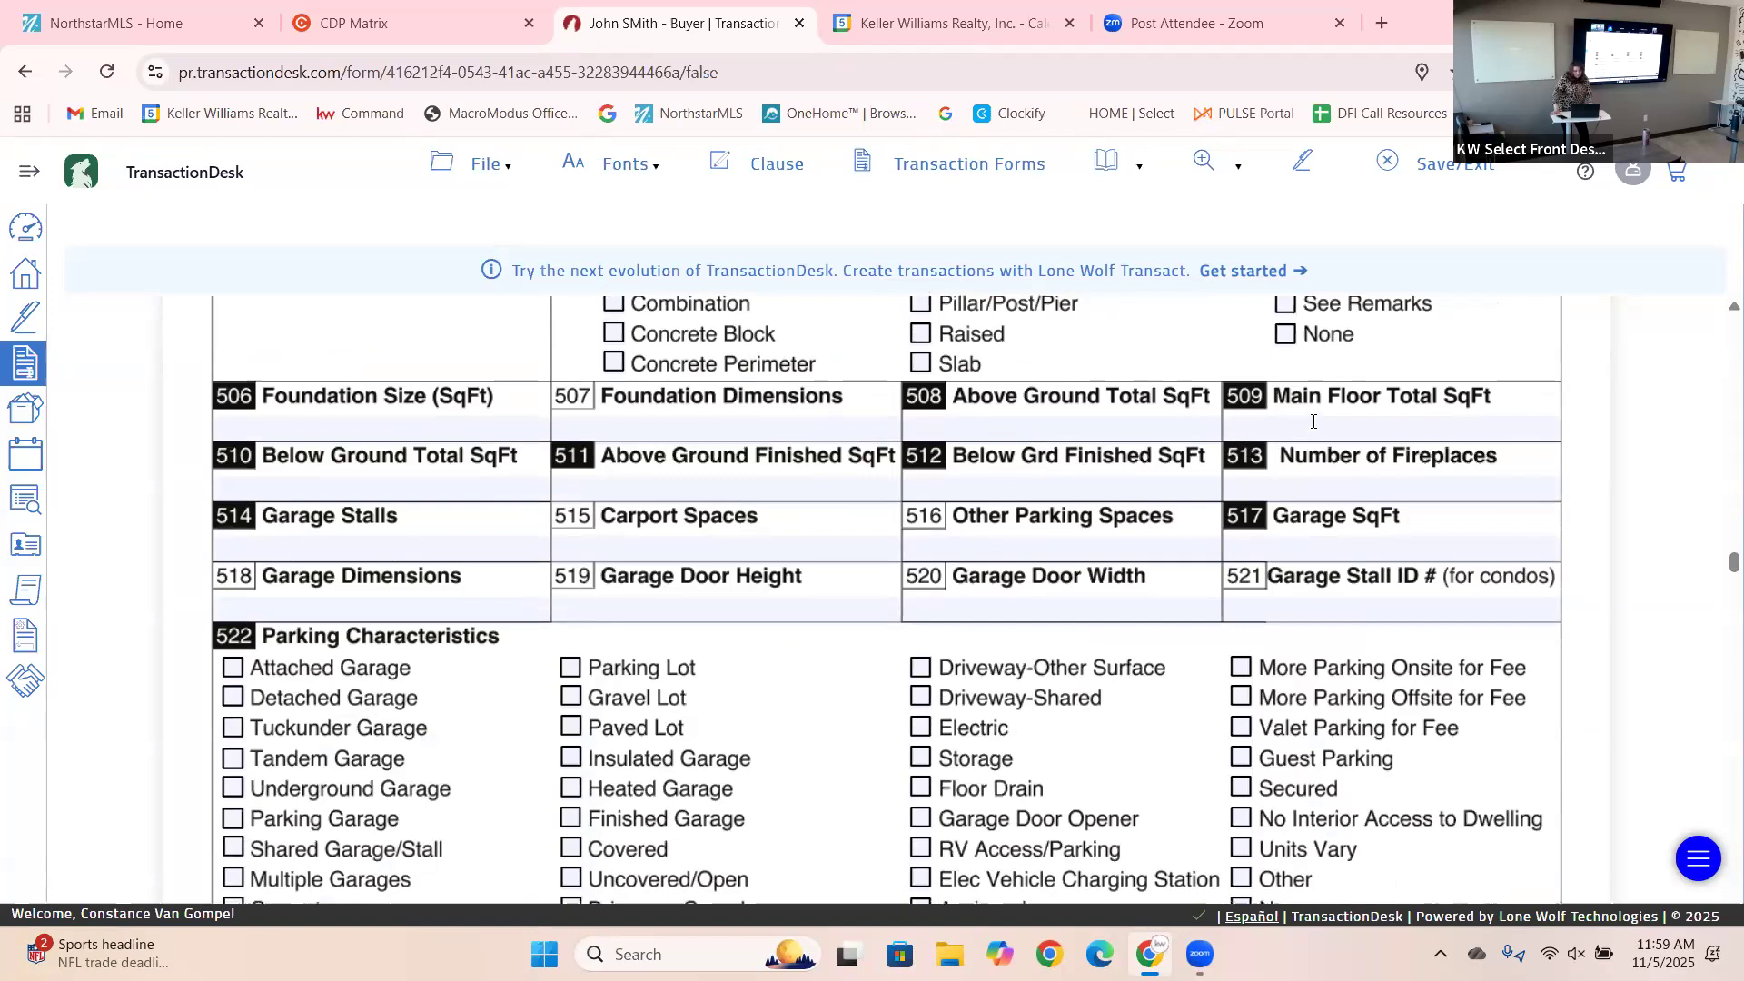
pyautogui.click(398, 485)
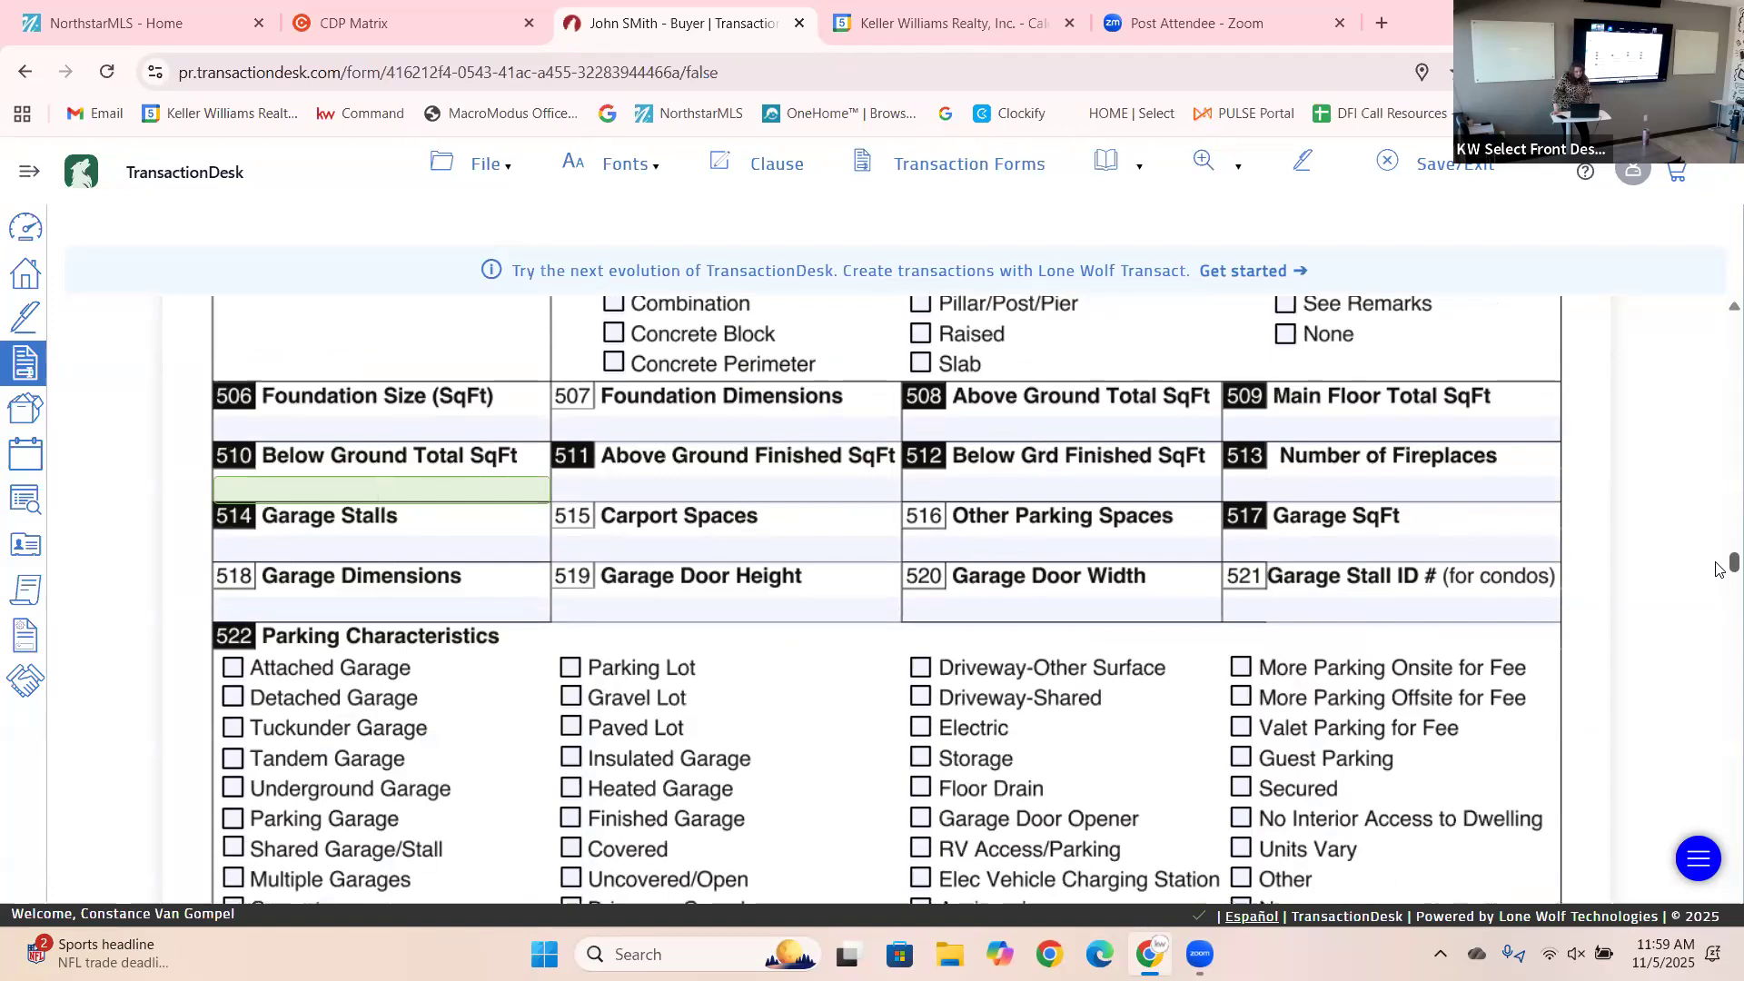
pyautogui.scroll(5, 1719, 569)
pyautogui.scroll(-9, 1720, 567)
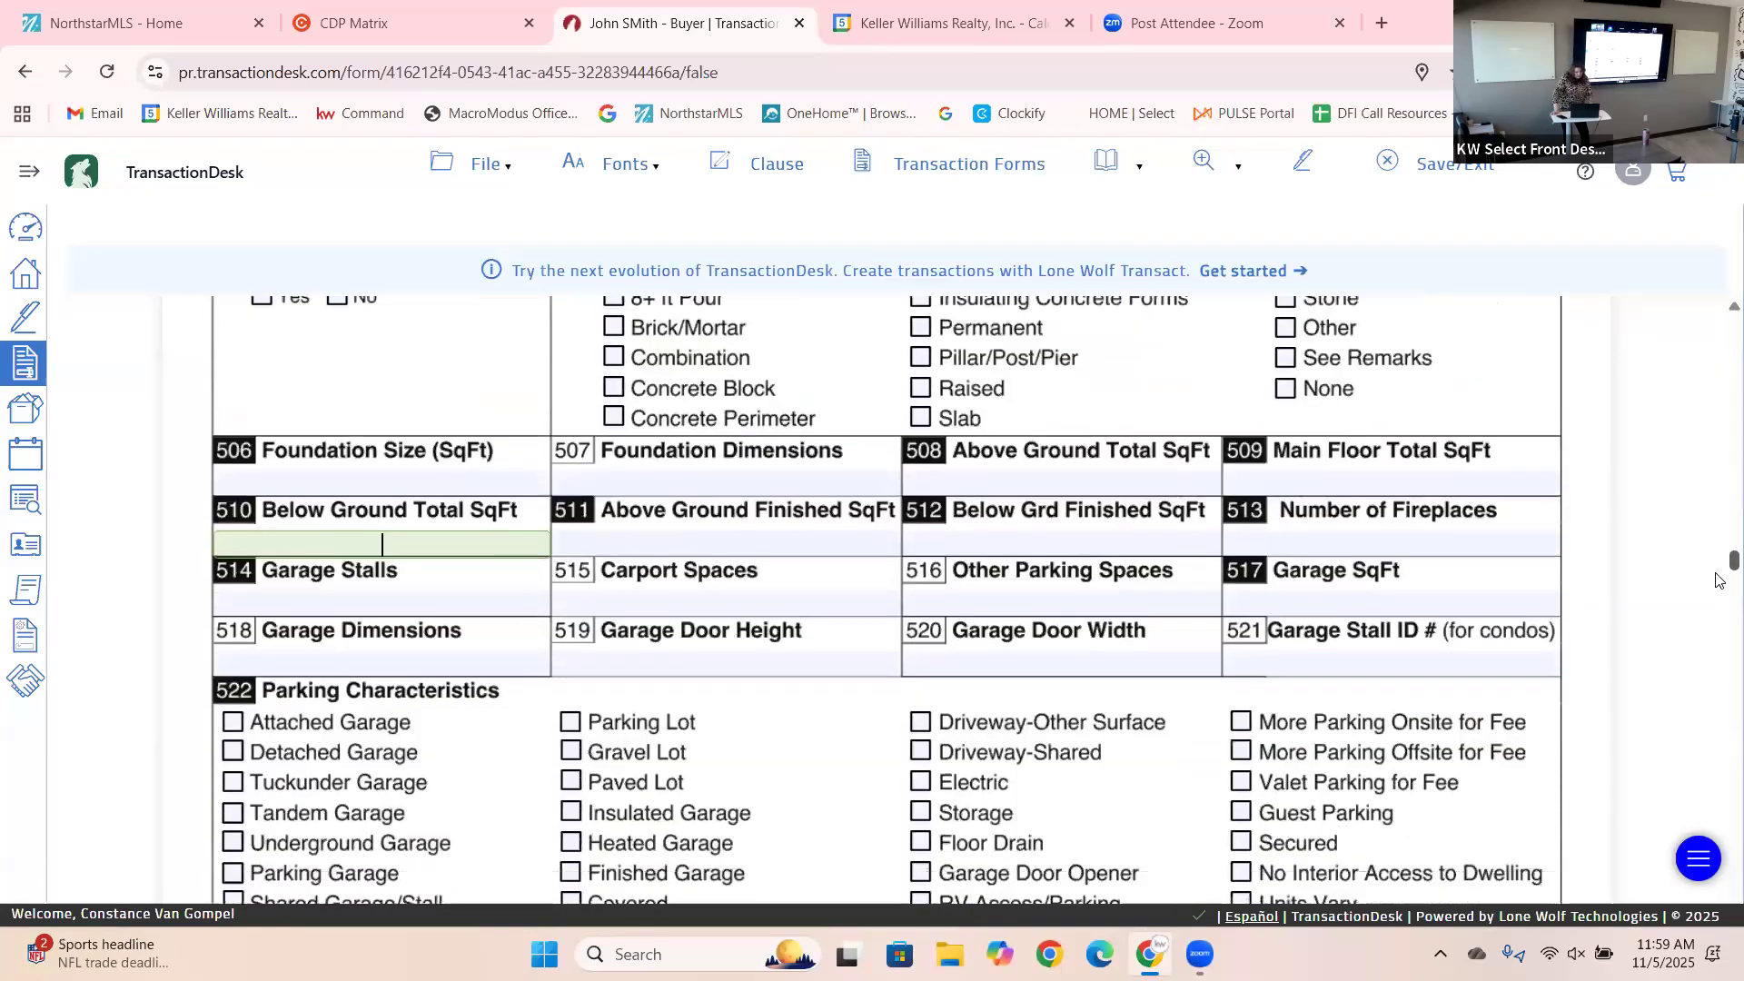
pyautogui.scroll(10, 1720, 567)
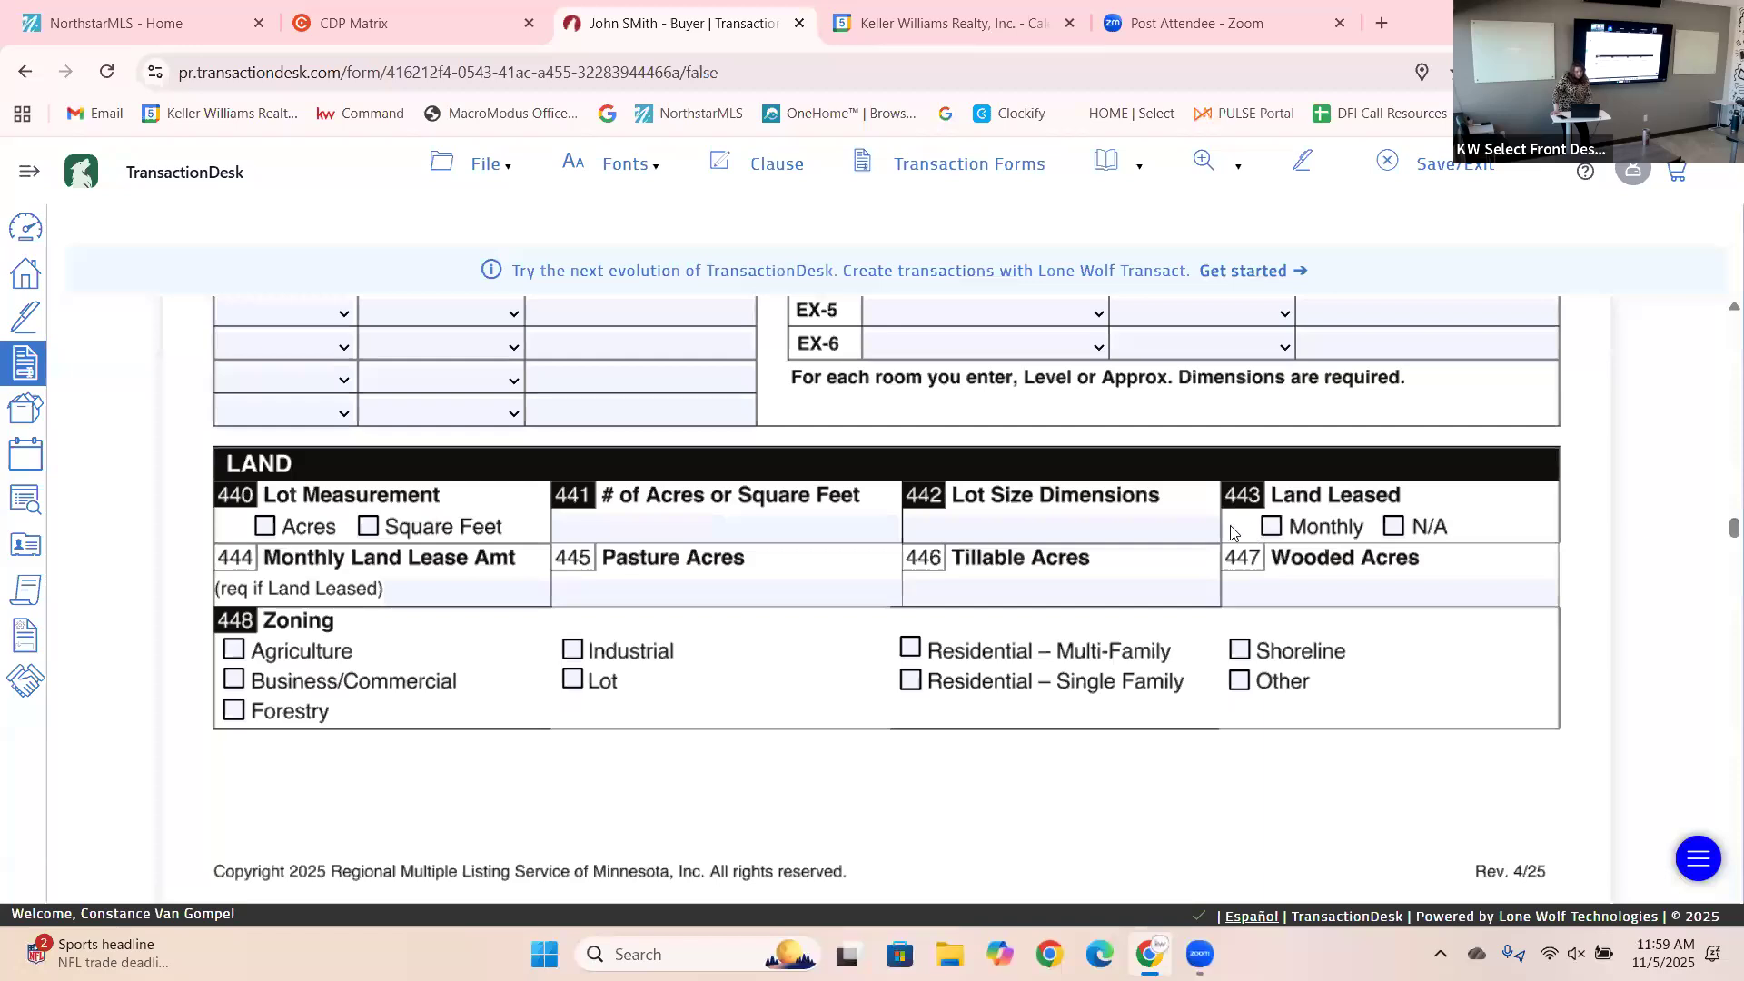
pyautogui.click(1146, 531)
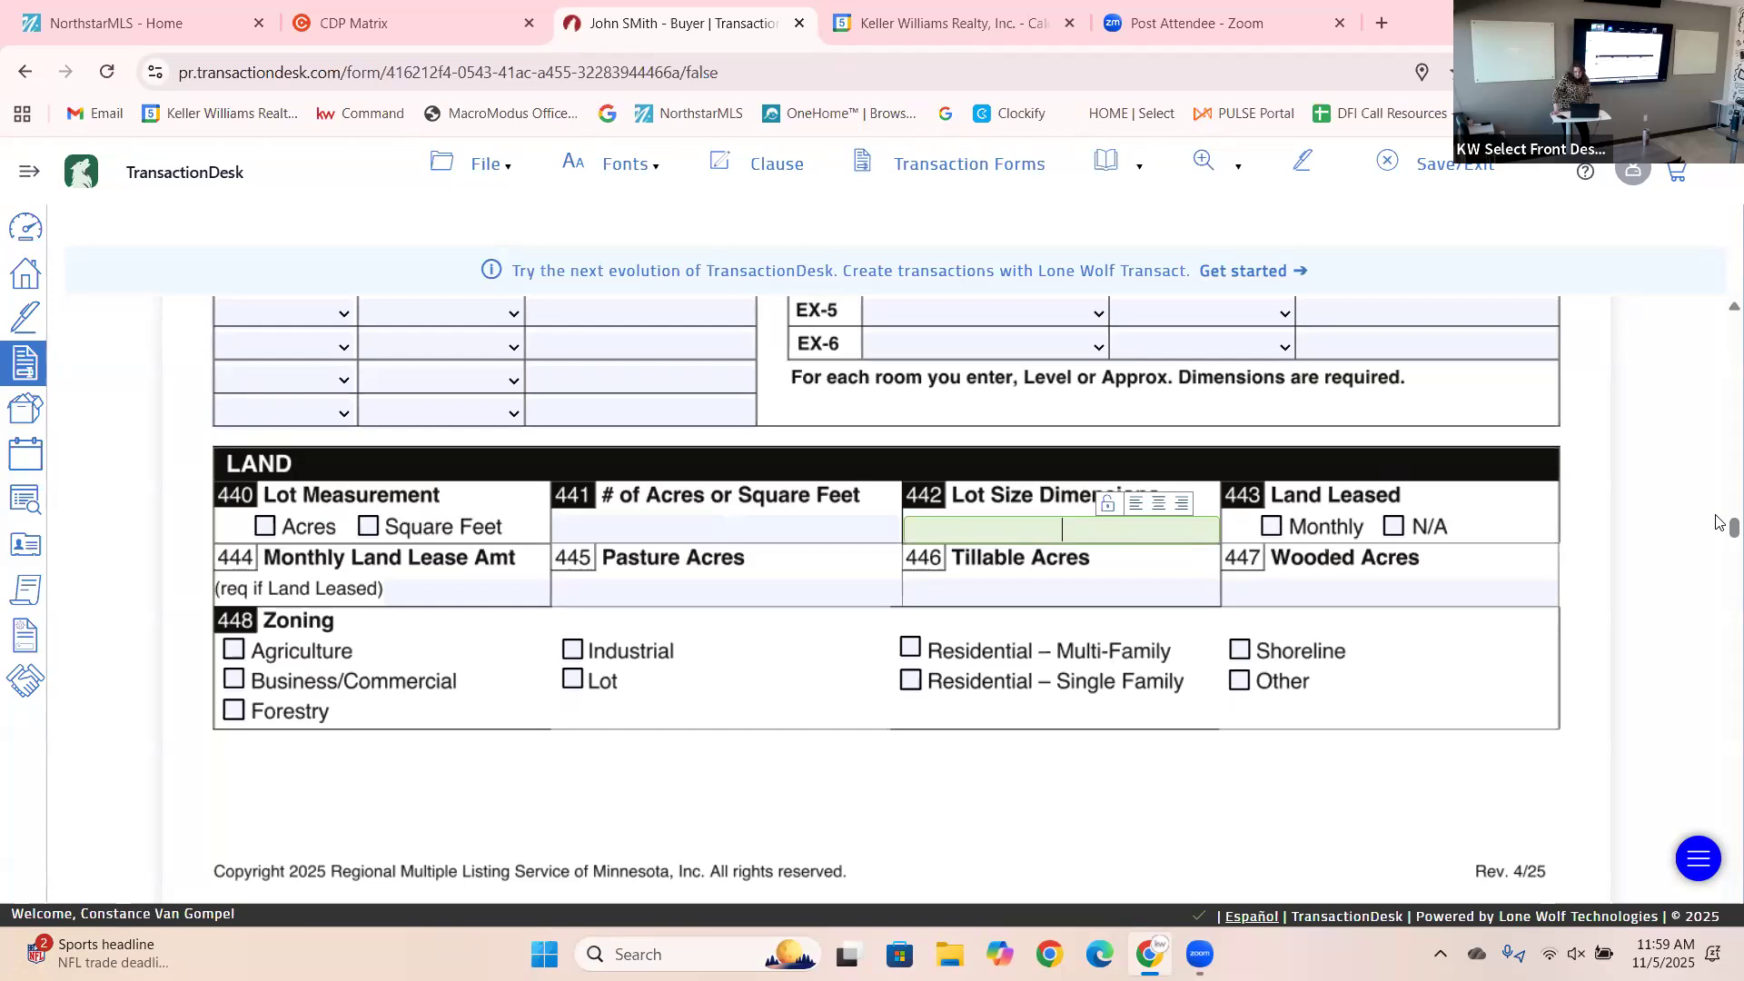
pyautogui.scroll(-1, 1719, 537)
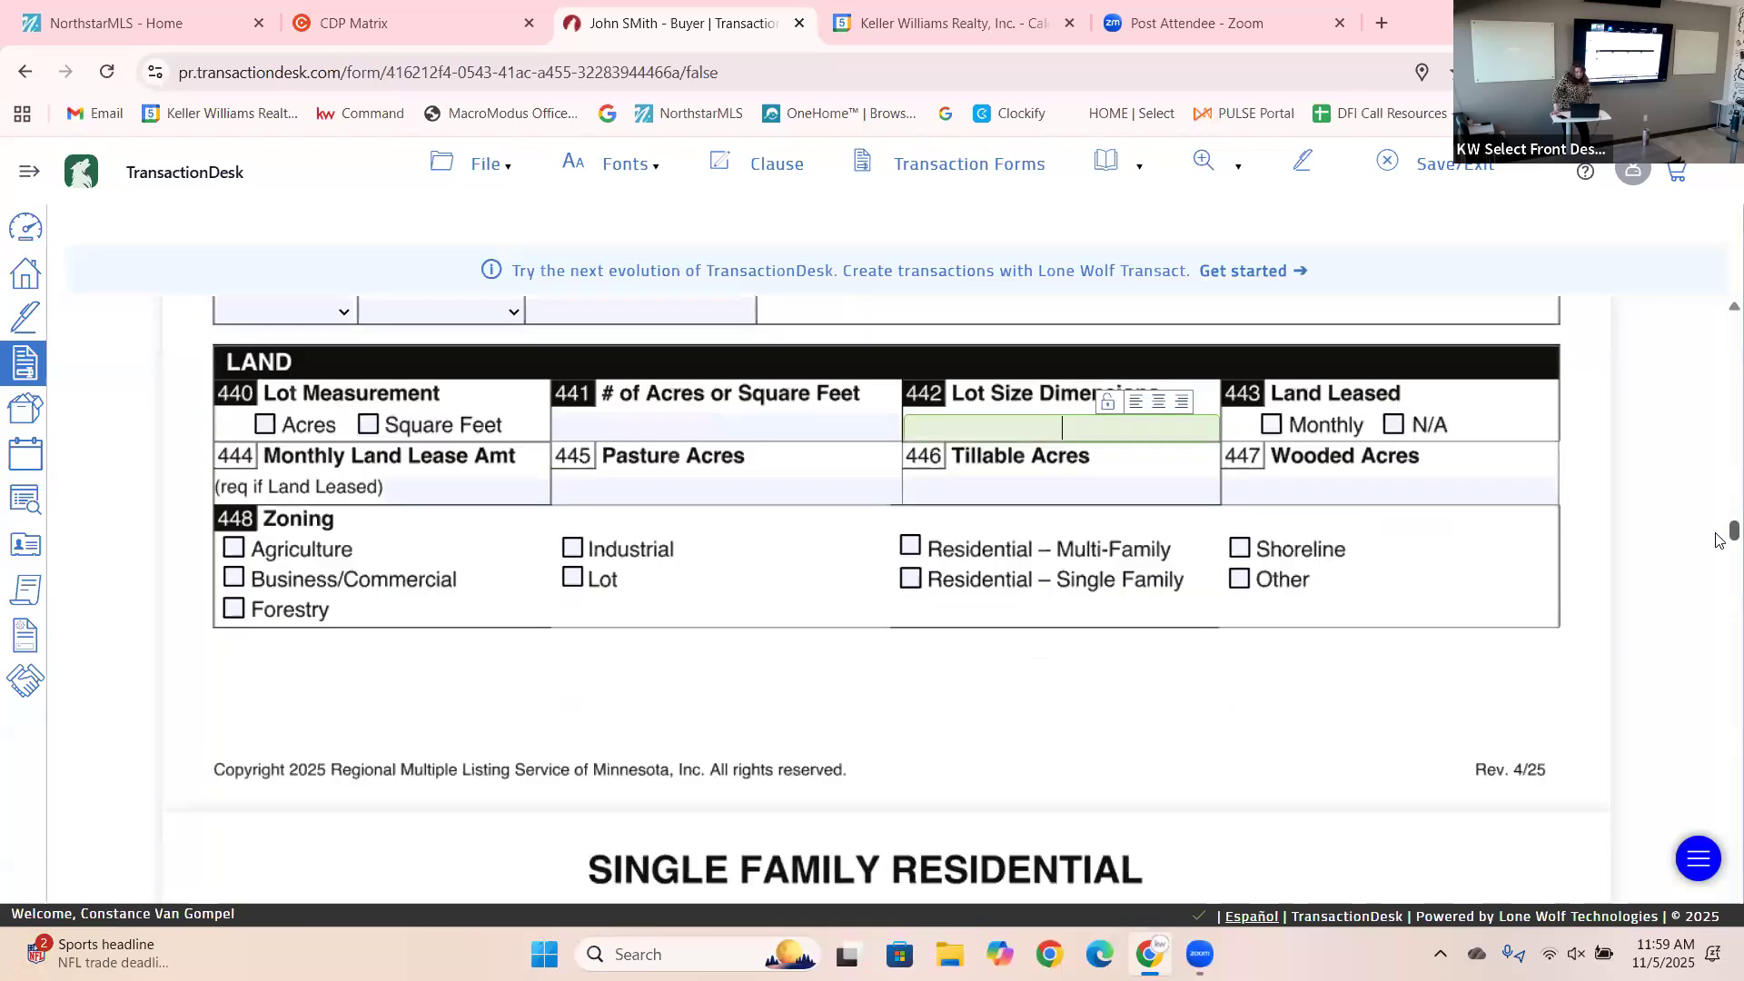
pyautogui.scroll(-2, 1720, 559)
pyautogui.scroll(-20, 1719, 574)
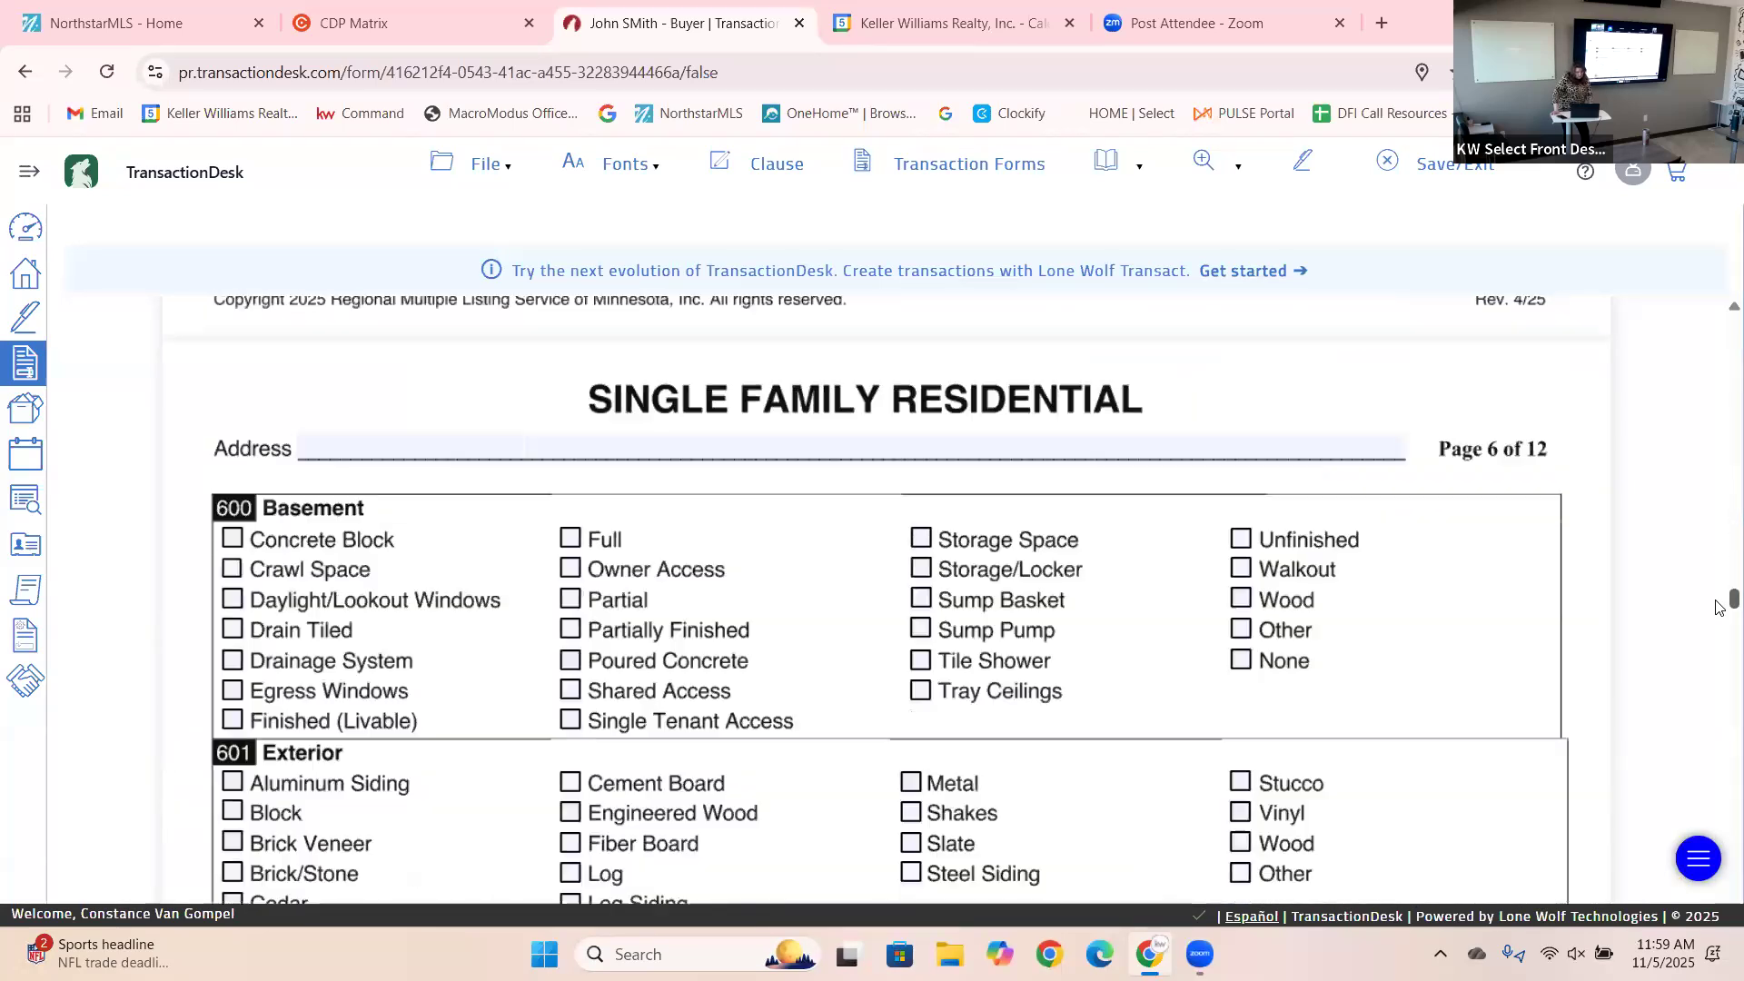
# Scroll through the page 7–8 appliance, bath, lot and outbuilding checklists to page 9 Waterfront Information.
pyautogui.scroll(-12, 1720, 636)
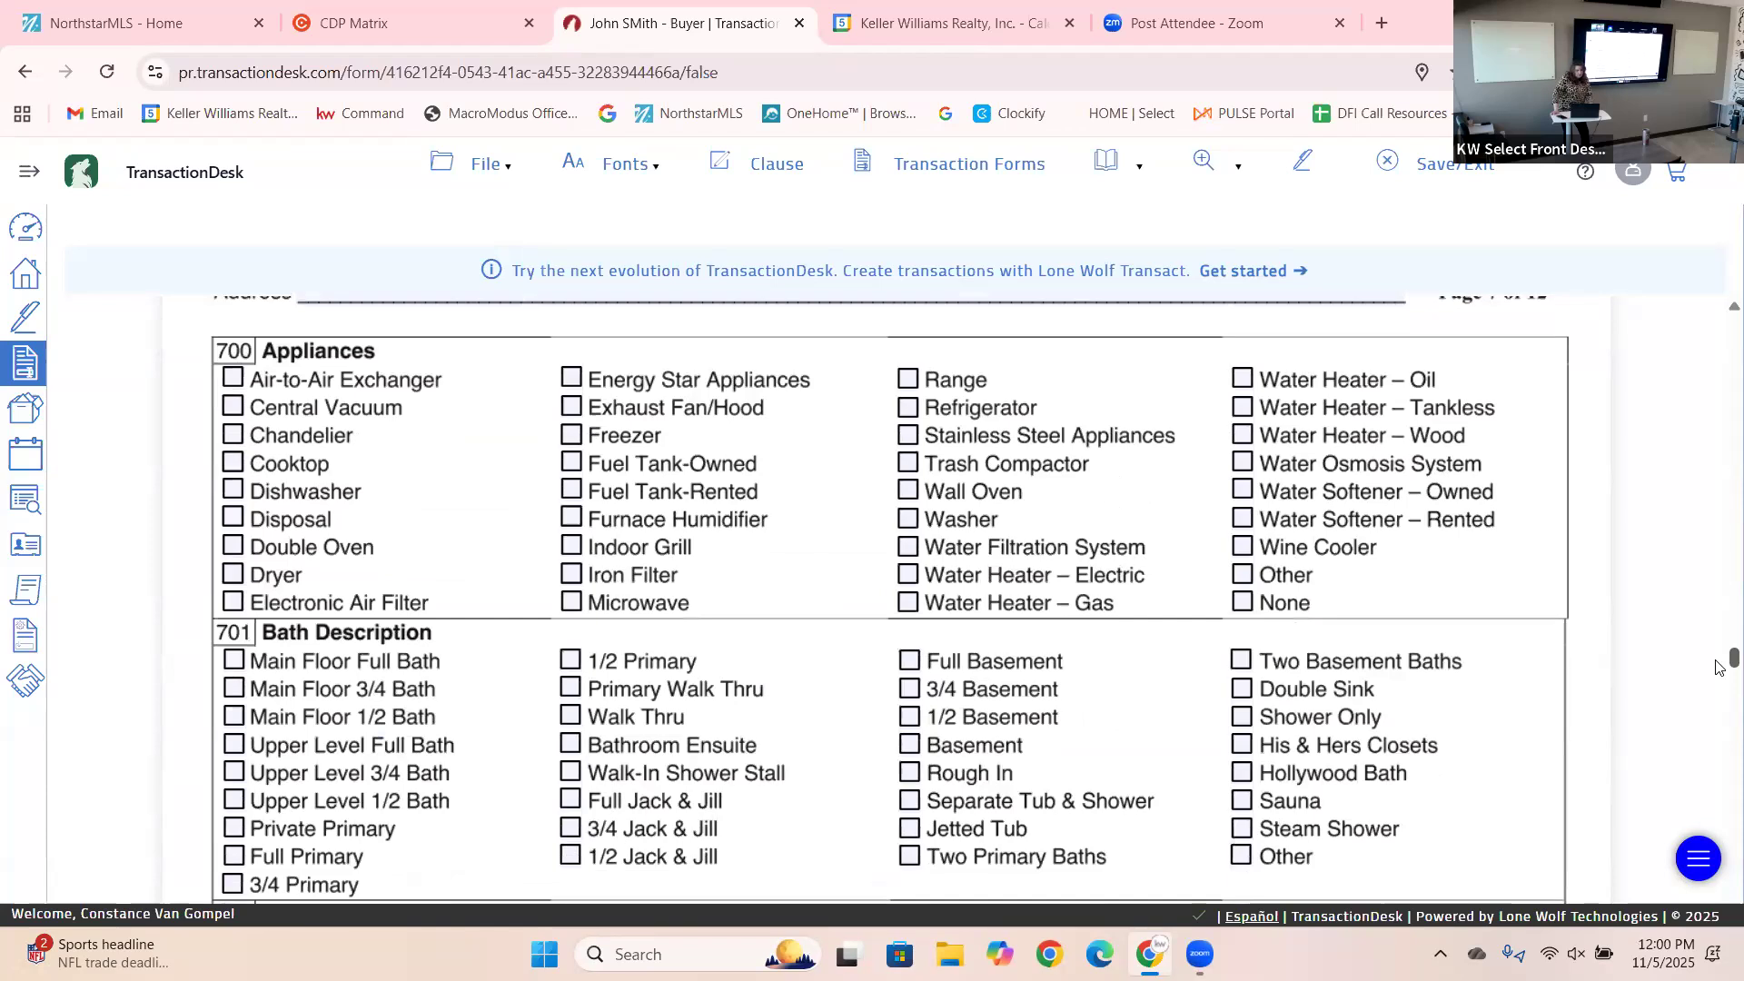
pyautogui.scroll(-2, 1720, 669)
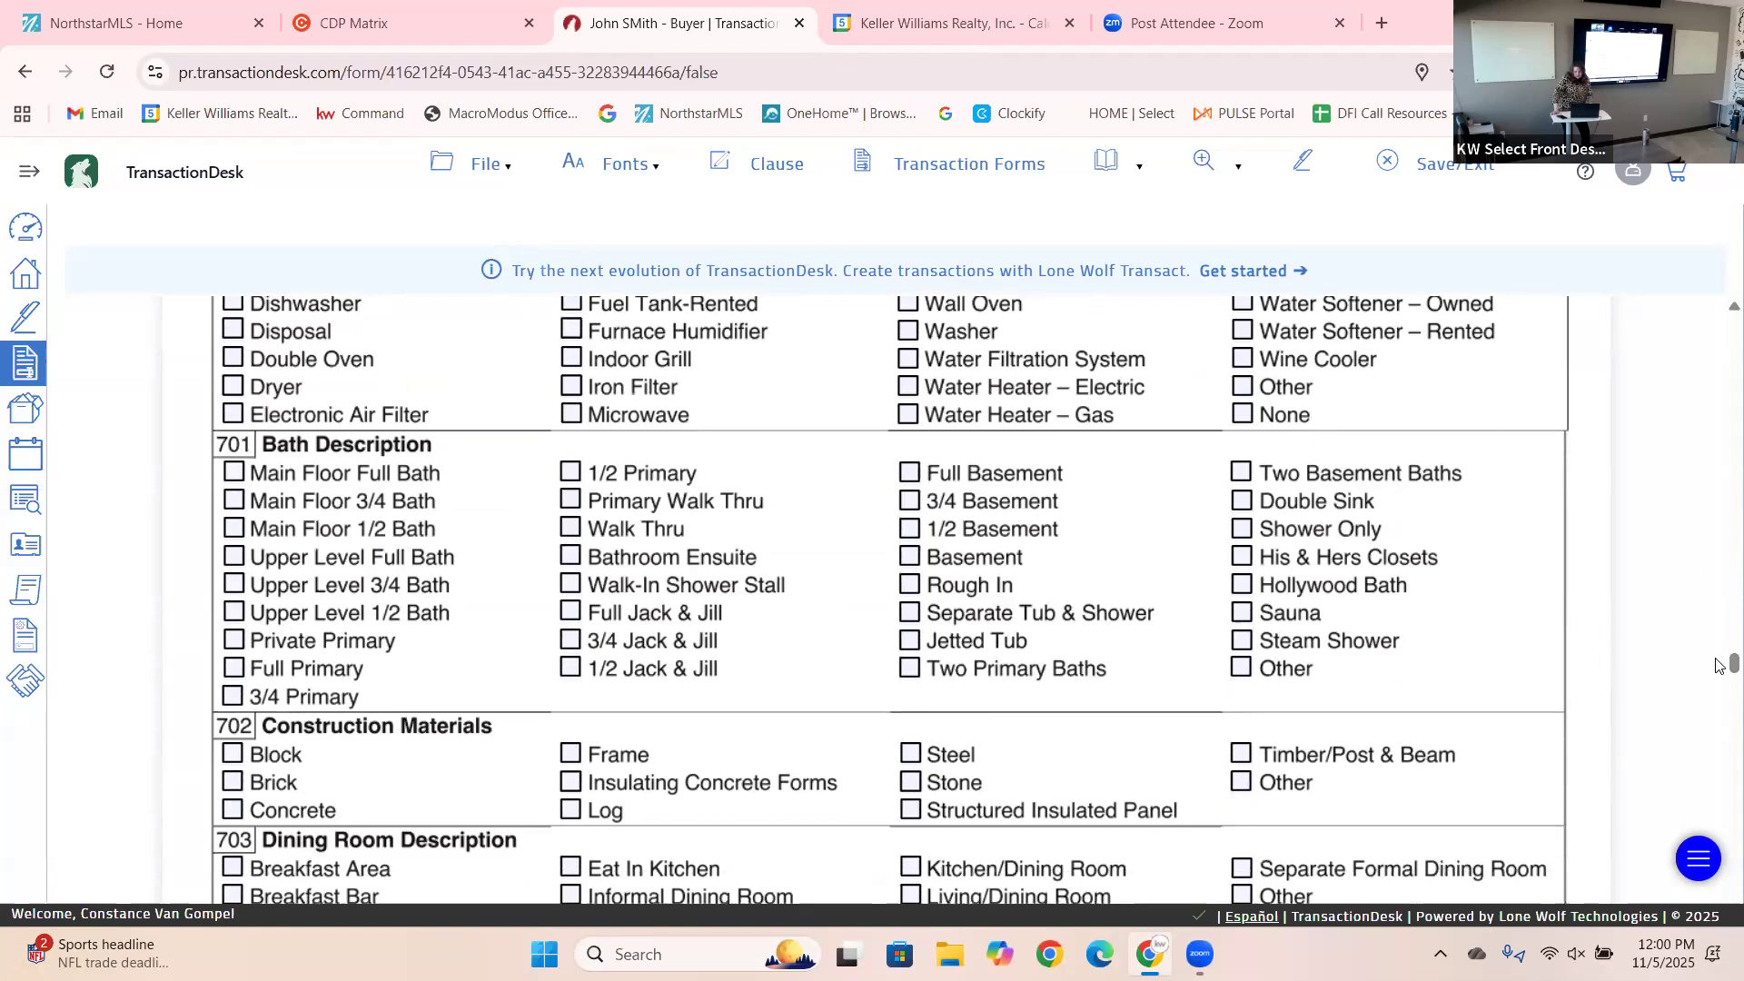
pyautogui.scroll(-2, 1719, 677)
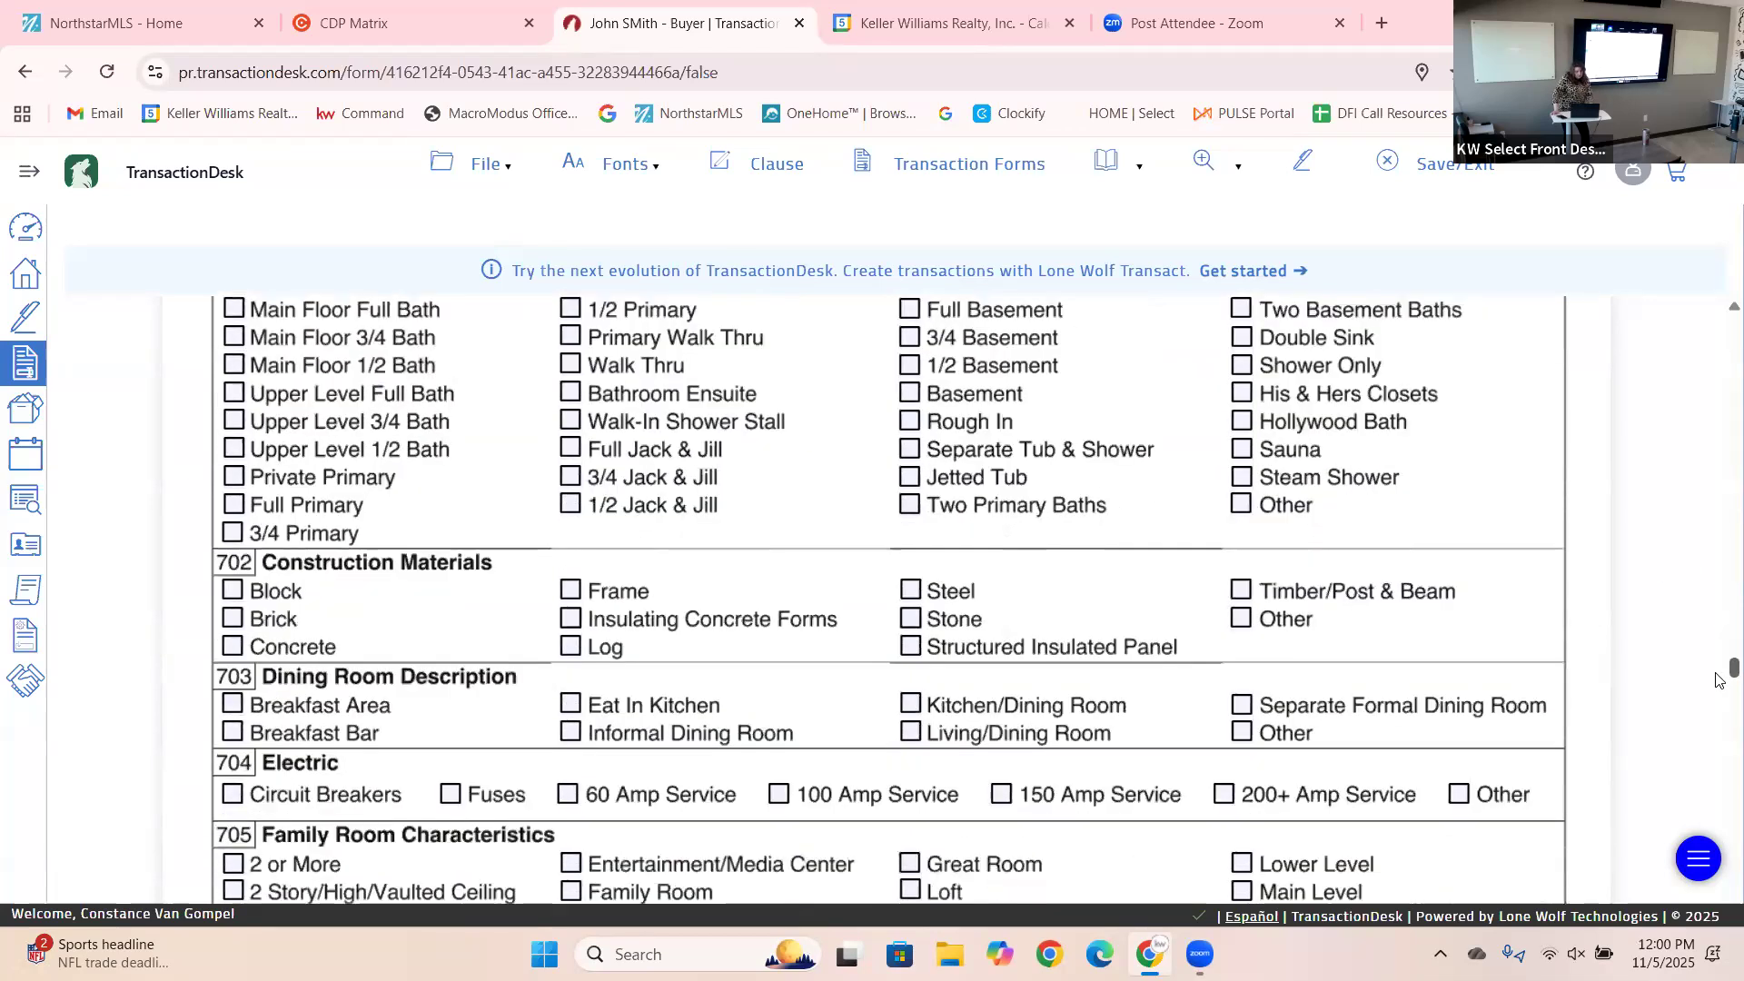
pyautogui.scroll(-2, 1720, 680)
pyautogui.scroll(-1, 1720, 685)
pyautogui.scroll(-10, 1720, 688)
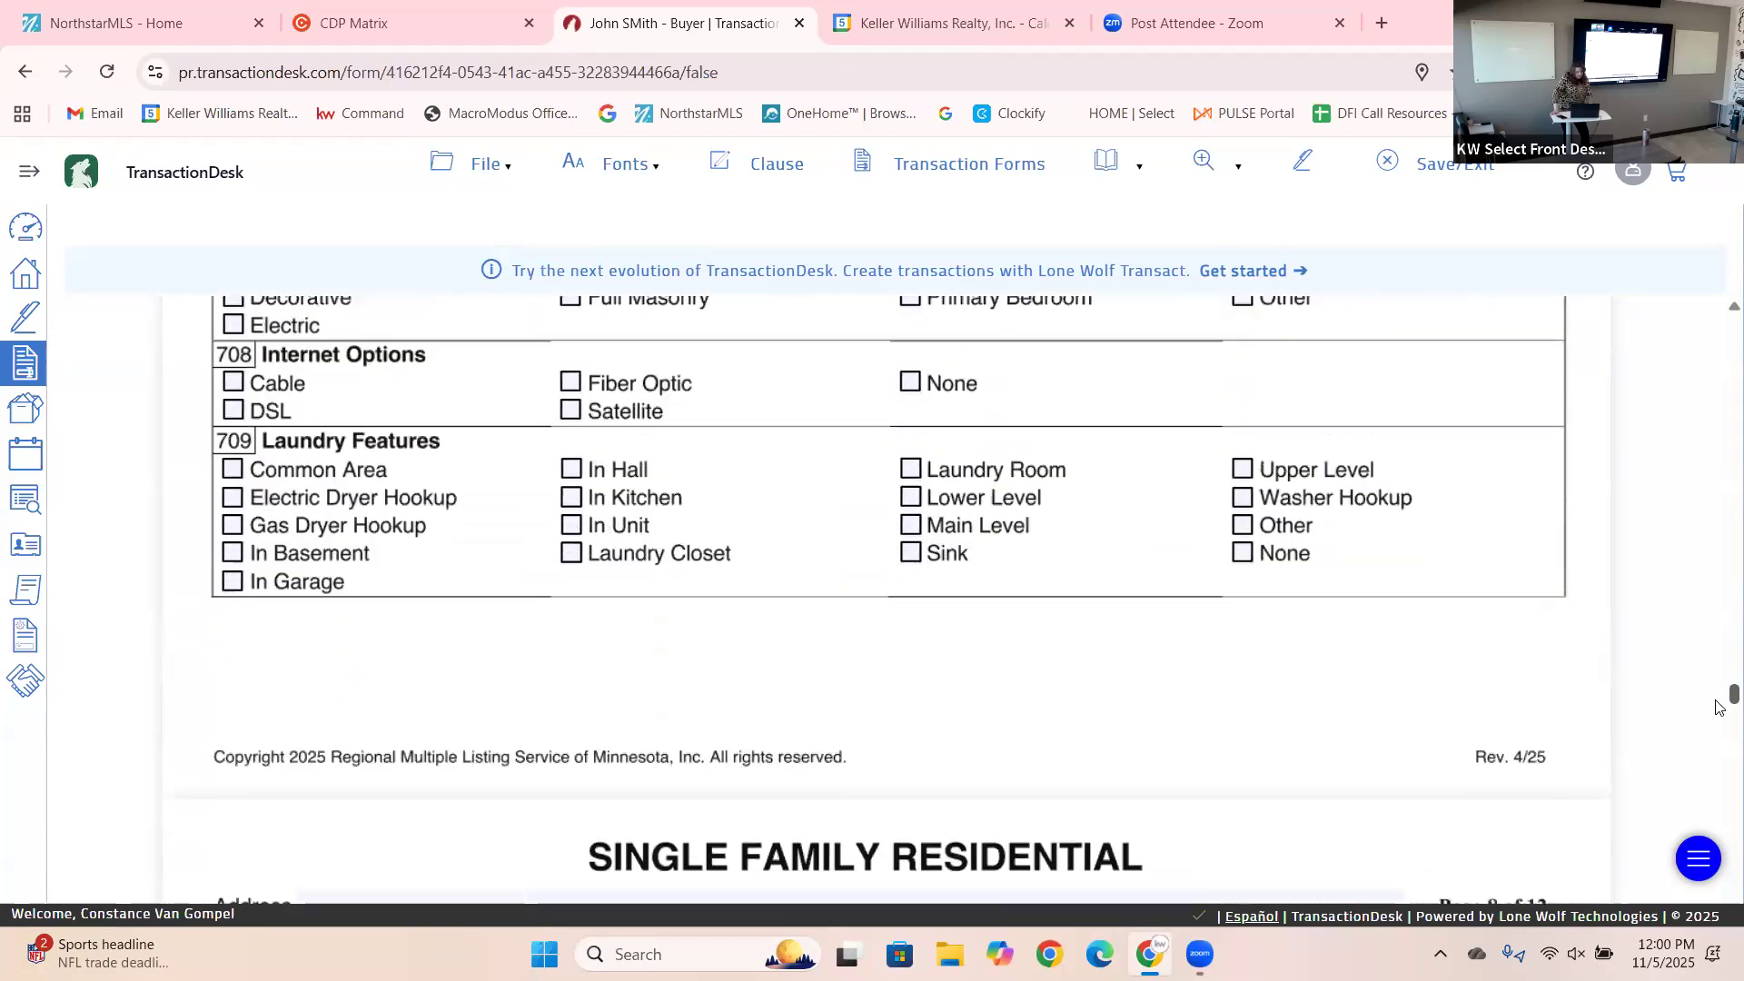
pyautogui.scroll(-8, 1720, 725)
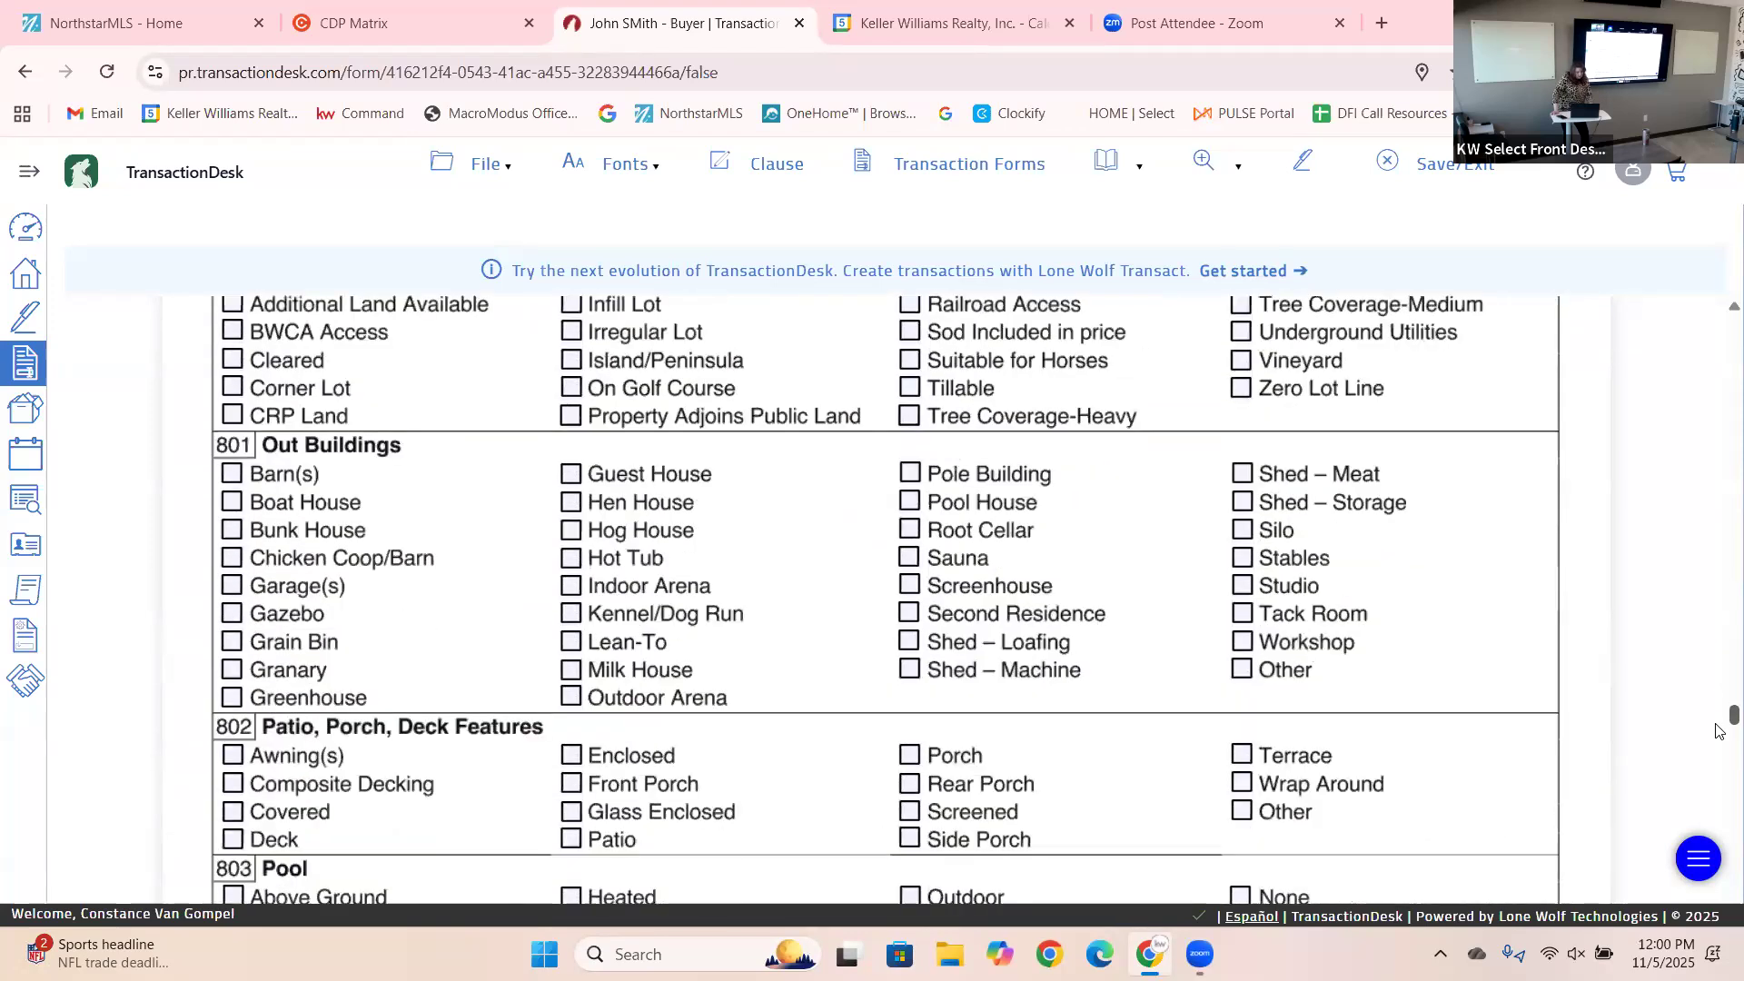
pyautogui.scroll(-7, 1720, 763)
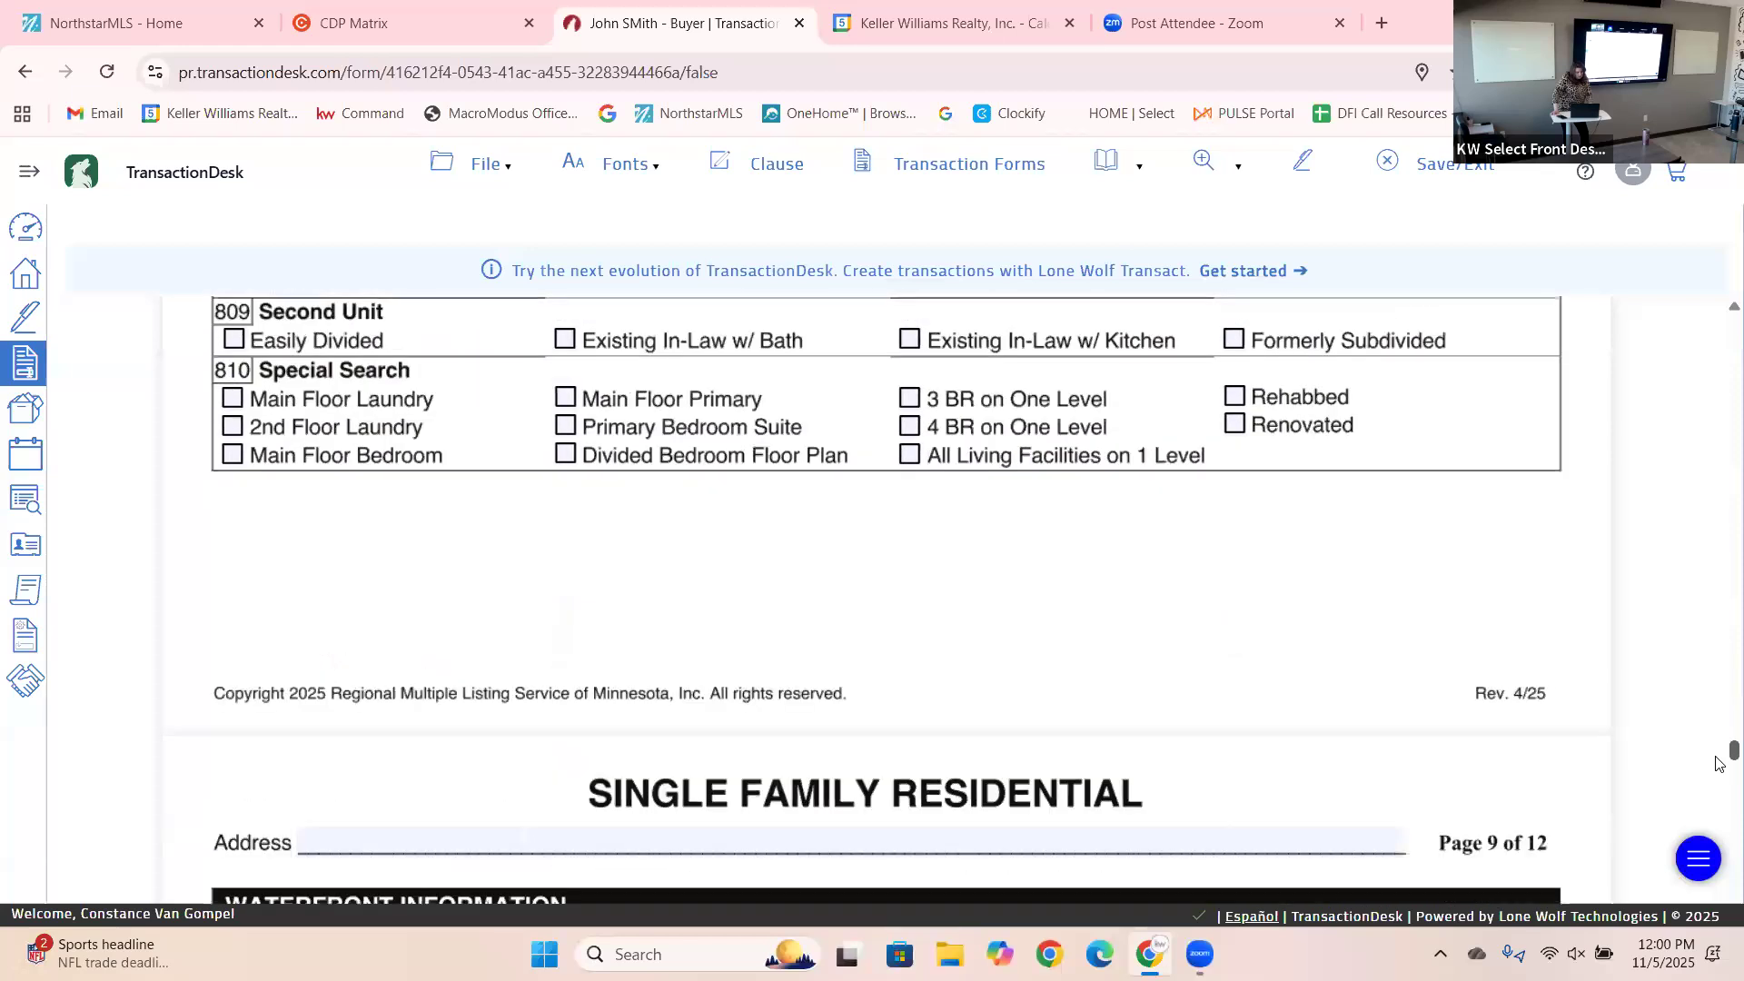
pyautogui.scroll(-4, 1719, 773)
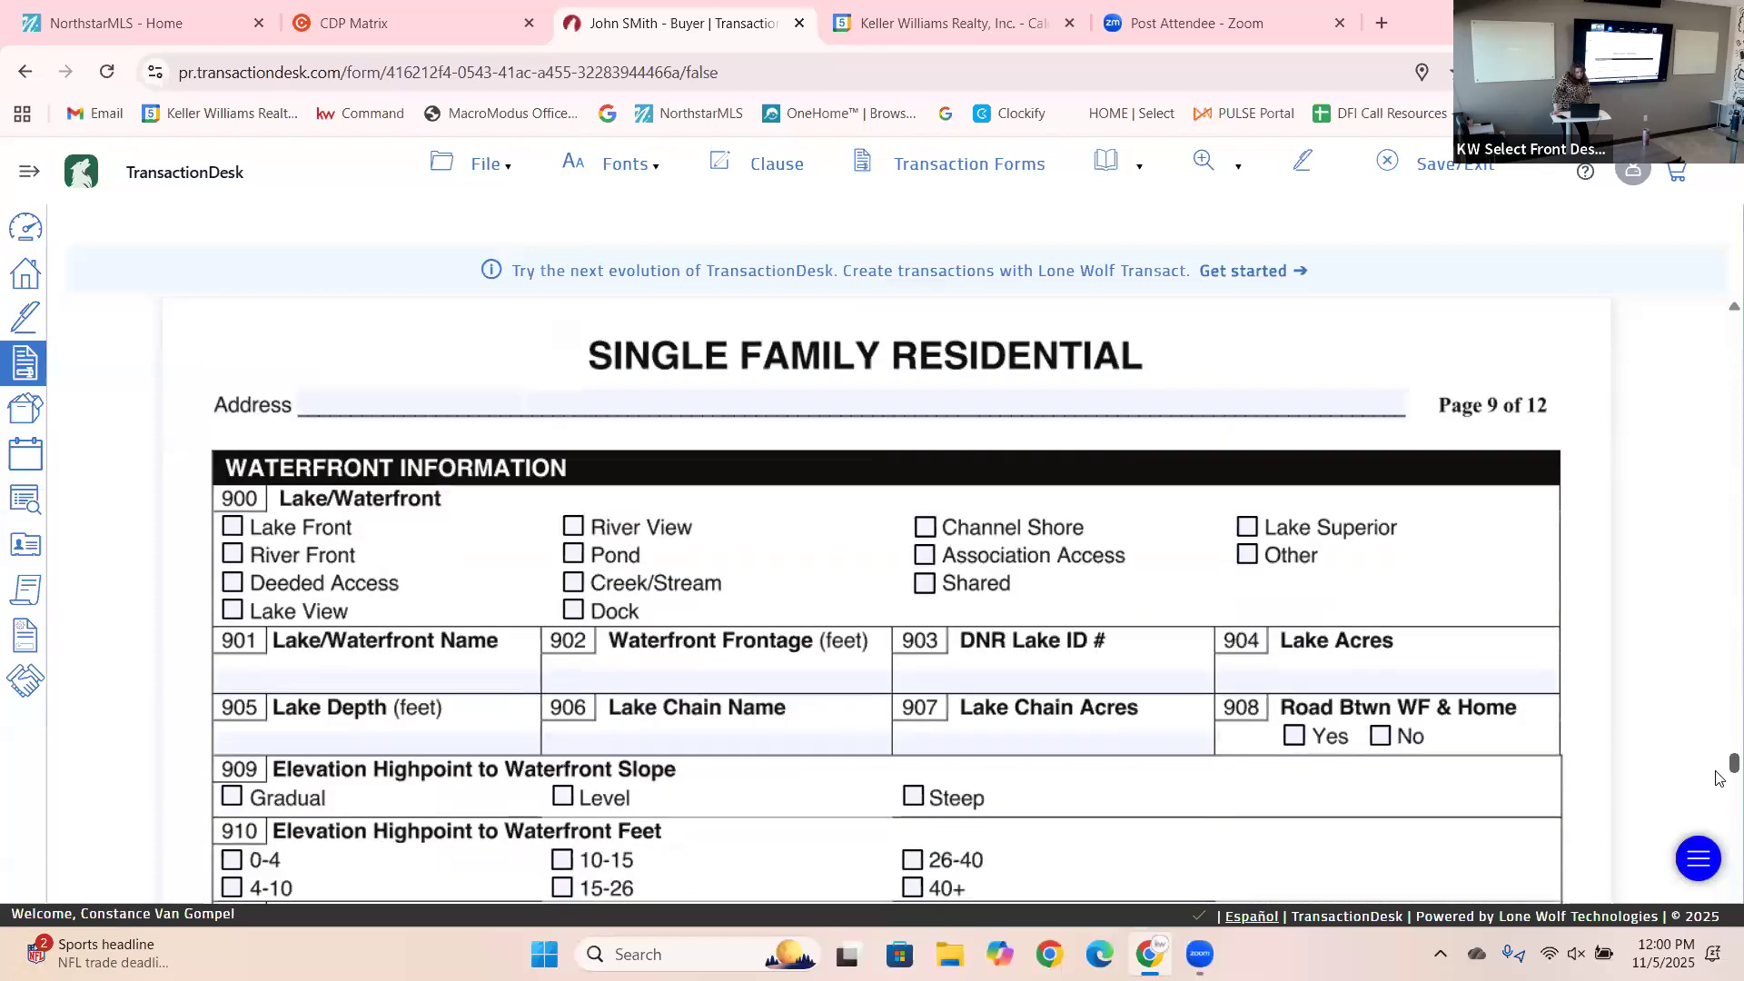
pyautogui.scroll(-1, 1720, 781)
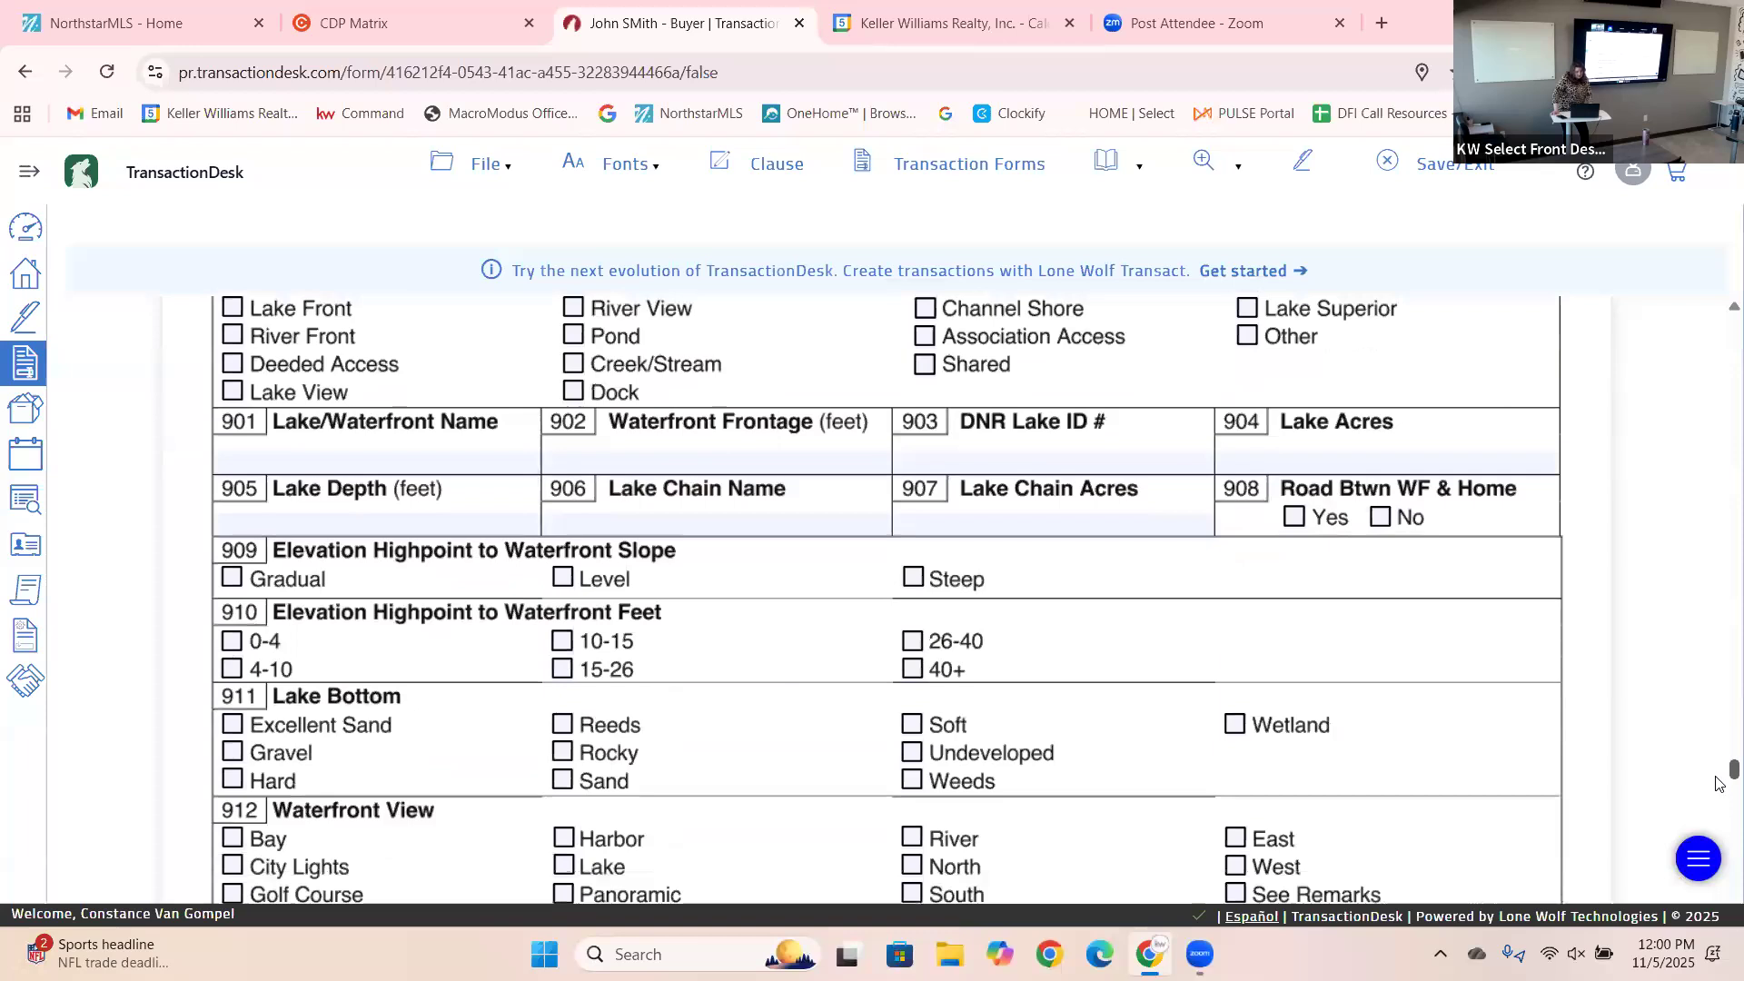
pyautogui.scroll(2, 1719, 779)
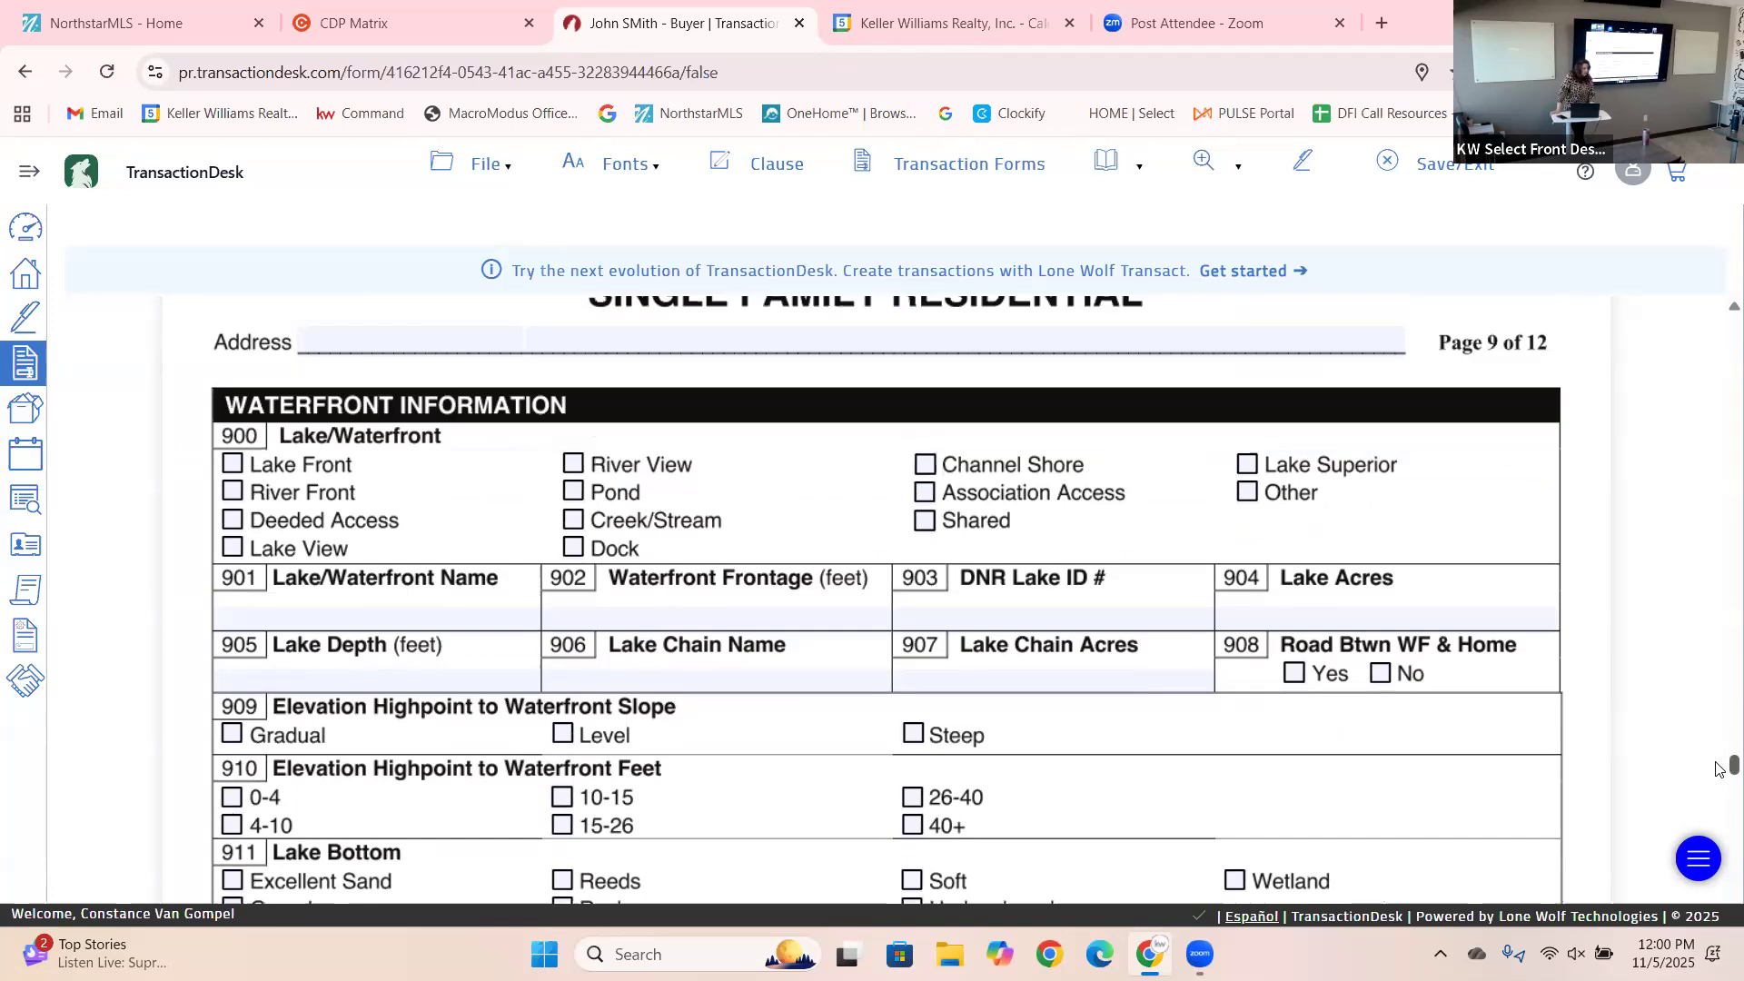
# Move past Green Building and Condo/Townhouse to page 12's Agent, Public and Financial Remarks.
pyautogui.scroll(-8, 1719, 769)
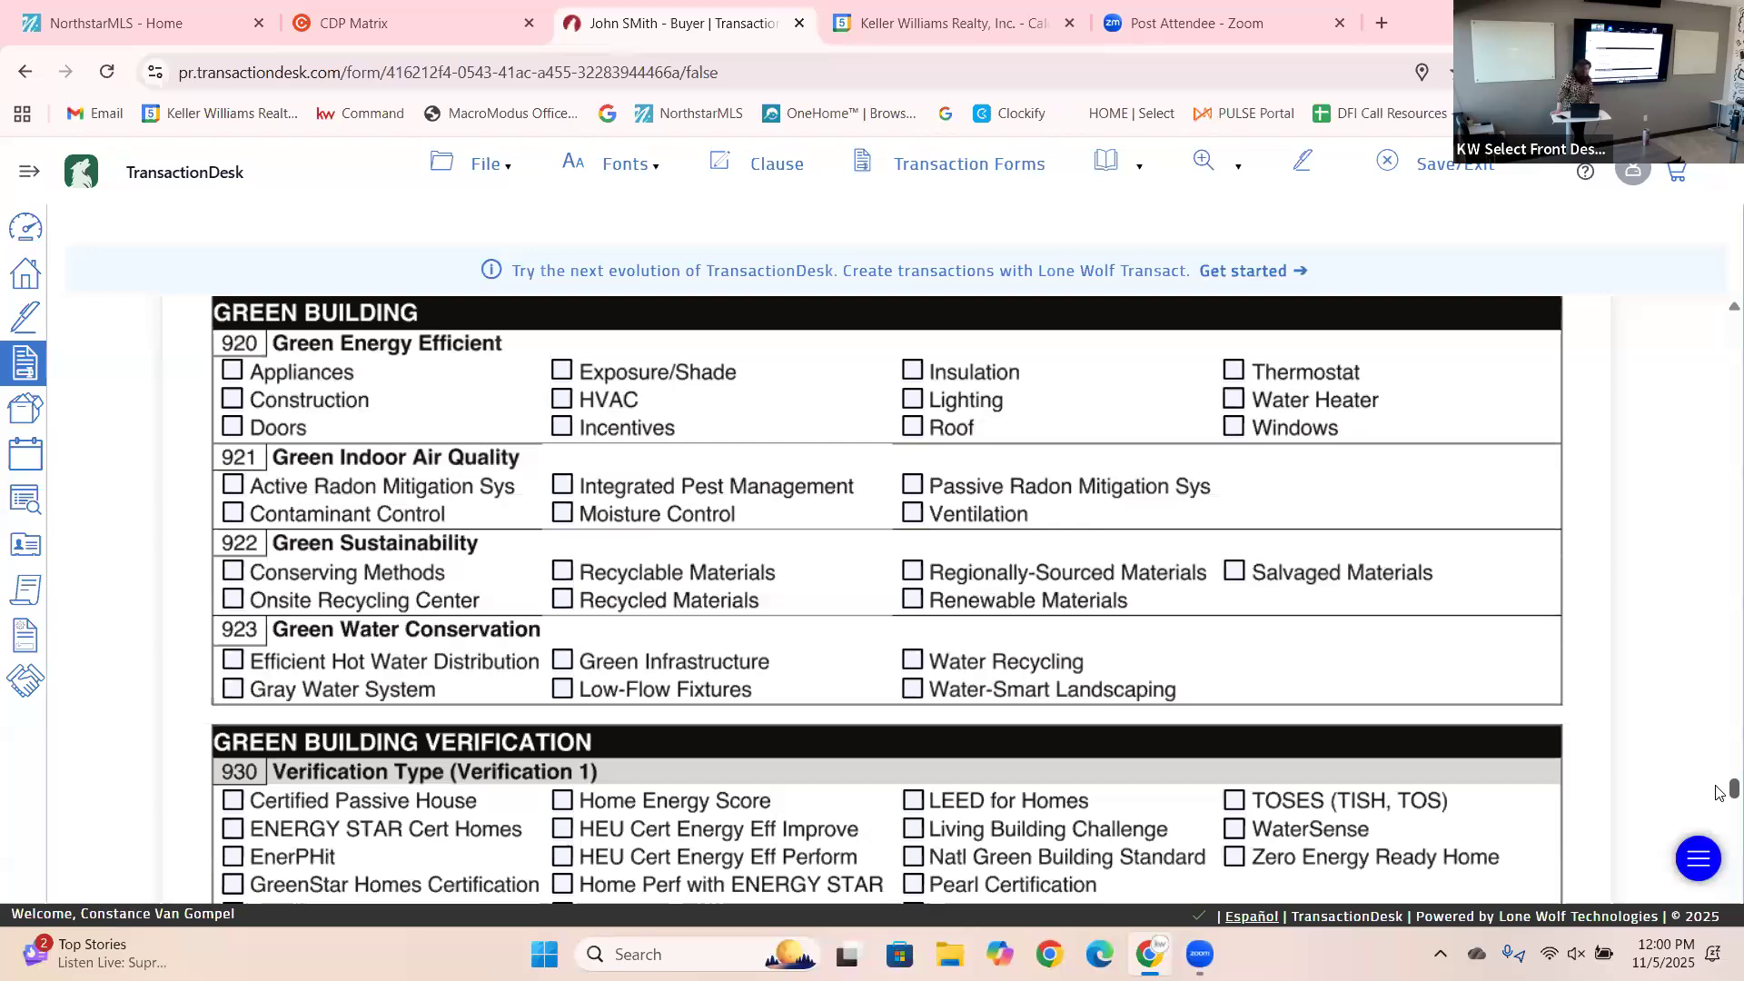
pyautogui.scroll(-8, 1720, 800)
pyautogui.scroll(-5, 1720, 820)
pyautogui.scroll(-6, 1719, 843)
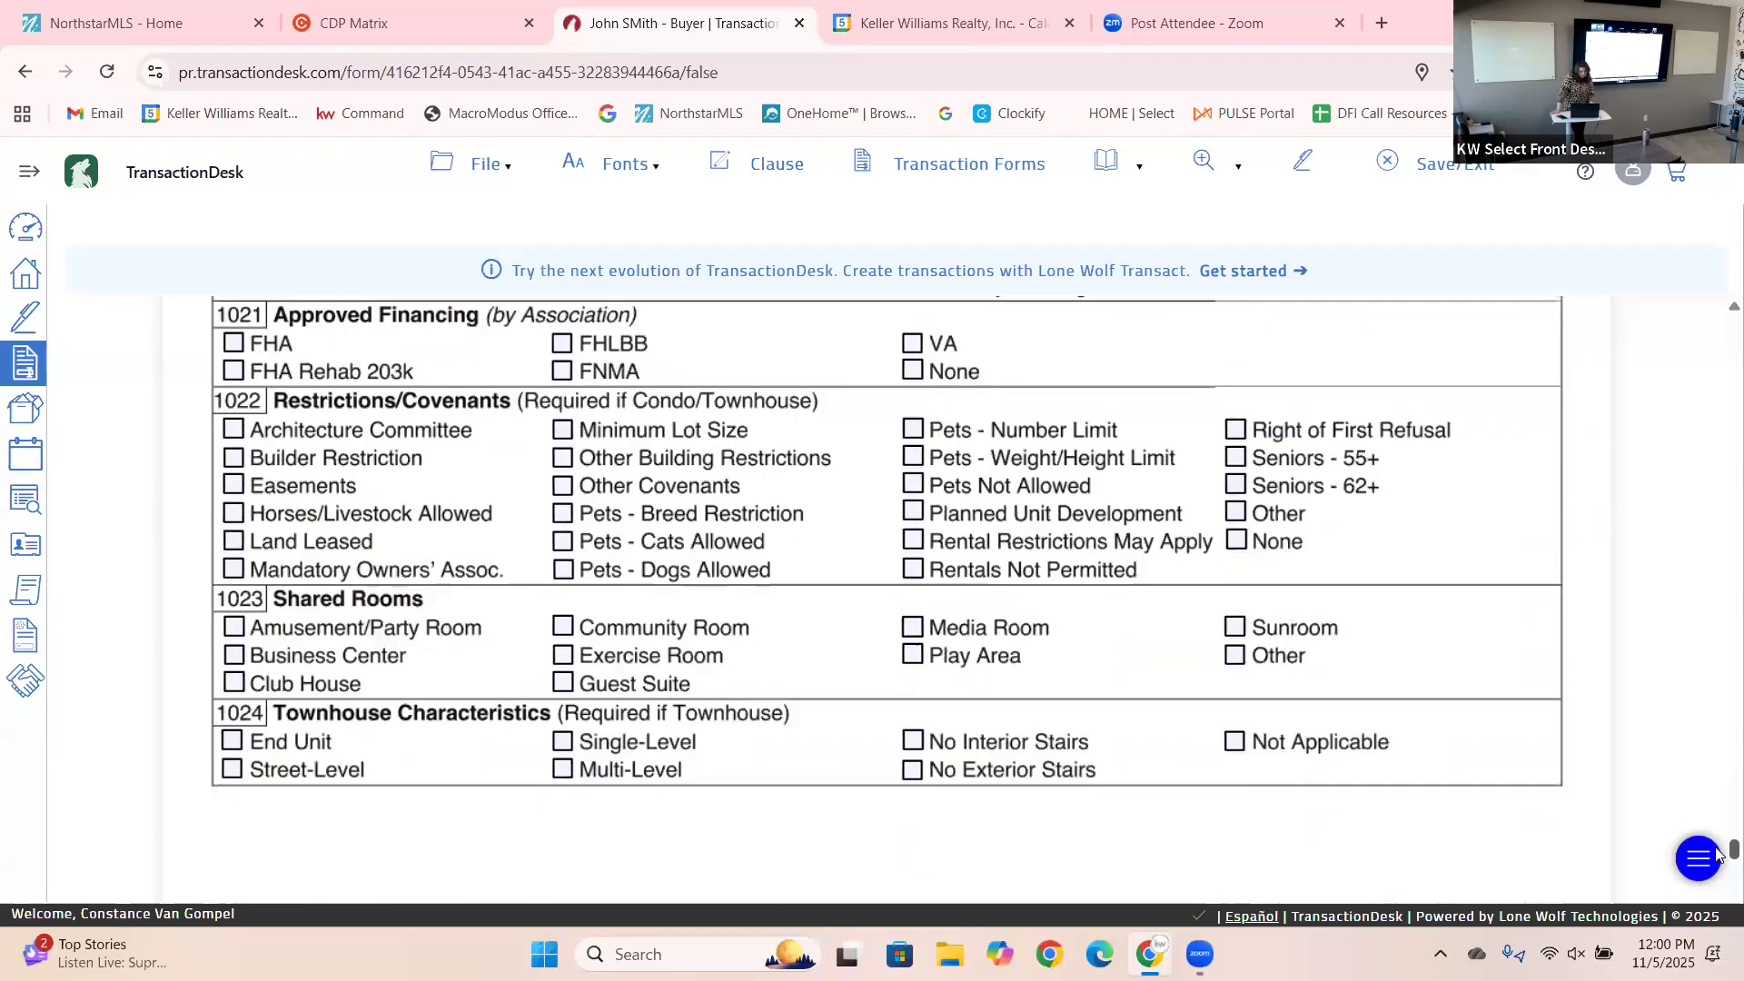
pyautogui.scroll(3, 1720, 854)
pyautogui.scroll(-2, 1718, 844)
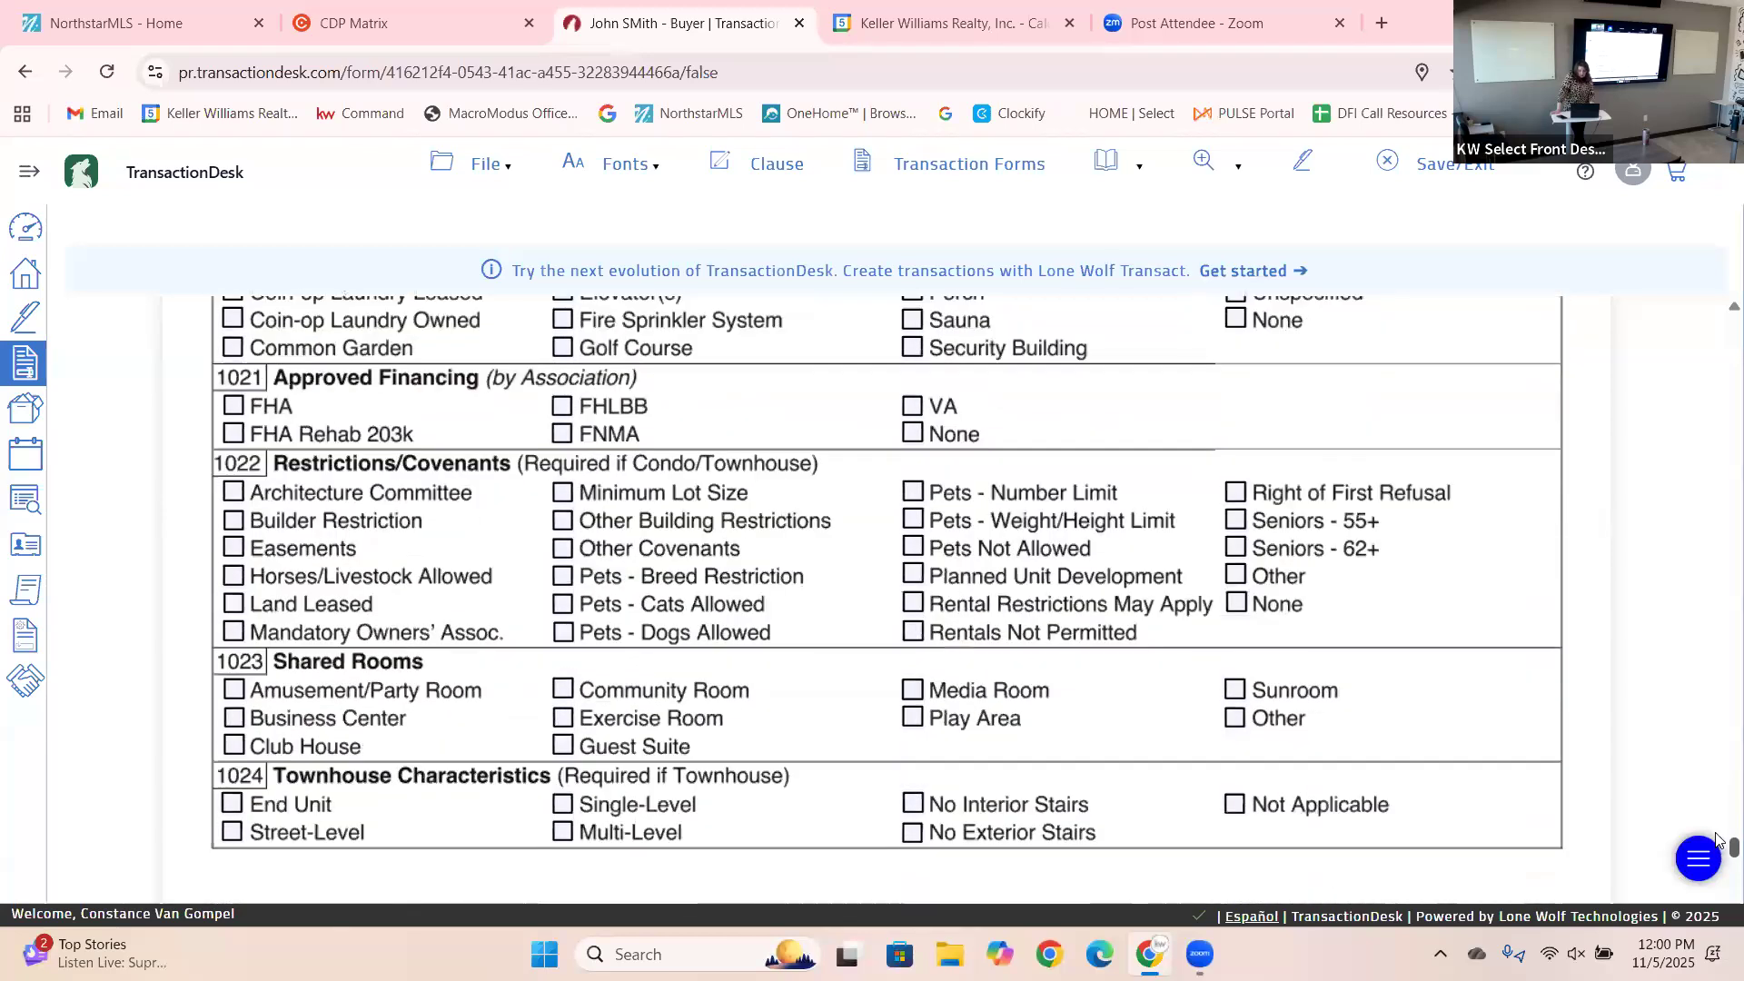
pyautogui.scroll(3, 1719, 849)
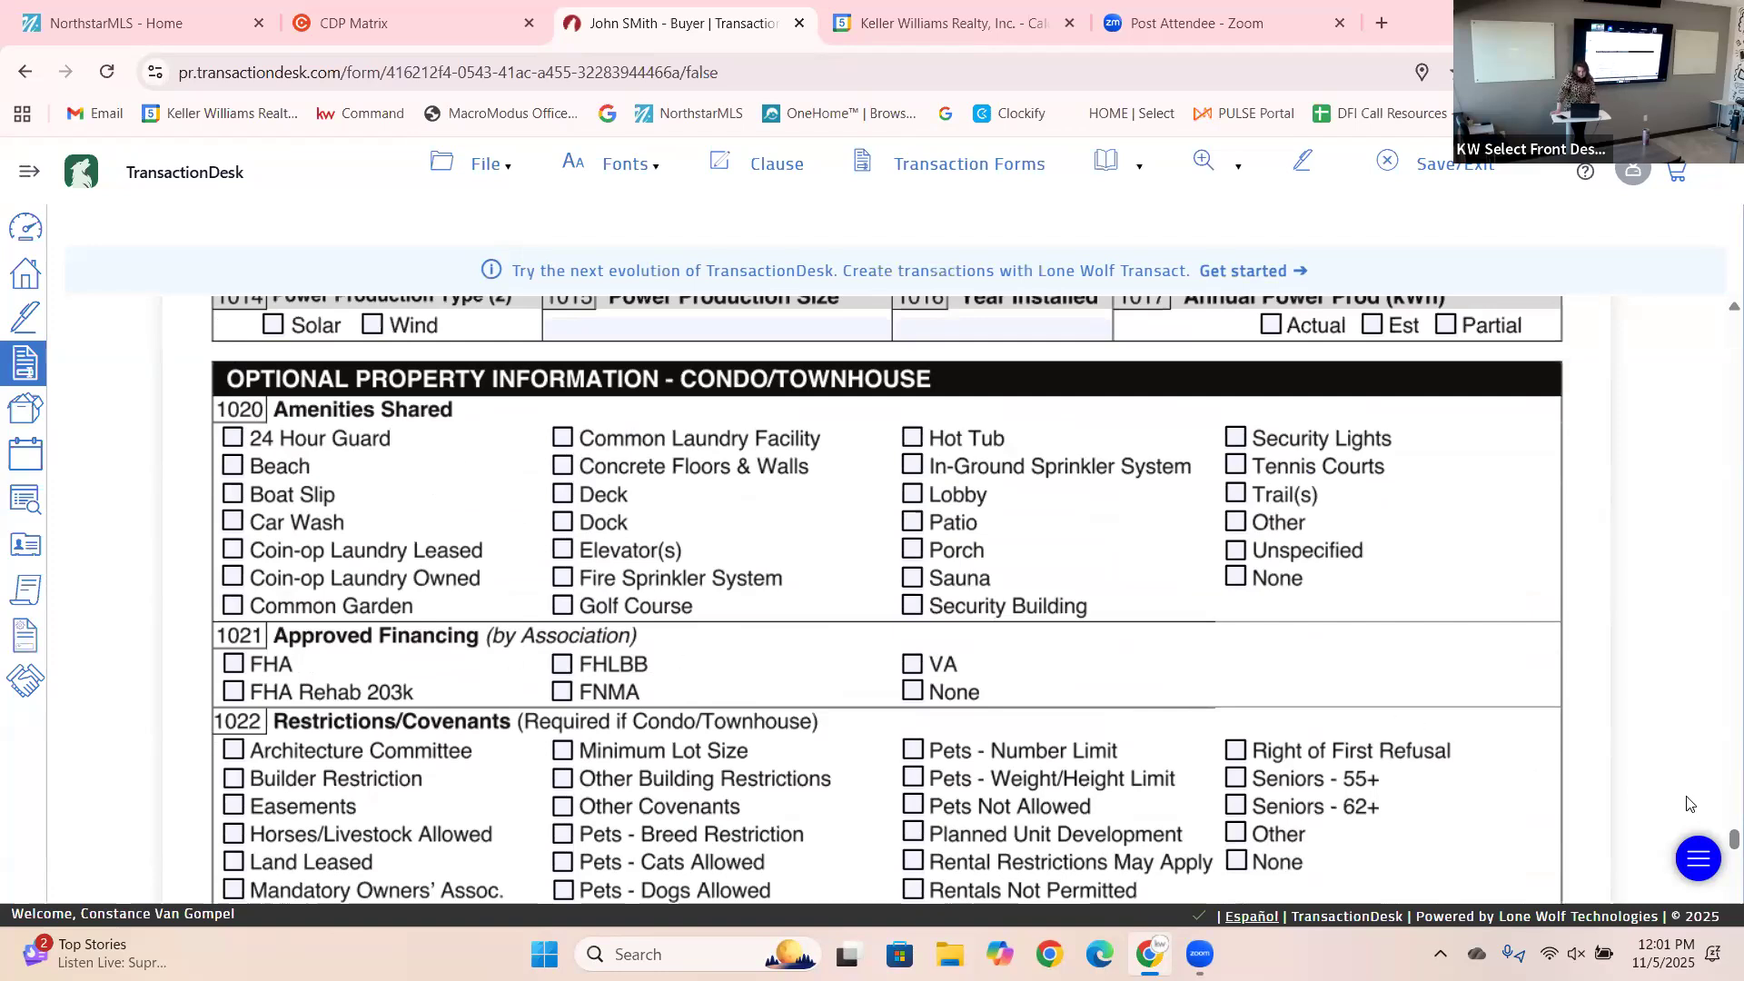
pyautogui.moveTo(1717, 834); pyautogui.dragTo(1716, 925)
pyautogui.click(447, 407)
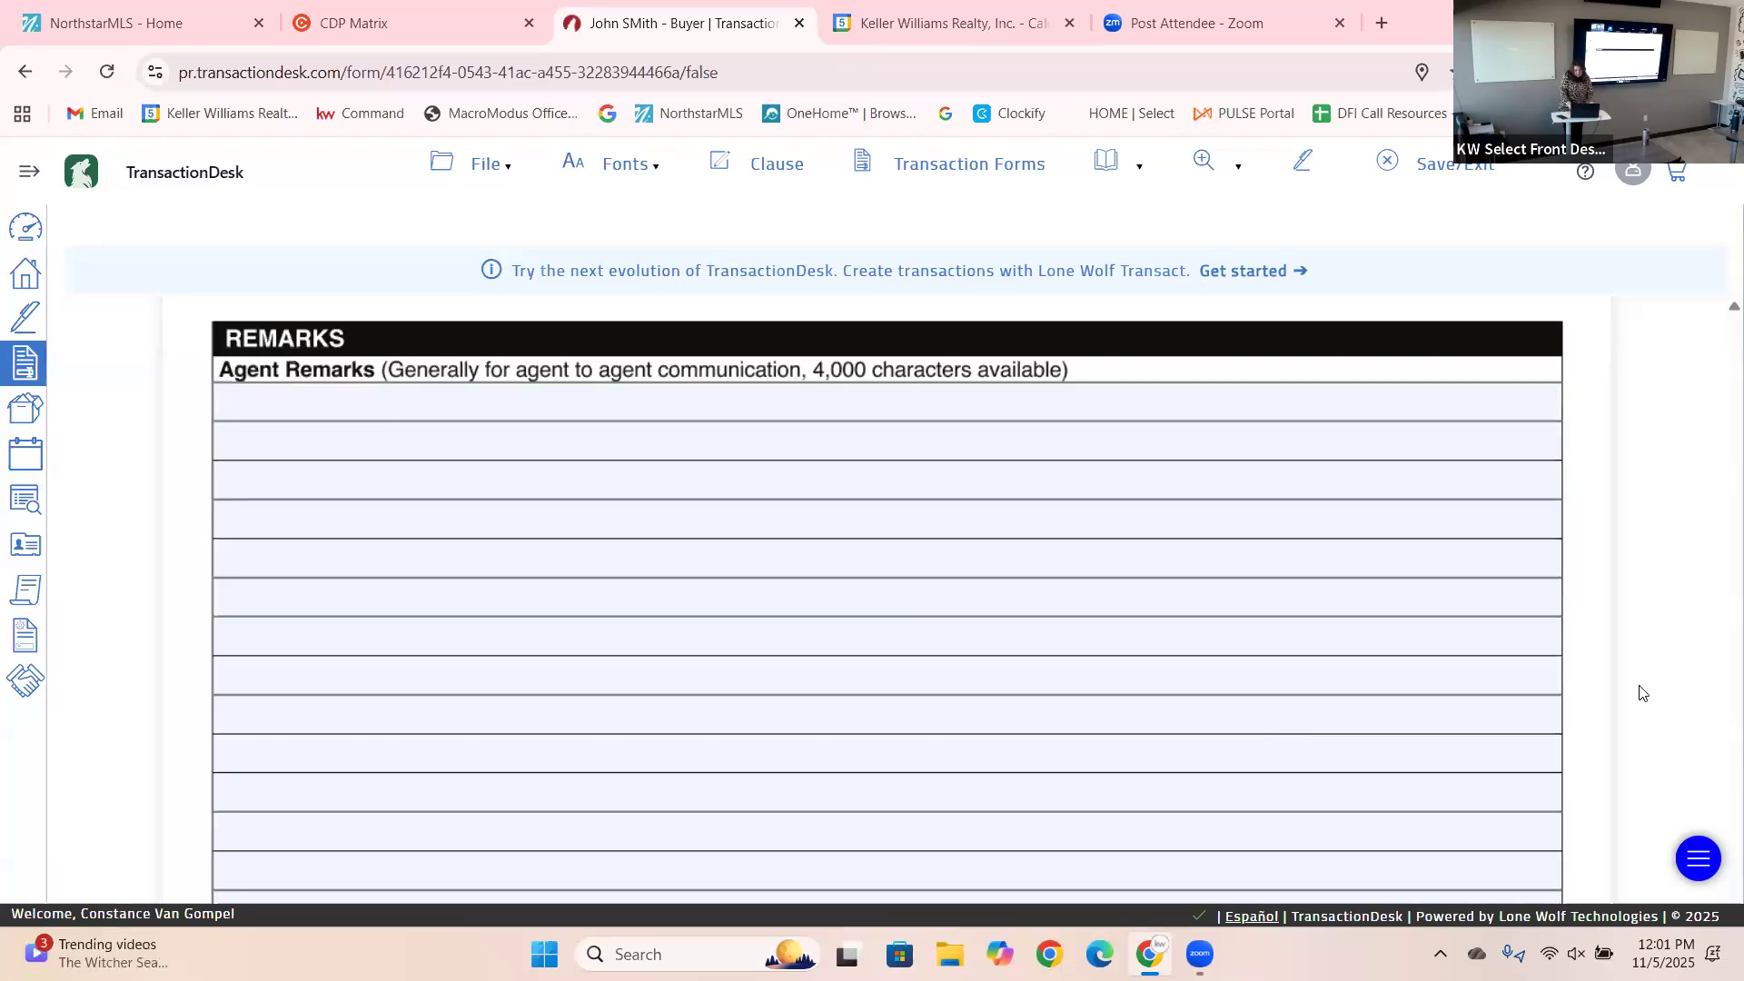
pyautogui.scroll(5, 1719, 895)
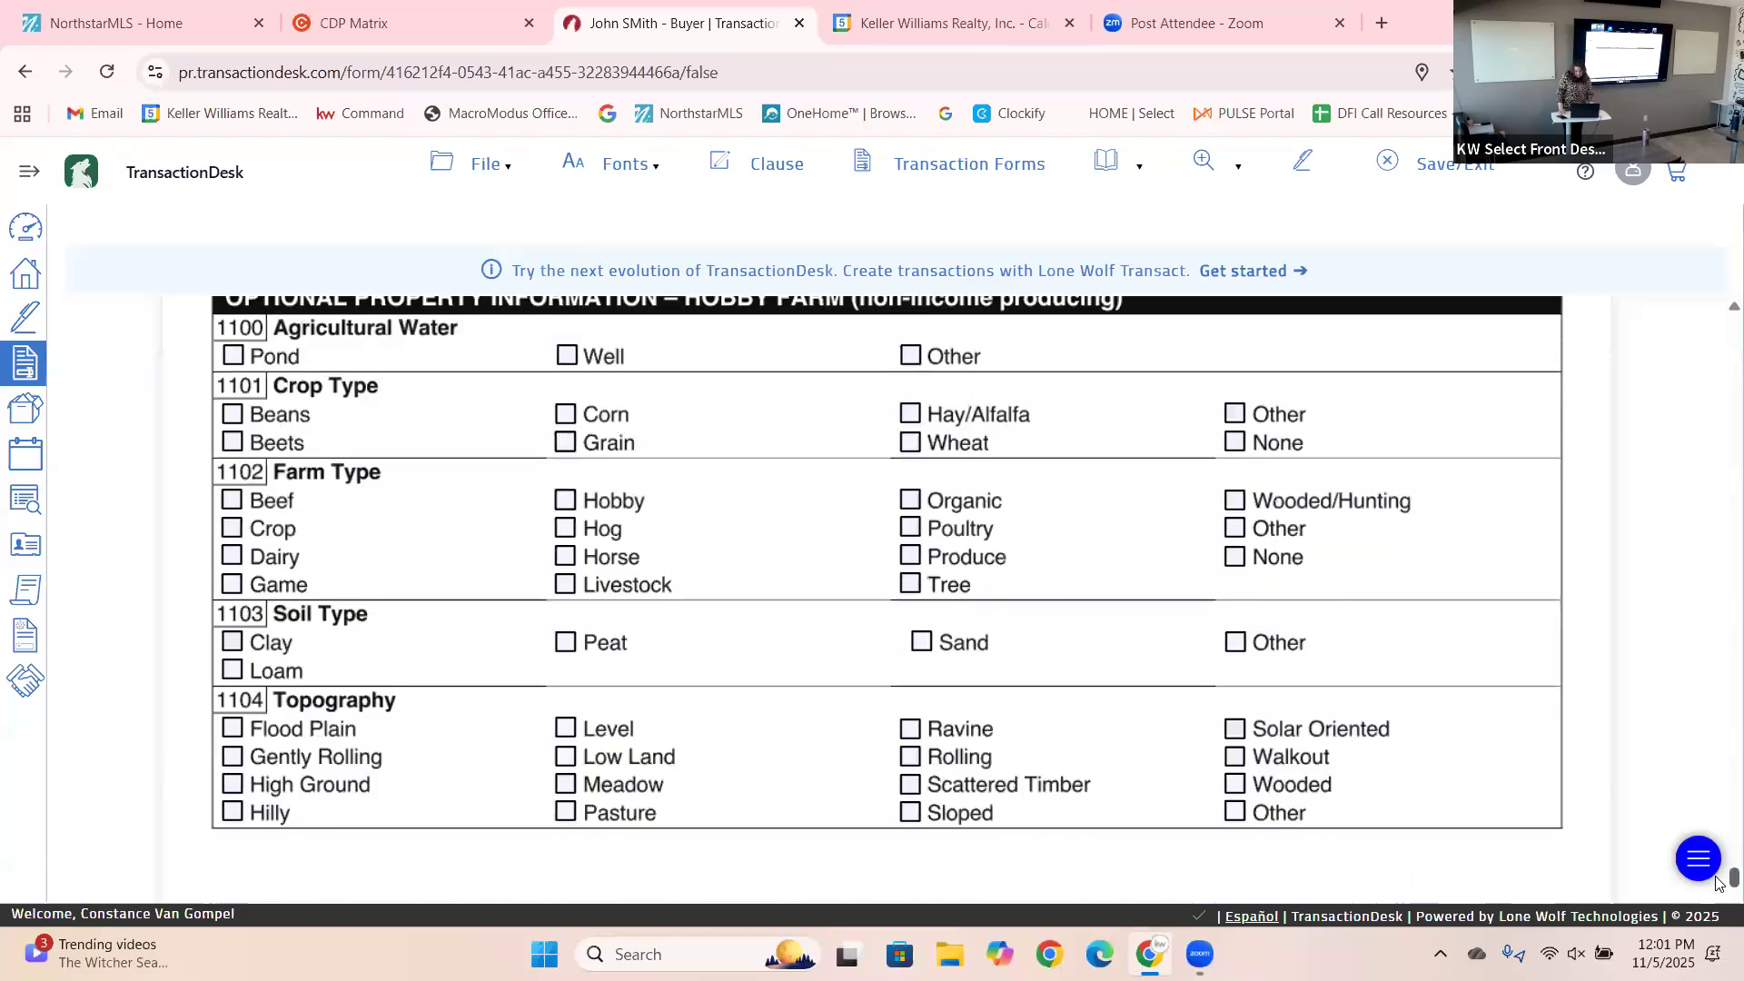
pyautogui.scroll(-5, 1720, 895)
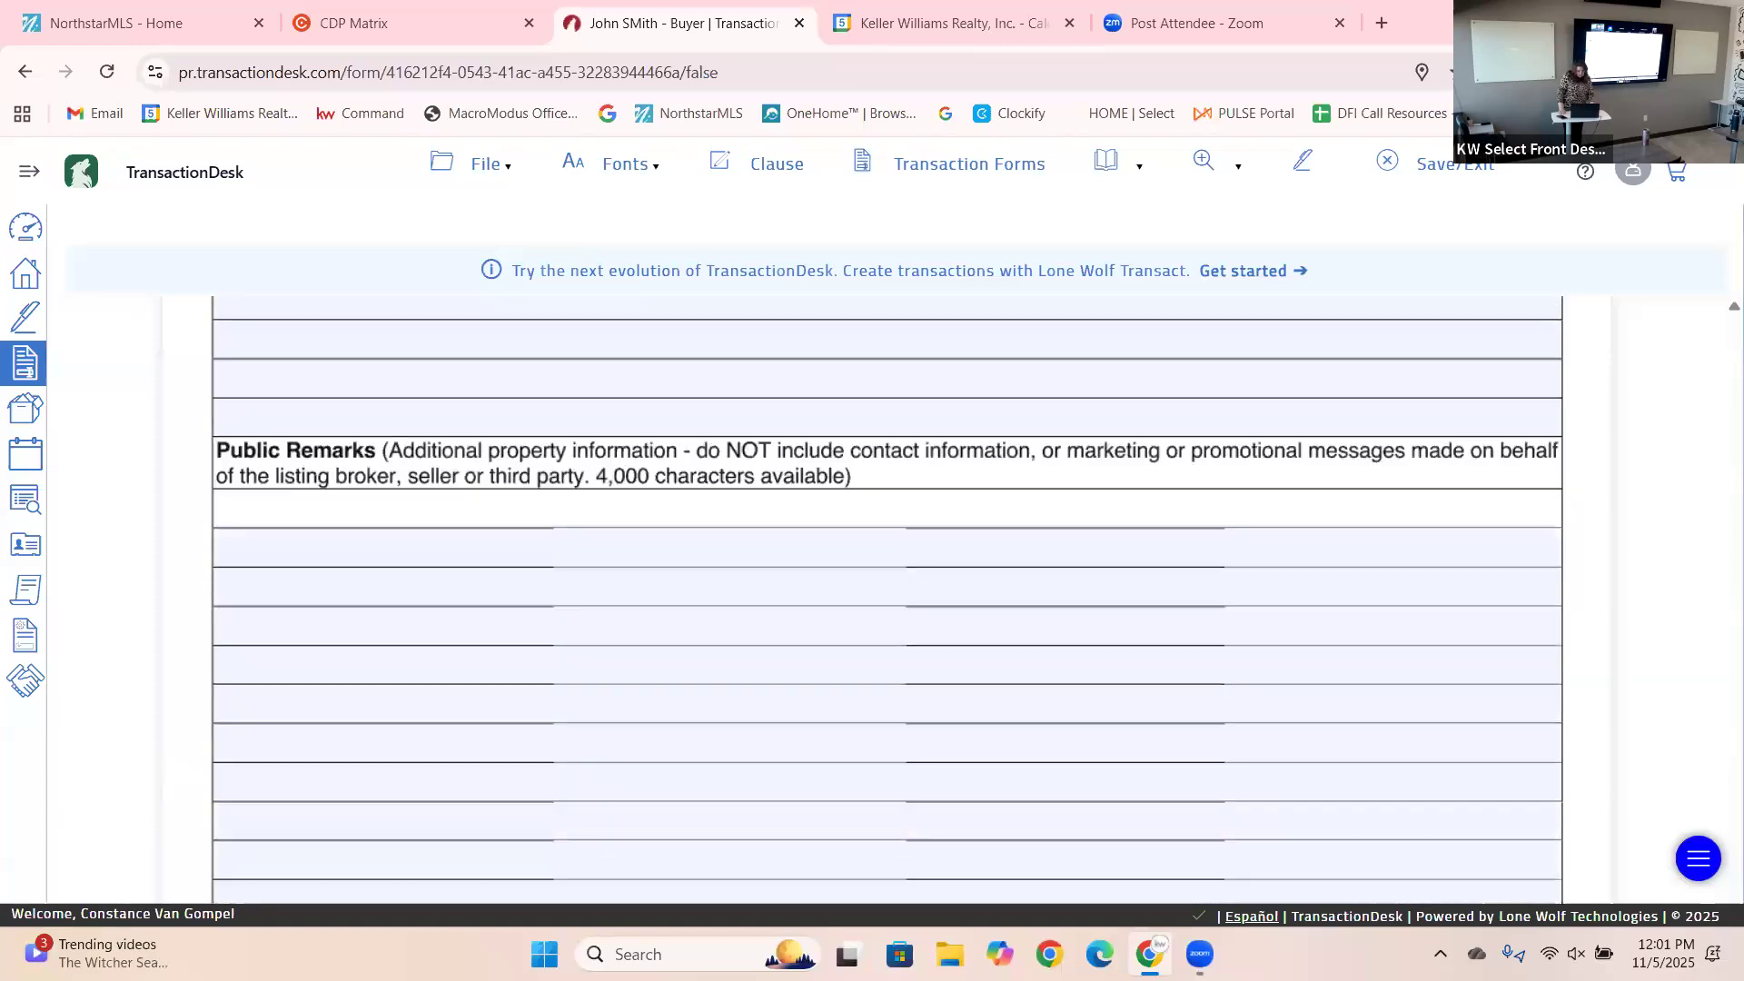
pyautogui.scroll(-3, 888, 599)
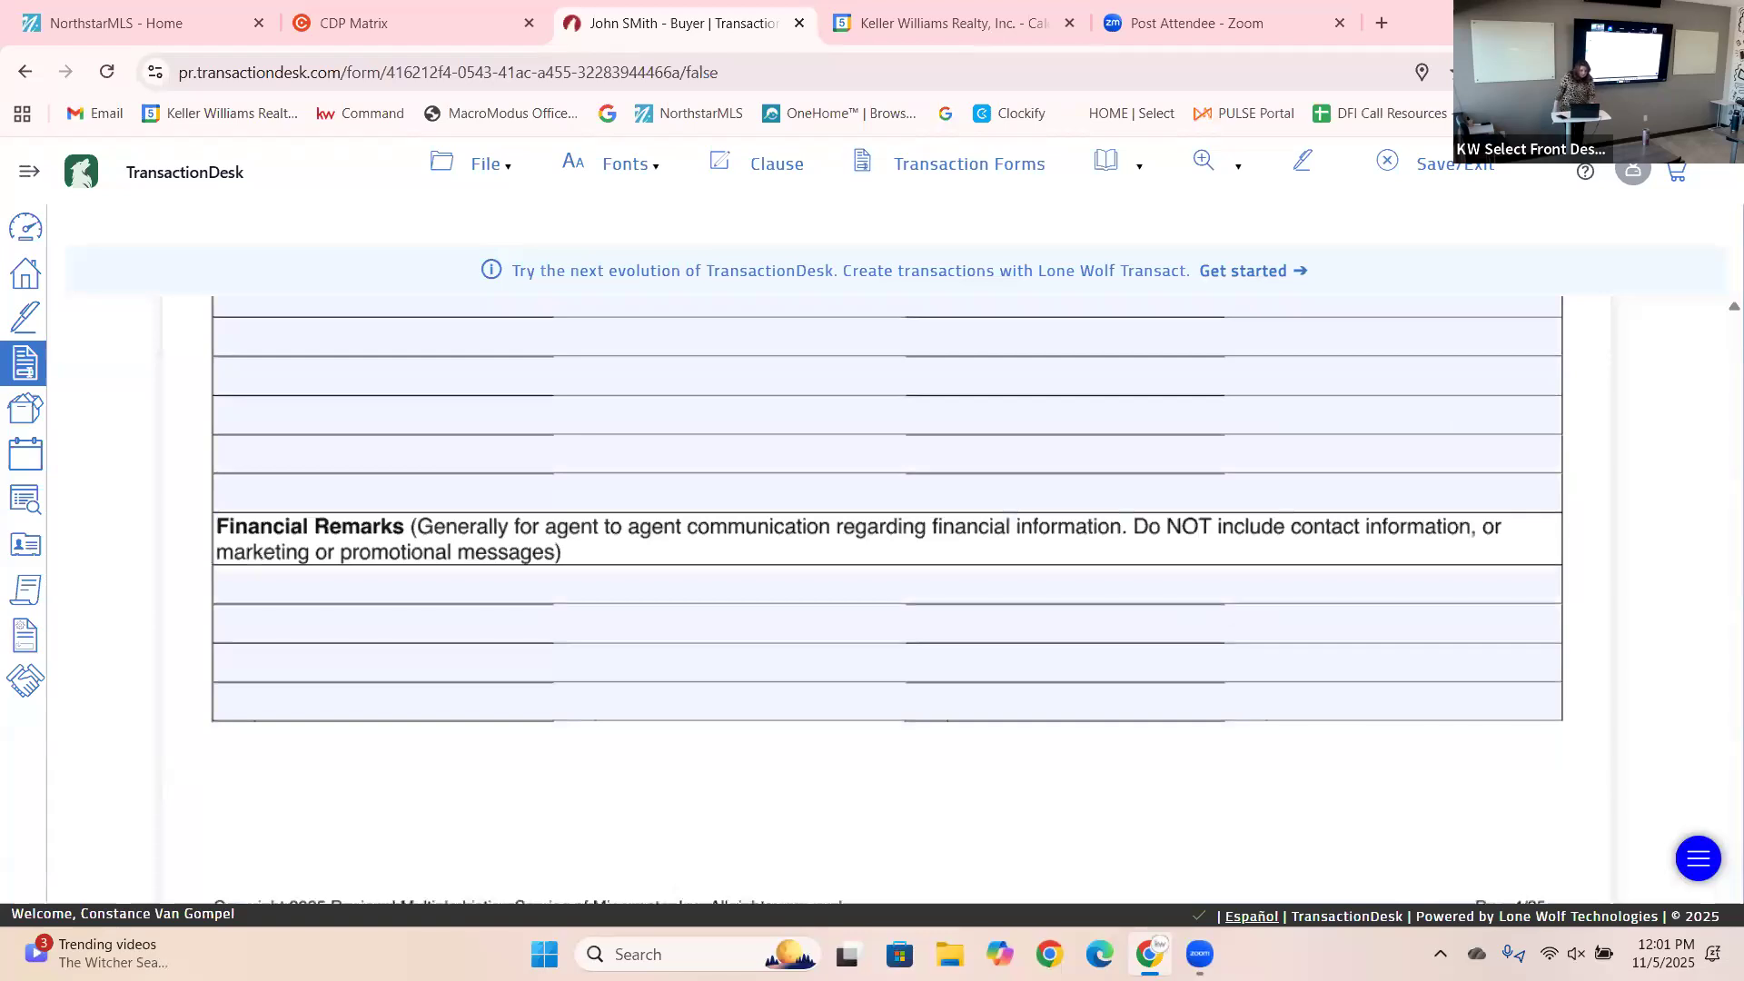
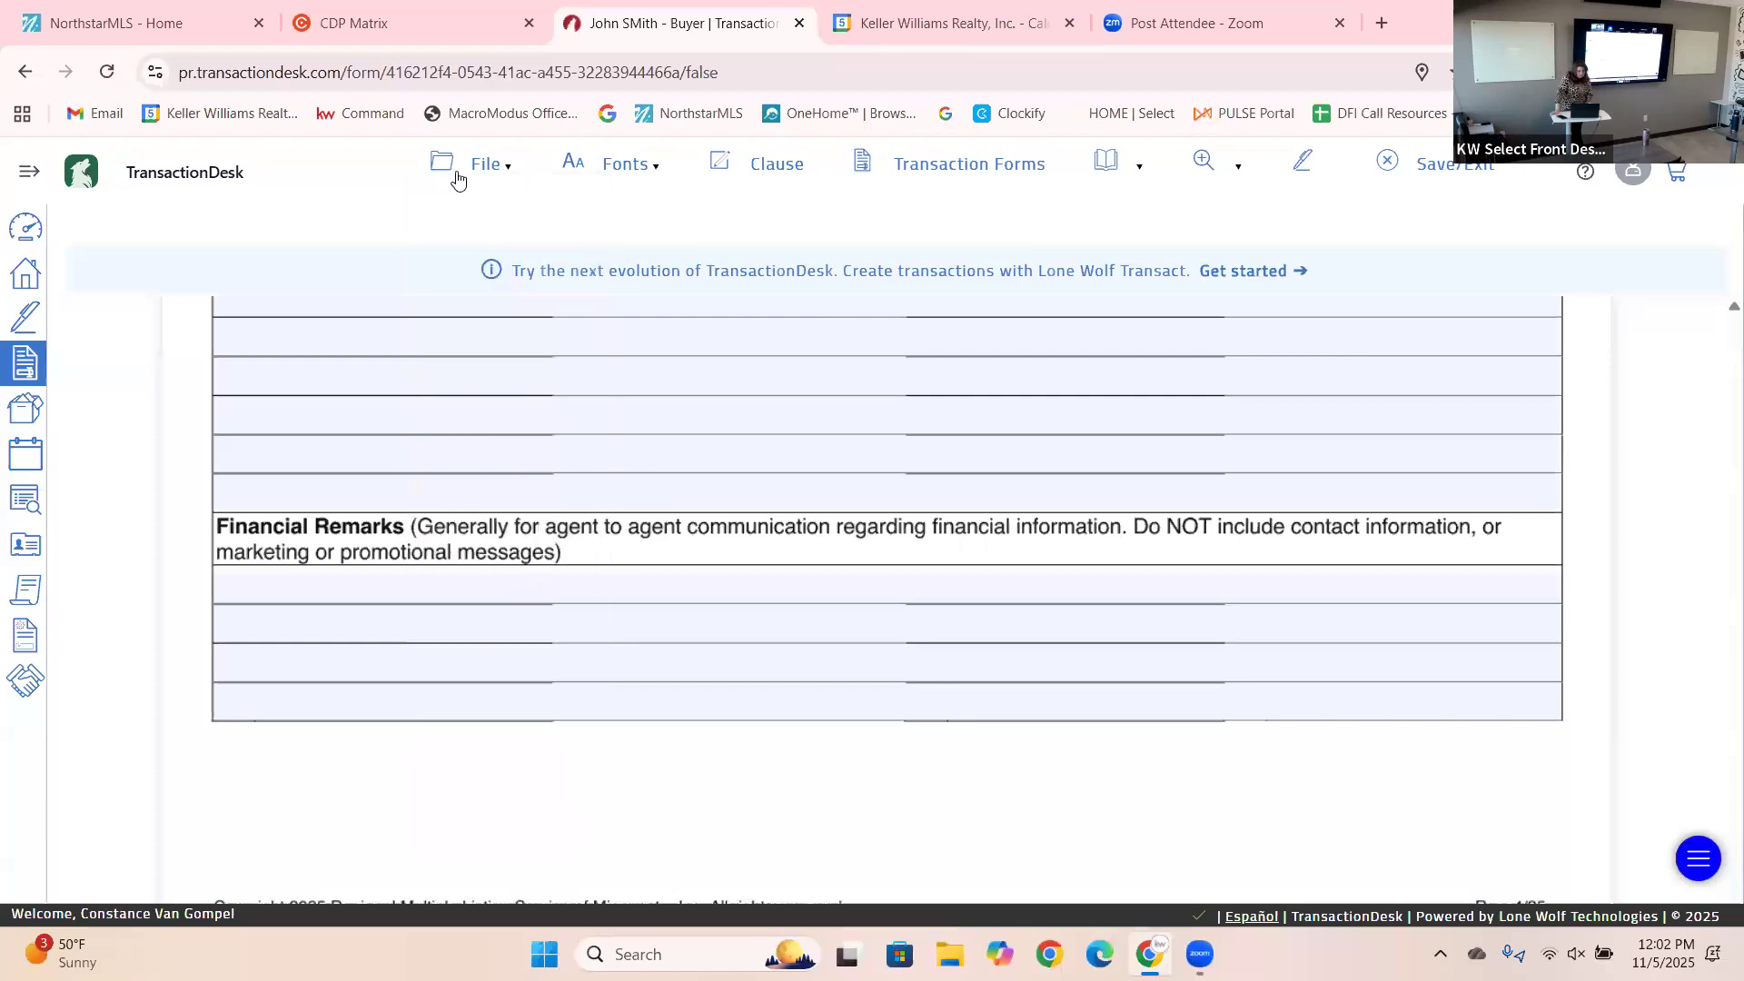
# Open the Transaction Forms list via File > Open Form.
pyautogui.moveTo(496, 167)
pyautogui.moveTo(496, 328)
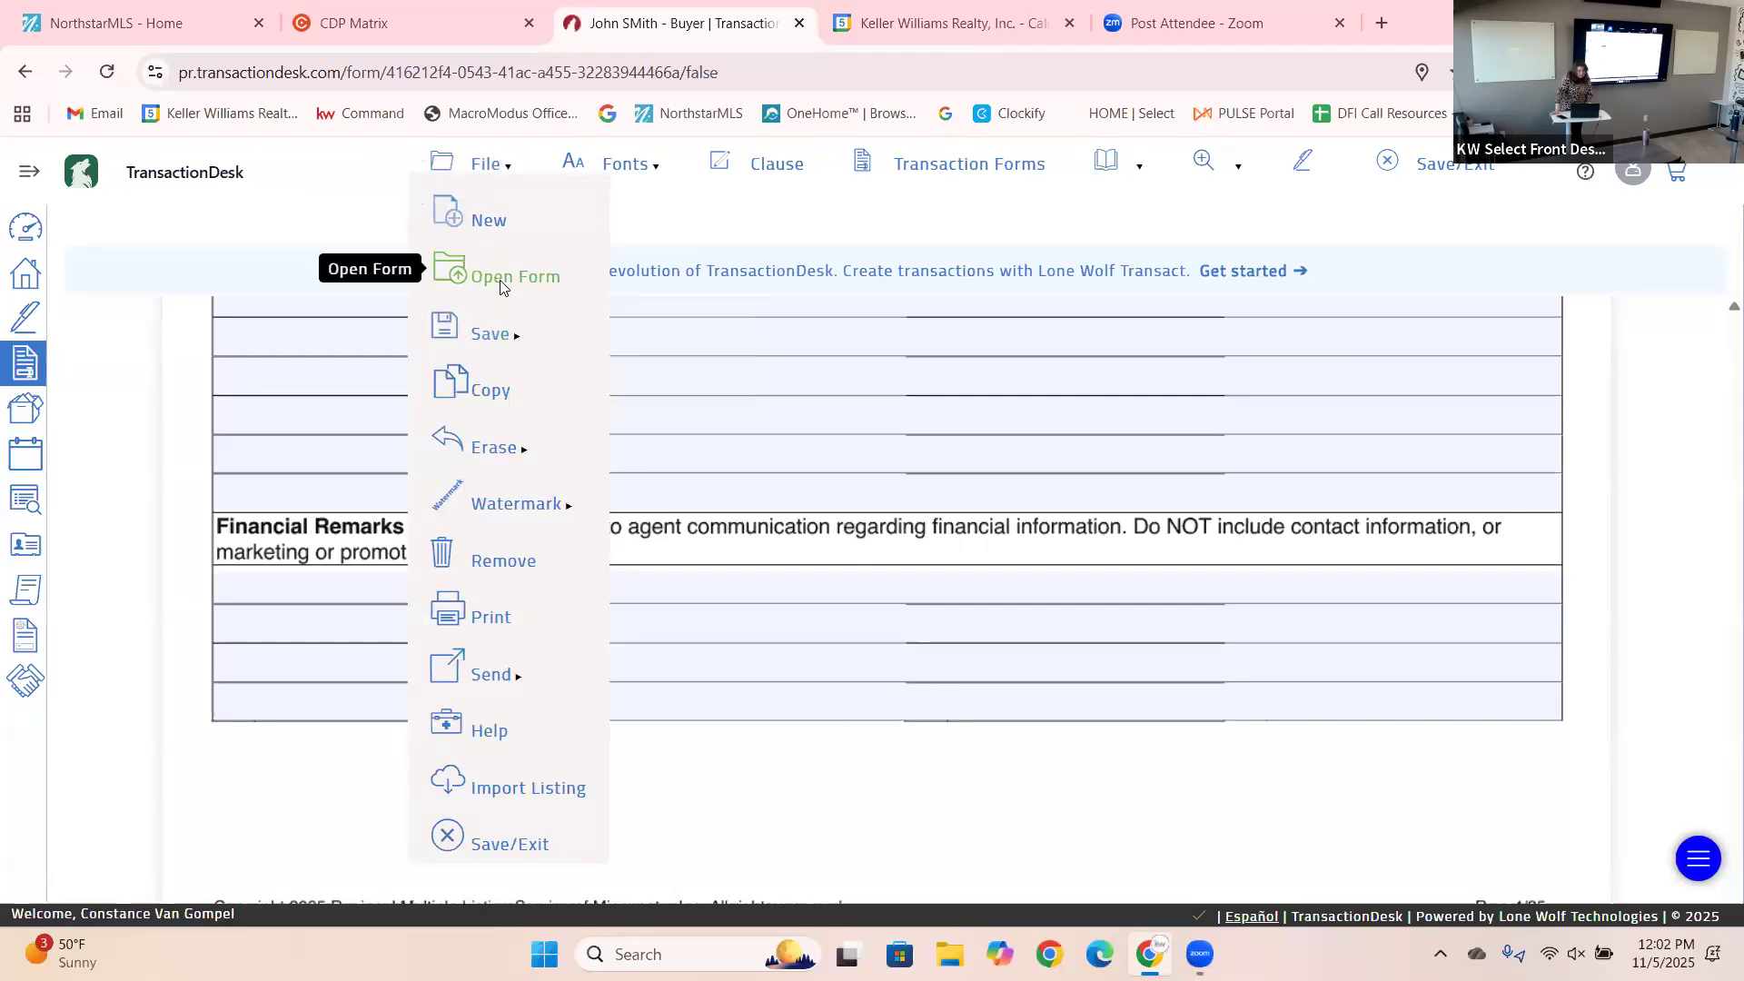
pyautogui.click(499, 277)
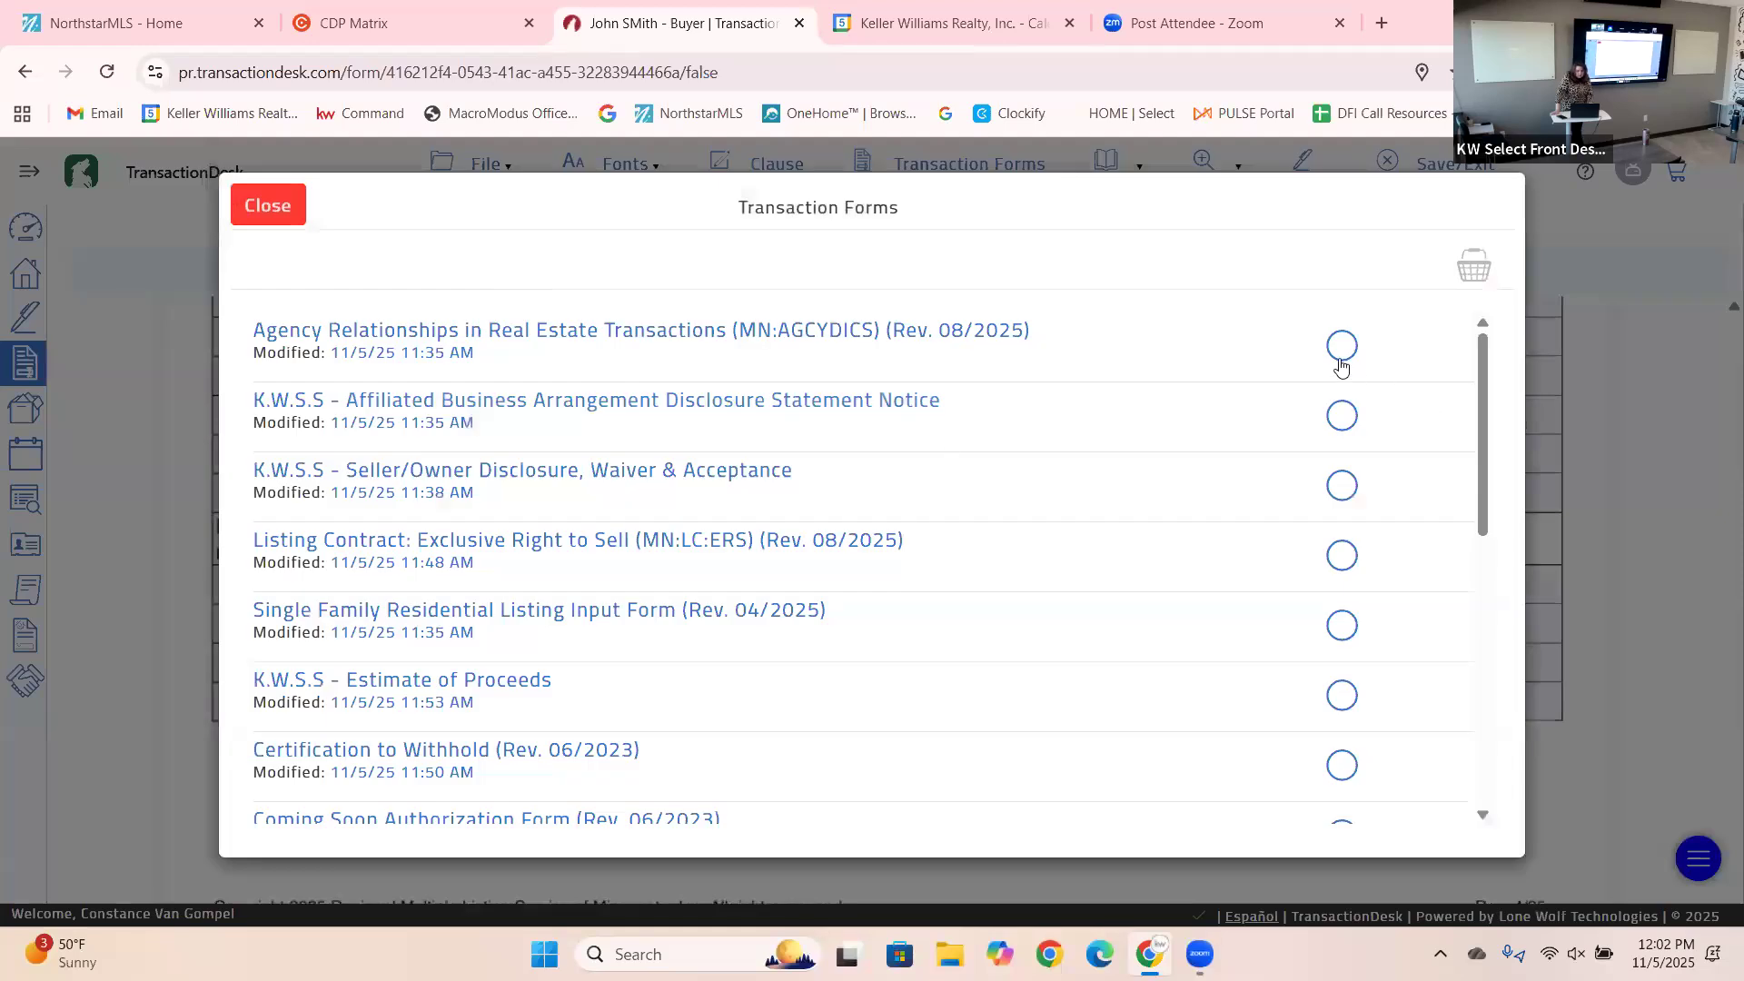
# Add Agency Relationships, Affiliated Business, Seller/Owner Disclosure, Exclusive Right to Sell and Single Family Listing Input forms to the basket and view it.
pyautogui.click(1342, 346)
pyautogui.click(1342, 415)
pyautogui.click(1345, 485)
pyautogui.click(1344, 555)
pyautogui.click(1346, 620)
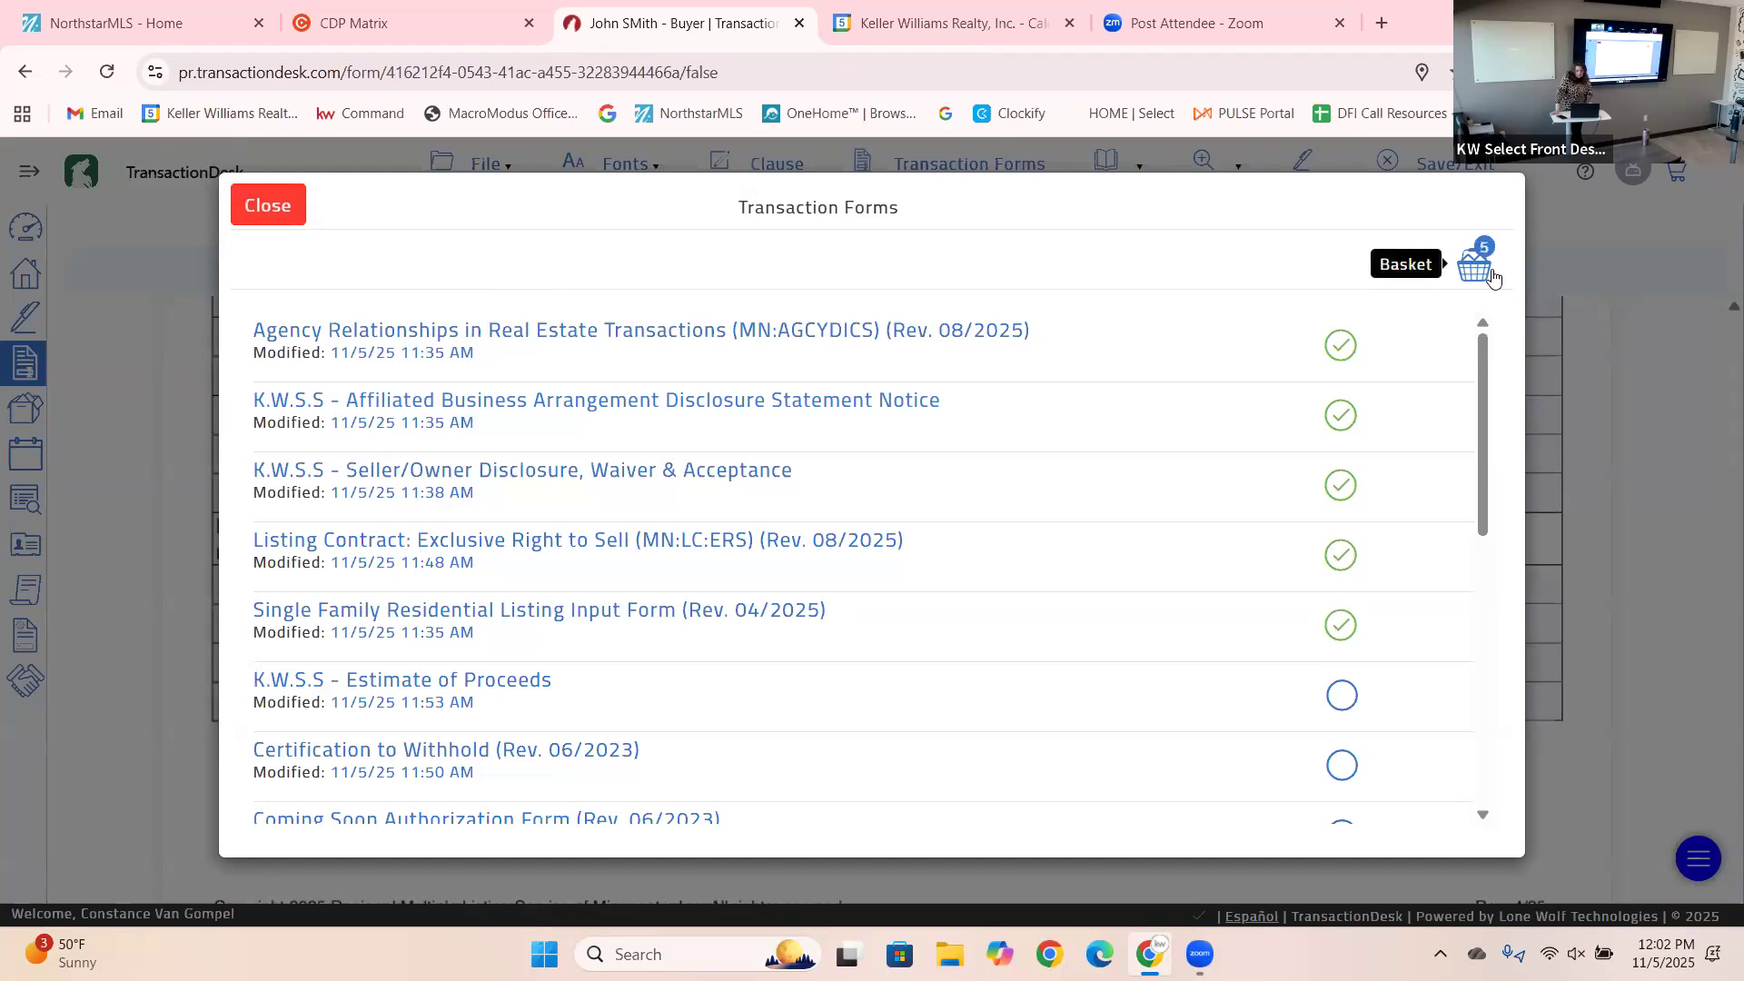
pyautogui.click(1489, 271)
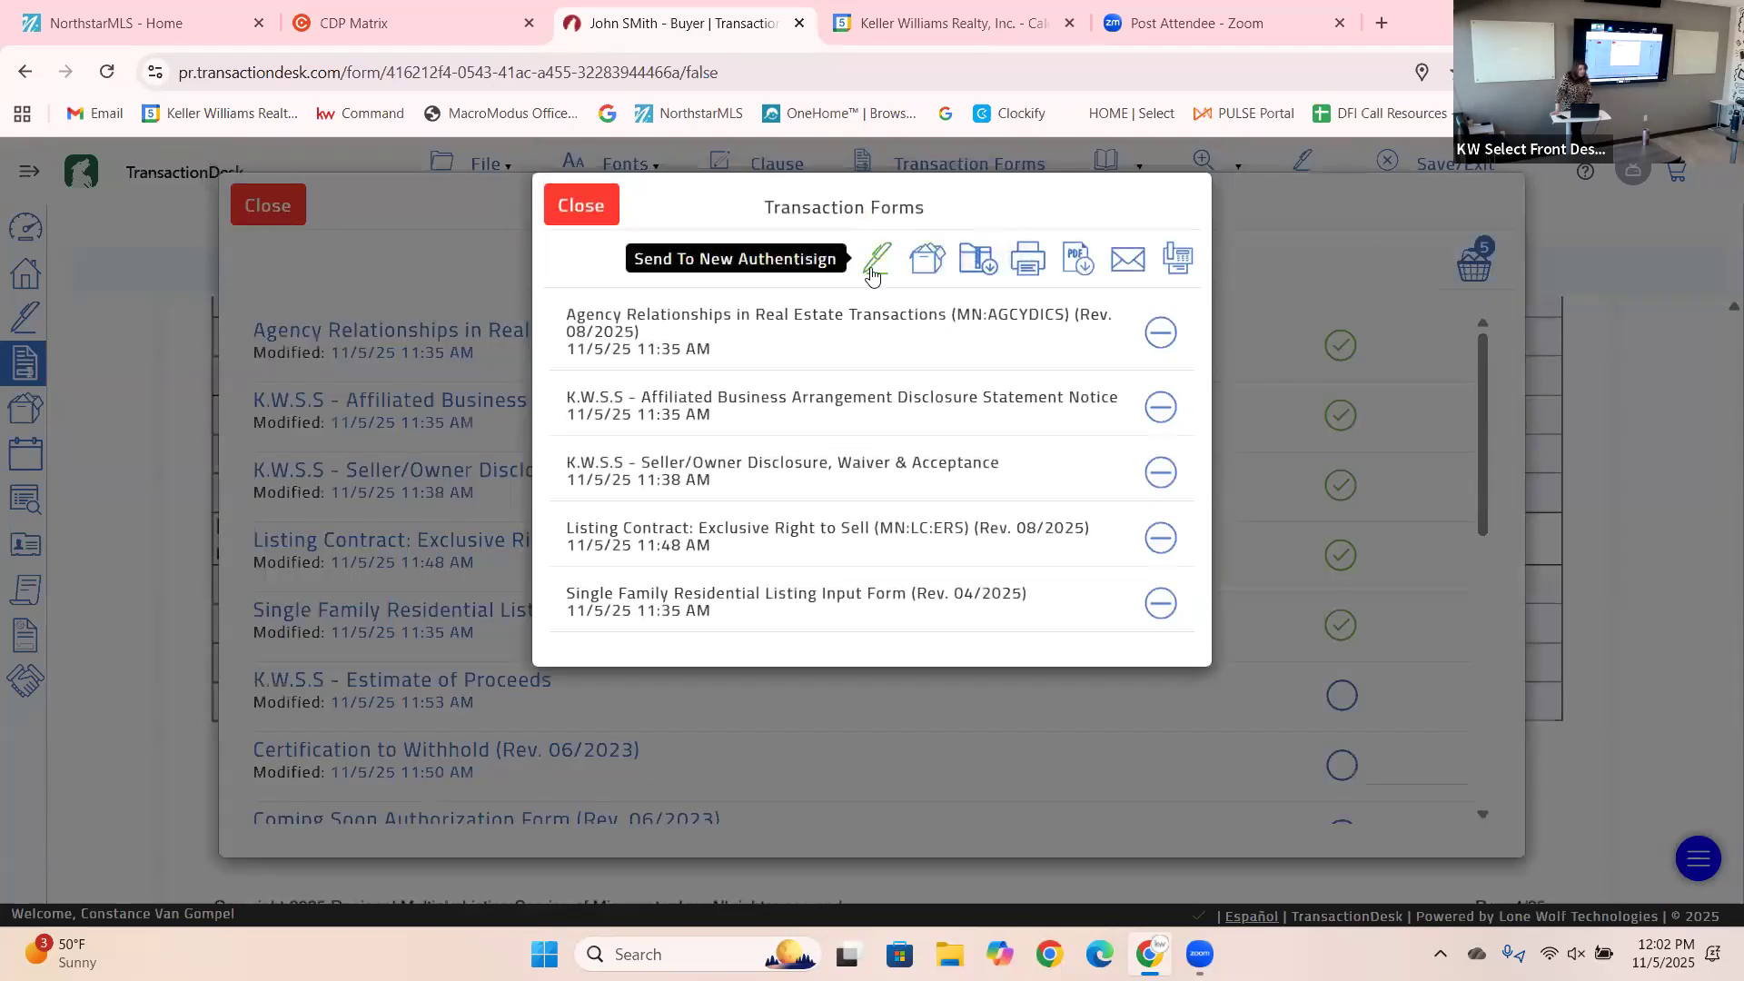
# Send the basket to a new Authentisign envelope, loading Agency Relationships with the Signers panel.
pyautogui.click(874, 268)
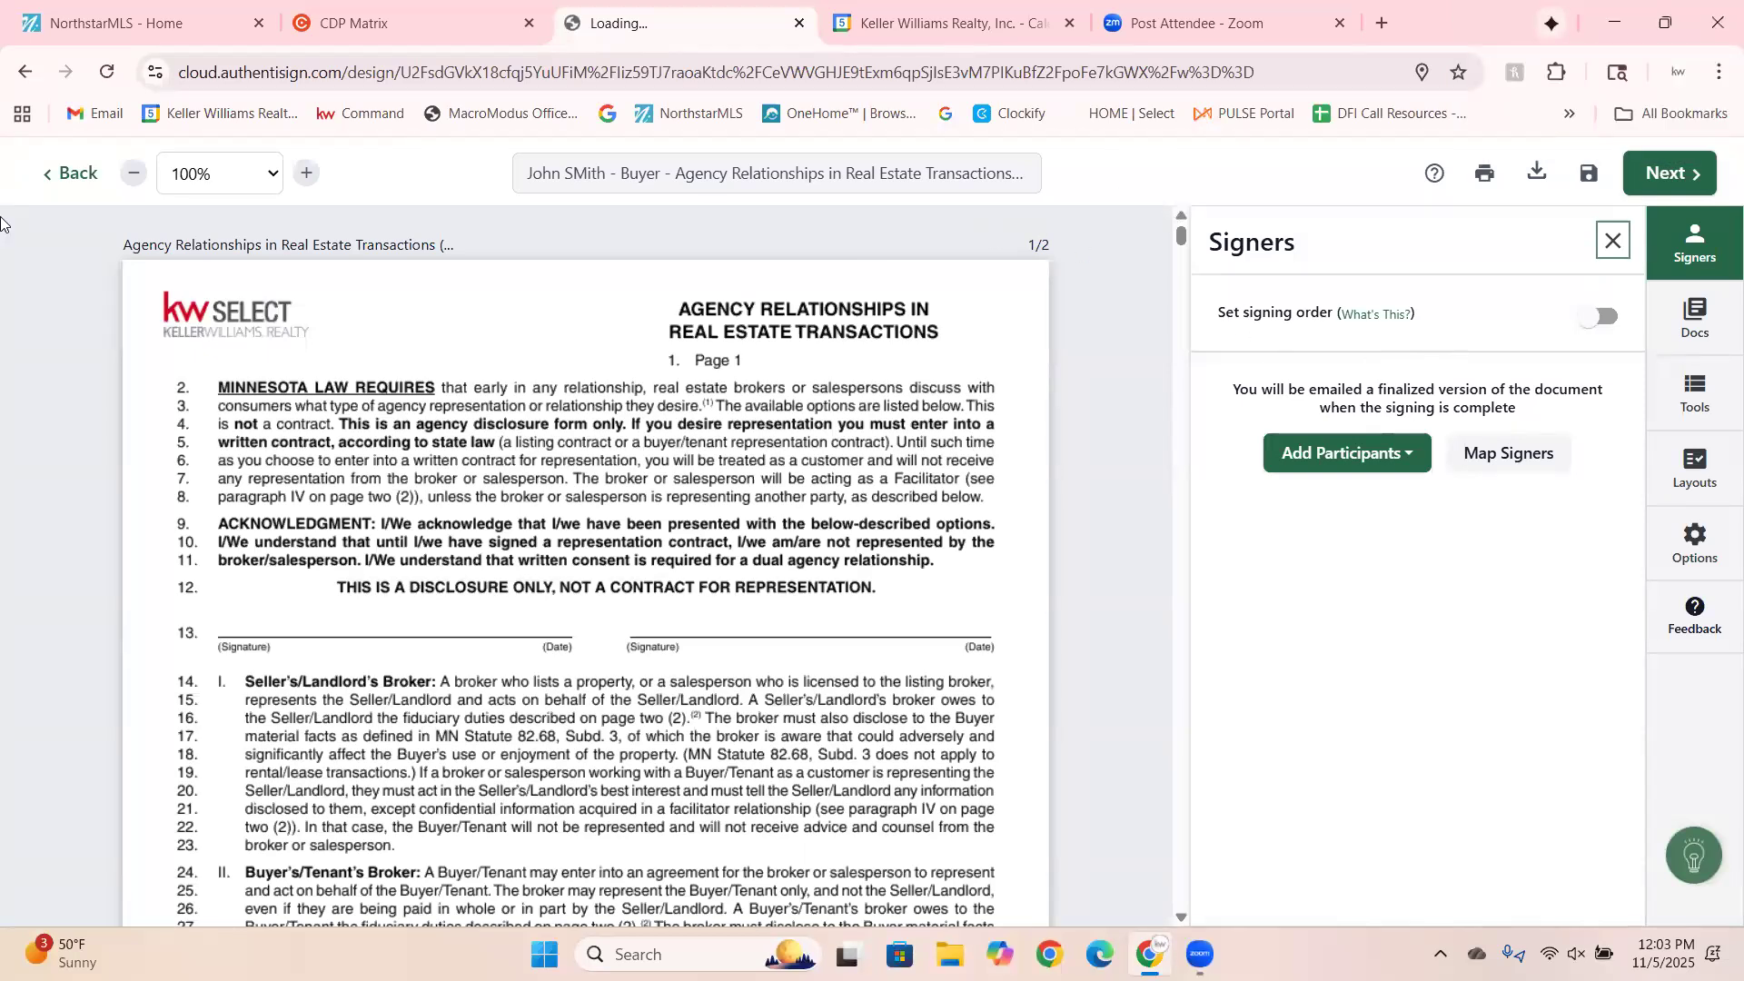
pyautogui.click(368, 162)
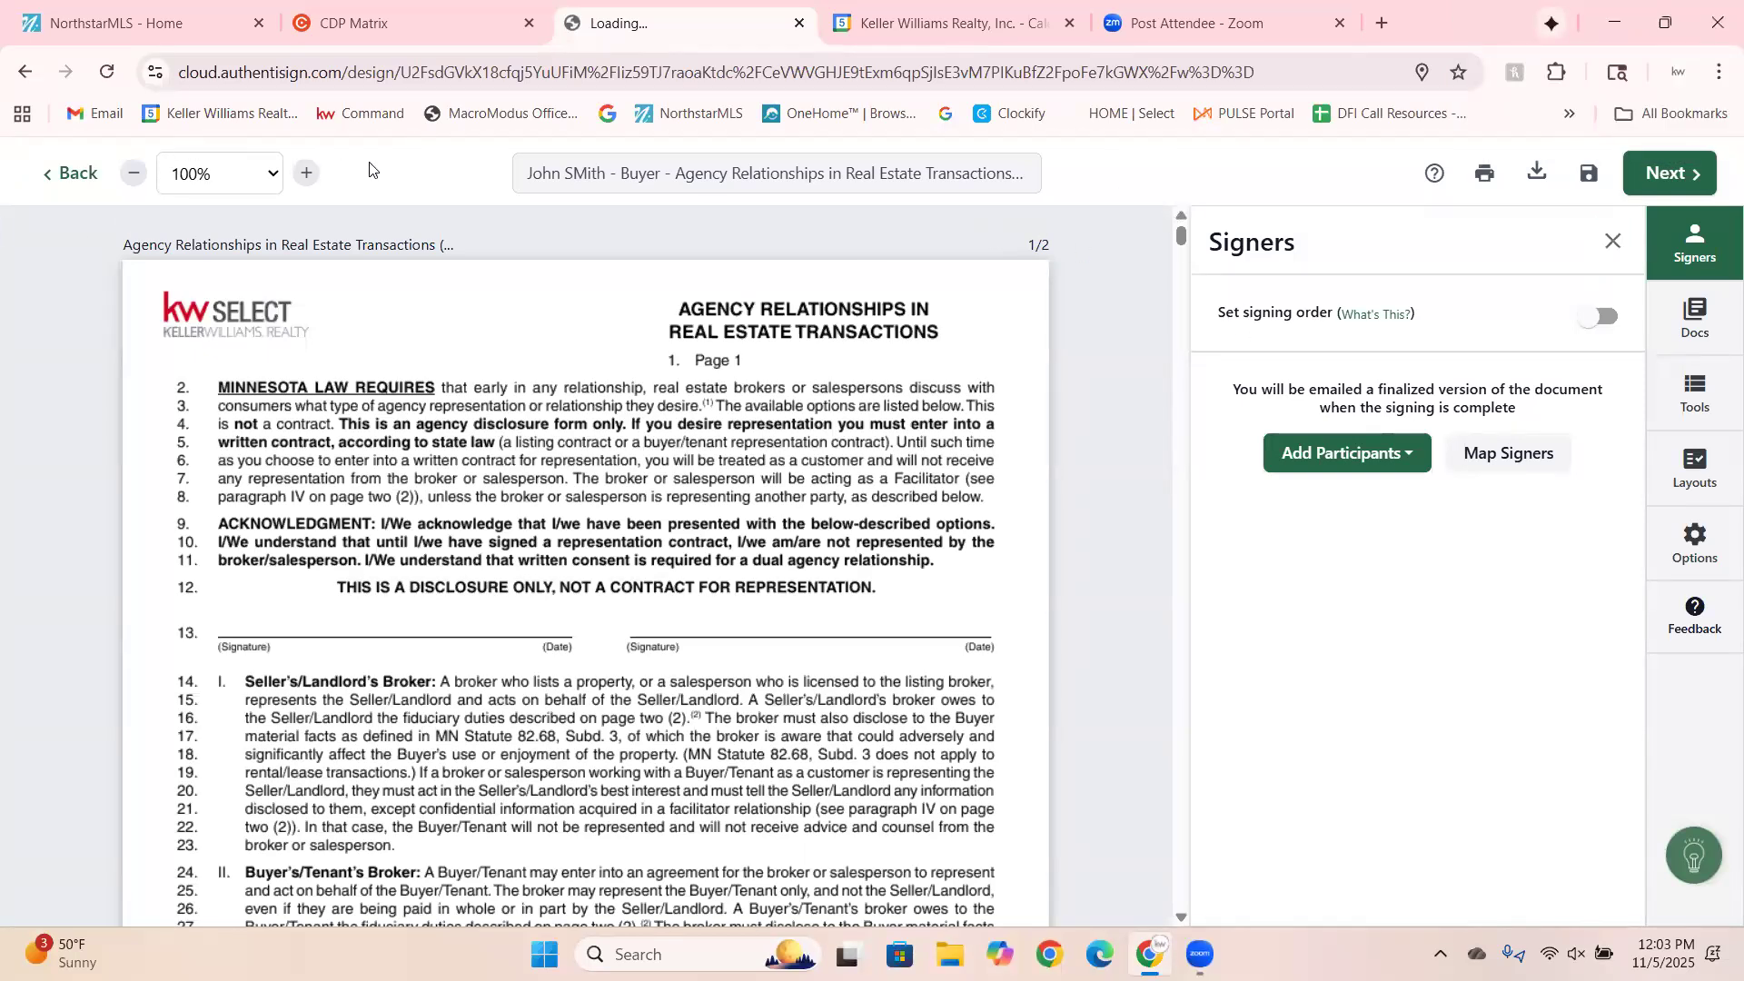